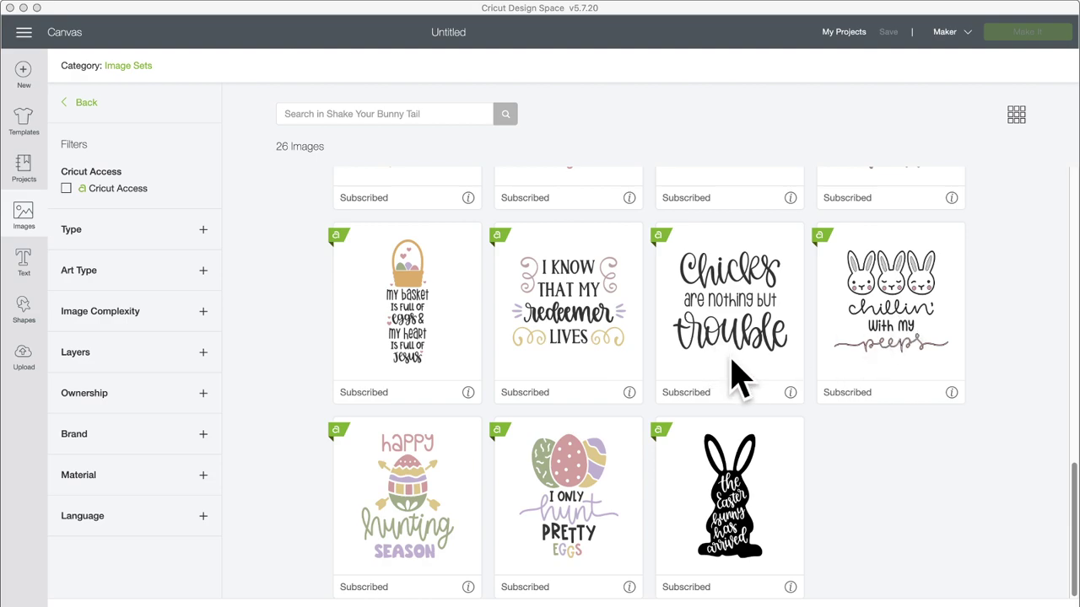
- Examine the designs in the Shake Your Bunny Tail image set from the end back to the beginning
scroll(727, 378, up, 1)
scroll(727, 378, up, 1)
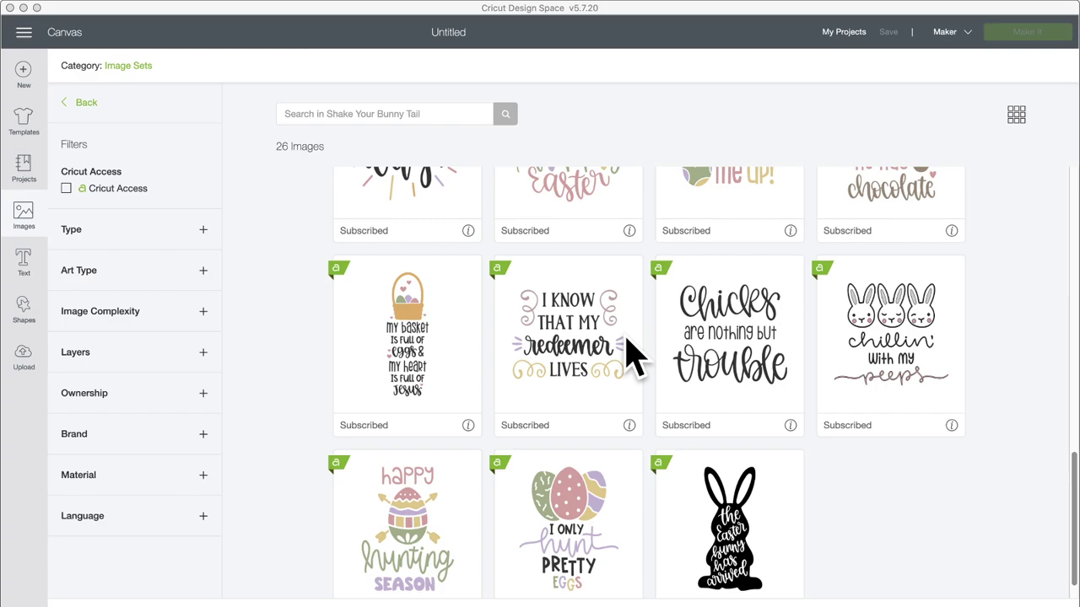
scroll(632, 354, up, 10)
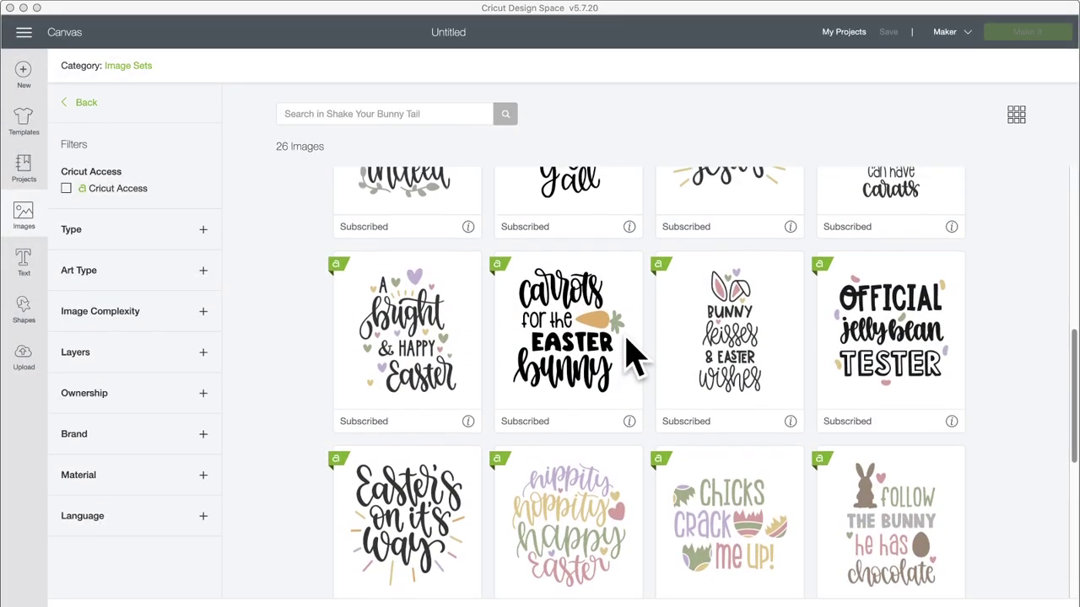
scroll(633, 355, down, 3)
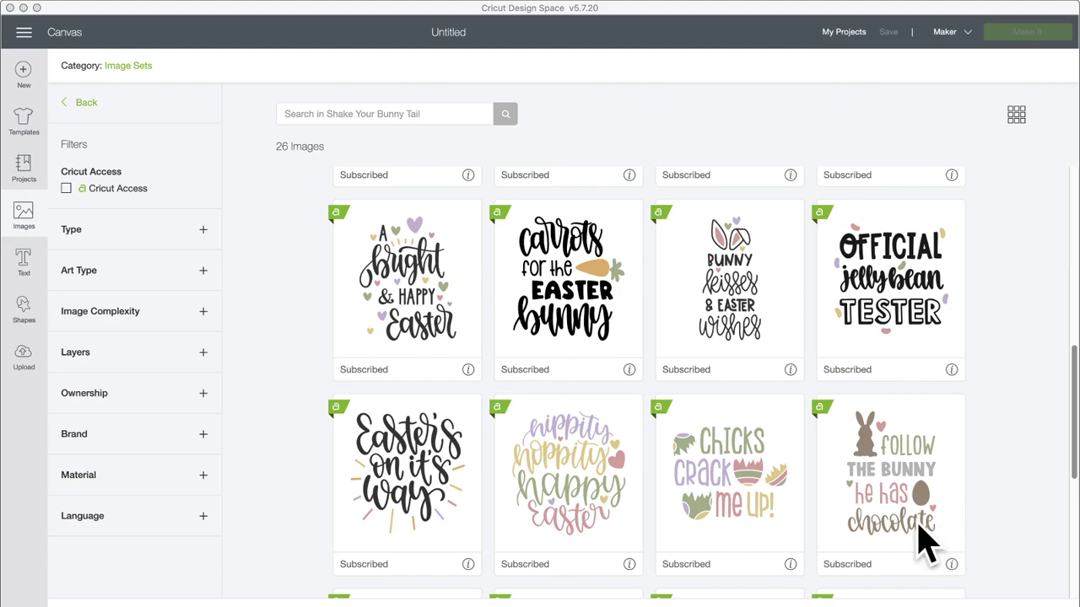
scroll(755, 437, up, 1)
scroll(757, 438, up, 2)
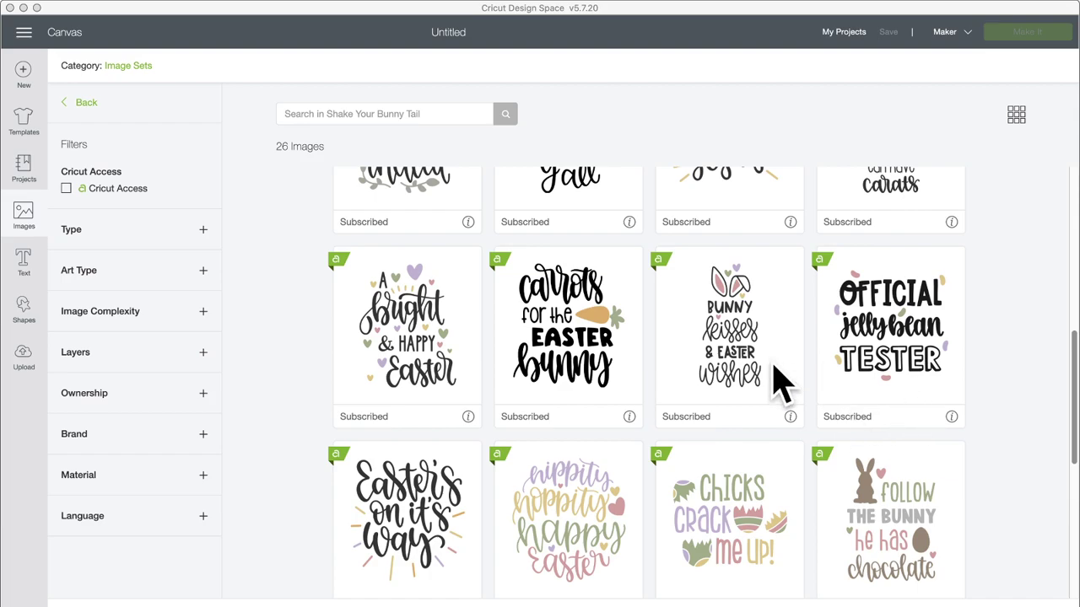
scroll(783, 384, up, 5)
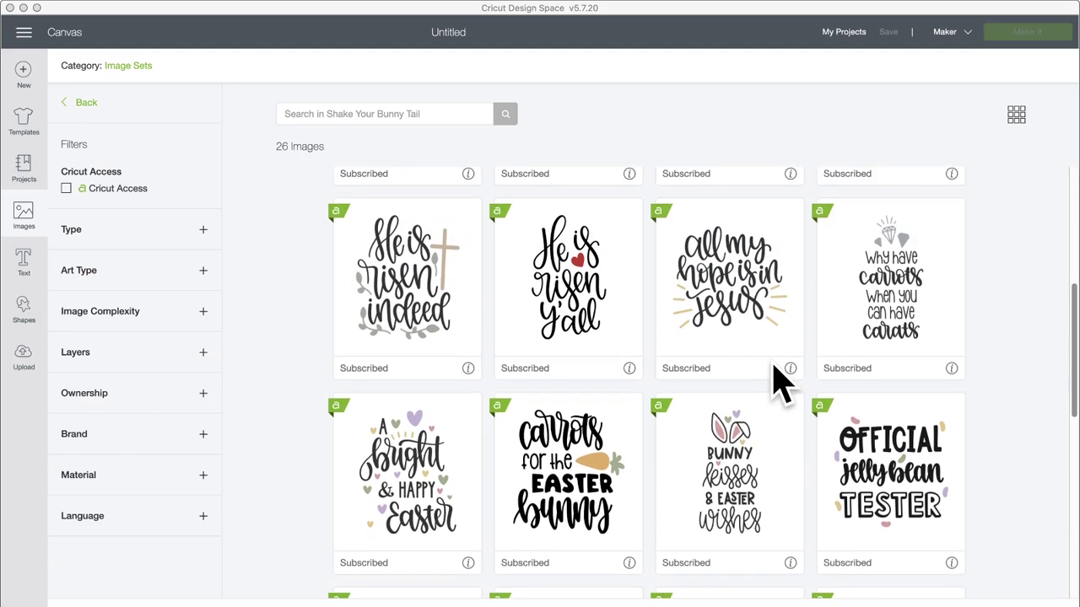
scroll(783, 384, up, 2)
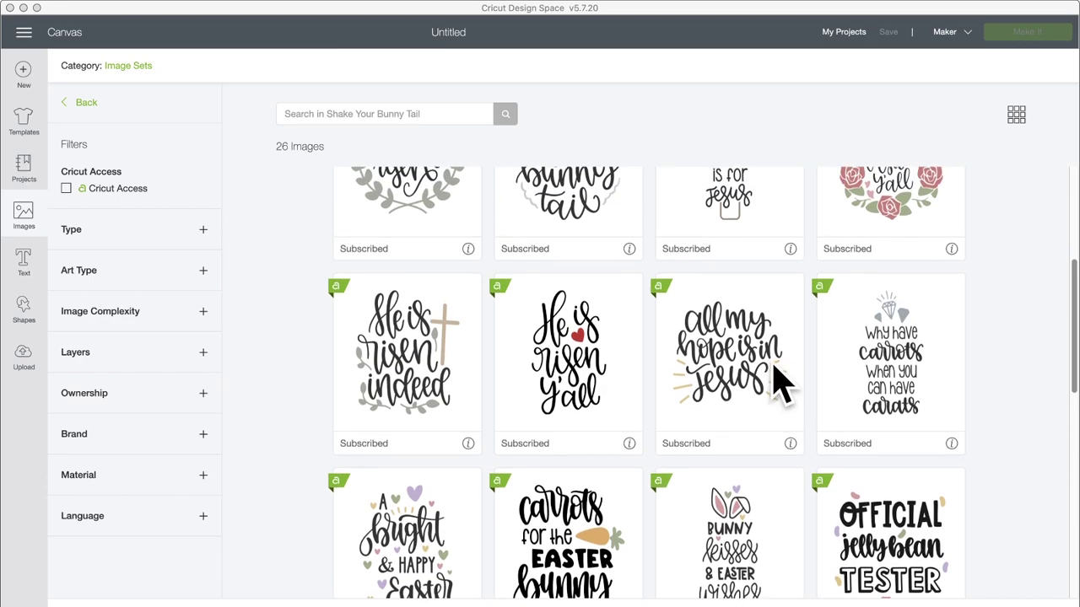
scroll(782, 384, up, 3)
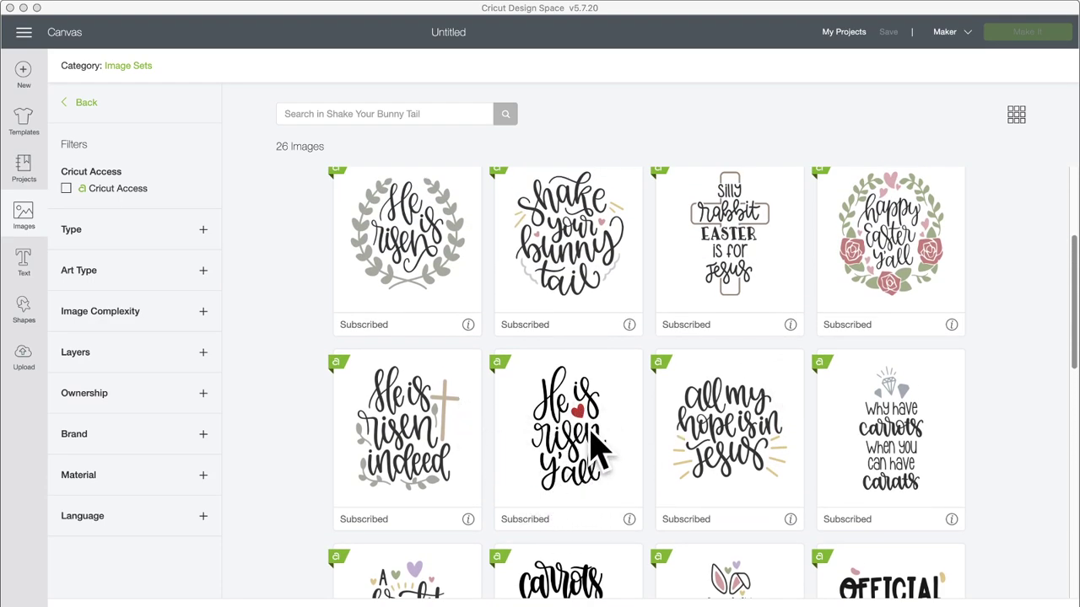
scroll(602, 442, up, 4)
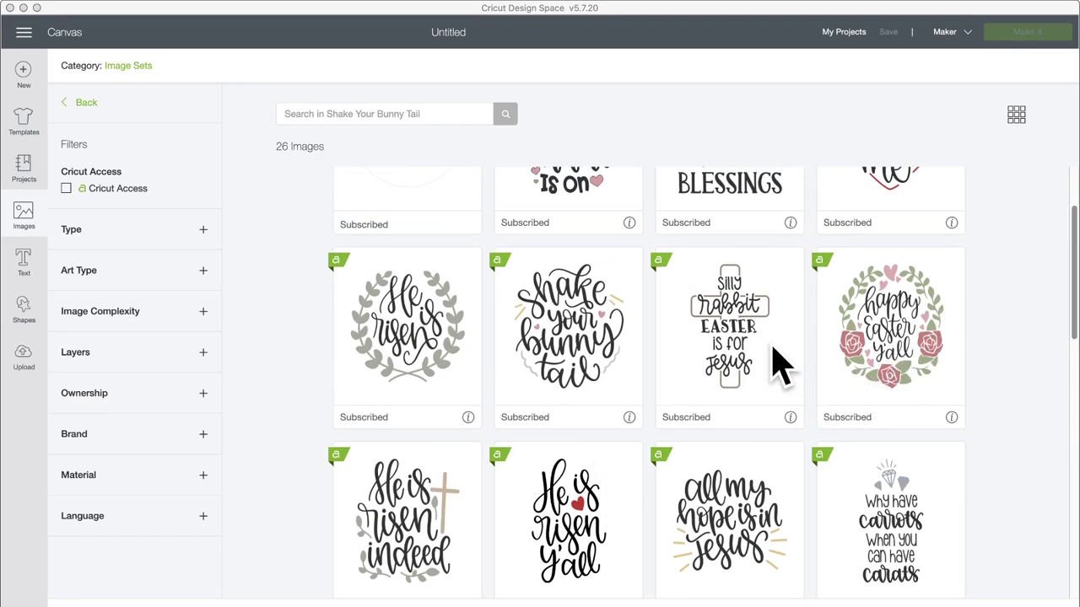
scroll(778, 376, up, 5)
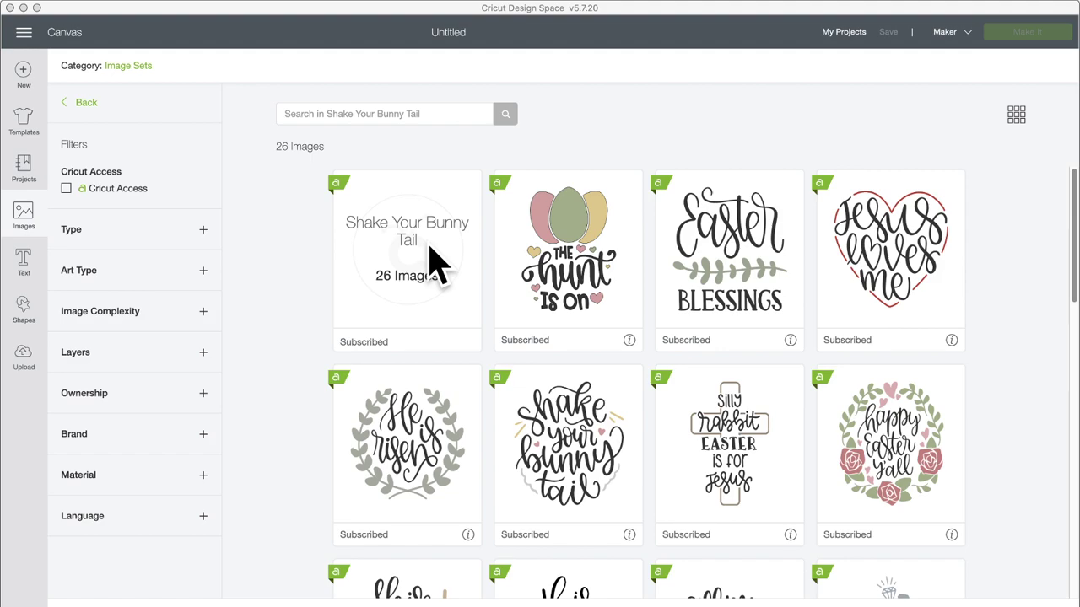
scroll(437, 261, down, 1)
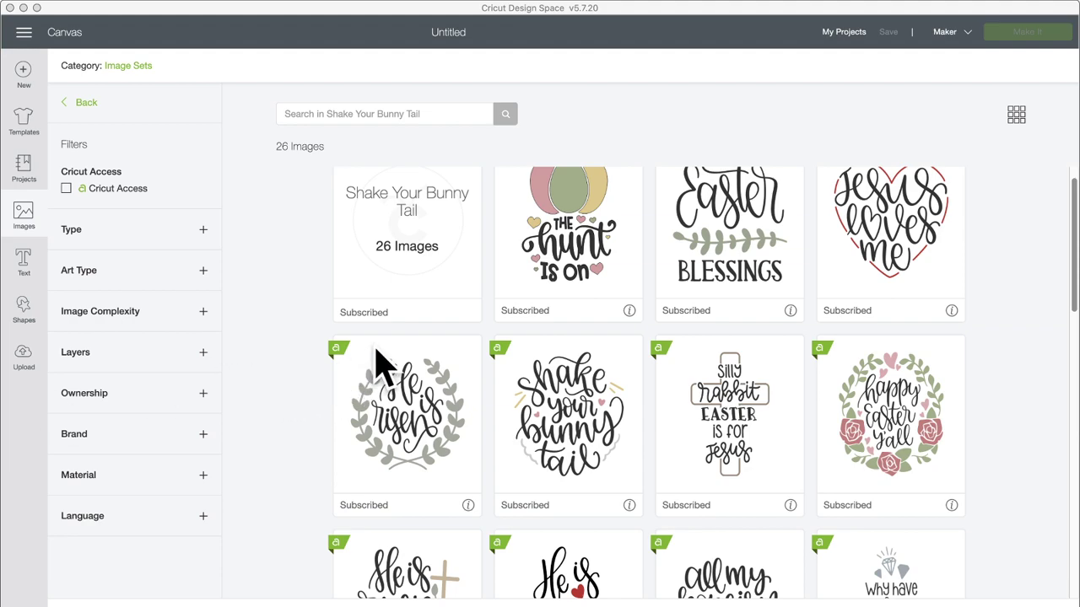
scroll(380, 362, up, 1)
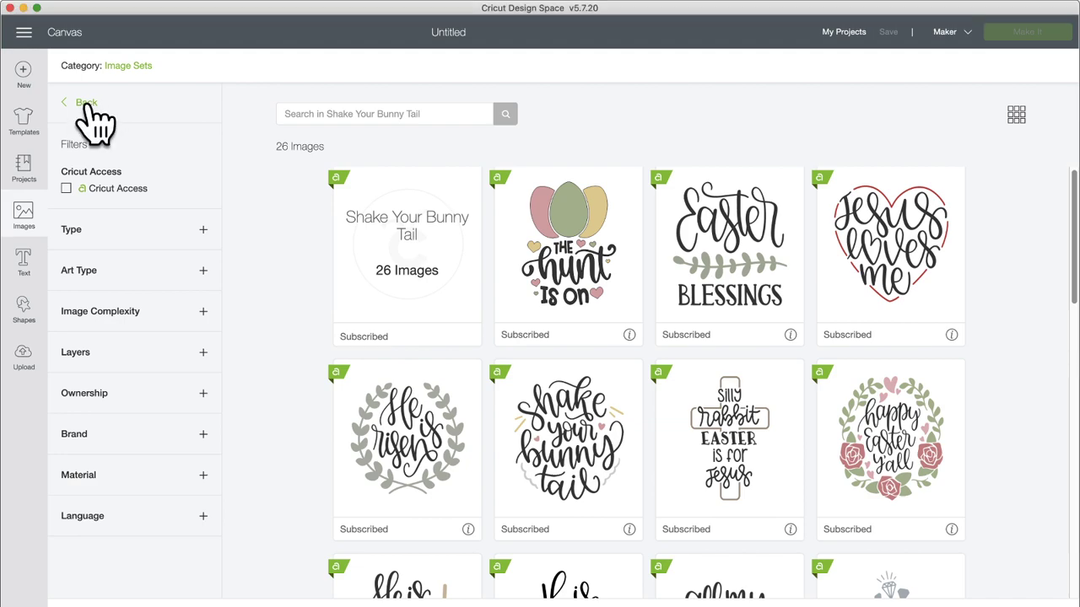
- Leave the Shake Your Bunny Tail set, clear the bunny search and return to the image category overview
click(84, 104)
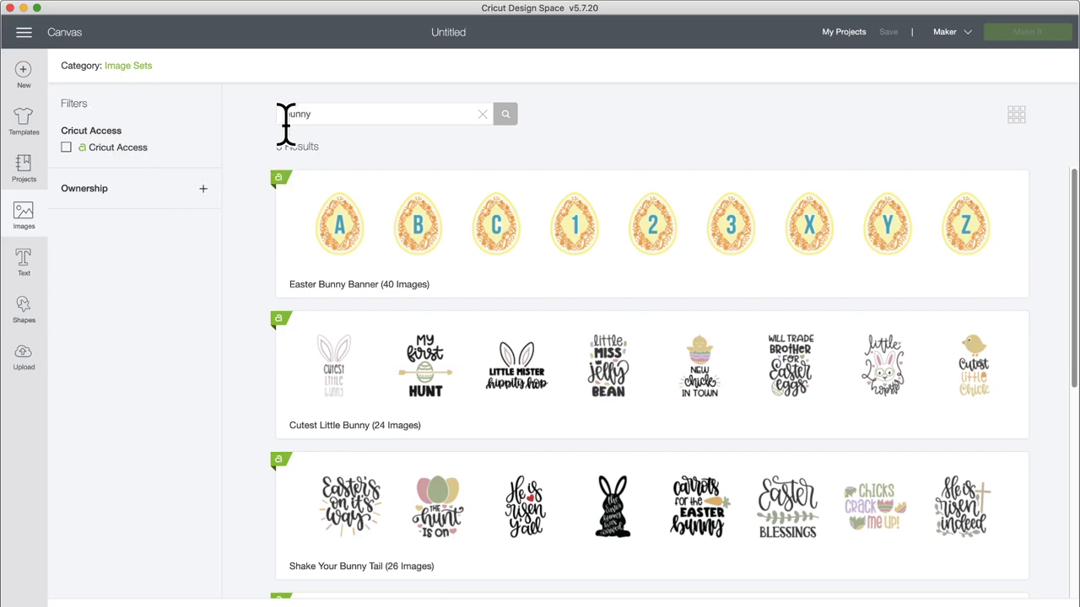
click(482, 114)
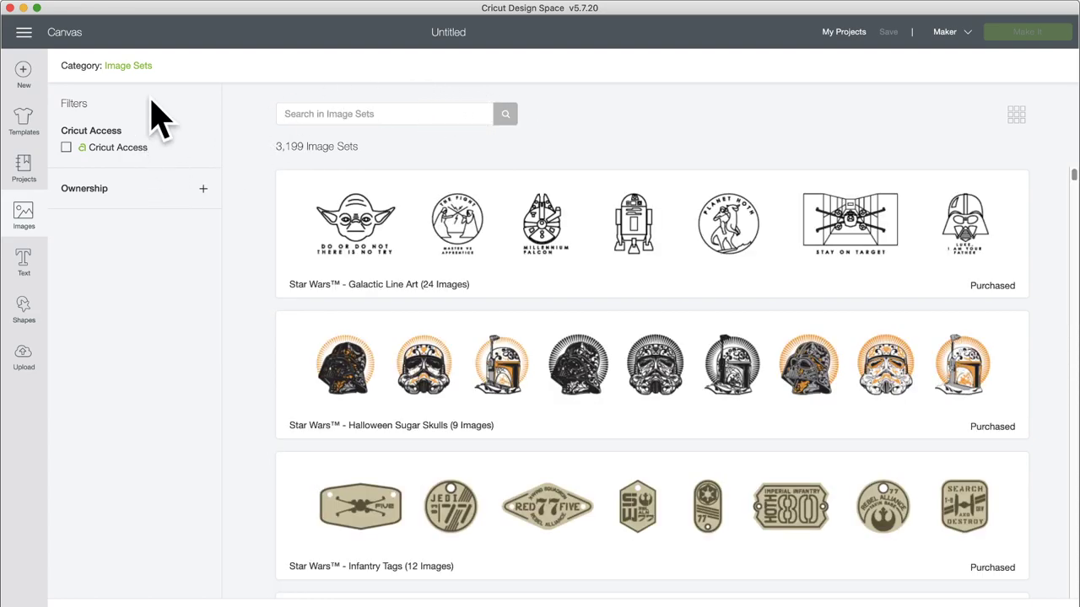
click(135, 68)
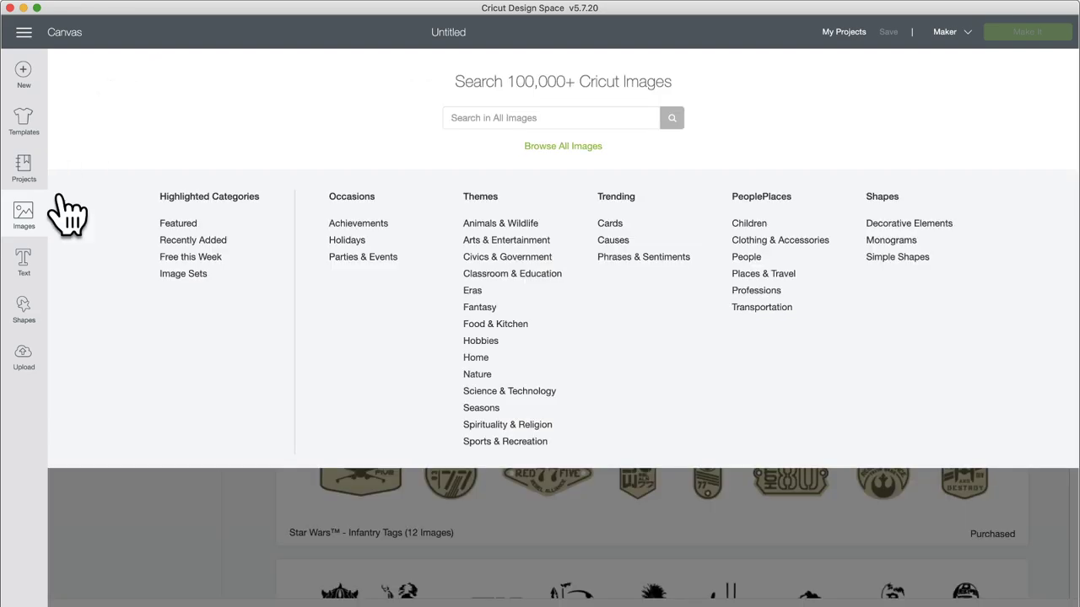
click(20, 221)
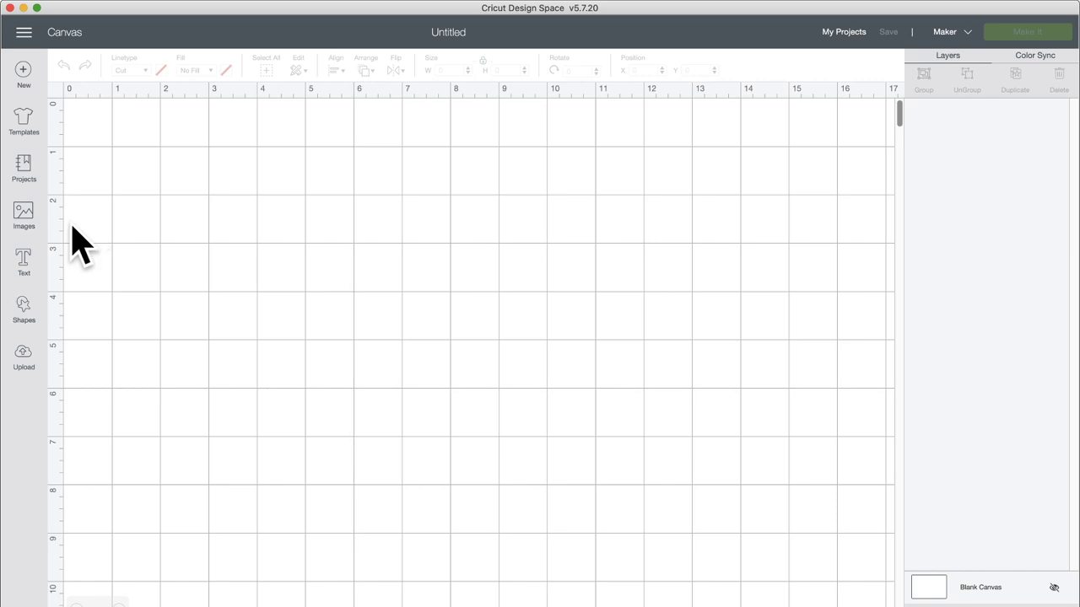
click(25, 215)
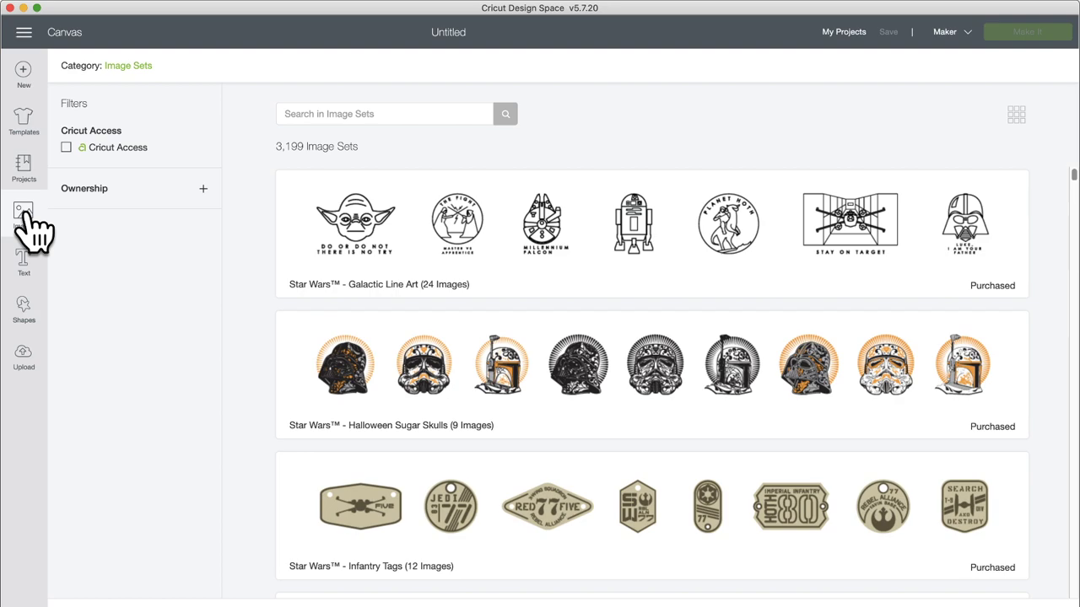
click(132, 64)
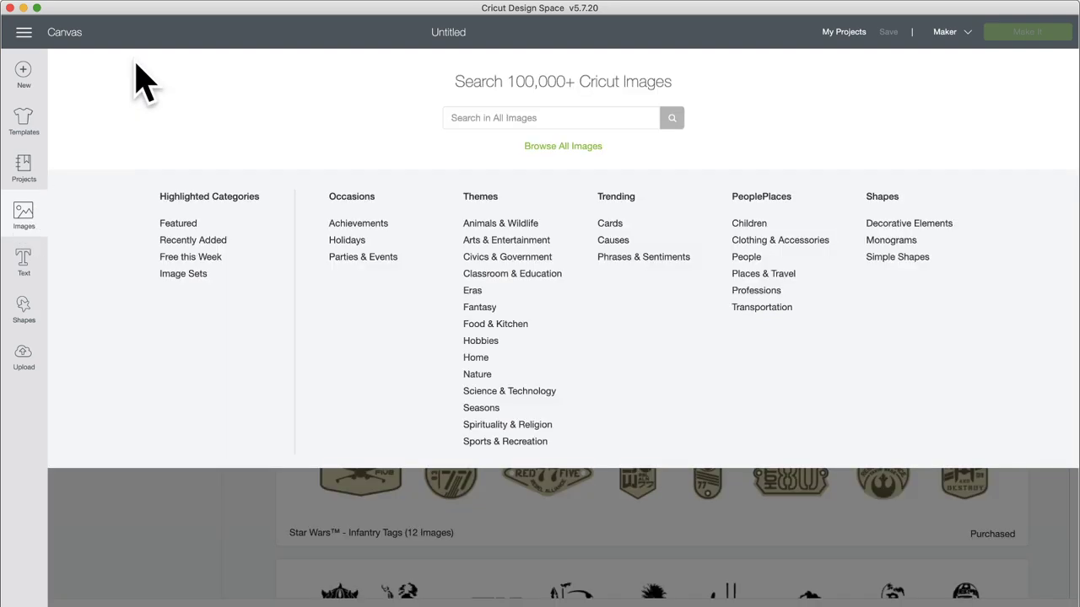
click(19, 218)
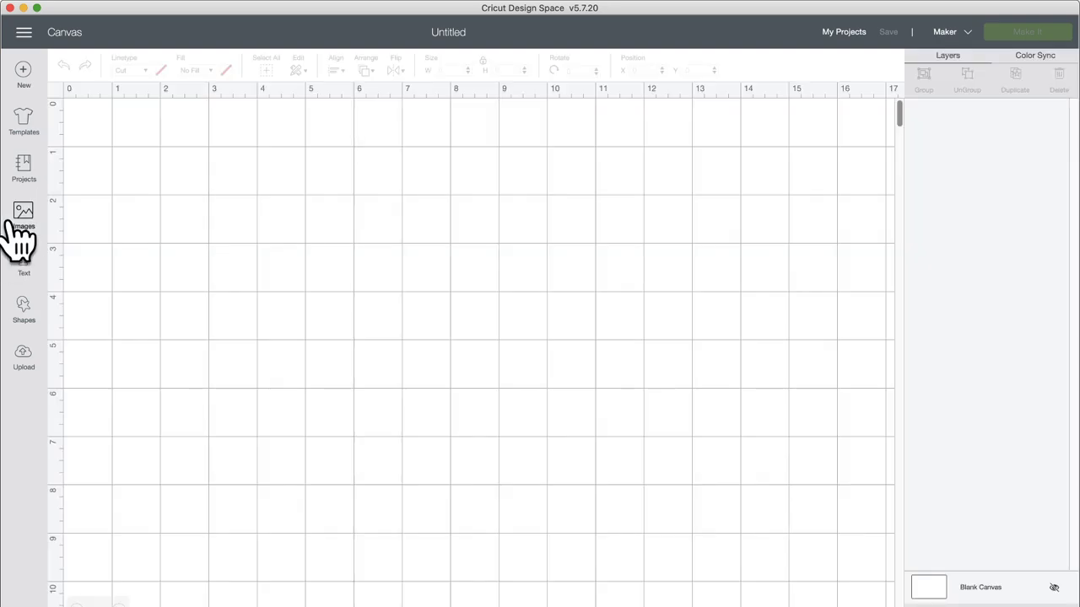
click(23, 222)
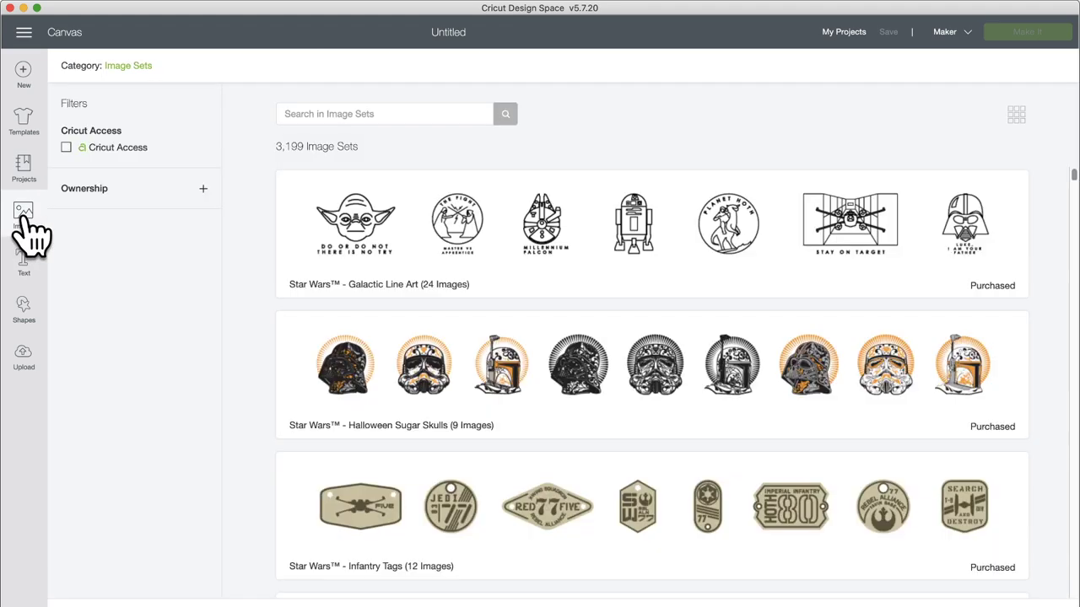
click(131, 68)
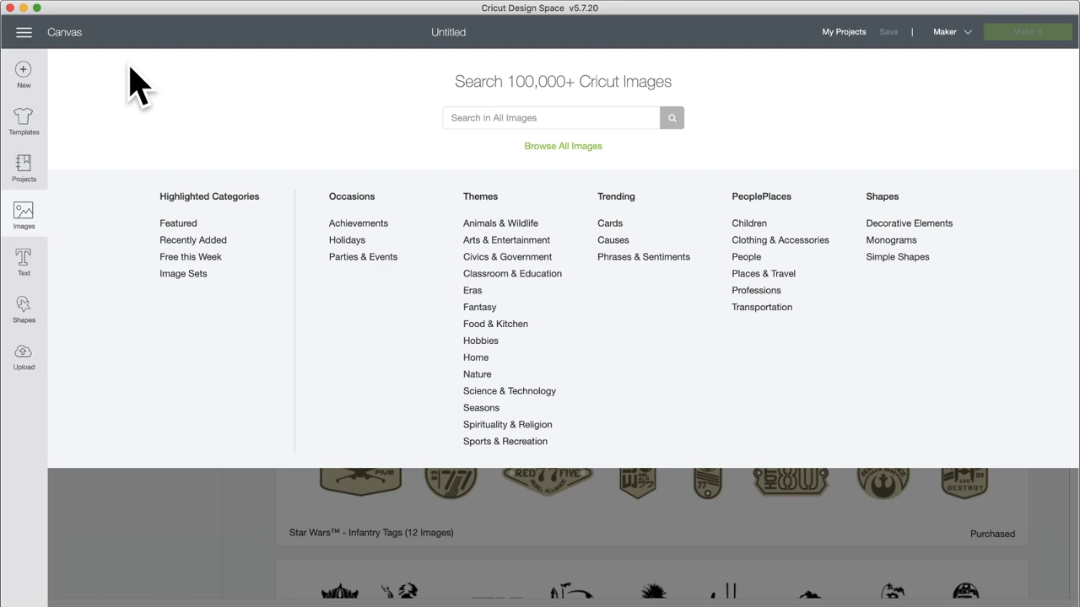
- Browse all images in the library instead of the image sets
click(550, 147)
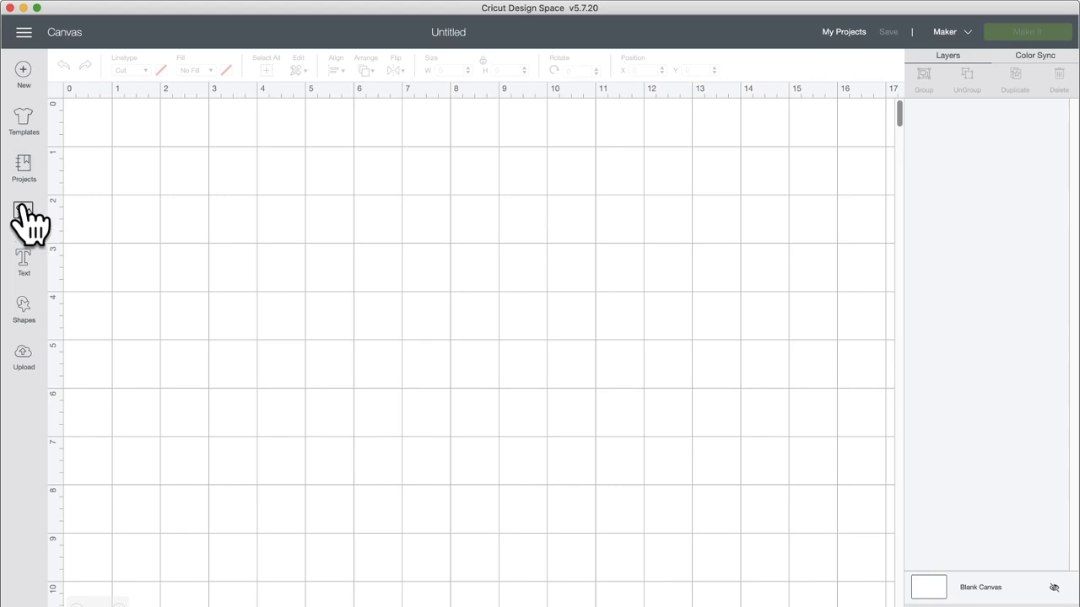
click(26, 221)
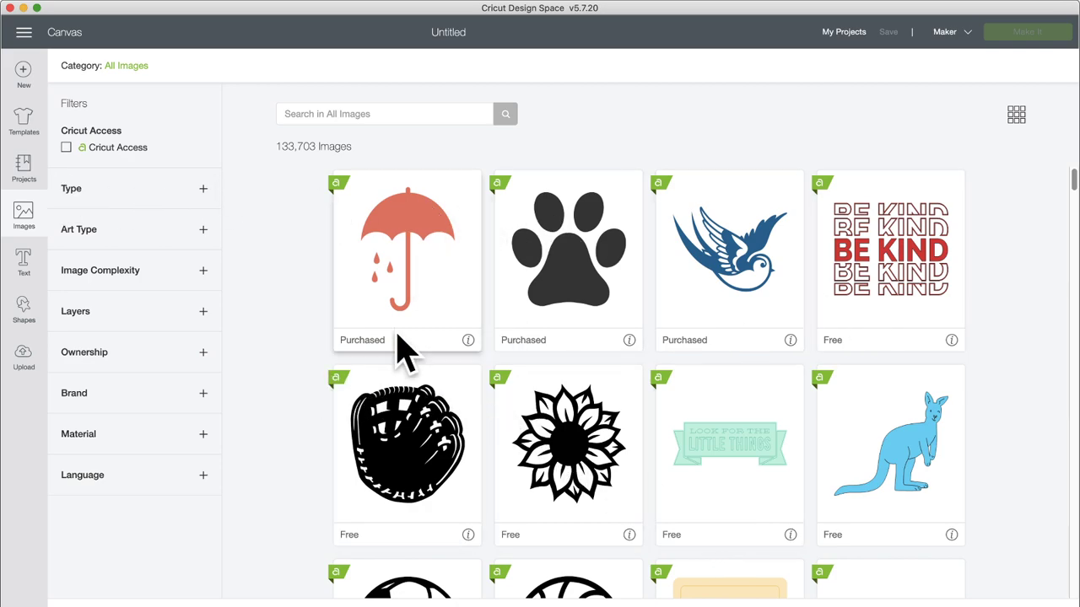
- Try the Cricut Access filter and remove it, and limit the images to the 3D type instead
click(66, 147)
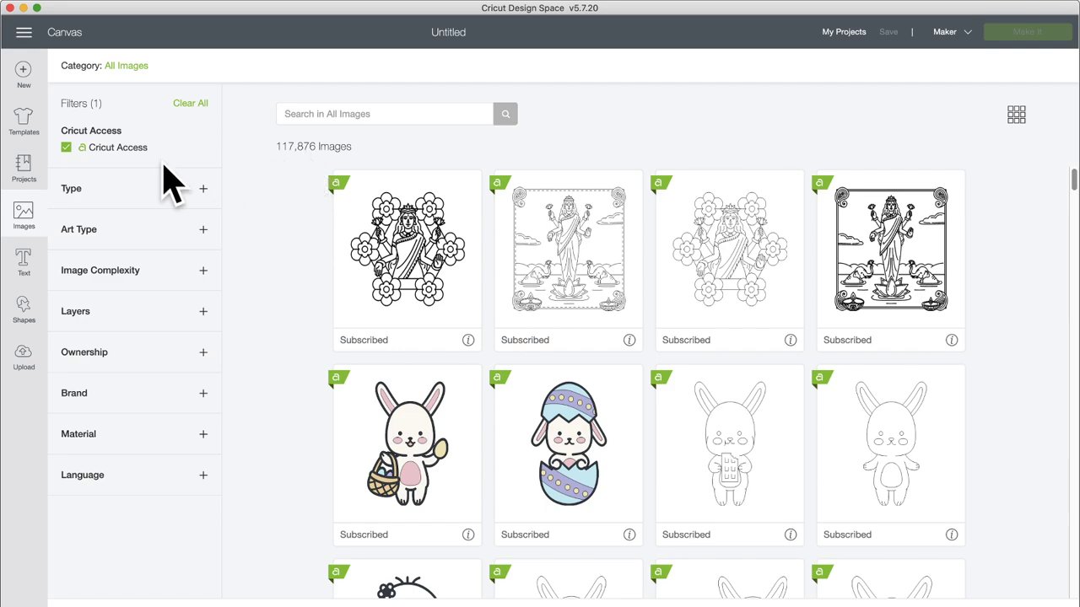
click(66, 148)
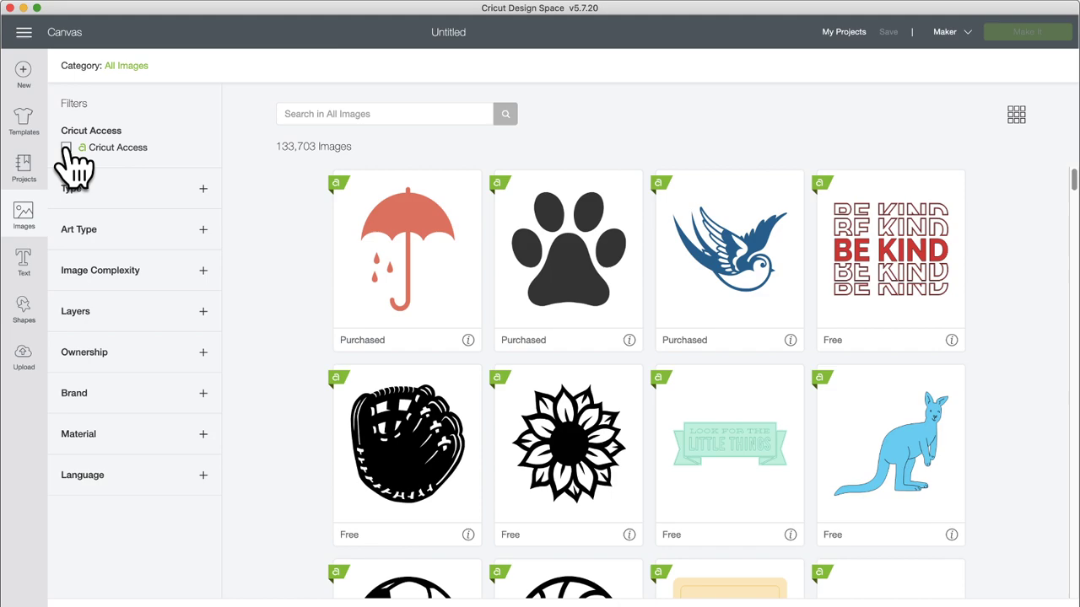
click(201, 189)
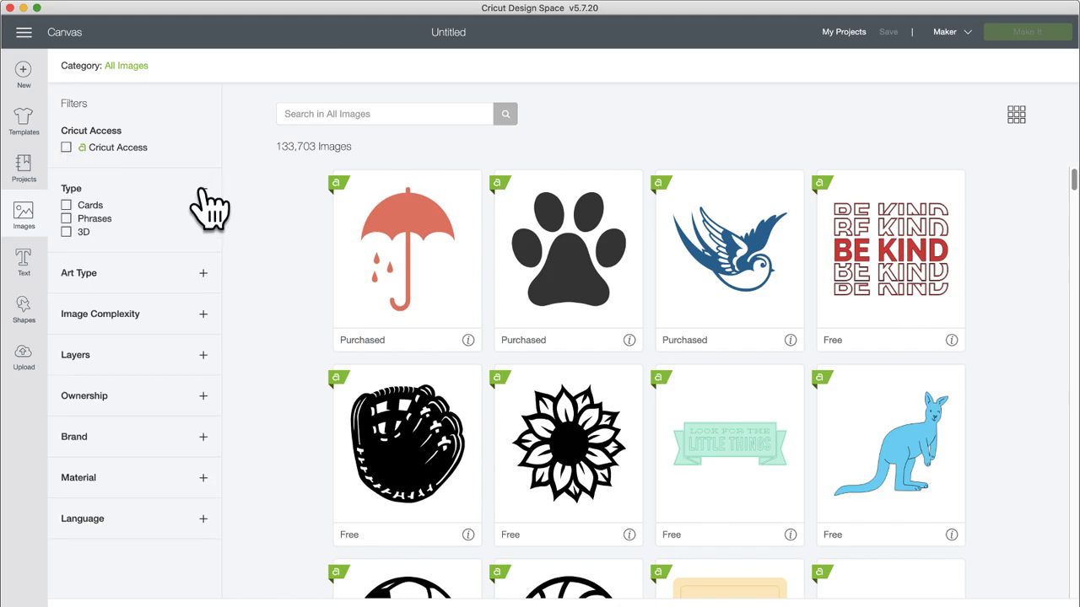
click(77, 236)
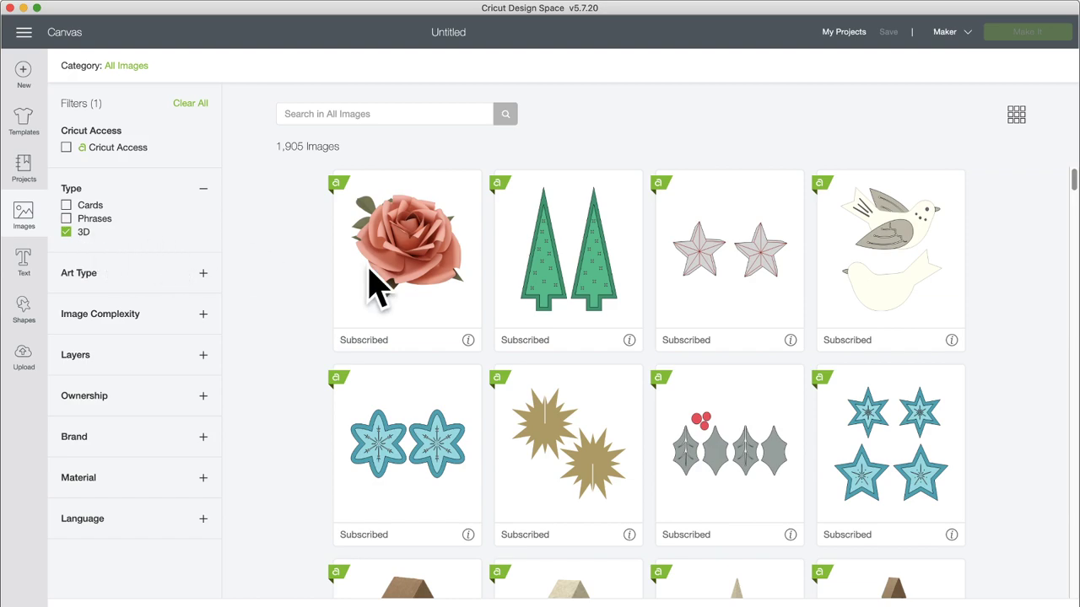
- Look through the 3D images to see which kinds of designs and prices are offered
scroll(452, 405, down, 5)
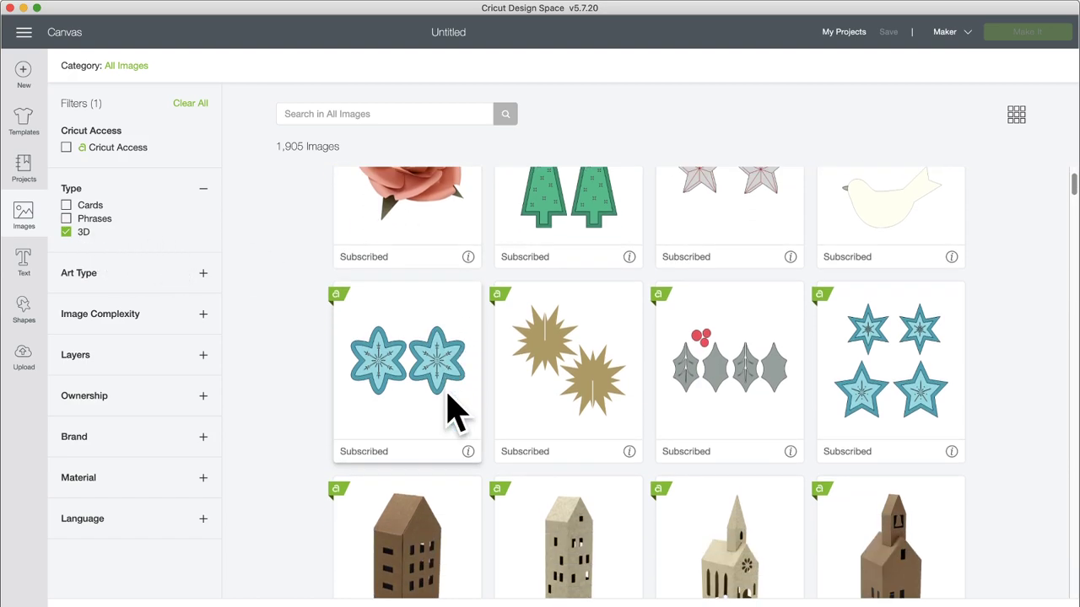
scroll(451, 409, down, 12)
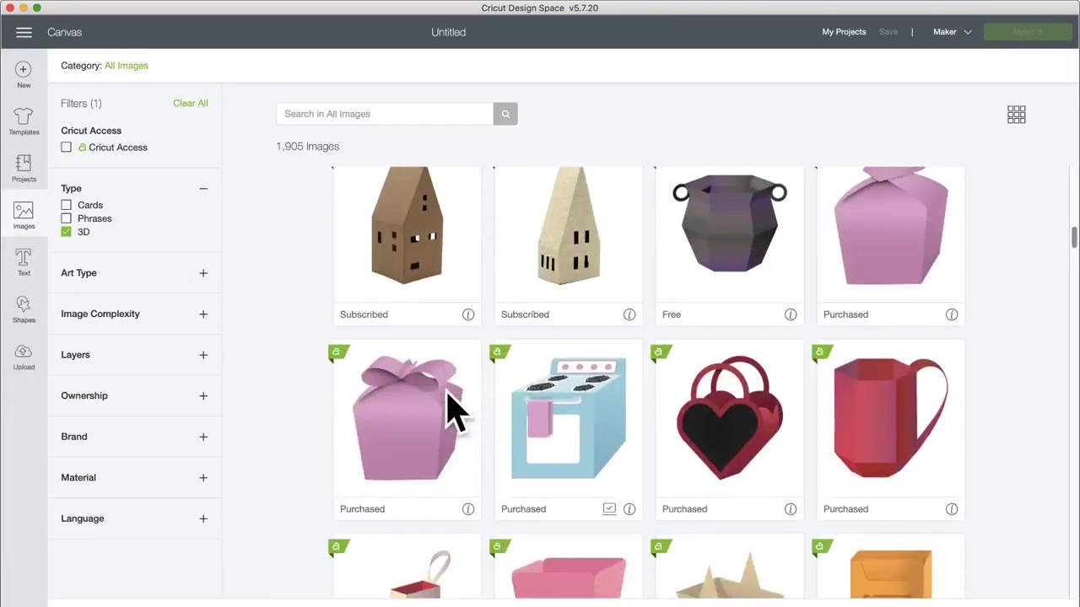
scroll(452, 409, down, 20)
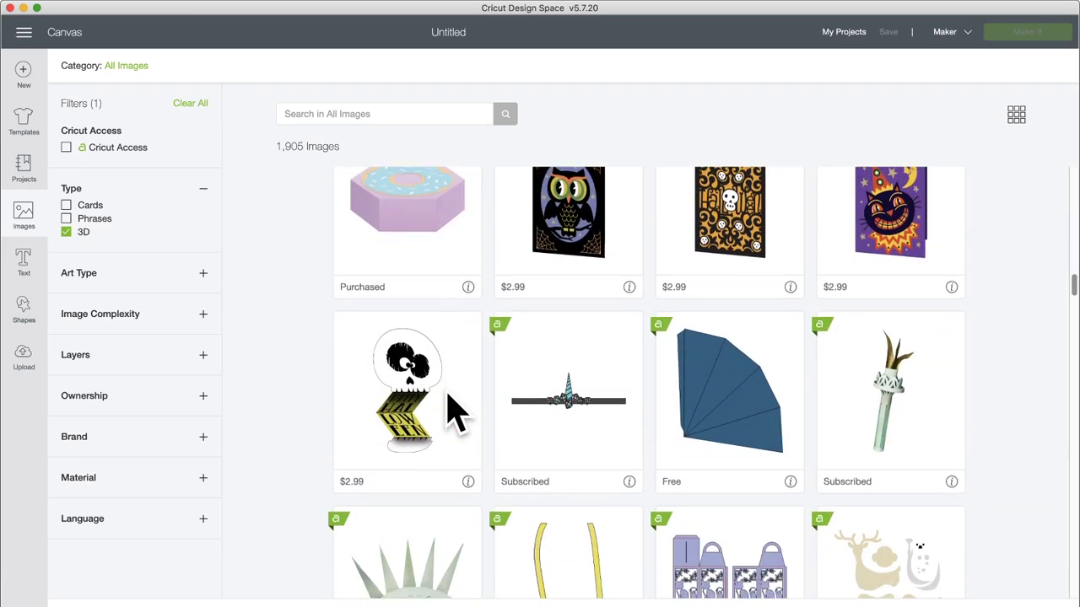
scroll(451, 409, down, 4)
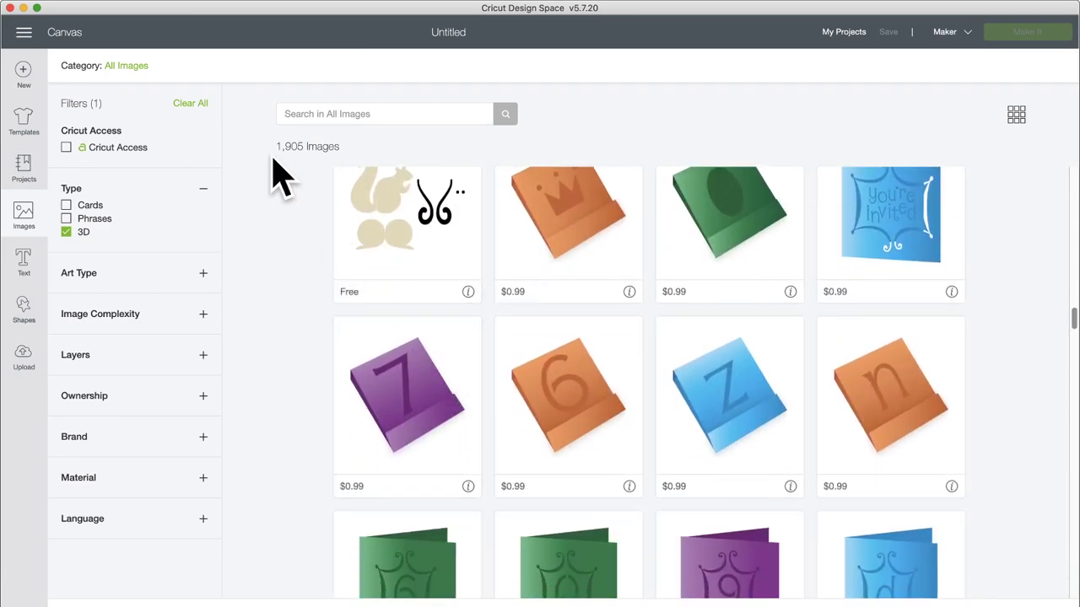
scroll(410, 459, down, 7)
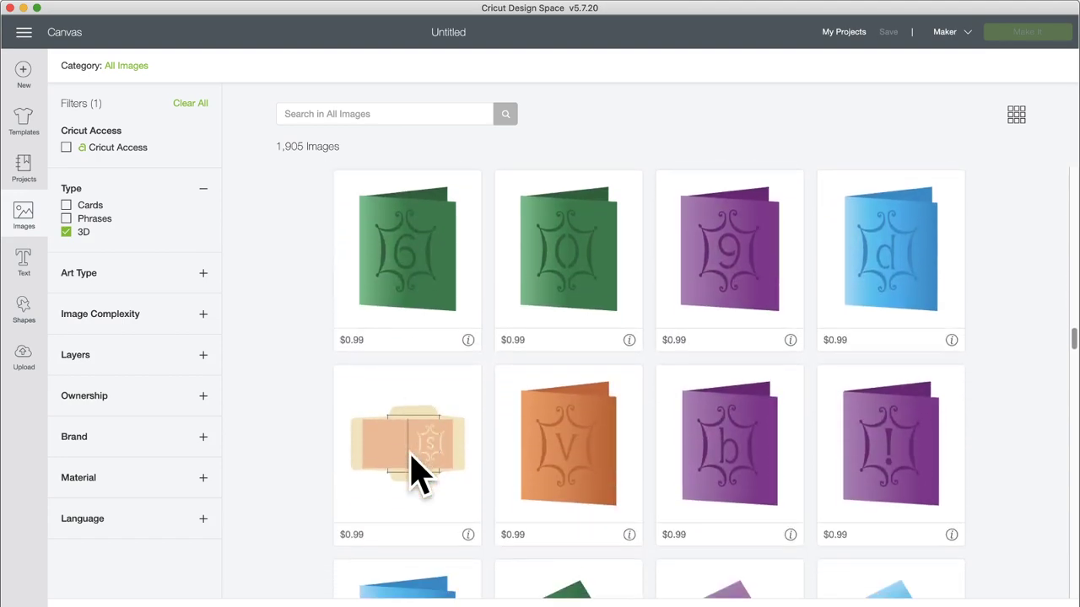
scroll(411, 458, down, 20)
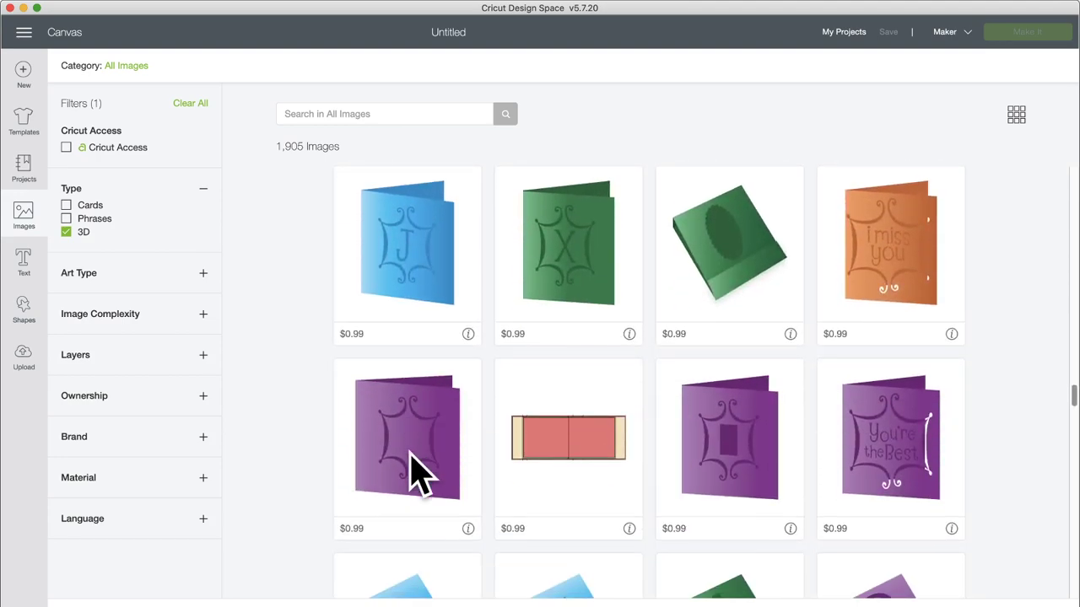
scroll(411, 475, down, 20)
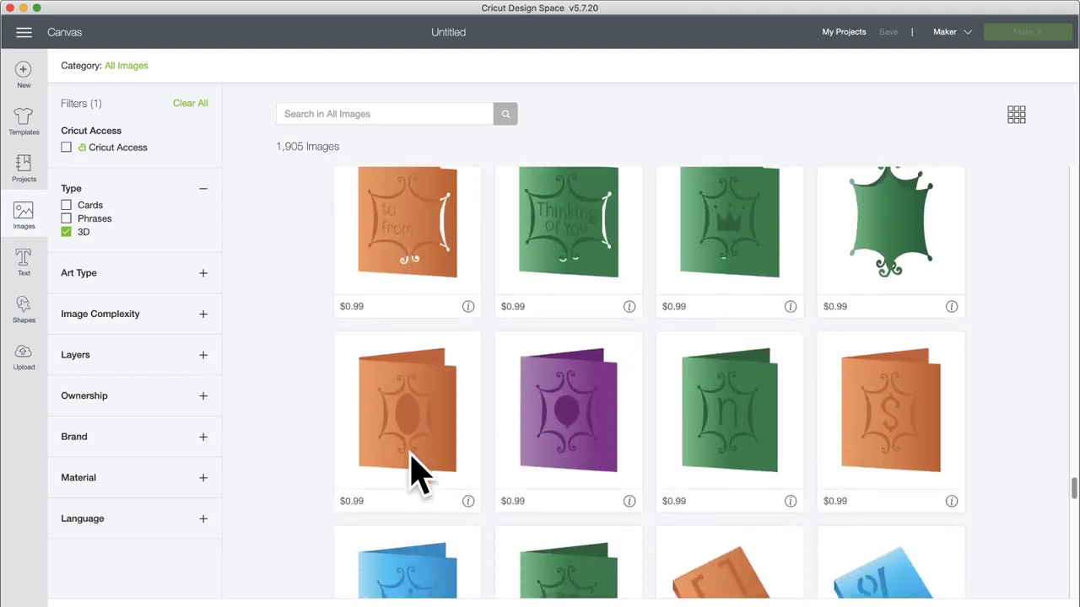
scroll(411, 475, down, 15)
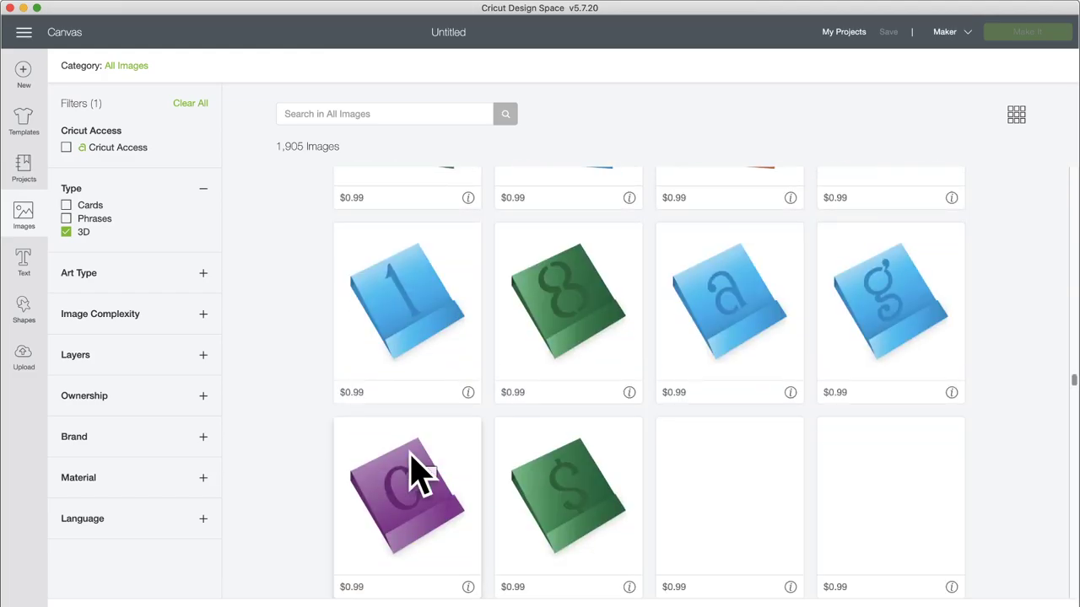
scroll(411, 475, down, 8)
scroll(411, 475, down, 5)
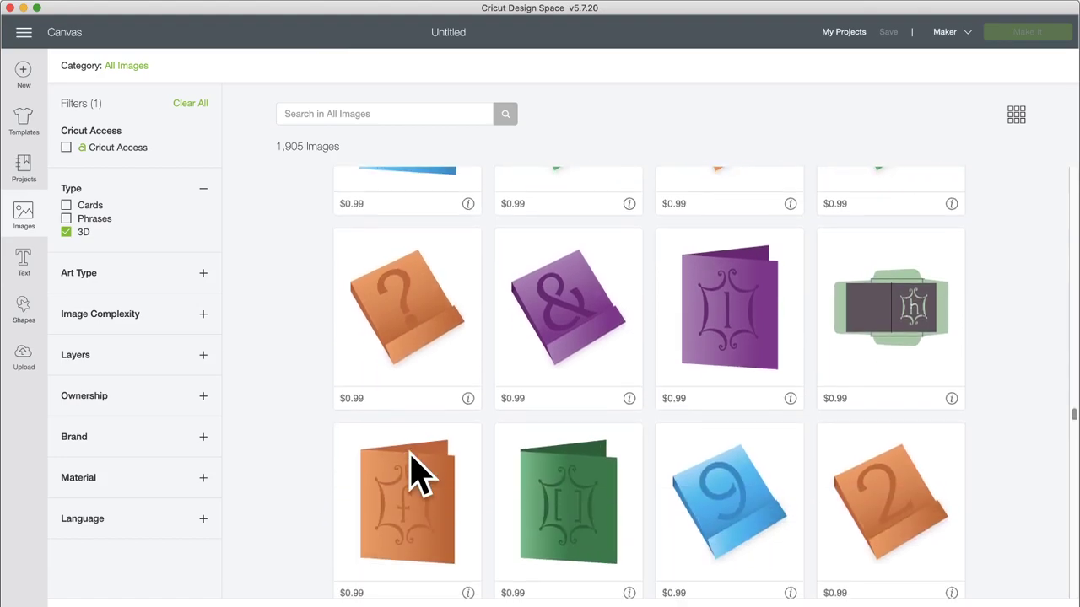
- Narrow the 3D images to the Draw art type and check the details of the MS Flamingo Box
click(202, 273)
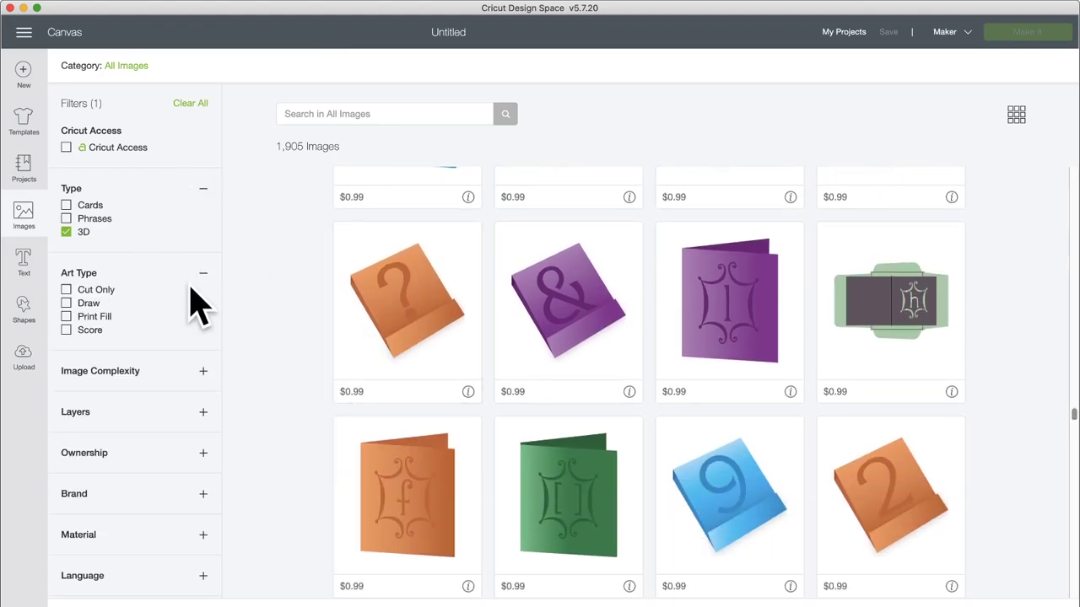
click(65, 303)
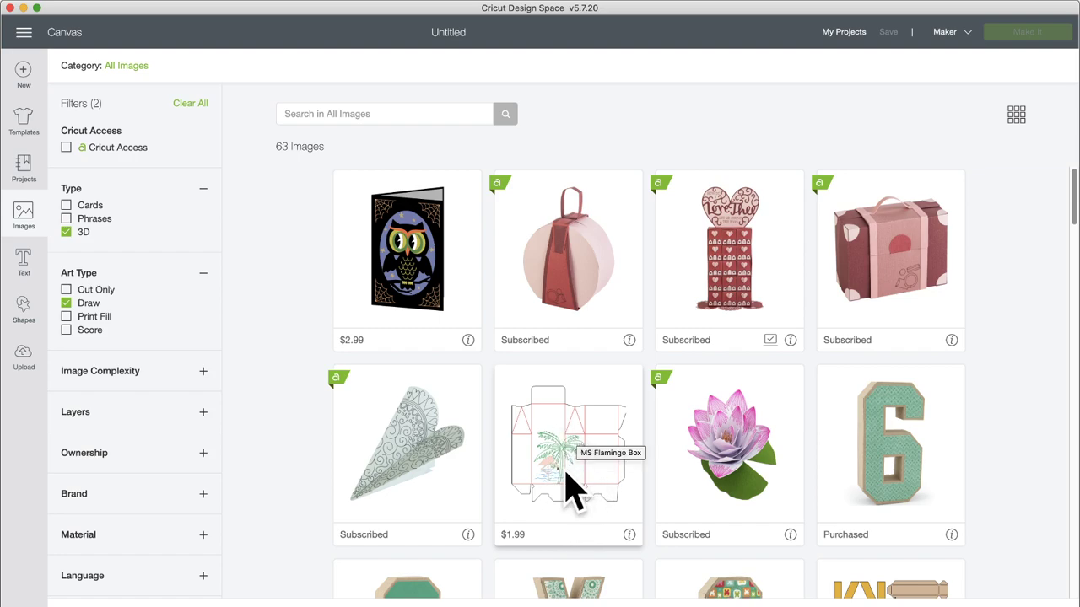
click(628, 535)
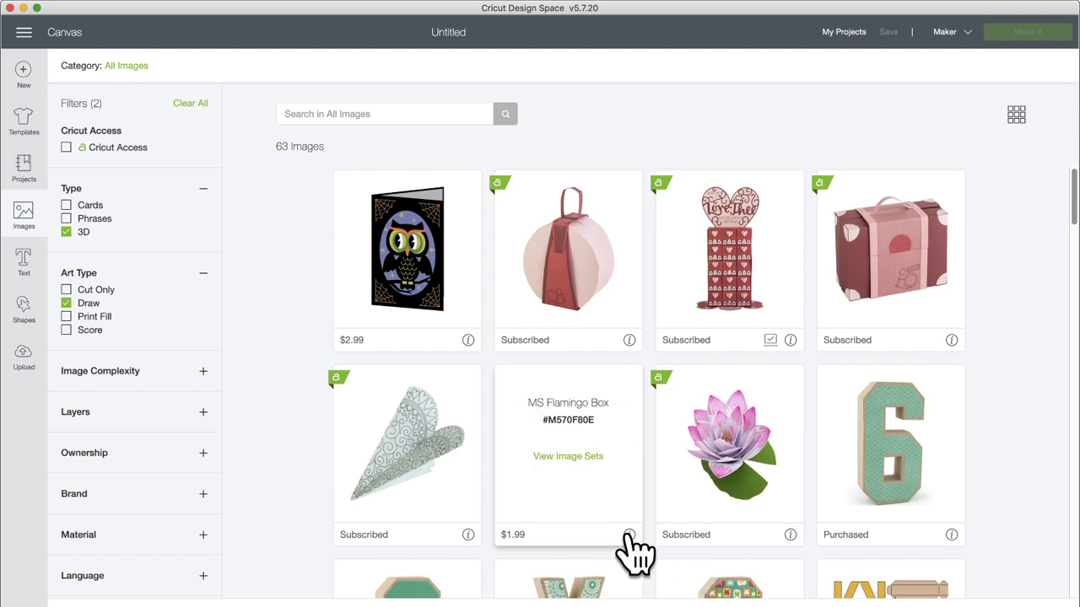
click(628, 535)
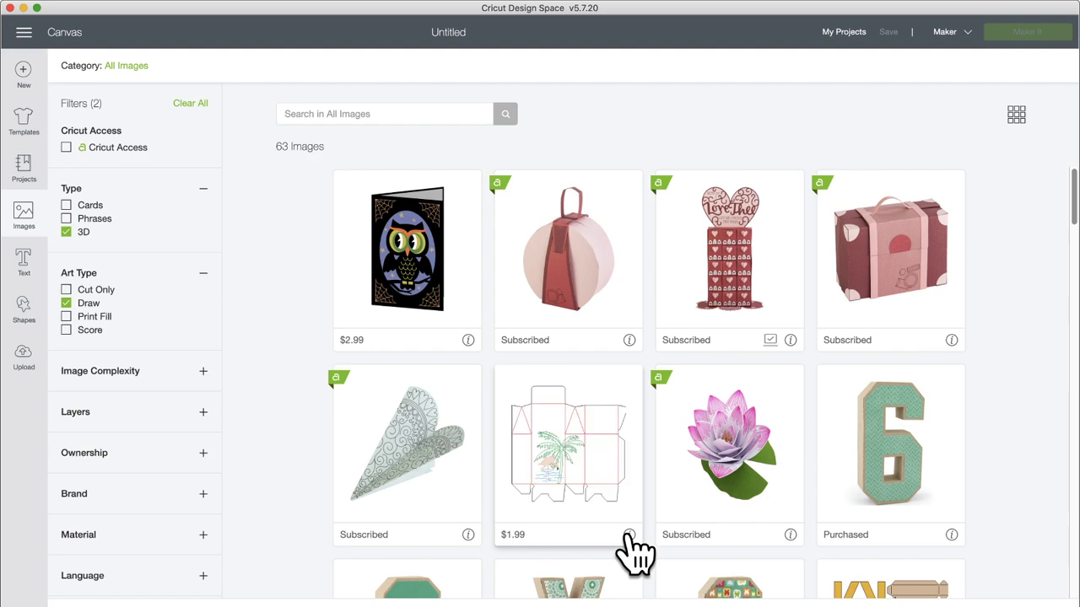
- Look through the 3D images of the Draw art type to see which kinds of designs are offered
scroll(446, 475, down, 3)
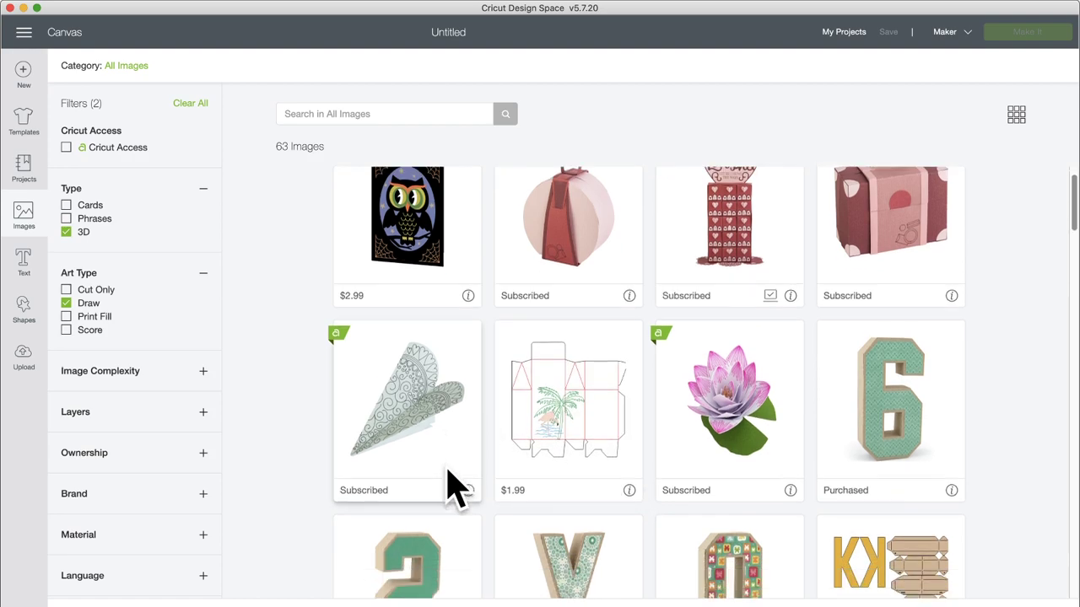
scroll(451, 487, down, 5)
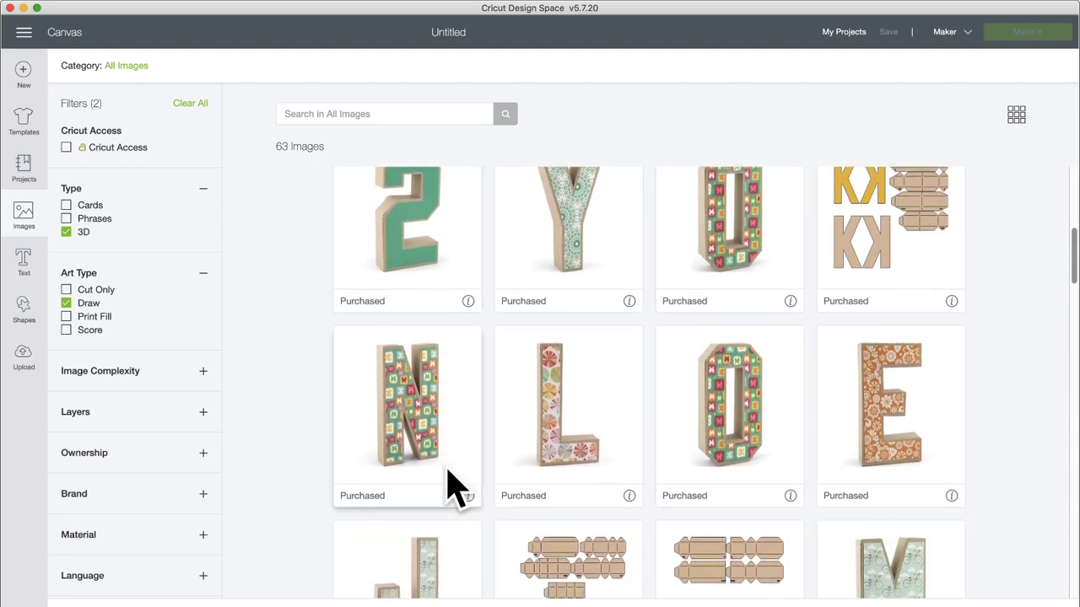
scroll(452, 488, down, 12)
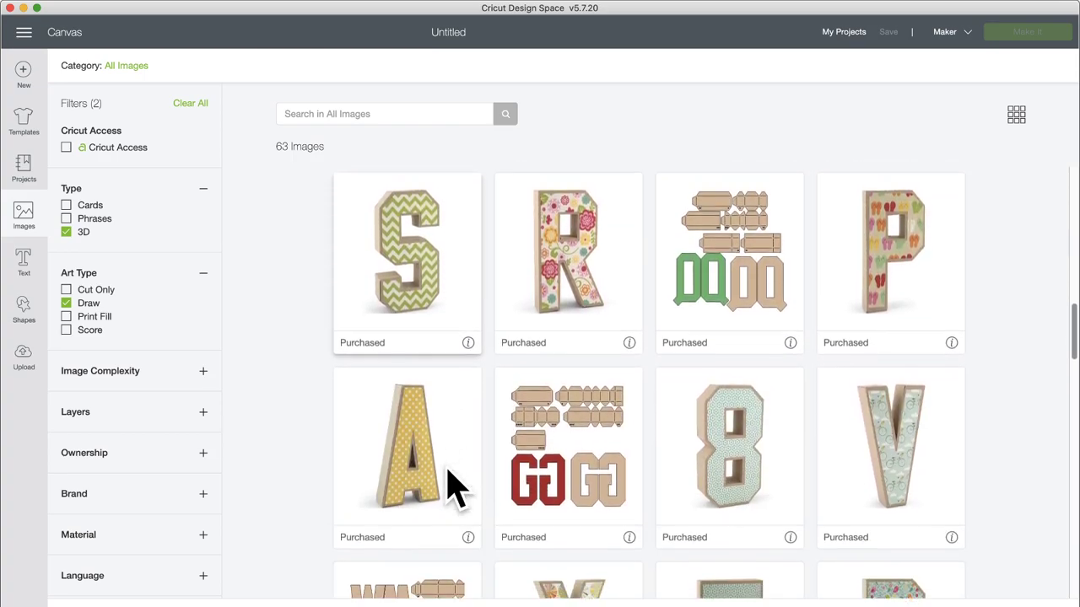
scroll(452, 488, down, 12)
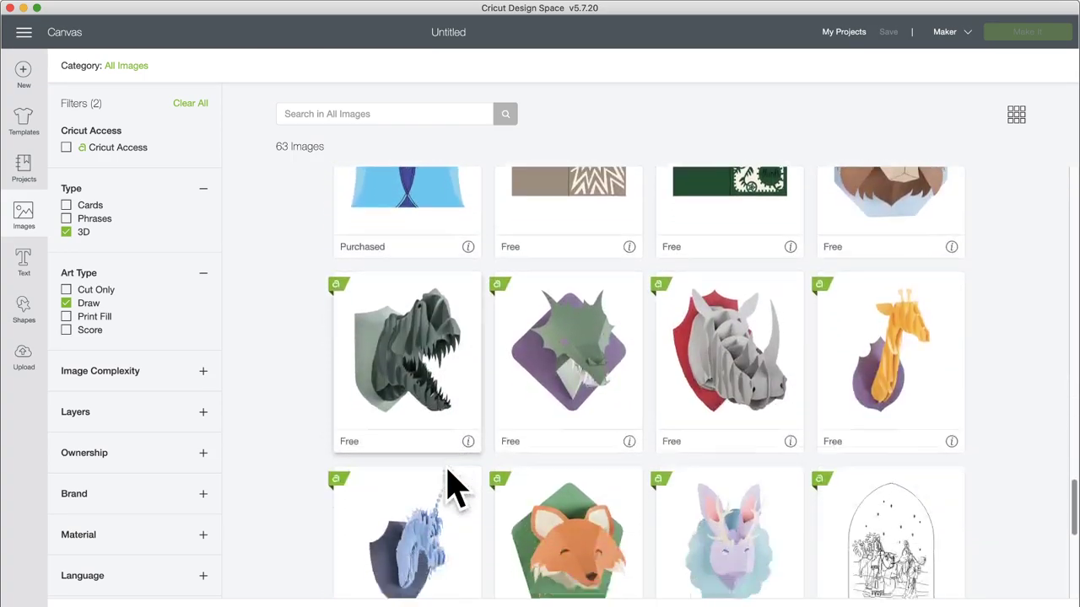
scroll(451, 488, down, 3)
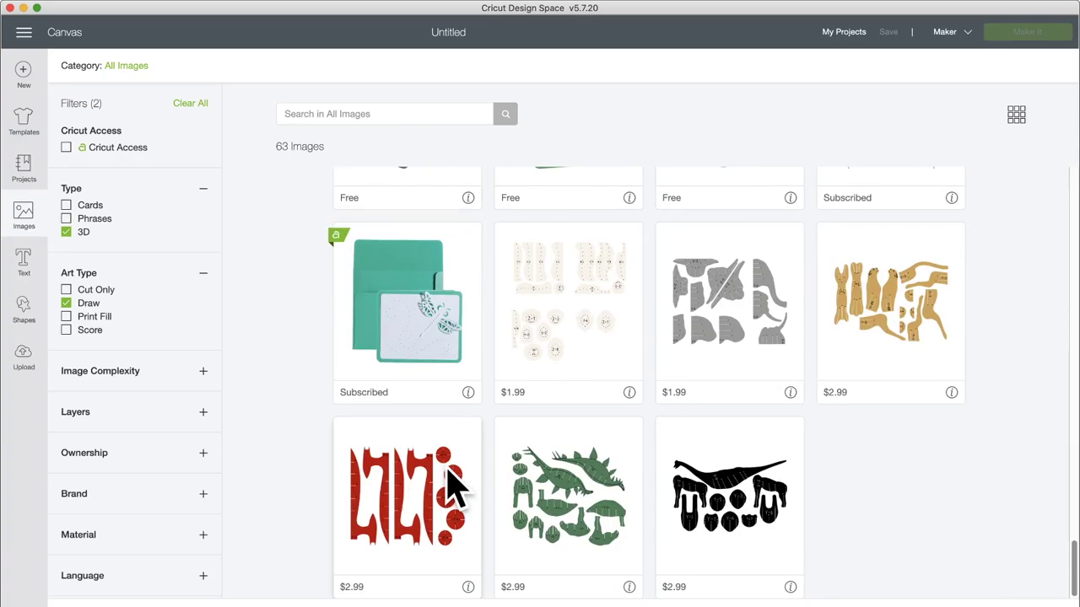
scroll(451, 487, up, 3)
scroll(451, 487, up, 10)
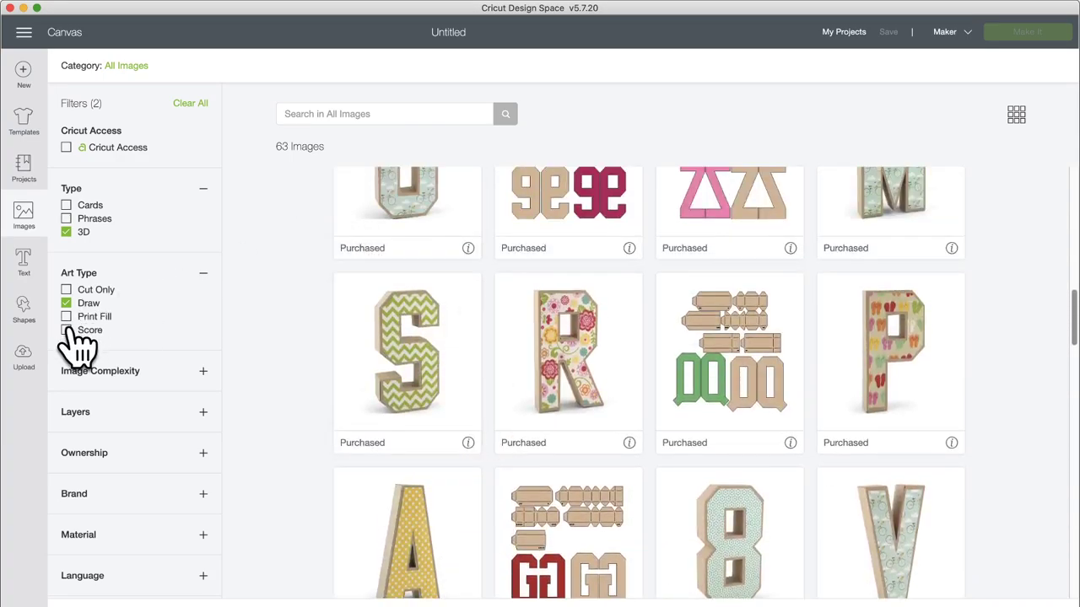
- Limit the Draw images to the Simple Image complexity and remove the 3D type filter
click(201, 371)
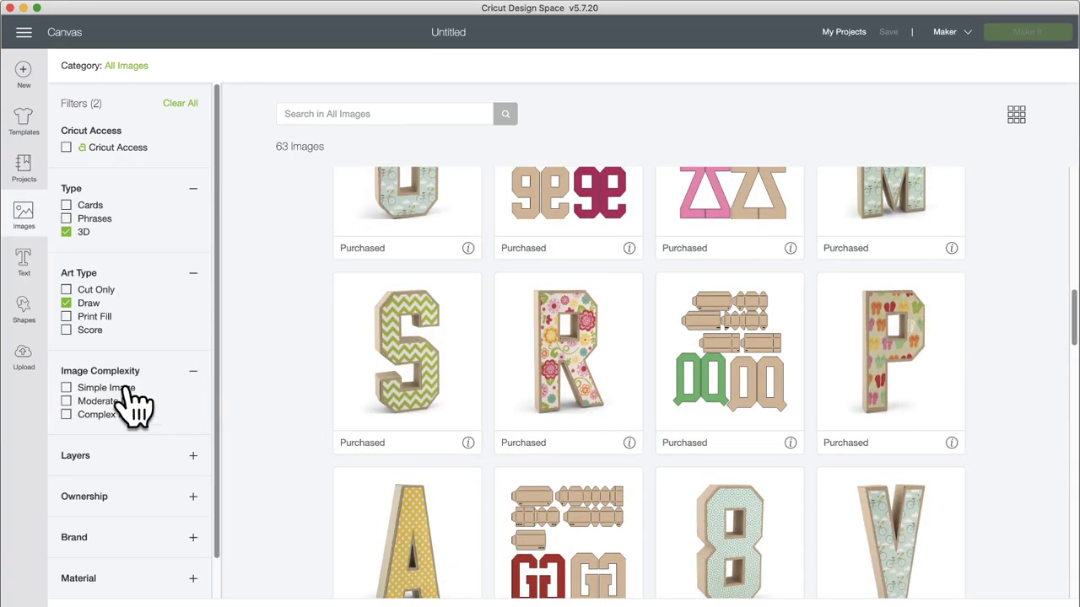
click(67, 388)
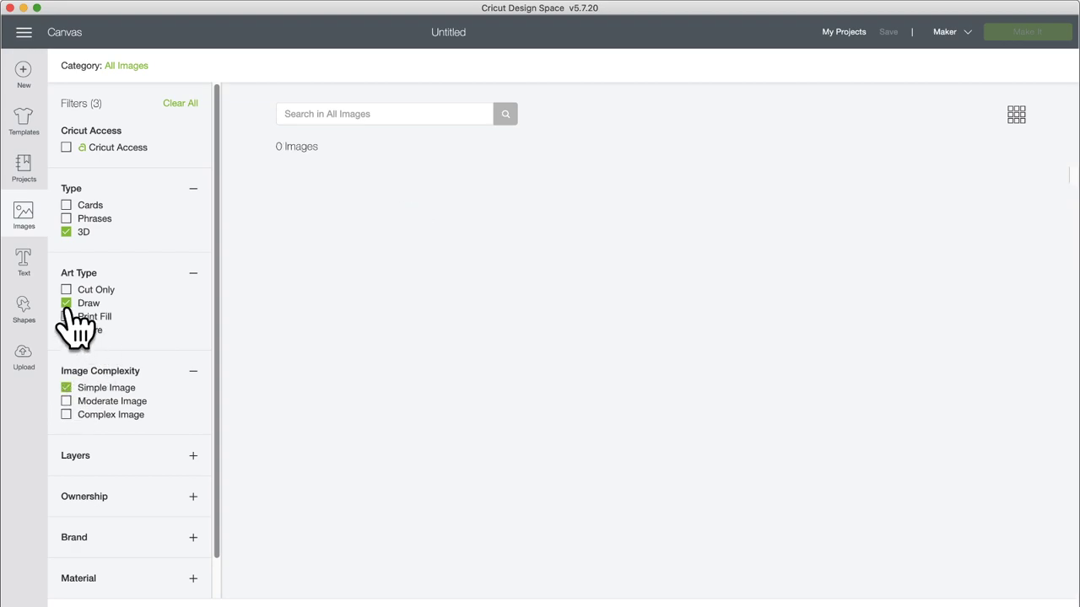
click(67, 233)
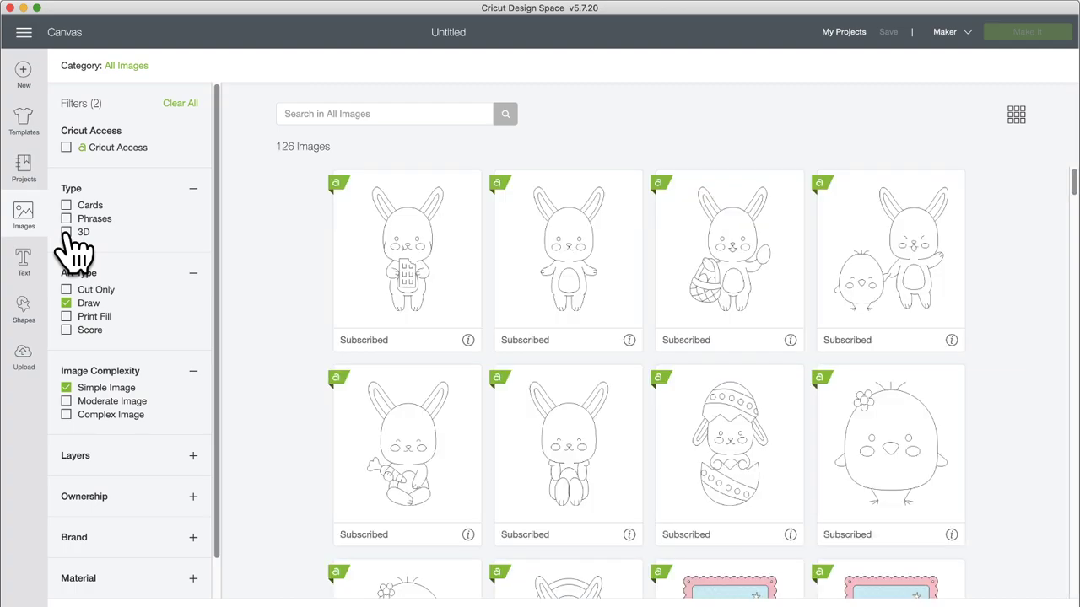
- Browse the simple Draw images to see which designs they include
scroll(408, 445, down, 1)
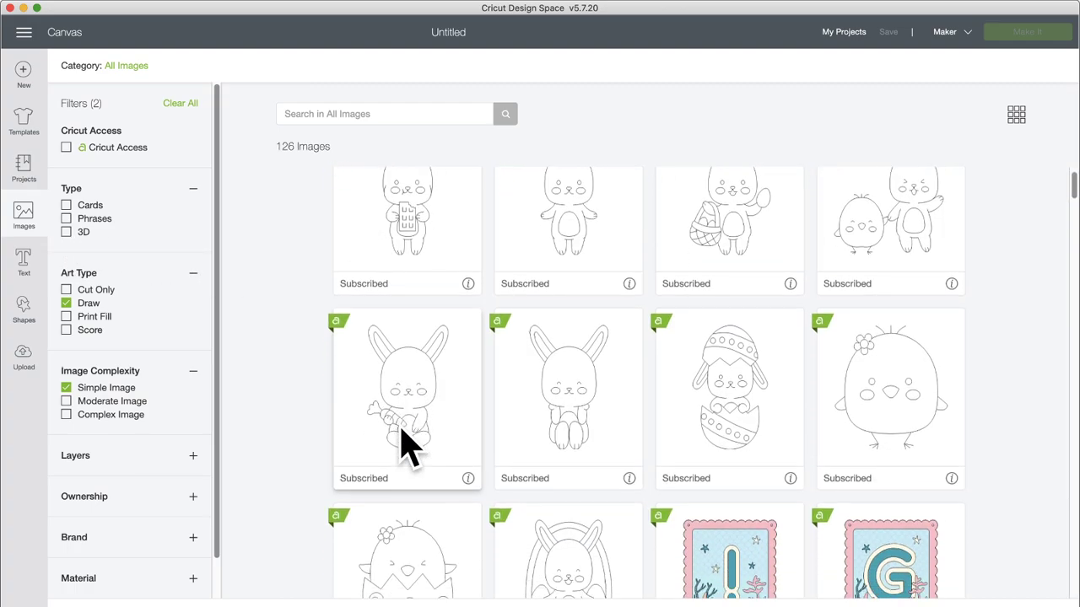
scroll(408, 444, down, 12)
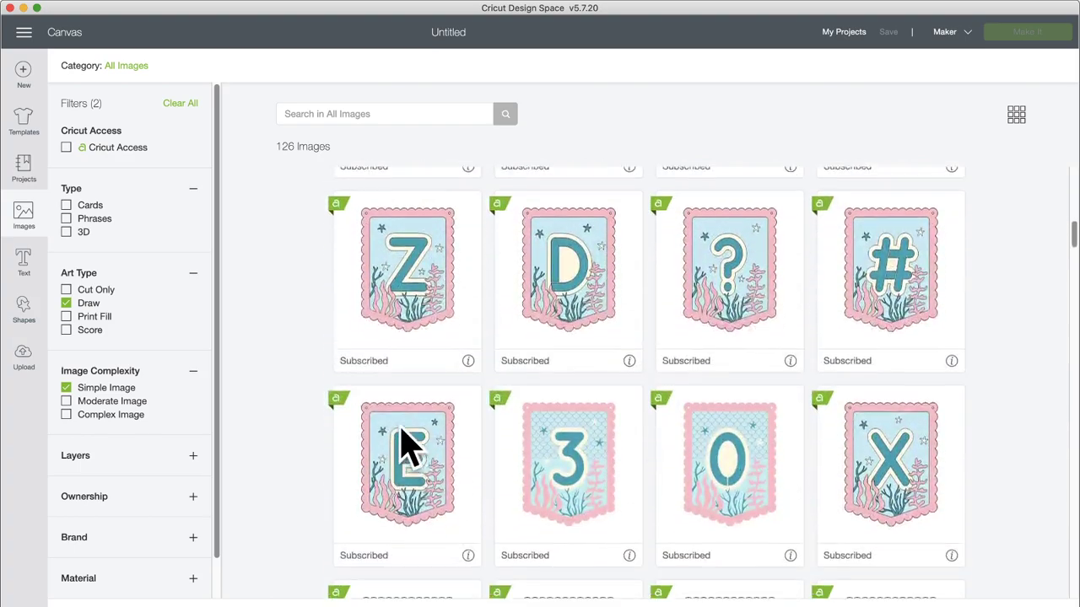
scroll(409, 444, down, 8)
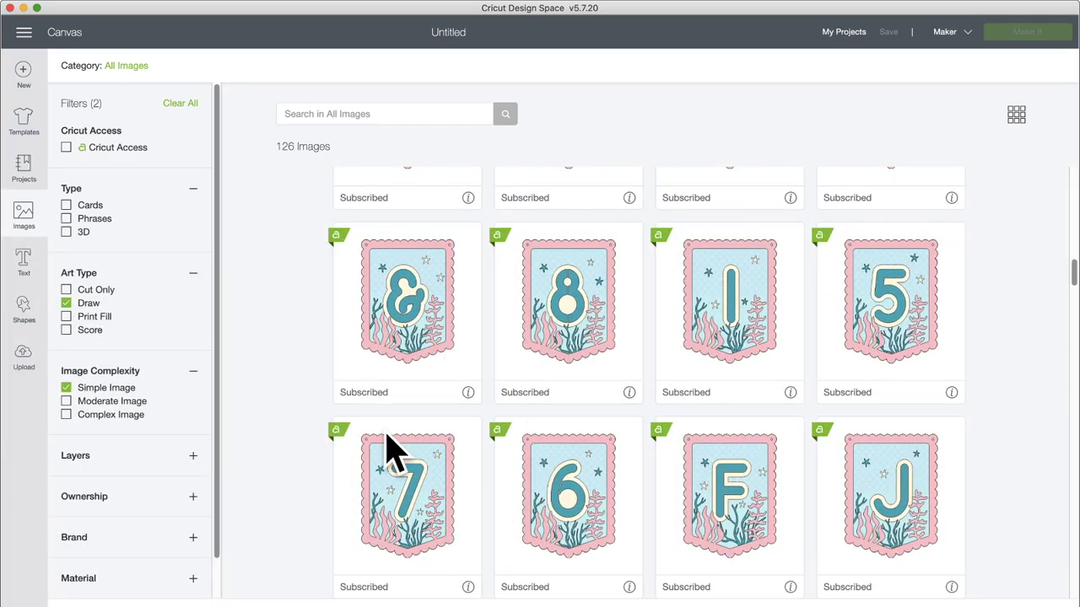
scroll(401, 489, down, 10)
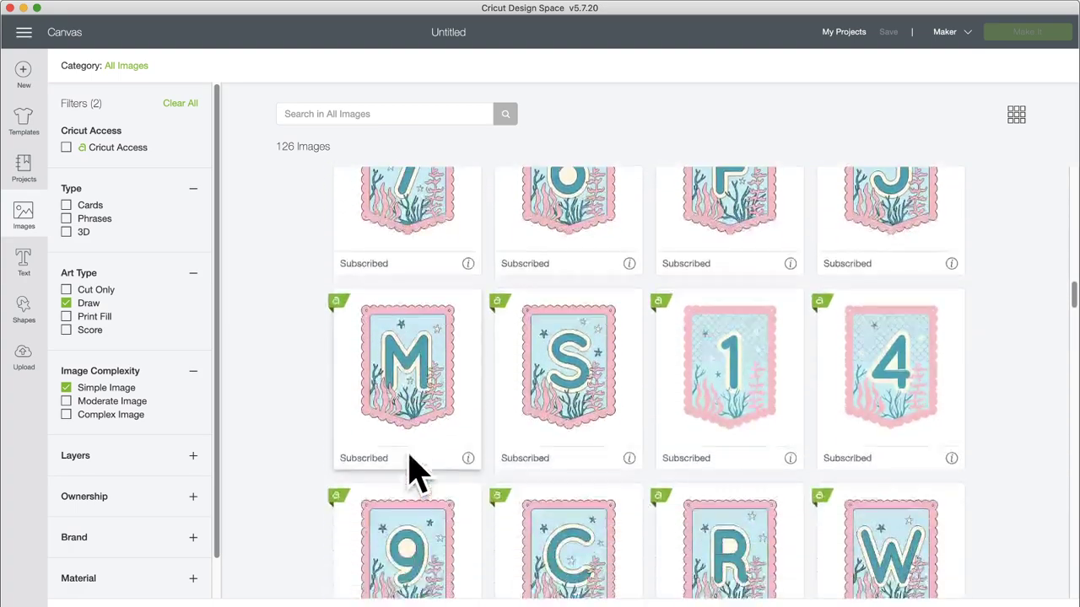
scroll(409, 455, down, 9)
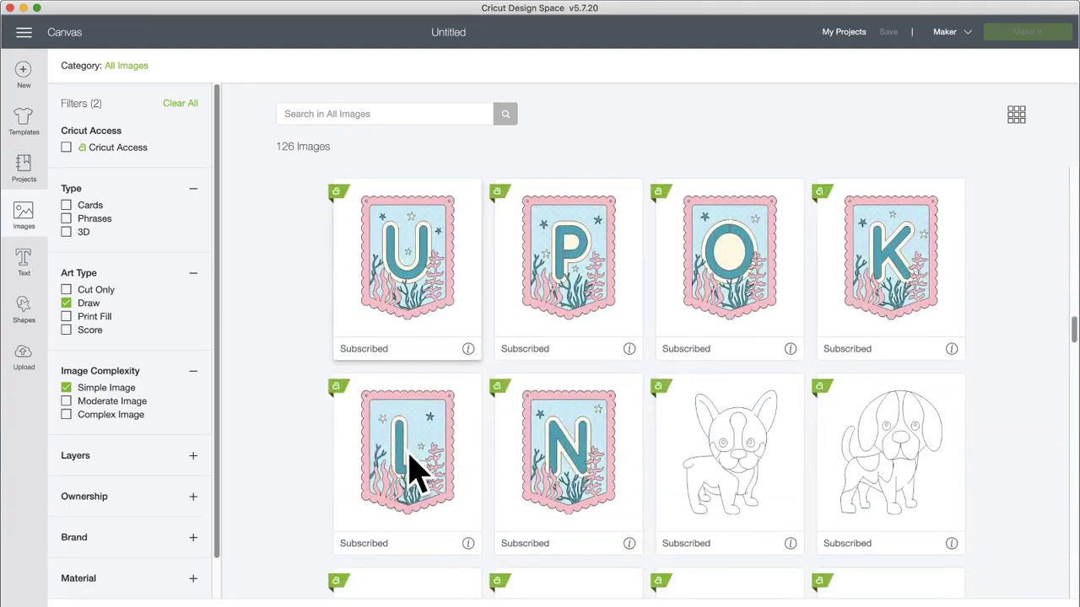
scroll(412, 471, down, 10)
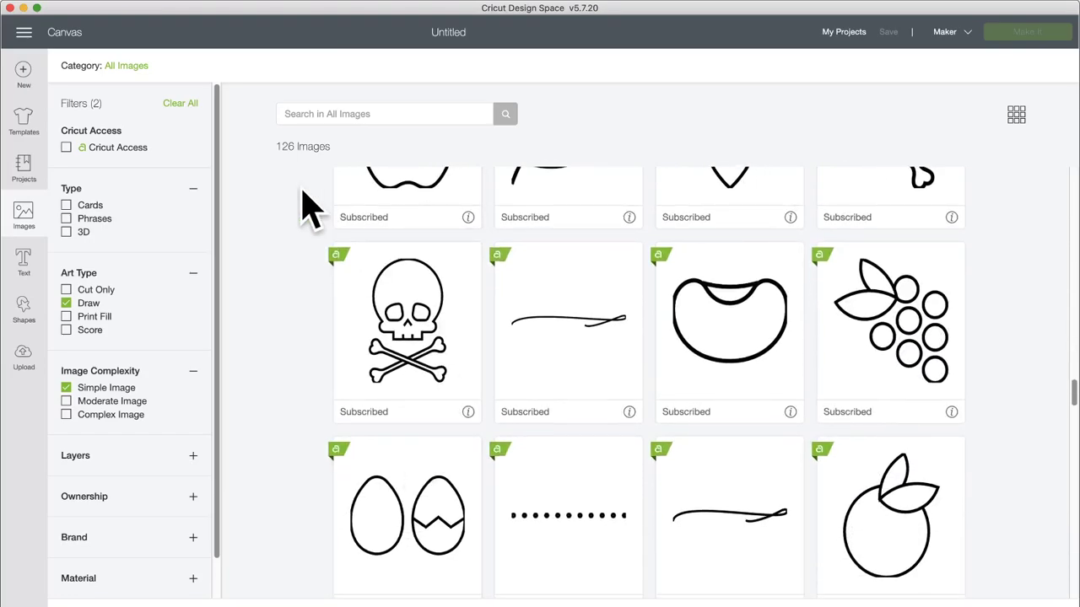
- Limit the Draw images to the Cards type and remove the Simple Image complexity filter
click(67, 206)
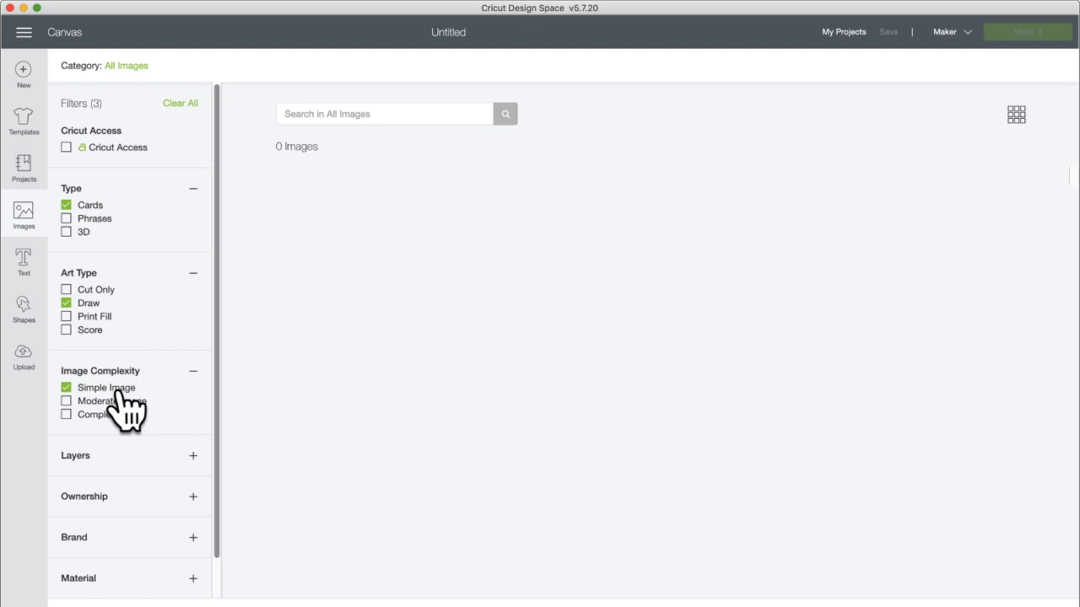
click(67, 389)
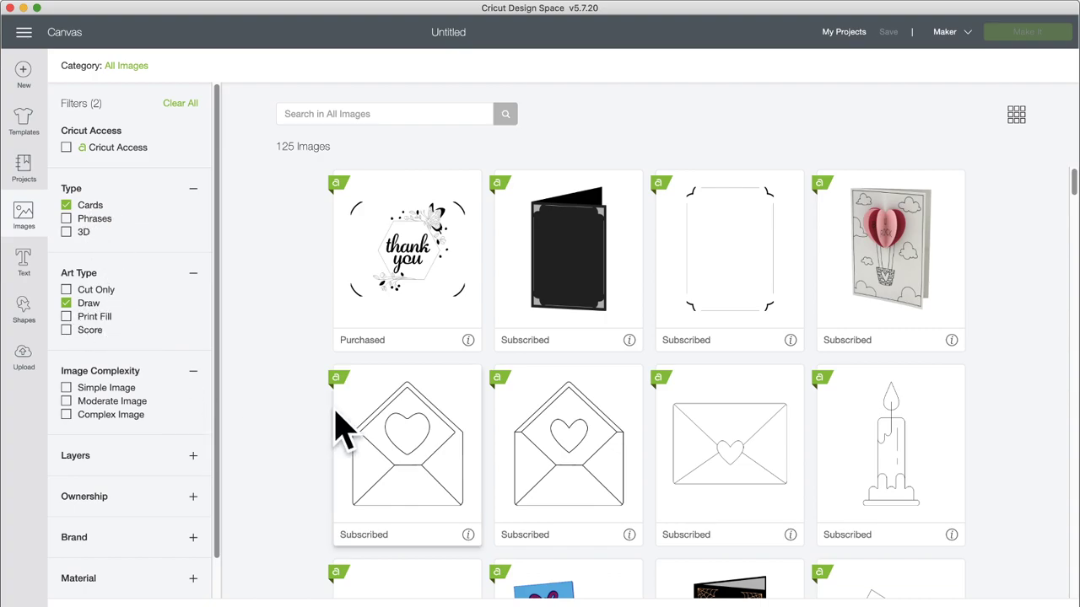
- Examine the Draw images of the Cards type, looking over the written sentiments and card designs on offer
scroll(335, 429, down, 15)
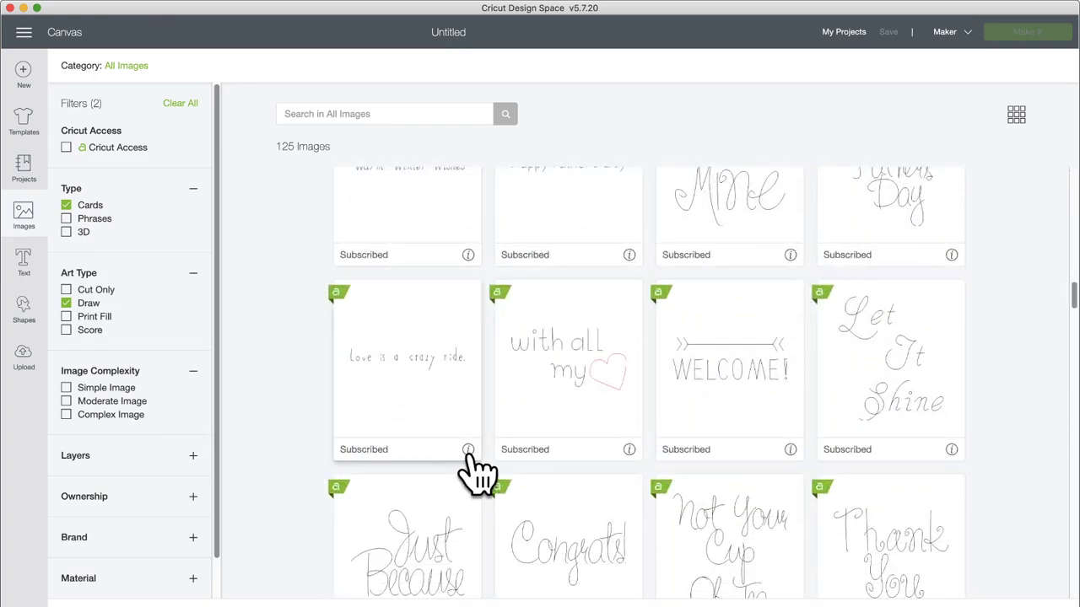
scroll(494, 433, down, 5)
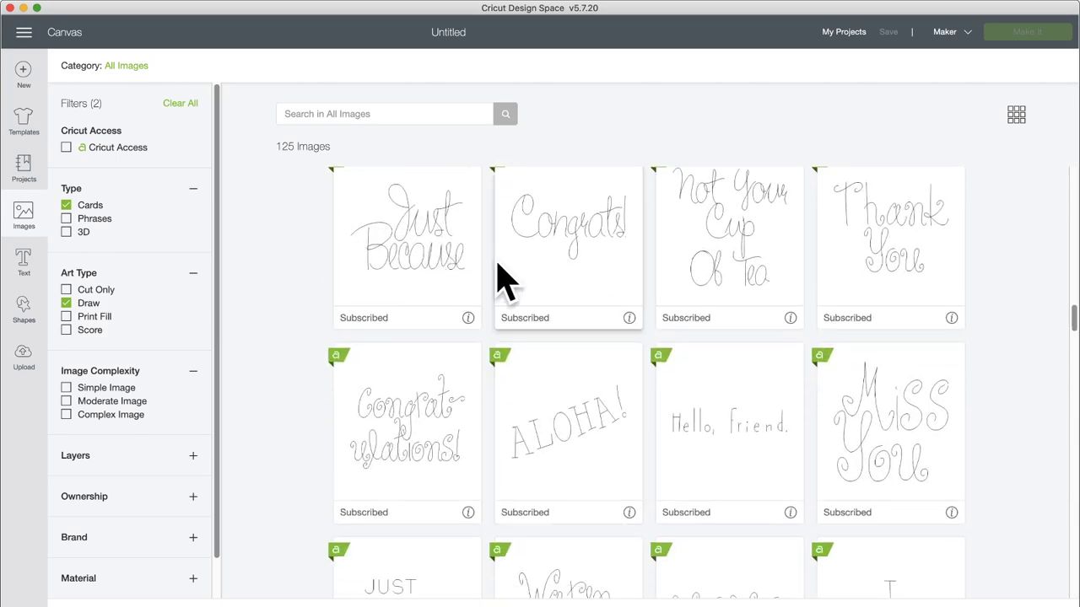
scroll(608, 305, up, 1)
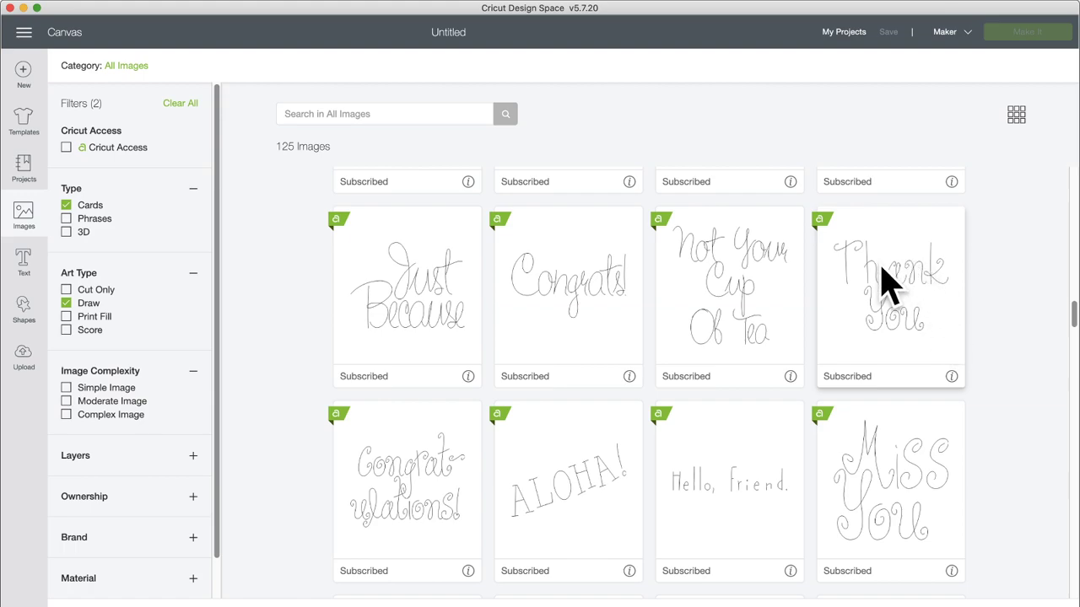
scroll(557, 347, down, 10)
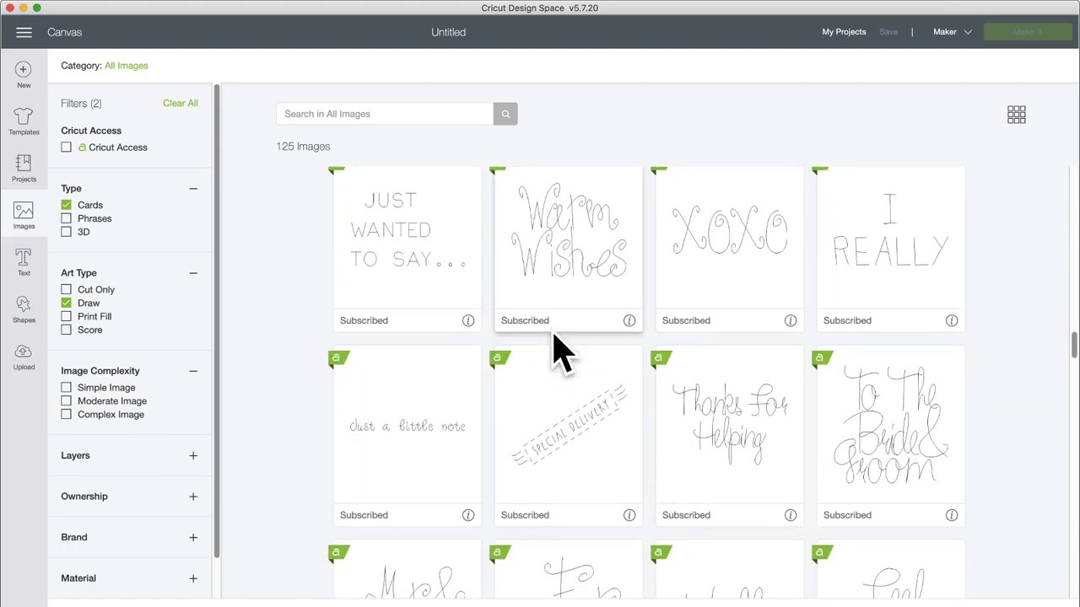
scroll(556, 348, down, 15)
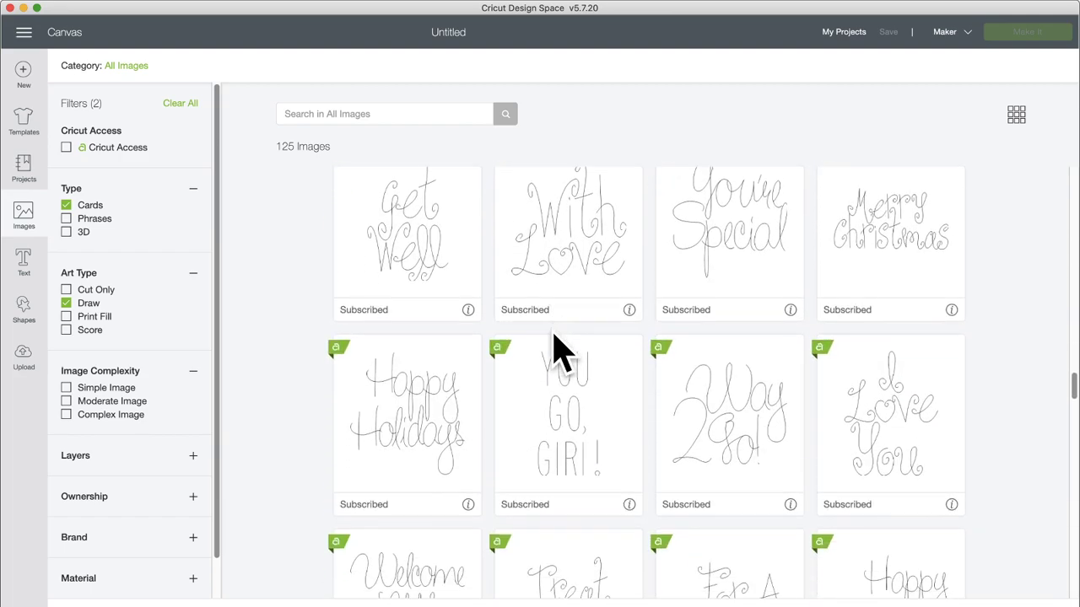
scroll(557, 348, down, 20)
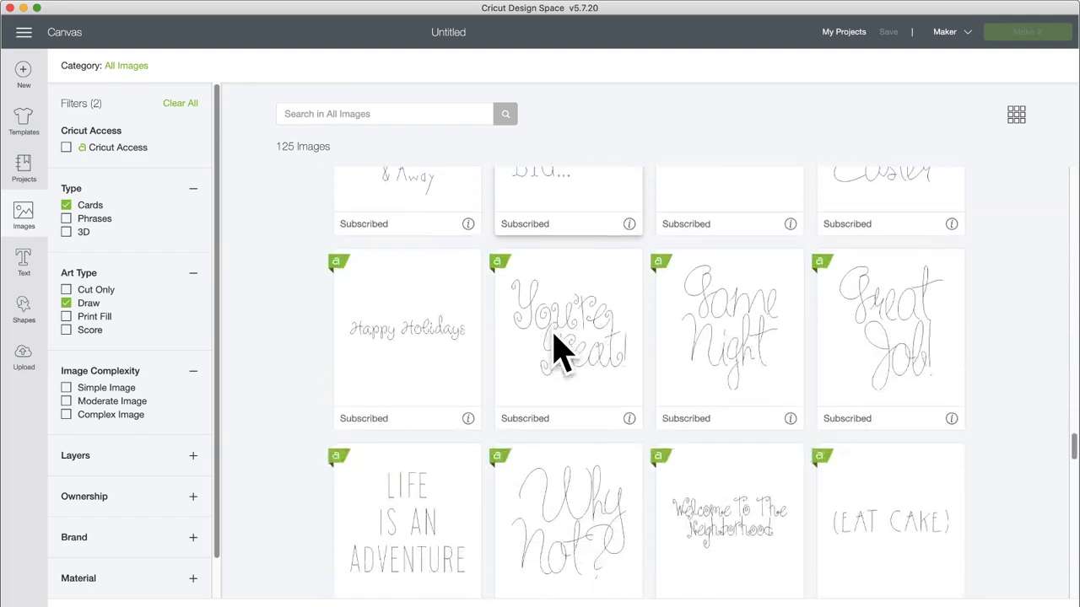
scroll(557, 348, down, 20)
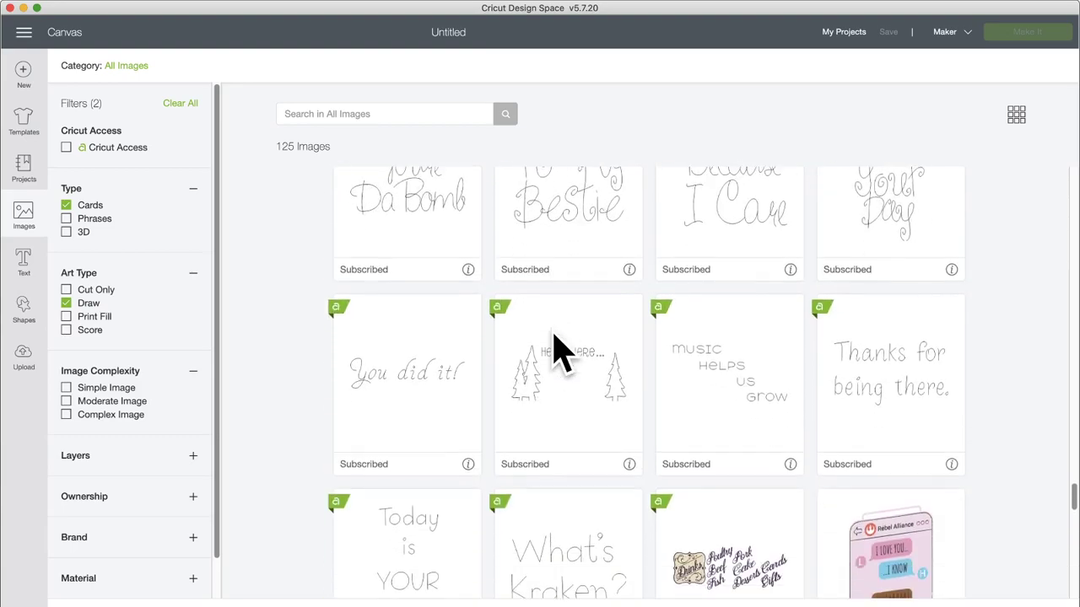
scroll(556, 350, down, 1)
scroll(557, 351, down, 5)
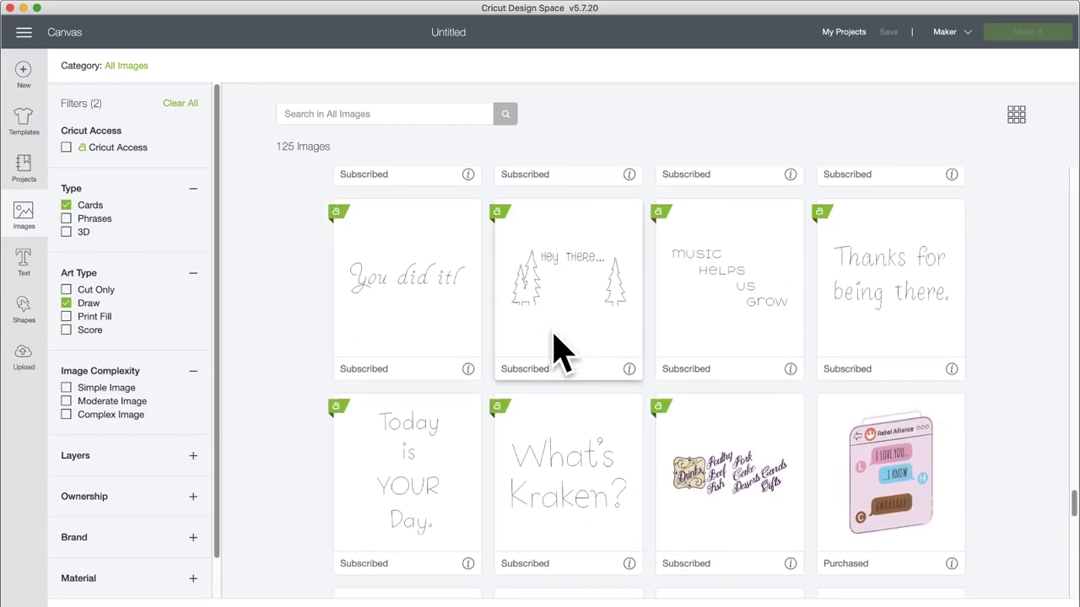
scroll(556, 350, down, 9)
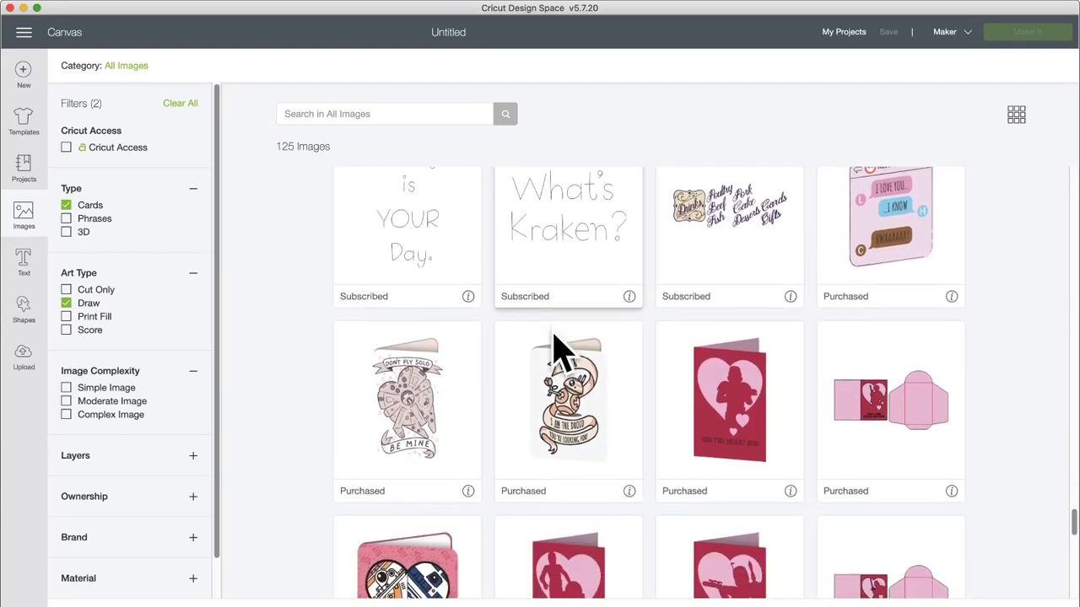
scroll(557, 350, down, 15)
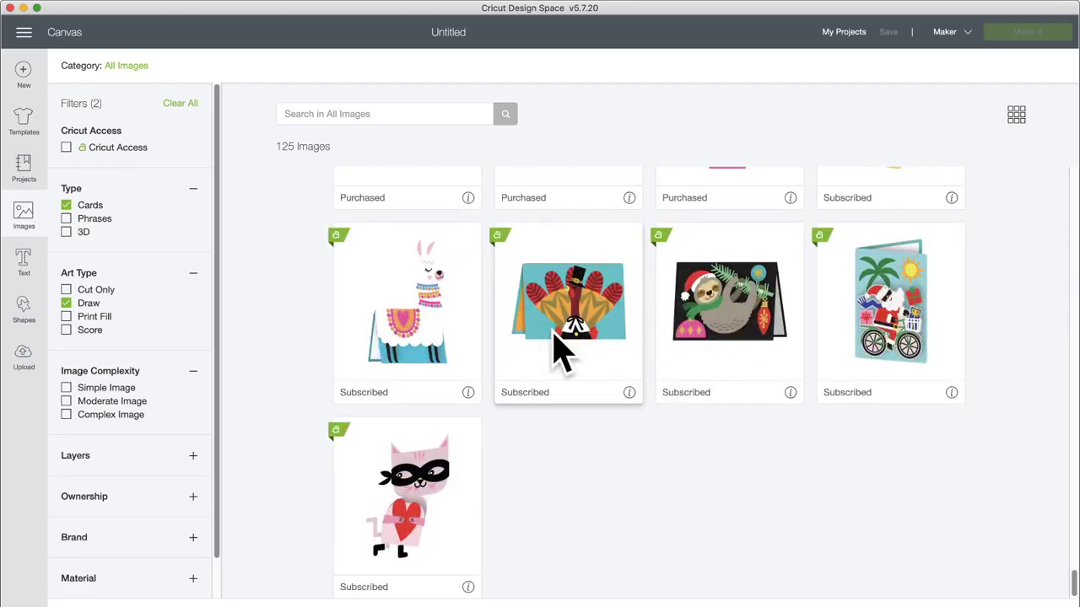
scroll(554, 338, up, 10)
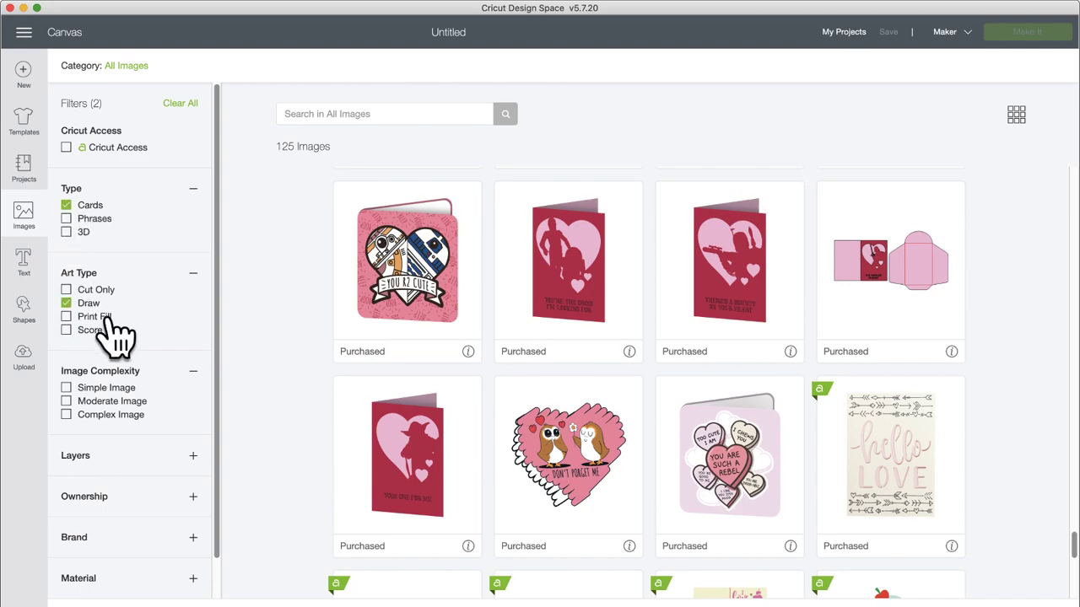
- Remove the Draw and Cards filters so that all images in the library are listed again
scroll(97, 320, down, 1)
click(67, 283)
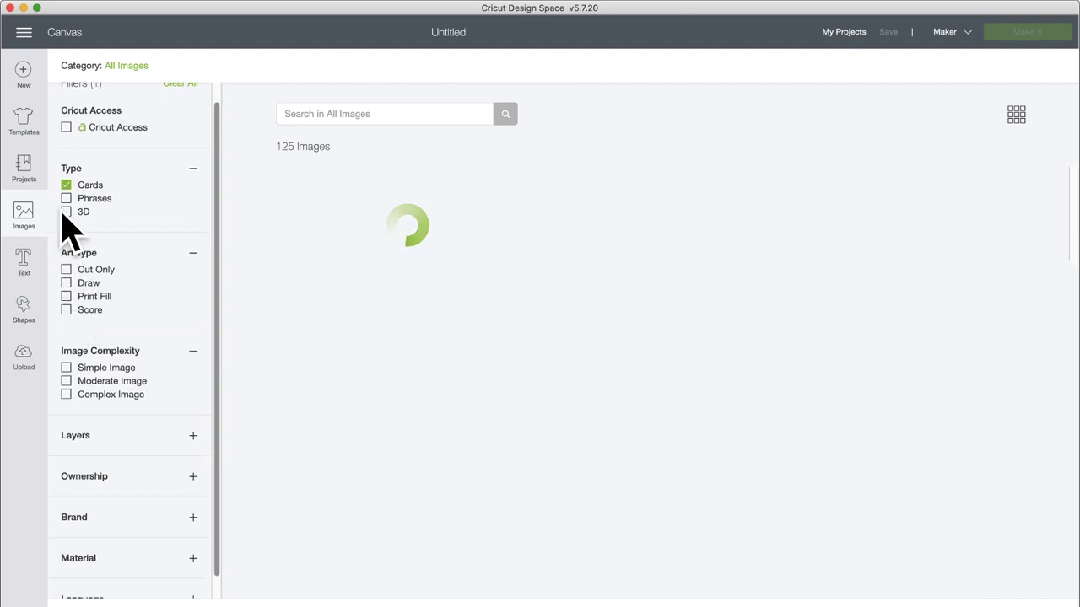
click(67, 186)
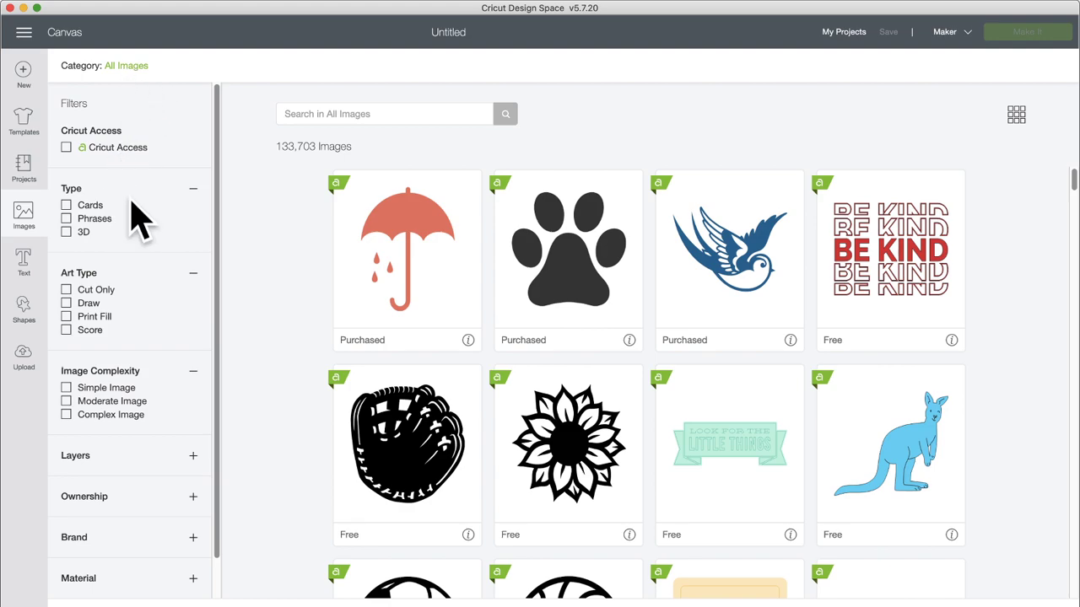
scroll(144, 242, down, 1)
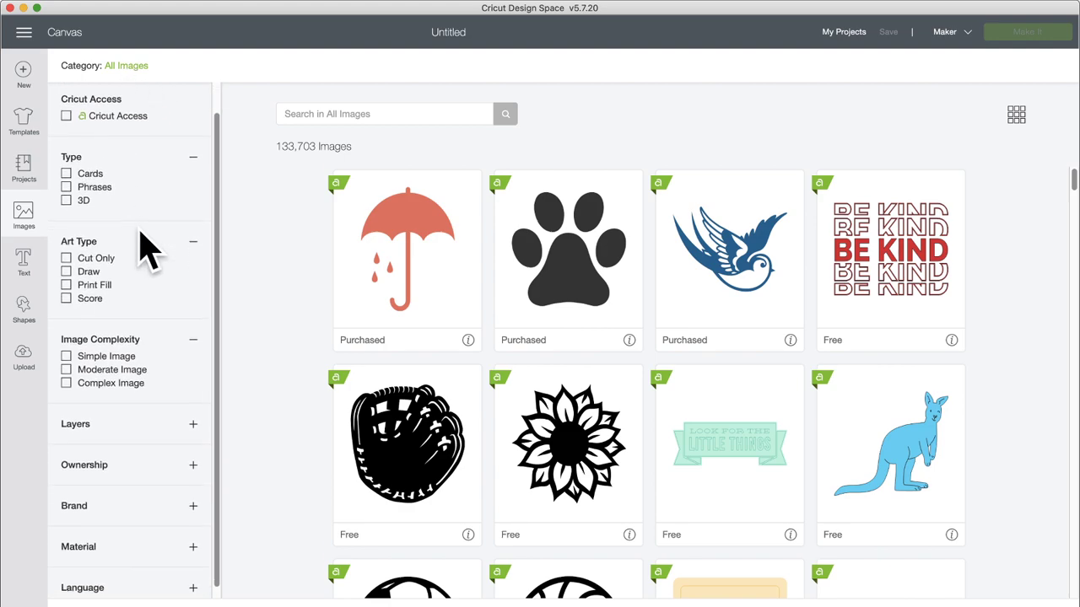
- Return to the image library's category overview and open the Cards category under Trending
scroll(145, 249, down, 1)
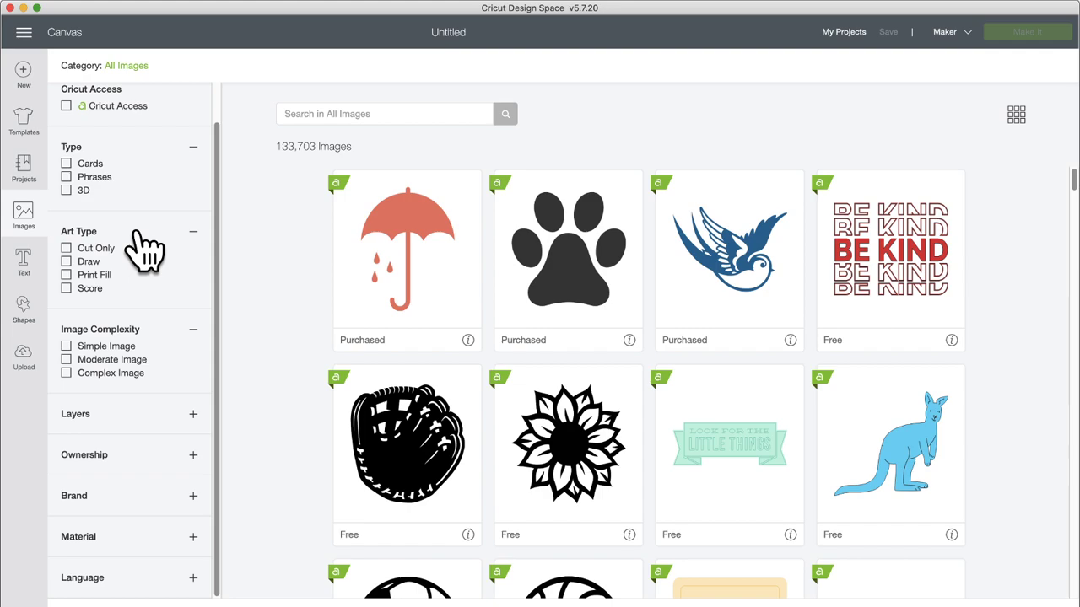
scroll(146, 249, up, 2)
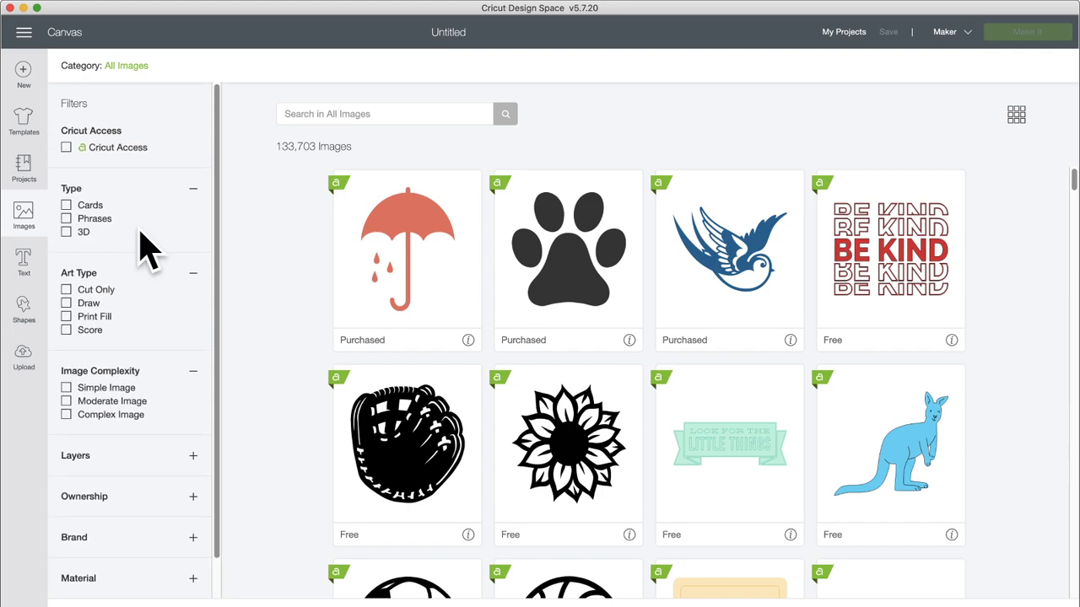
click(27, 224)
click(30, 226)
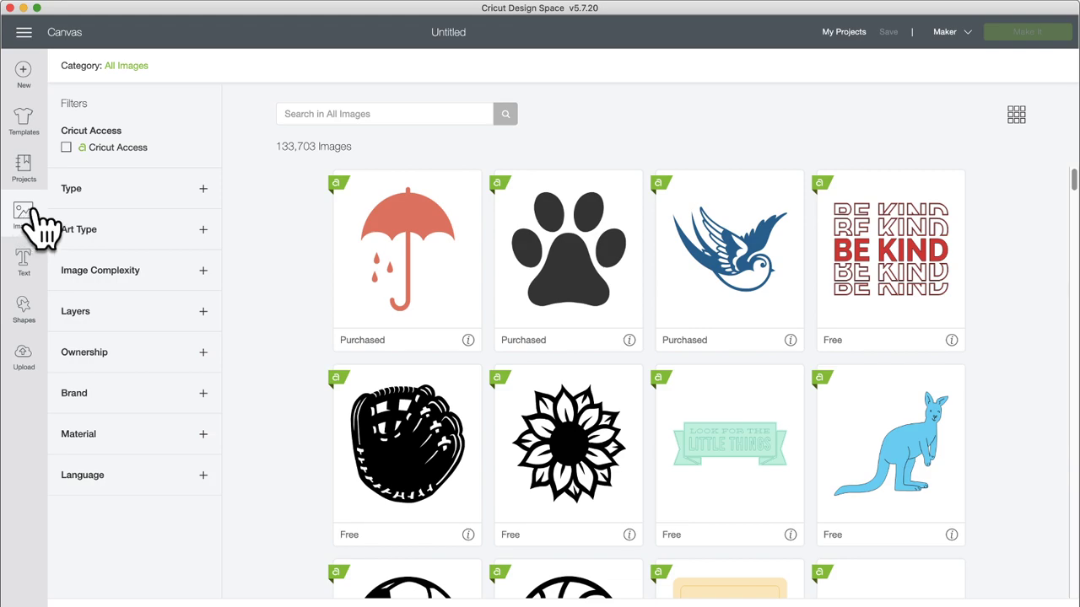
click(123, 67)
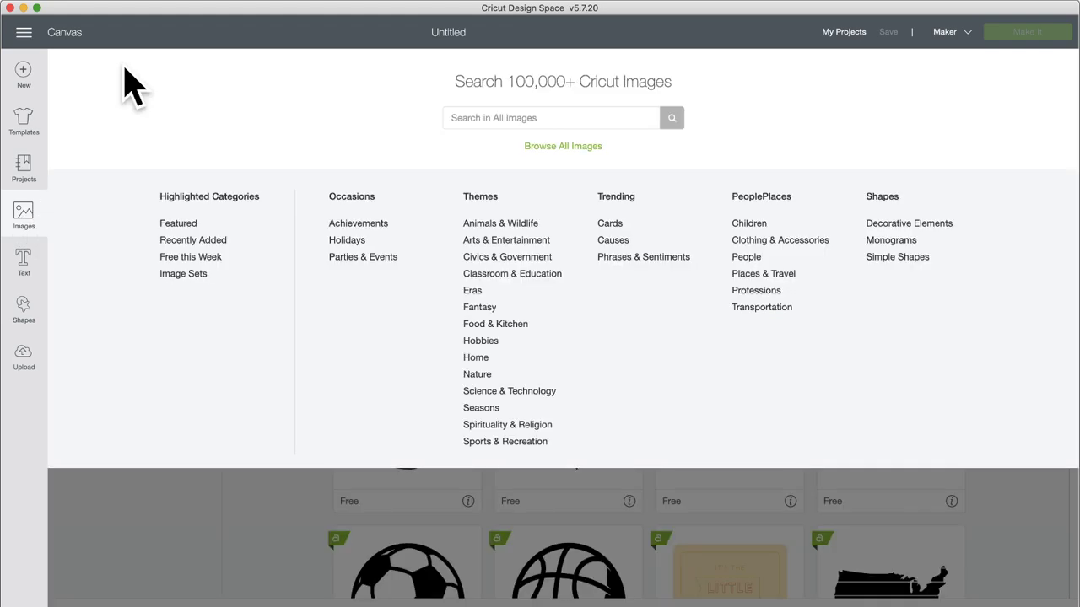
click(25, 228)
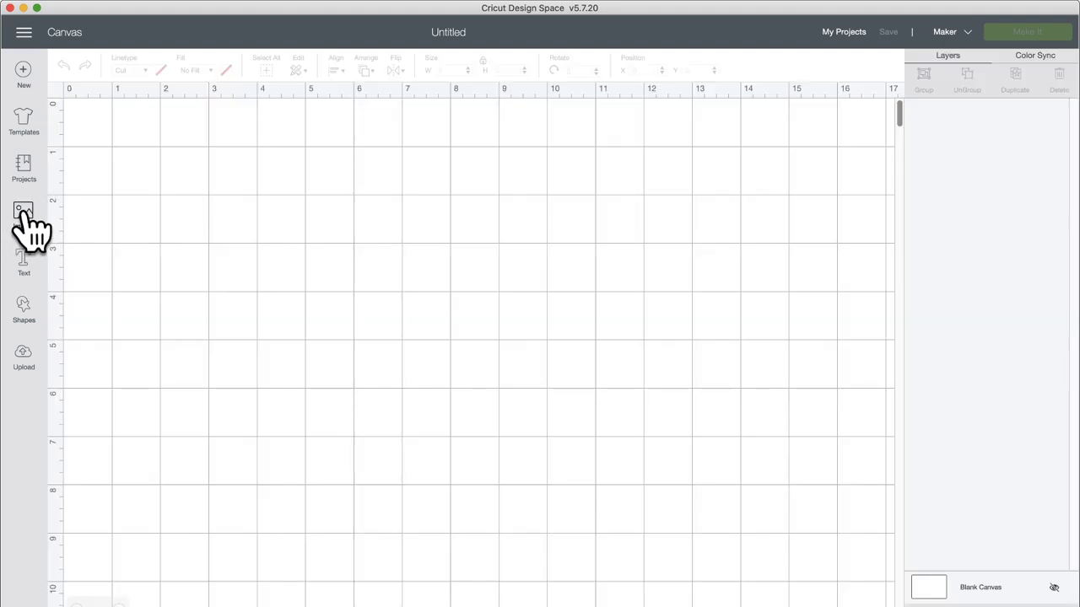
click(27, 227)
click(126, 68)
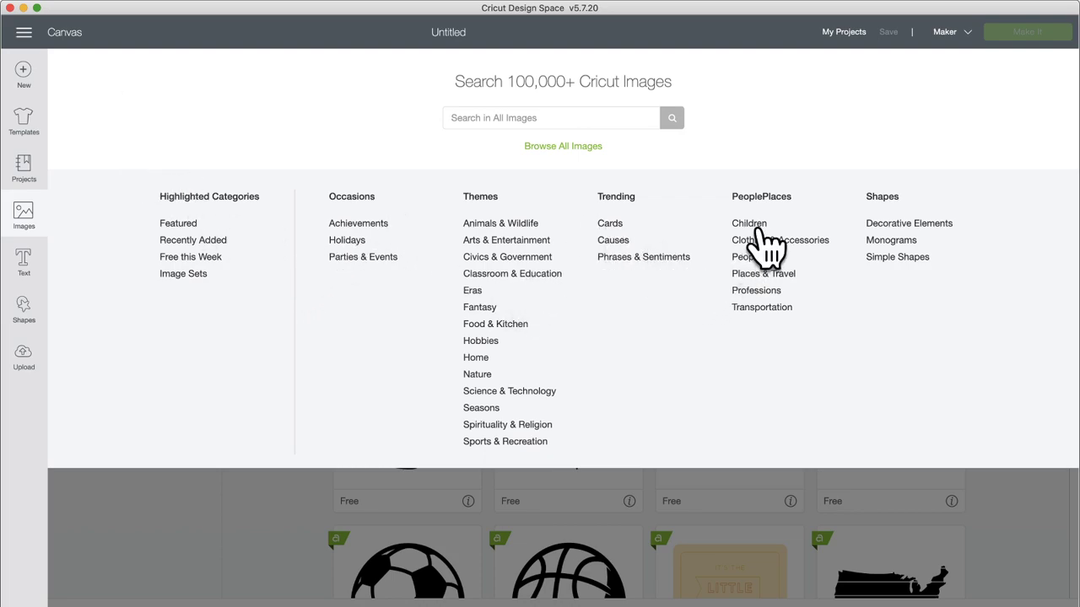
click(609, 224)
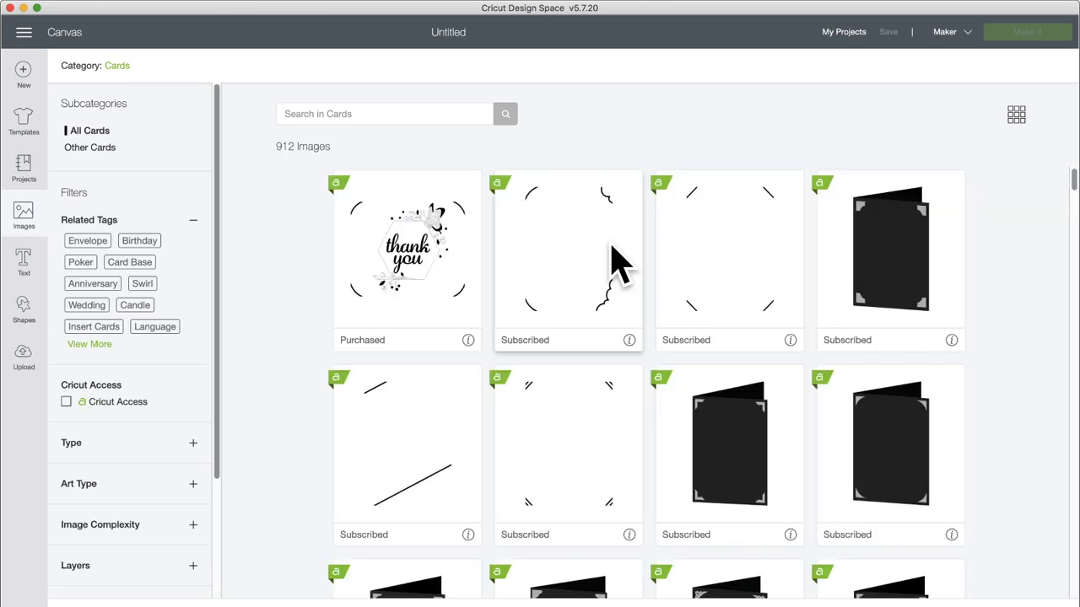
- Browse the Cards category to examine the range of card designs it offers
scroll(528, 355, down, 2)
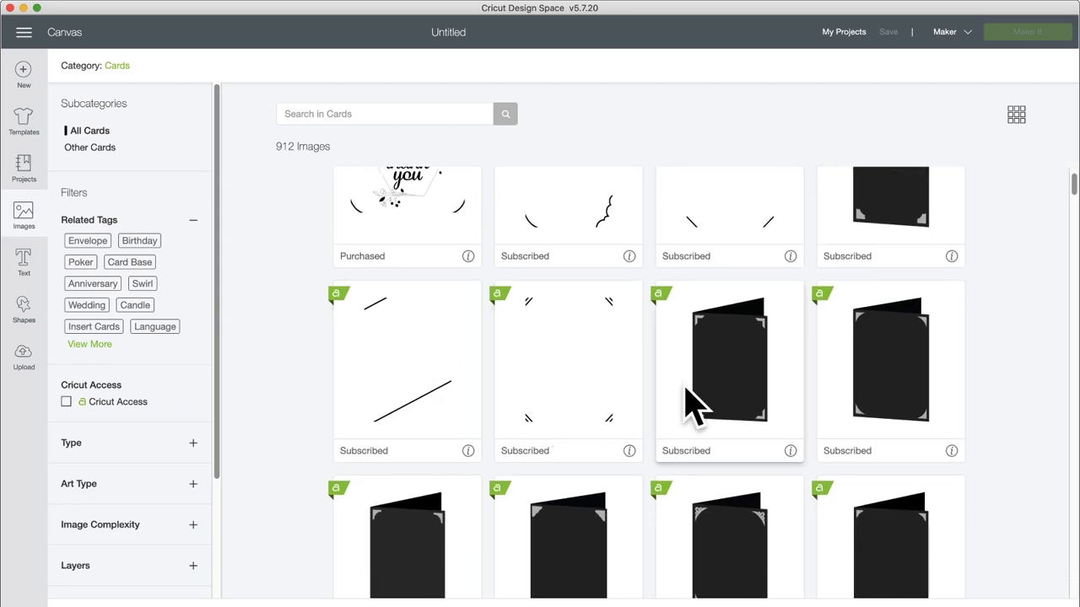
scroll(705, 398, down, 1)
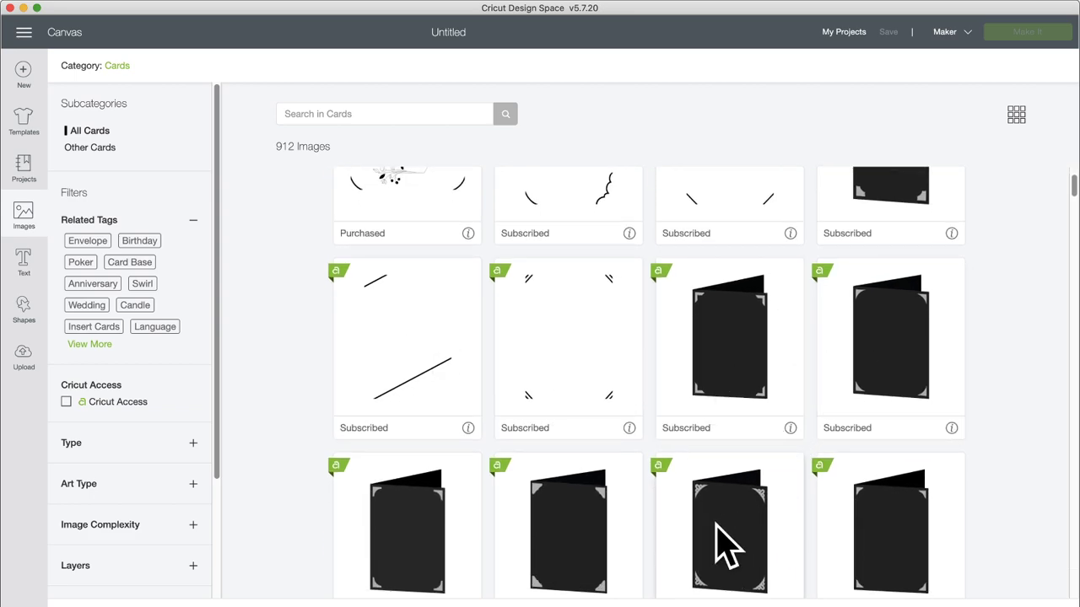
scroll(717, 544, down, 5)
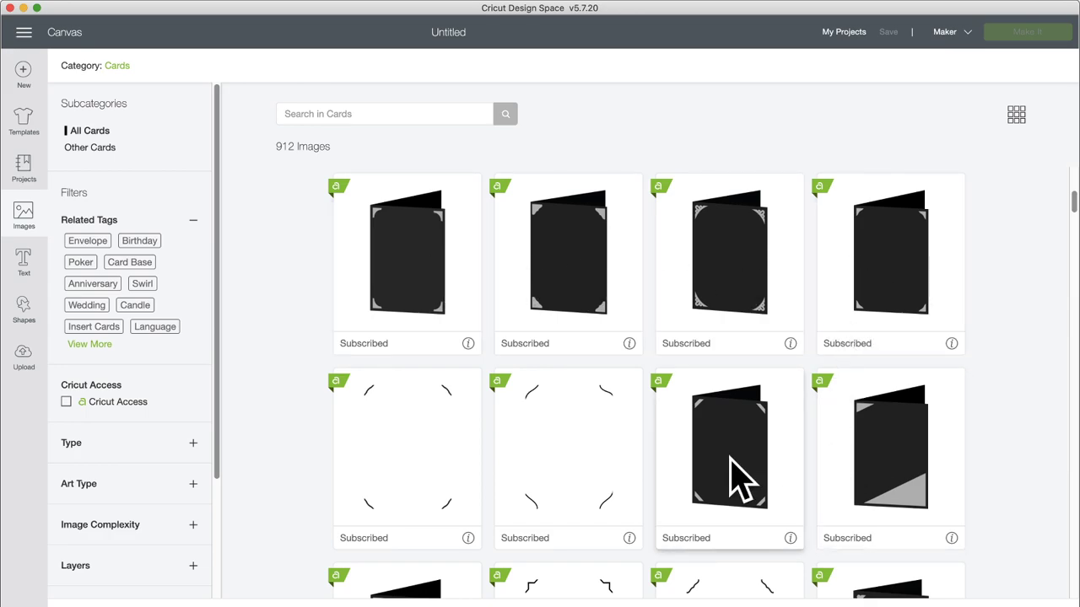
scroll(732, 479, down, 7)
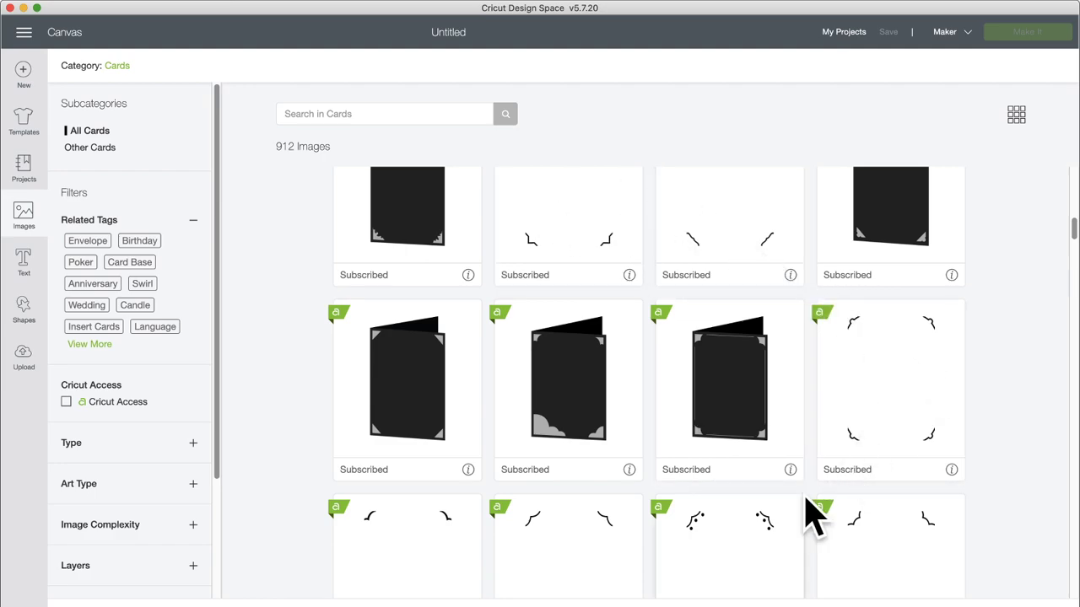
scroll(810, 515, down, 15)
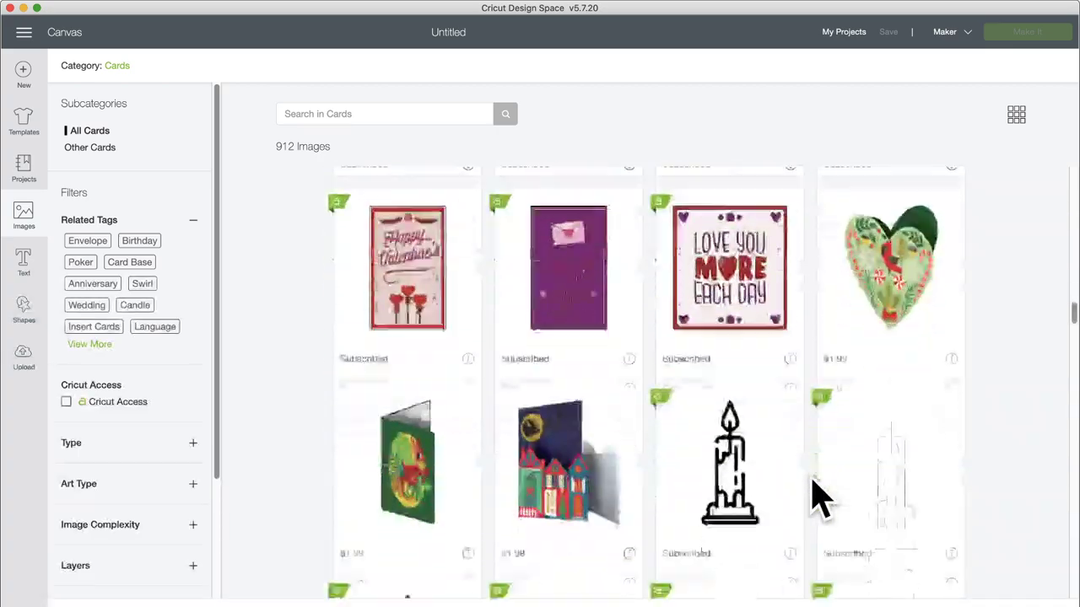
scroll(813, 485, down, 15)
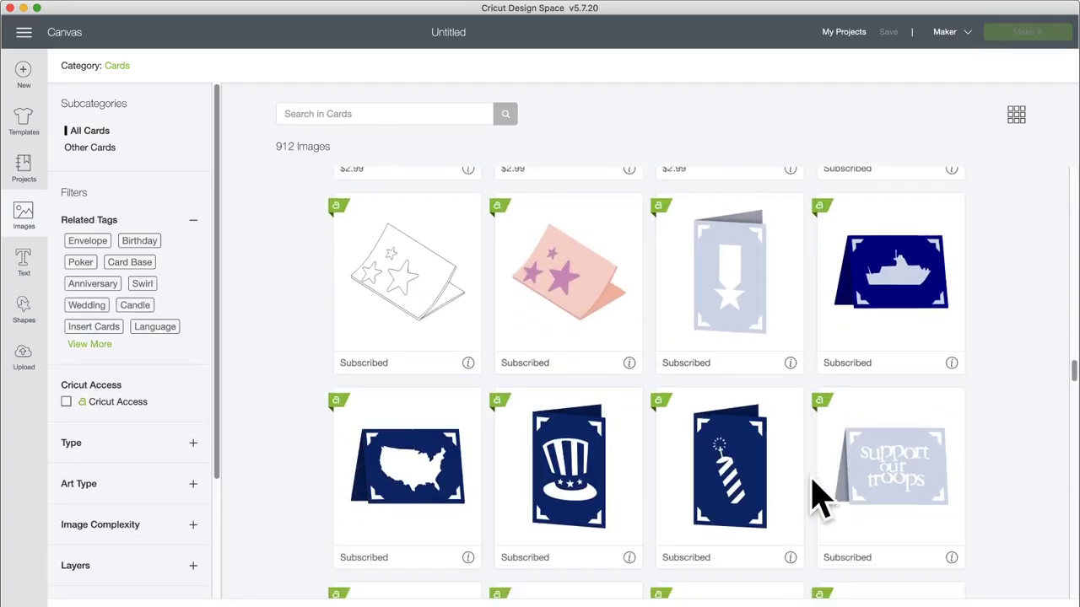
scroll(813, 493, down, 15)
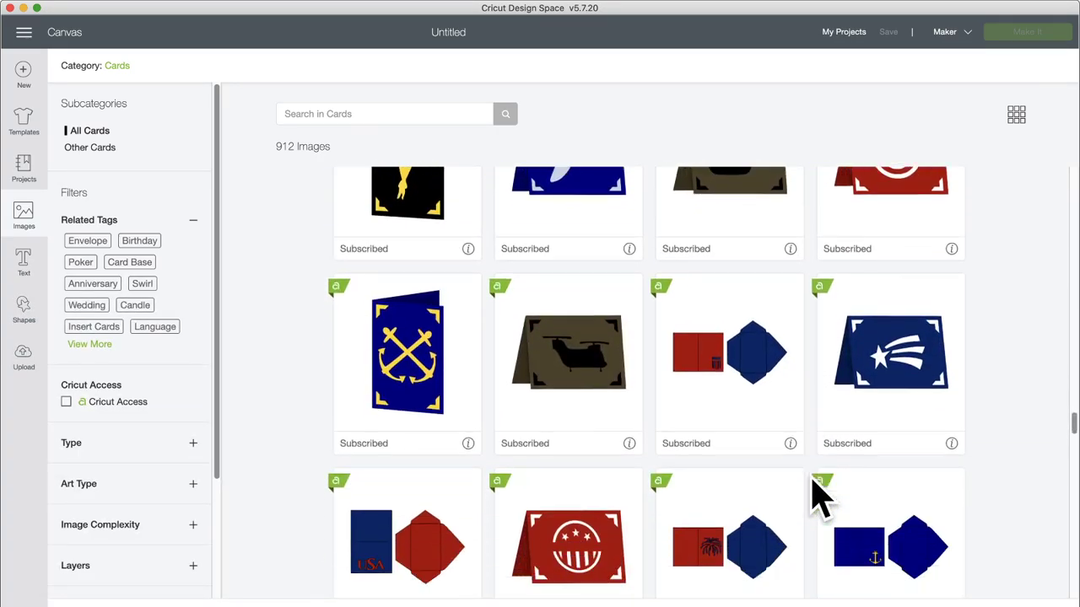
scroll(813, 493, down, 12)
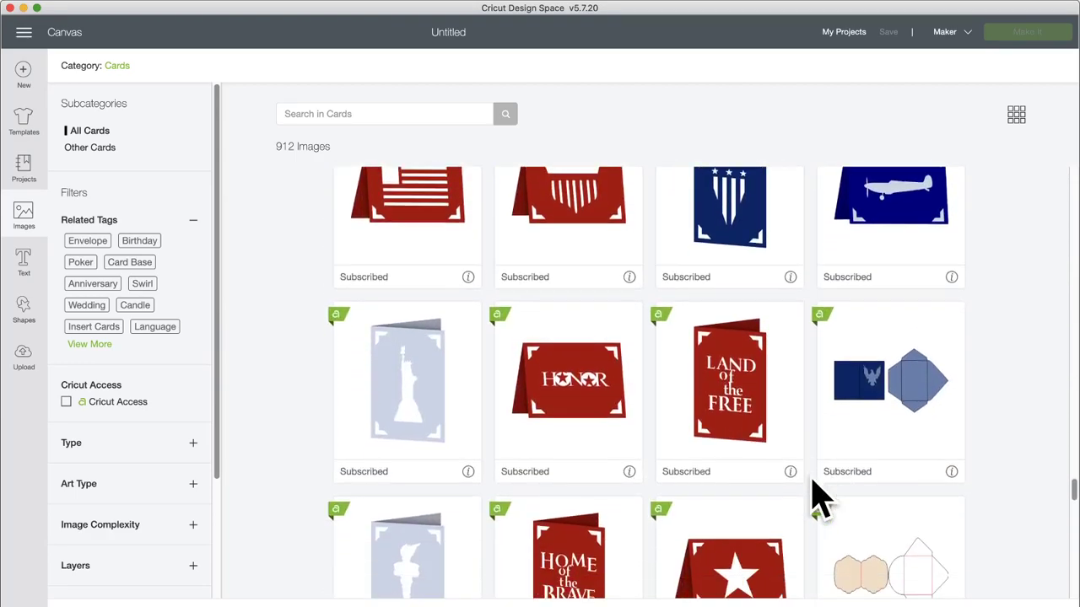
scroll(815, 496, down, 8)
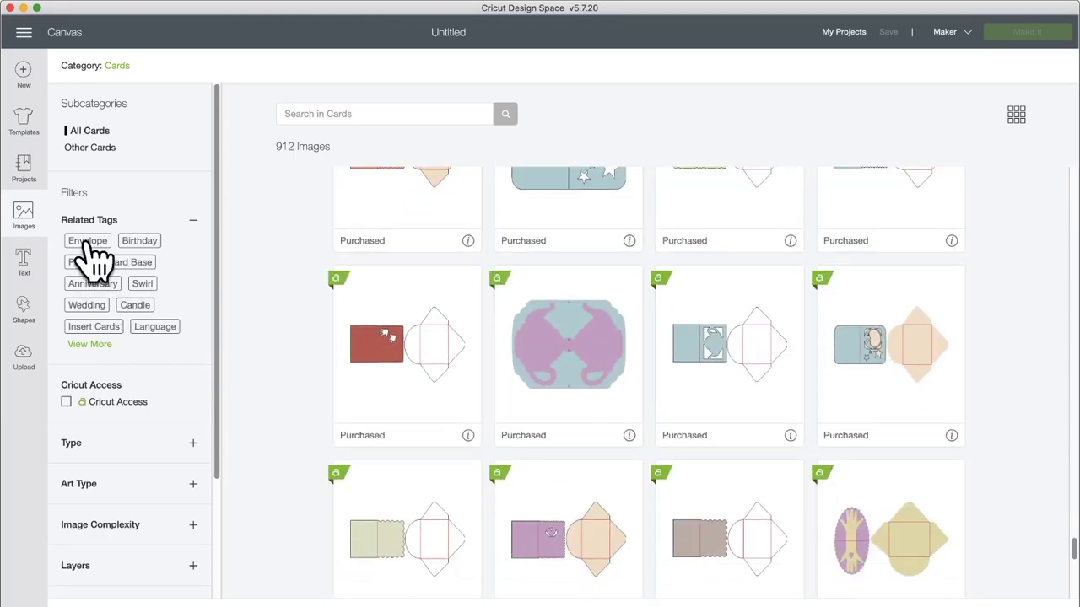
- Filter the Cards images by the Envelope related tag and look through the card designs with matching envelopes
click(86, 242)
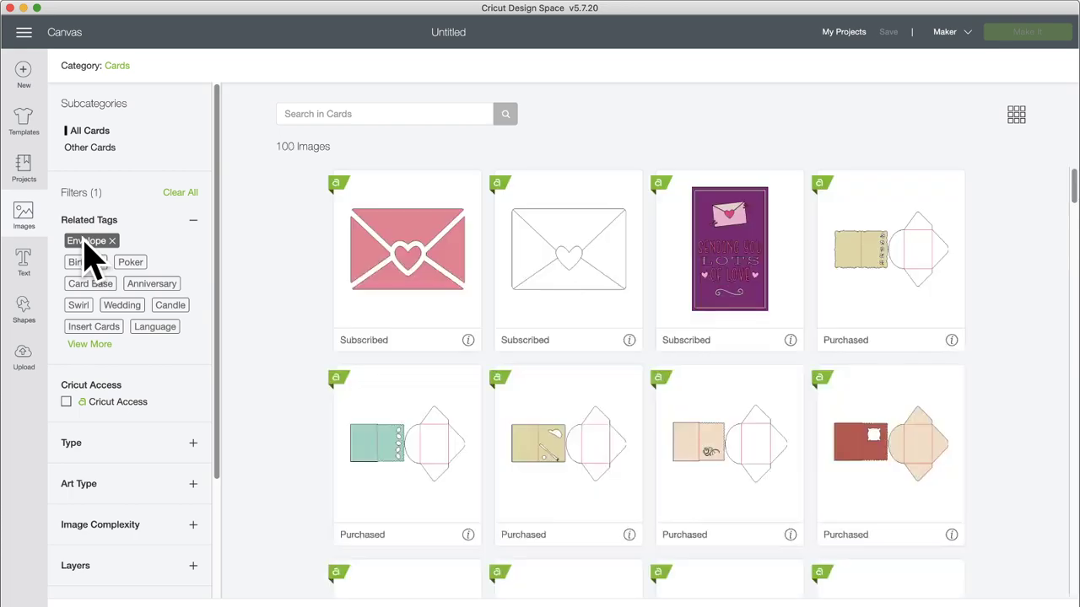
scroll(494, 404, down, 5)
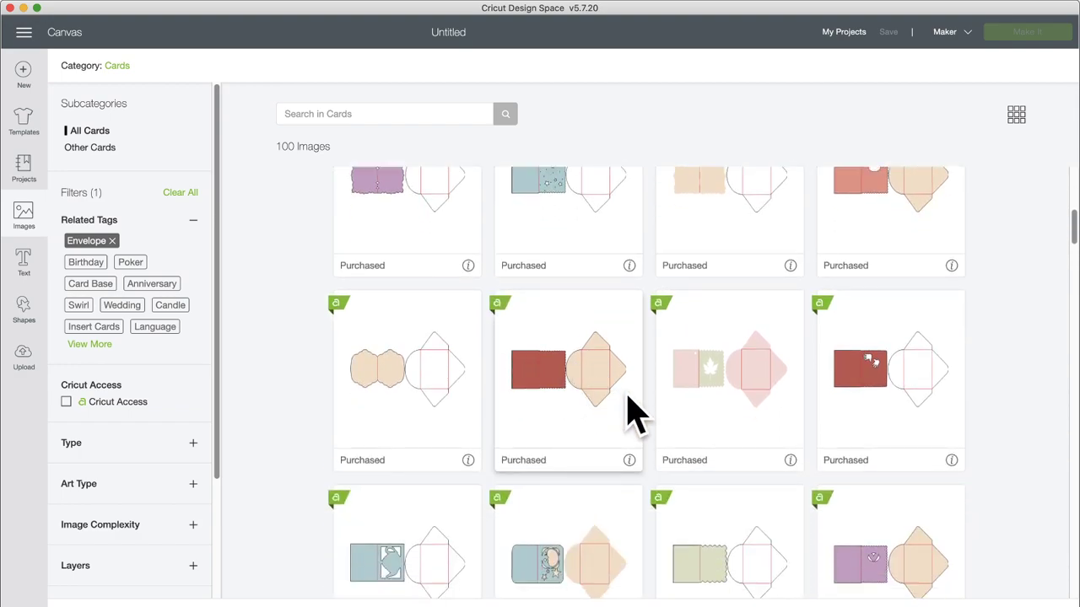
scroll(632, 413, down, 15)
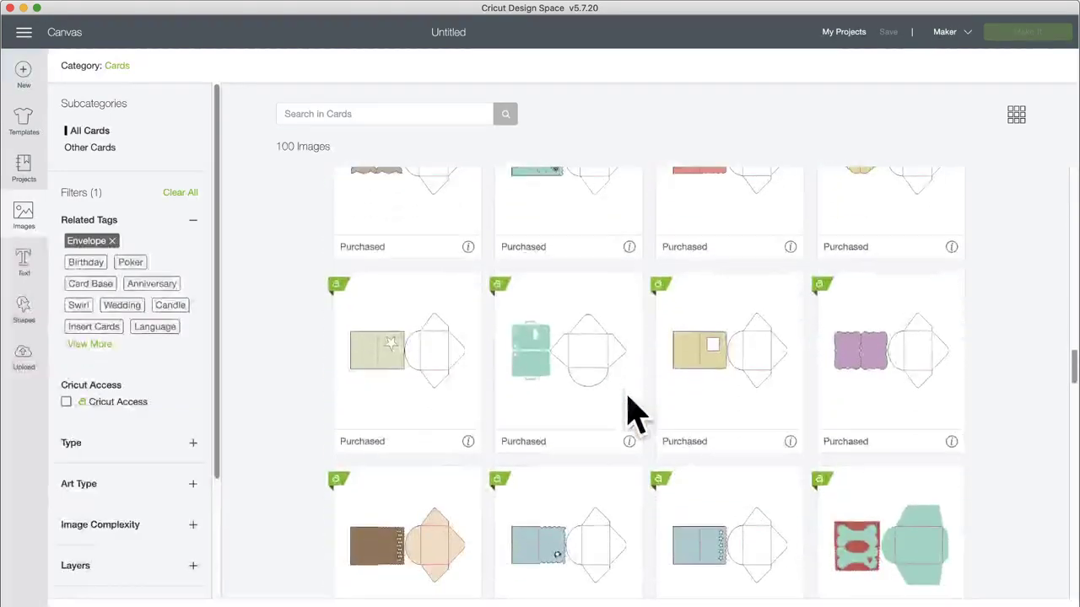
scroll(633, 414, down, 10)
scroll(633, 414, up, 5)
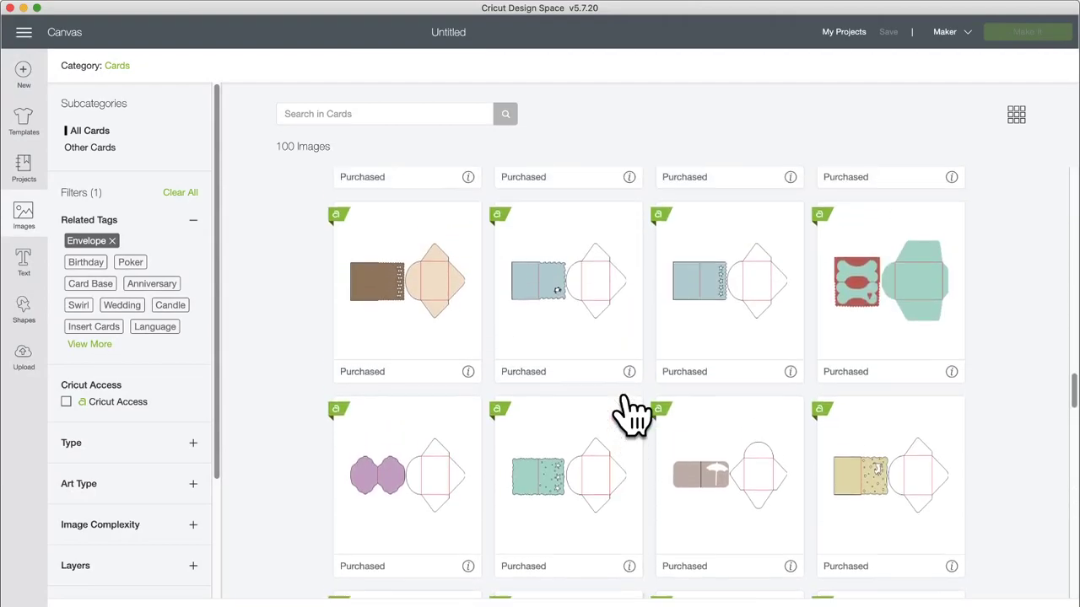
scroll(628, 413, up, 3)
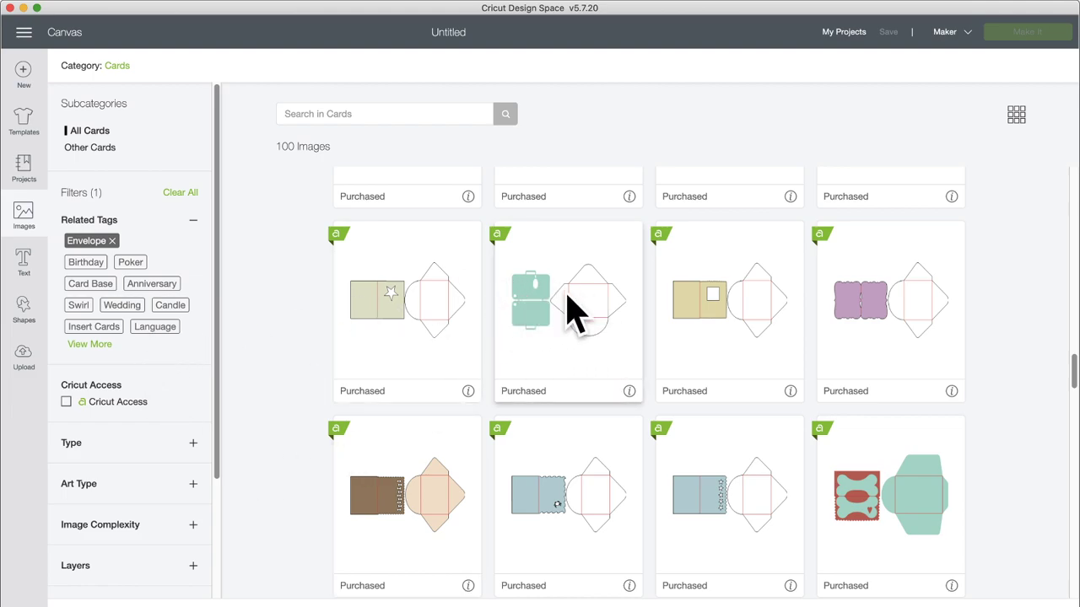
scroll(535, 385, down, 3)
scroll(531, 388, up, 3)
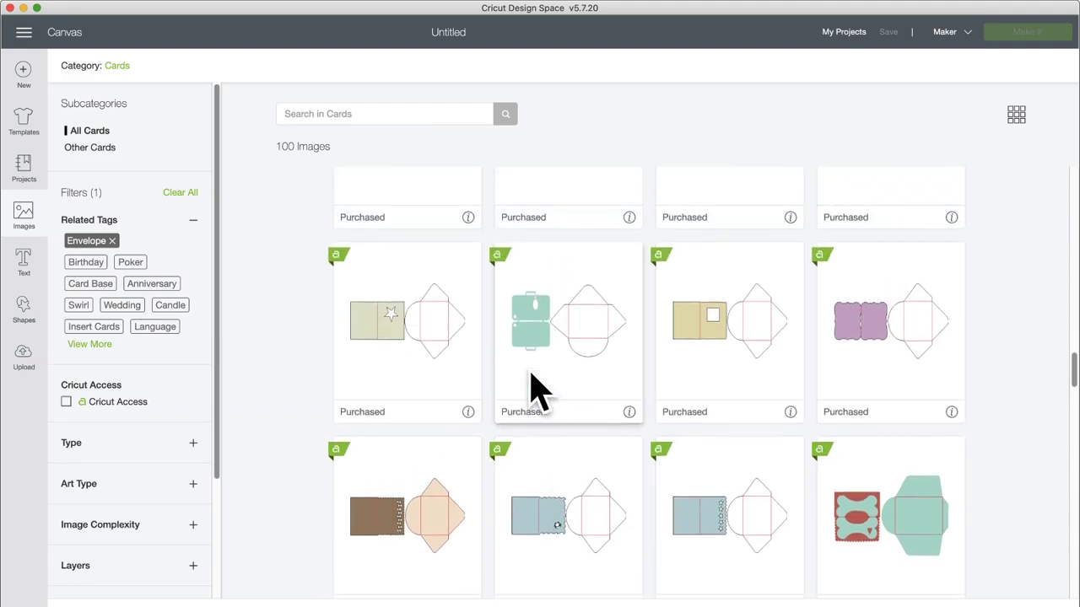
- Remove the Envelope tag filter and switch from the Cards category to Image Sets
click(112, 241)
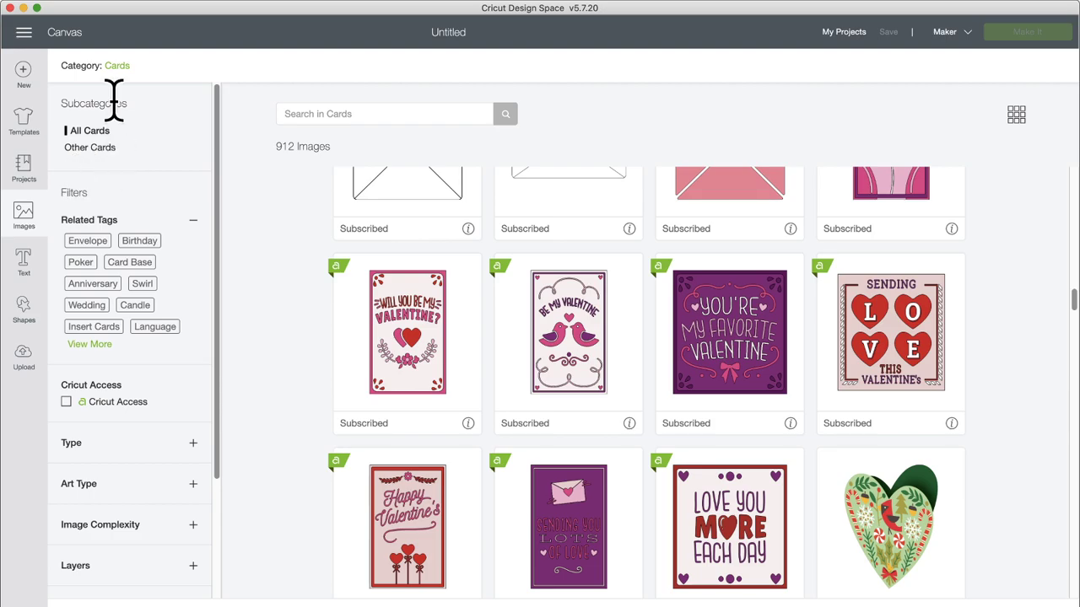
click(118, 67)
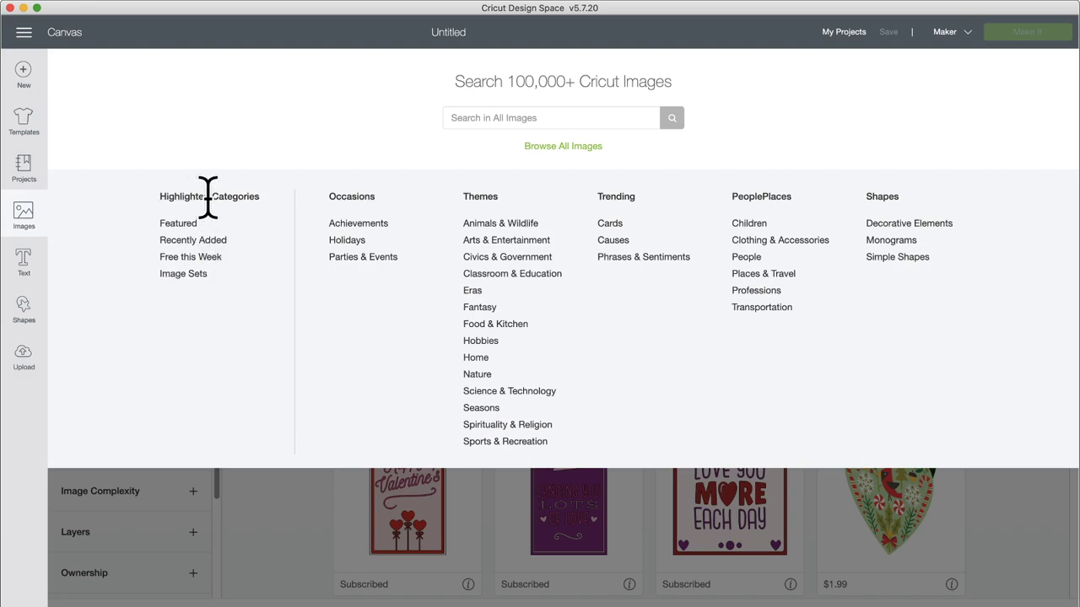
click(175, 279)
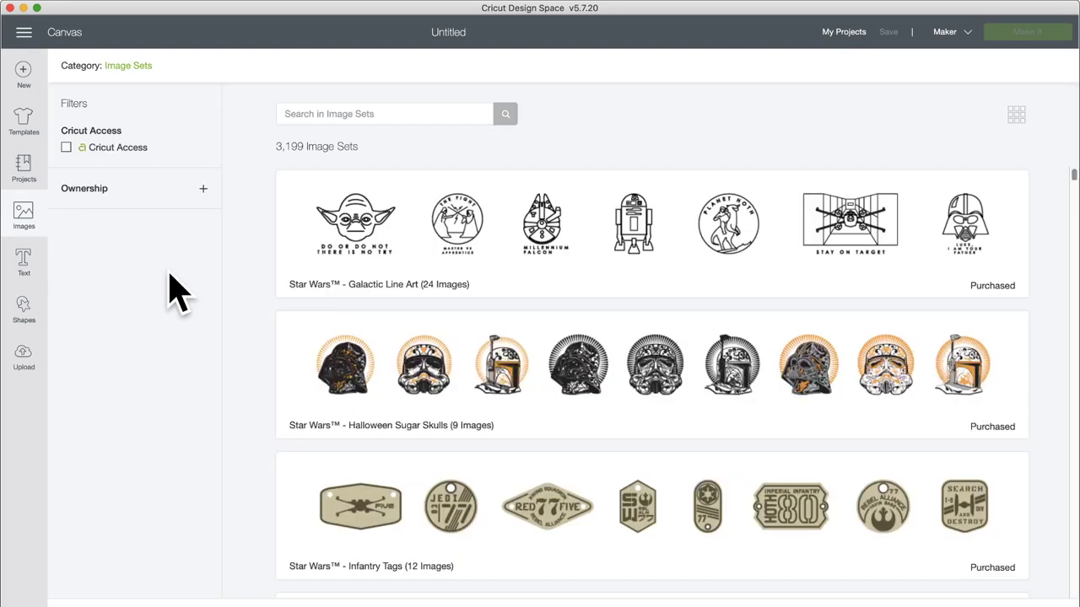
- Browse the image sets, examining the themes and the kinds of designs grouped in each set
scroll(356, 357, down, 15)
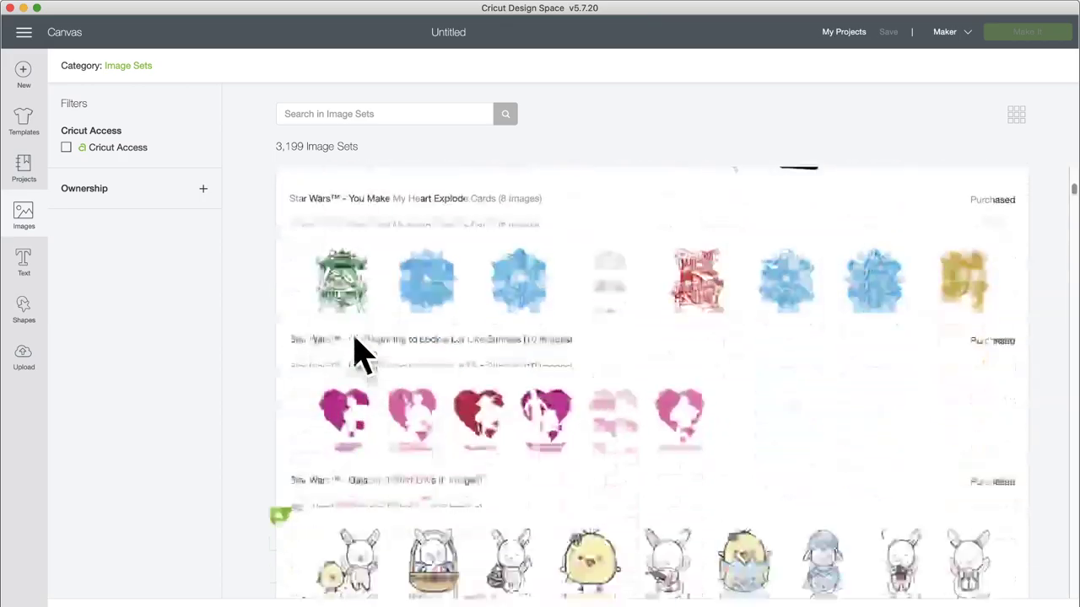
scroll(356, 357, down, 10)
scroll(357, 357, up, 3)
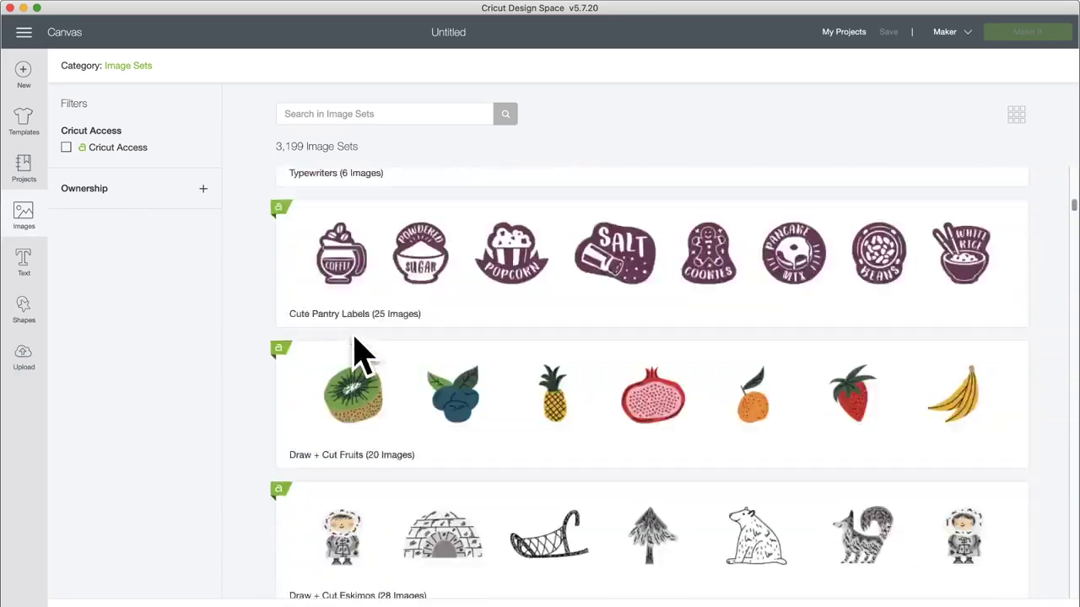
scroll(357, 357, up, 8)
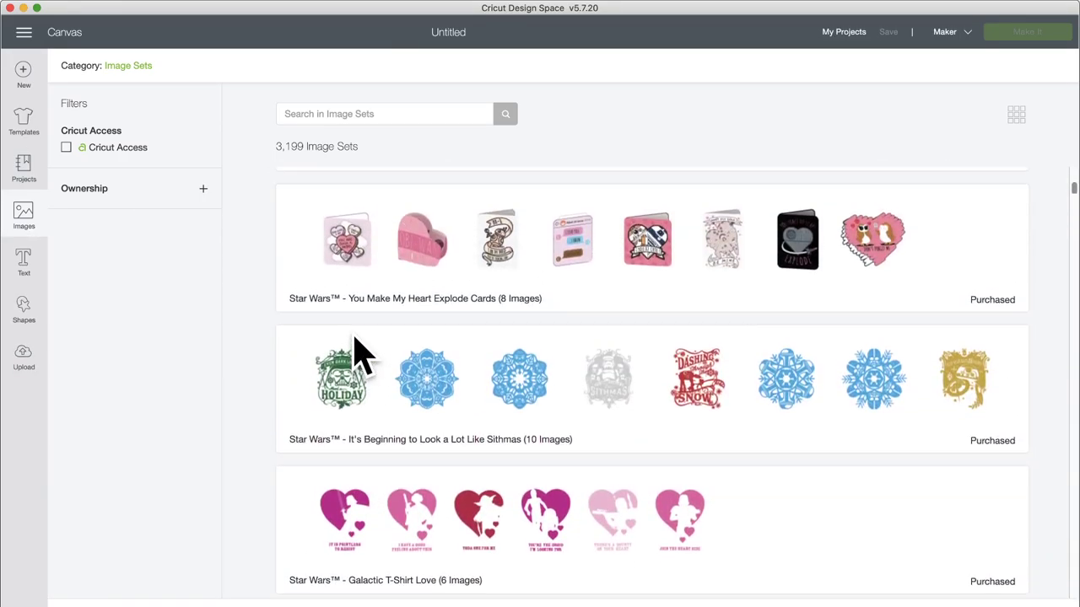
scroll(354, 354, down, 1)
scroll(365, 241, up, 2)
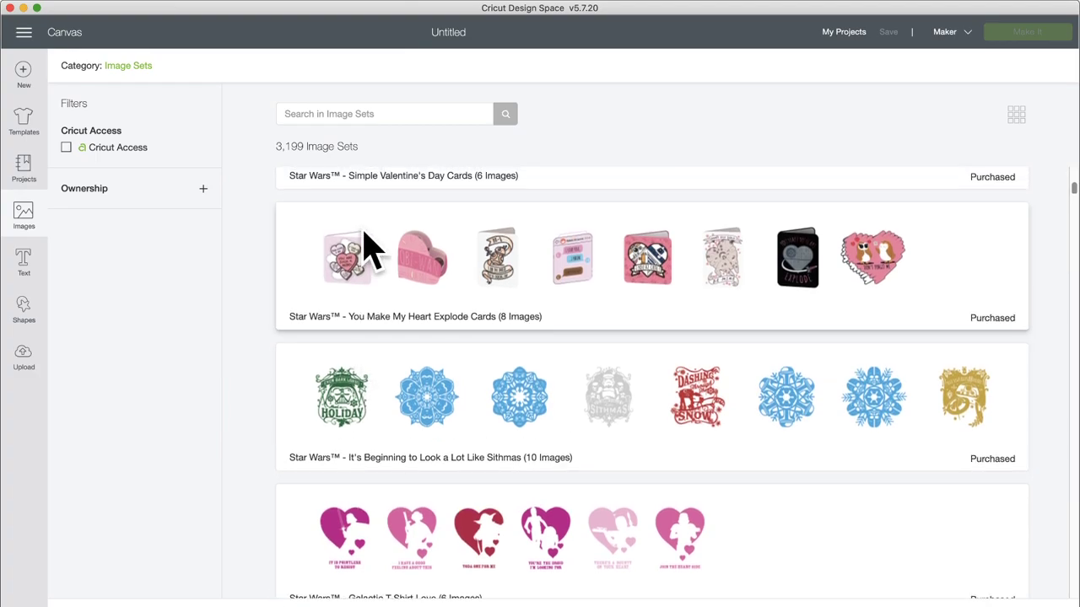
scroll(309, 309, down, 6)
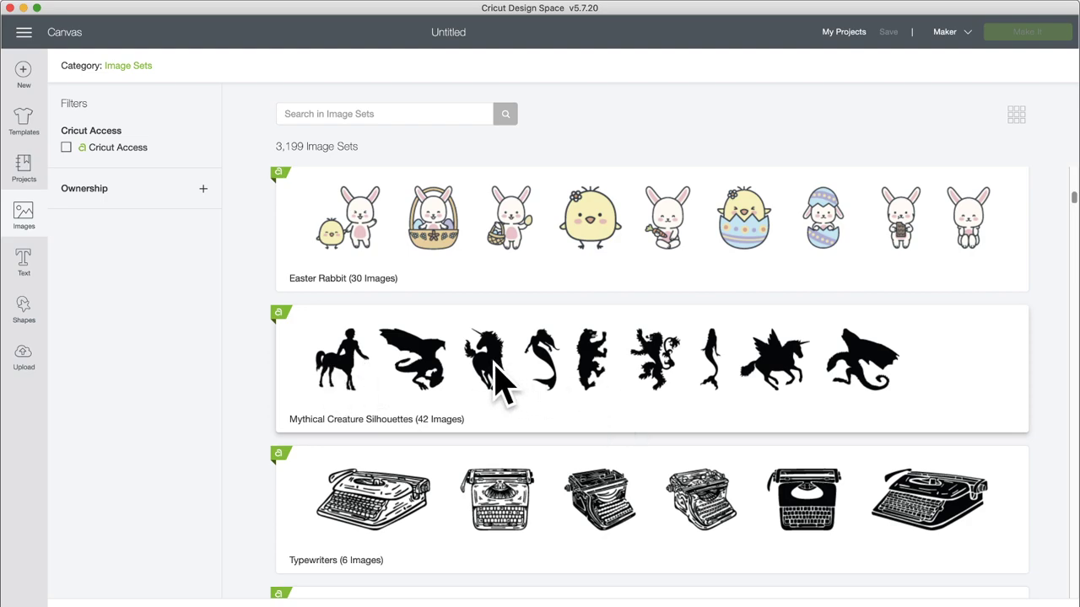
scroll(626, 405, down, 2)
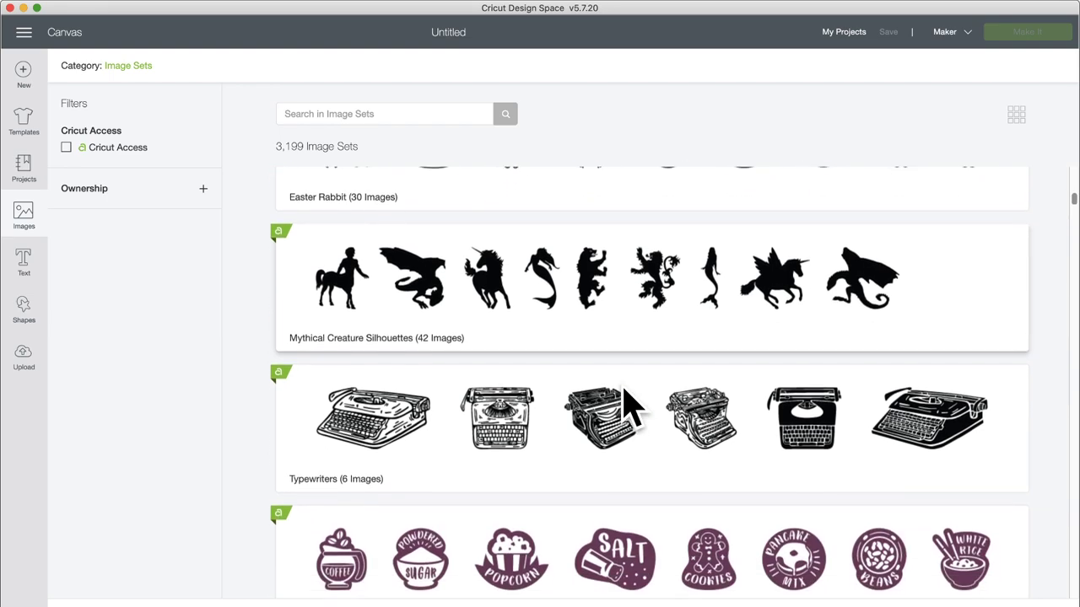
scroll(627, 405, down, 1)
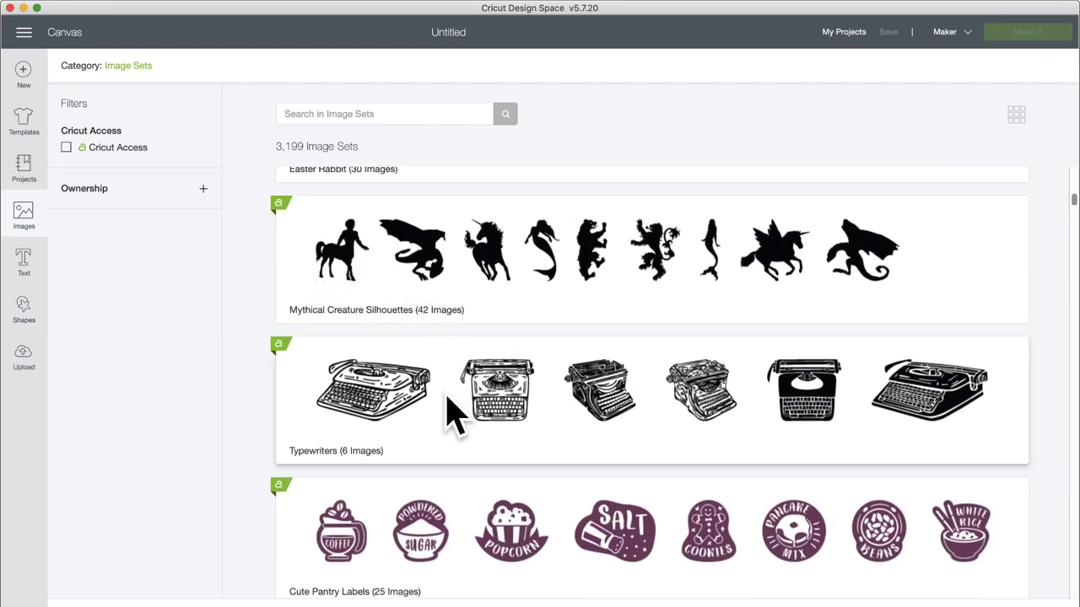
scroll(452, 417, down, 3)
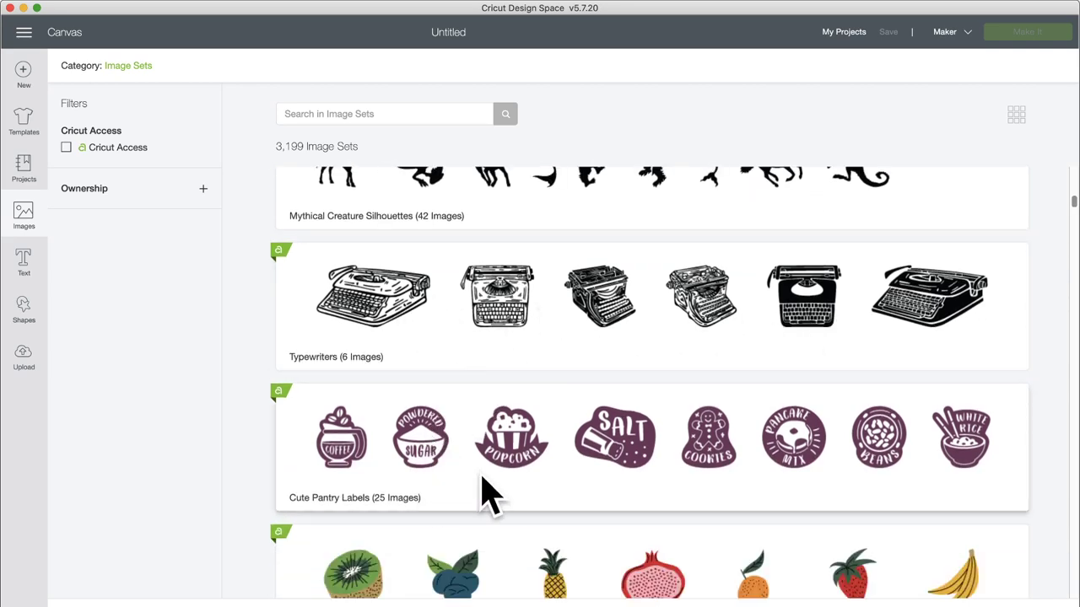
scroll(485, 494, down, 2)
scroll(657, 423, down, 3)
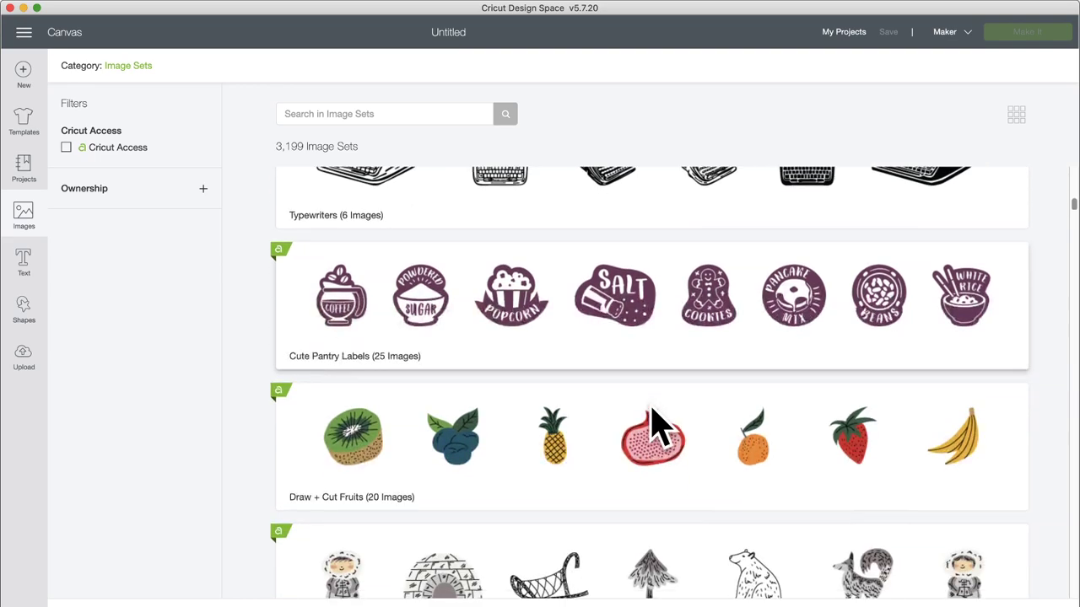
scroll(582, 417, down, 3)
scroll(461, 421, down, 5)
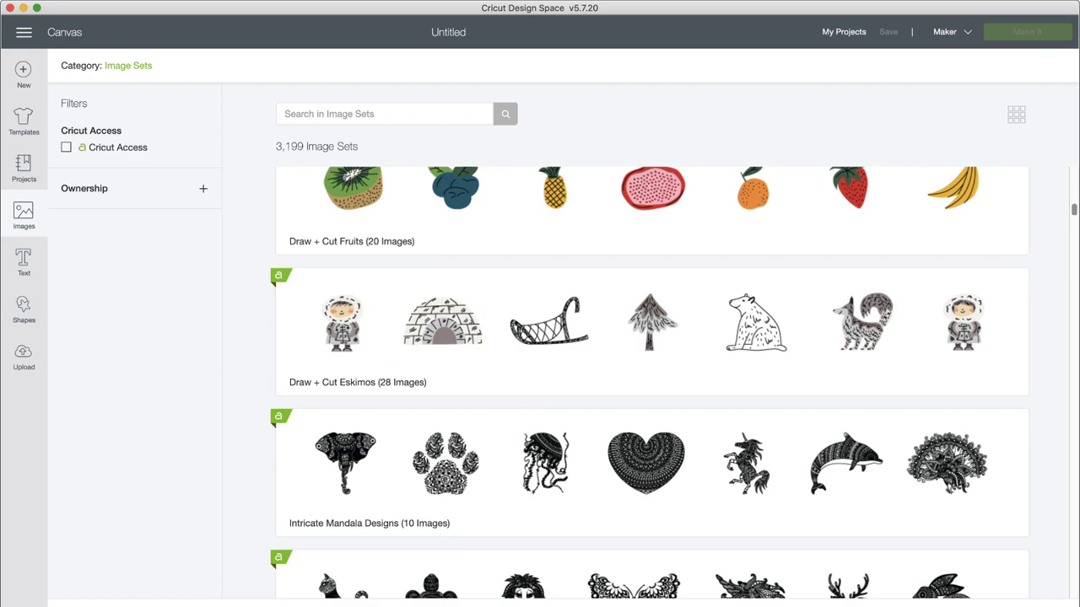
- Open the Draw + Cut Eskimos image set and look through the images it contains
click(629, 323)
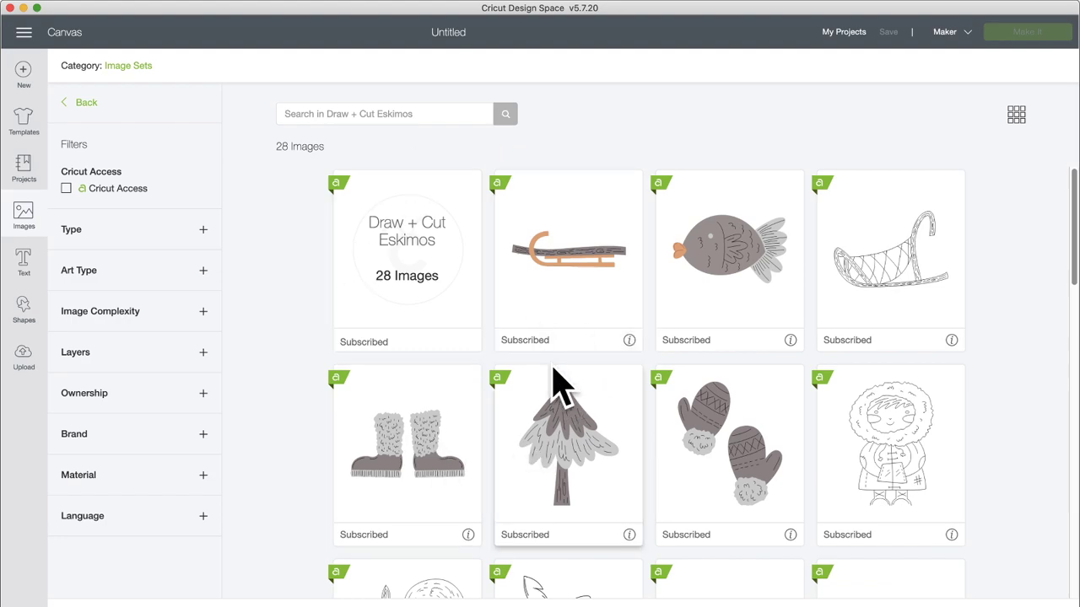
scroll(477, 479, down, 4)
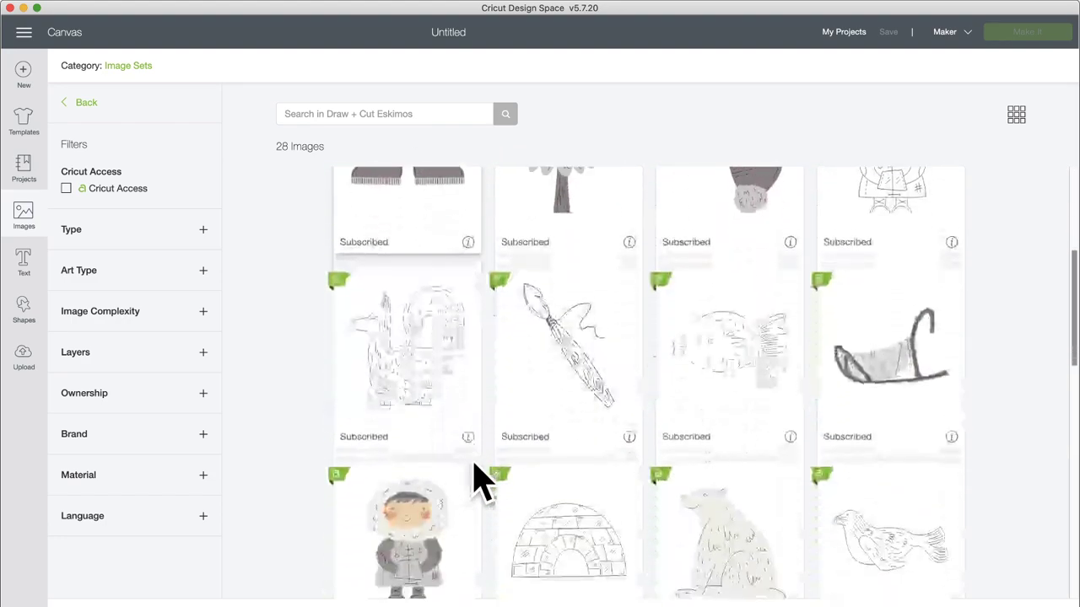
scroll(477, 479, down, 10)
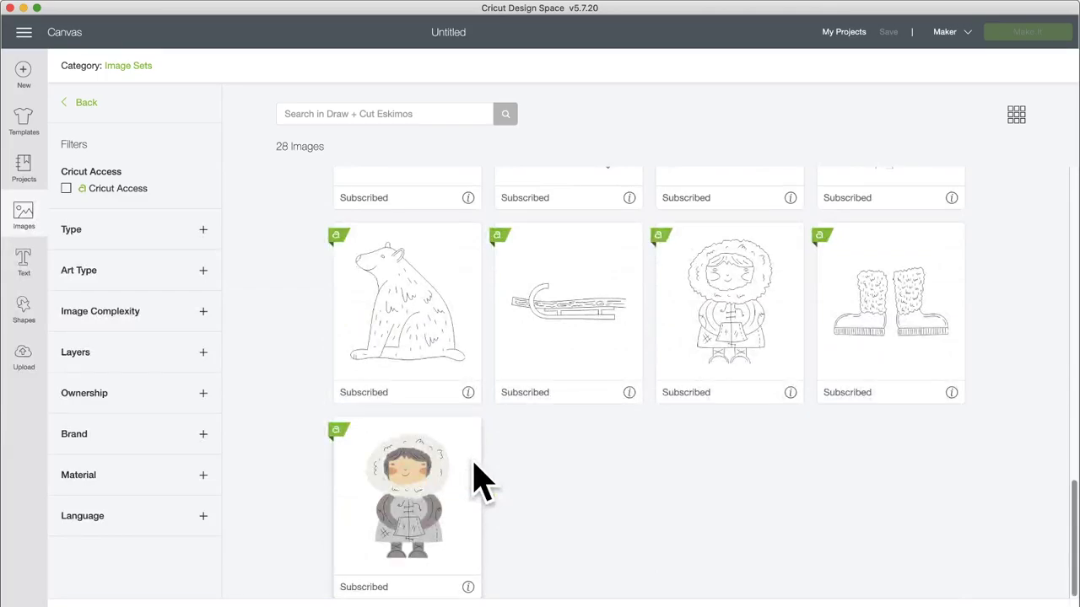
scroll(477, 481, up, 15)
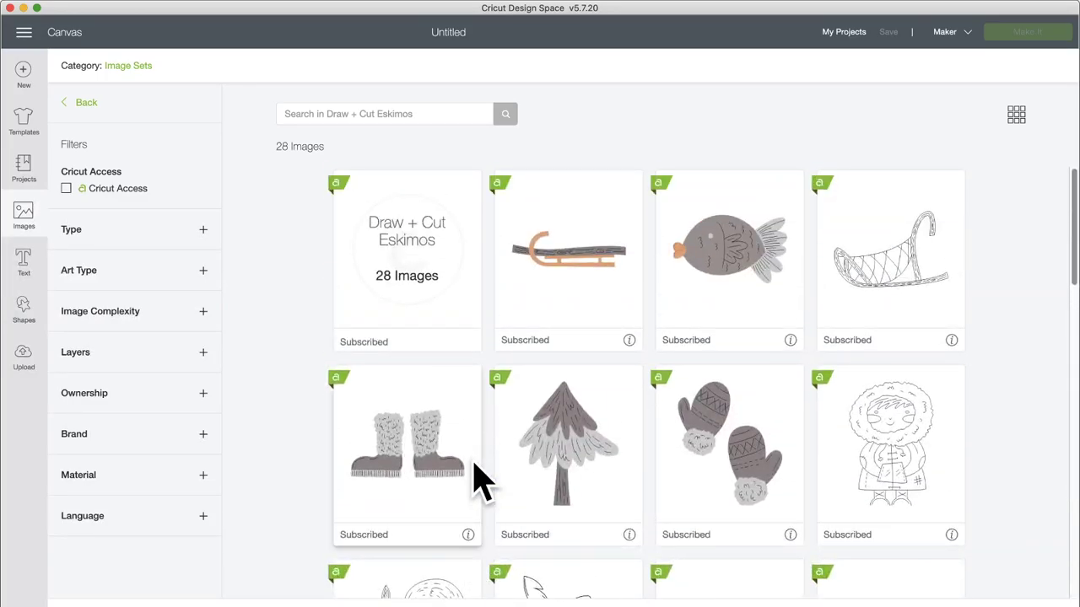
scroll(475, 477, down, 1)
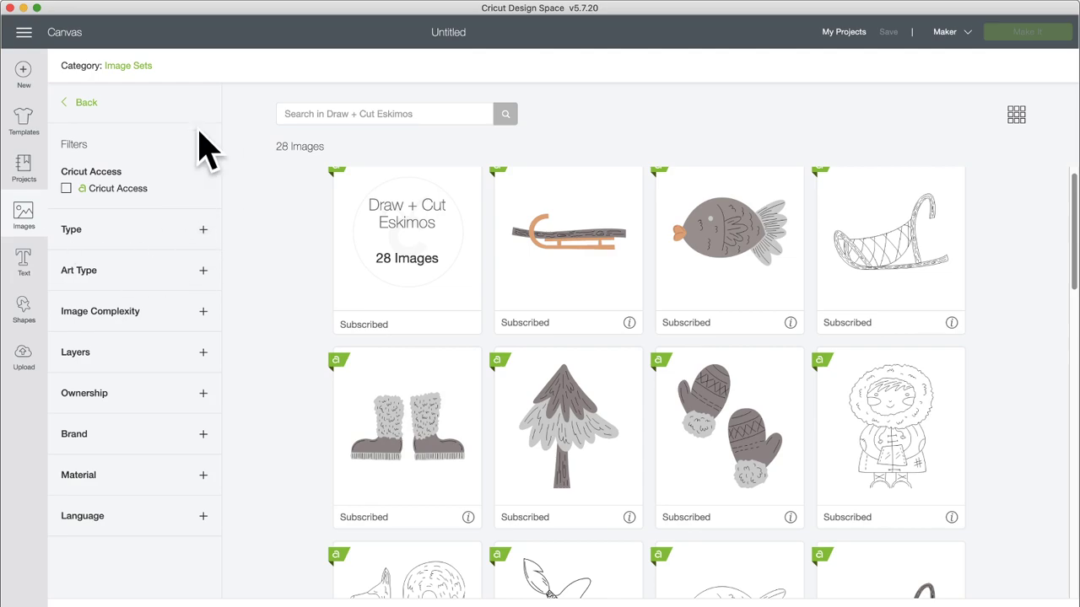
- Switch from Image Sets to the Cards category and filter its images by the Envelope related tag
click(129, 68)
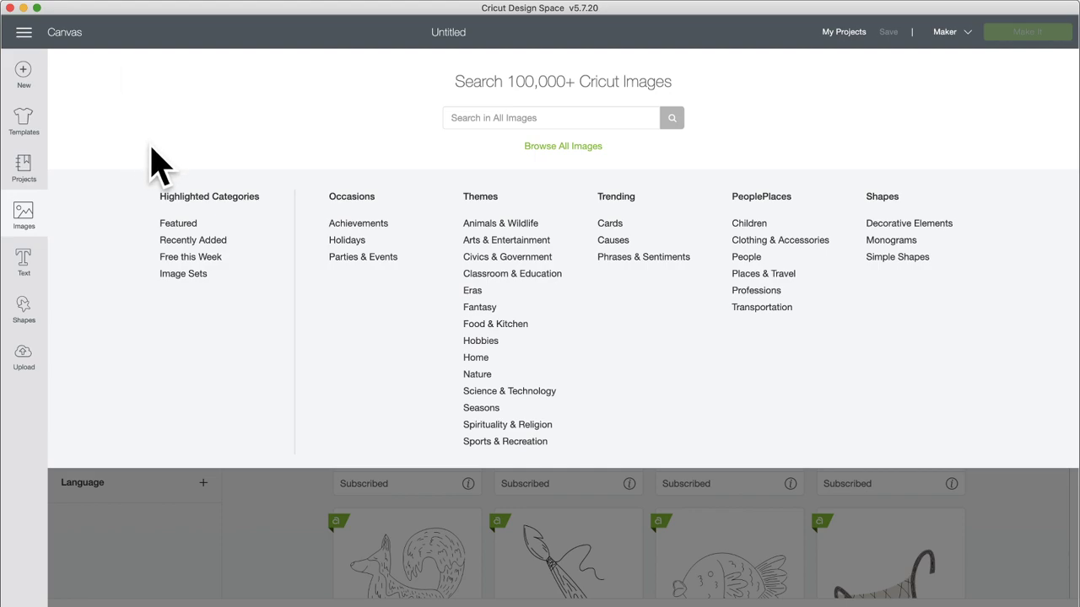
click(610, 225)
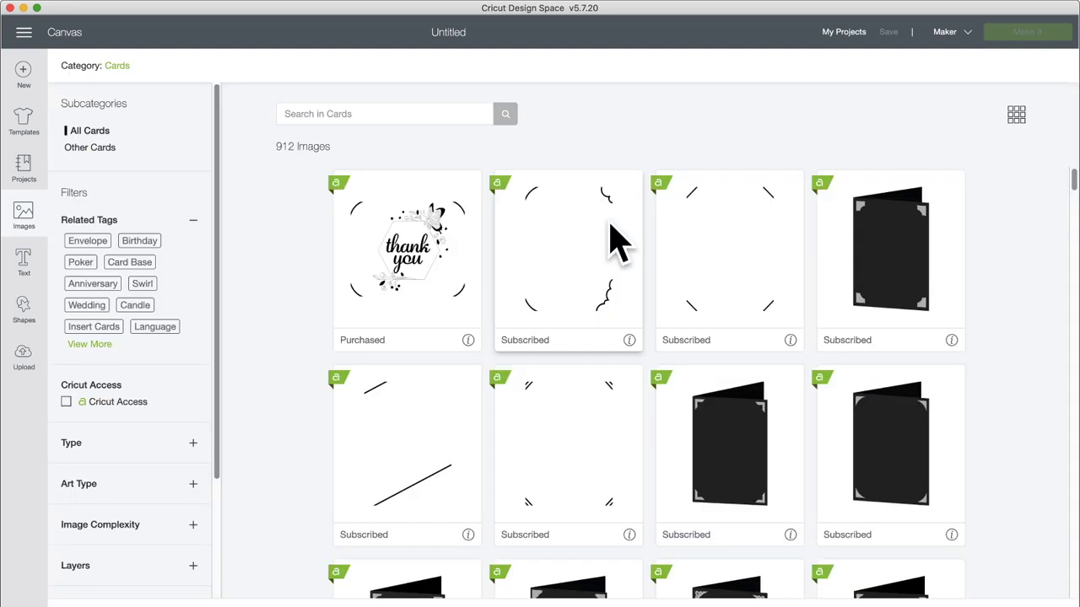
click(87, 241)
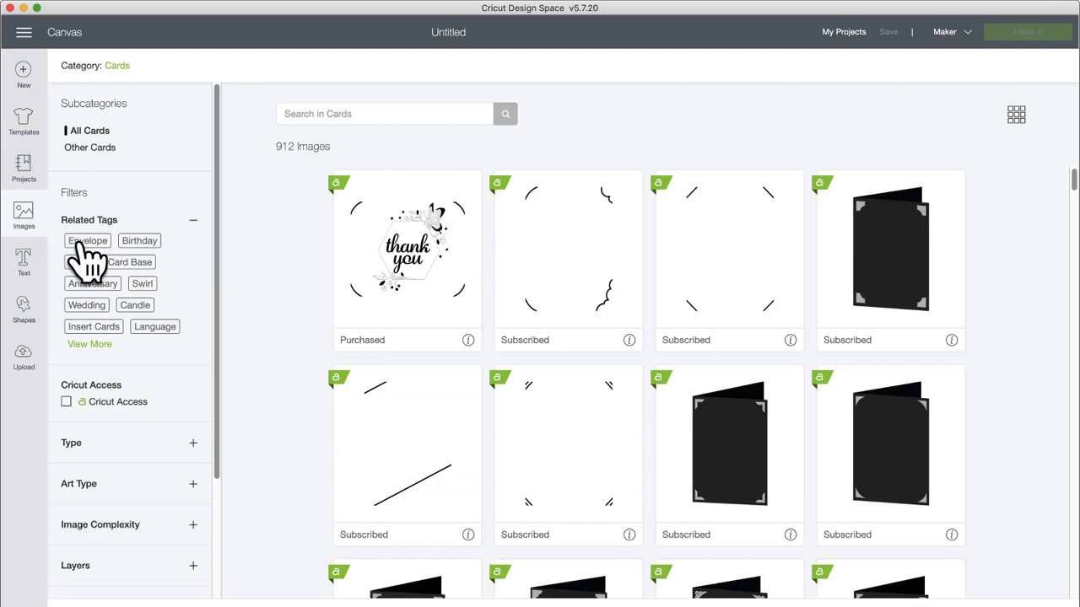
- Add the Hello related tag from the full tag list to the Cards filters and remove the Envelope tag
click(90, 344)
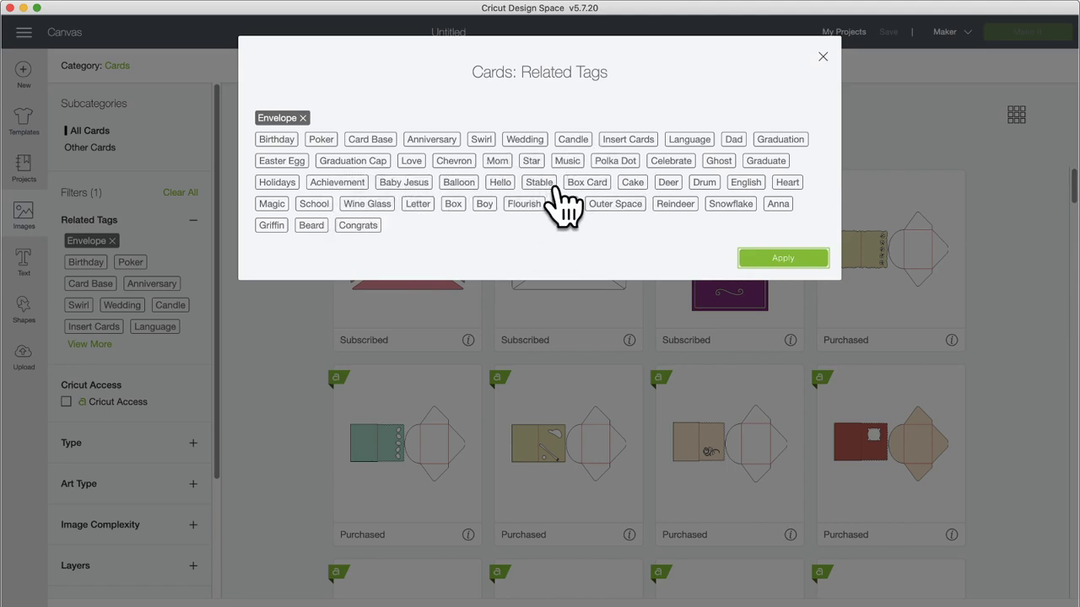
click(500, 182)
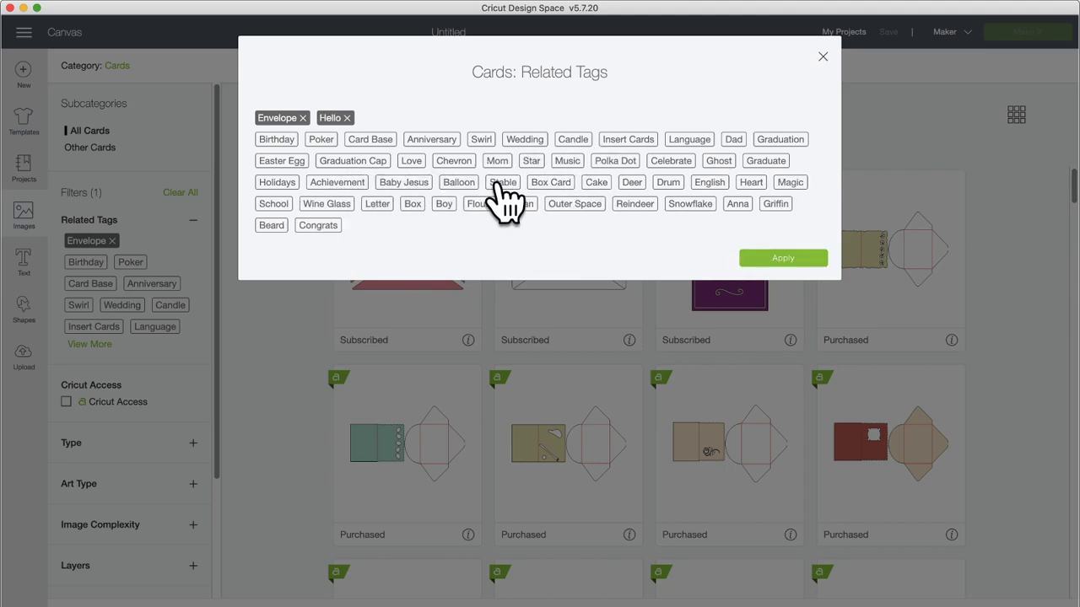
click(790, 260)
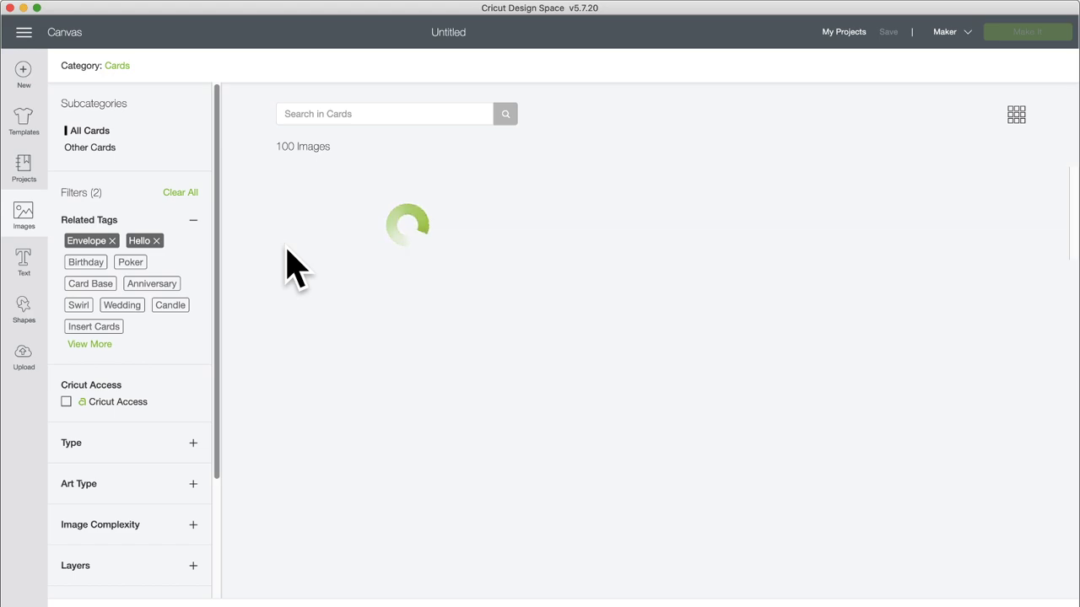
click(111, 242)
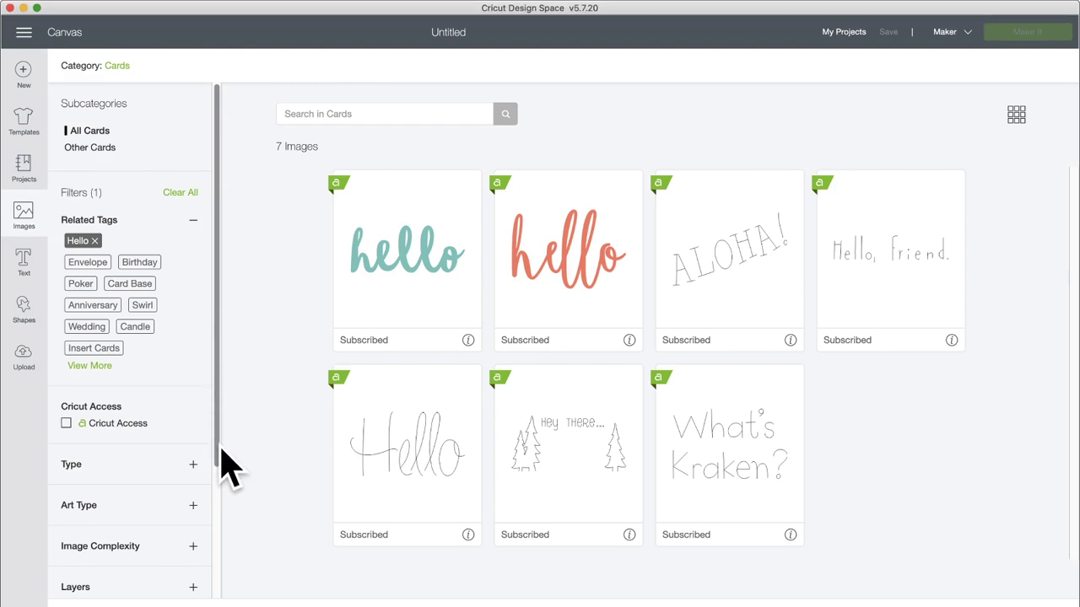
- Expand the Ownership, Brand, Material and Language filters and review the options each one offers
drag(218, 433, 224, 582)
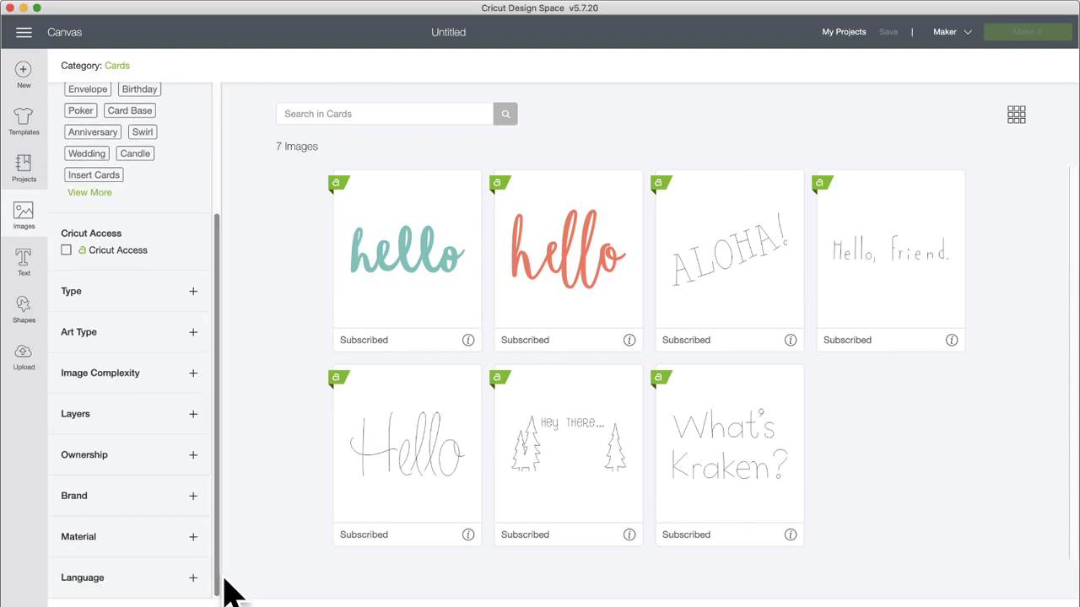
click(192, 455)
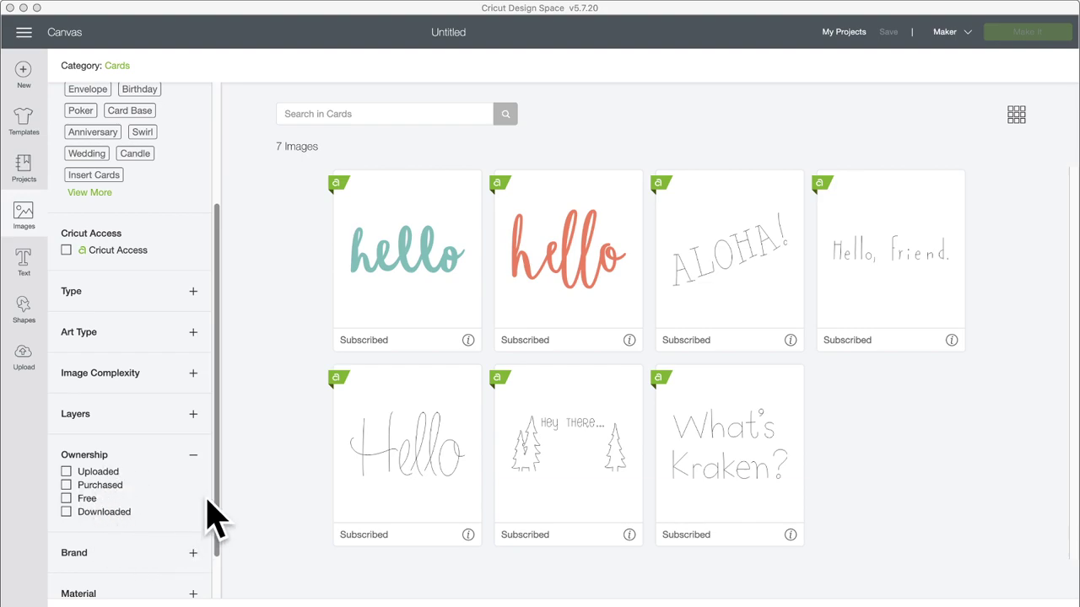
click(192, 554)
scroll(185, 540, down, 2)
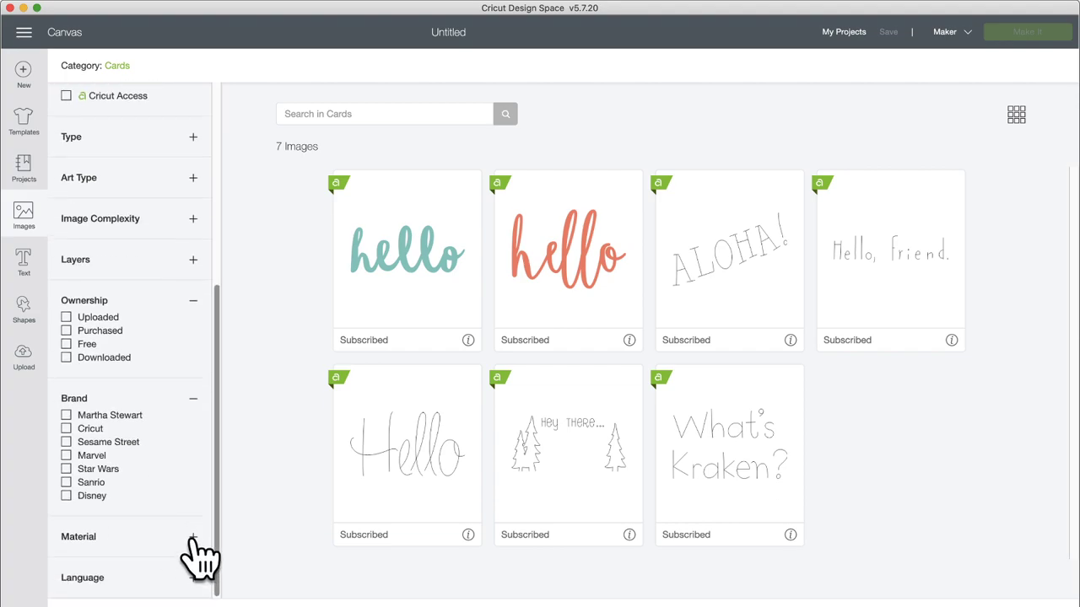
click(187, 537)
scroll(201, 550, down, 2)
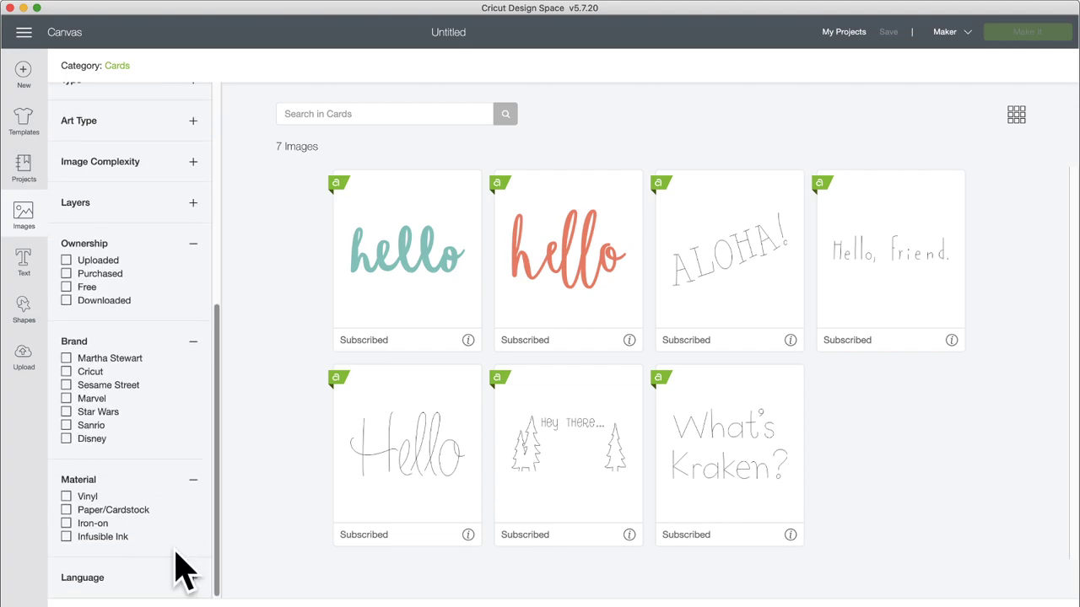
click(193, 578)
scroll(198, 582, down, 3)
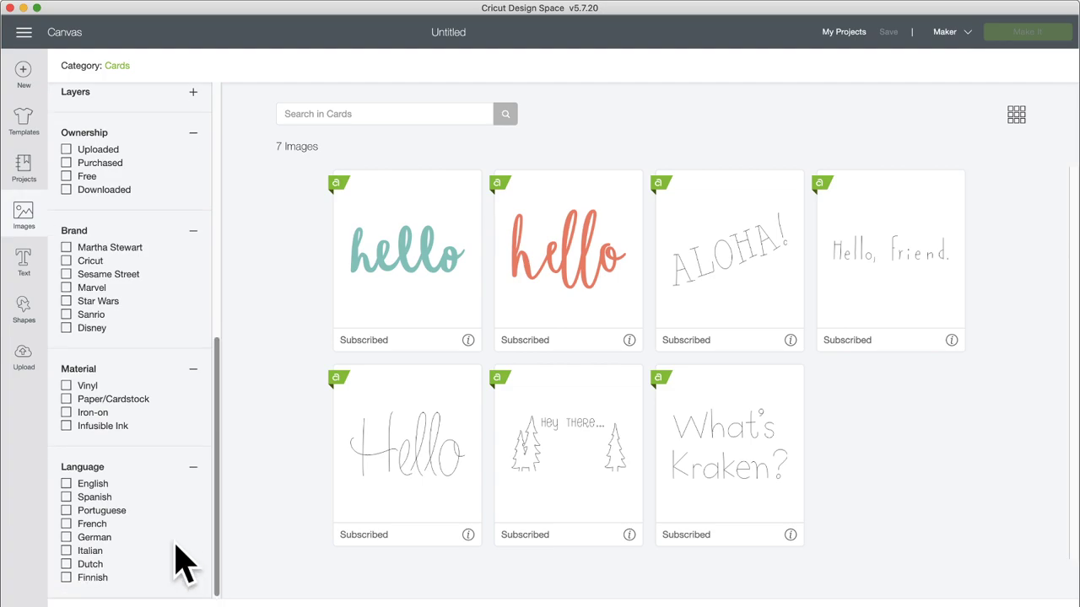
- Expand the Image Complexity, Layers and Art Type filters to review their options
scroll(163, 429, up, 5)
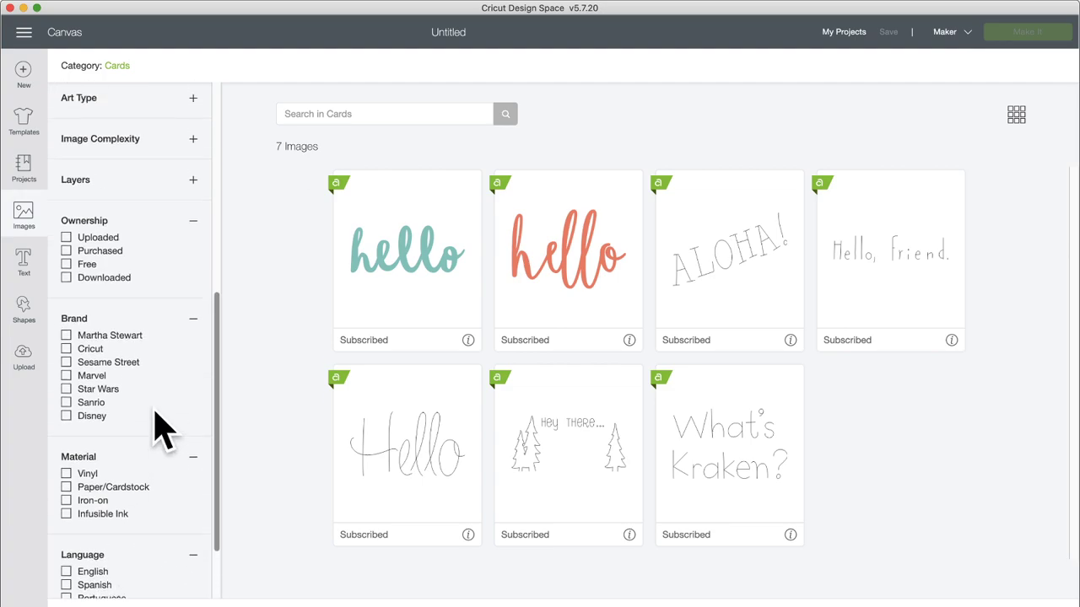
scroll(164, 429, up, 4)
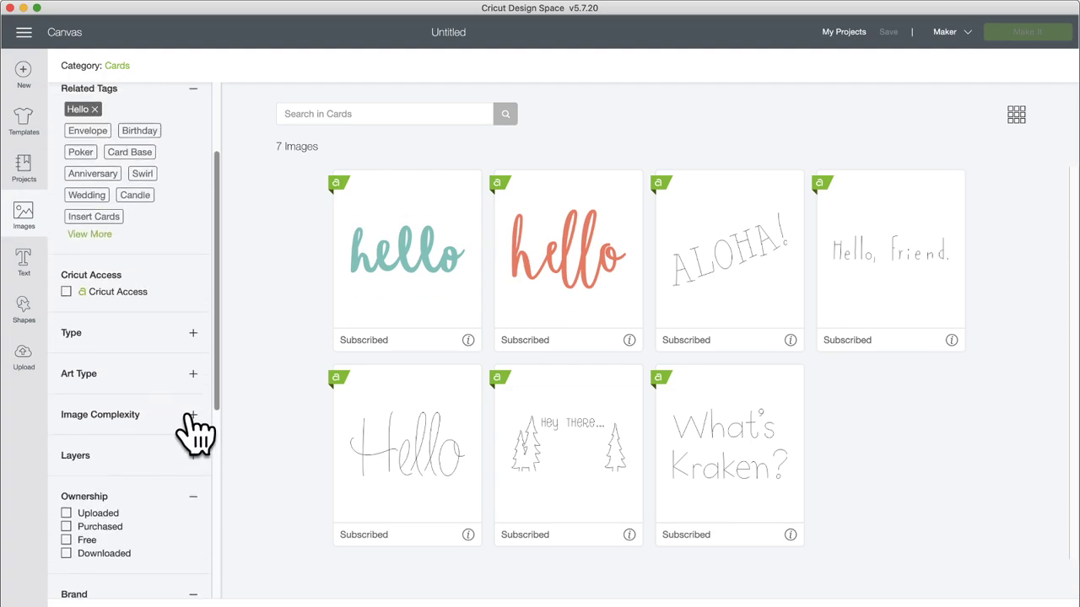
click(191, 414)
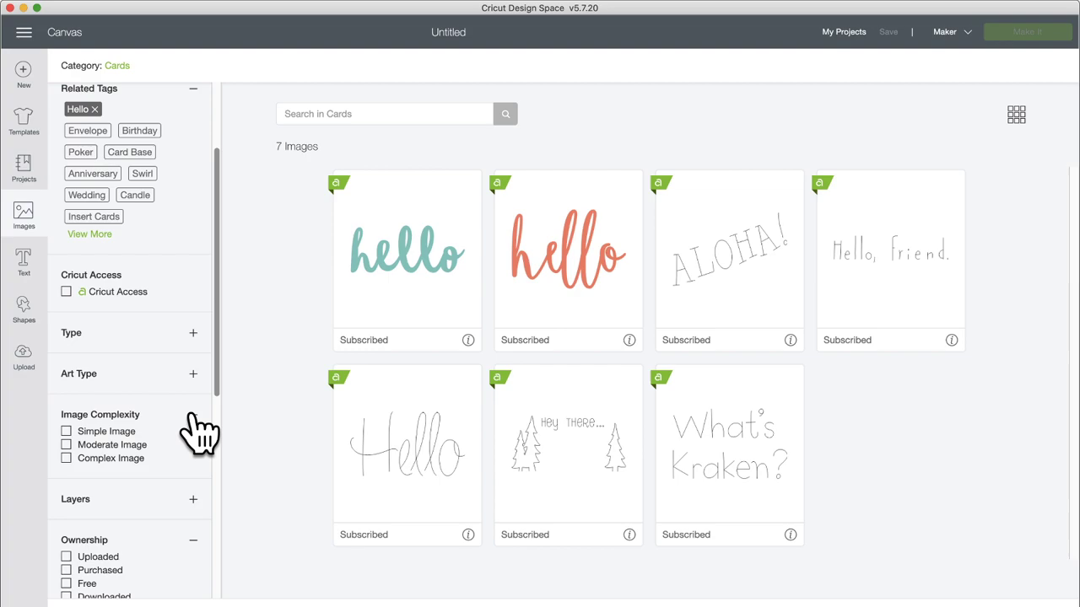
click(194, 500)
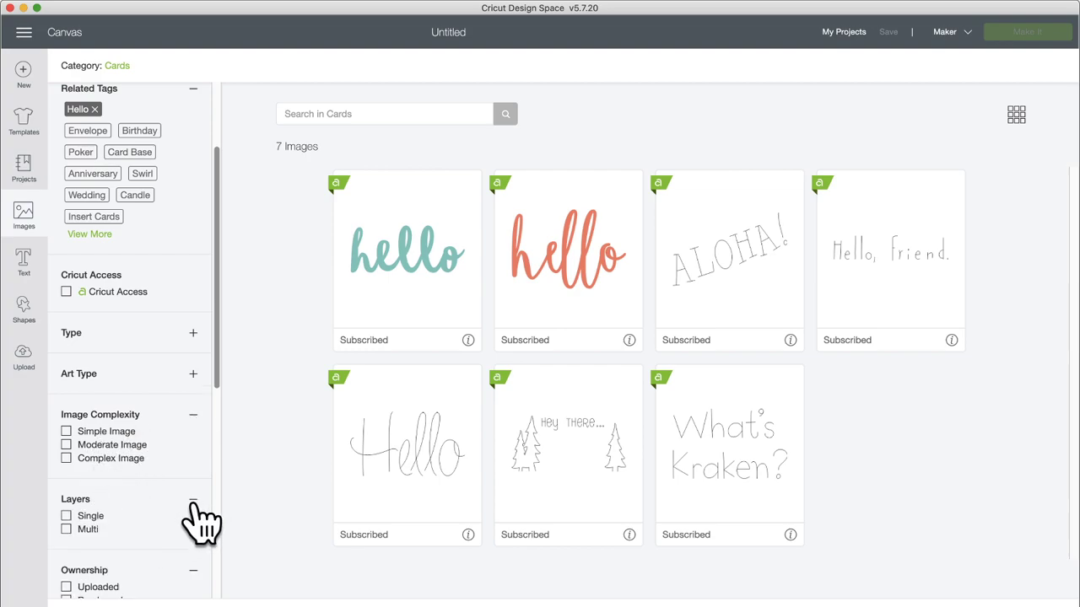
click(193, 375)
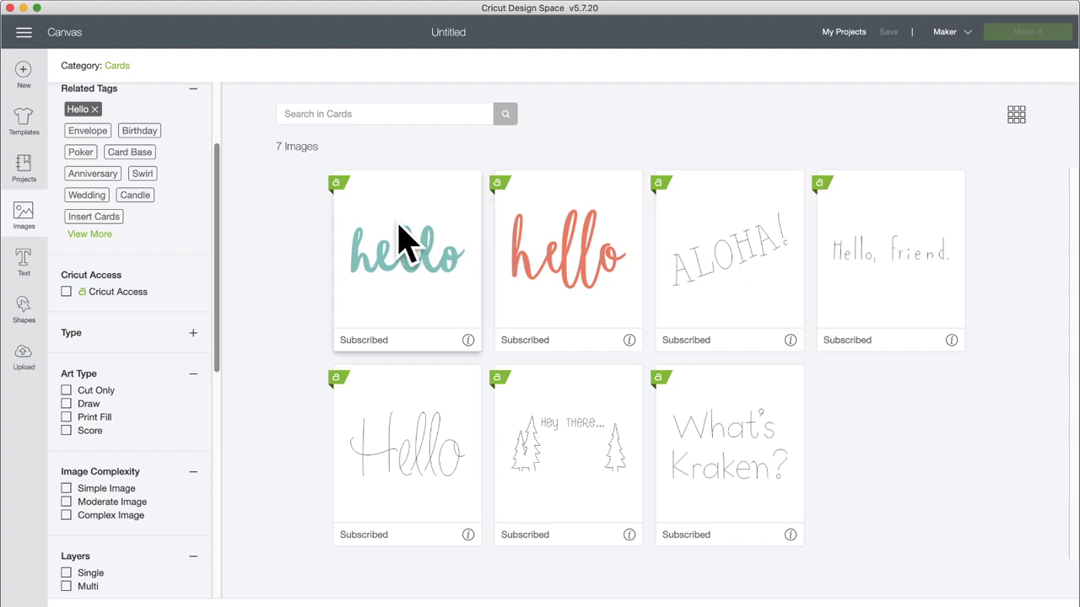
- Remove the Hello tag from the Cards filters and return to the overview of all image categories
click(93, 109)
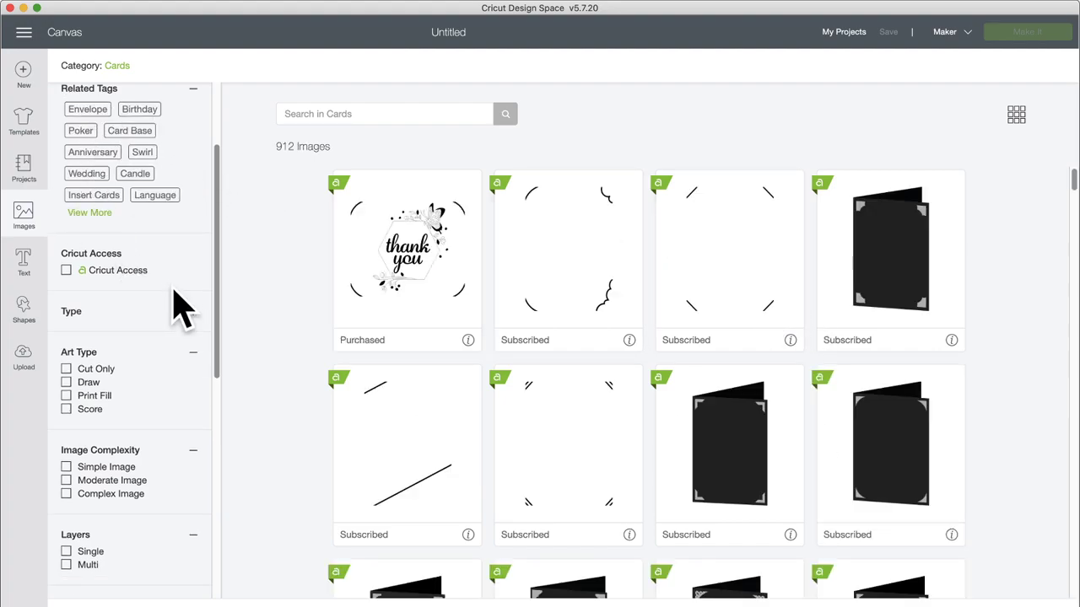
drag(218, 242, 217, 156)
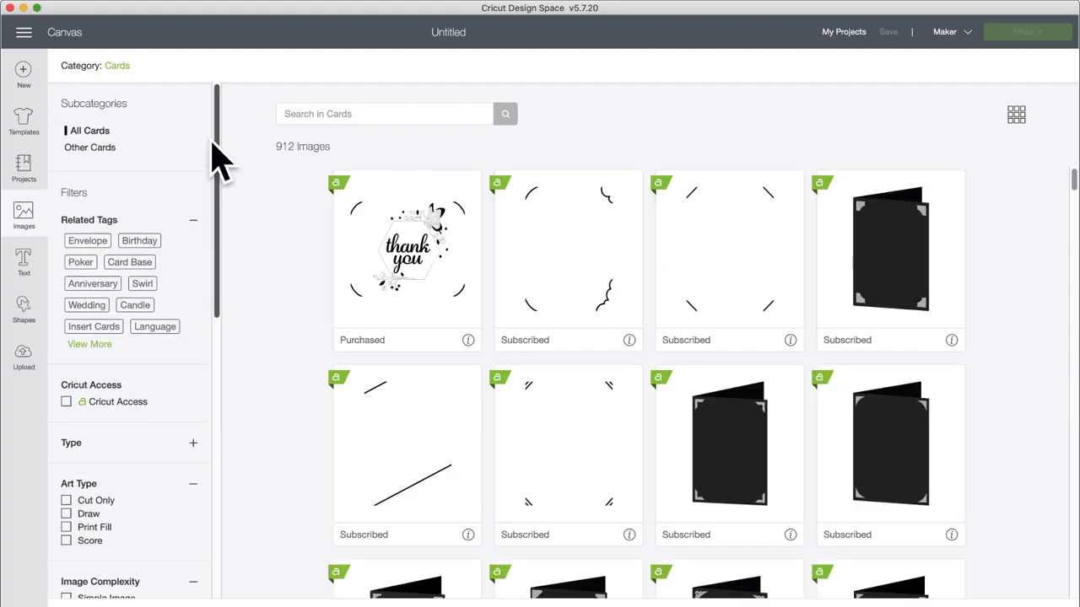
click(118, 66)
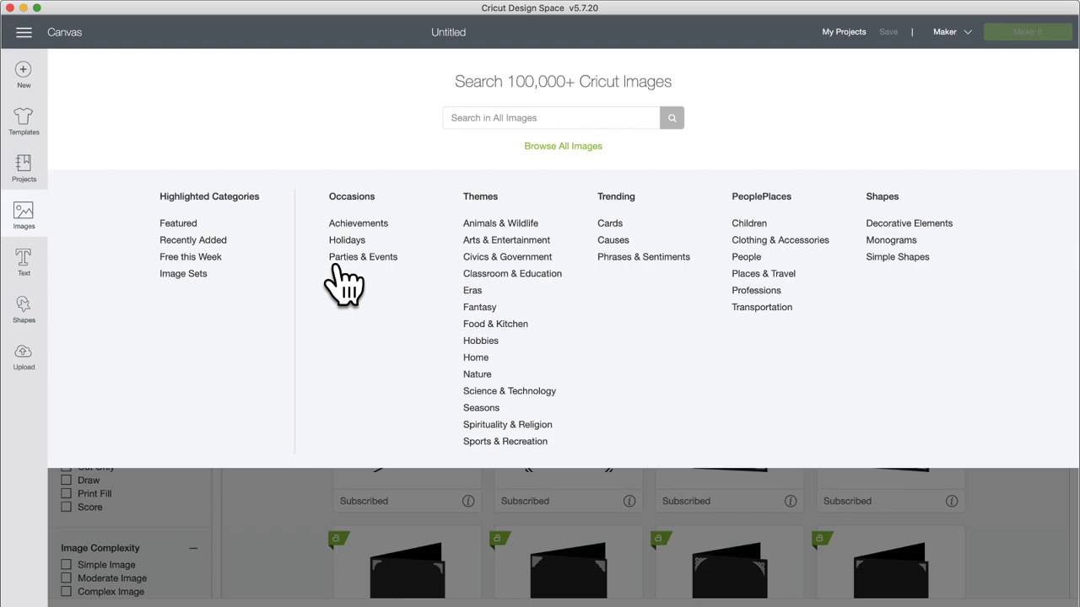
- Leave the image library for the blank canvas and go to the Home page
click(25, 221)
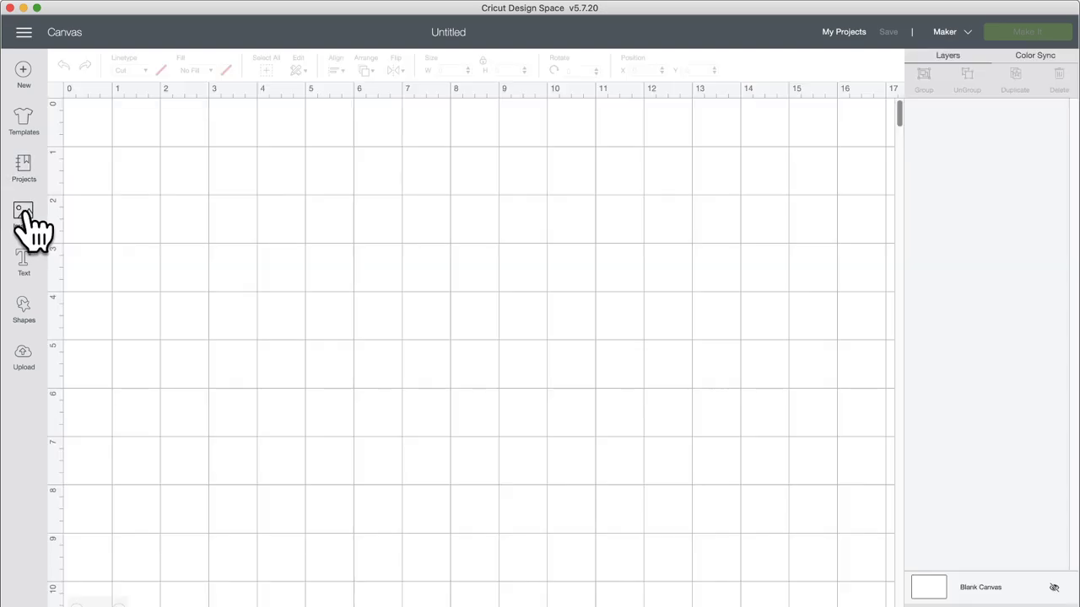
click(22, 32)
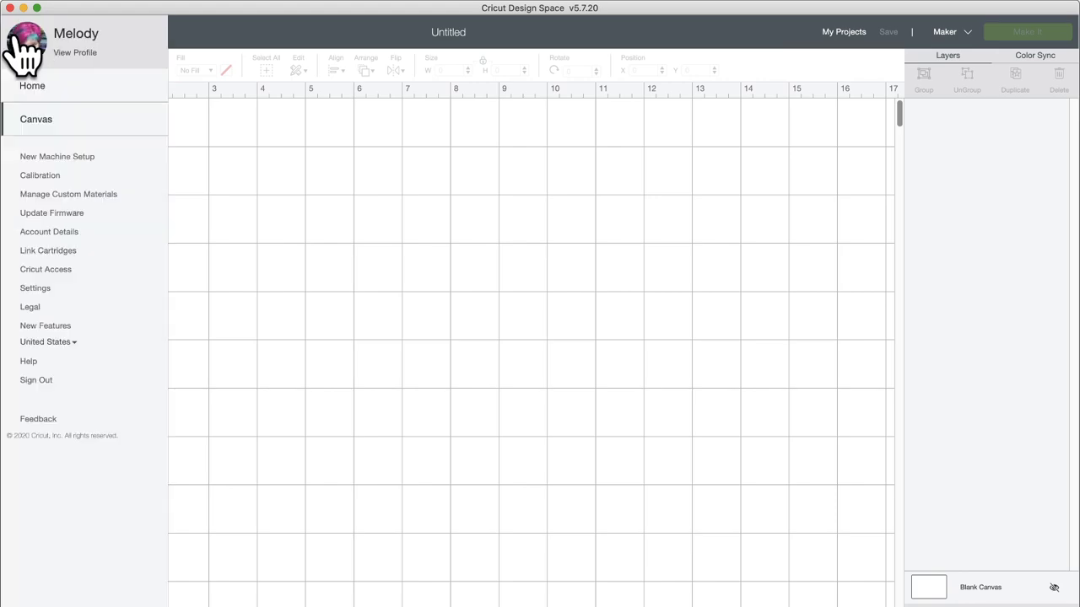
click(35, 87)
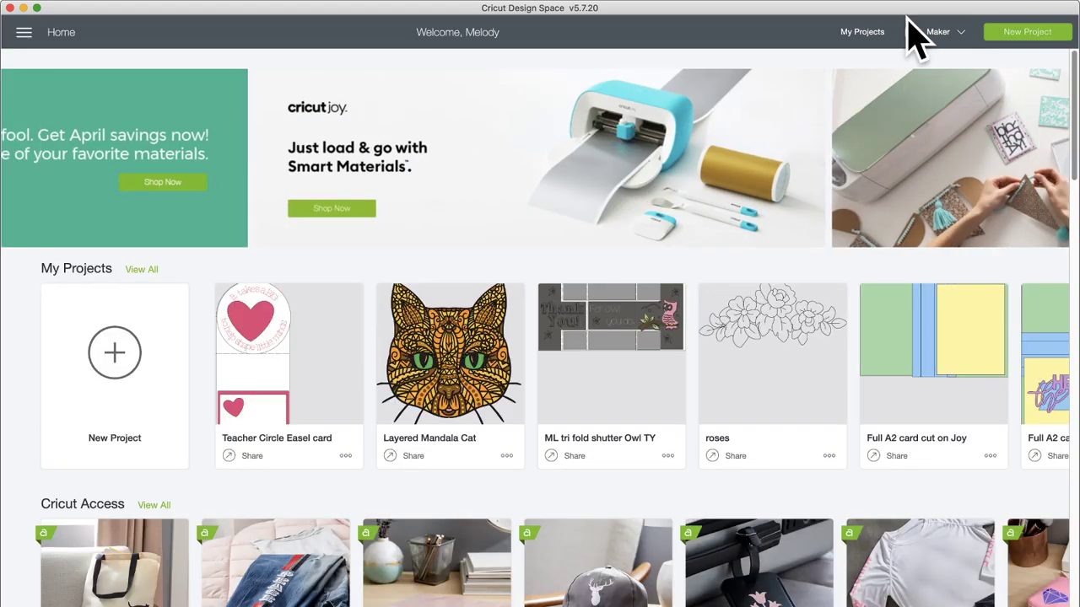
- Browse the project collections on the Home page, examining the ready-to-make, creative card, iron-on and community projects
scroll(452, 439, down, 5)
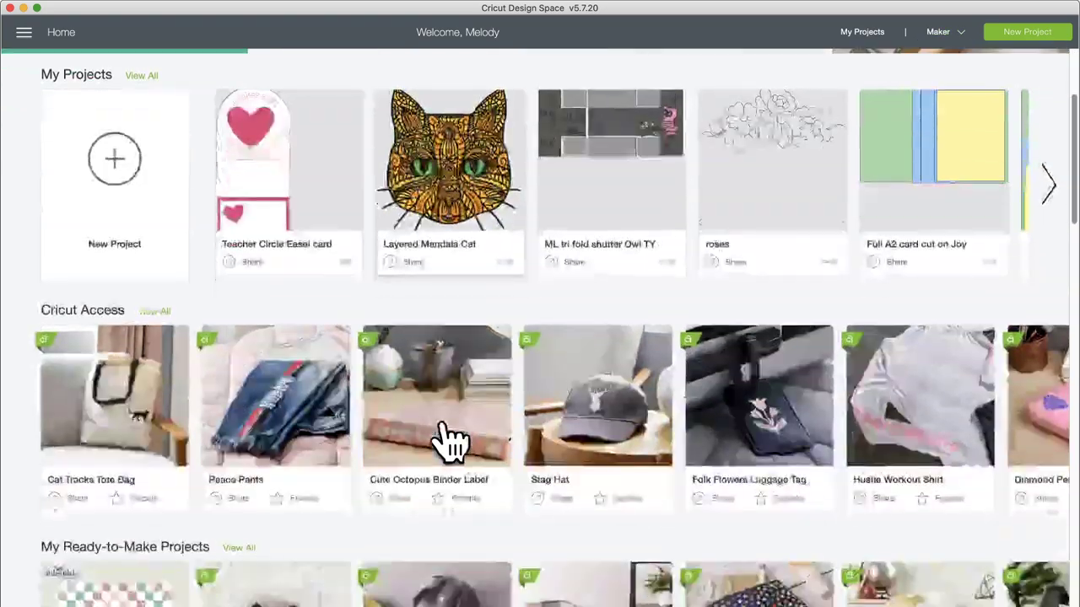
scroll(451, 439, down, 6)
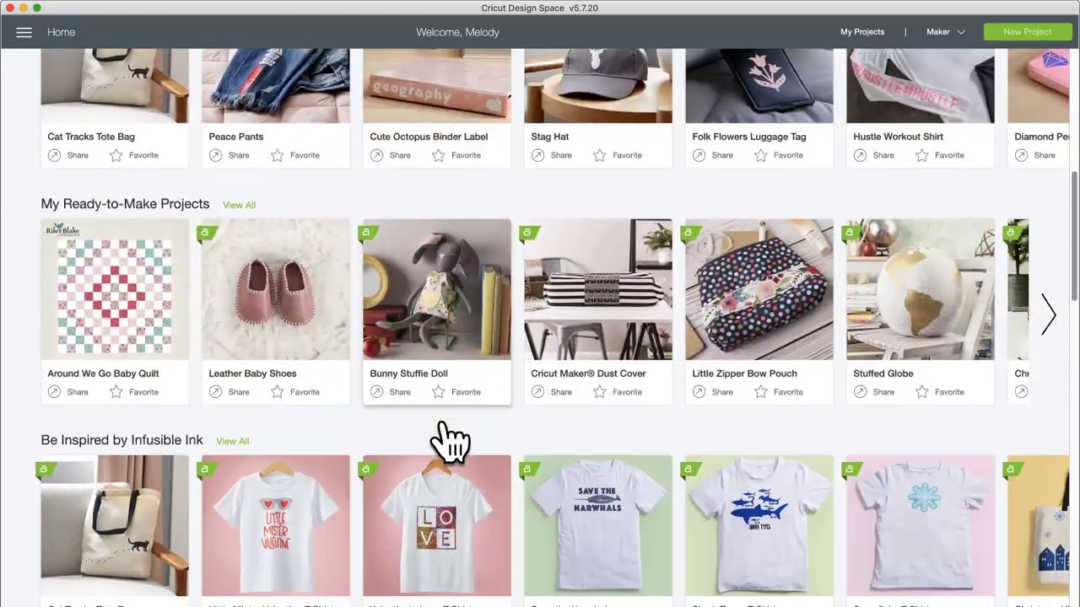
scroll(451, 439, down, 1)
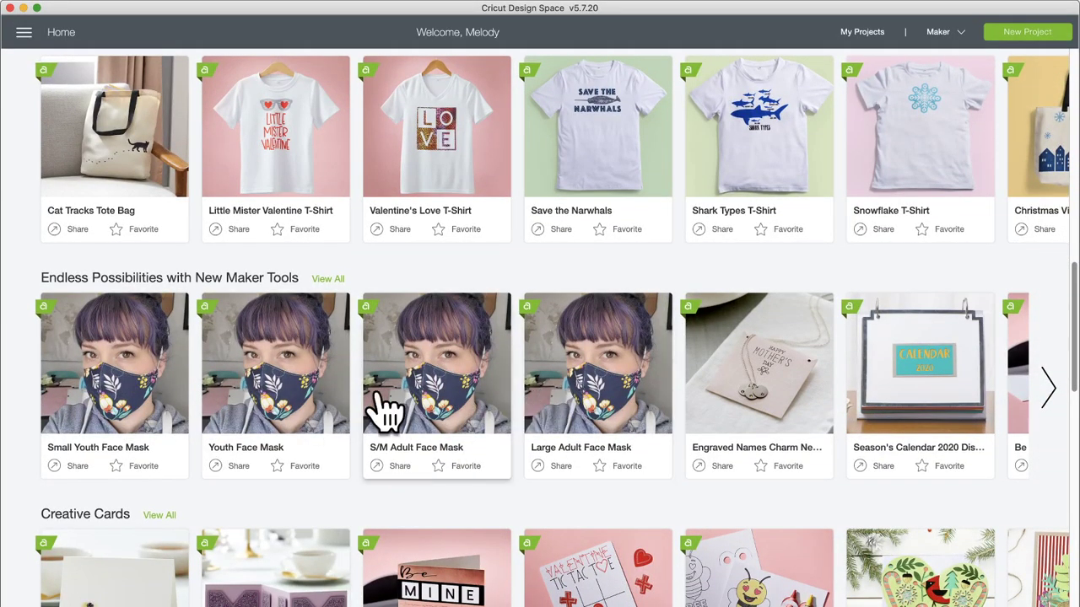
scroll(222, 420, down, 1)
scroll(224, 422, down, 3)
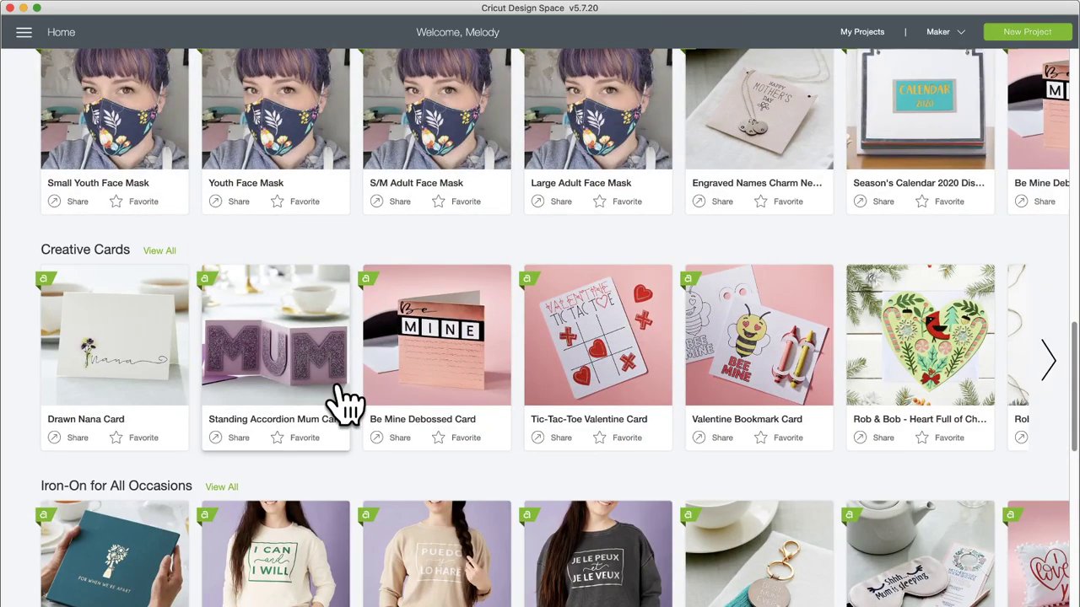
scroll(344, 403, down, 3)
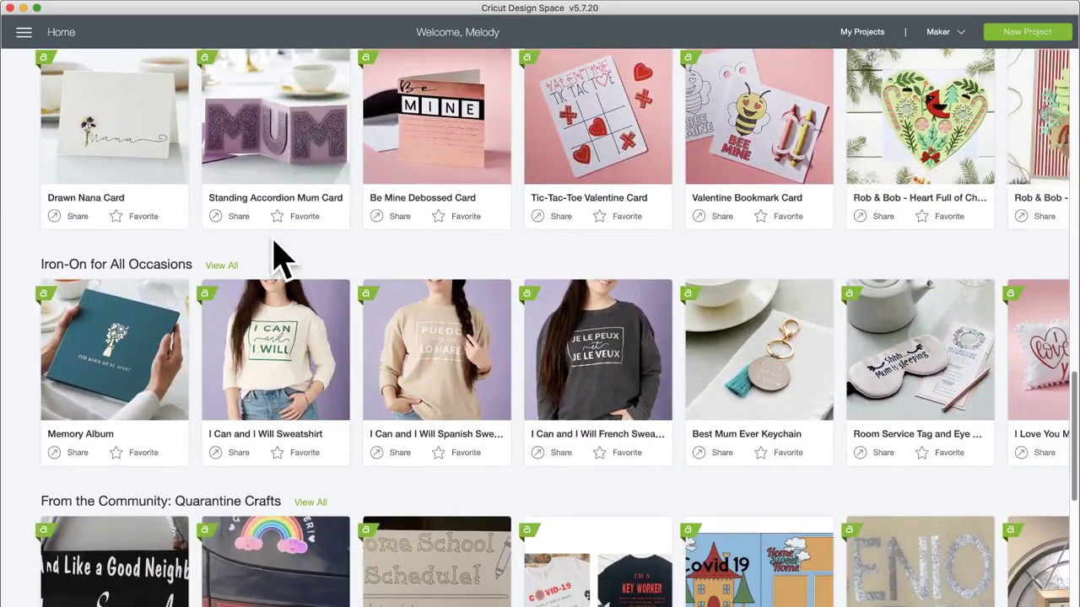
scroll(282, 257, up, 2)
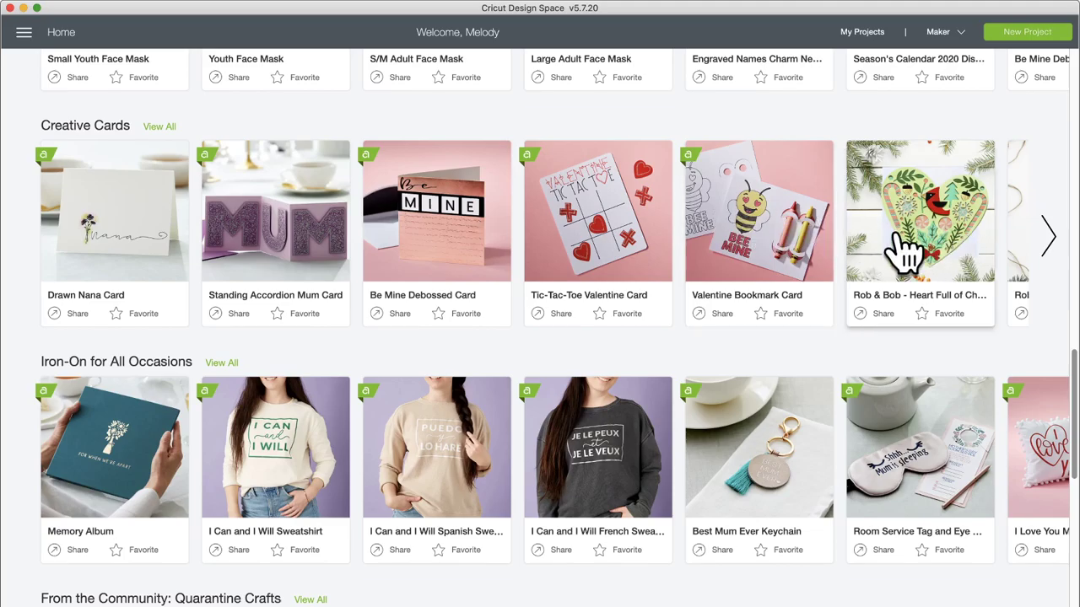
scroll(397, 433, down, 3)
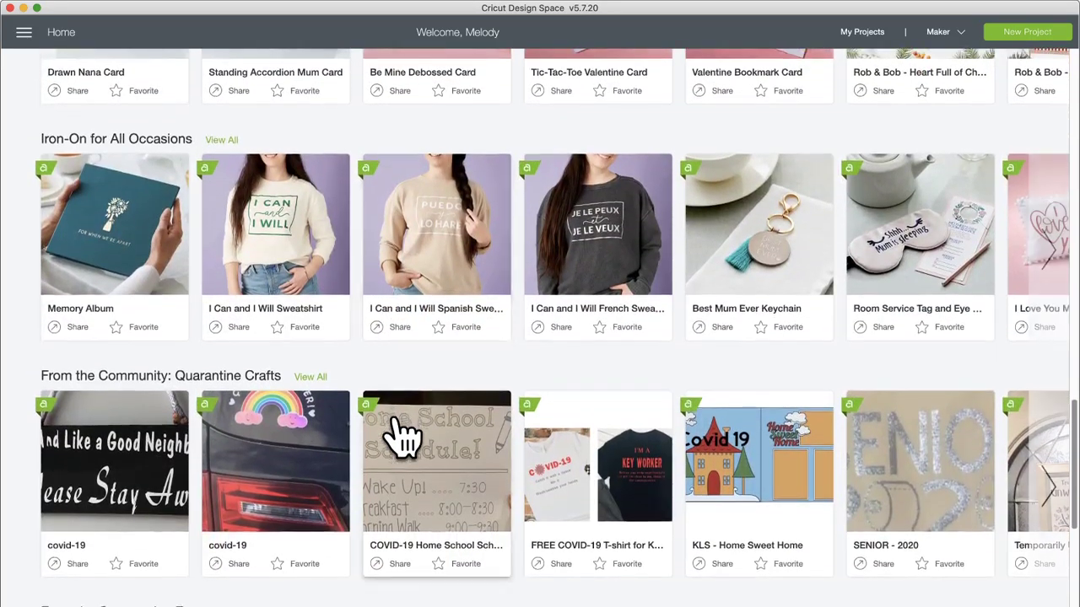
- Switch the selected machine to Cricut Joy after viewing the remaining community project collections
scroll(403, 435, down, 2)
scroll(404, 434, down, 1)
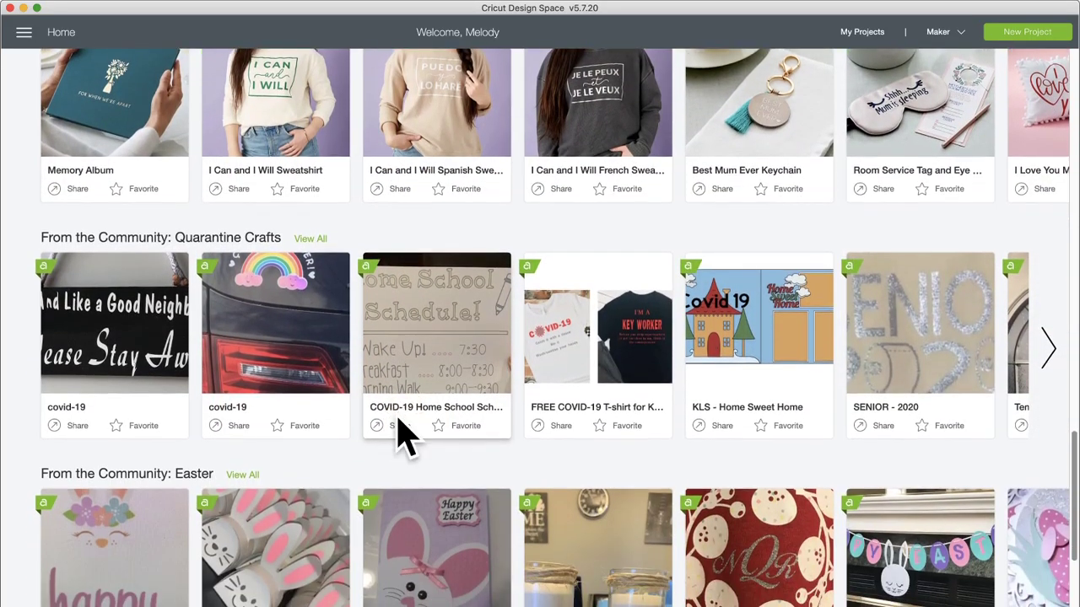
scroll(403, 434, up, 12)
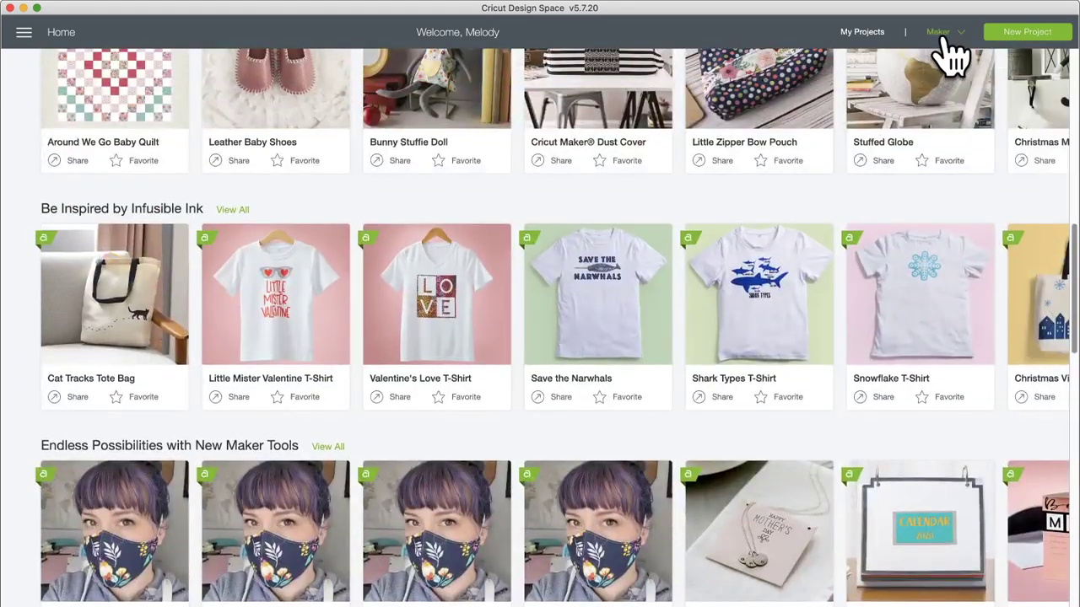
click(949, 35)
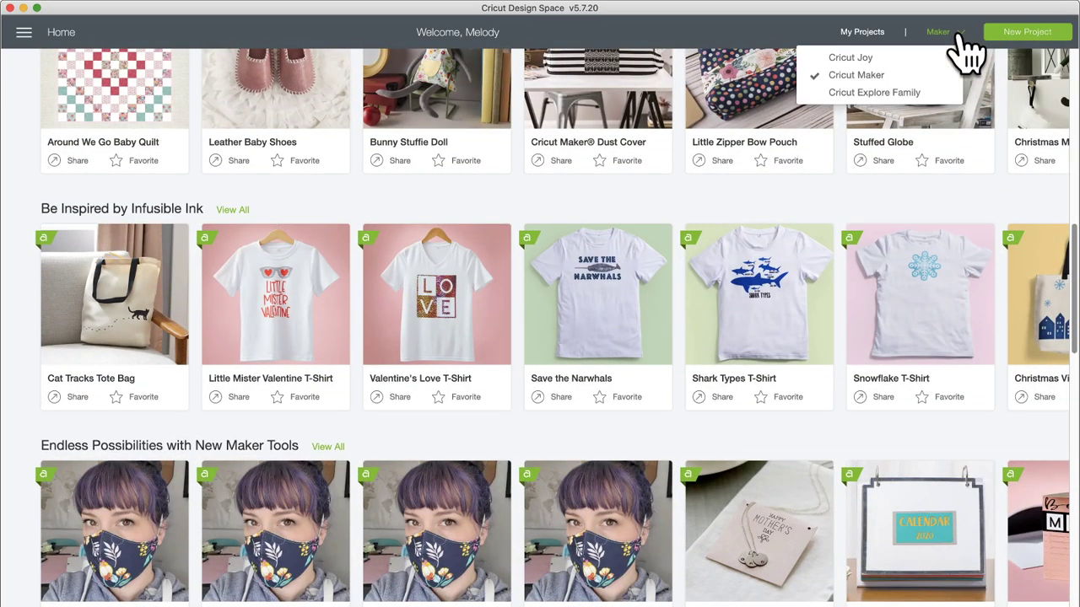
click(850, 59)
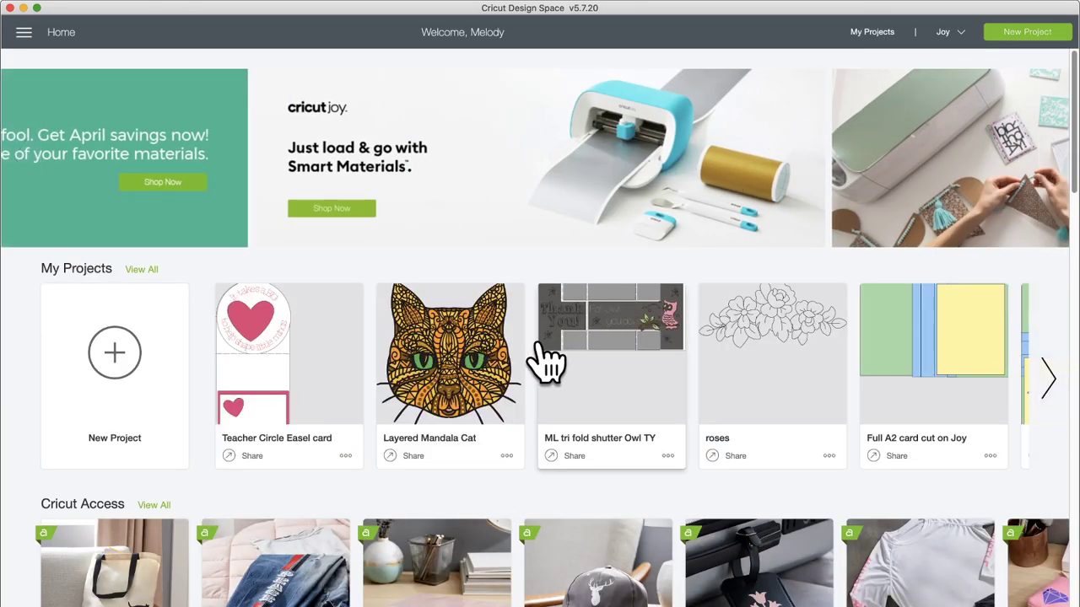
- Browse the Home page collections for Cricut Joy, examining the Cricut Access, Ready-to-Make, Infusible Ink and Creative Cards projects
scroll(517, 384, down, 3)
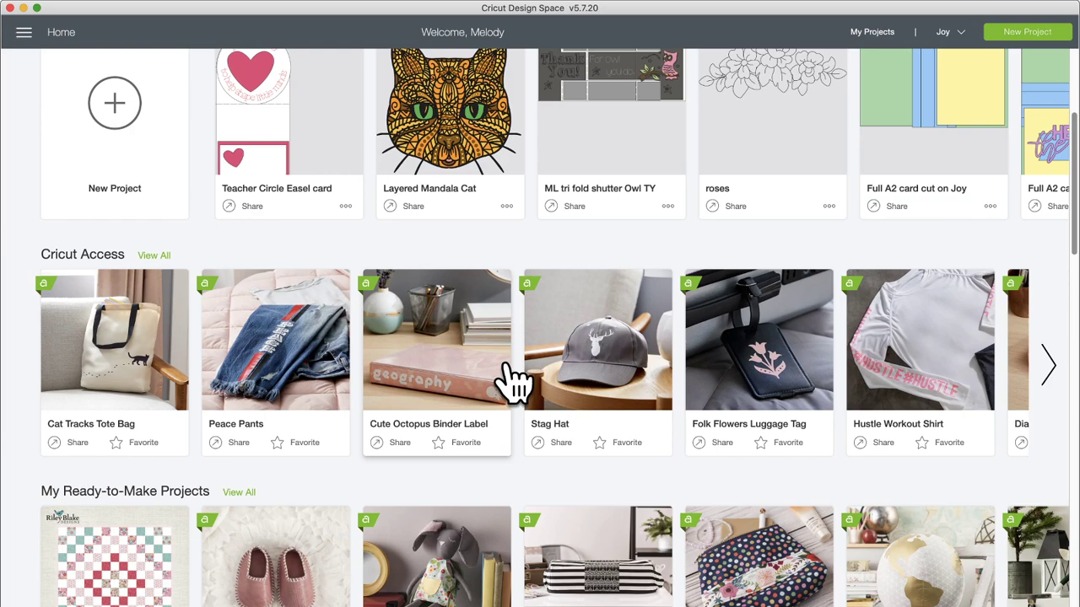
scroll(510, 380, down, 3)
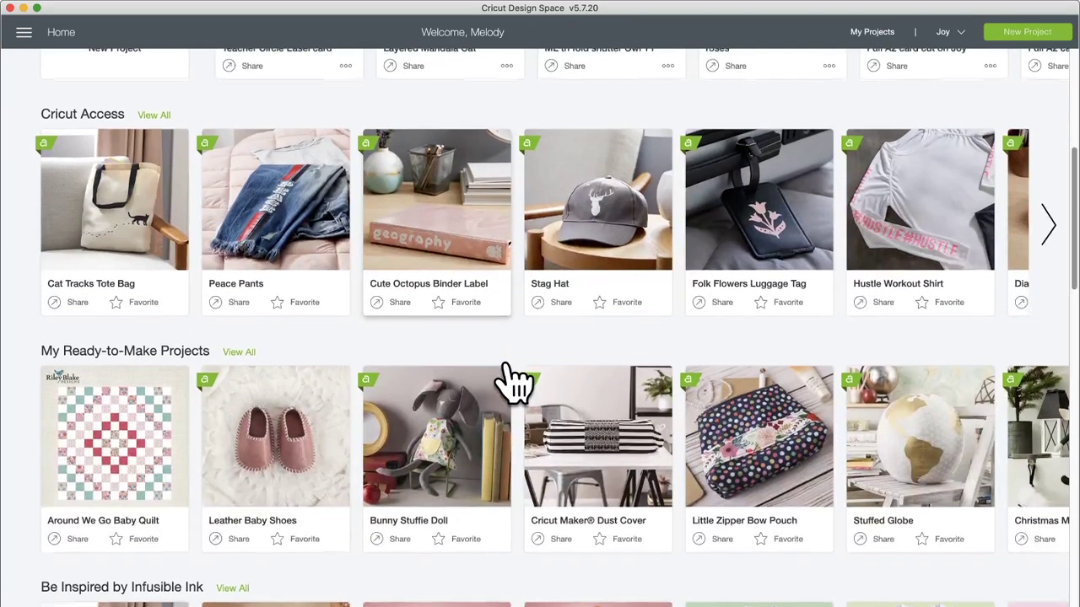
scroll(510, 380, down, 2)
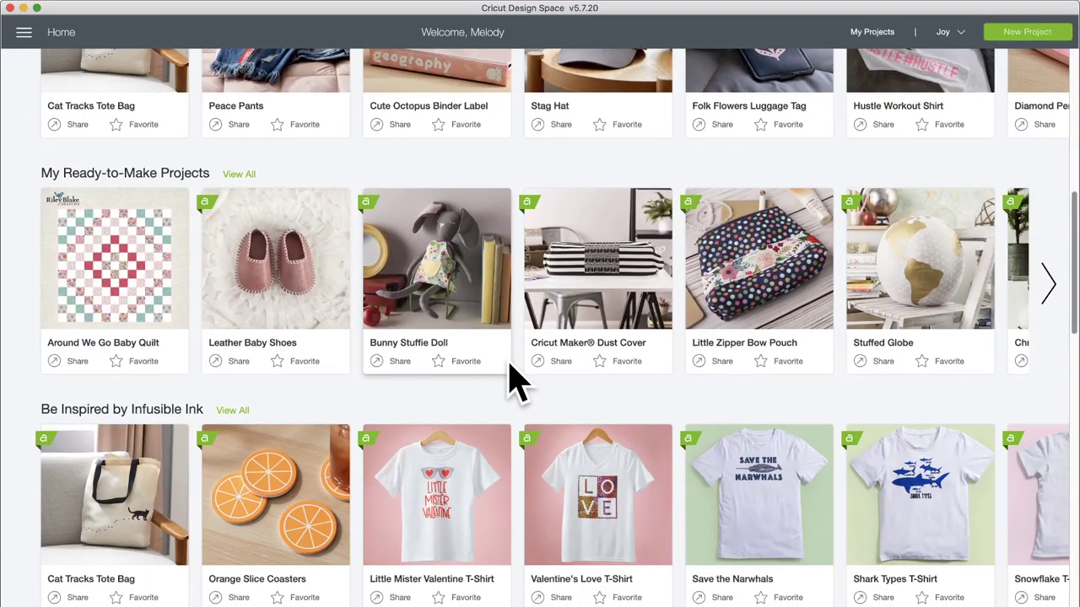
scroll(517, 384, up, 4)
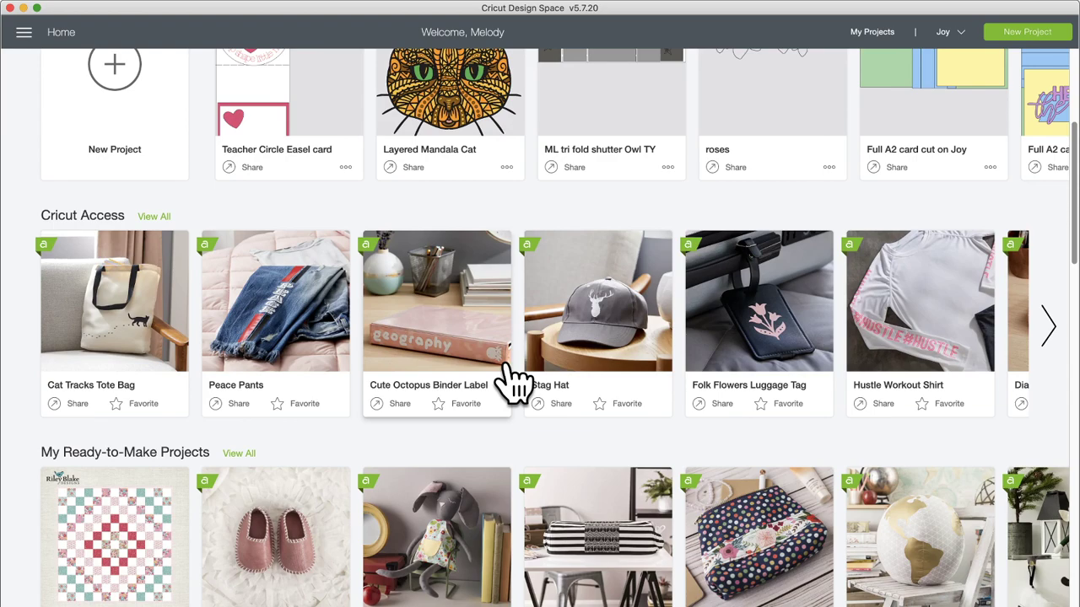
scroll(511, 380, down, 1)
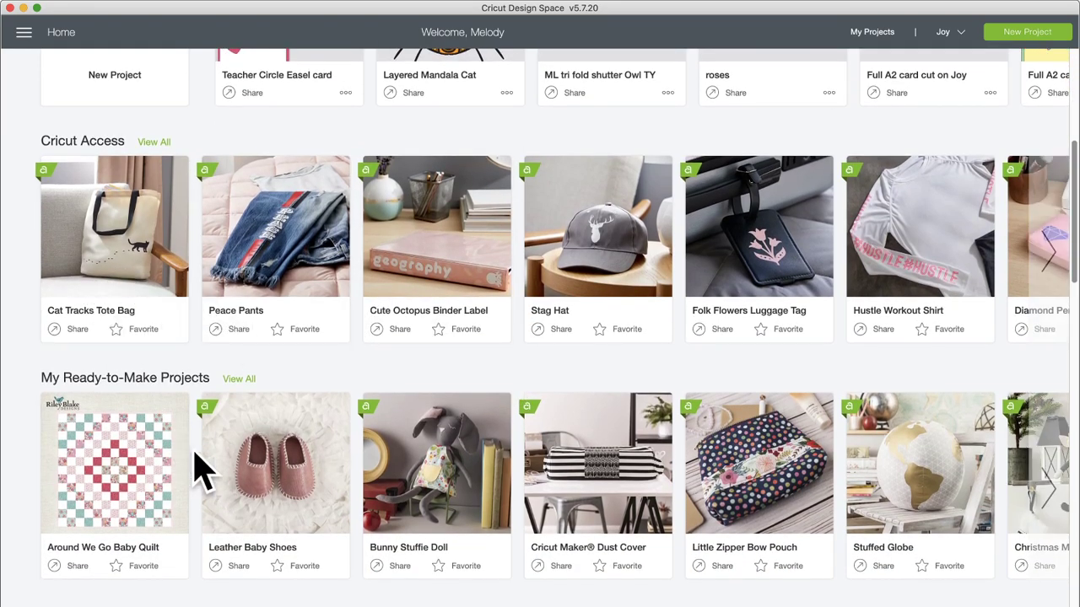
scroll(257, 479, down, 2)
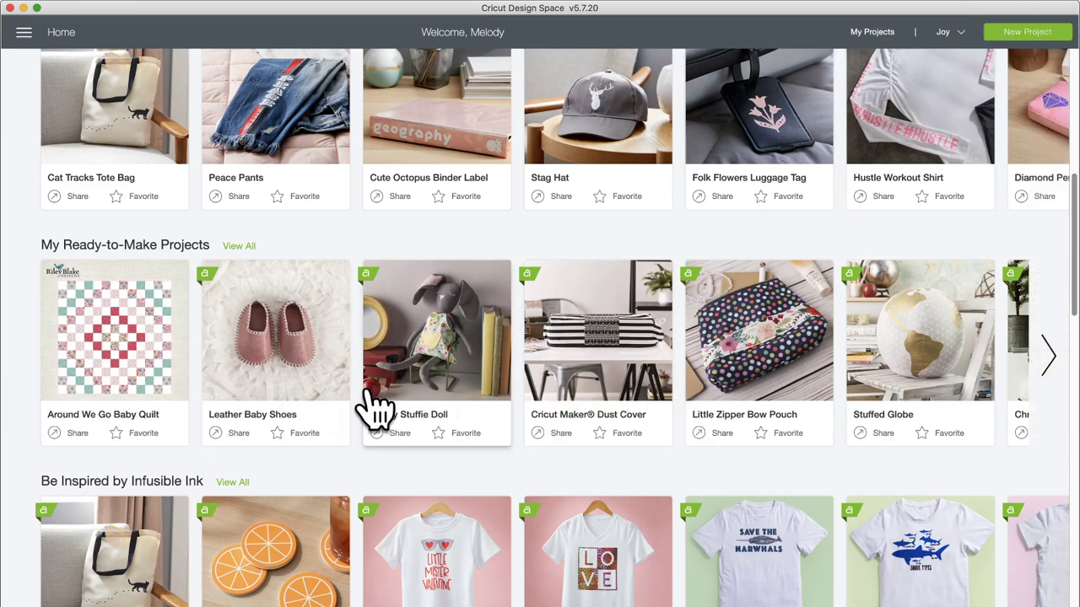
scroll(375, 409, up, 7)
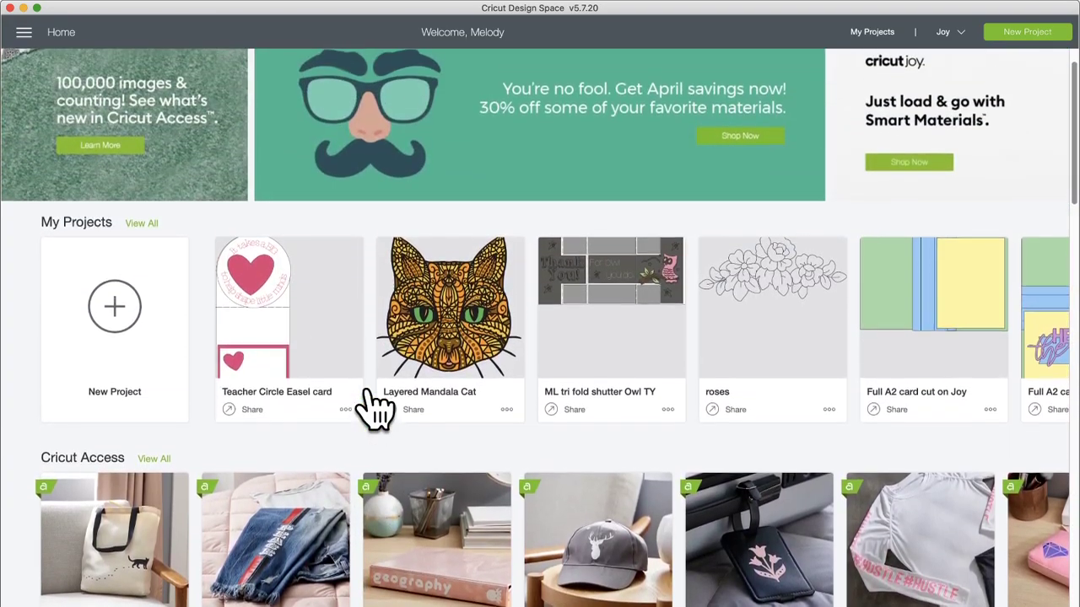
scroll(376, 409, down, 5)
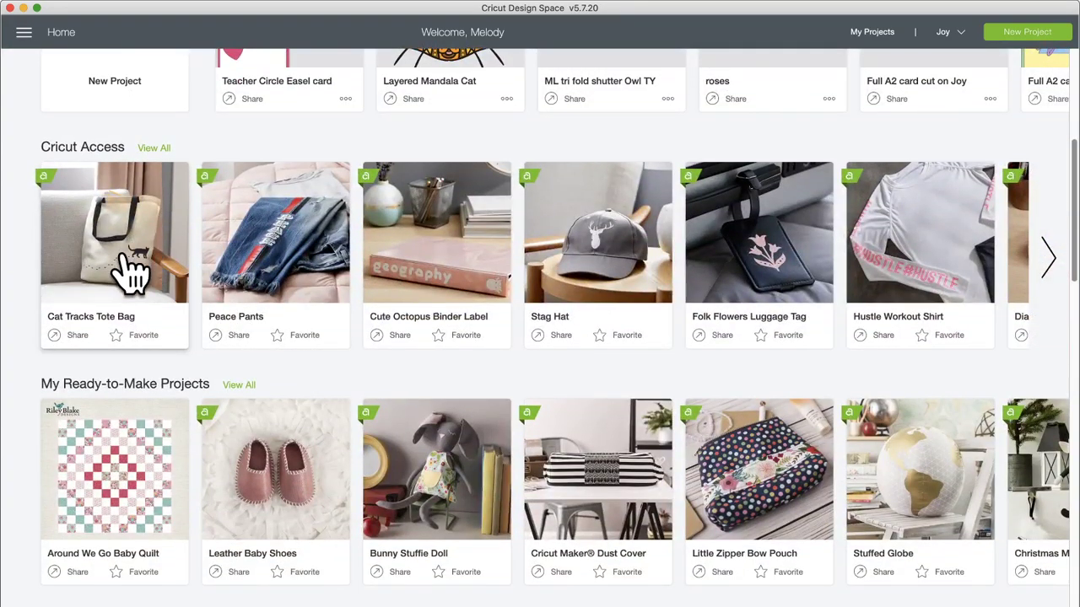
scroll(972, 289, down, 5)
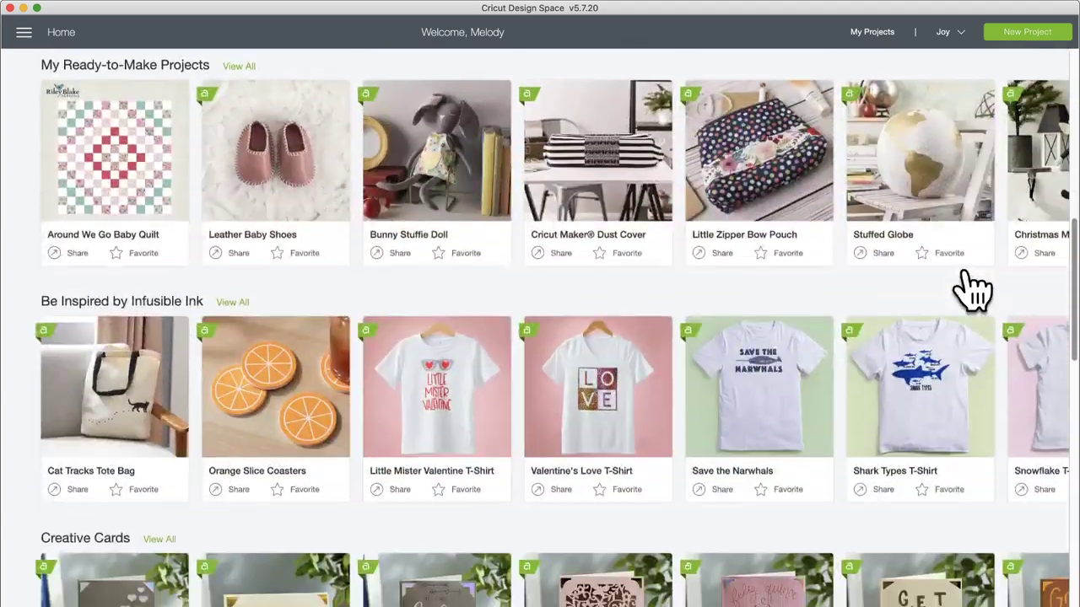
scroll(621, 397, down, 2)
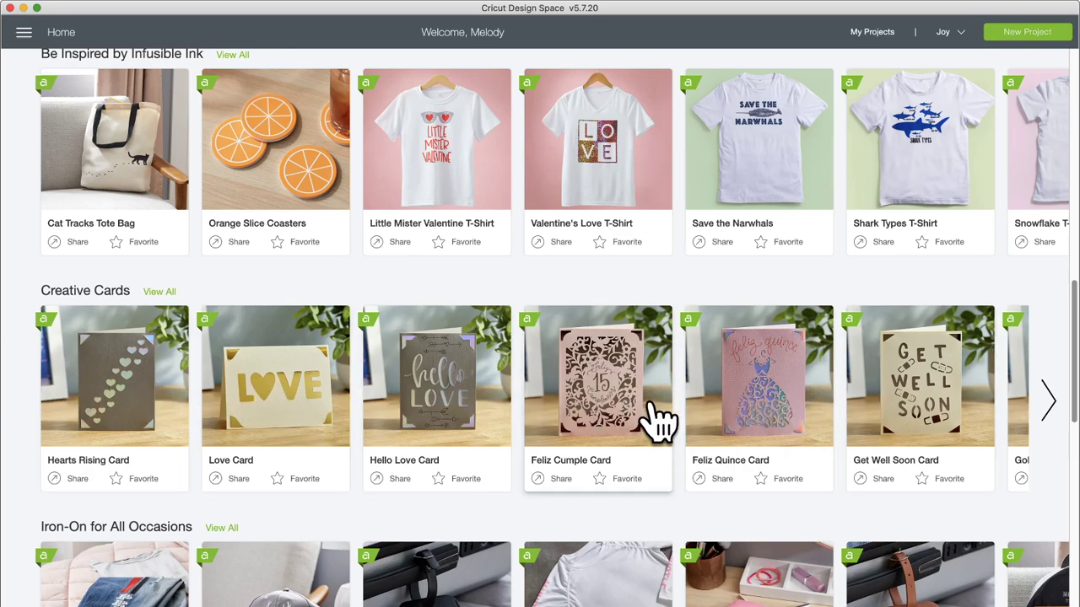
- Page through the Creative Cards collection for Cricut Joy to its end and go back through the earlier cards
click(1049, 397)
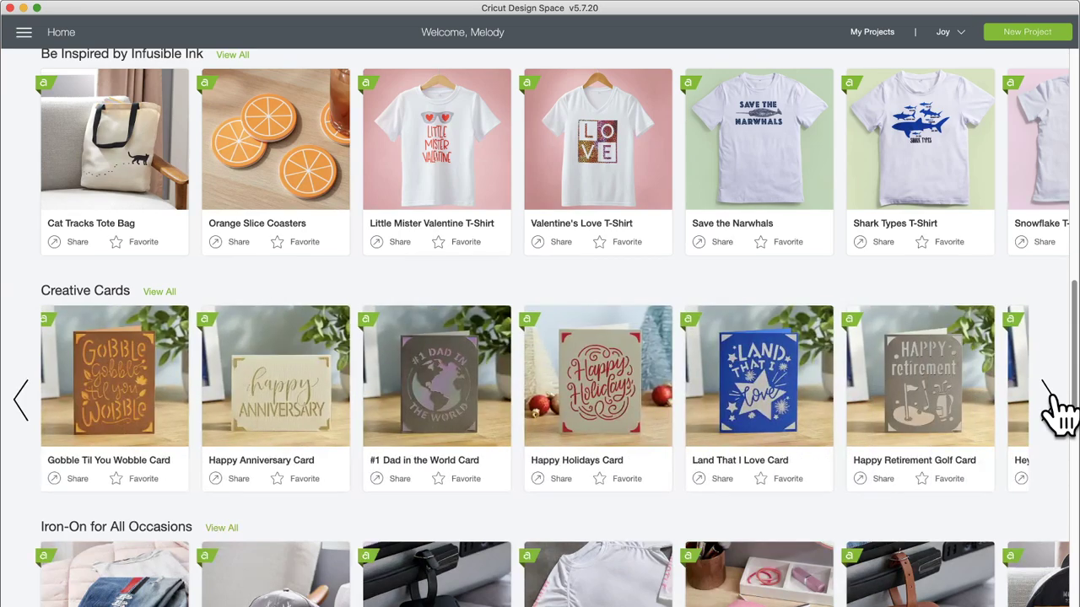
click(1049, 396)
click(1050, 397)
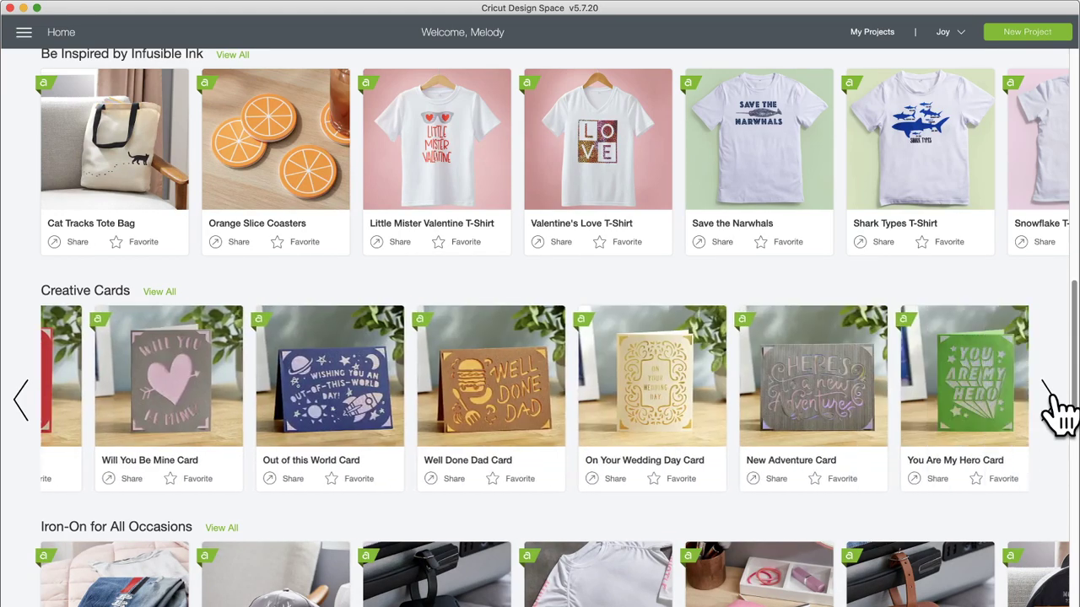
click(1050, 397)
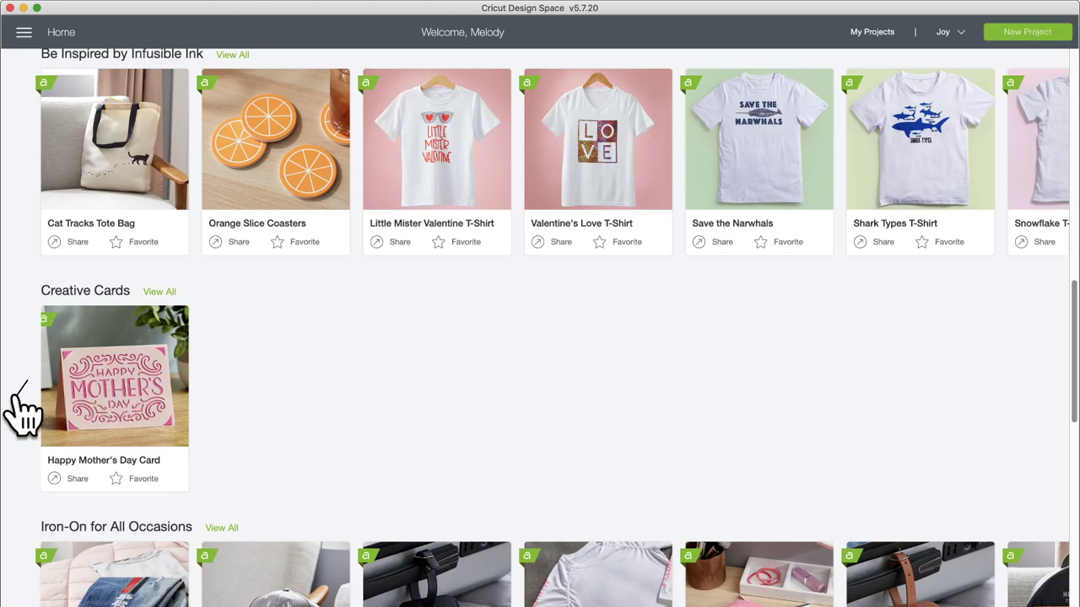
click(22, 394)
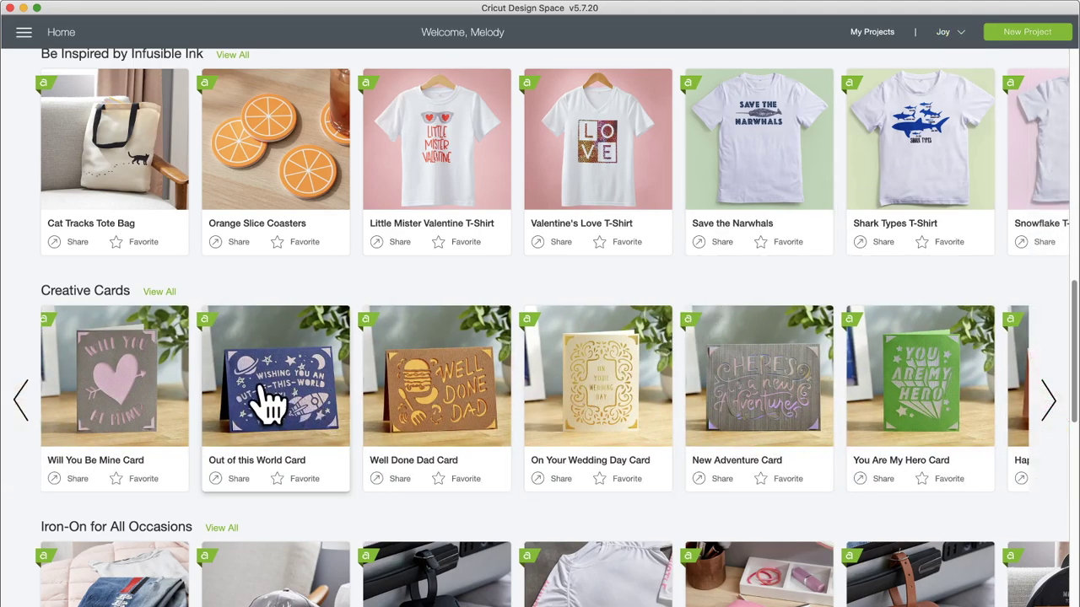
click(23, 401)
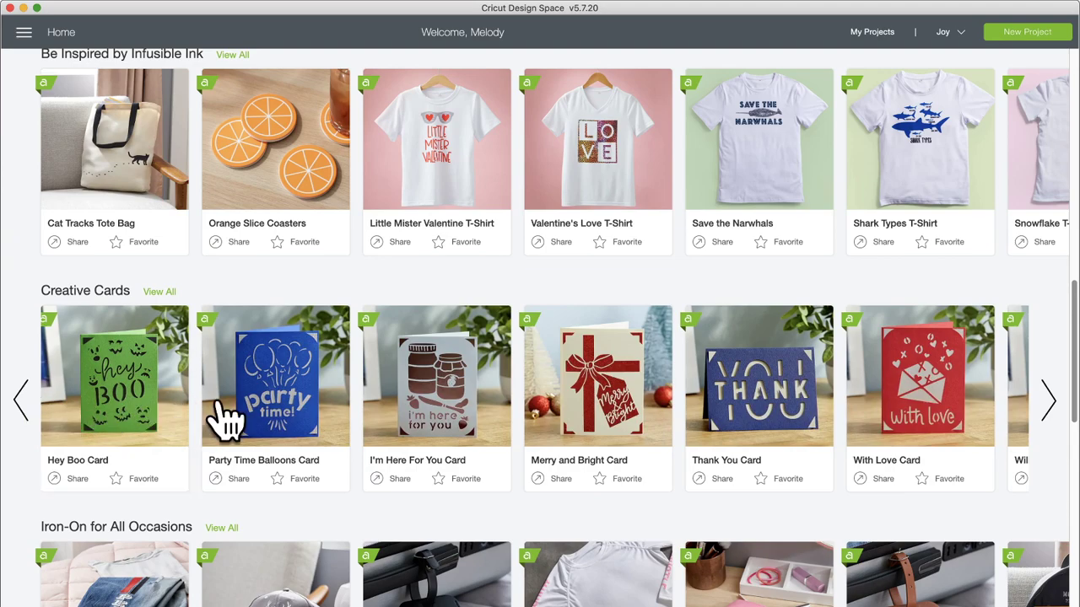
click(20, 403)
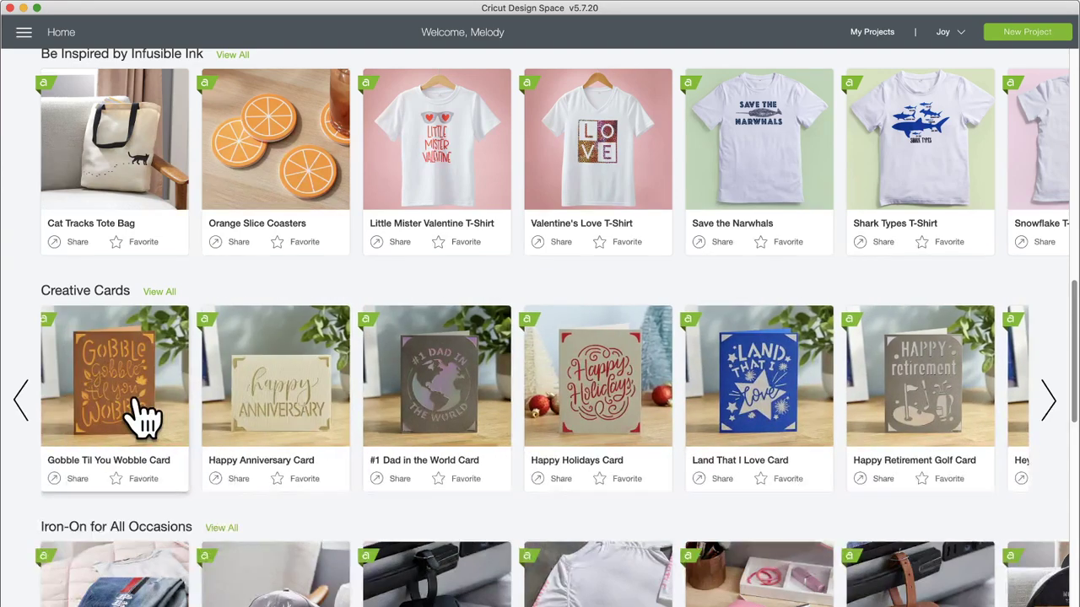
- Switch the selected machine to Cricut Maker and find its Creative Cards collection on the Home page
click(940, 34)
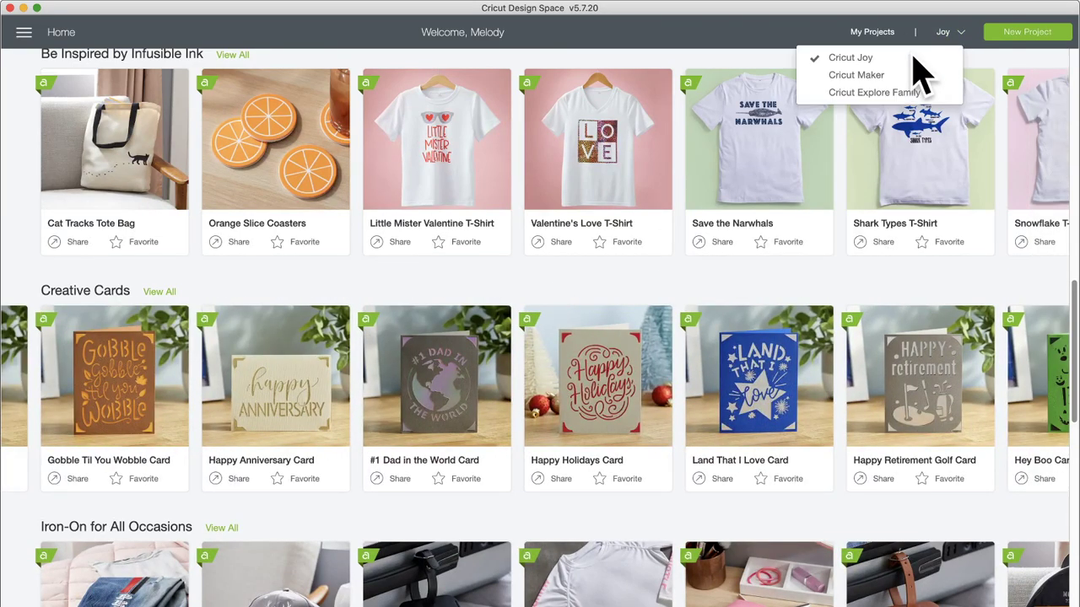
click(894, 78)
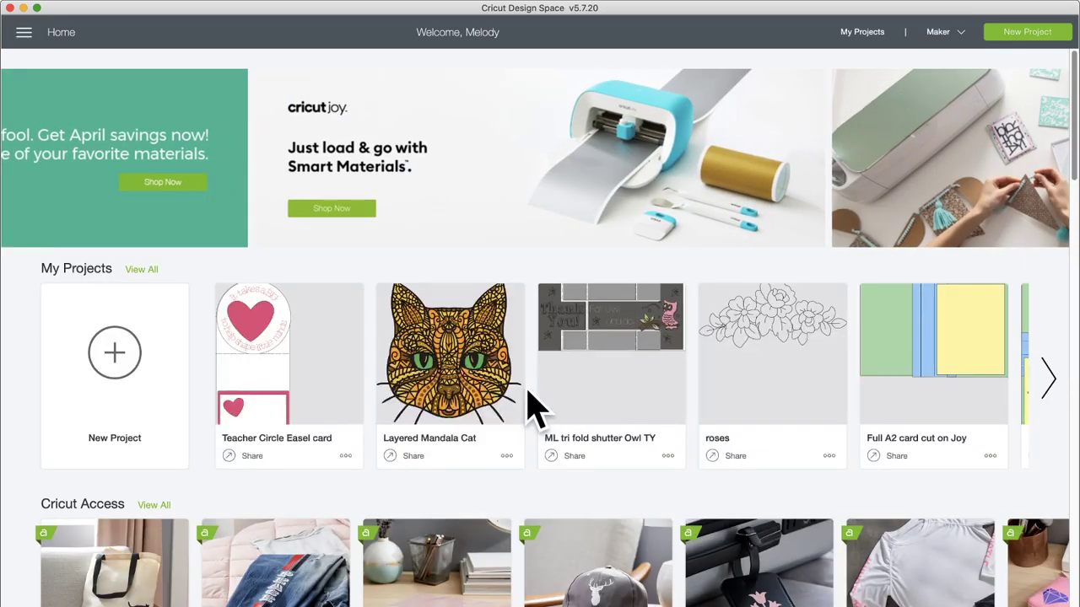
scroll(531, 409, down, 7)
scroll(532, 410, down, 3)
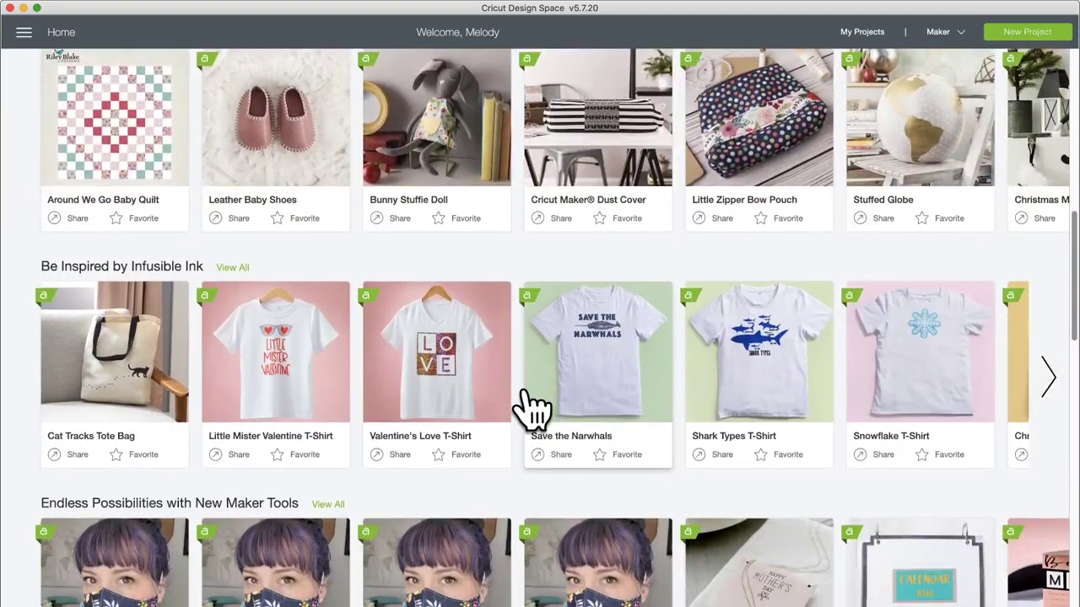
scroll(531, 409, down, 4)
scroll(531, 409, down, 7)
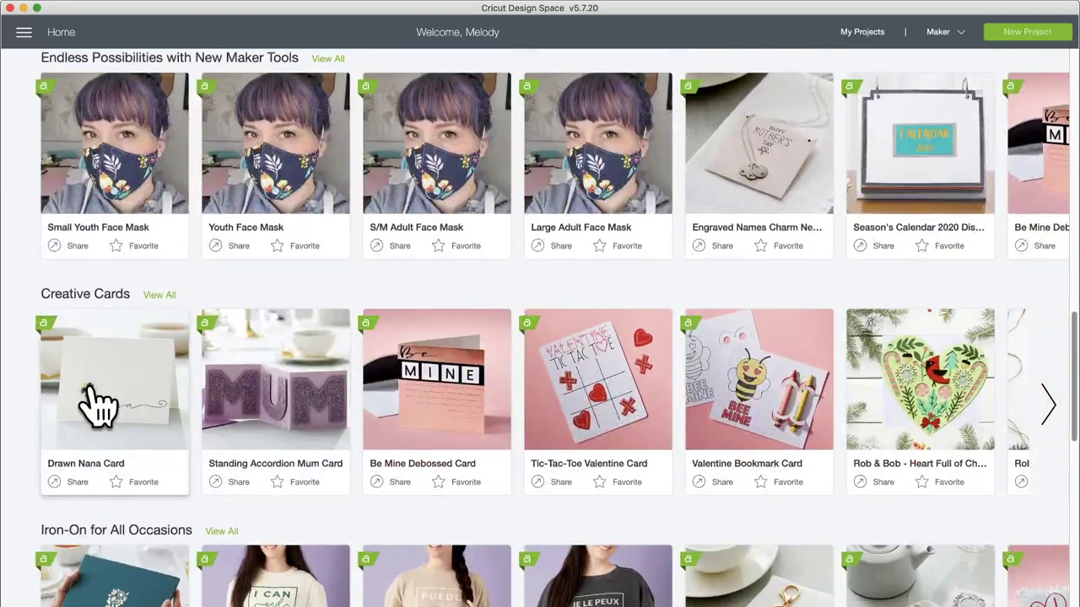
- Page through the Creative Cards collection for Cricut Maker until its last card
click(1050, 412)
click(1050, 412)
click(1050, 412)
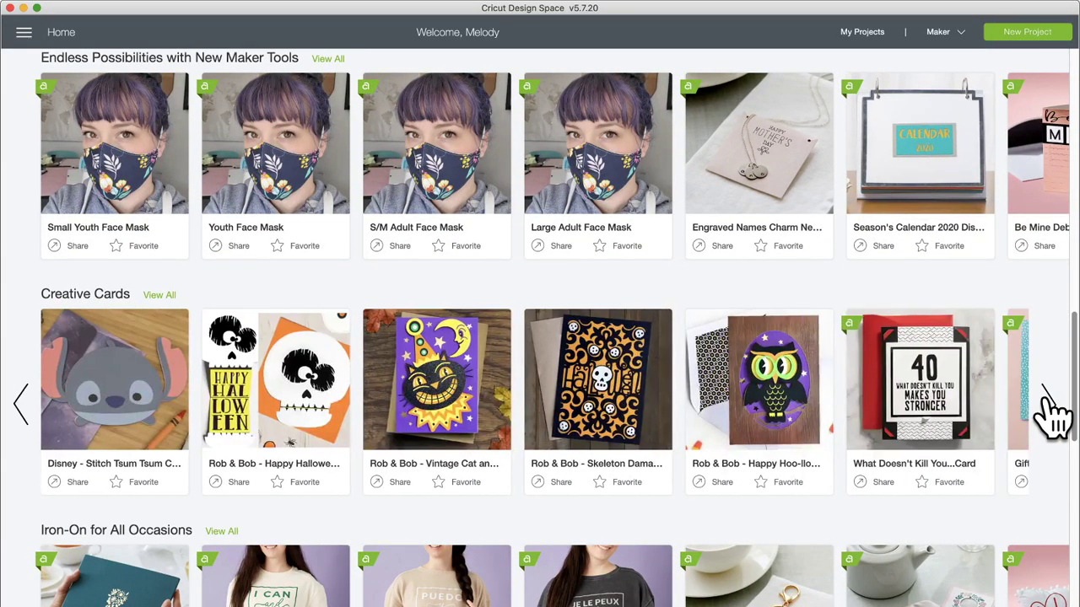
click(1050, 412)
click(1050, 411)
click(1051, 411)
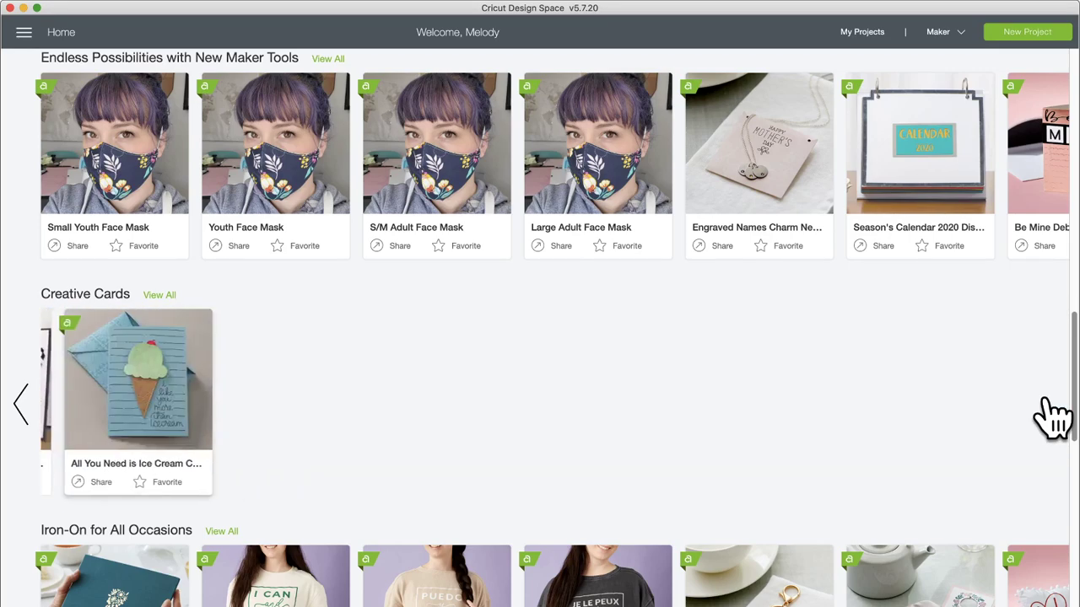
- Switch the machine back to Cricut Joy and review its card, iron-on, quarantine craft and Easter project collections
scroll(734, 385, up, 3)
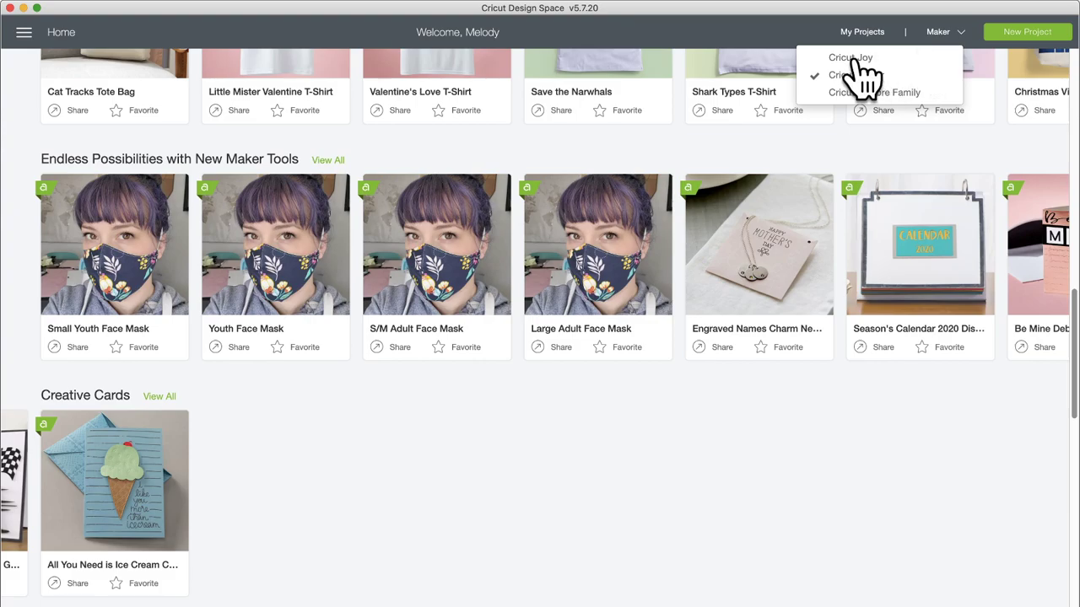
scroll(535, 417, down, 10)
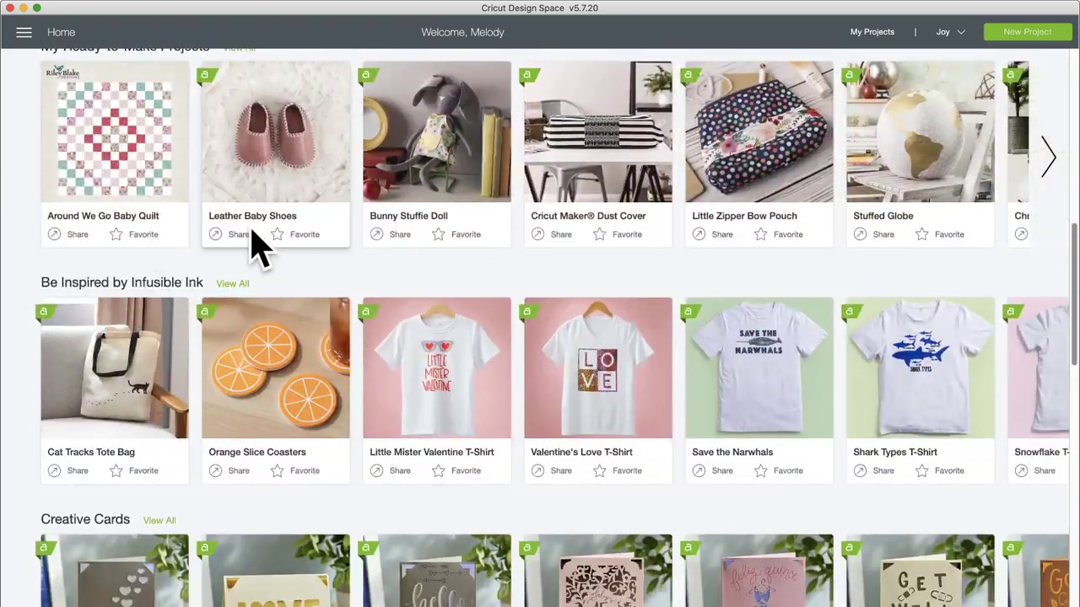
scroll(279, 282, down, 4)
scroll(279, 282, down, 4)
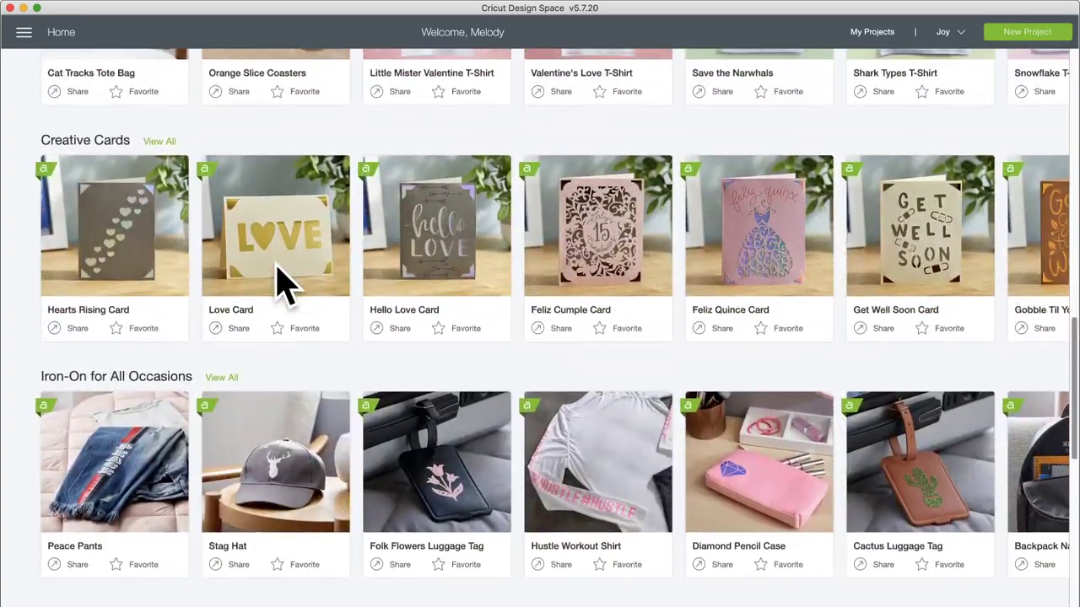
scroll(283, 287, down, 2)
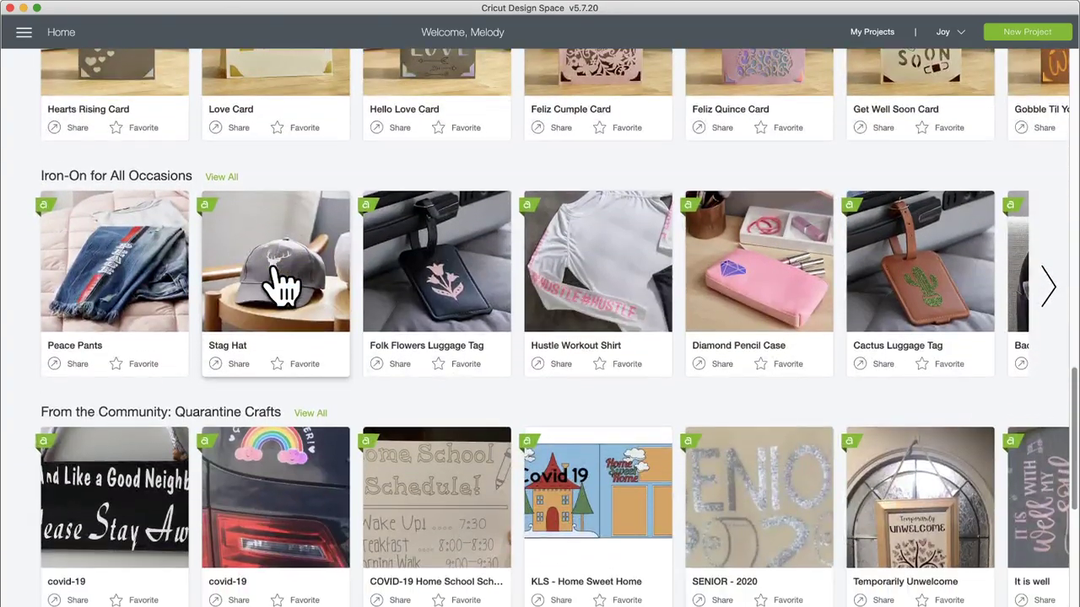
scroll(701, 287, down, 1)
scroll(701, 287, down, 5)
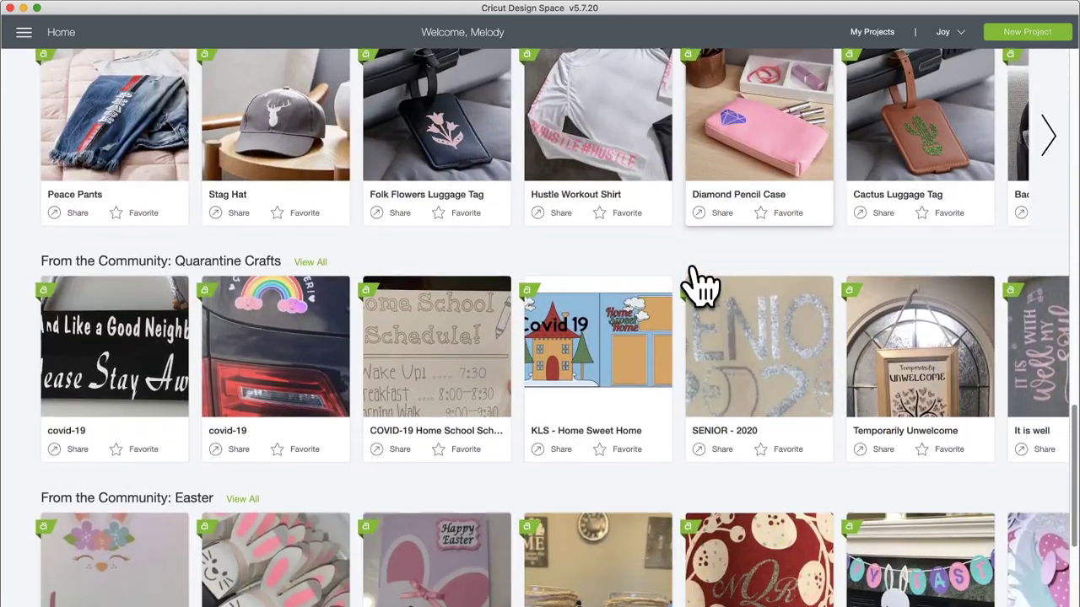
scroll(700, 287, up, 6)
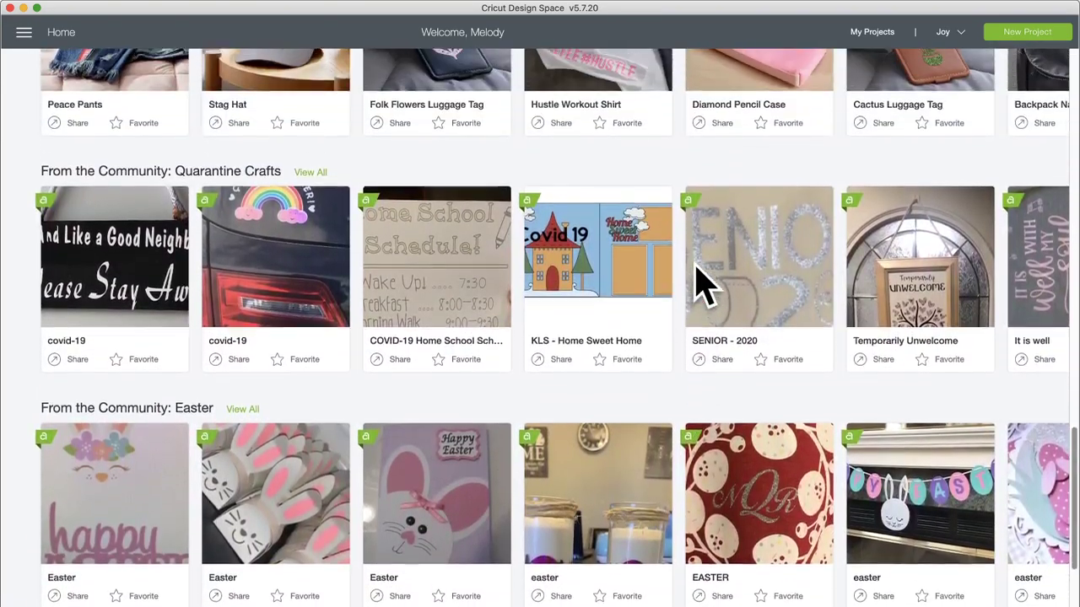
scroll(705, 287, up, 13)
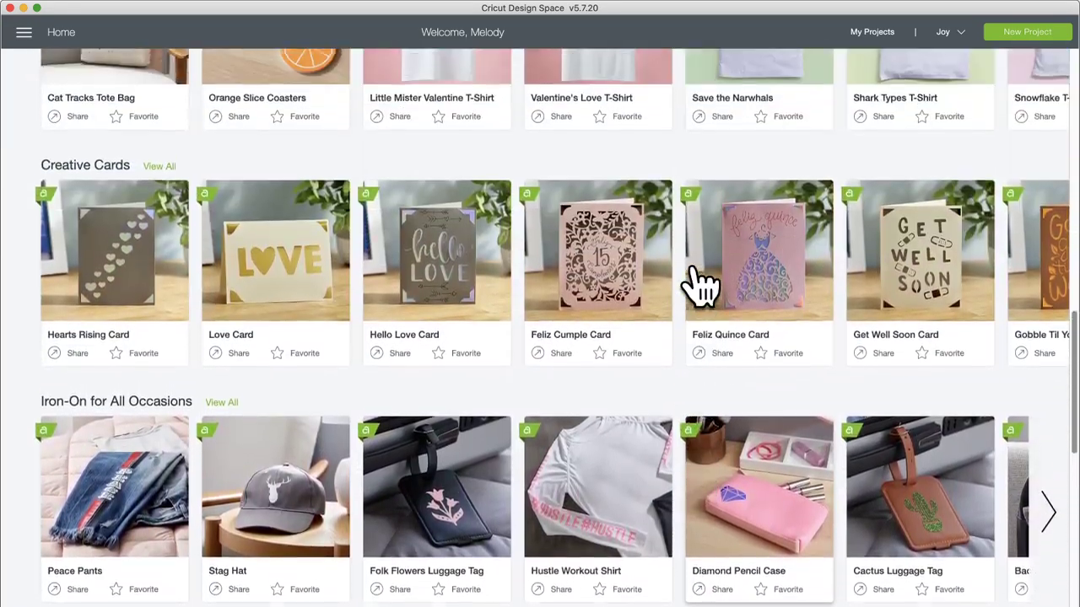
scroll(700, 287, up, 1)
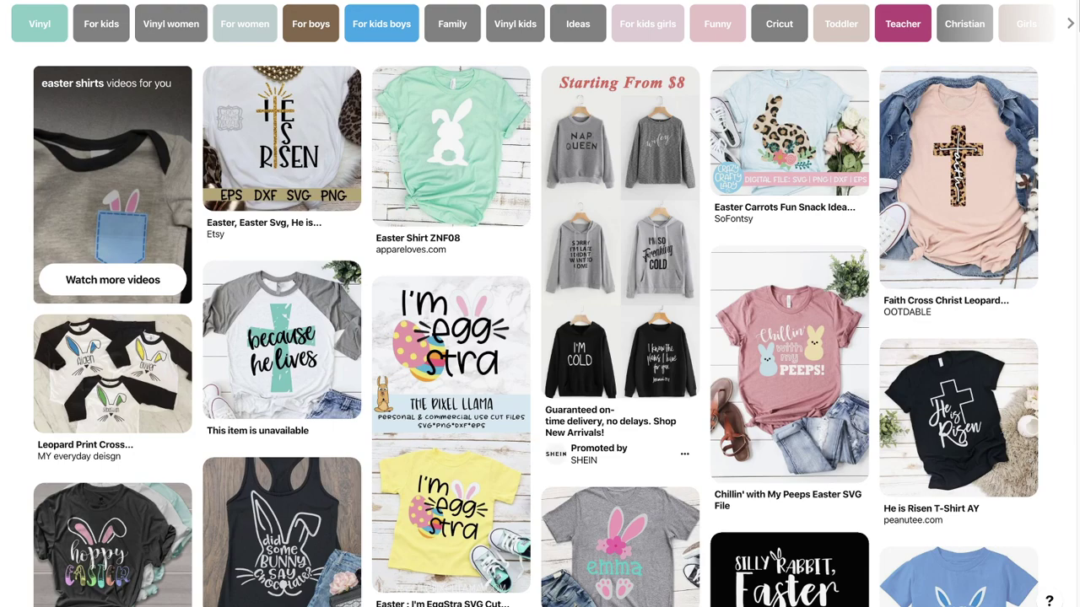
- Examine the first Easter shirt pins for bunny, cross and egg designs that could be made with vinyl
mouse_move(126, 396)
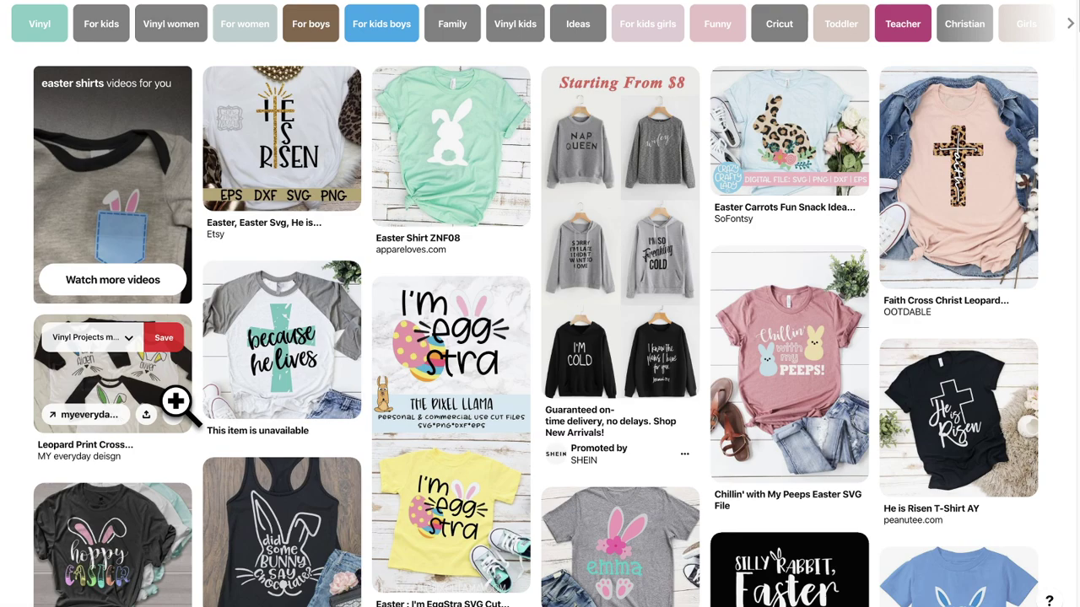
scroll(253, 414, down, 1)
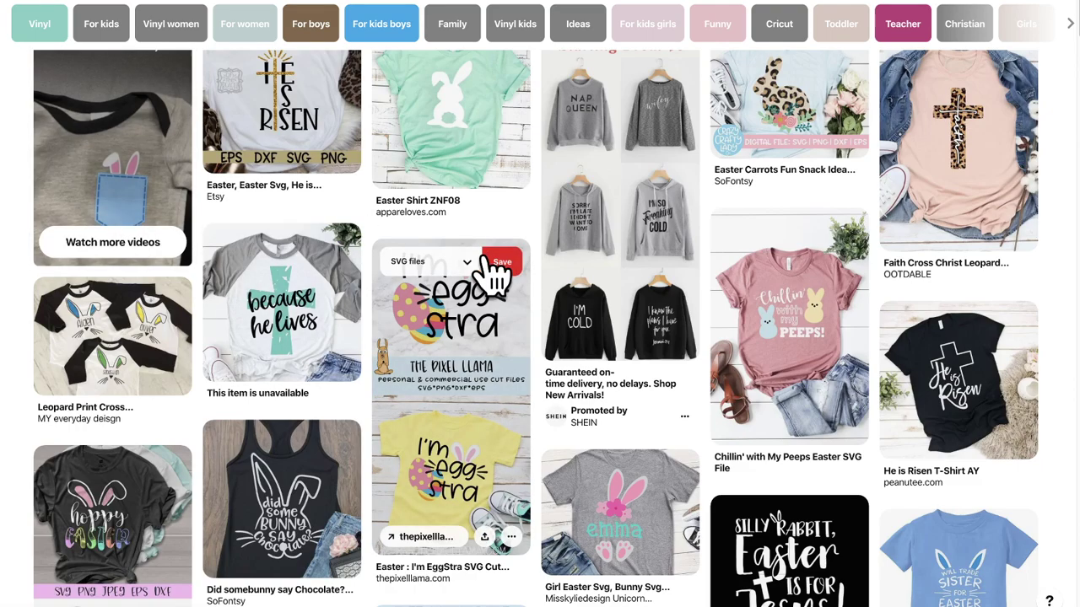
scroll(422, 210, up, 1)
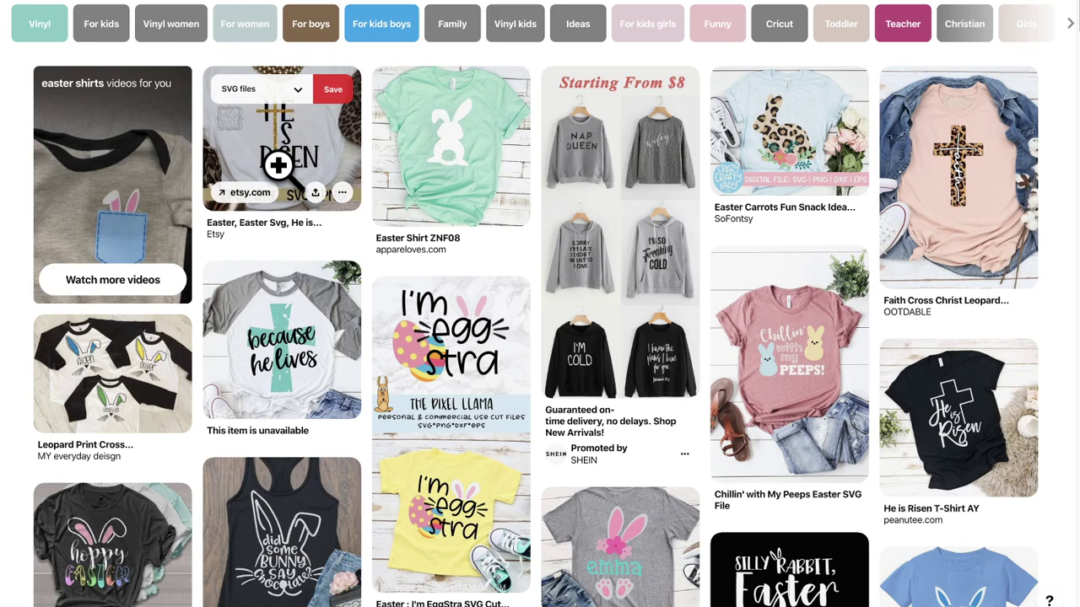
scroll(423, 359, down, 1)
scroll(422, 361, down, 2)
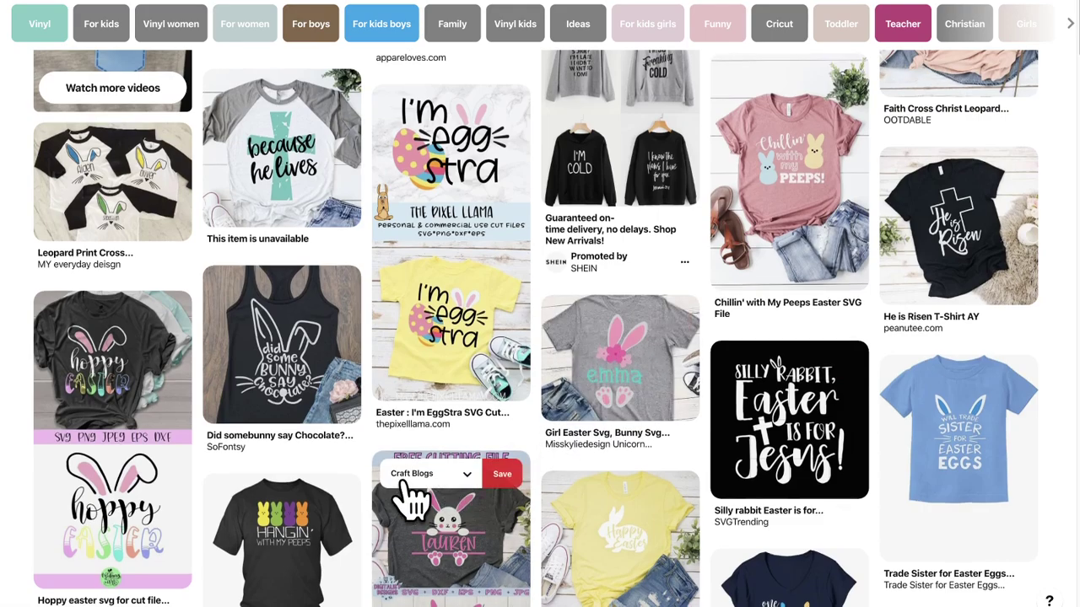
scroll(557, 462, down, 1)
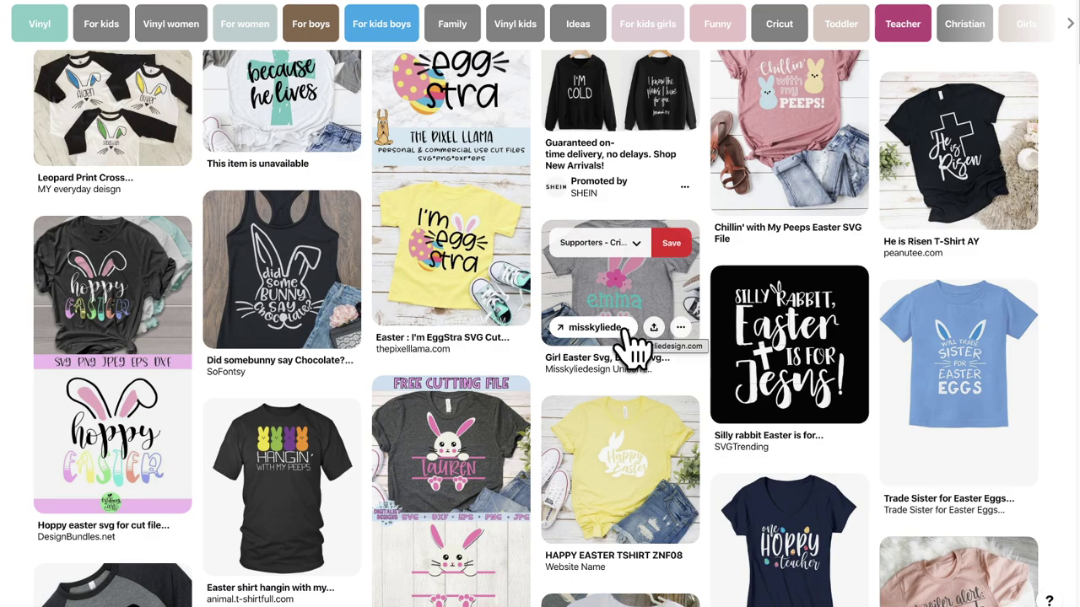
scroll(631, 337, down, 1)
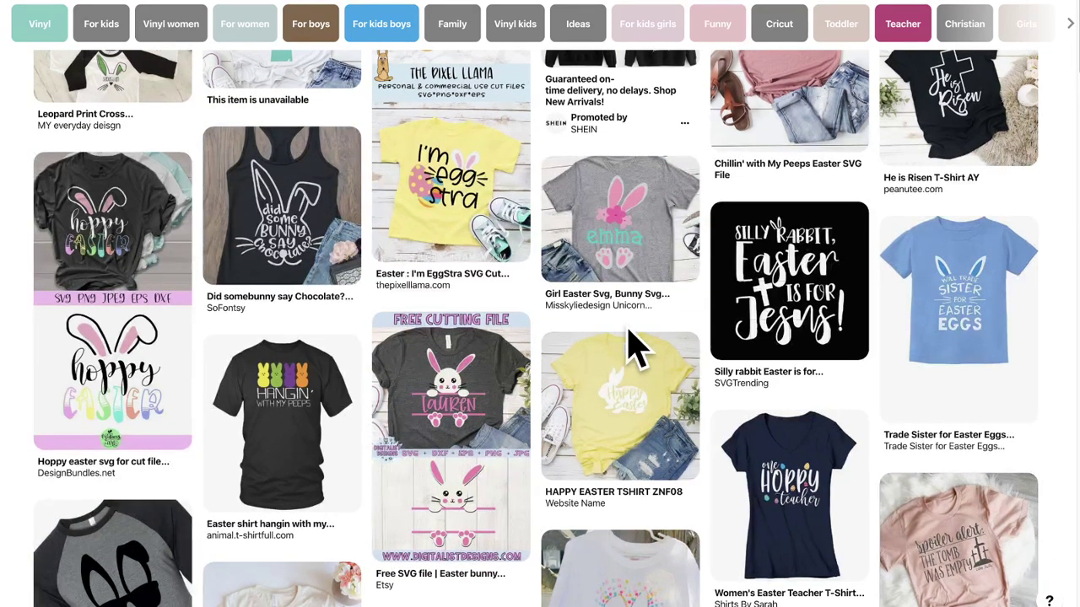
scroll(631, 338, down, 1)
scroll(626, 329, down, 1)
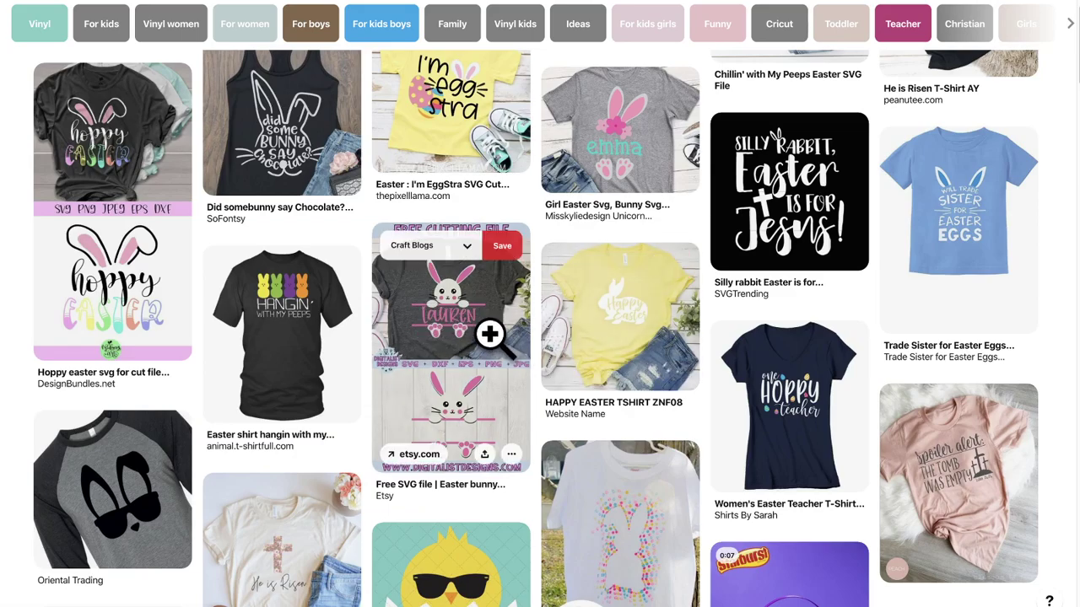
scroll(585, 390, down, 2)
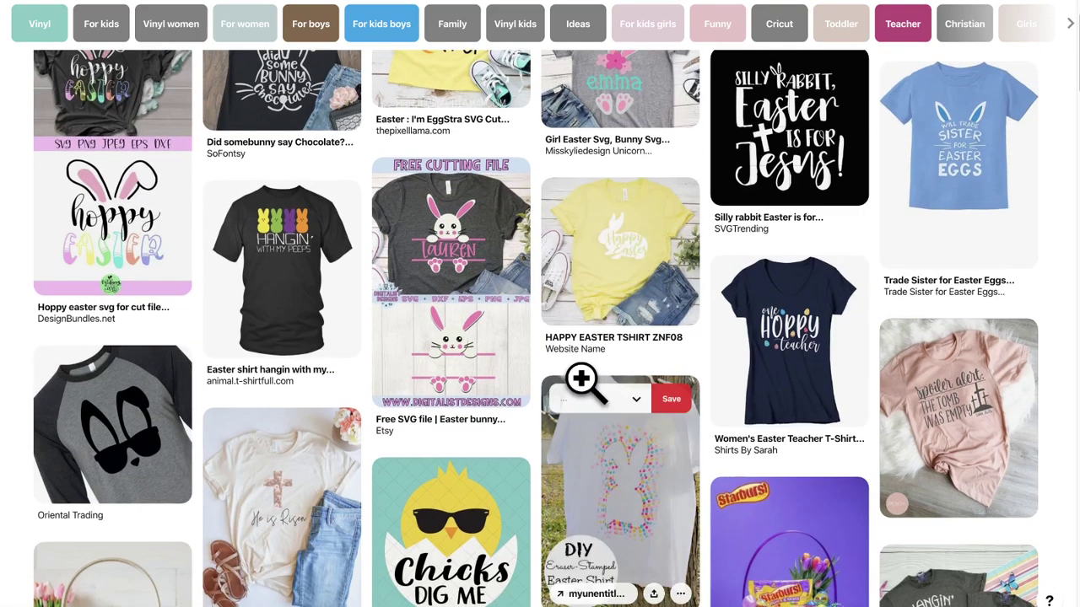
scroll(582, 380, down, 1)
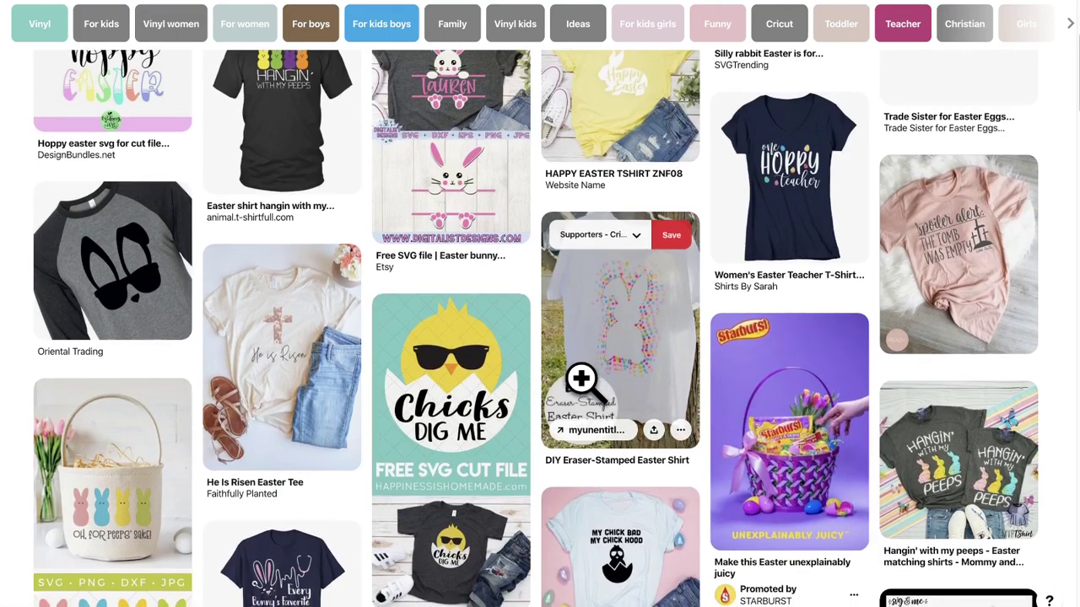
scroll(582, 380, down, 1)
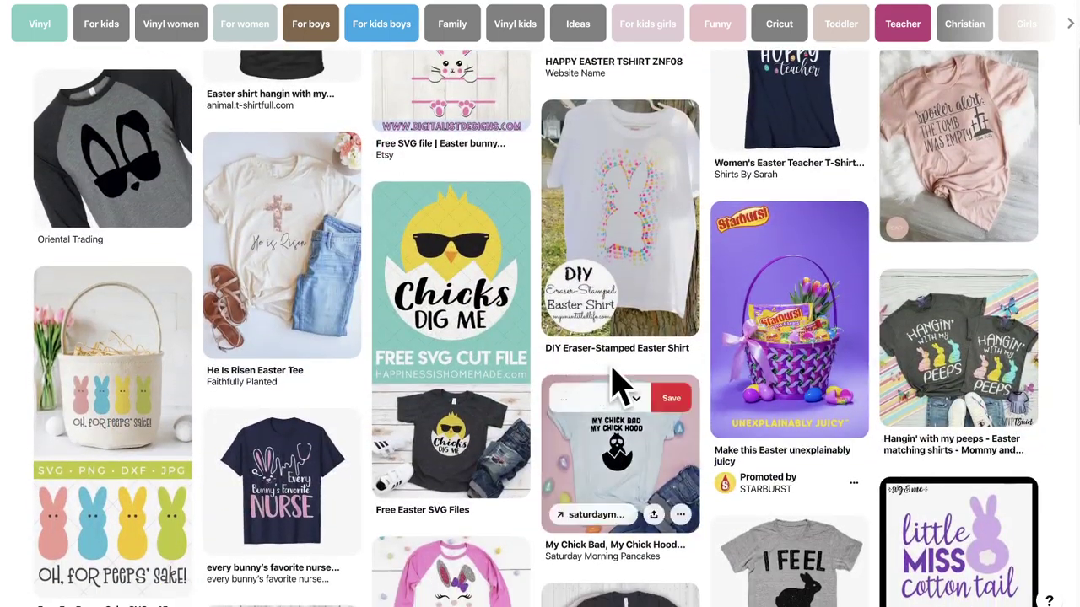
- Look further down the Easter shirt results at the baby onesie, matching family shirt and free SVG ideas
scroll(928, 382, down, 2)
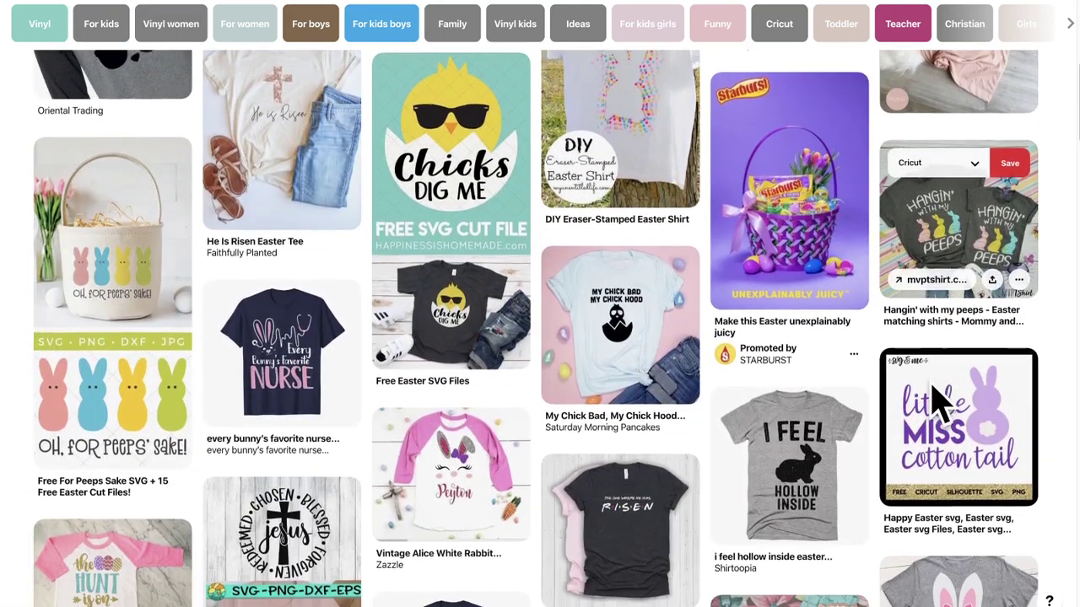
scroll(928, 384, down, 1)
scroll(932, 392, down, 1)
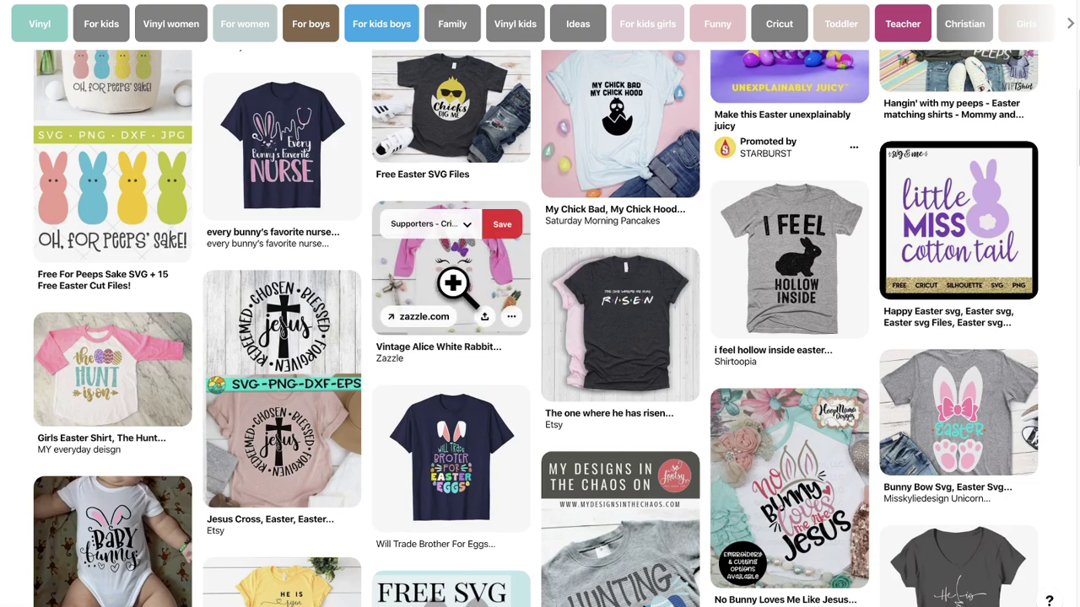
scroll(528, 266, down, 3)
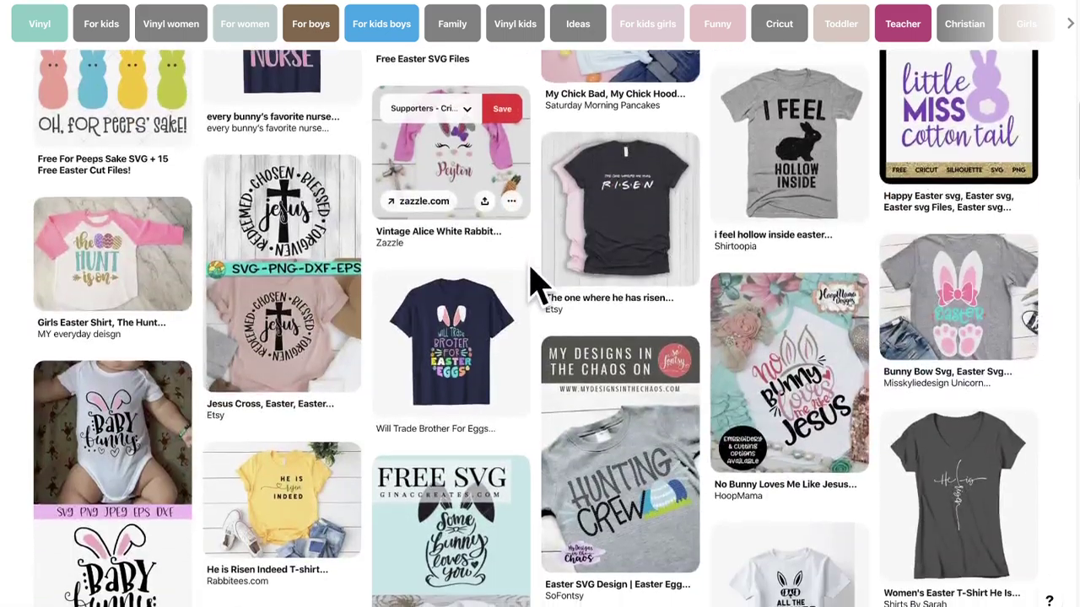
scroll(528, 267, down, 2)
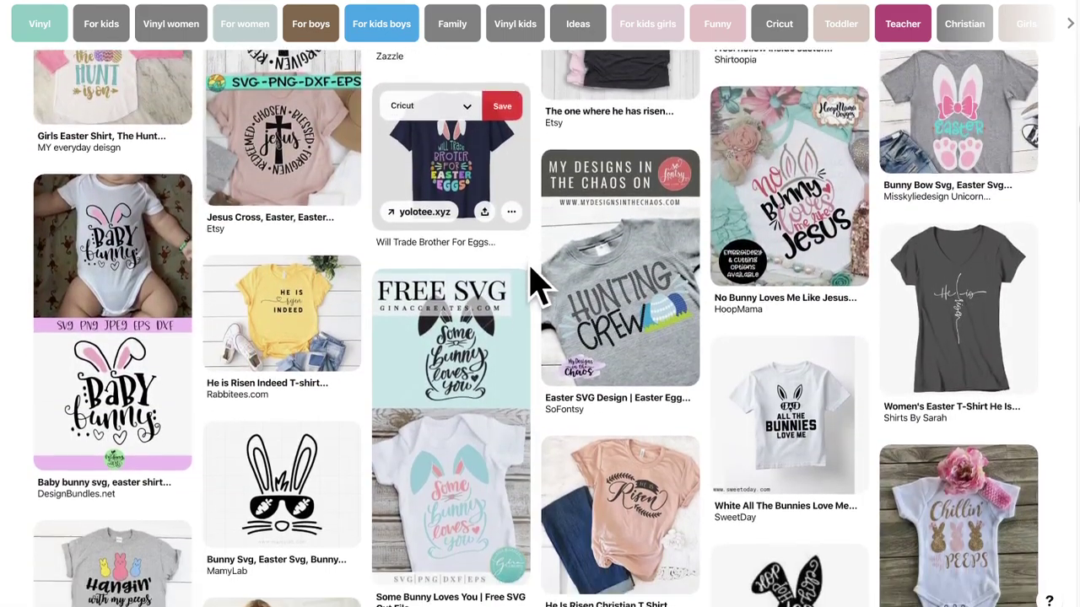
scroll(528, 266, down, 2)
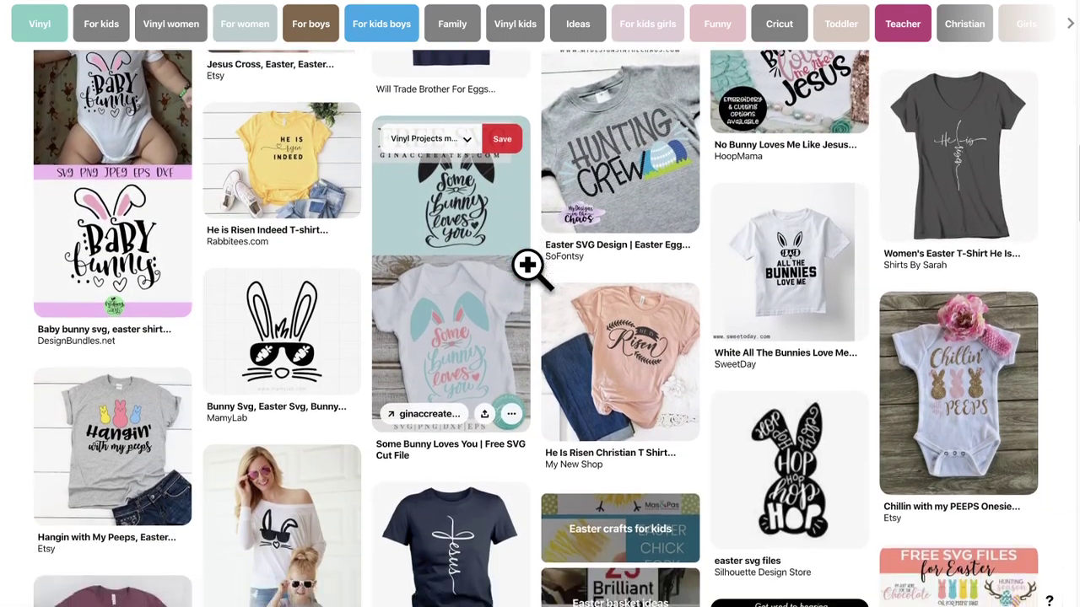
scroll(528, 267, down, 1)
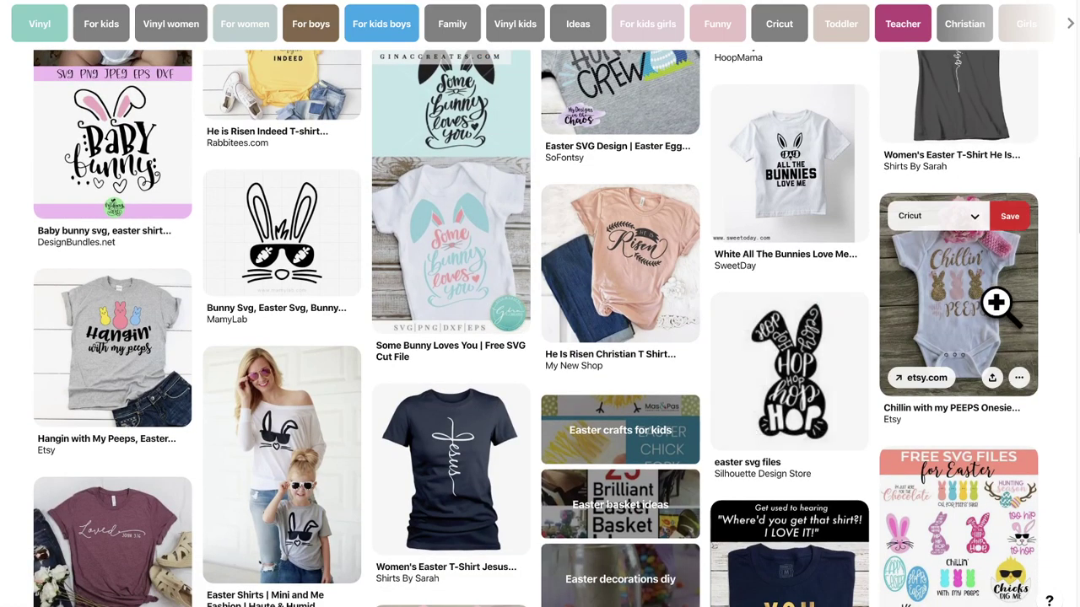
mouse_move(992, 305)
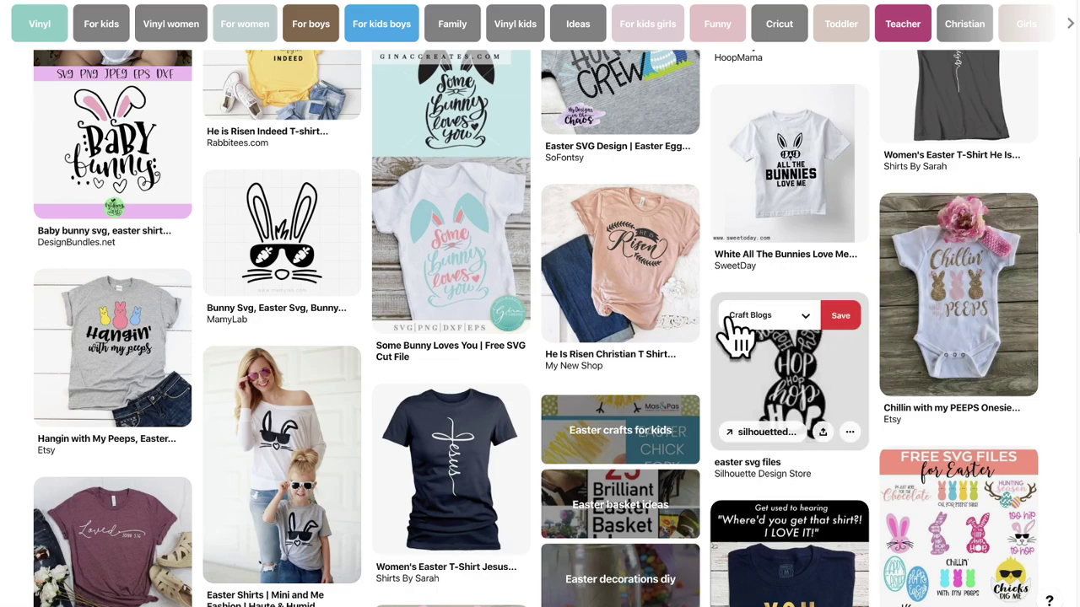
mouse_move(266, 381)
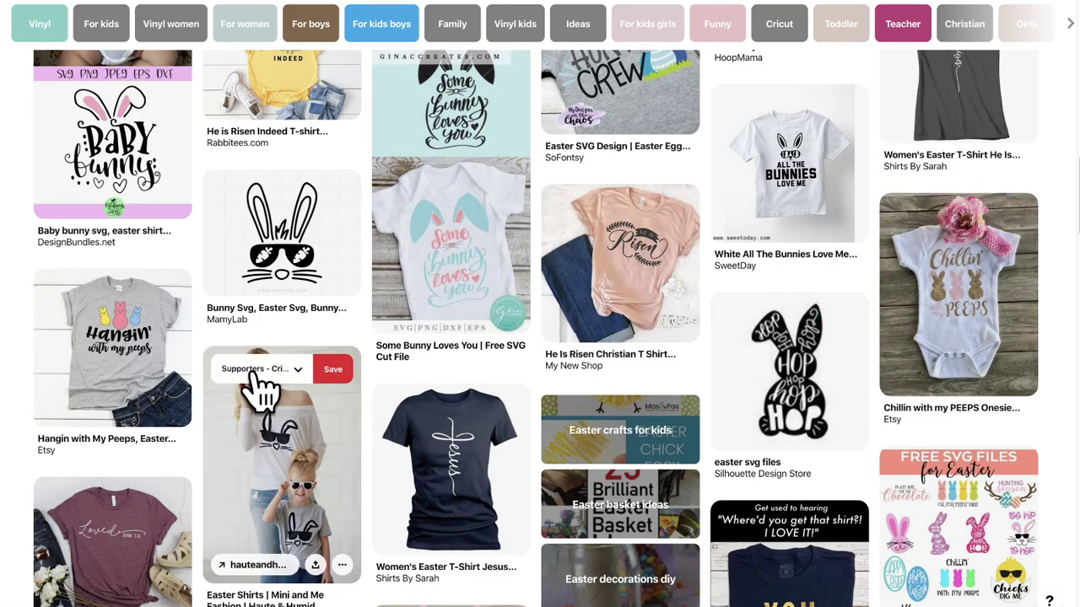
scroll(253, 376, down, 2)
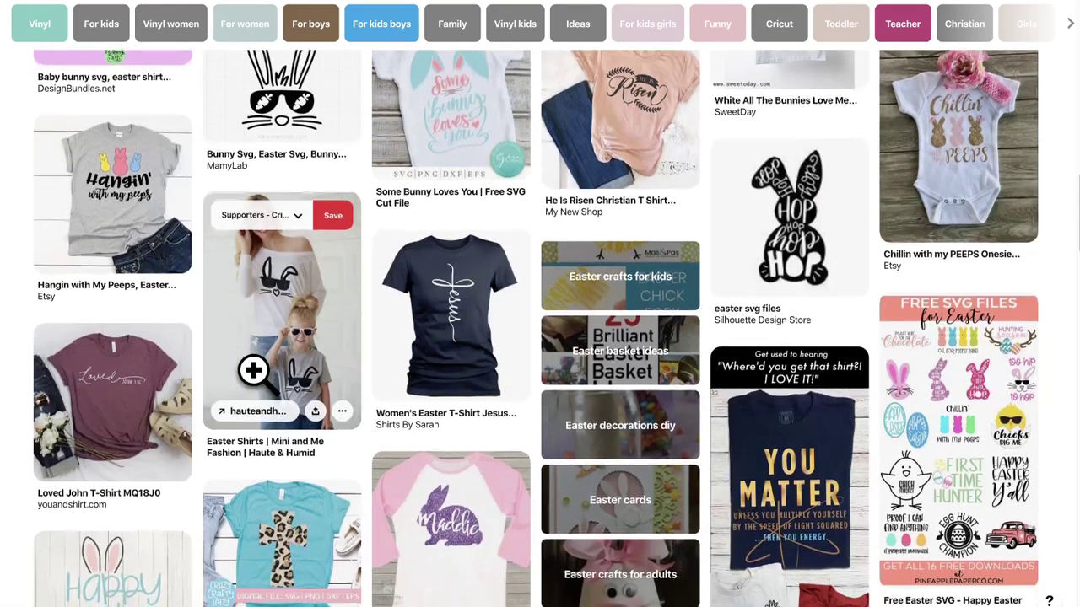
scroll(254, 372, down, 3)
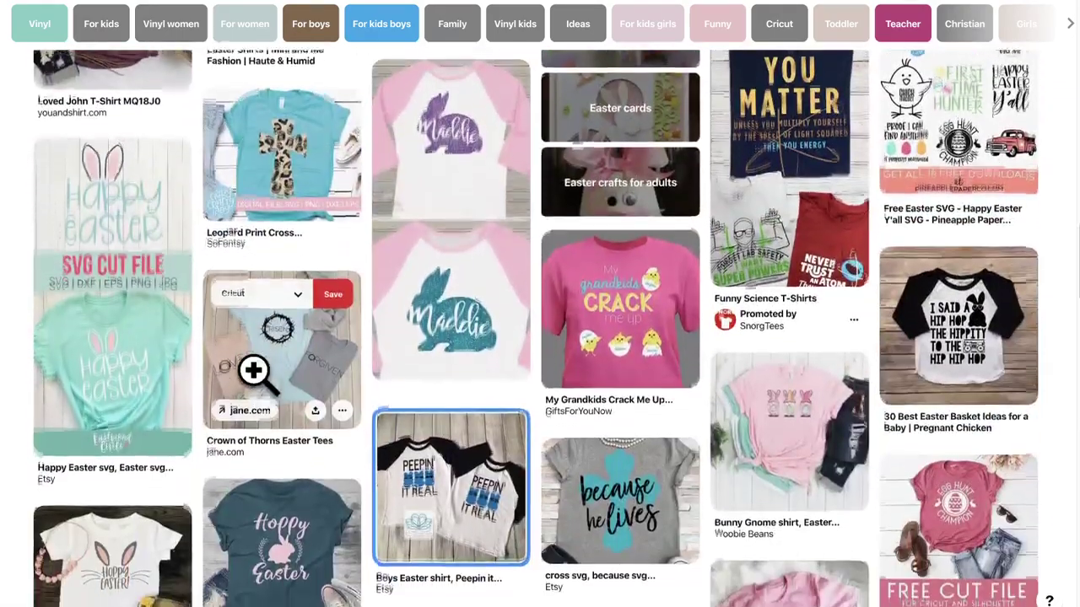
- Go back up through the Easter shirt pins and review the earlier bunny, Peeps and egg designs
scroll(254, 371, up, 9)
scroll(253, 370, up, 5)
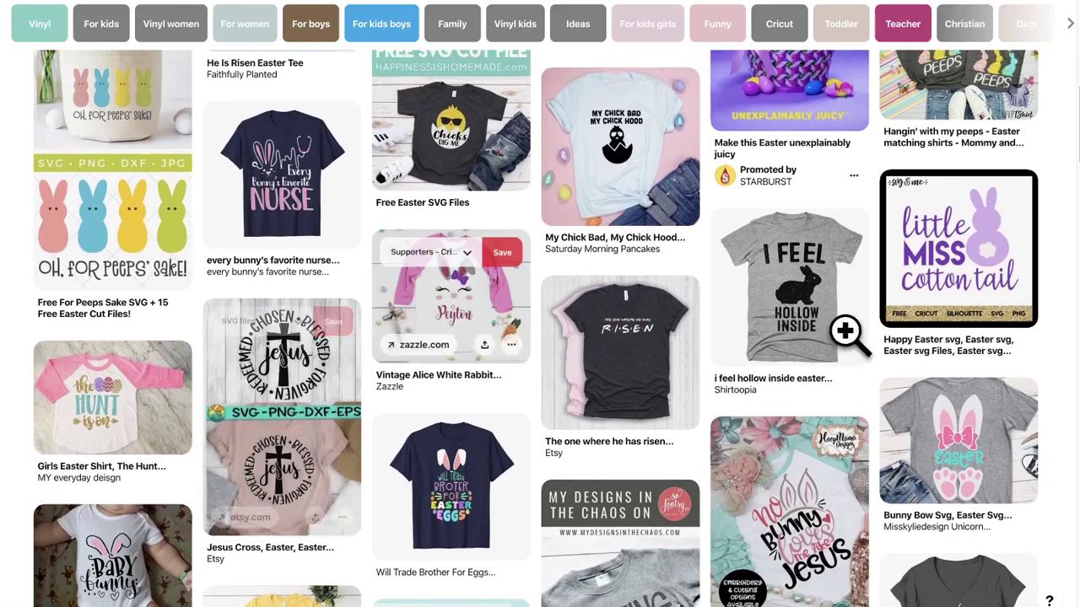
mouse_move(828, 318)
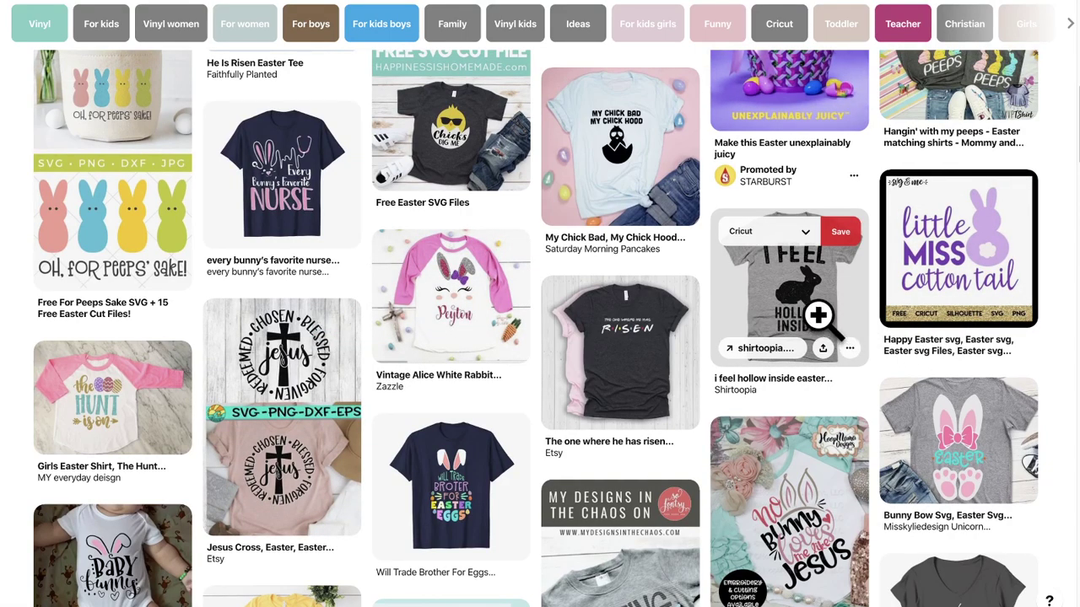
scroll(540, 346, up, 3)
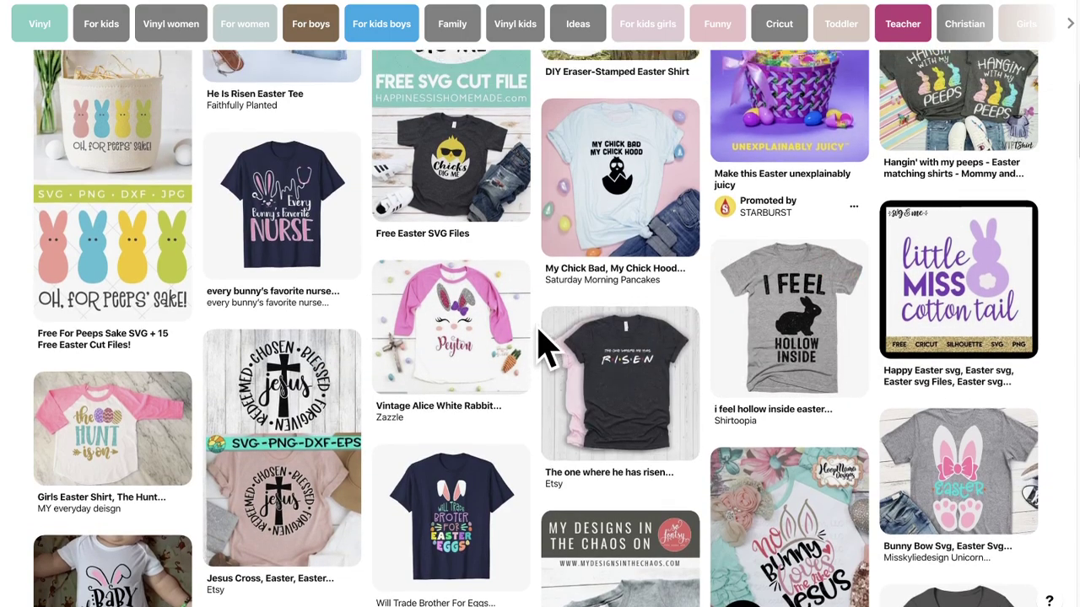
scroll(545, 346, up, 4)
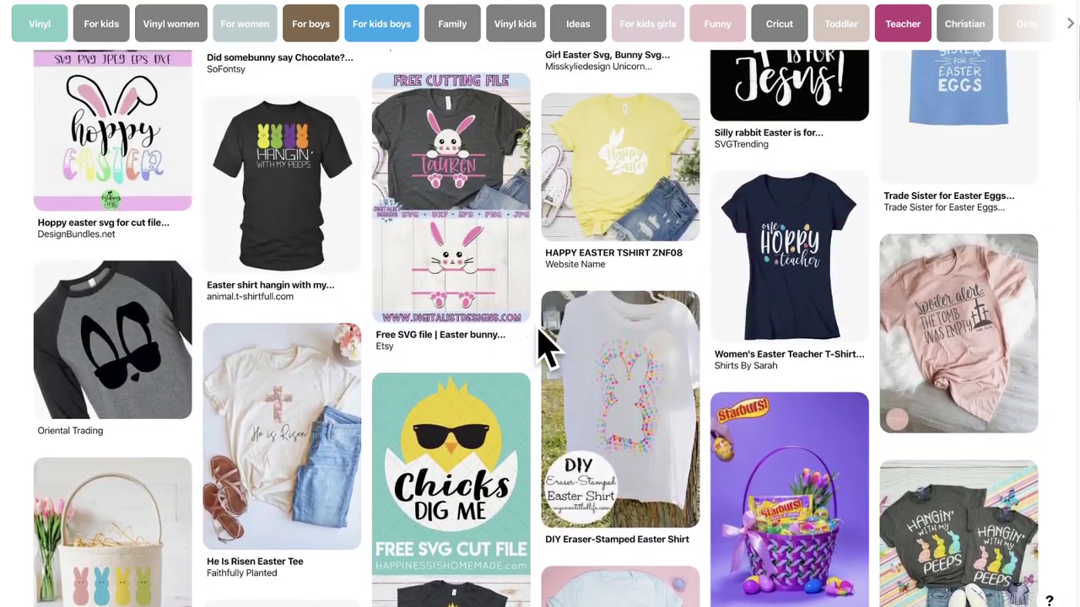
scroll(547, 346, down, 1)
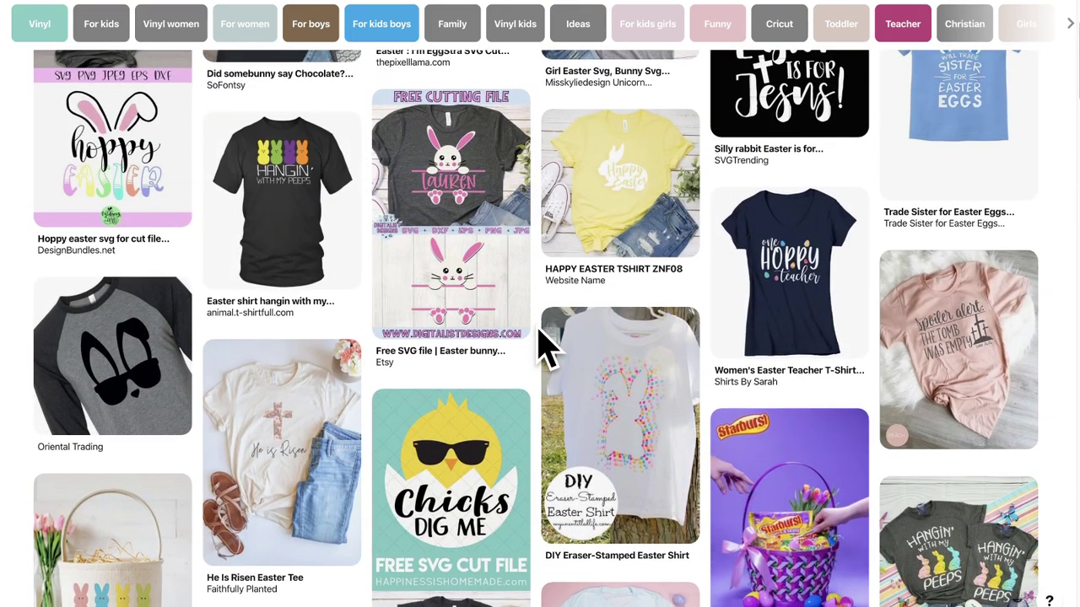
scroll(547, 346, up, 3)
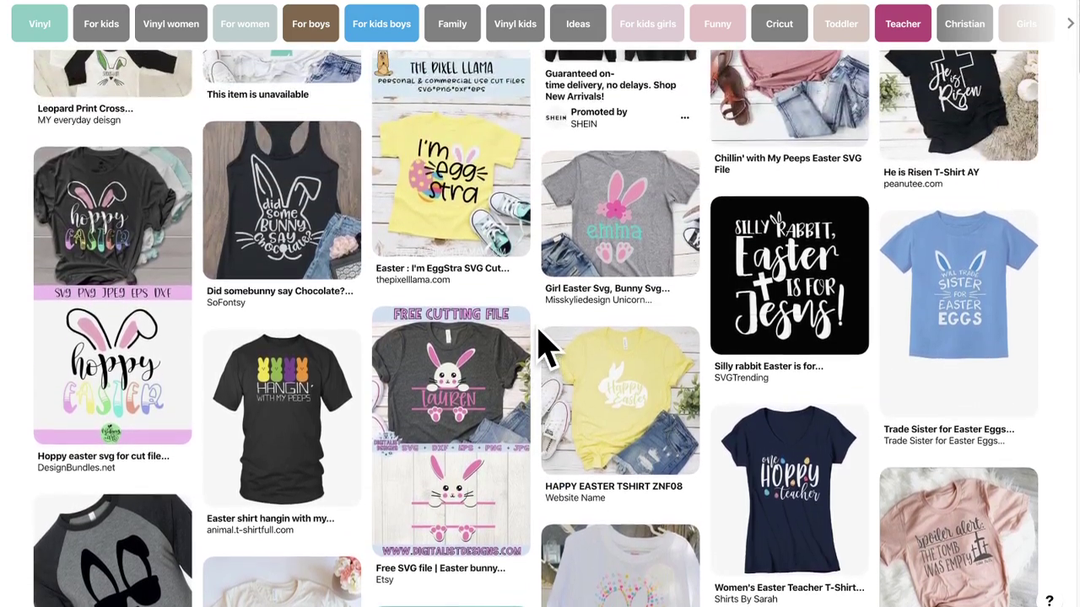
scroll(544, 346, up, 2)
mouse_move(595, 337)
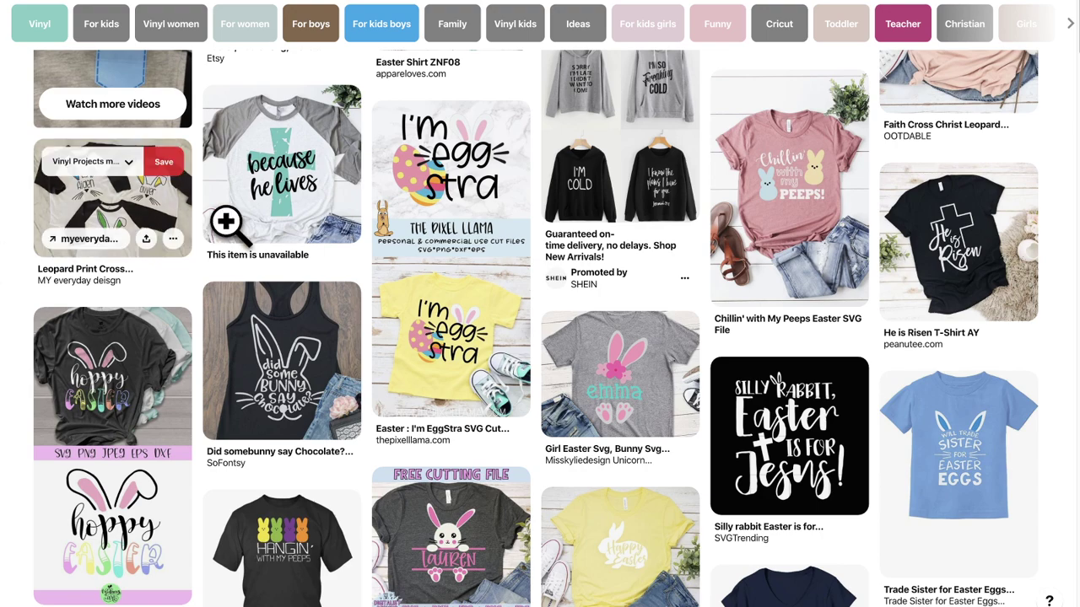
mouse_move(411, 150)
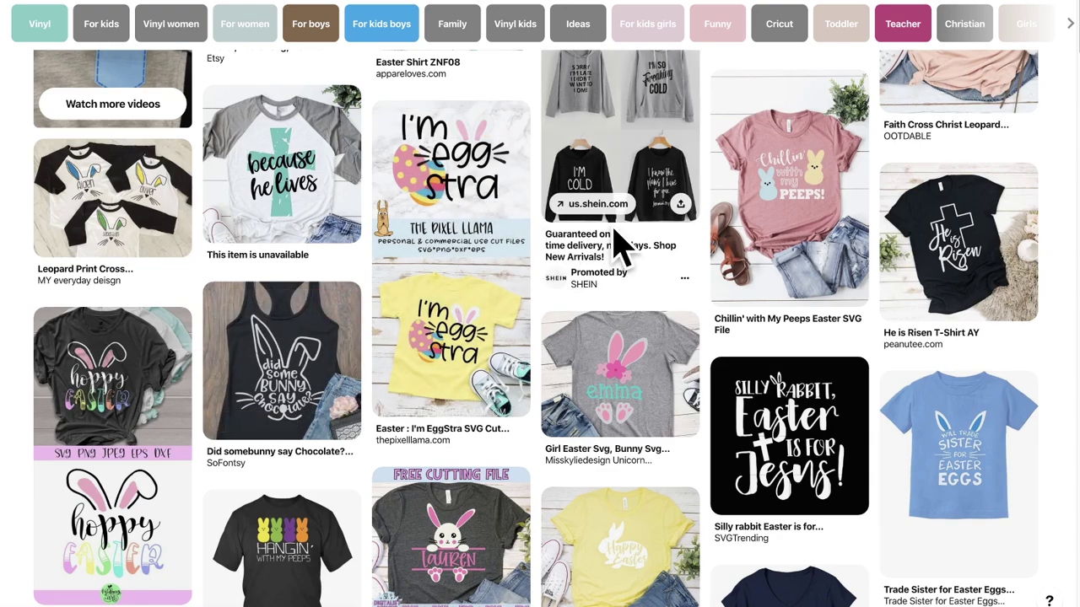
mouse_move(475, 180)
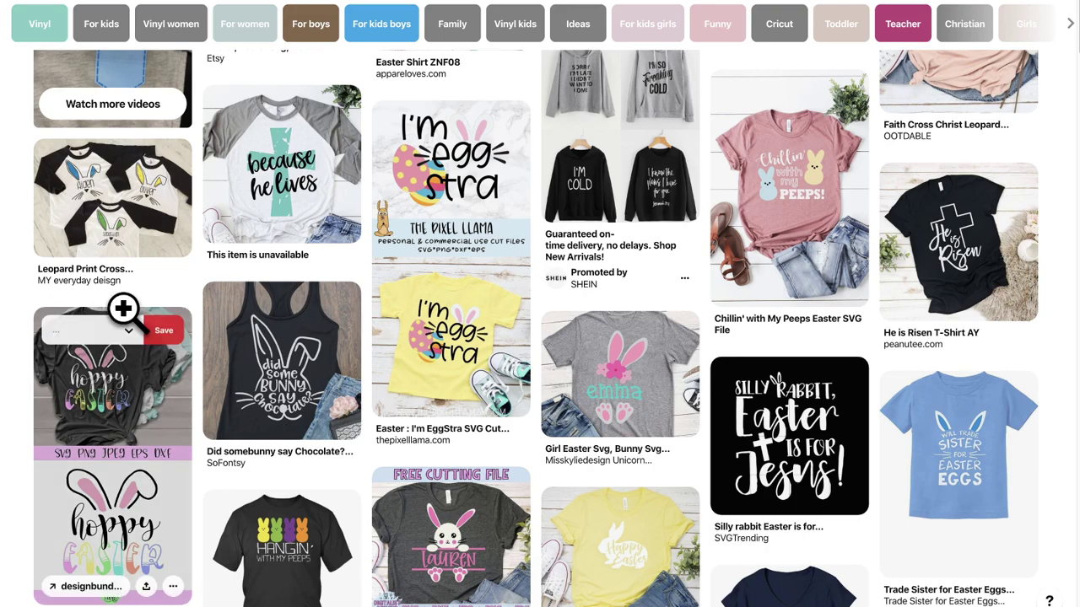
- Return to the start of the Easter shirt results and compare the "He Is Risen" and "because he lives" shirts with the designs below
scroll(372, 286, up, 2)
mouse_move(313, 212)
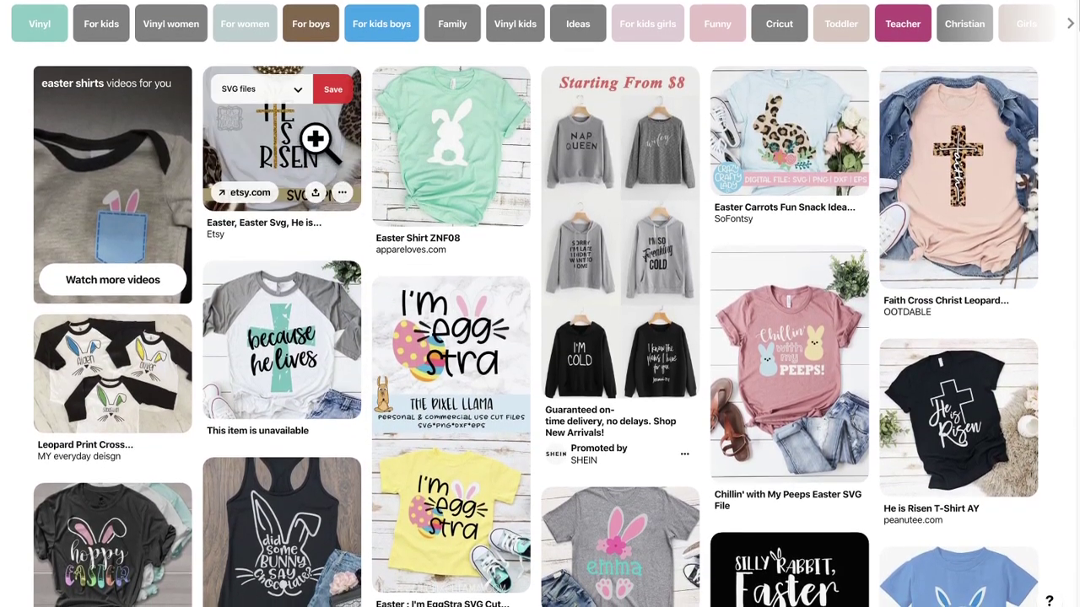
mouse_move(351, 366)
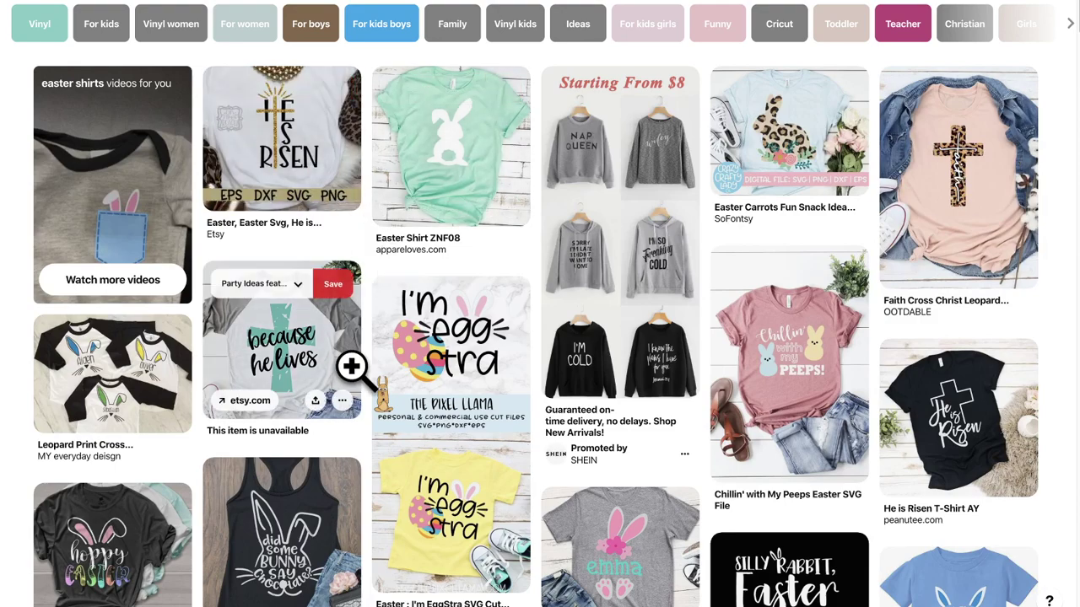
mouse_move(287, 172)
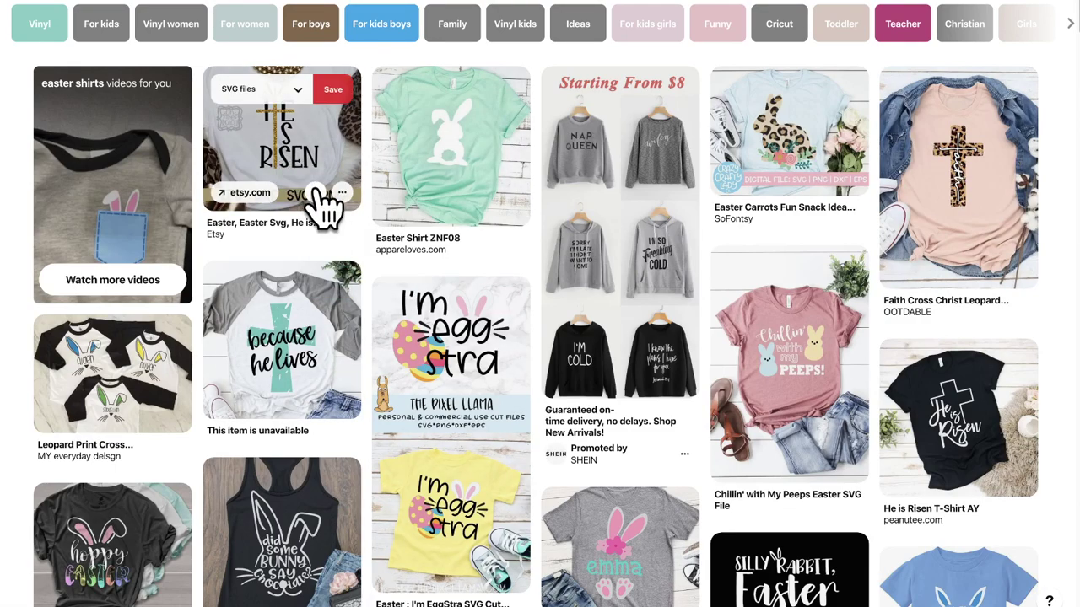
mouse_move(354, 334)
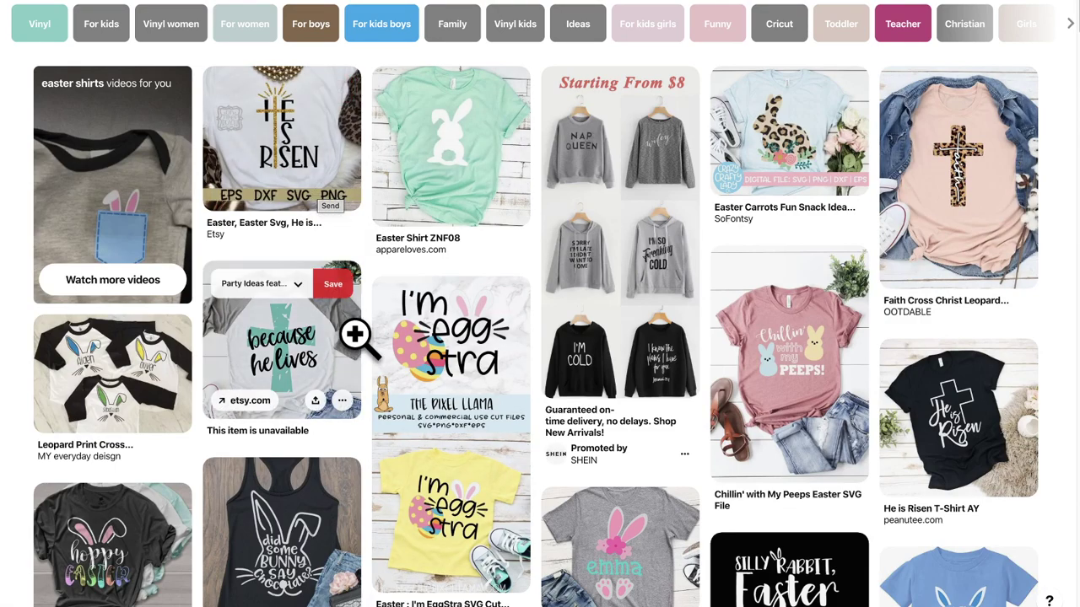
scroll(354, 334, down, 2)
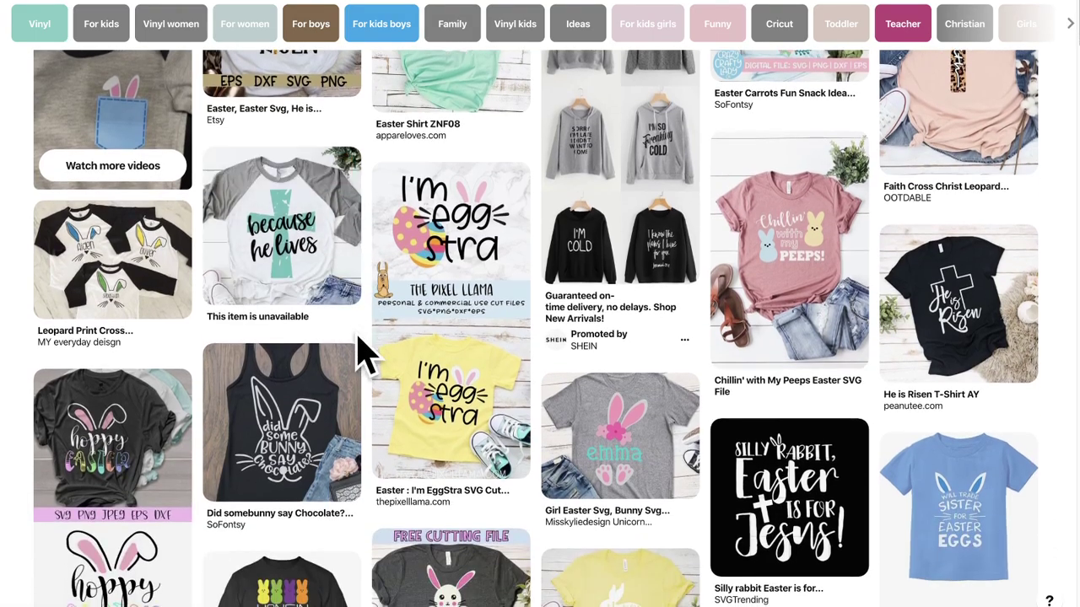
scroll(354, 334, down, 2)
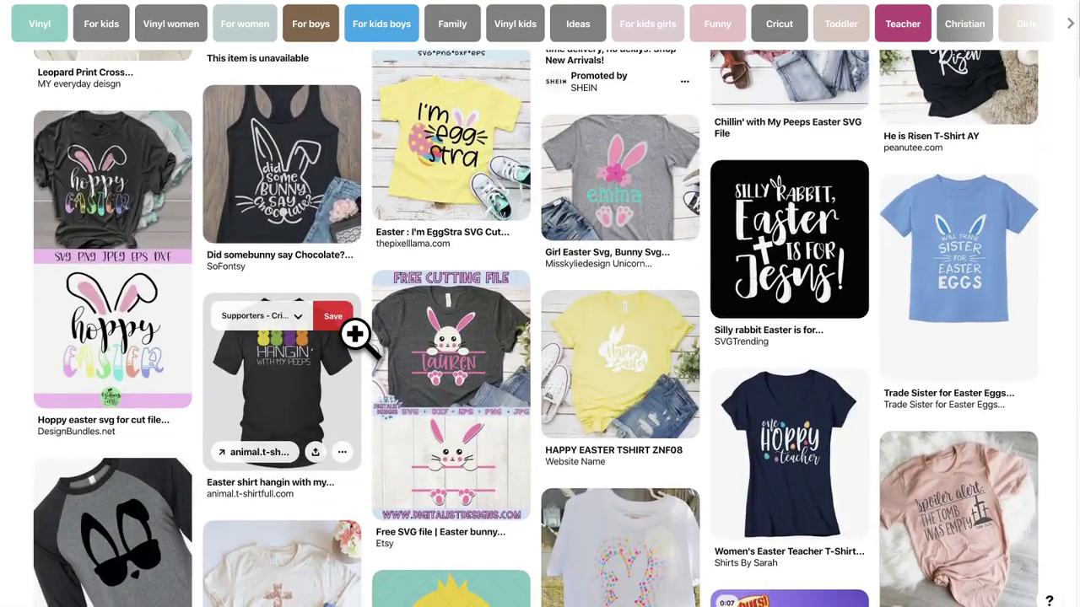
- Look further down the Easter shirt pins at the Peeps, personalized bunny and "Happy Easter" designs
scroll(354, 334, down, 1)
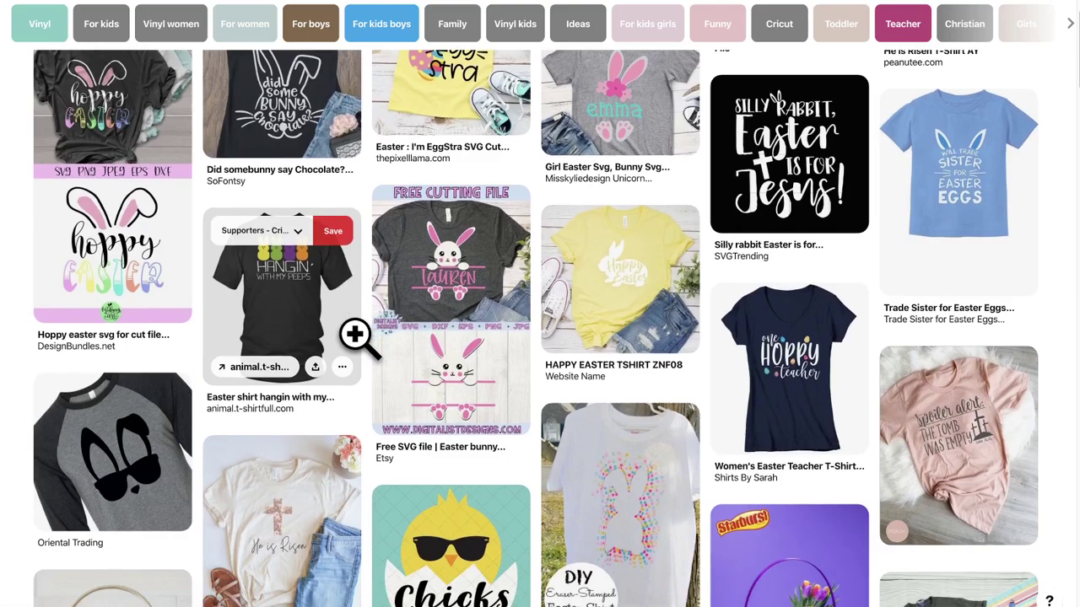
scroll(355, 334, down, 1)
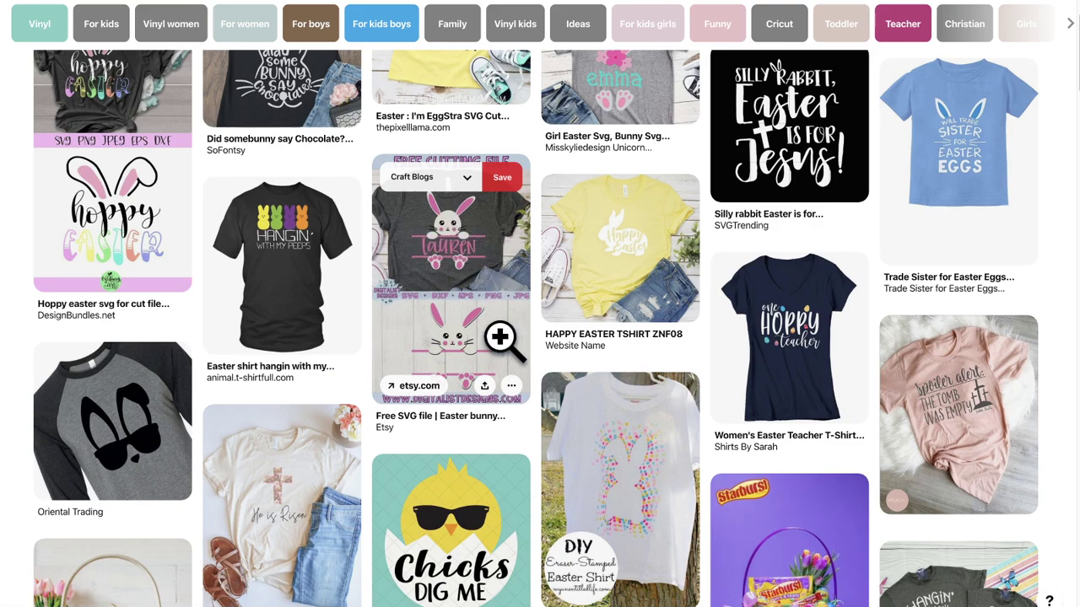
- Switch to Cricut Design Space and start a new blank project from the home page
scroll(475, 291, up, 1)
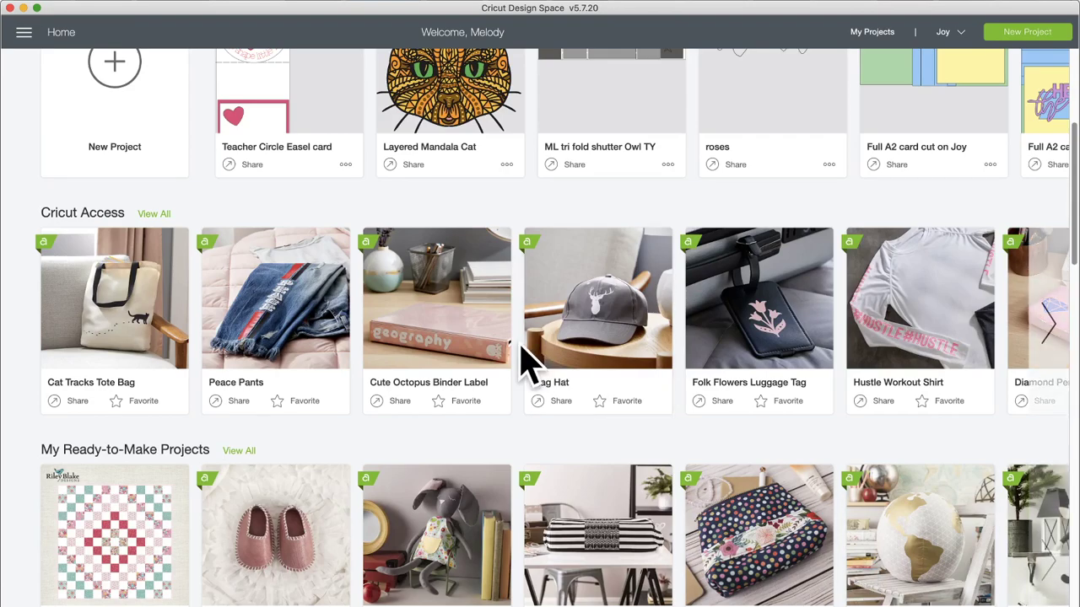
scroll(458, 338, up, 5)
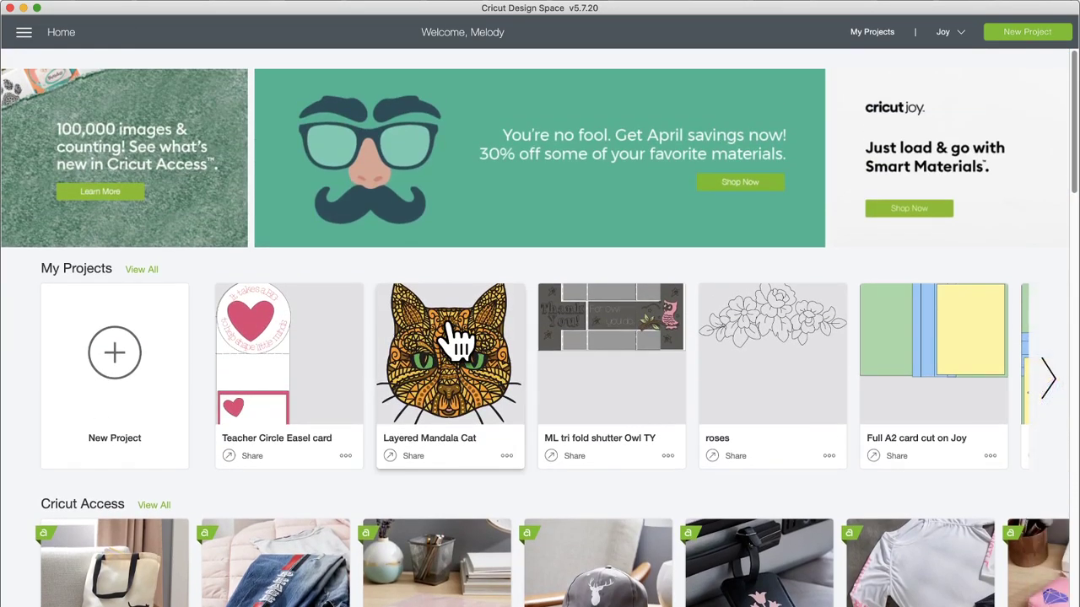
click(109, 354)
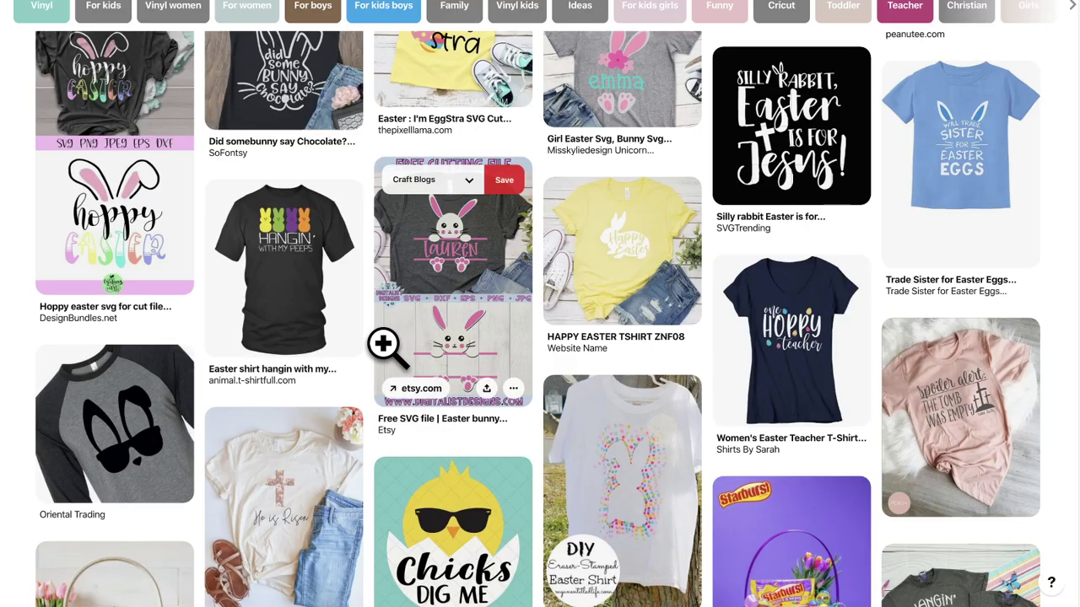
- Find the "He Is Risen" shirt among the Pinterest results as a reference, and begin a text object on the canvas with the letter I
scroll(382, 343, up, 2)
scroll(382, 344, up, 4)
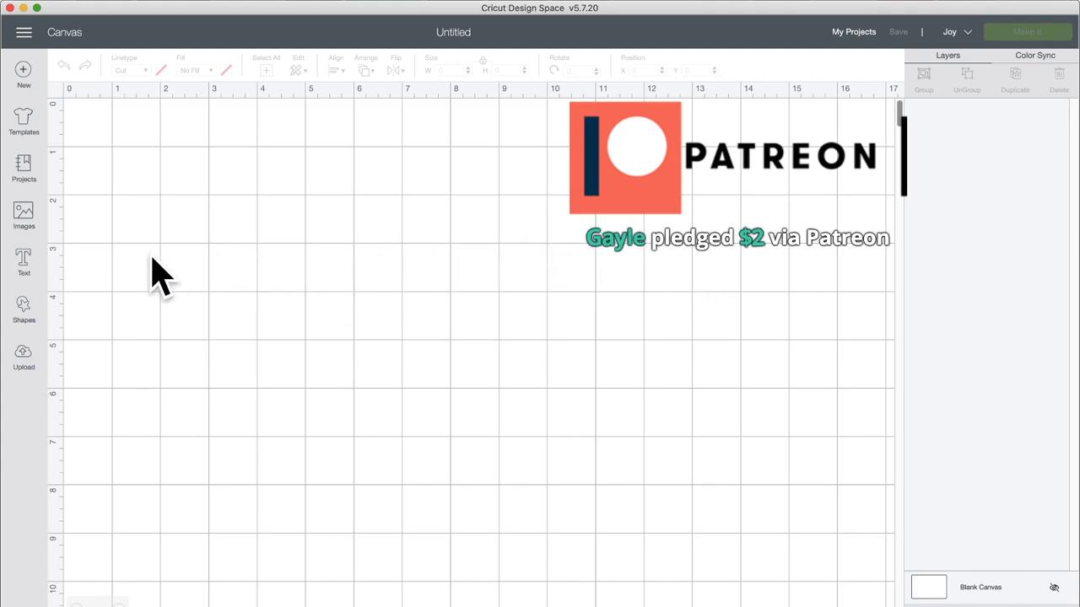
click(27, 265)
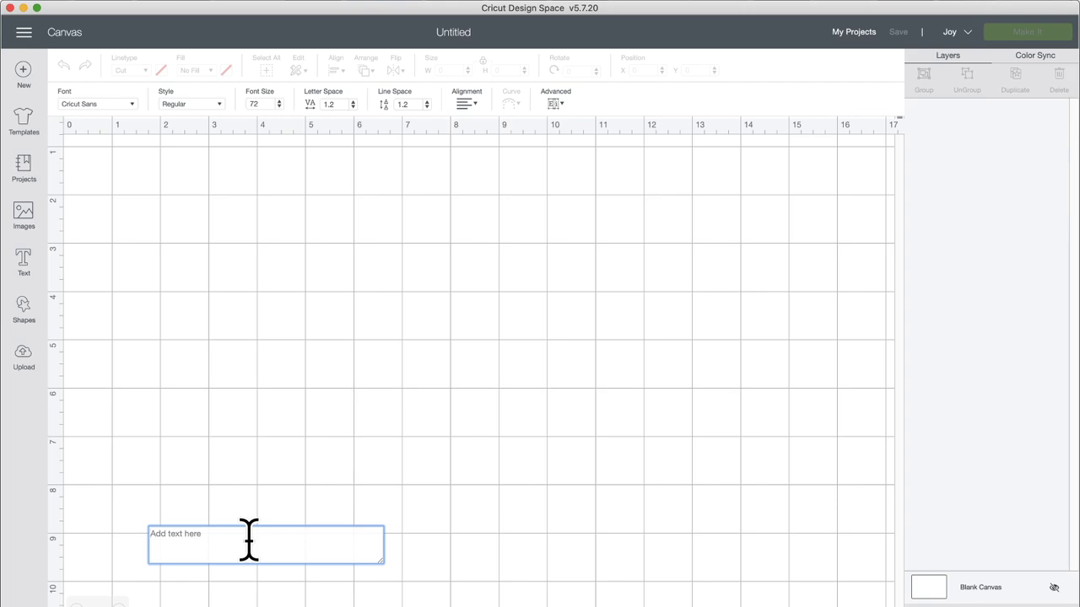
text(I)
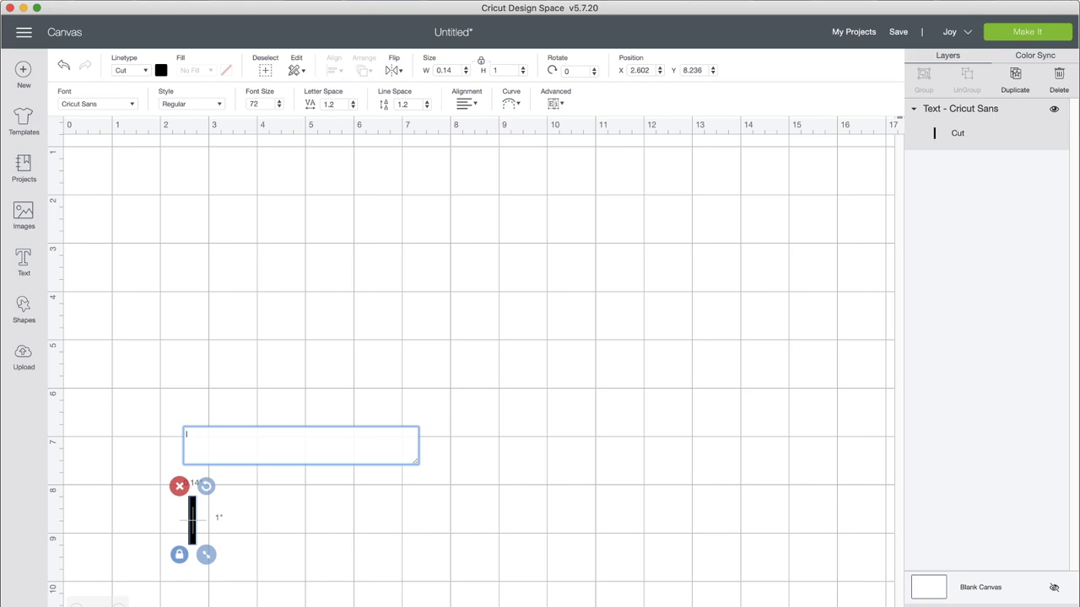
scroll(472, 354, right, 1)
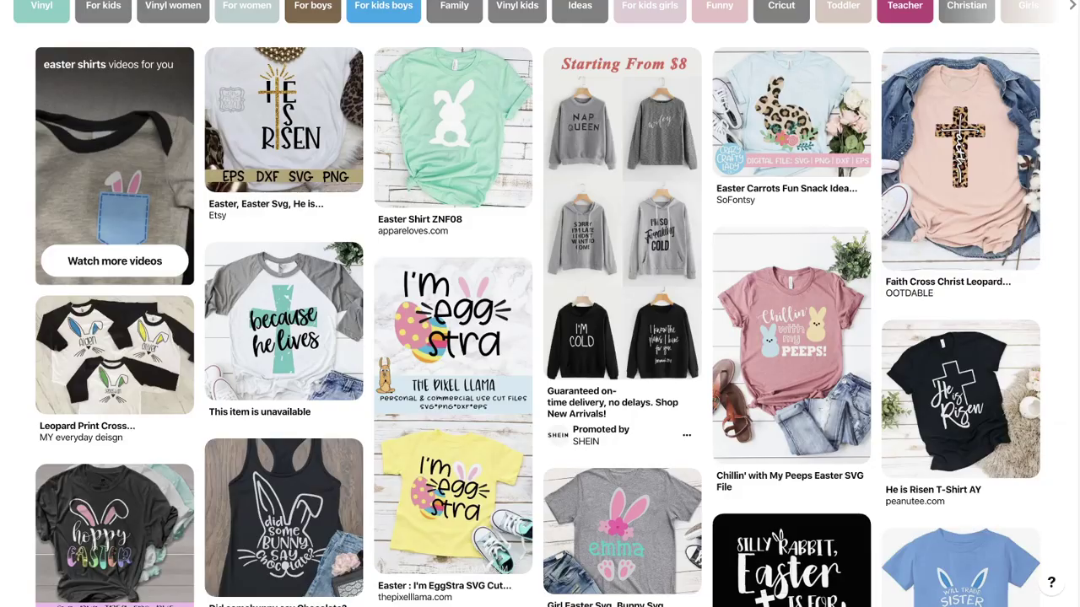
- Place the Pinterest window beside the Design Space canvas with the "He Is Risen" shirt in view for comparison
mouse_move(272, 84)
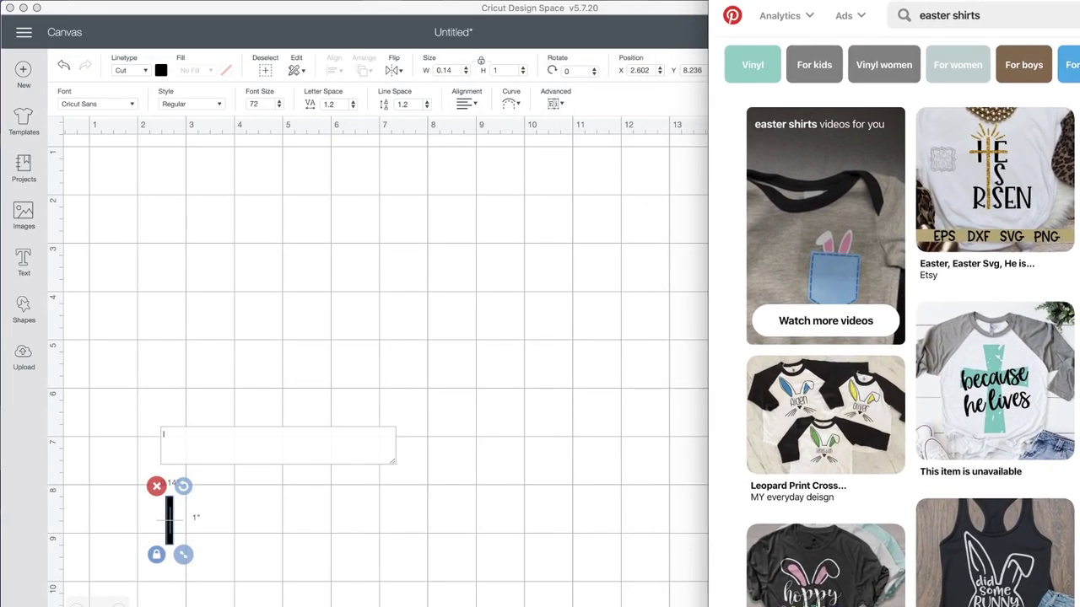
mouse_move(1044, 152)
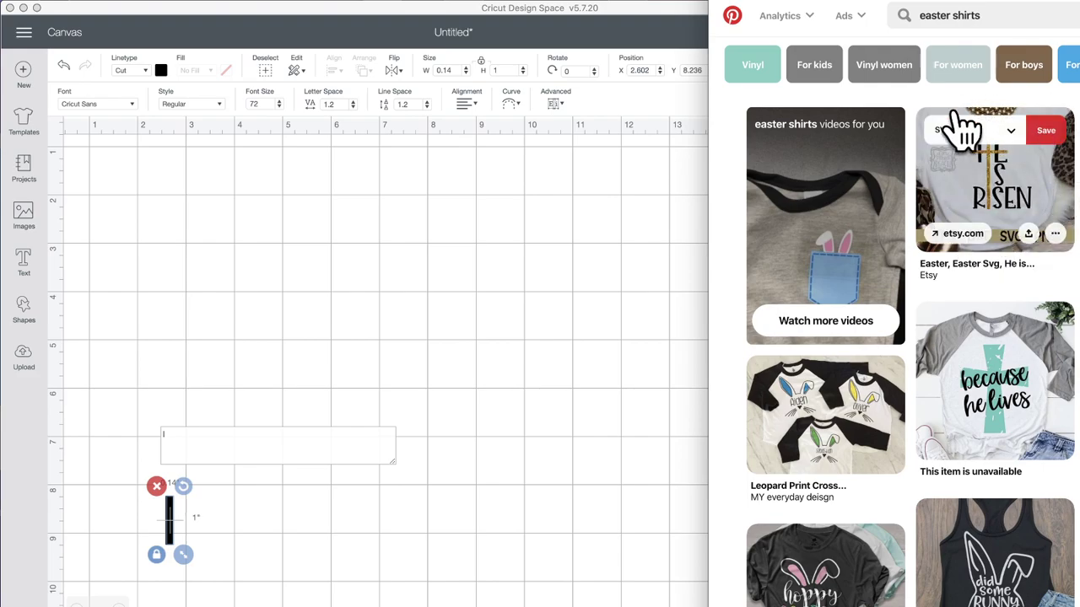
click(226, 457)
key(Return)
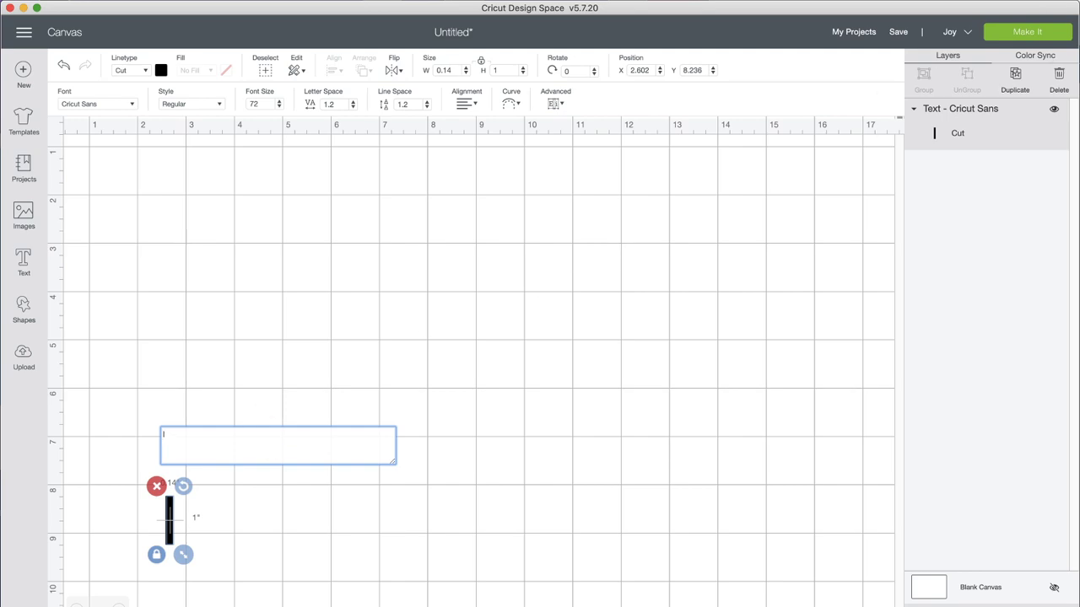
key(super+Tab)
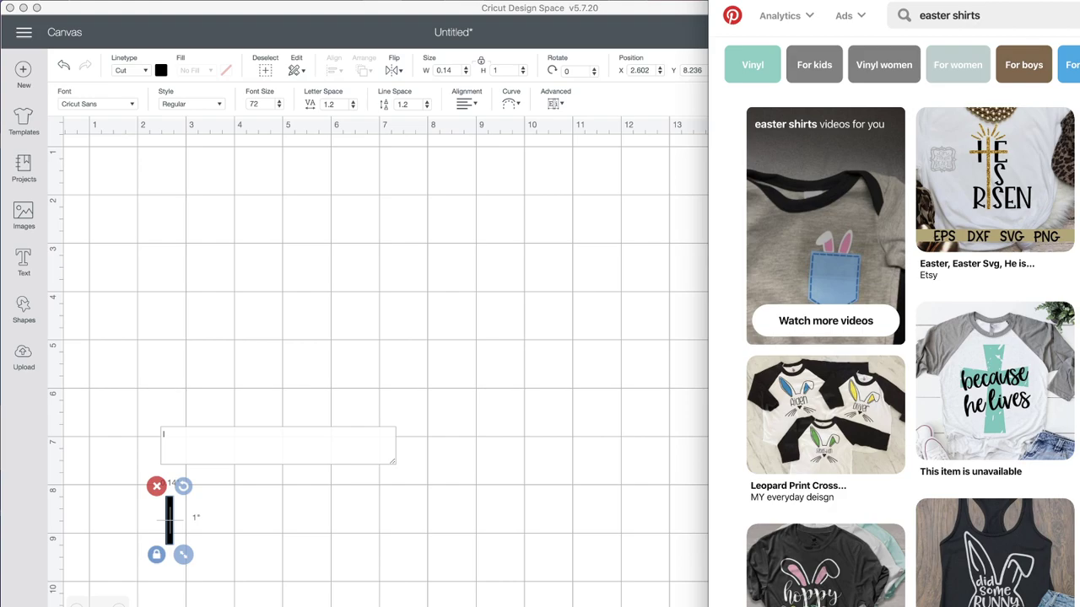
mouse_move(894, 1)
mouse_down()
mouse_move(1046, 3)
mouse_move(901, 5)
mouse_up()
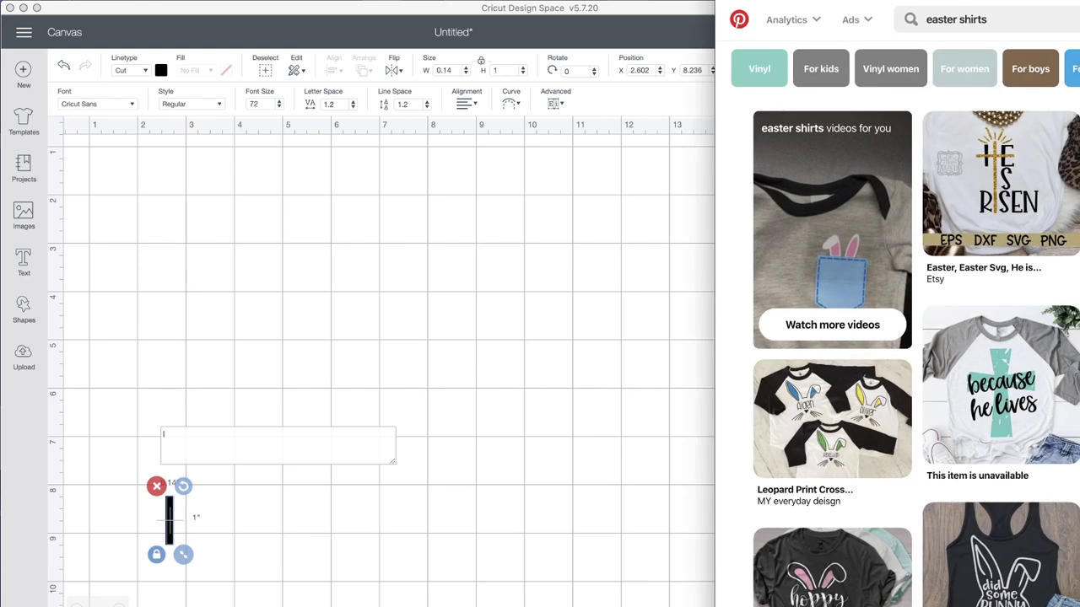
- Extend the text to three lines reading "I E", "S" and "R SEN", leaving gaps for the cross as in the reference shirt
click(198, 458)
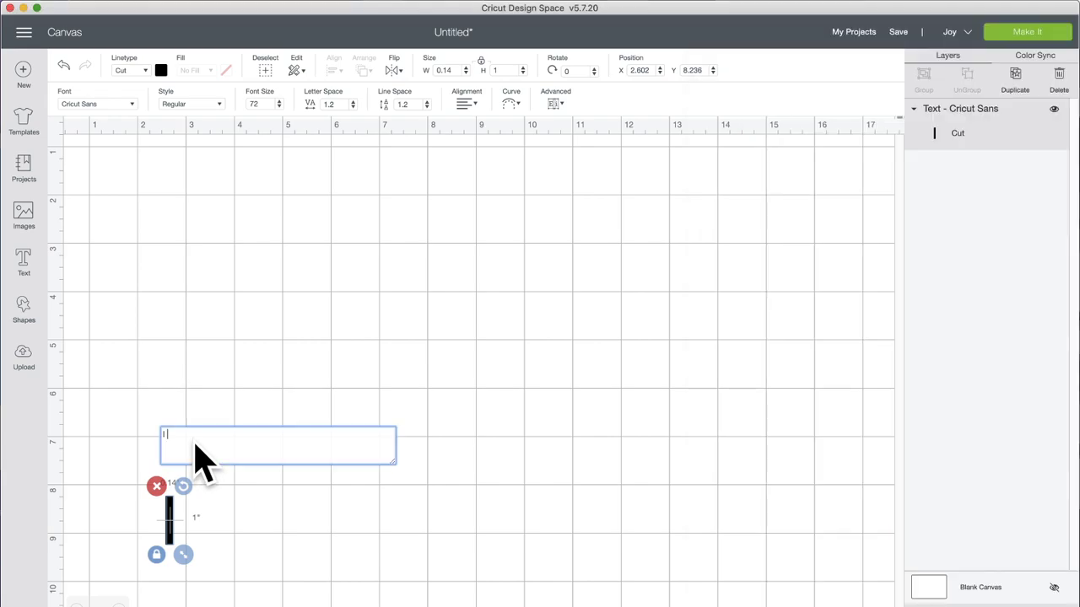
text(I E)
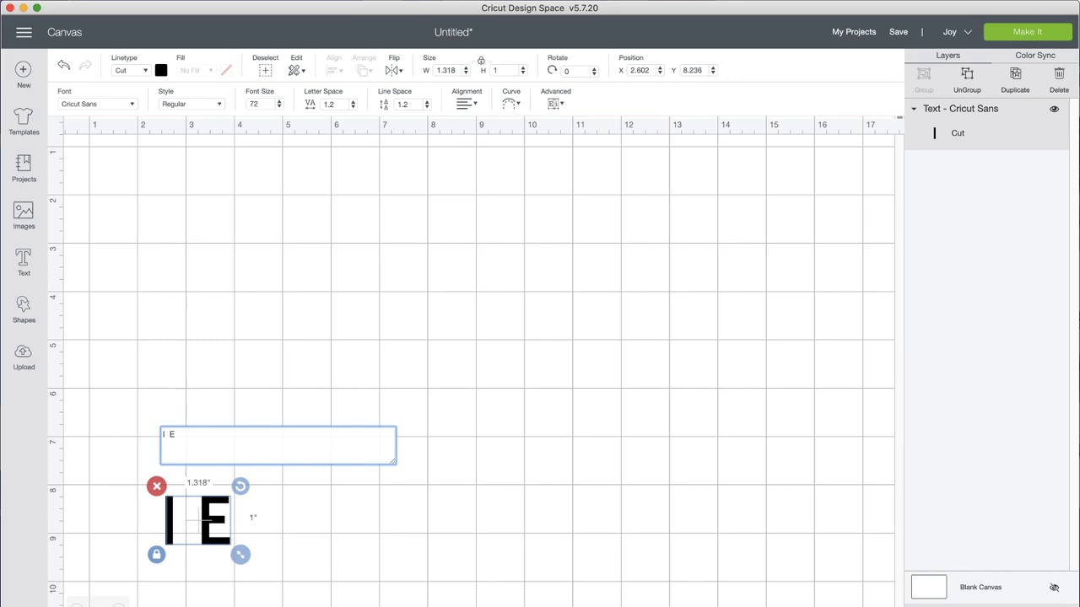
key(Return)
text(S )
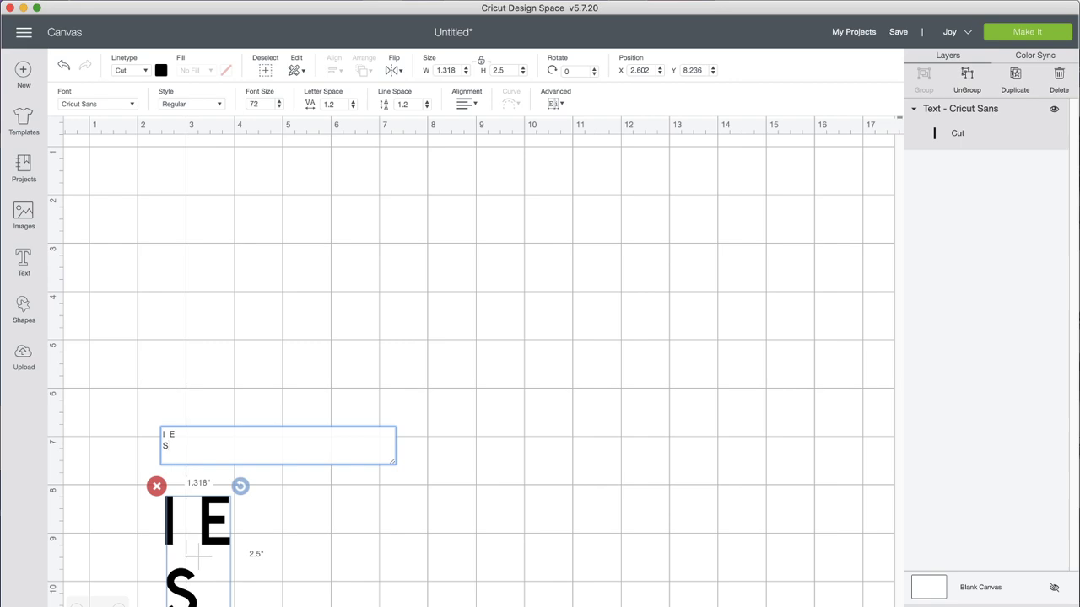
text(R SEN)
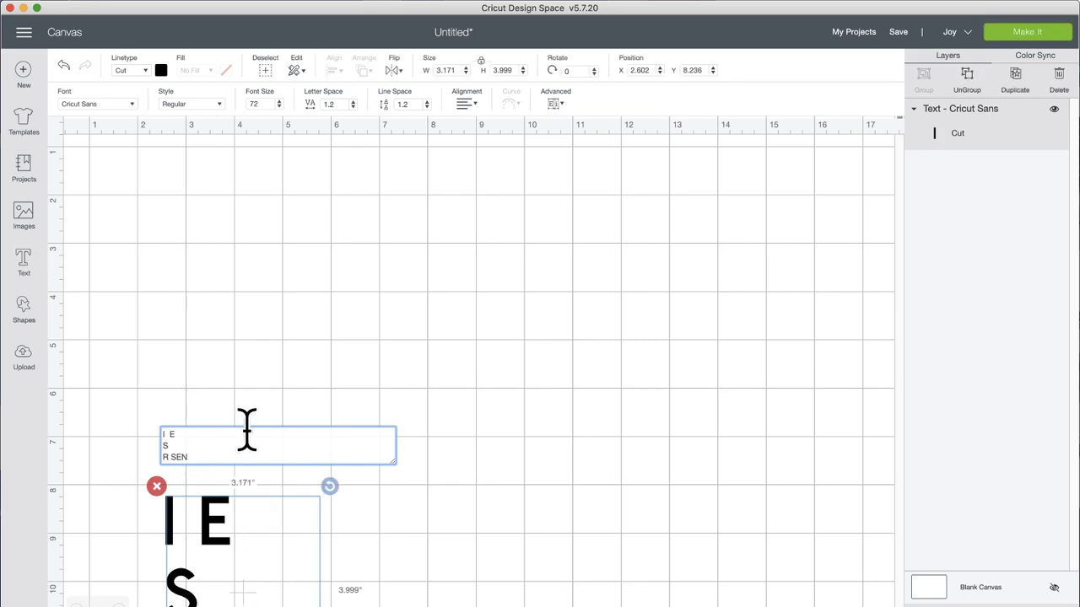
scroll(402, 427, down, 5)
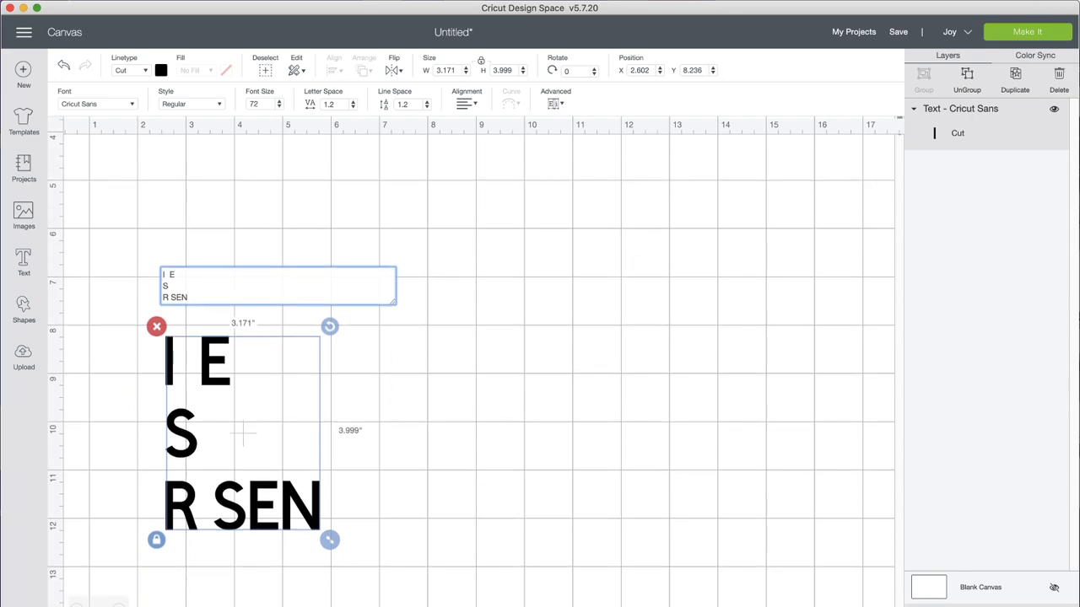
- Check the lettering on the reference shirt, filter the fonts to Cricut fonts and apply A Child's Year to the text
key(super+Tab)
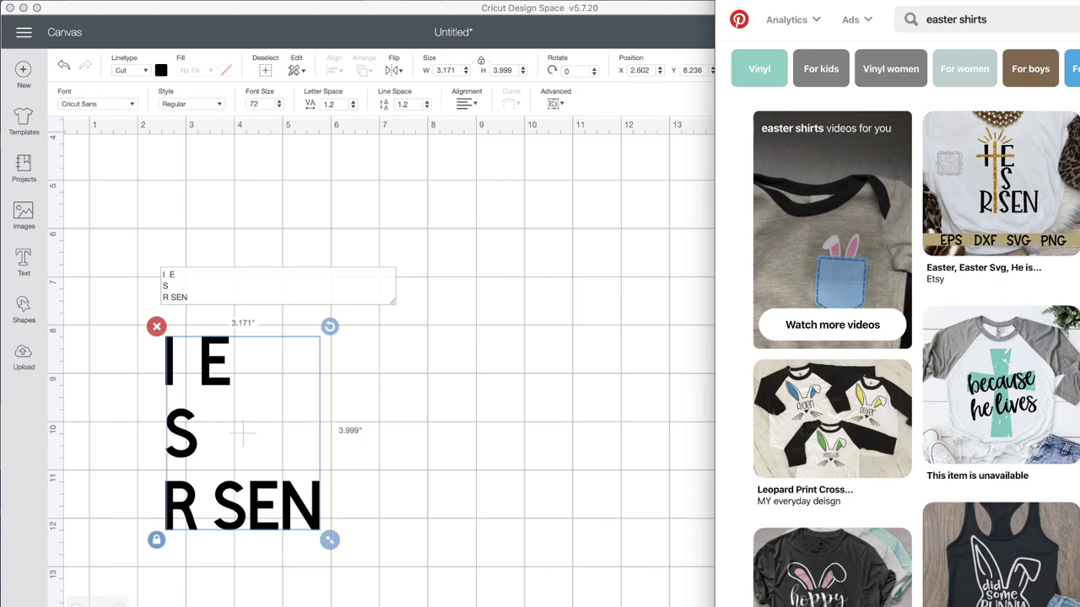
click(243, 501)
click(114, 103)
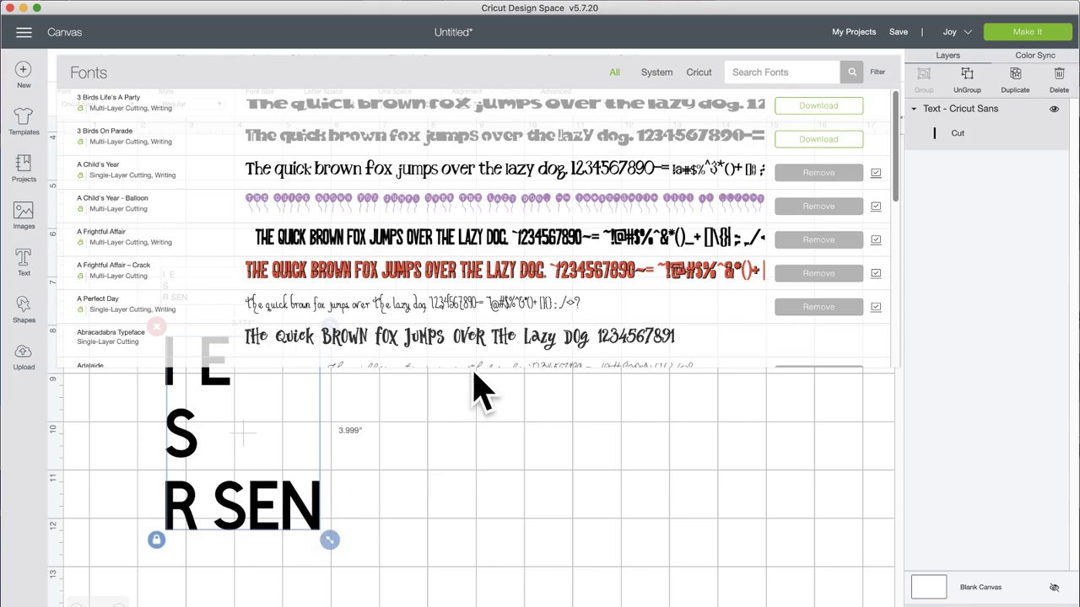
click(699, 76)
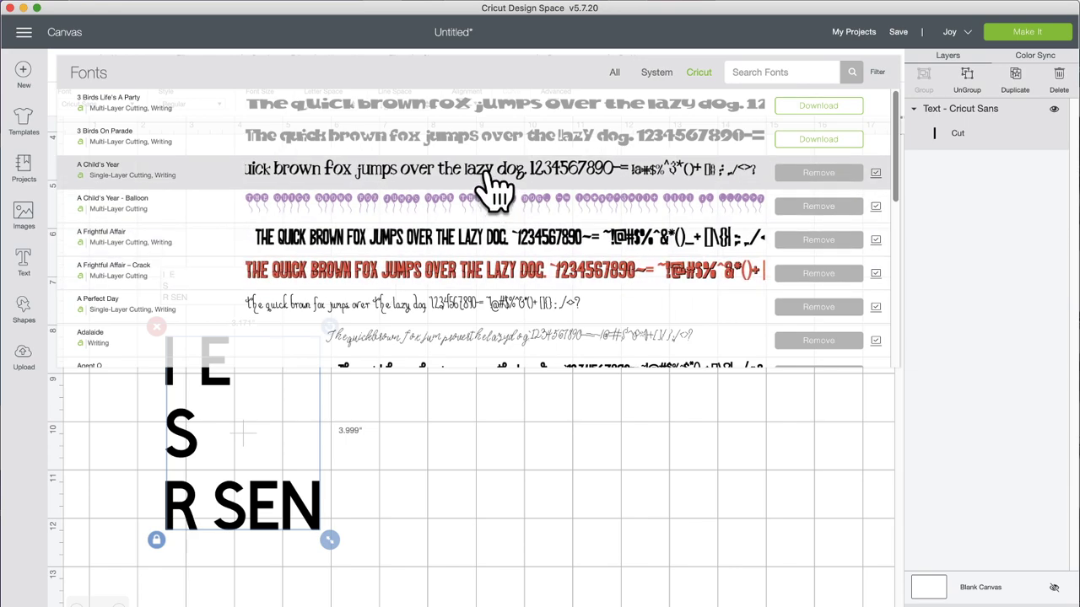
click(489, 173)
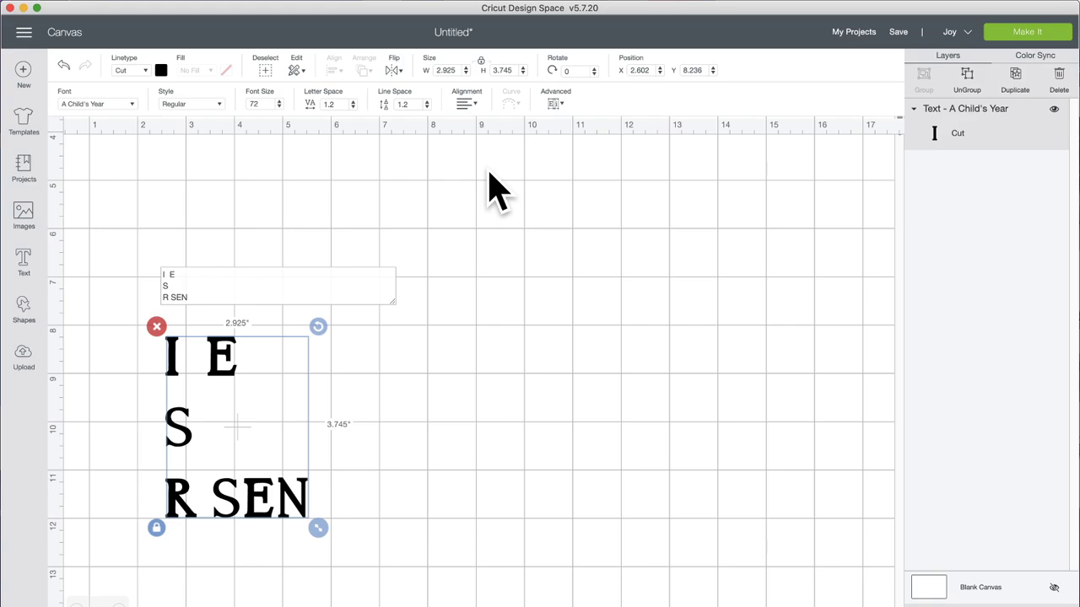
- Browse the Cricut fonts for lettering like the reference shirt and change the text's font to Avenida Com
click(108, 104)
scroll(432, 280, down, 10)
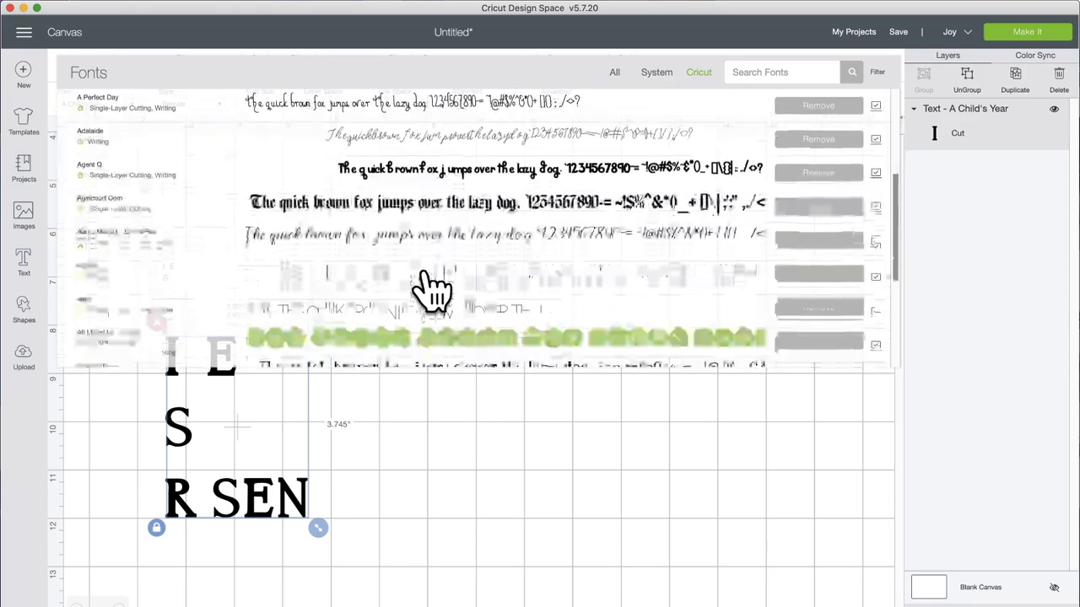
scroll(432, 286, down, 10)
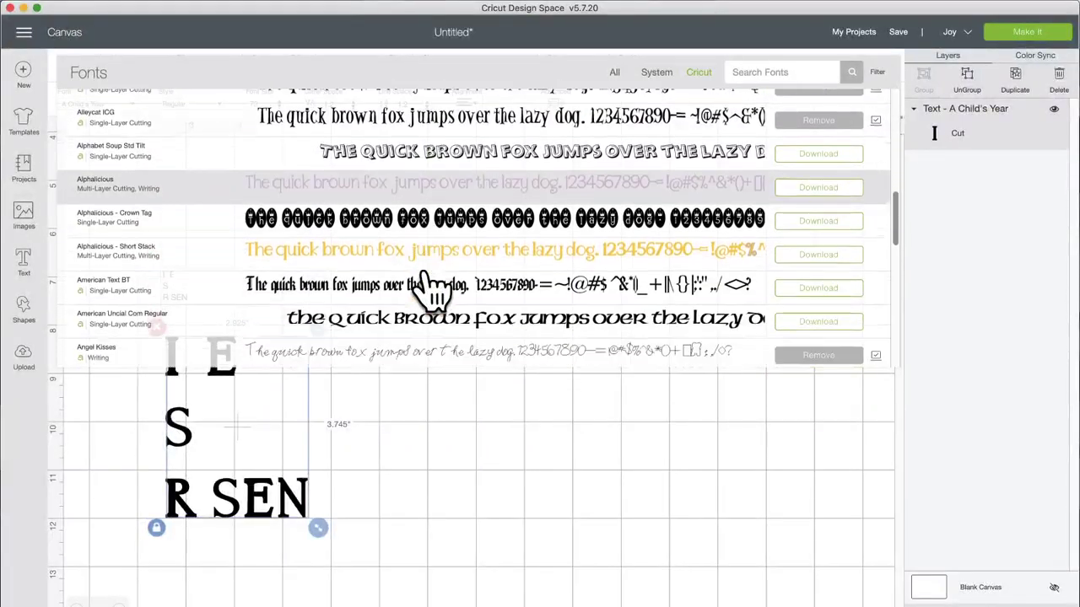
scroll(432, 287, down, 5)
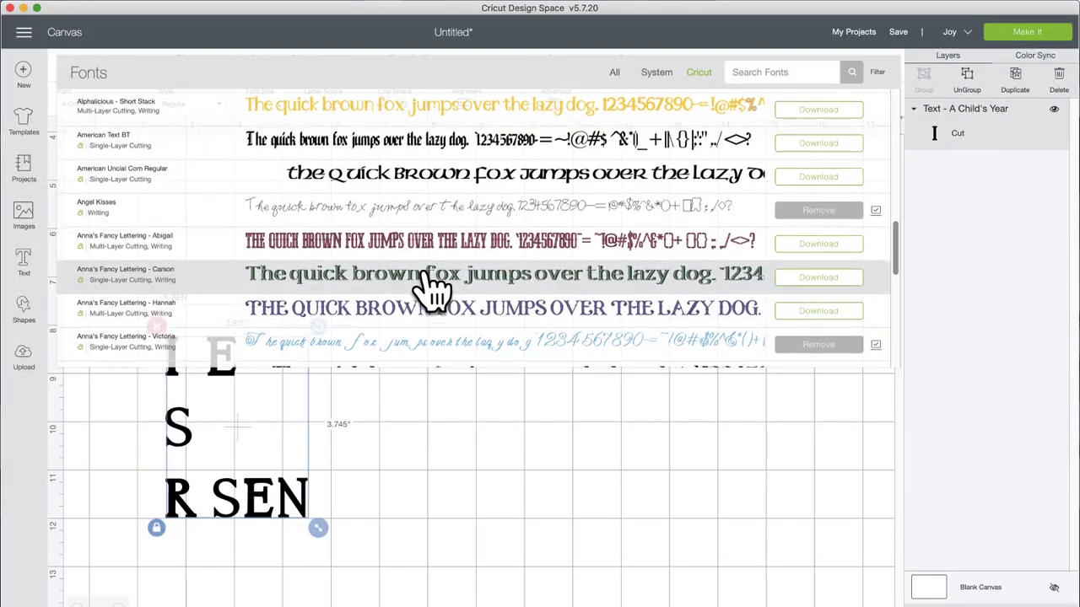
scroll(432, 287, down, 5)
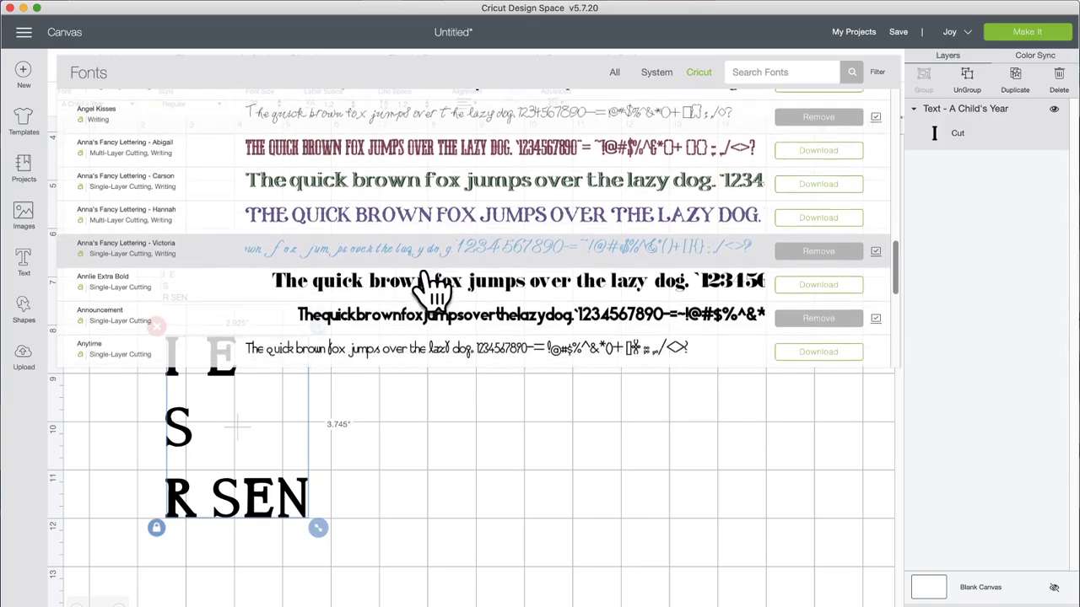
scroll(432, 287, up, 5)
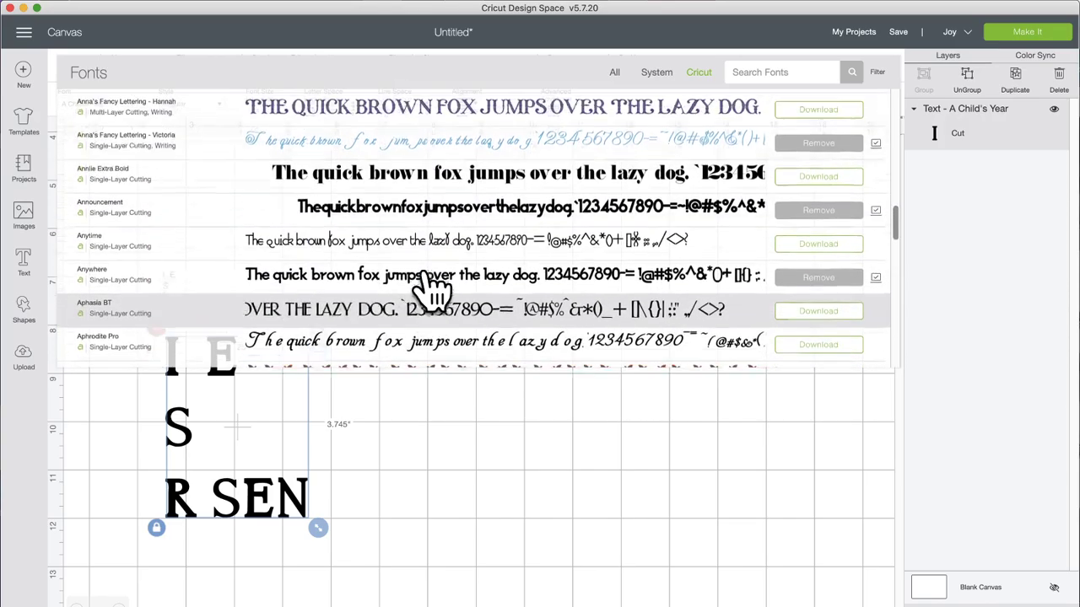
scroll(432, 287, up, 2)
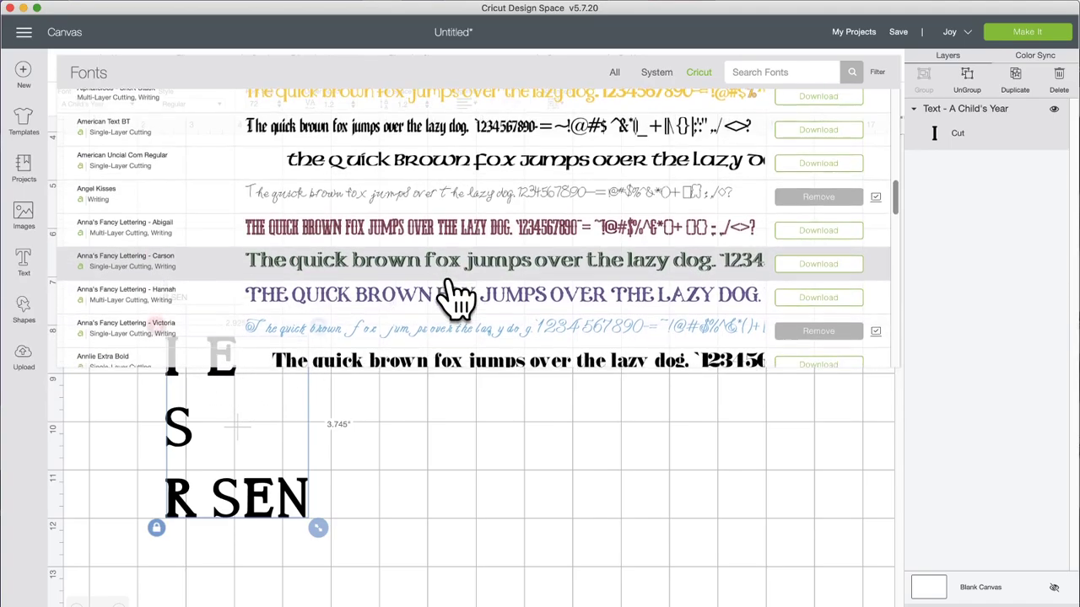
scroll(449, 289, down, 6)
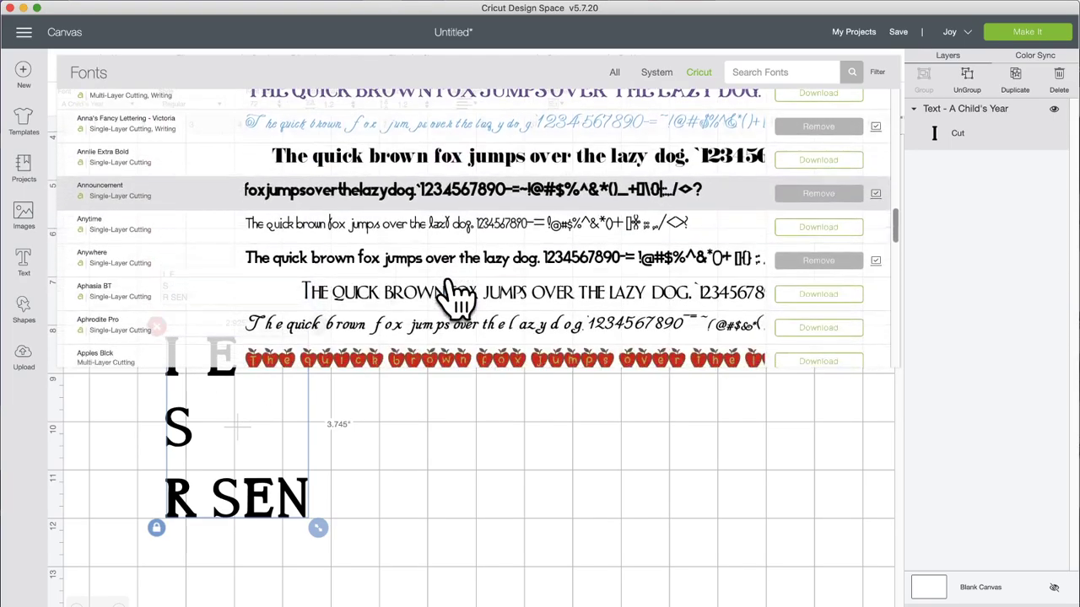
scroll(456, 295, down, 6)
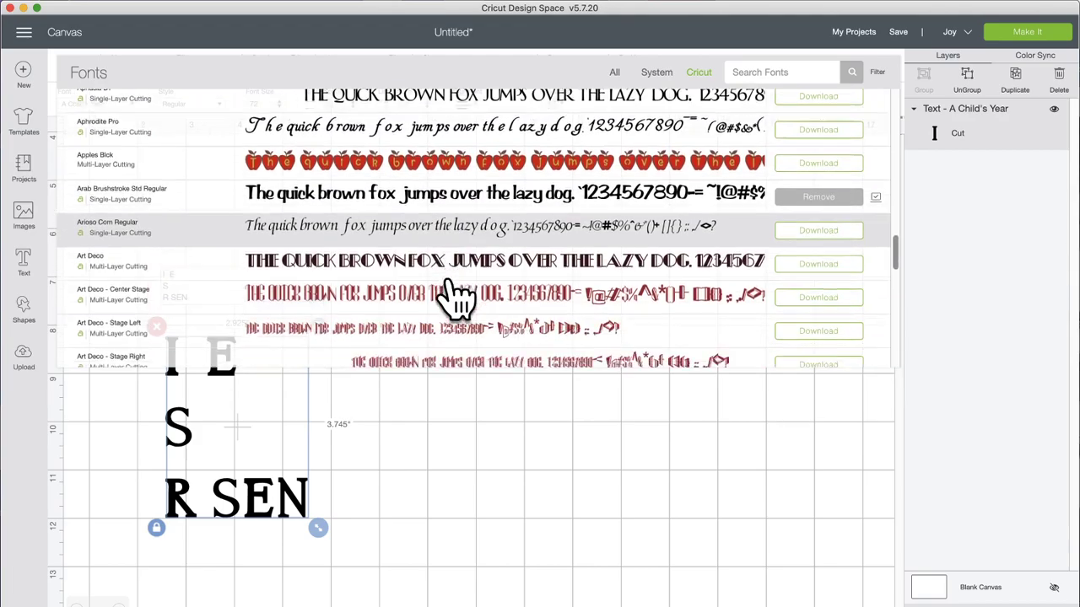
scroll(456, 296, down, 5)
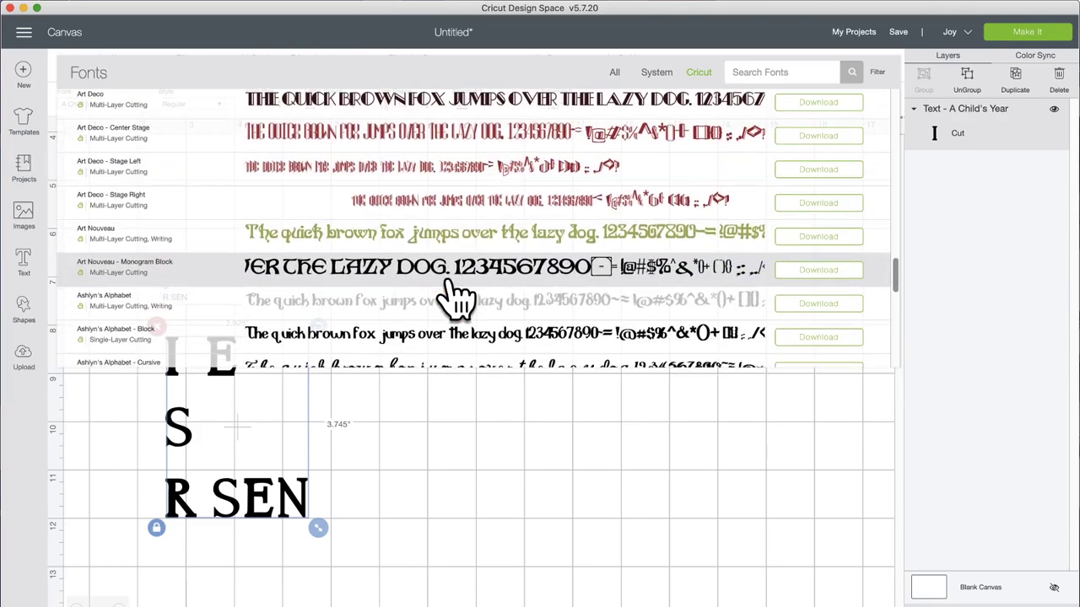
scroll(456, 295, down, 3)
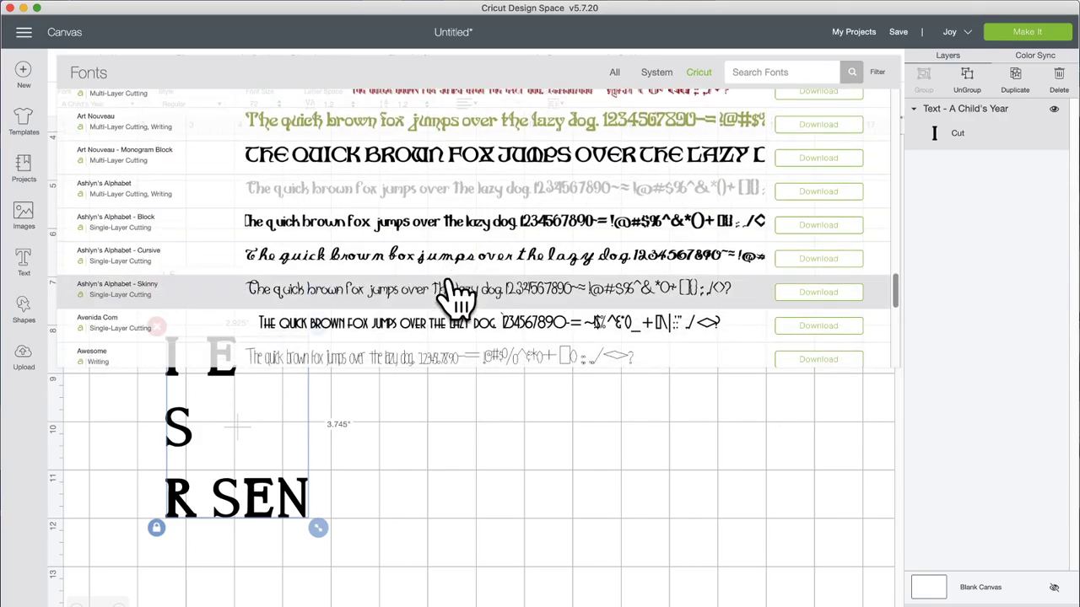
scroll(456, 296, down, 2)
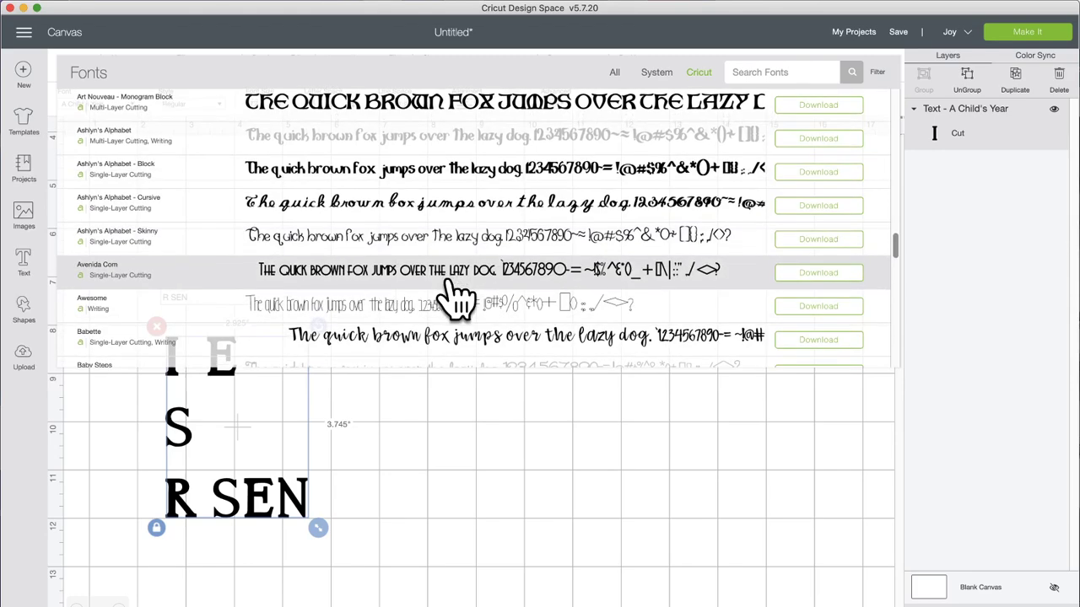
click(455, 291)
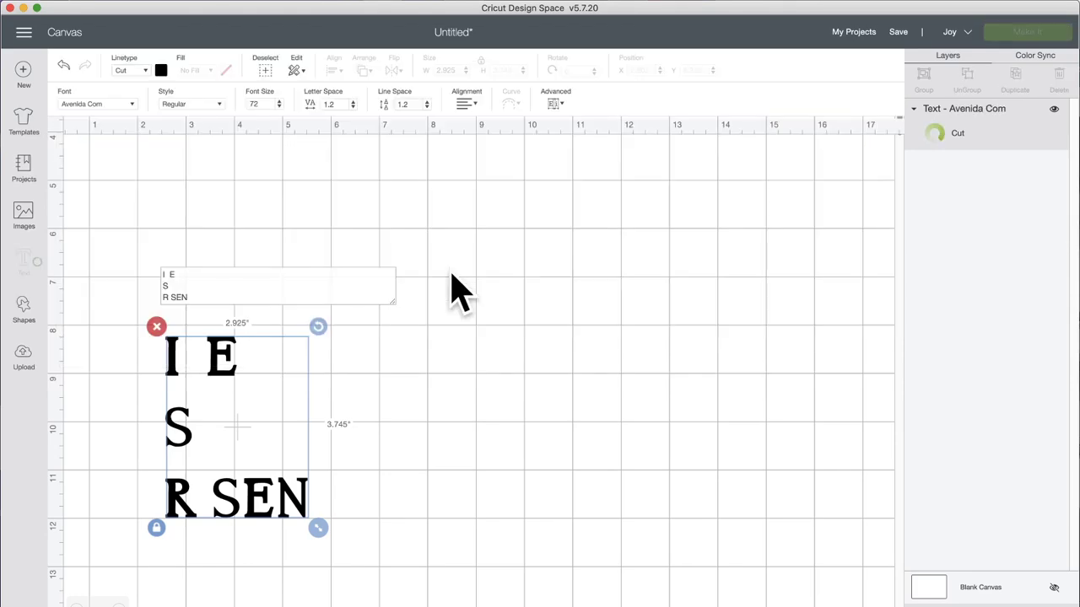
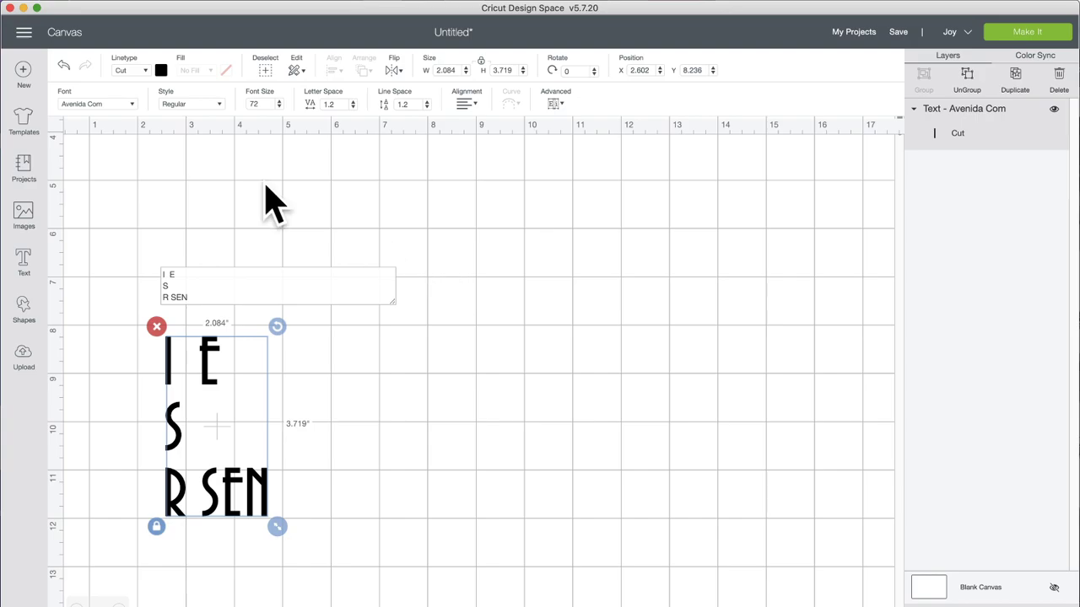
- Browse further through the Cricut fonts and apply Bordeaux Com Bold to the text
click(118, 106)
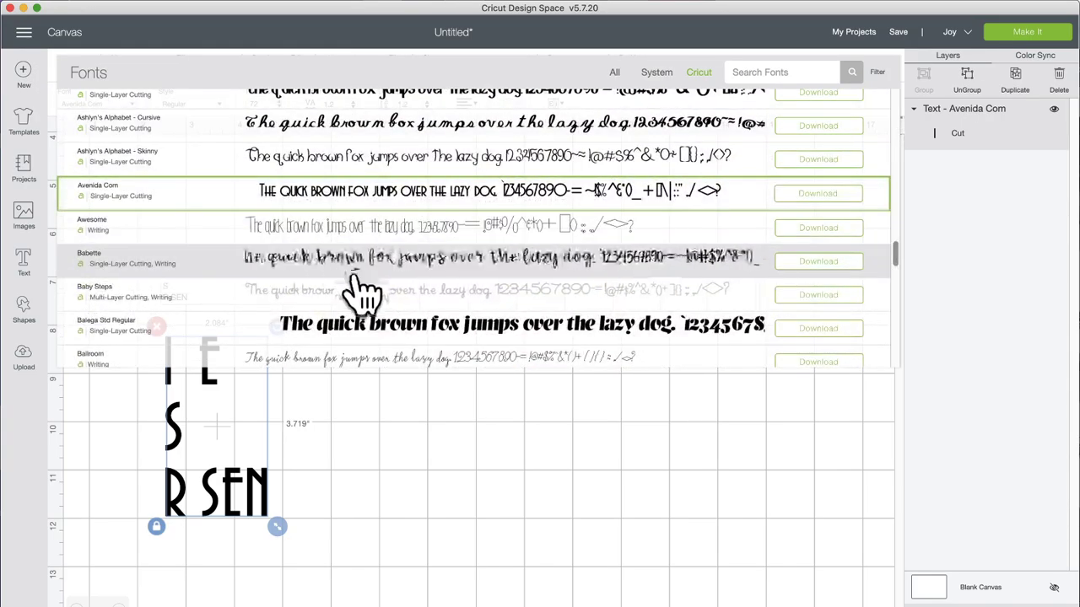
scroll(363, 287, down, 1)
scroll(363, 291, down, 5)
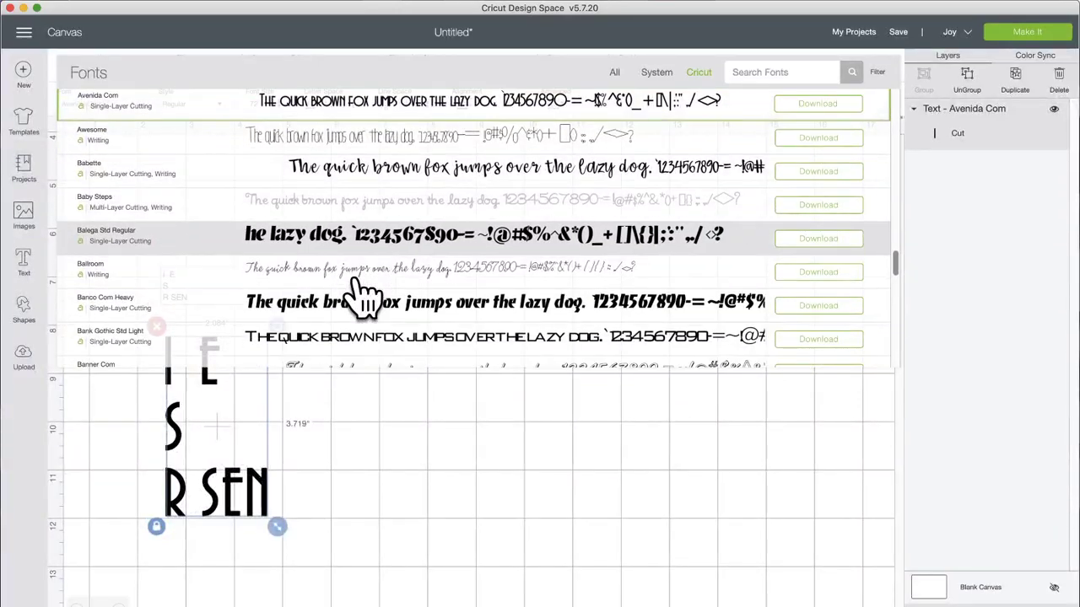
scroll(363, 291, down, 7)
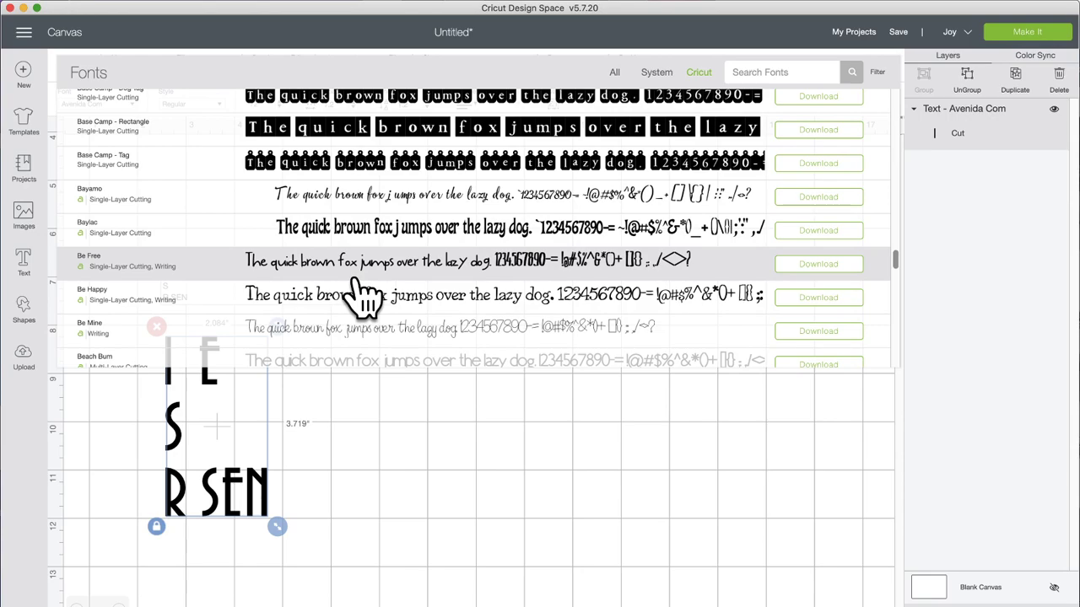
scroll(363, 293, down, 3)
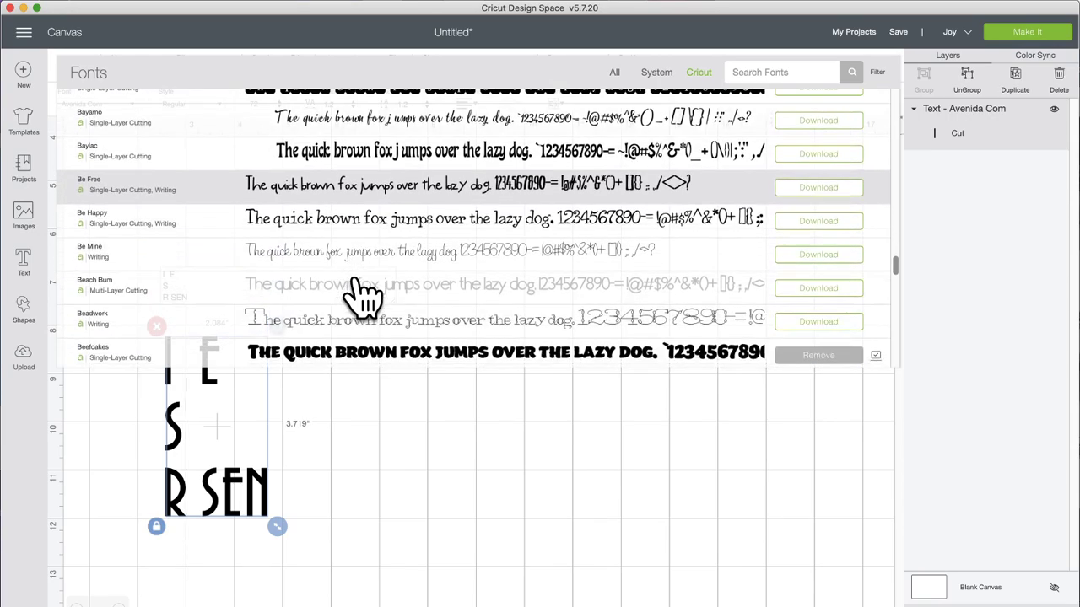
scroll(363, 293, down, 6)
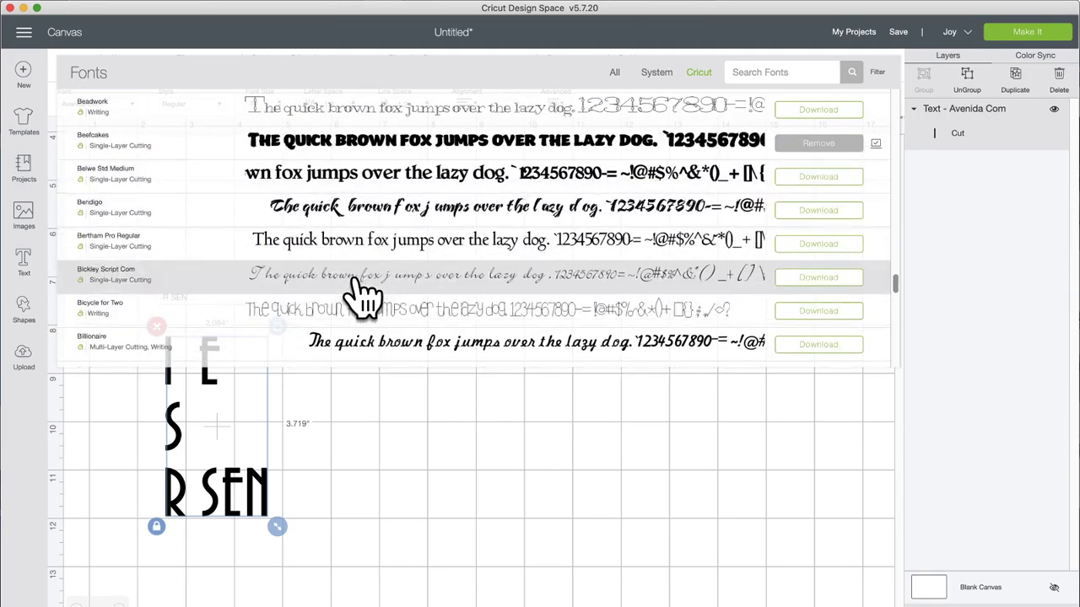
scroll(363, 293, down, 9)
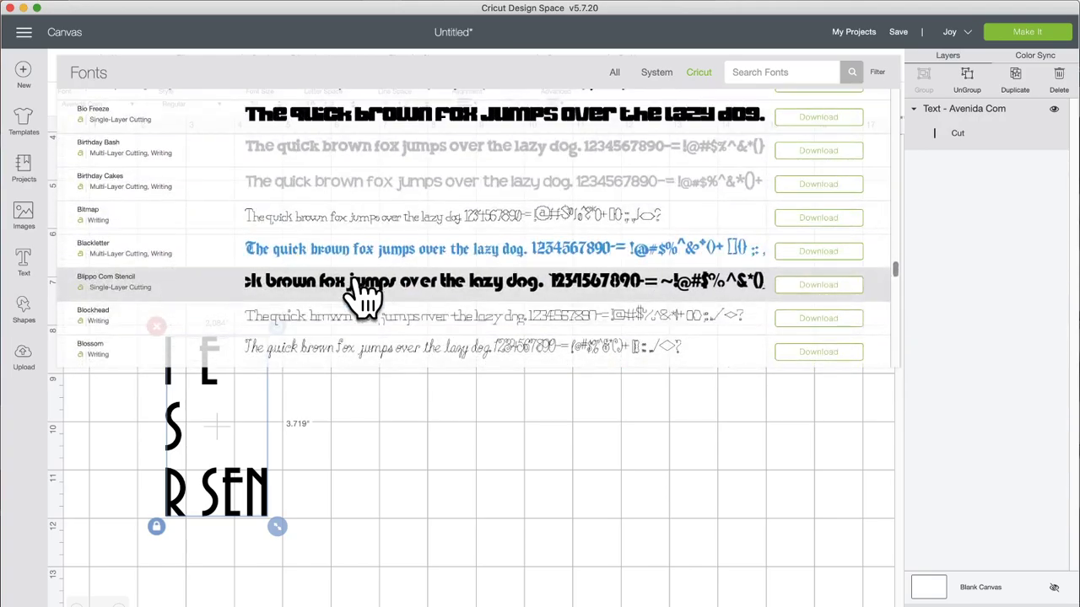
scroll(363, 296, down, 9)
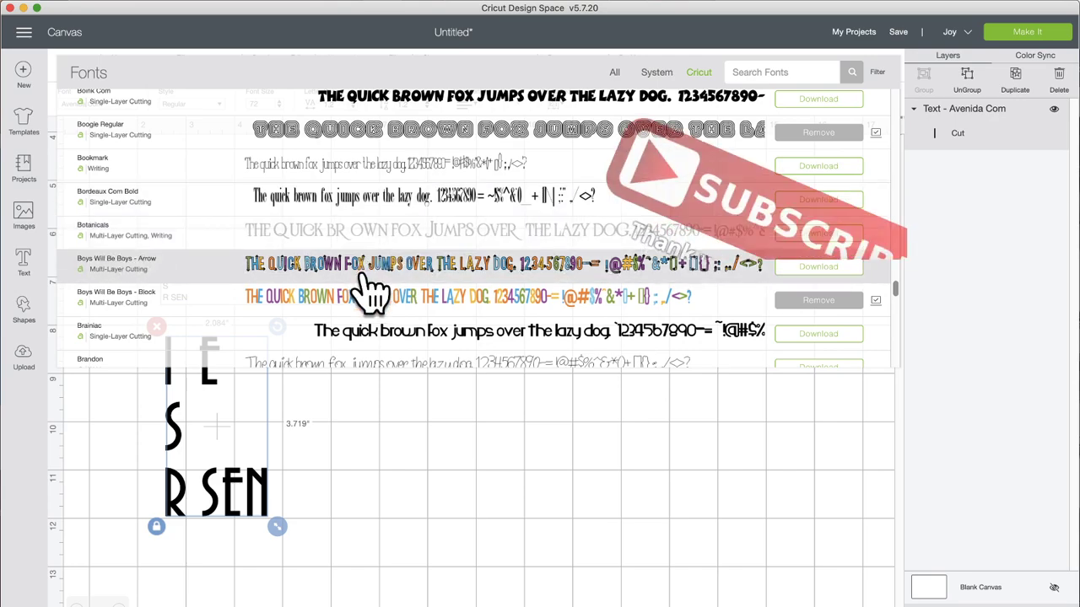
click(373, 202)
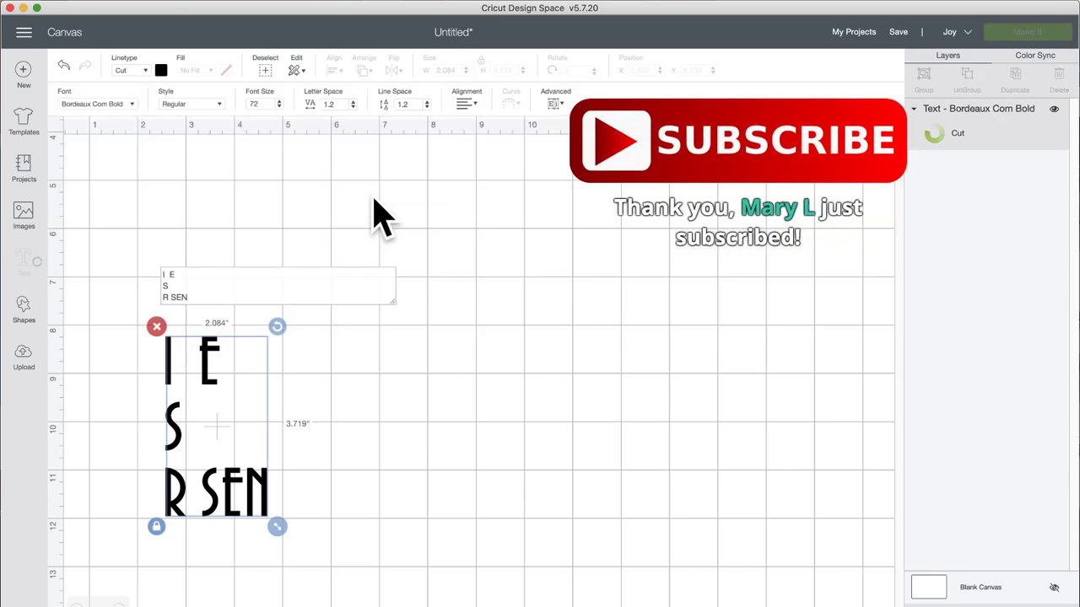
- Change the text's font to the Cricut font Brewery No 2 Paneuropean Medium and deselect the text
click(97, 104)
scroll(308, 287, down, 5)
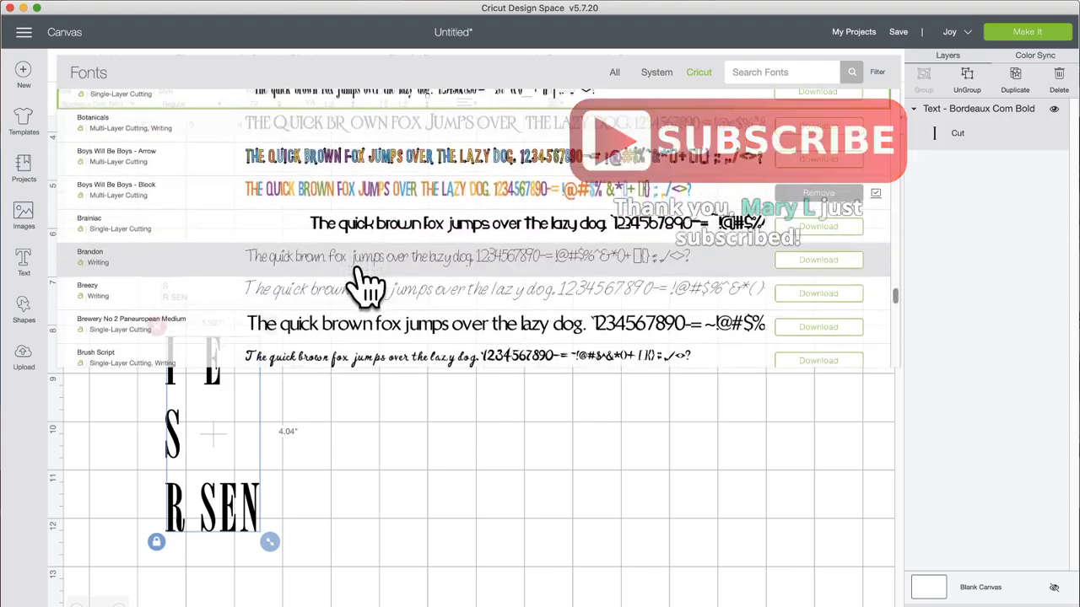
click(360, 262)
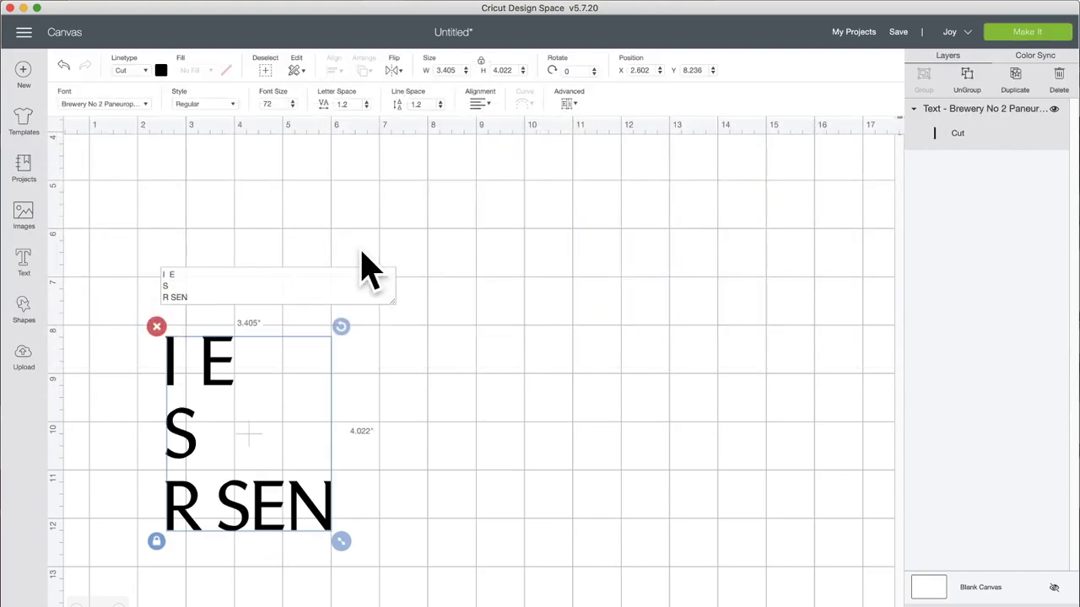
click(450, 393)
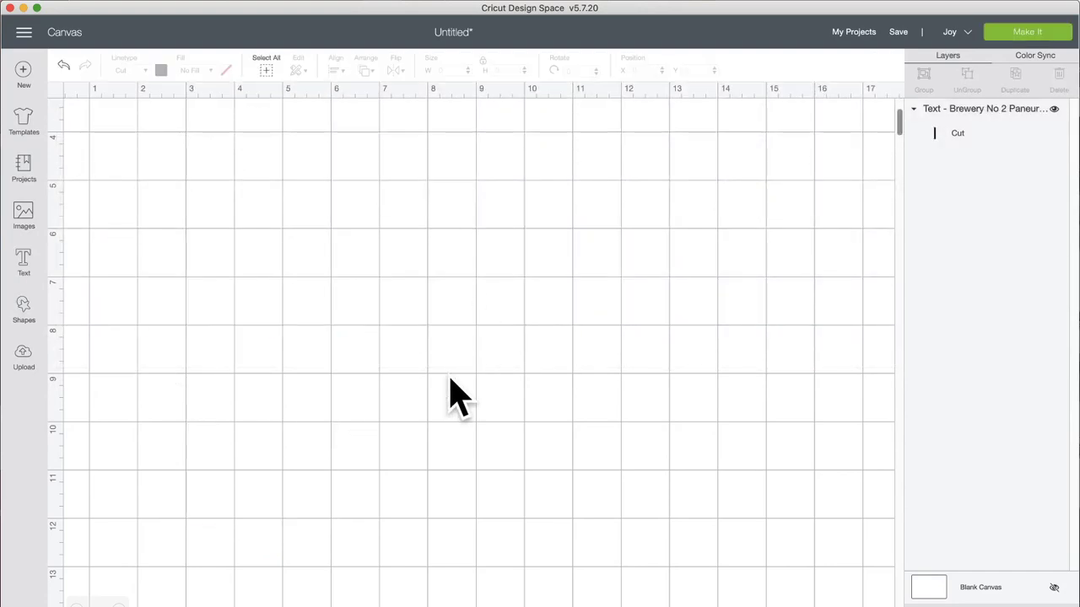
- Move the three-line text slightly up the canvas and ungroup it to lines
drag(211, 362, 218, 335)
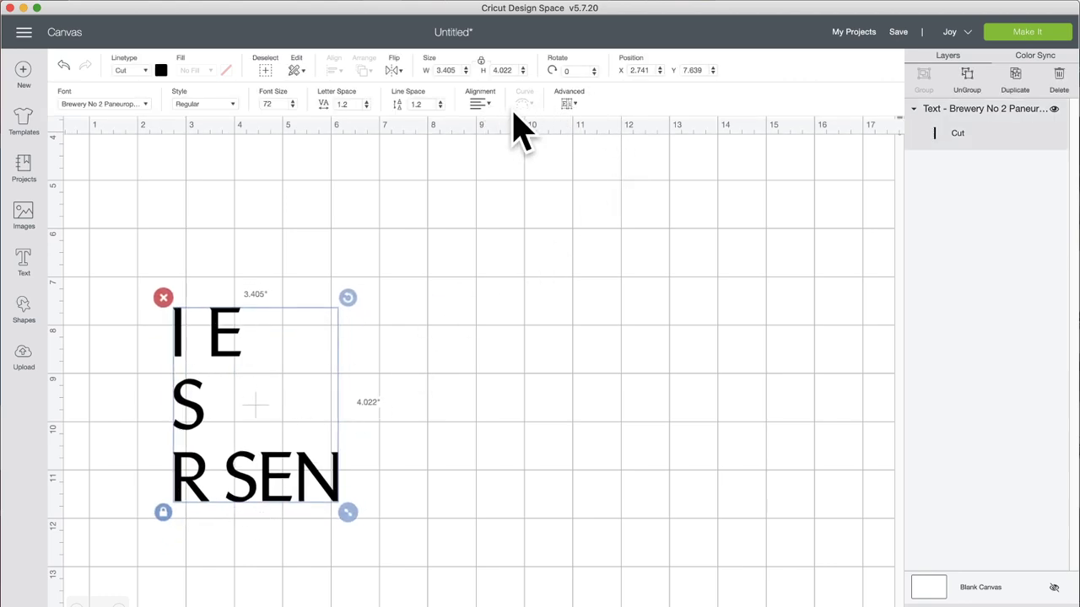
click(568, 103)
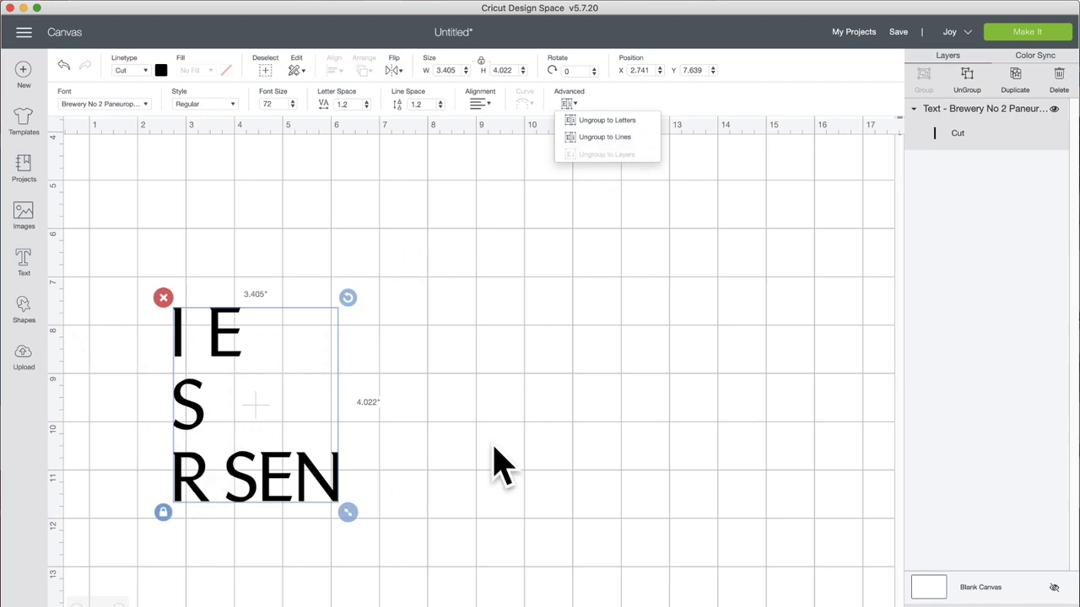
click(629, 138)
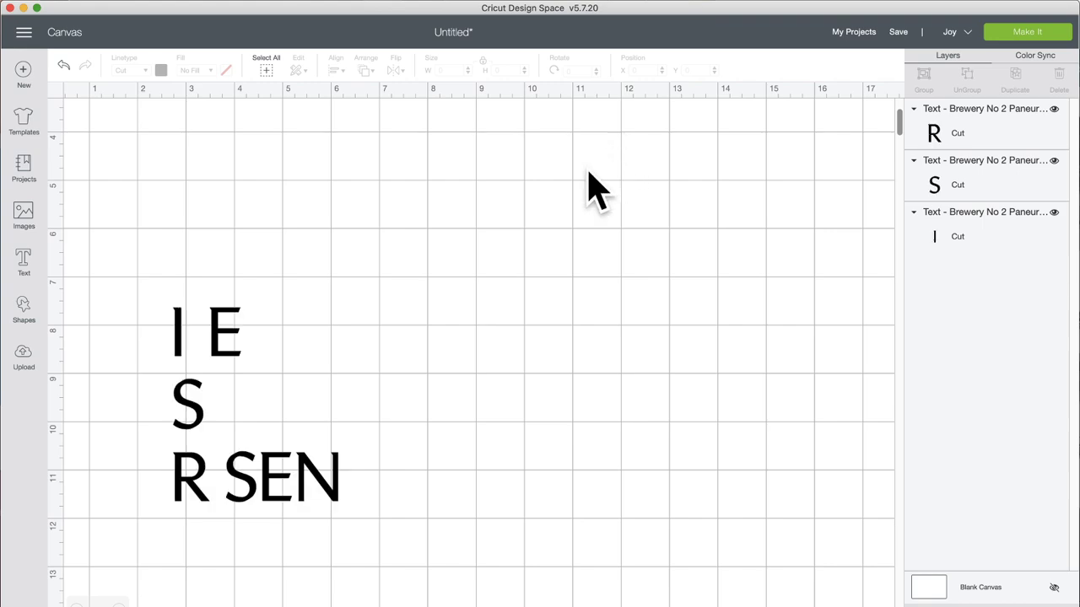
- Spread the three text lines apart, with "I E" above the "S" and "R SEN" shifted to the right below
drag(224, 335, 345, 277)
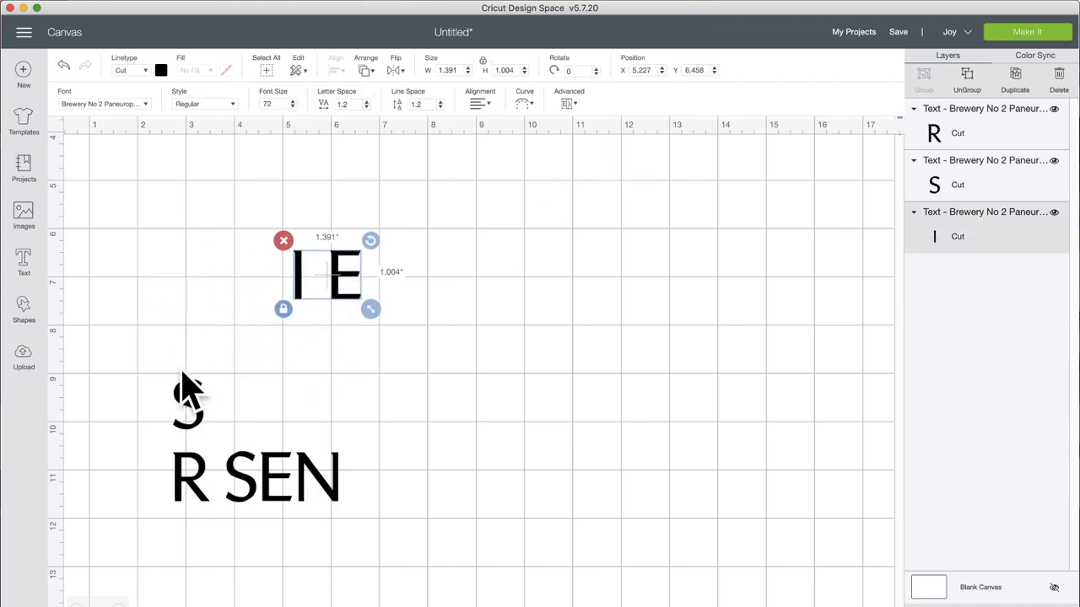
drag(193, 402, 238, 389)
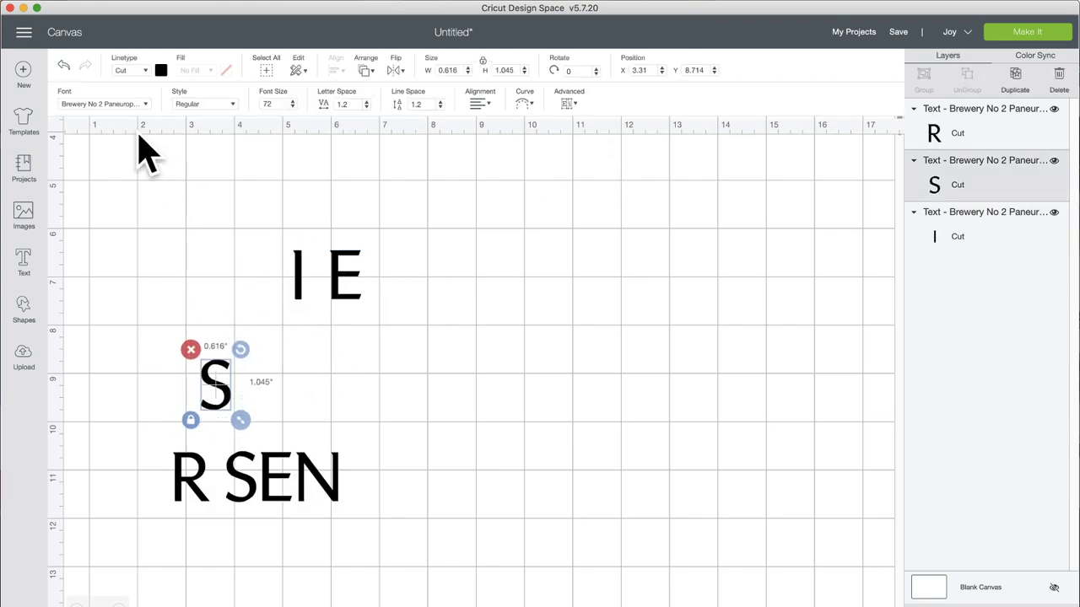
drag(294, 482, 338, 482)
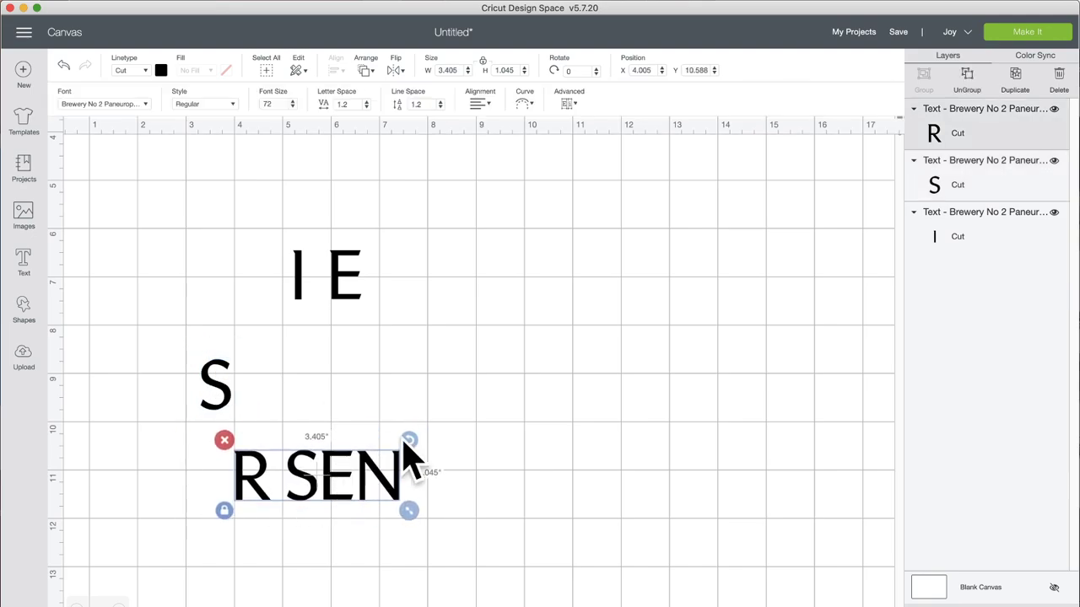
drag(332, 278, 267, 282)
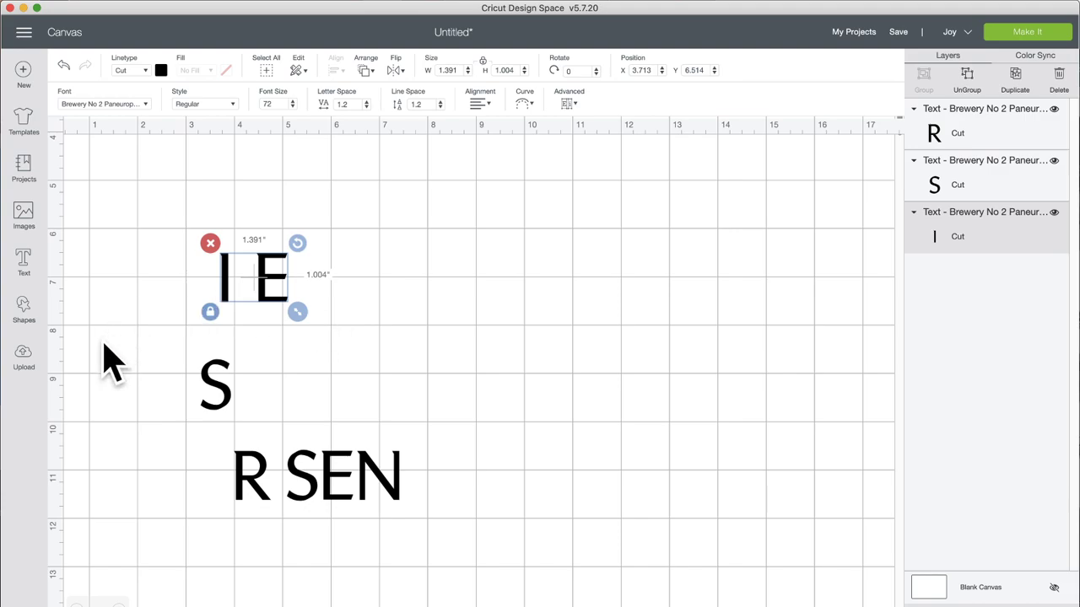
- Add a square shape to the right of the "I E" line and place the "S" directly beneath "I E"
click(25, 305)
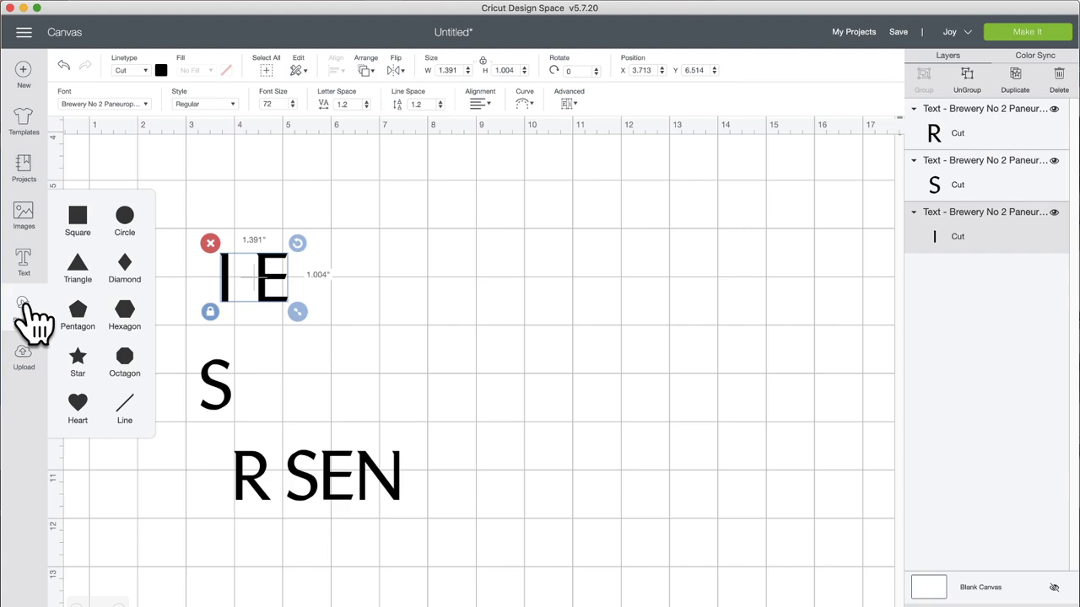
click(76, 216)
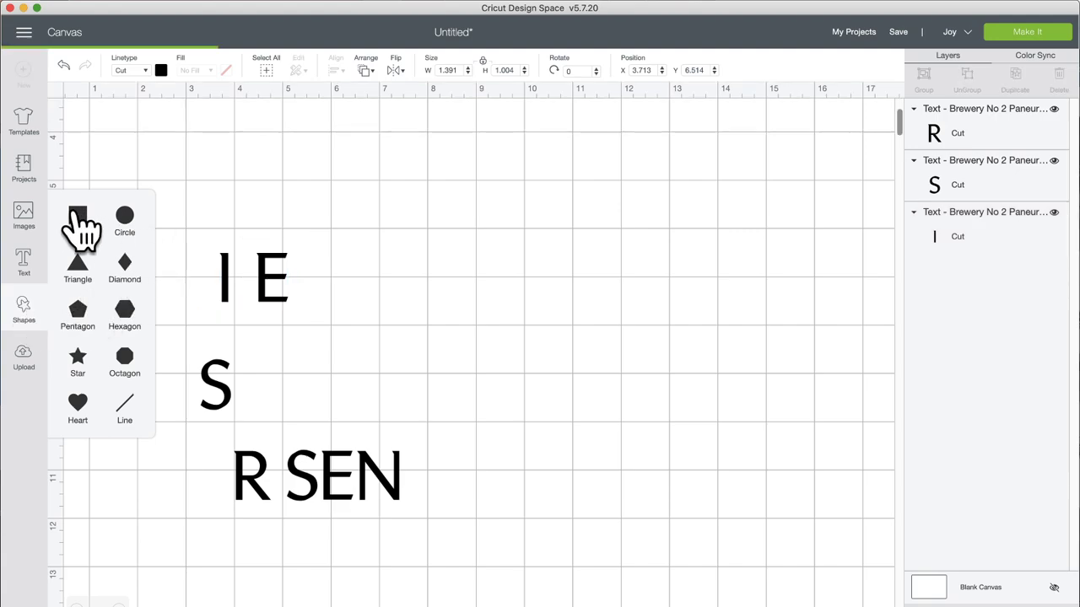
drag(212, 380, 299, 380)
drag(330, 289, 561, 308)
drag(535, 272, 414, 258)
click(514, 338)
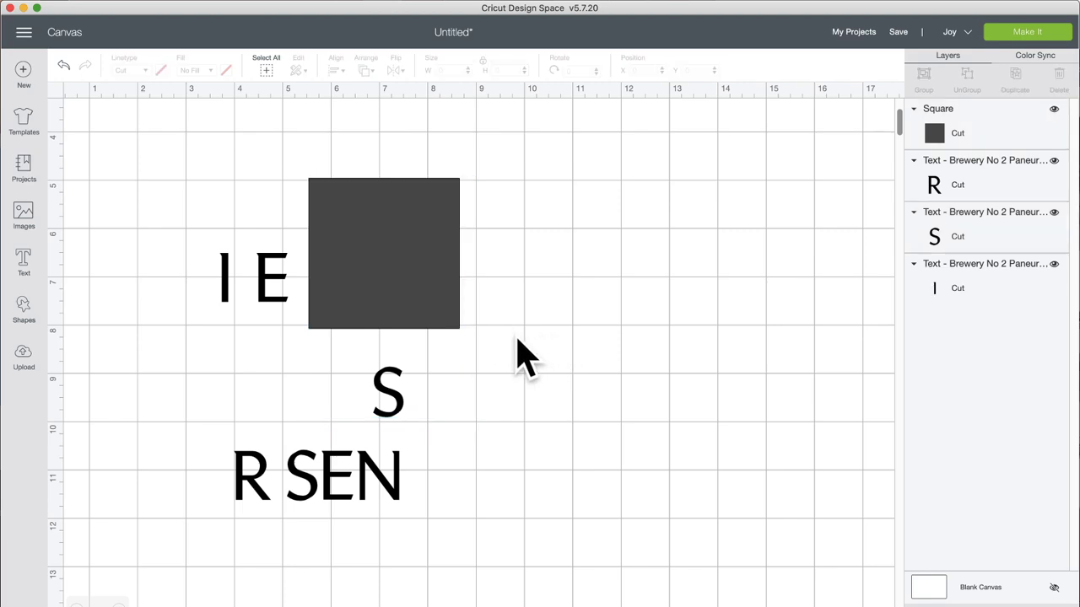
drag(386, 393, 214, 355)
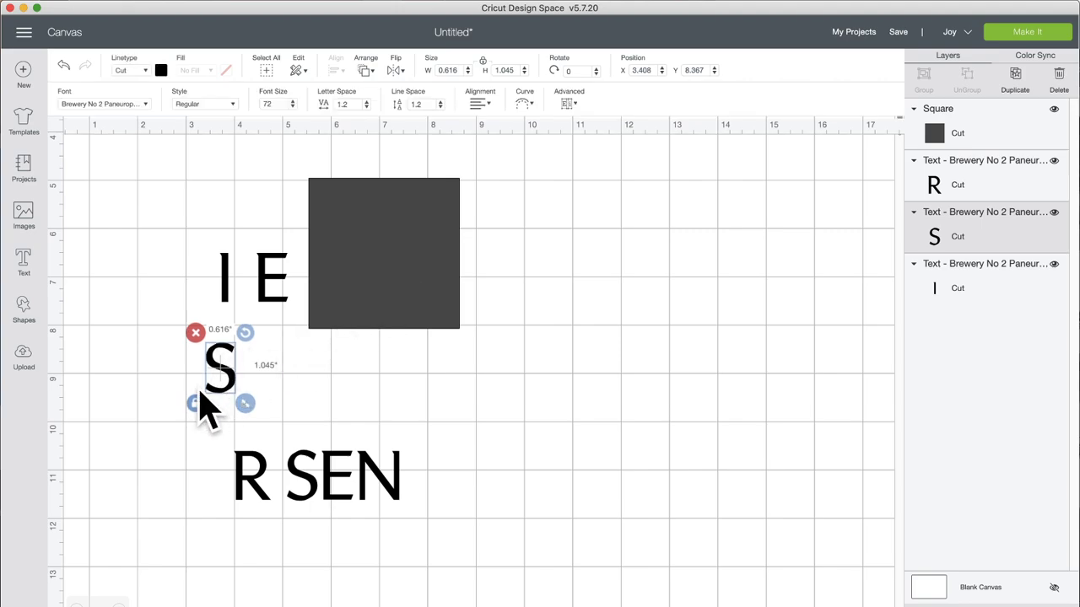
- Move the square farther from the text, unlock its proportions and reshape it into a horizontal bar about 3.18 by 0.26 inches
click(574, 330)
drag(438, 283, 540, 295)
click(396, 350)
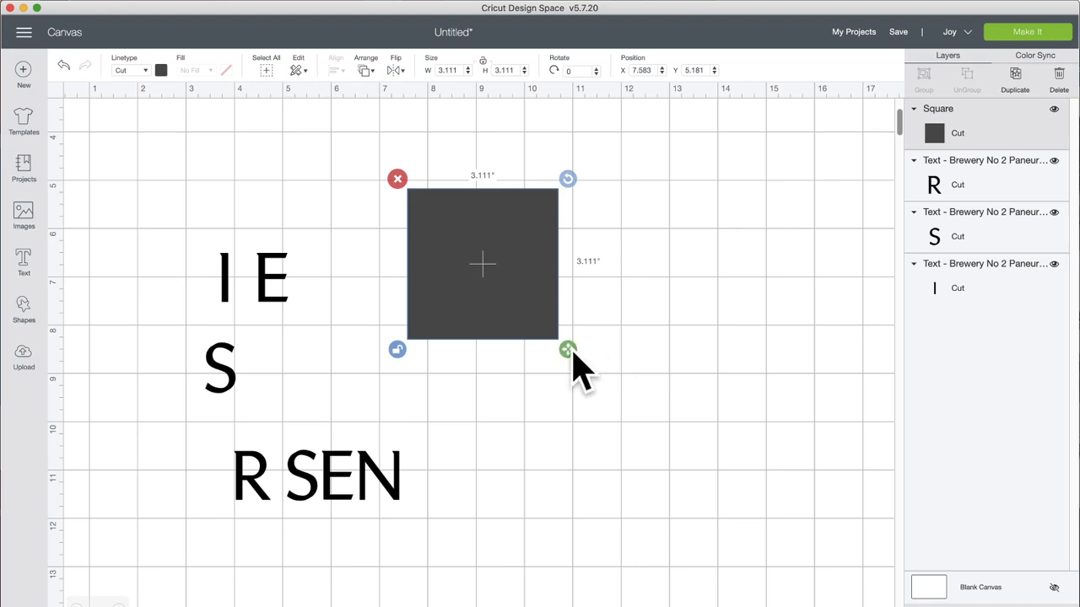
drag(568, 350, 574, 212)
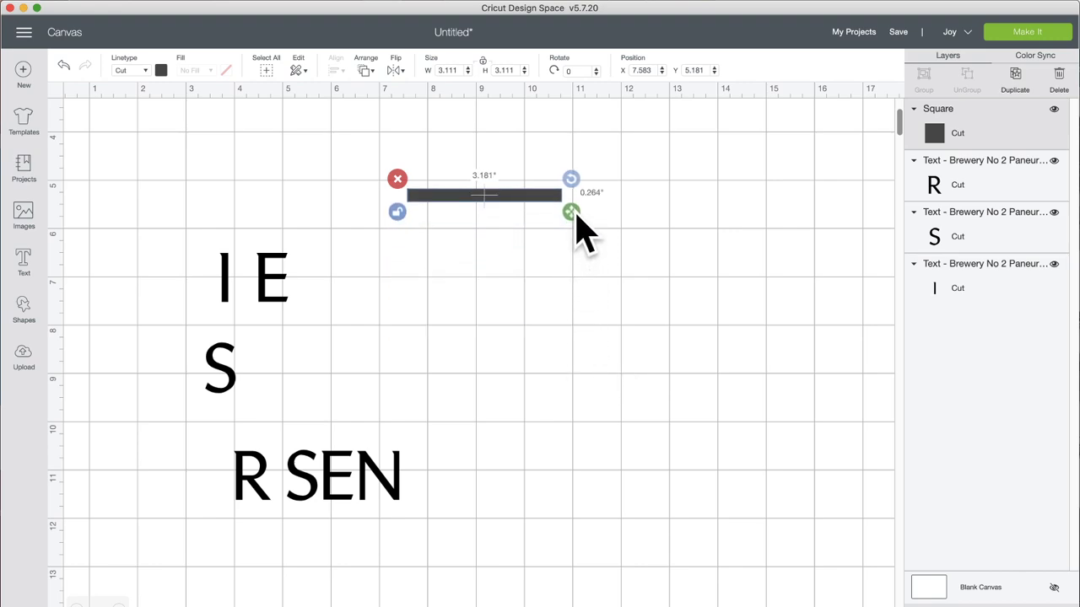
- Duplicate the horizontal bar and place the copy below the original
click(1017, 84)
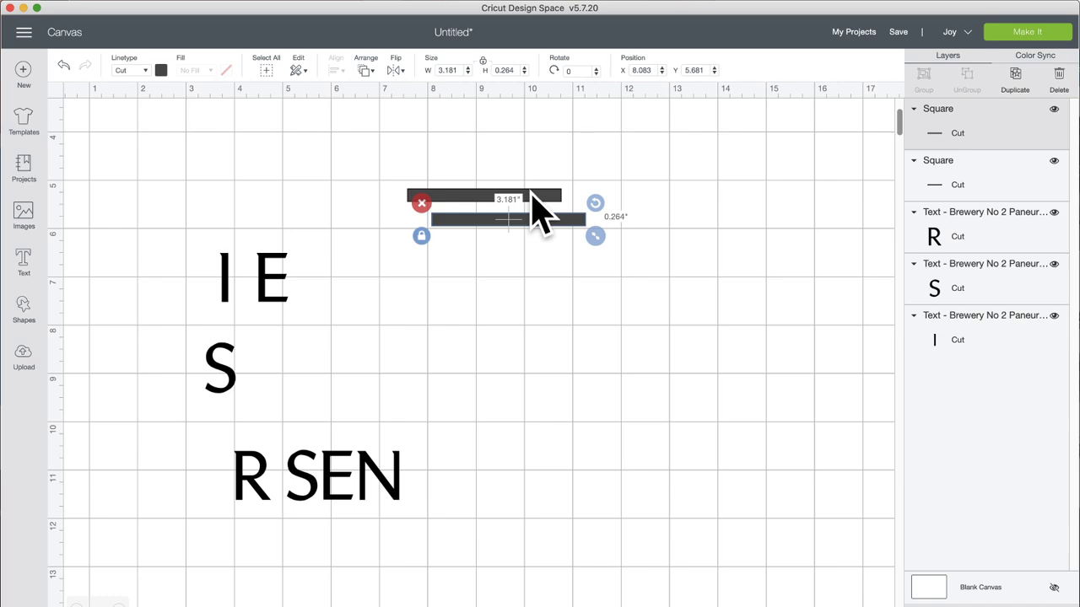
drag(532, 222, 539, 261)
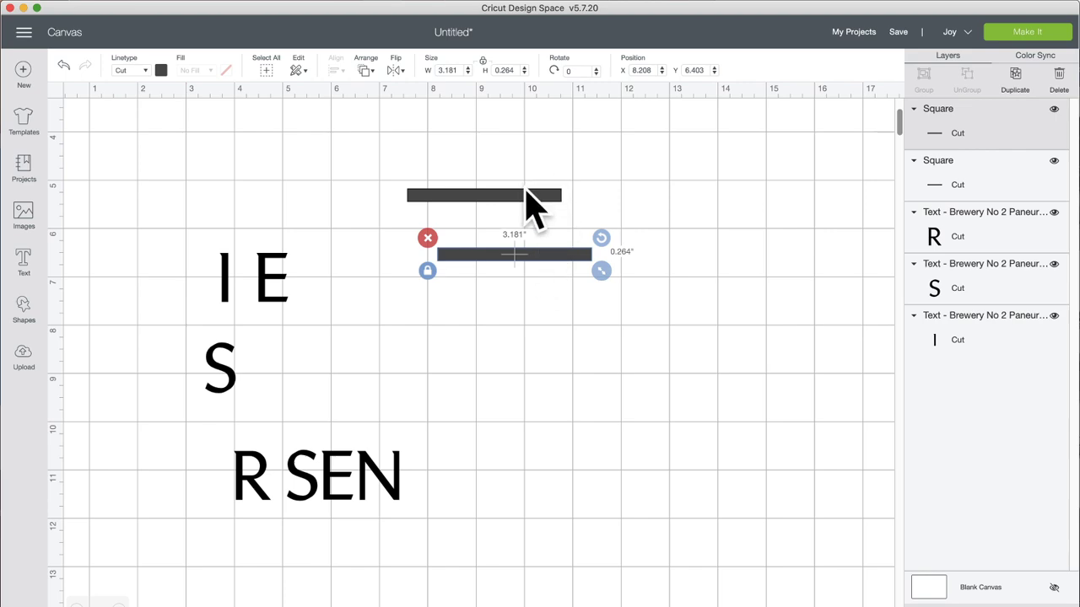
click(526, 197)
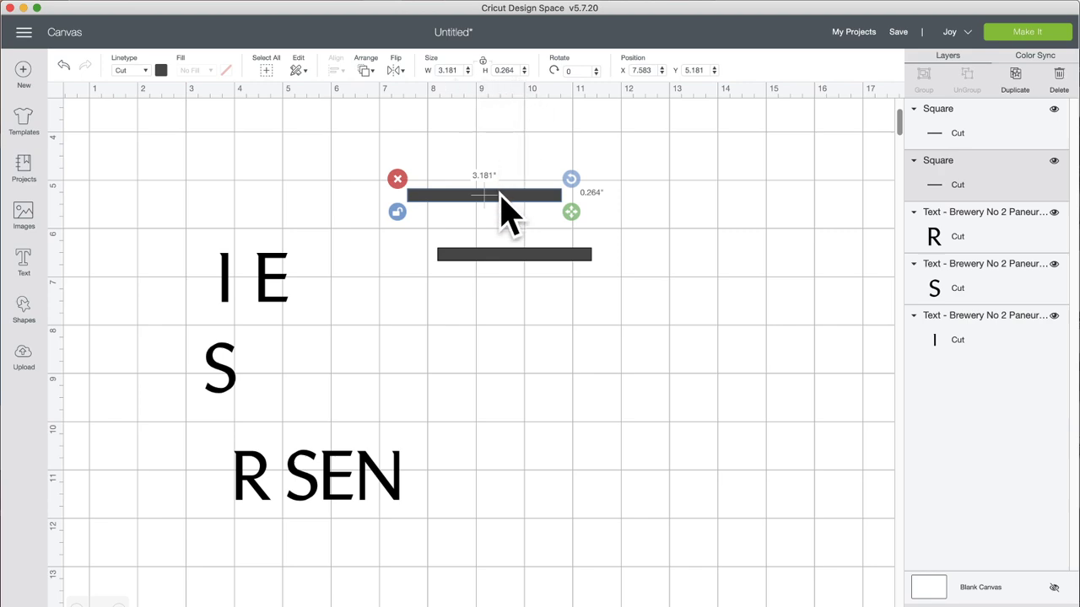
- Unlock the lower bar's proportions and set its width to 0.264 inches
click(513, 254)
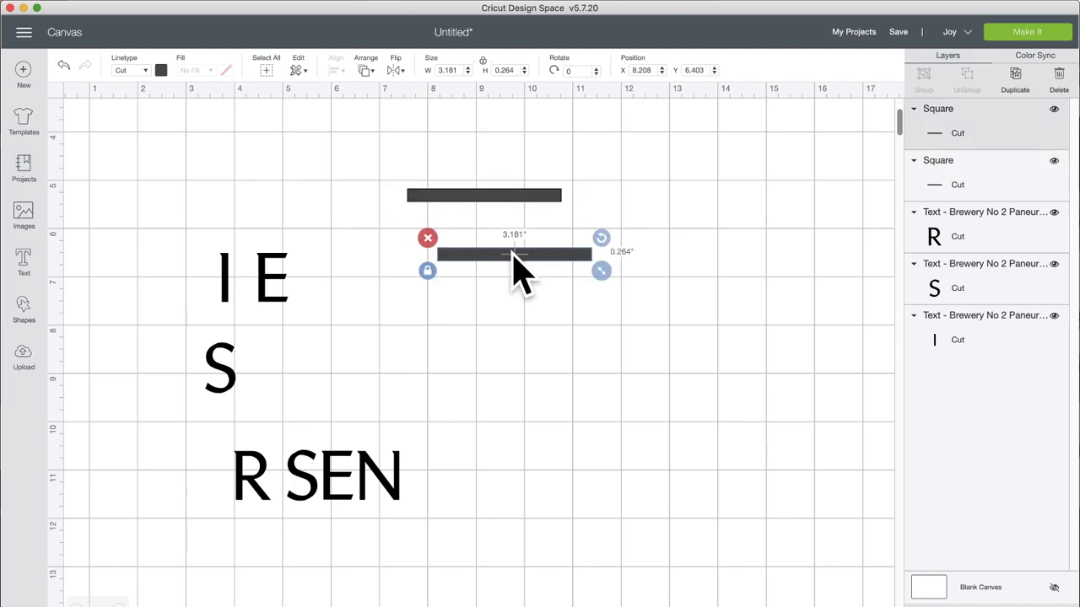
click(482, 62)
click(461, 70)
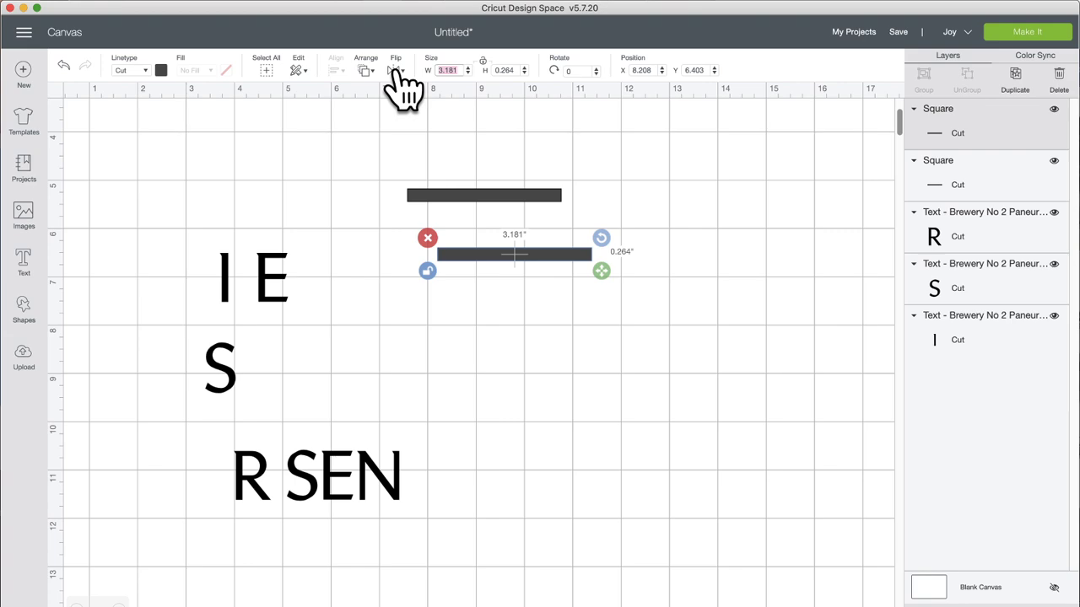
key(BackSpace)
key(Return)
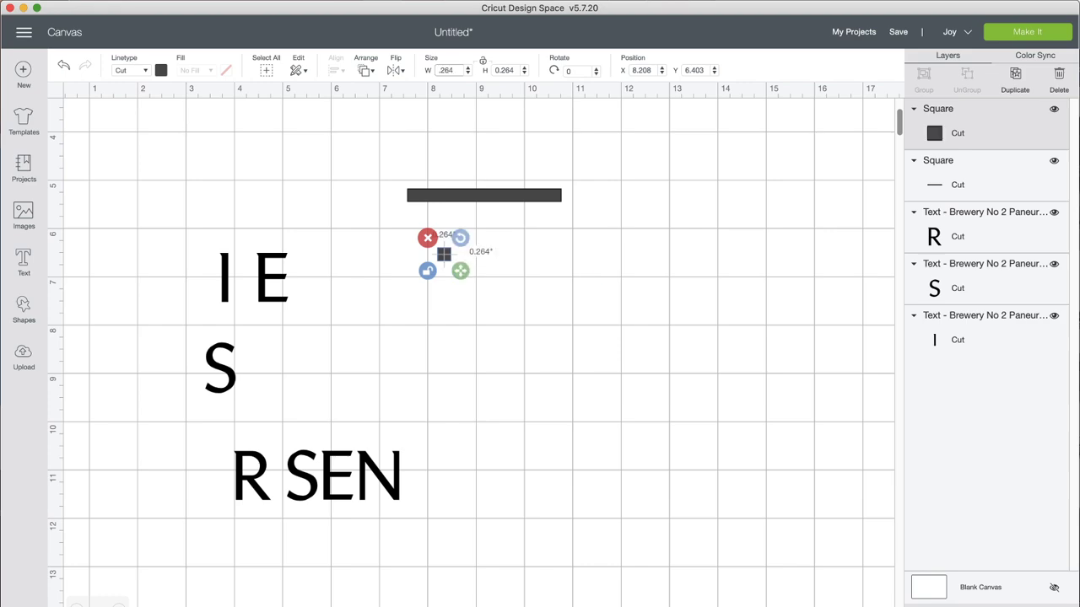
- Try a height of 6 inches for the narrow lower piece, then set it to 5 inches to form the cross's upright
click(521, 74)
drag(513, 71, 492, 71)
text(6)
key(Return)
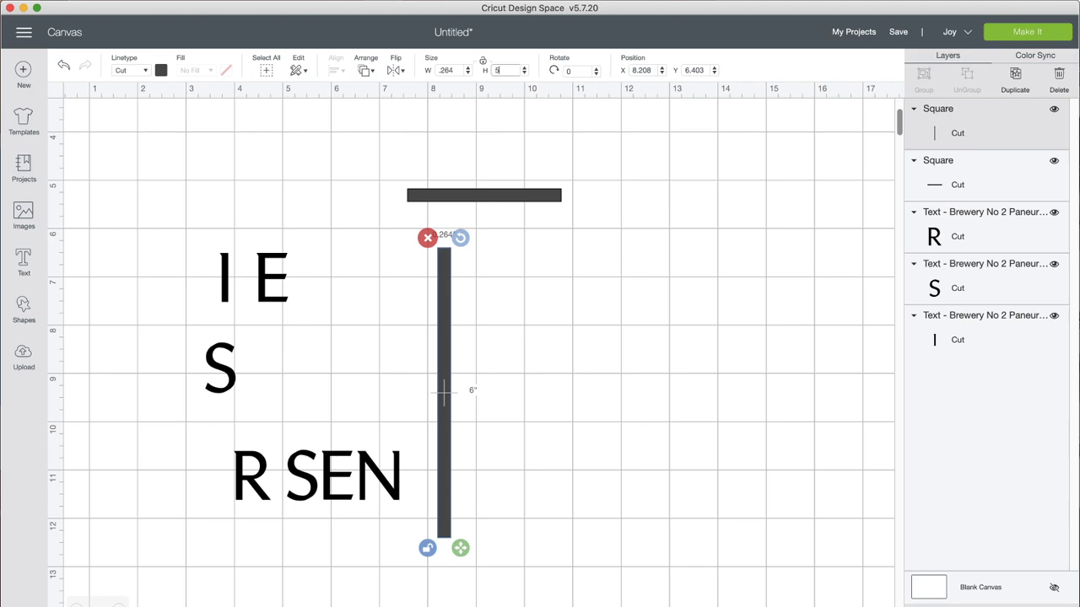
key(Return)
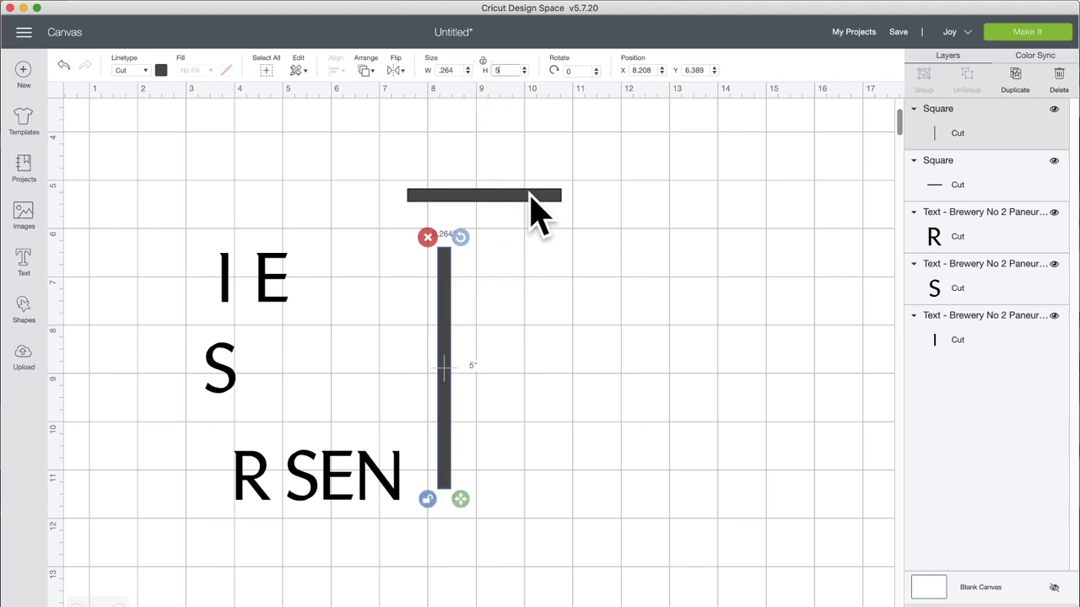
- Lay the horizontal bar across the upper part of the upright to form a cross, comparing it with the reference shirt on Pinterest
drag(528, 195, 490, 313)
key(super+Tab)
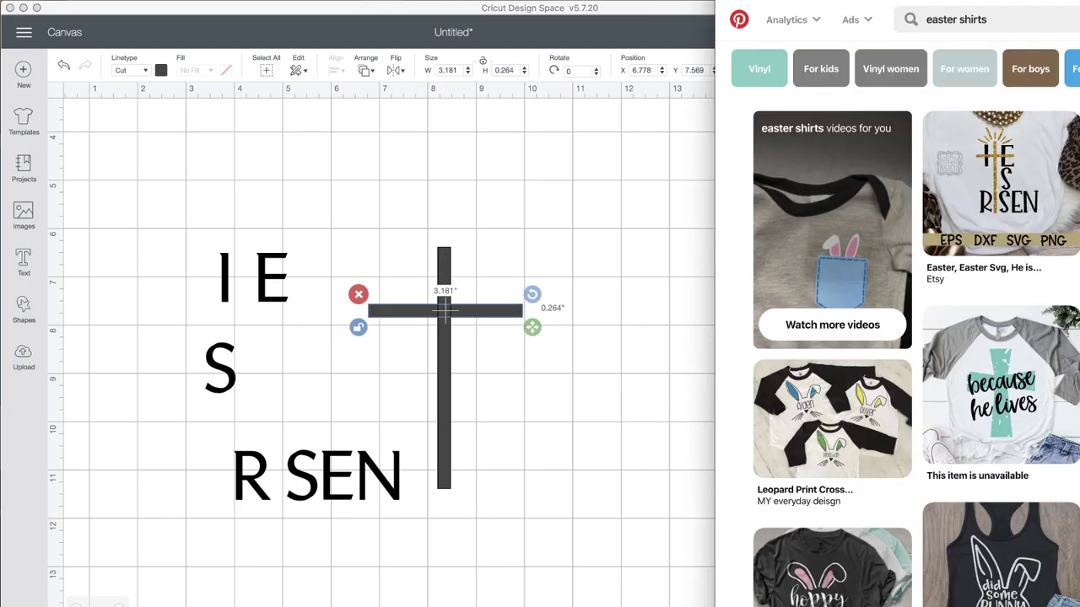
click(495, 326)
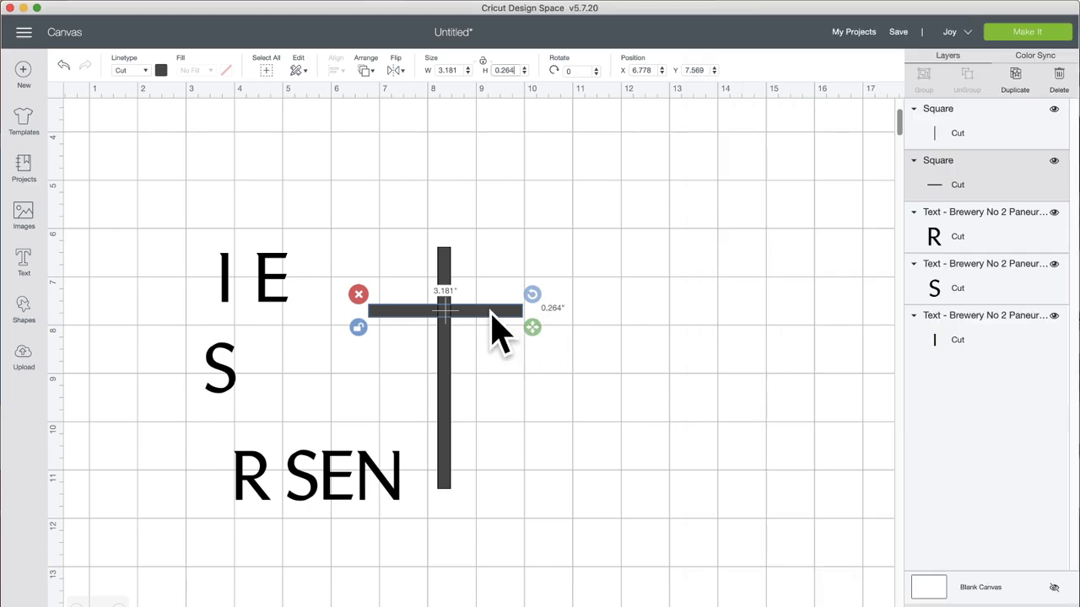
- Set the cross's horizontal bar to a width of 2.852 inches
click(441, 70)
text(2.852)
key(Return)
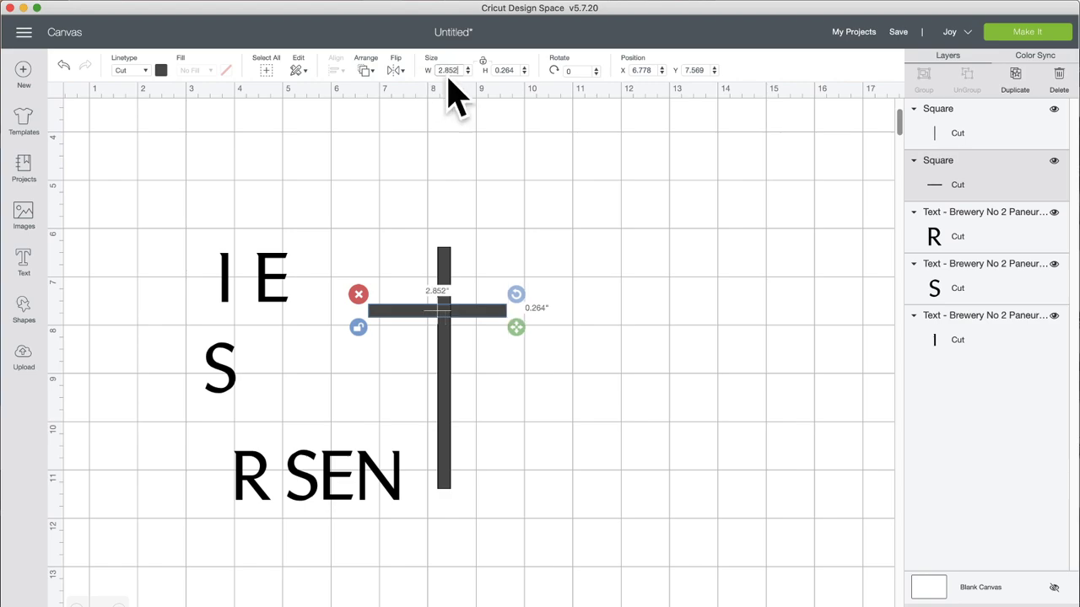
- Select both bars of the cross and align them with Center
click(590, 253)
drag(415, 252, 509, 410)
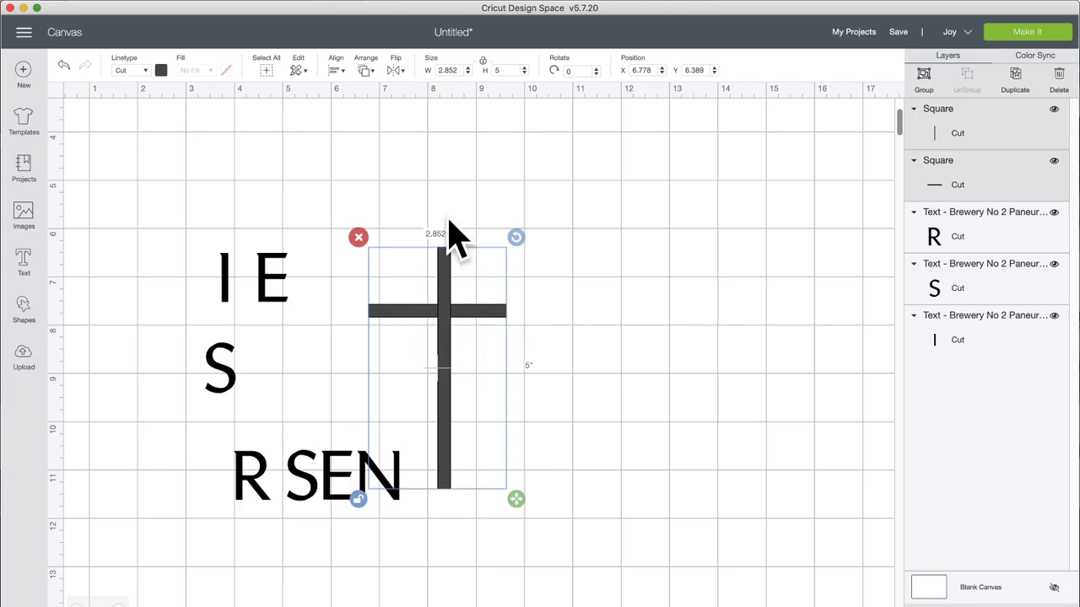
click(337, 72)
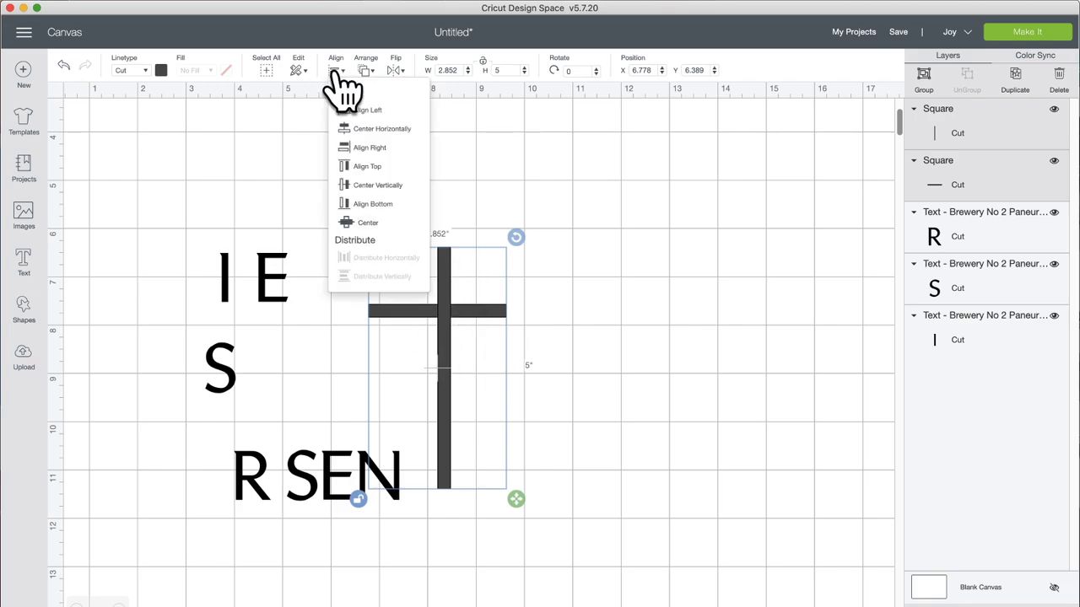
click(372, 223)
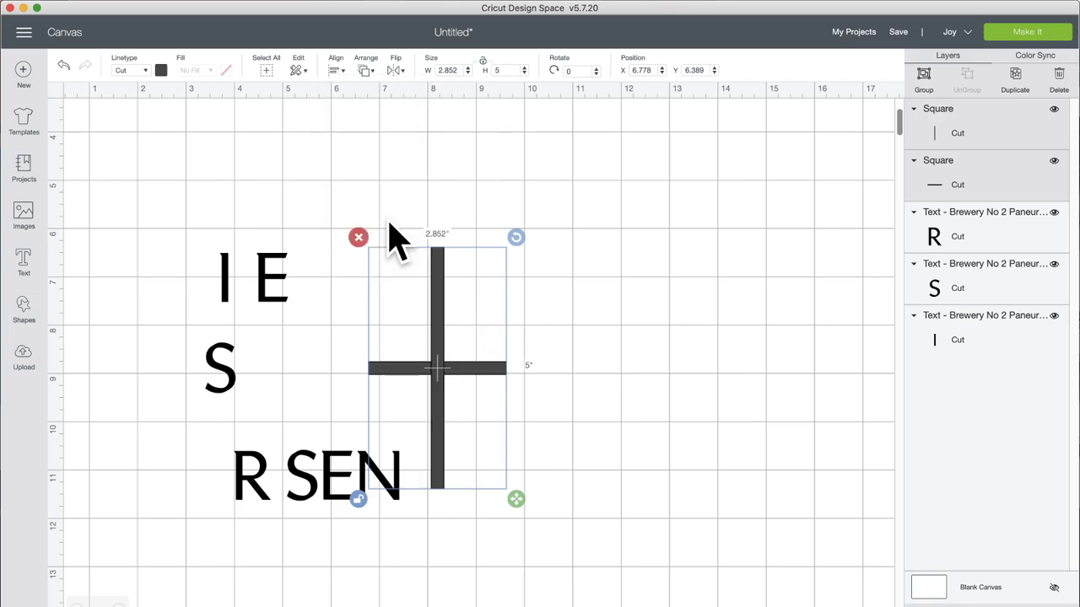
click(337, 71)
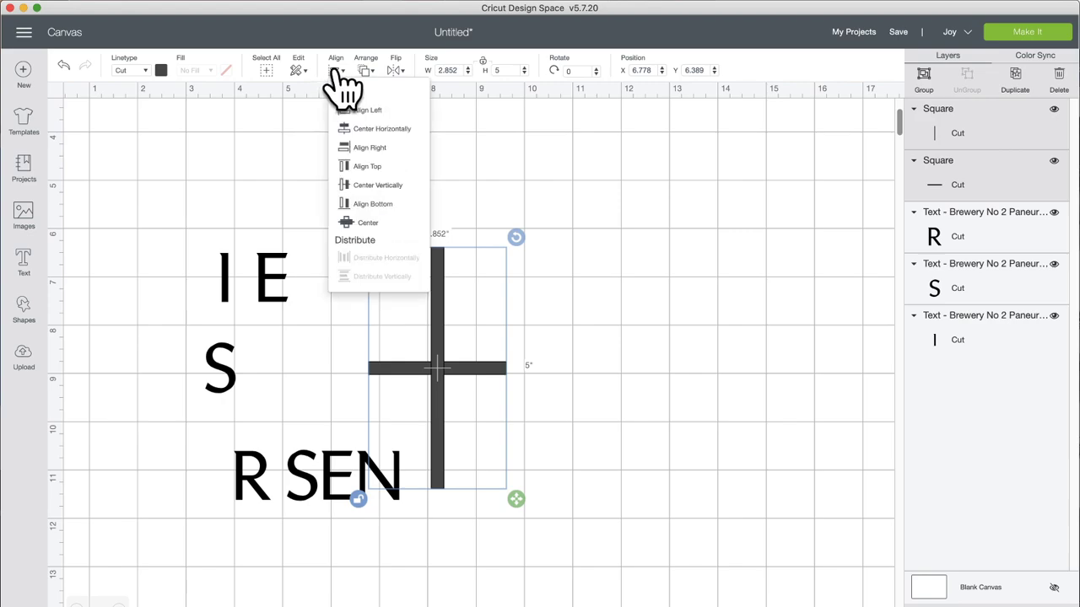
click(666, 265)
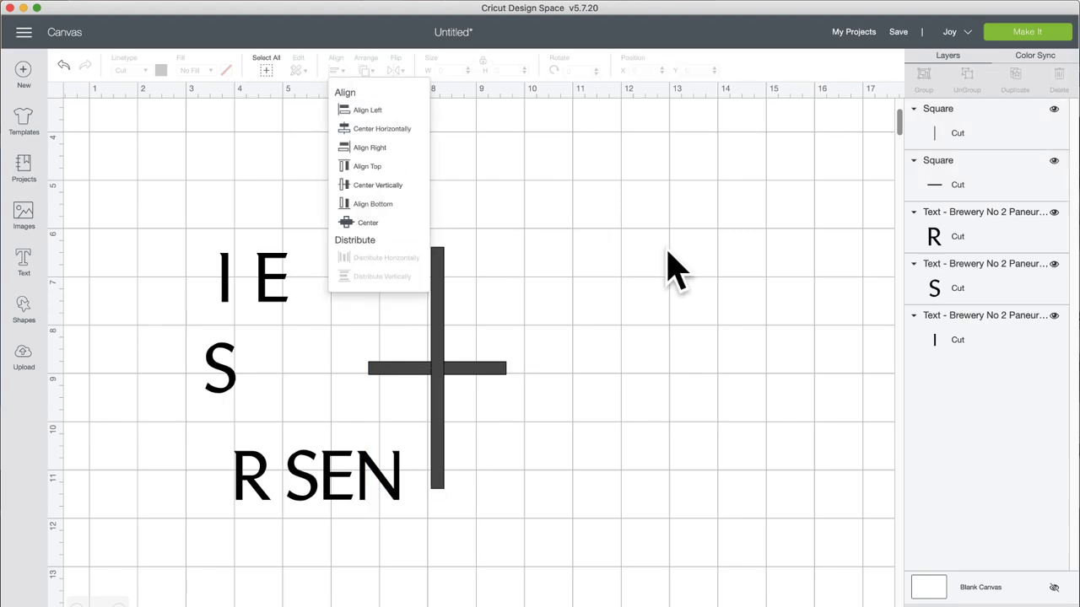
- Raise the horizontal bar to the upper part of the upright and align both bars with Center Horizontally
drag(498, 371, 503, 335)
click(579, 338)
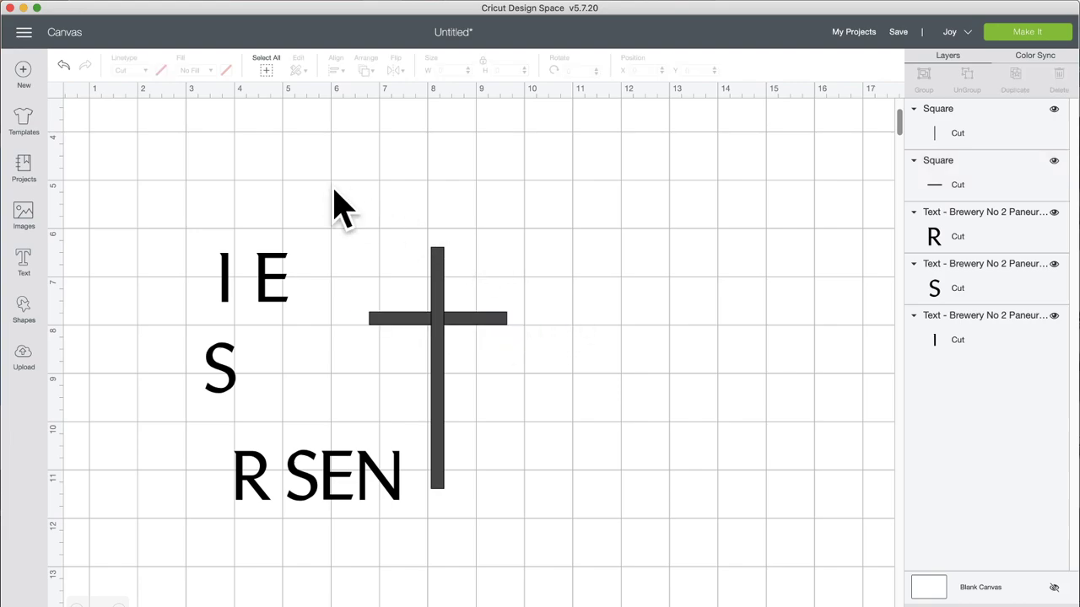
drag(331, 186, 517, 421)
click(337, 71)
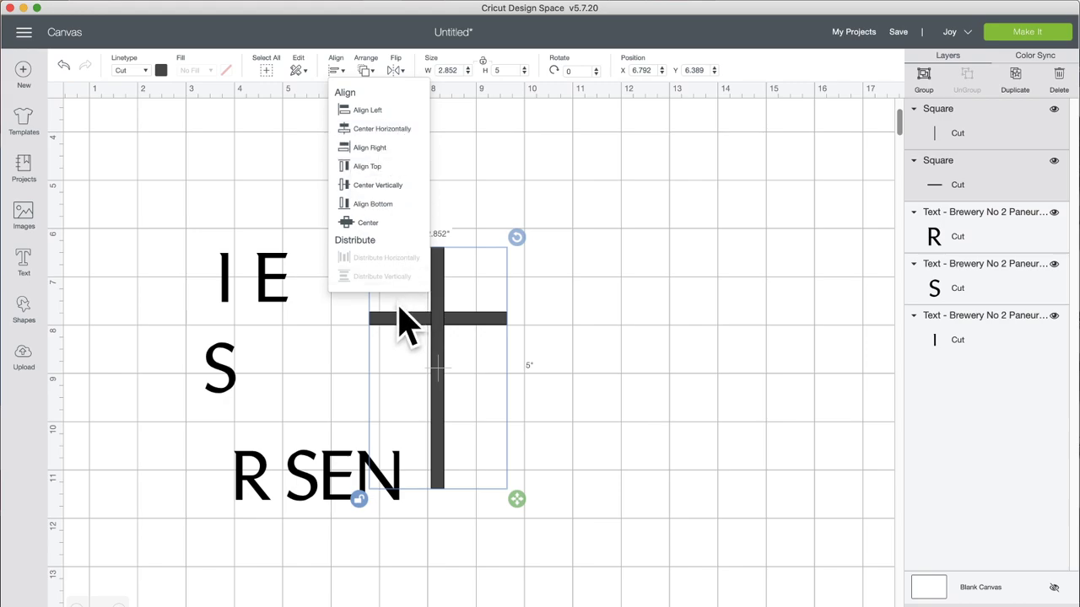
click(393, 129)
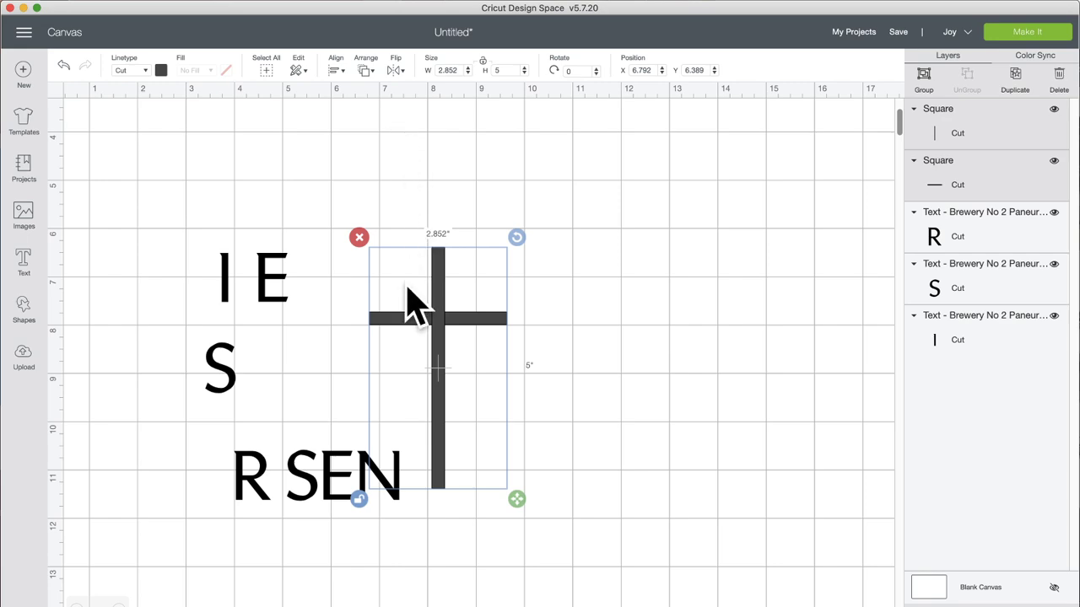
- Weld the two bars into one cross and try it over the letters, checking the proportions against the Pinterest shirt
click(426, 179)
drag(400, 223, 530, 453)
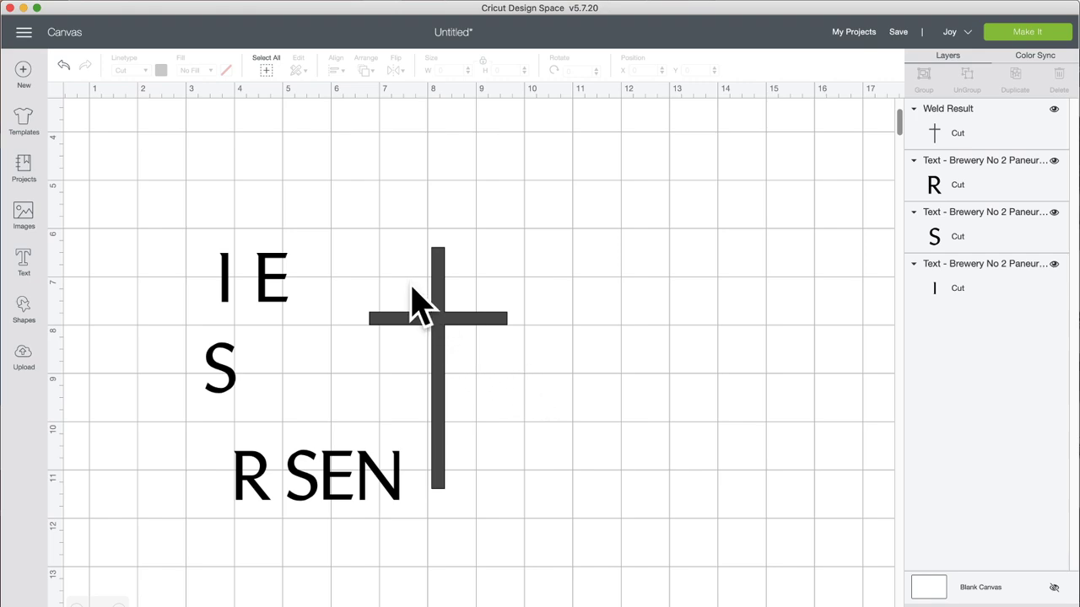
mouse_move(437, 312)
mouse_down()
mouse_move(451, 306)
mouse_move(432, 305)
mouse_up()
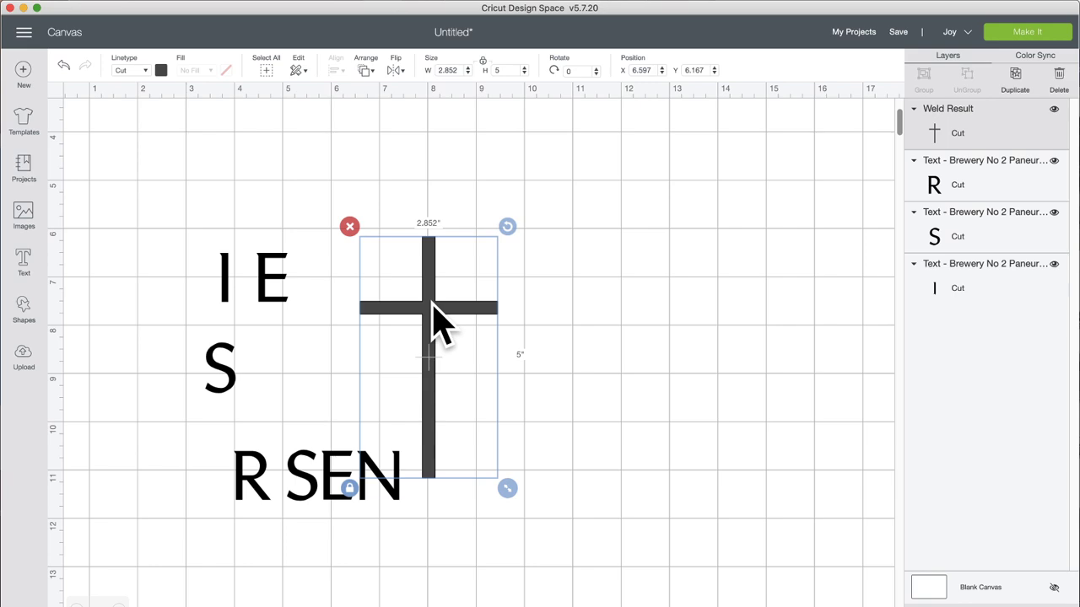
drag(433, 304, 254, 301)
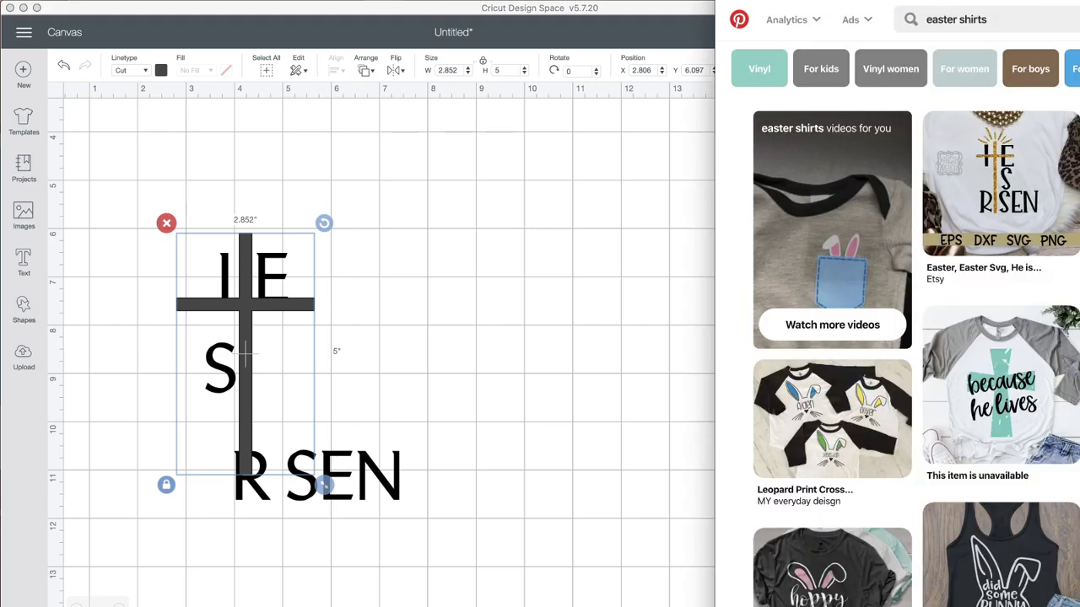
click(260, 313)
drag(261, 313, 499, 314)
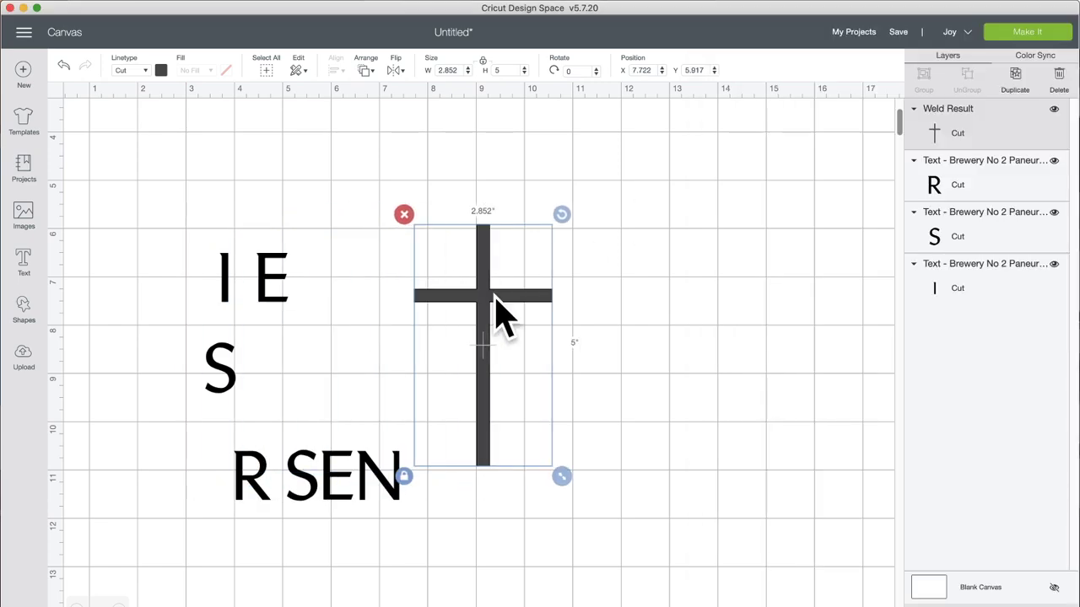
- Undo the cross's moves, the weld and the horizontal bar's repositioning
click(63, 66)
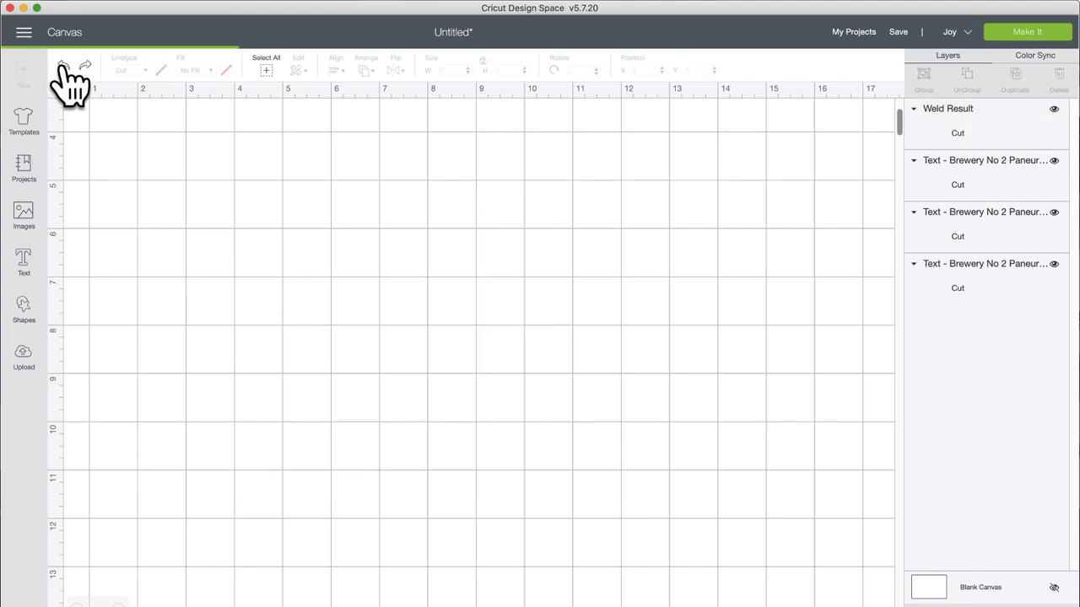
click(63, 66)
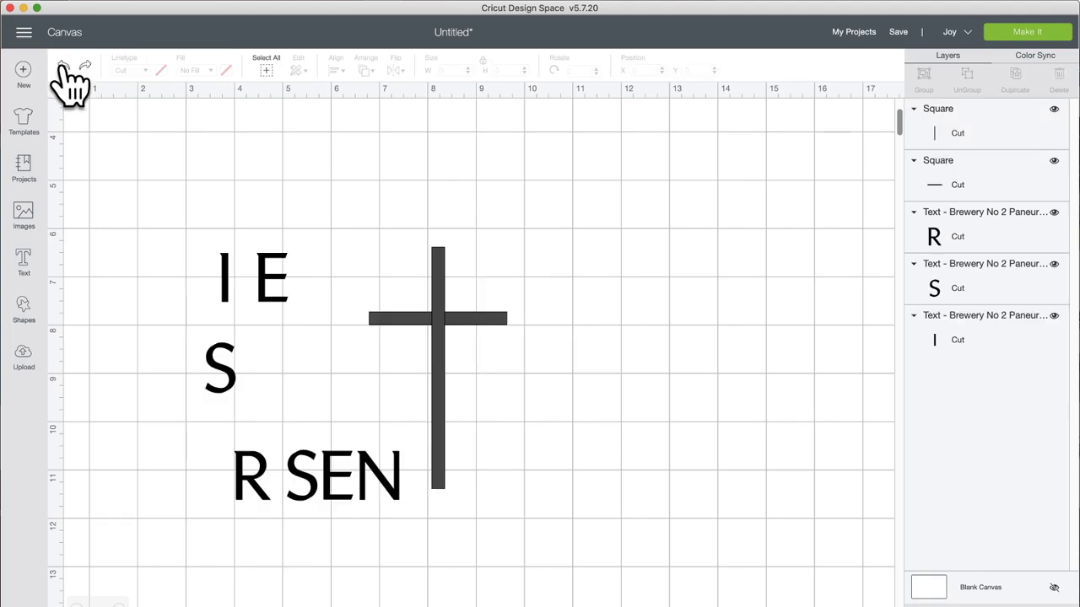
click(64, 66)
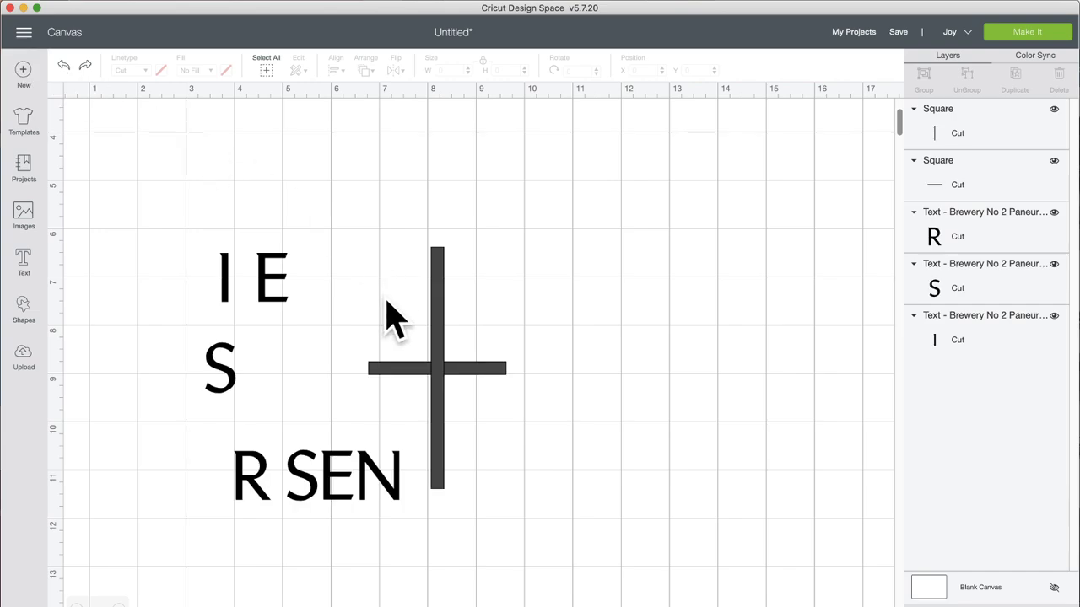
- Move the horizontal bar above the upright and thin it to a height of 0.125 inches
drag(477, 366, 516, 196)
click(358, 199)
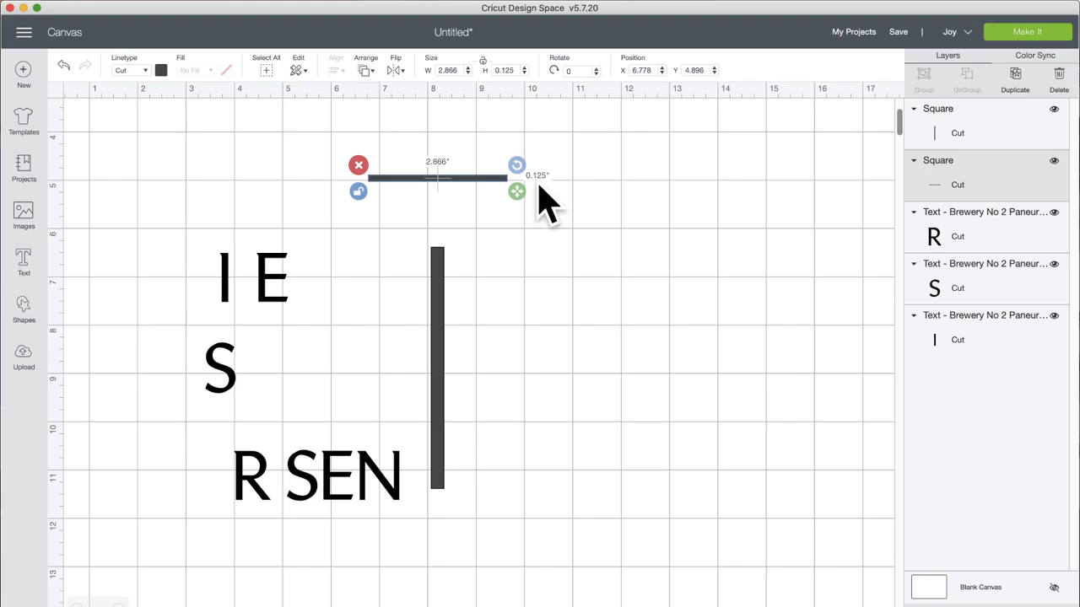
- Set the upright's width to 0.195 inches, then unlock its proportions and set its height to 5 inches
click(439, 278)
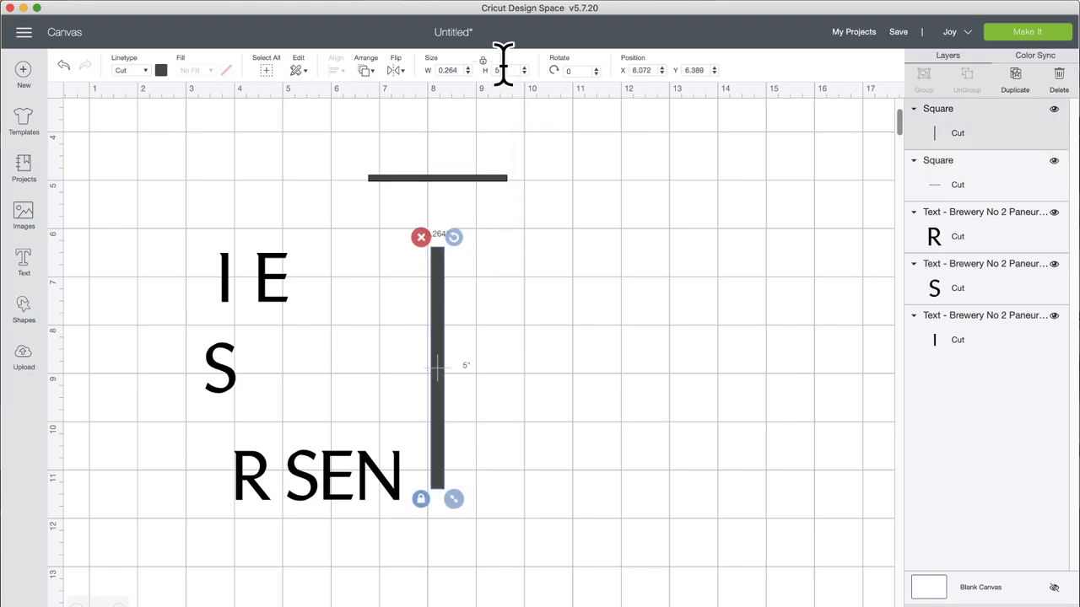
click(457, 70)
key(BackSpace)
key(Return)
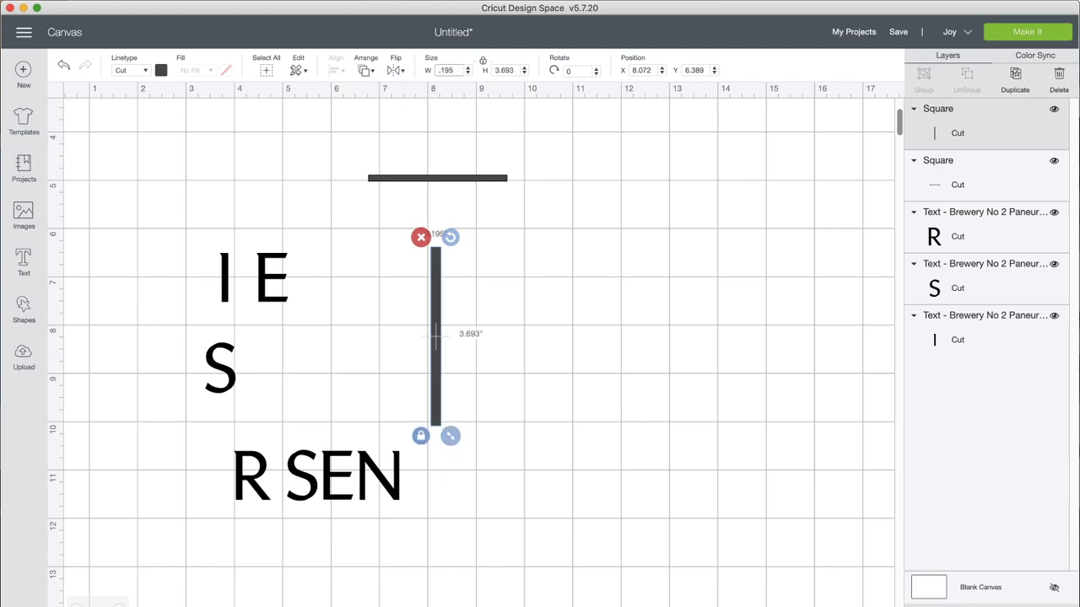
click(482, 61)
click(503, 70)
text(5)
key(Return)
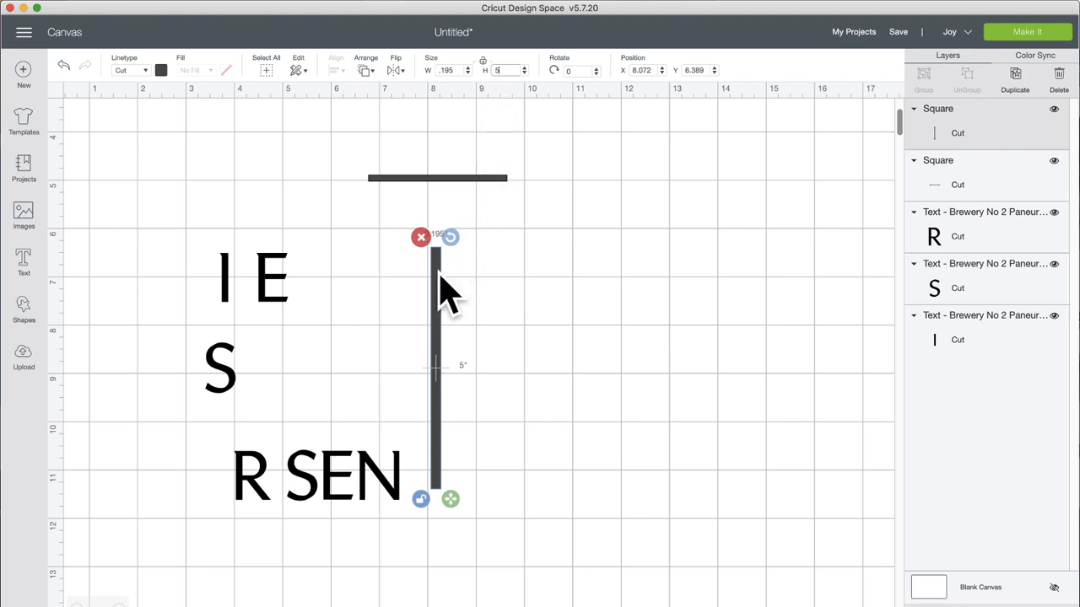
- Check the horizontal bar's thickness and set the upright's width to 0.125 inches to match
click(460, 179)
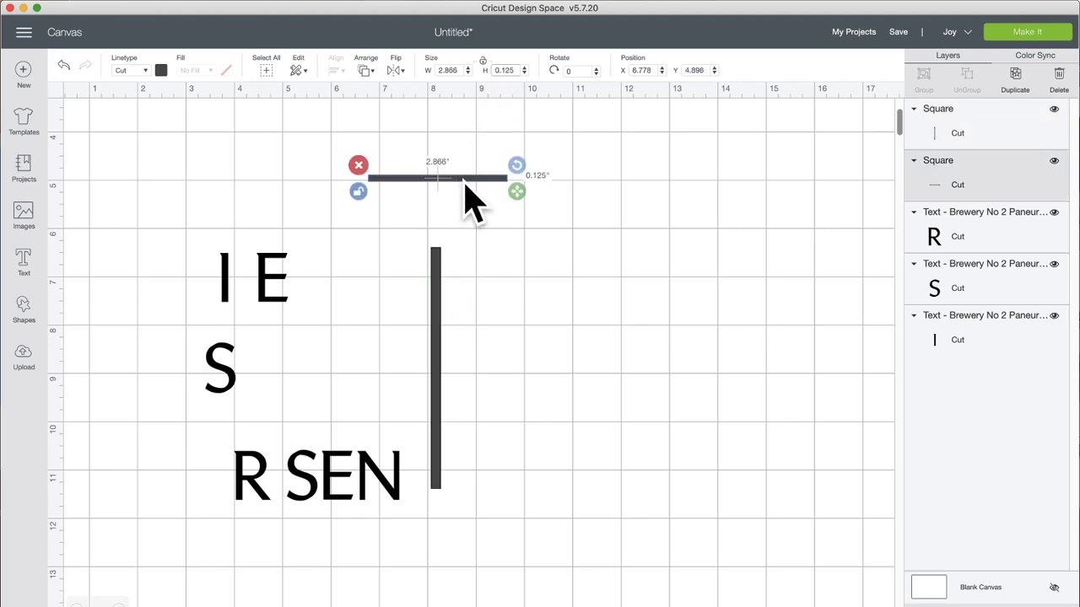
click(439, 282)
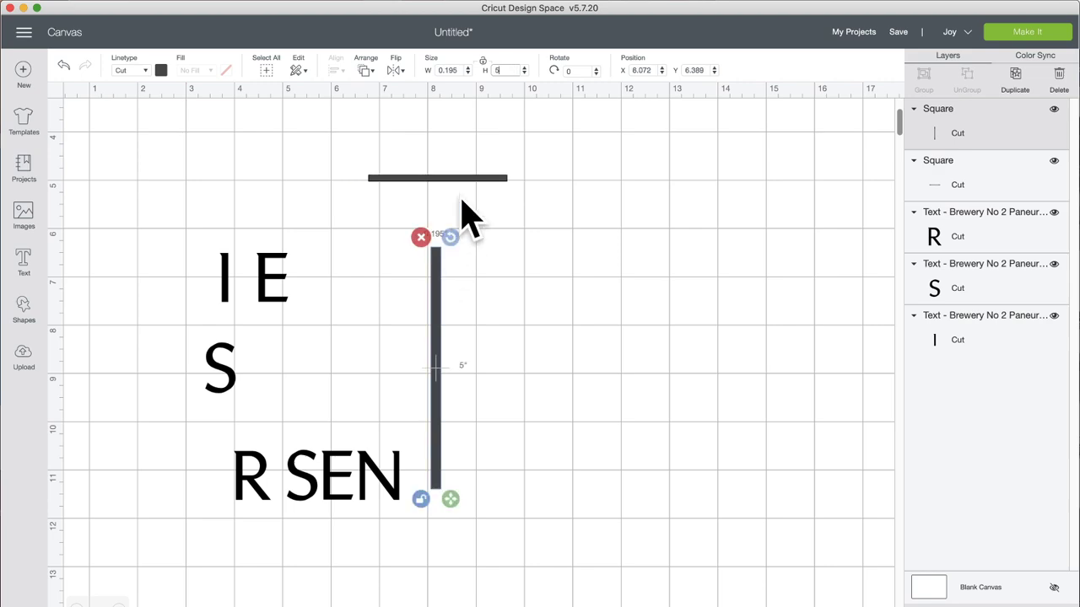
drag(449, 69, 497, 99)
text(25)
key(Return)
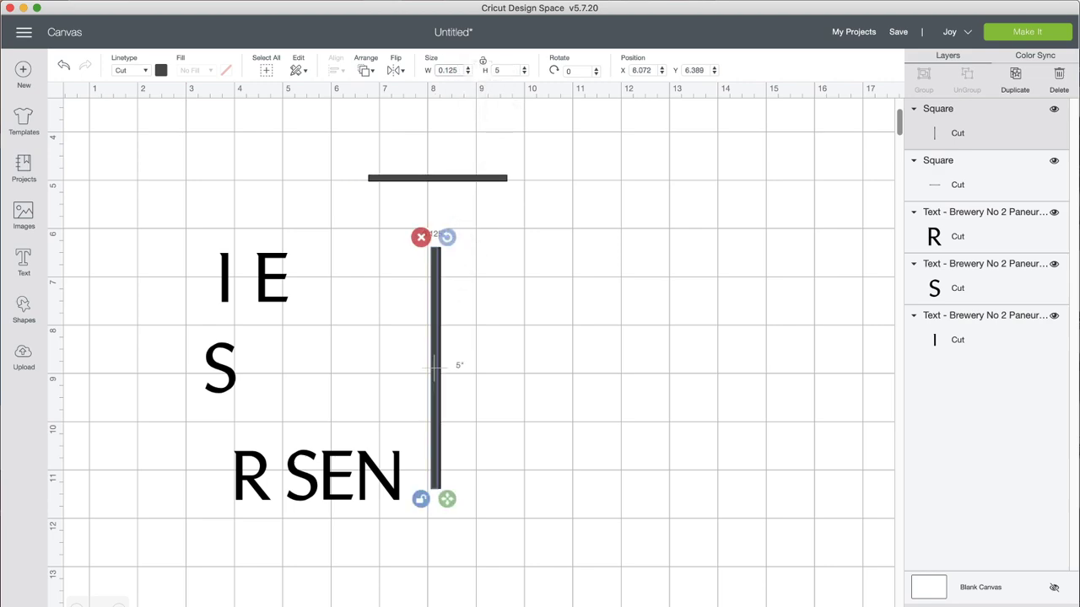
click(511, 295)
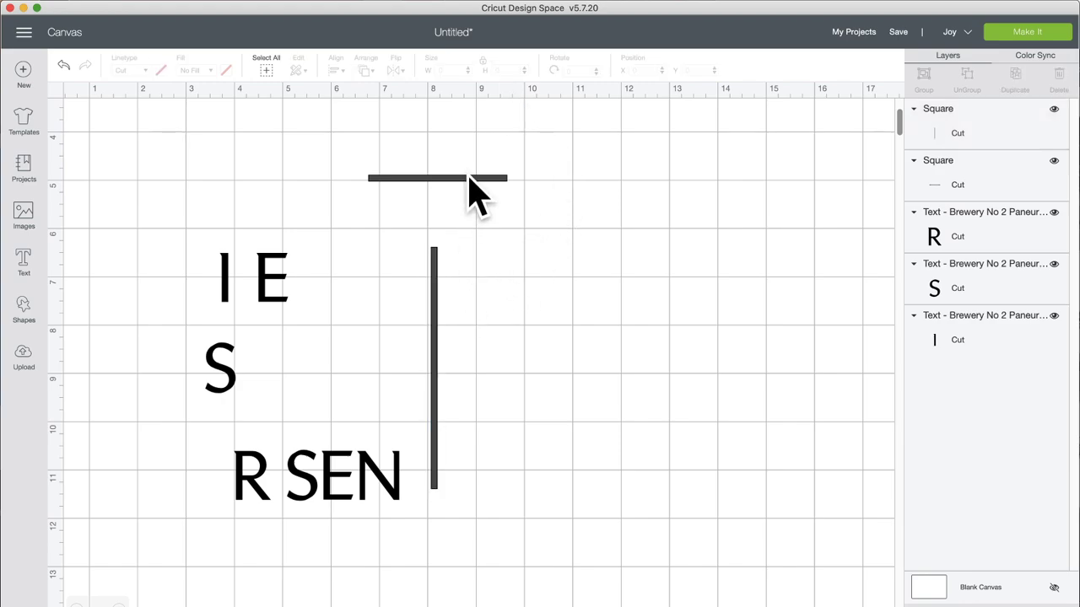
- Lay the horizontal bar across the upper part of the upright and set its width to 2.25 inches
drag(475, 192, 465, 311)
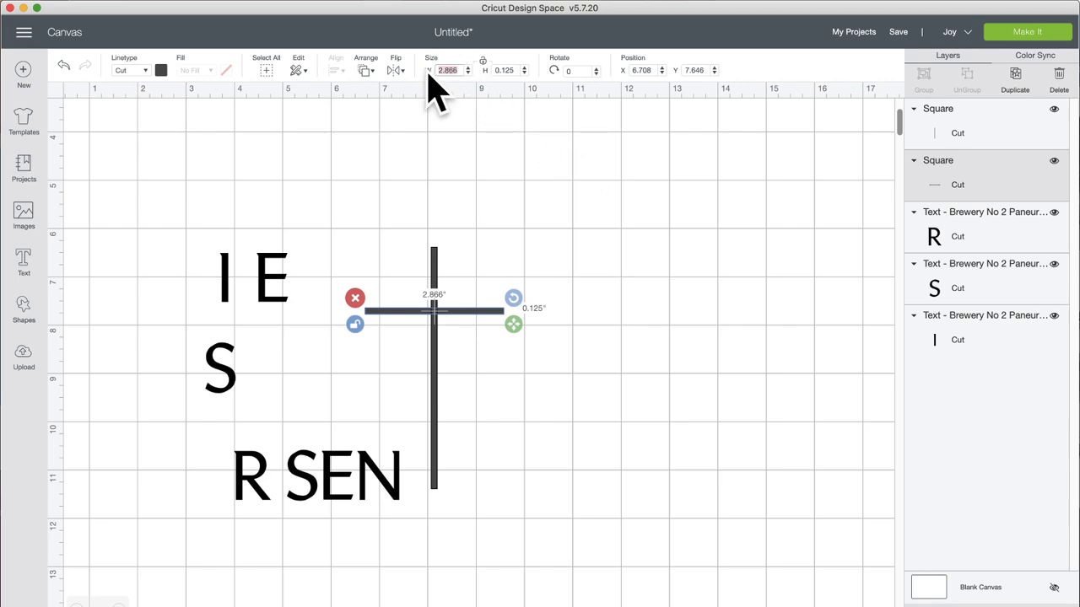
key(Return)
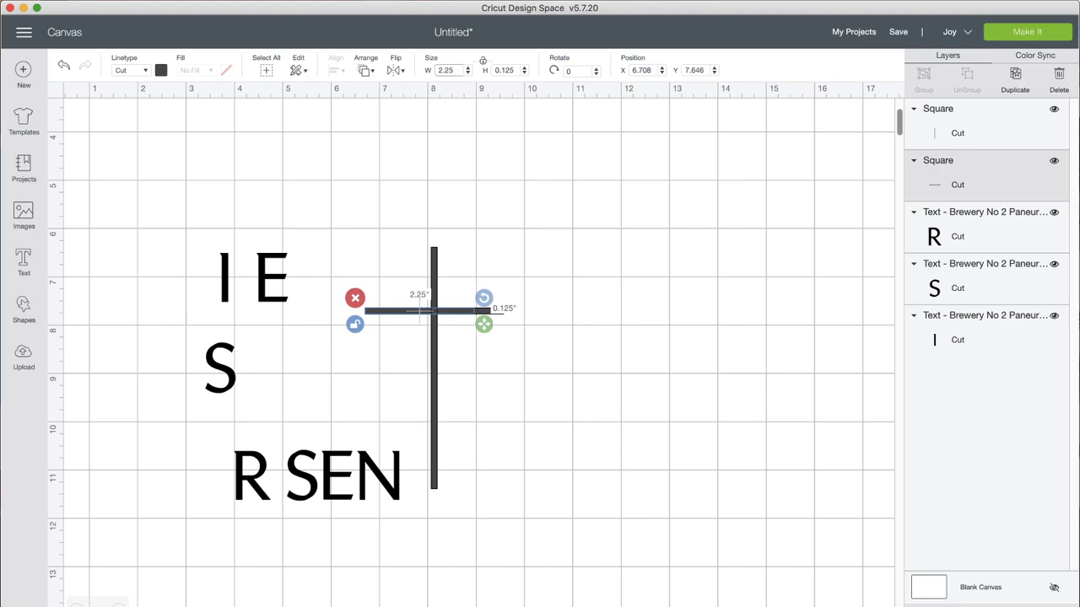
- Select both thin bars and center them horizontally on each other
click(506, 240)
drag(496, 216, 393, 331)
click(337, 70)
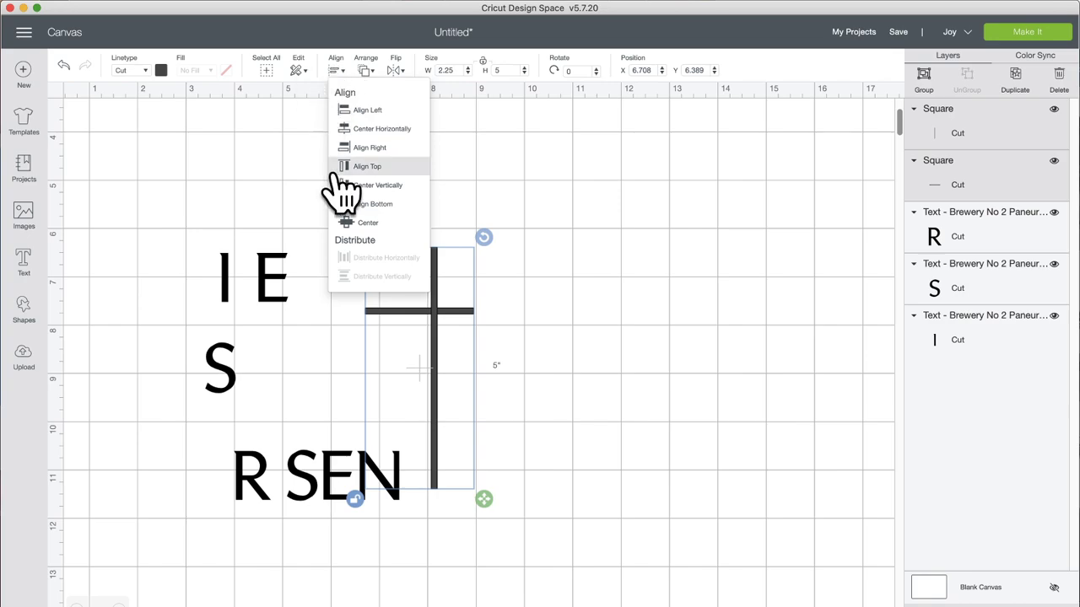
click(385, 131)
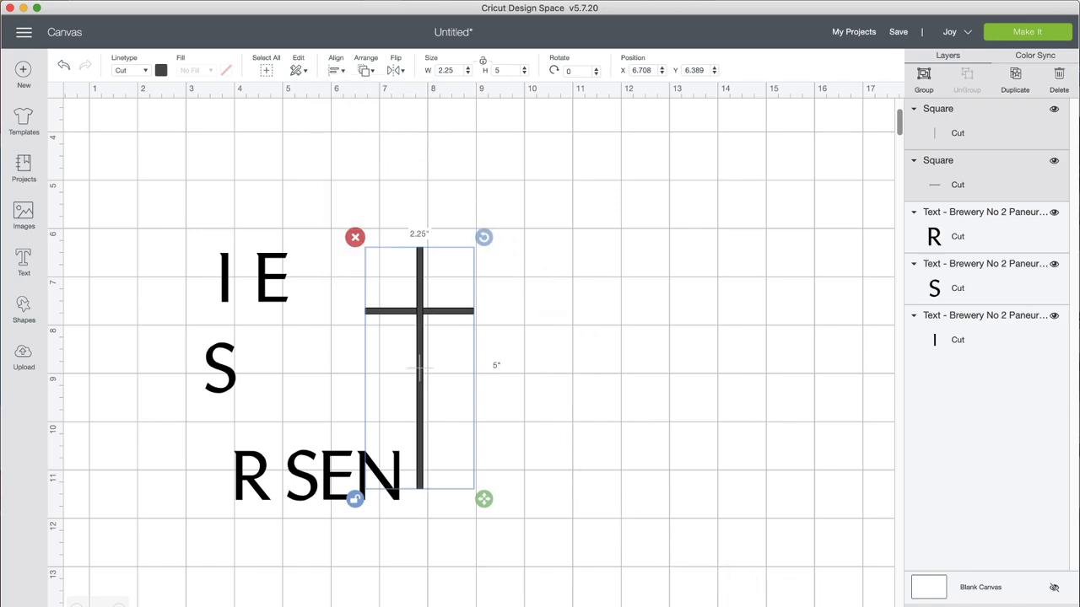
- Duplicate the two cross bars, group the copies and hide that group as a backup
click(1015, 80)
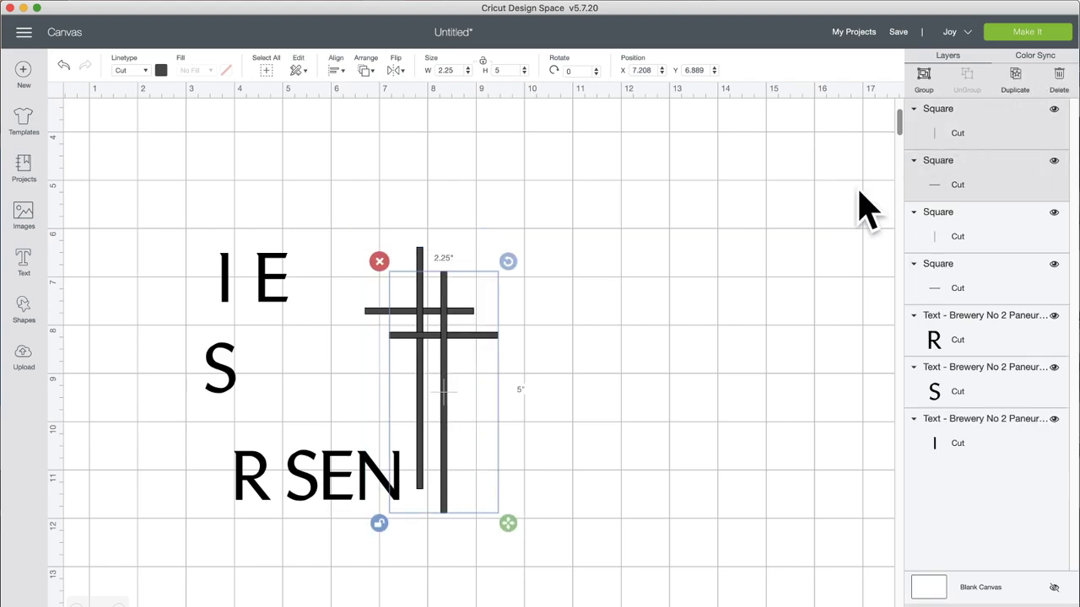
click(924, 78)
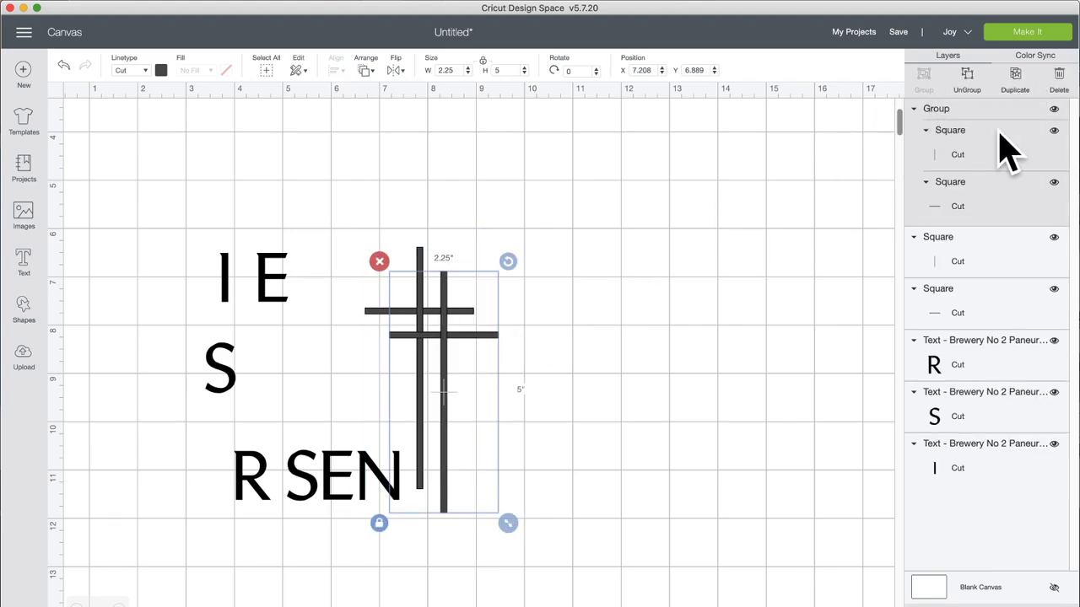
click(1053, 110)
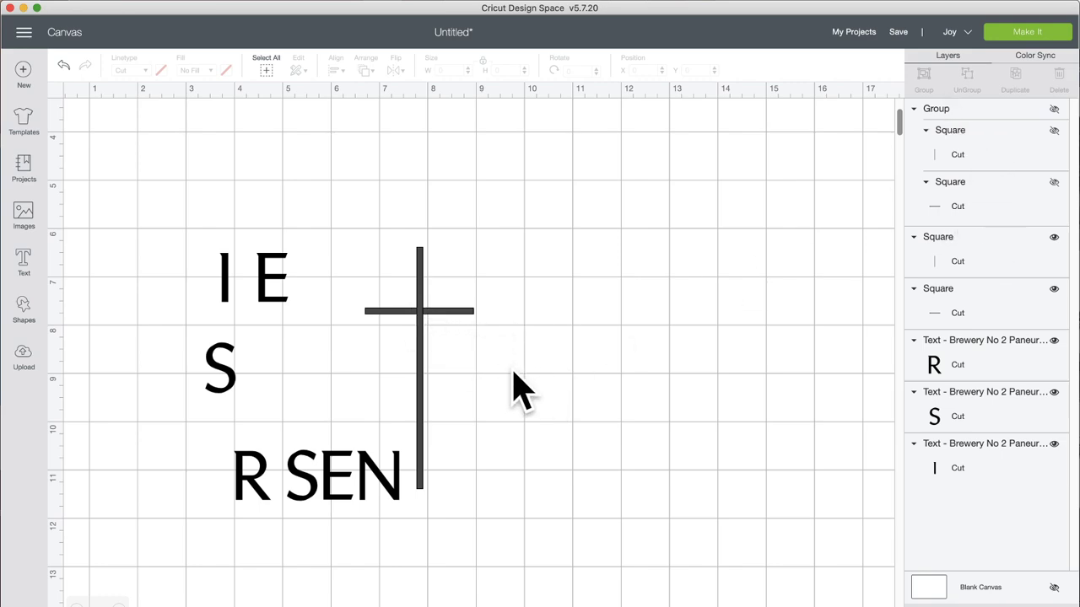
- Weld the two visible bars into a single cross and move it slightly upward beside the text
drag(475, 265, 410, 319)
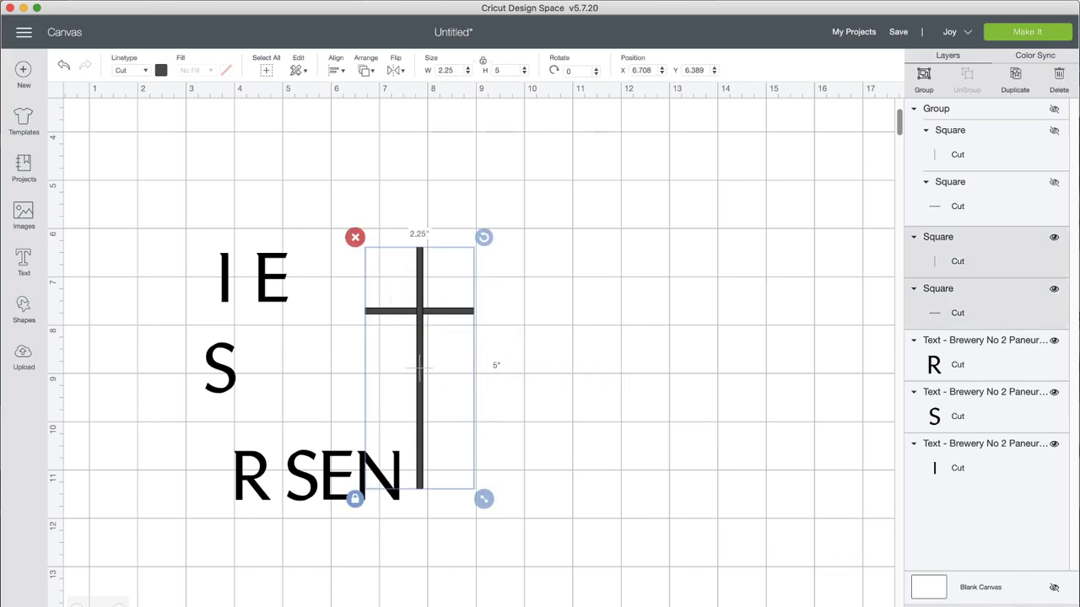
click(928, 574)
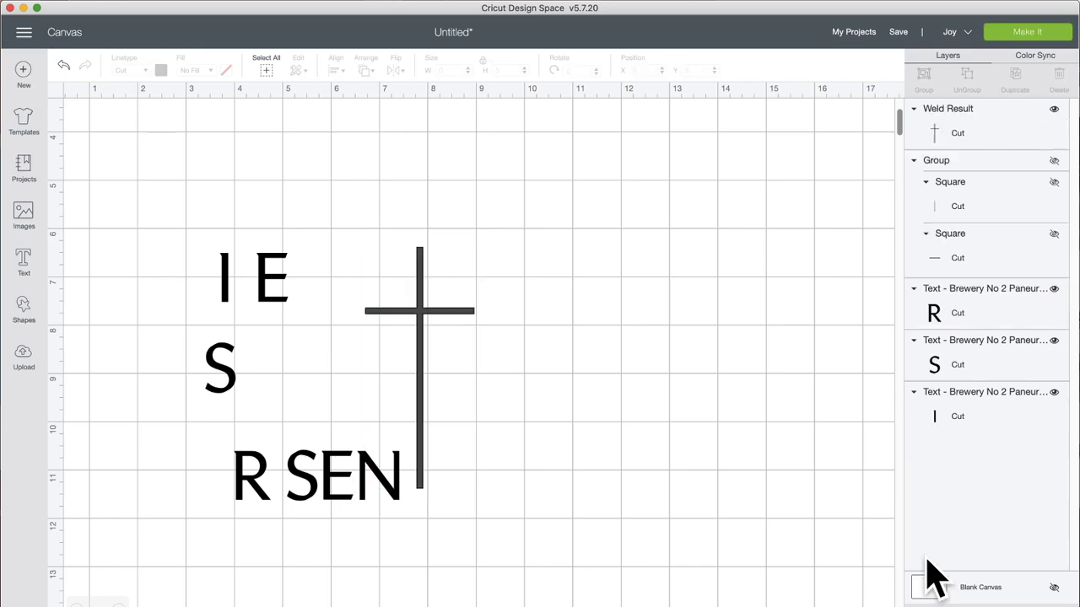
drag(431, 309, 460, 278)
click(393, 306)
- Select the "I E" text for adjustment
click(266, 279)
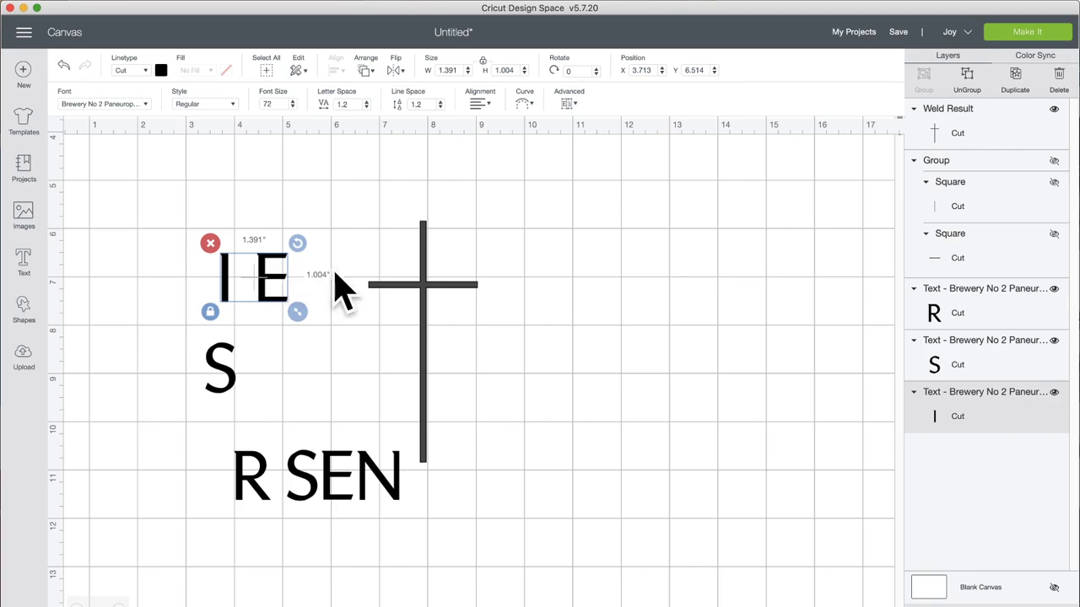
- Send the welded cross to the back, behind all the lettering
click(393, 285)
click(367, 71)
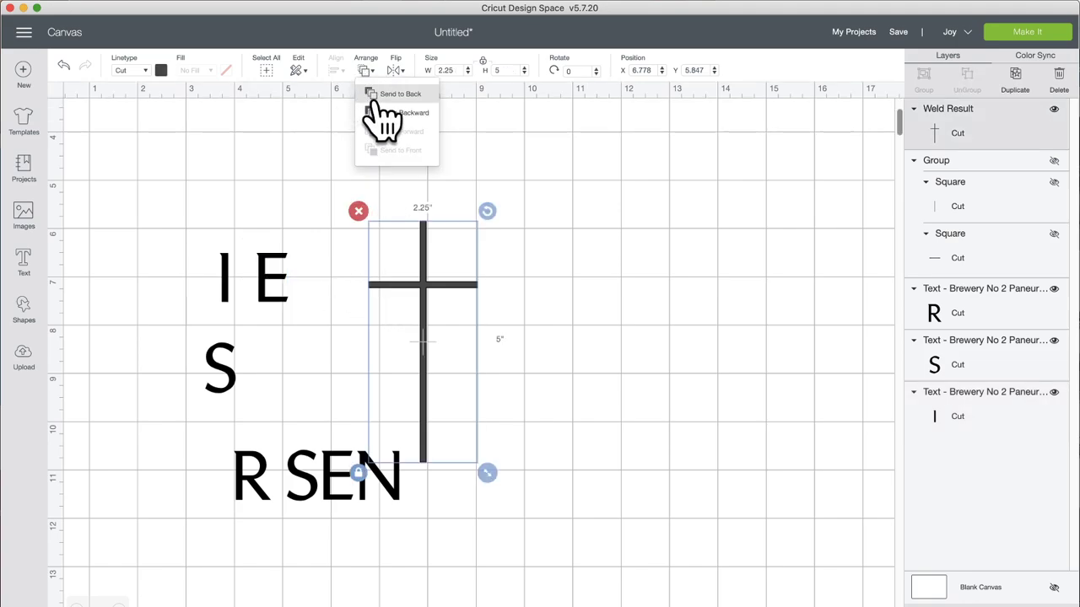
click(381, 102)
- Widen the gap in the "I E" text with an extra space and place it over the crossbar, one letter each side of the upright
drag(278, 285, 347, 244)
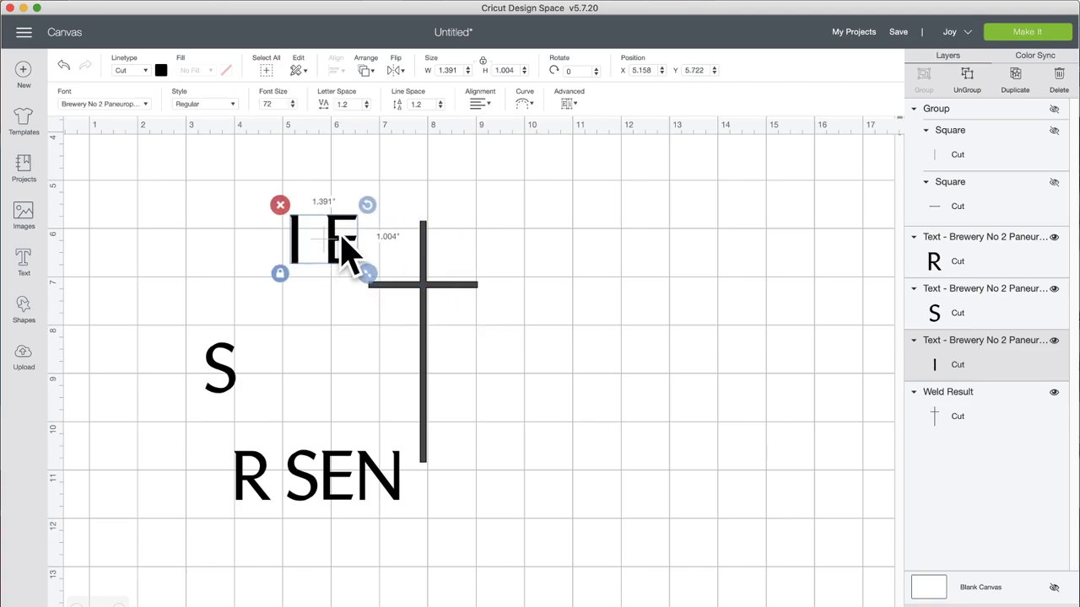
double_click(348, 245)
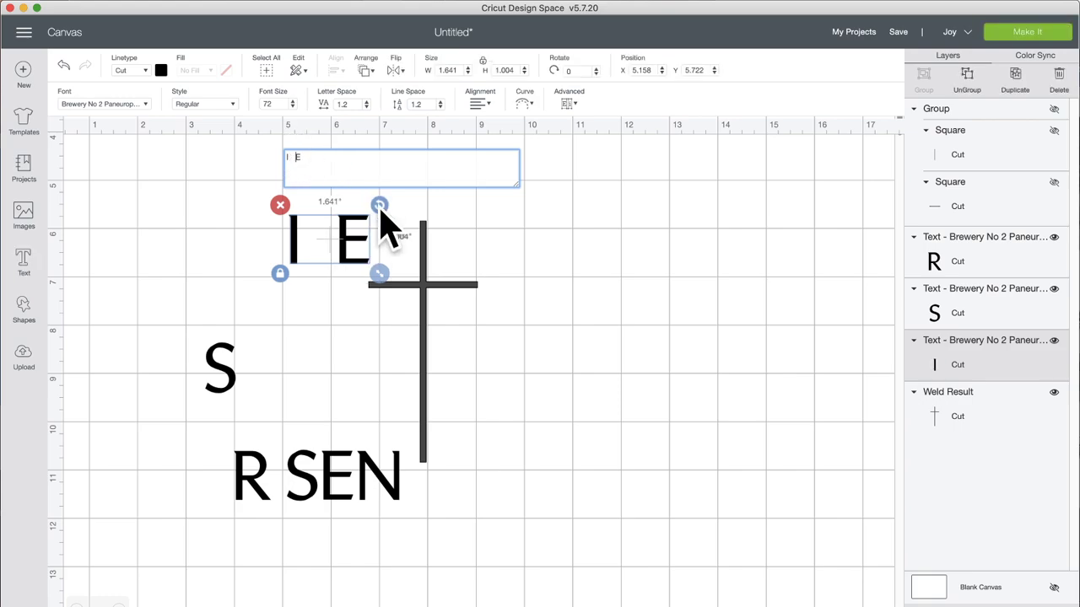
click(506, 265)
drag(372, 264, 453, 287)
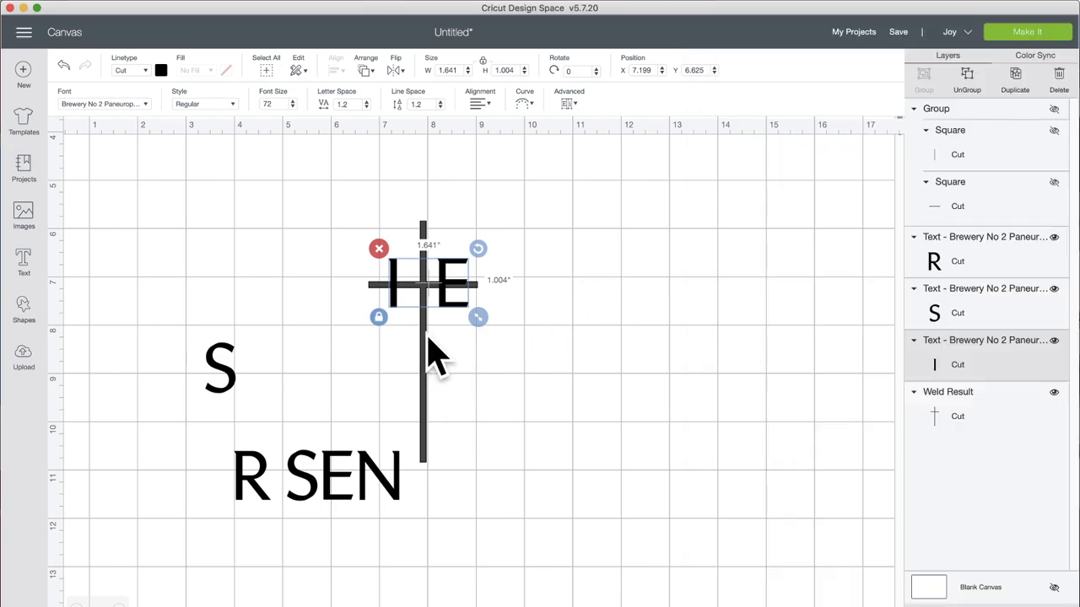
click(427, 338)
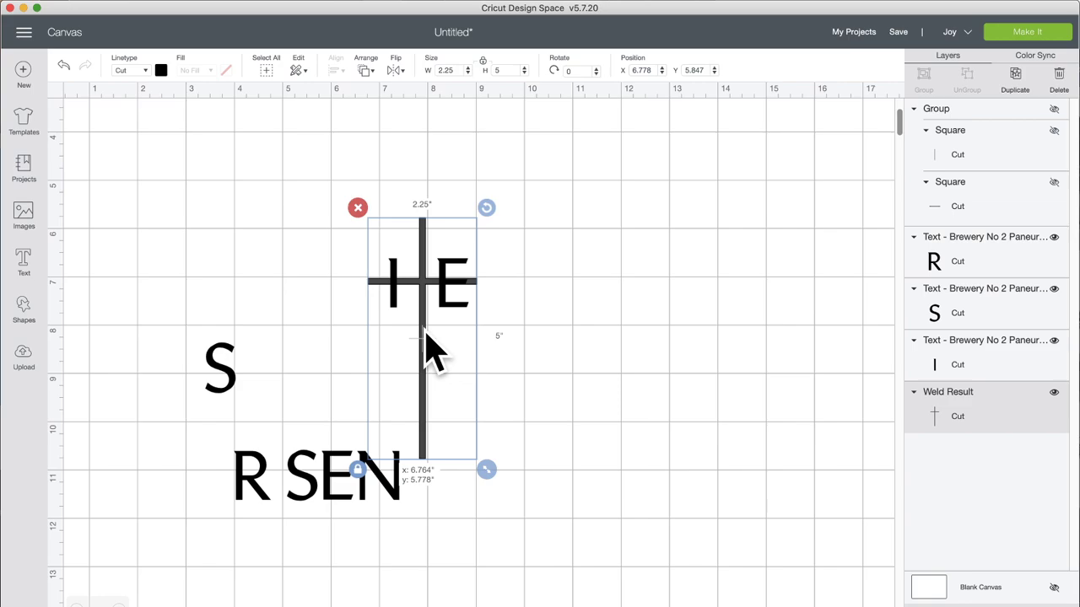
click(638, 349)
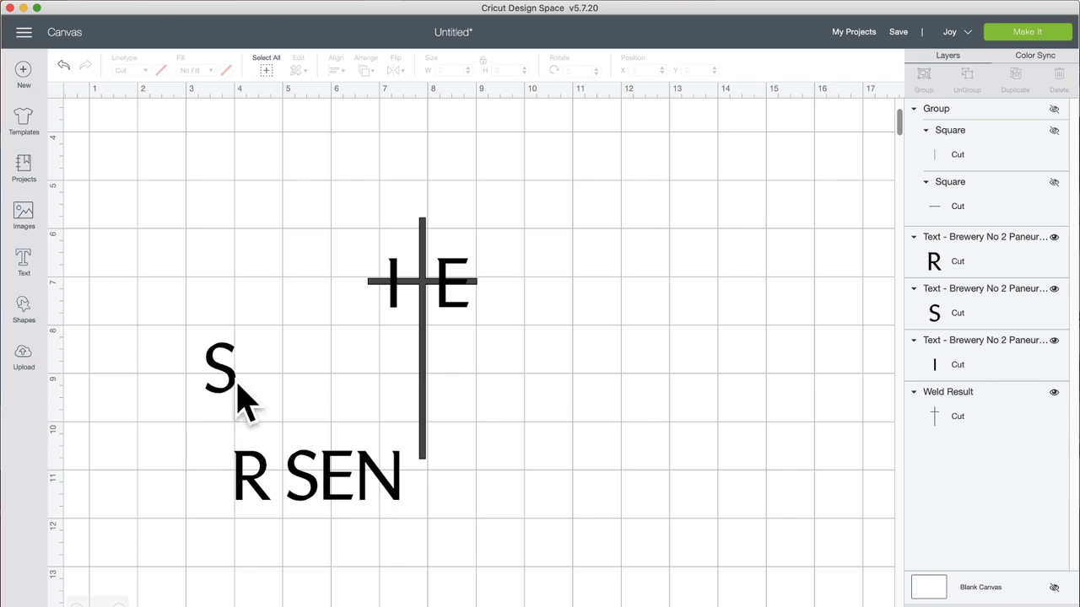
- Place the S beneath the E and the "R SEN" text across the foot of the cross so its upright forms the missing I
drag(235, 382, 467, 369)
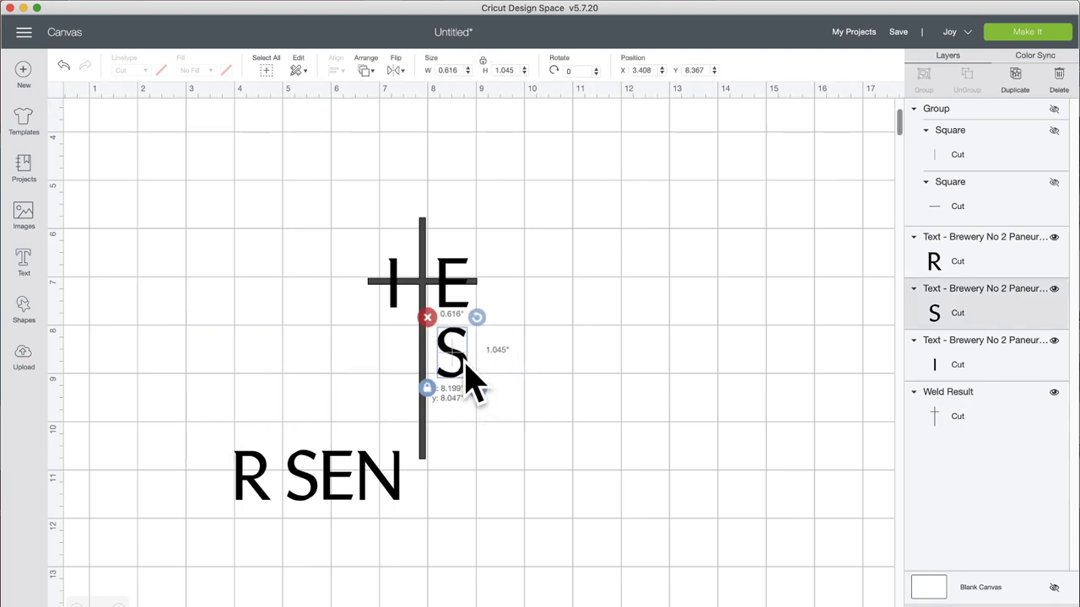
drag(374, 482, 518, 426)
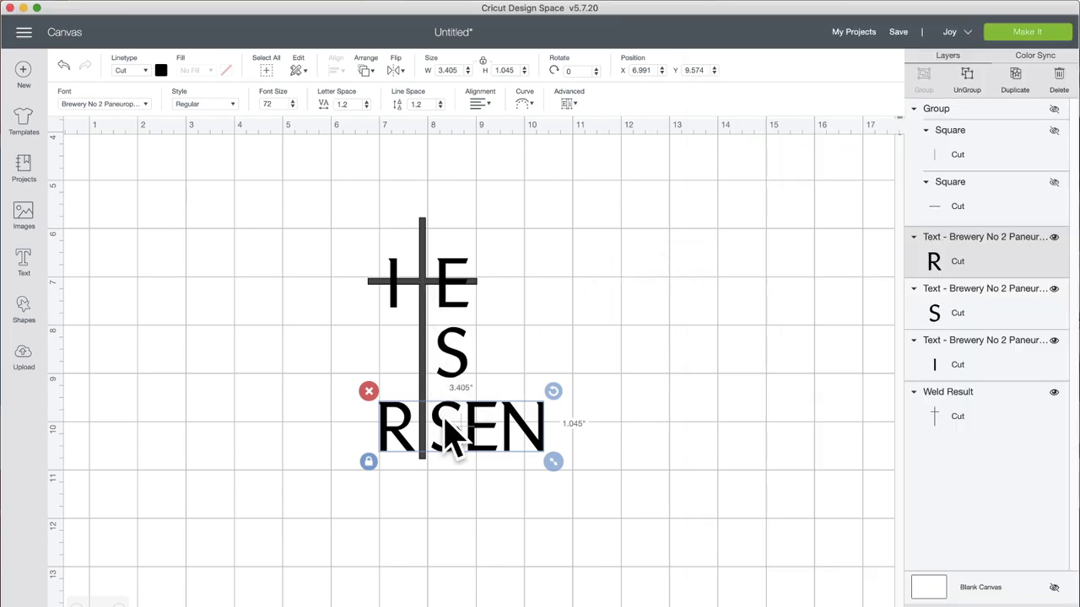
drag(456, 439, 453, 445)
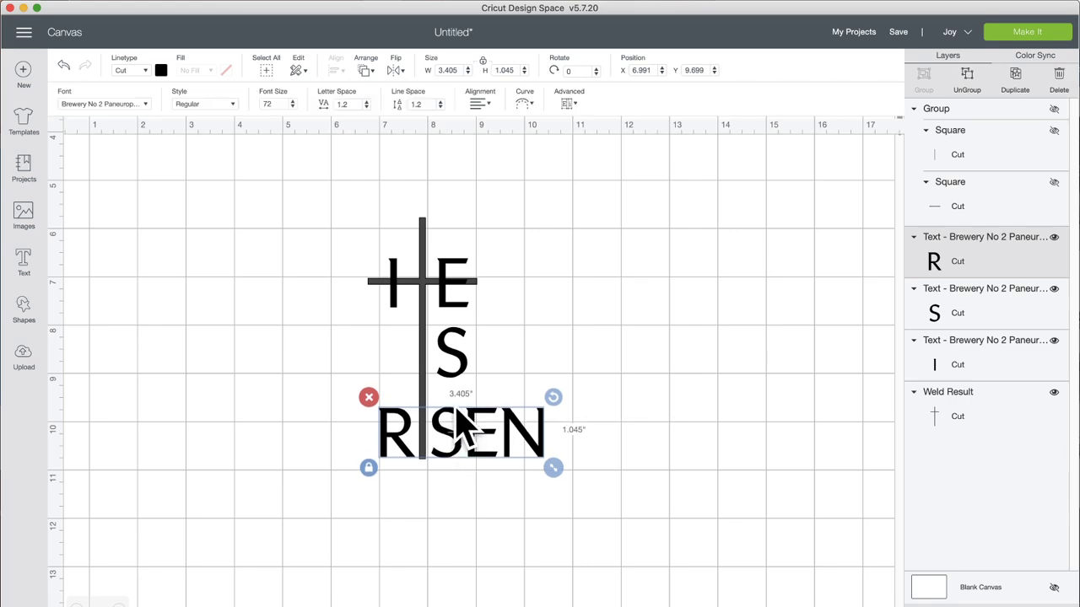
drag(462, 371, 460, 385)
click(679, 345)
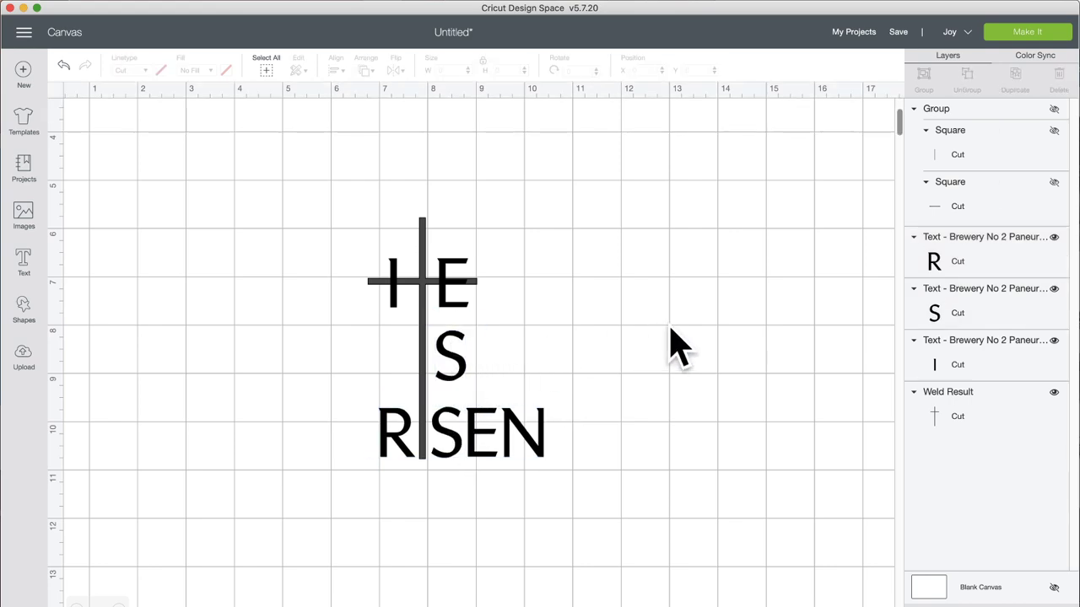
- Recolor the cross golden orange, #ffbc3c
click(428, 287)
click(161, 71)
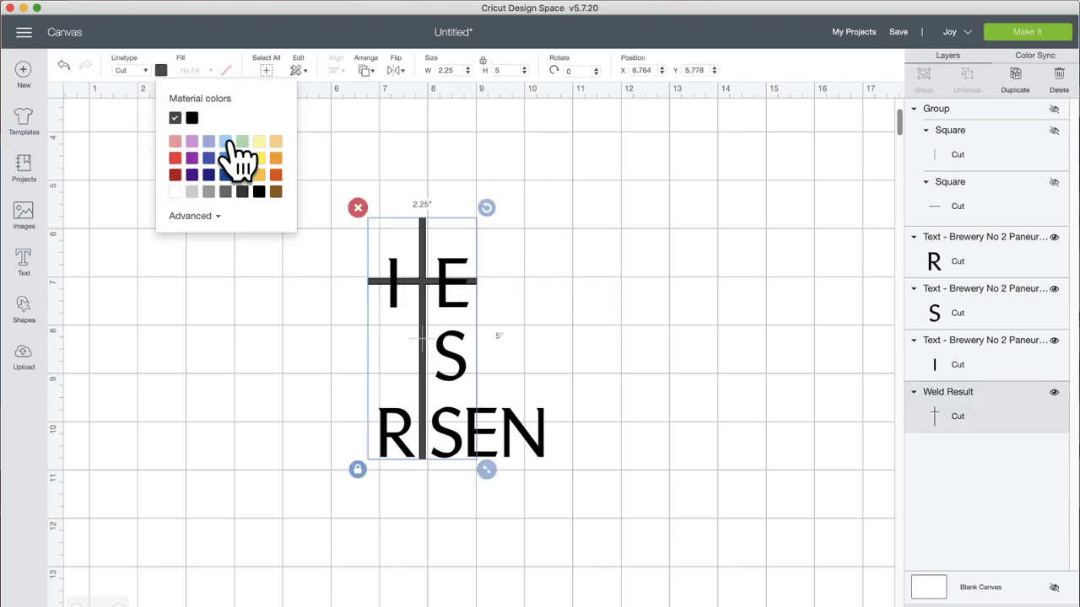
click(259, 159)
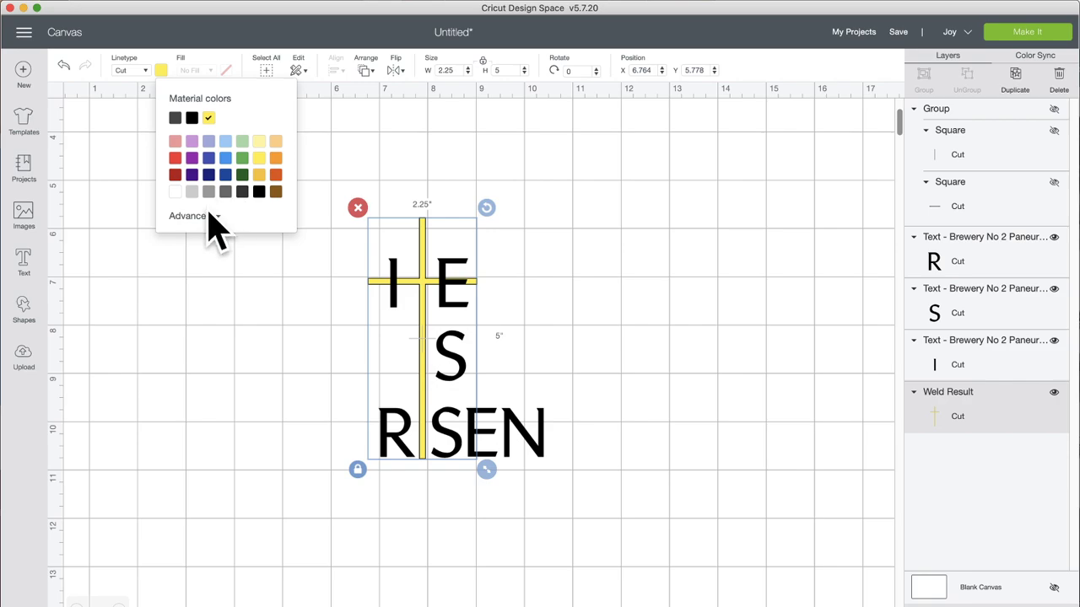
click(201, 219)
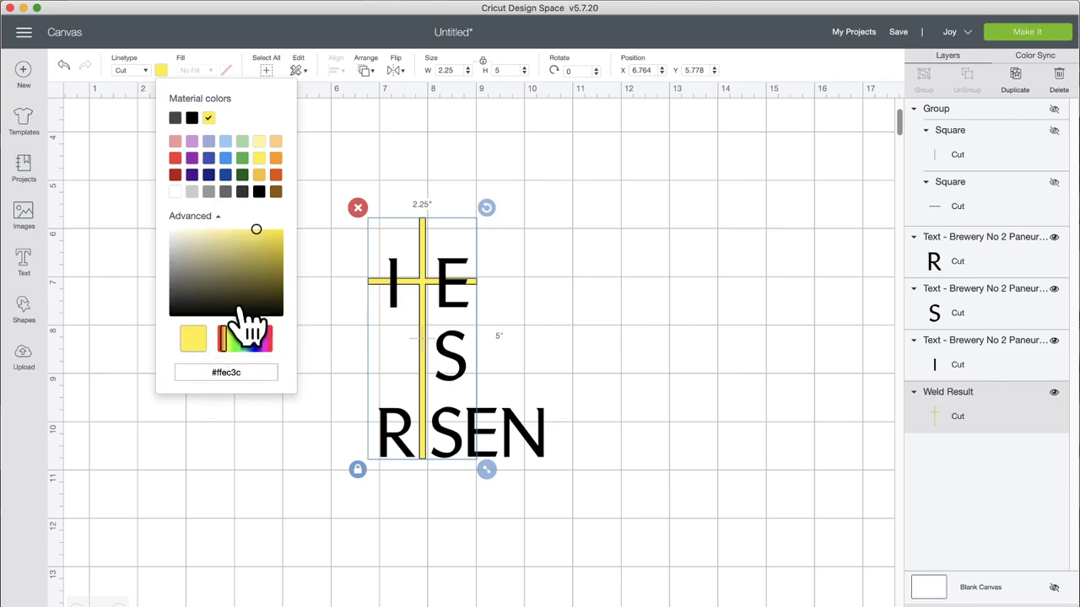
click(225, 341)
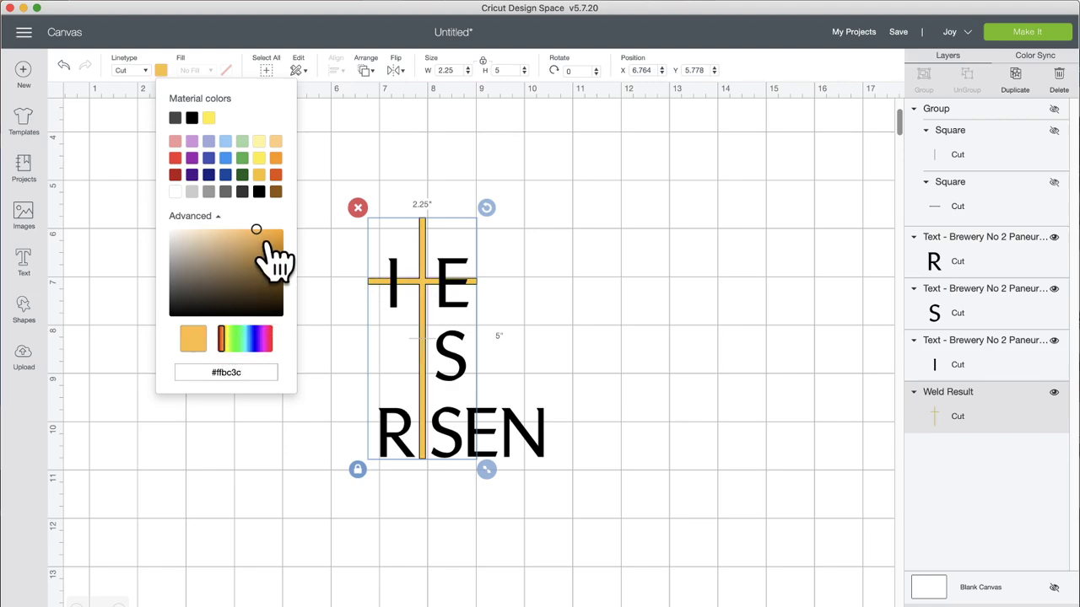
click(665, 211)
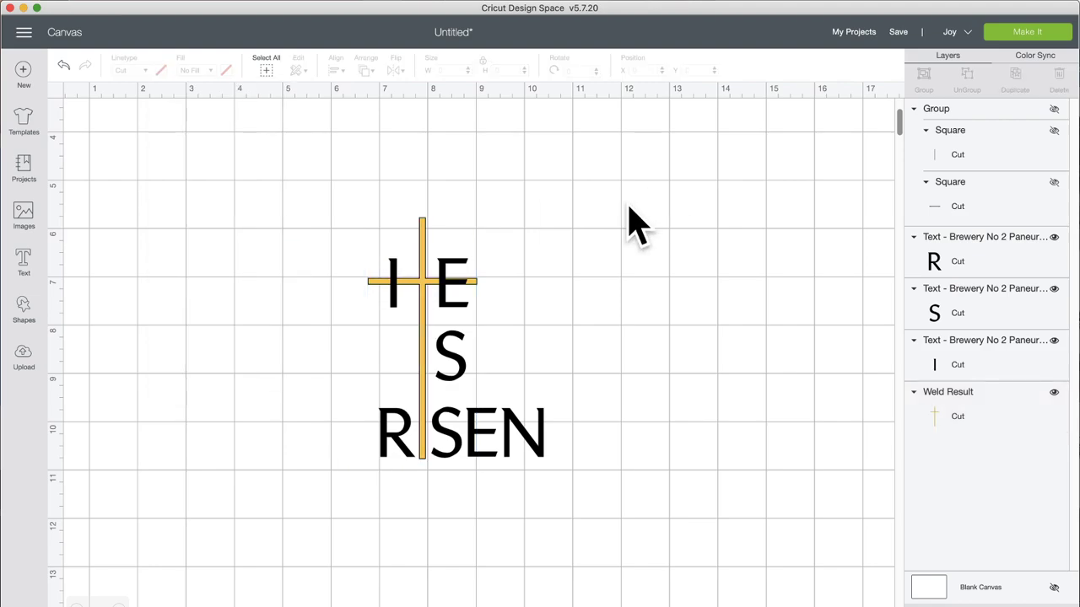
- Duplicate the orange cross and move the copy clear of the lettering, to the right of the design
click(422, 226)
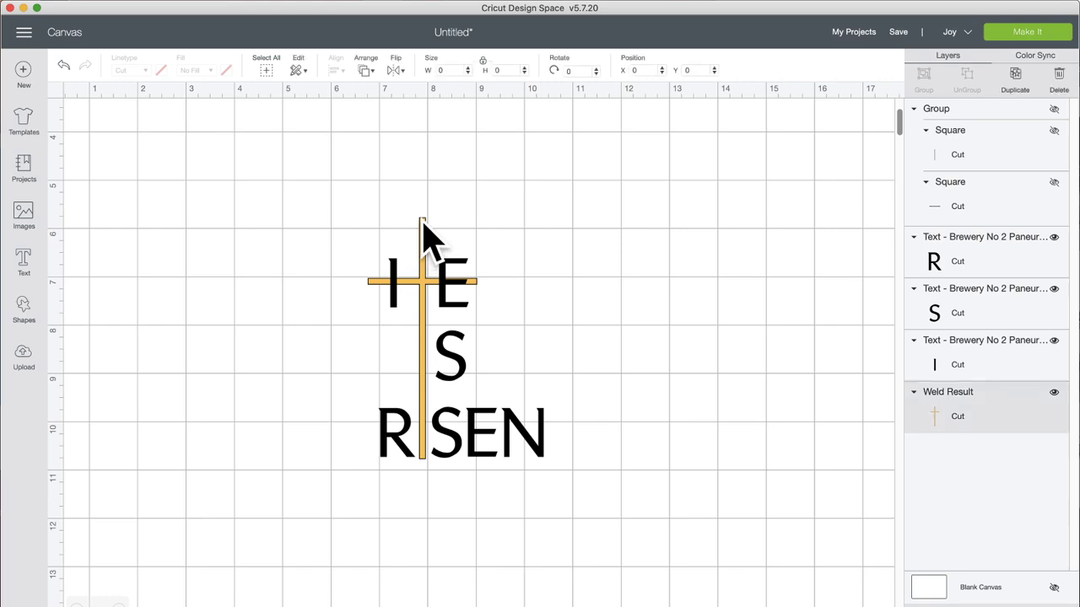
click(1015, 78)
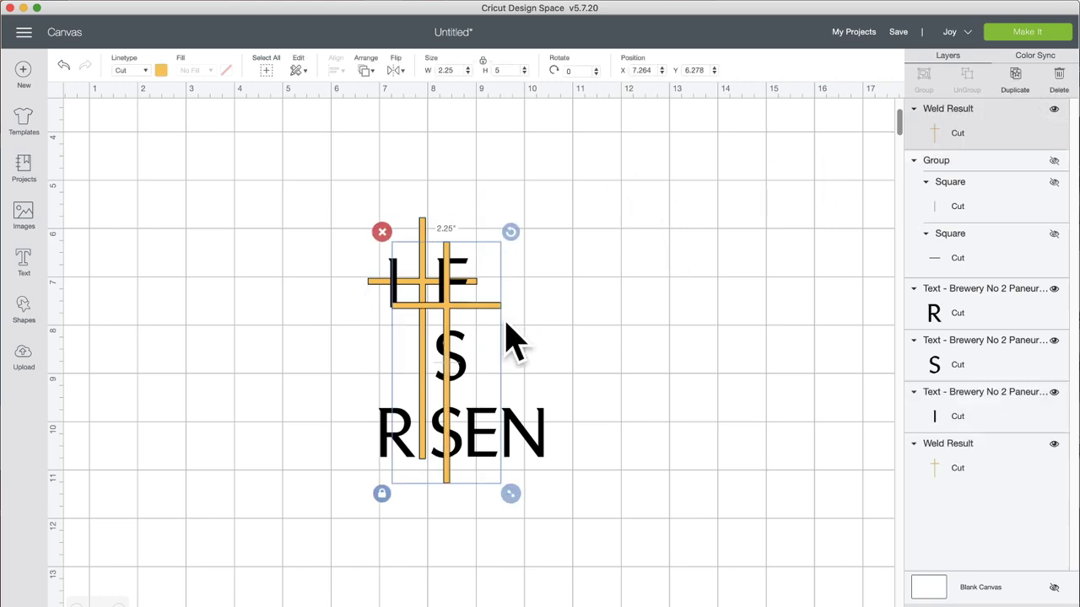
drag(482, 323, 731, 291)
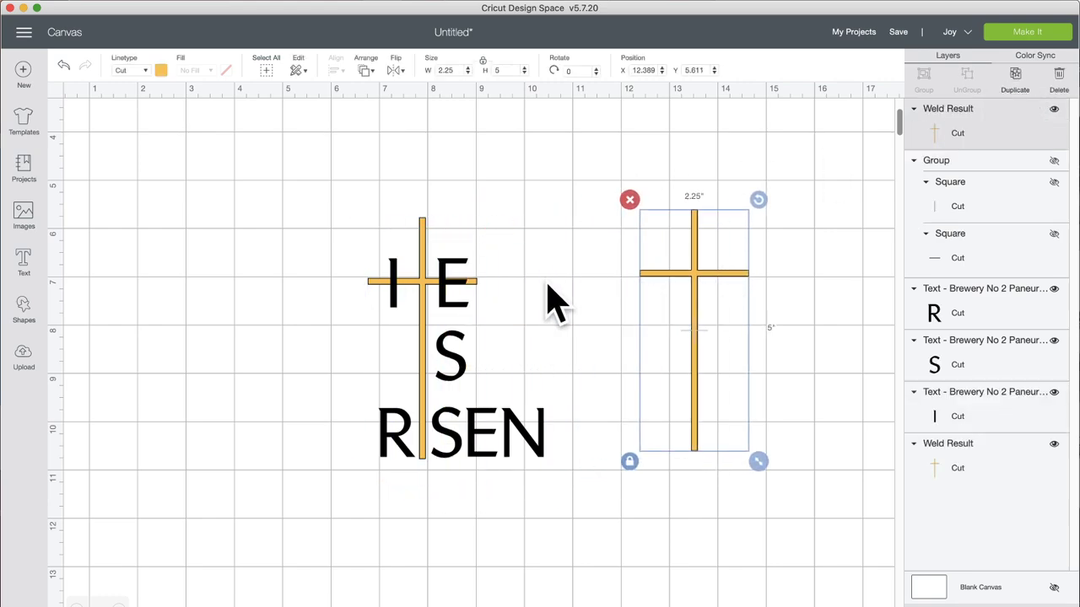
- Nudge the "I E" text slightly up and to the right over the crossbar
click(451, 299)
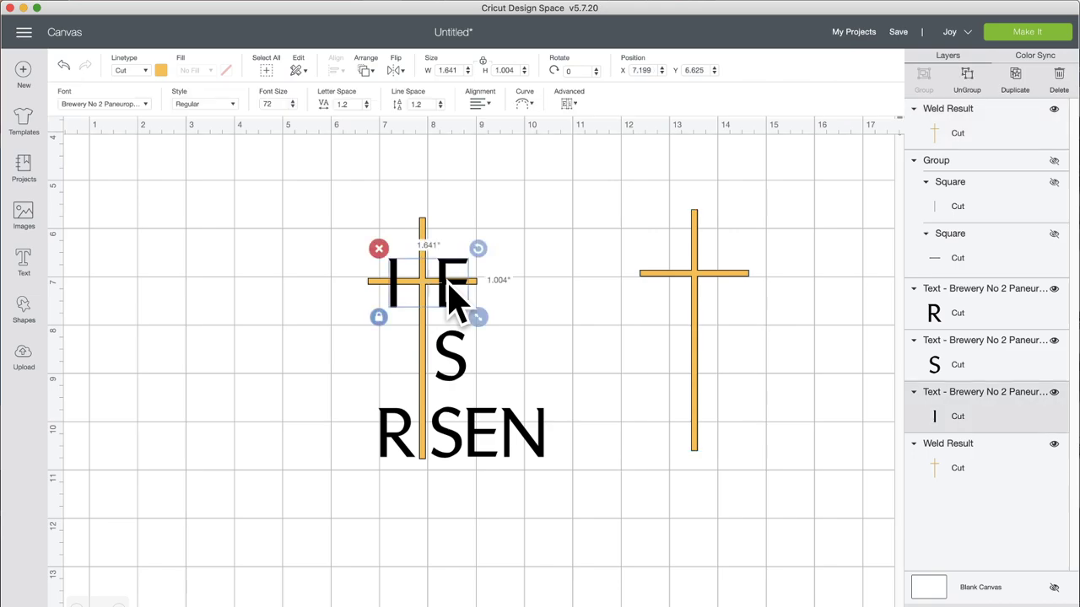
drag(451, 299, 452, 285)
click(544, 282)
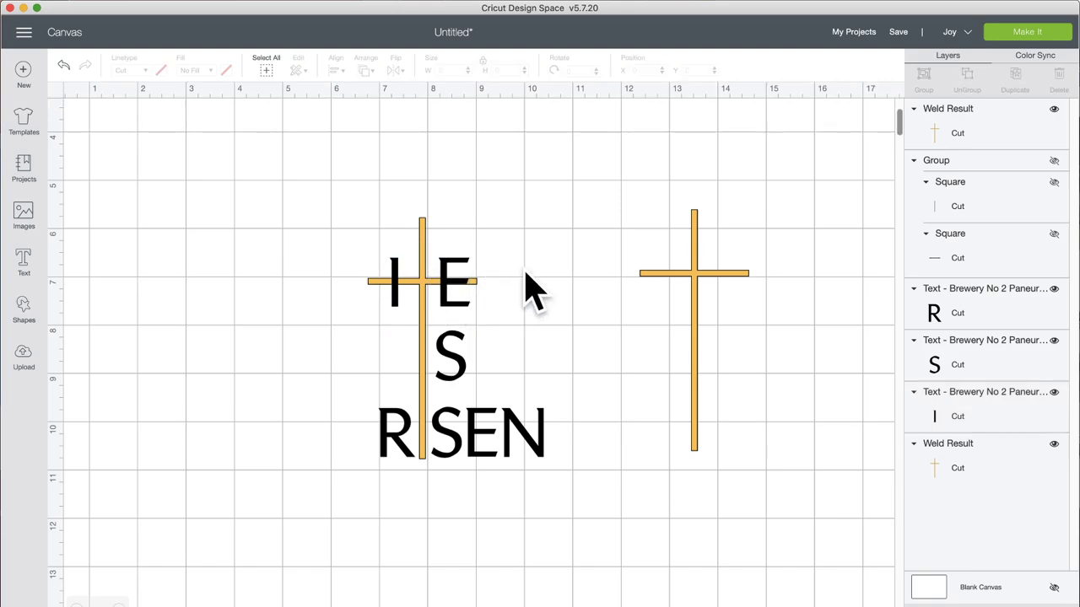
- Bring the original cross to the front and slice it with the "I E" text
click(423, 224)
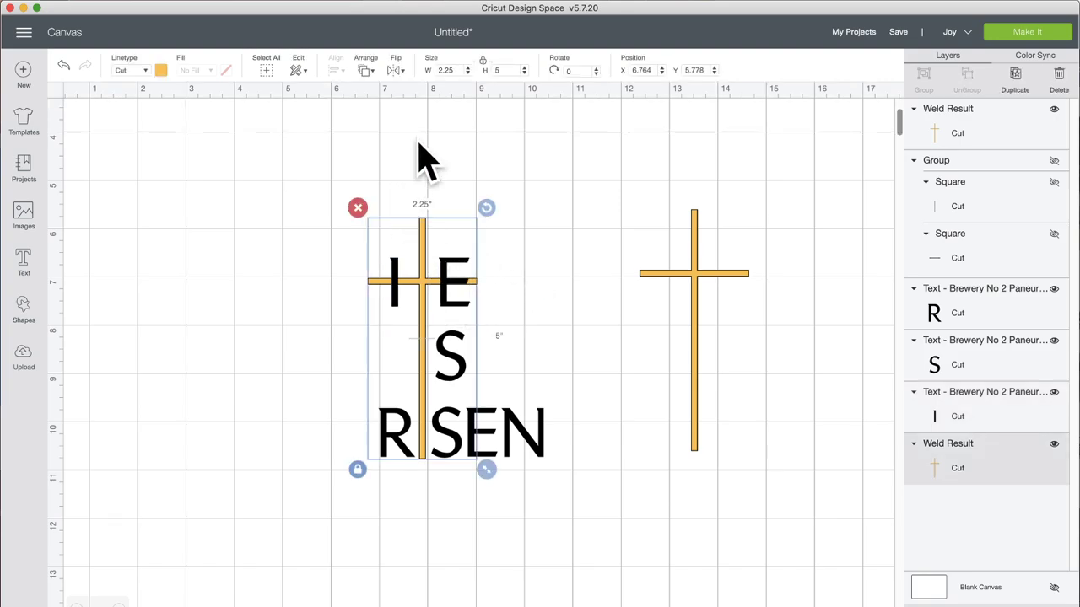
click(365, 71)
click(384, 147)
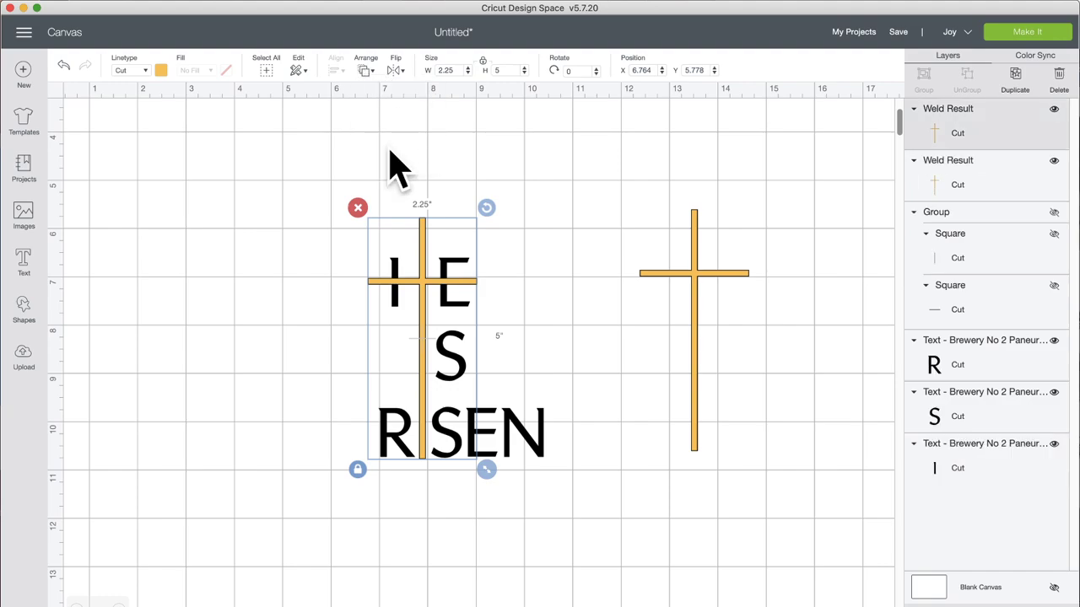
drag(395, 172, 478, 304)
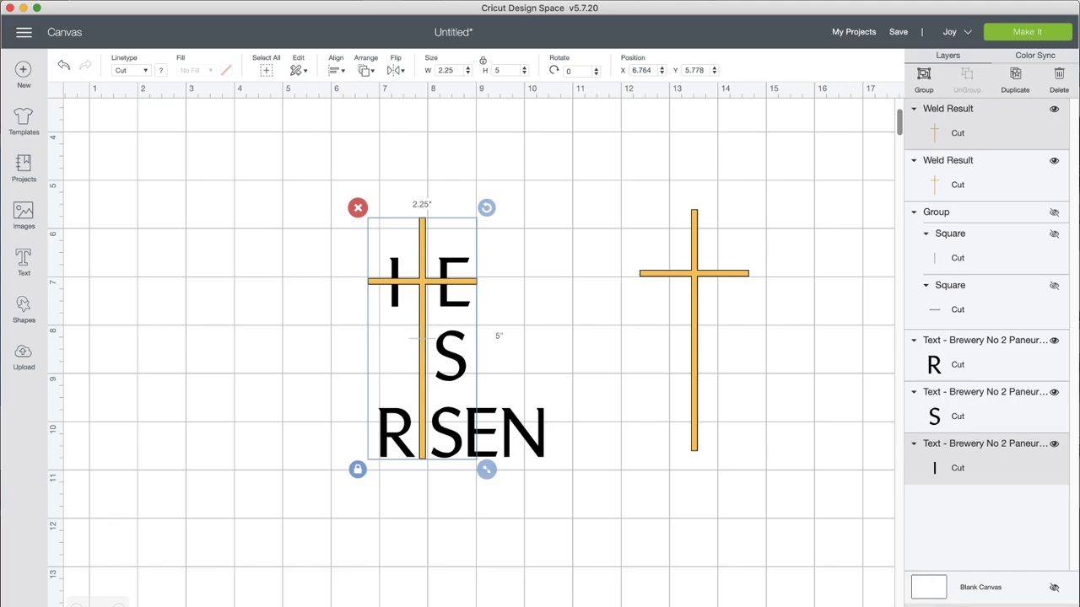
click(922, 604)
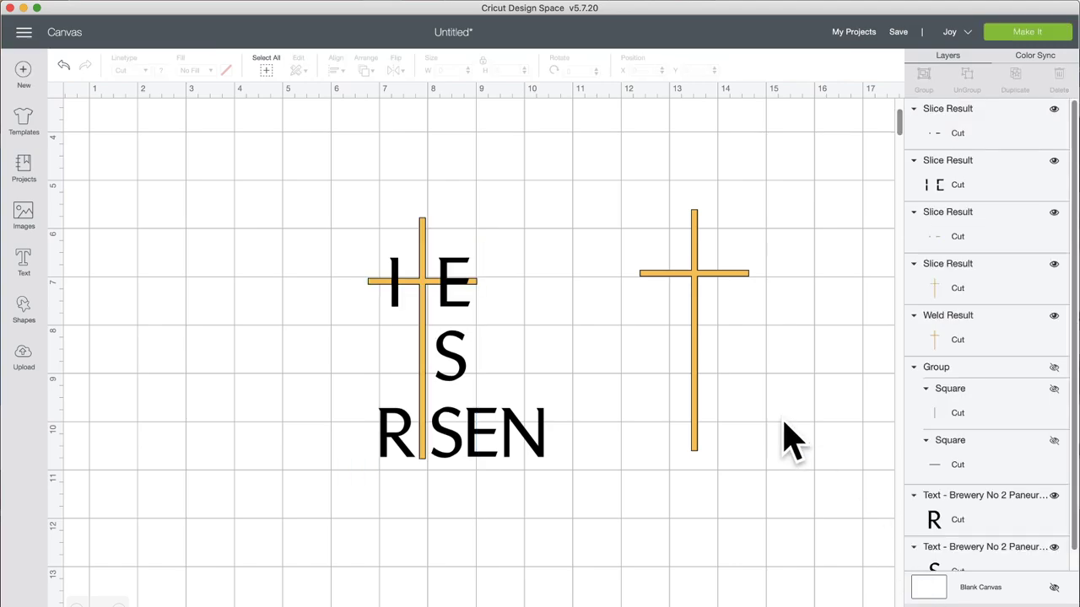
- Move the black sliced-out strips above the design and the sliced orange cross to the left of the lettering
drag(452, 284, 571, 187)
click(475, 299)
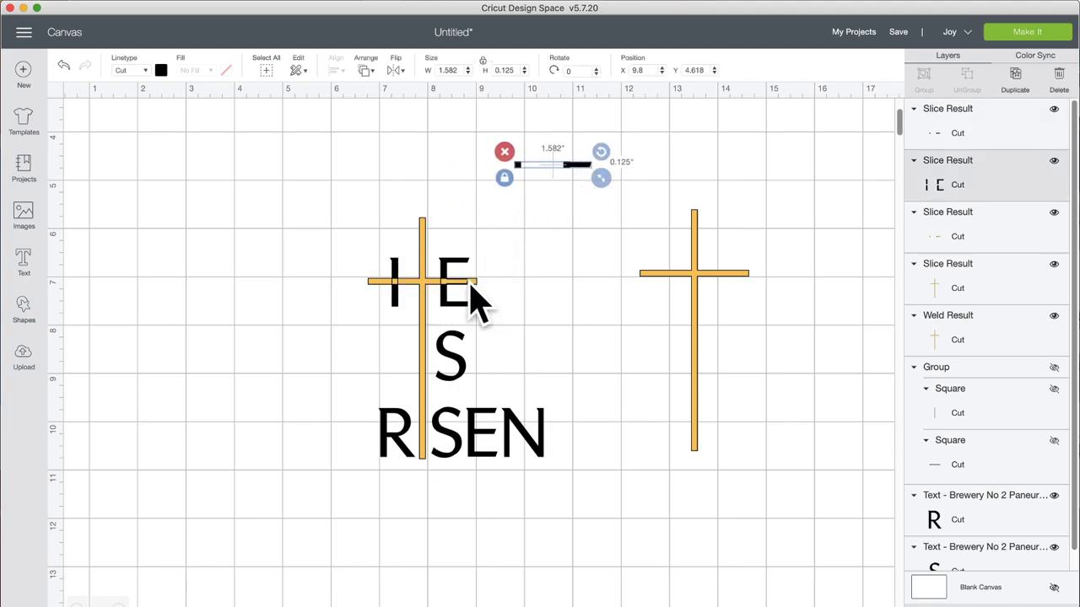
click(478, 297)
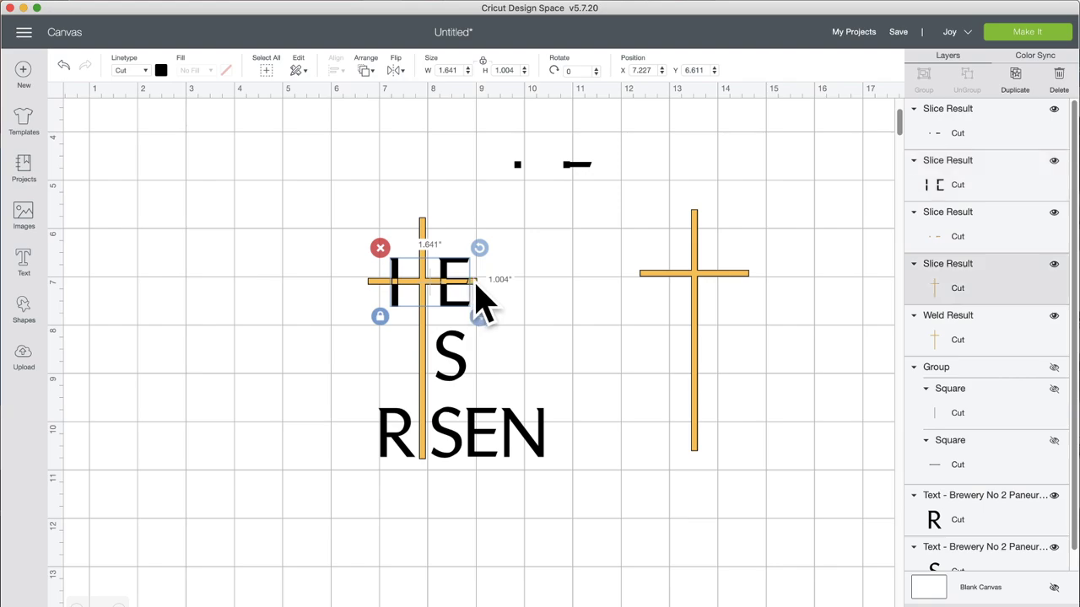
drag(480, 296, 325, 241)
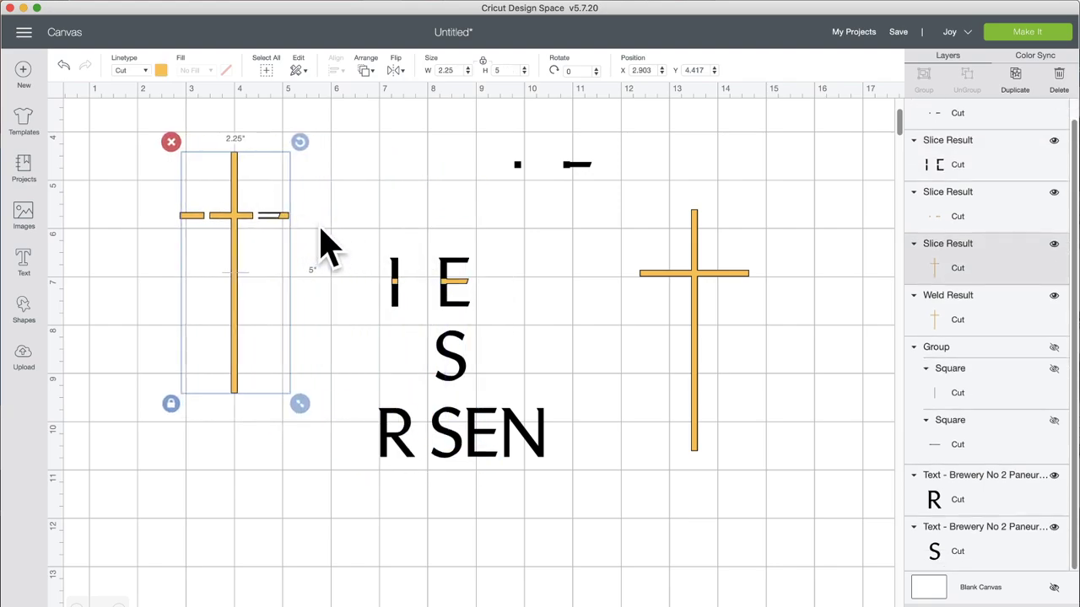
- Send the sliced "I E" letters to the back and move the orange strips off them, beside the black strips
click(464, 297)
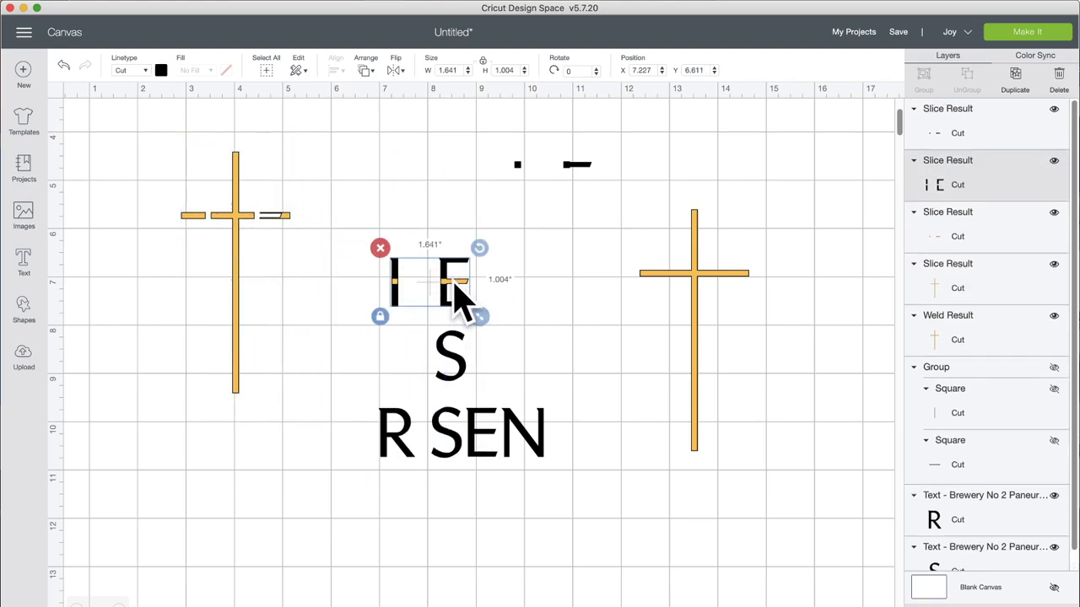
click(367, 71)
click(378, 97)
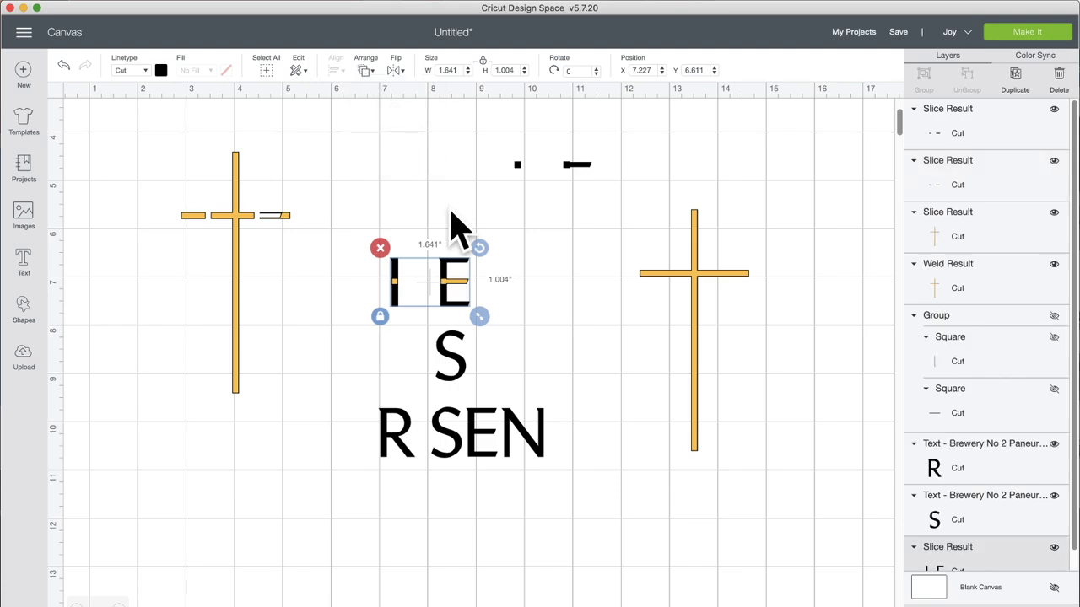
click(514, 309)
click(463, 297)
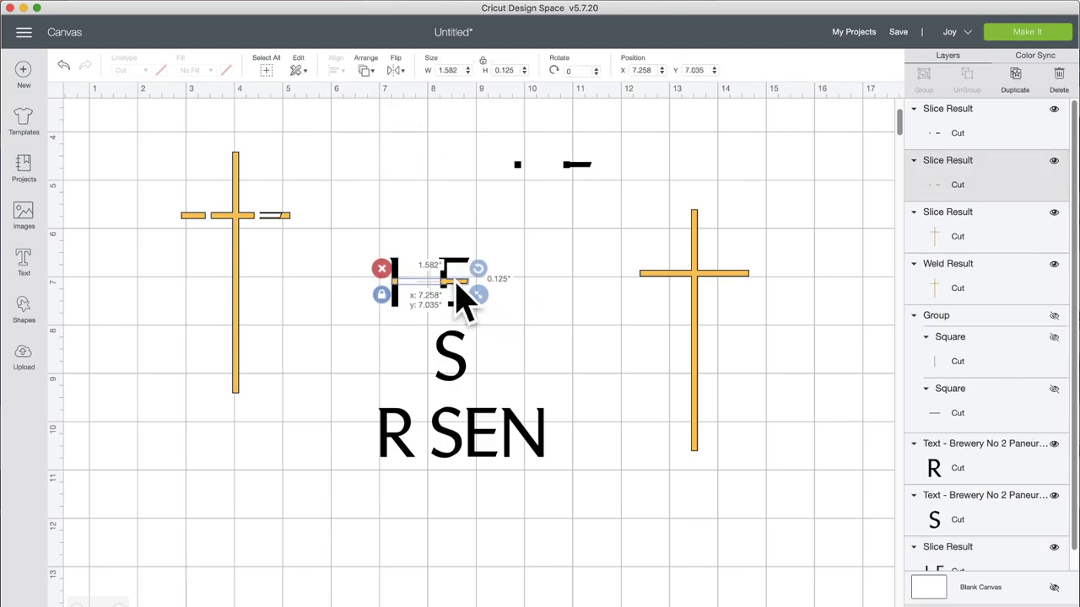
drag(462, 296, 594, 151)
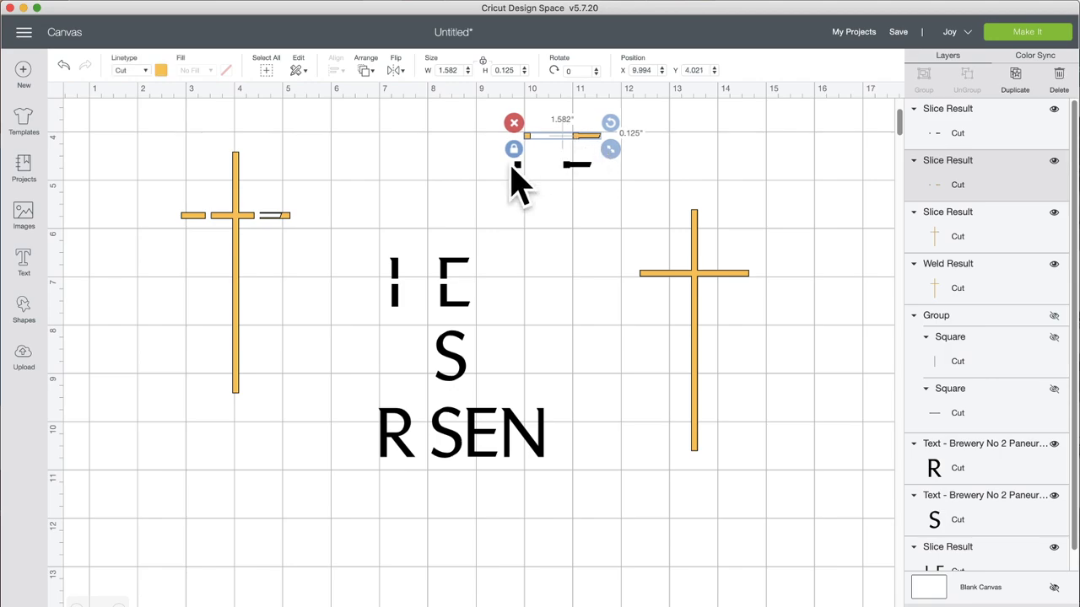
- Delete the sliced orange cross beside the lettering and the leftover orange and black strips above it
click(237, 215)
click(177, 139)
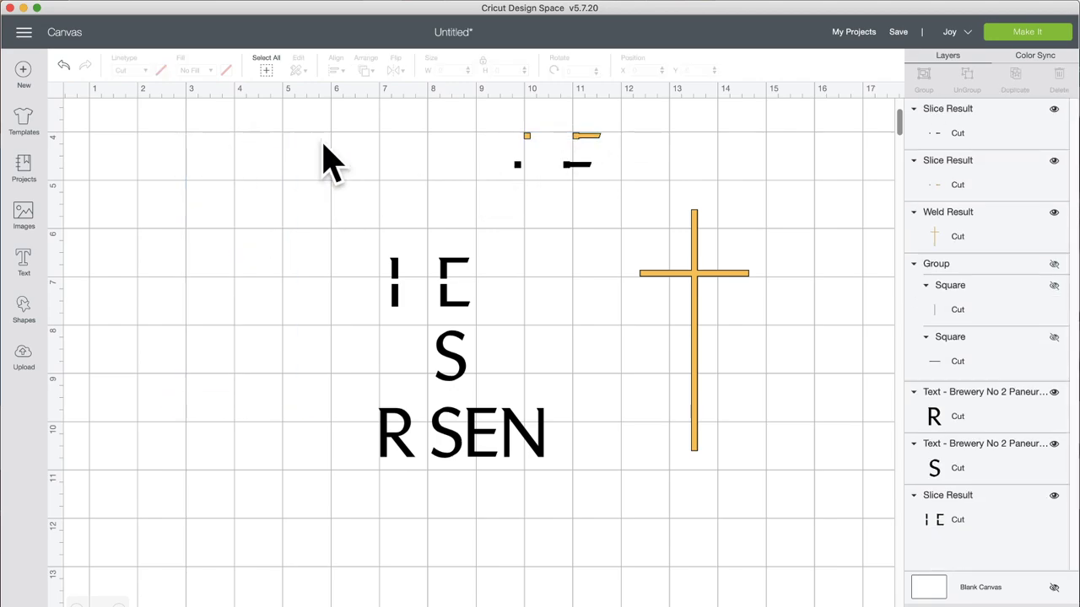
drag(446, 106, 607, 179)
click(494, 121)
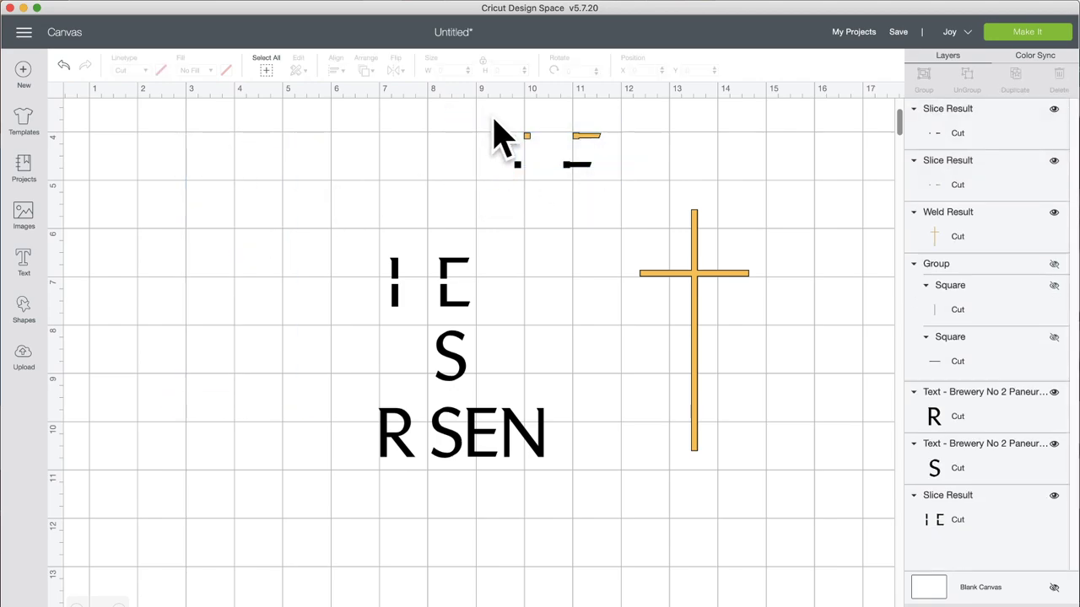
drag(492, 124, 603, 194)
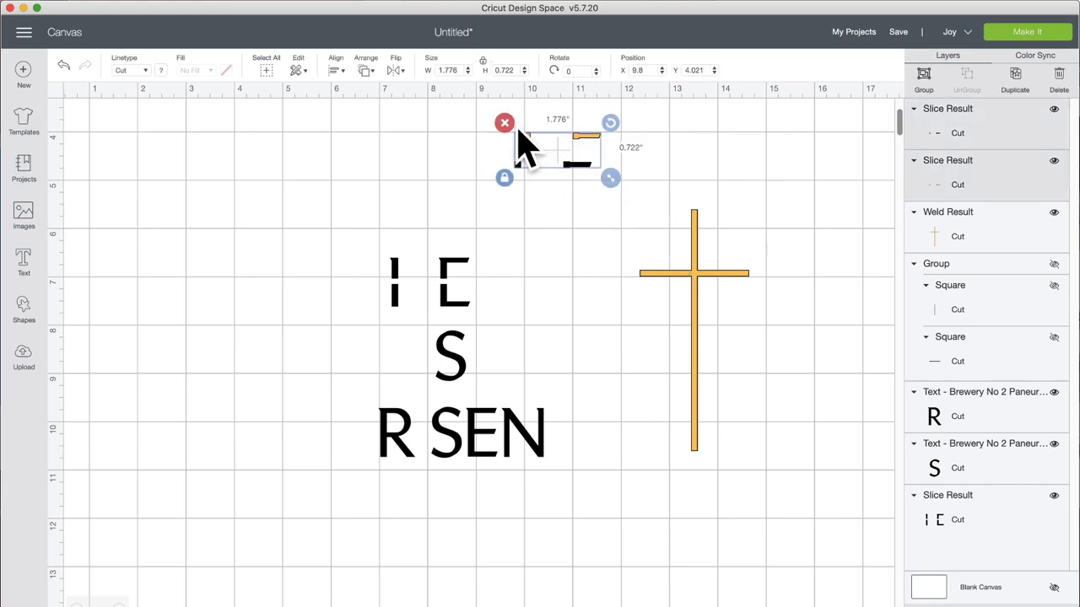
click(525, 148)
drag(482, 116, 602, 187)
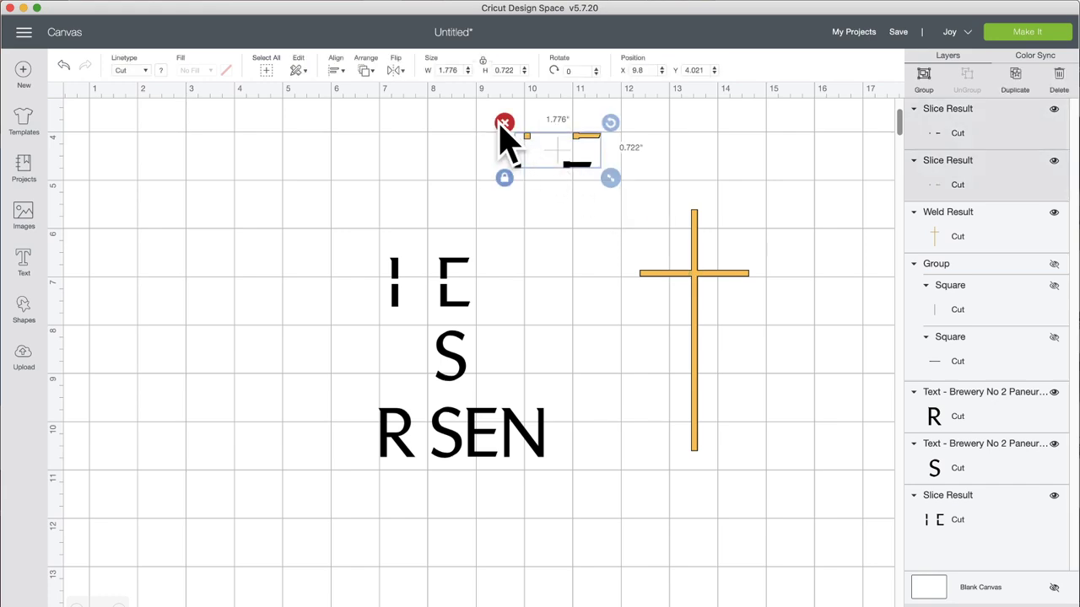
click(503, 124)
- Move the intact orange cross into the lettering, with its crossbar over the gap sliced through "I E"
drag(699, 294, 426, 286)
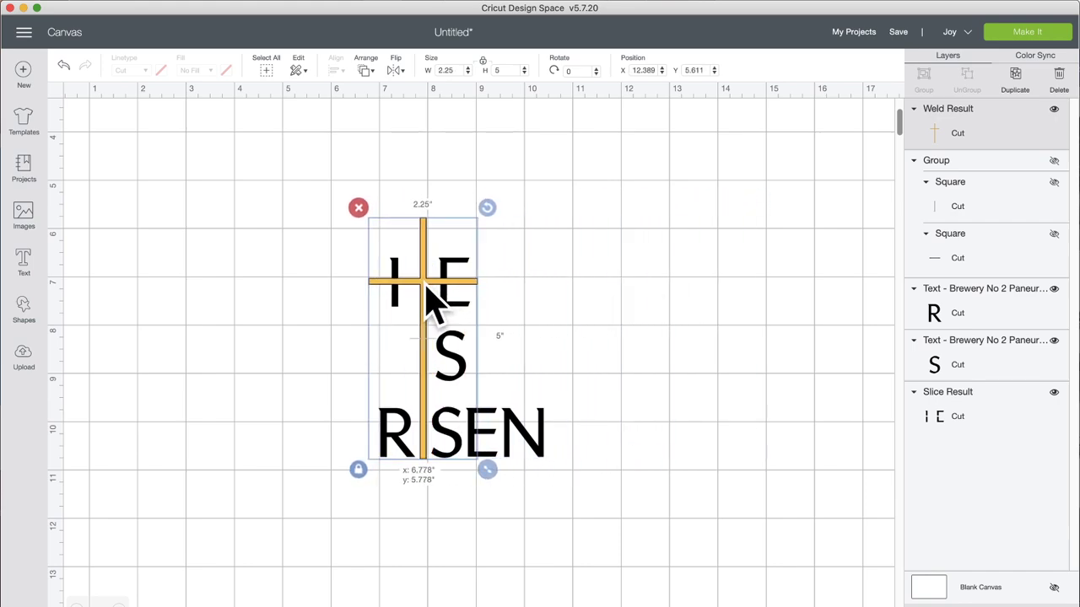
click(612, 265)
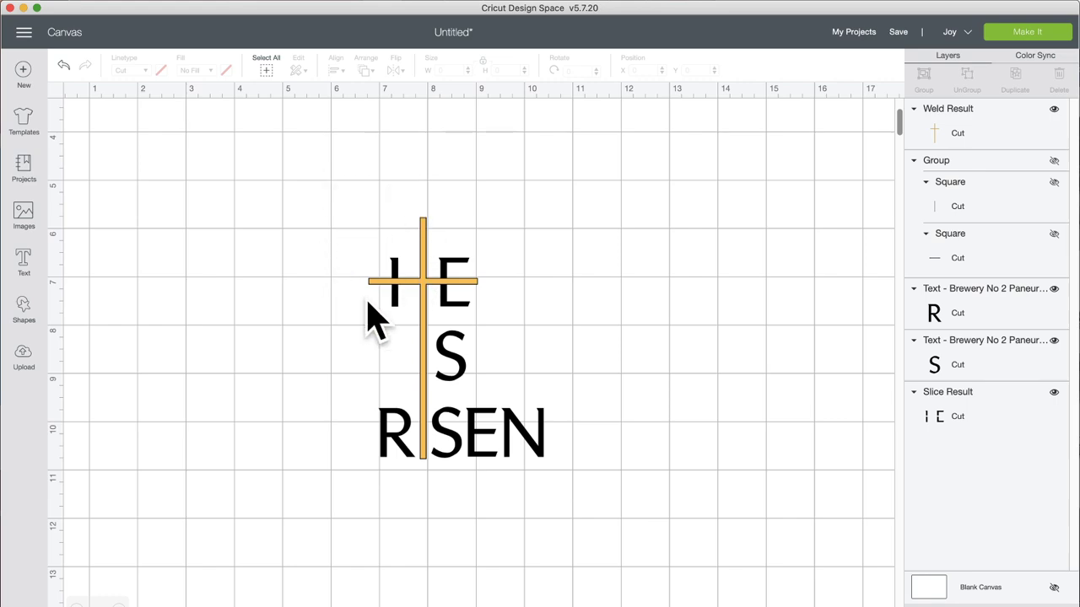
scroll(368, 302, right, 1)
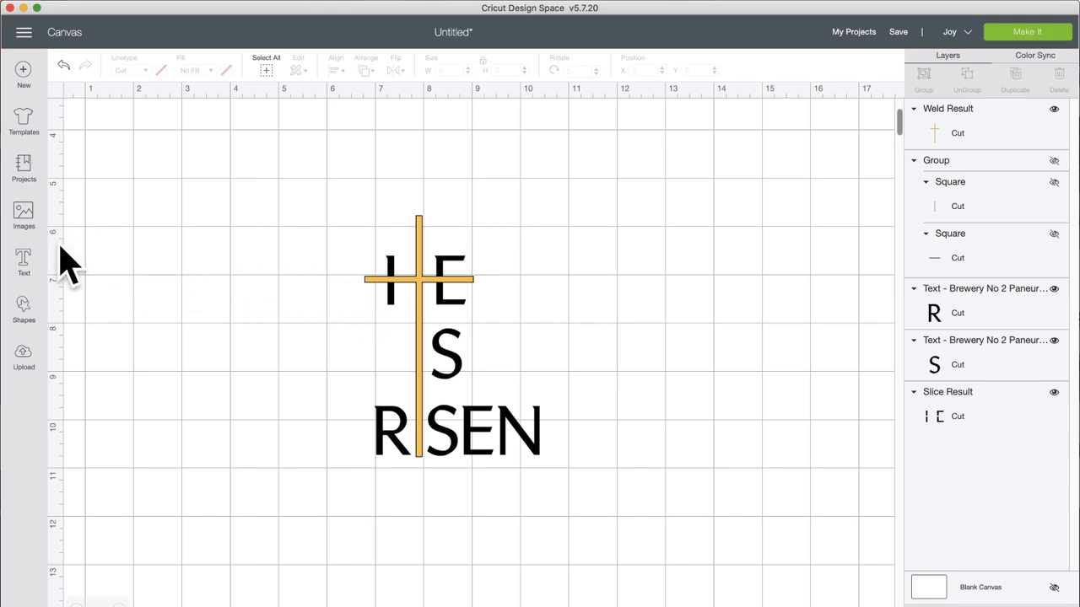
- Insert a circle, a diamond and a heart, and place the heart below the other two shapes
click(24, 307)
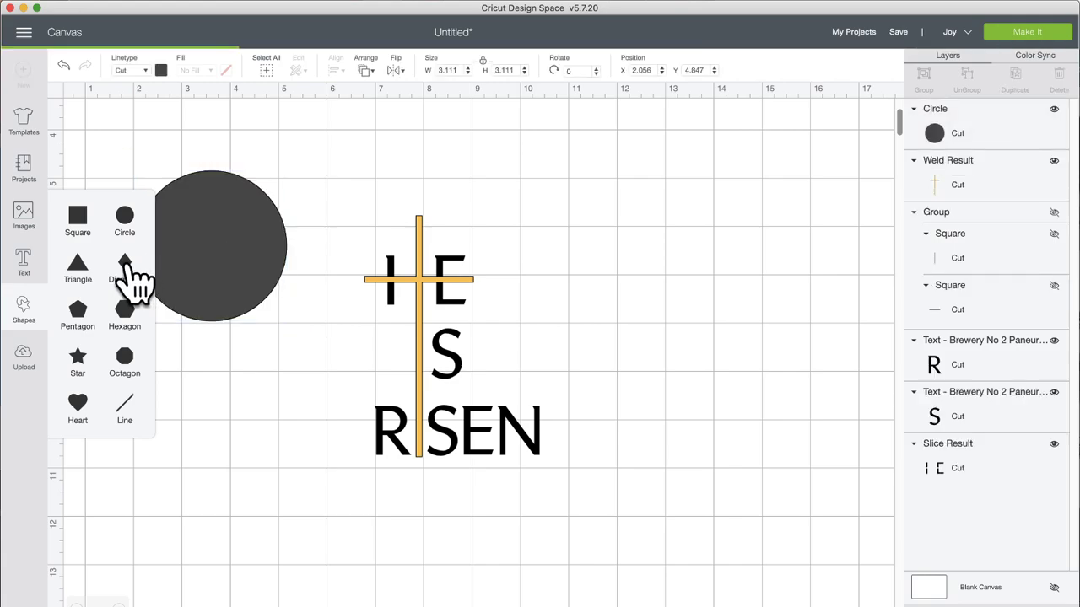
click(80, 408)
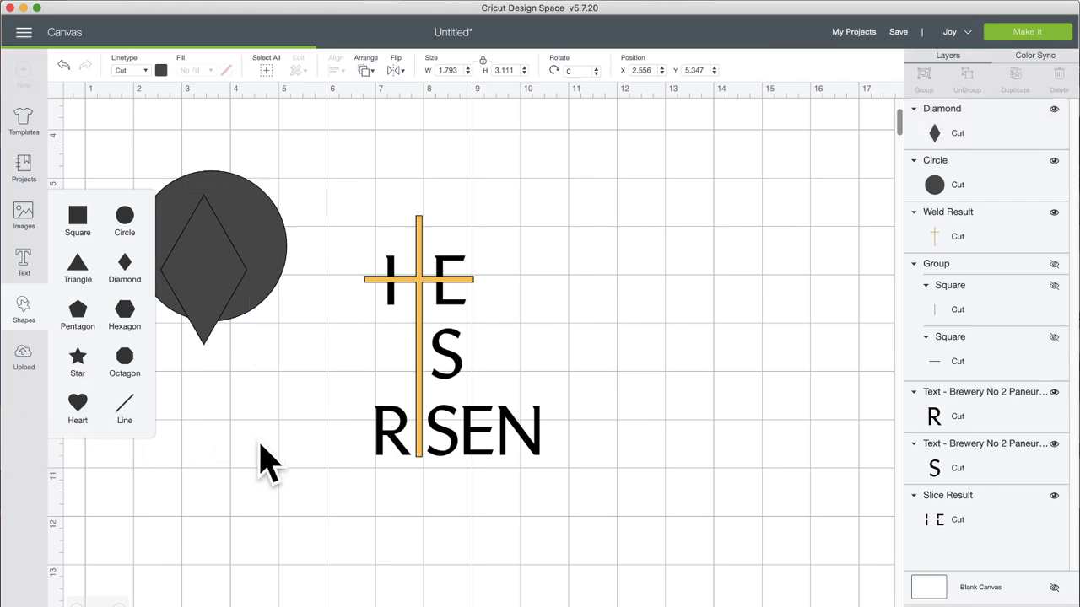
drag(247, 500, 246, 464)
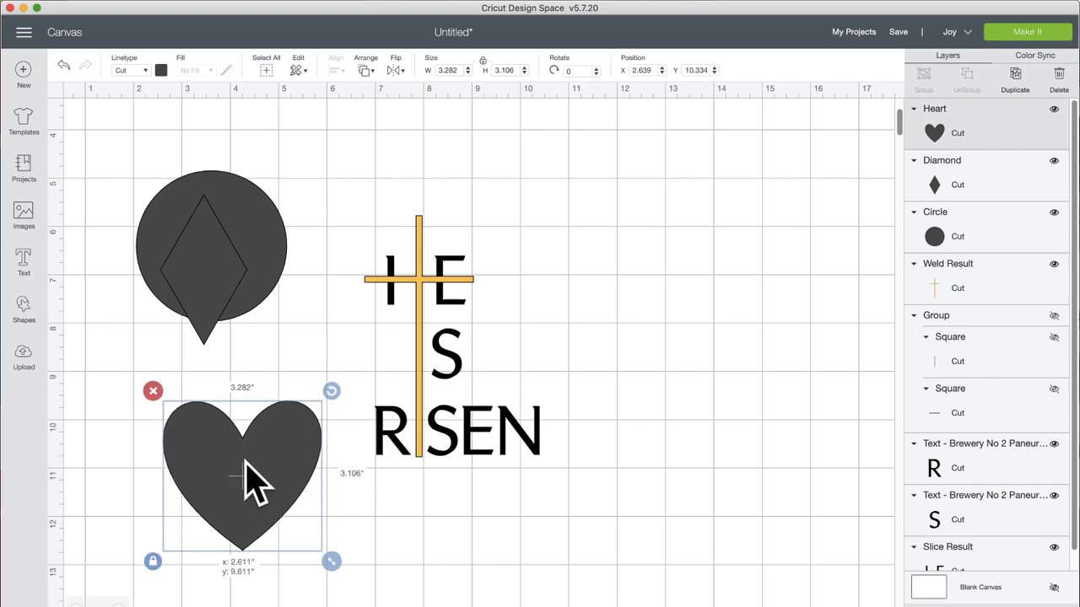
- Unlock the heart's proportions and narrow it to about half its width, and move the diamond to the far side of the lettering
click(152, 561)
drag(333, 563, 250, 558)
drag(241, 291, 730, 320)
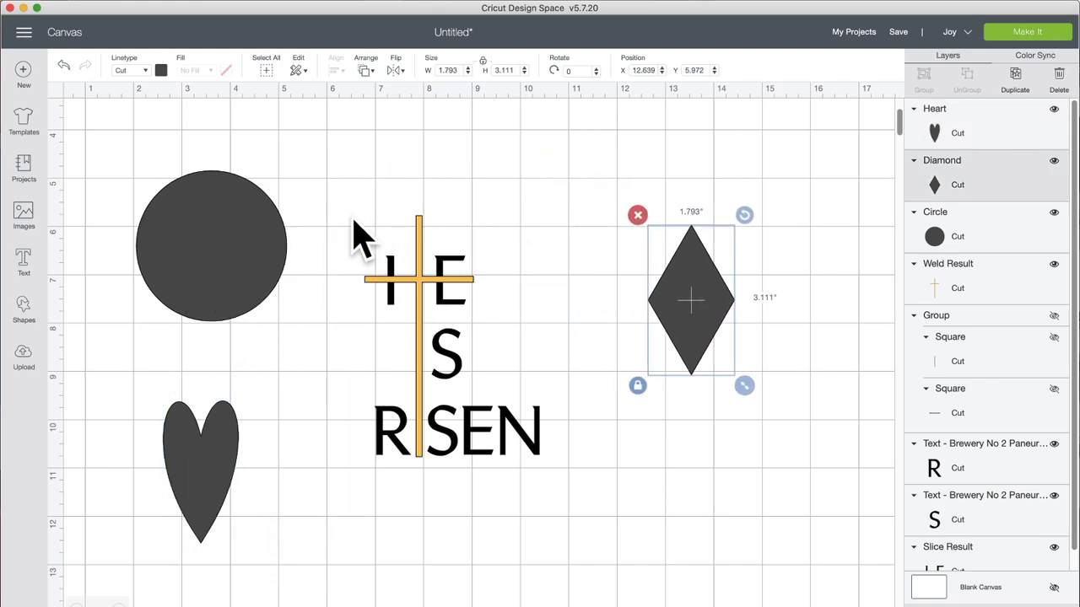
- Unlock the circle's proportions and squeeze it into a narrow oval
click(234, 253)
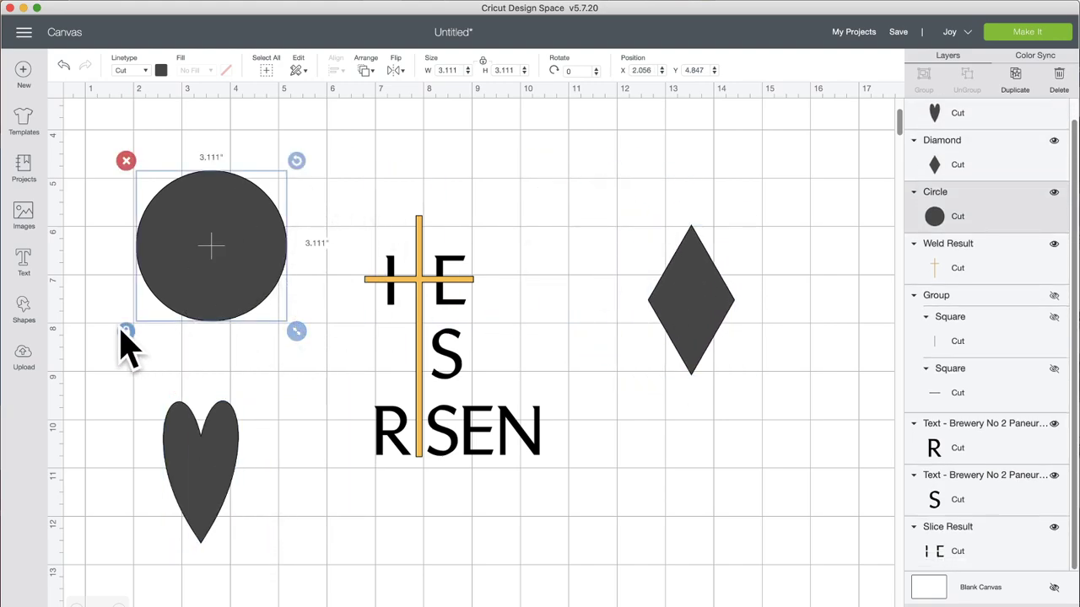
click(125, 331)
drag(296, 331, 214, 334)
- Fit the oval over the heart's upper half with matching sides, sized about 1.58 by 3.22 inches
drag(184, 283, 201, 418)
drag(244, 494, 248, 495)
drag(211, 367, 212, 380)
drag(248, 506, 252, 509)
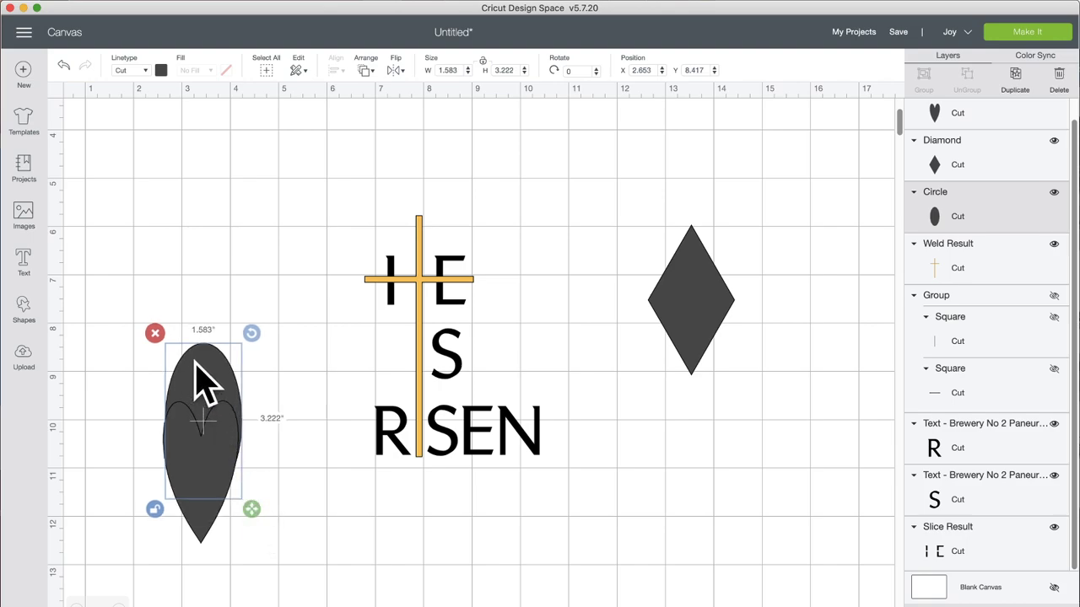
drag(202, 384, 199, 386)
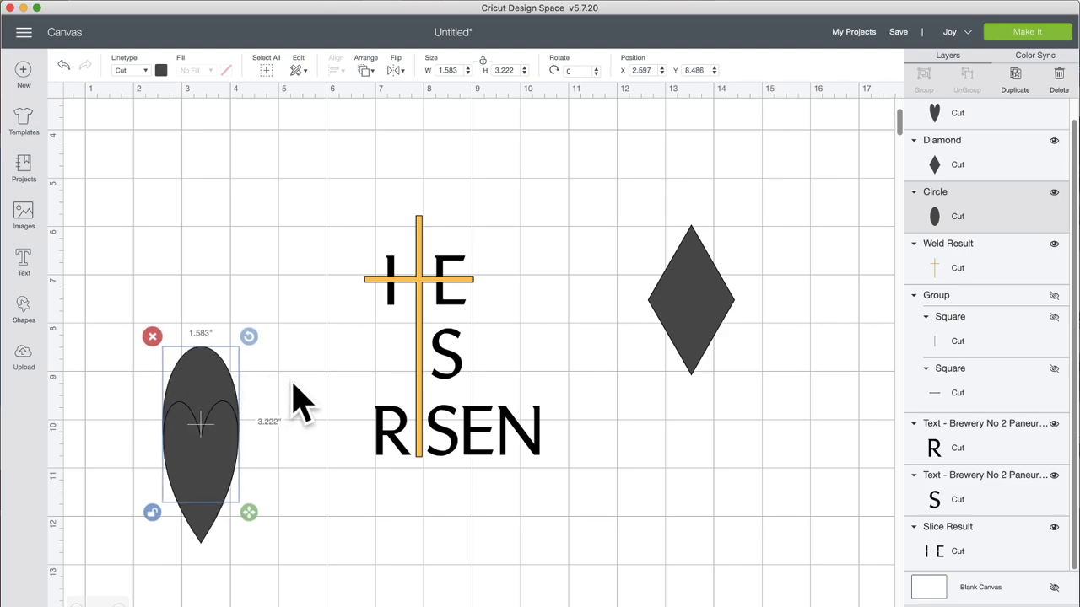
- Weld the oval and the heart into a single petal shape
click(302, 398)
drag(128, 224, 244, 546)
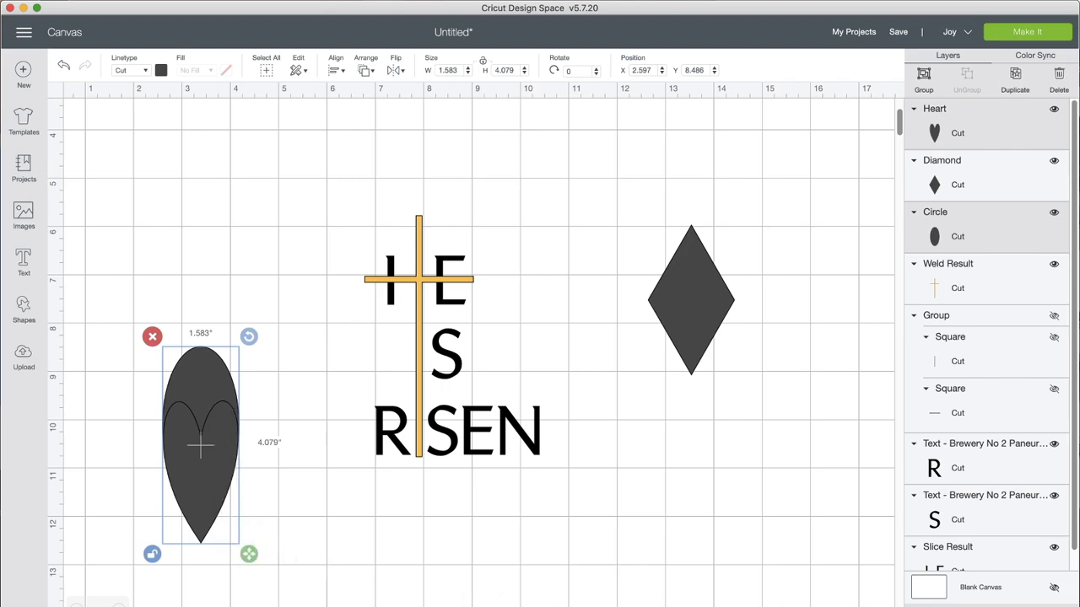
click(957, 605)
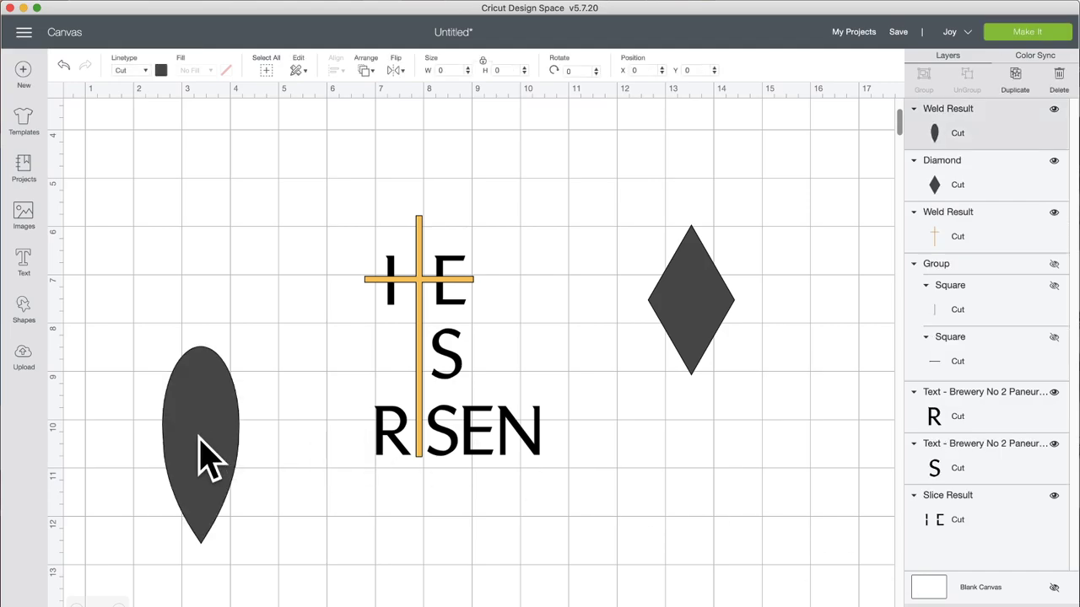
- Shrink and slim the welded petal to about 0.21 by 1.25 inches and place it above the "I"
click(199, 455)
drag(250, 558, 195, 453)
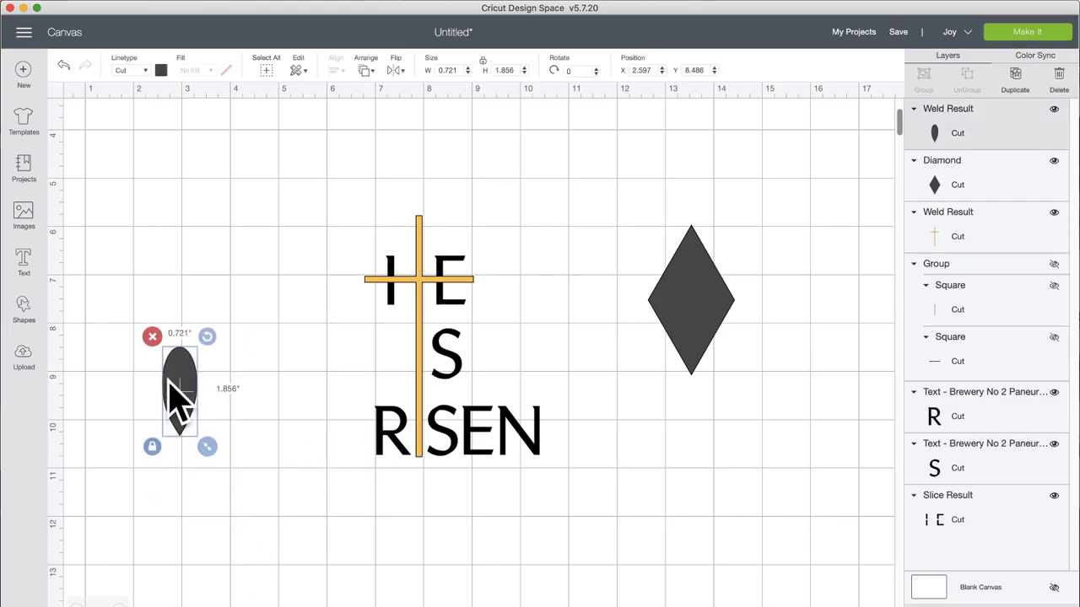
click(152, 447)
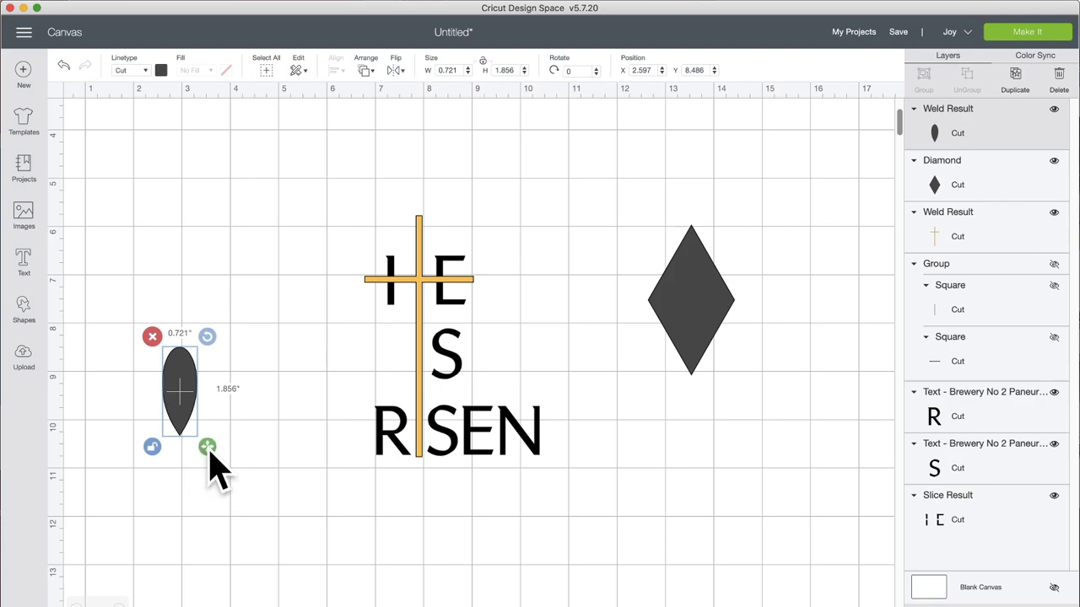
drag(207, 447, 188, 449)
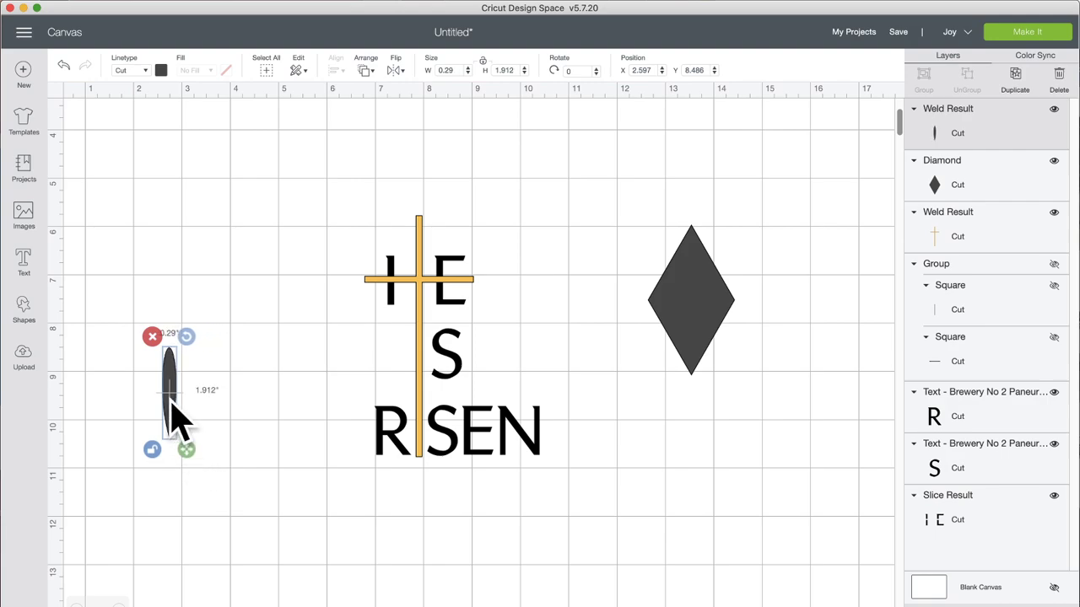
drag(172, 405, 382, 189)
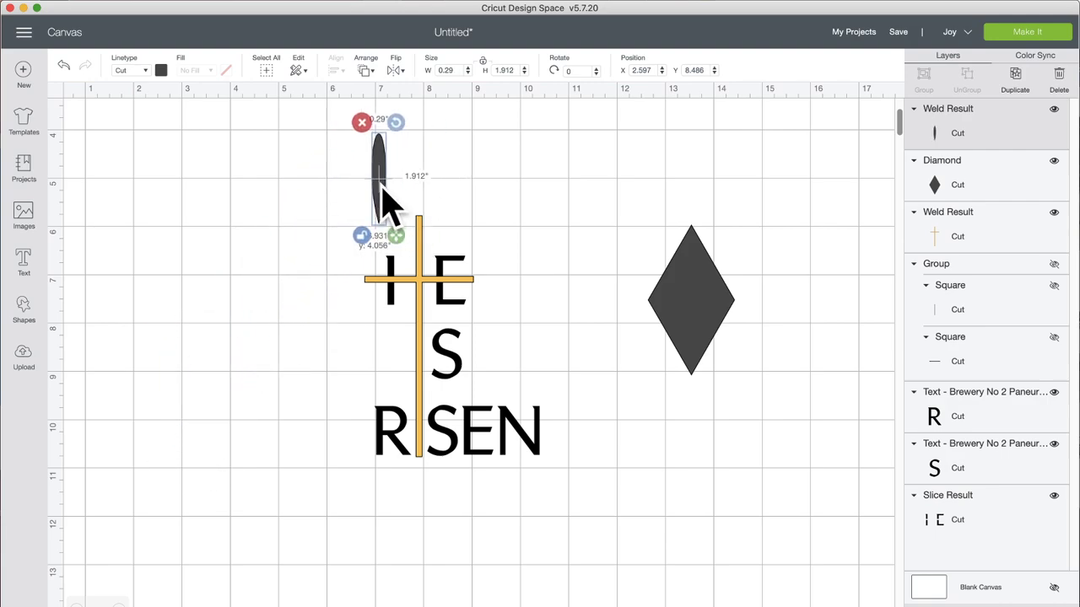
drag(403, 241, 400, 211)
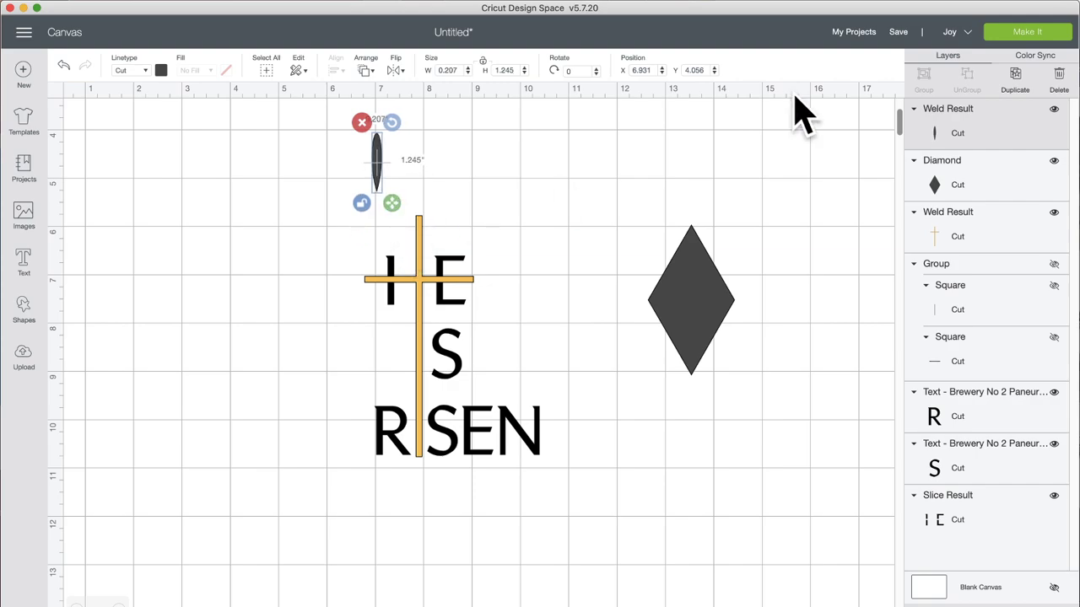
- Check the Easter shirt reference on Pinterest, and shrink the petal to about 0.17 by 0.84 inches, tilted to about 350°, near the cross's top
key(super+Tab)
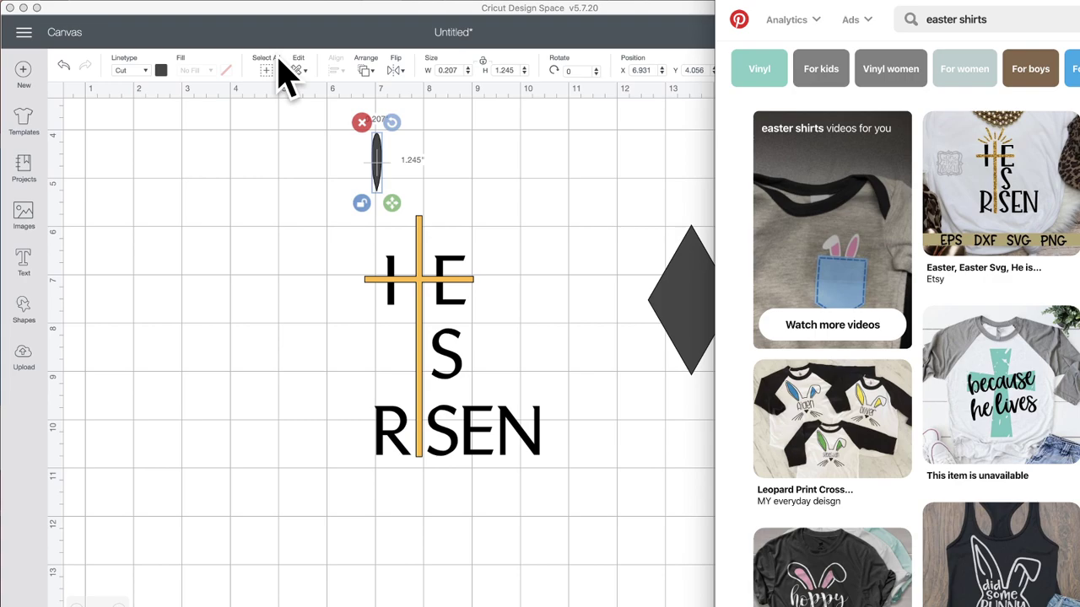
click(263, 126)
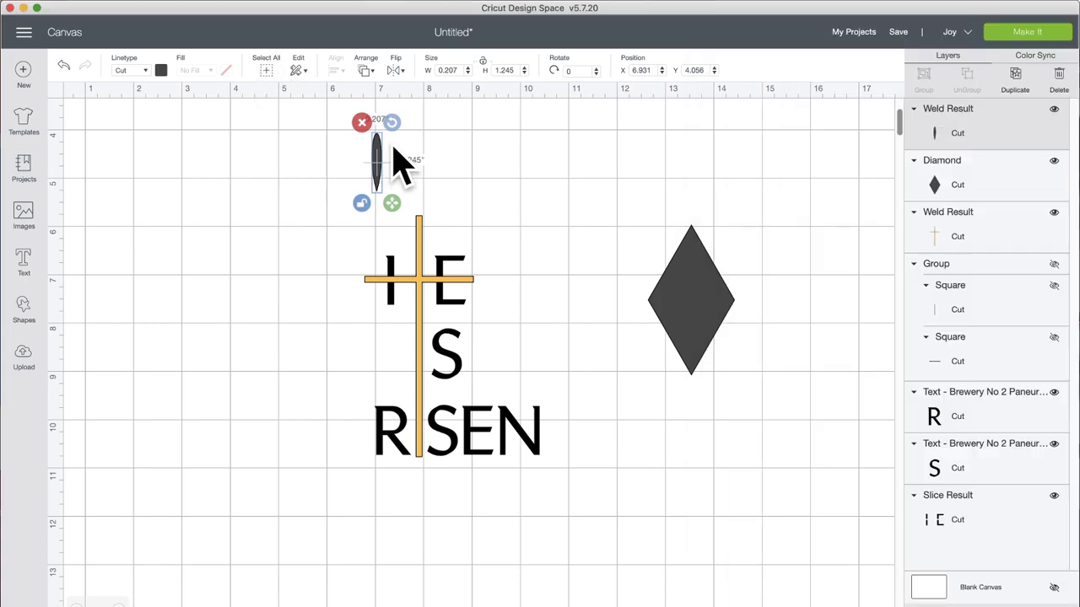
drag(380, 178, 391, 161)
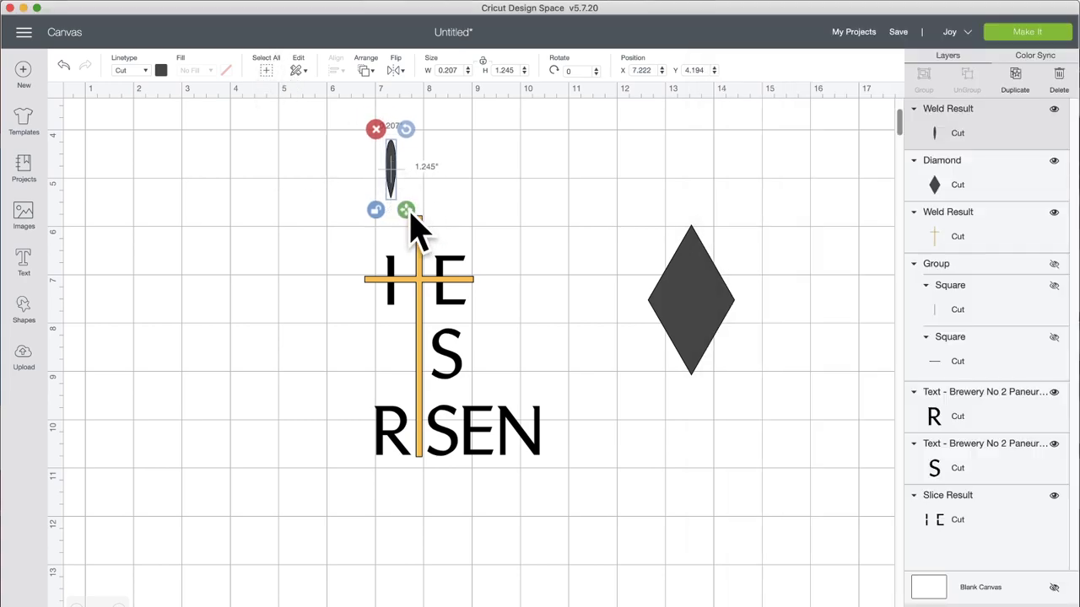
mouse_move(408, 210)
mouse_down()
mouse_move(414, 190)
mouse_move(398, 173)
mouse_move(412, 187)
mouse_move(400, 190)
mouse_up()
drag(422, 226, 418, 223)
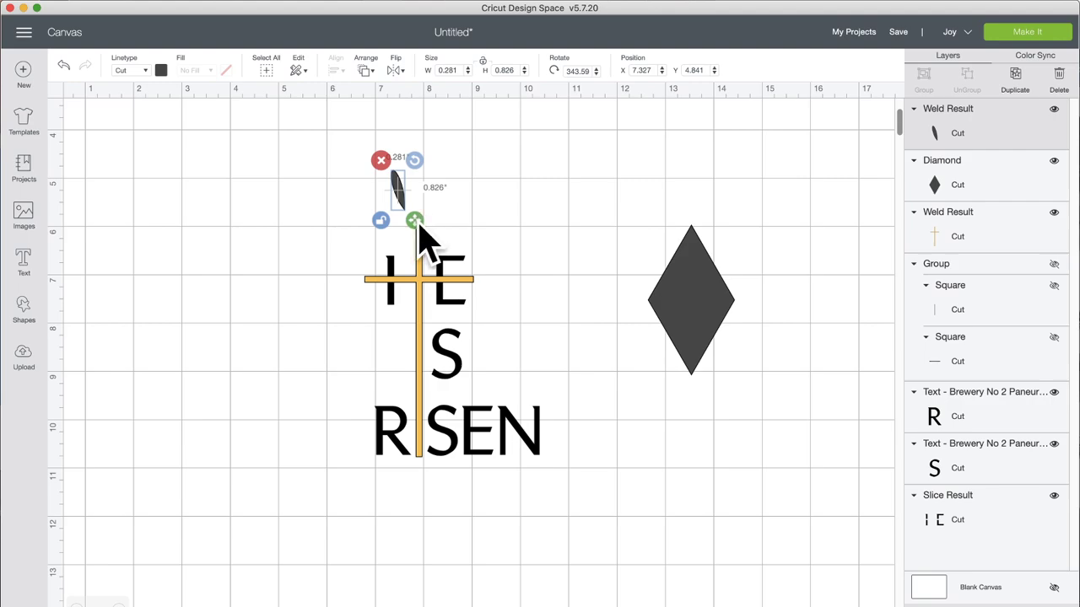
drag(419, 227, 416, 226)
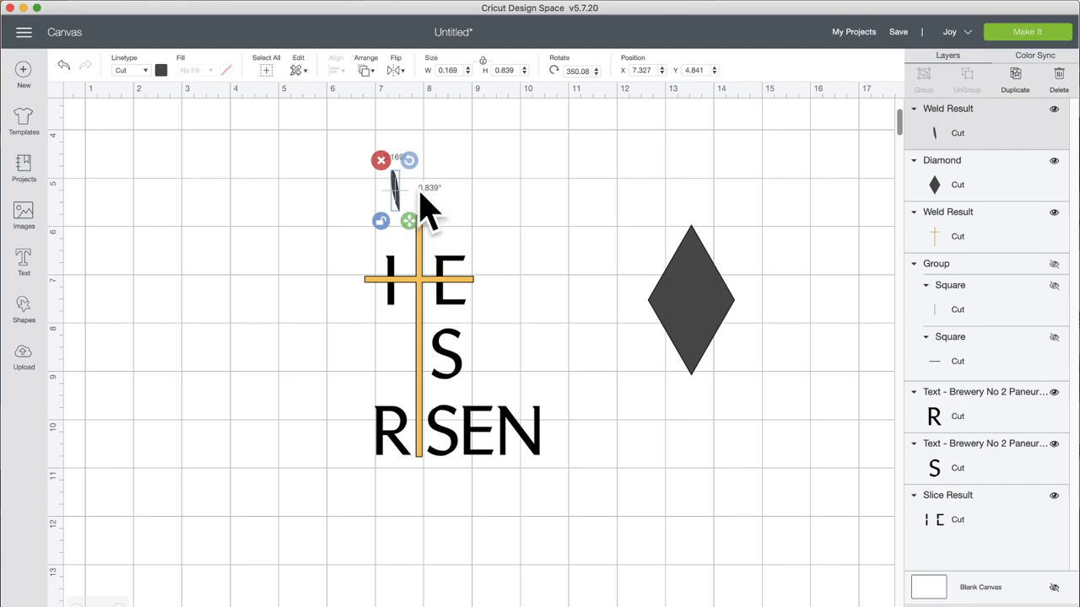
- Color the petal the same orange as the cross and tilt it to about 336.6° beside the cross's top
click(161, 70)
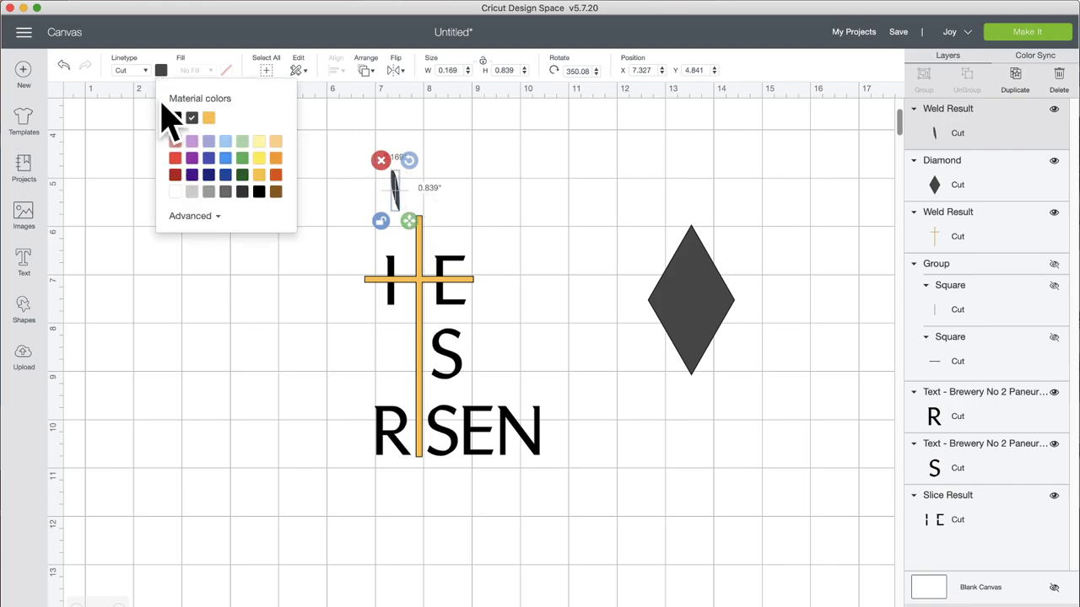
click(209, 118)
click(432, 207)
click(397, 196)
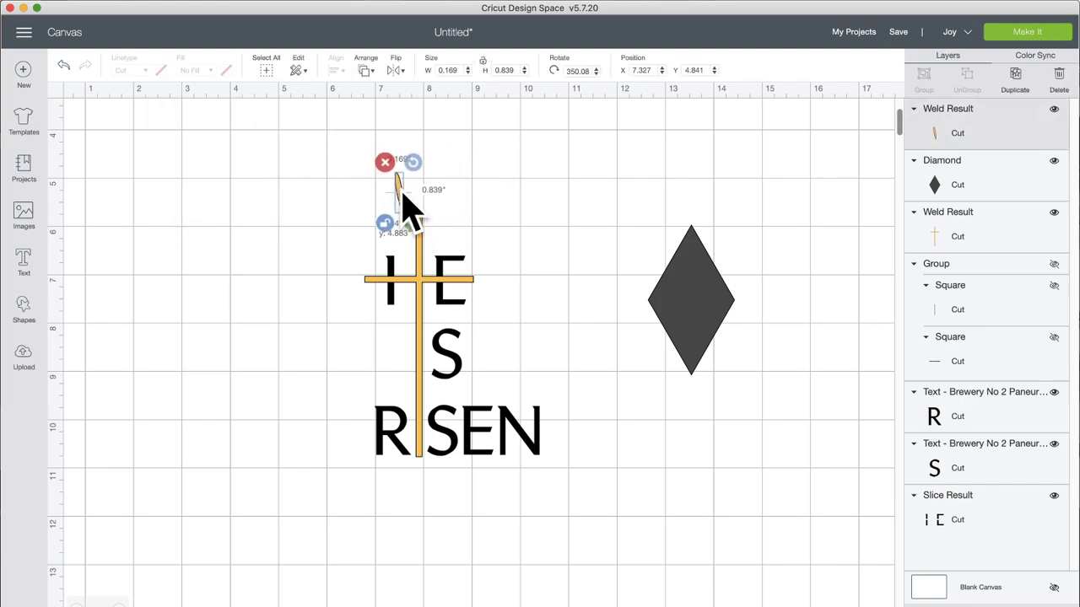
drag(403, 194, 410, 169)
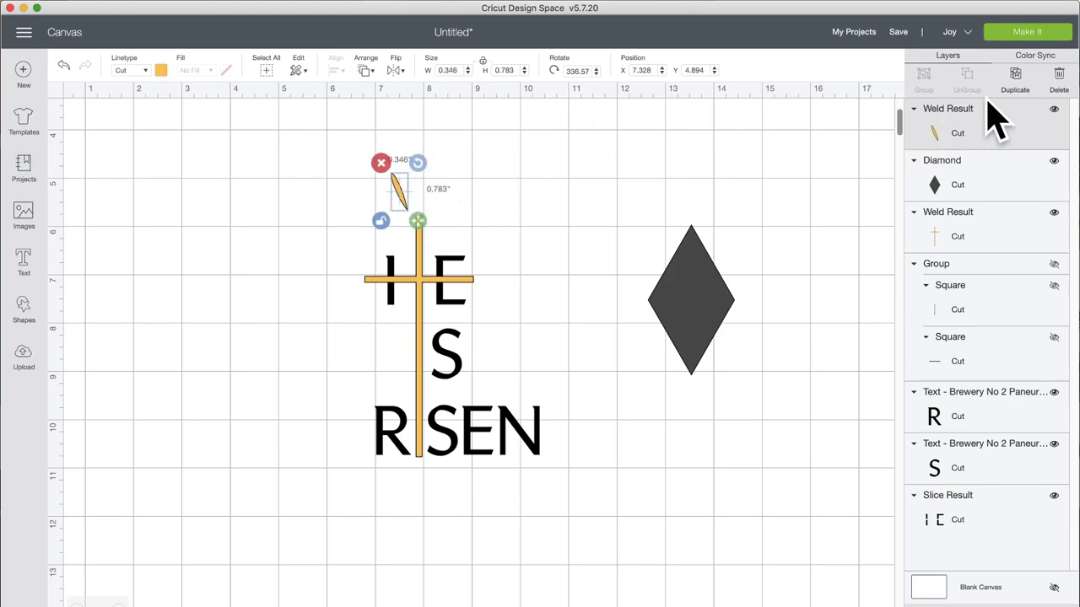
- Duplicate the orange ray, flip the copy horizontally and place it opposite the original above the cross
click(1016, 78)
click(403, 74)
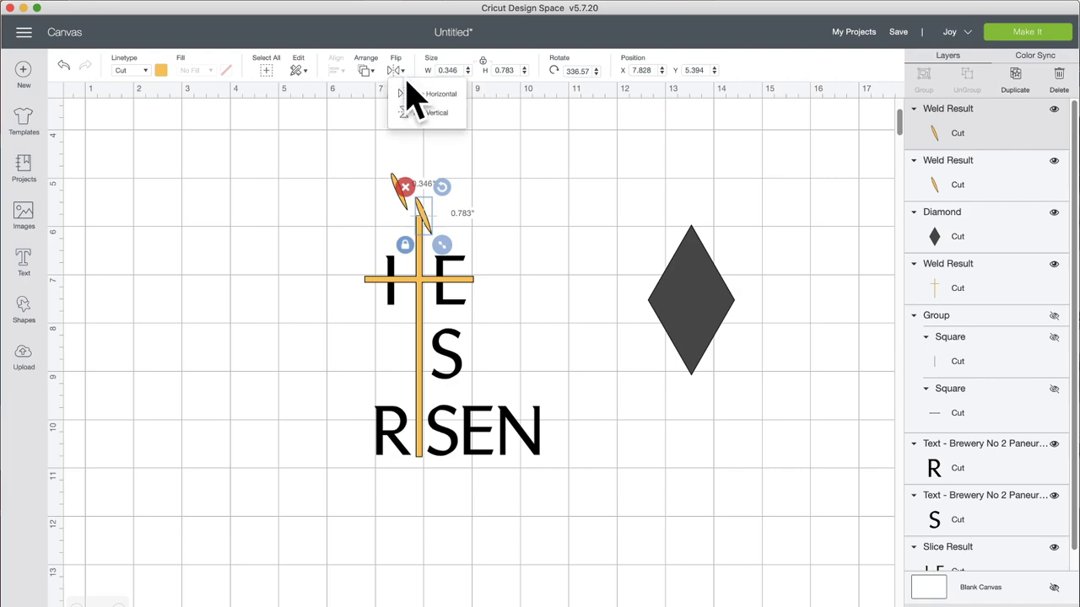
click(428, 94)
click(441, 234)
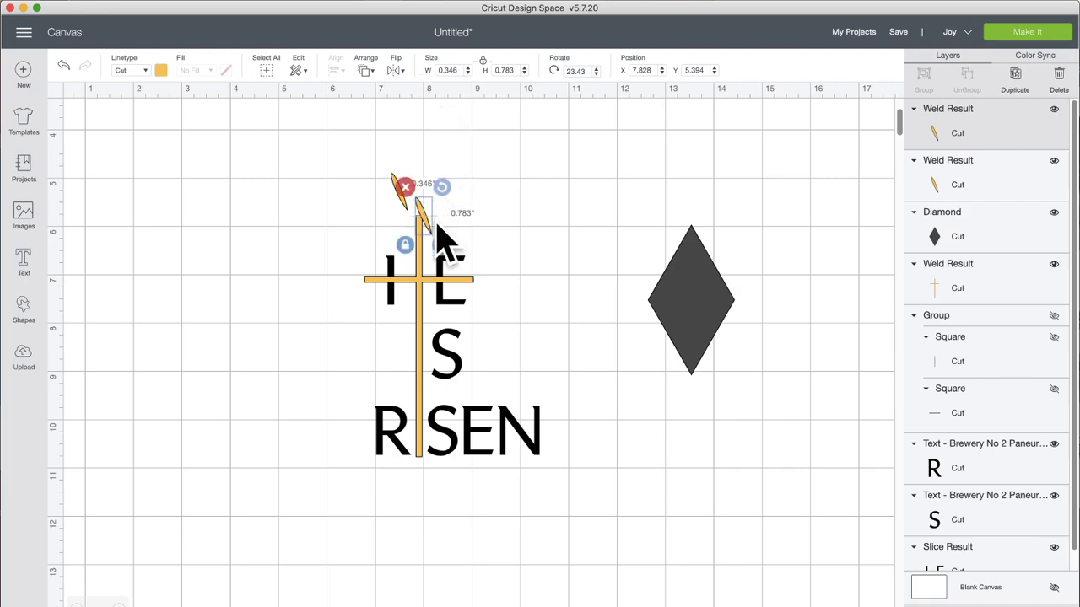
drag(441, 234, 442, 203)
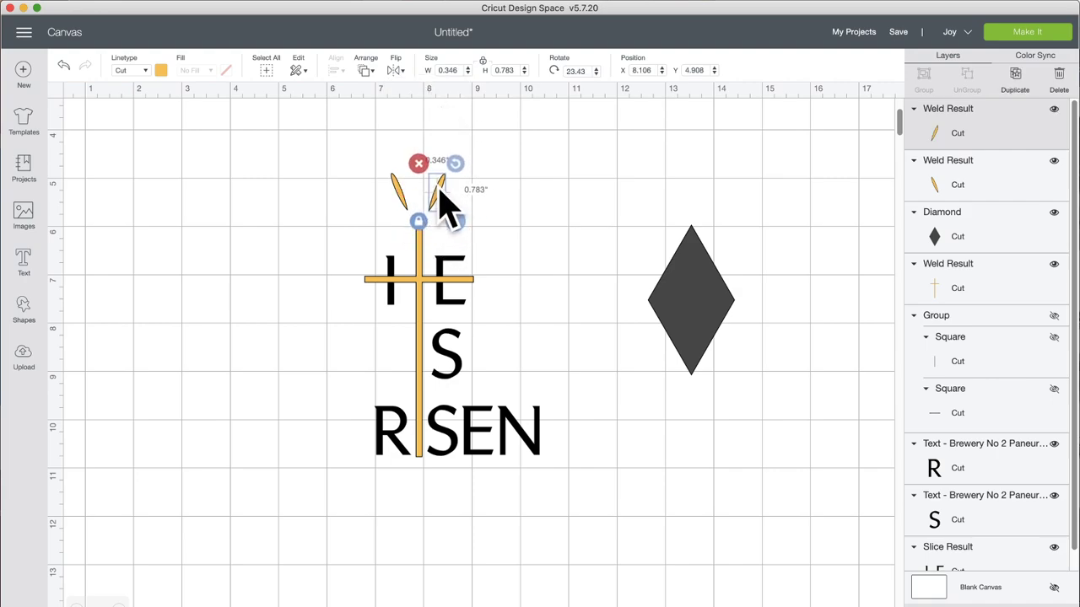
- Duplicate the flipped ray, rotate the copy to about 69.9°, shrink it to about 0.63 by 0.24 inches and place it above the "E"
click(1017, 80)
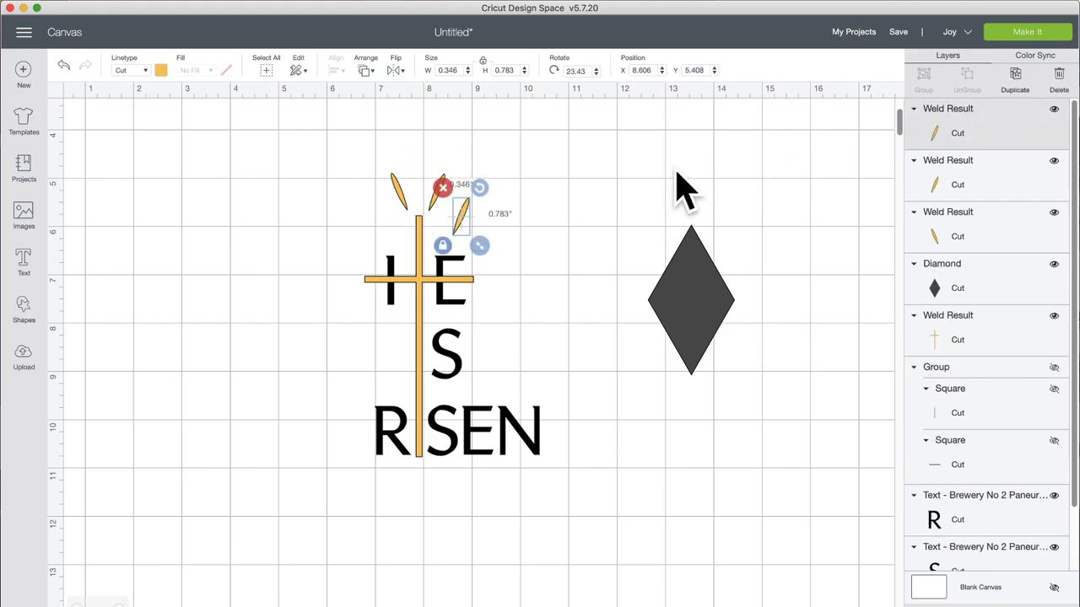
drag(480, 187, 499, 225)
click(519, 223)
click(947, 118)
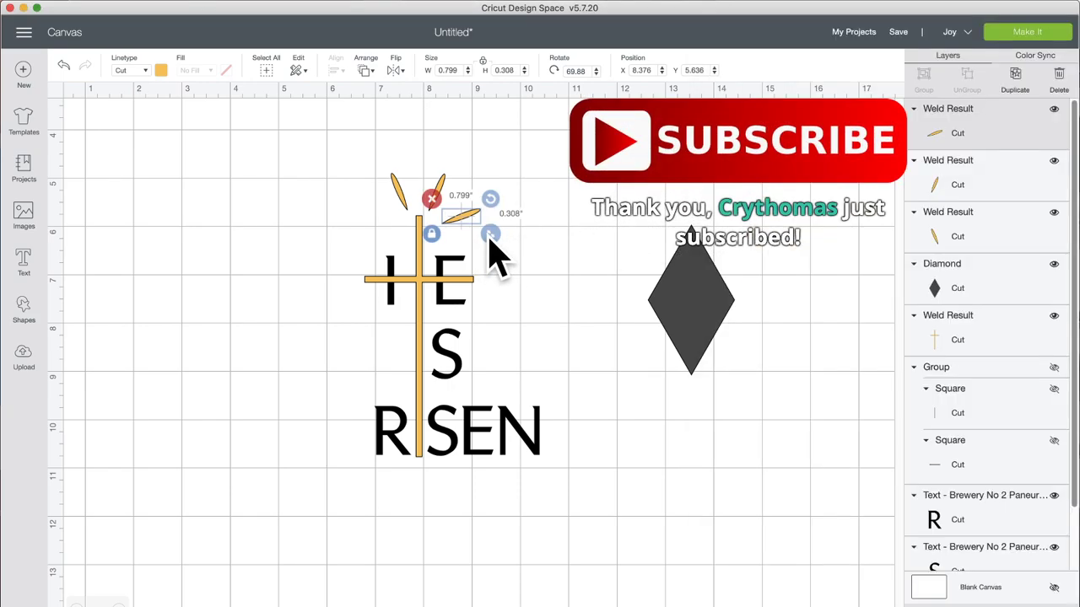
drag(489, 235, 457, 222)
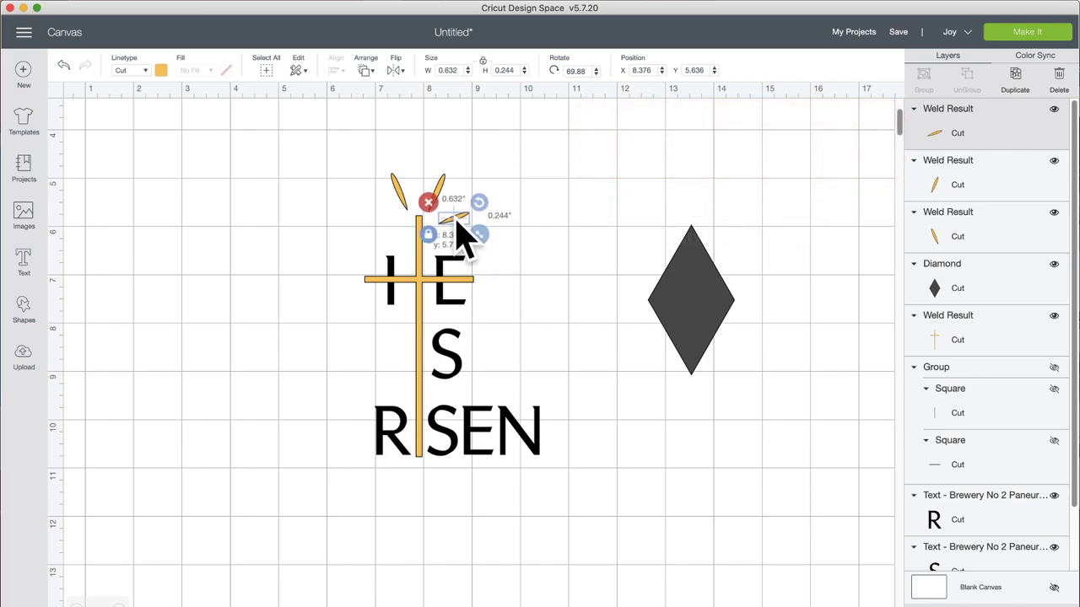
- Duplicate the low ray above the "E", flip the copy horizontally and place it on the opposite side of the cross's top
click(1013, 83)
click(397, 73)
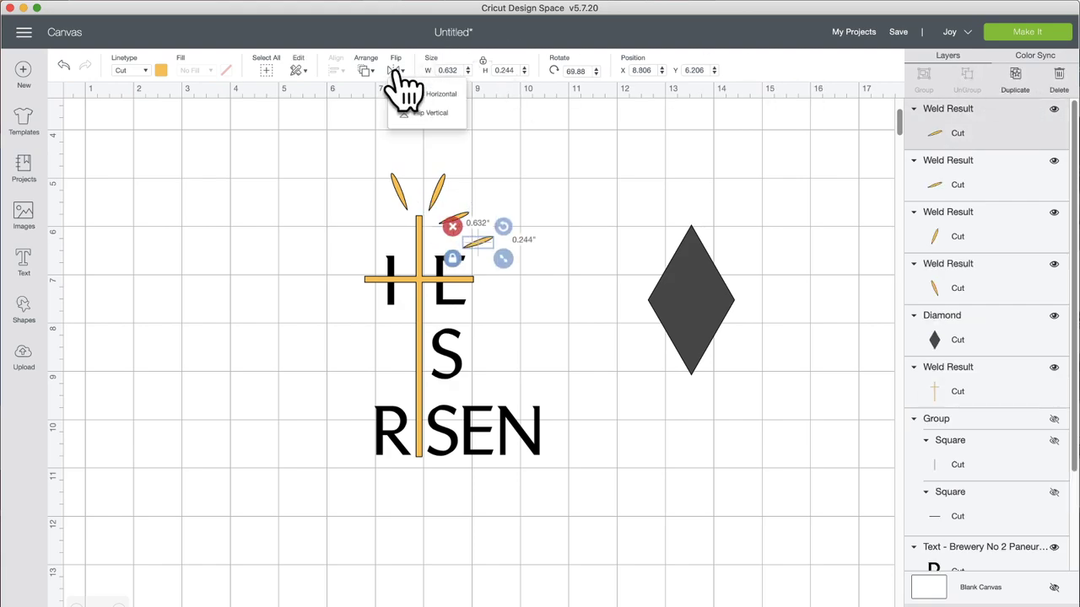
click(405, 108)
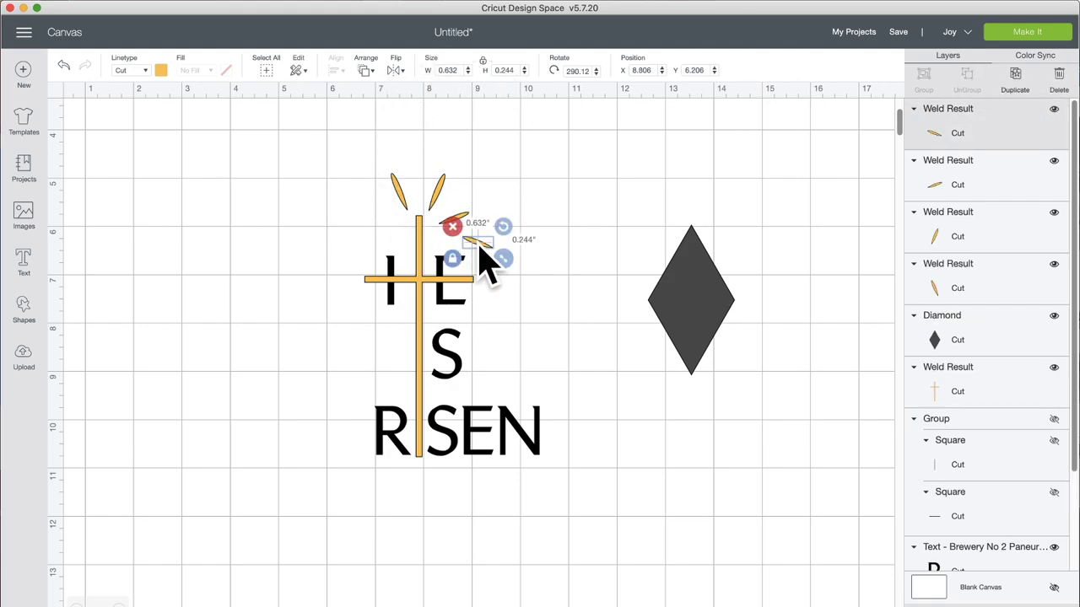
drag(479, 250, 384, 223)
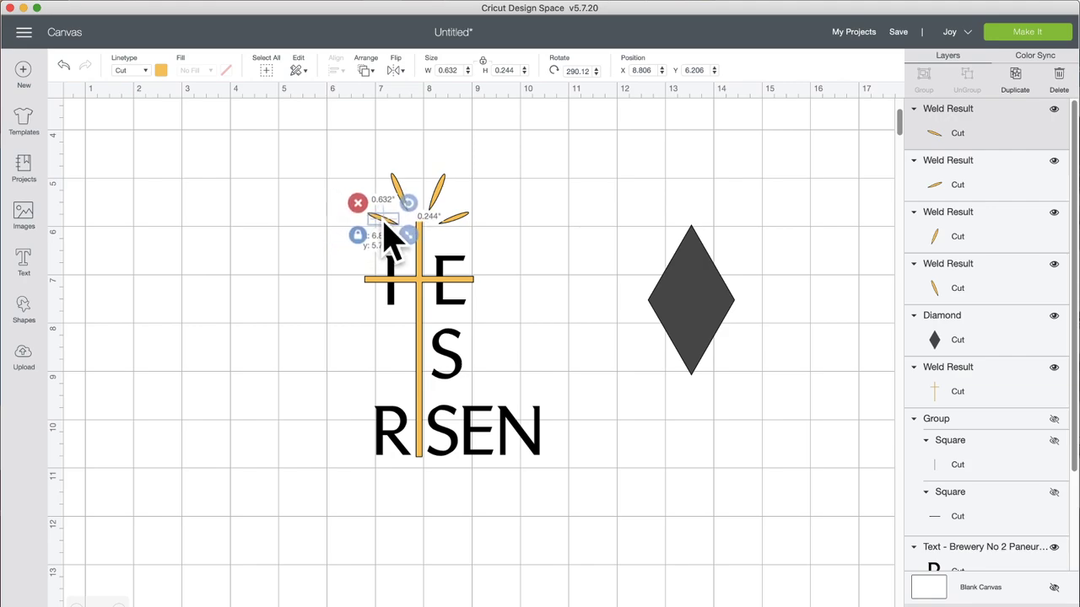
- Duplicate the flipped low ray, rotate the copy nearly upright, resize it to about 0.09 by 0.66 inches and center it above the cross
click(1016, 82)
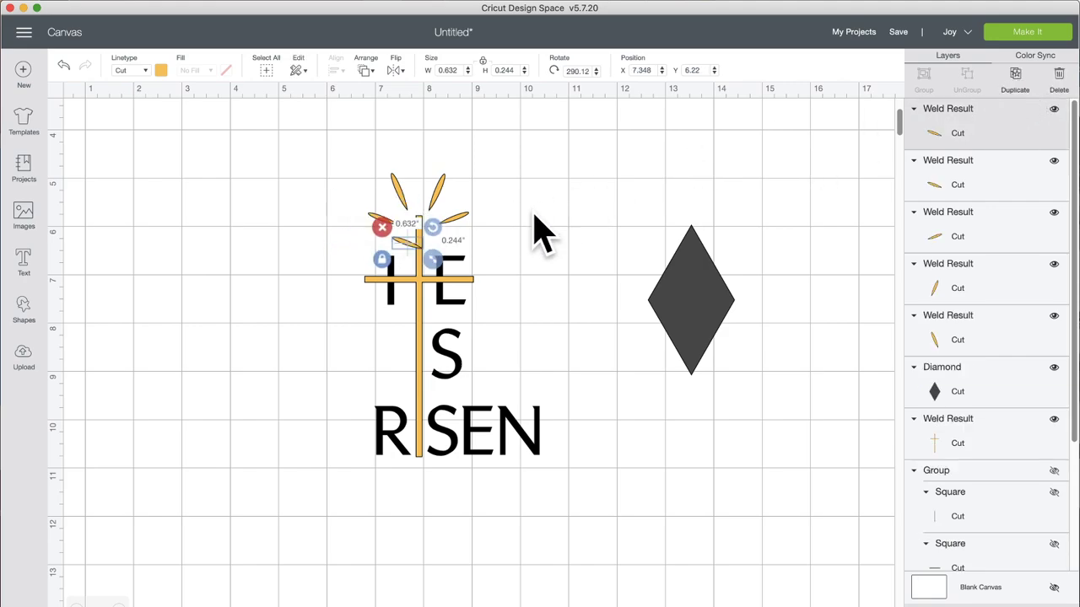
right_click(435, 229)
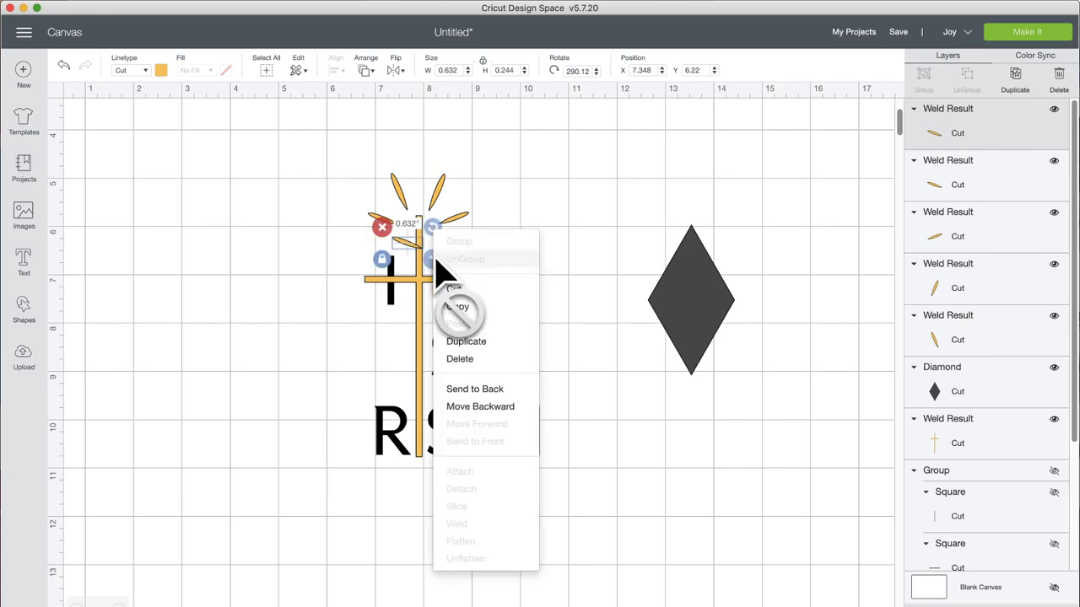
right_click(538, 203)
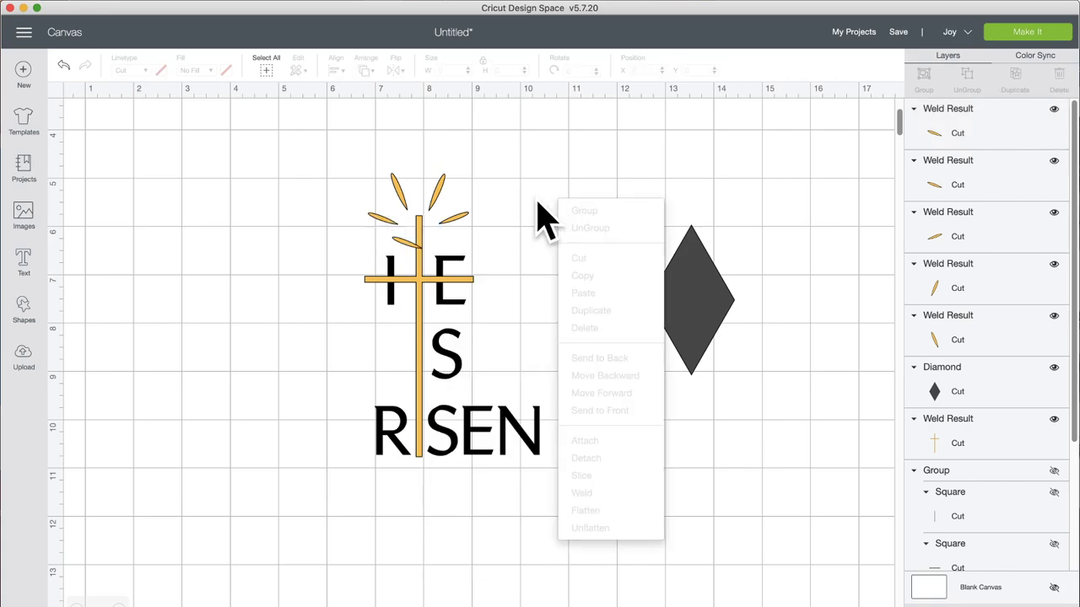
click(414, 263)
drag(432, 241, 426, 215)
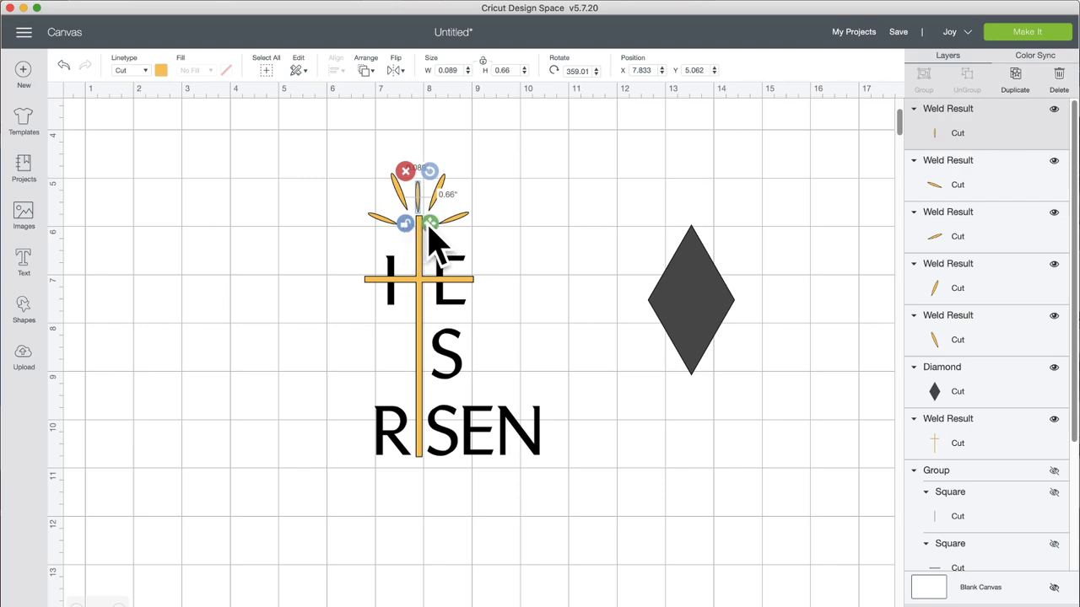
click(520, 206)
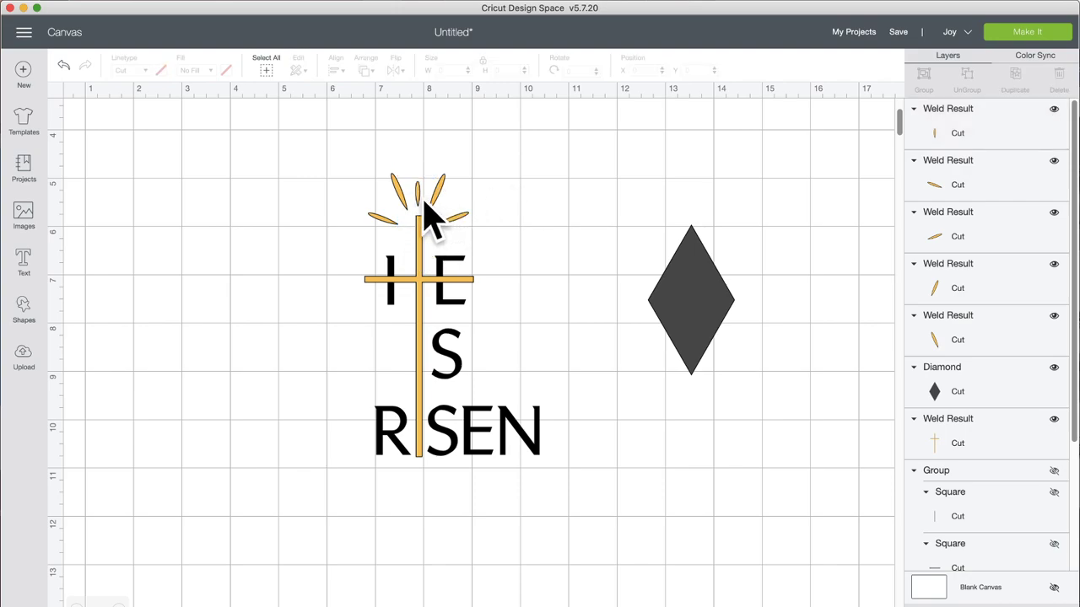
- Make two copies of the short center ray, tilt them in mirrored directions and place one in the gap on each side of the cross
click(417, 202)
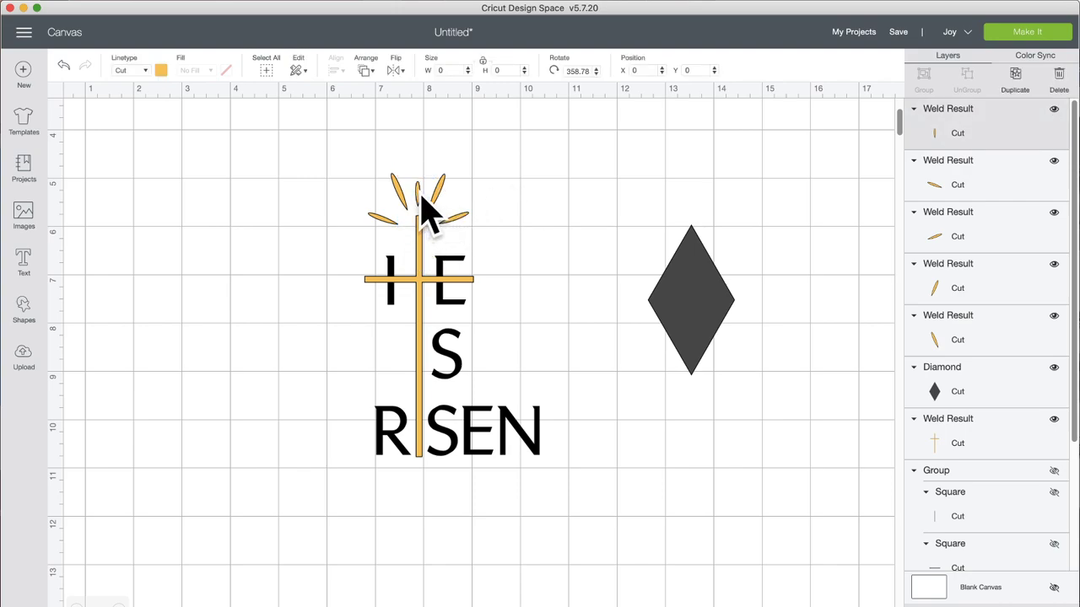
click(1015, 75)
click(559, 228)
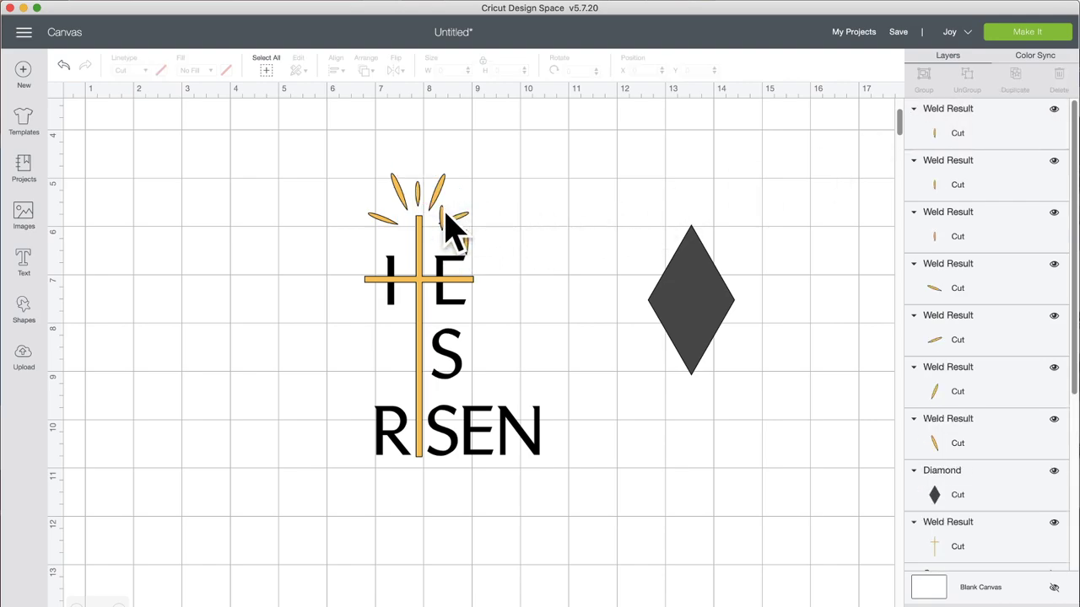
drag(448, 225, 374, 192)
click(487, 257)
click(321, 188)
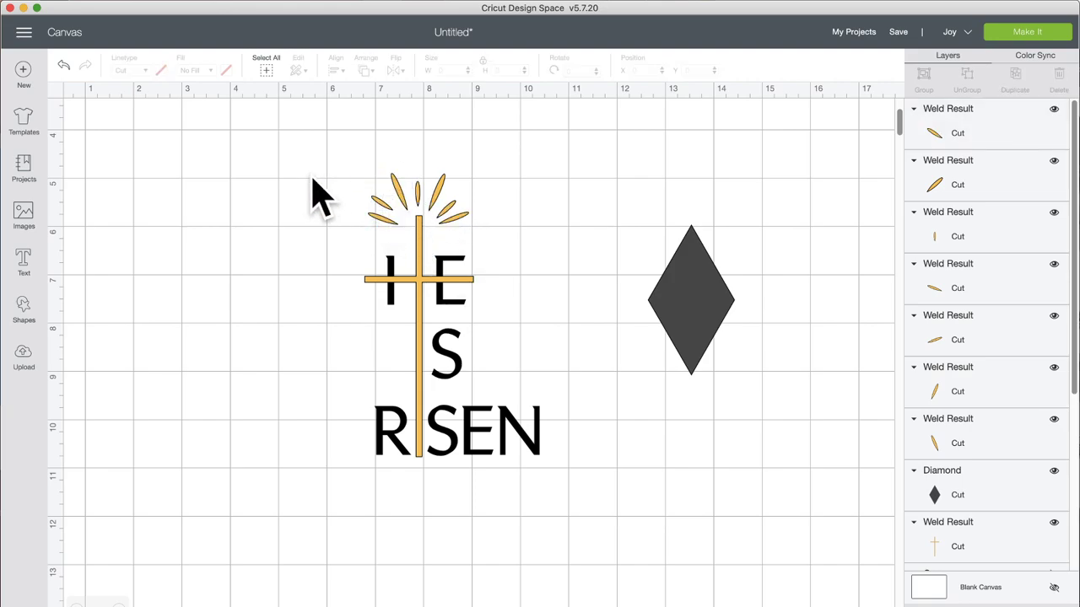
- Nudge the left short ray toward the cross and lower both bottom rays to a Y position of about 5.78 inches to even the spacing
click(395, 217)
click(588, 212)
click(394, 211)
click(544, 211)
click(469, 223)
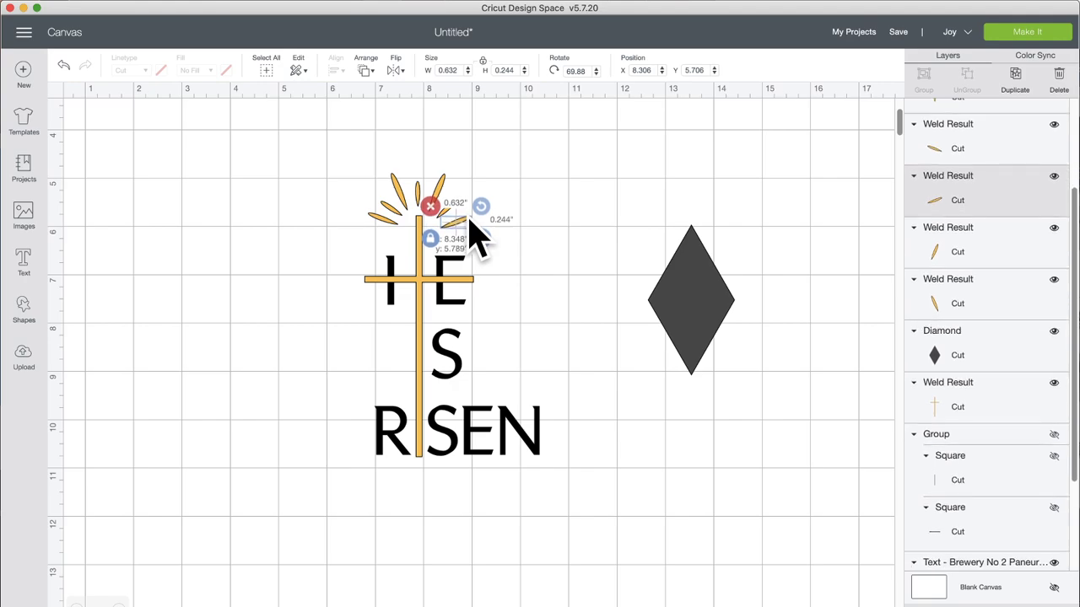
click(390, 226)
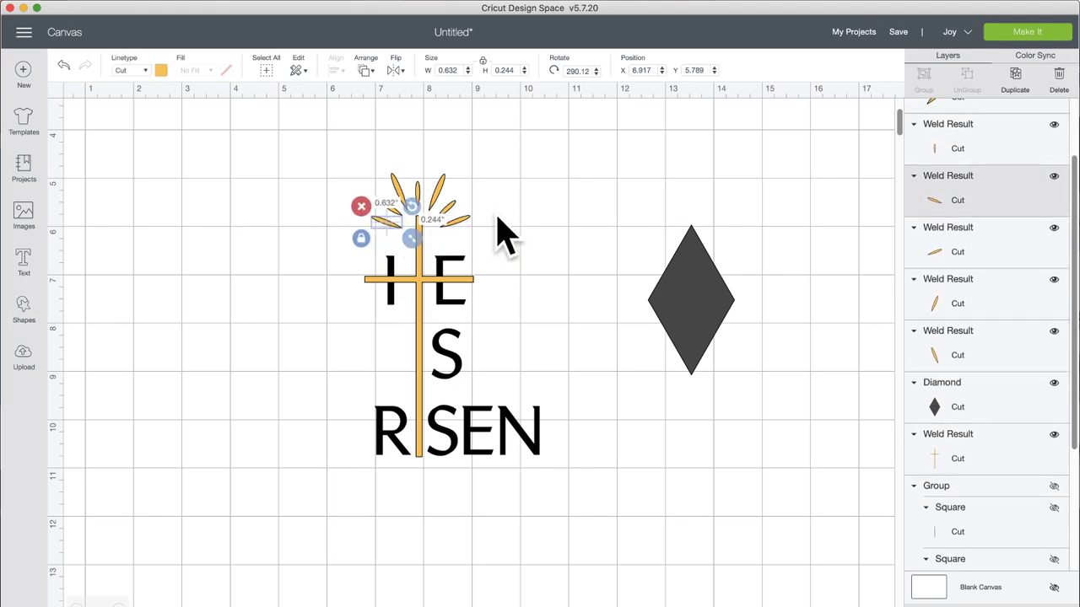
click(540, 226)
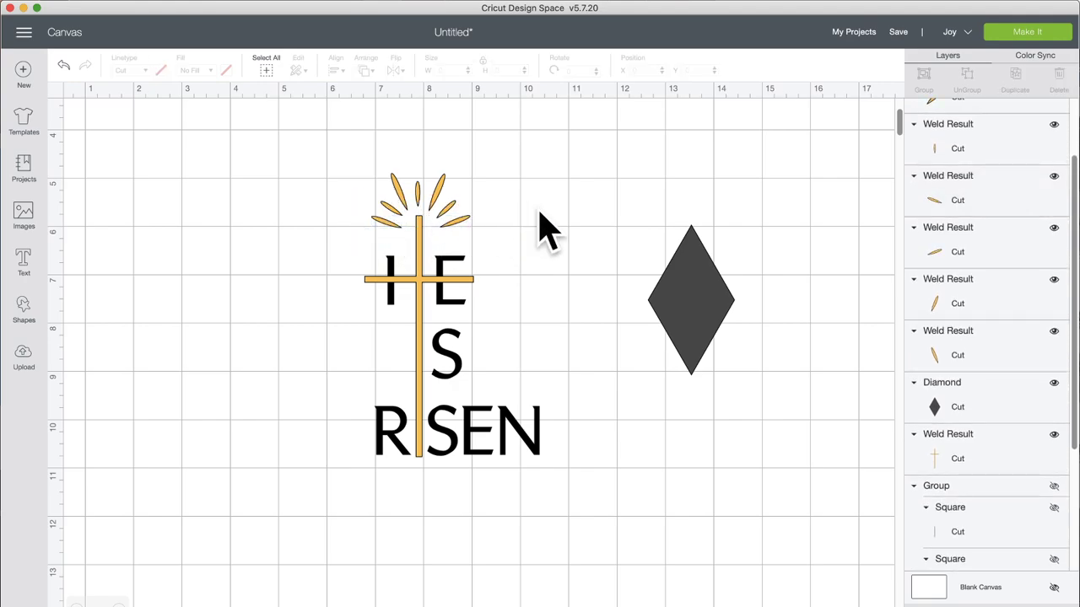
click(382, 226)
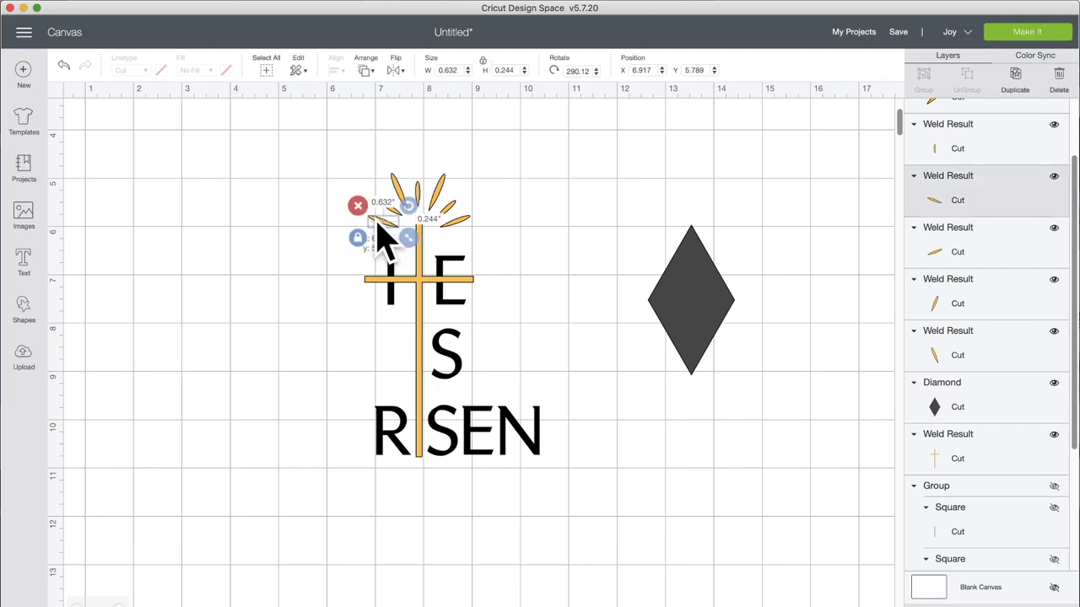
click(564, 221)
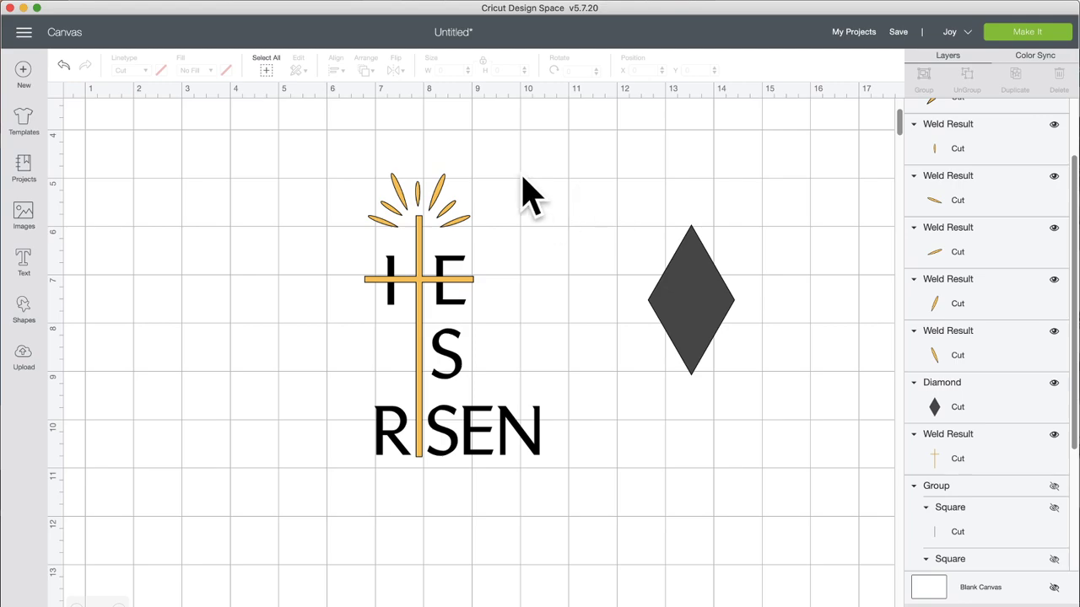
- Turn the long ray right of the cross by half a turn, and tilt the long left ray to about 134.1°
scroll(602, 284, right, 1)
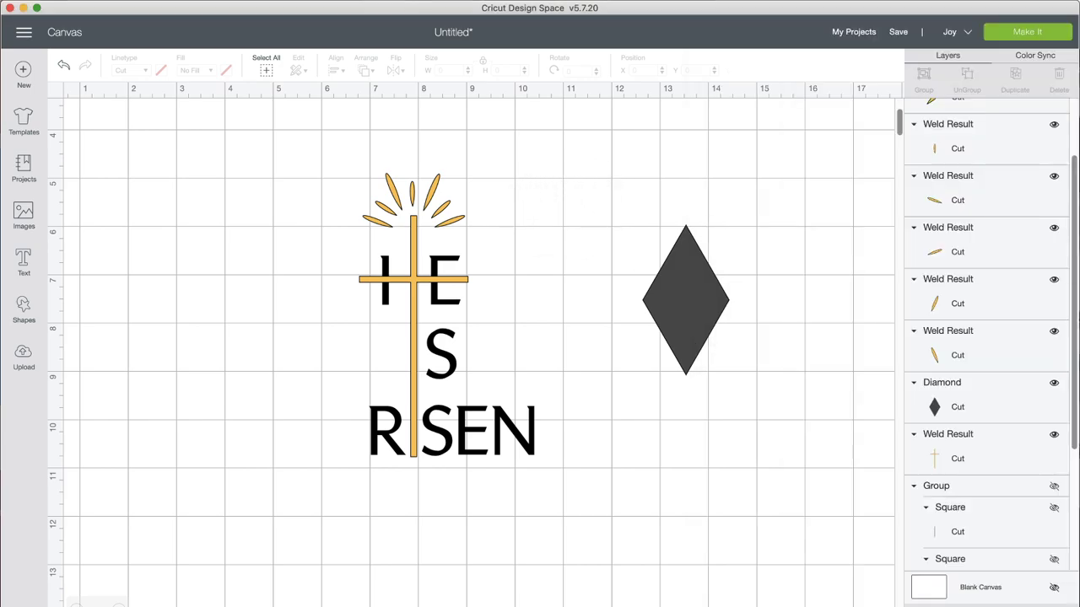
click(437, 196)
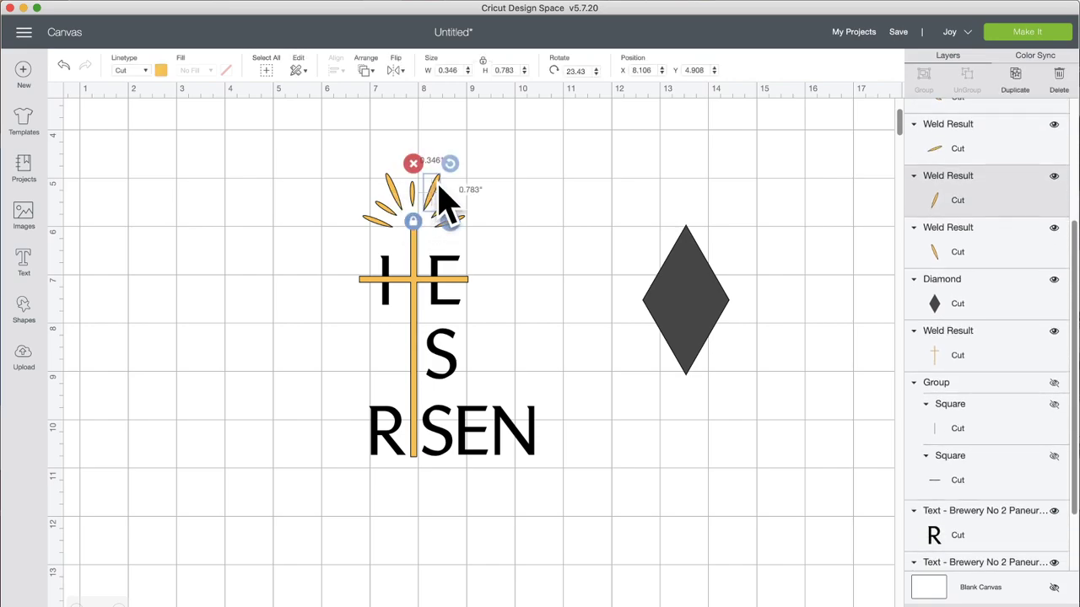
drag(450, 163, 390, 271)
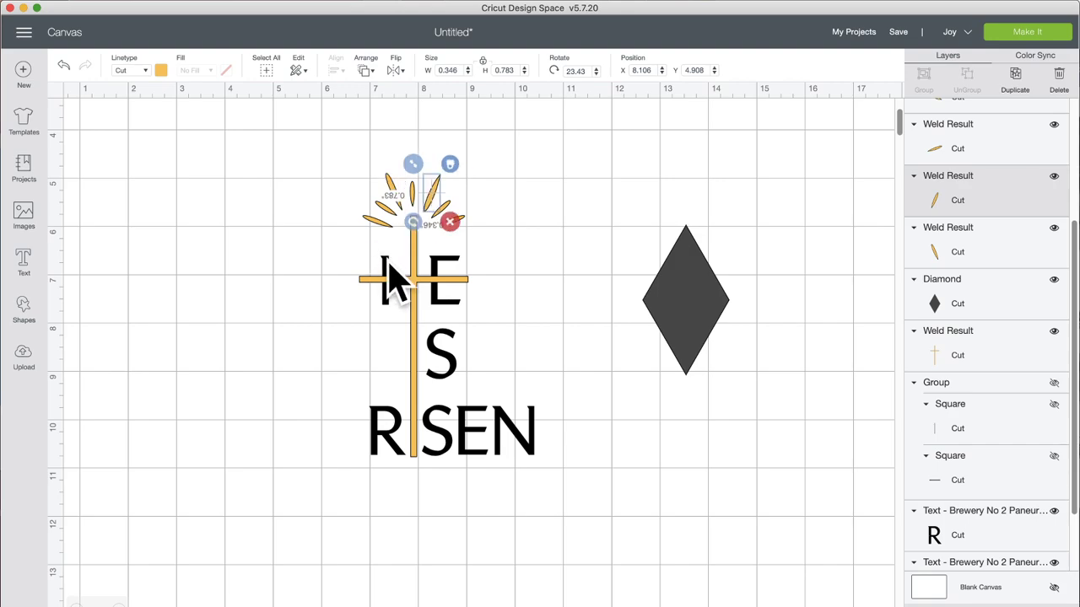
click(561, 178)
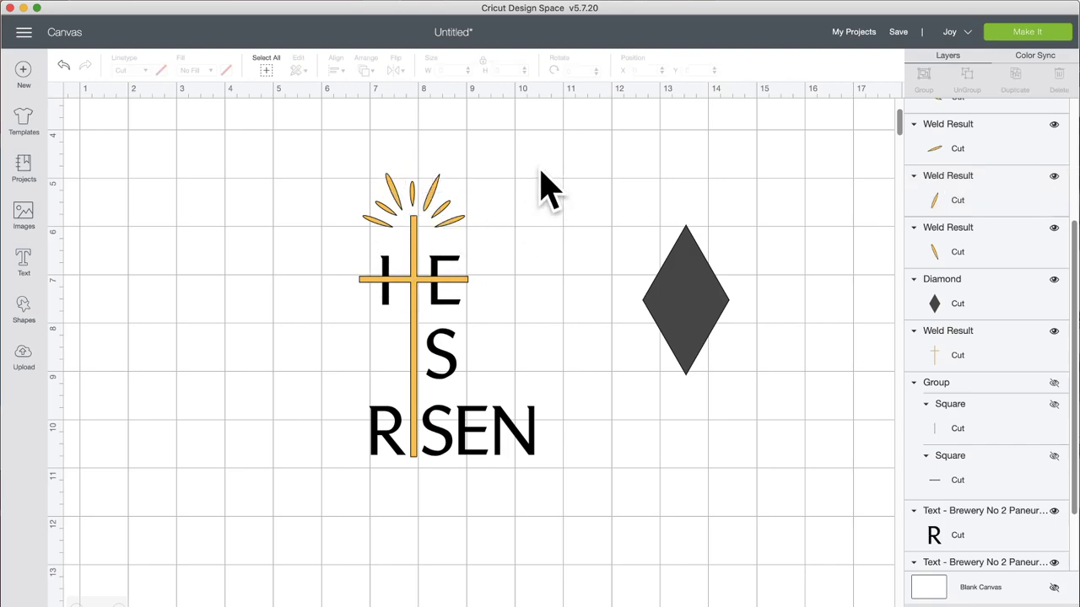
click(390, 190)
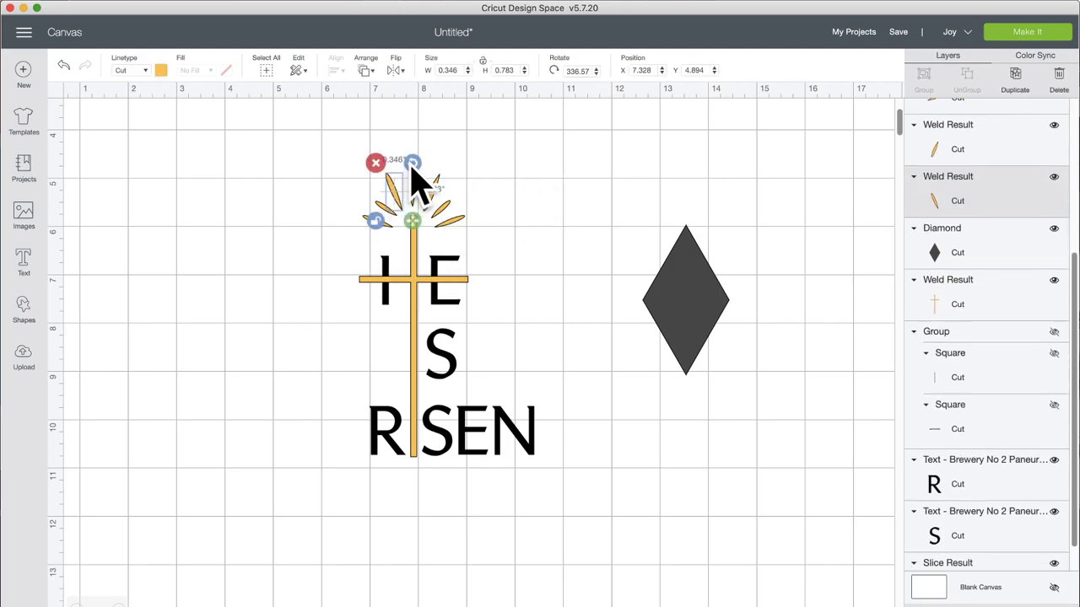
drag(413, 166, 410, 212)
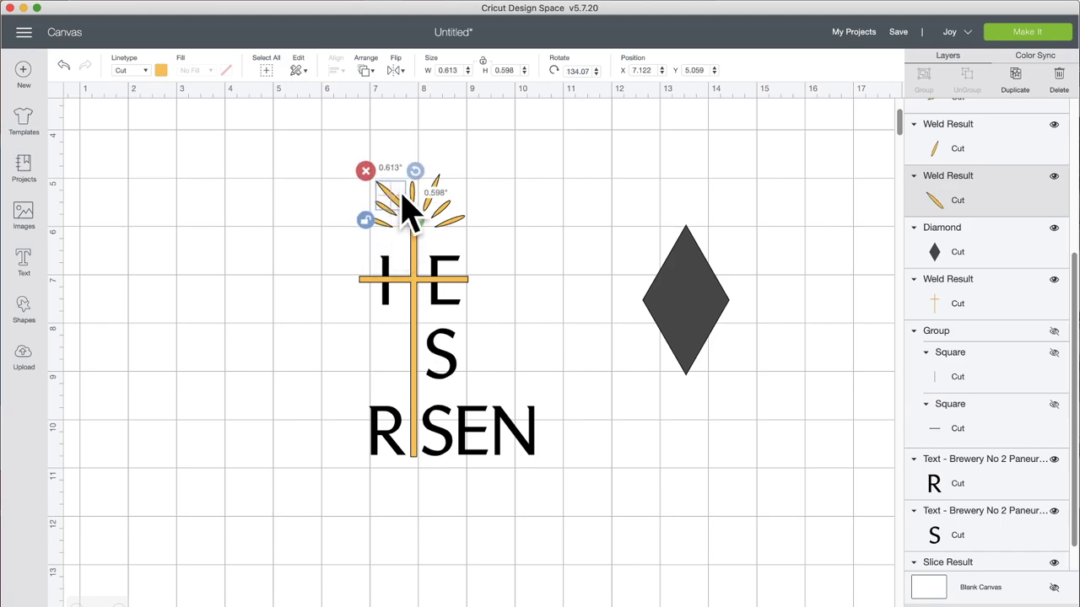
click(594, 206)
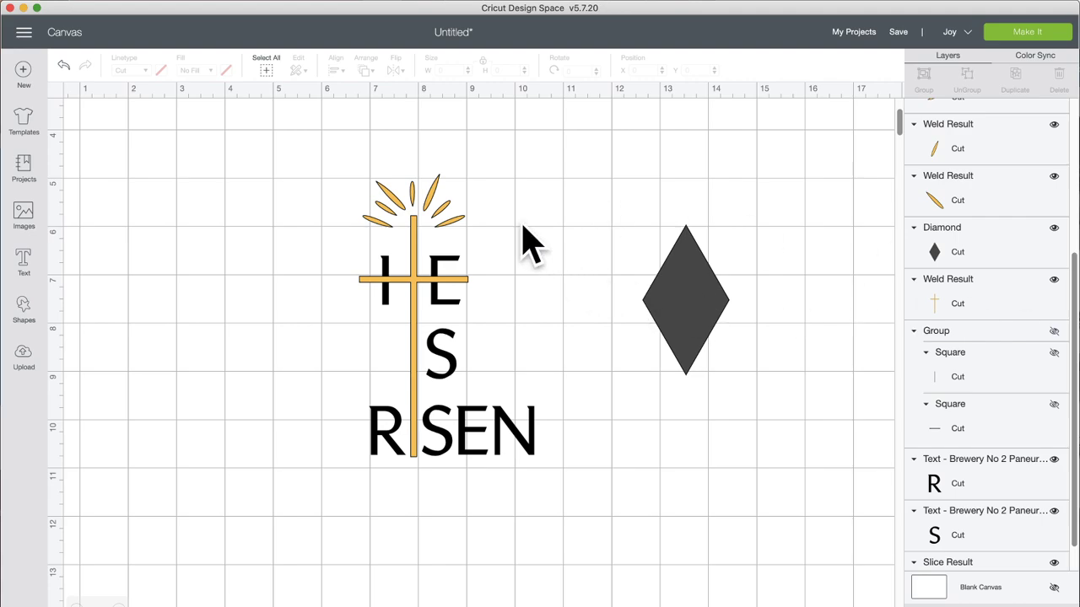
click(396, 208)
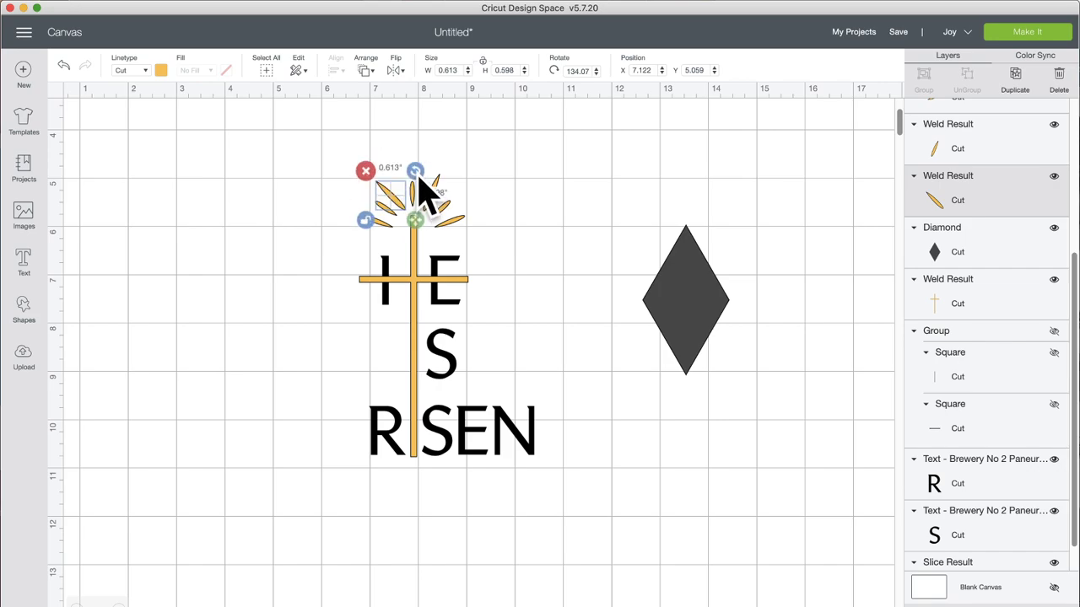
click(515, 199)
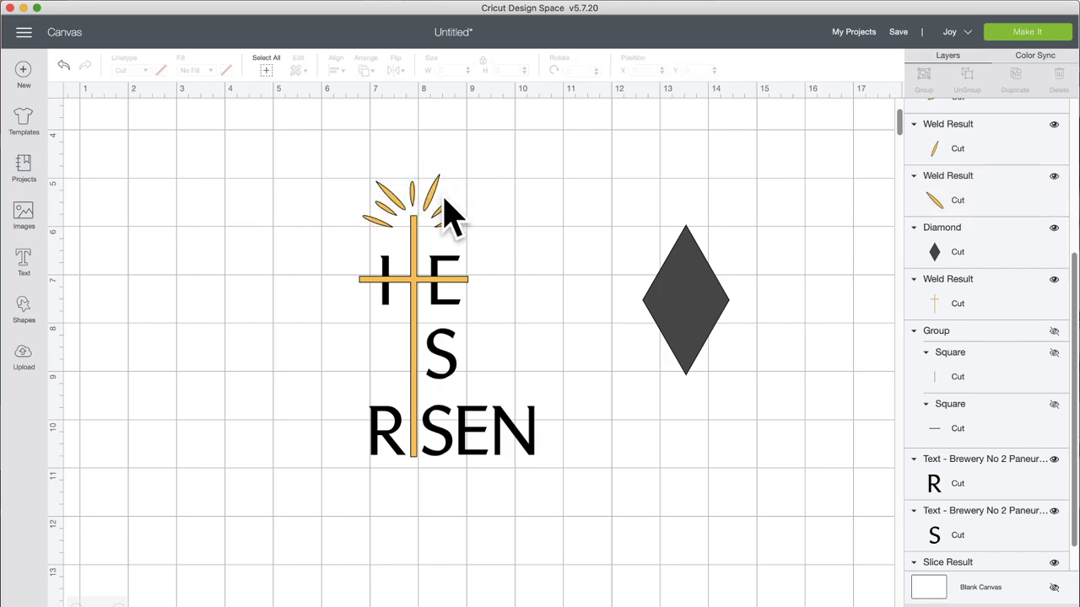
- Lower the bottom ray on each side of the cross slightly, placing the left one at a Y position of about 5.87 inches
click(382, 226)
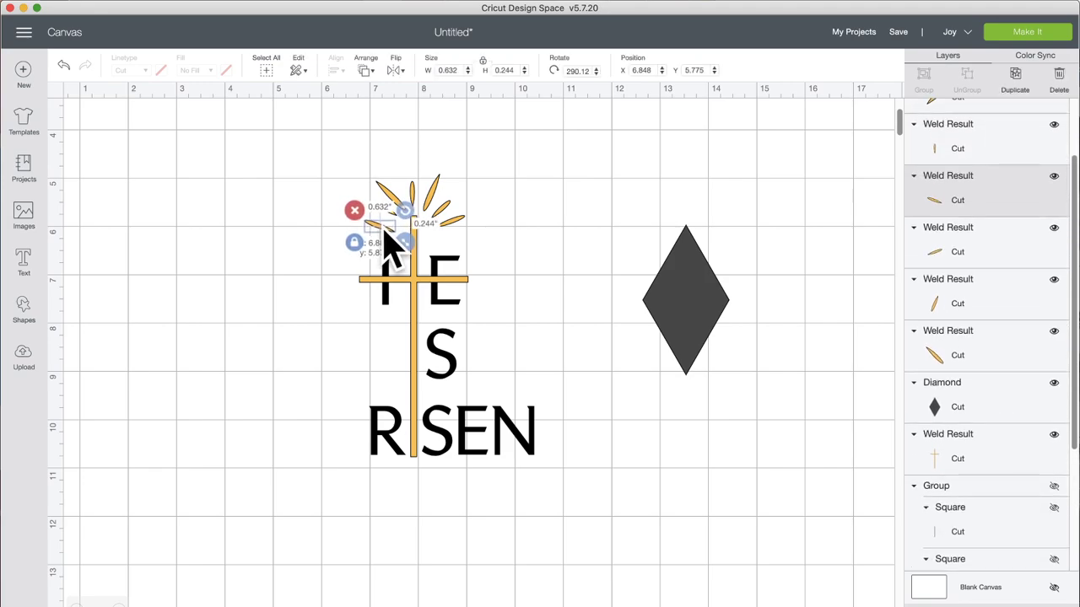
click(456, 227)
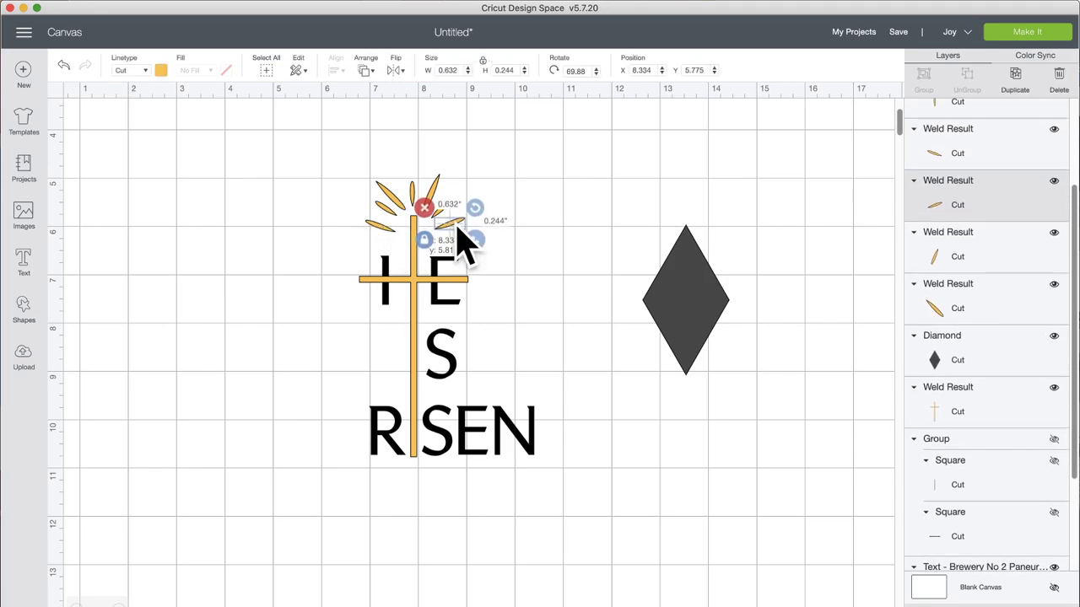
click(388, 221)
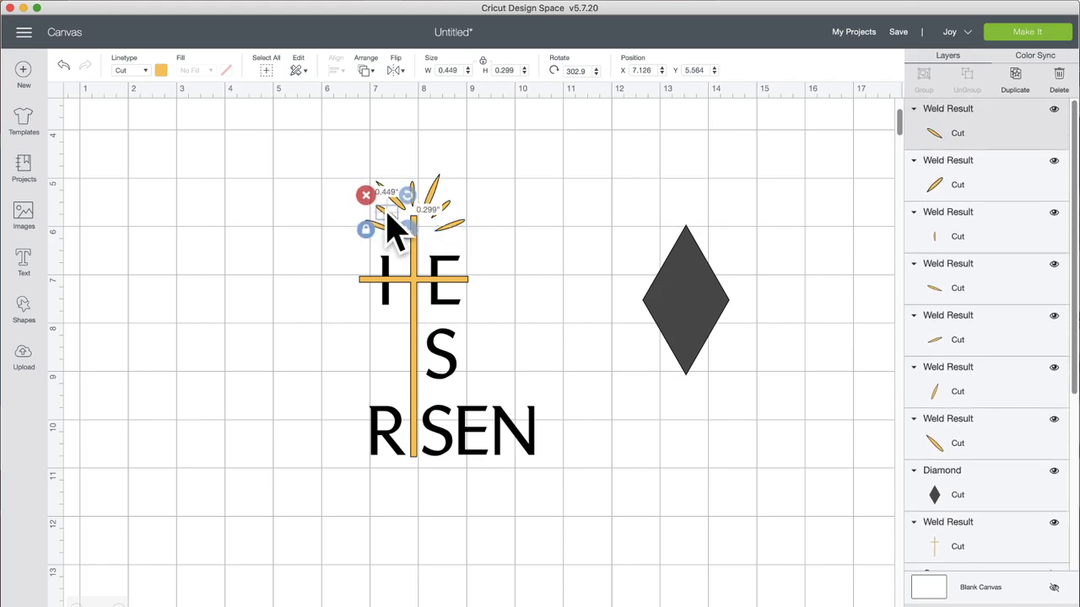
click(504, 223)
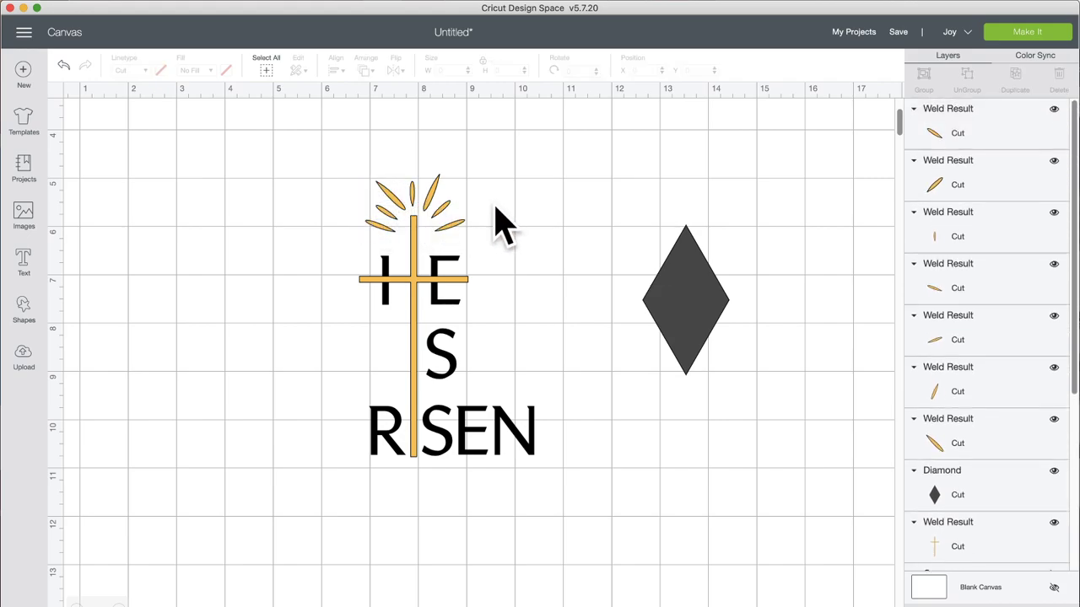
- Rotate the short left ray by half a turn to about 122.9°
click(395, 235)
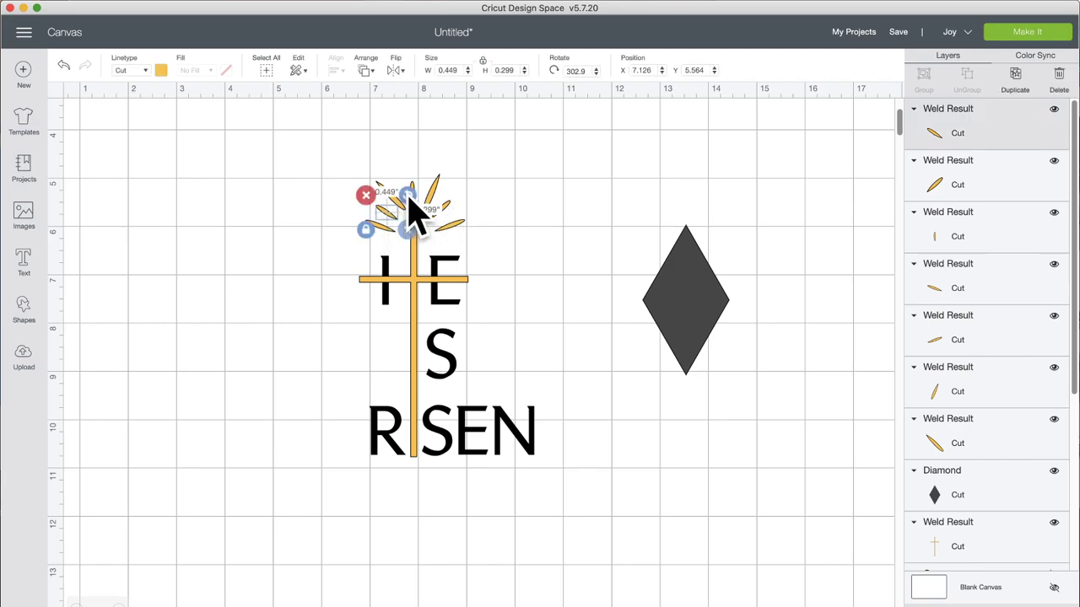
drag(410, 200, 419, 239)
click(525, 224)
click(387, 229)
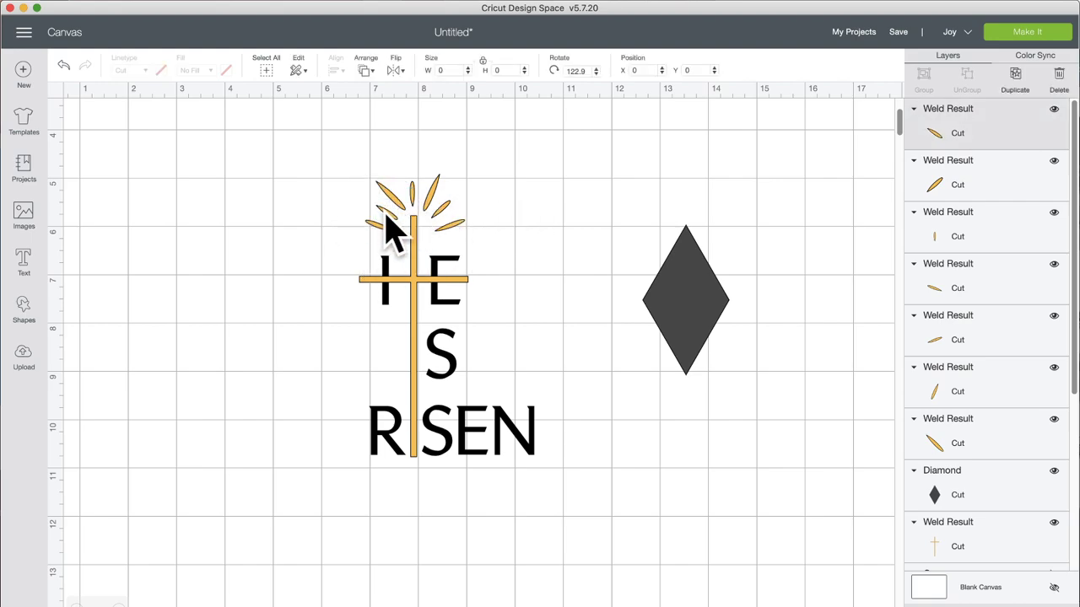
click(473, 228)
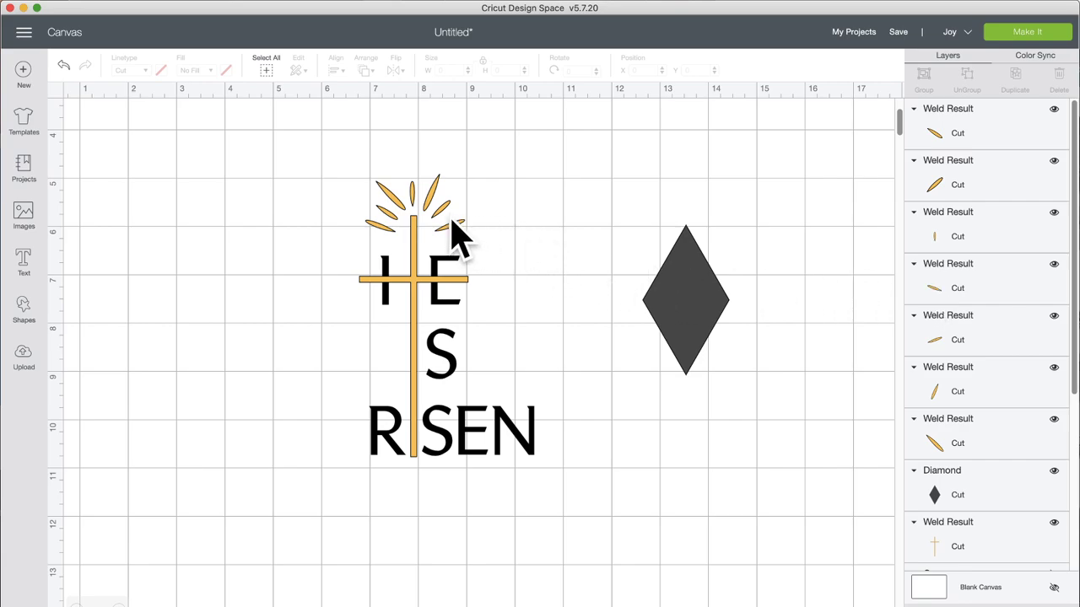
- Rotate the bottom ray on each side of the cross to nearly horizontal, turning the right one to about 272.4°
click(395, 230)
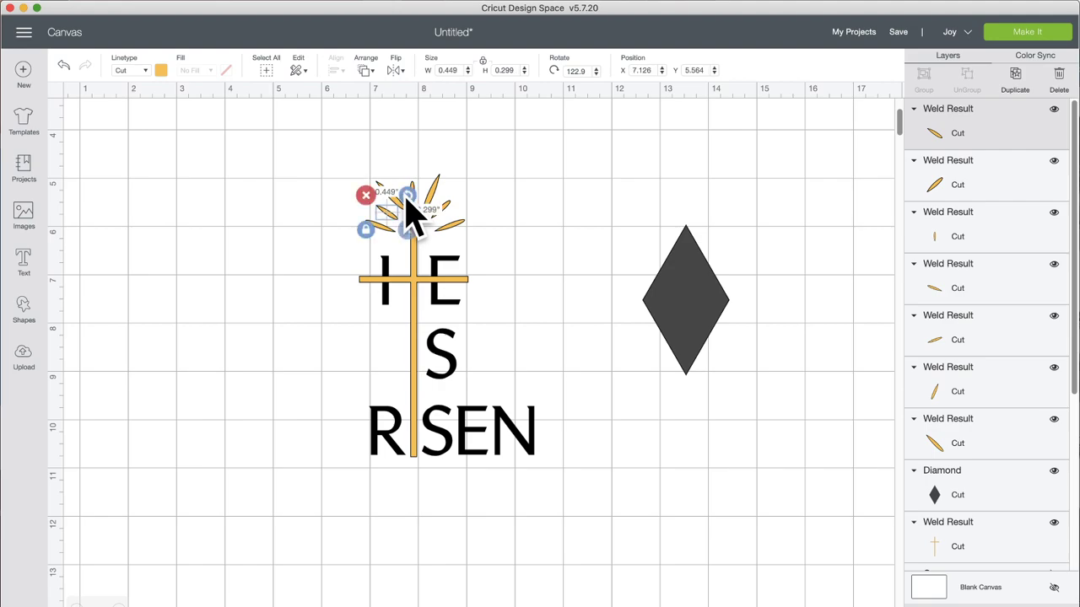
click(540, 219)
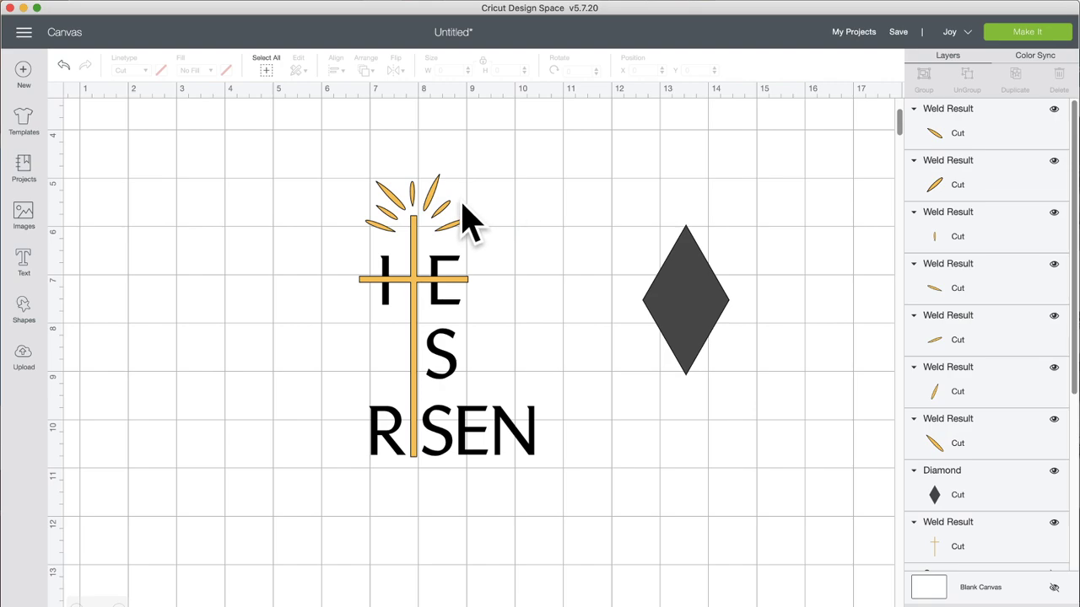
click(384, 237)
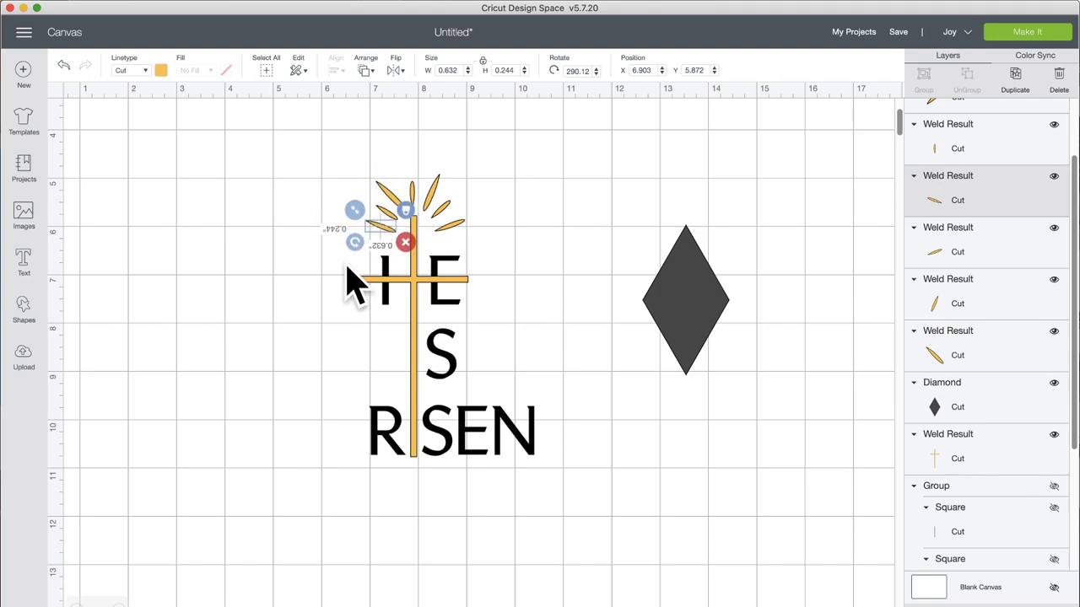
click(458, 225)
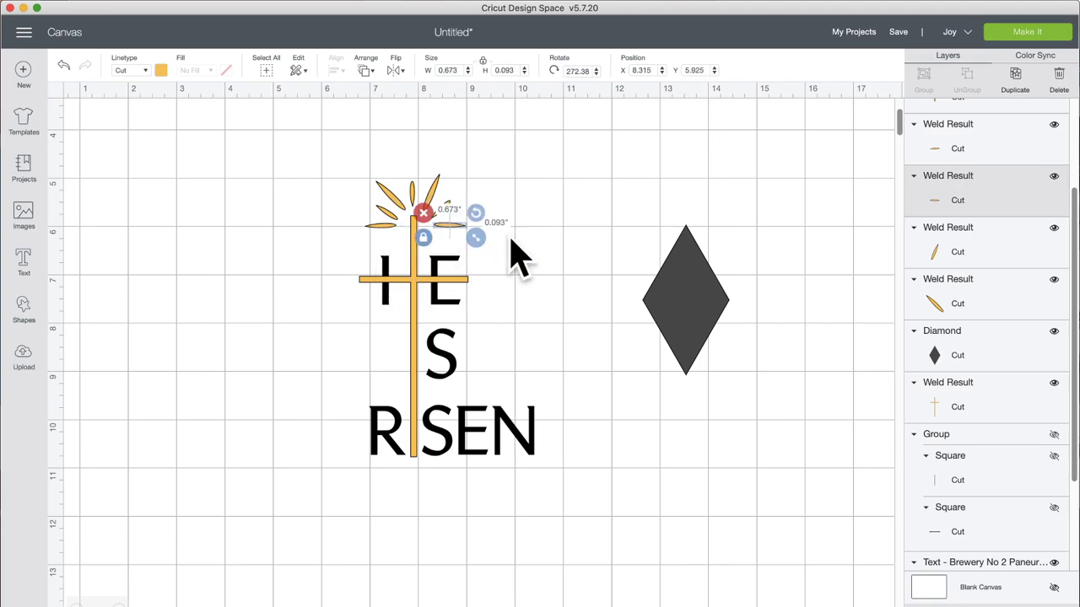
click(573, 244)
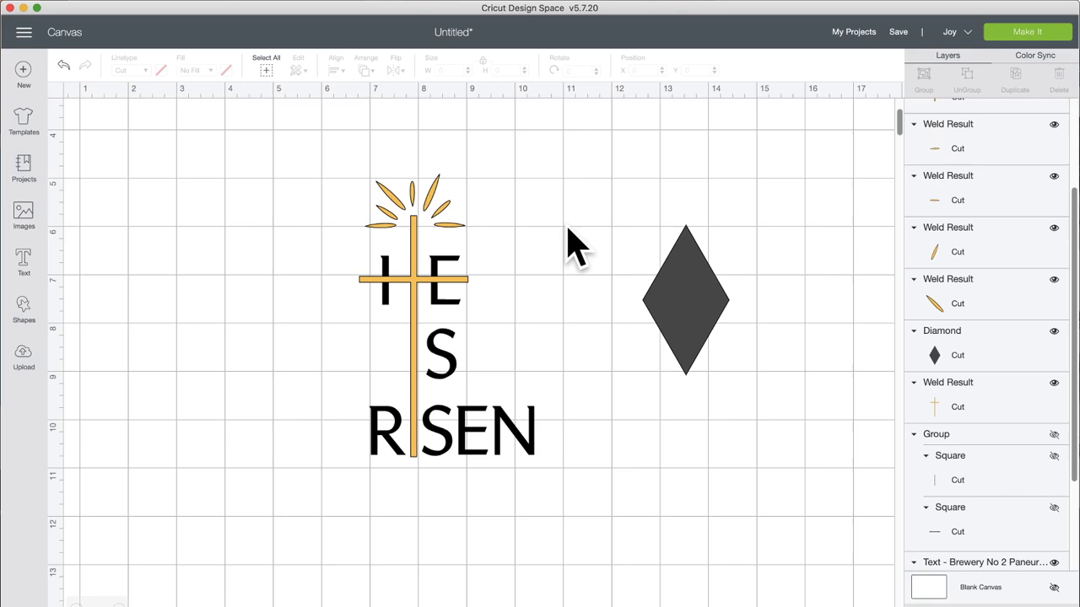
- Flip the small upright ray directly above the cross vertically
click(413, 194)
click(395, 70)
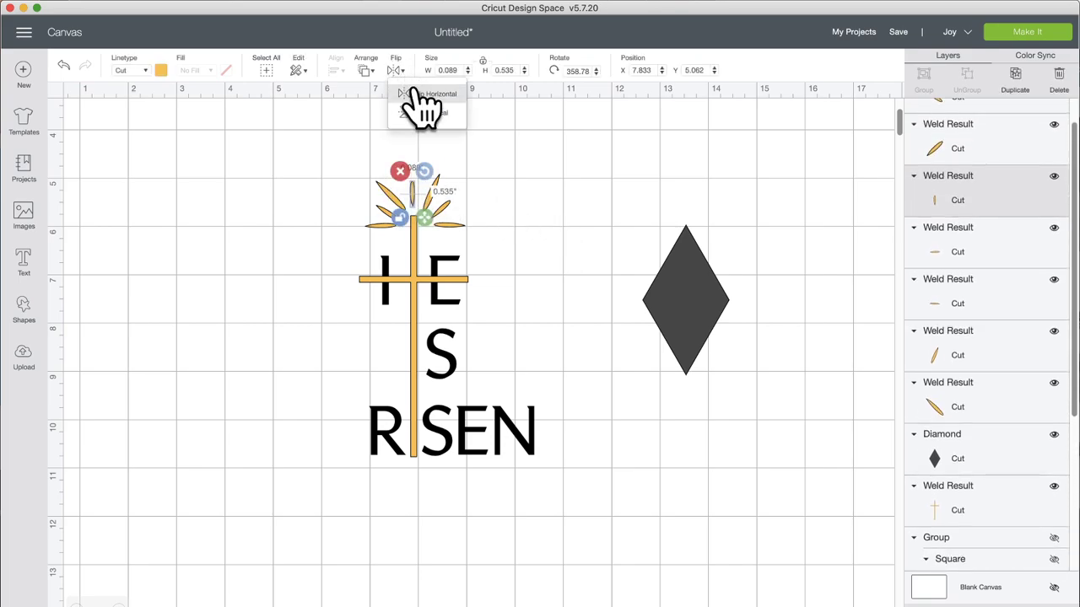
click(433, 114)
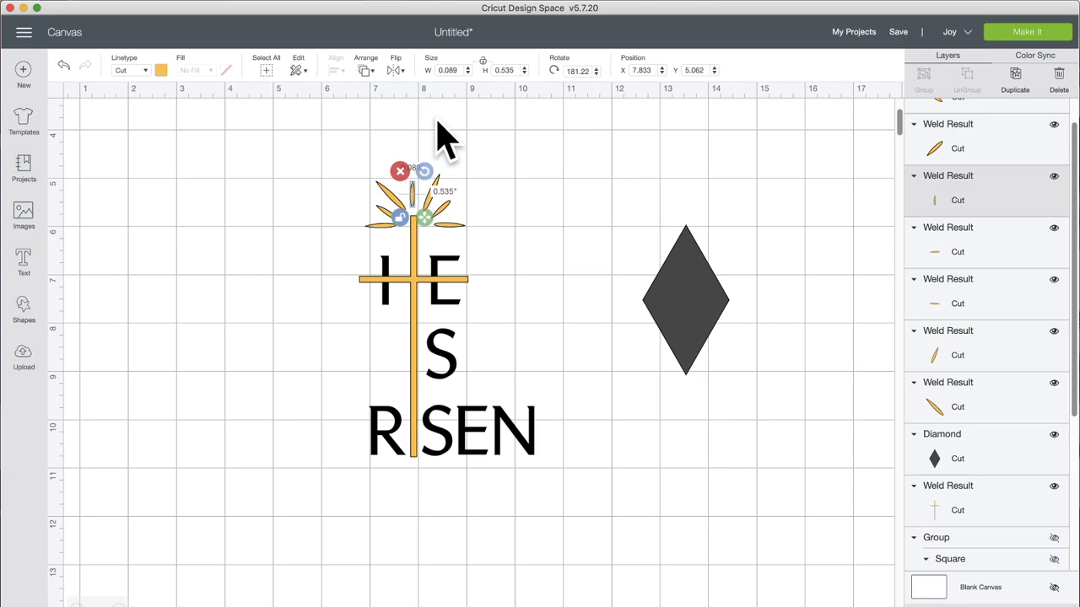
click(535, 188)
- Rotate the short ray right of the cross by half a turn to about 227°
click(446, 216)
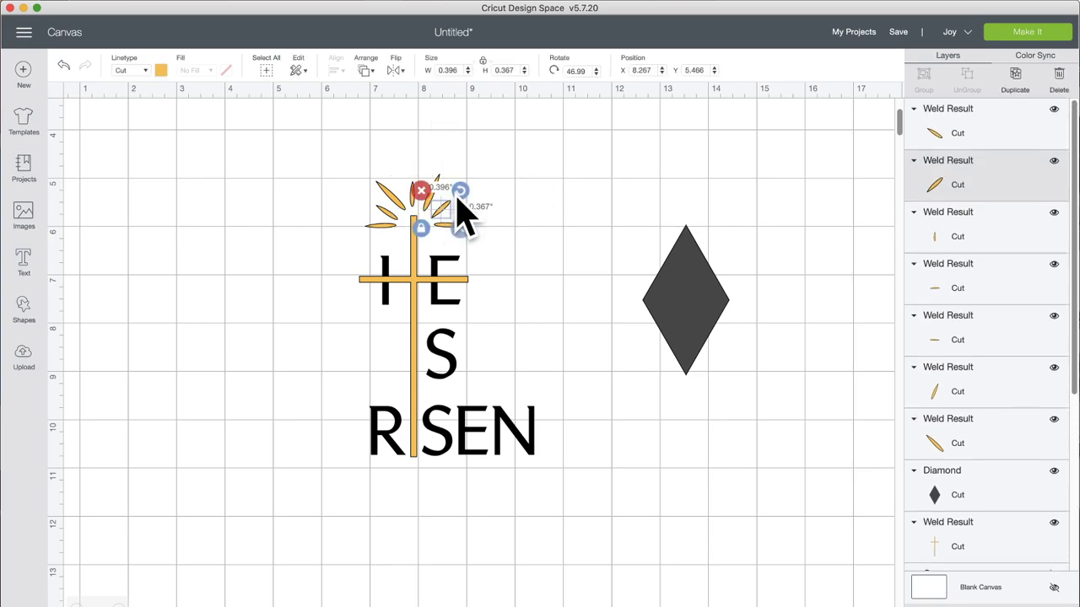
drag(458, 212, 414, 283)
click(564, 211)
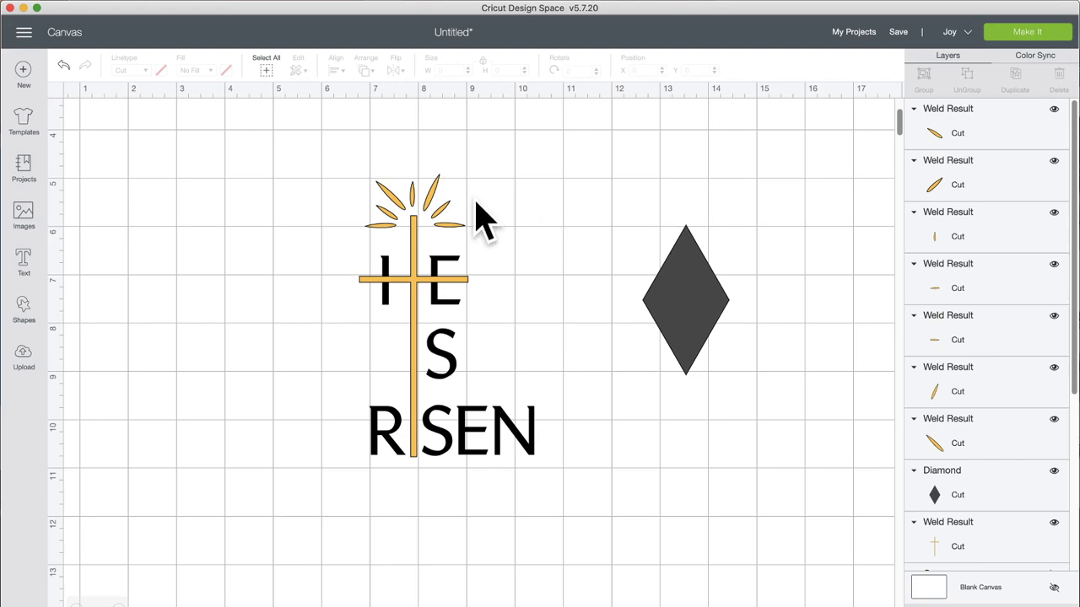
- Tilt the short ray on each side of the cross to a slightly flatter angle so the fan looks balanced
click(395, 221)
drag(410, 212, 408, 205)
click(549, 231)
click(445, 214)
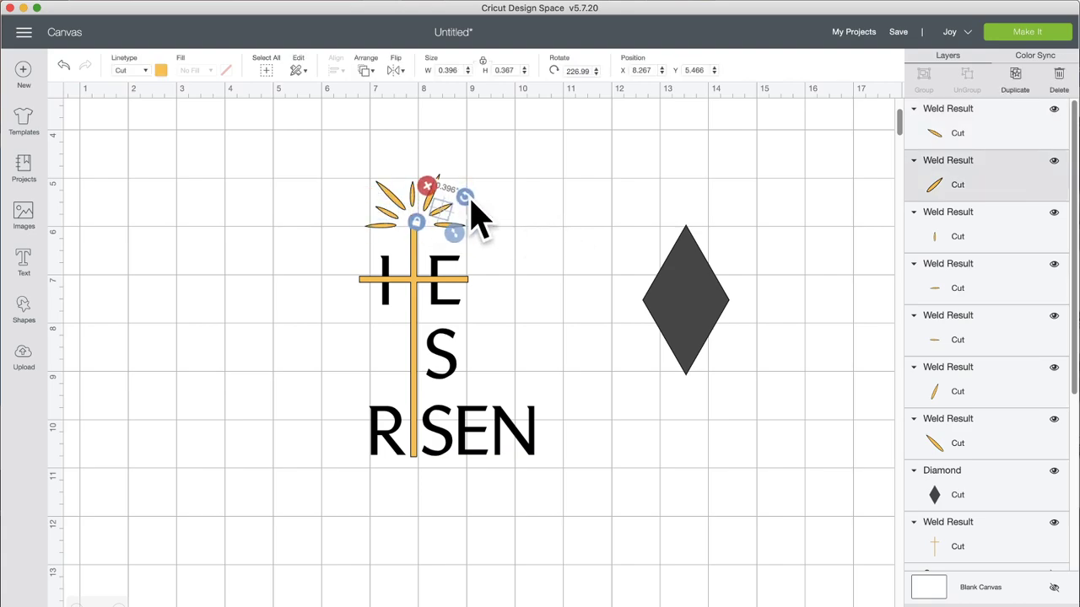
drag(476, 215, 494, 217)
click(523, 217)
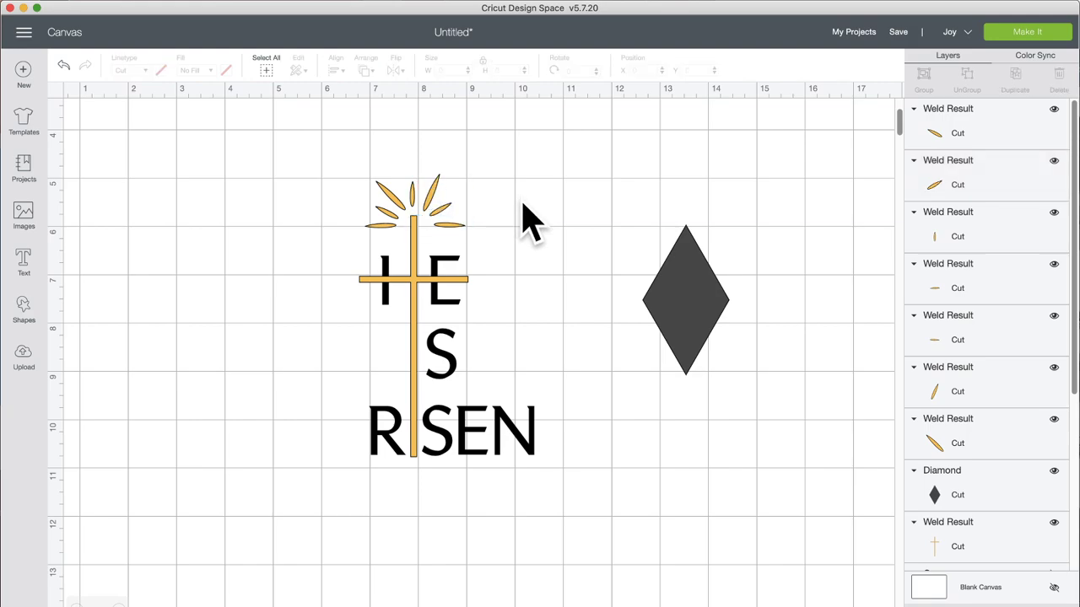
- Attach the cross and all seven rays to each other, and delete the spare dark grey diamond
drag(300, 157, 510, 255)
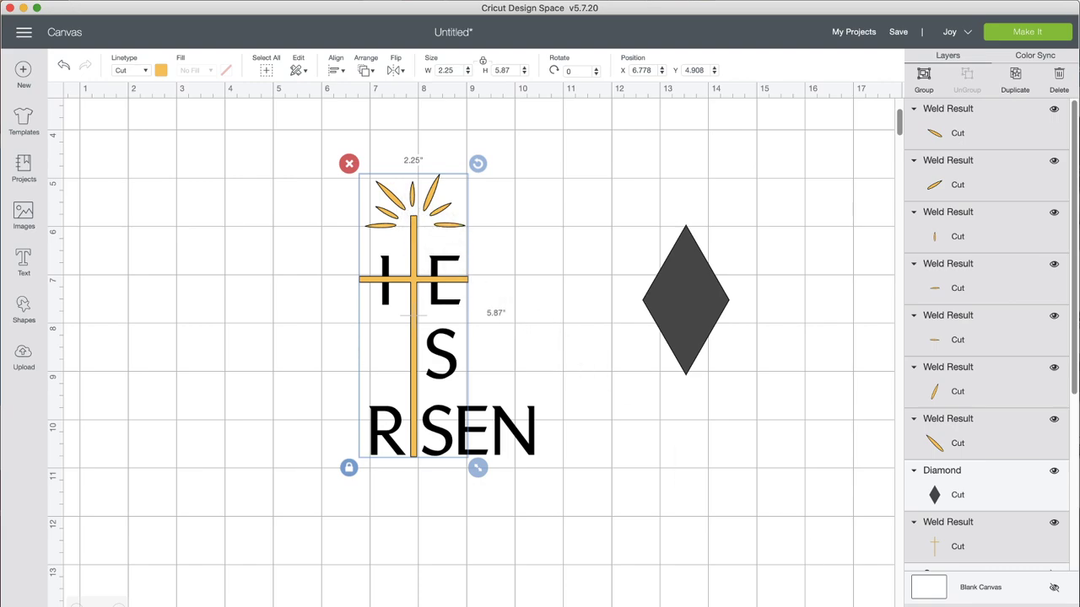
click(992, 605)
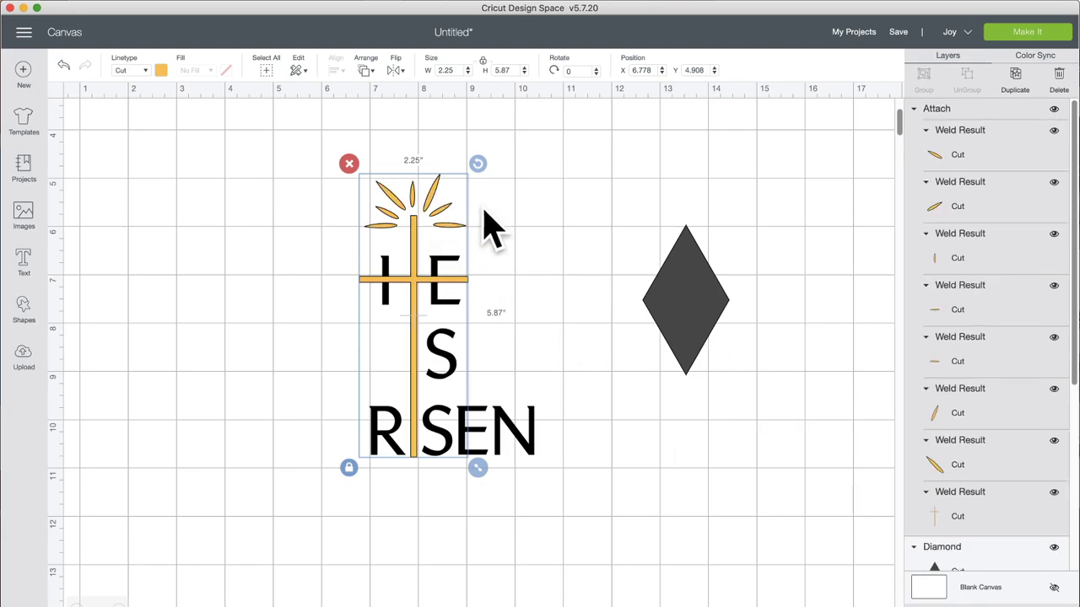
click(509, 229)
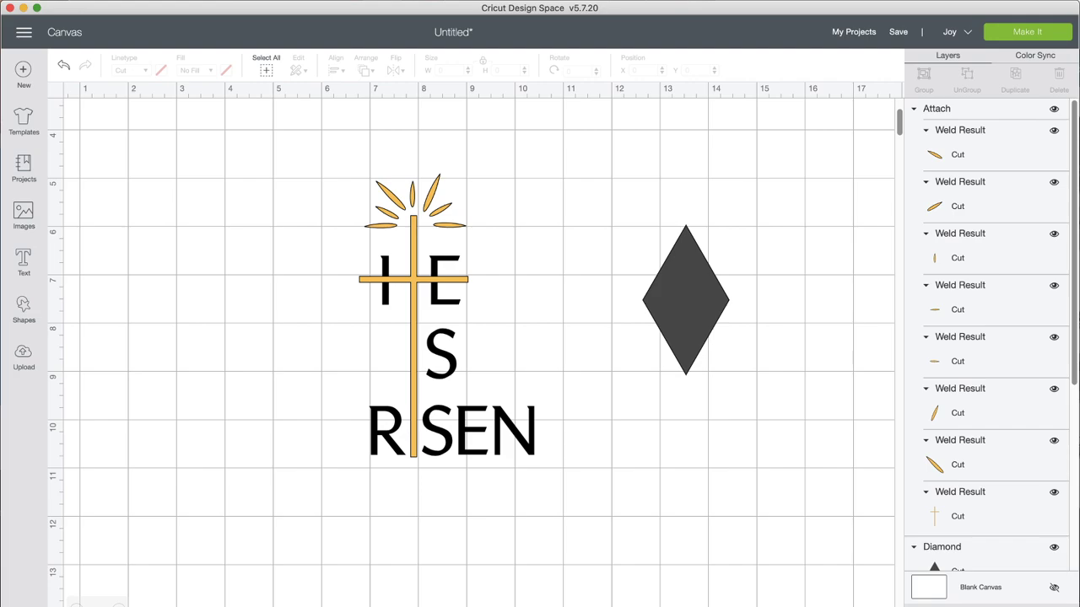
click(704, 297)
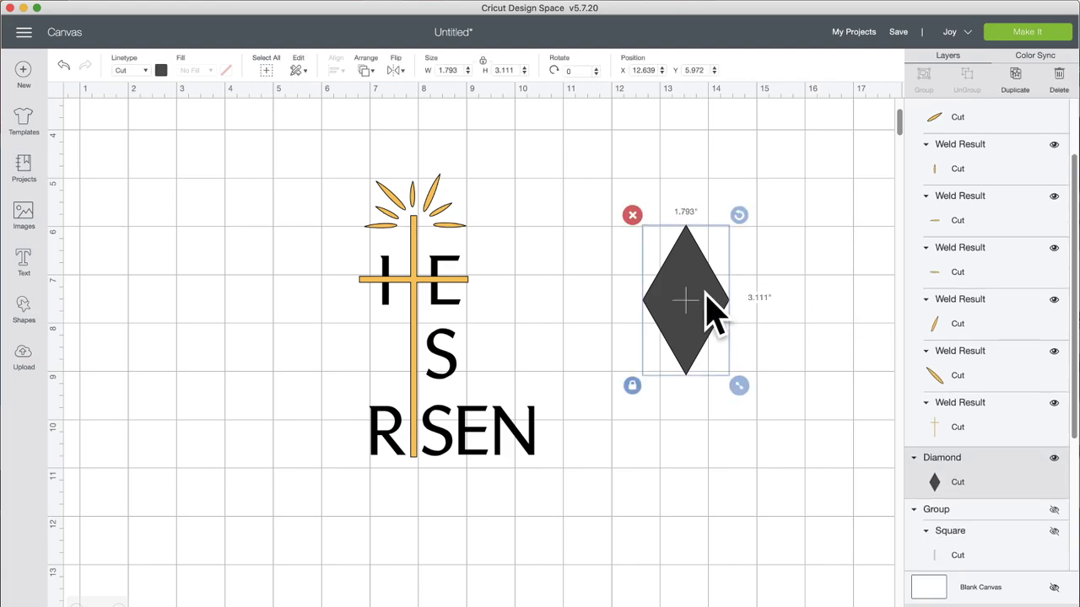
click(631, 215)
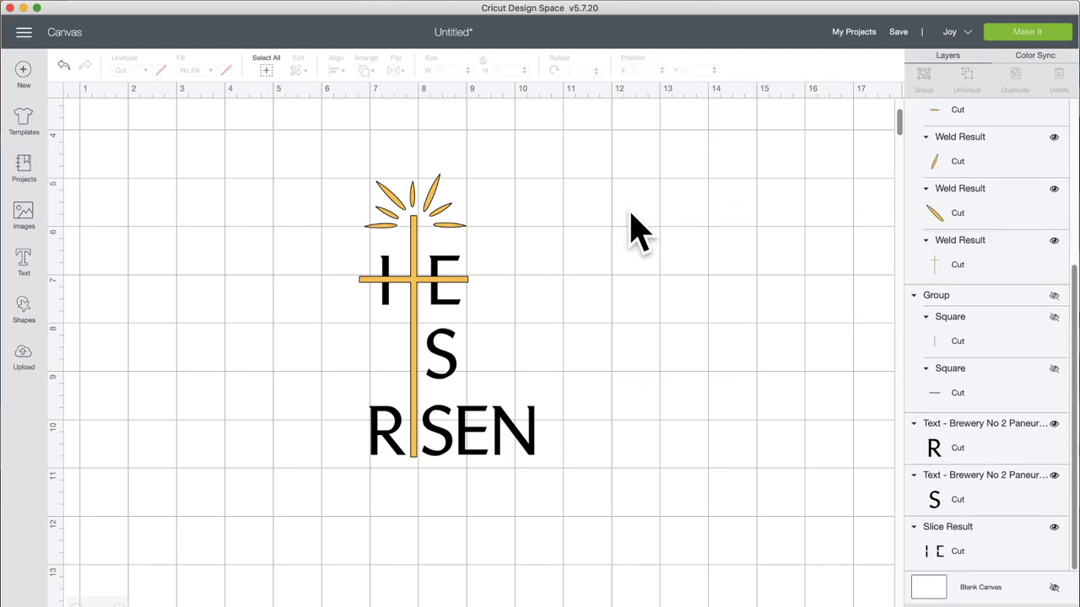
- Save the project under the name HE IS RISEN
click(898, 33)
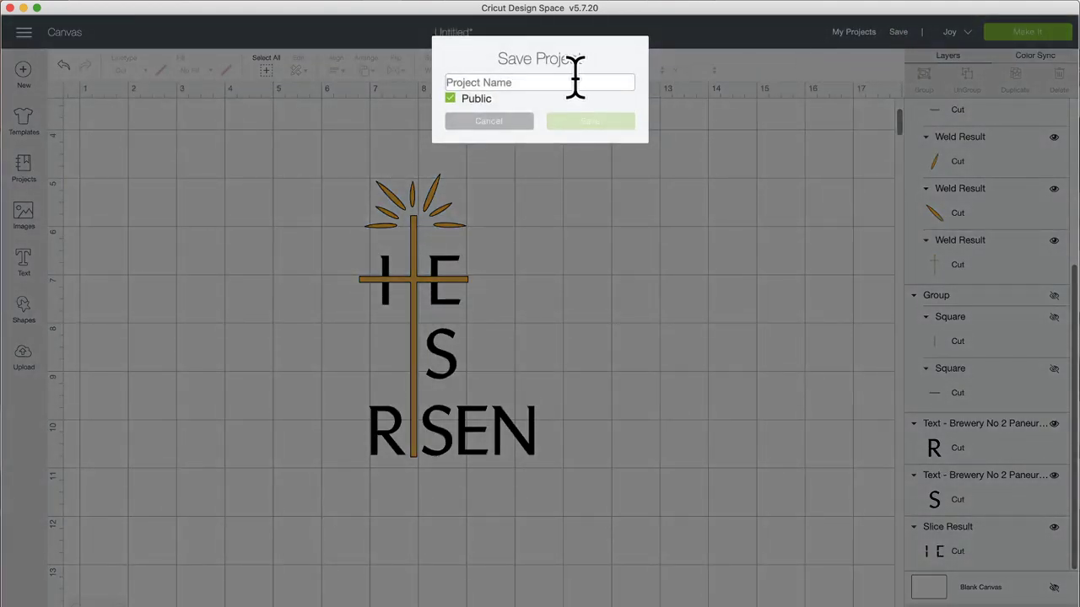
click(574, 82)
text(HE IS R)
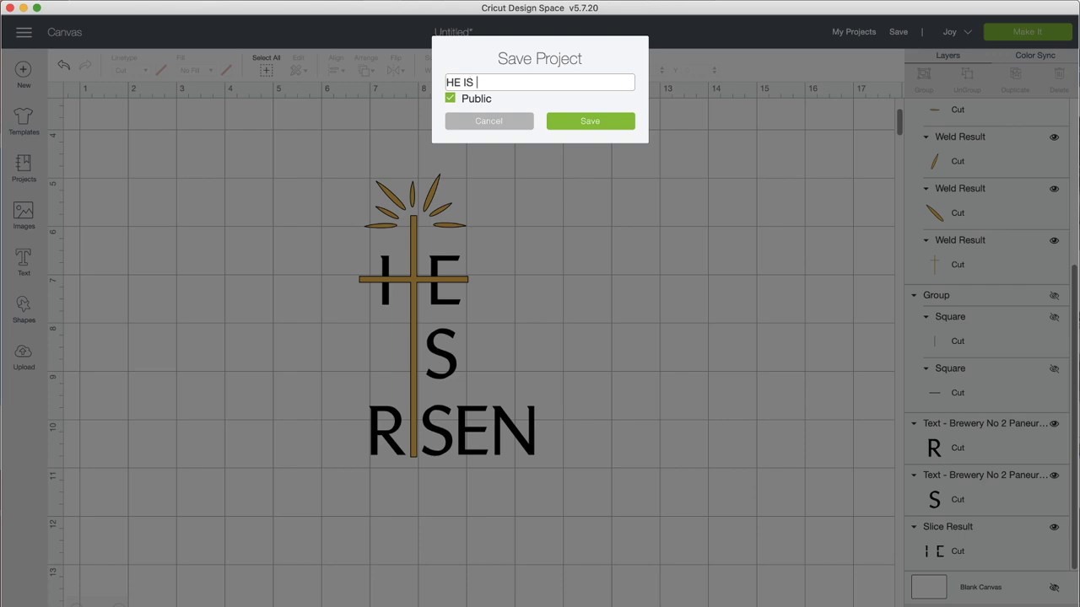
text(ISEN)
click(582, 124)
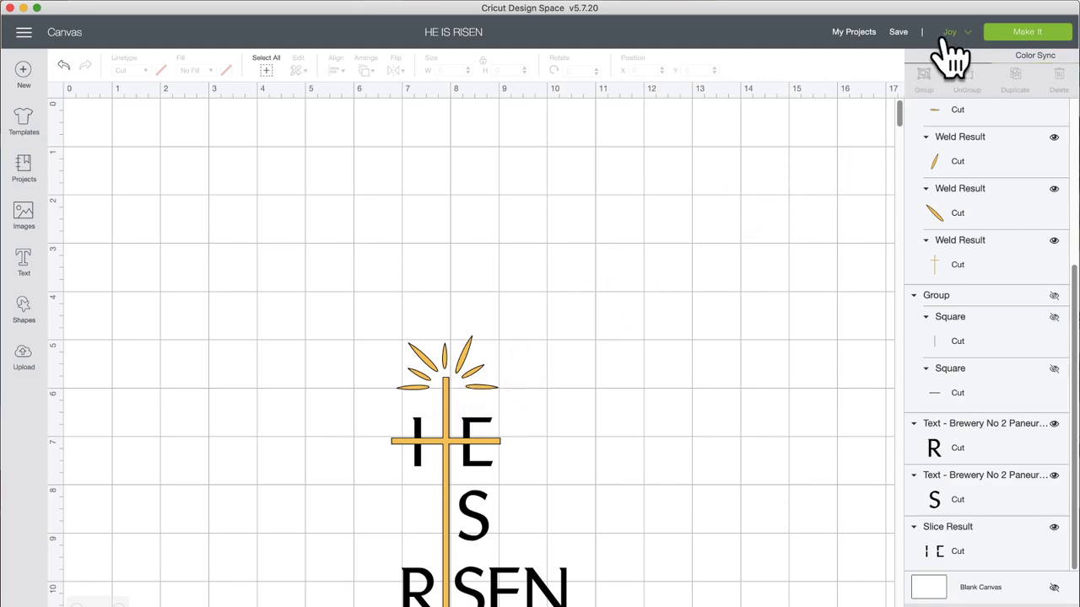
- Group the attached cross and rays with all of the lettering
scroll(747, 261, down, 5)
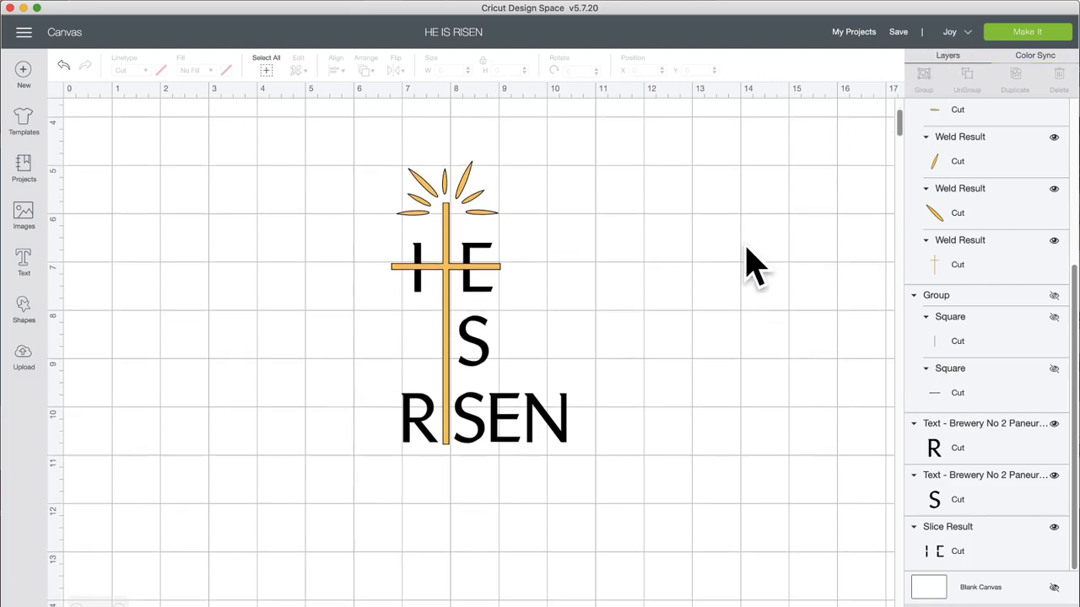
click(480, 243)
click(586, 238)
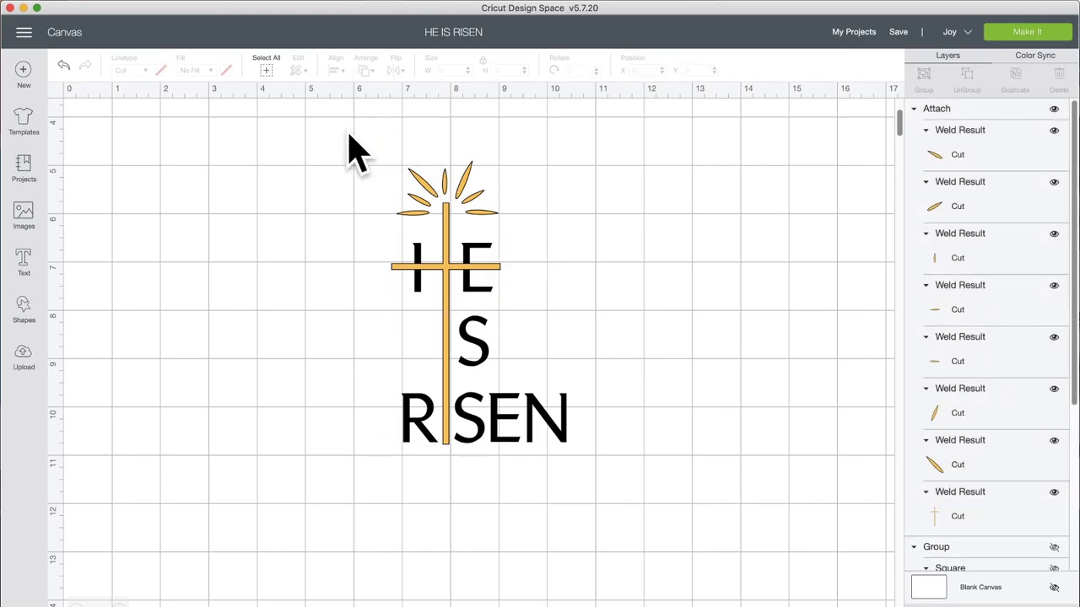
drag(349, 137, 614, 494)
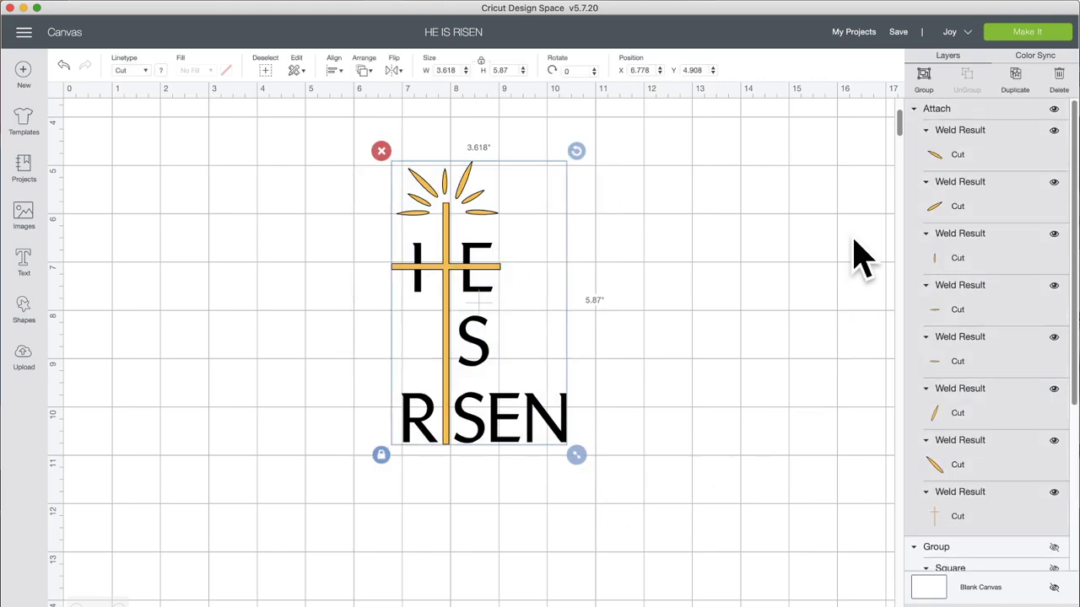
click(928, 81)
click(701, 309)
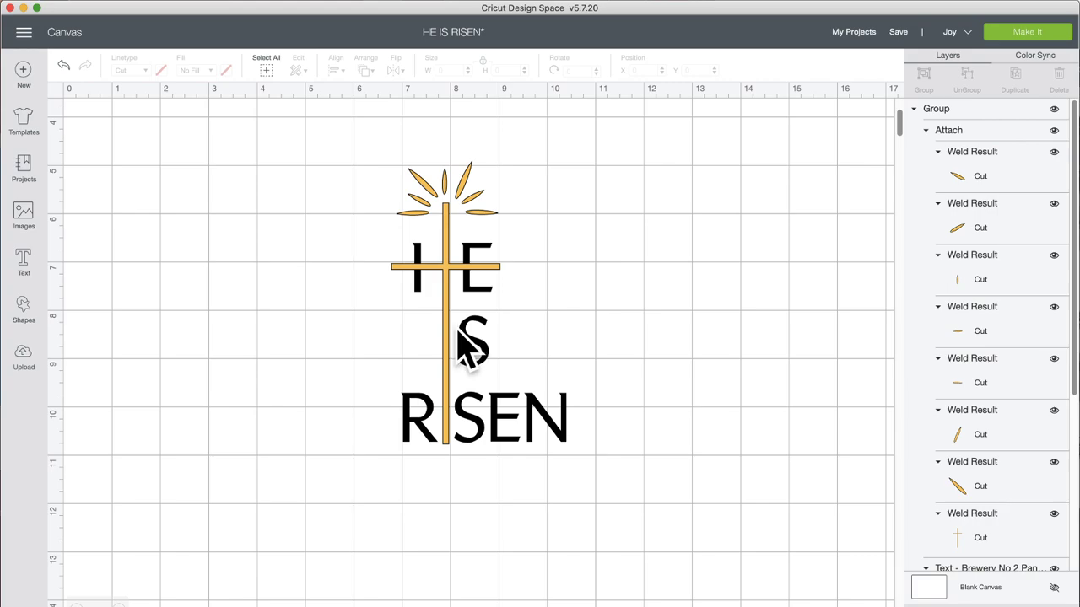
- Scale the whole grouped design proportionally to about 3.86 inches wide by 6.26 inches high
drag(374, 140, 624, 563)
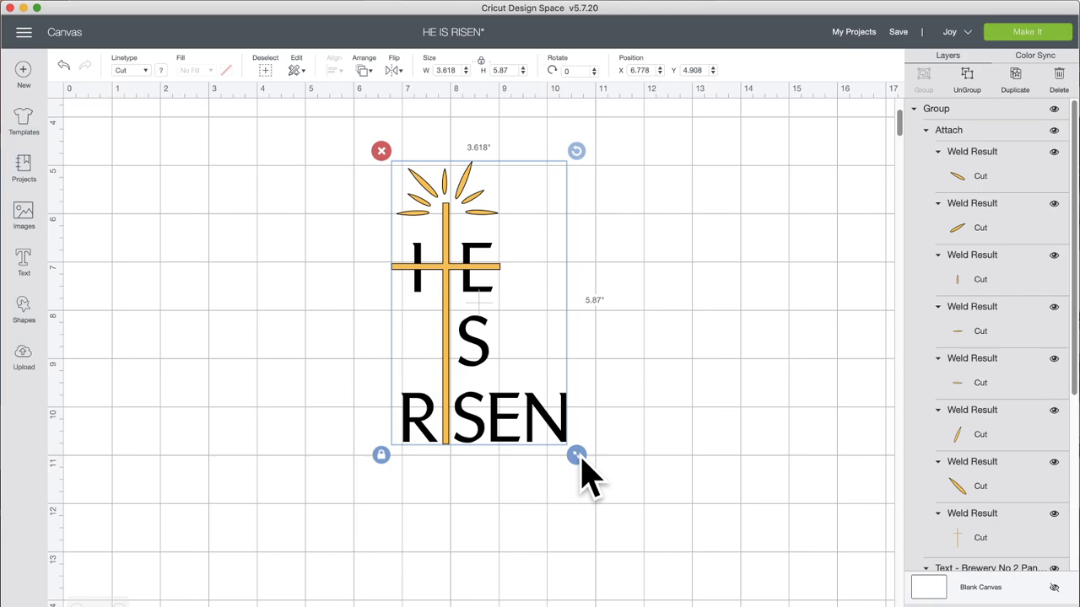
drag(582, 460, 591, 480)
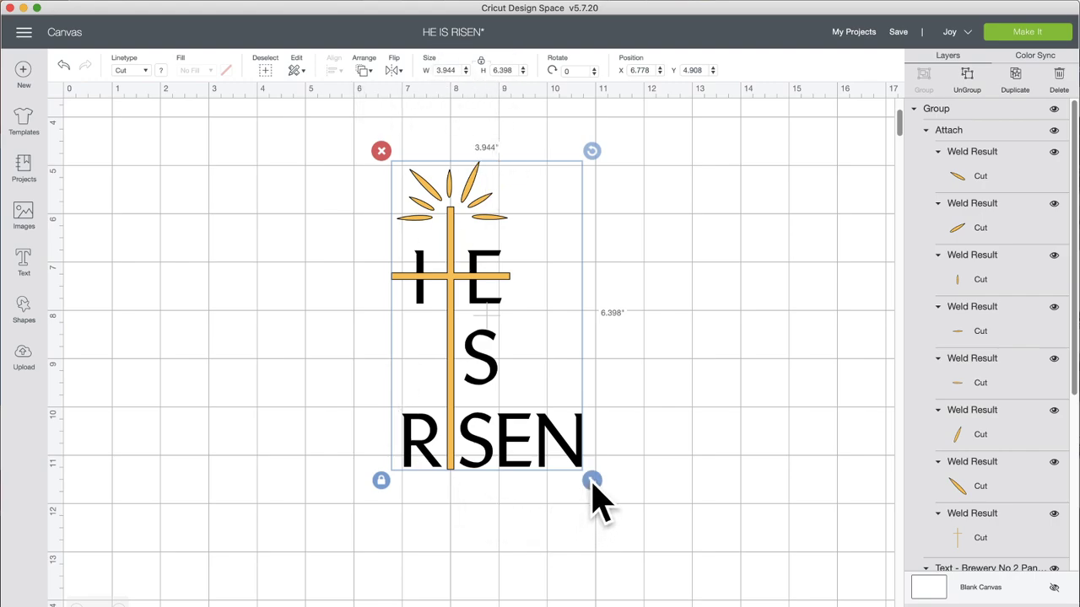
drag(592, 483, 588, 478)
click(707, 346)
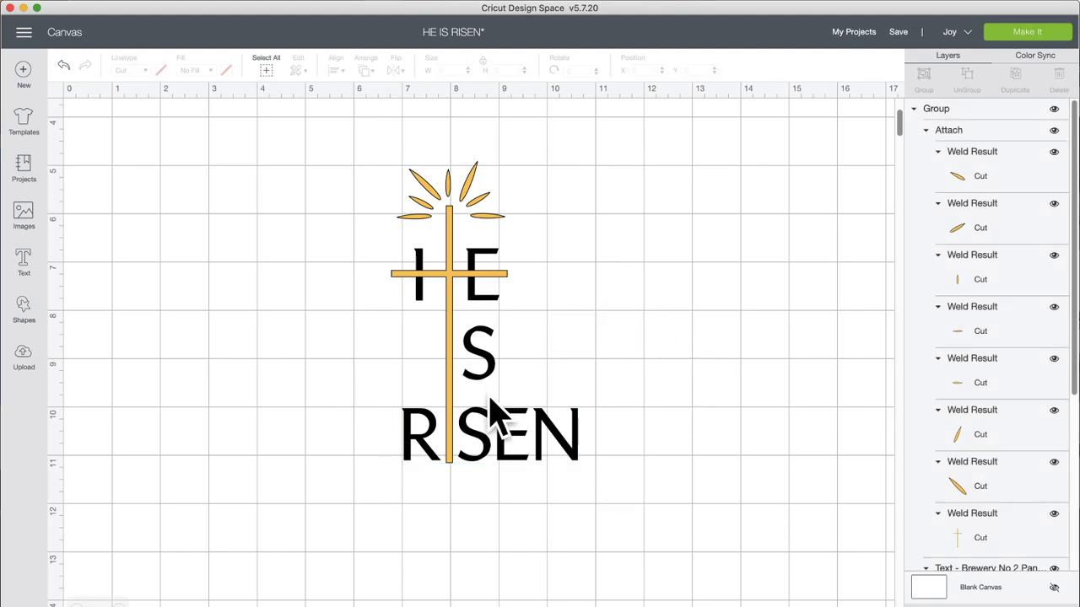
scroll(493, 413, right, 1)
click(472, 253)
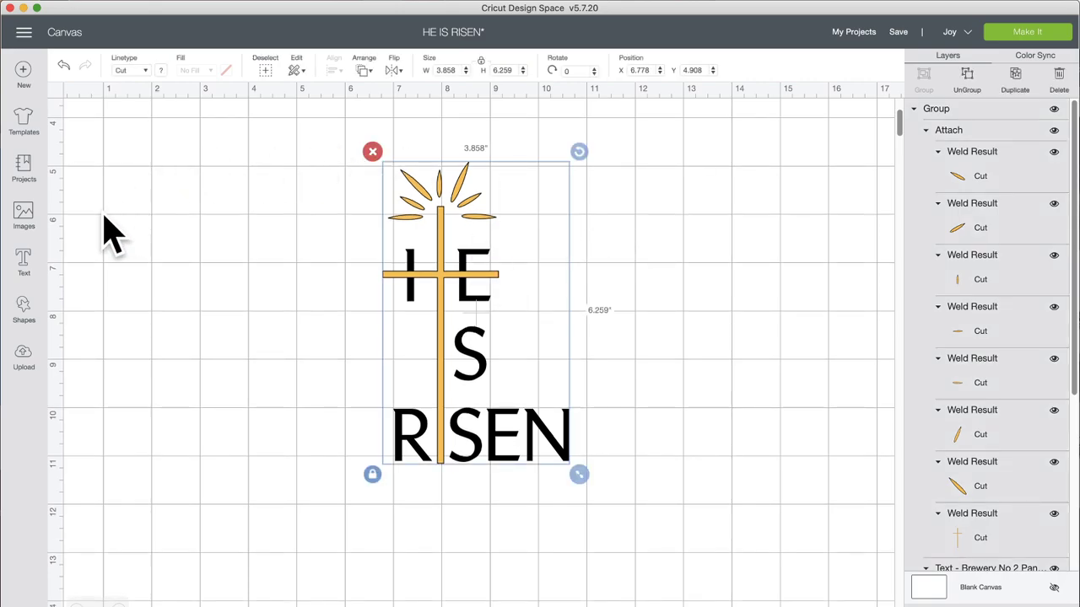
- Browse the image library's Phrases & Sentiments category and look over its designs and filter options
click(25, 216)
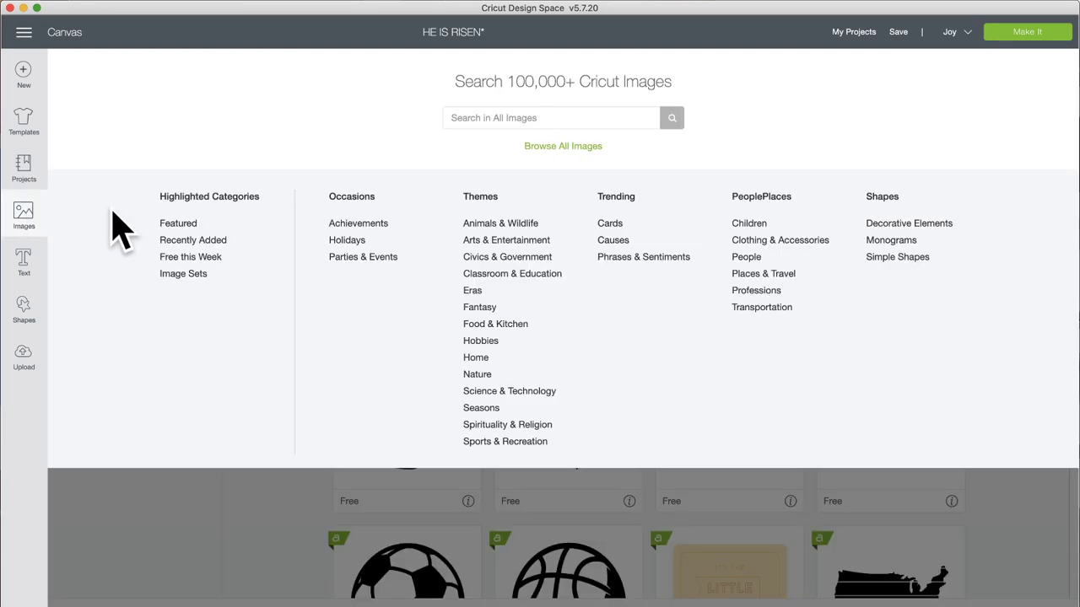
click(634, 258)
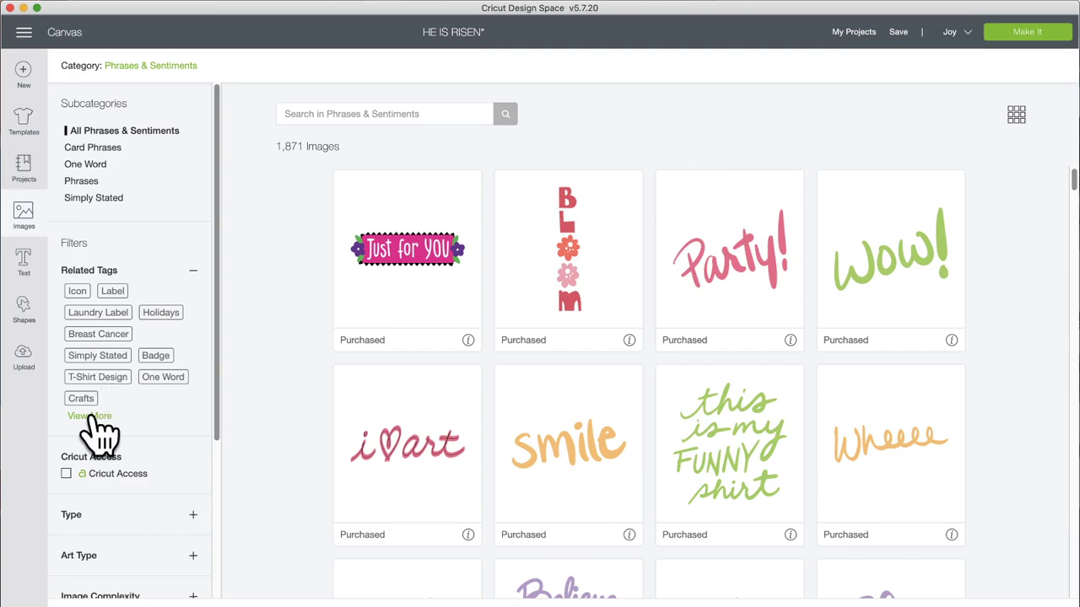
scroll(359, 430, down, 10)
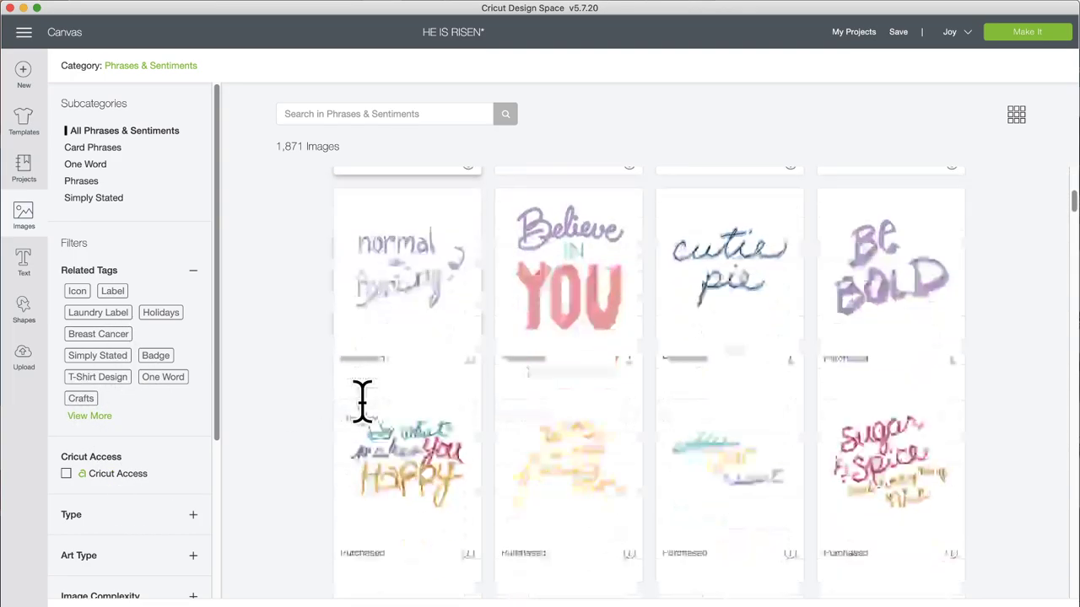
scroll(164, 493, down, 5)
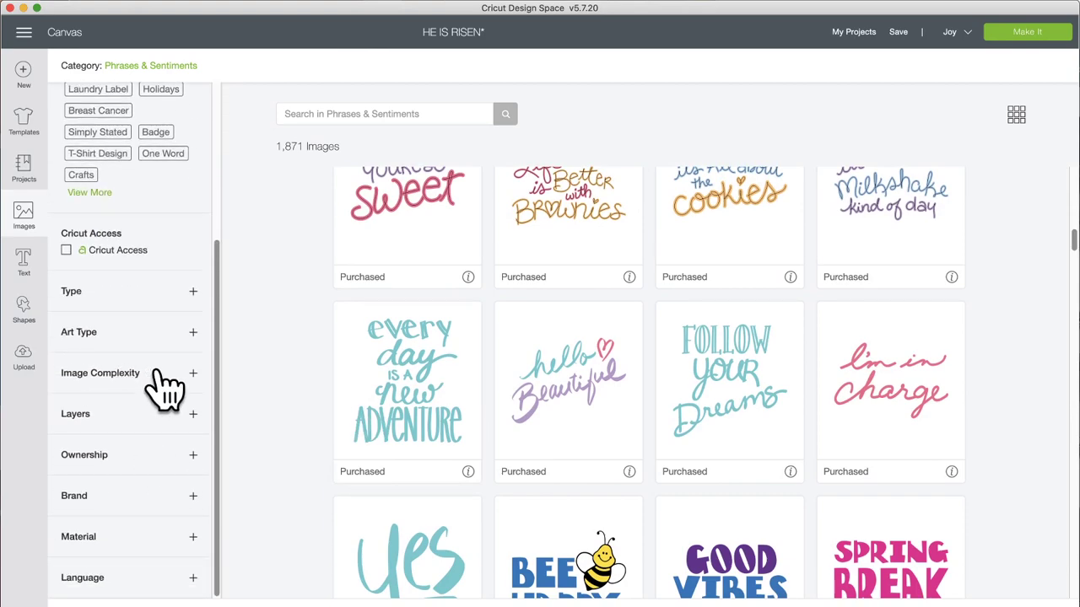
- Filter the Phrases & Sentiments images by the Draw art type and look through the matching designs
click(194, 333)
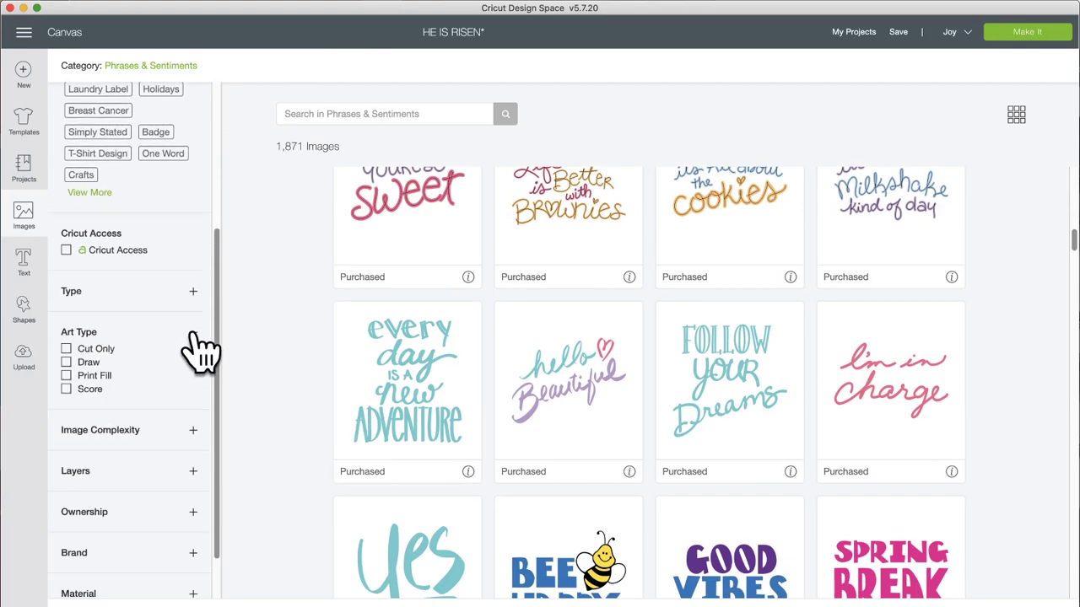
click(67, 363)
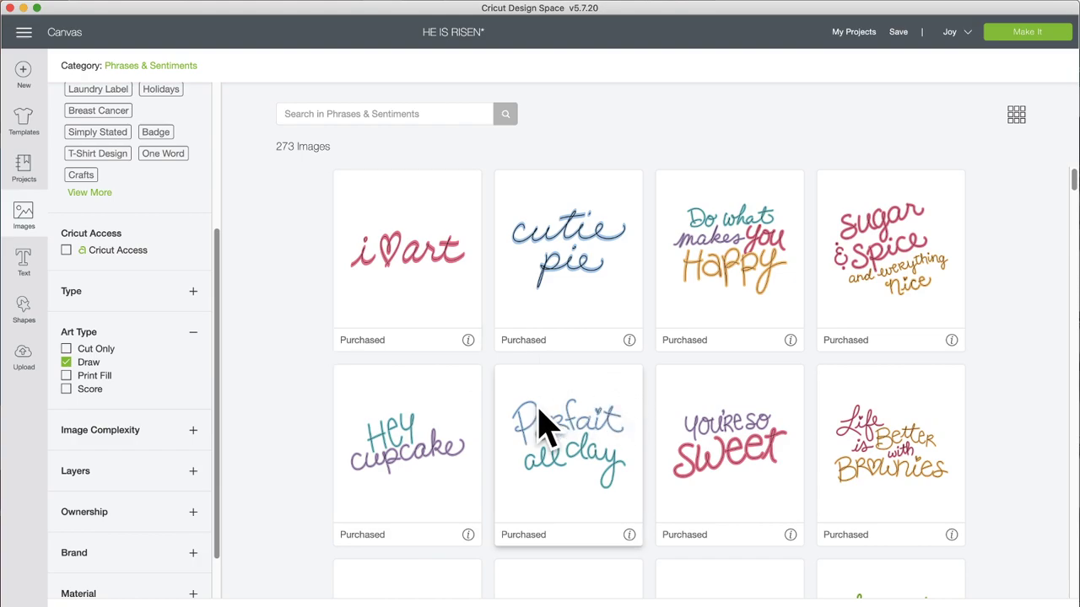
scroll(540, 430, down, 15)
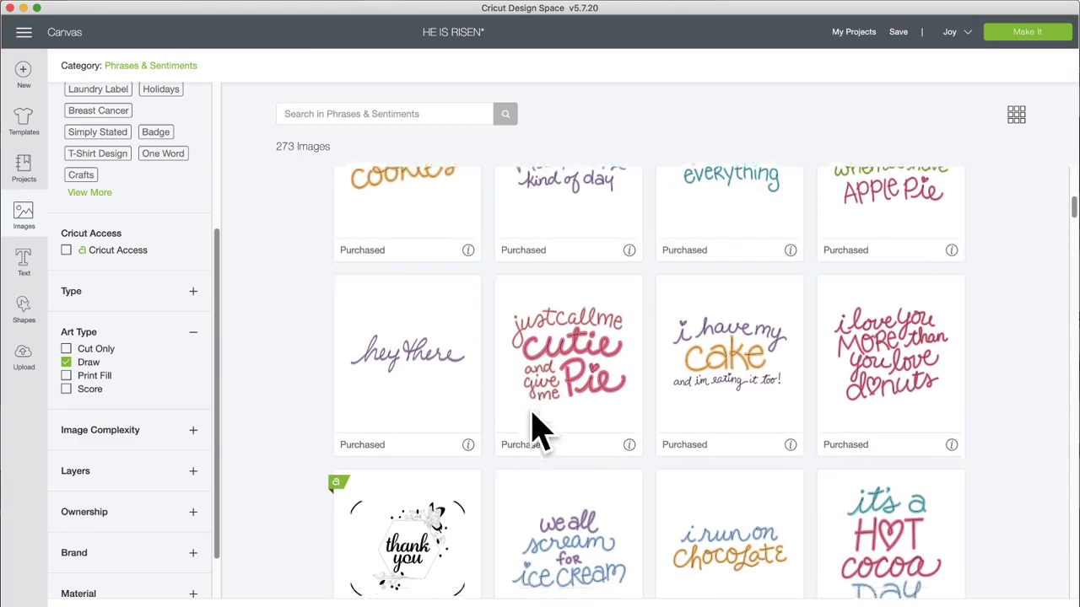
scroll(539, 430, down, 10)
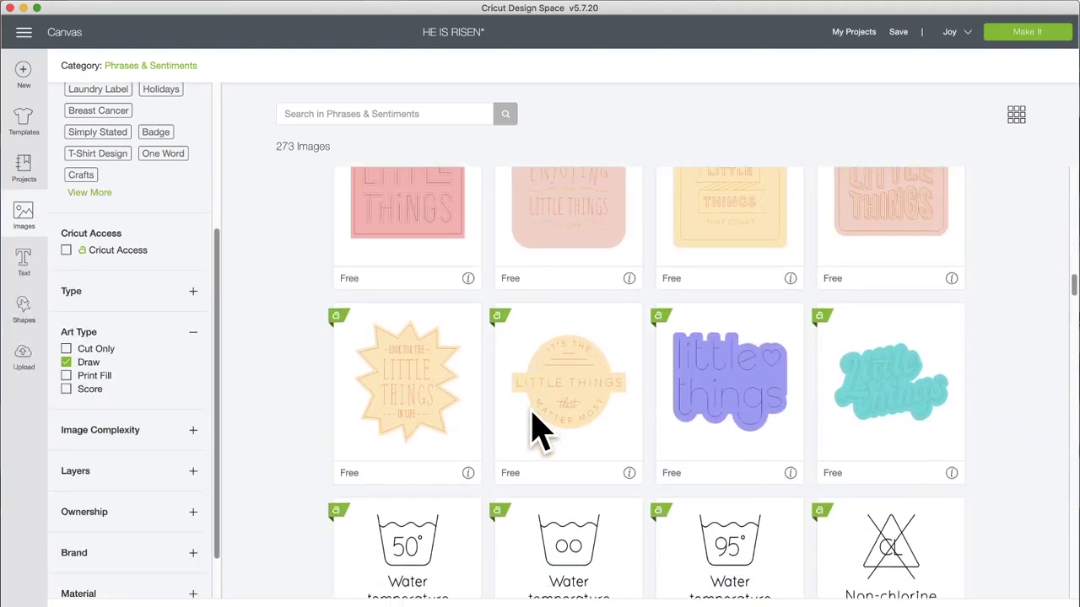
- Look further through the drawable designs in Phrases & Sentiments, including the care symbols, pantry labels and bathroom labels
scroll(540, 430, down, 10)
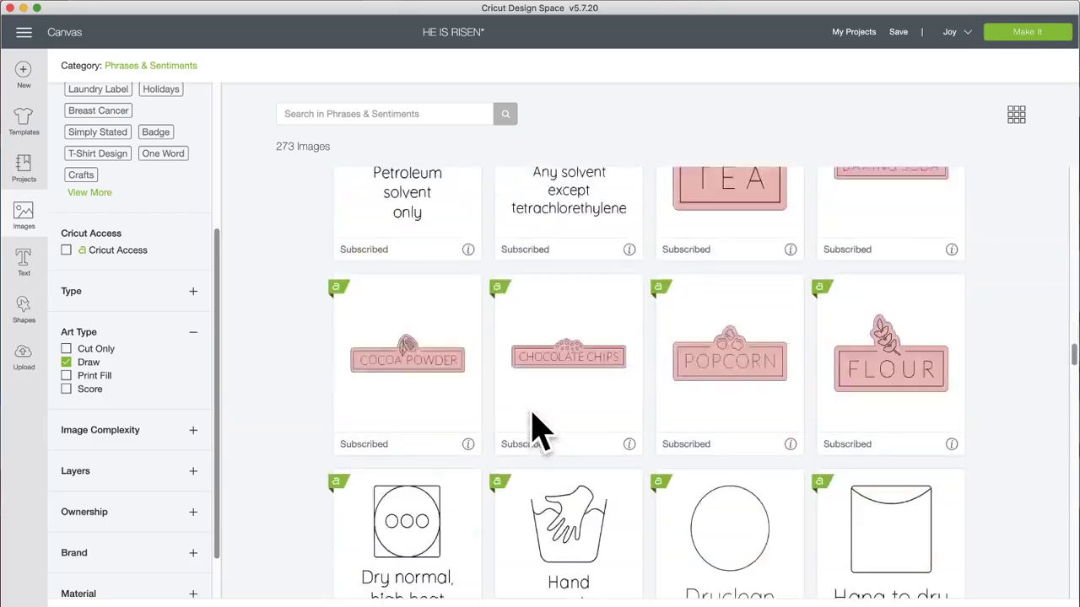
scroll(540, 430, down, 10)
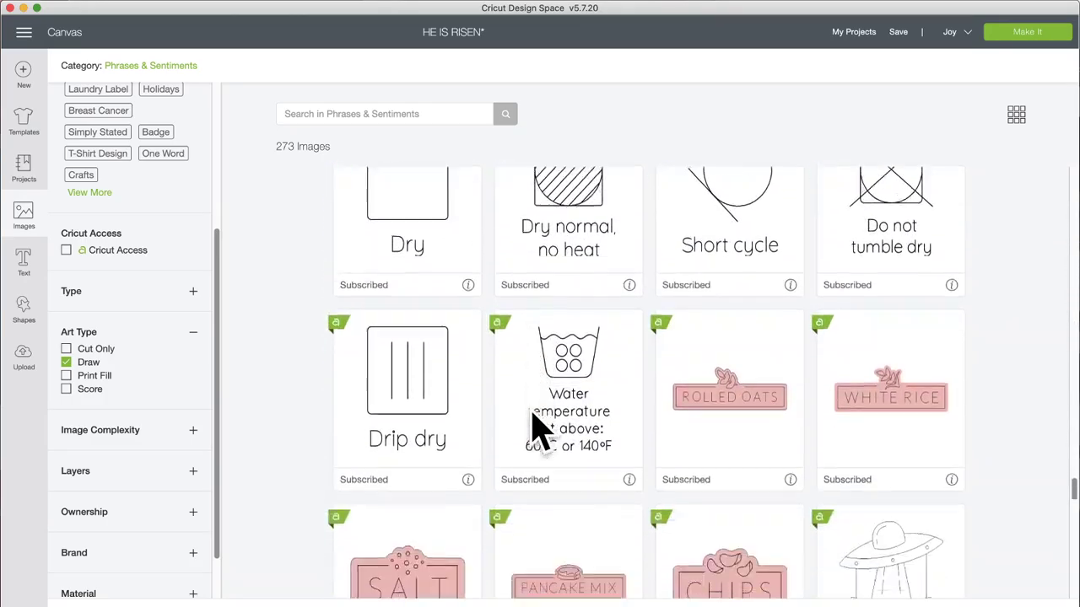
scroll(540, 430, down, 5)
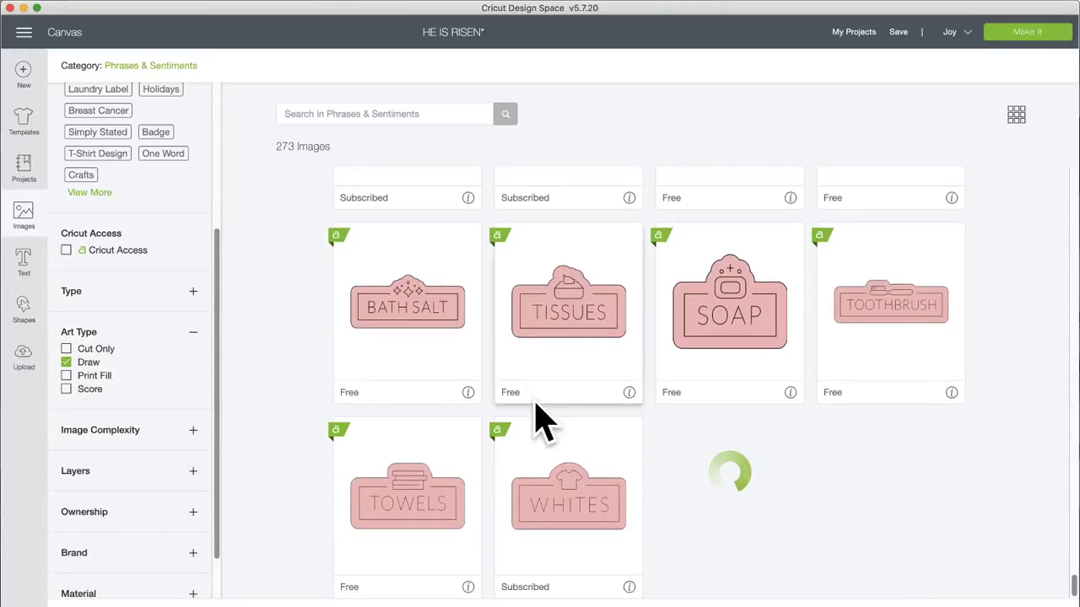
scroll(540, 420, down, 10)
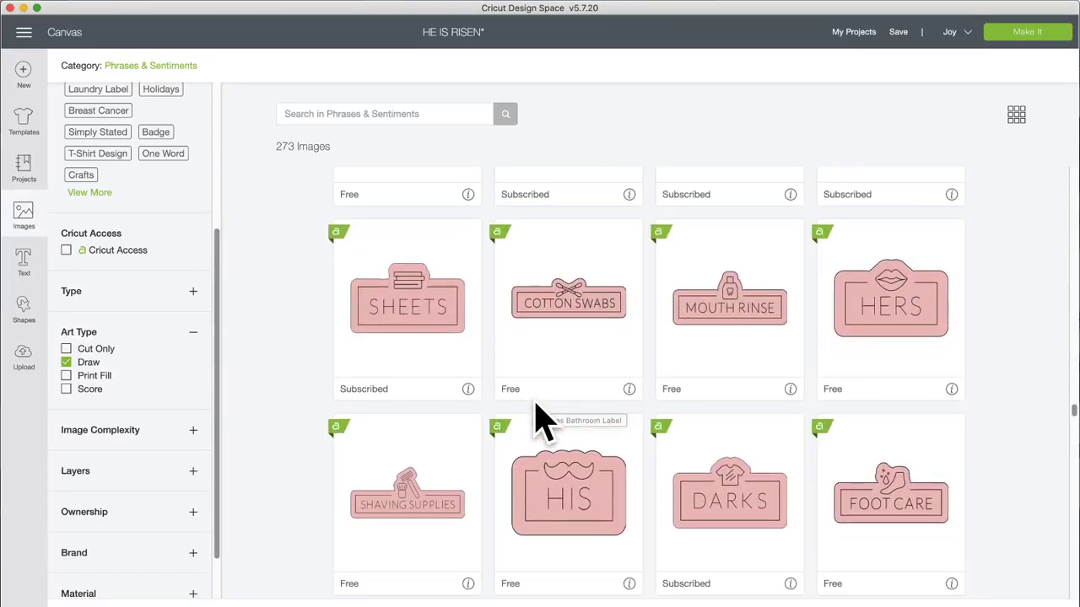
scroll(540, 419, up, 2)
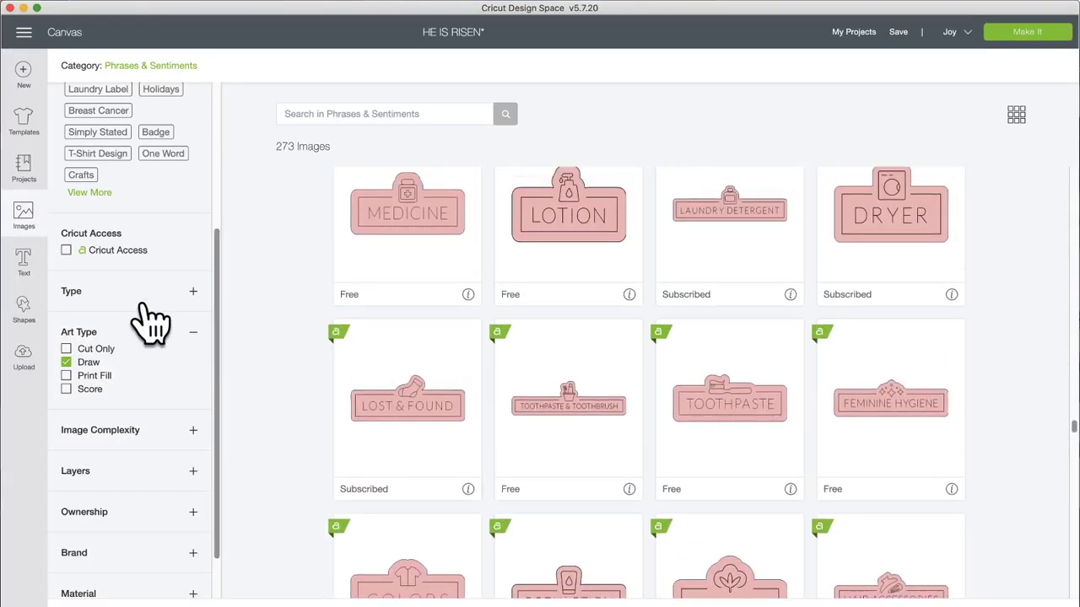
- Narrow the drawable images to the Card Phrases subcategory, look over its designs and return to the canvas
scroll(138, 320, up, 3)
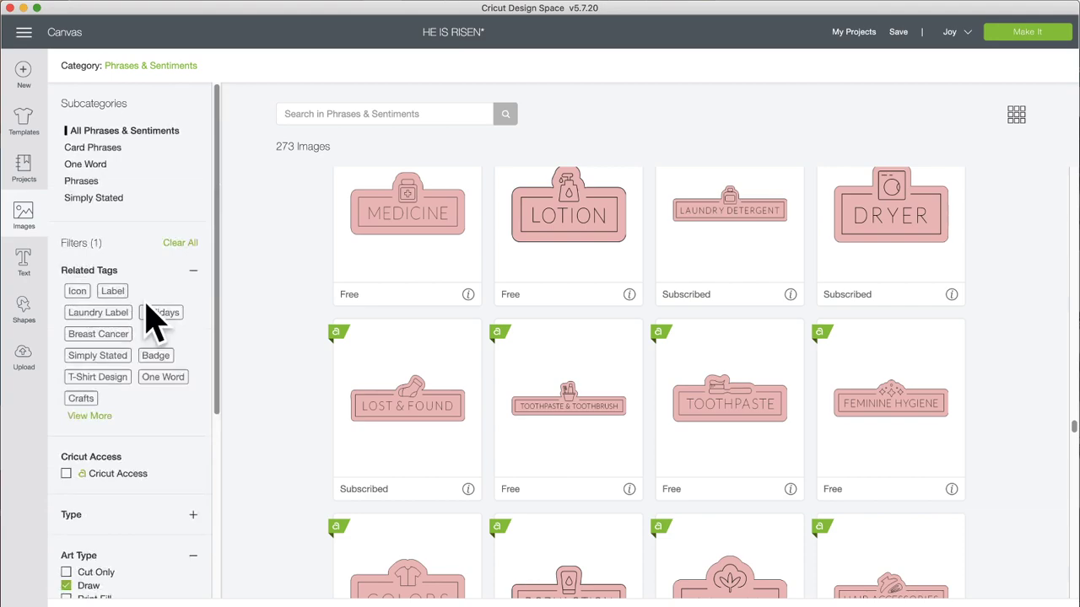
click(105, 151)
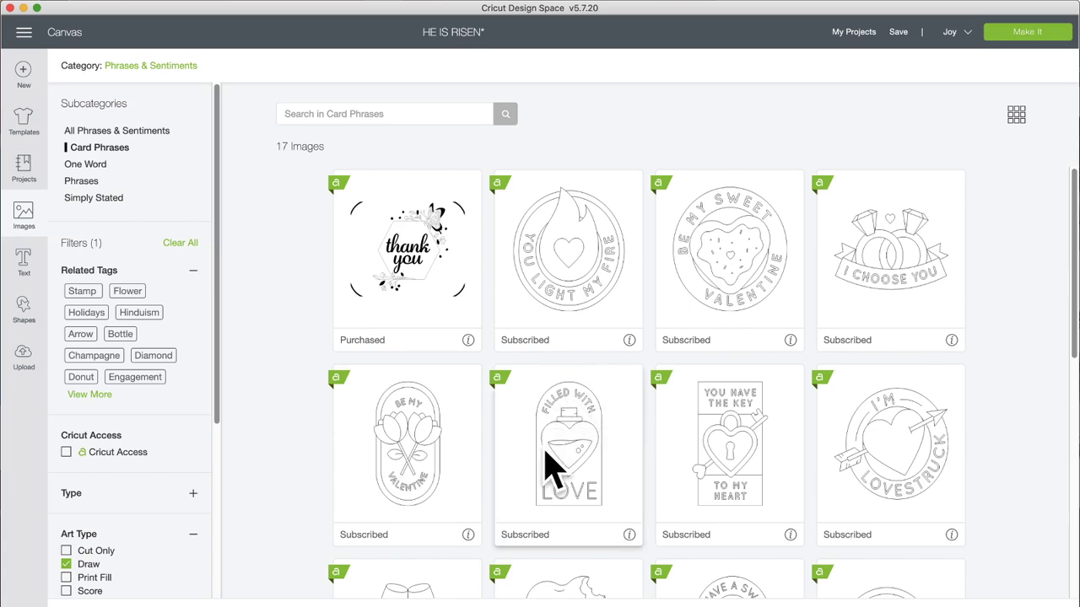
scroll(546, 464, down, 3)
click(25, 215)
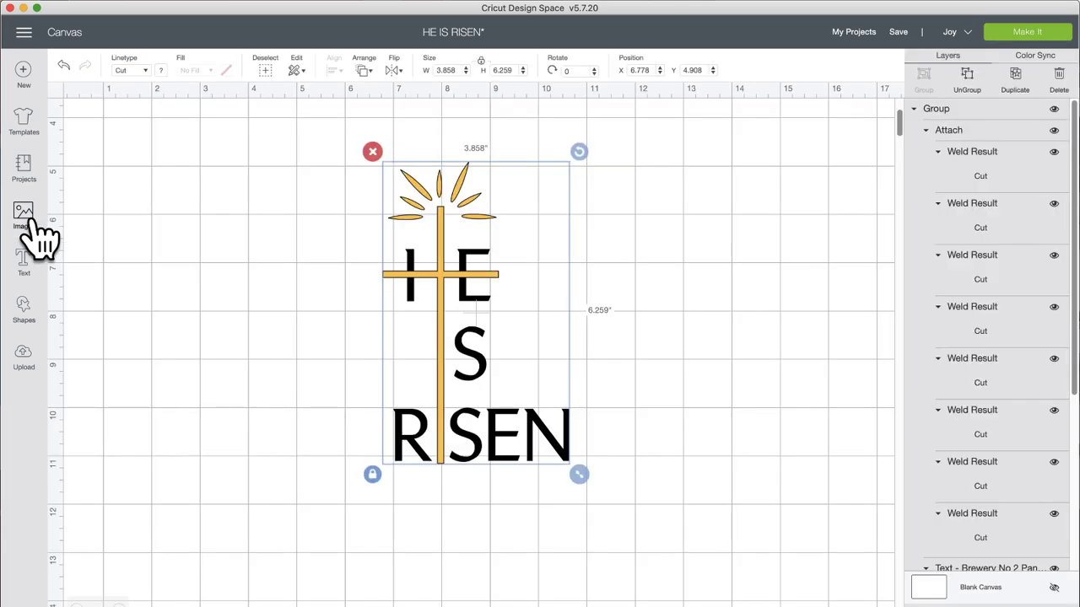
- Move the whole grouped cross design to about X 4.82, Y 5.44 inches on the canvas
mouse_move(463, 287)
mouse_down()
mouse_move(477, 221)
mouse_move(466, 289)
mouse_up()
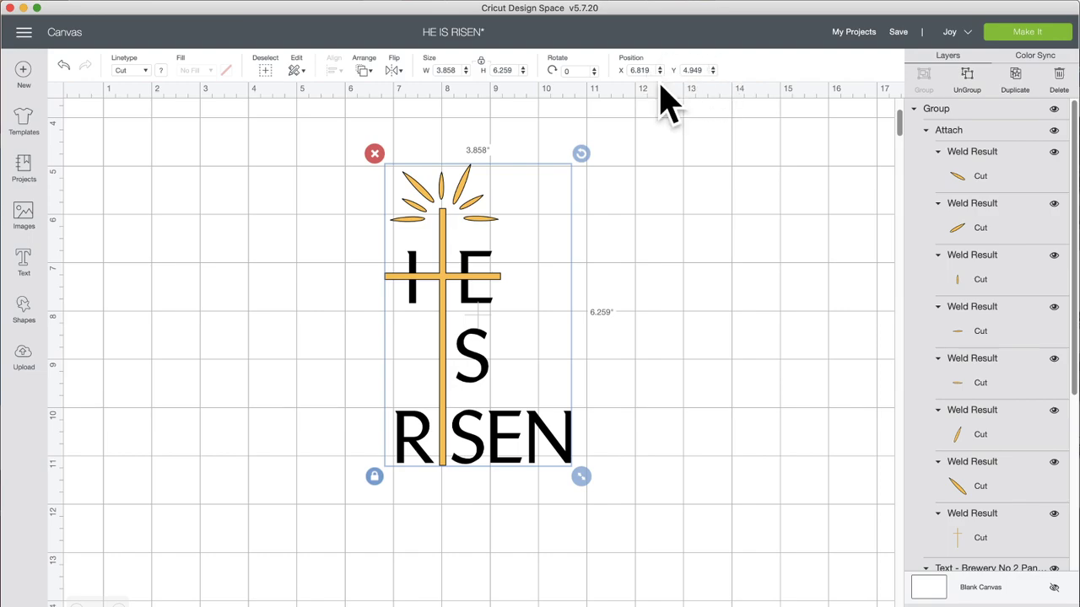
drag(458, 294, 373, 318)
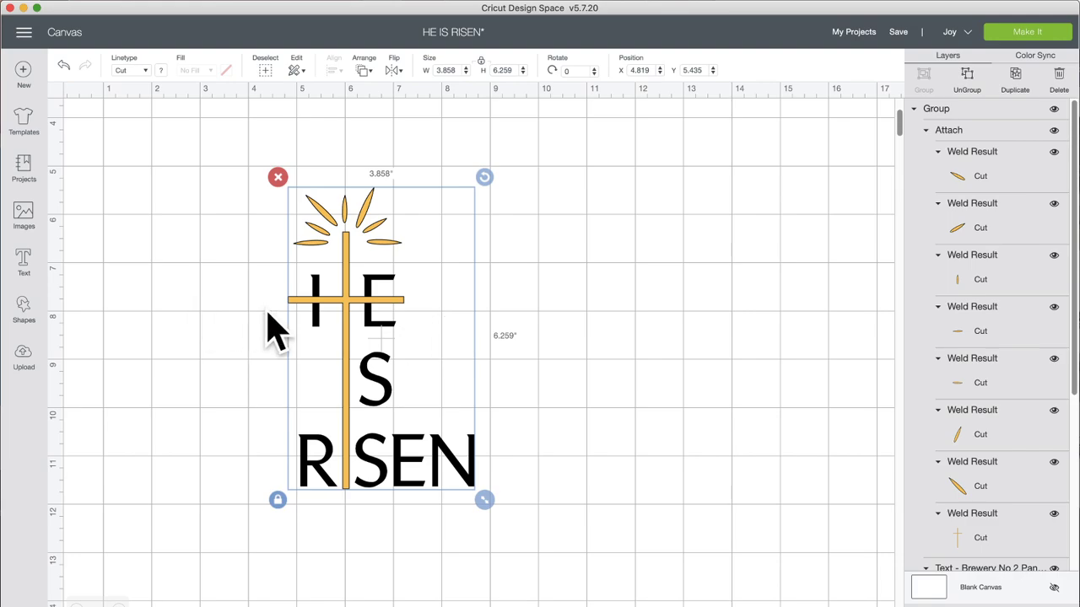
- Preview the project's cutting layout with all materials loaded on a mat, and return to the canvas
click(1035, 34)
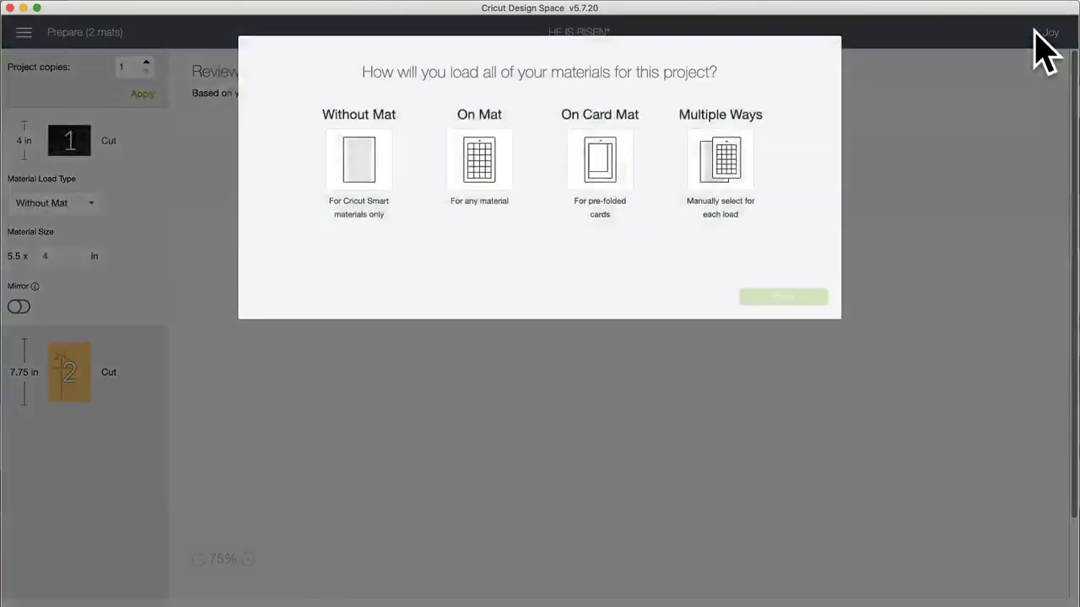
click(485, 165)
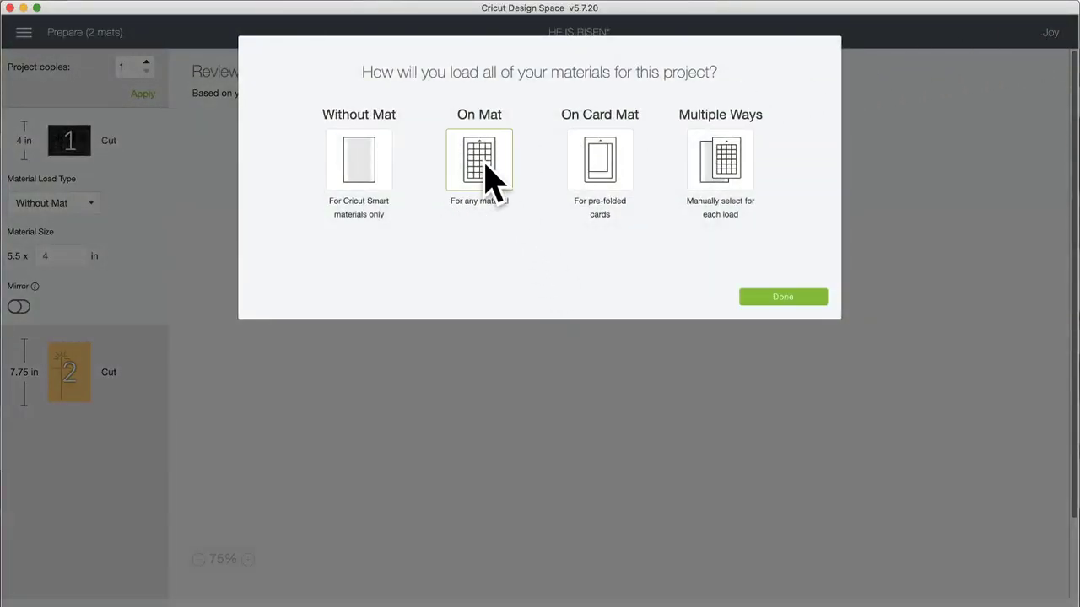
click(749, 300)
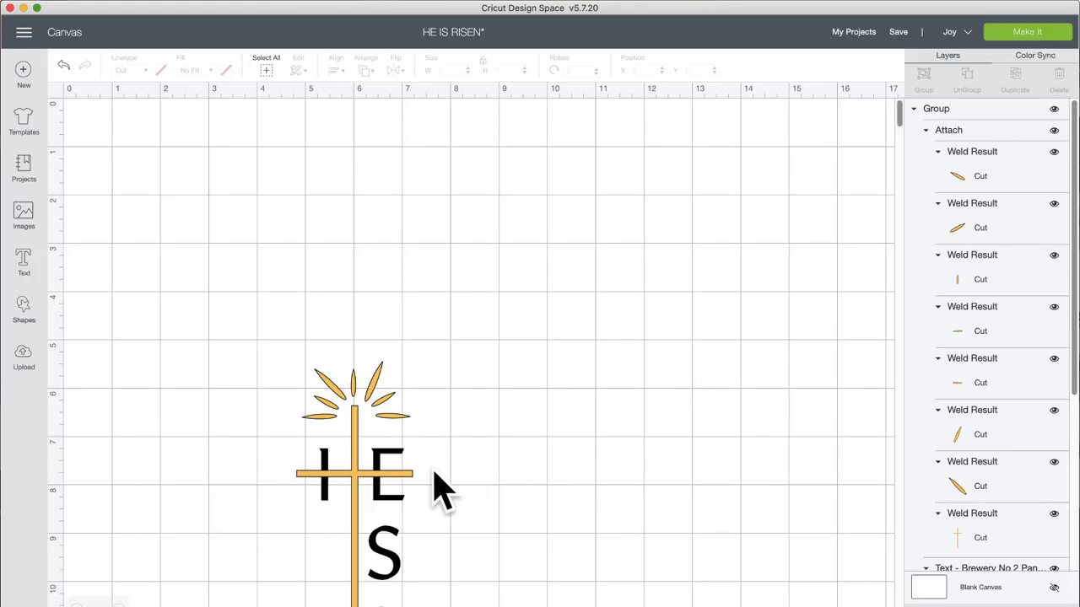
- Check which linetype options are offered for the grouped design, leaving it set to Cut
scroll(444, 506, down, 1)
click(395, 547)
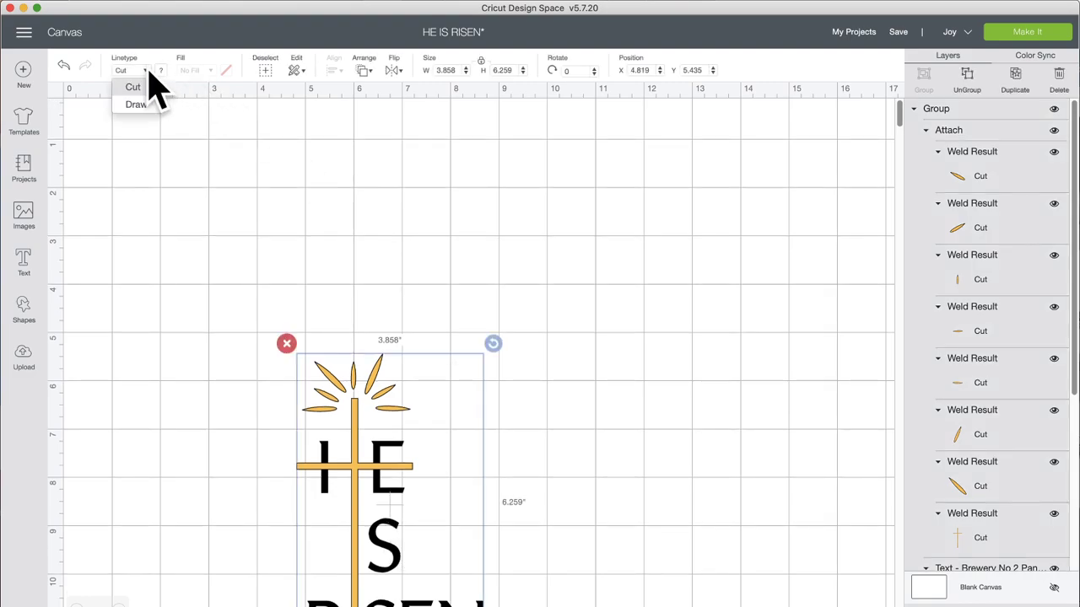
click(711, 453)
- Recolor only the RISEN text layer inside the group to light purple
click(470, 604)
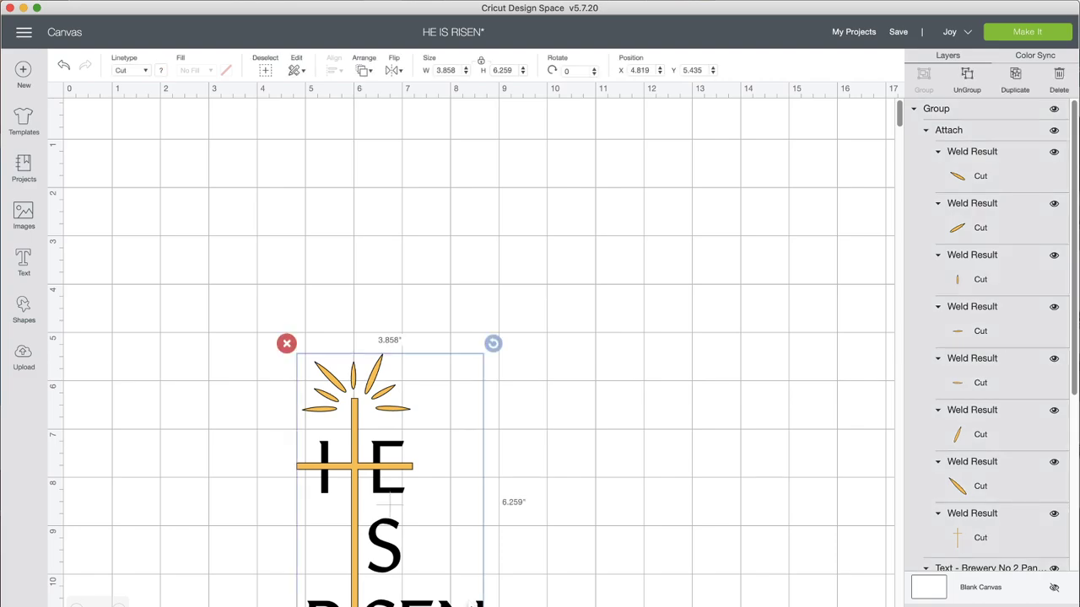
scroll(1002, 426, down, 5)
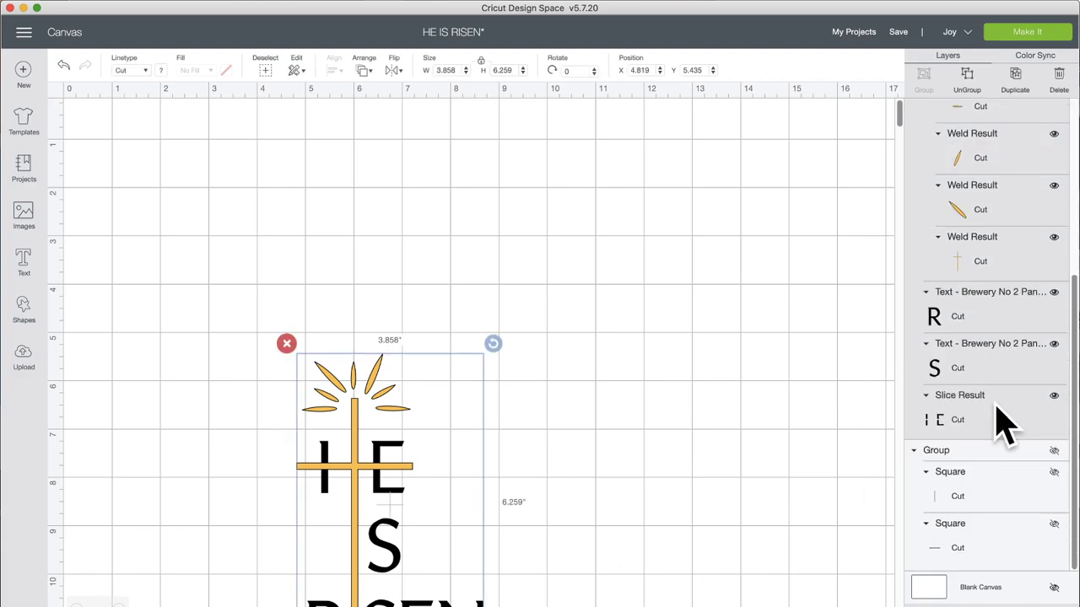
click(998, 323)
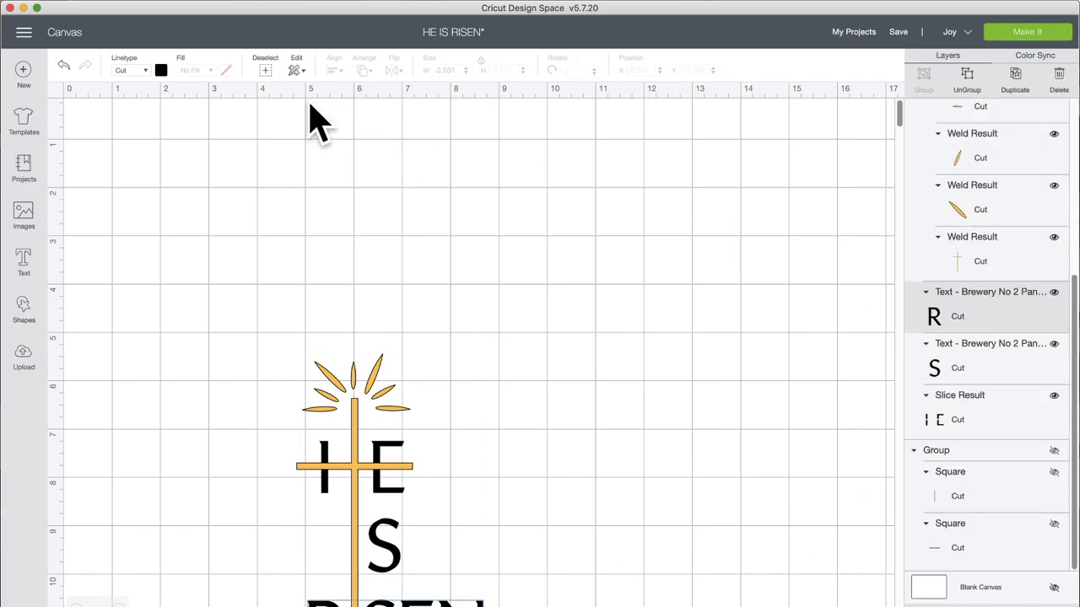
click(161, 70)
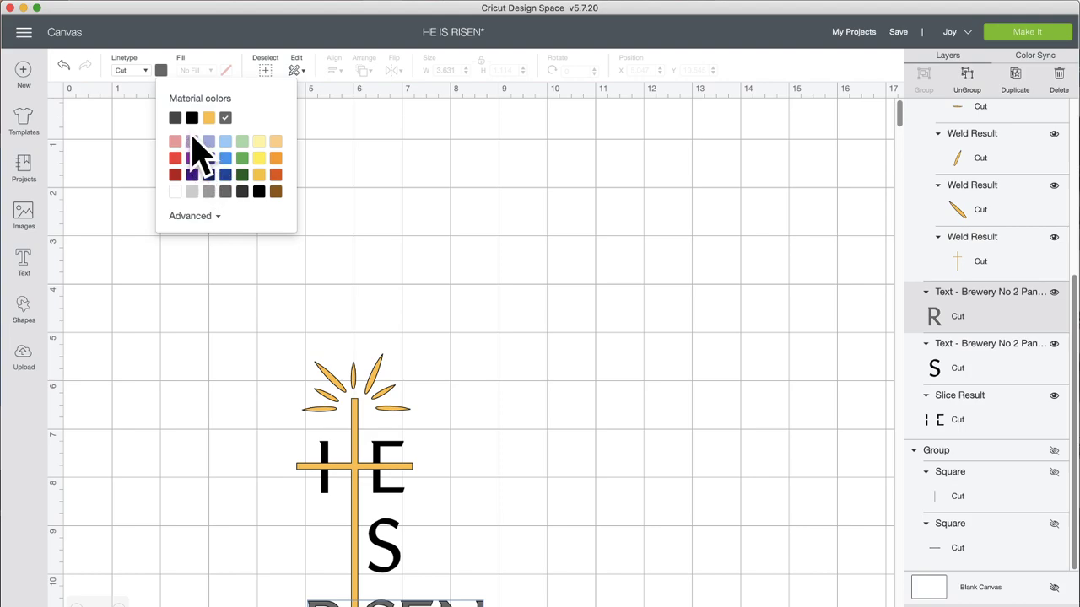
- Use Color Sync to move the black lettering, the sliced HE and the single S, onto the light purple color of RISEN
click(970, 371)
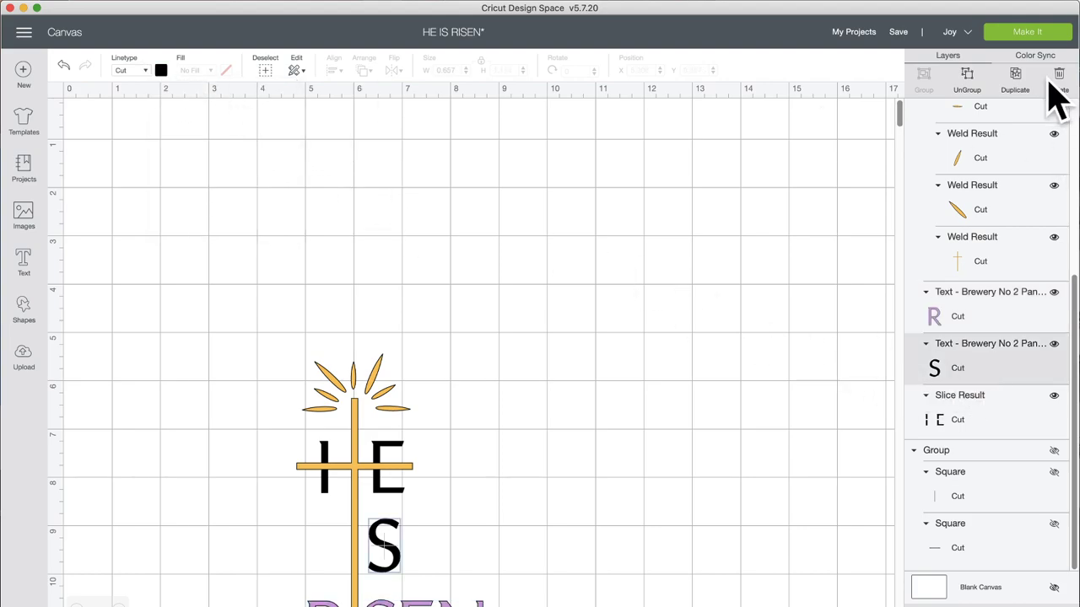
scroll(588, 472, down, 5)
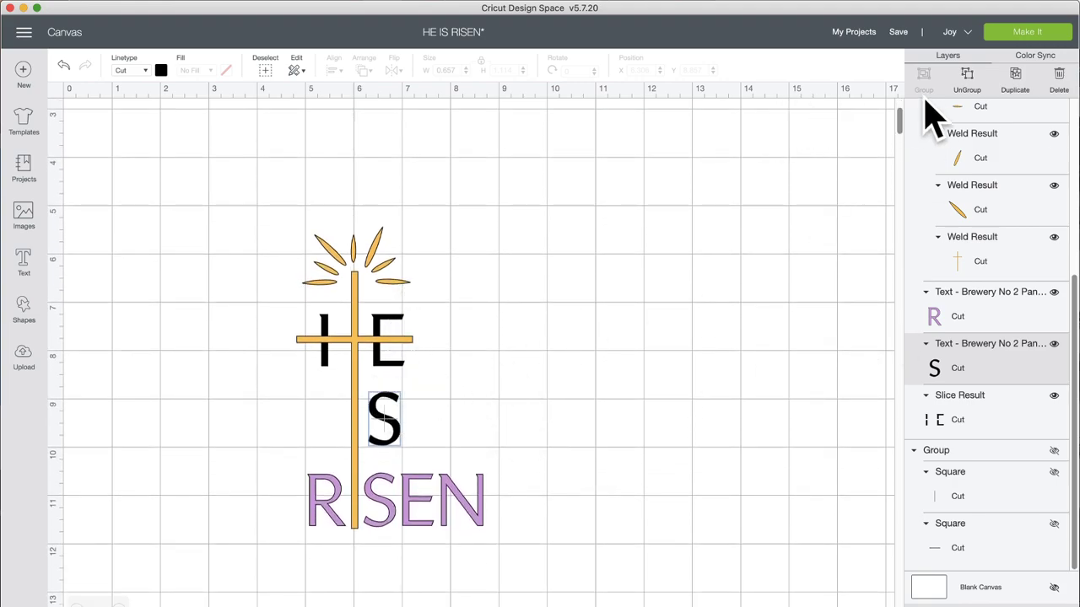
click(1038, 61)
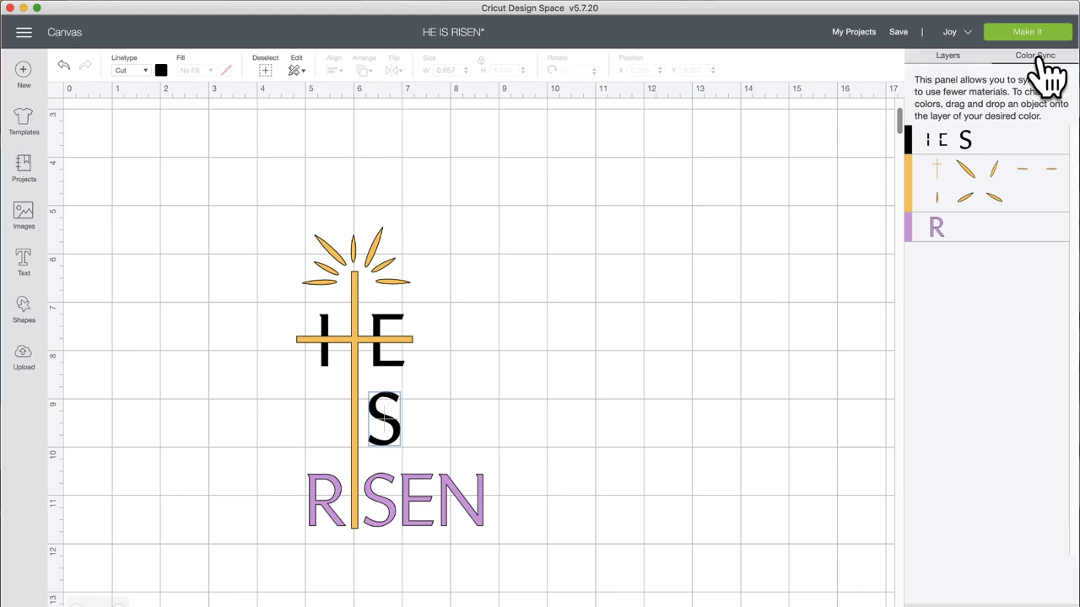
drag(923, 152, 947, 248)
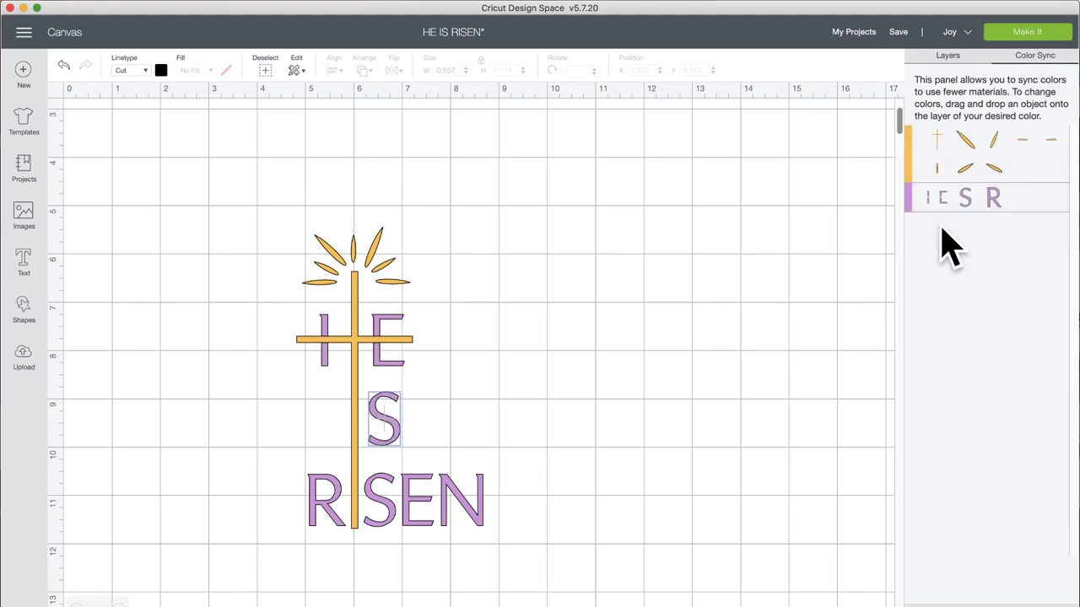
click(786, 234)
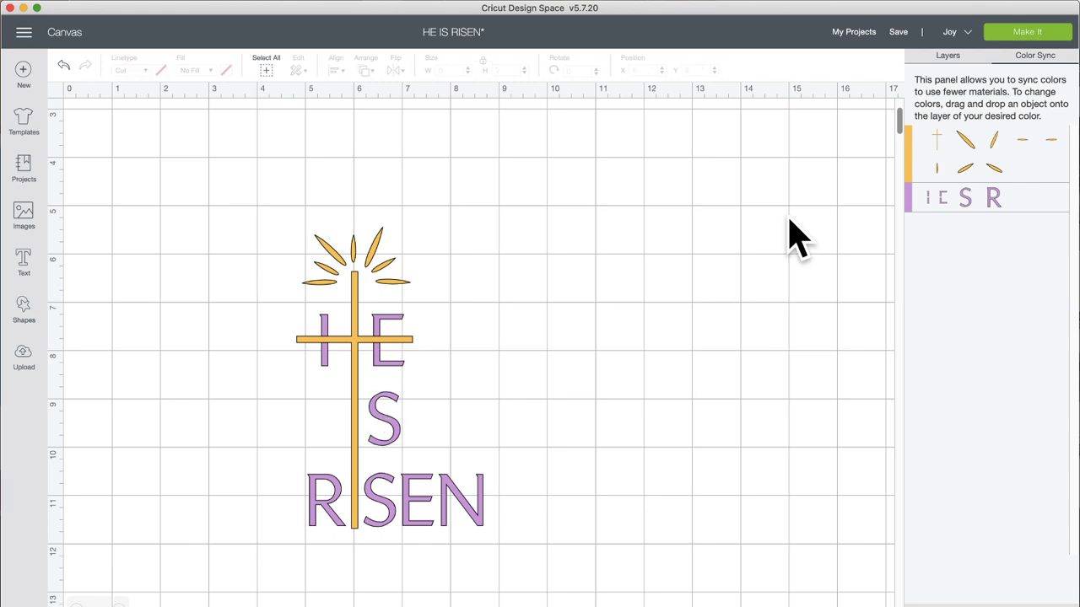
- Preview the recolored project on mats, review the purple lettering mat, and return to the canvas
click(1028, 41)
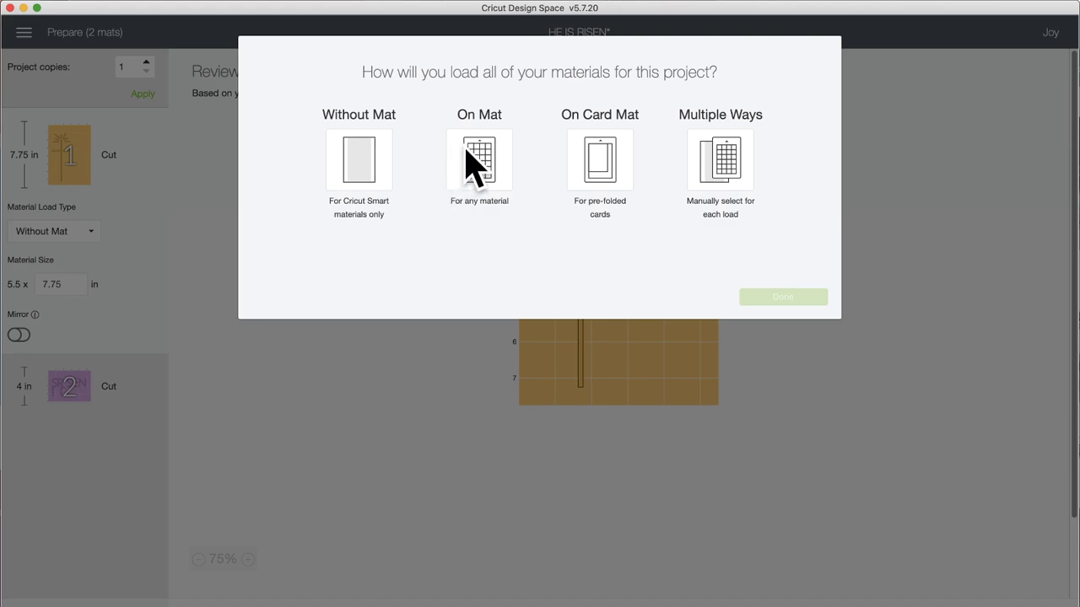
click(476, 164)
click(781, 297)
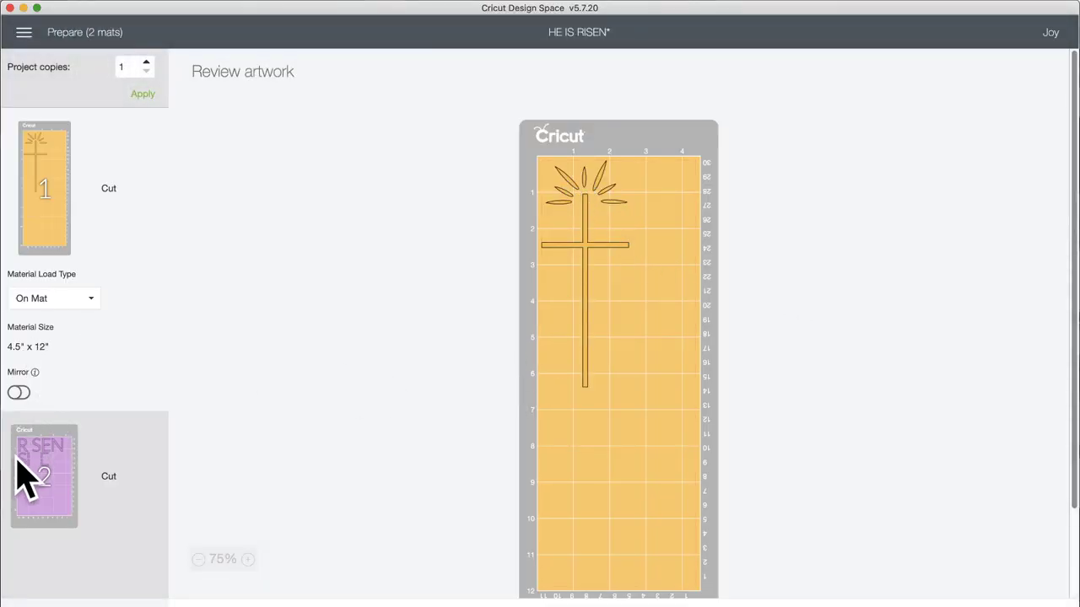
click(26, 480)
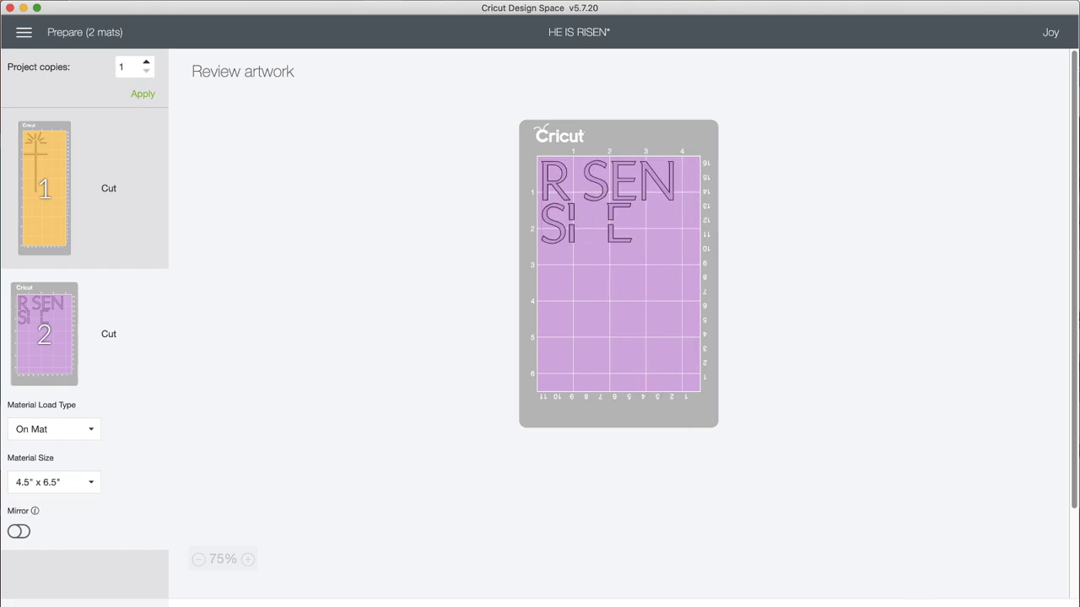
click(941, 606)
- Ungroup the whole design so the attached cross and the lettering can be selected separately
scroll(650, 479, down, 5)
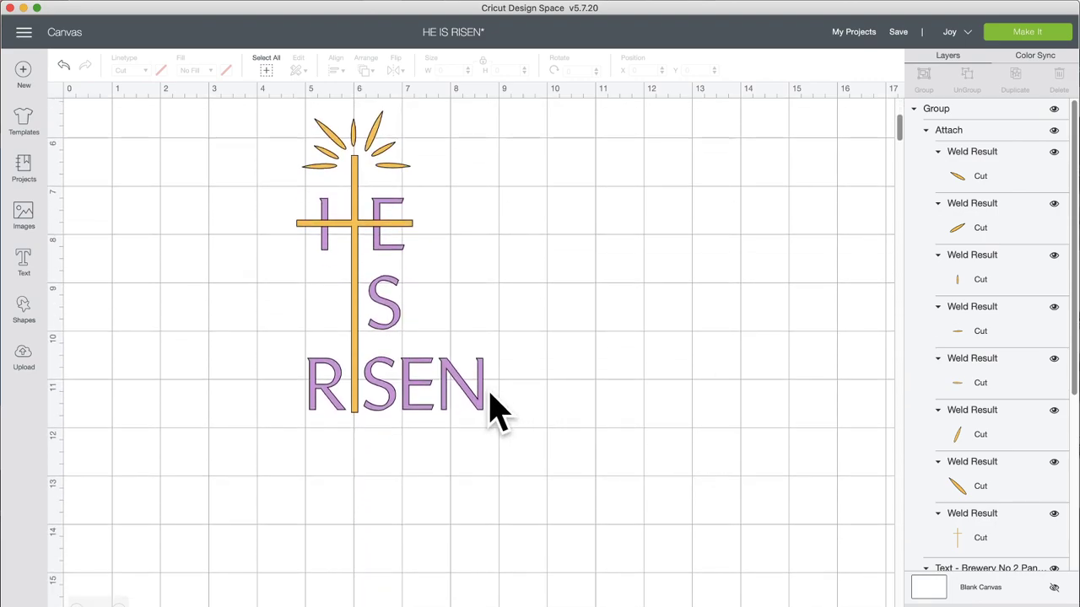
click(481, 396)
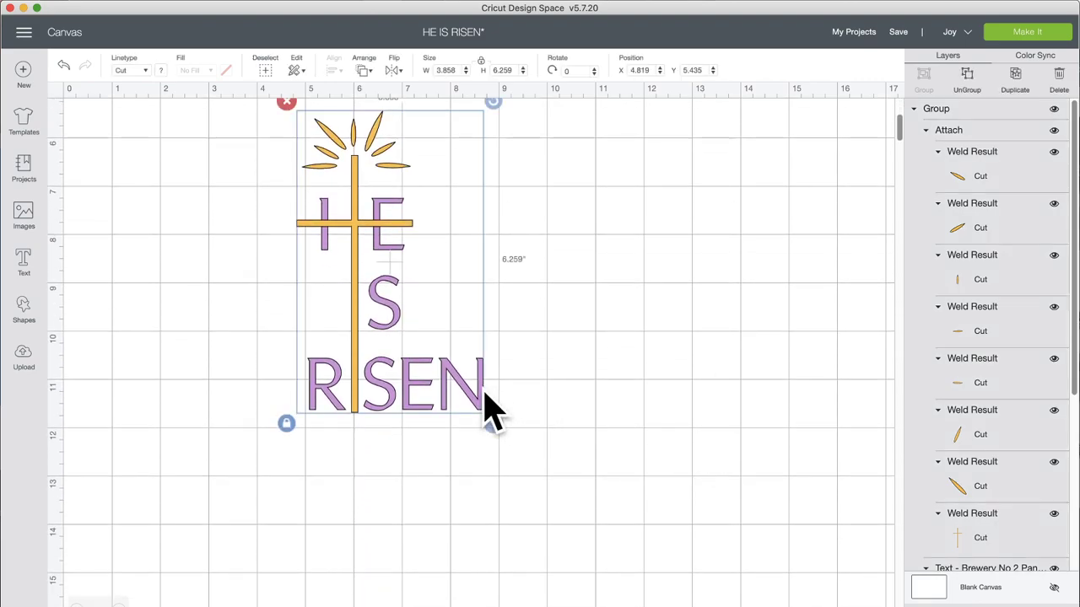
click(968, 83)
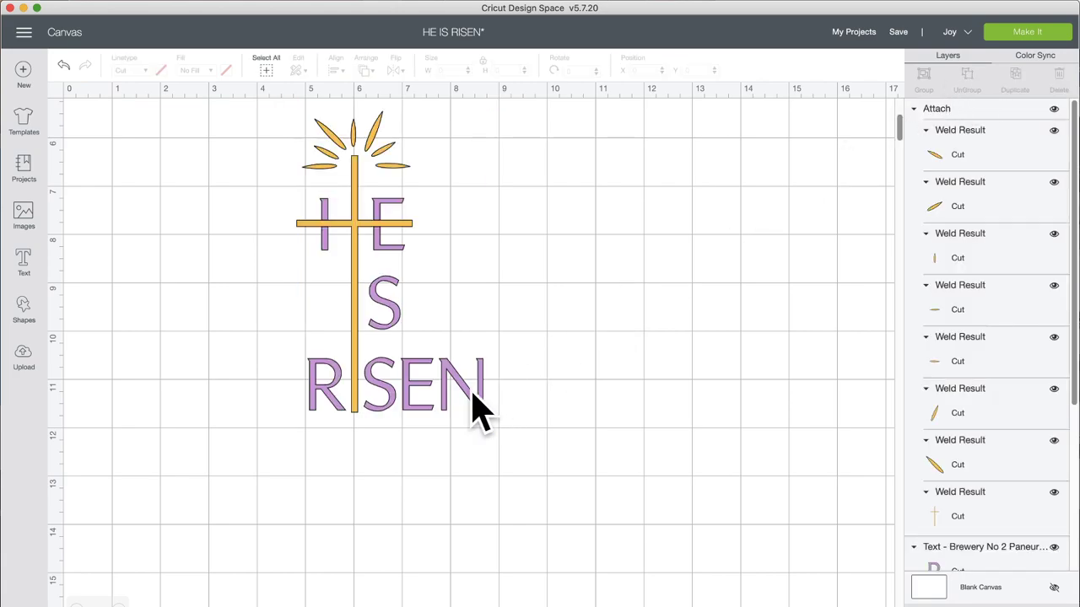
click(478, 408)
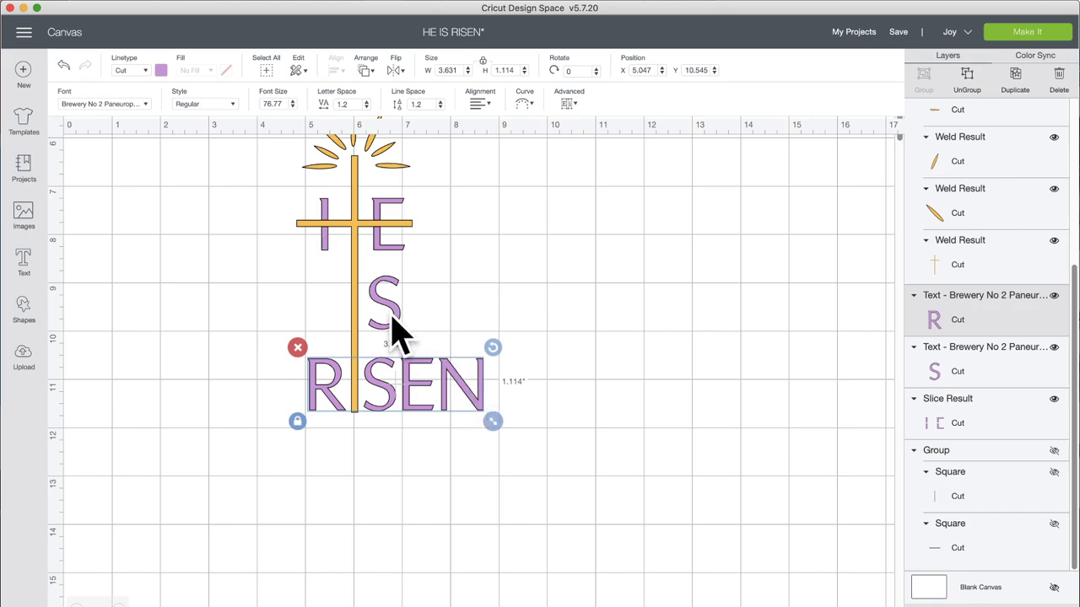
key(super+a)
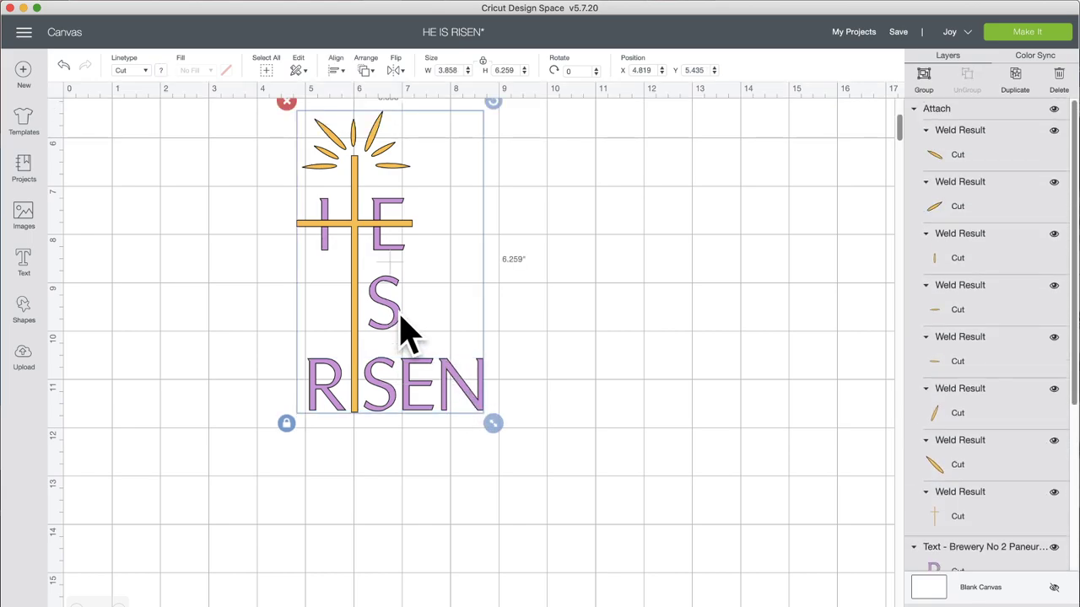
click(609, 311)
- Send the attached cross and rays to the back, behind all of the lettering
click(383, 151)
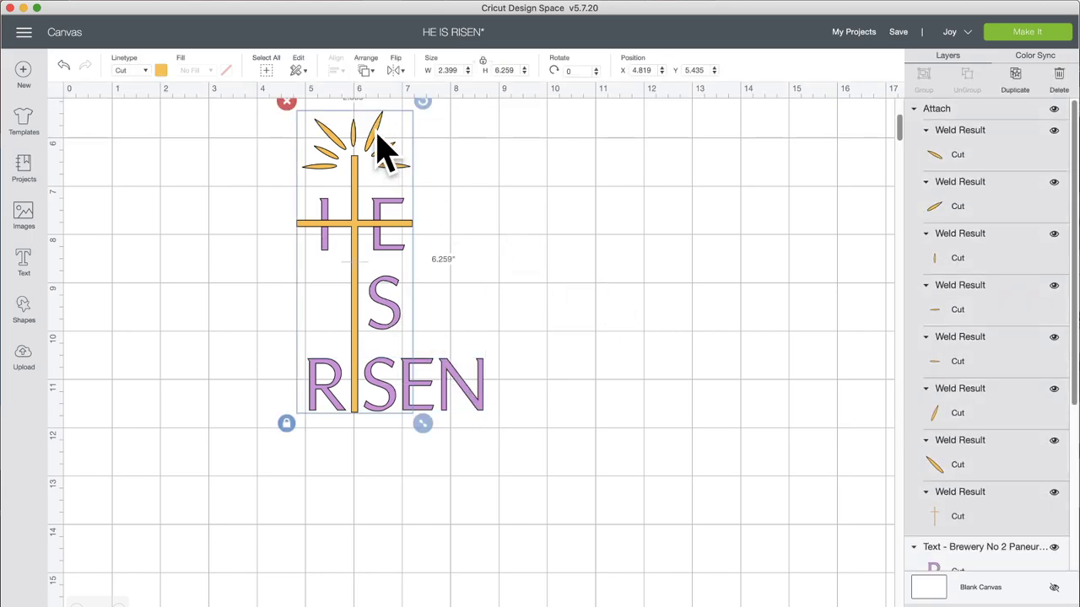
click(368, 71)
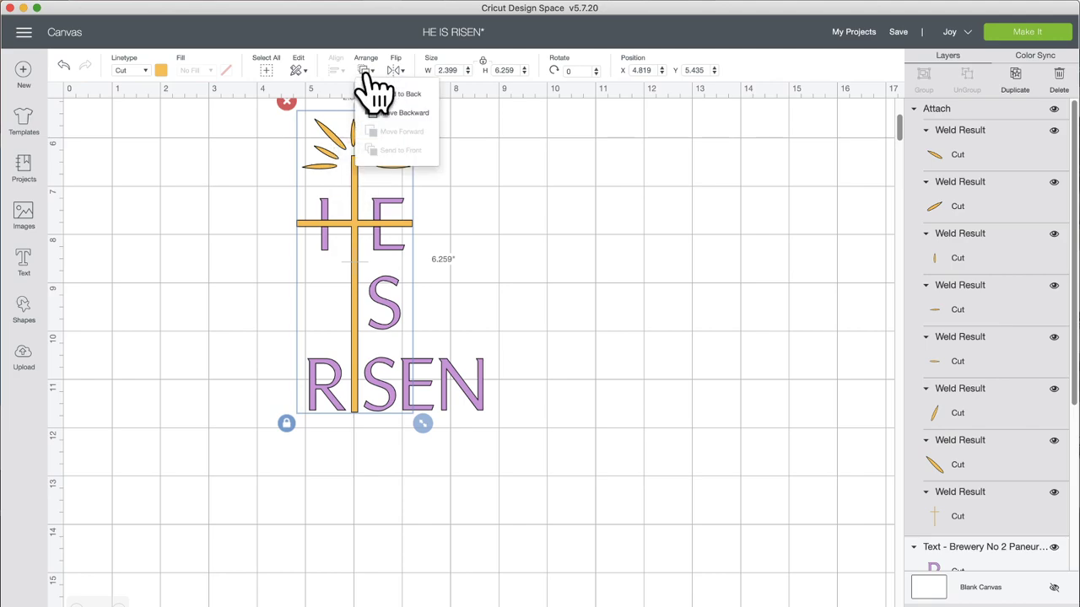
click(383, 95)
click(582, 346)
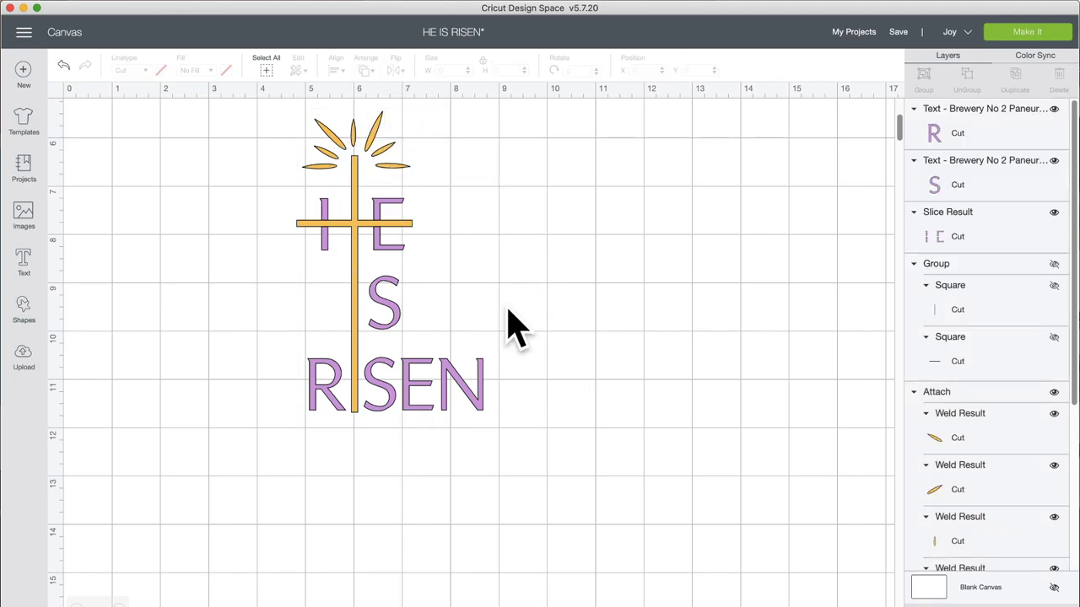
- Attach the purple RISEN, the single S and the sliced HE lettering together as one unit
click(469, 377)
shift+click(396, 310)
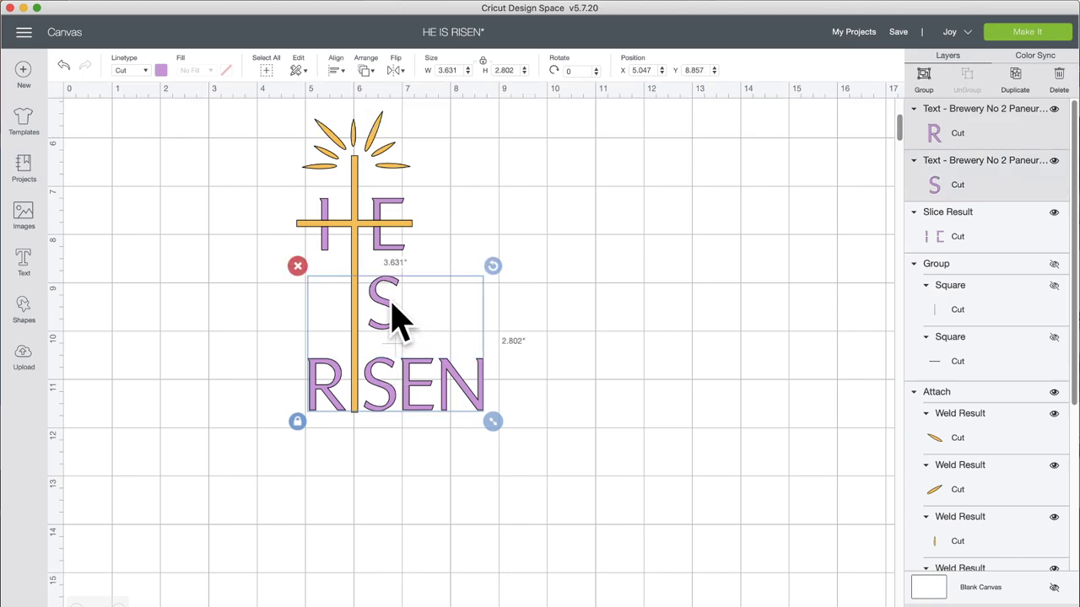
shift+click(407, 226)
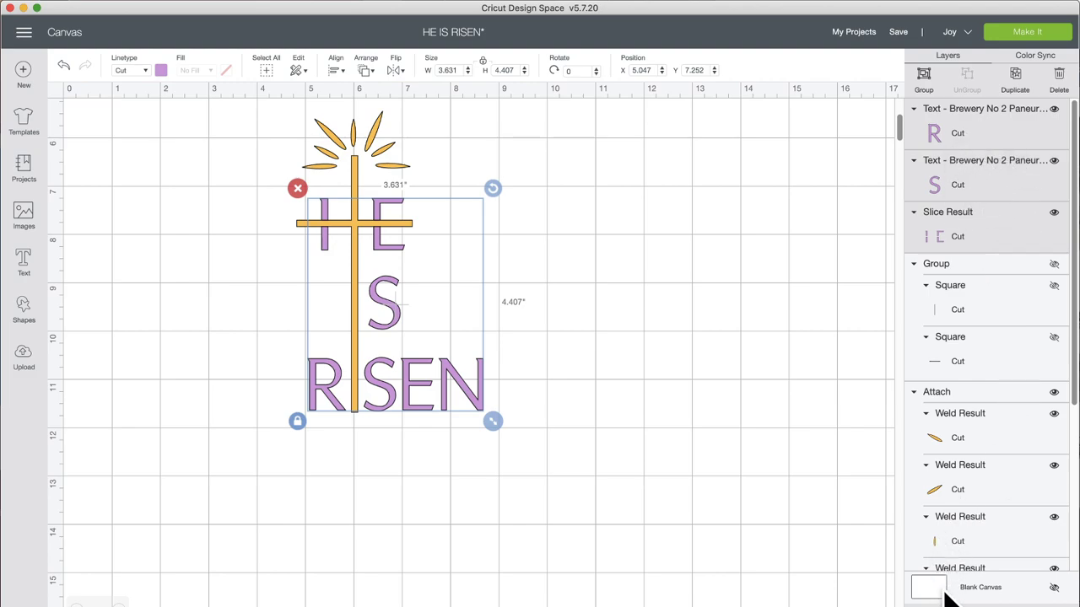
click(990, 606)
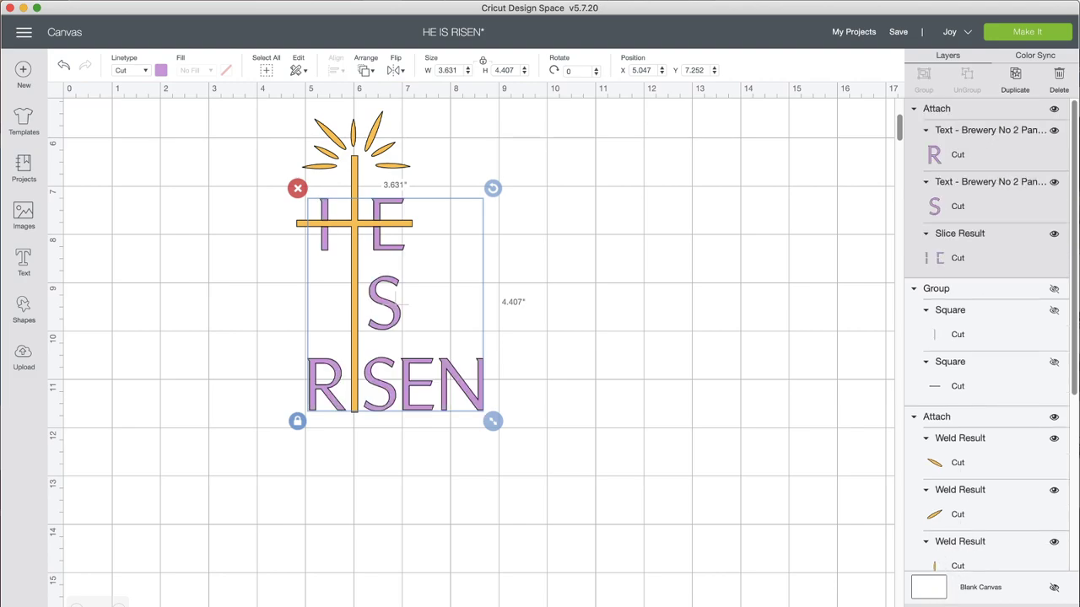
- Preview the project with all materials loaded On Mat and review the purple lettering mat
click(1031, 33)
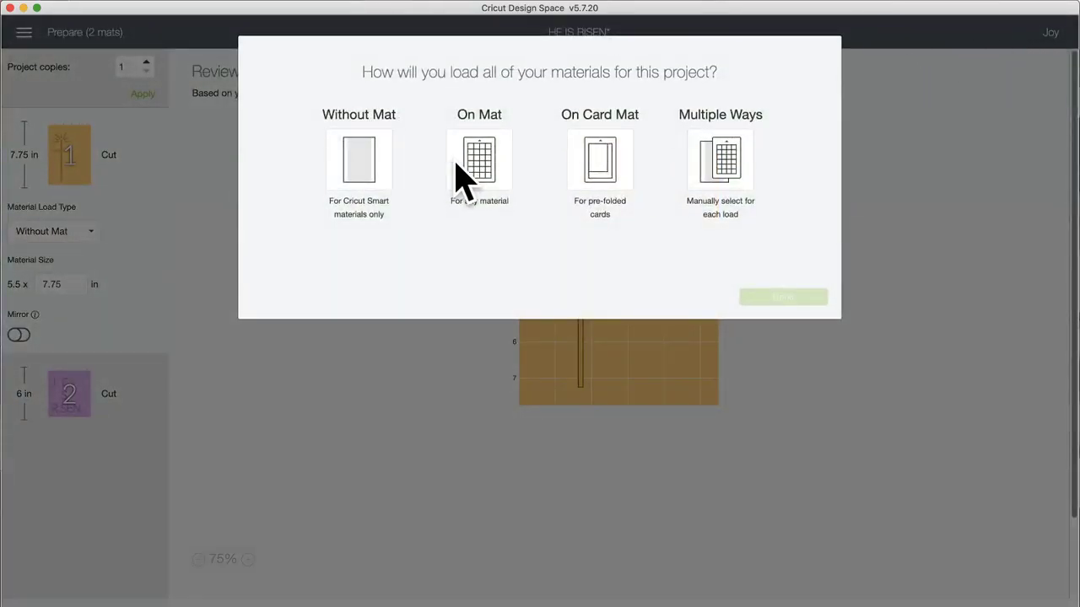
click(476, 160)
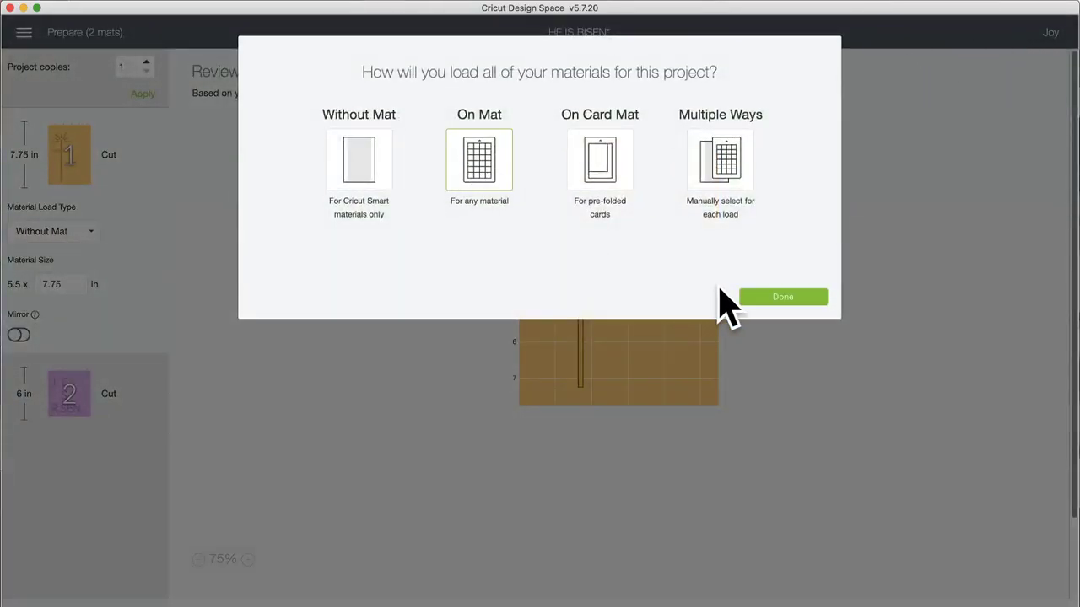
click(774, 299)
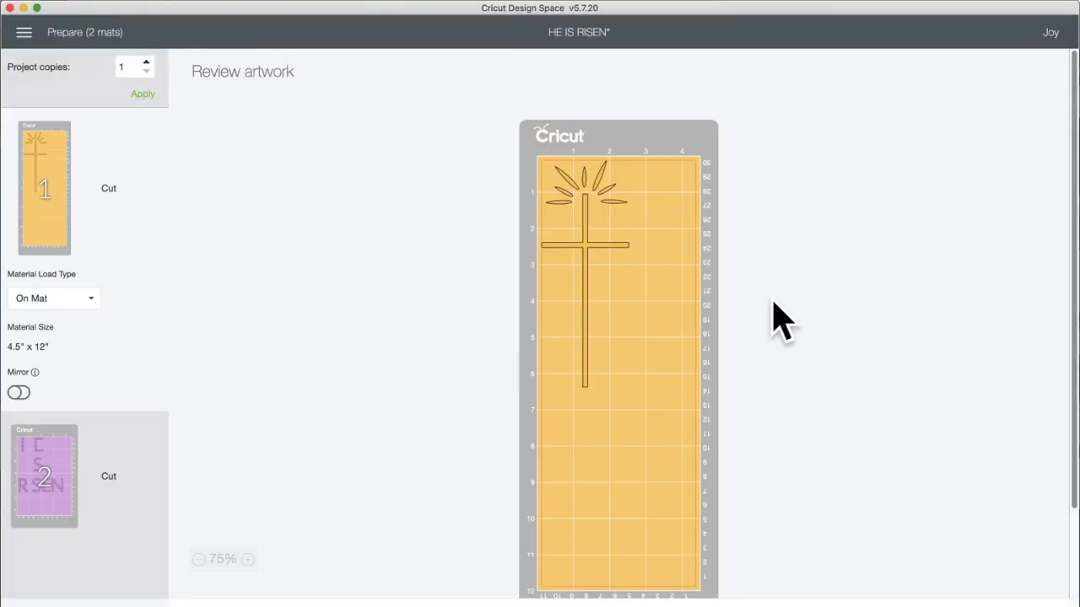
click(59, 489)
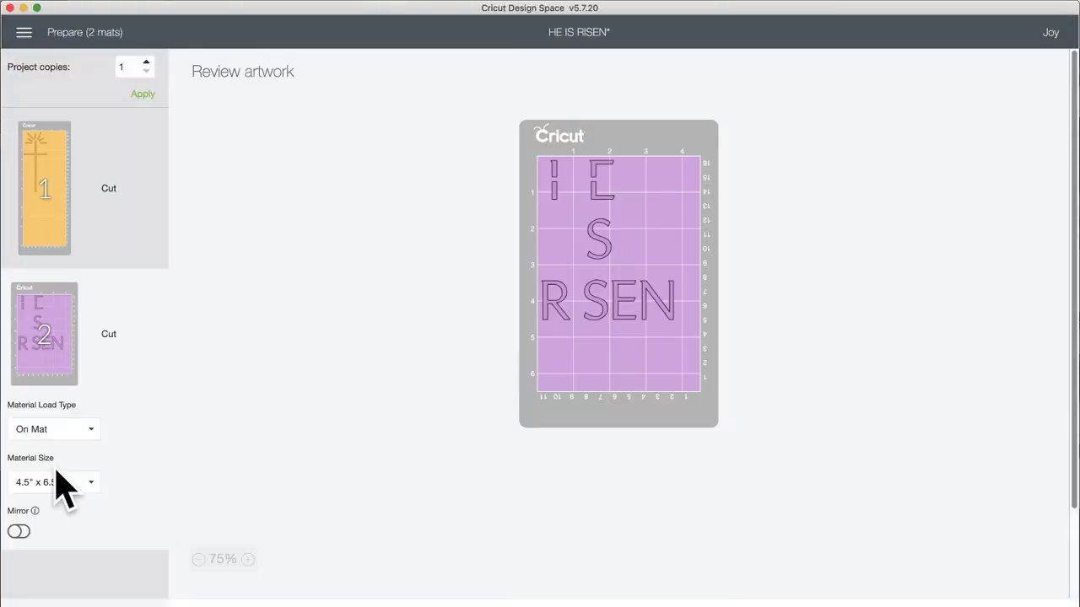
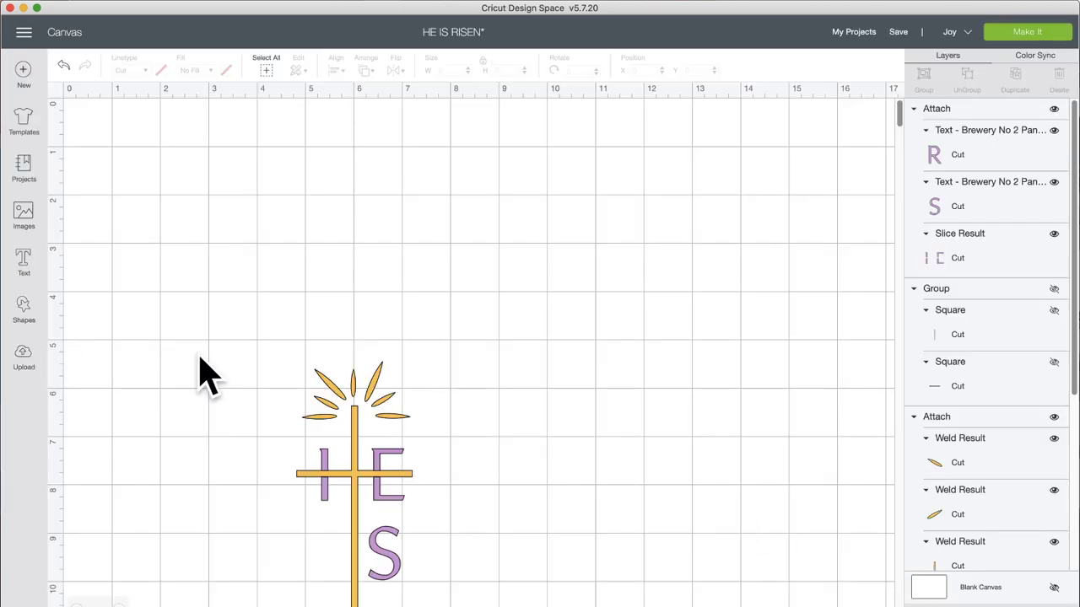
scroll(257, 397, down, 1)
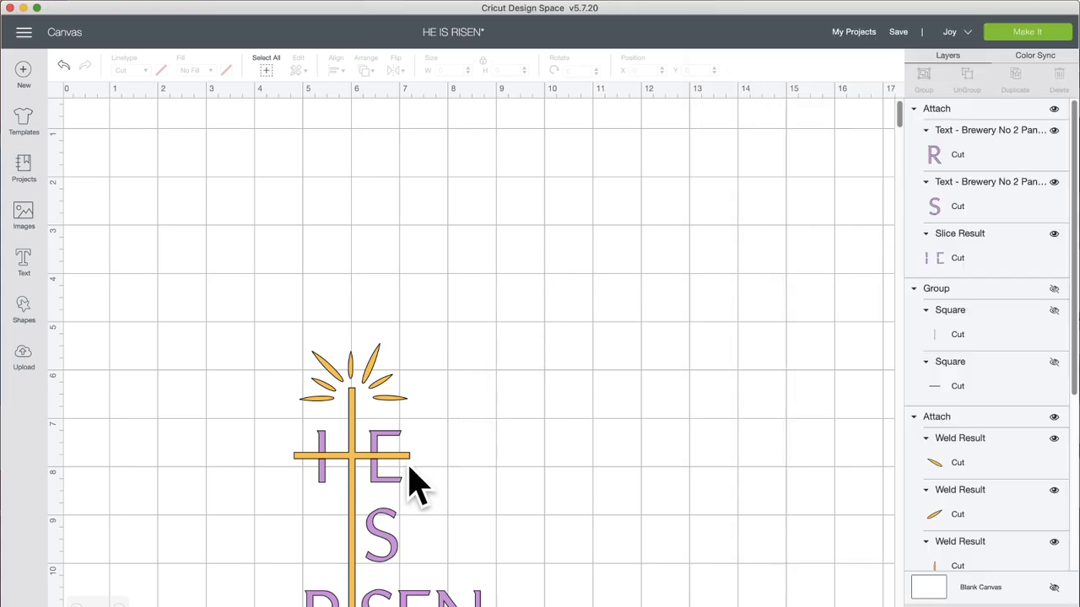
click(405, 479)
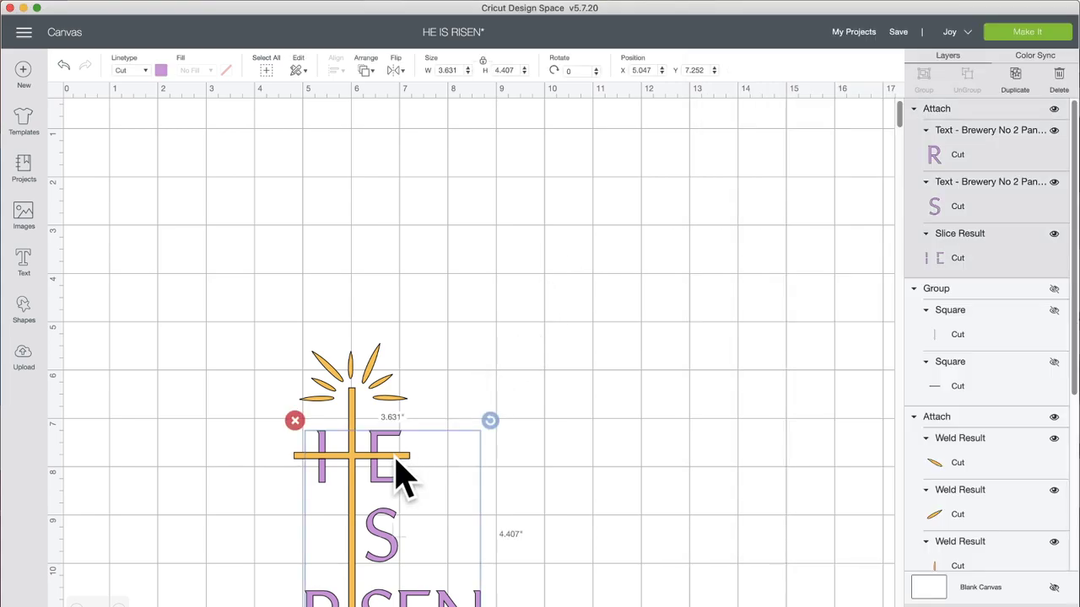
click(357, 397)
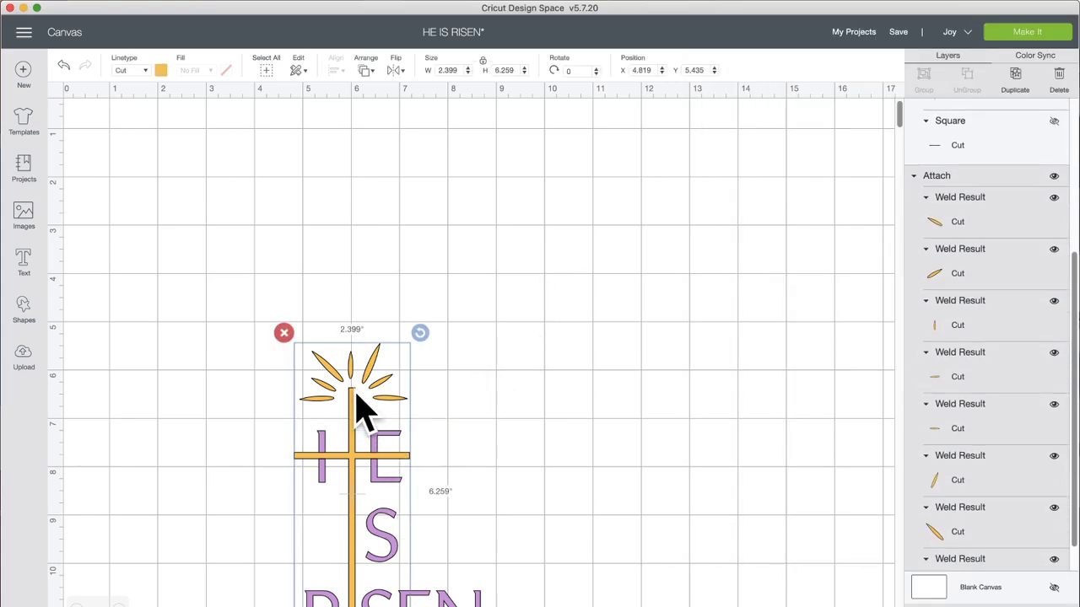
scroll(358, 403, down, 2)
scroll(357, 398, down, 2)
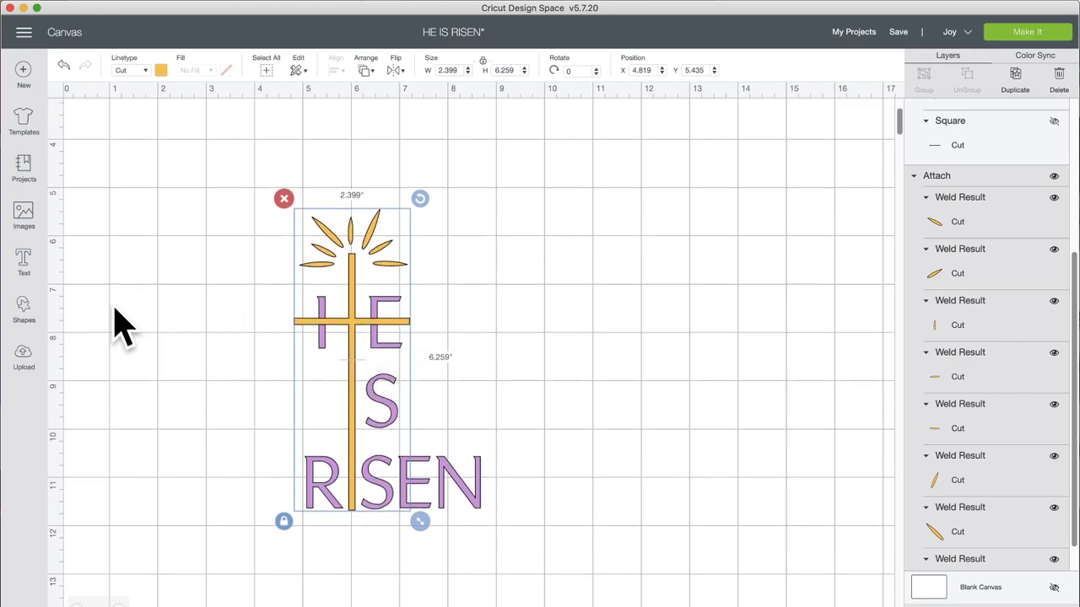
- Insert a square, shrink it to about 0.68 in, place it over the crossbar's left end and put a duplicate over the right end
click(34, 305)
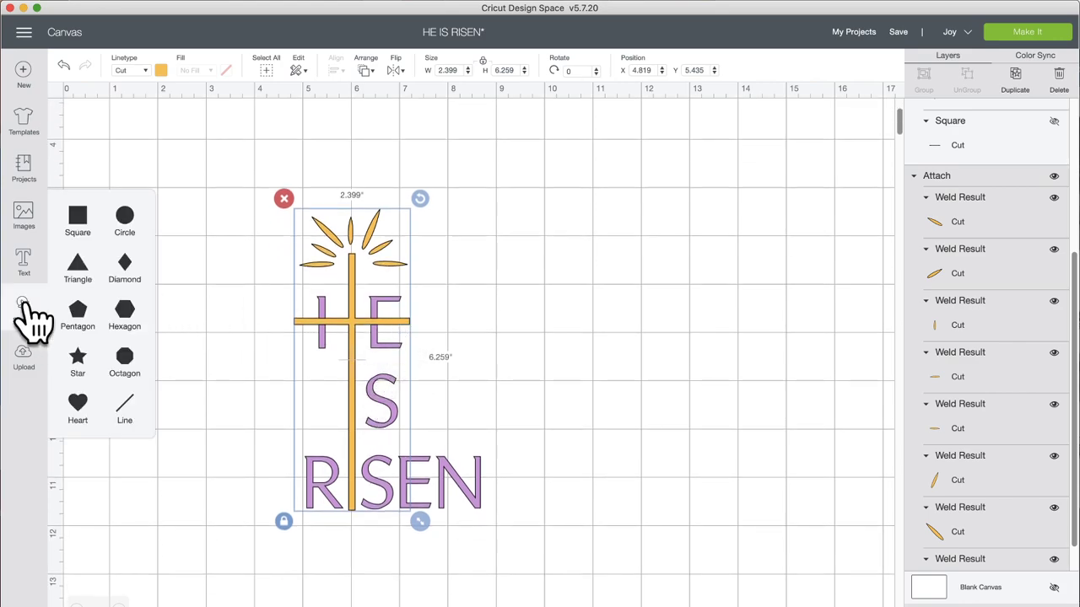
click(77, 221)
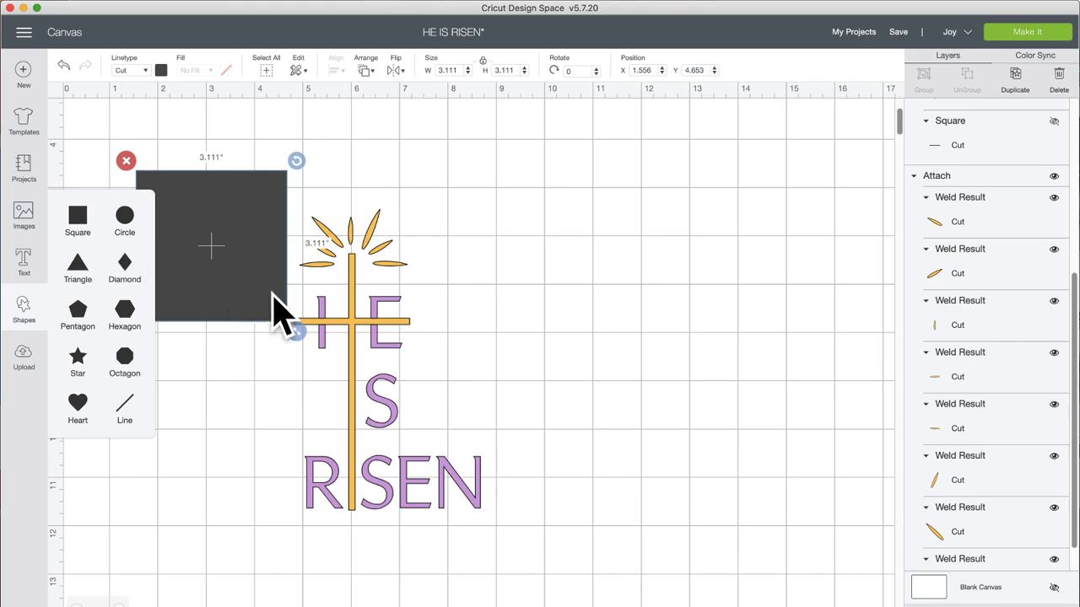
drag(295, 331, 182, 221)
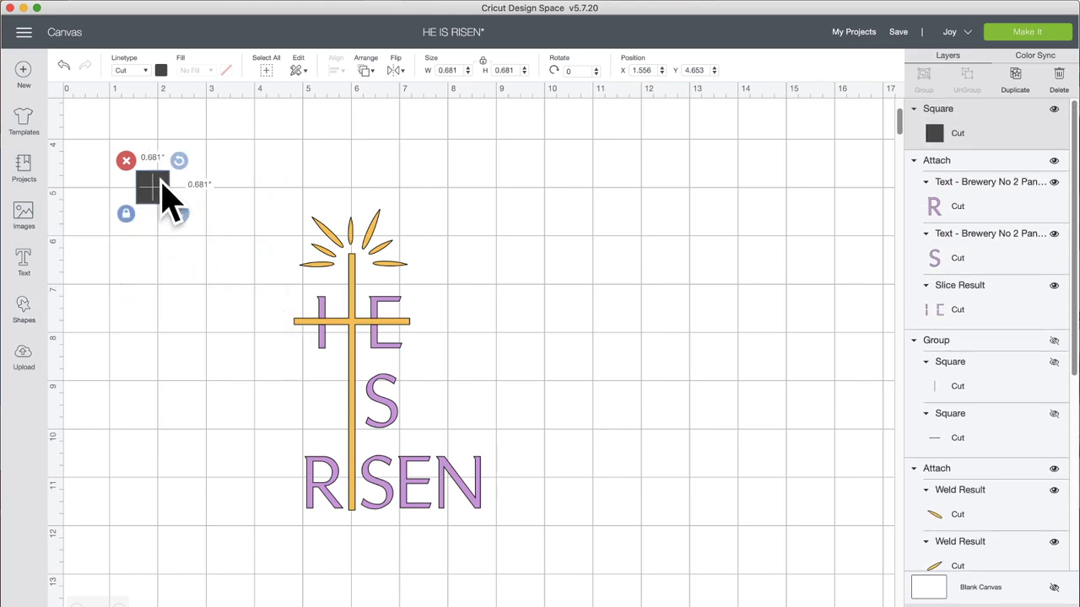
drag(161, 180, 300, 316)
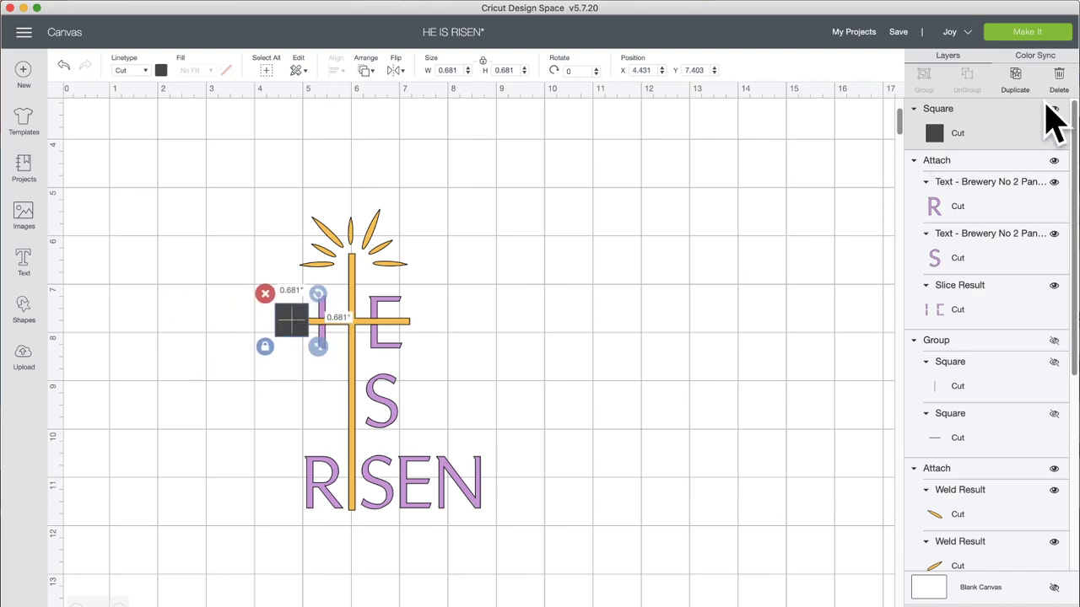
click(1015, 80)
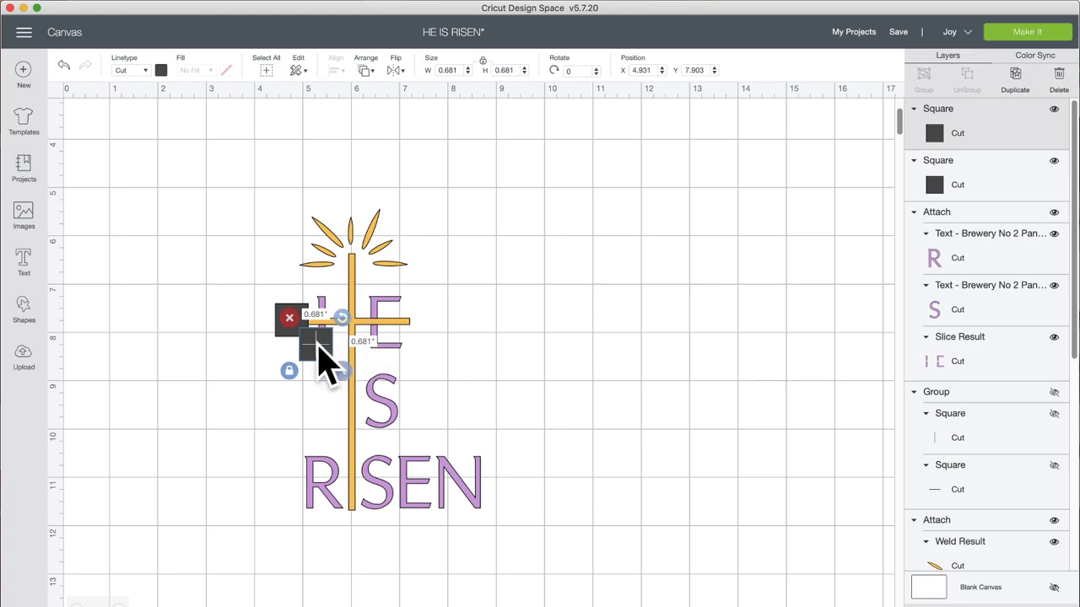
drag(317, 341, 420, 319)
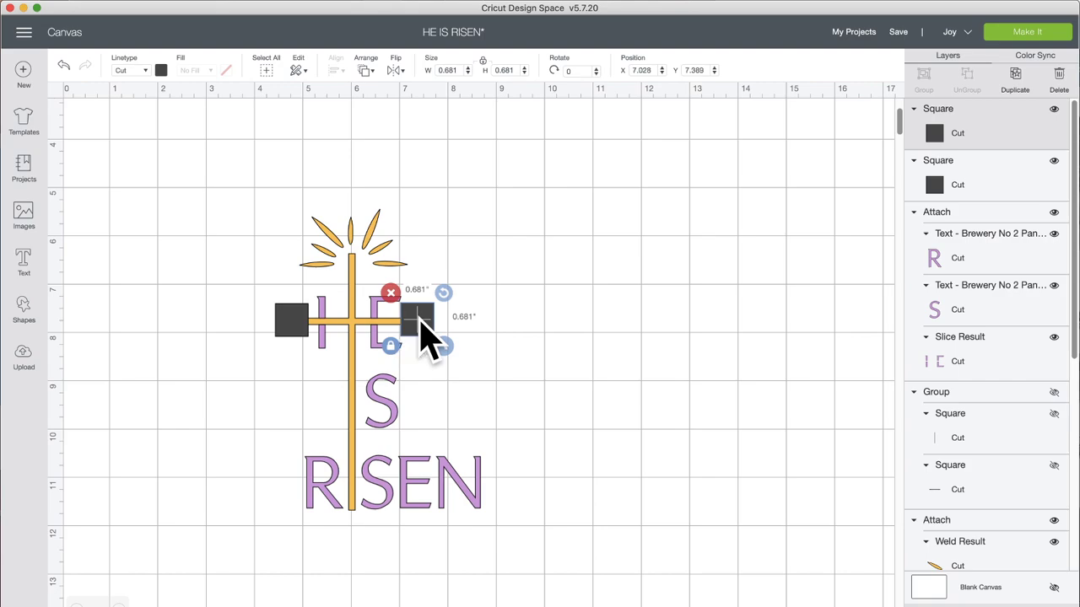
- Duplicate the left square and stretch it with unlocked proportions into a rectangle of about 1.9 by 0.63 in just below the crossbar
click(300, 322)
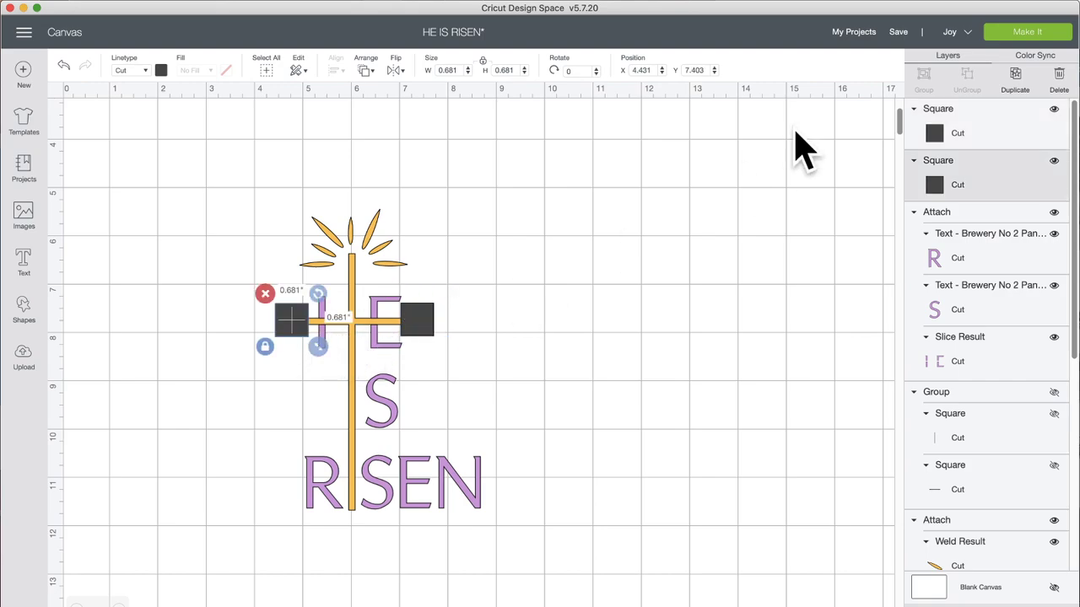
click(1015, 77)
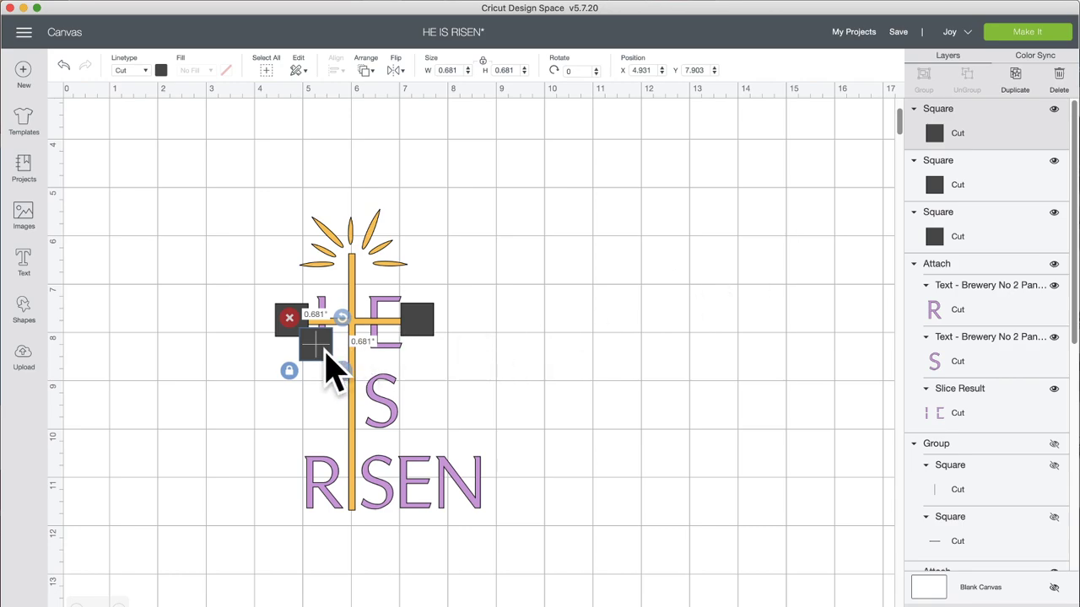
drag(325, 353, 408, 384)
click(296, 384)
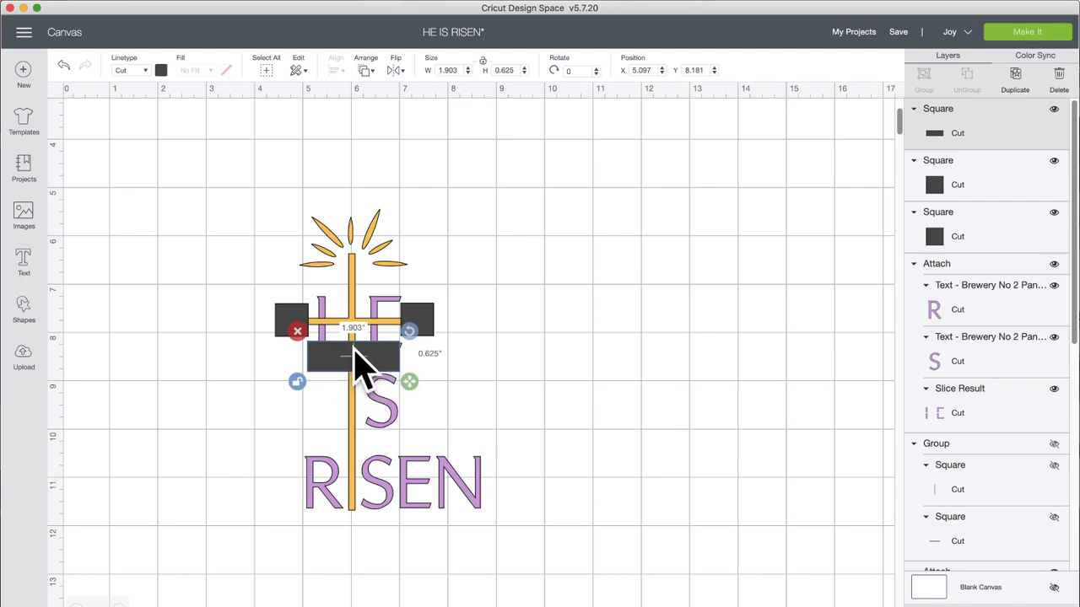
- Center the dark rectangle horizontally on the attached cross
shift+click(354, 270)
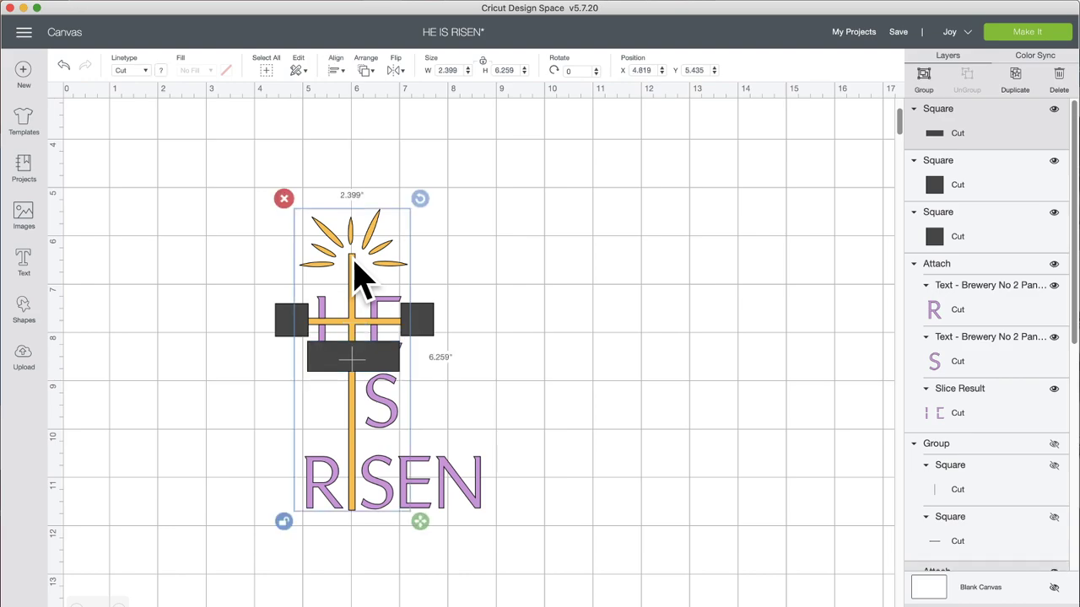
click(338, 72)
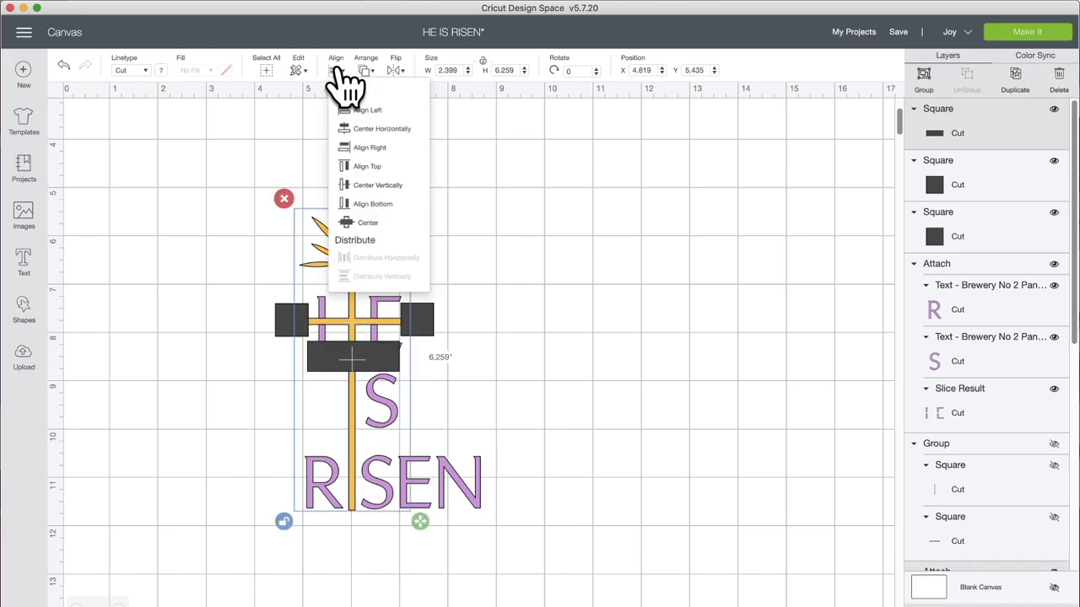
click(415, 132)
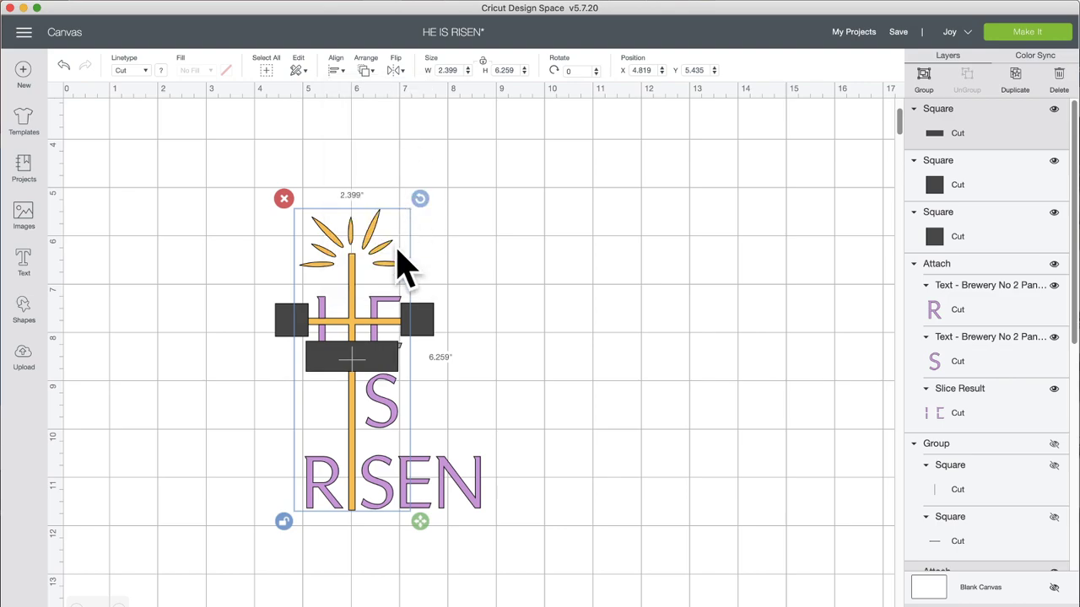
click(447, 358)
- Reposition the two squares over the crossbar so their inner edges line up with the ends of the rectangle below
click(422, 324)
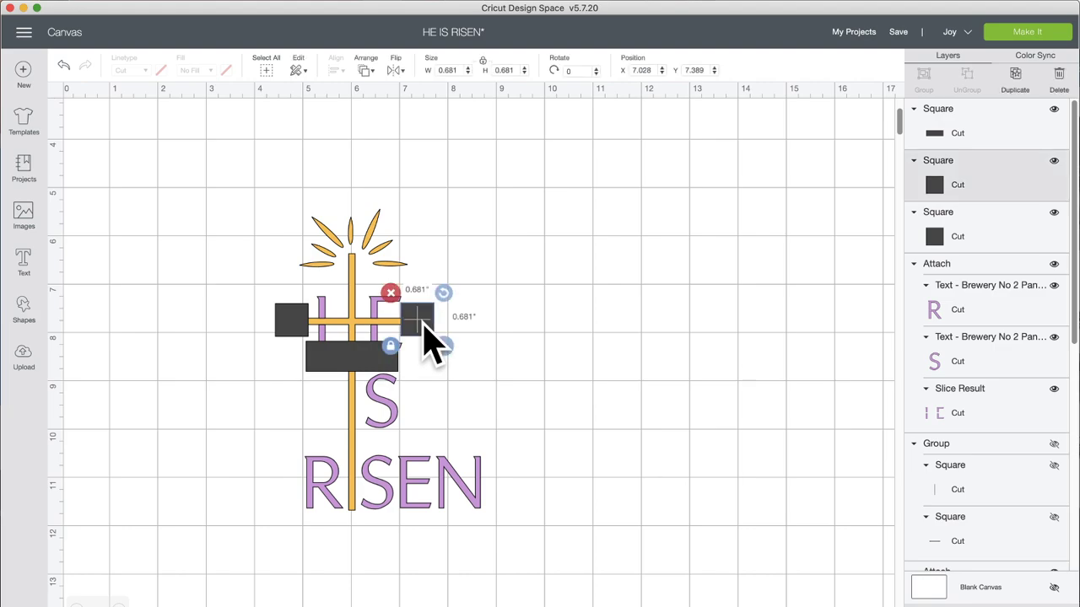
drag(422, 326, 418, 329)
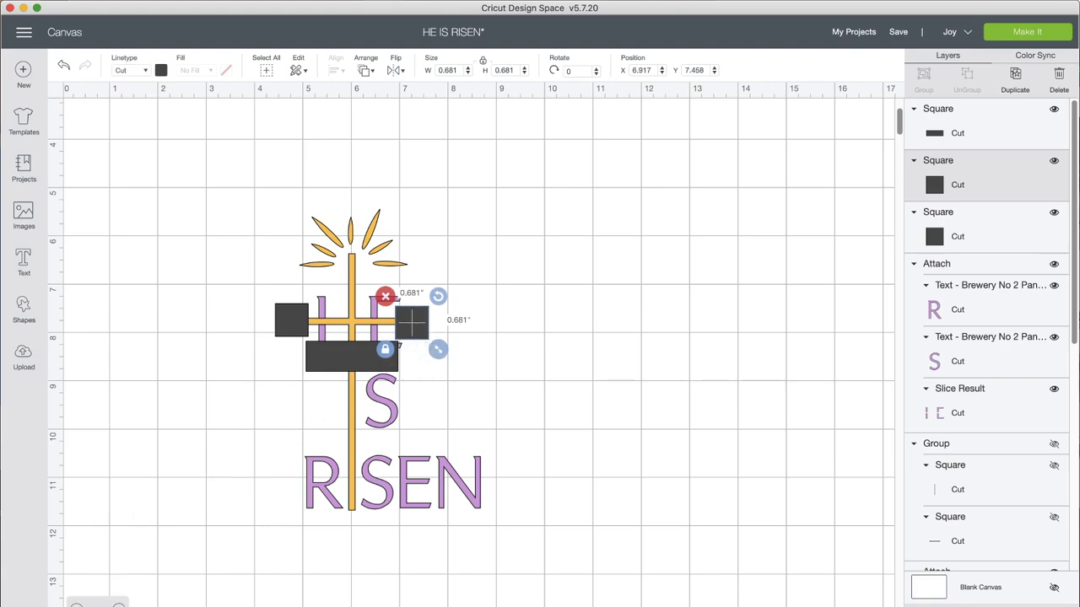
click(118, 604)
click(118, 604)
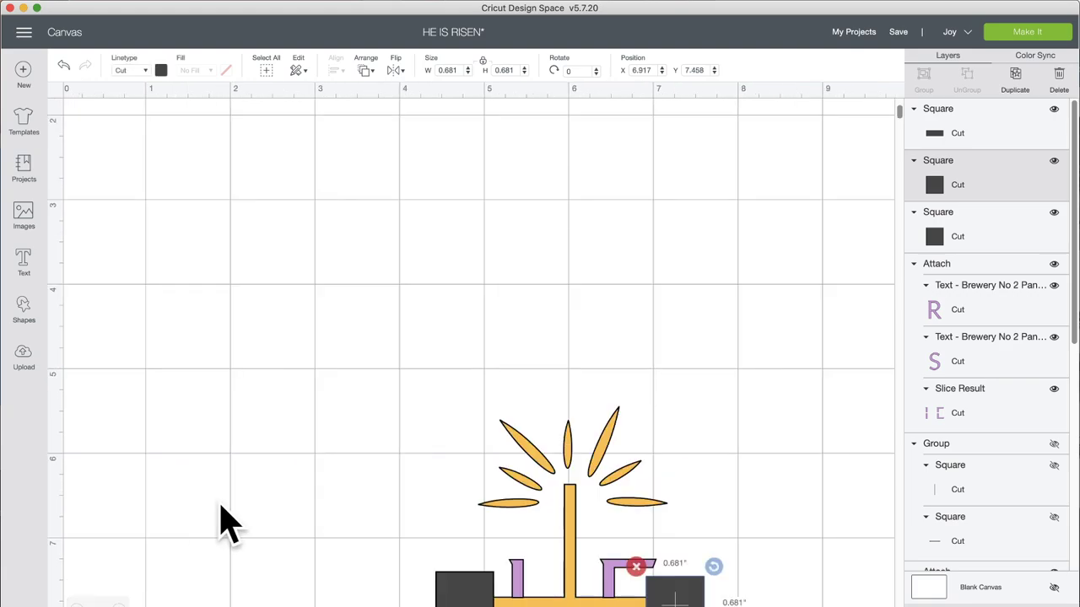
scroll(236, 516, down, 5)
click(802, 346)
drag(677, 223, 681, 226)
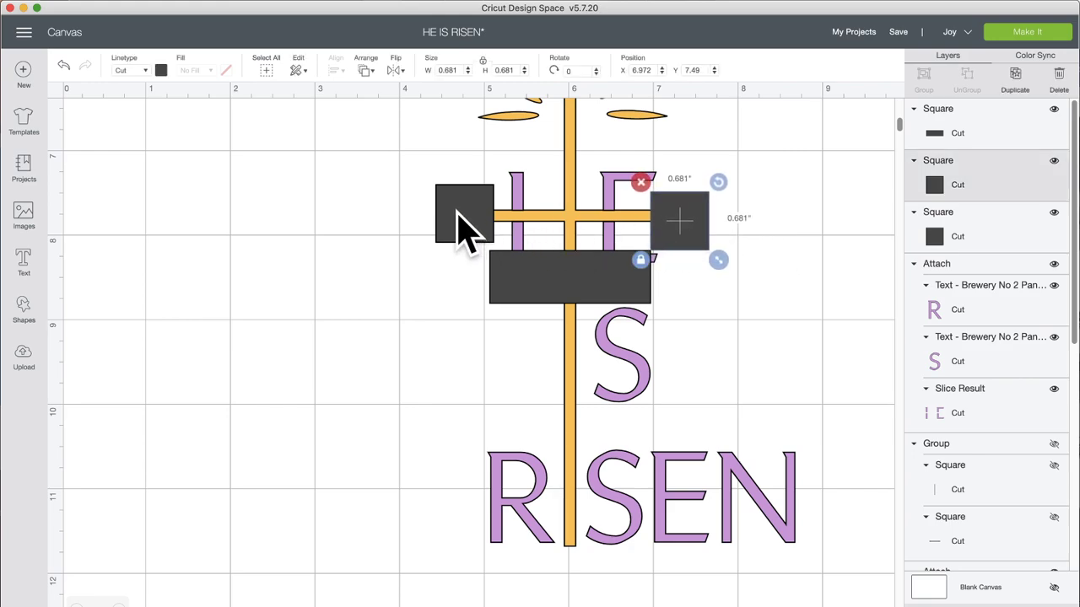
drag(457, 222, 463, 217)
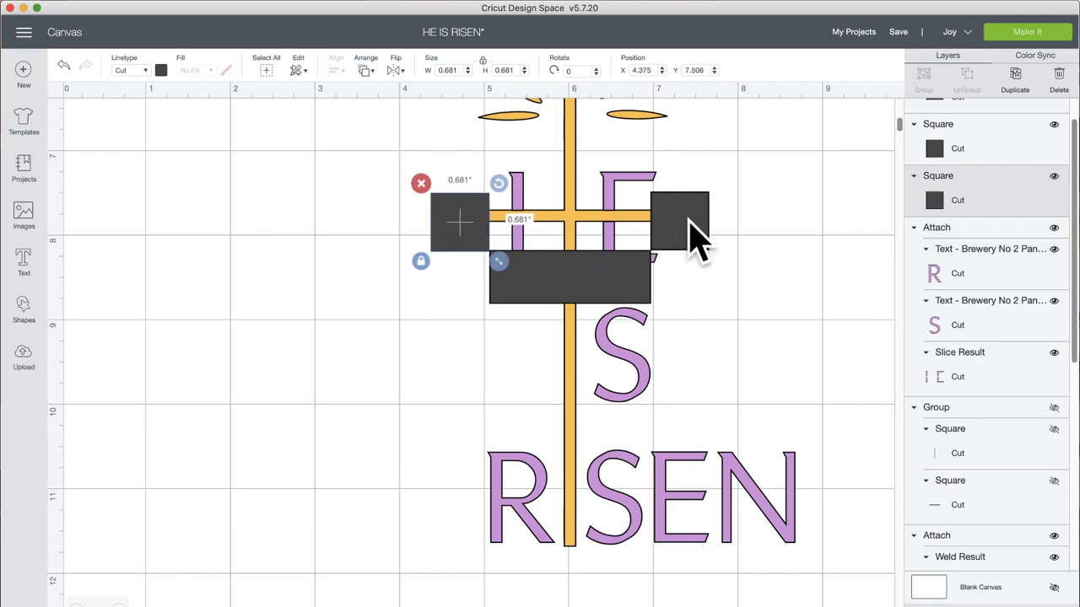
click(689, 222)
drag(682, 221, 681, 221)
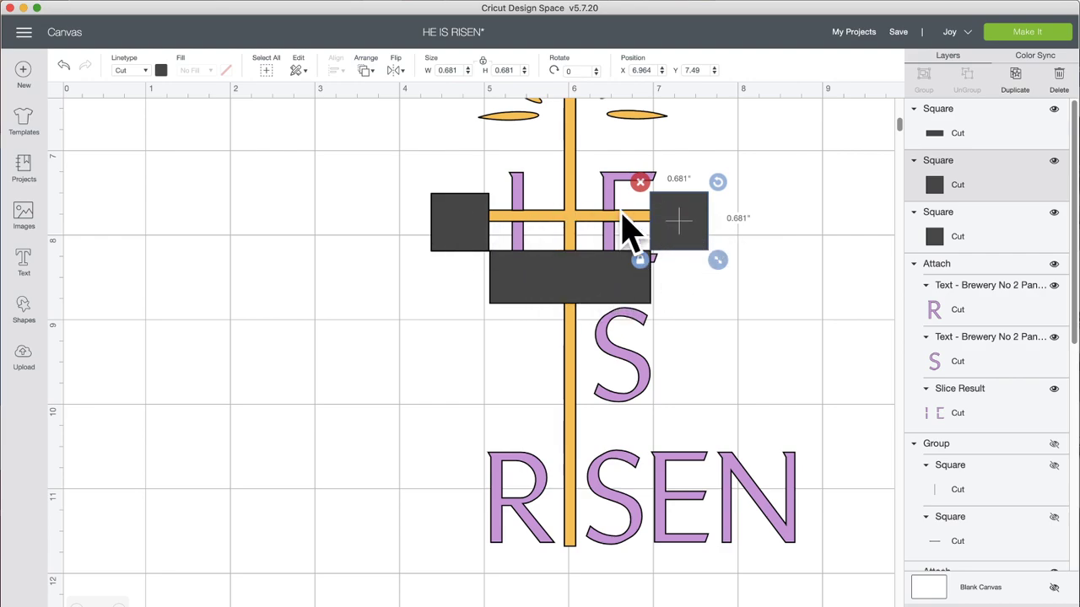
- Weld the two squares at the crossbar ends into a single shape
shift+click(477, 228)
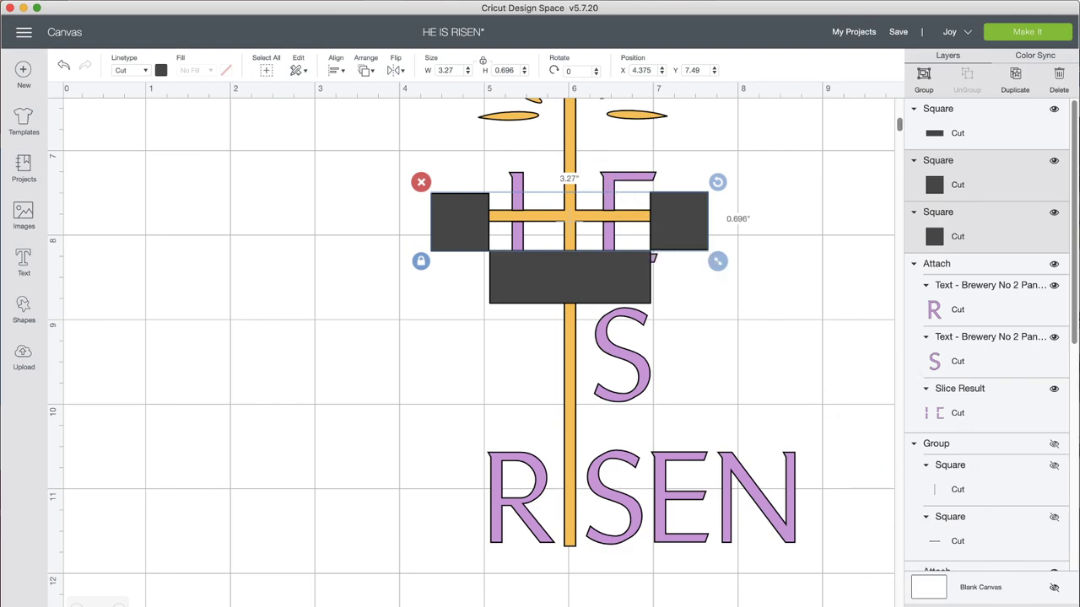
click(954, 606)
click(687, 223)
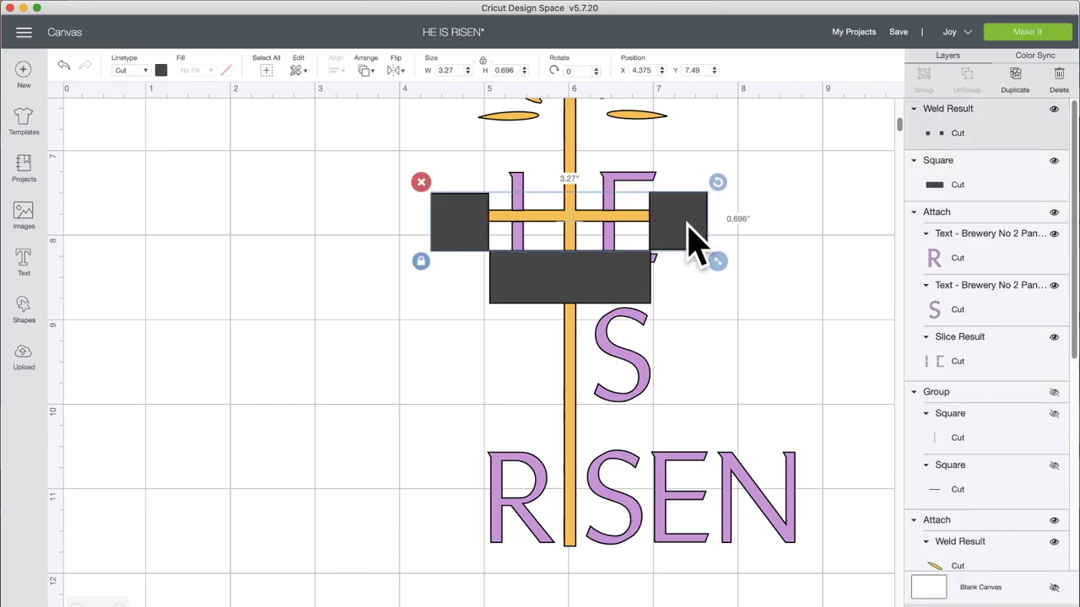
- Detach the golden cross from its rays so it becomes a separate layer
click(571, 147)
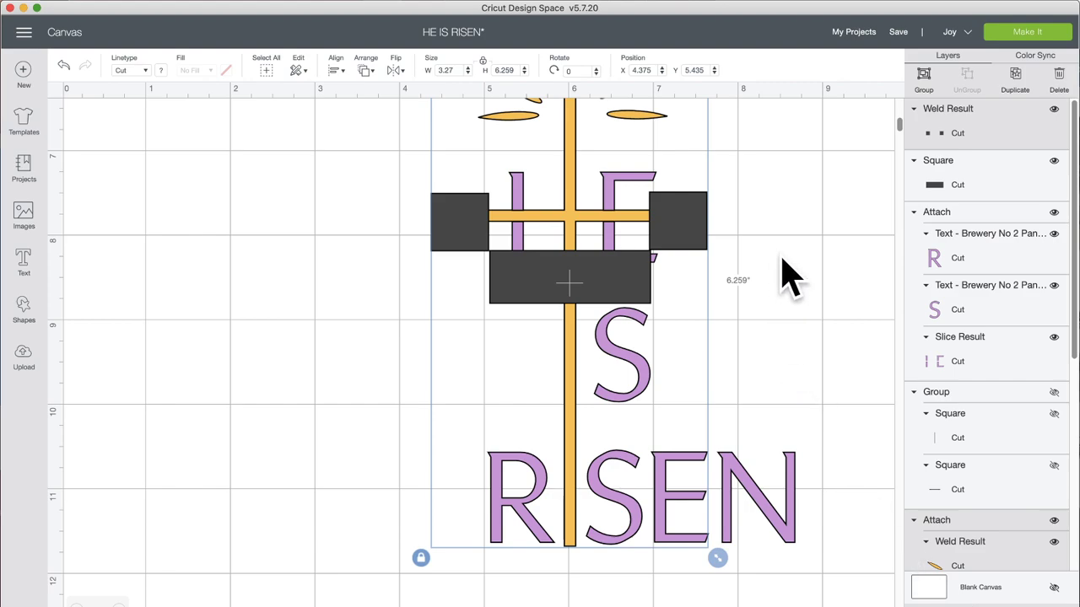
click(591, 223)
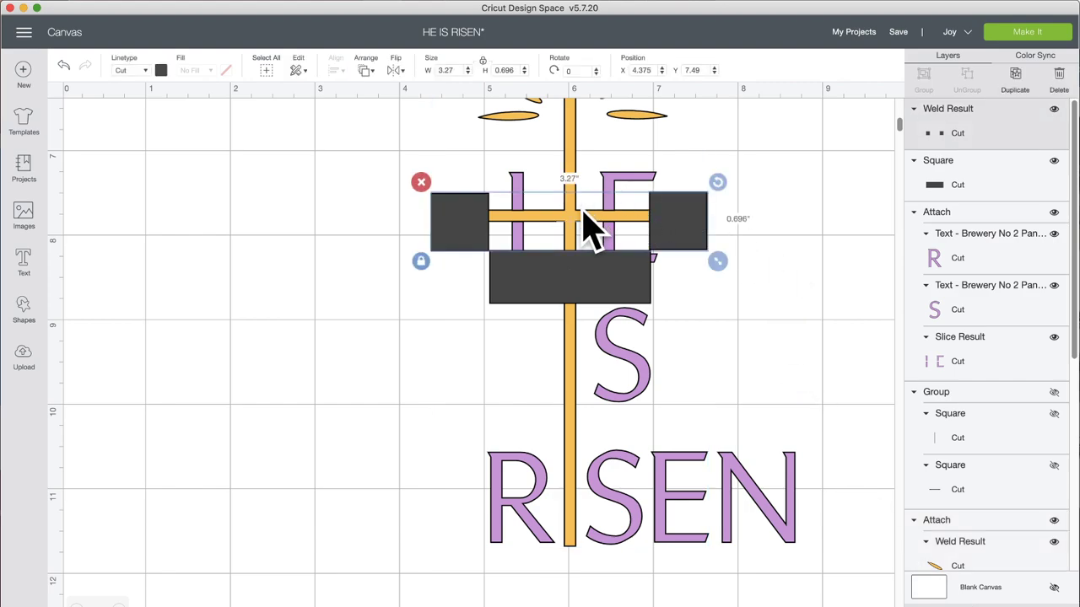
scroll(587, 226, up, 3)
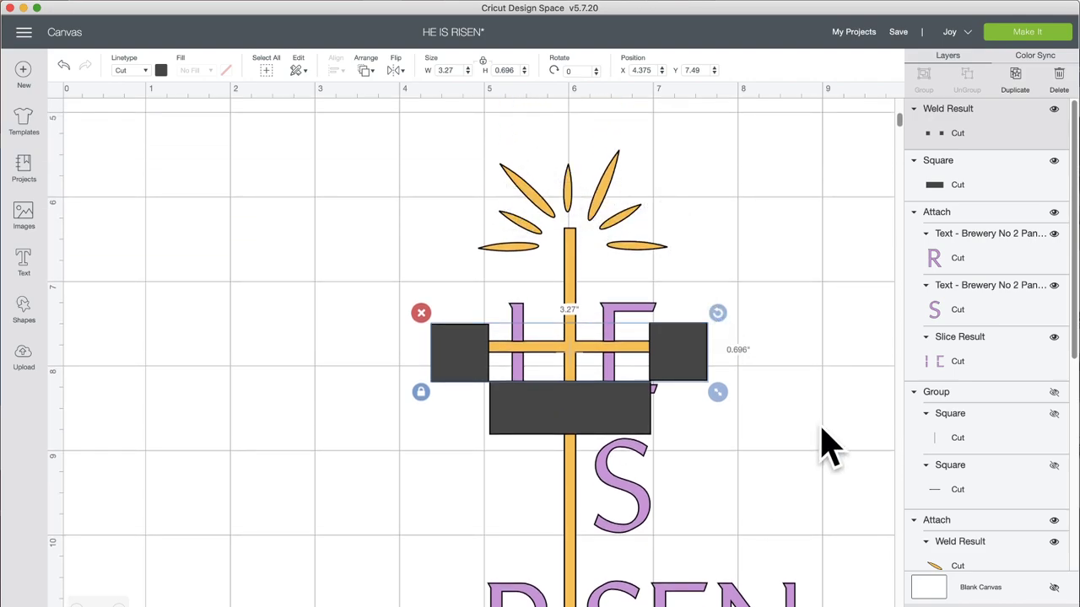
click(781, 426)
click(607, 199)
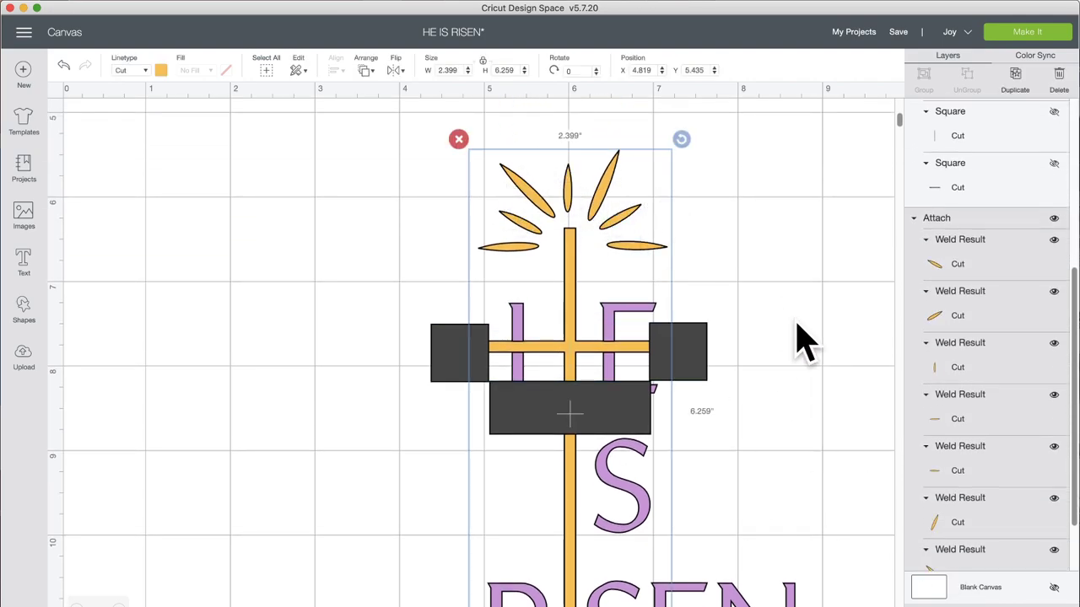
click(987, 606)
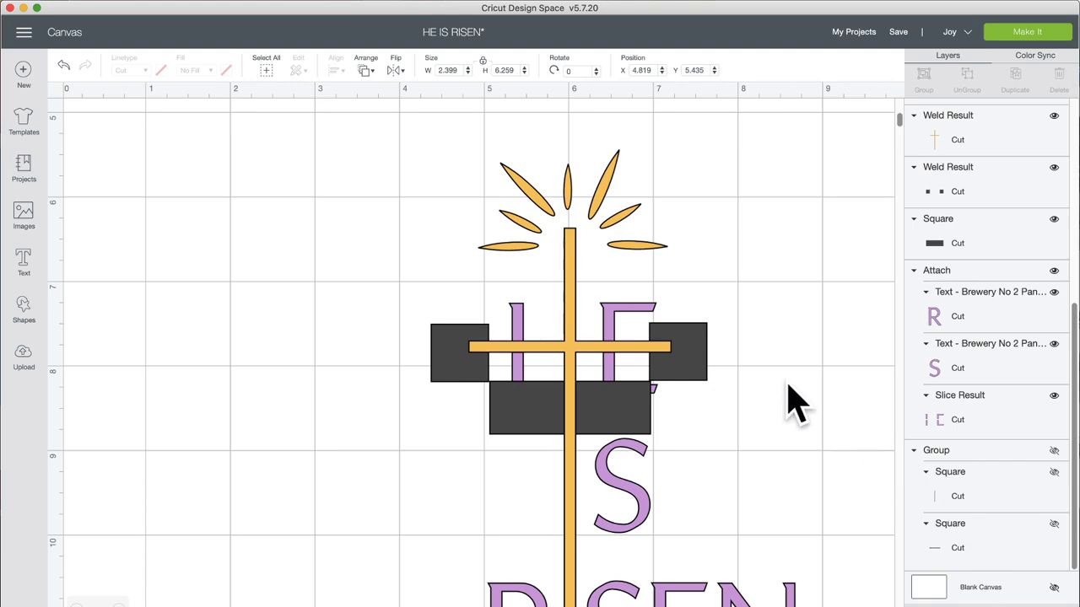
- Slice the golden cross with the welded squares at the ends of its crossbar
click(655, 351)
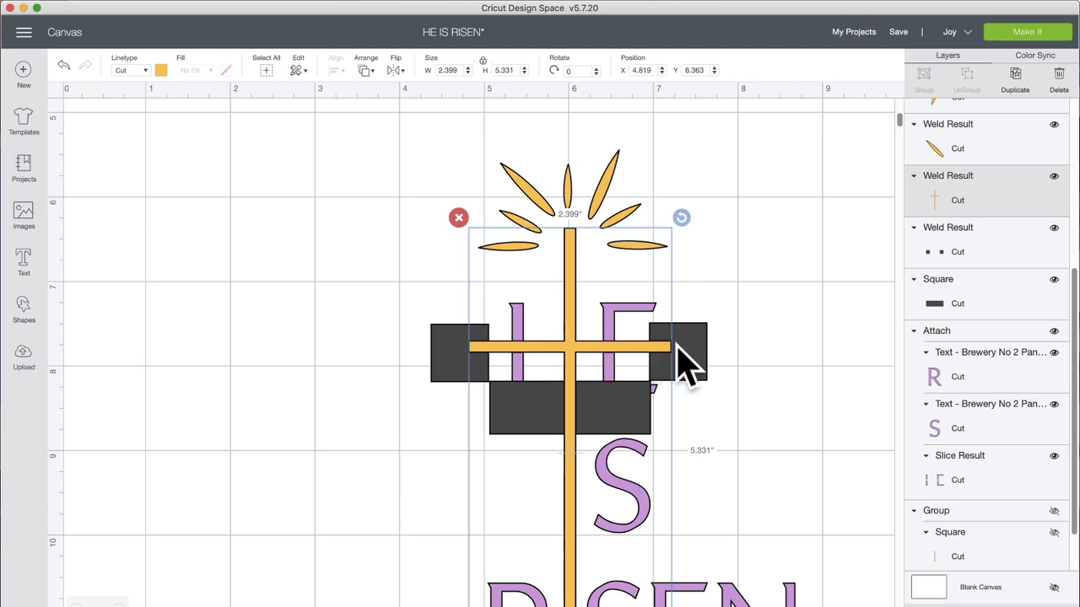
shift+click(690, 362)
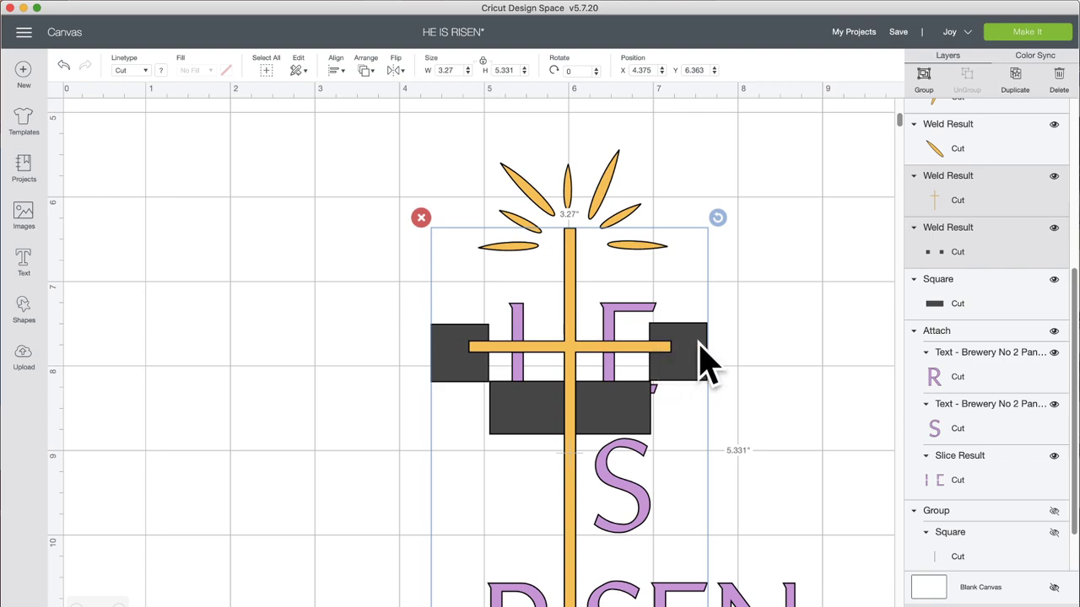
key(super+z)
key(super+z)
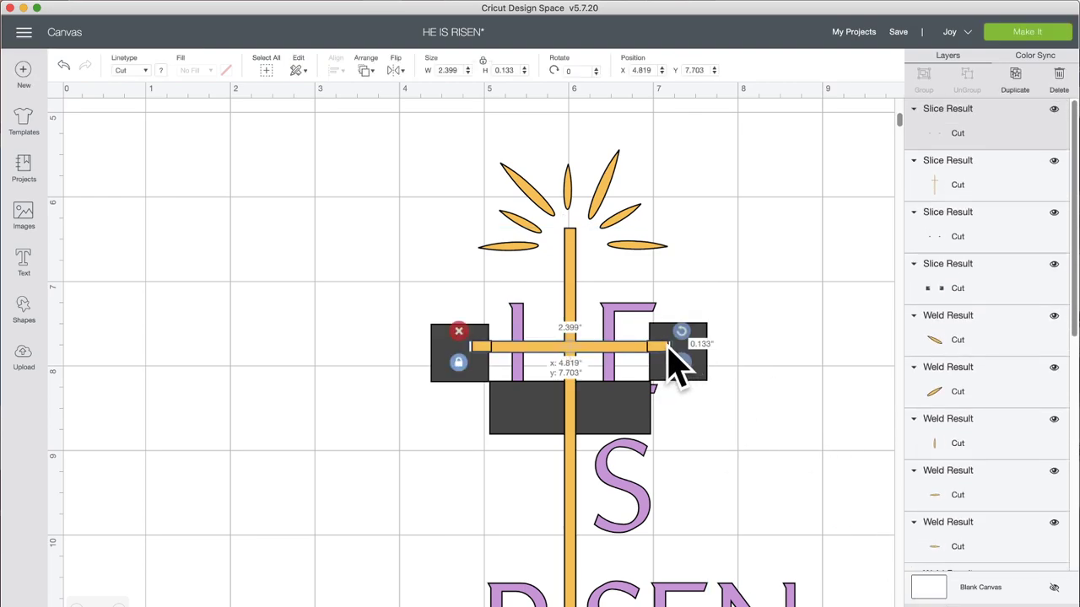
- Move the sliced end pieces and the notched squares off the crossbar to the empty area beside the design
drag(675, 357, 873, 279)
drag(681, 361, 888, 326)
drag(677, 312, 870, 286)
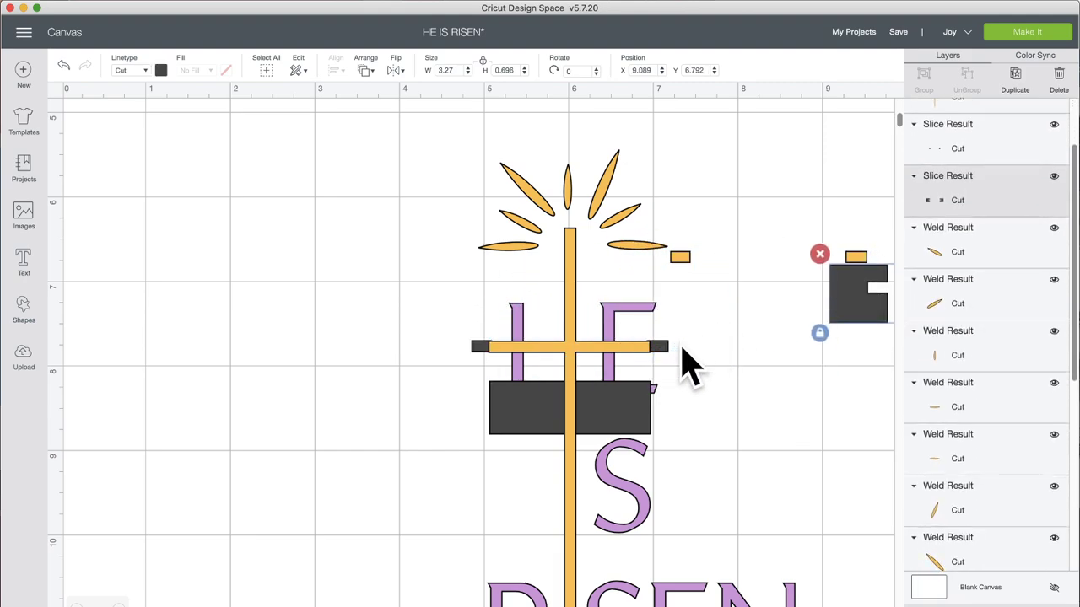
click(662, 345)
drag(705, 342, 975, 266)
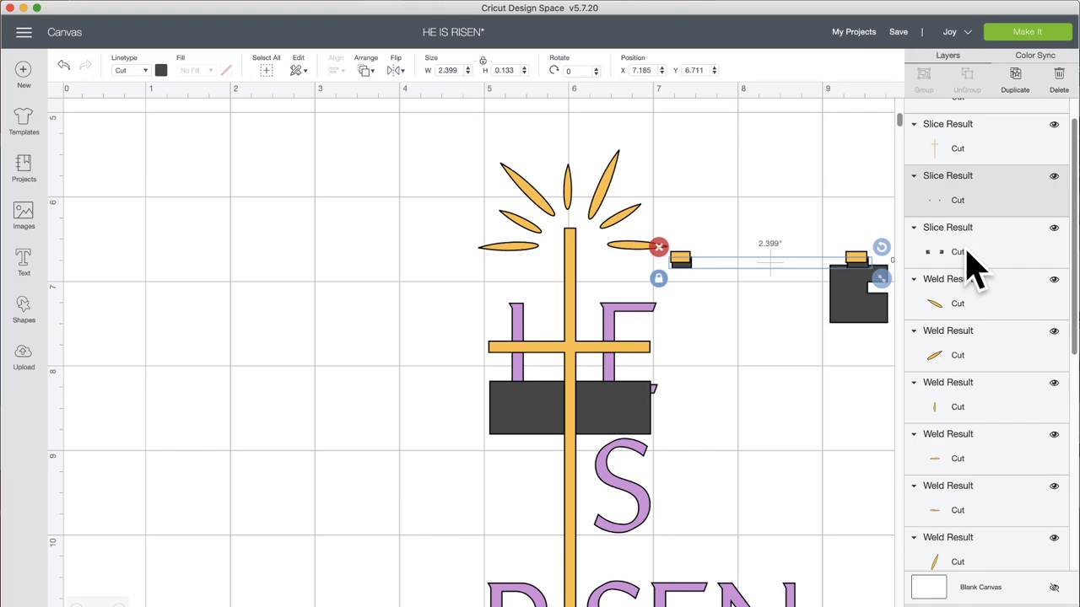
- Delete the small golden and dark overlap pieces cut from the crossbar ends
drag(754, 265, 827, 270)
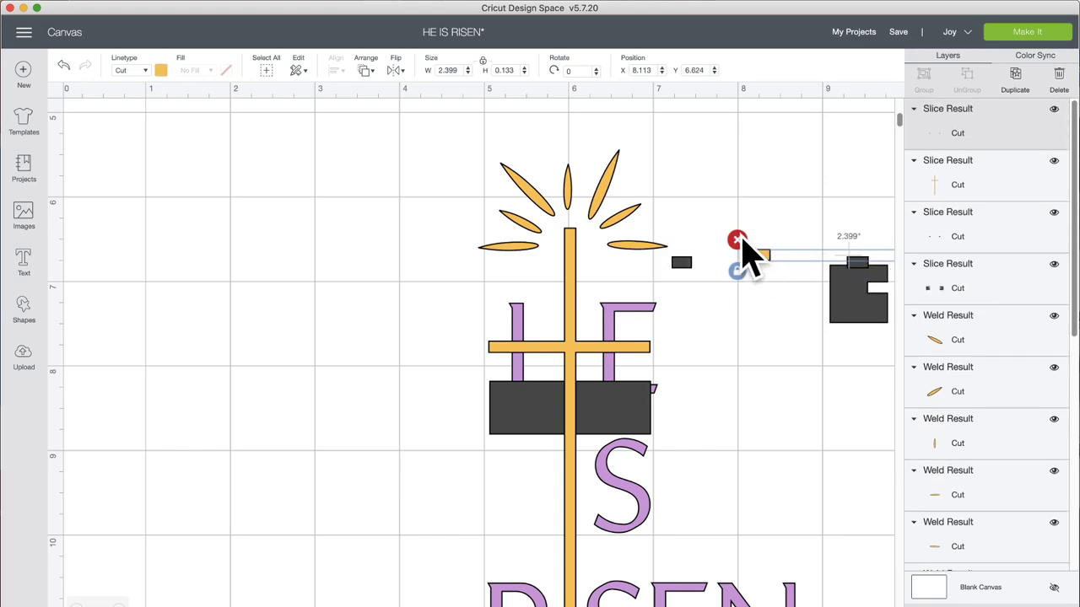
click(736, 240)
click(683, 262)
drag(703, 258, 861, 284)
click(829, 261)
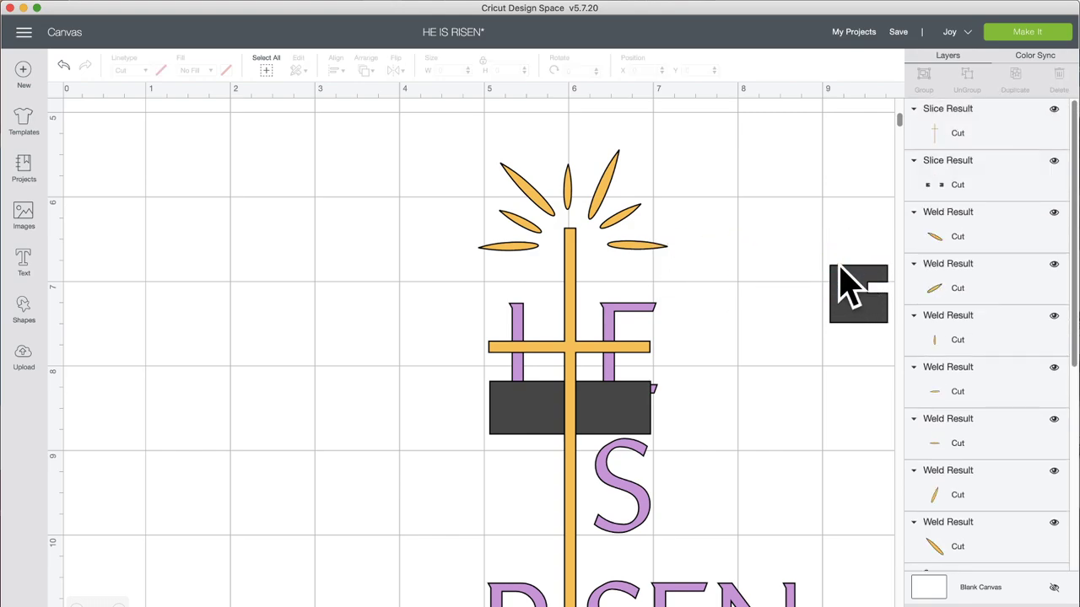
- Send the shortened golden cross to the back, behind the purple letters and dark rectangle
drag(828, 240, 856, 301)
click(740, 346)
click(629, 418)
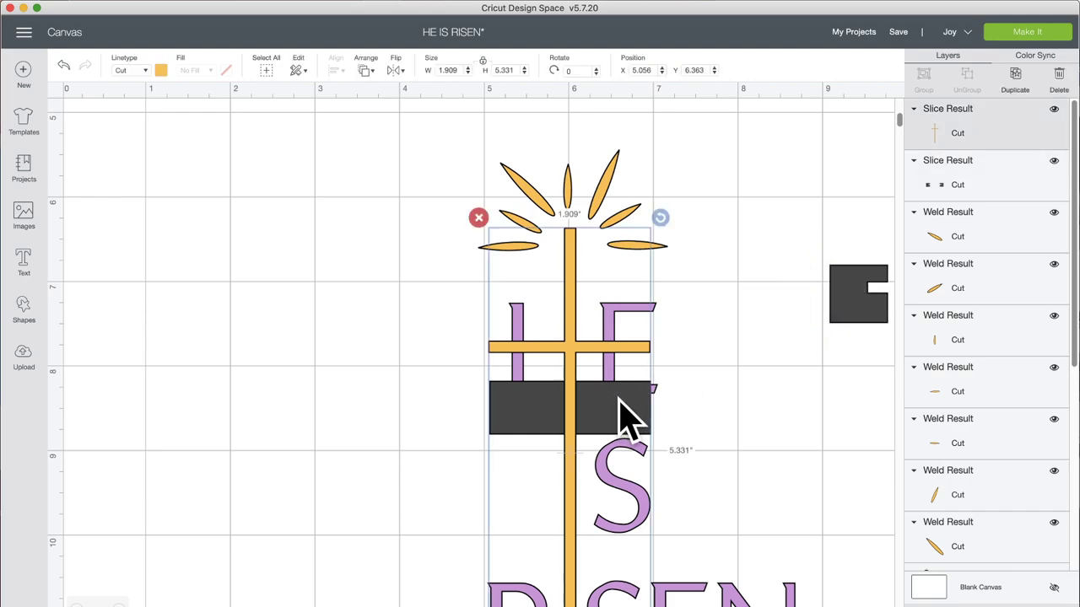
click(367, 71)
click(380, 91)
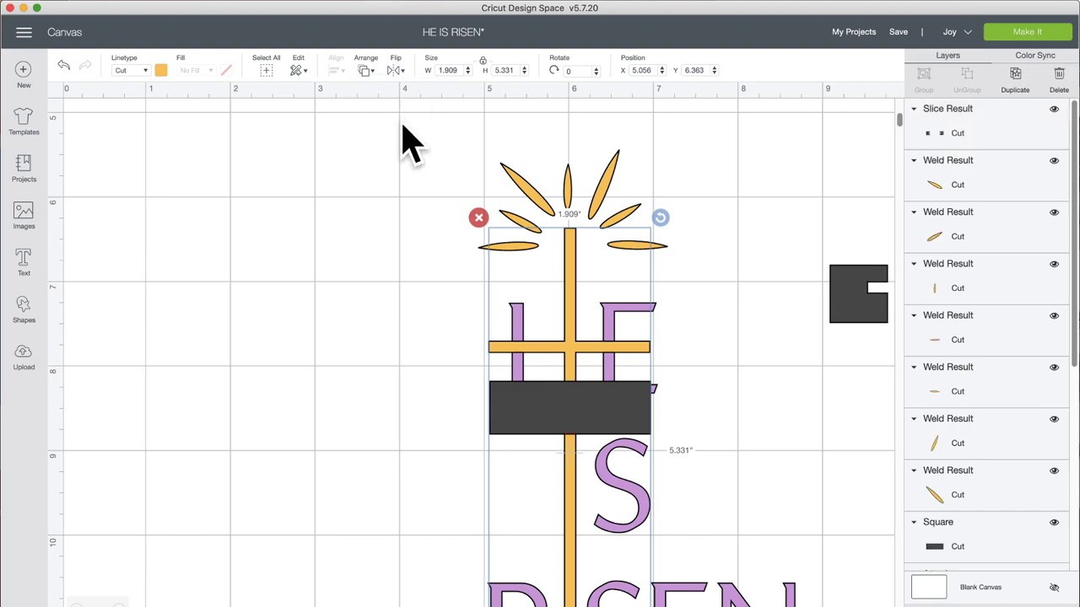
- Move the dark guide rectangle off the design and delete it together with the leftover notched squares
click(602, 415)
drag(598, 410, 987, 308)
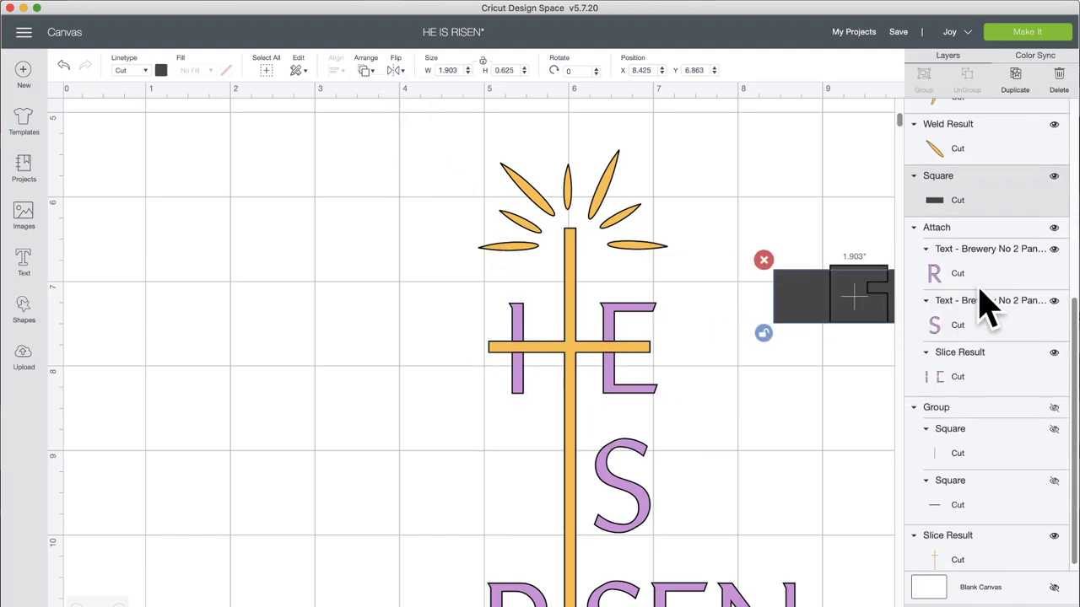
drag(757, 207, 901, 346)
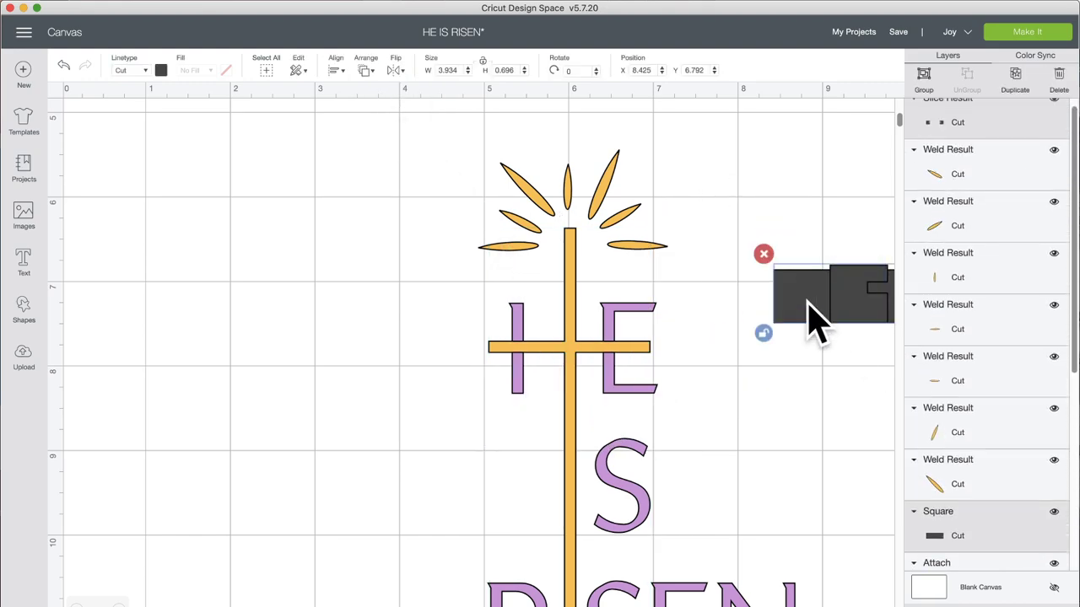
key(Delete)
- Attach the shortened golden cross and the seven rays above it to each other
drag(460, 141, 683, 285)
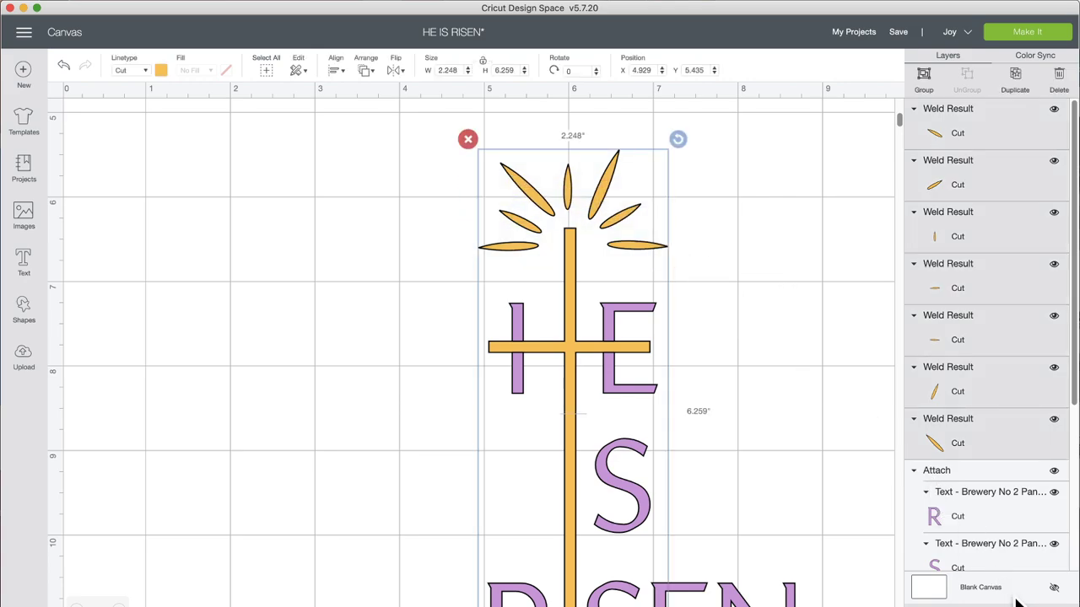
click(987, 605)
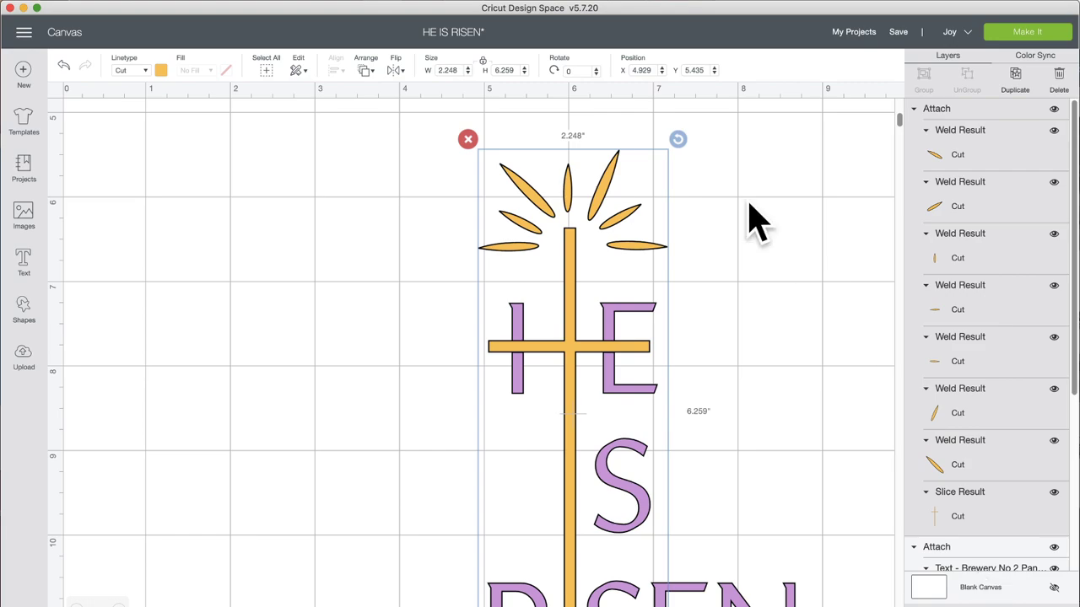
- Start making the project with all materials loaded On Mat and review the golden and purple mats
click(1028, 52)
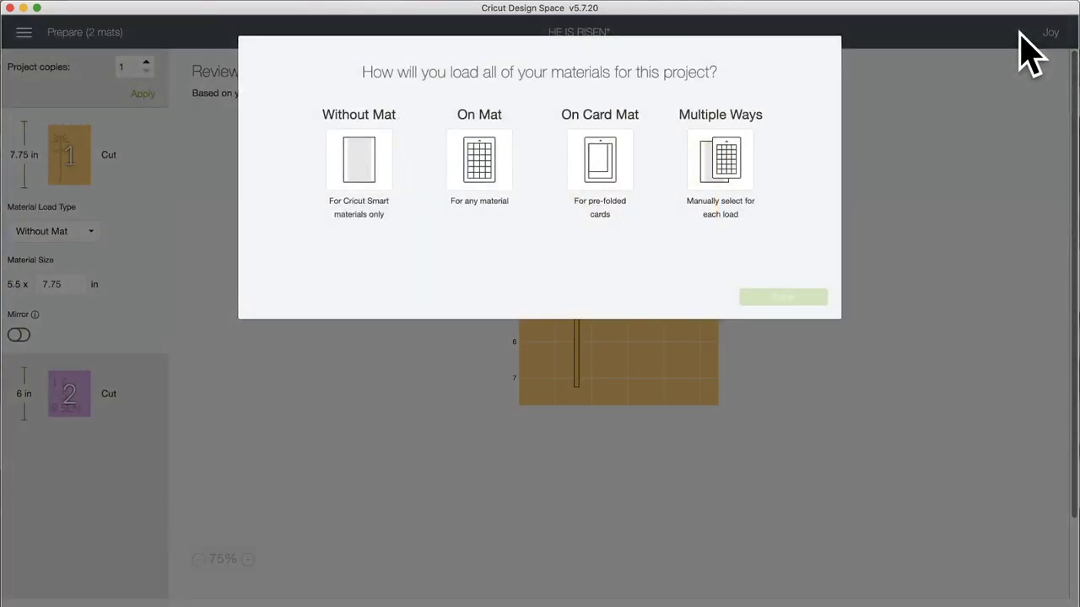
click(483, 164)
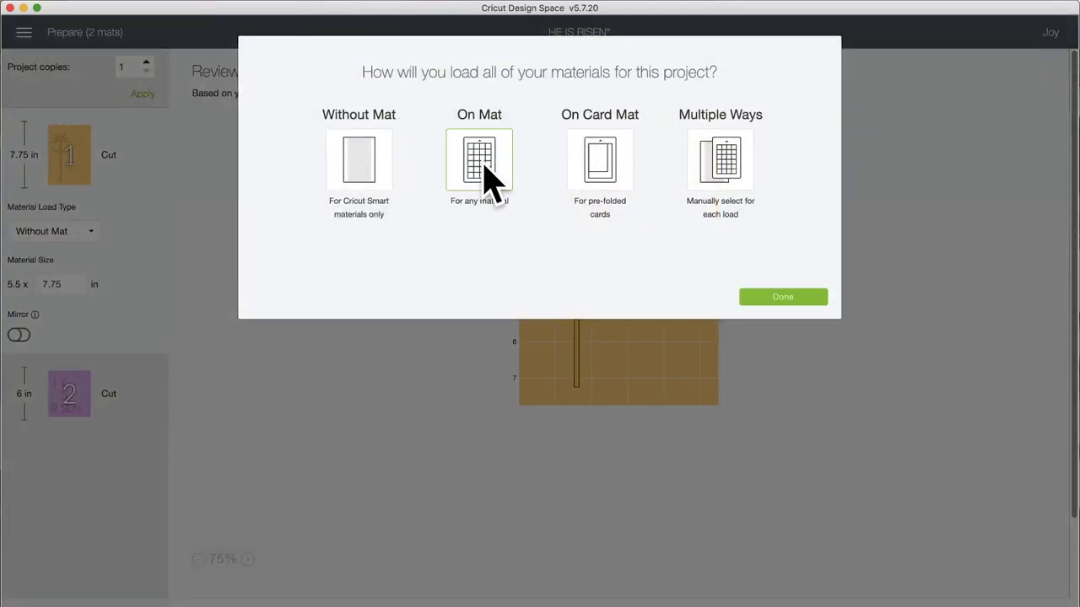
click(783, 299)
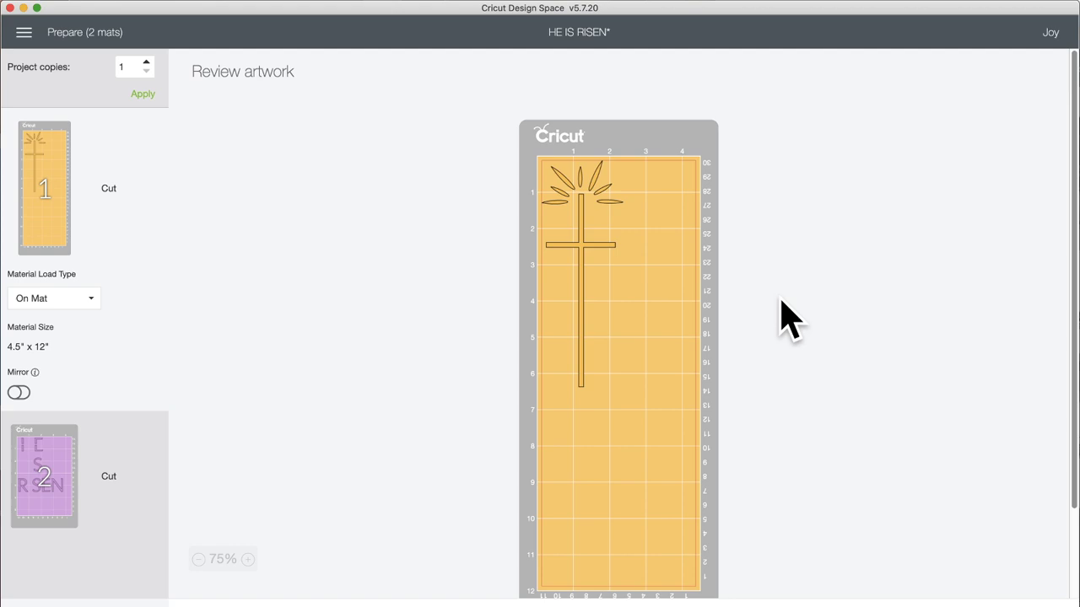
click(50, 469)
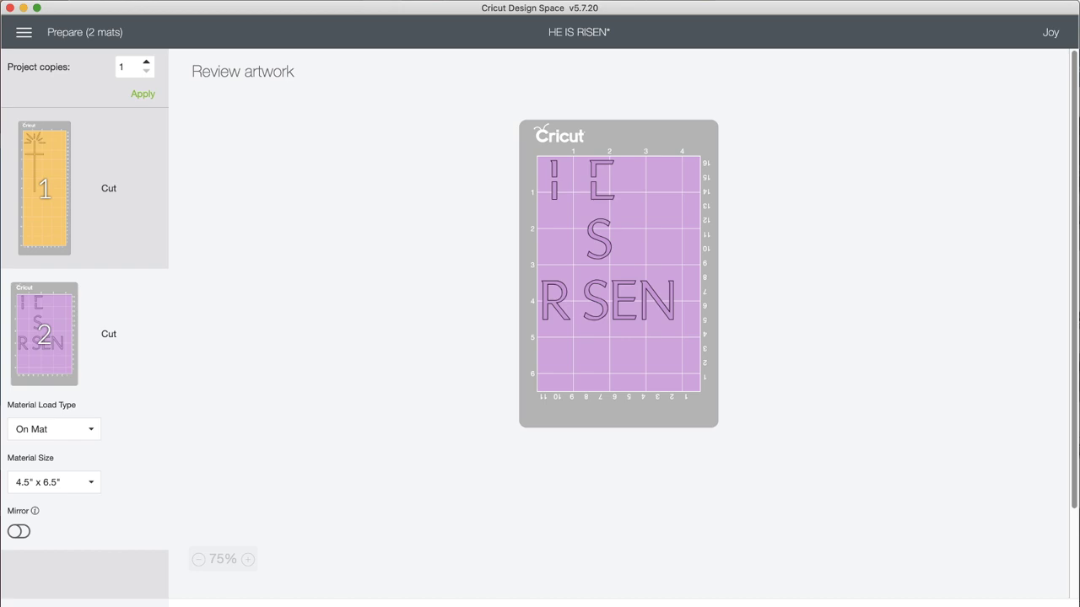
click(43, 216)
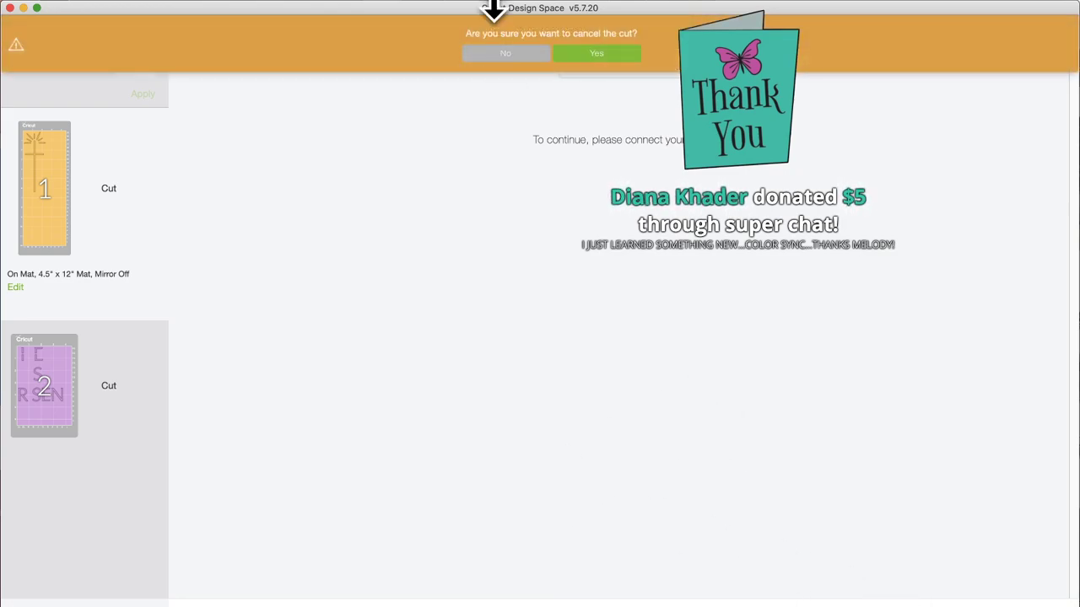
- Cancel the cut, return to the canvas and save the HE IS RISEN project
click(590, 54)
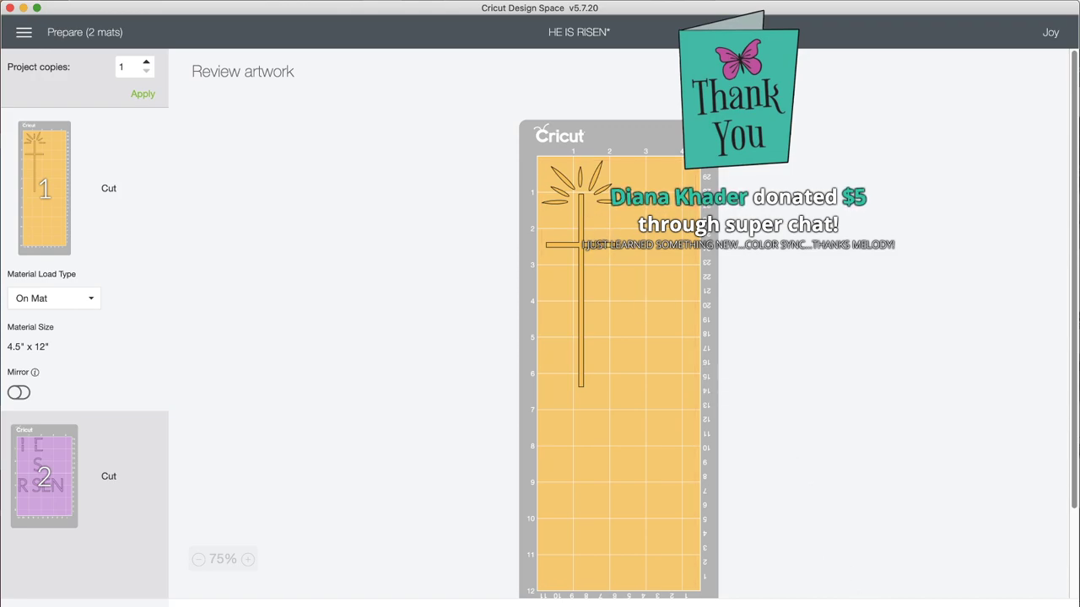
click(943, 604)
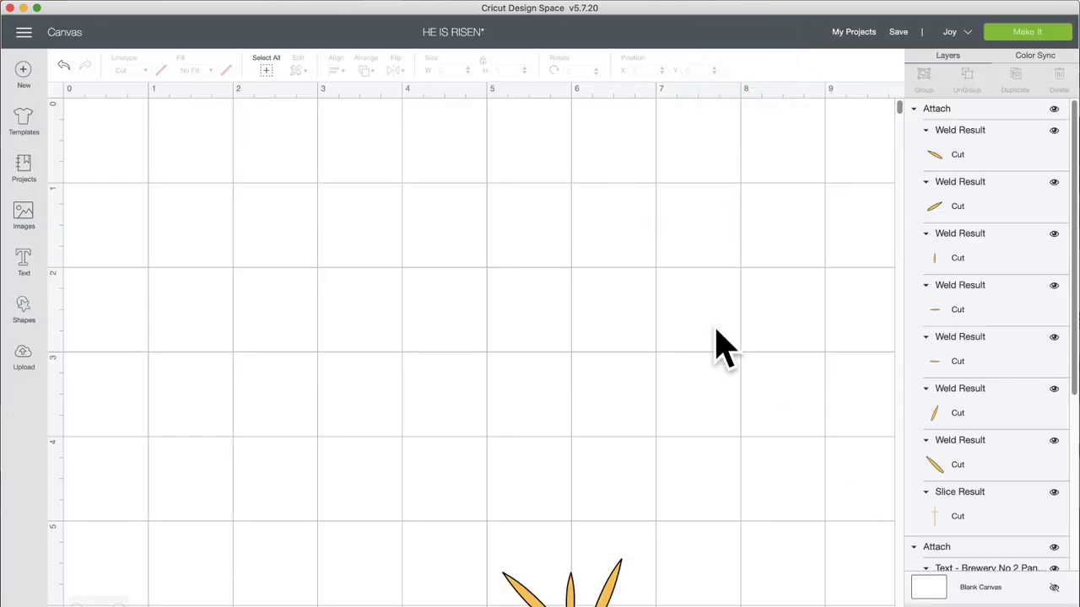
scroll(588, 271, down, 10)
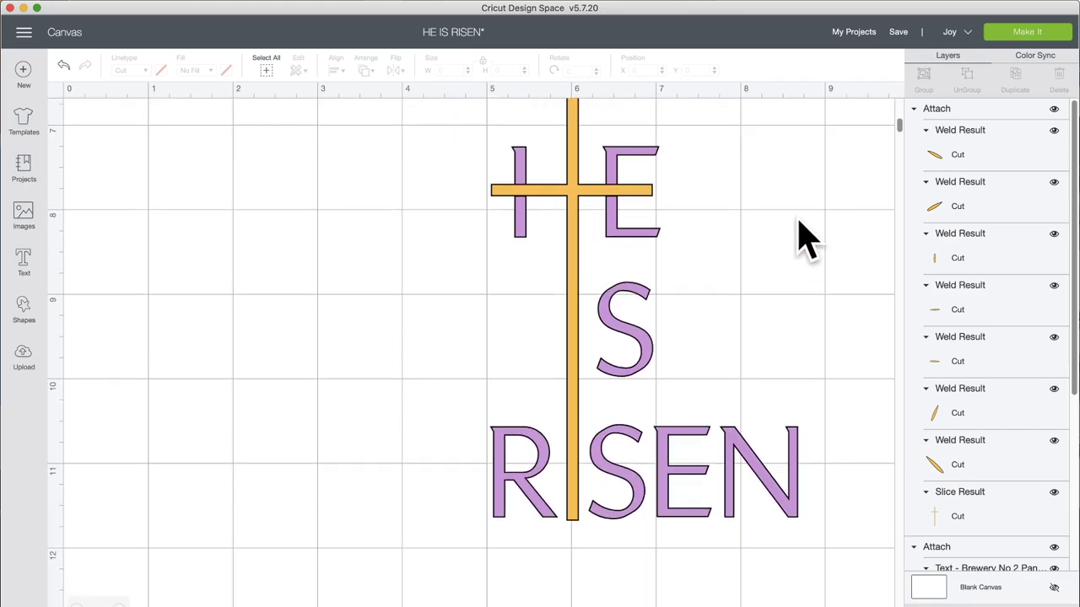
click(911, 47)
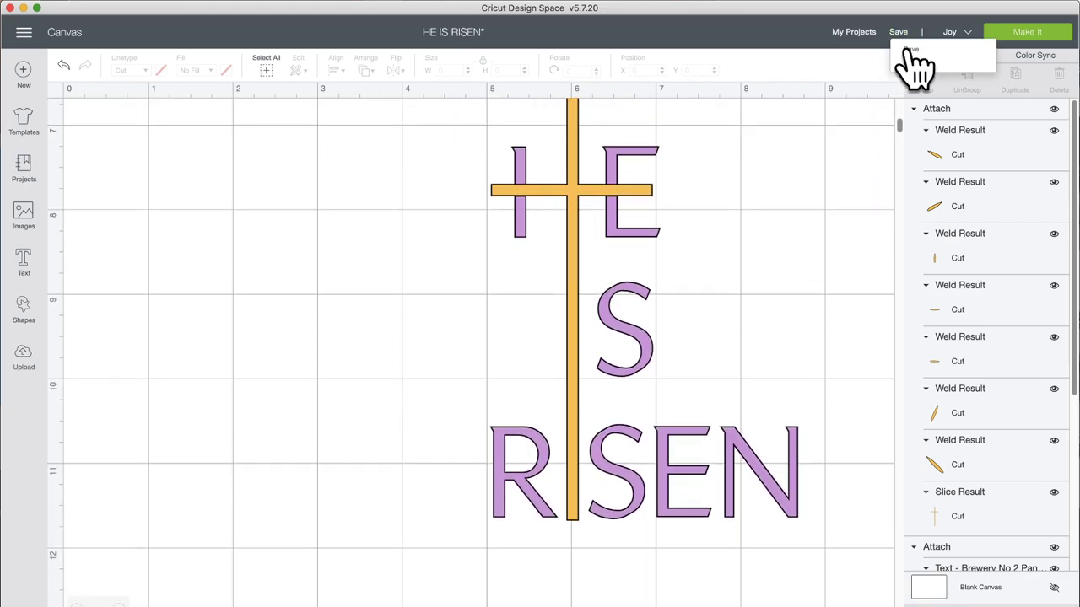
click(908, 50)
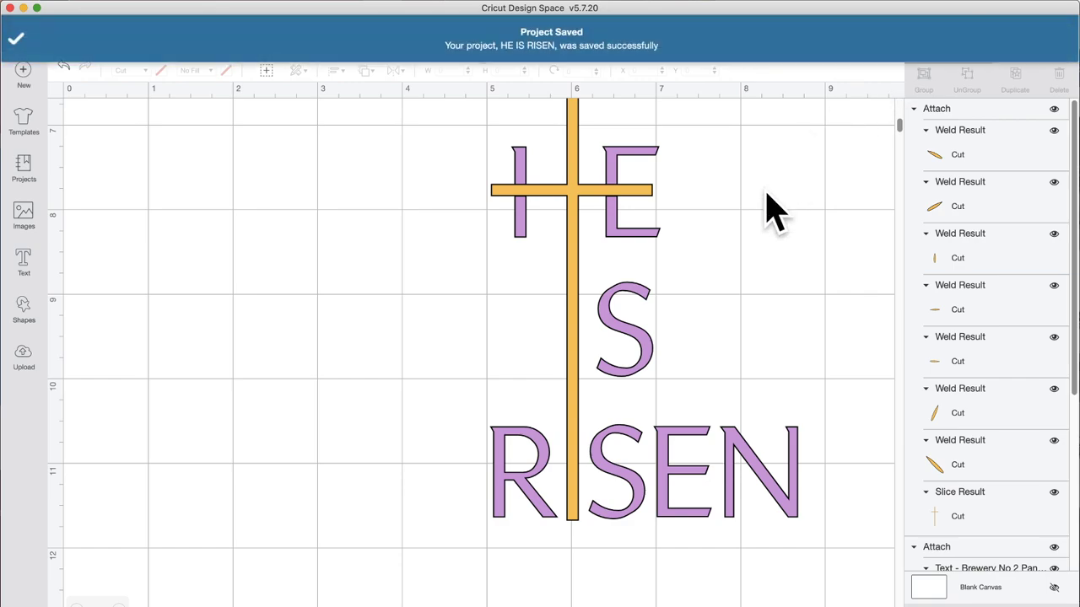
scroll(774, 209, up, 5)
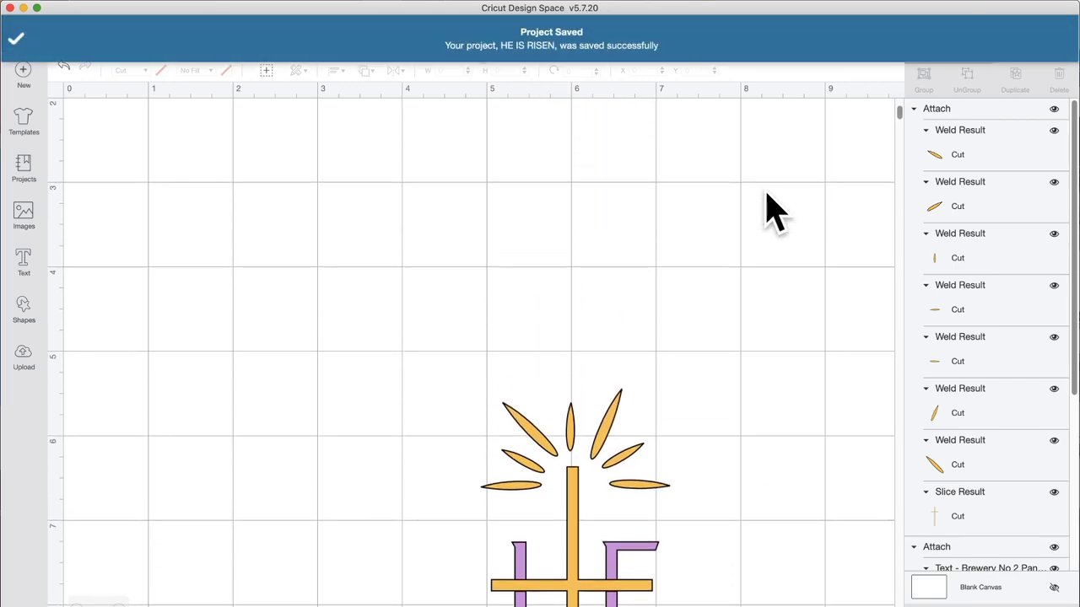
scroll(774, 209, down, 3)
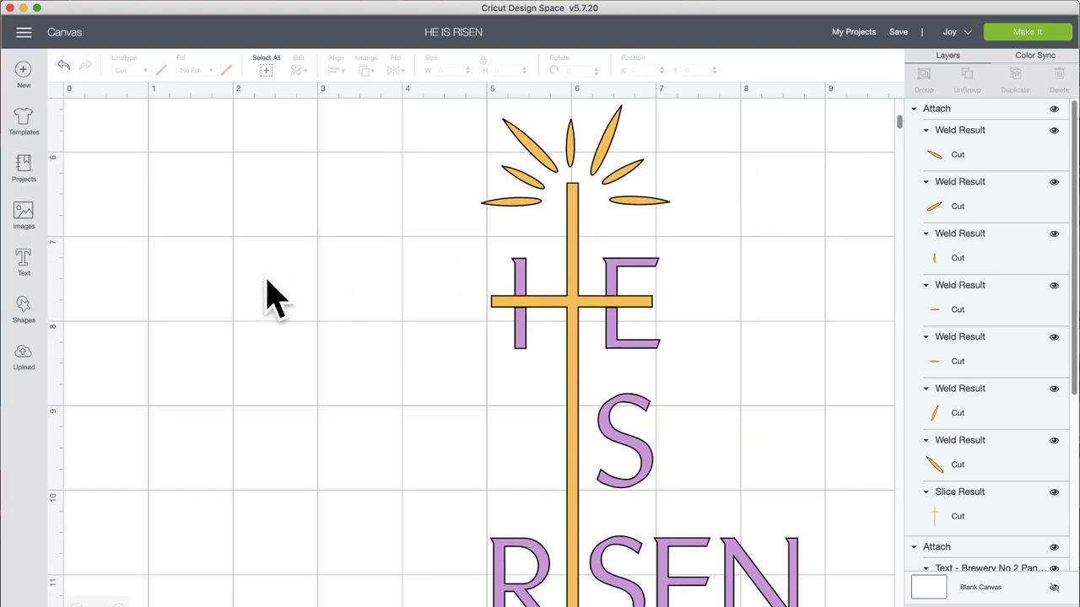
scroll(276, 297, down, 4)
scroll(276, 297, up, 2)
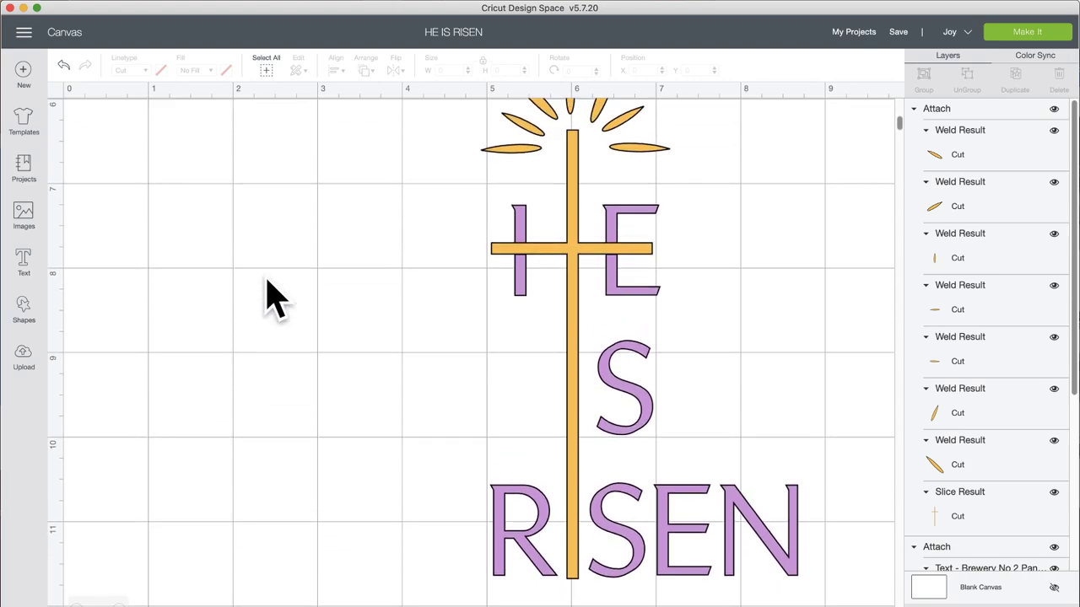
scroll(276, 297, up, 1)
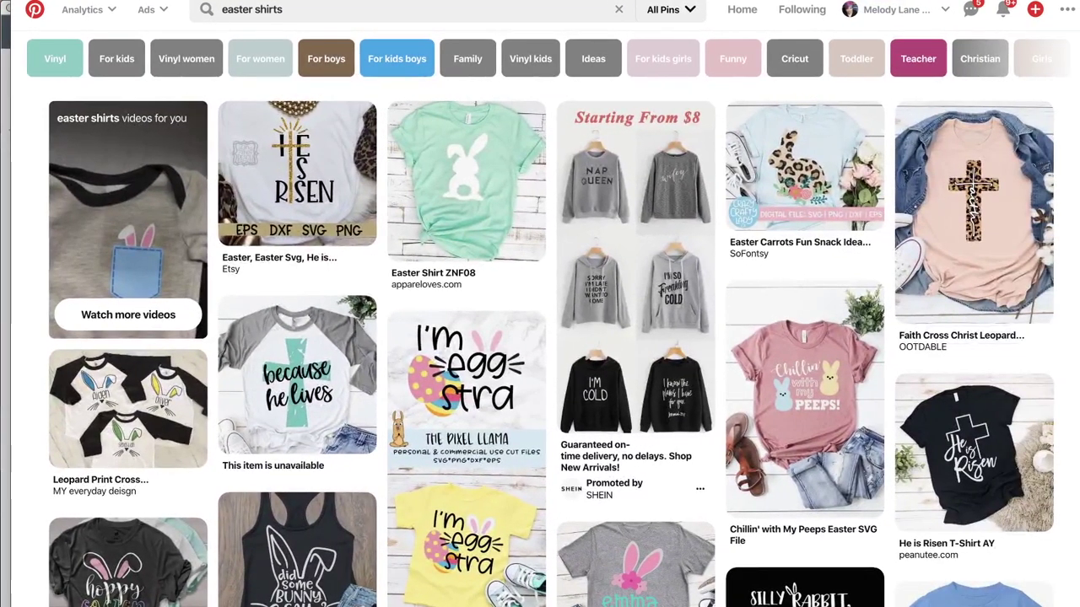
- Look through the "easter shirts" pins for further Easter shirt ideas
scroll(503, 253, down, 3)
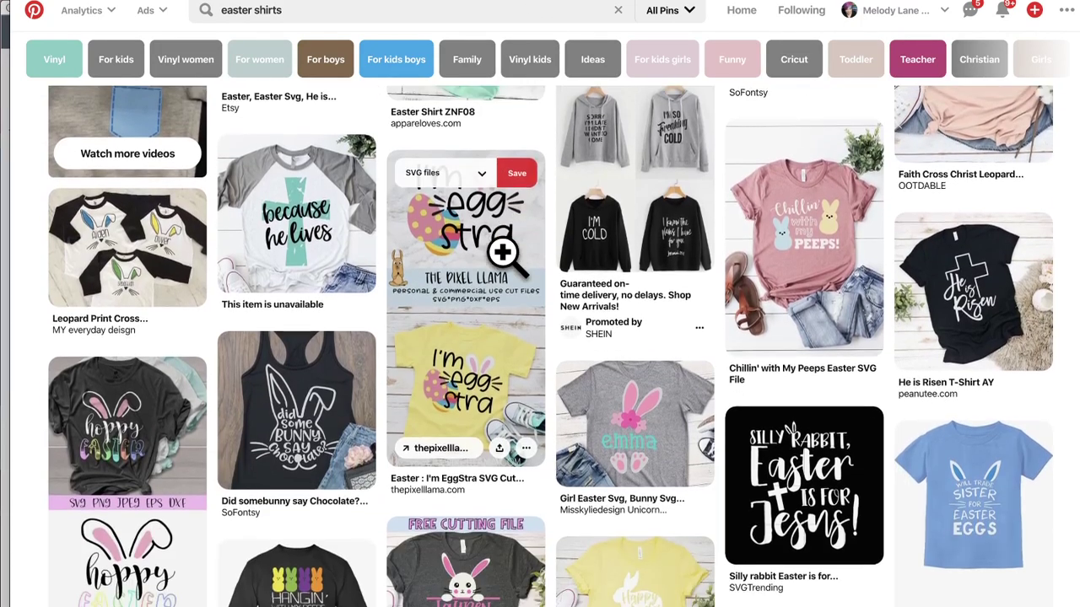
scroll(504, 253, down, 1)
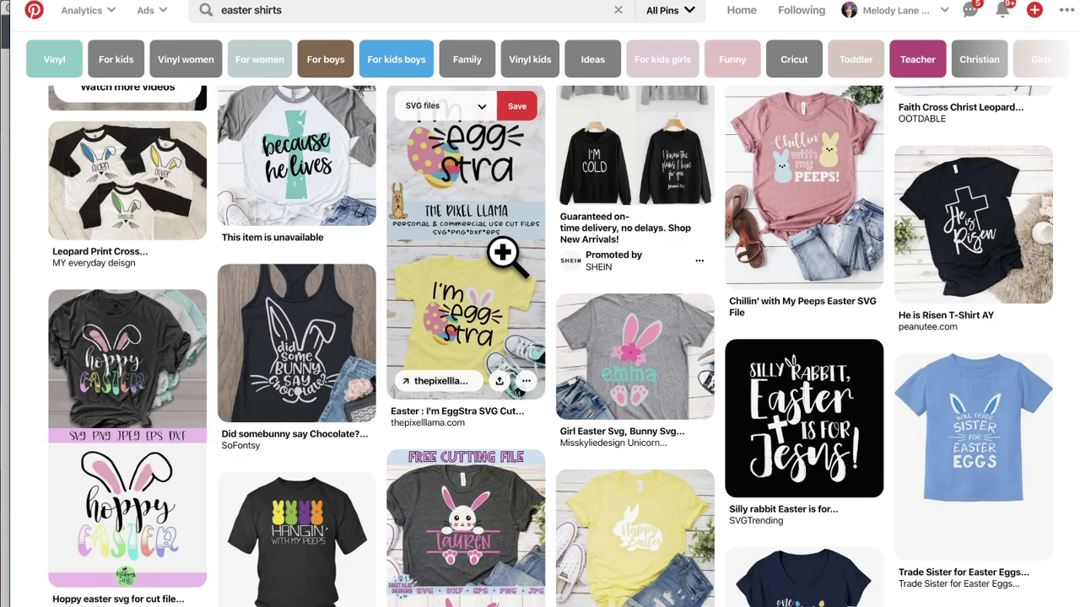
scroll(503, 253, down, 1)
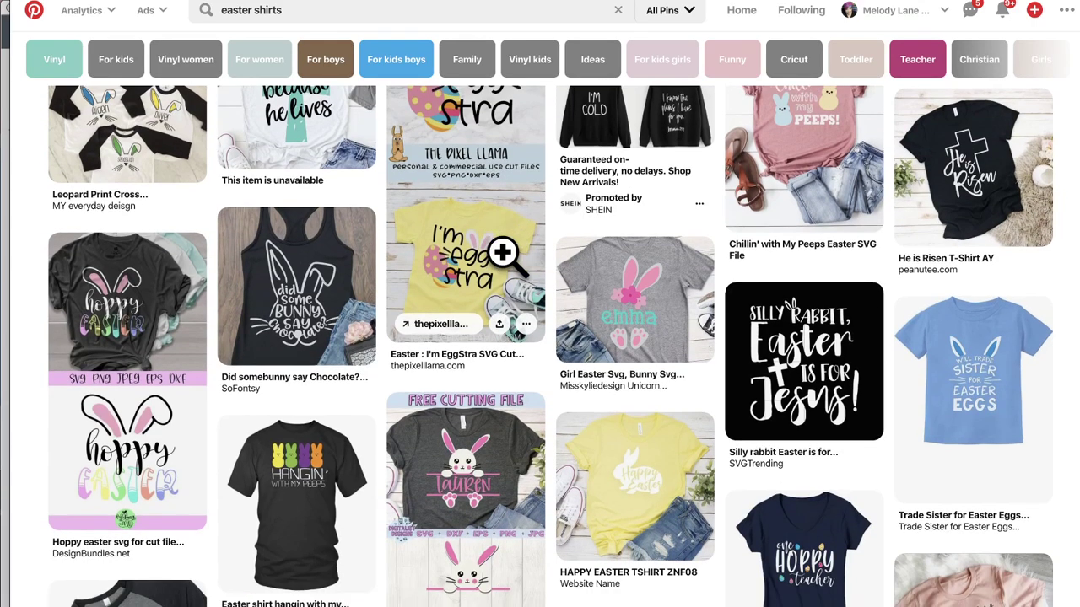
scroll(503, 253, down, 2)
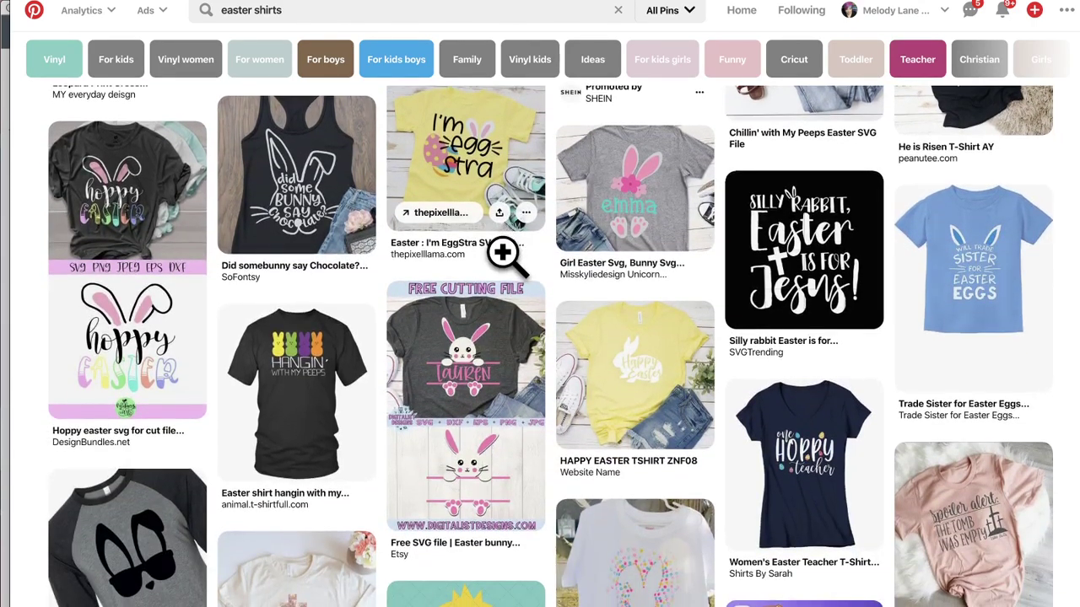
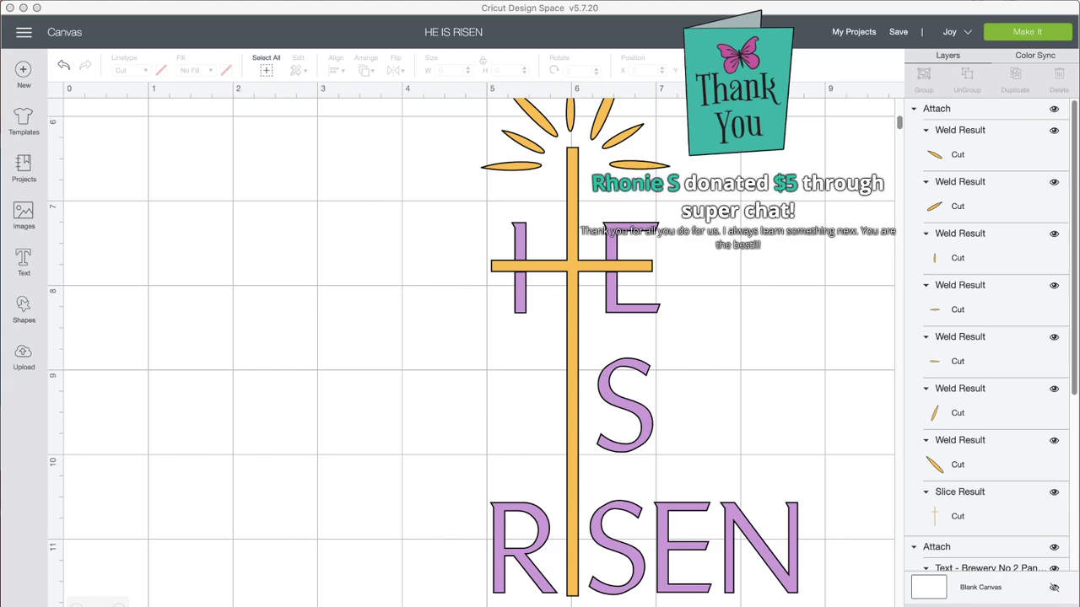
- Shift the golden cross with its rays slightly left to X 4.81, and scale the whole design down to about 2.85 by 4.61 inches
click(639, 410)
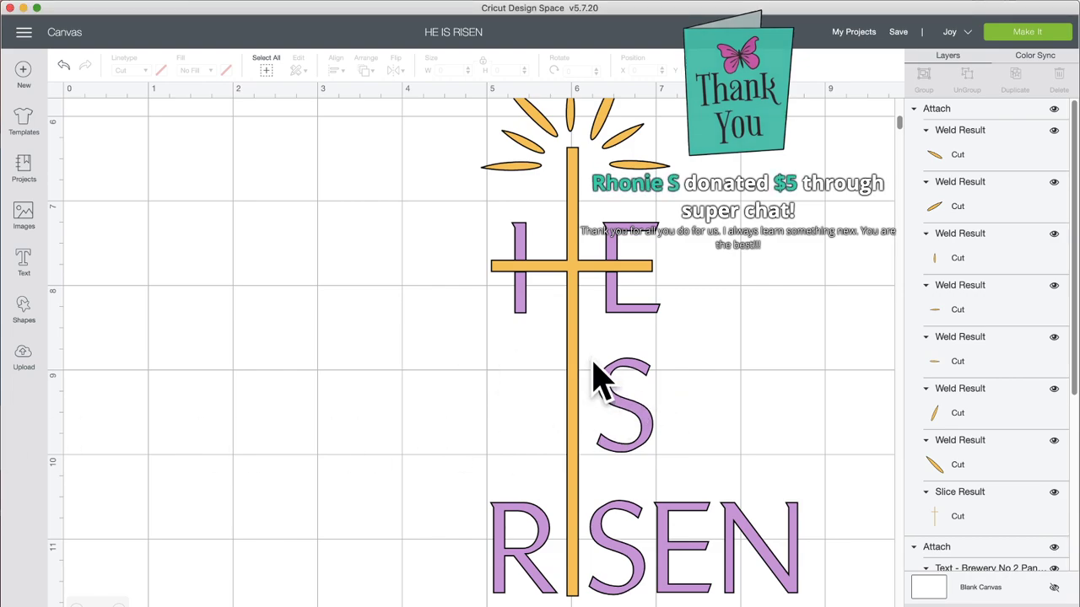
mouse_move(595, 374)
mouse_down()
mouse_move(501, 386)
mouse_move(583, 361)
mouse_move(582, 377)
mouse_up()
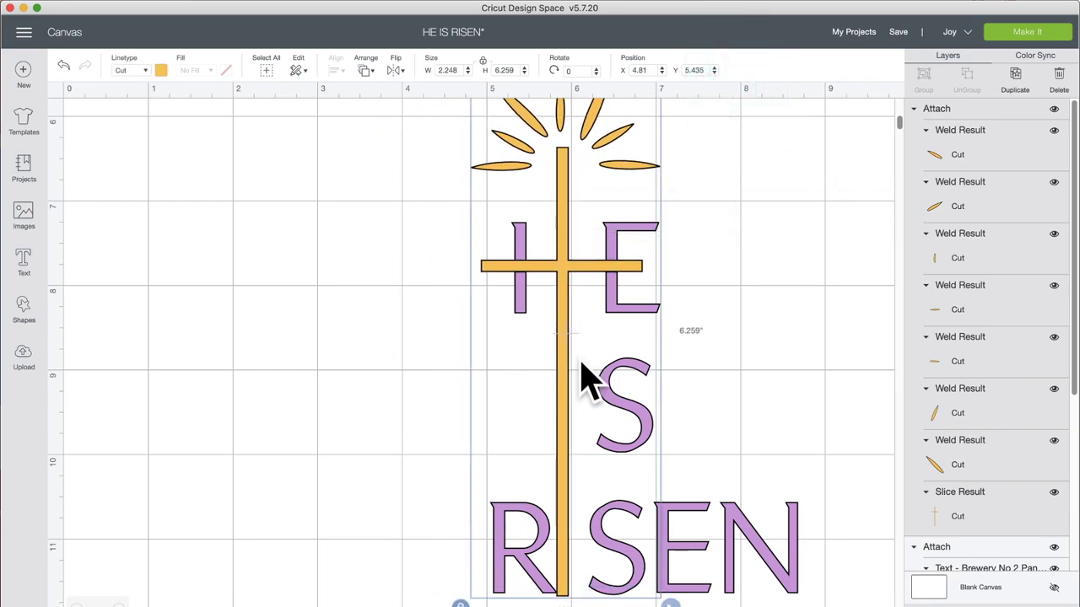
click(78, 603)
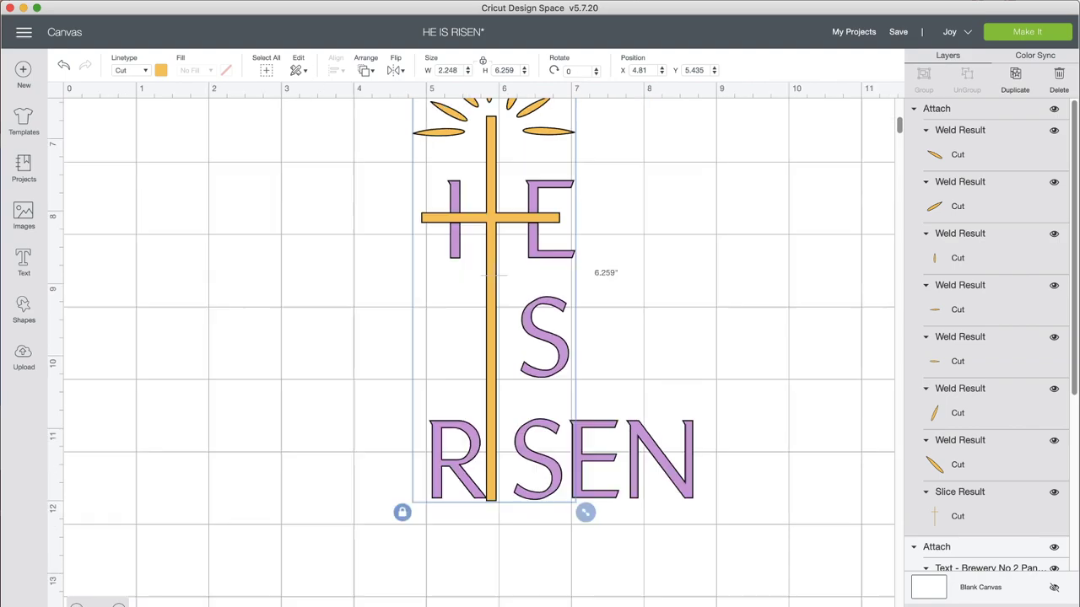
click(77, 603)
click(77, 602)
click(78, 602)
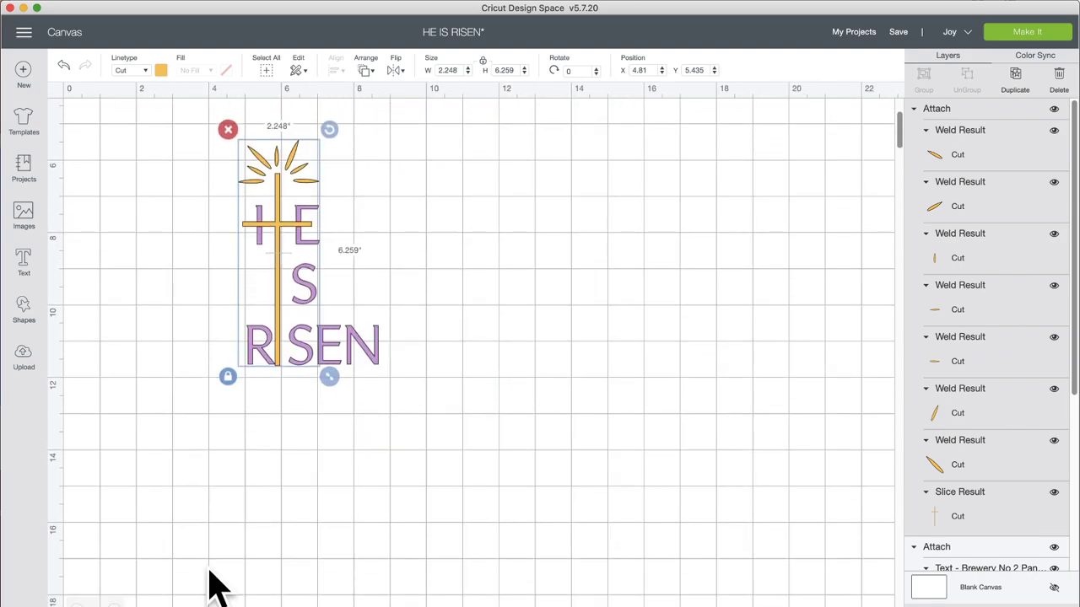
scroll(239, 521, up, 3)
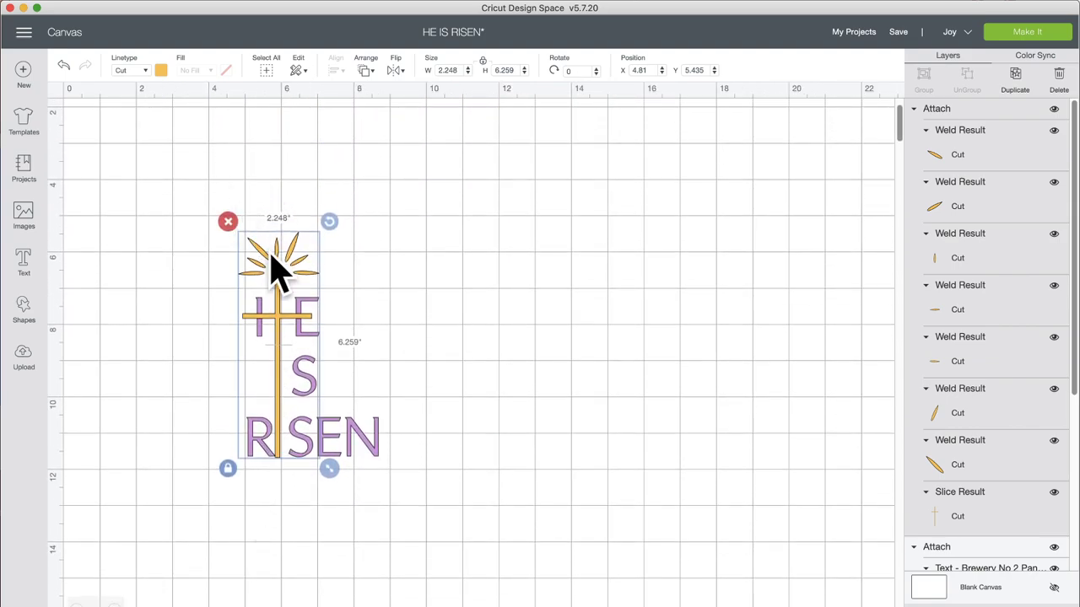
click(190, 272)
drag(167, 181, 329, 281)
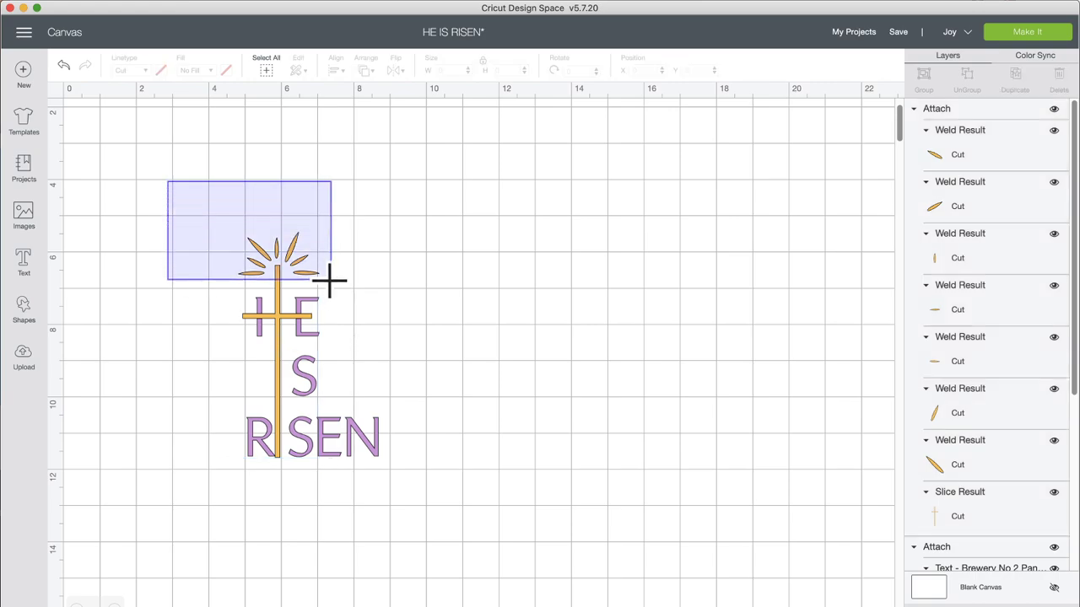
drag(329, 281, 331, 281)
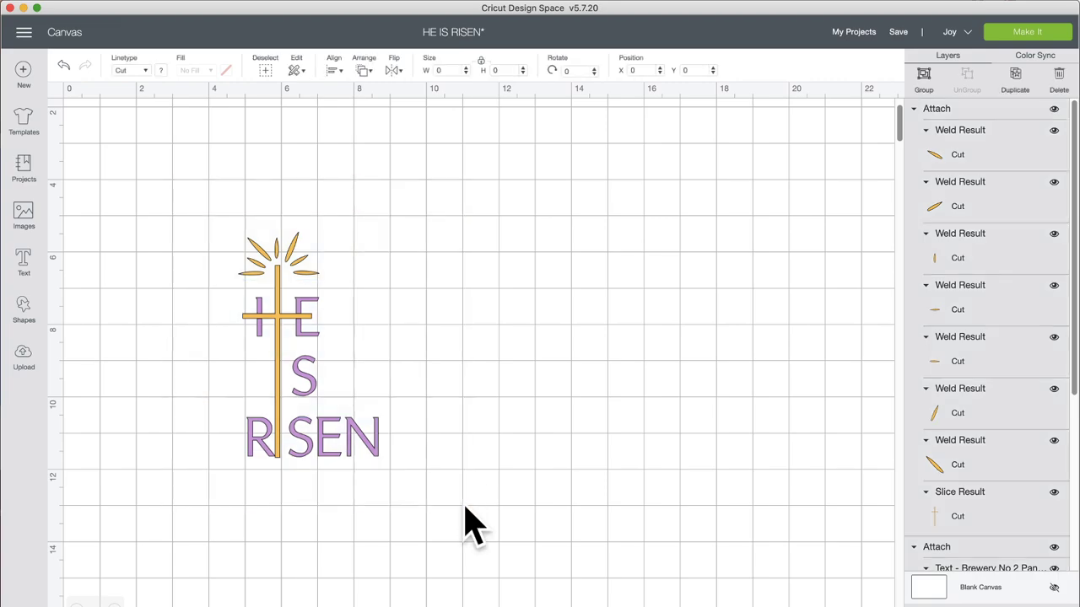
drag(394, 470, 366, 413)
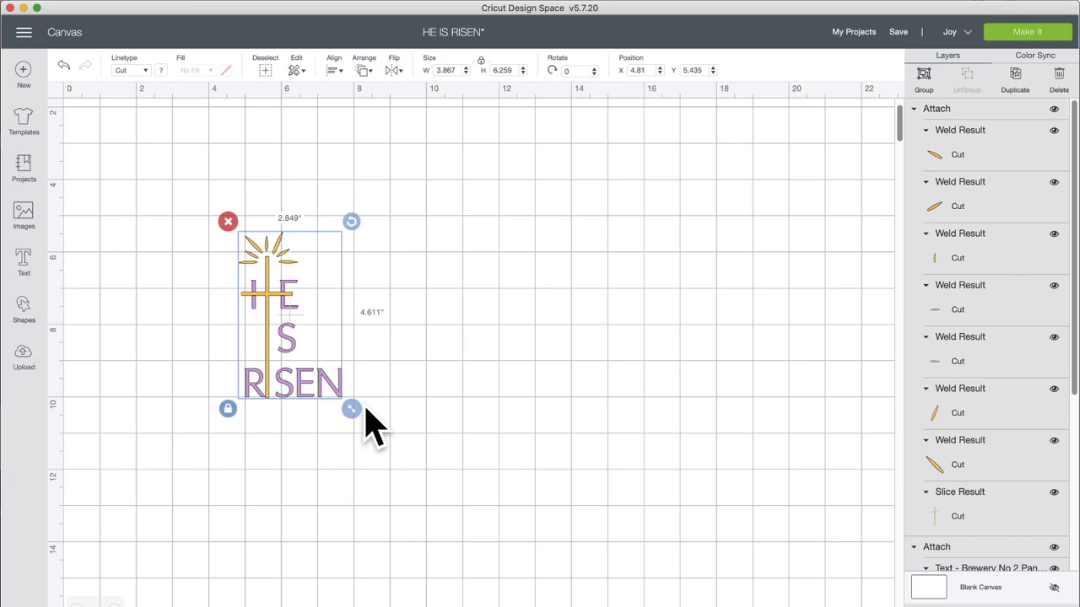
click(384, 414)
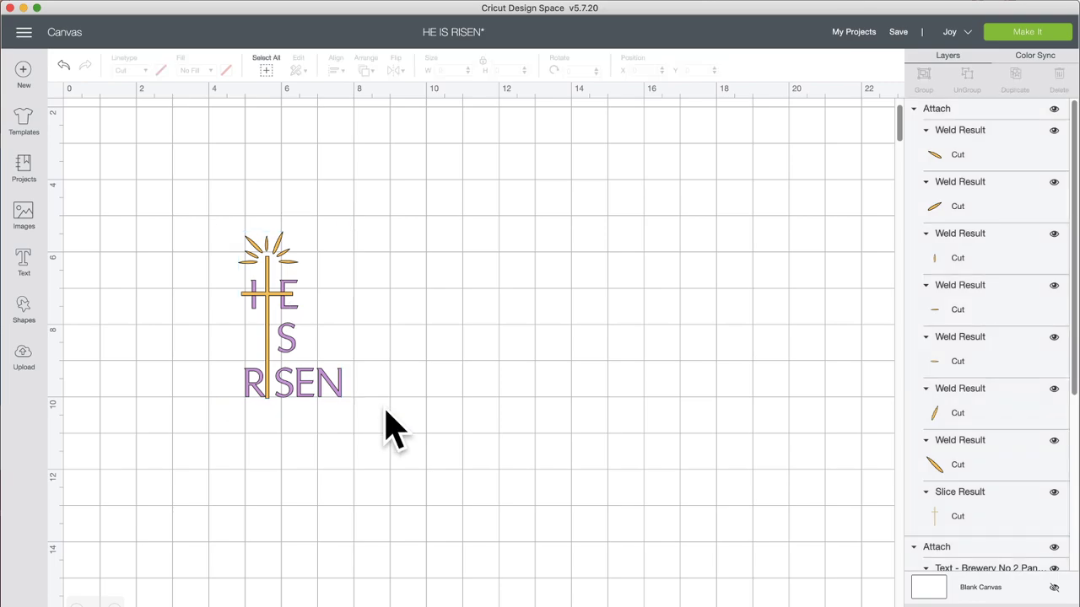
- Move the attached purple lettering slightly left behind the cross, to about X 4.89
click(345, 408)
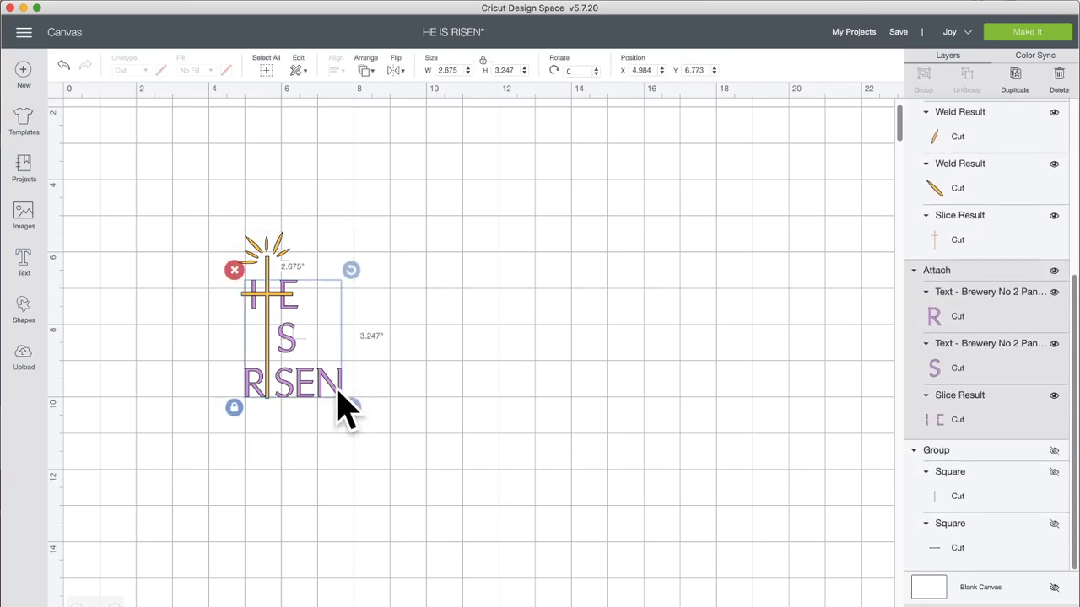
drag(337, 393, 334, 393)
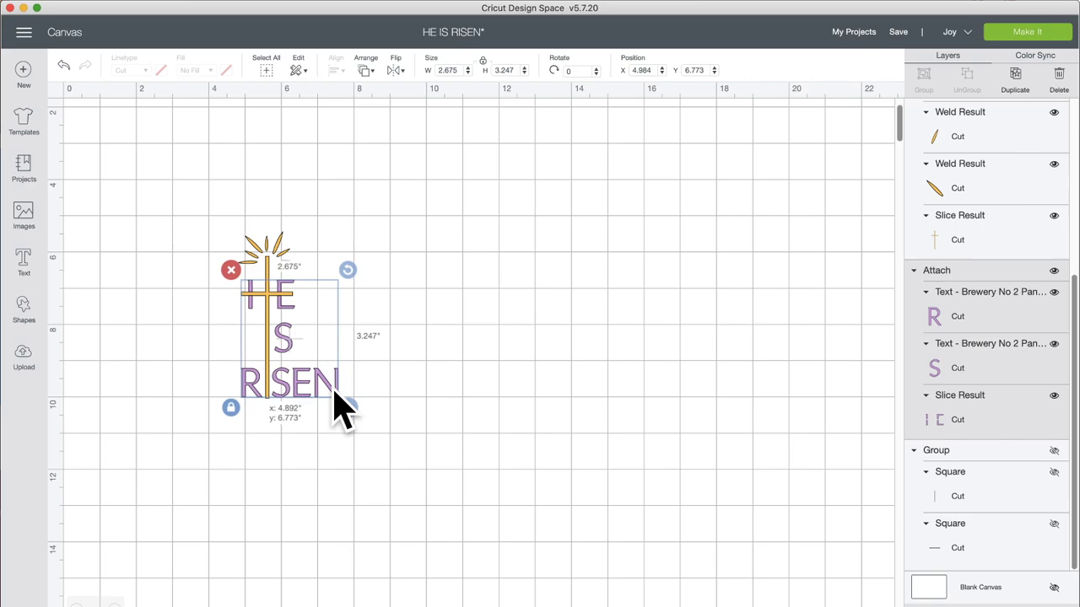
click(391, 399)
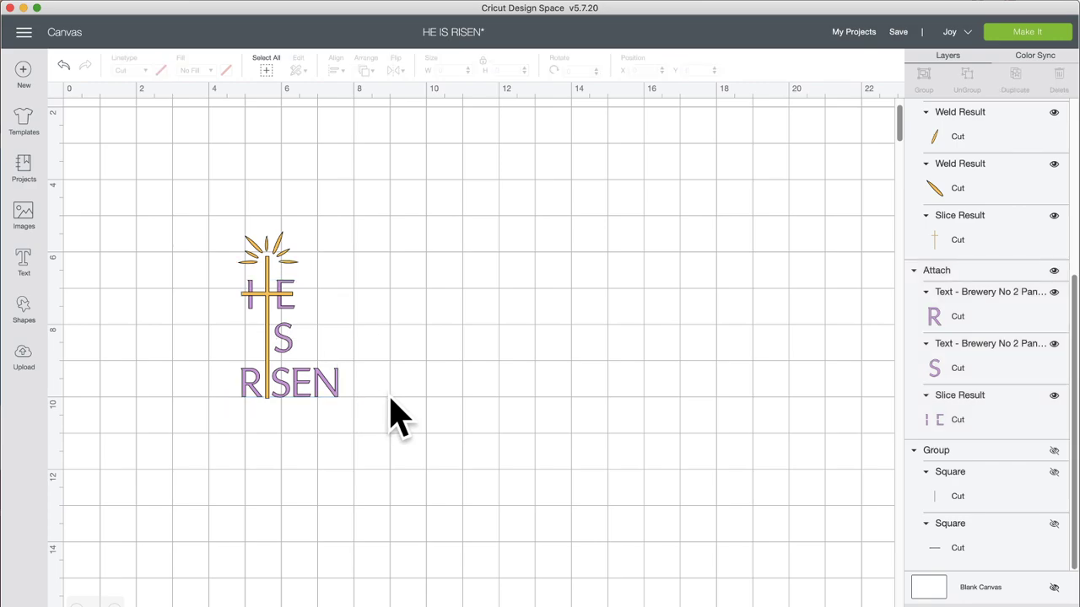
- Detach the purple lettering and move the single S slightly left, closer to the cross
click(314, 384)
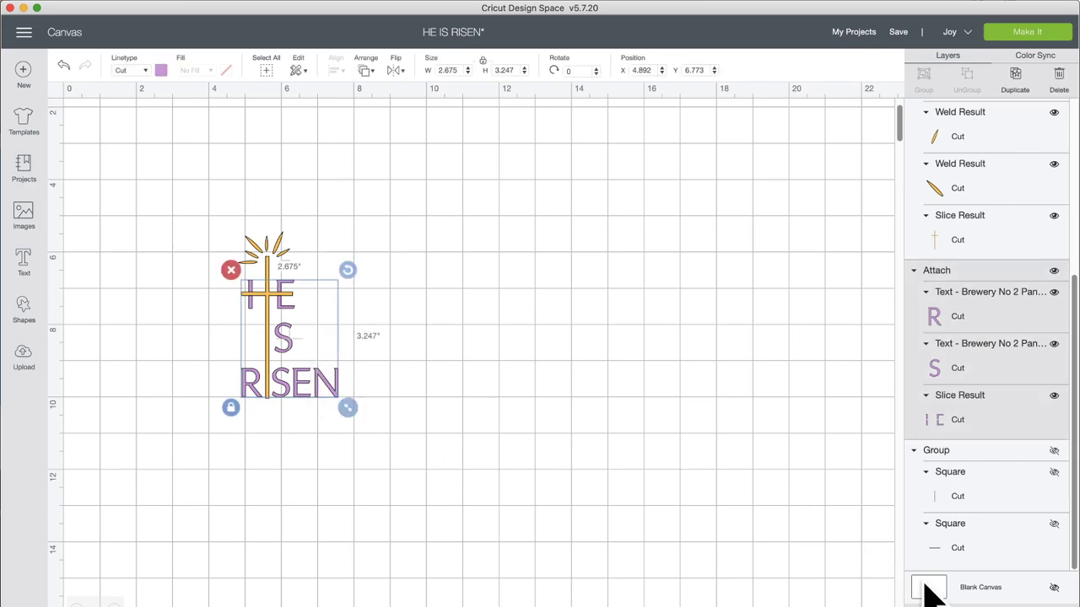
click(481, 424)
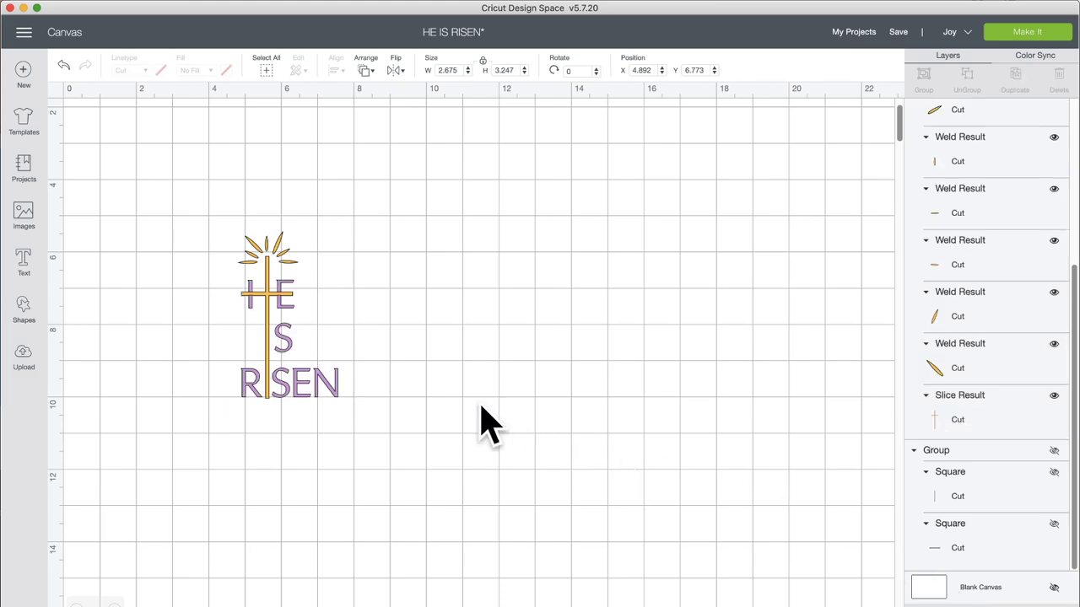
click(291, 349)
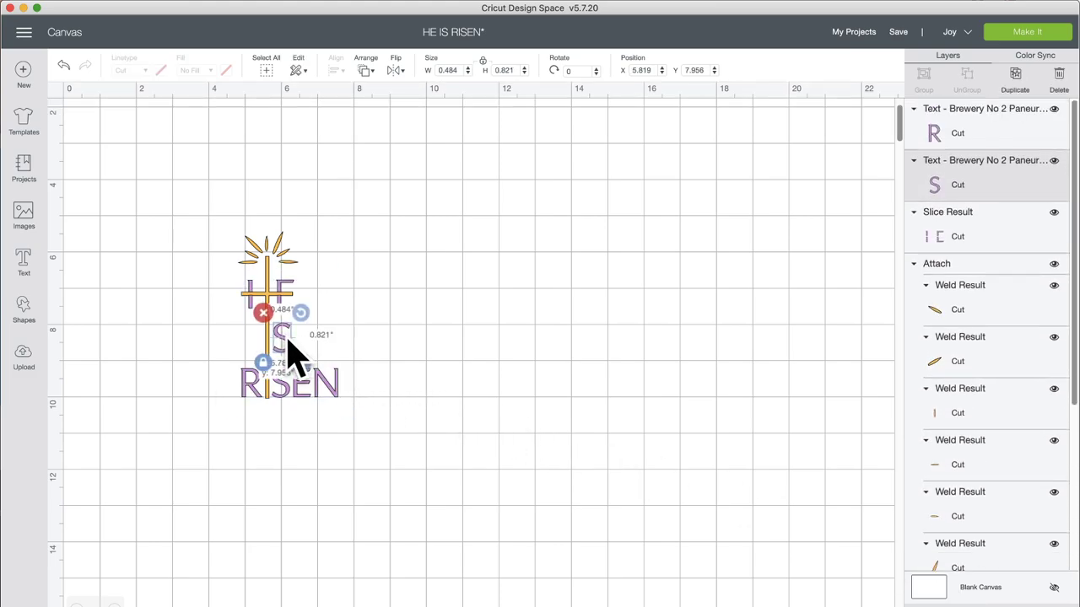
click(375, 365)
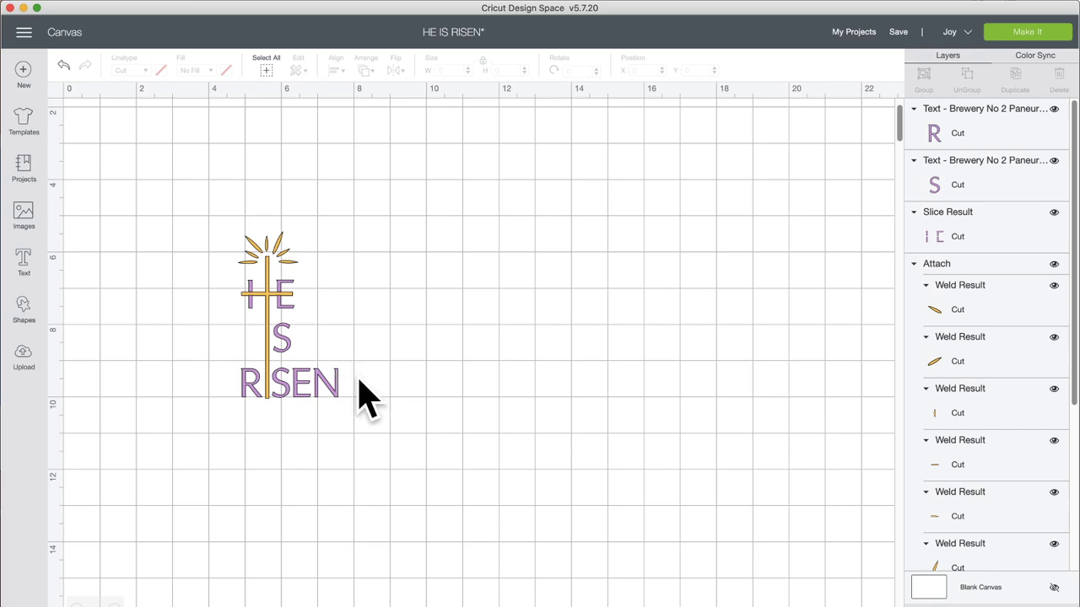
- Attach the RISEN text, the single S and the sliced HE letters to each other again
click(331, 390)
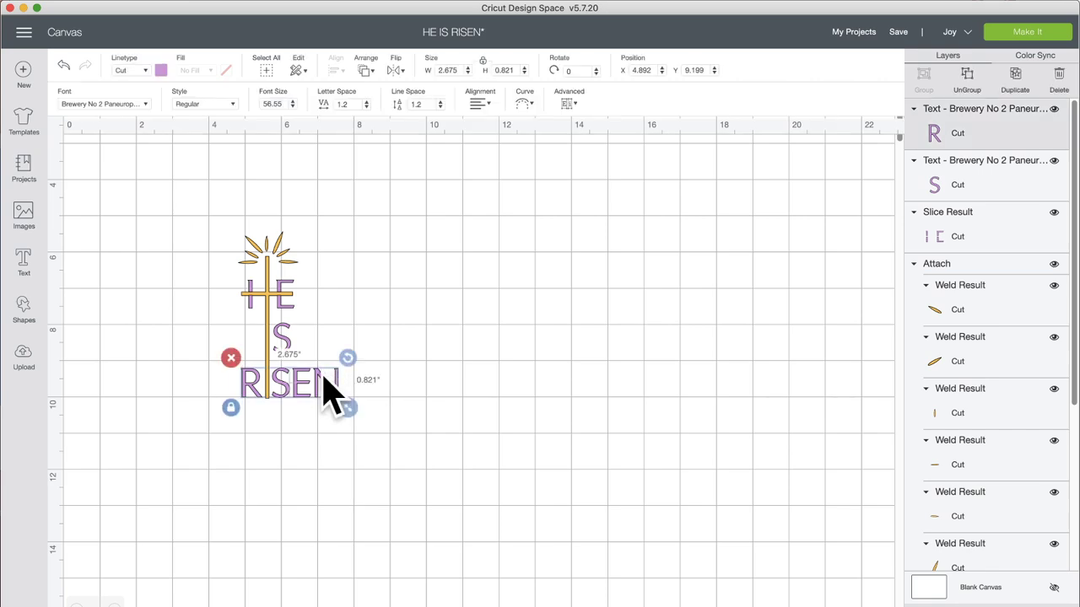
shift+click(291, 339)
shift+click(302, 299)
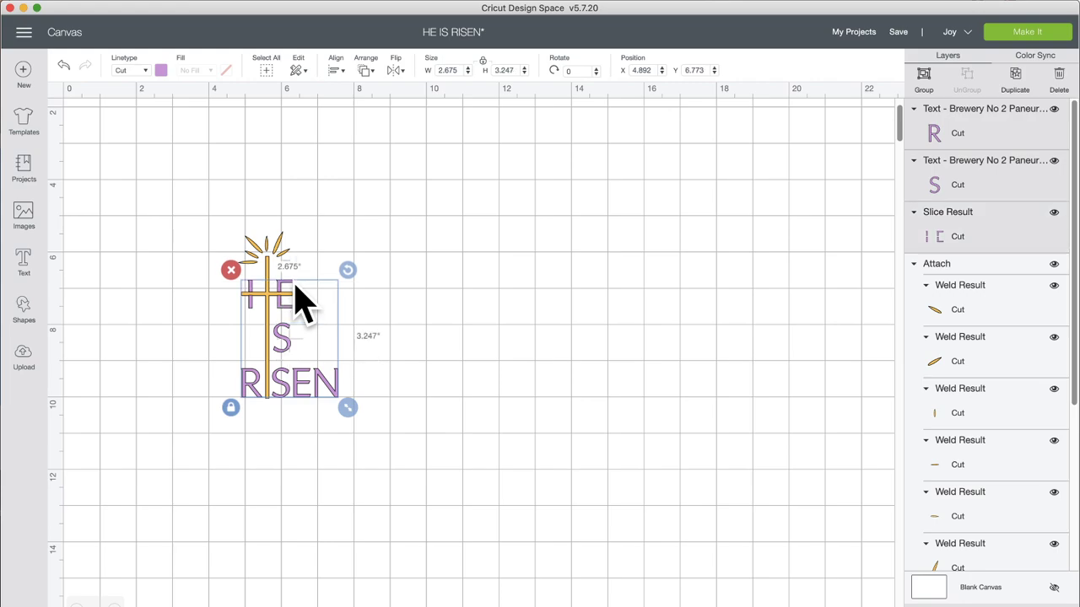
click(987, 606)
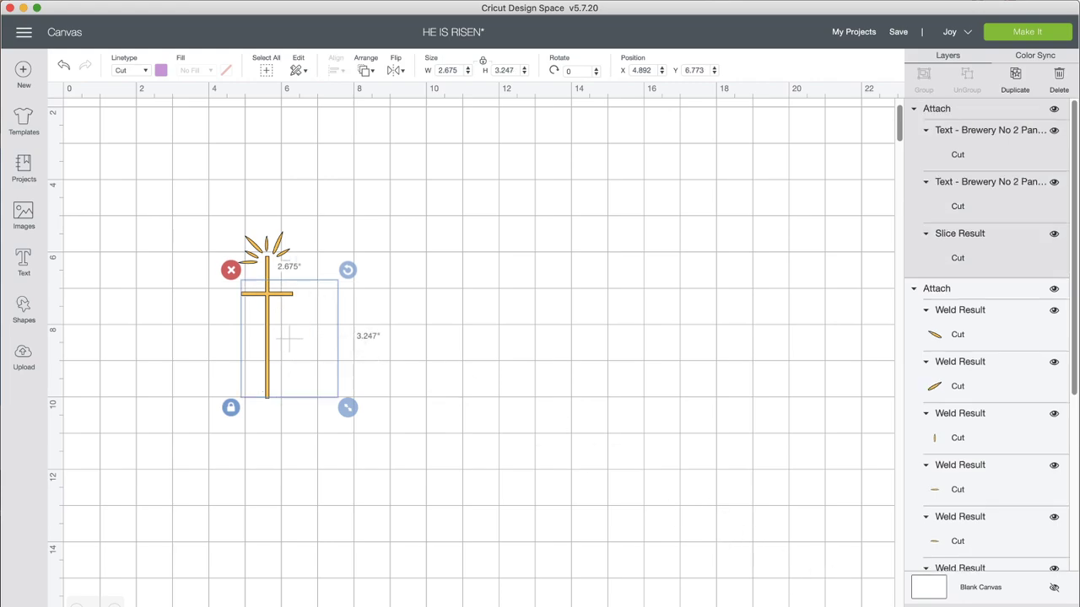
click(580, 392)
- Scale the whole design up to about 4.17 by 6.98 inches and save the HE IS RISEN project
drag(424, 399, 200, 211)
drag(348, 410, 399, 495)
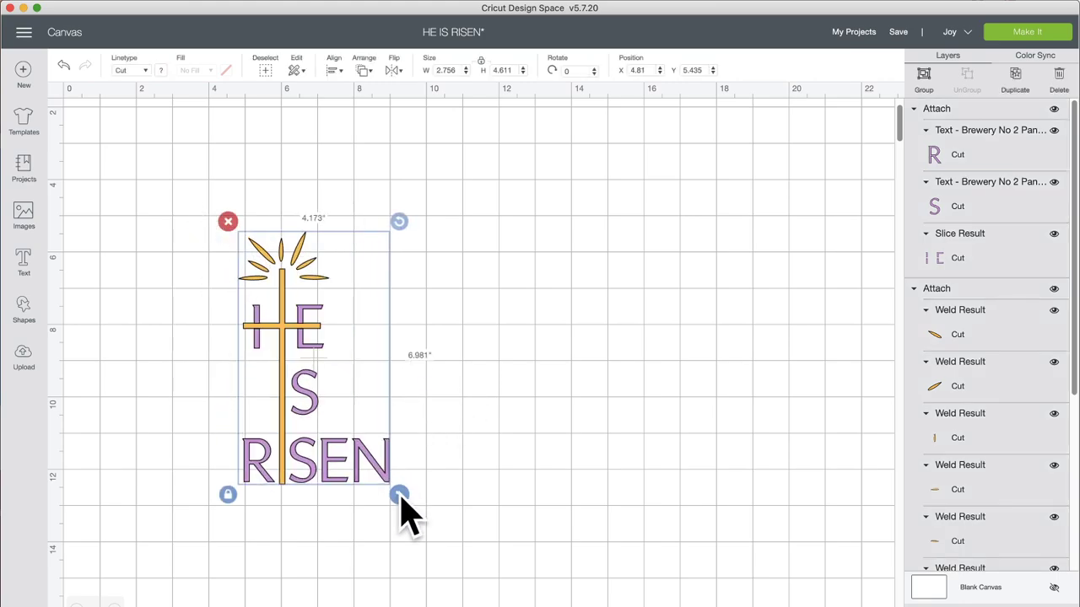
click(898, 32)
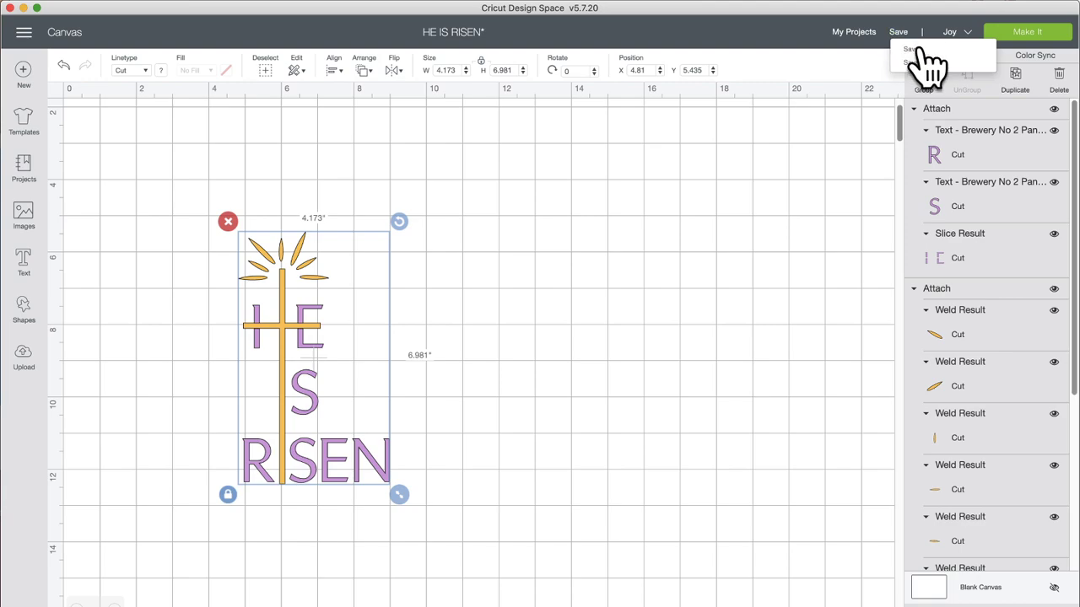
click(911, 55)
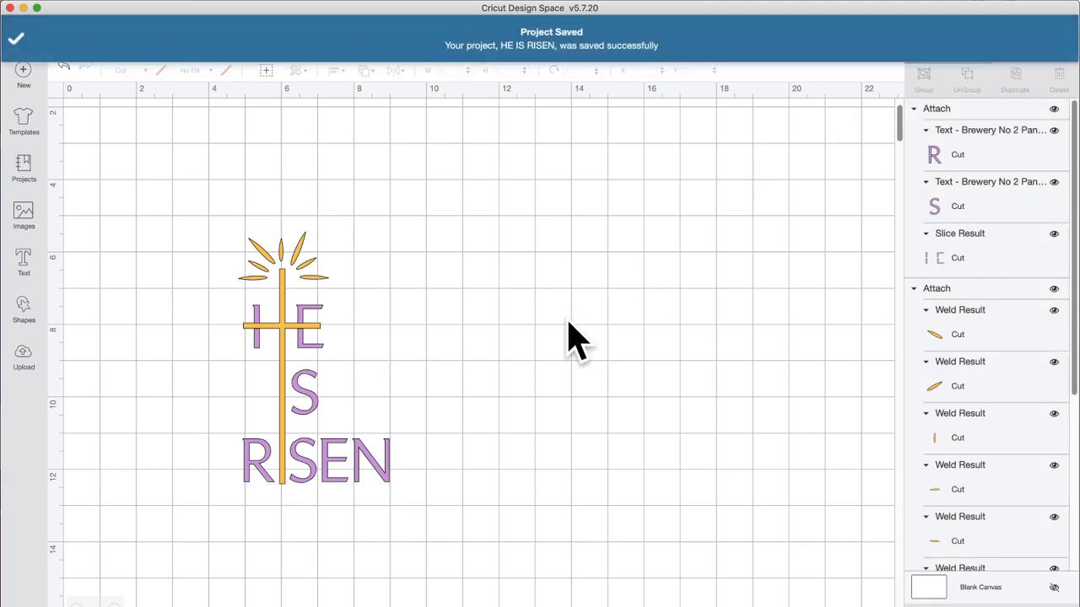
click(391, 474)
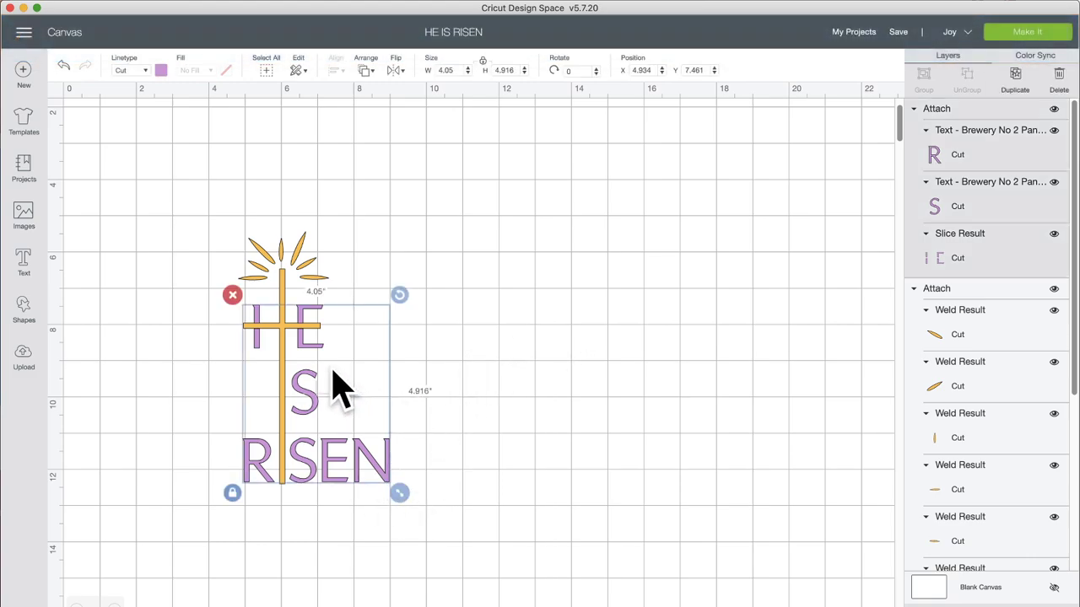
click(460, 447)
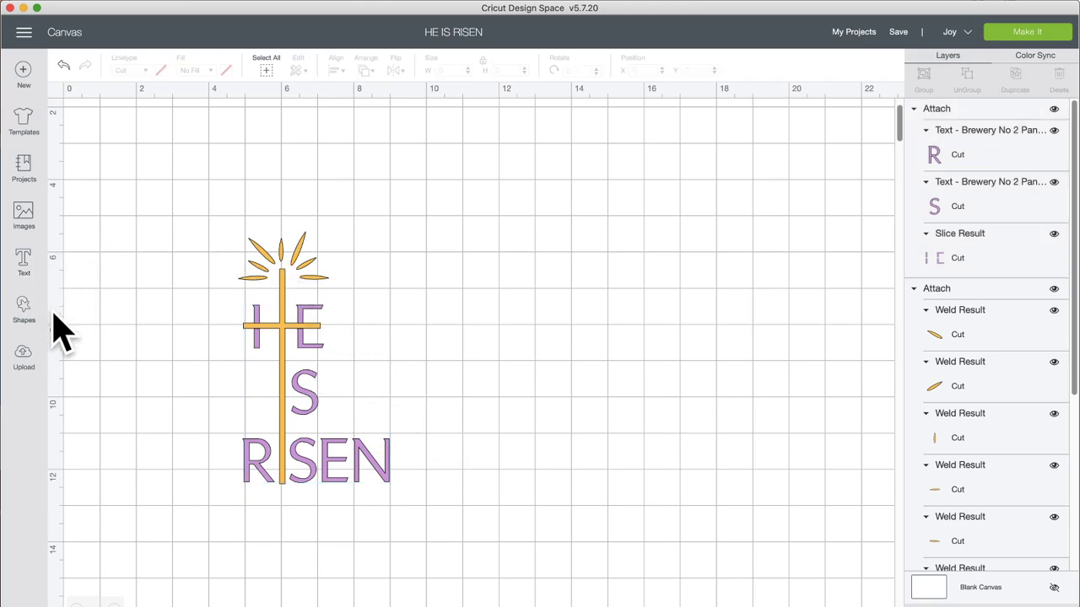
- Search the Cricut image library for "CORNERS"
click(25, 216)
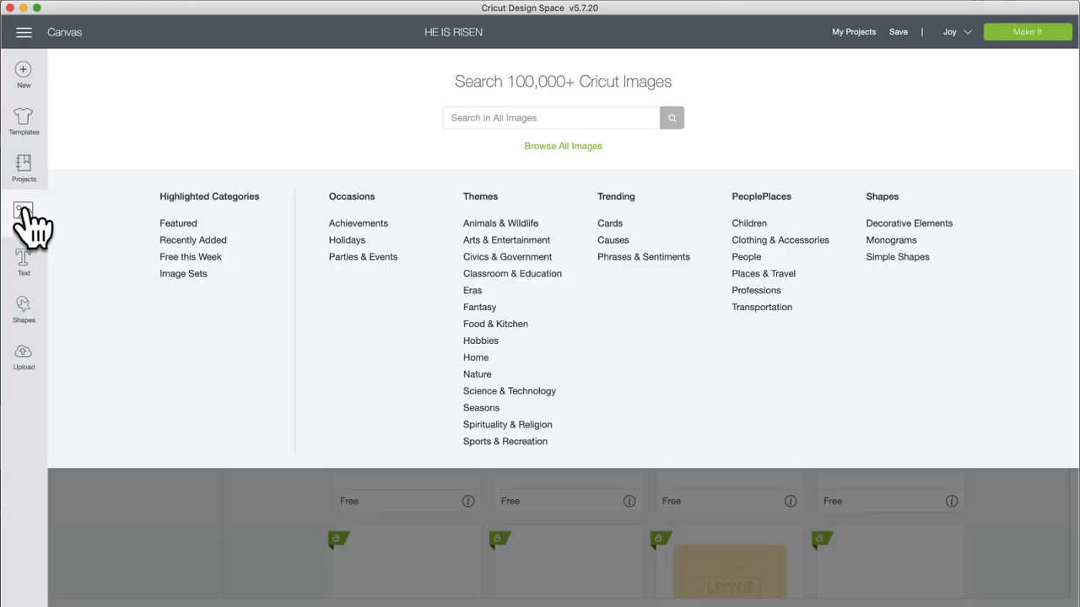
click(486, 118)
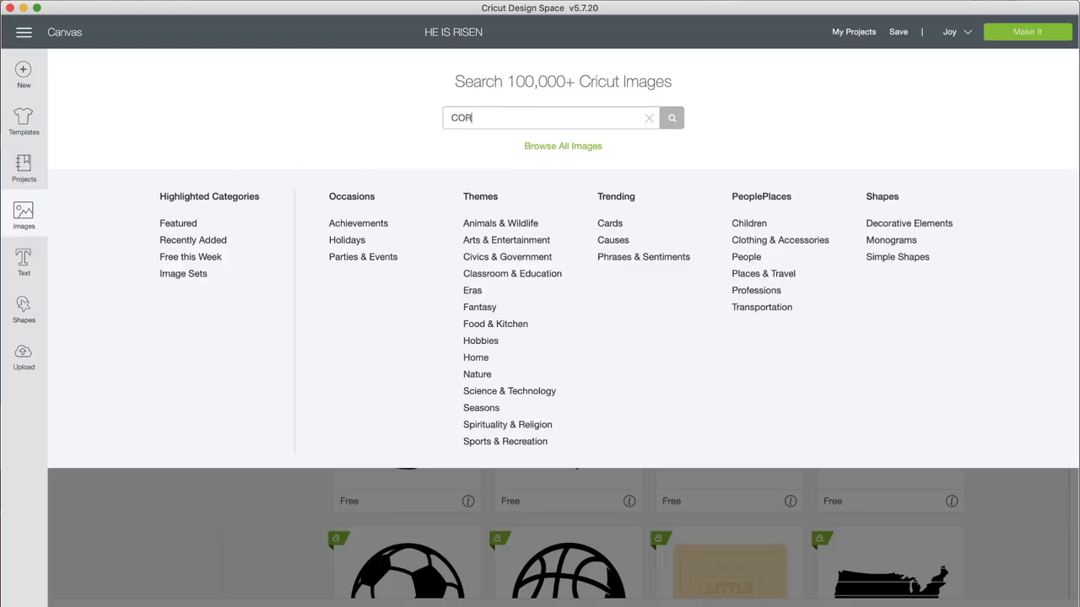
text(CORNERS)
key(Return)
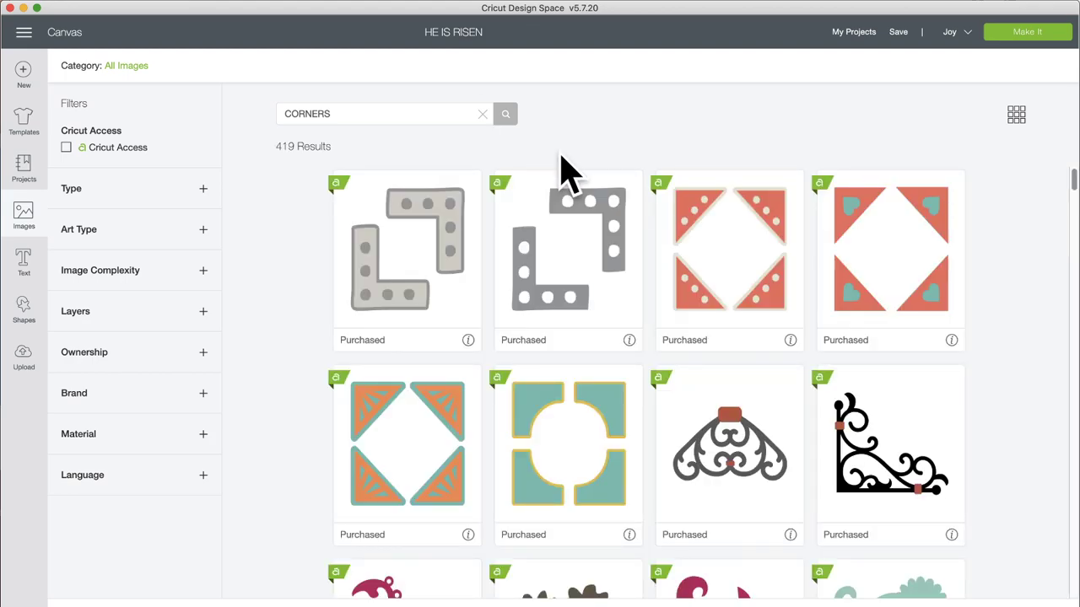
- Filter the corner images by the type Cards and look through the designs
click(201, 189)
click(67, 207)
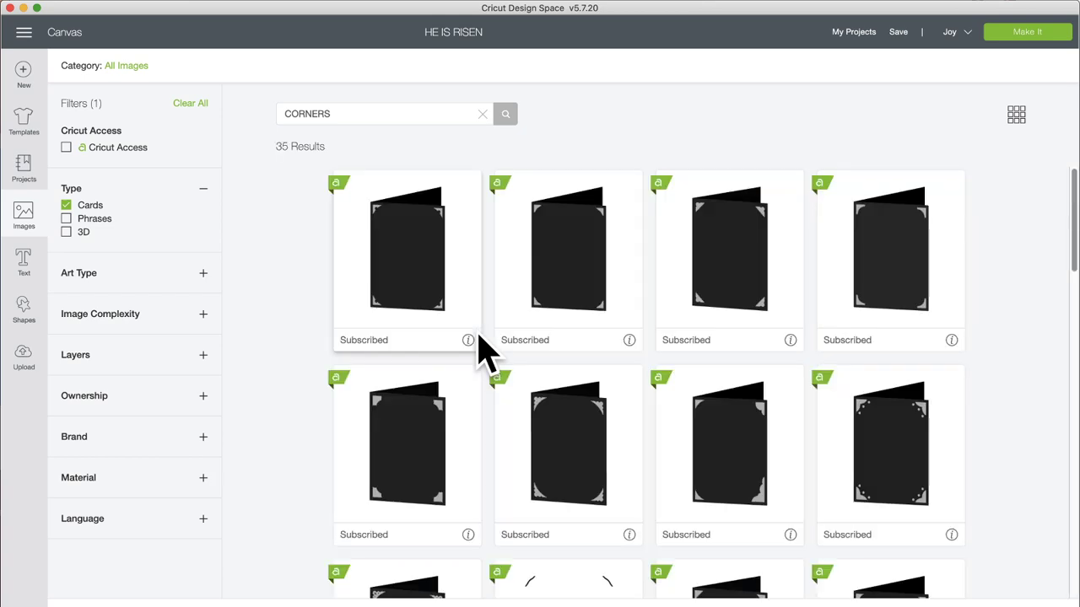
scroll(505, 257, down, 10)
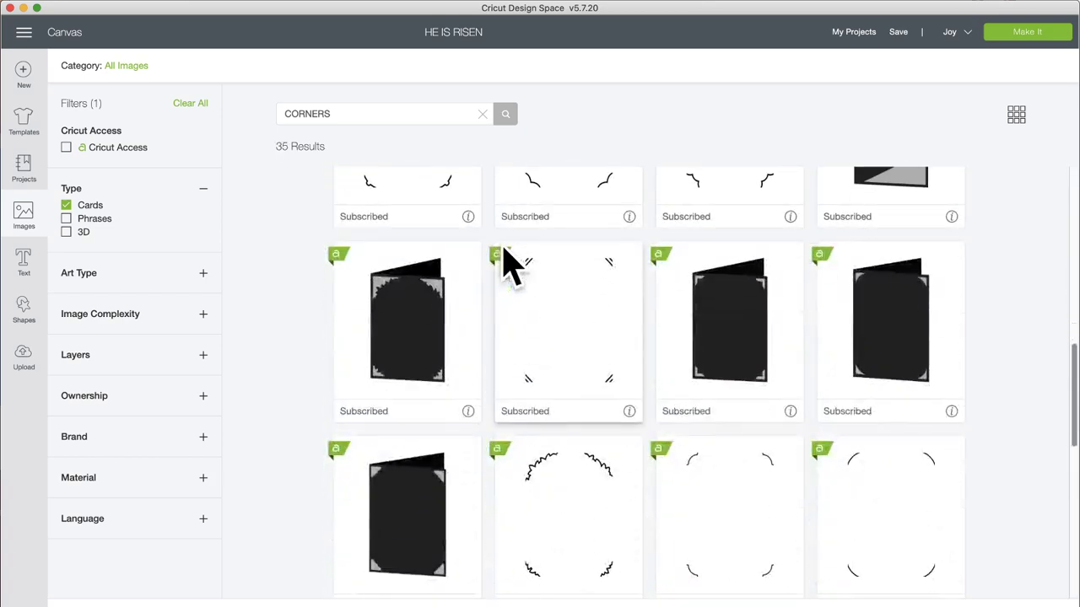
scroll(505, 251, up, 5)
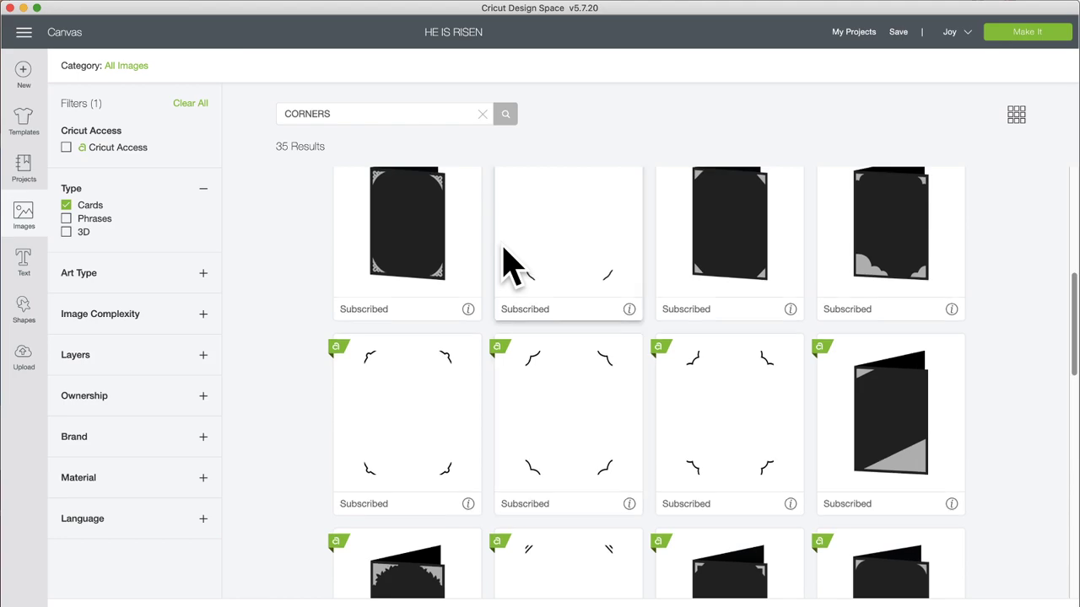
- Insert the Insert Card Curved Corner image and place it beside the cross design at about X 10.463, Y 6.222
scroll(505, 257, down, 5)
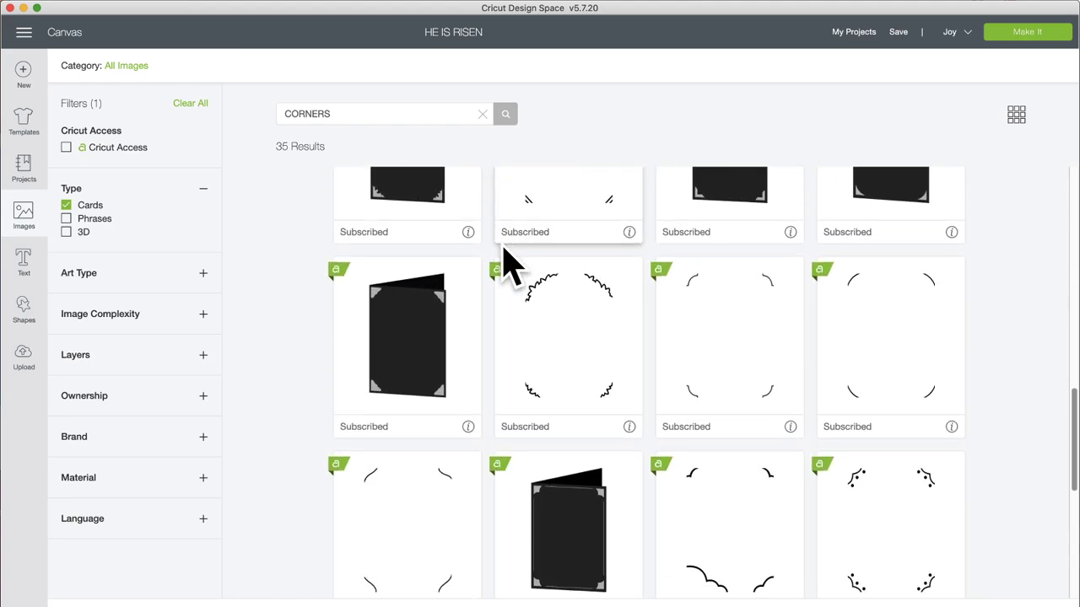
scroll(505, 257, up, 5)
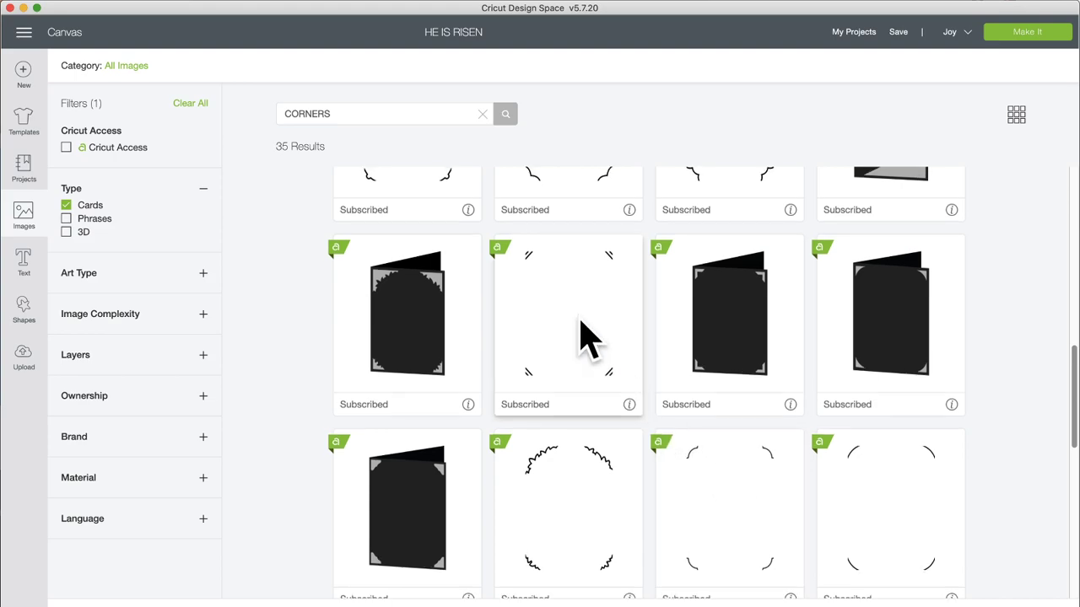
scroll(585, 337, up, 4)
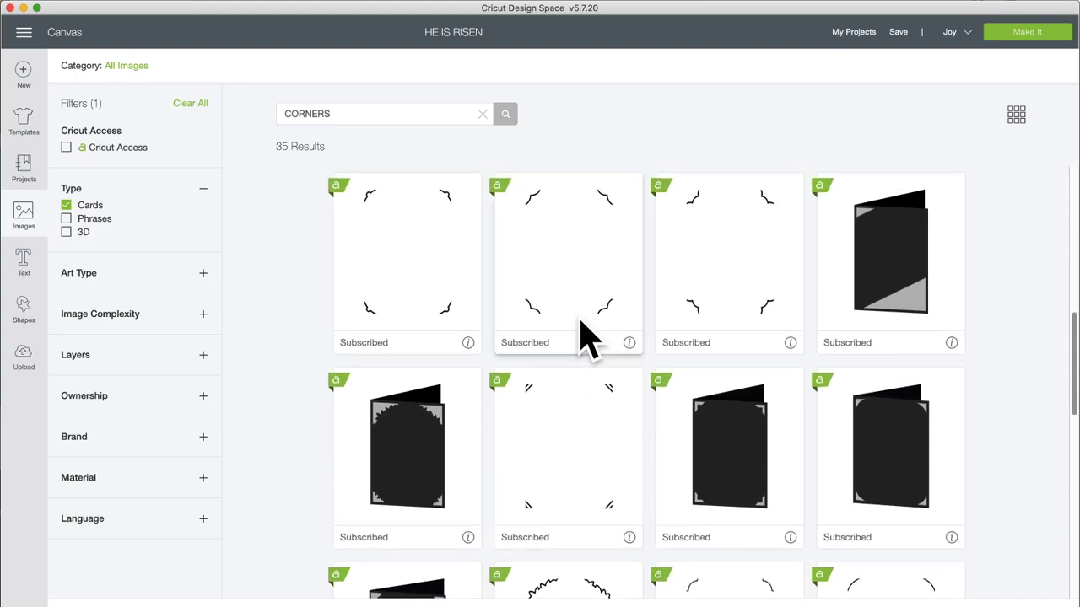
scroll(578, 333, down, 4)
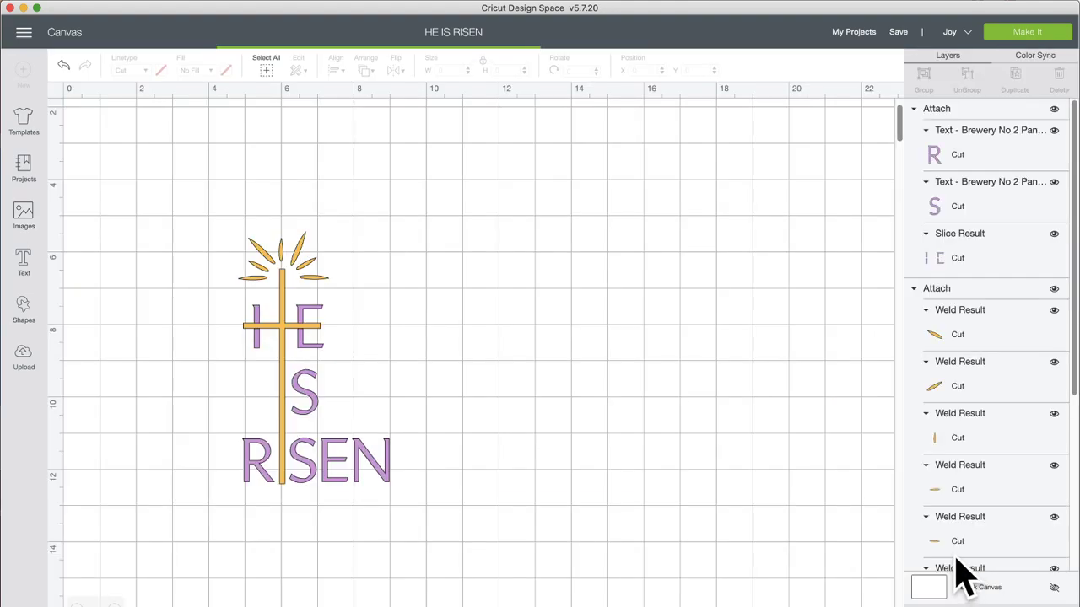
drag(236, 205, 548, 299)
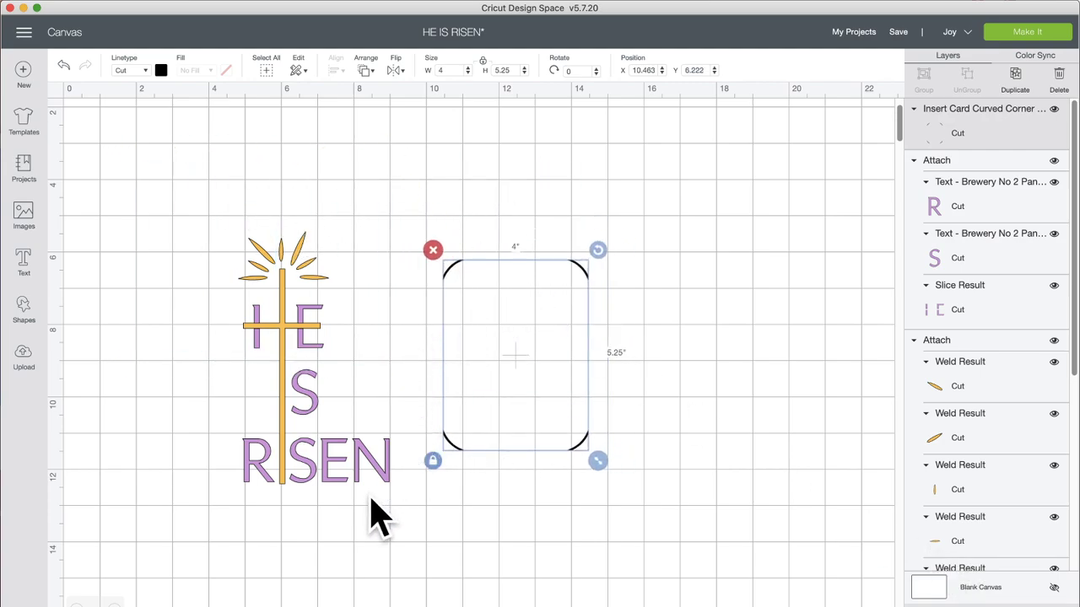
- Scale the whole cross design down to about 2.88 by 4.82 inches and place it inside the curved corners
drag(372, 498, 232, 205)
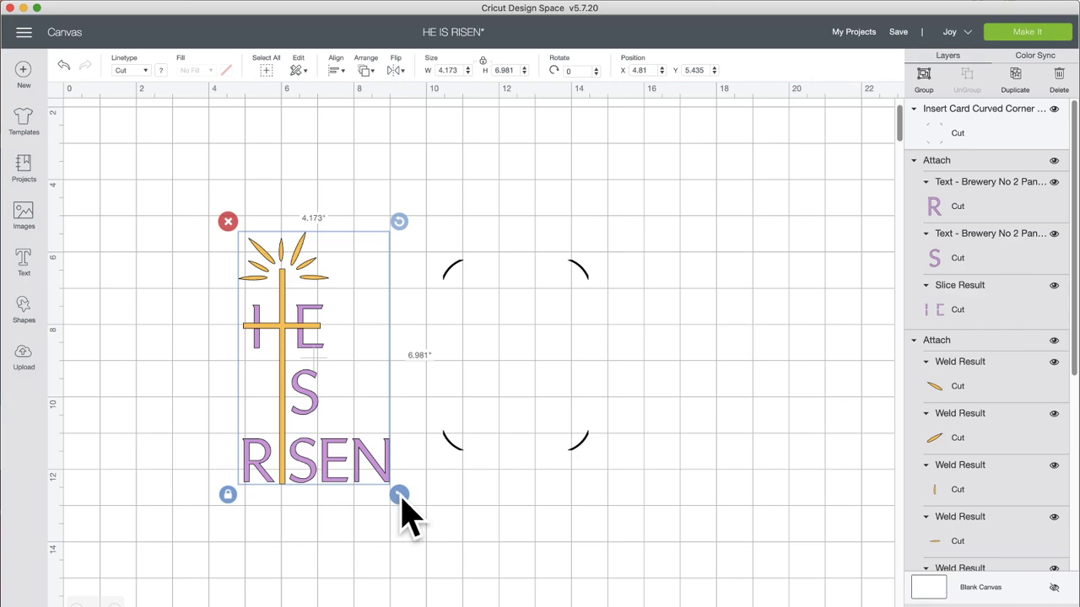
drag(400, 496, 351, 416)
drag(313, 319, 511, 332)
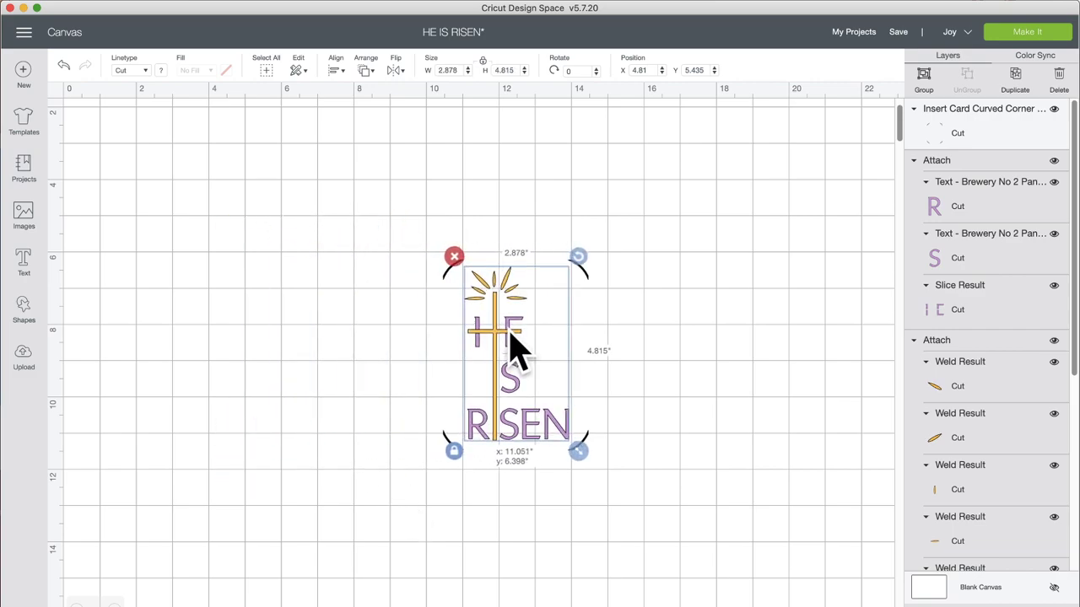
- Change the linetype of the attached HE IS RISEN lettering to Draw
click(949, 215)
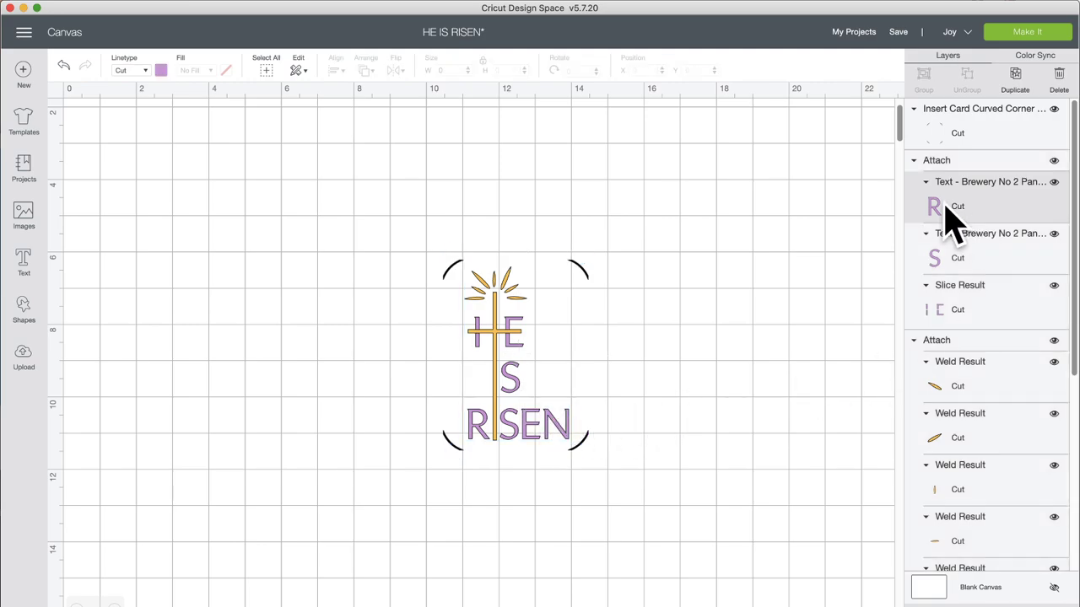
click(950, 166)
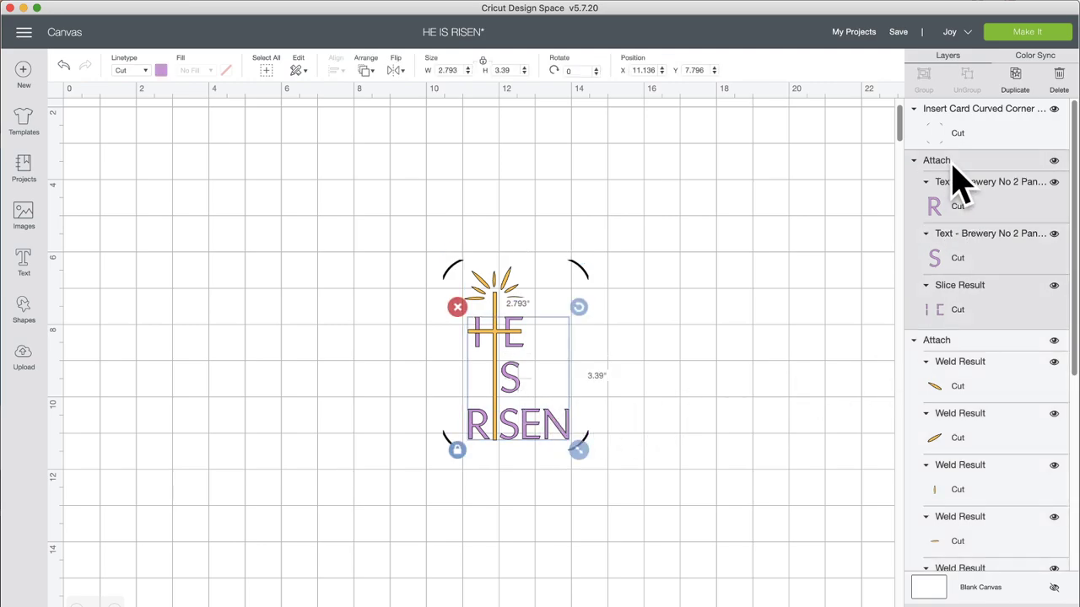
click(147, 71)
click(137, 105)
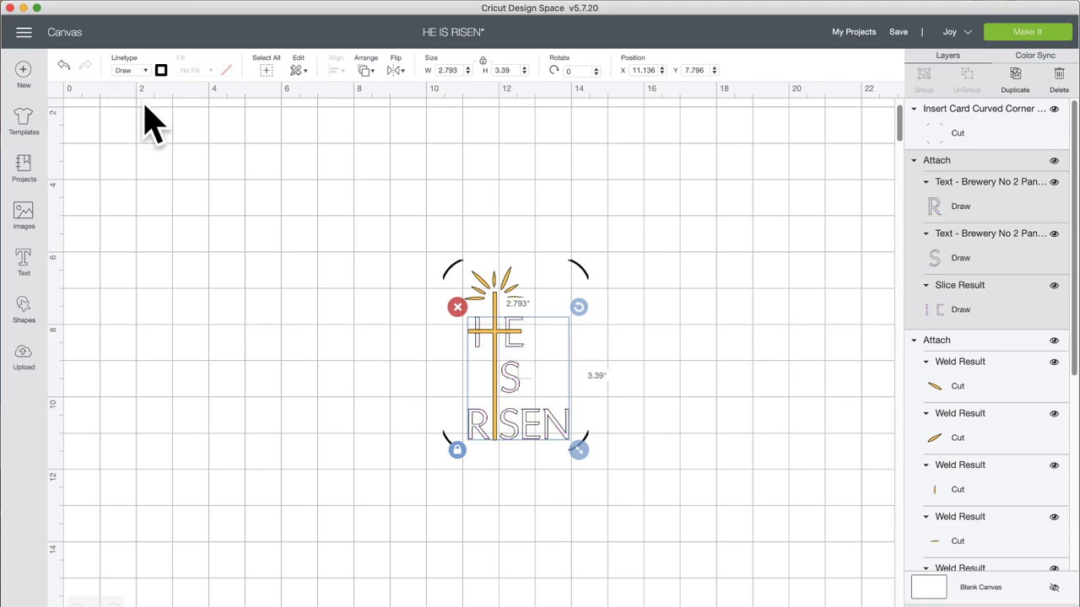
click(337, 331)
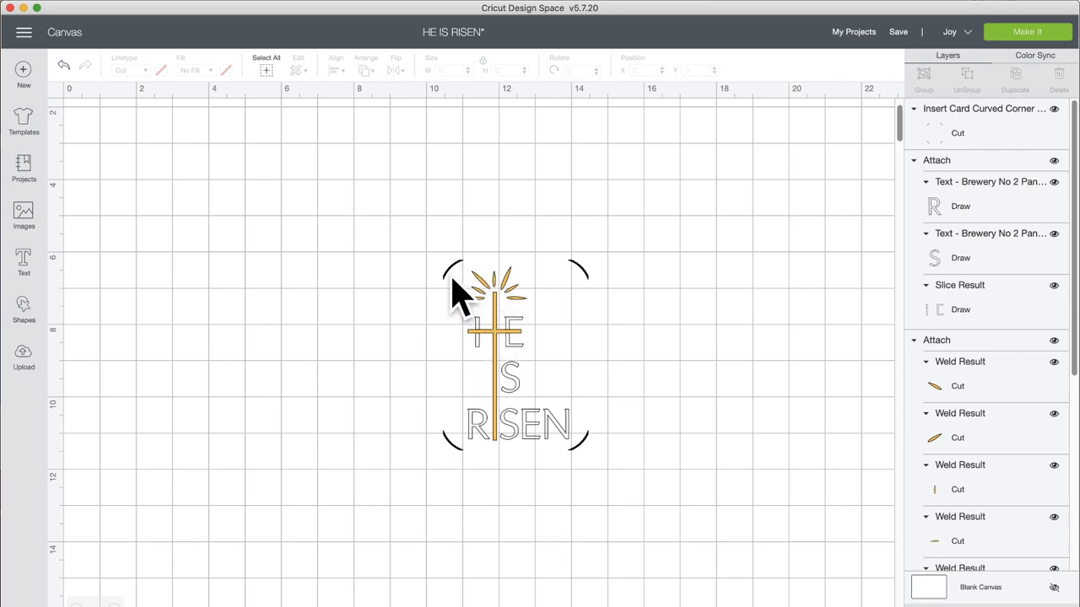
- Attach the curved corner image to the attached cross and rays group
click(499, 323)
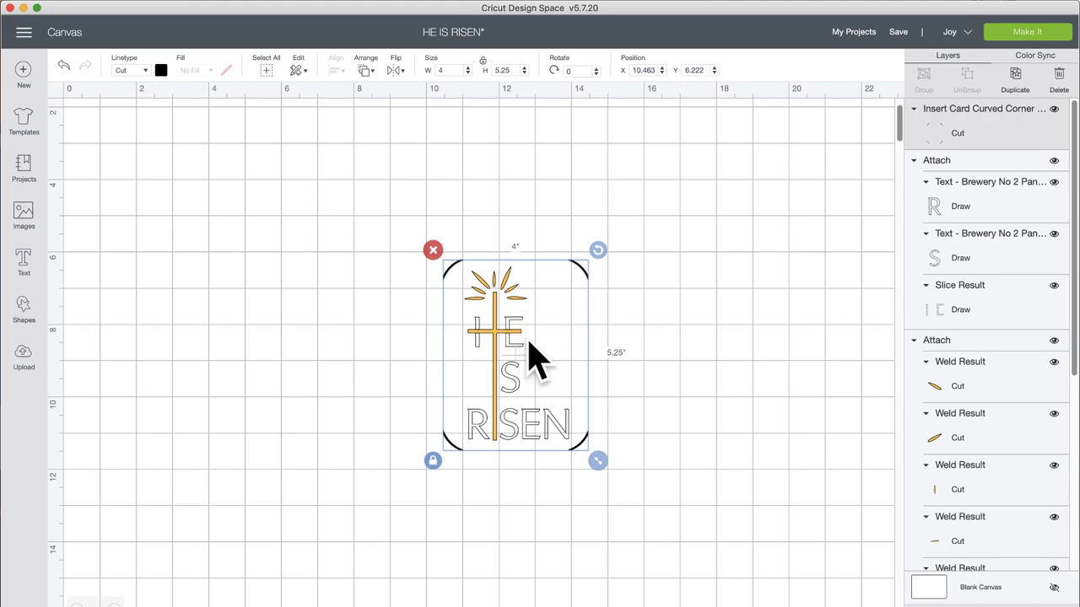
click(606, 331)
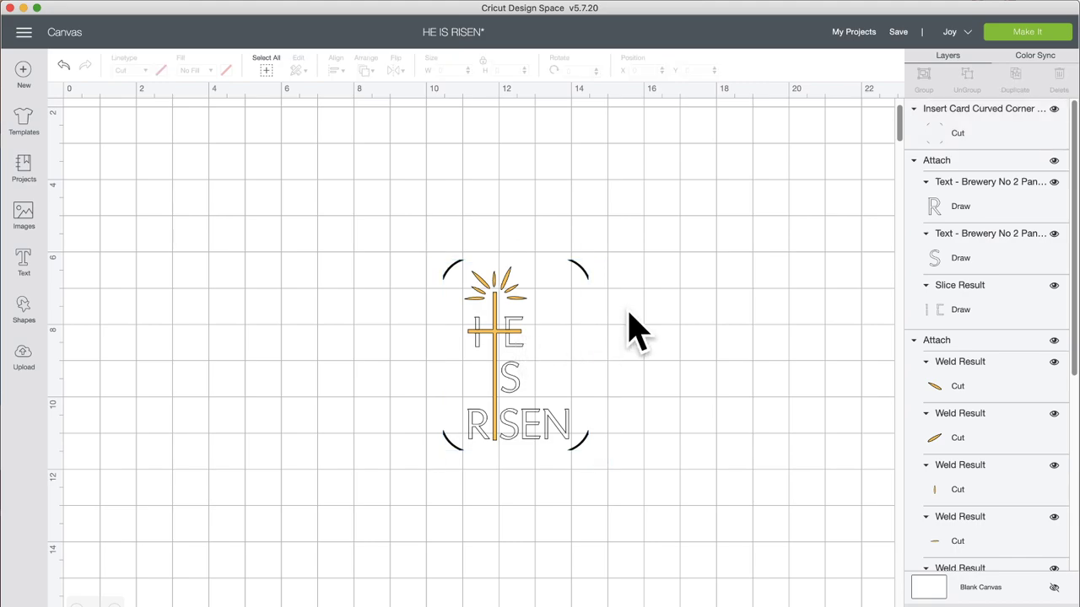
click(588, 273)
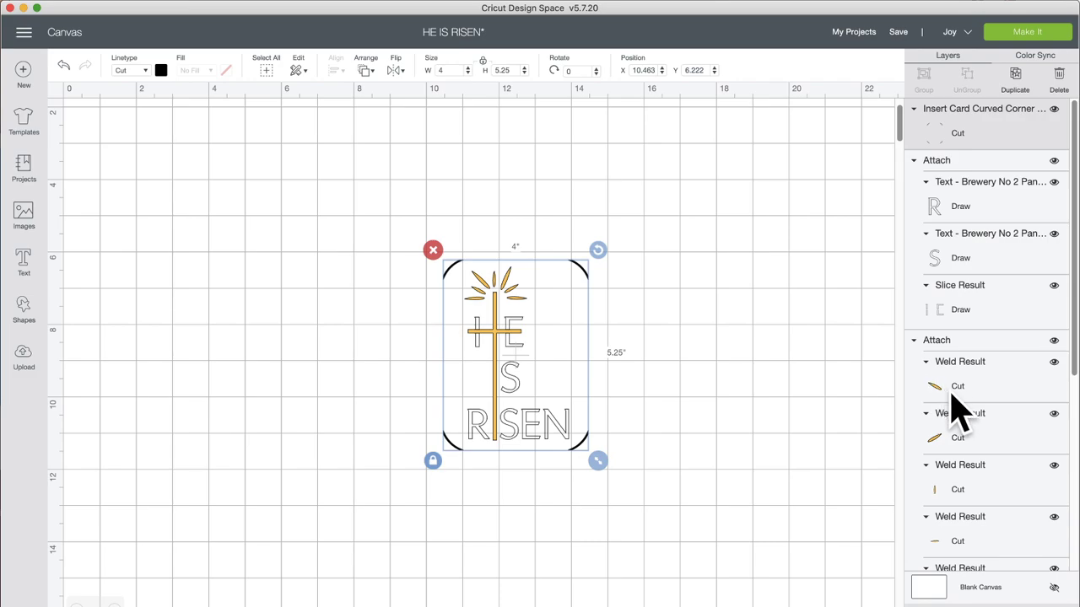
scroll(959, 410, down, 1)
click(981, 300)
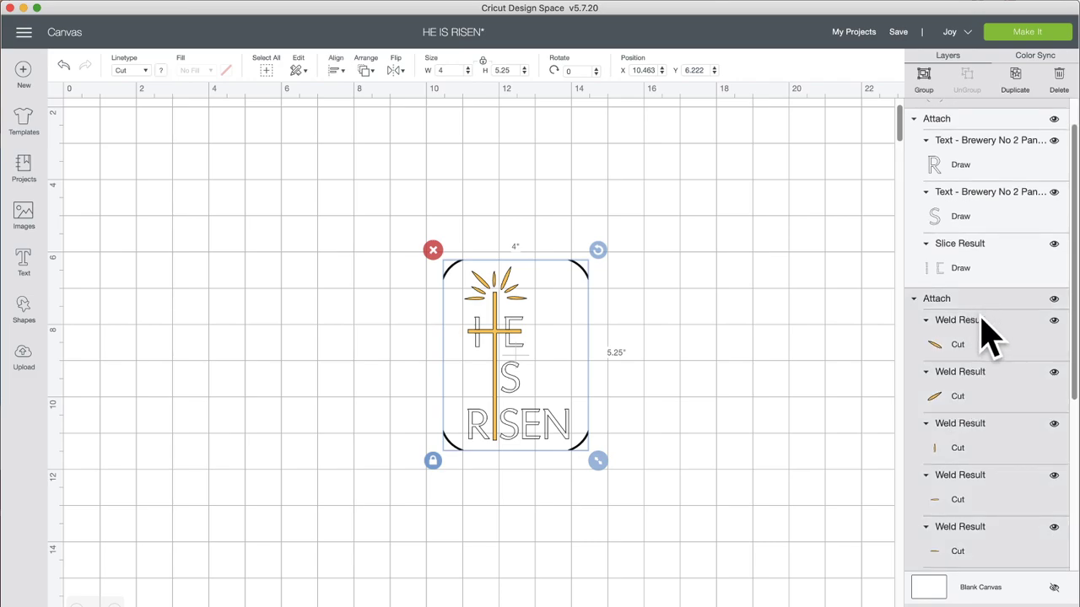
scroll(987, 333, up, 1)
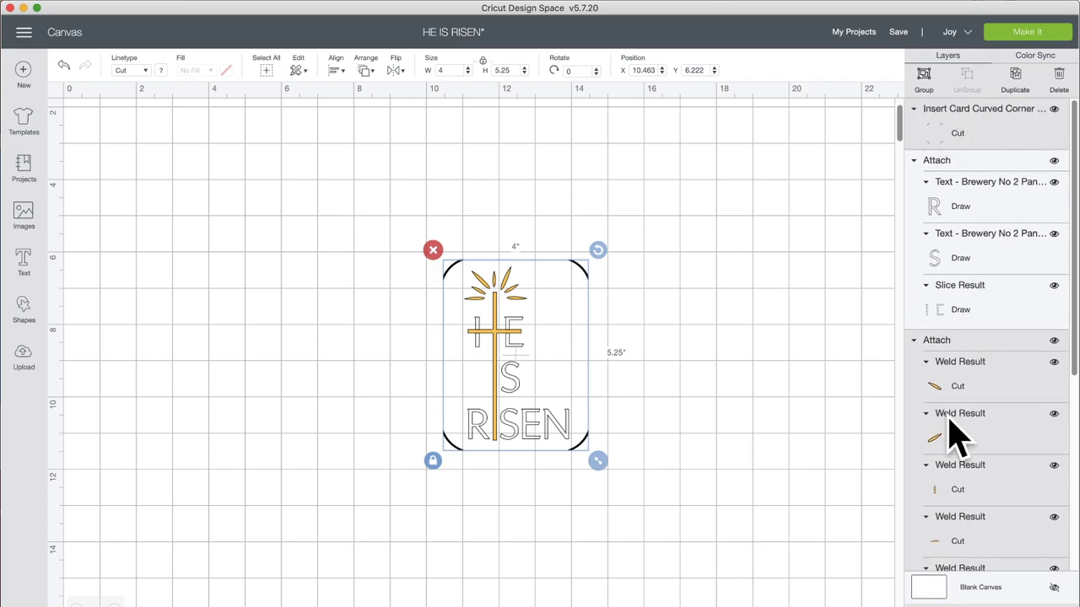
click(991, 606)
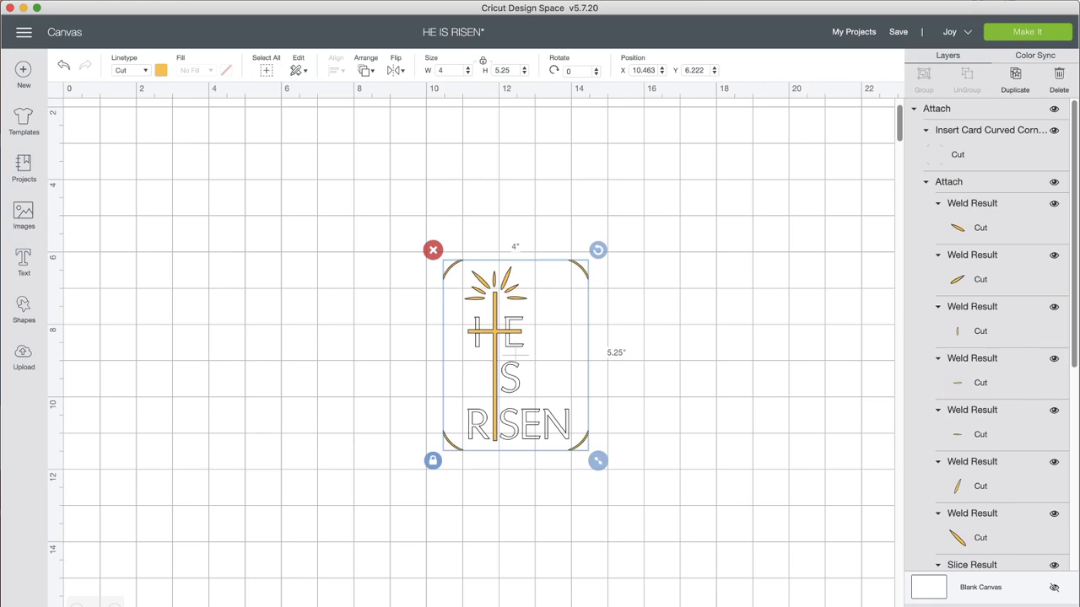
- Preview the project's mats with the materials loaded On Card Mat
click(1021, 34)
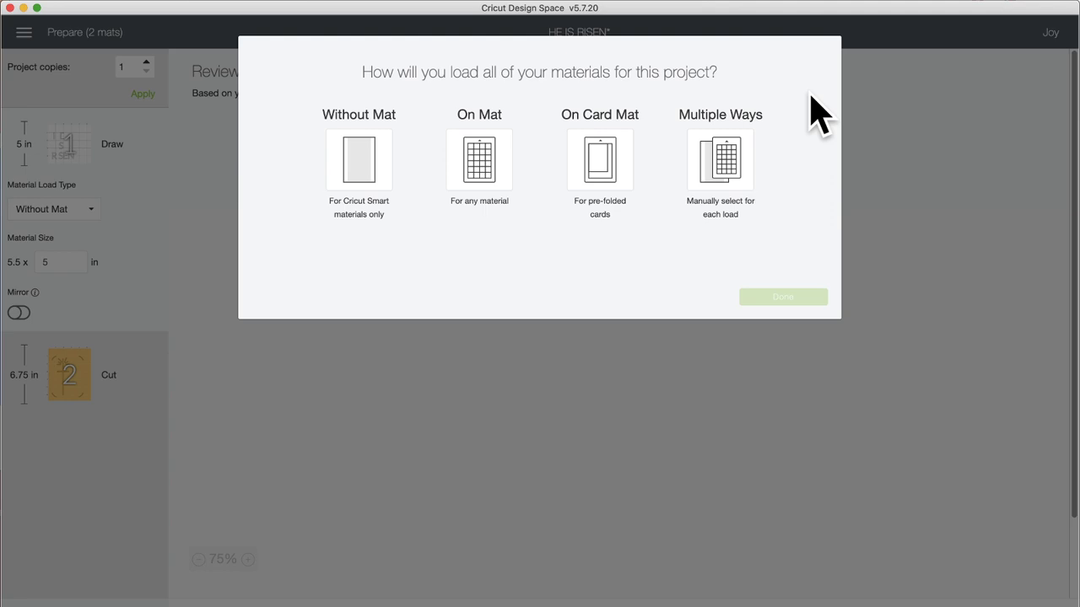
click(598, 167)
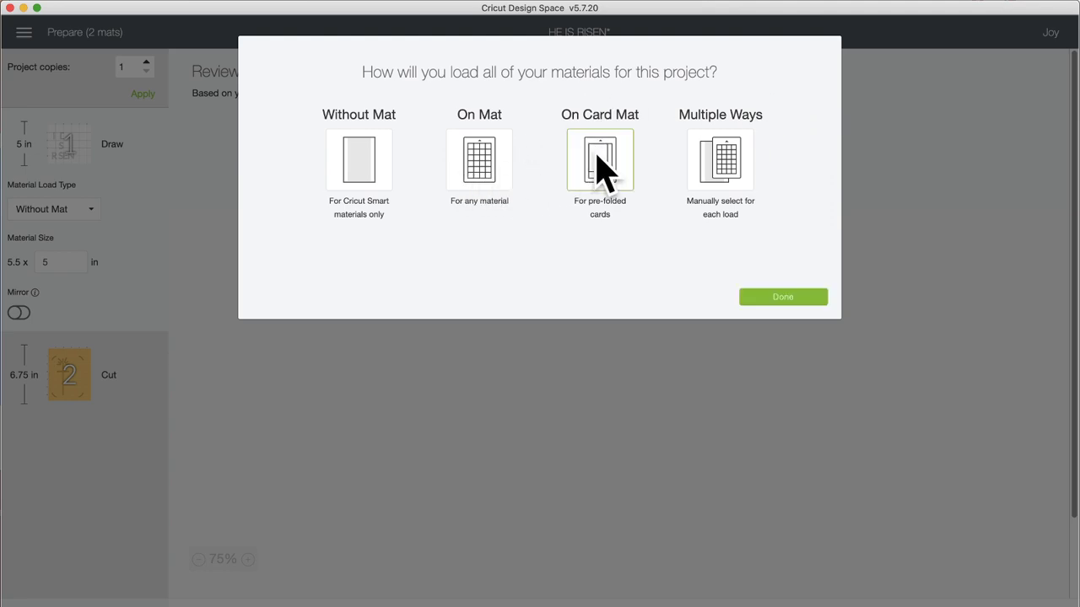
click(778, 299)
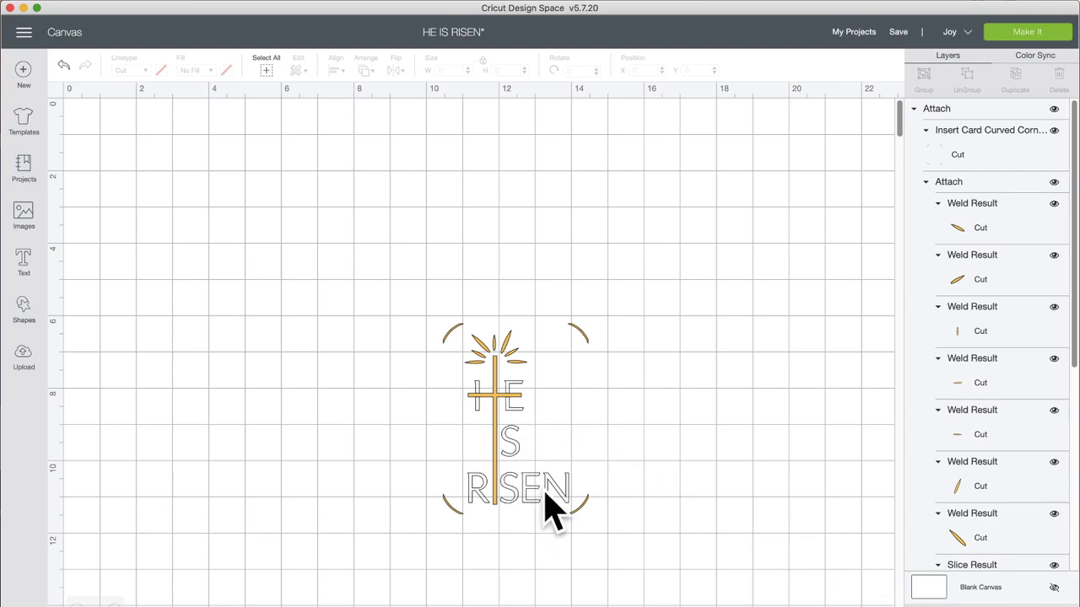
- Attach the drawn lettering to the cross and curved corners as one unit
click(544, 496)
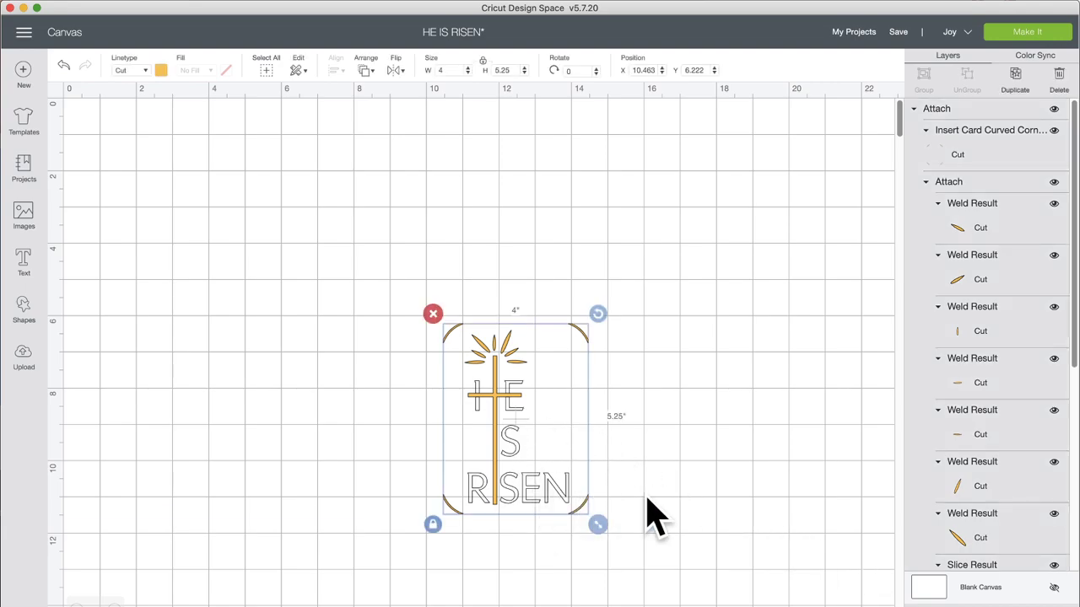
drag(667, 500, 309, 230)
click(953, 600)
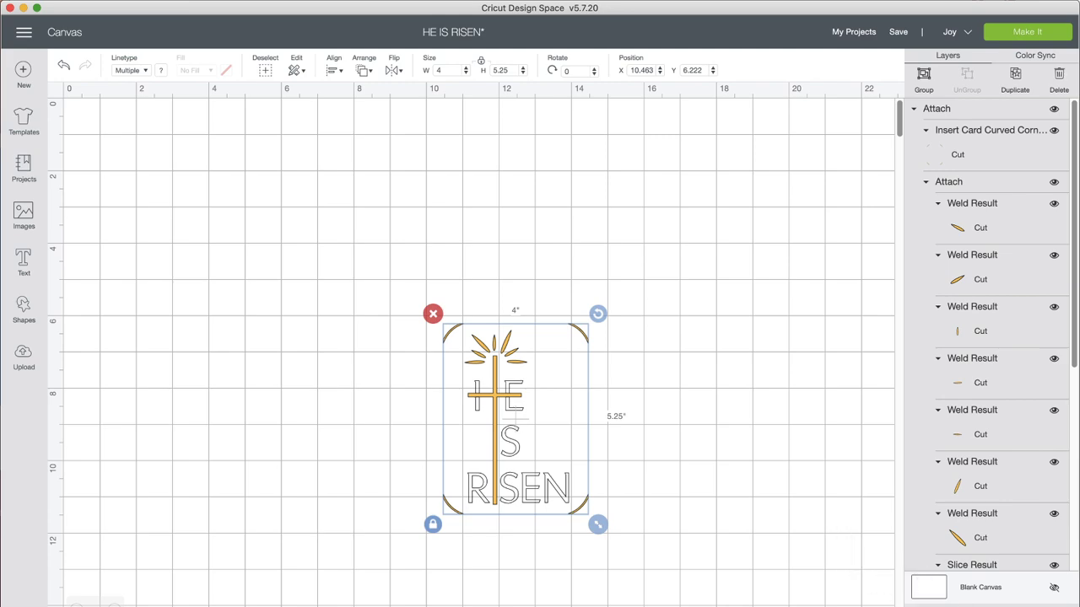
- Preview the fully attached card design on the card mat and return to the canvas
click(1046, 32)
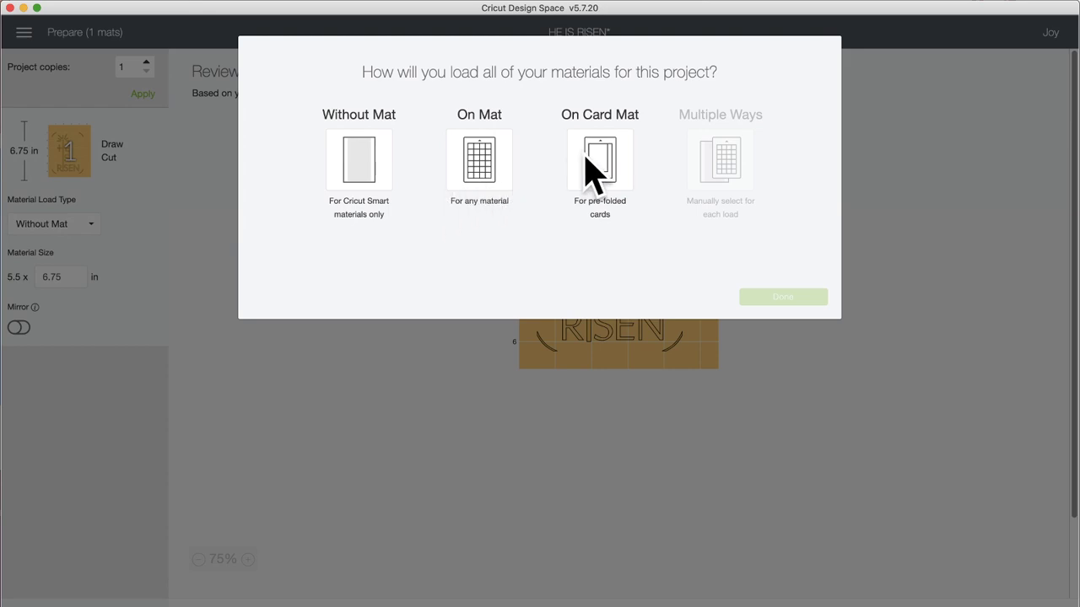
click(601, 157)
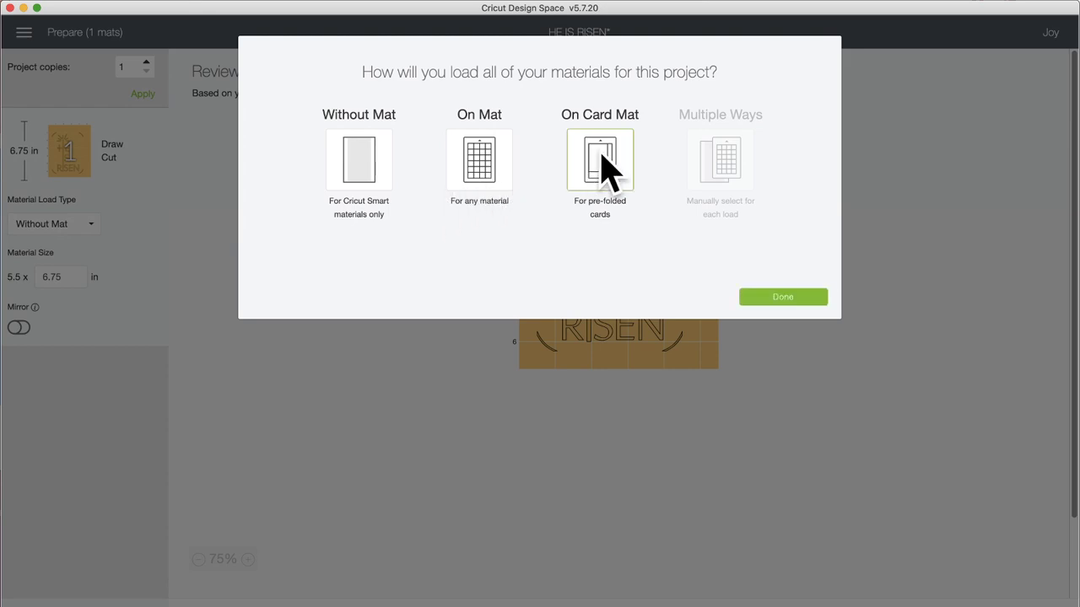
click(764, 297)
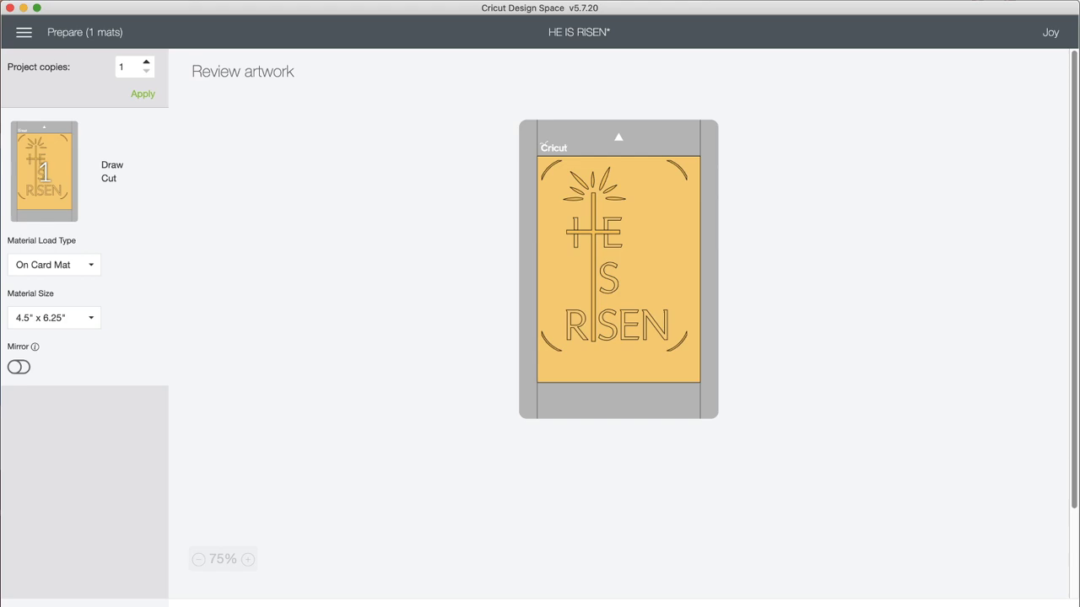
click(928, 606)
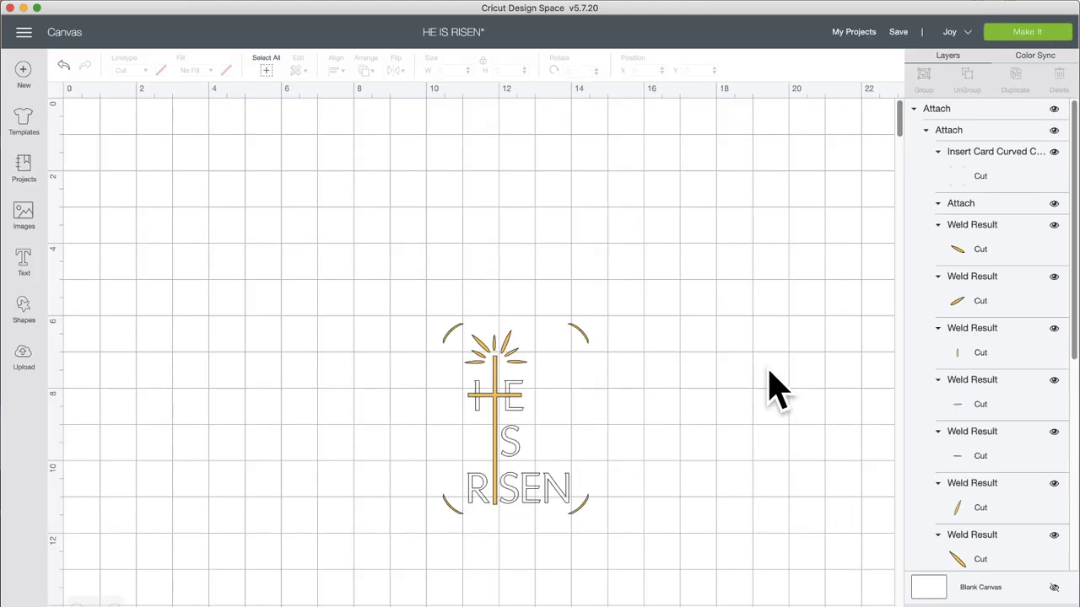
- Save a copy of the project under the name "HE IS RISEN - card"
mouse_move(897, 35)
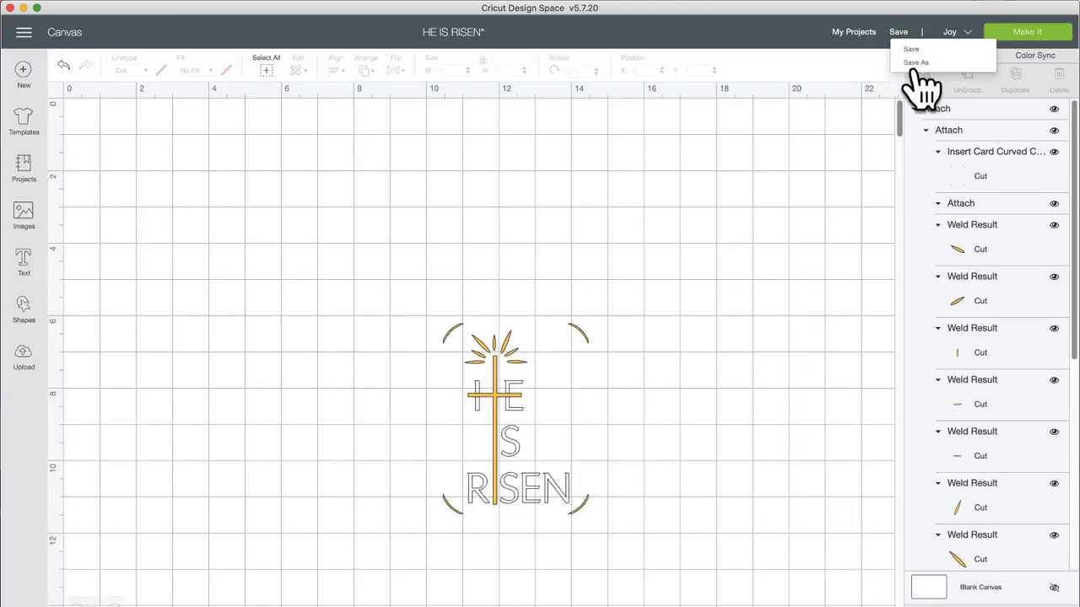
click(914, 64)
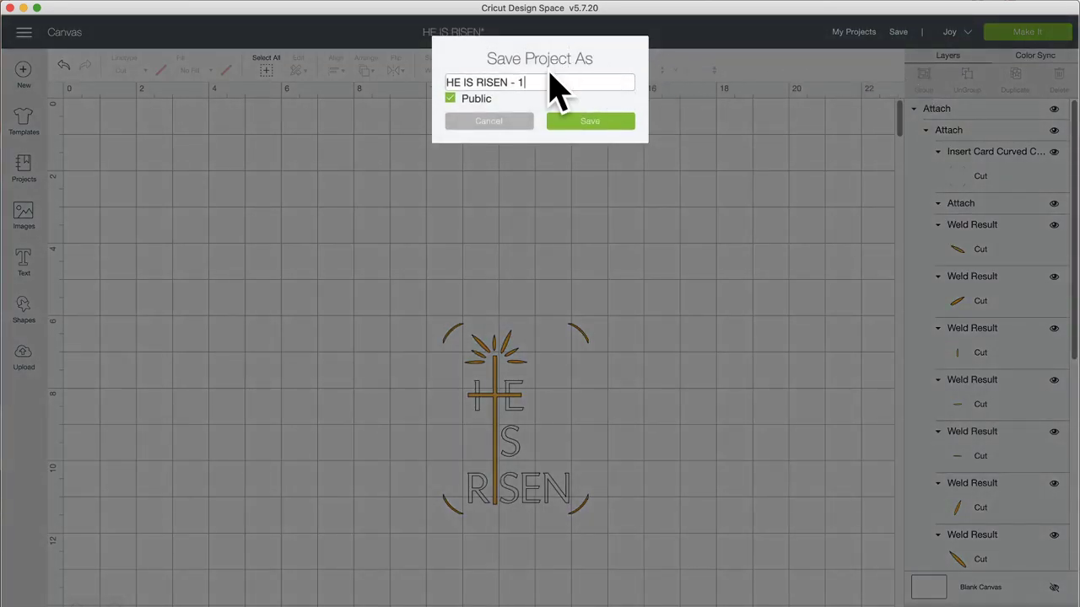
triple_click(518, 82)
double_click(520, 82)
text(ard)
click(518, 81)
text(c)
click(590, 125)
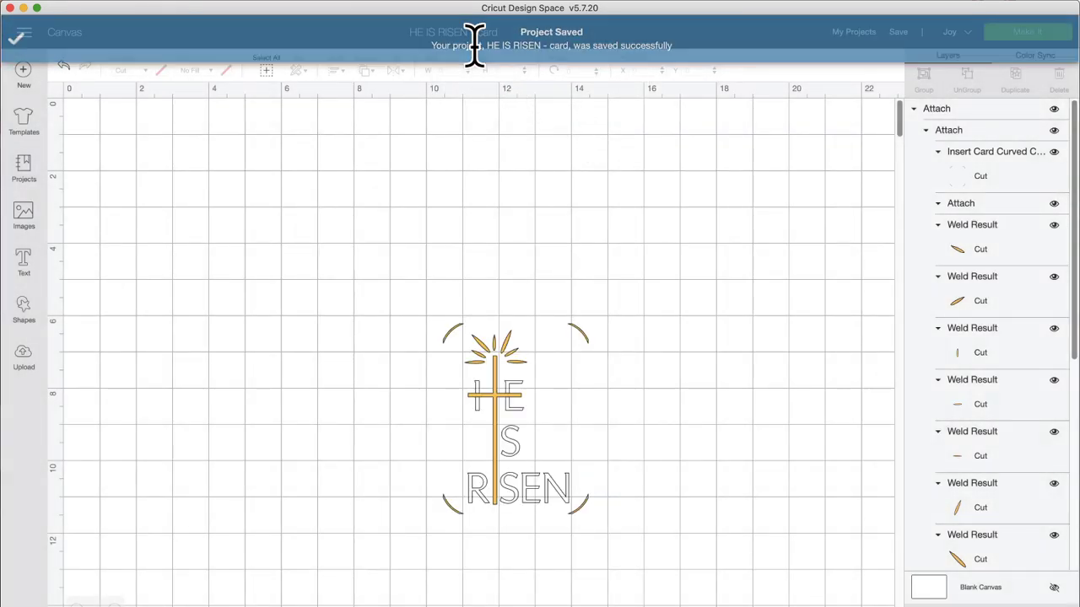
click(475, 48)
- Move the card design to about X 4.37, Y 3.037 and save the project again
click(504, 371)
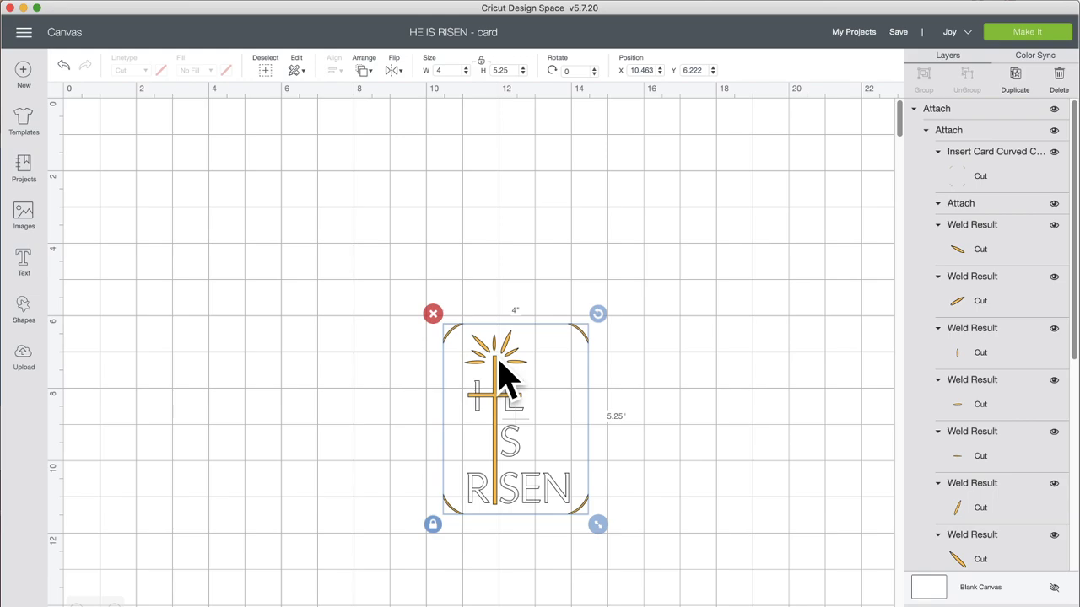
drag(504, 371, 290, 246)
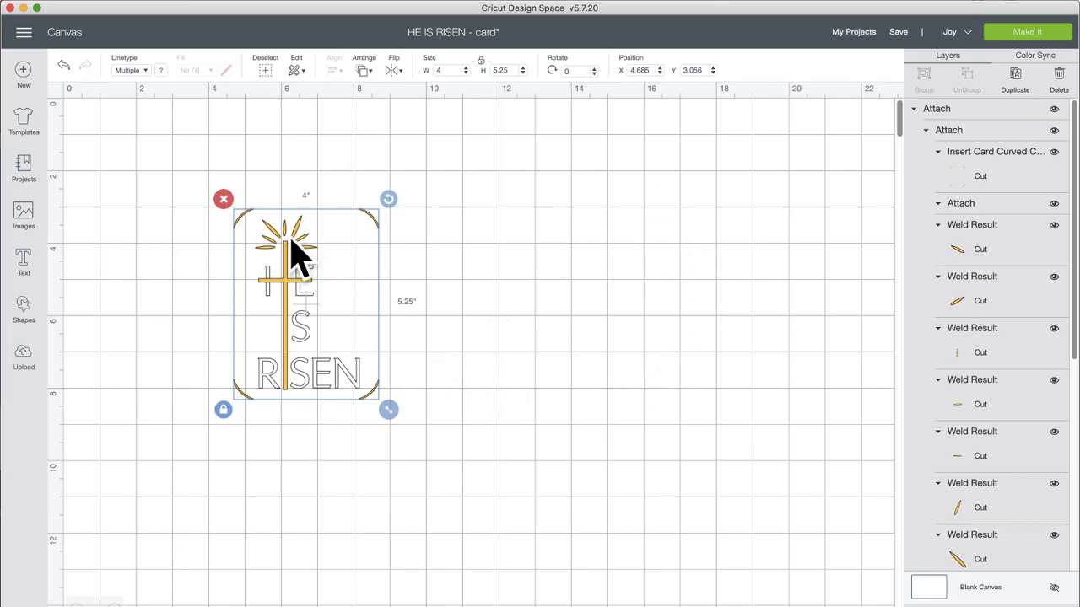
drag(289, 301, 278, 295)
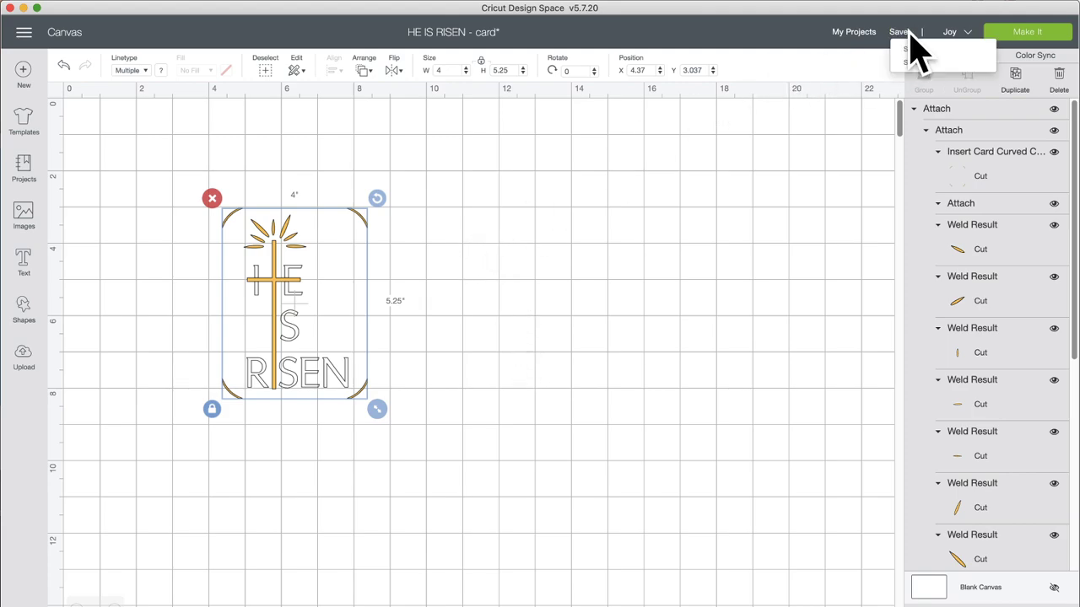
click(919, 49)
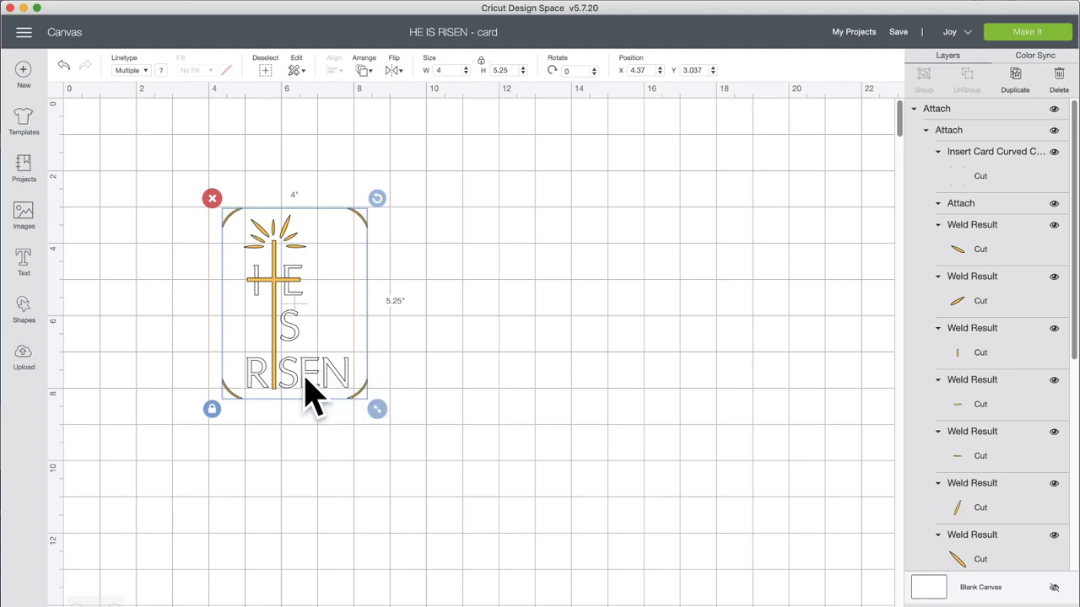
- Add the text "hello" below the card design and select it
click(25, 263)
text(hello)
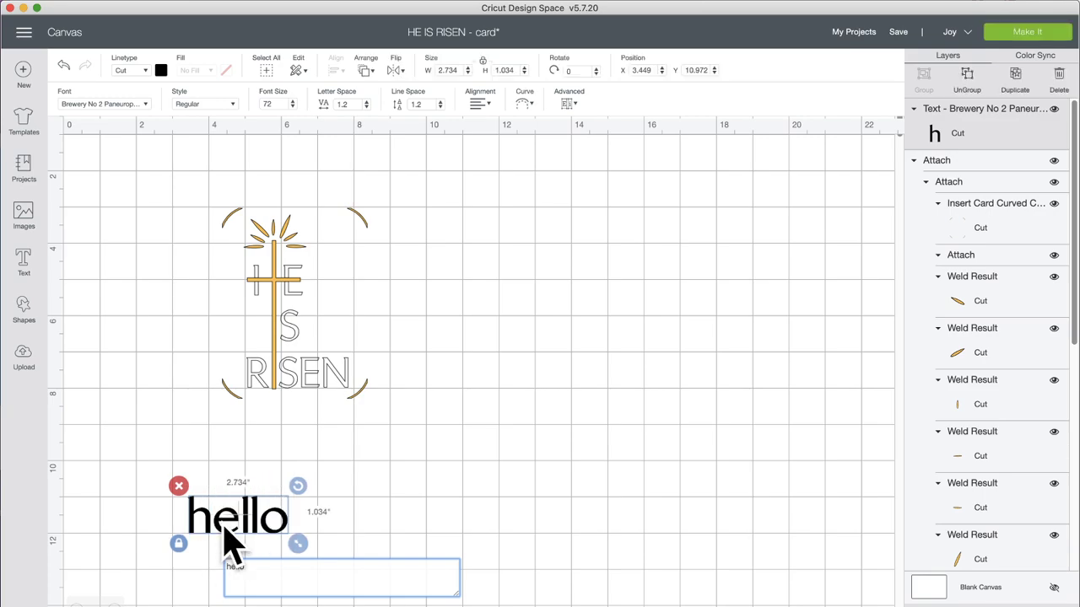
click(314, 525)
click(257, 527)
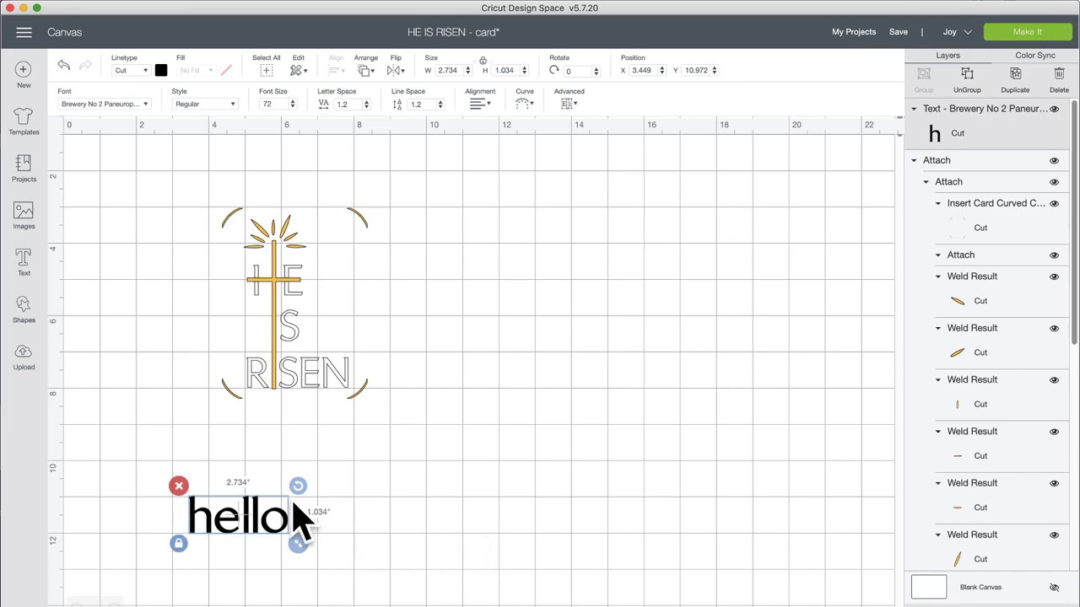
- Open the "hello" sample text for editing, leave its wording as is, and delete it from the canvas
double_click(259, 519)
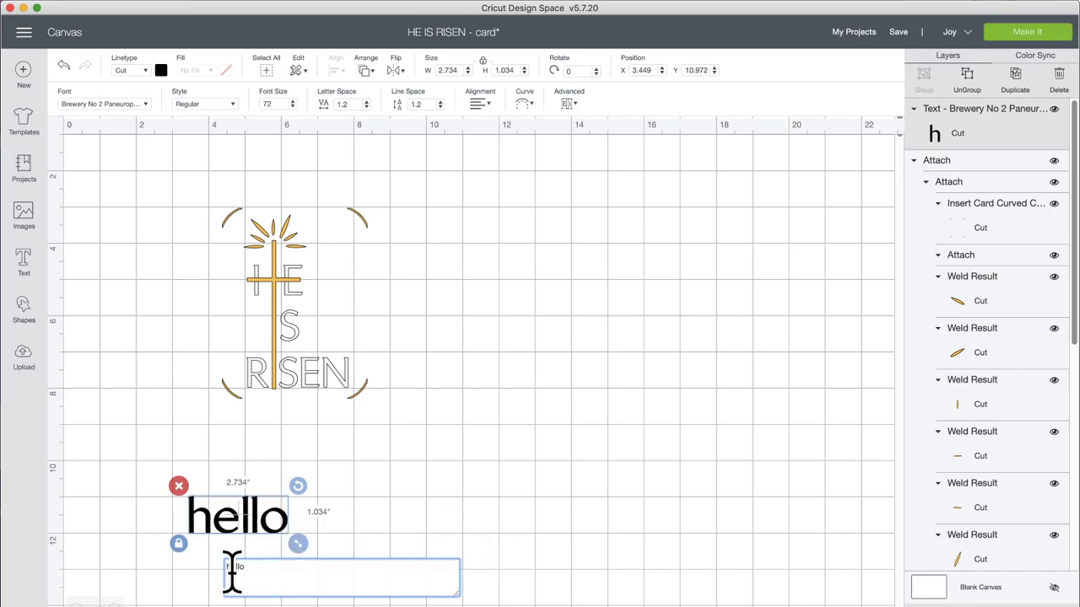
click(426, 498)
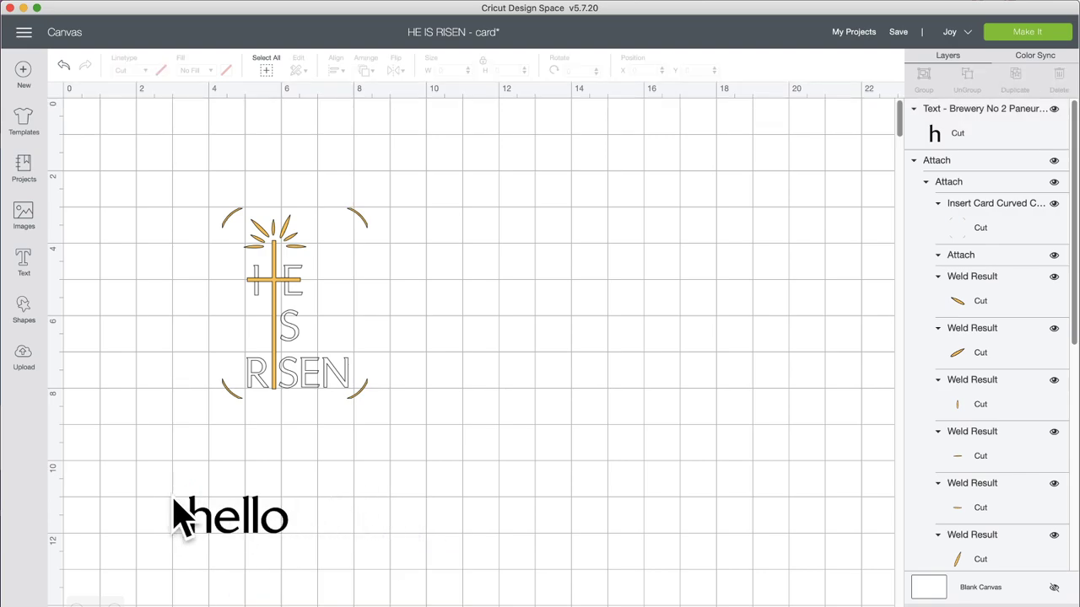
click(206, 511)
click(176, 486)
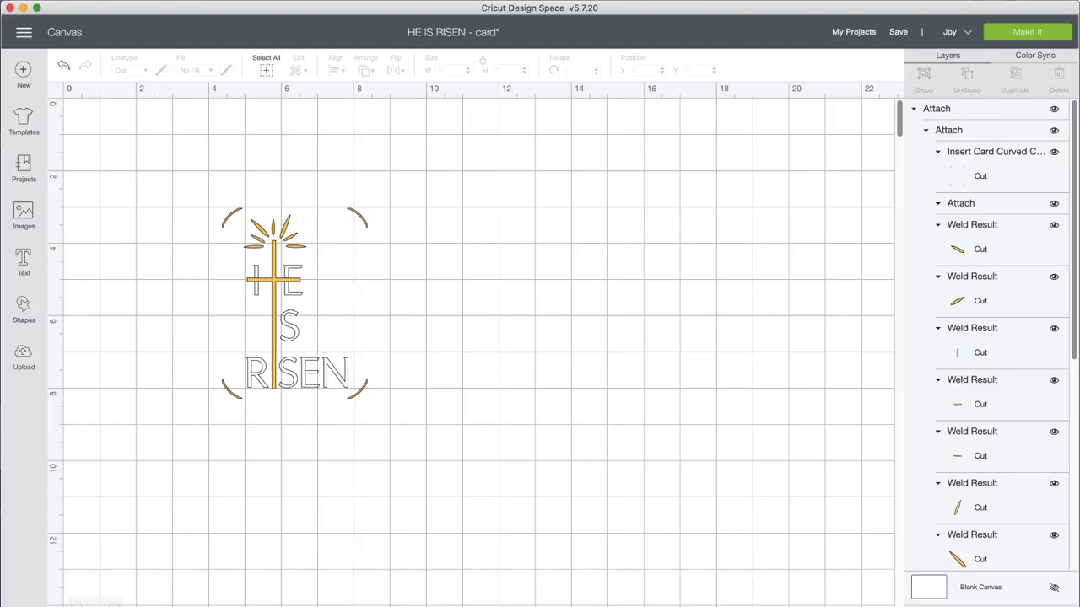
- Start a new blank project, replacing the card project on the canvas without saving its latest changes
click(23, 74)
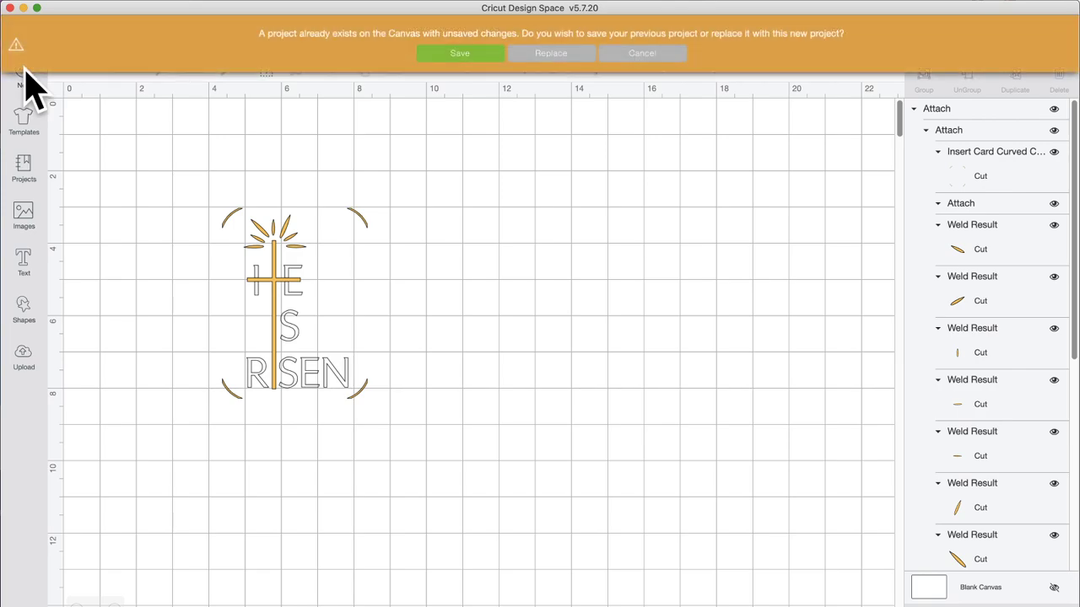
click(553, 56)
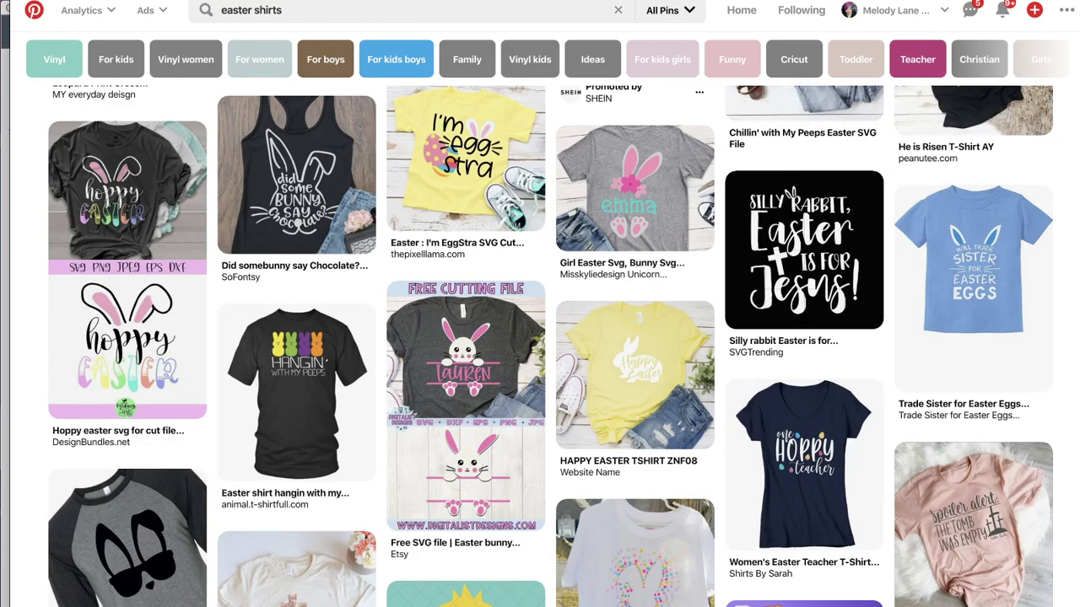
- Narrow the Pinterest window to sit beside the Design Space canvas and browse the "easter shirts" results for a design to recreate
drag(1078, 150, 381, 203)
scroll(325, 244, down, 5)
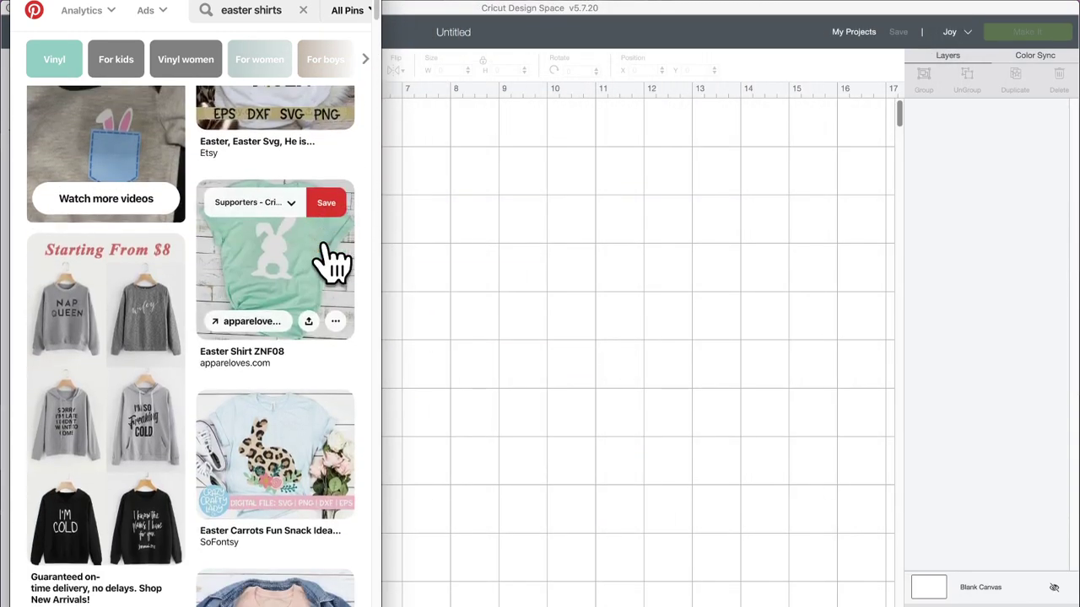
scroll(326, 245, down, 20)
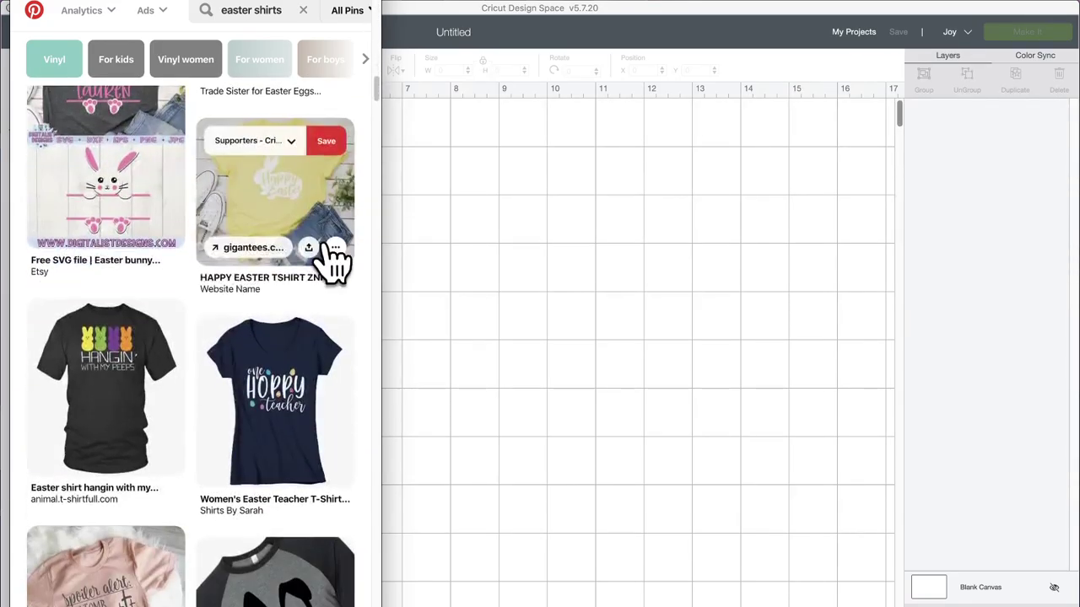
scroll(326, 245, up, 6)
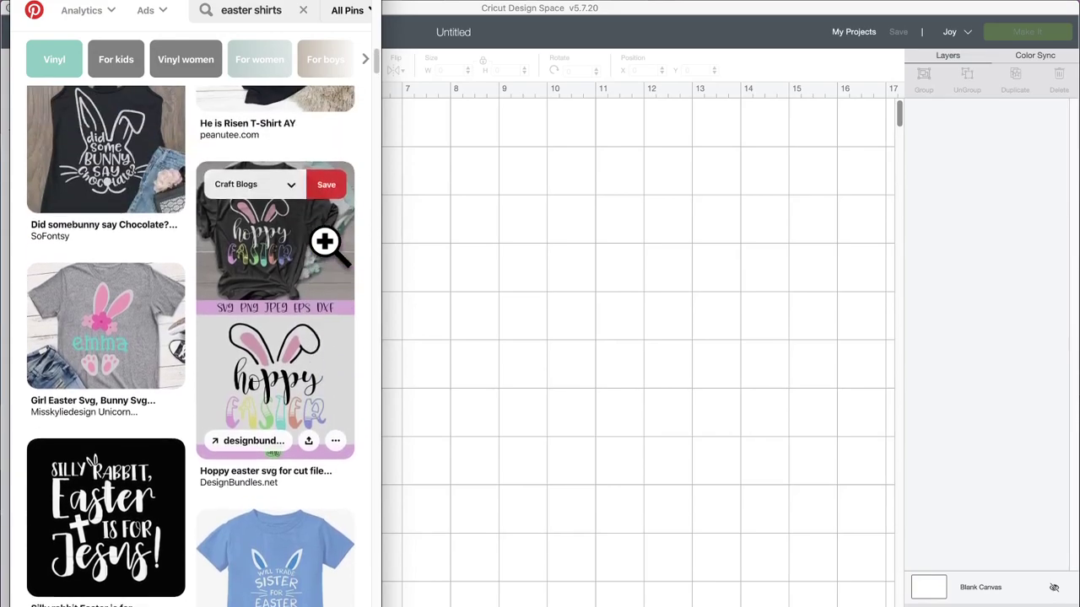
scroll(325, 245, up, 11)
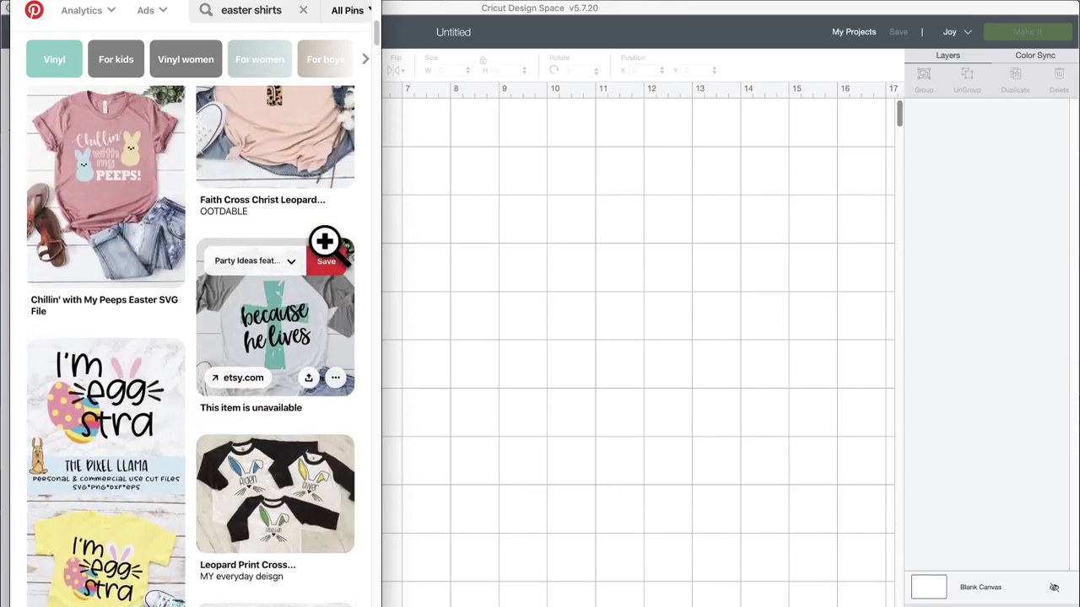
scroll(334, 263, up, 10)
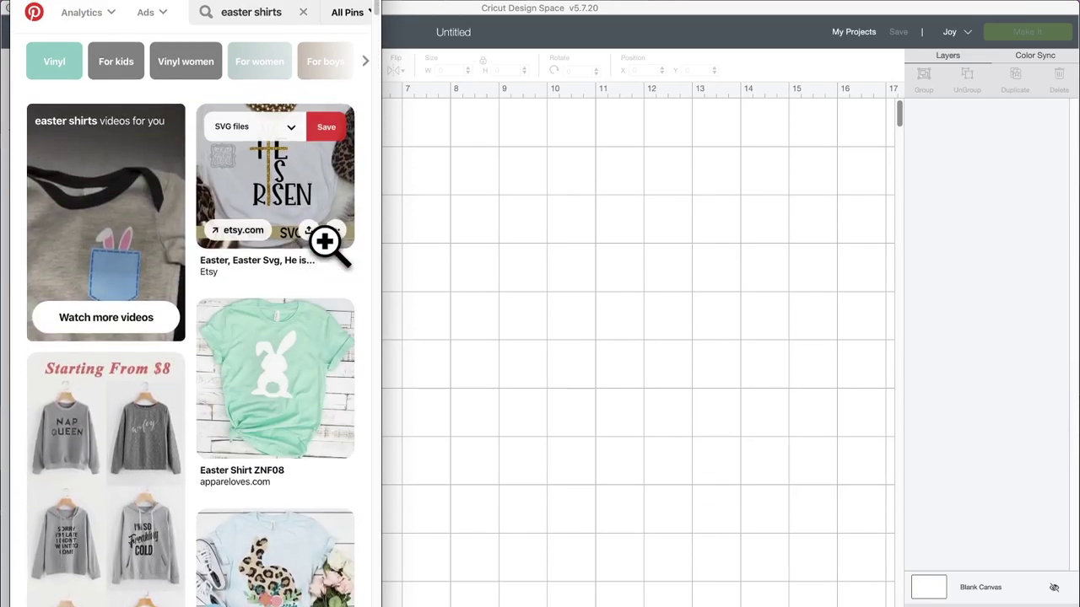
scroll(325, 242, down, 20)
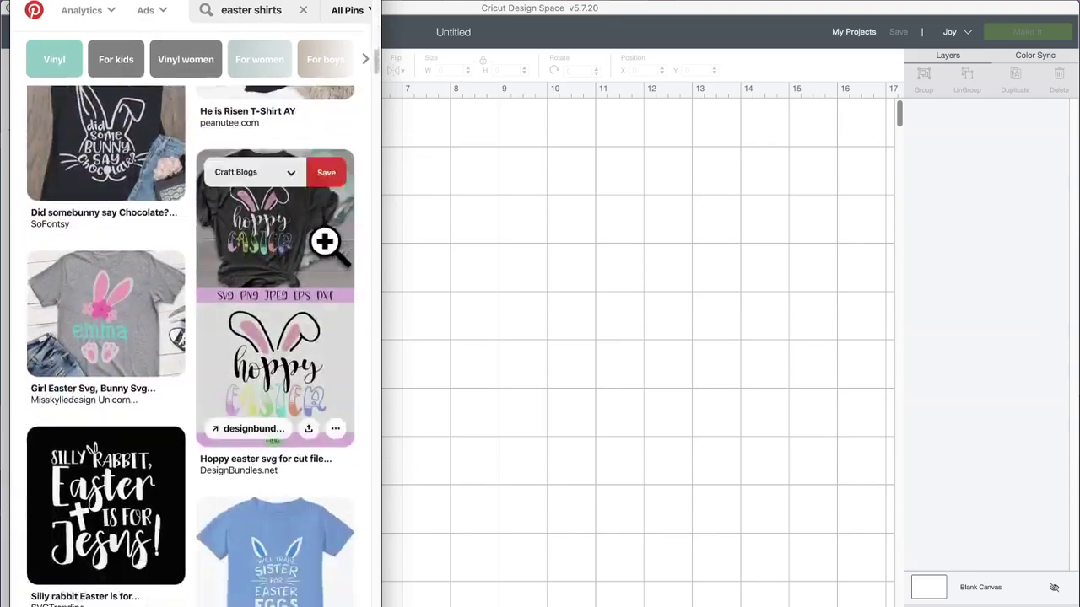
scroll(327, 253, down, 1)
scroll(324, 242, up, 2)
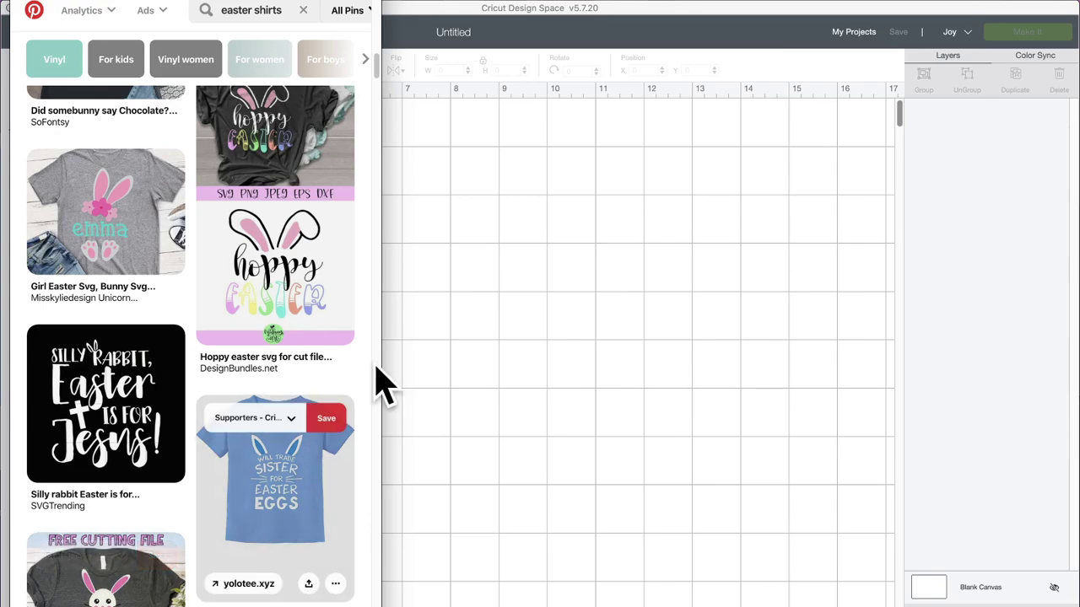
- Arrange the windows side by side, narrowing the Cricut Design Space window so the Pinterest Easter shirt ideas stay visible beside it
drag(194, 2, 1031, 0)
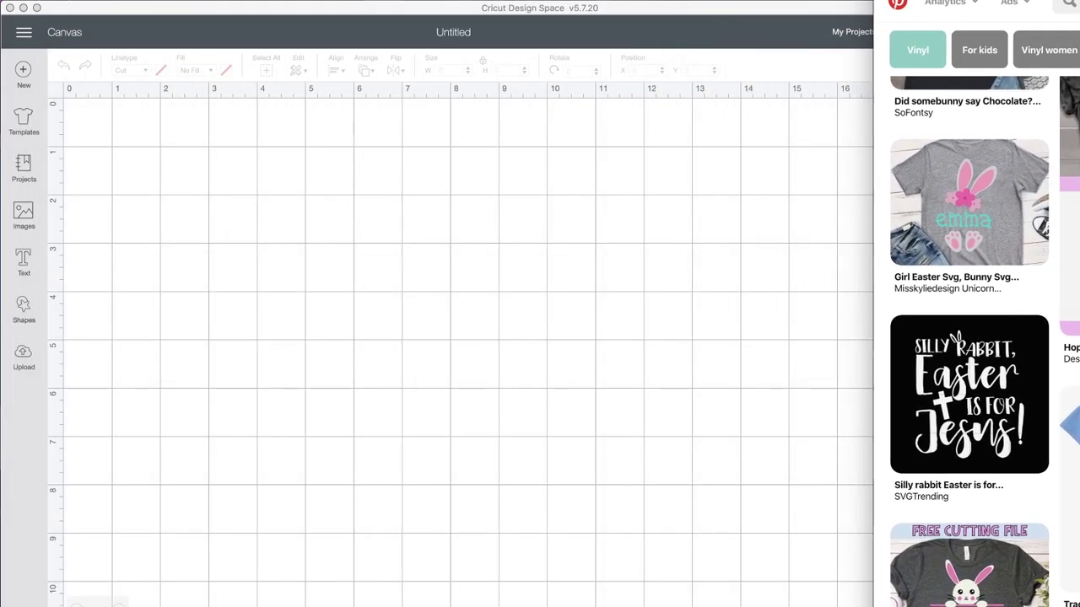
click(758, 10)
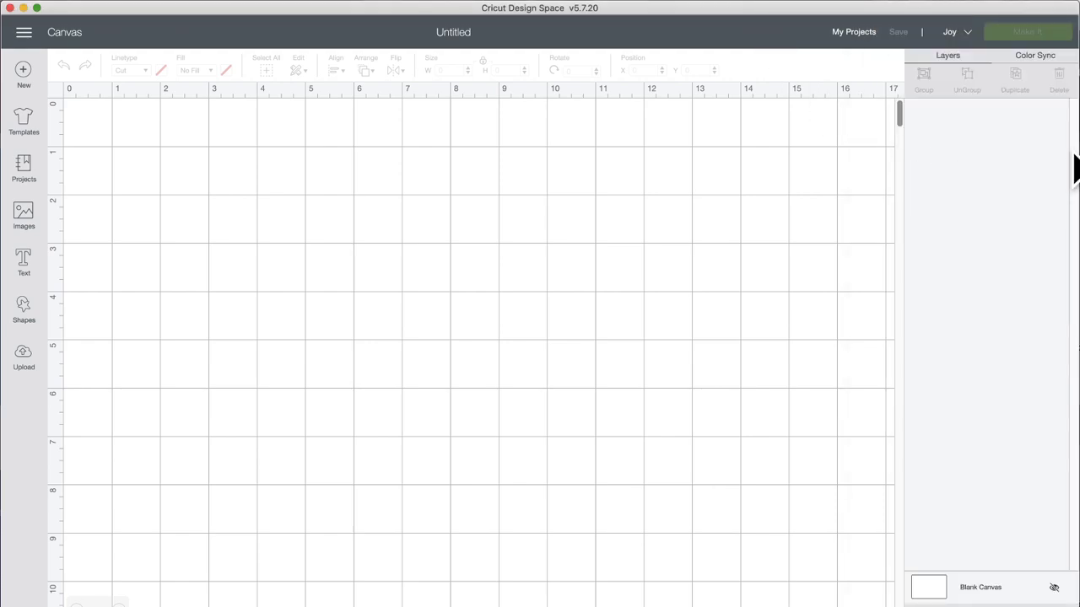
drag(1068, 152, 878, 157)
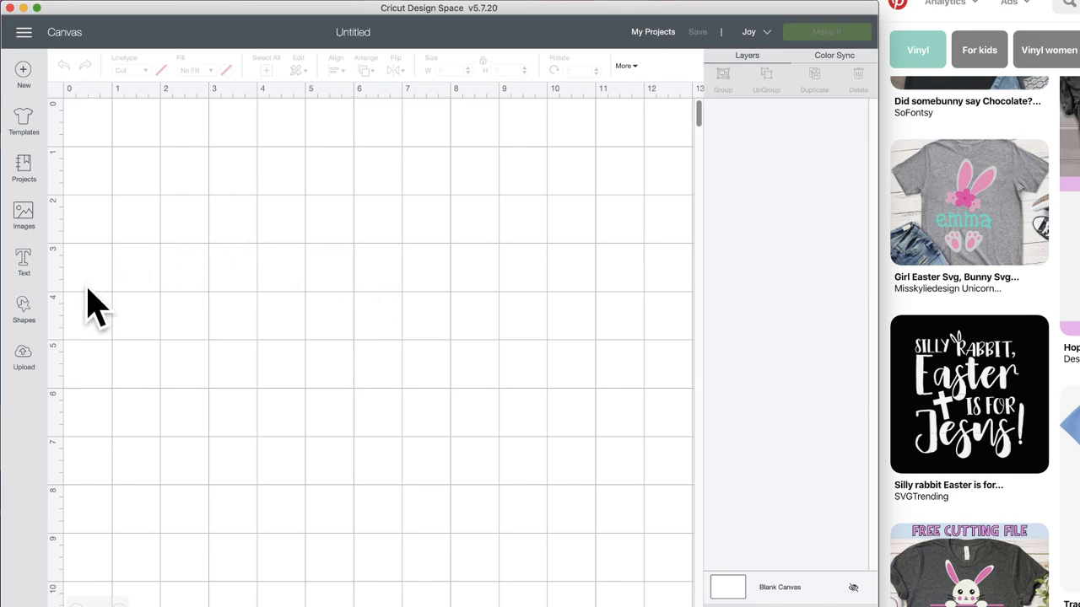
- Search the Cricut image library for "bunny"
click(24, 319)
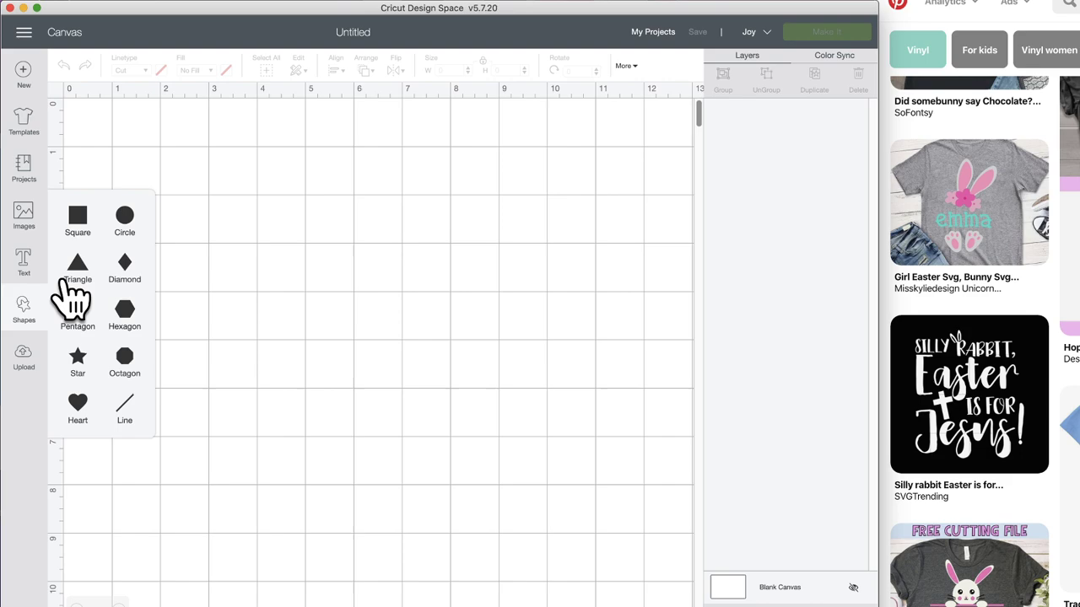
click(25, 221)
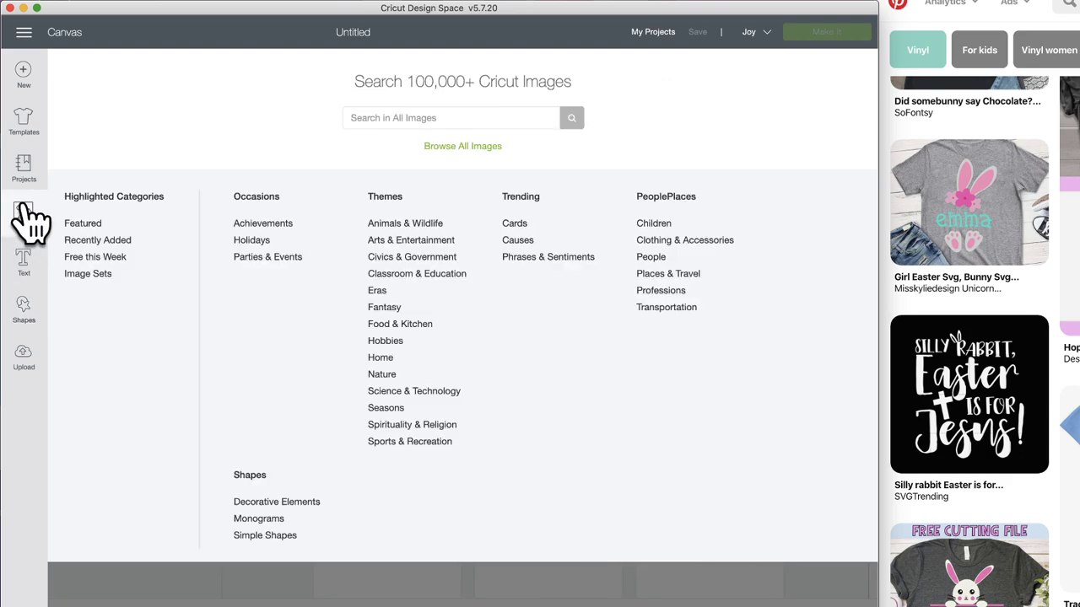
click(394, 117)
text(bunny)
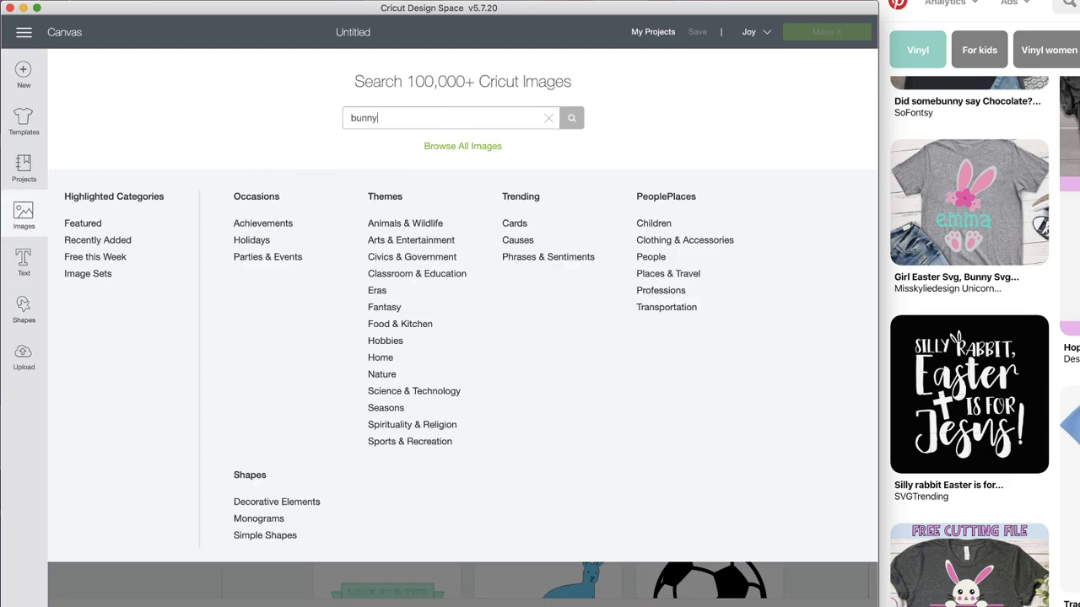
key(Return)
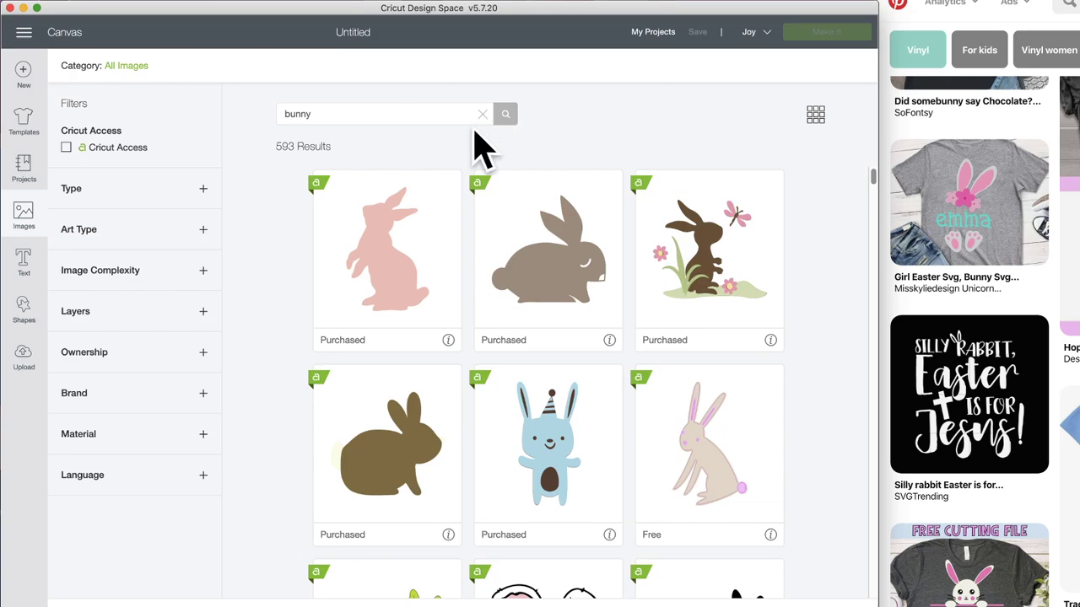
- Refine the image search to "bunny ears"
click(378, 121)
text(ears)
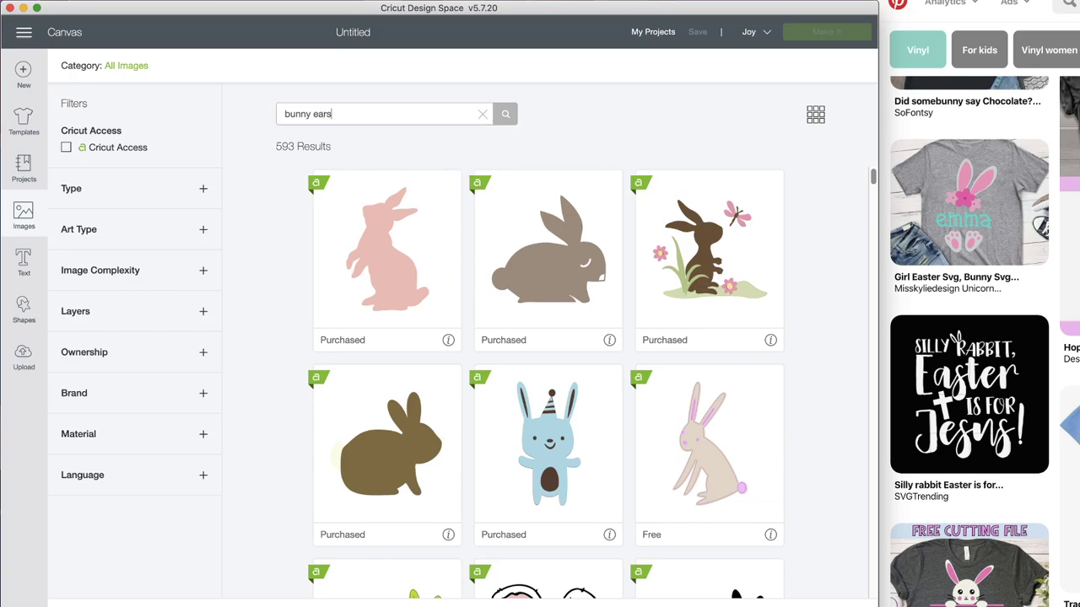
key(Return)
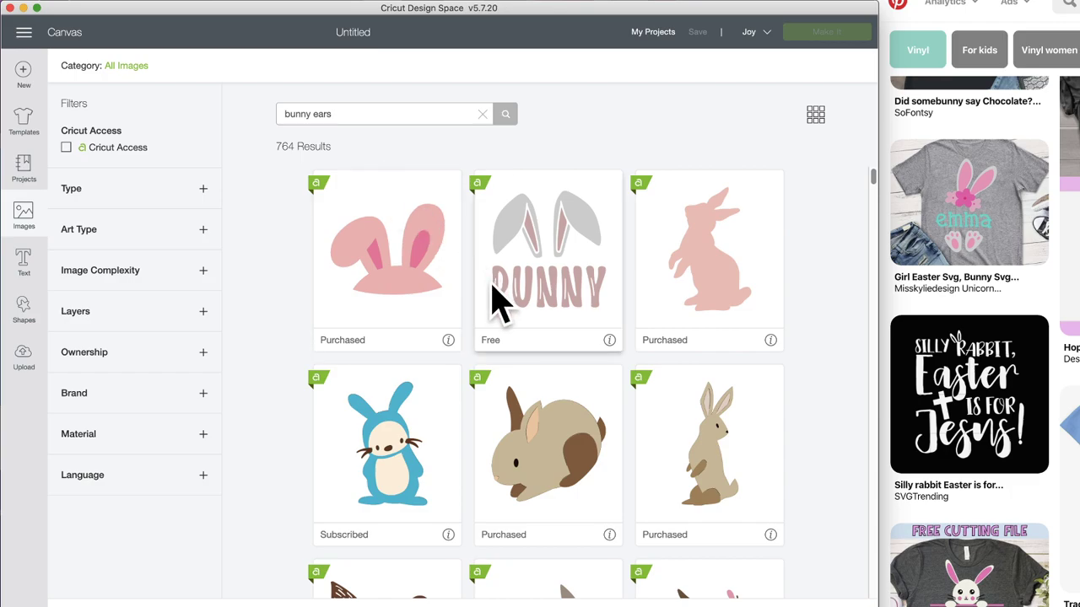
- Browse the bunny ears image results for rabbit ear artwork suitable for an Easter shirt
scroll(497, 303, down, 5)
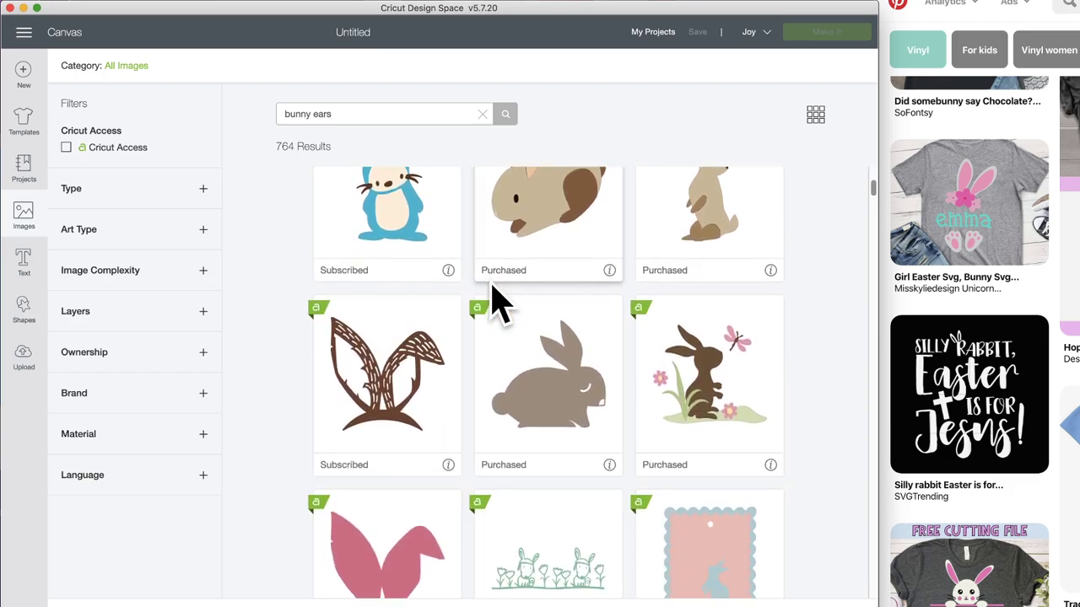
scroll(497, 300, down, 5)
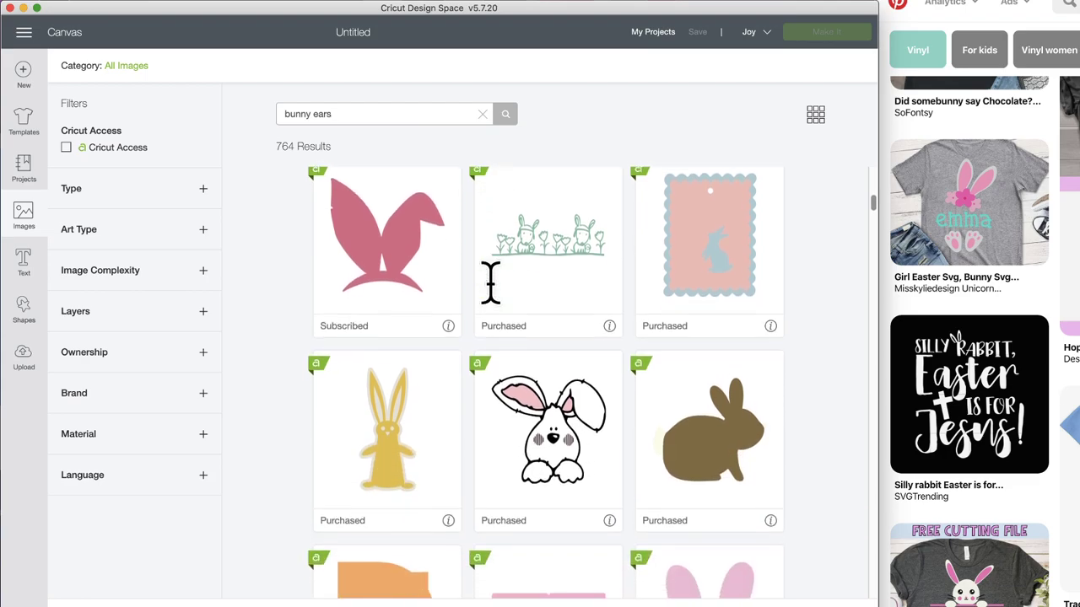
scroll(491, 283, down, 6)
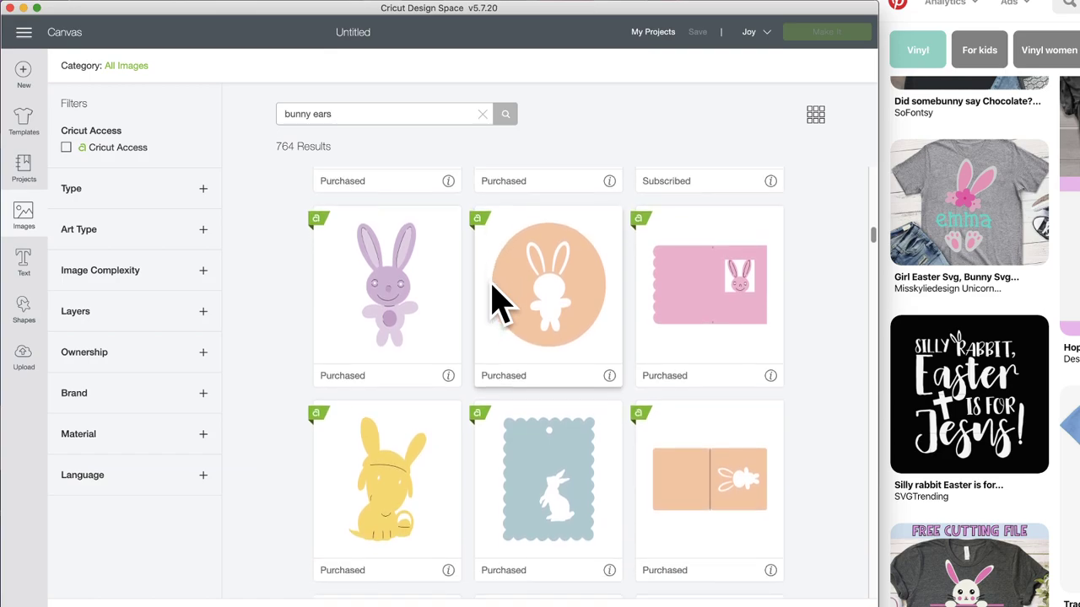
scroll(490, 284, down, 6)
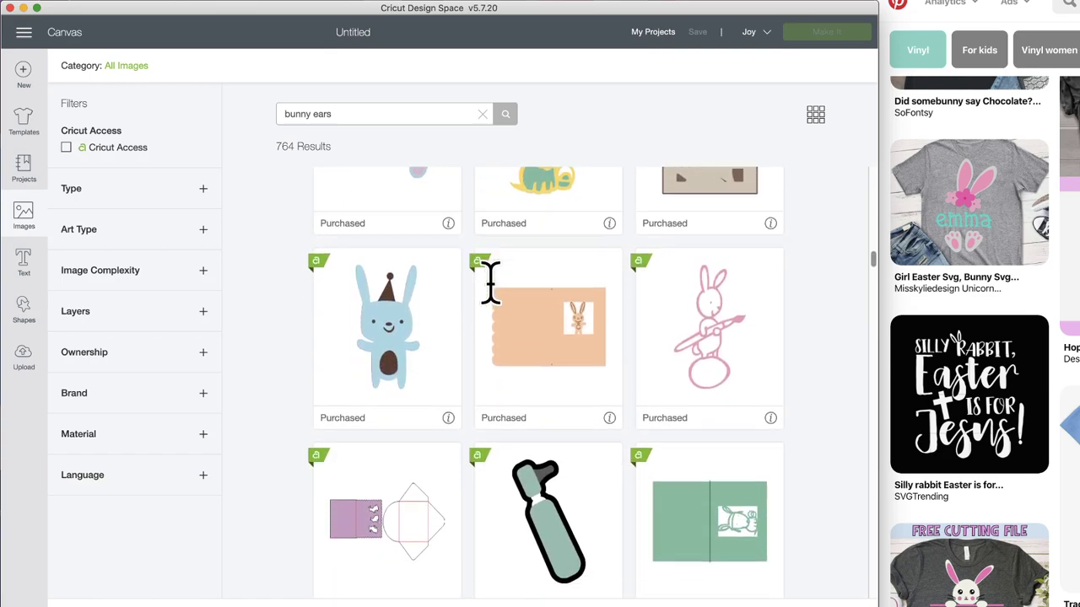
scroll(490, 284, down, 6)
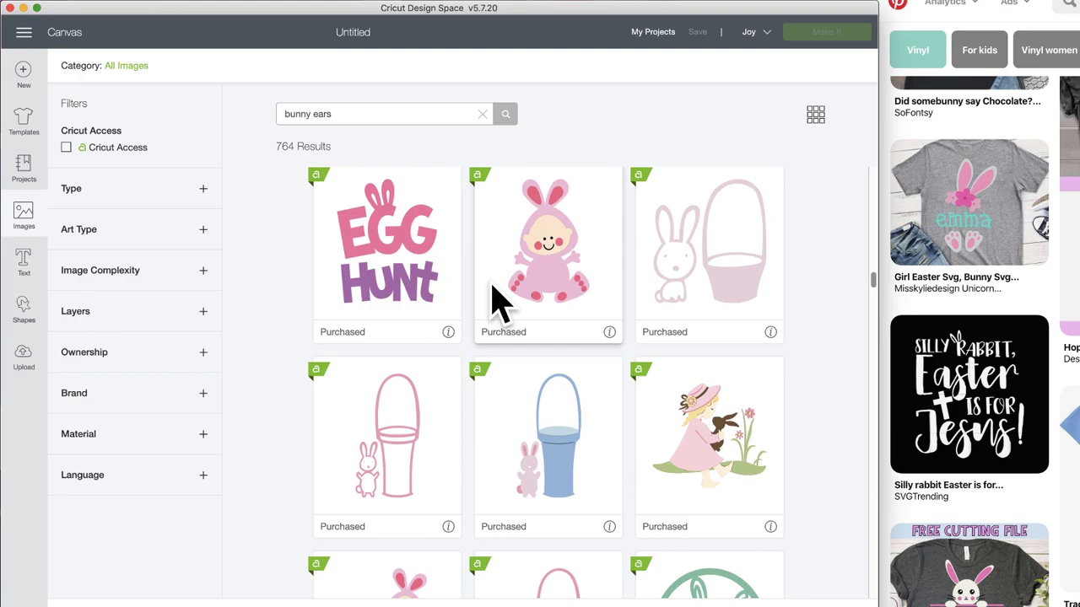
scroll(498, 299, down, 12)
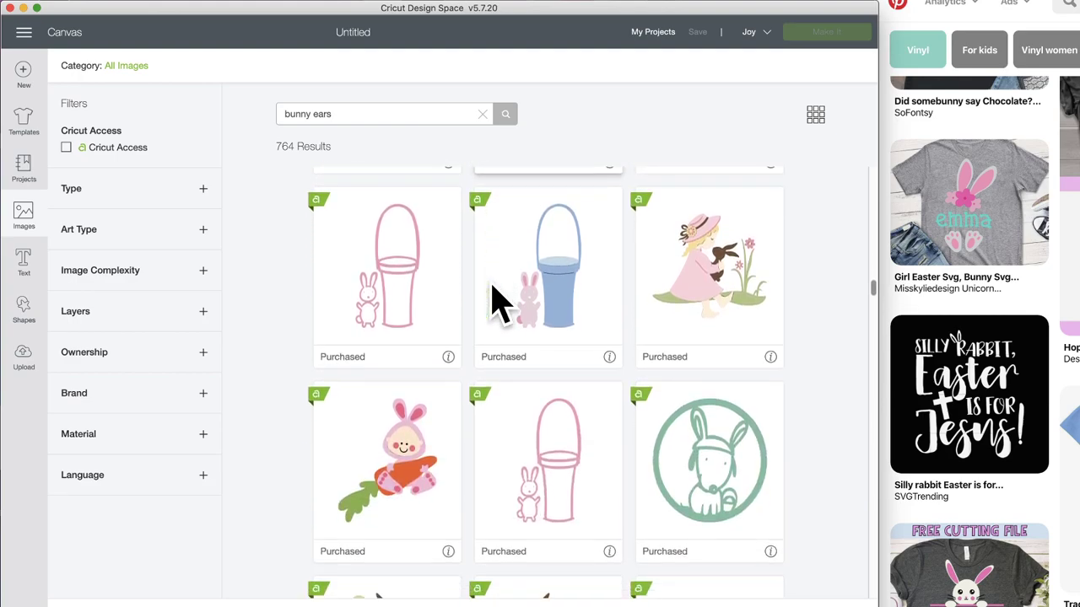
scroll(497, 299, down, 10)
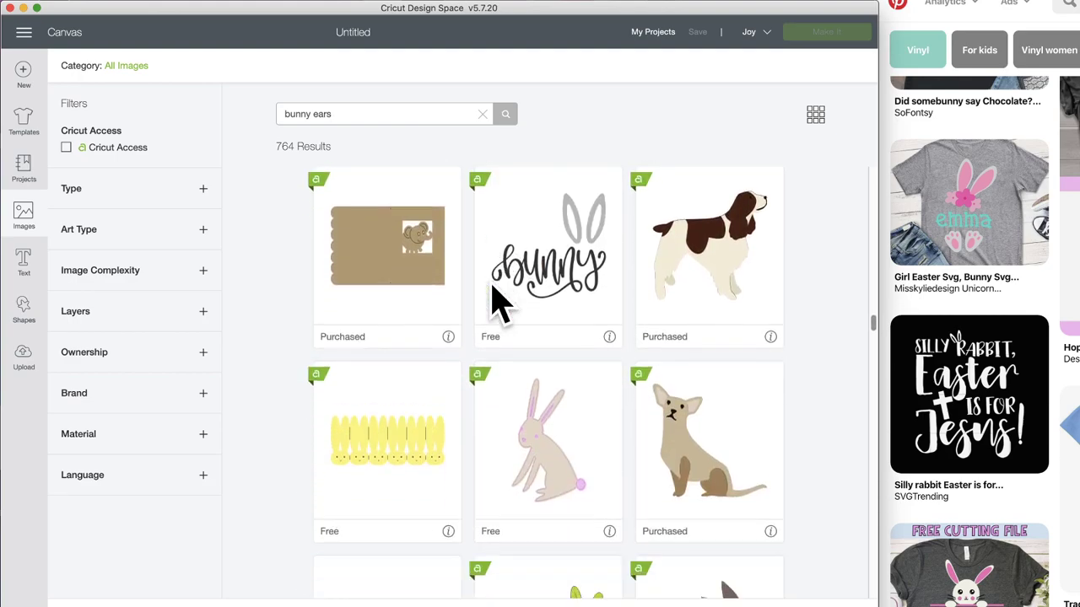
scroll(498, 300, down, 12)
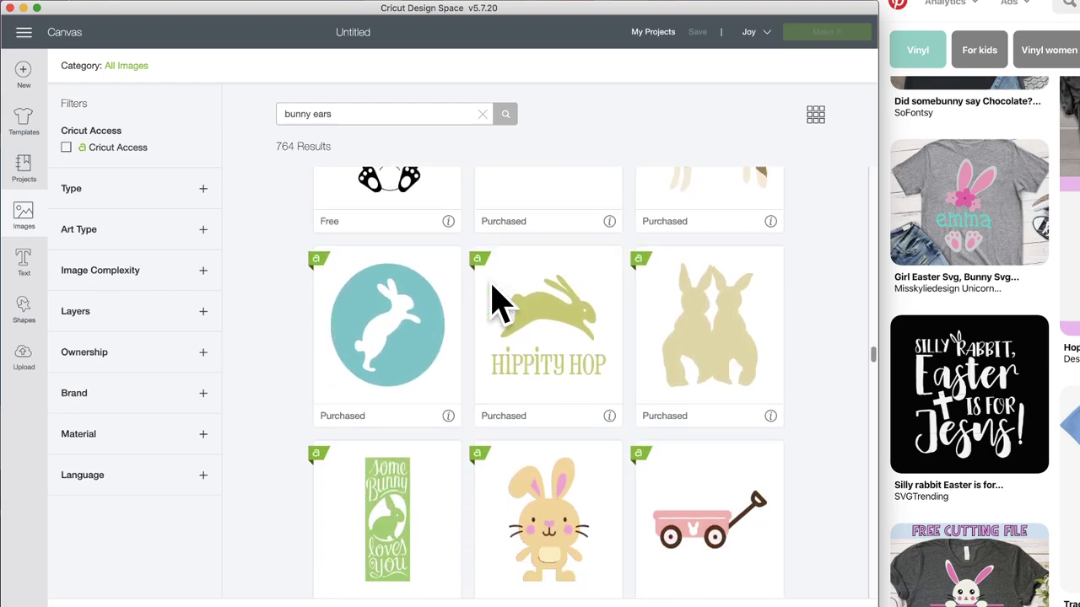
scroll(498, 300, down, 13)
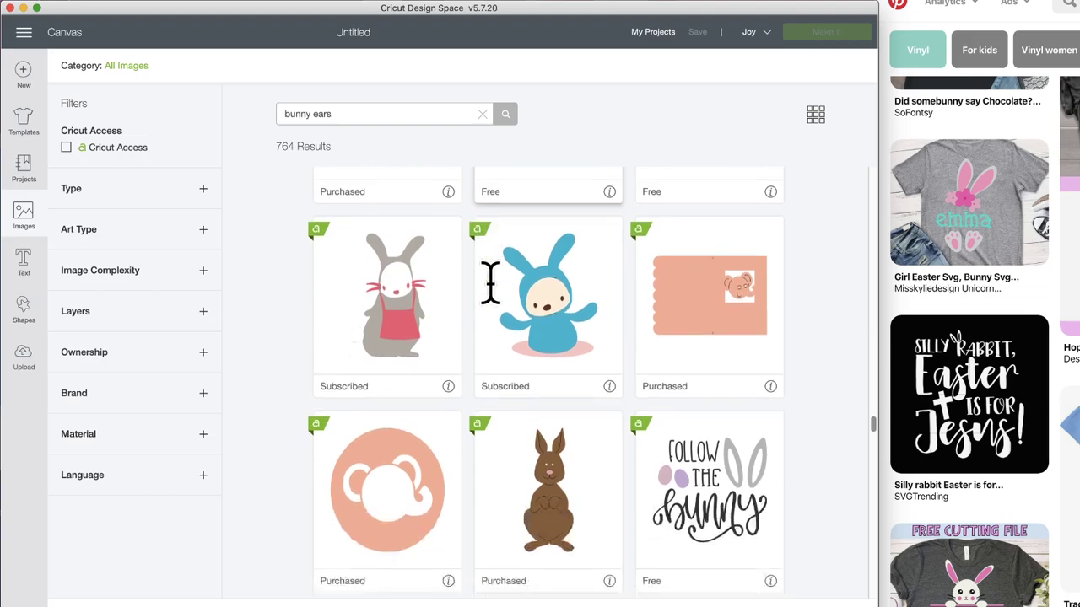
scroll(490, 284, down, 4)
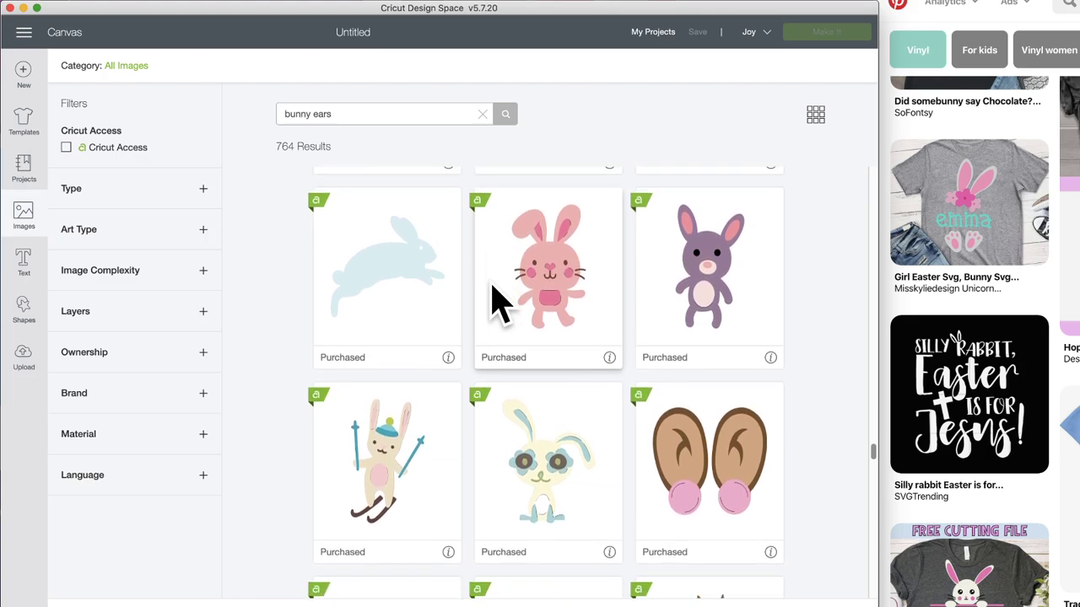
scroll(497, 300, down, 3)
scroll(498, 300, down, 3)
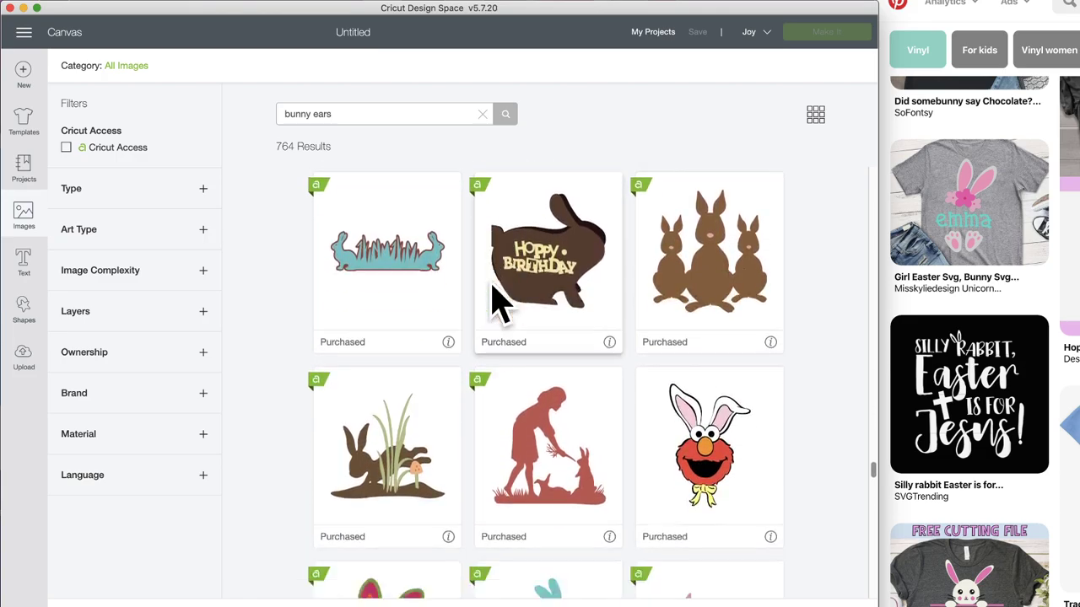
scroll(497, 302, down, 3)
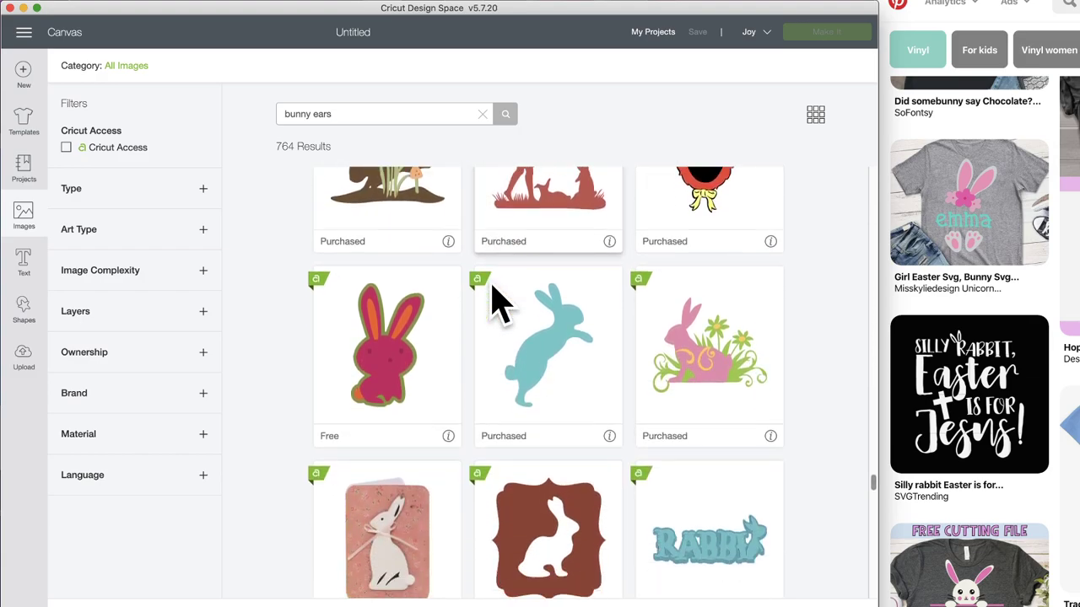
scroll(498, 302, down, 15)
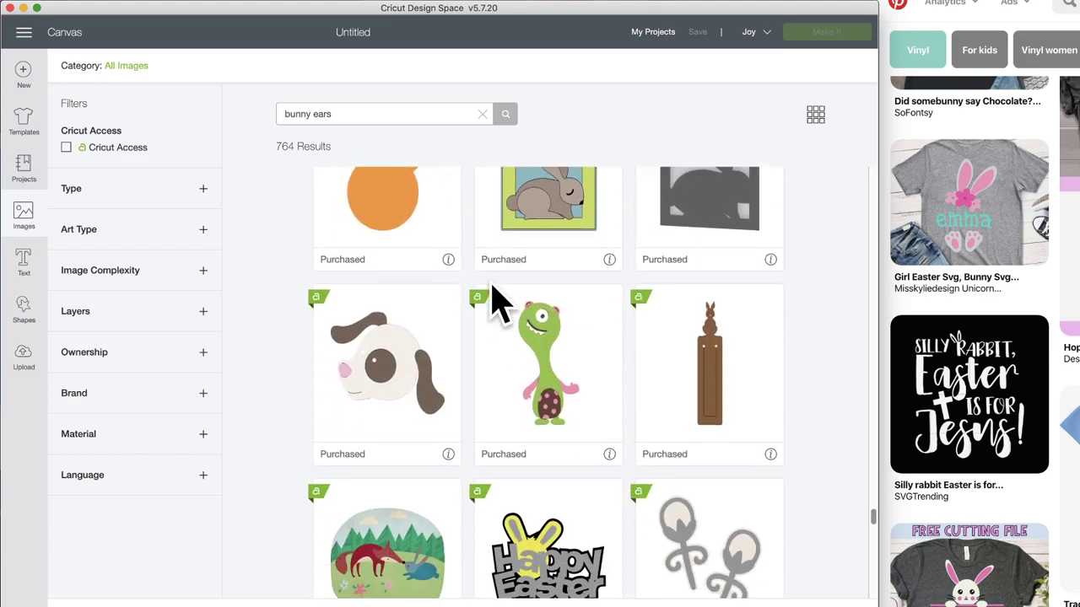
scroll(498, 302, down, 3)
scroll(497, 302, down, 5)
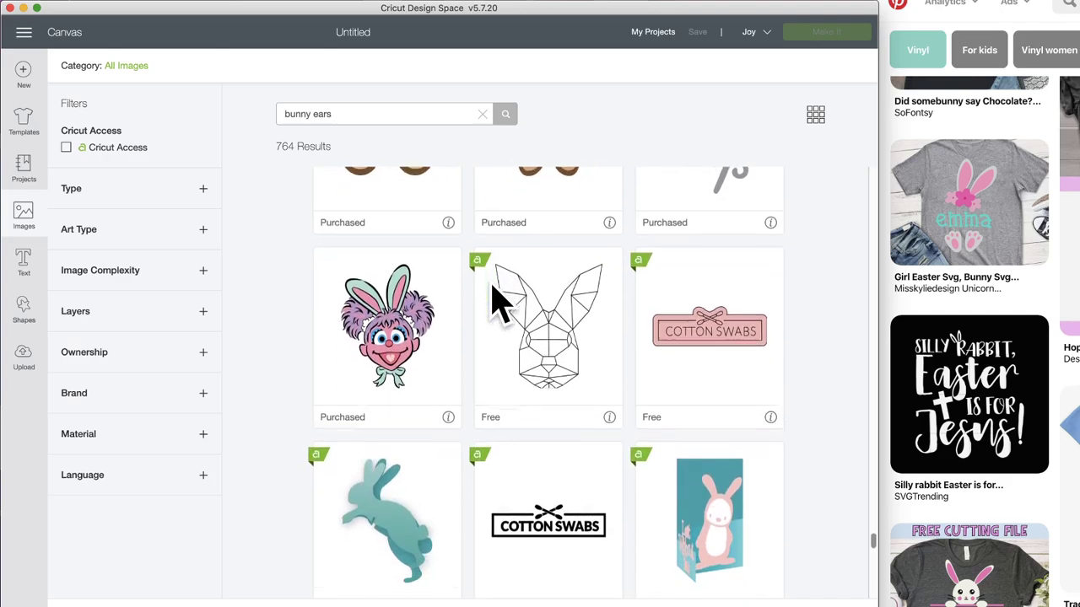
scroll(498, 302, down, 7)
scroll(498, 302, up, 3)
scroll(496, 302, down, 18)
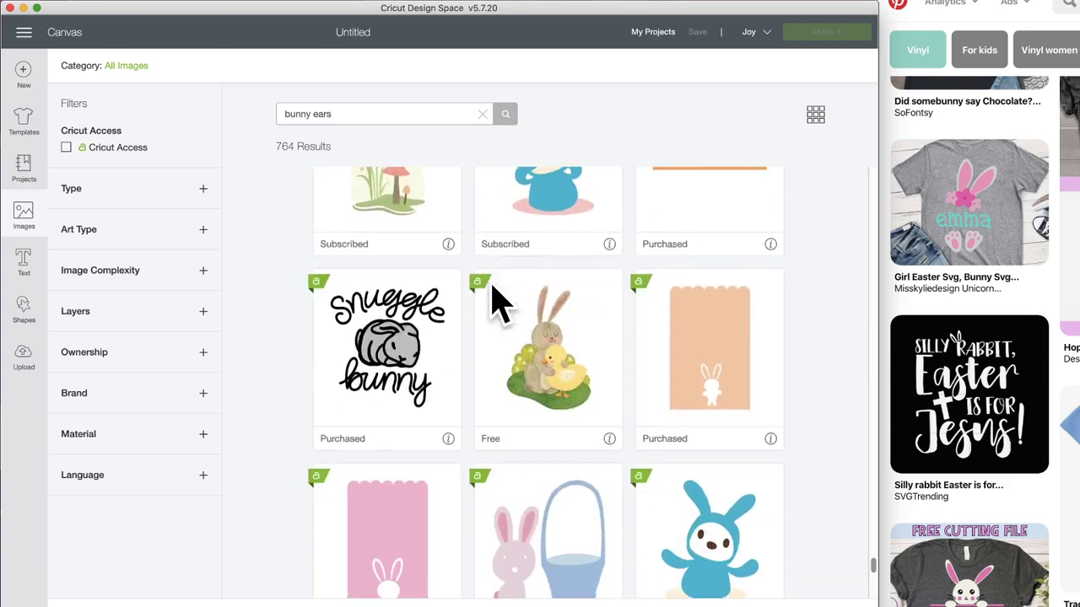
scroll(498, 302, down, 7)
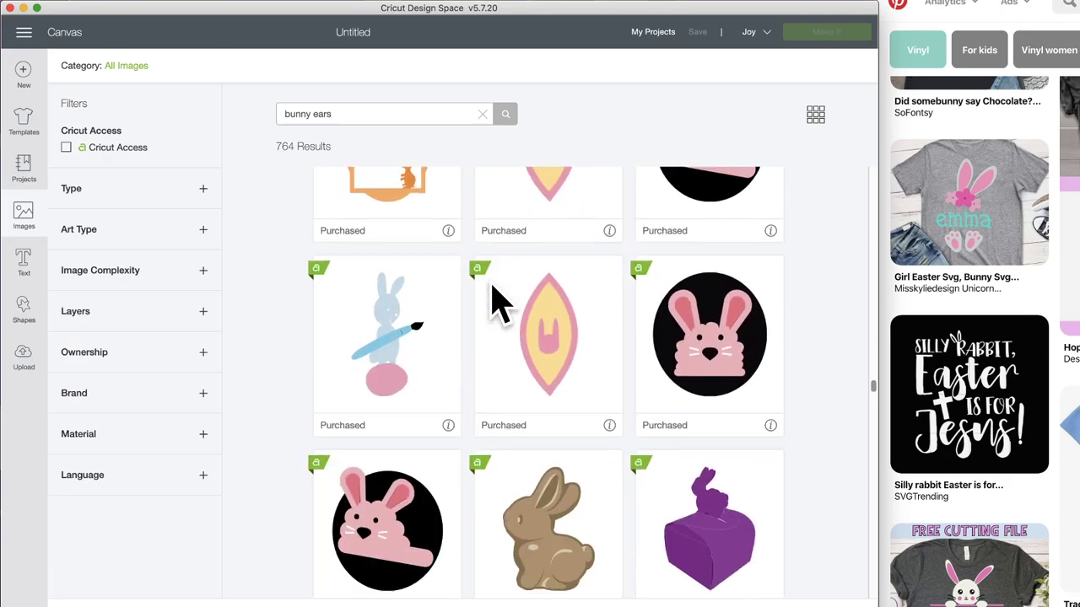
scroll(498, 302, down, 7)
scroll(497, 302, down, 9)
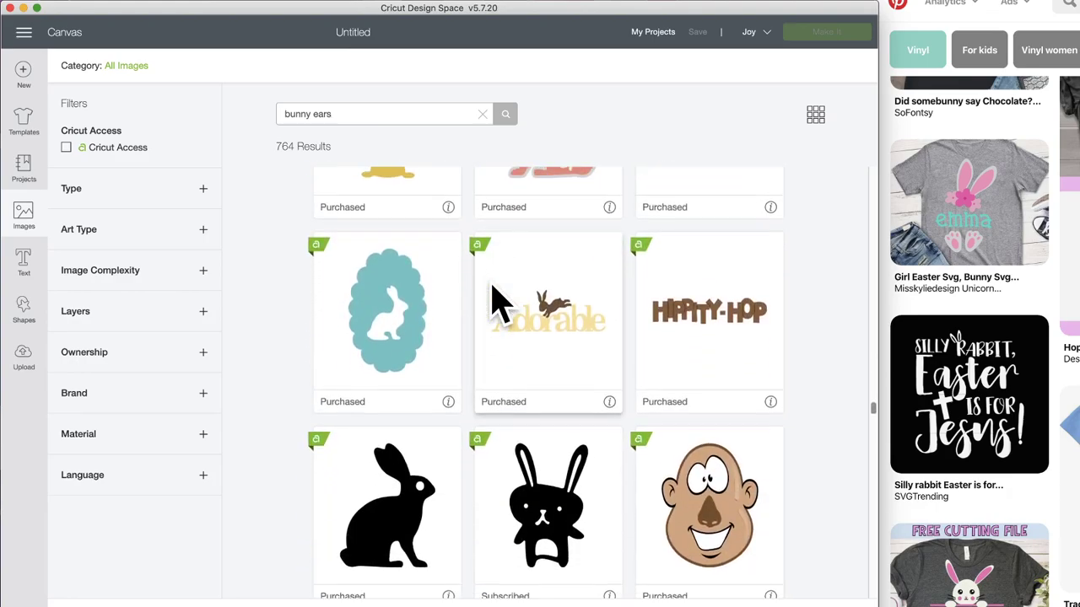
scroll(498, 302, down, 8)
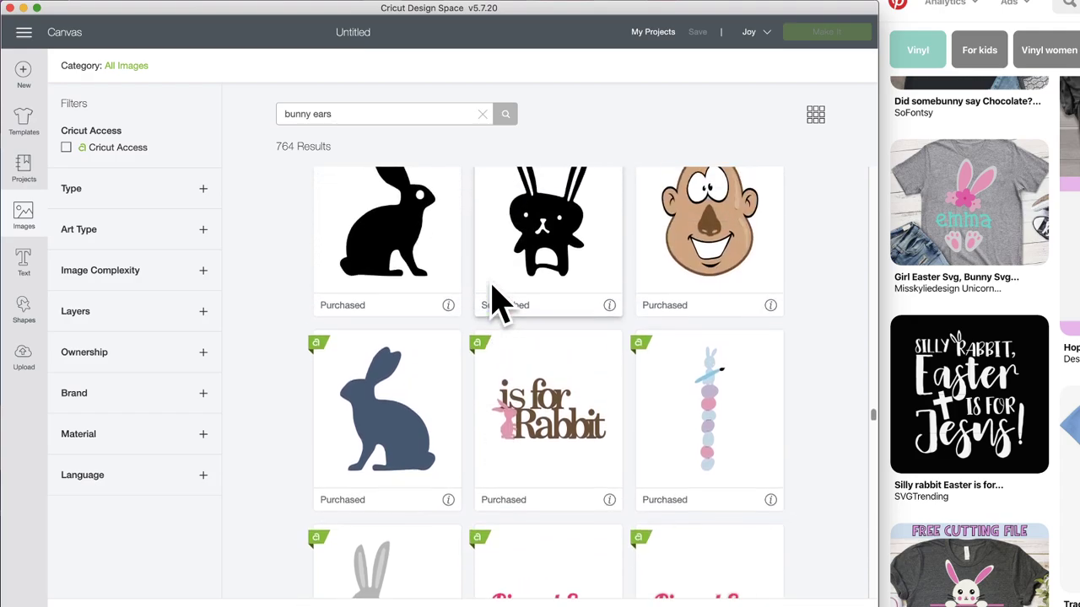
- Look further through the bunny ears results for images whose ears could match the Pinterest shirt design
scroll(696, 228, up, 1)
click(769, 323)
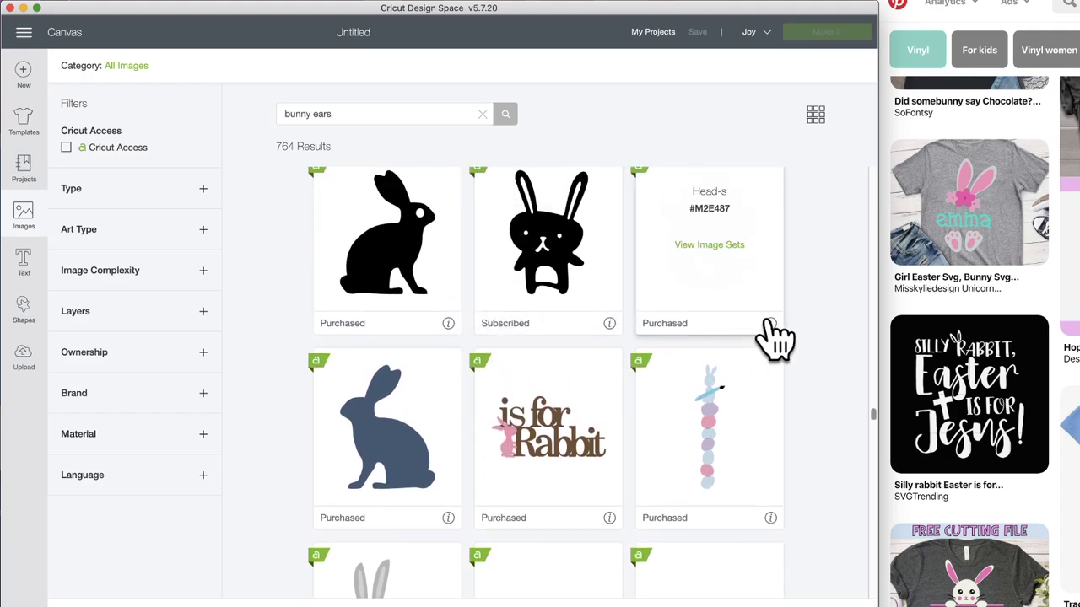
scroll(530, 355, down, 5)
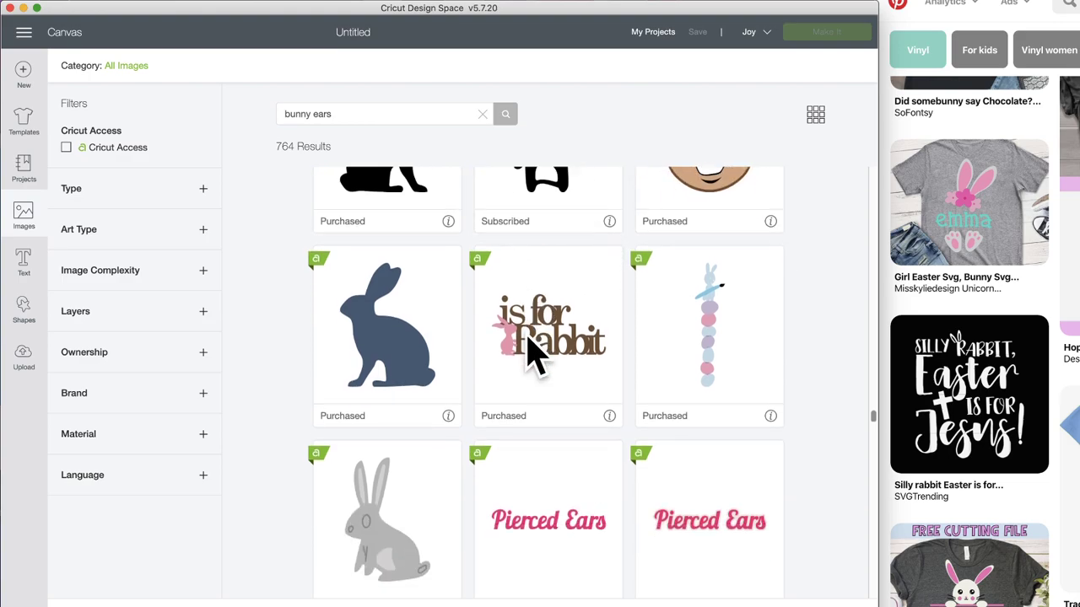
scroll(530, 354, down, 12)
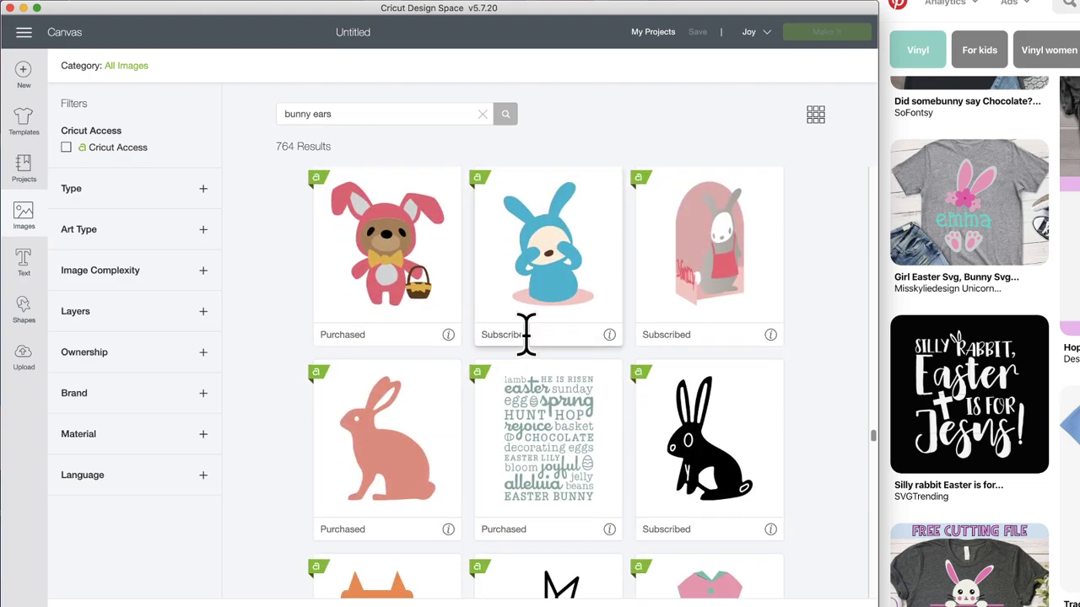
scroll(526, 334, up, 1)
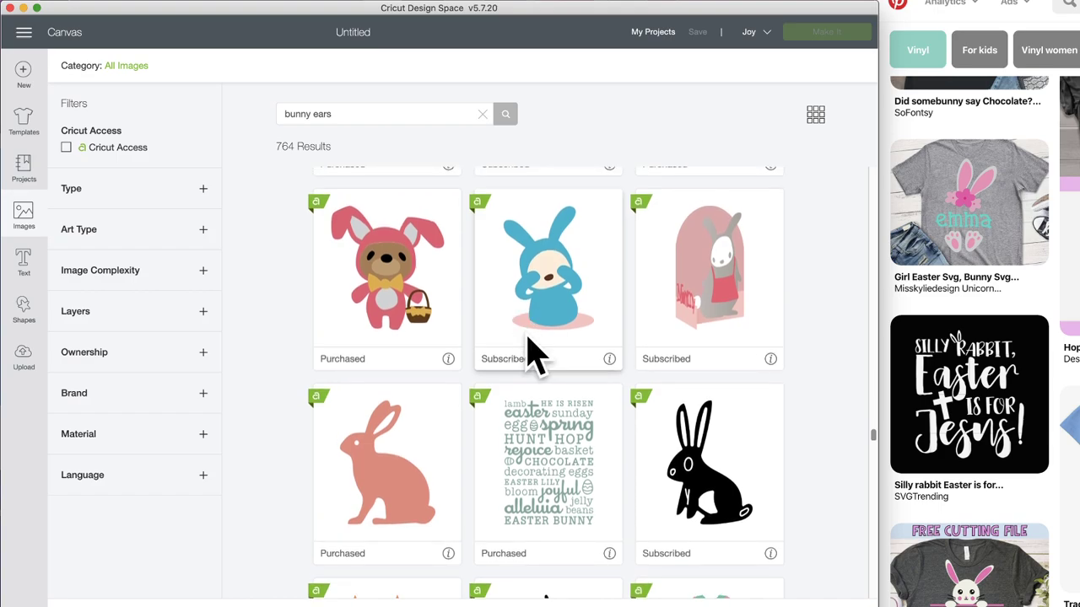
scroll(529, 354, down, 11)
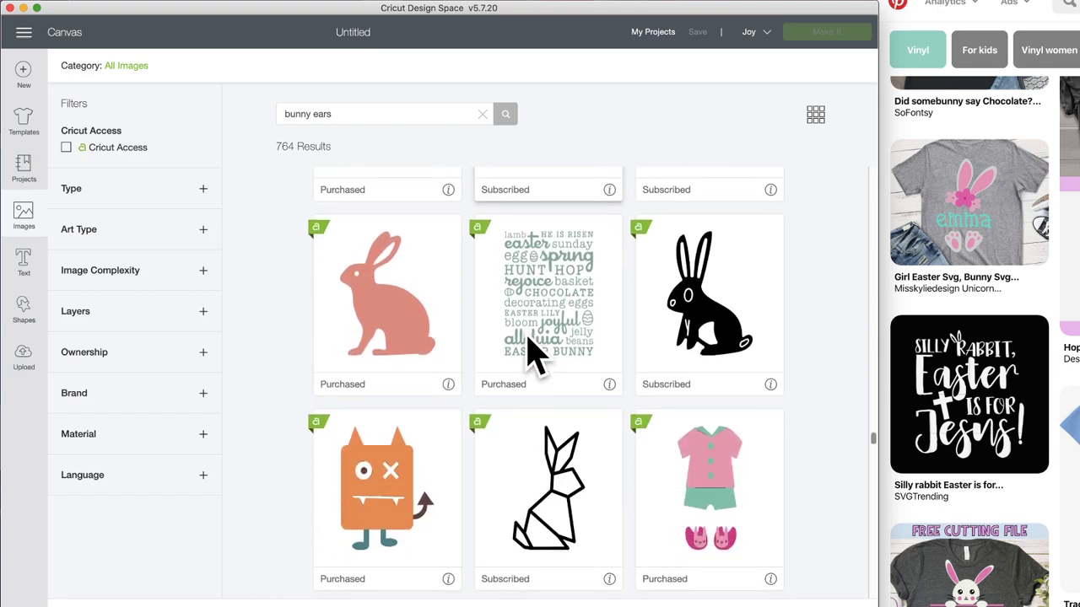
scroll(530, 354, down, 12)
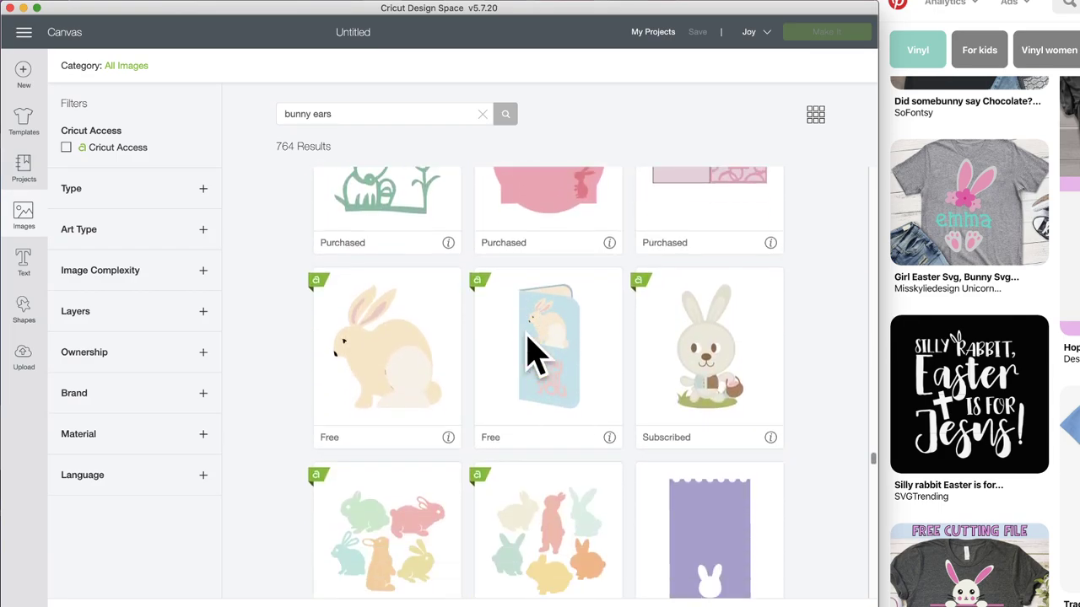
scroll(530, 354, up, 6)
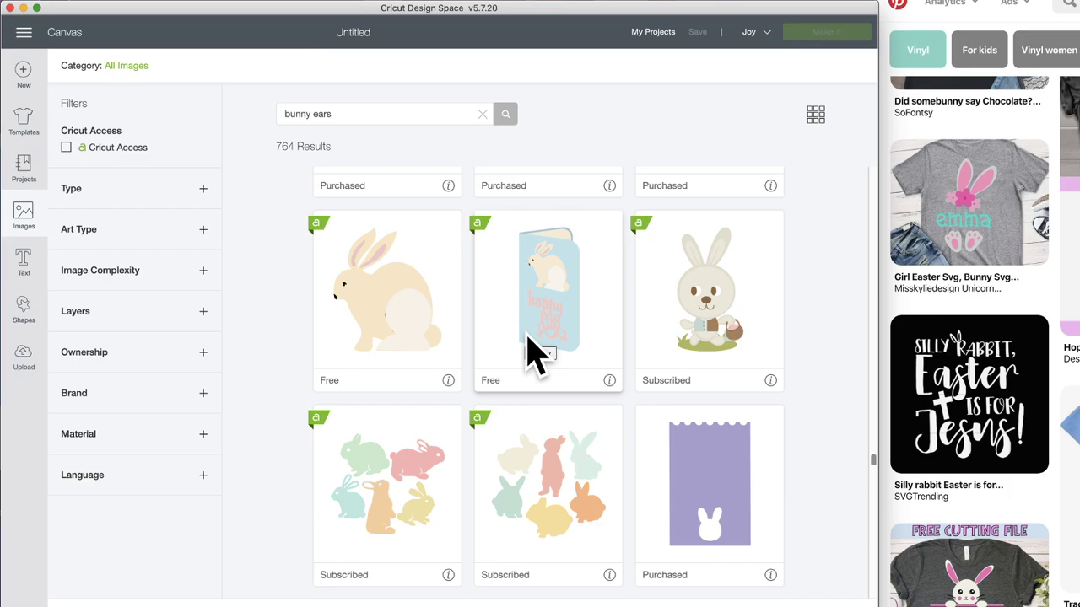
scroll(527, 355, down, 10)
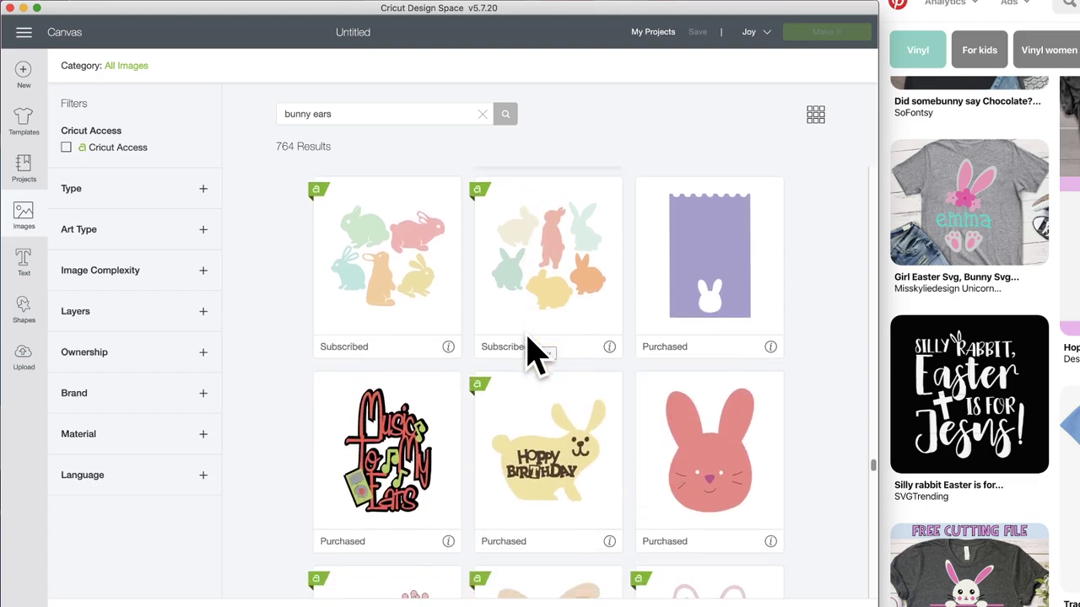
scroll(527, 337, down, 5)
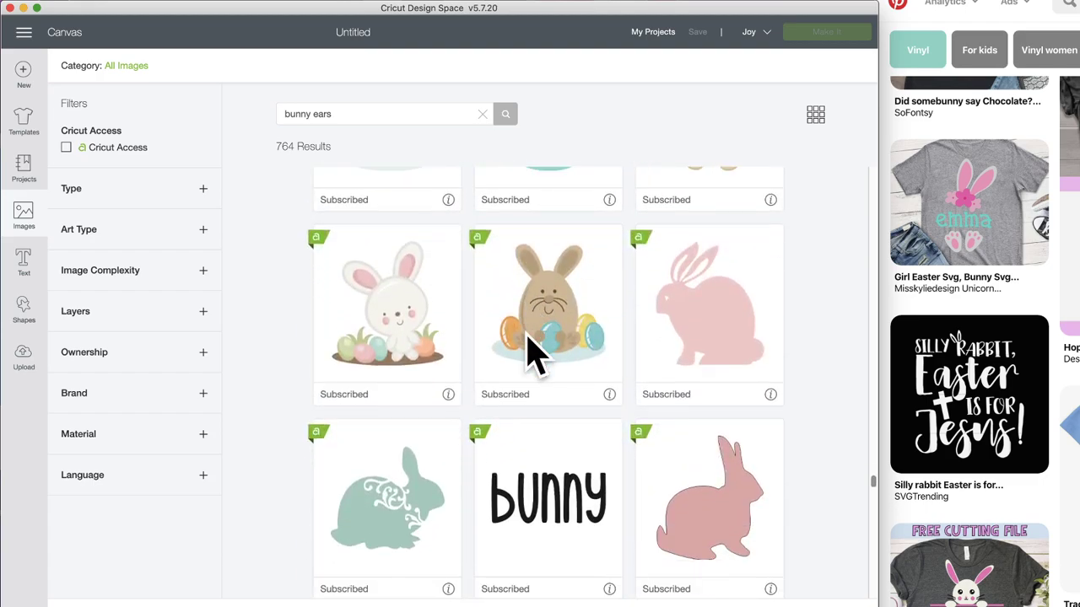
scroll(528, 354, up, 3)
scroll(528, 354, down, 10)
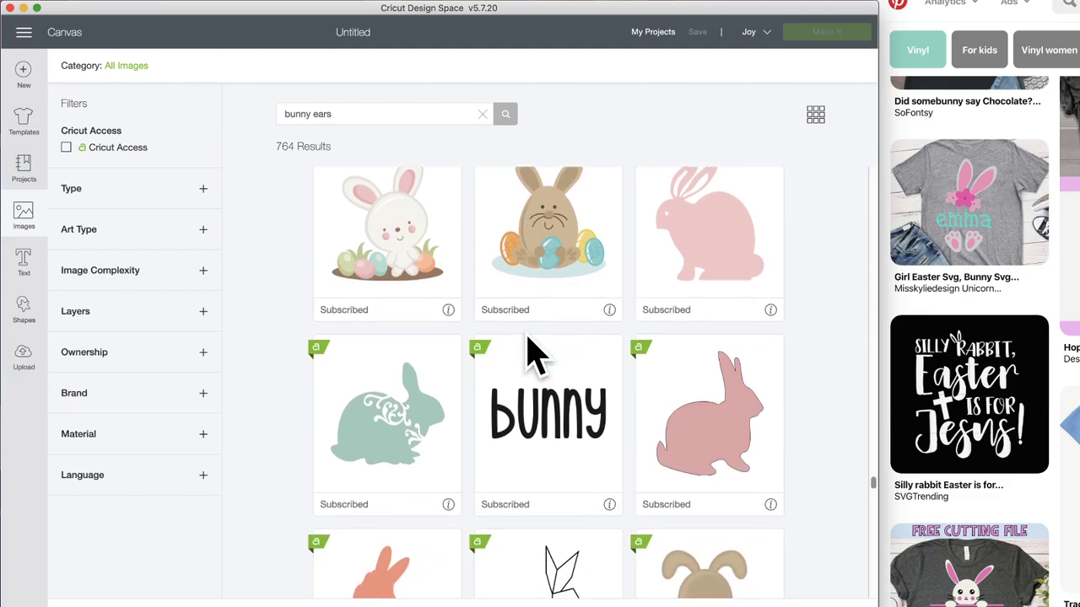
scroll(528, 354, down, 5)
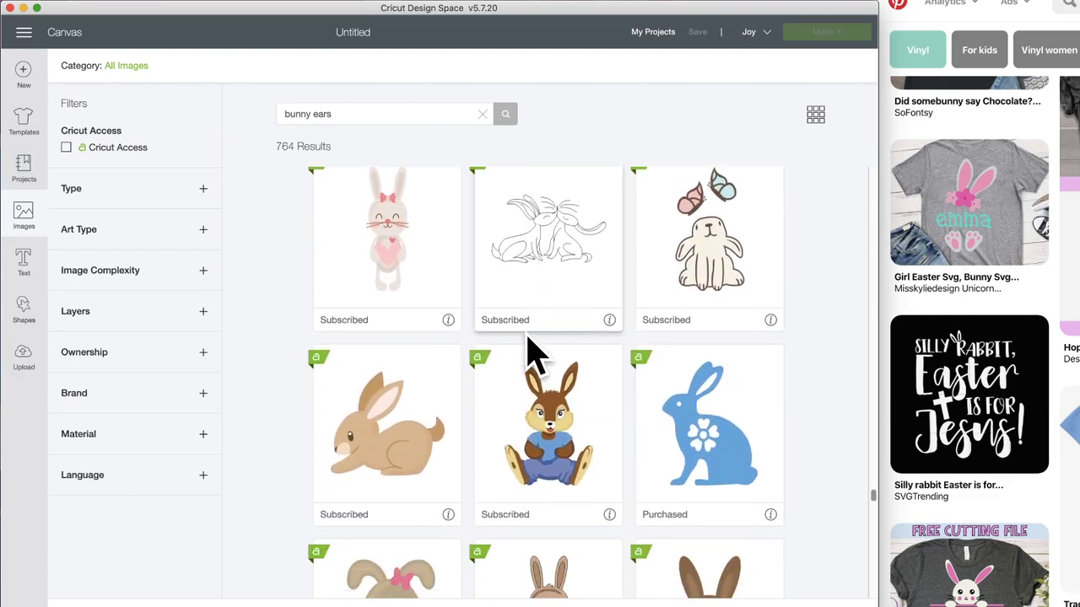
scroll(527, 350, down, 5)
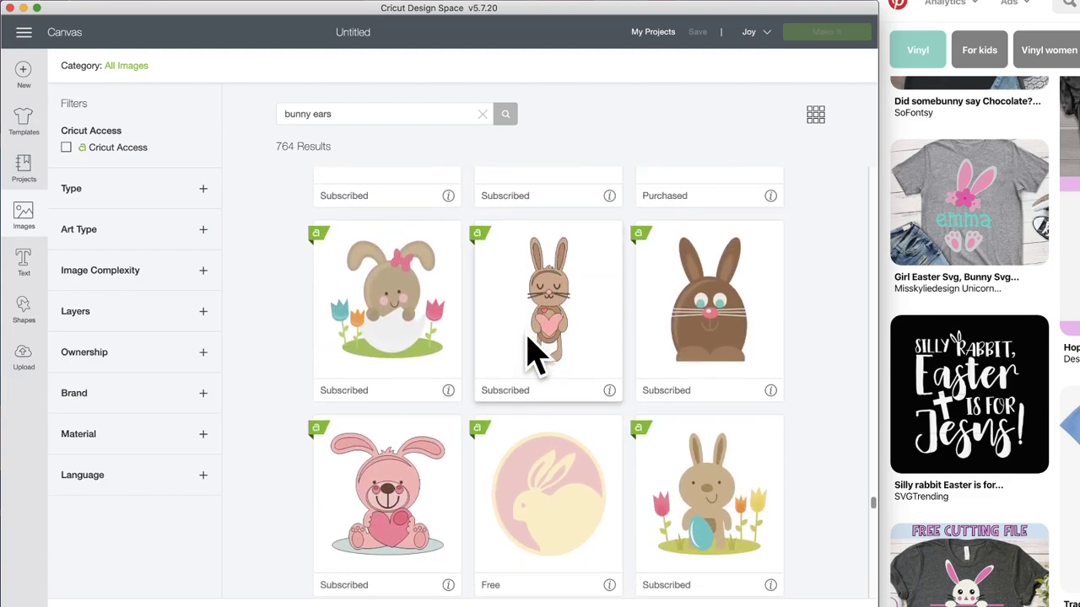
scroll(530, 353, down, 3)
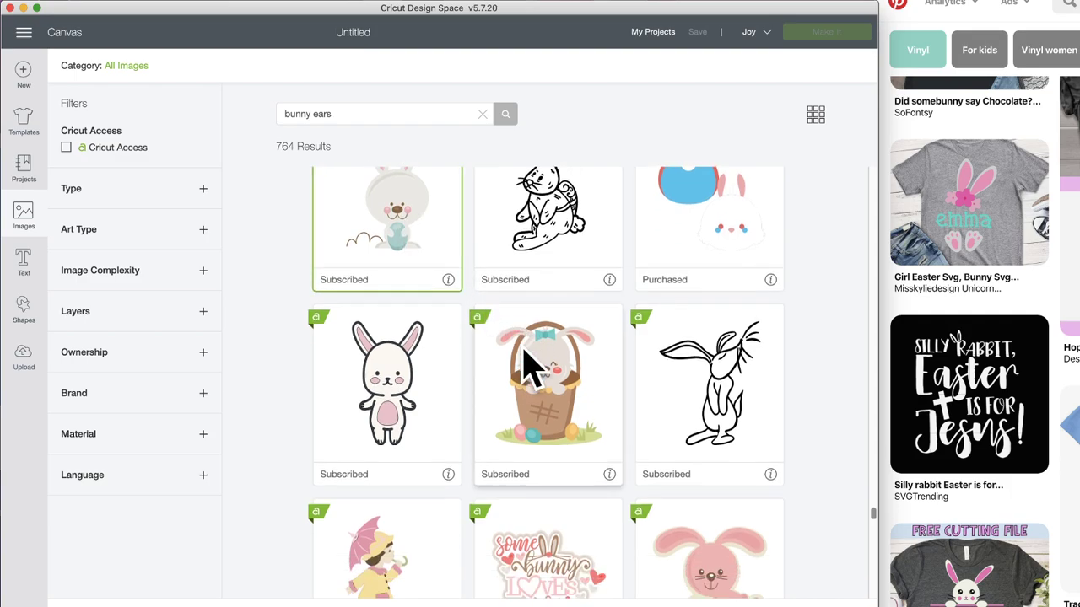
scroll(530, 363, down, 2)
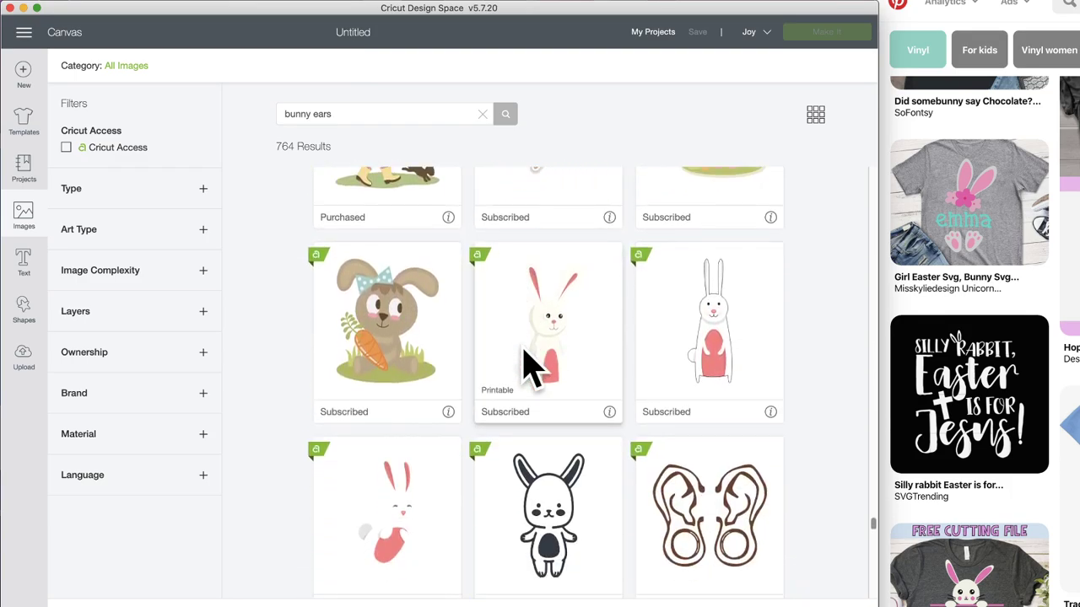
scroll(530, 363, down, 10)
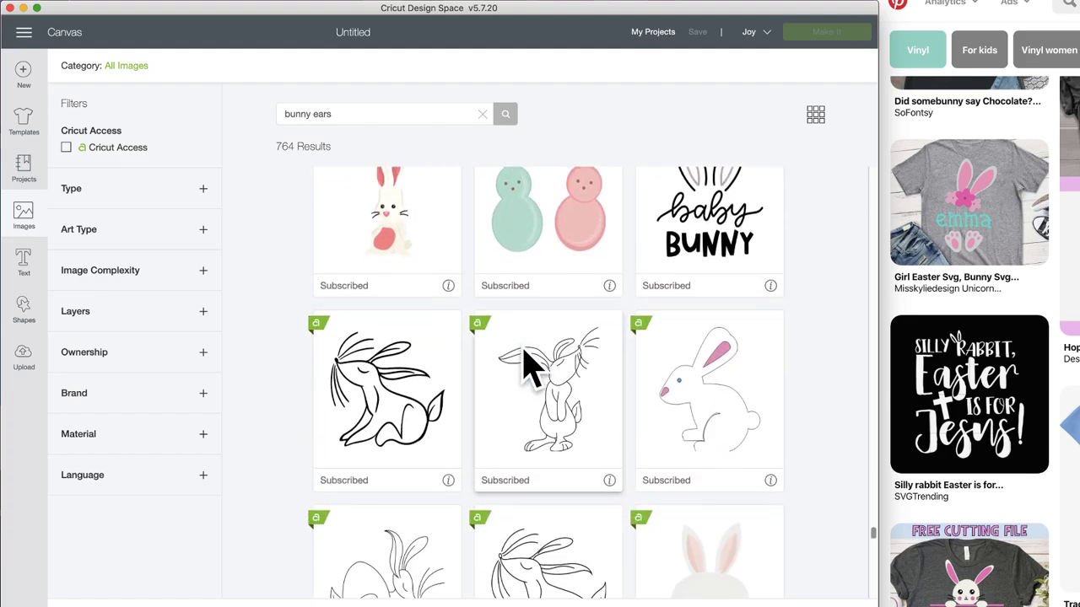
scroll(530, 363, up, 3)
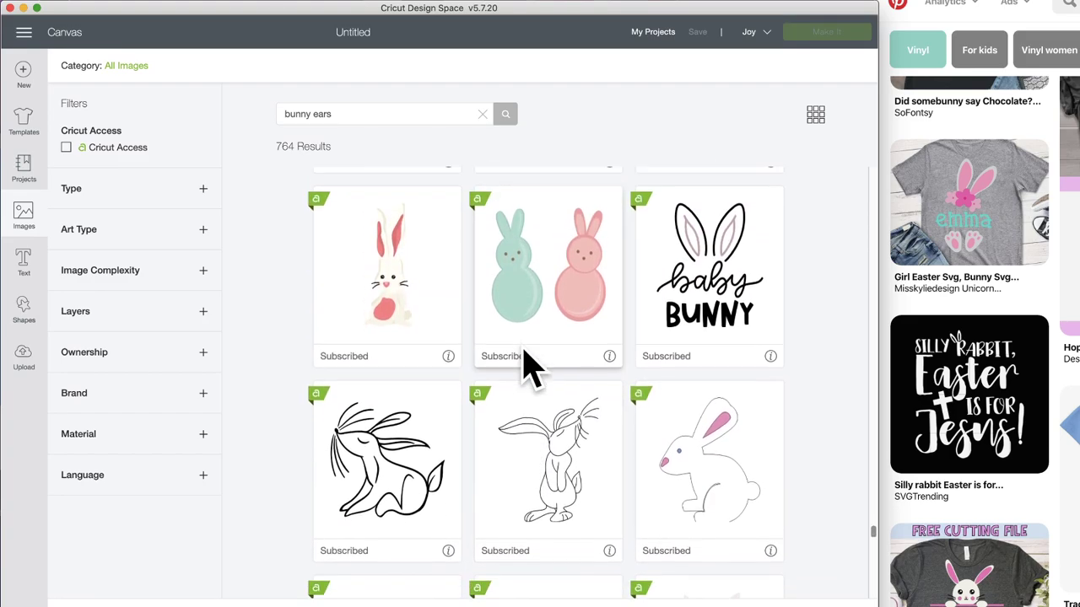
scroll(530, 365, down, 1)
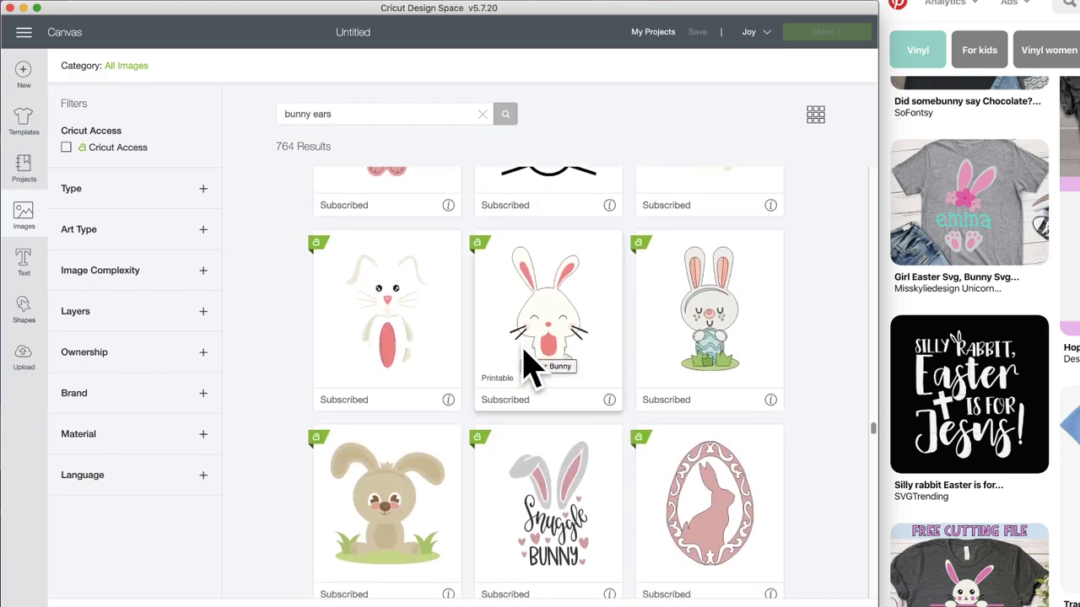
scroll(524, 363, down, 5)
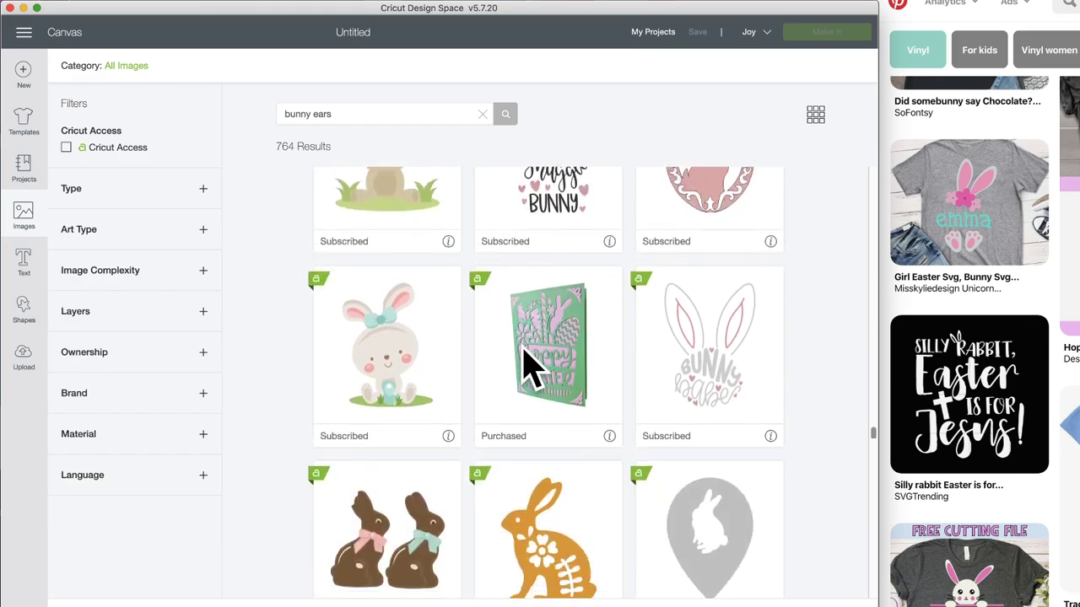
scroll(525, 363, down, 4)
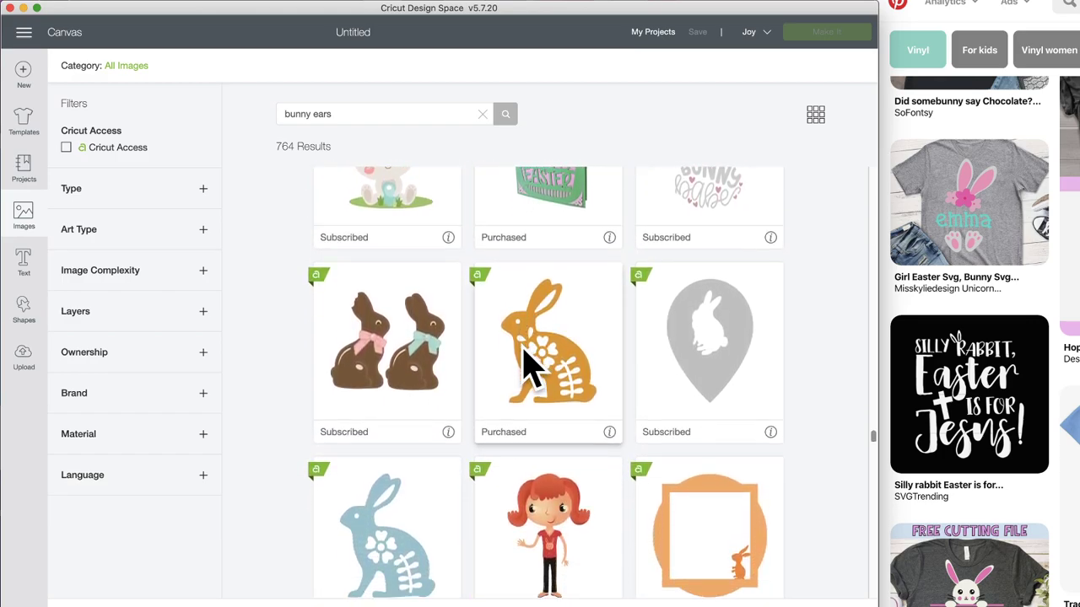
scroll(524, 363, down, 9)
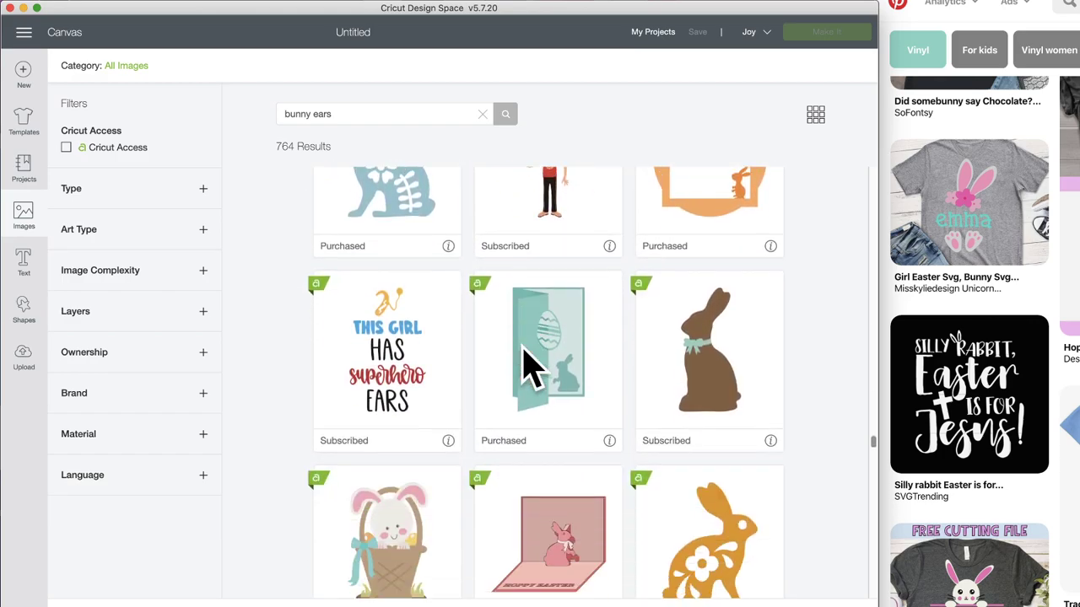
scroll(525, 363, down, 12)
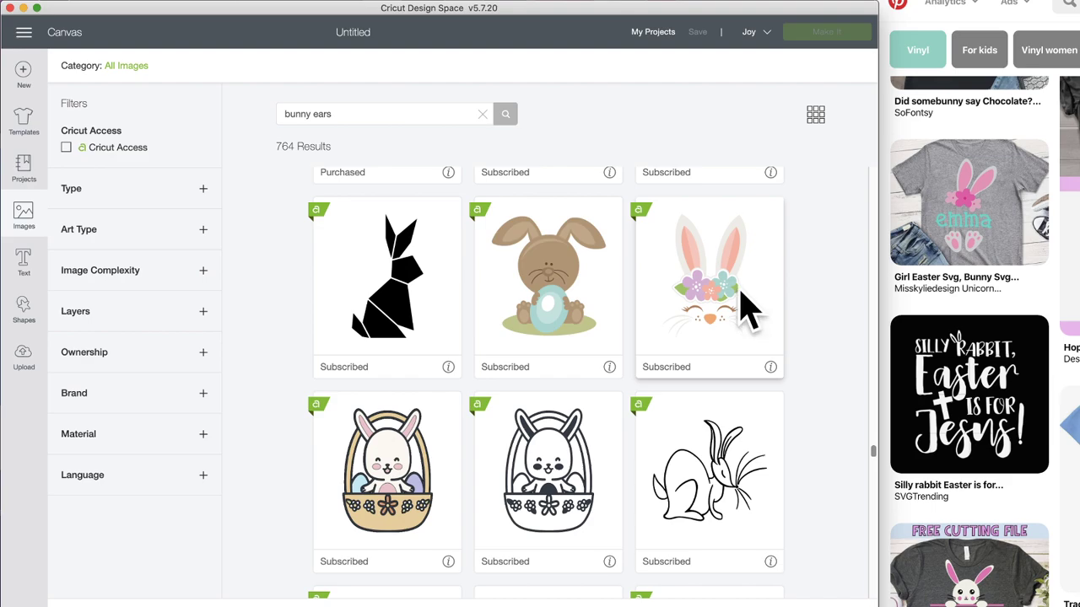
- Select the bunny face with the flower crown and insert it with the bunny holding an egg onto the canvas
click(747, 312)
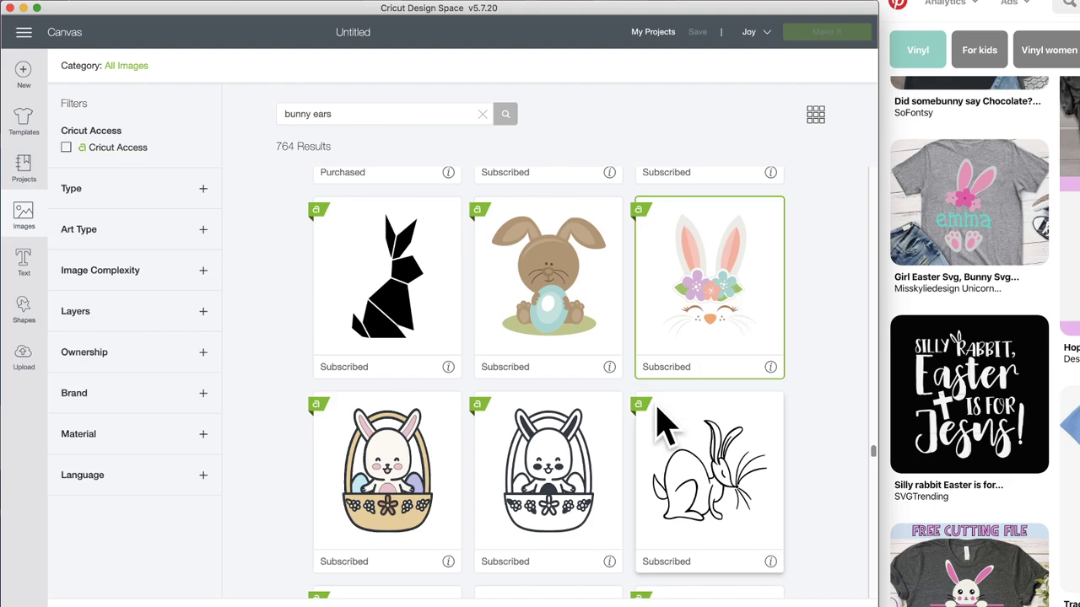
scroll(569, 380, down, 1)
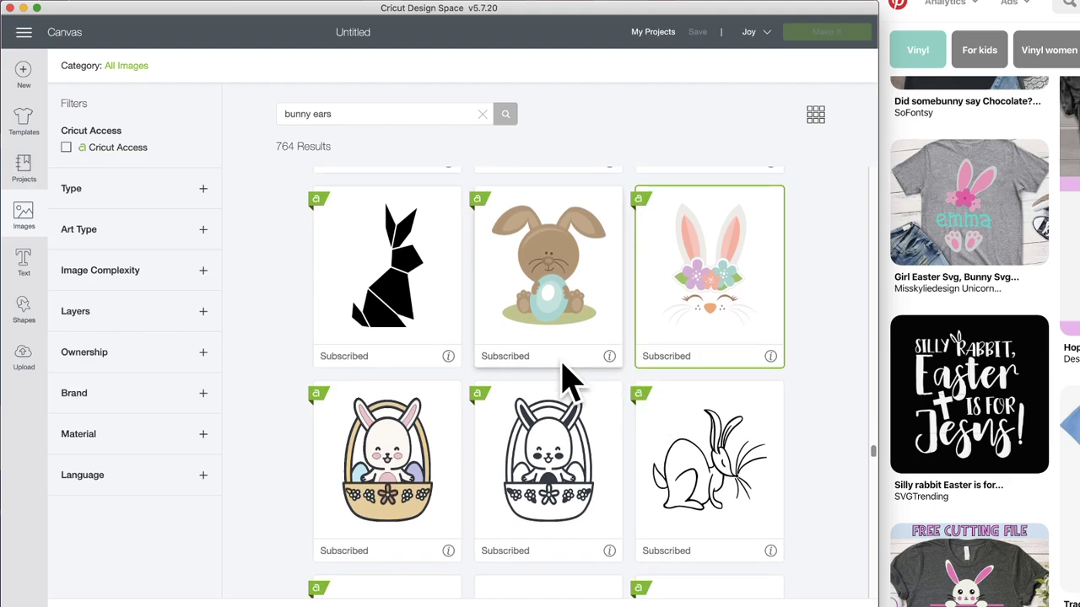
scroll(570, 379, down, 5)
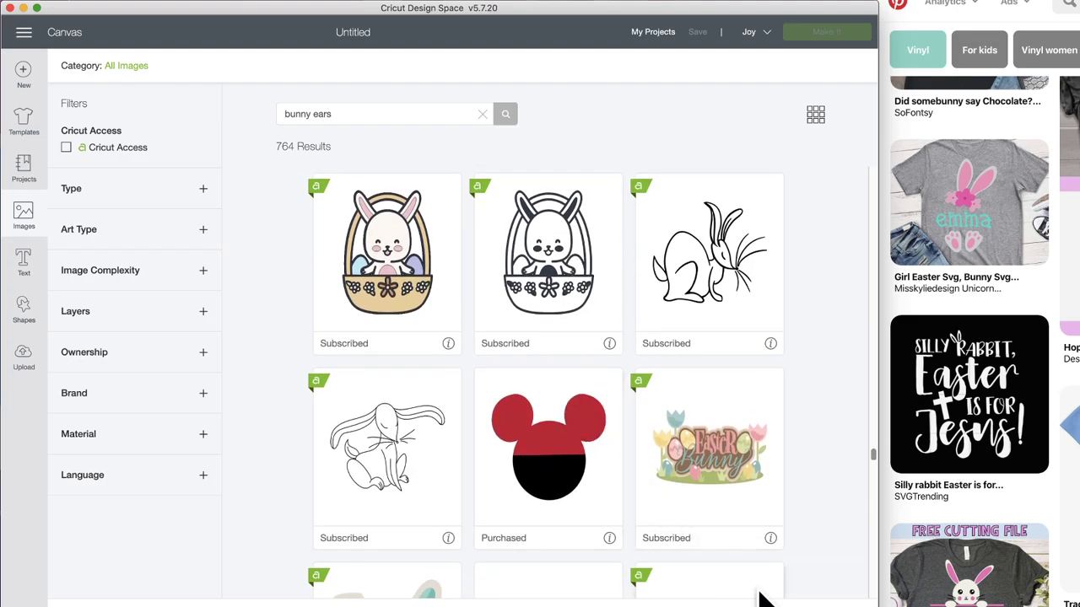
click(814, 606)
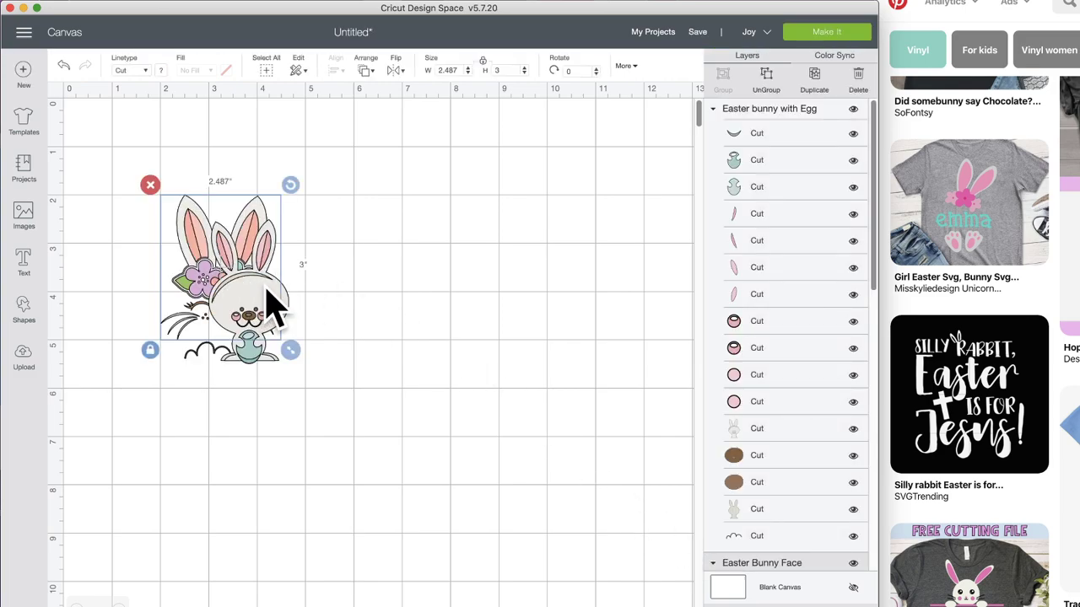
- Move the two overlapping bunny images apart on the canvas and compare the layers that make up each one
drag(272, 306, 586, 229)
drag(268, 291, 297, 297)
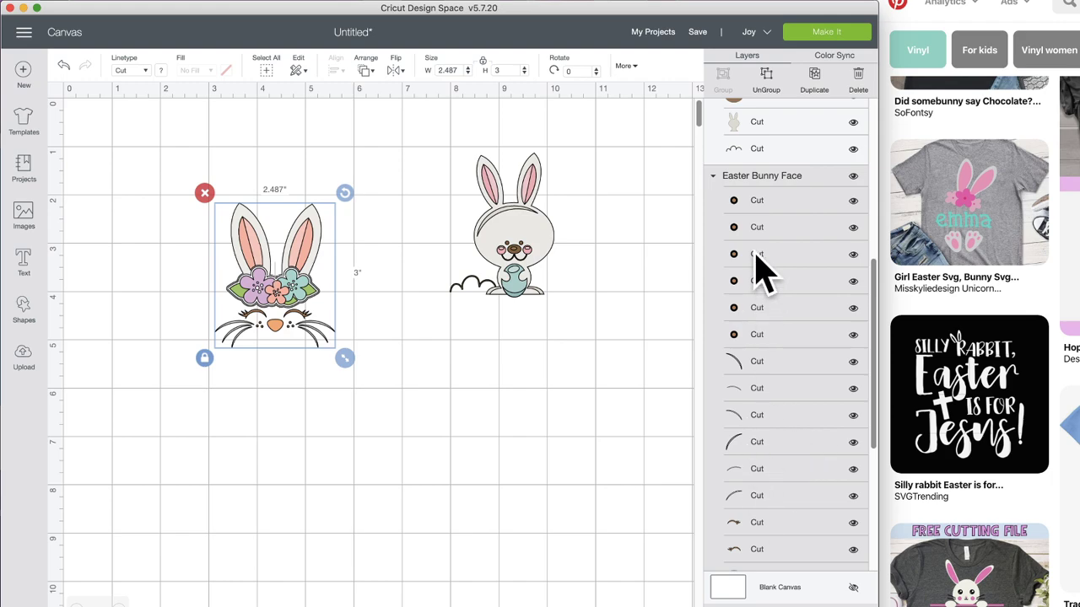
scroll(763, 270, up, 10)
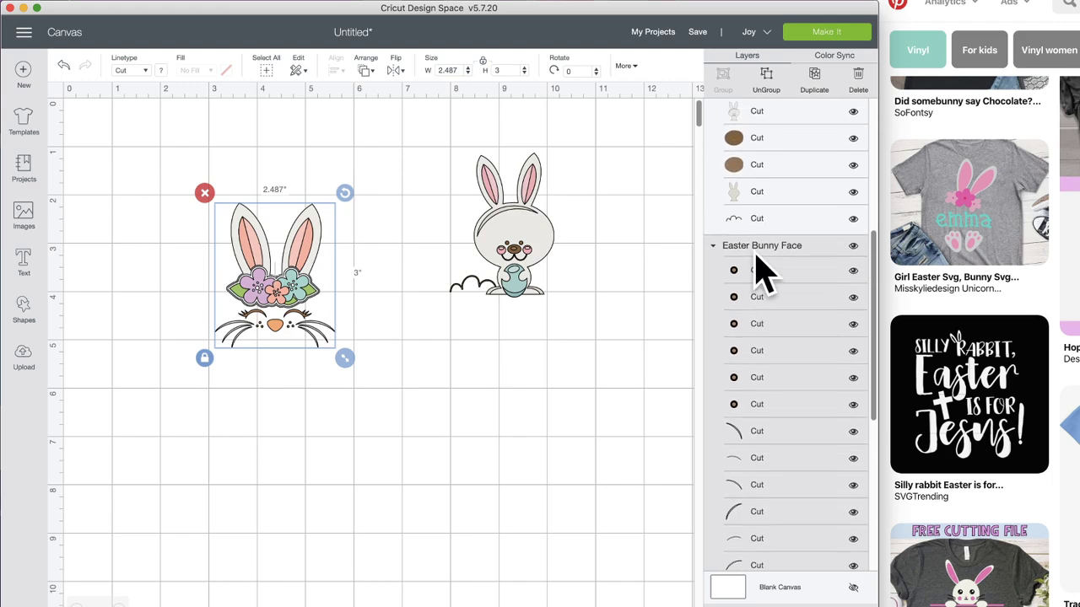
scroll(763, 270, up, 3)
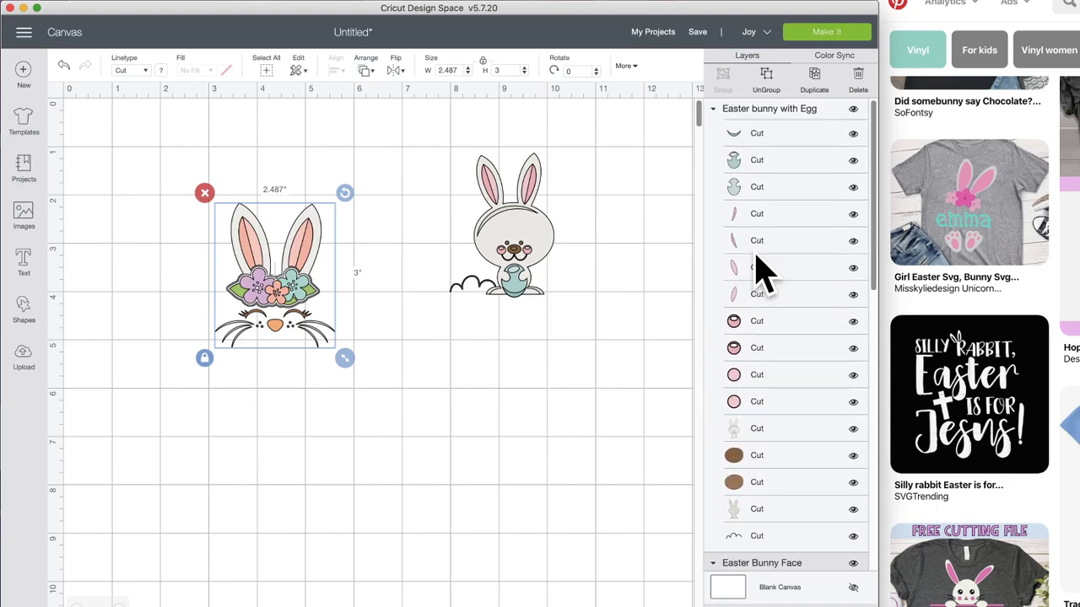
scroll(763, 270, down, 15)
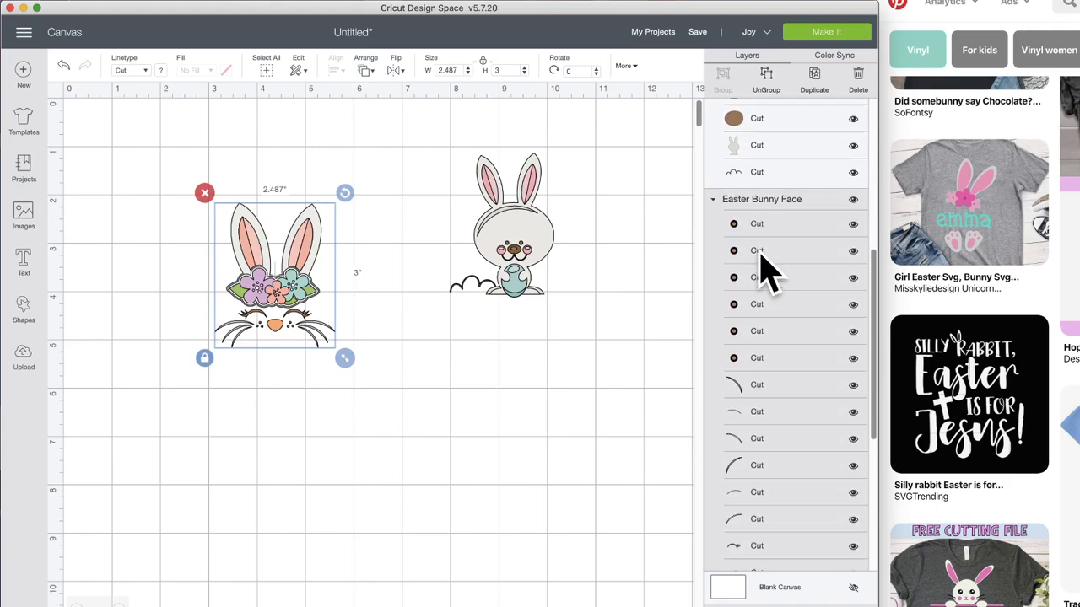
scroll(766, 270, up, 10)
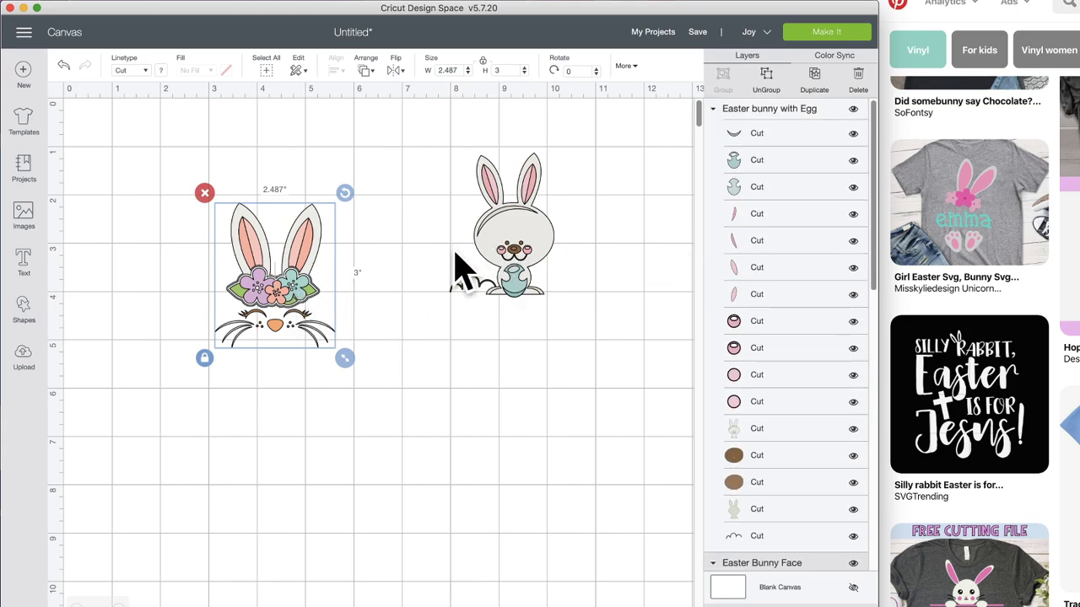
scroll(852, 274, down, 10)
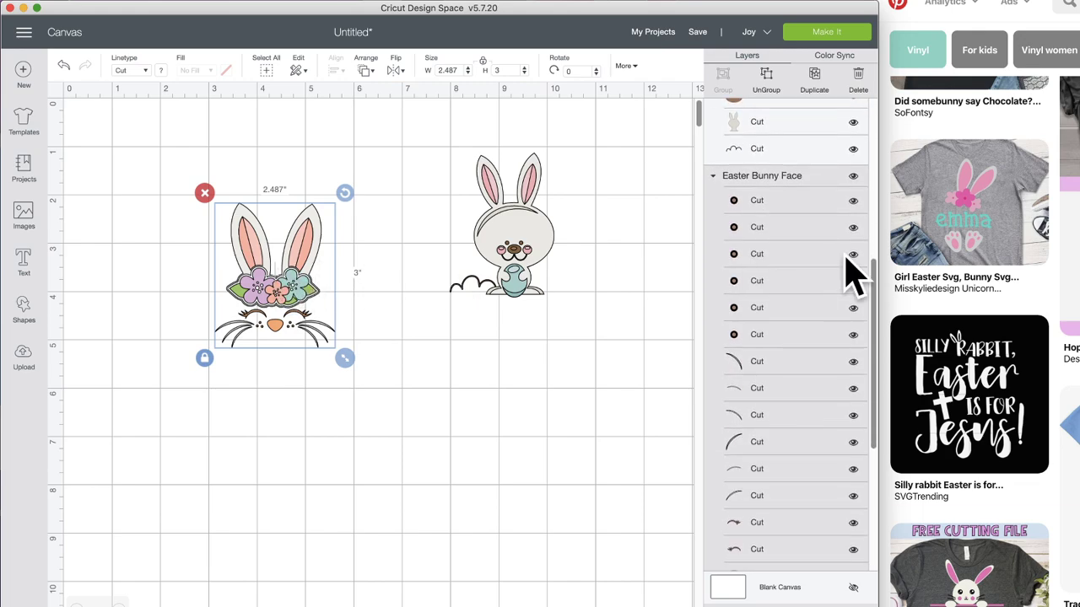
scroll(852, 275, down, 5)
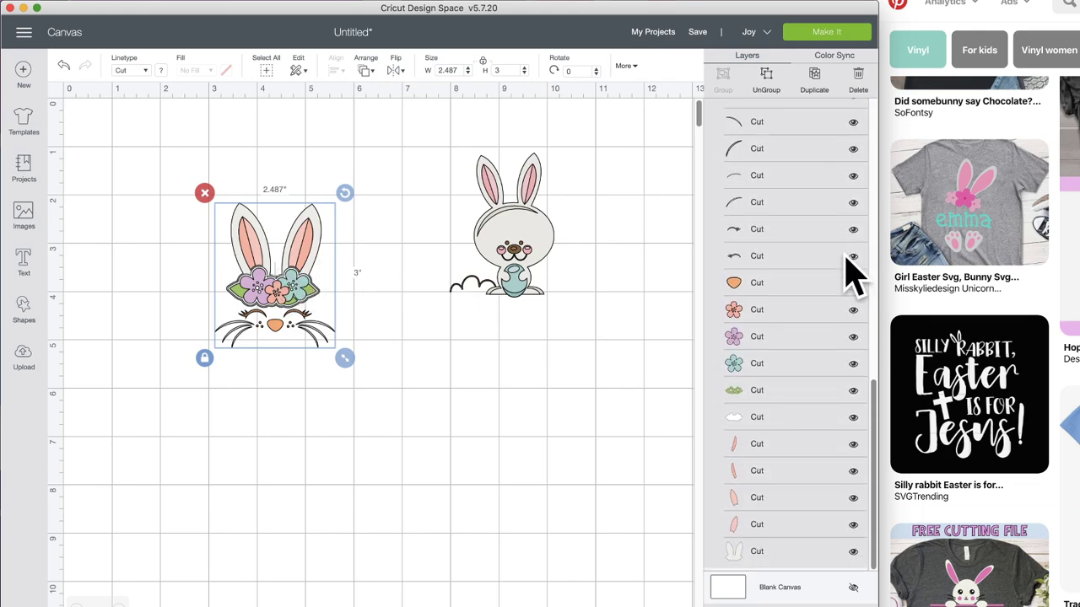
- Delete the Easter bunny with Egg image and ungroup the Easter Bunny Face into its separate layers
click(513, 232)
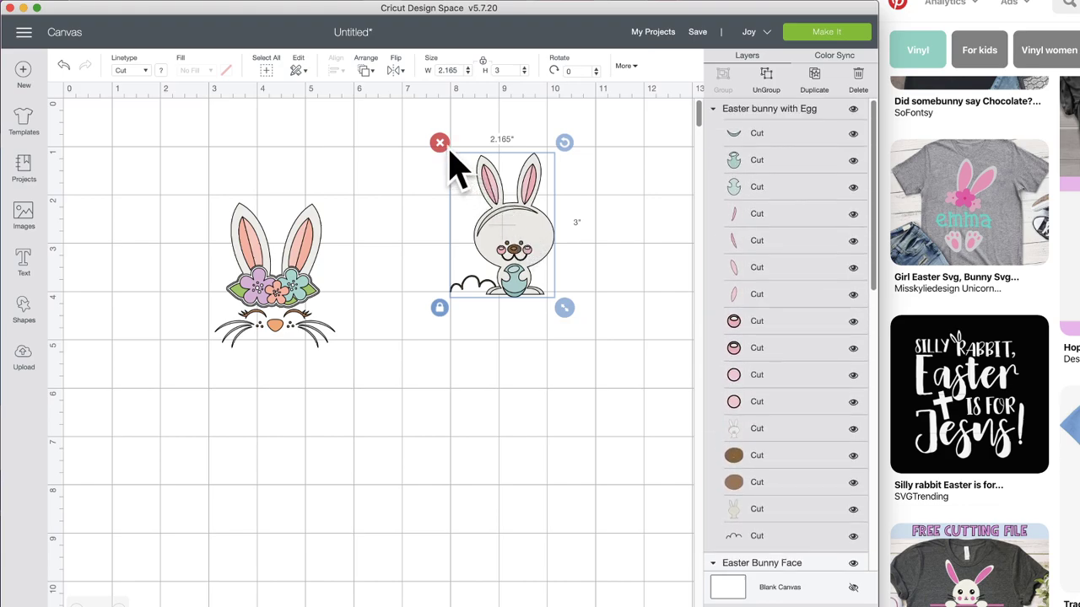
click(440, 141)
click(333, 235)
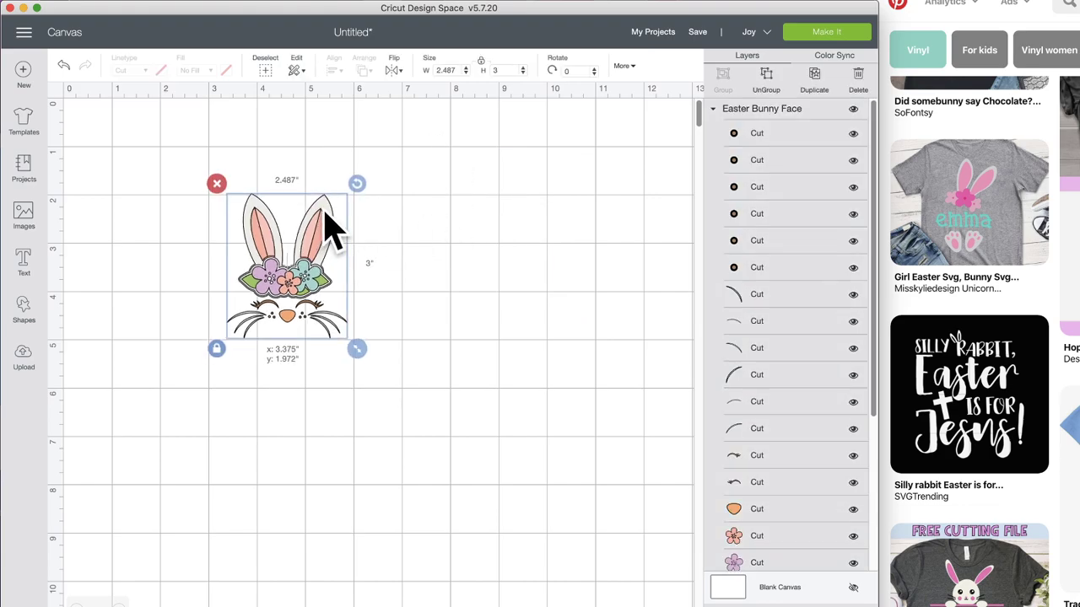
click(769, 74)
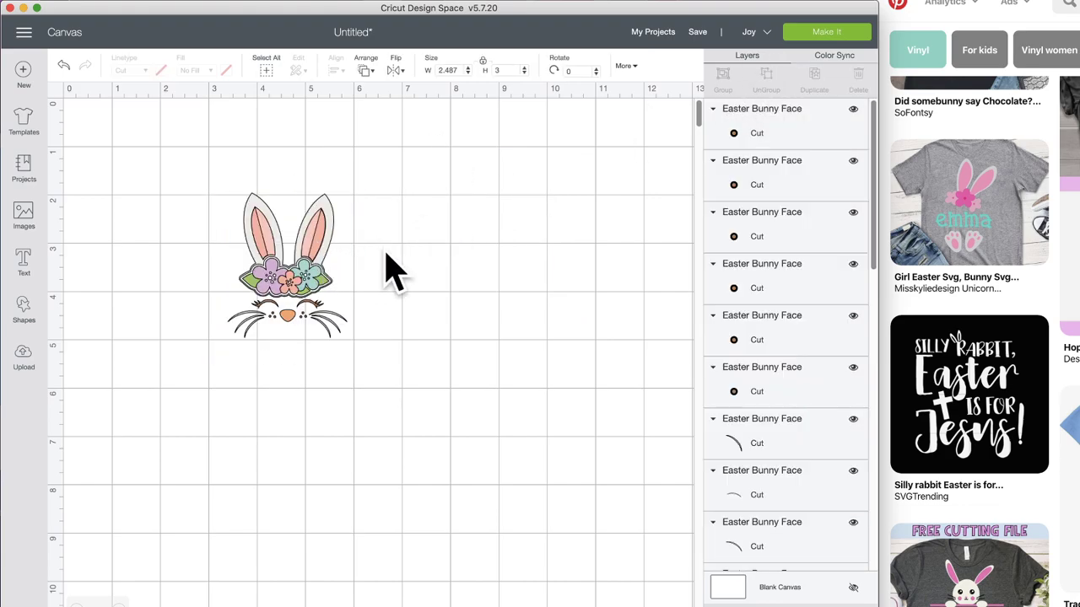
- Hide the two narrow pink shading layers inside the ears of the Easter Bunny Face
click(313, 253)
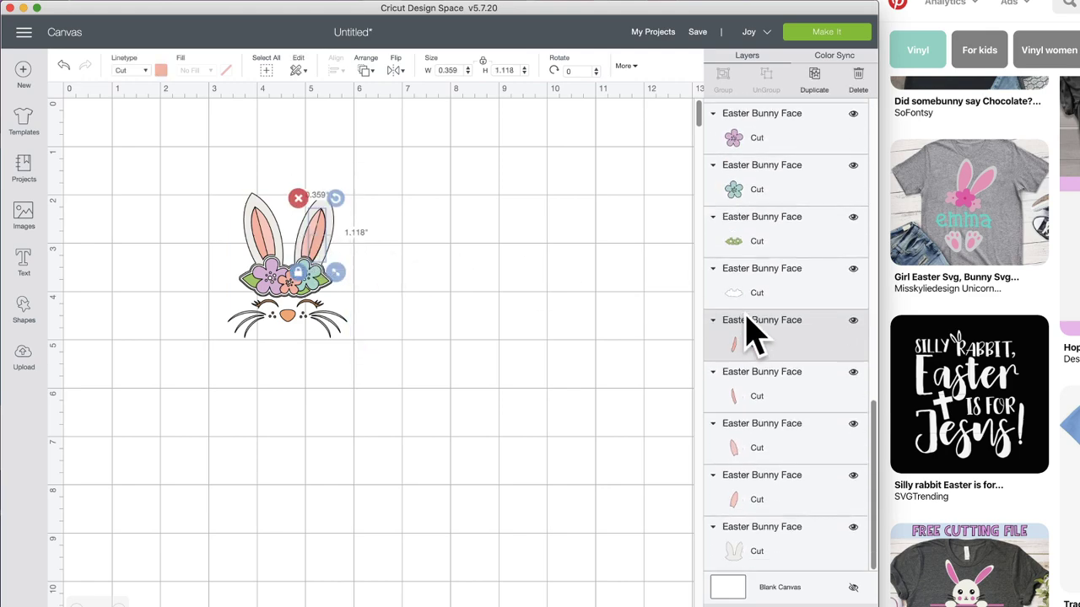
click(853, 320)
click(853, 372)
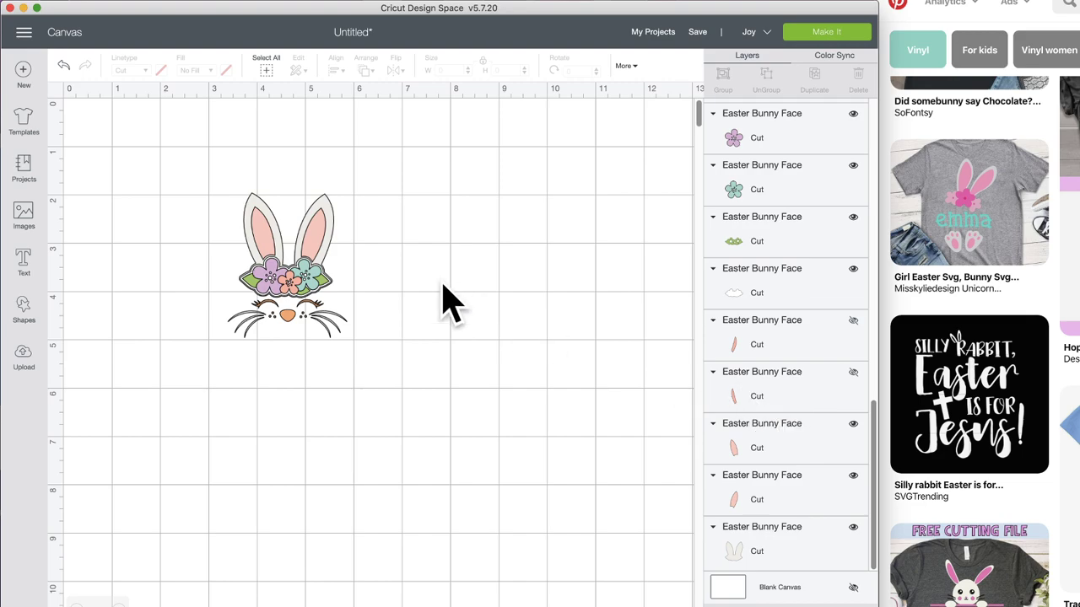
- Move the teal flower, the green leaves and the white crown backing off the bunny into the empty canvas area beside it
drag(316, 283, 420, 277)
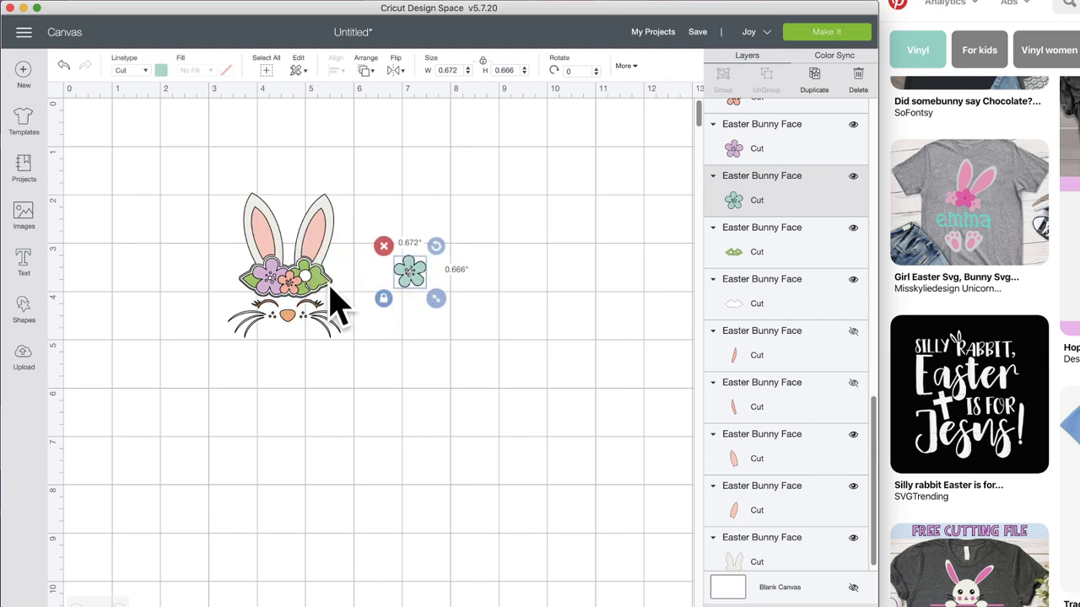
click(329, 286)
drag(332, 288, 554, 371)
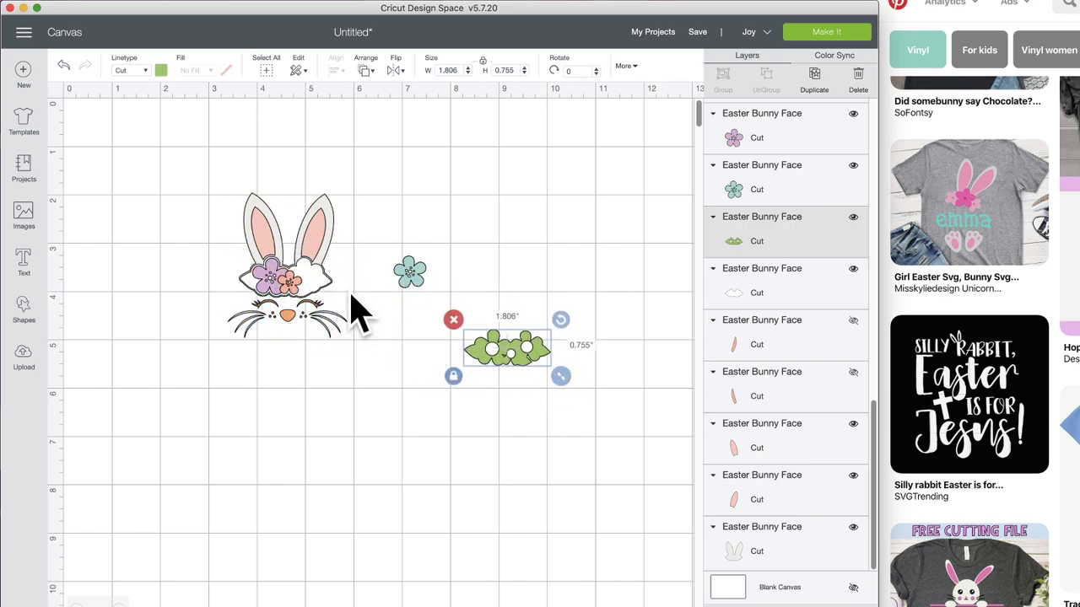
drag(333, 295, 468, 331)
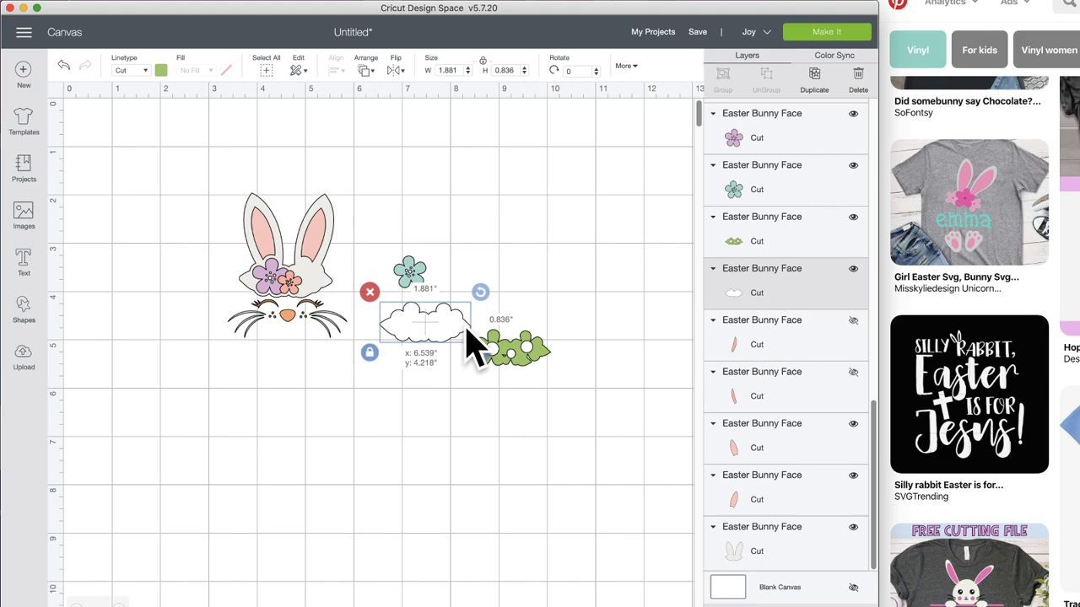
mouse_move(468, 332)
mouse_down()
mouse_move(325, 281)
mouse_move(478, 318)
mouse_up()
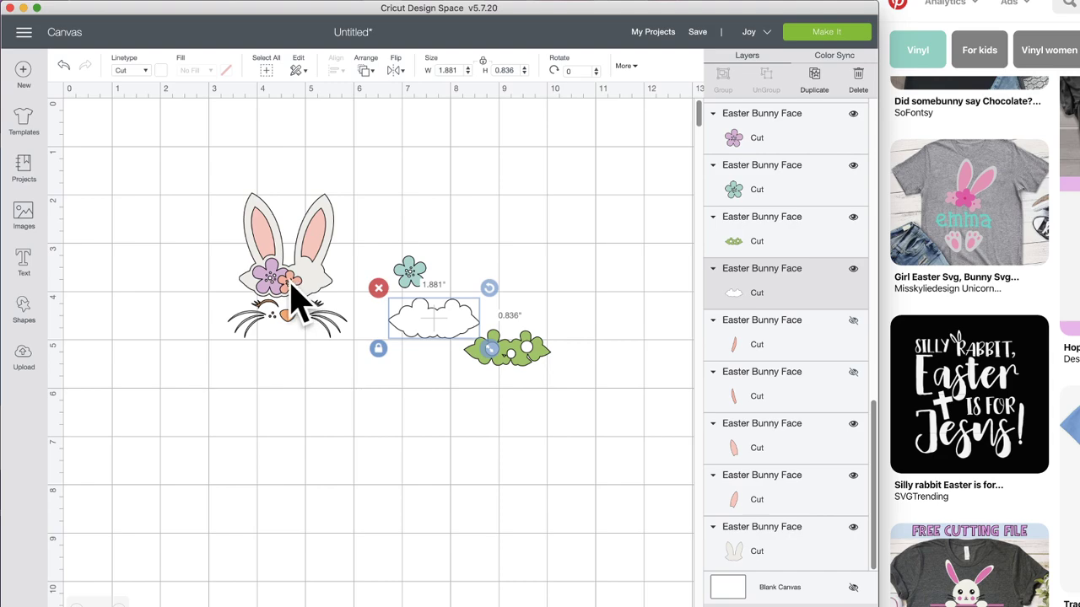
- Move the peach and purple flowers away from the bunny and place the grey outer ear shape below the face
drag(295, 295, 443, 254)
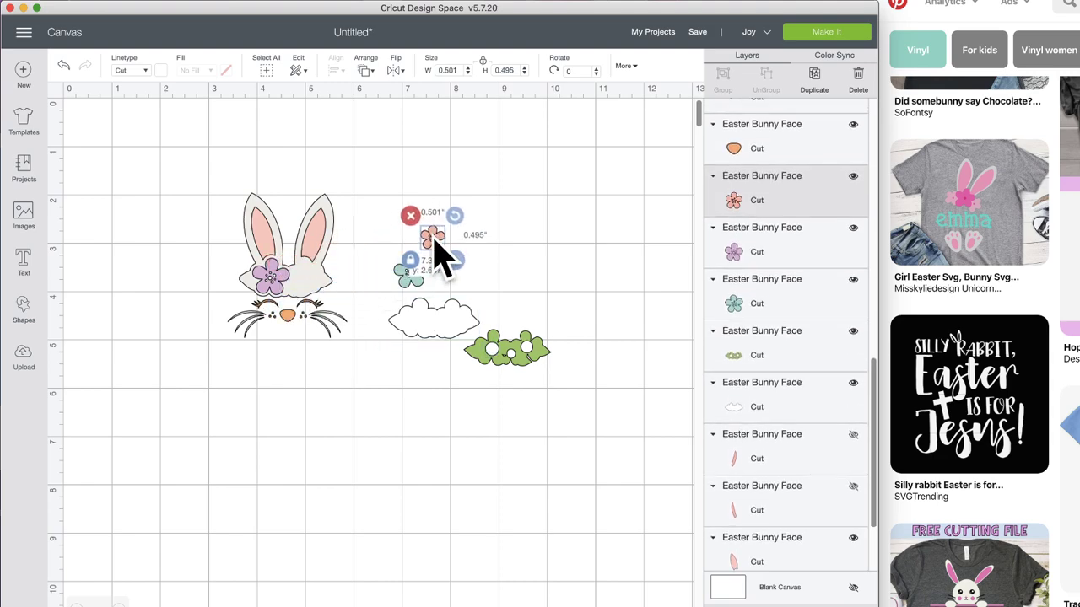
click(272, 281)
drag(280, 282, 523, 251)
drag(258, 282, 277, 456)
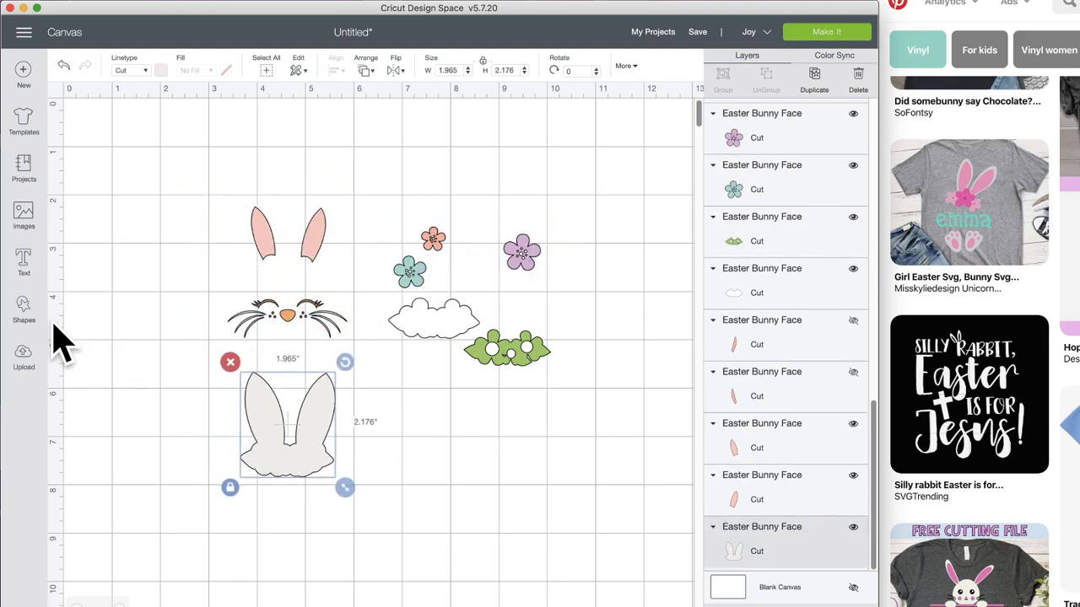
- Insert a square, place it over the lower scalloped part of the grey ear shape, and slice the two
click(23, 314)
click(78, 221)
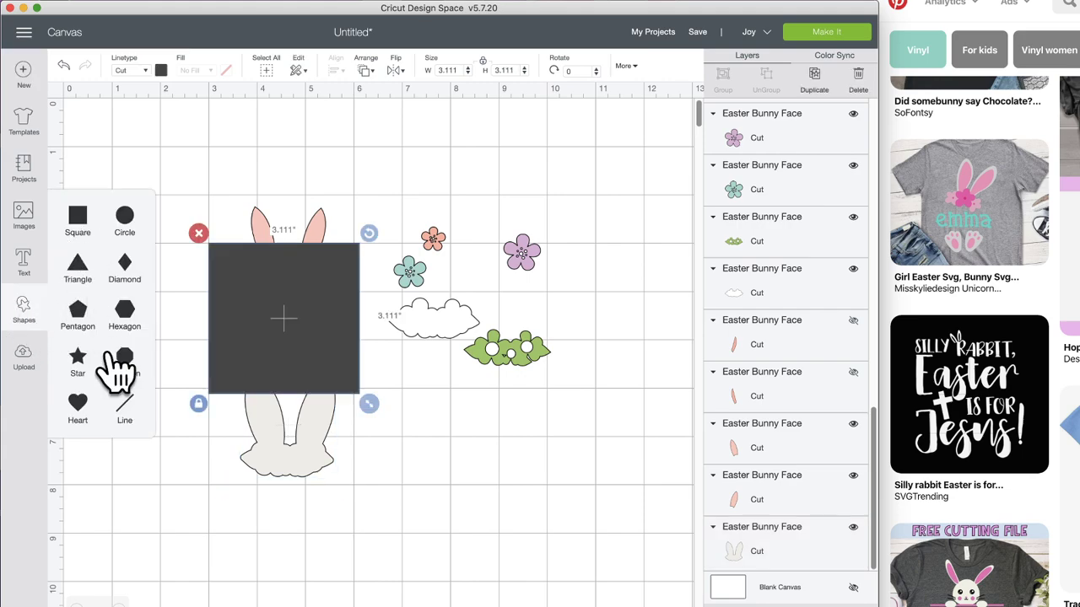
drag(264, 393, 289, 553)
click(410, 506)
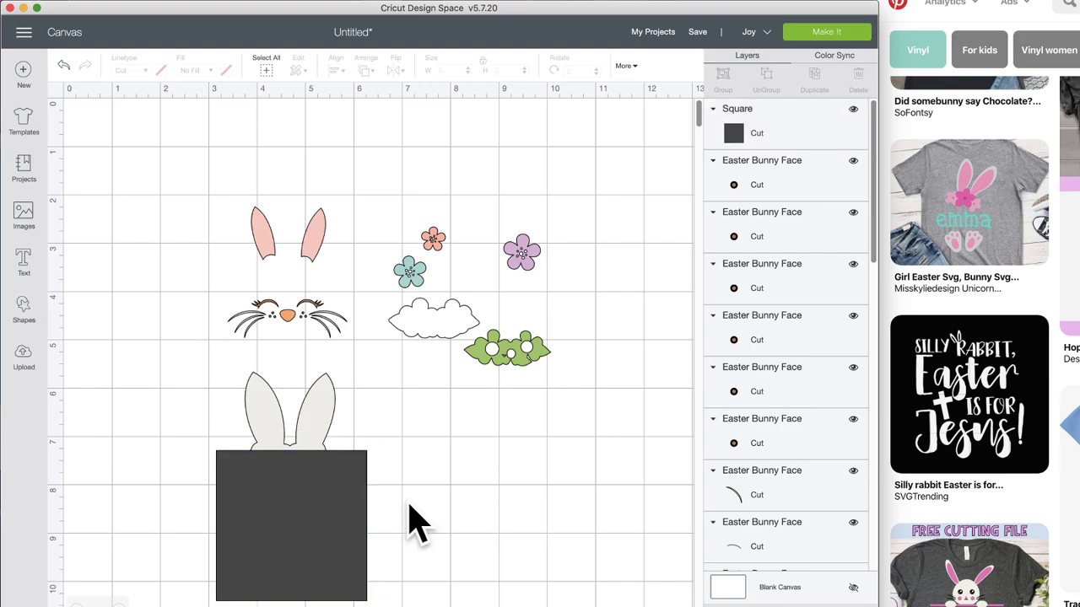
drag(410, 492, 244, 422)
click(723, 606)
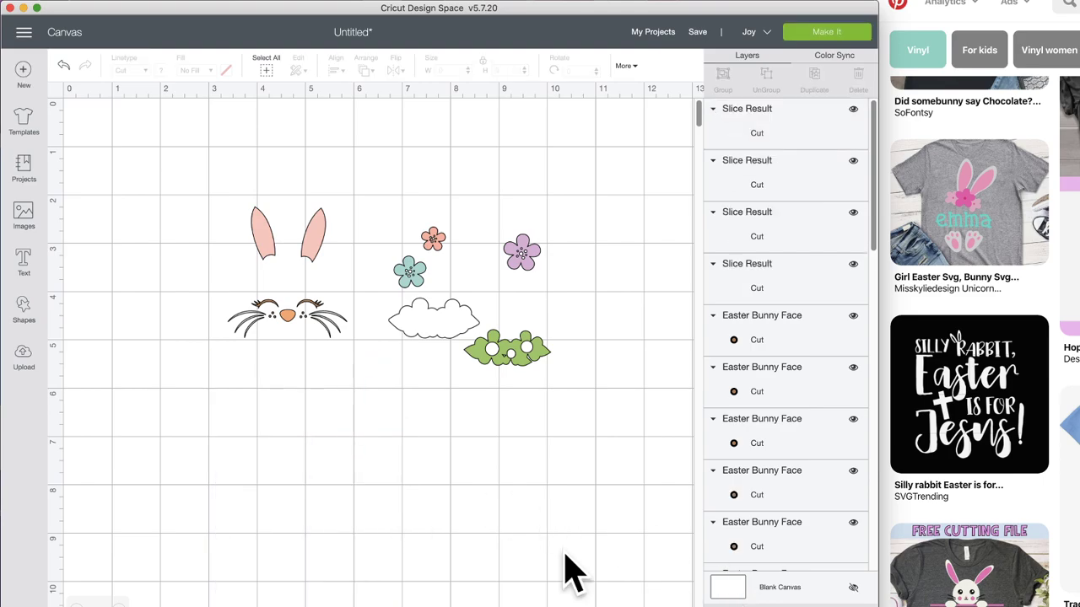
- Move the sliced grey ears back onto the pink inner ears and send them to the back
drag(327, 418, 325, 232)
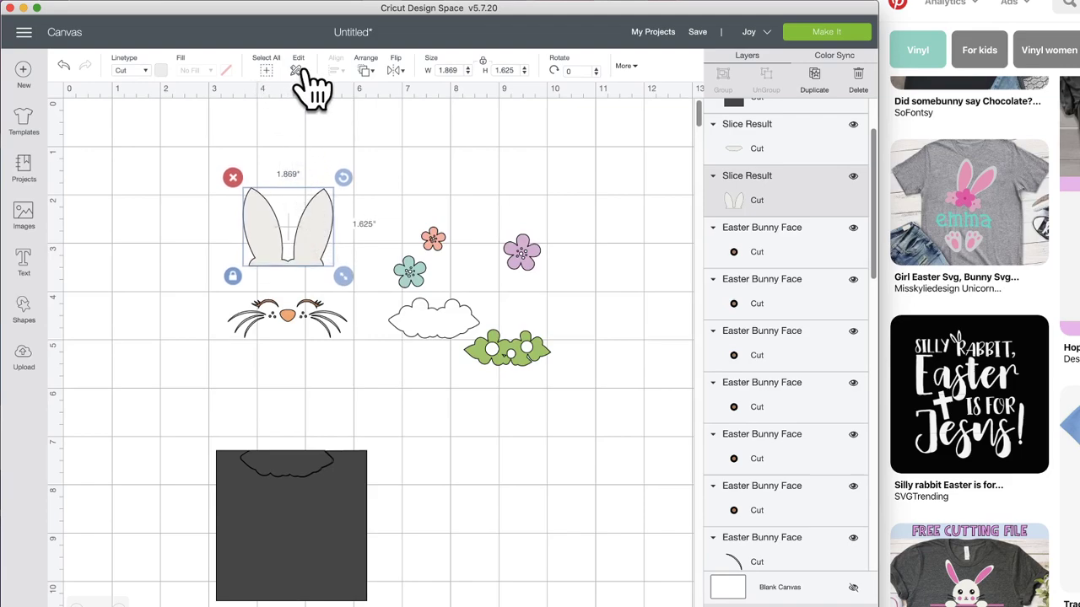
click(365, 71)
click(384, 95)
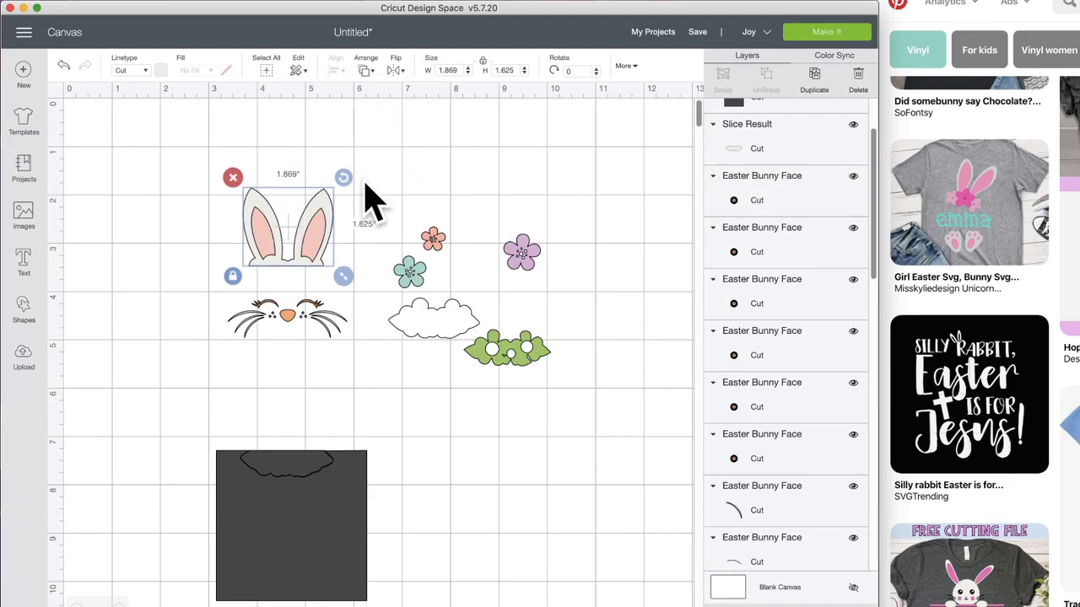
click(415, 211)
- Arrange the teal flower at the base of the left ear and the purple flower at the base of the right ear
drag(426, 274, 266, 278)
drag(538, 268, 319, 280)
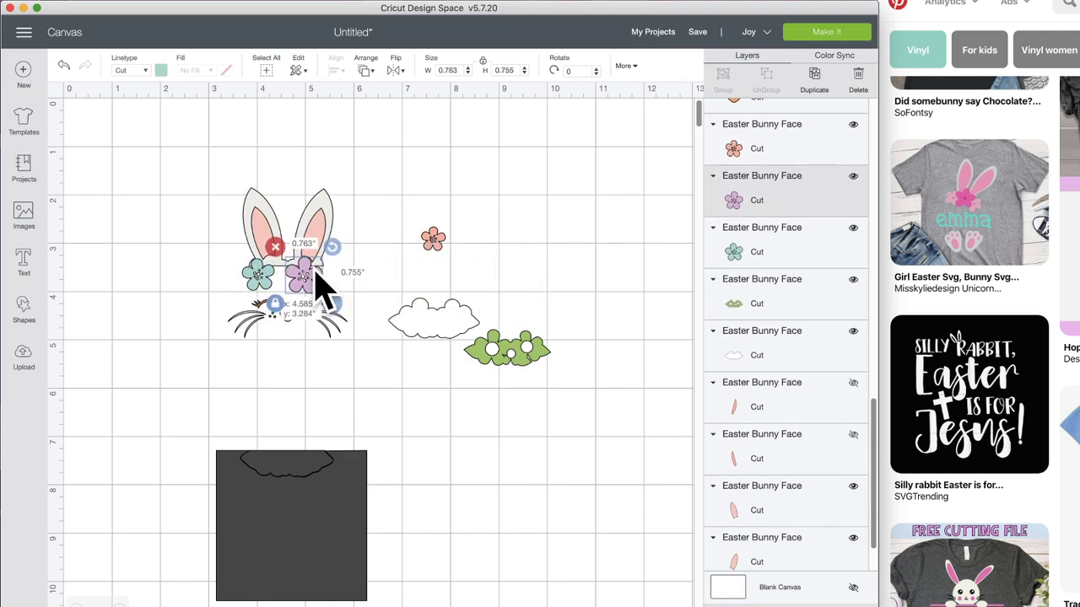
drag(434, 242, 425, 245)
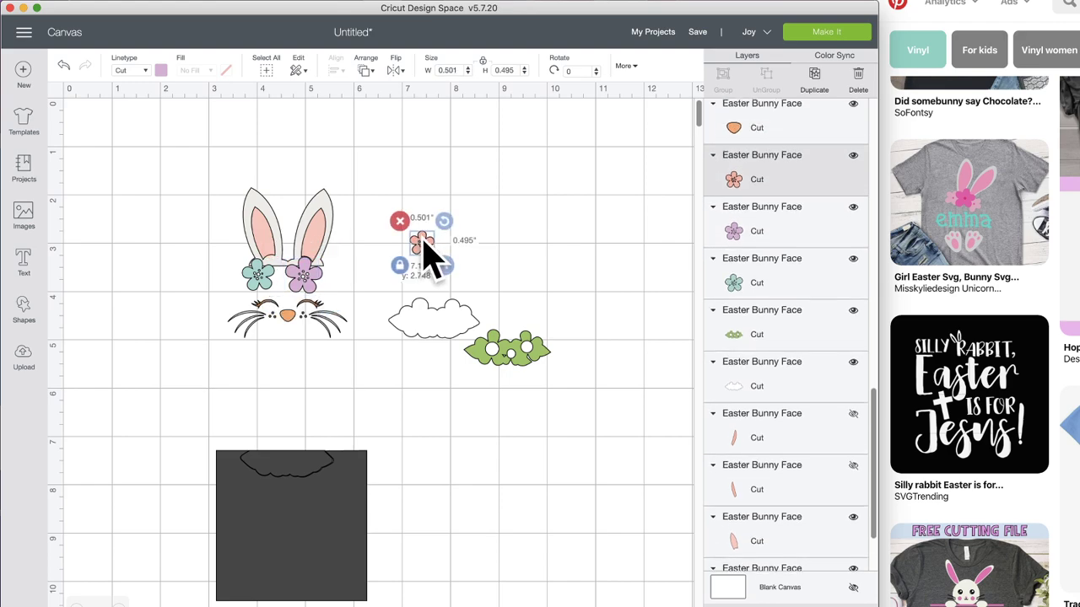
mouse_move(264, 283)
mouse_down()
mouse_move(278, 291)
mouse_move(257, 281)
mouse_up()
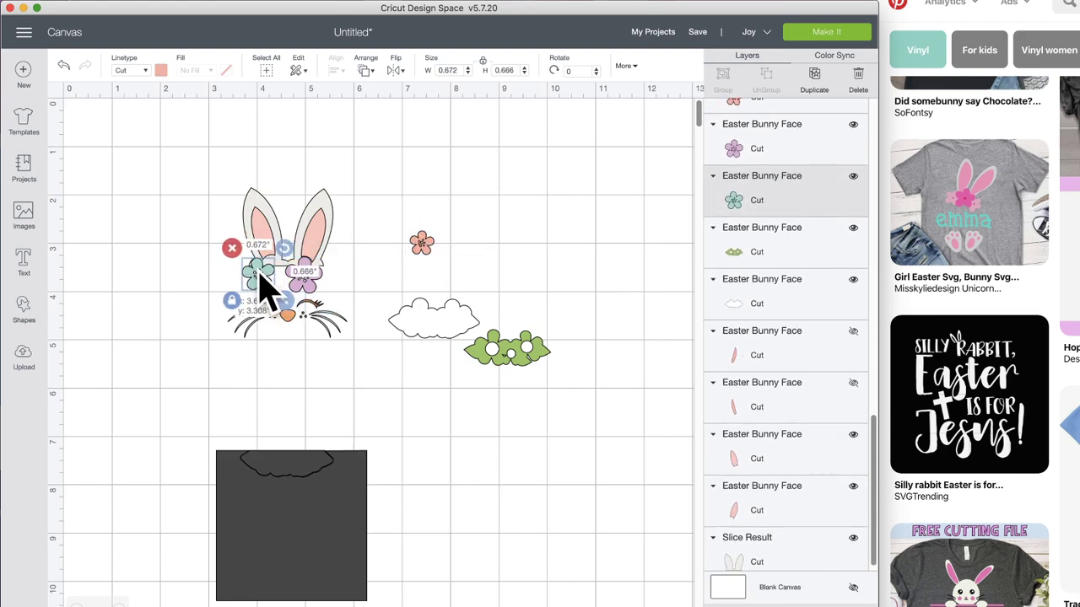
drag(263, 285, 378, 290)
drag(309, 290, 274, 291)
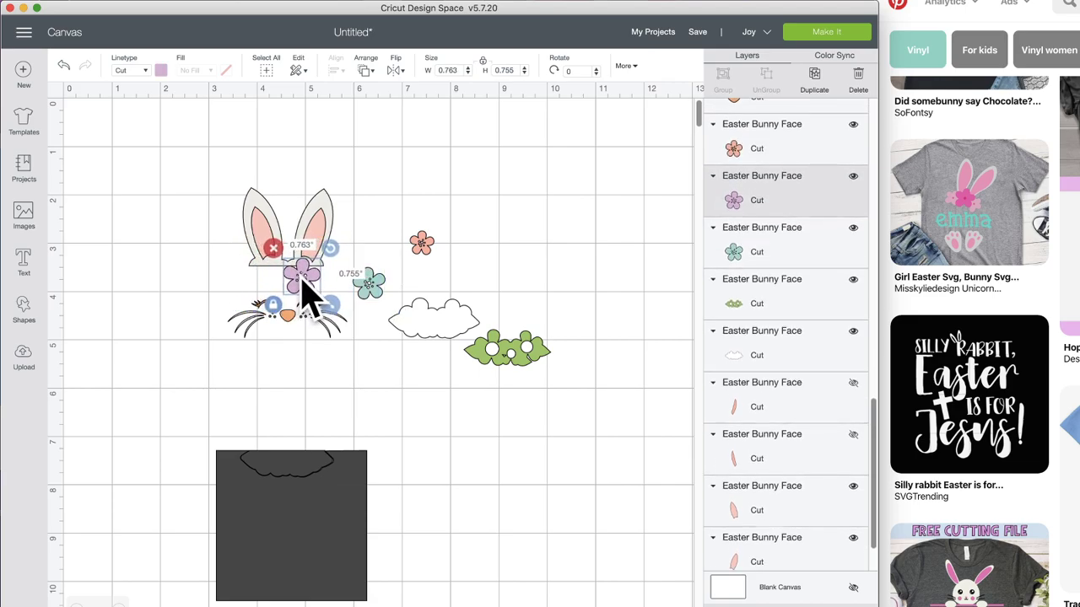
drag(372, 289, 278, 291)
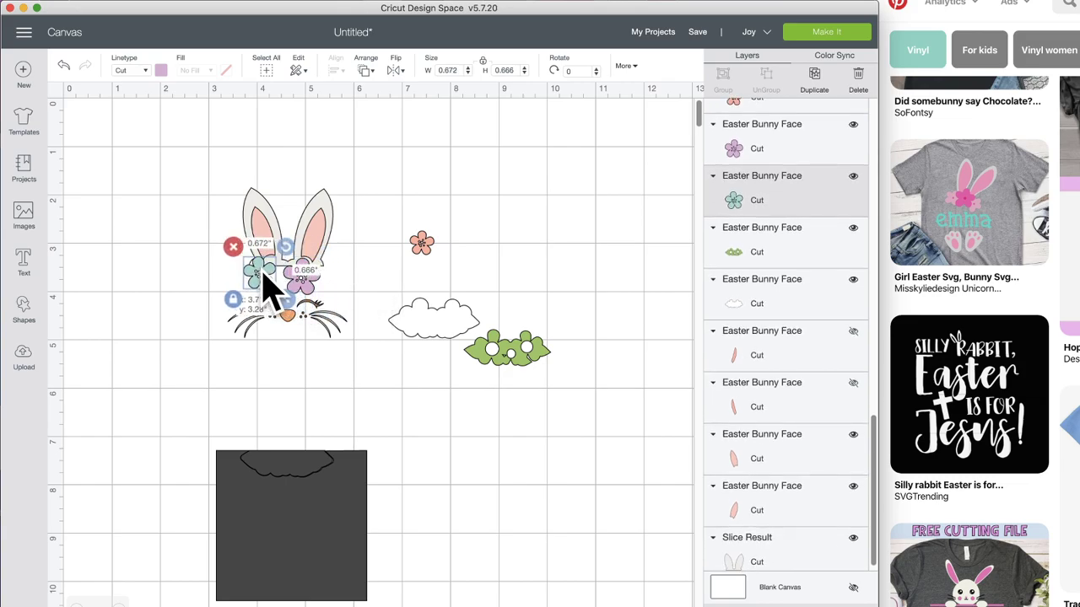
click(301, 285)
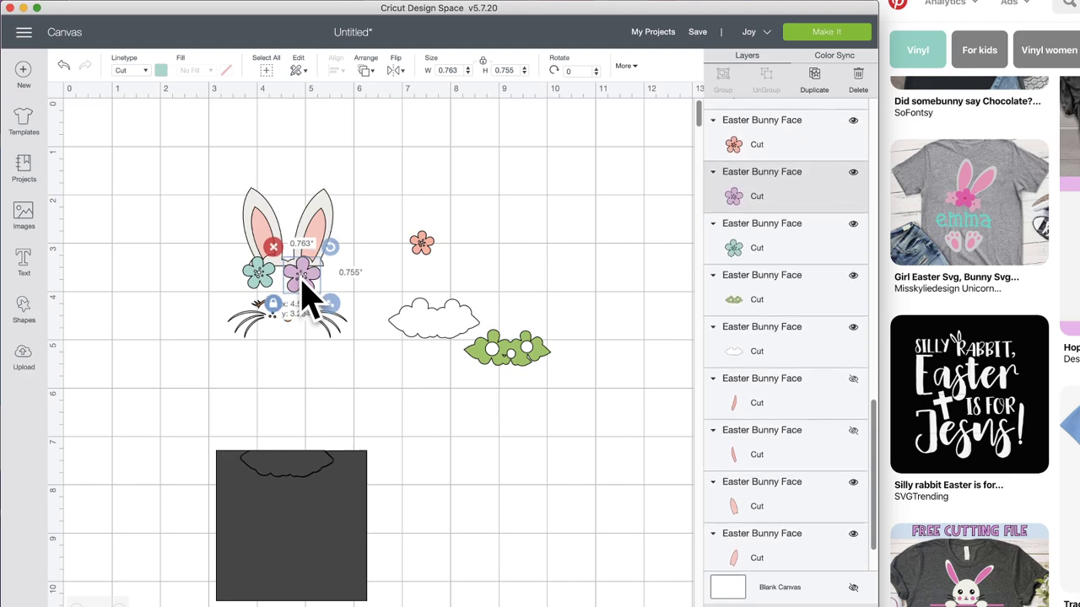
- Duplicate the peach flower and place one copy between the teal and purple flowers and the other beside the purple one
click(421, 245)
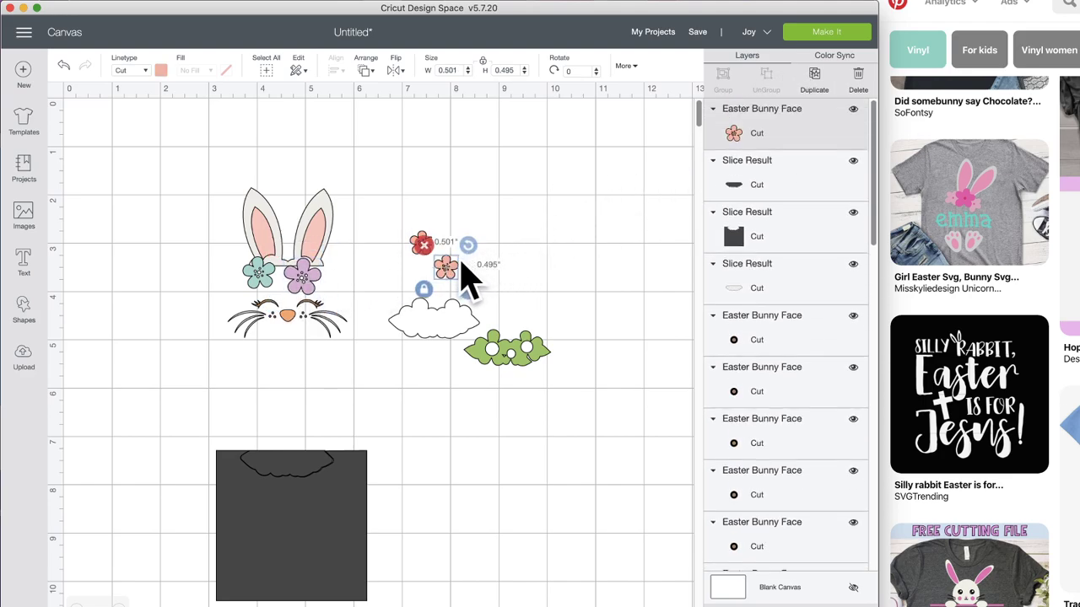
drag(451, 274, 331, 289)
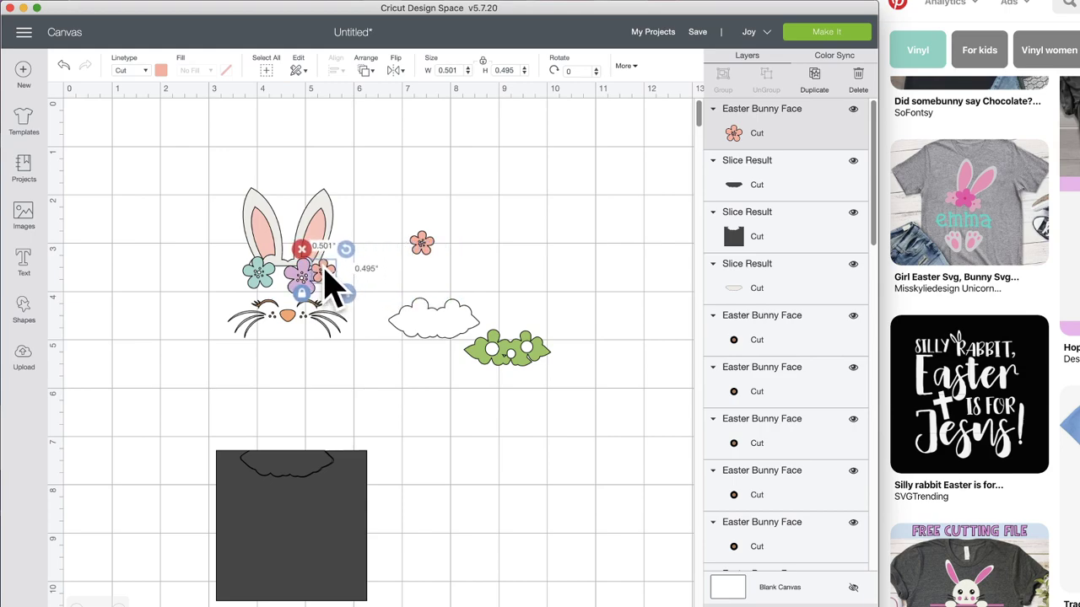
drag(434, 258, 284, 282)
click(398, 278)
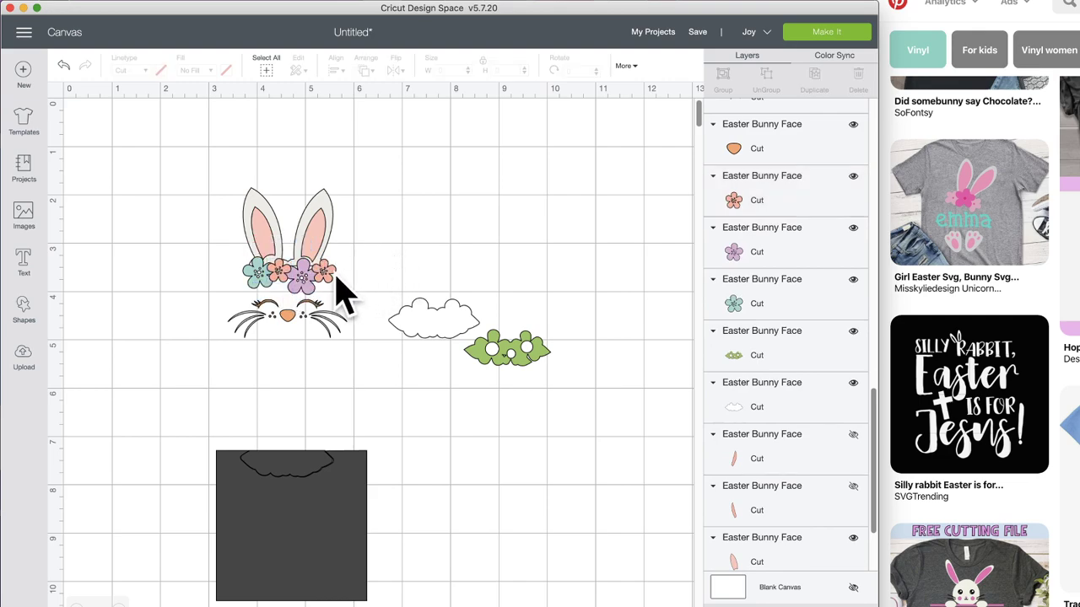
click(333, 281)
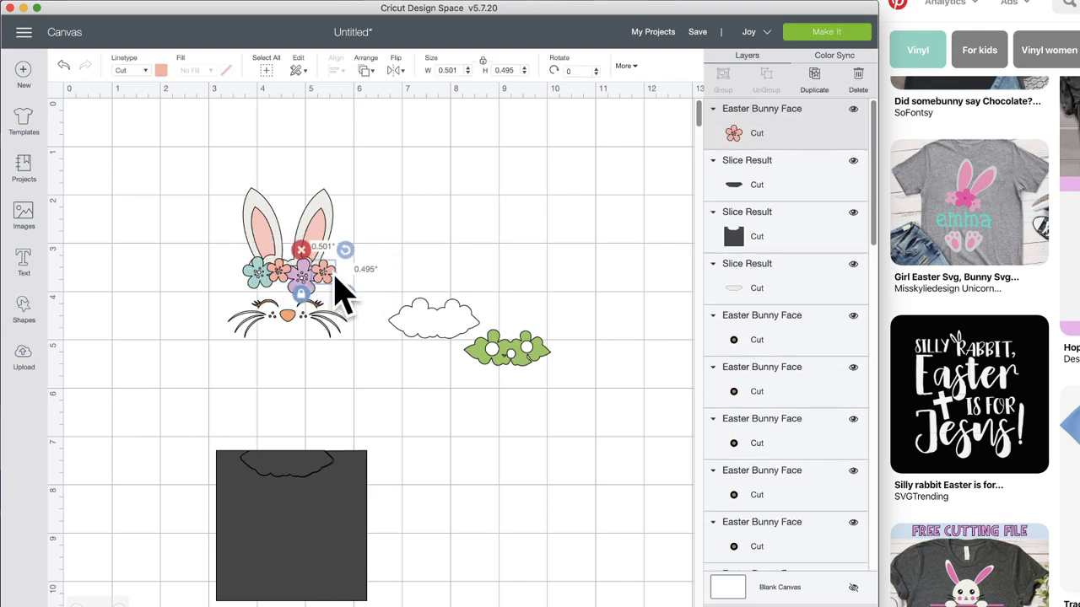
click(396, 270)
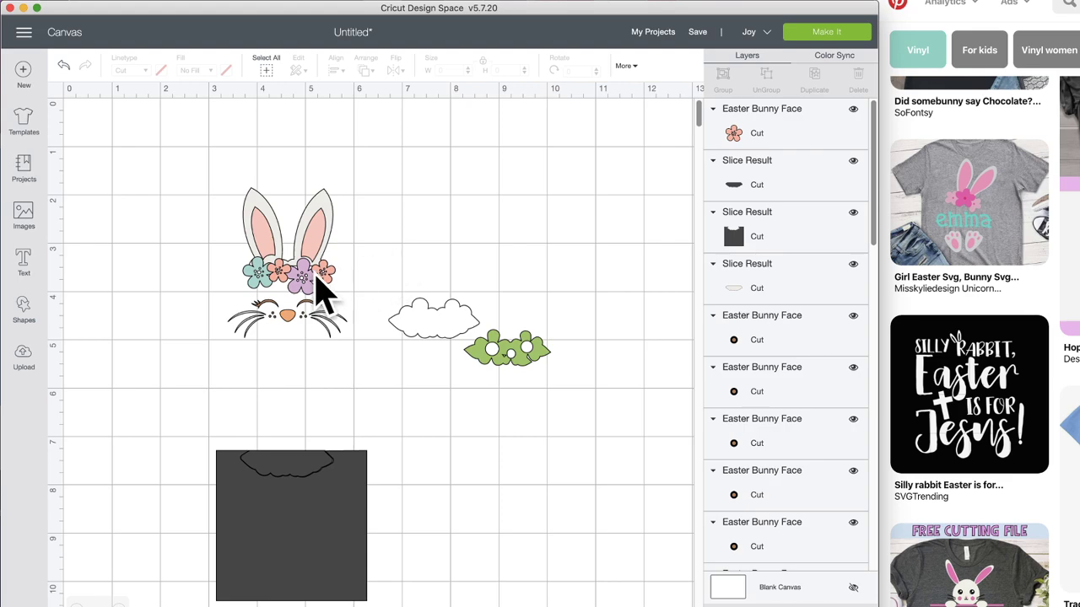
- Move the grey ears to clear space and lay the leftover dark square, rotated to 270°, over their lower edge
click(329, 226)
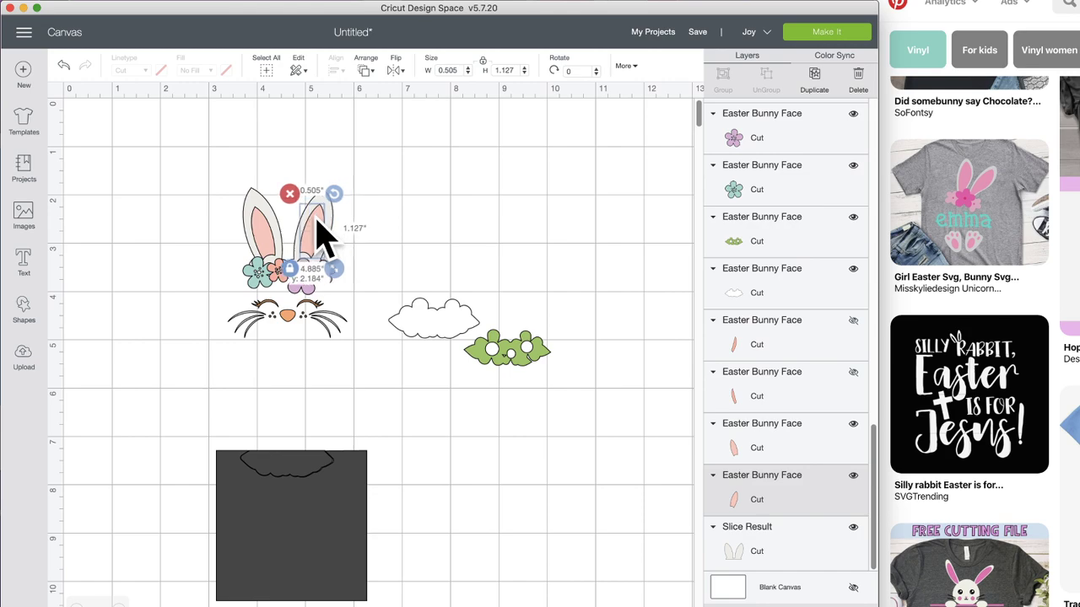
drag(342, 233, 540, 224)
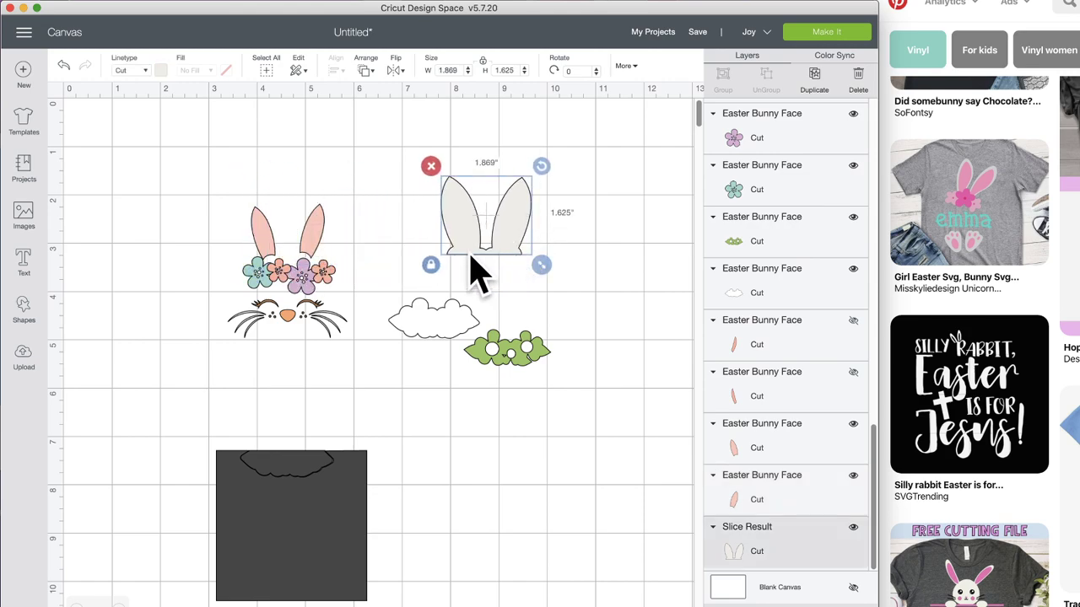
drag(354, 506, 525, 496)
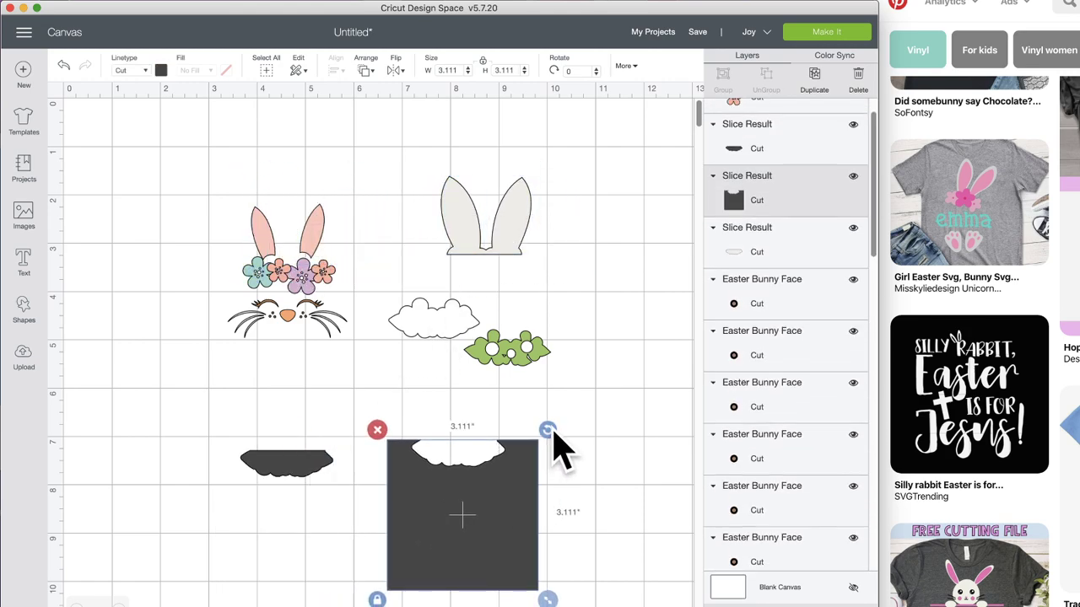
drag(548, 431, 522, 288)
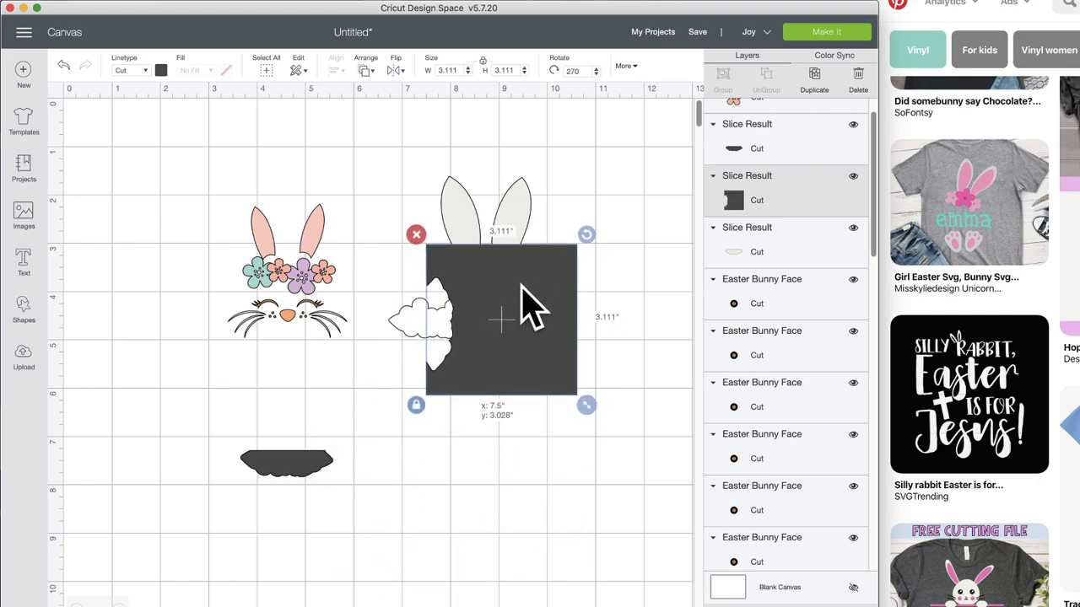
- Select the grey ears together with the dark square and slice off the strip along the ears' base
click(632, 290)
drag(631, 258, 436, 210)
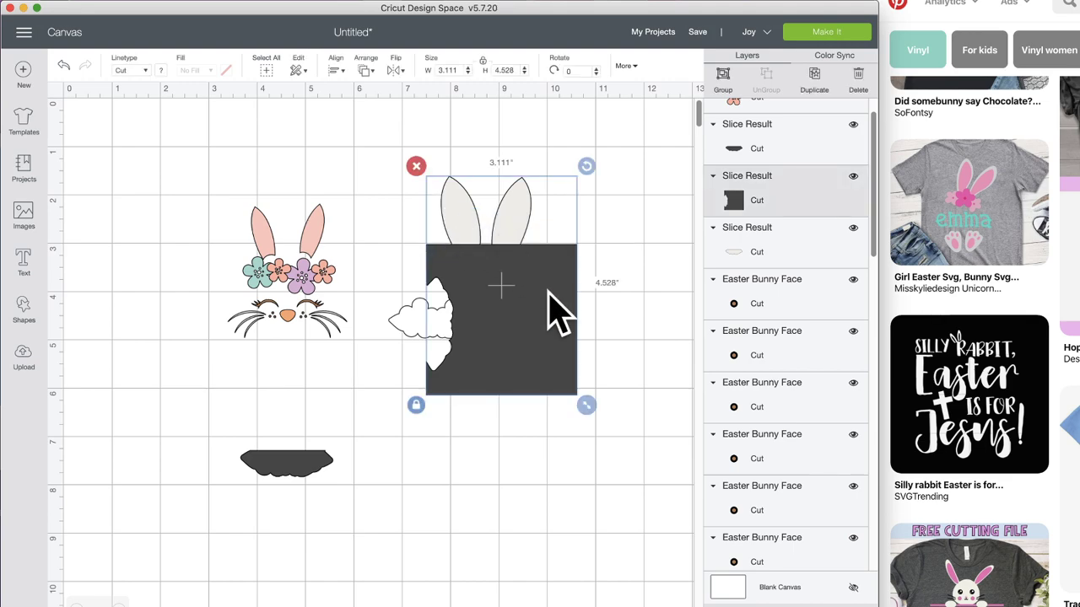
click(723, 605)
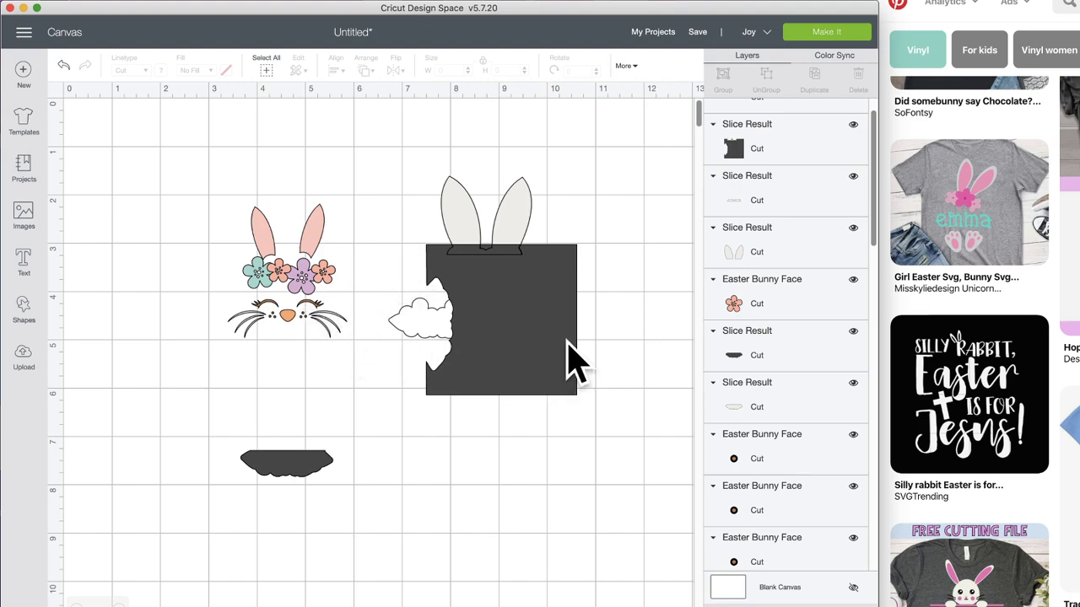
- Move the square and cut-off strips away, then return the trimmed grey ears behind the pink inner ears and flowers
drag(504, 308, 542, 433)
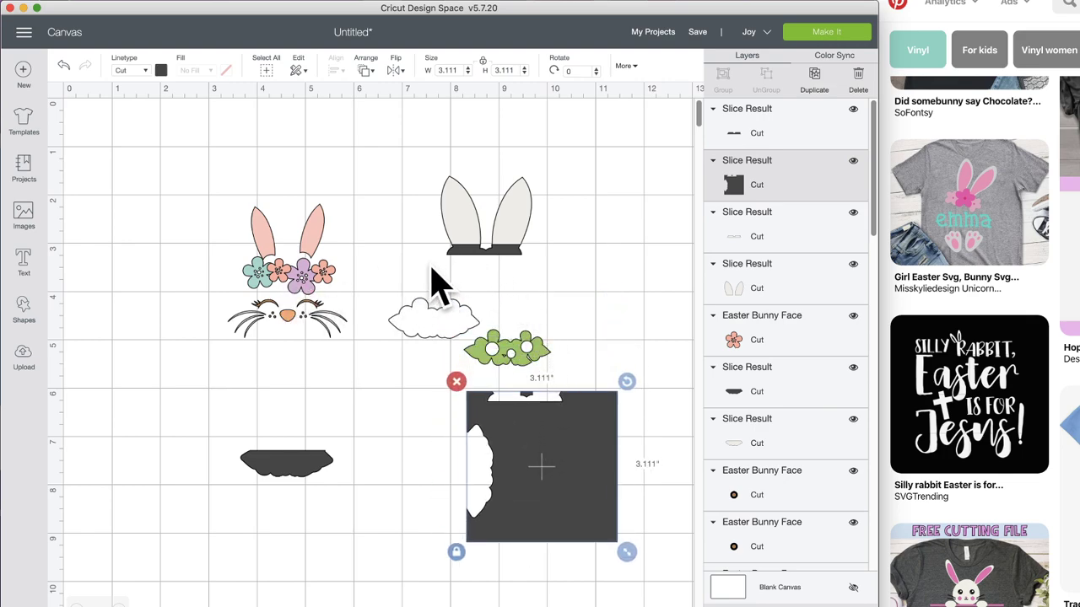
drag(488, 249, 614, 317)
drag(510, 236, 315, 236)
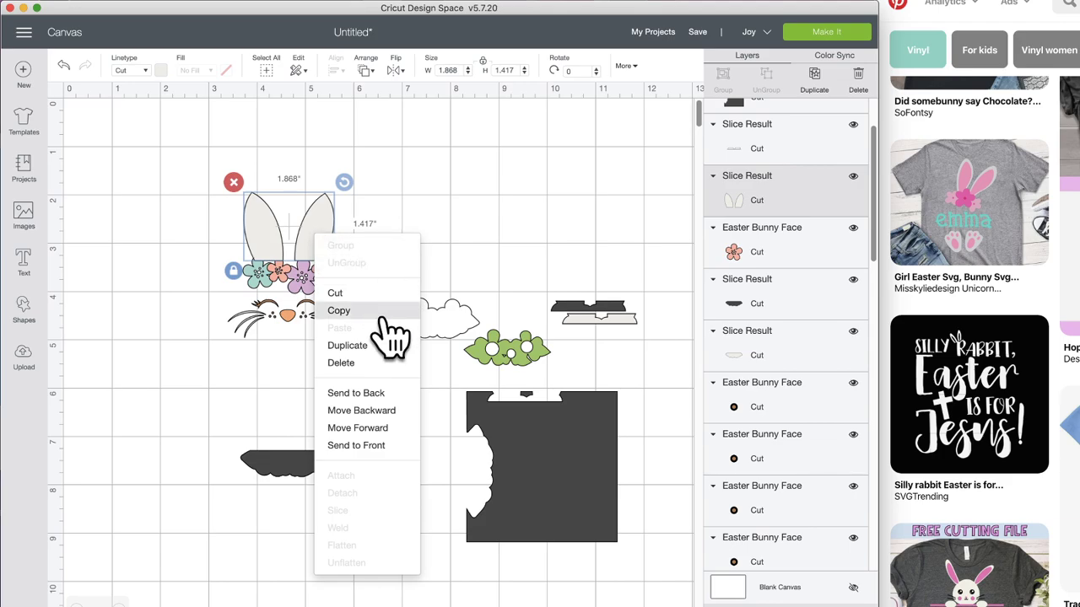
click(384, 393)
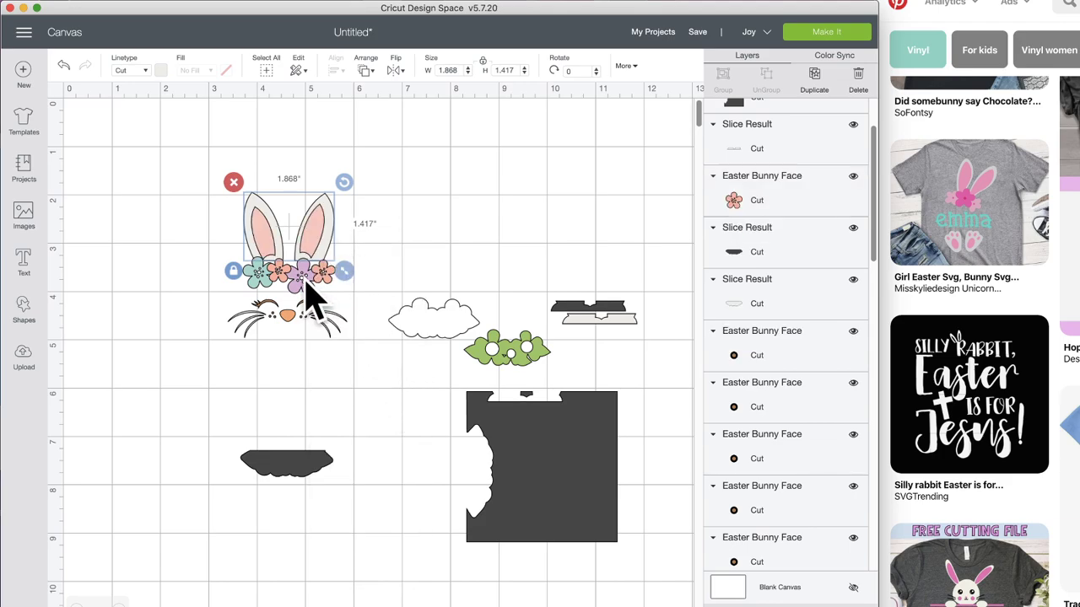
- Move the teal flower off the ears and place the purple flower centrally at their base, beside the shifted peach flower
click(263, 285)
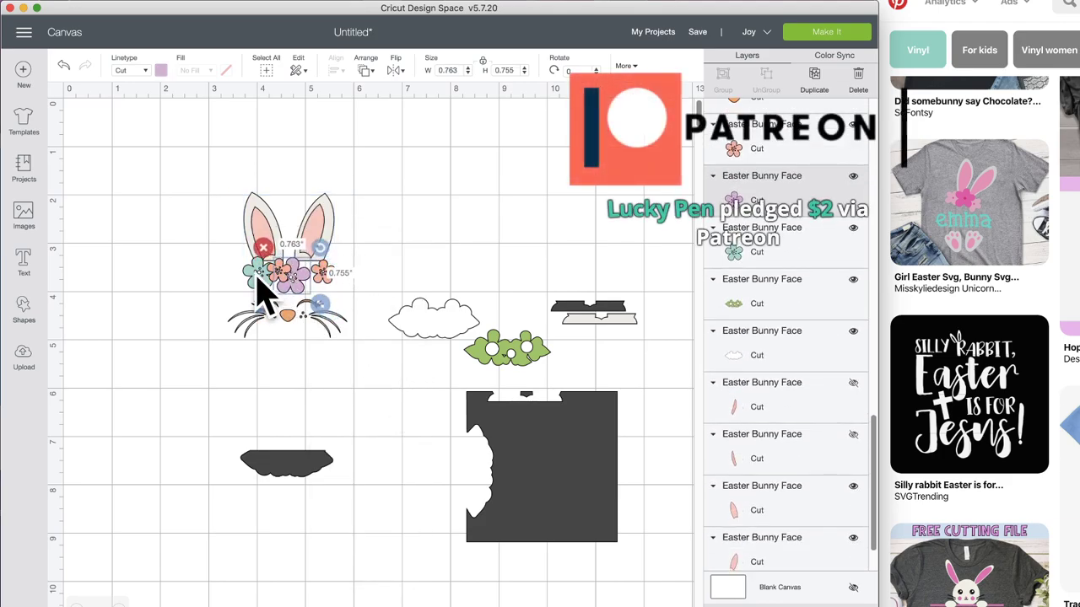
drag(263, 285, 203, 303)
click(274, 286)
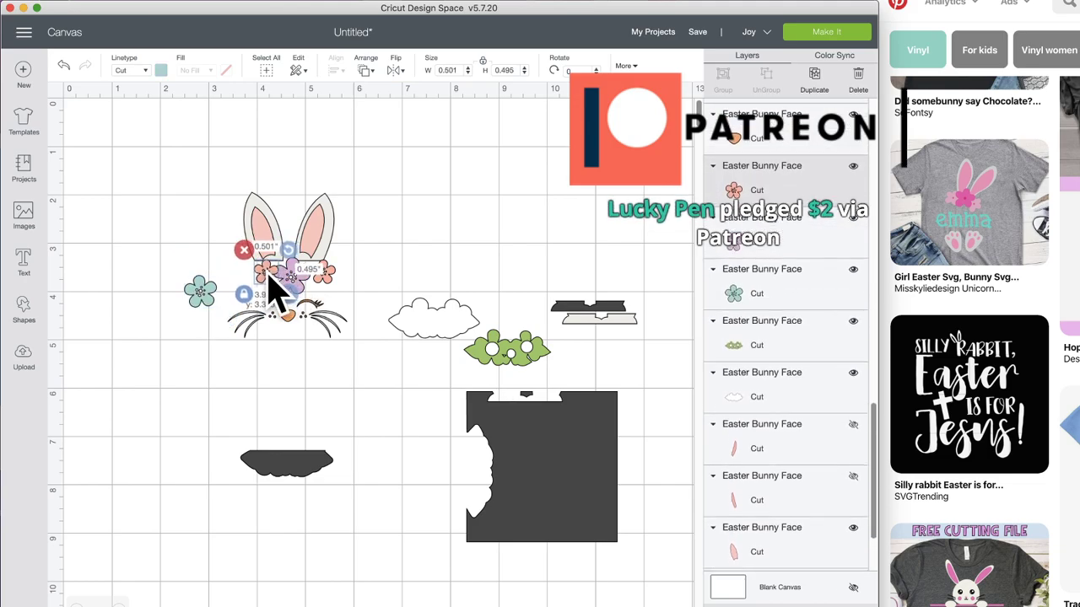
drag(274, 287, 272, 289)
click(295, 285)
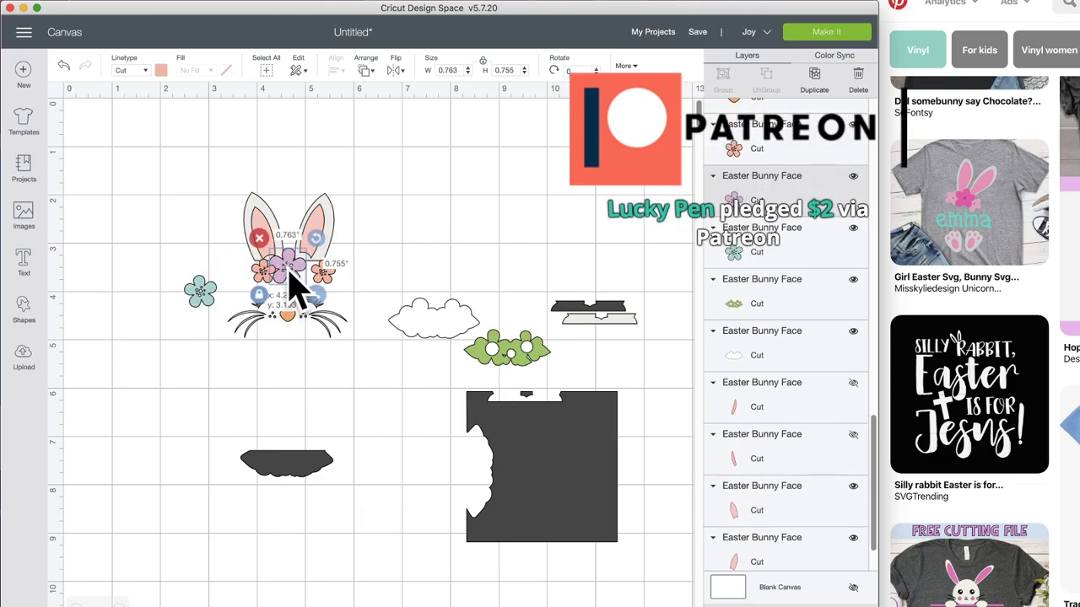
drag(290, 263, 288, 264)
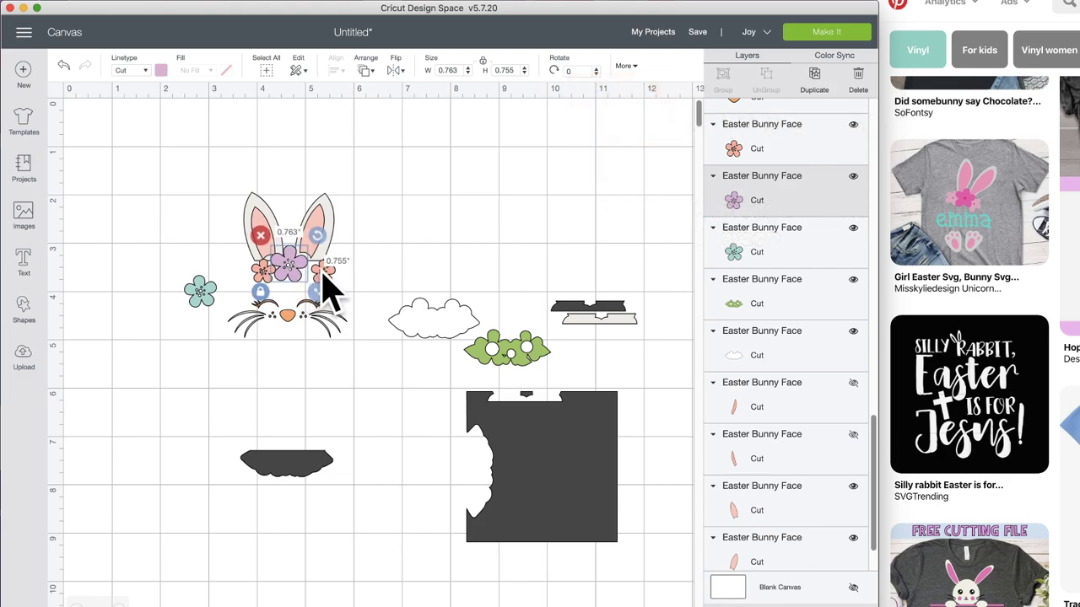
- Nudge the two peach flowers in against either side of the purple flower at the base of the ears
click(321, 278)
drag(319, 272, 320, 276)
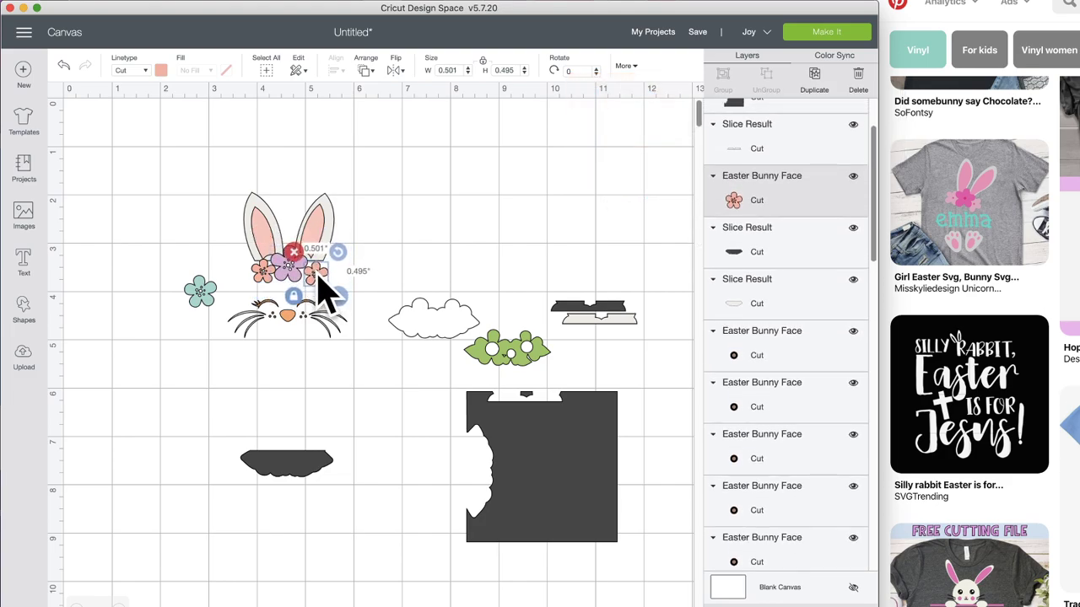
click(271, 286)
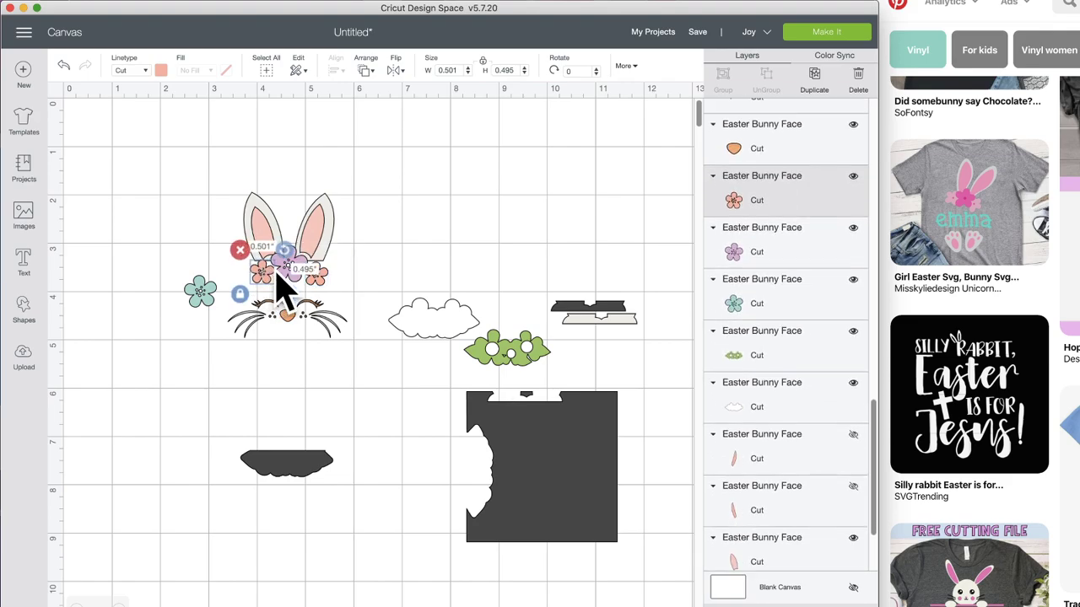
click(368, 237)
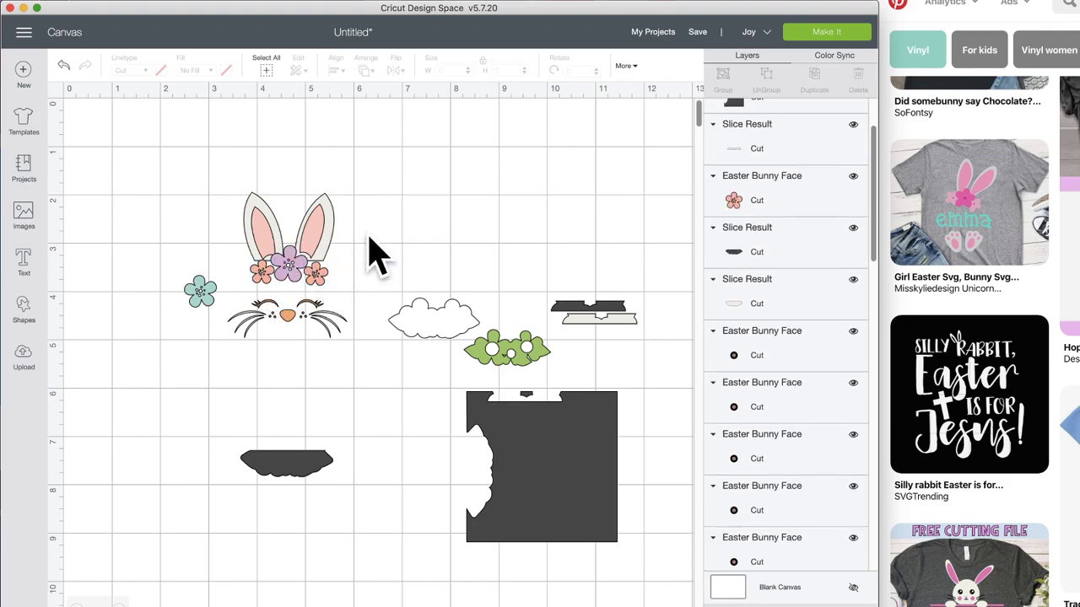
click(326, 283)
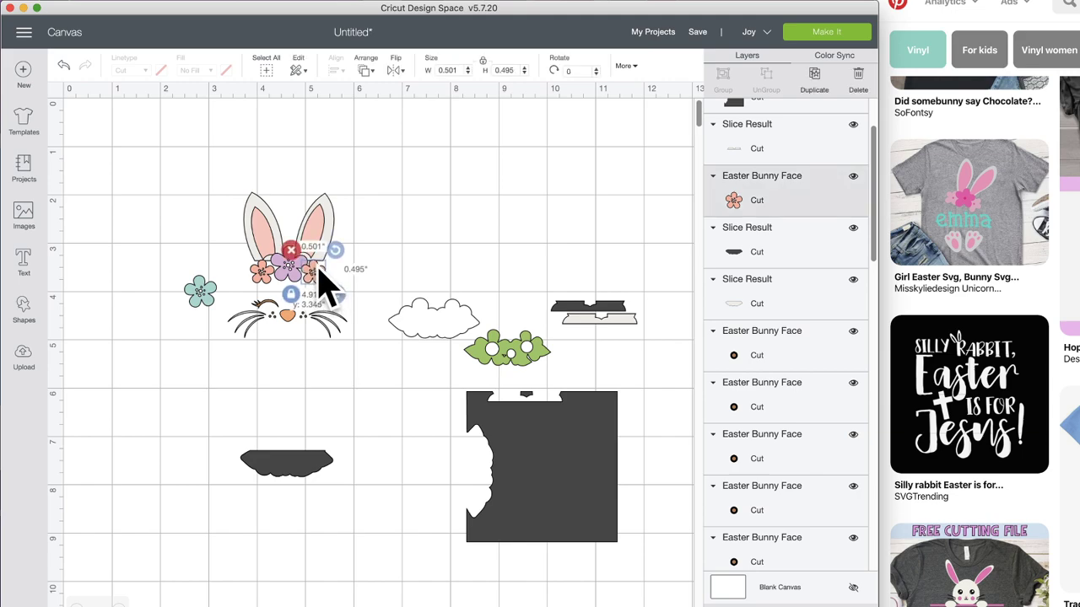
click(279, 285)
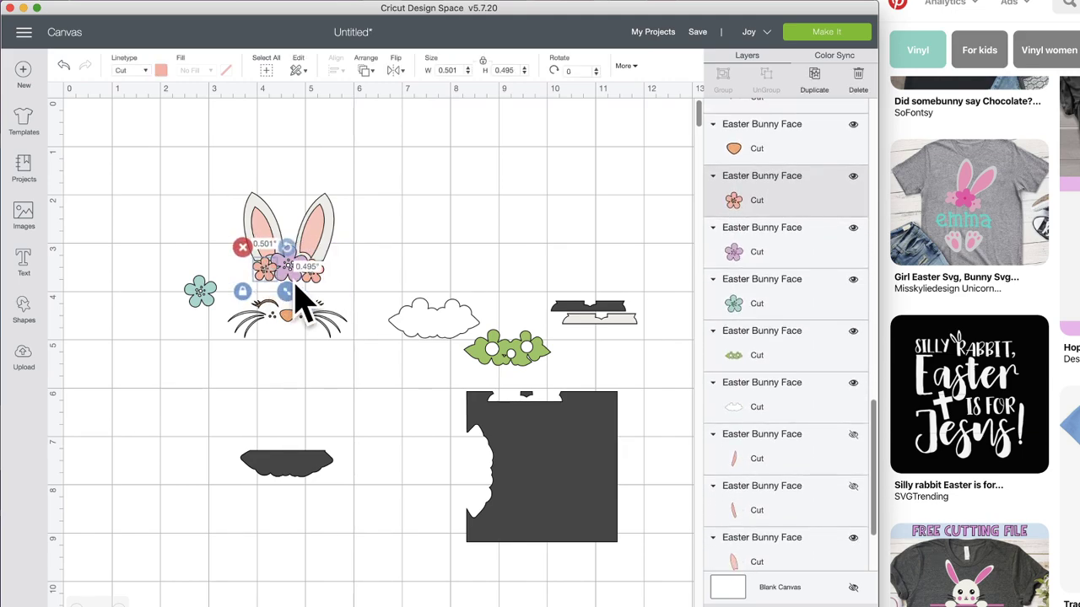
click(368, 272)
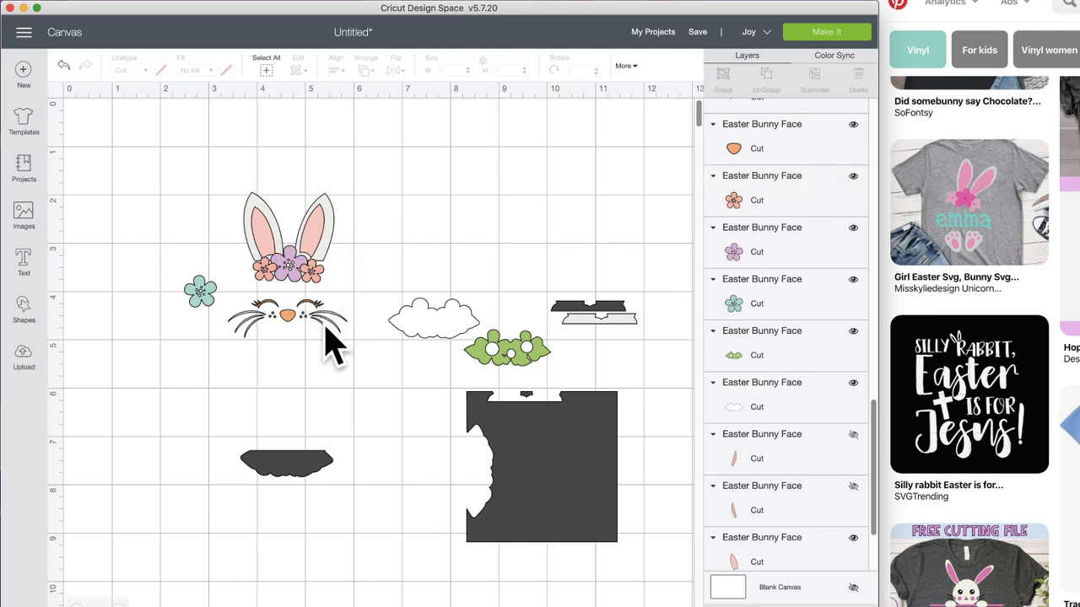
- Group the bunny's lashes, nose and whiskers, and move the group and the teal flower to clear space away from the ears
click(250, 323)
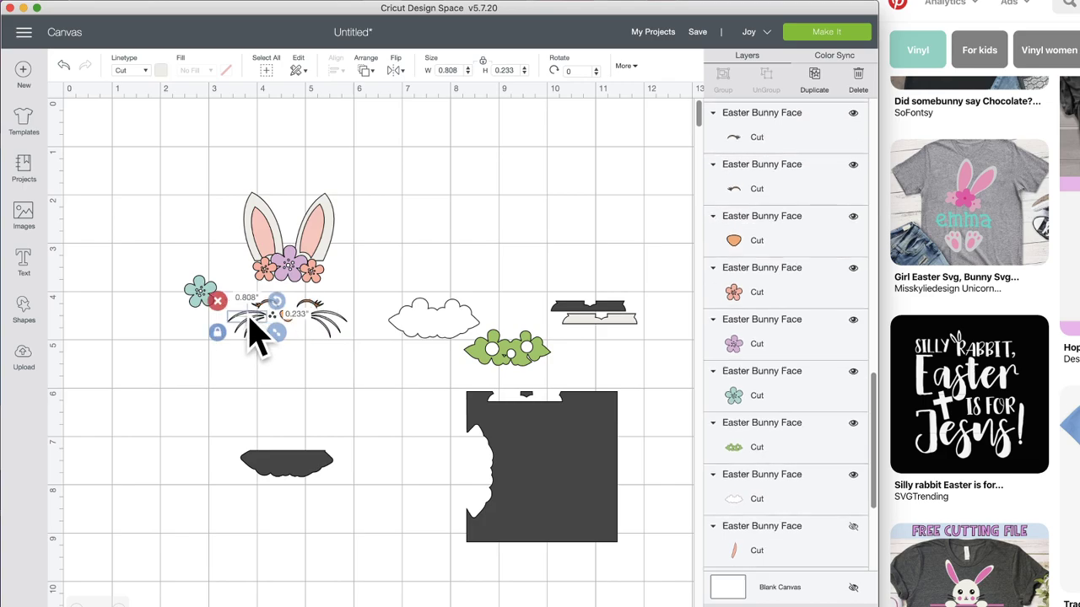
click(284, 374)
drag(337, 364, 225, 285)
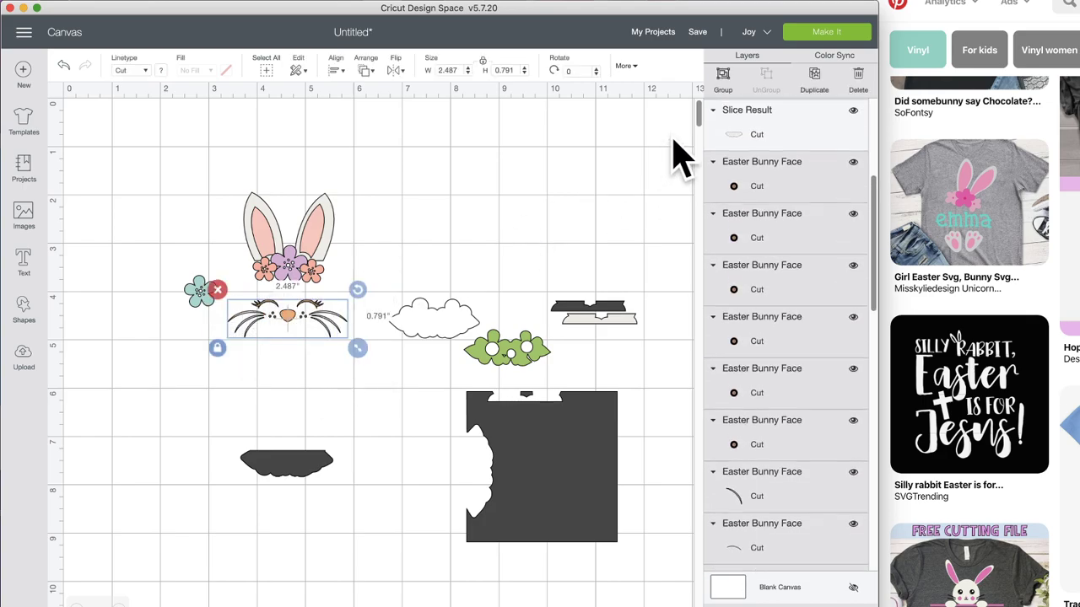
click(723, 76)
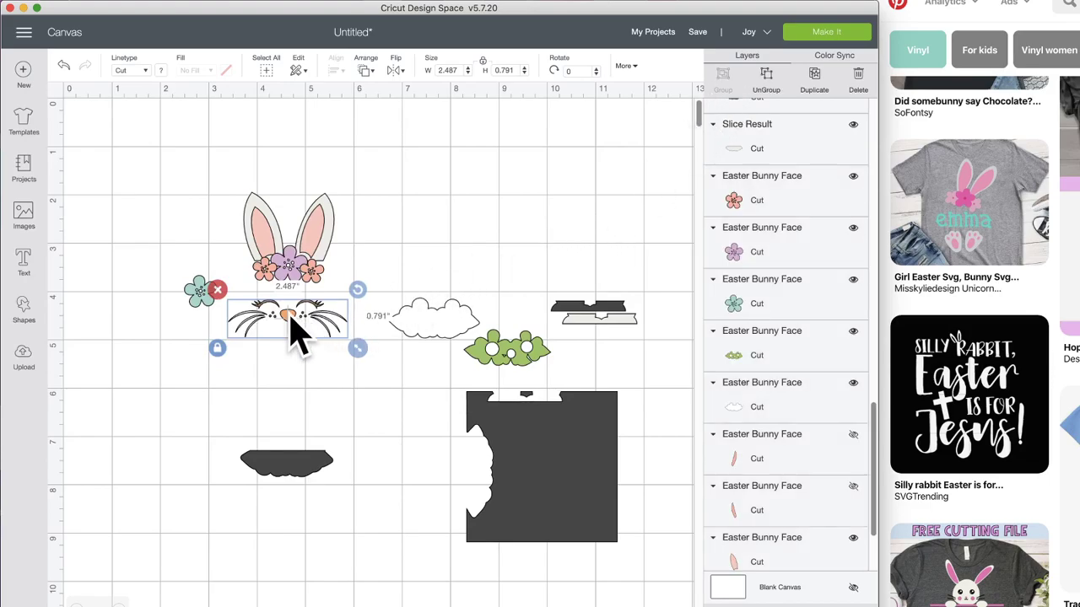
drag(293, 329, 584, 177)
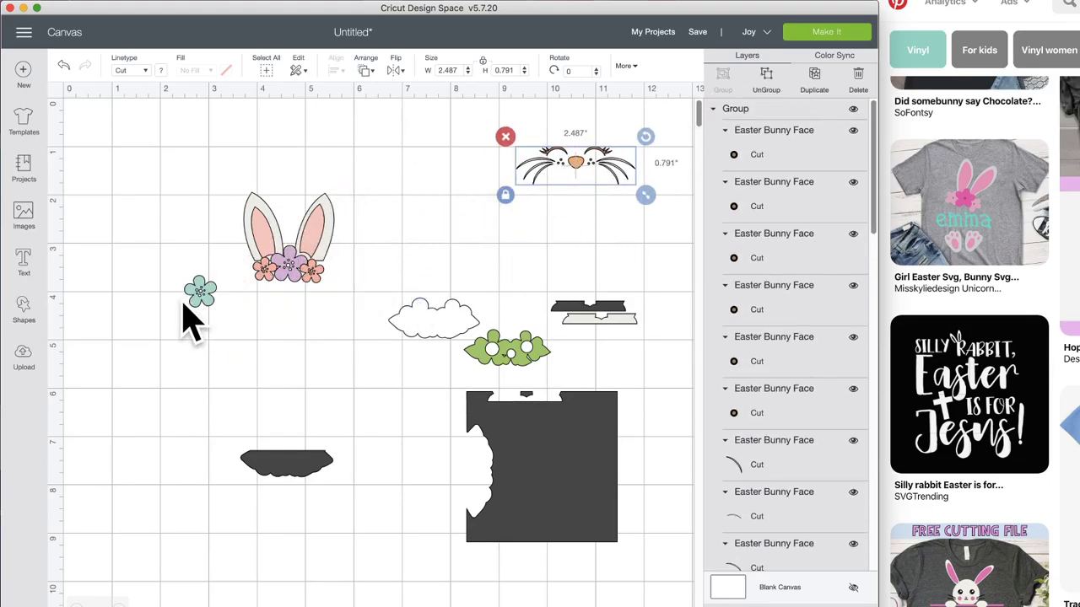
drag(205, 305, 521, 144)
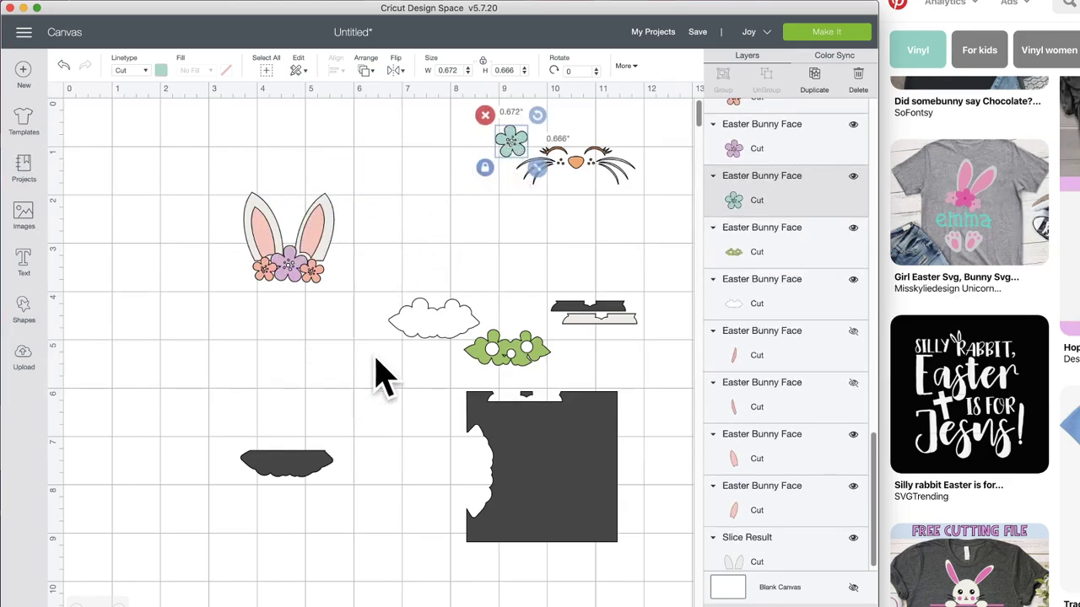
- Delete the leftover white cloud shape, green leaves, cut-off strips and dark slice piece from the canvas
drag(401, 274, 607, 385)
click(379, 287)
drag(238, 424, 278, 460)
key(Delete)
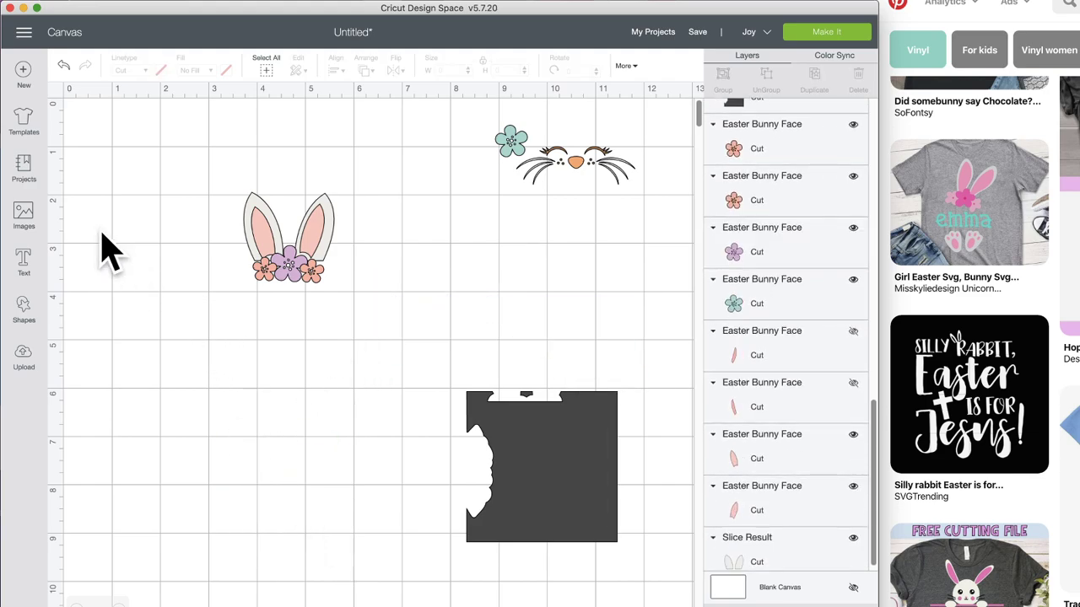
- Search the image library for "feet" and look through the results for bunny feet
click(27, 225)
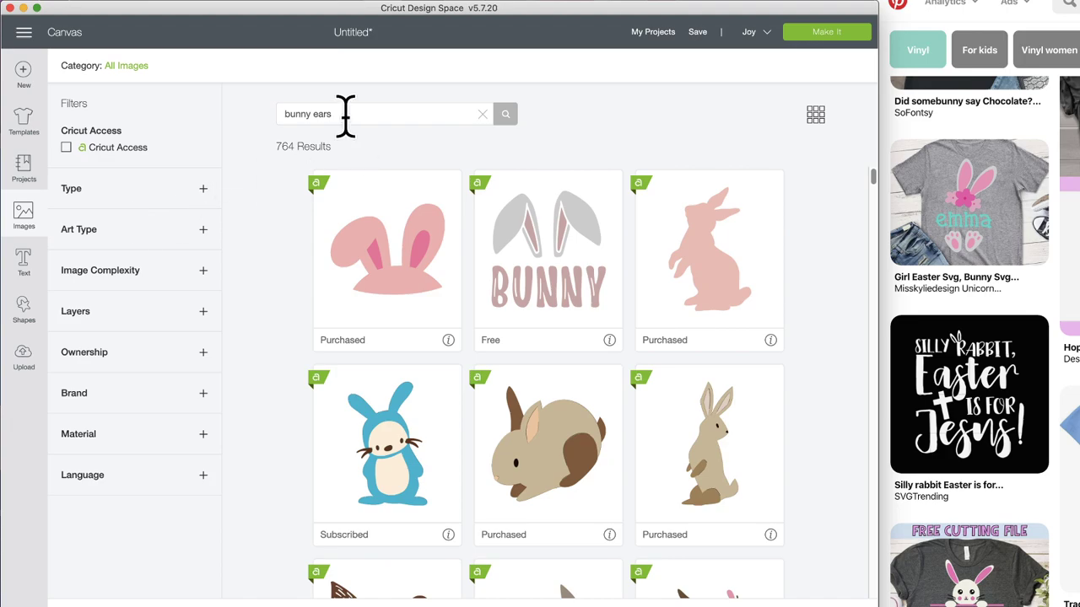
drag(346, 115, 284, 113)
text(feet)
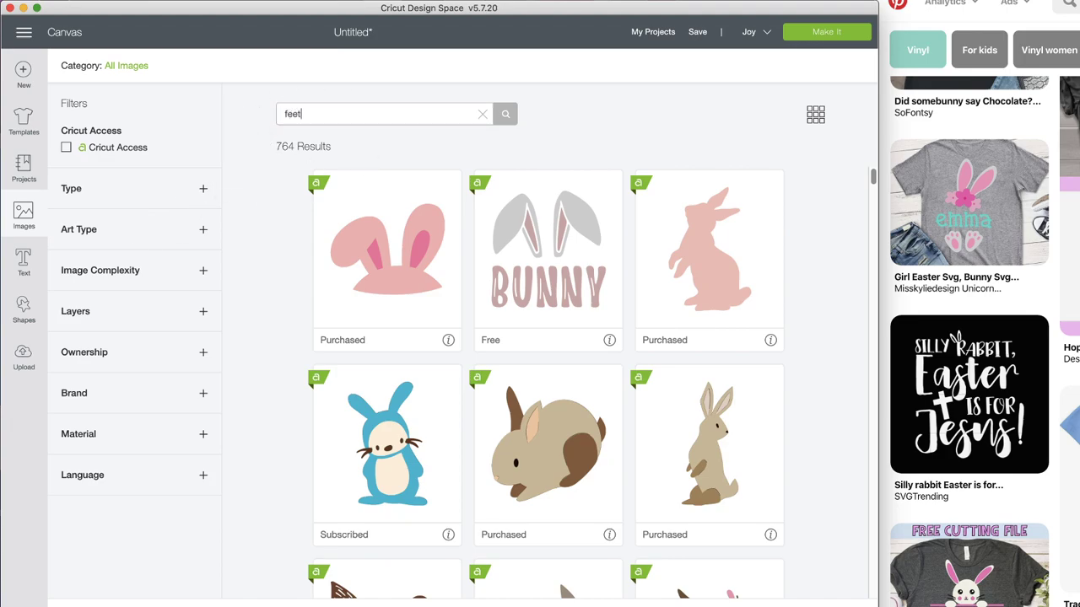
key(Return)
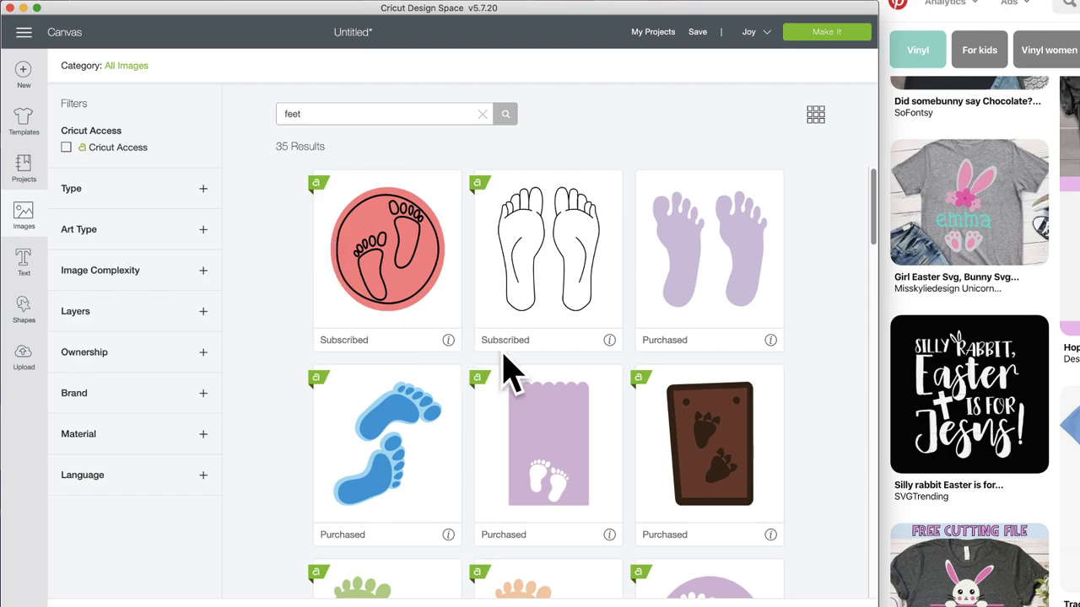
scroll(511, 371, down, 3)
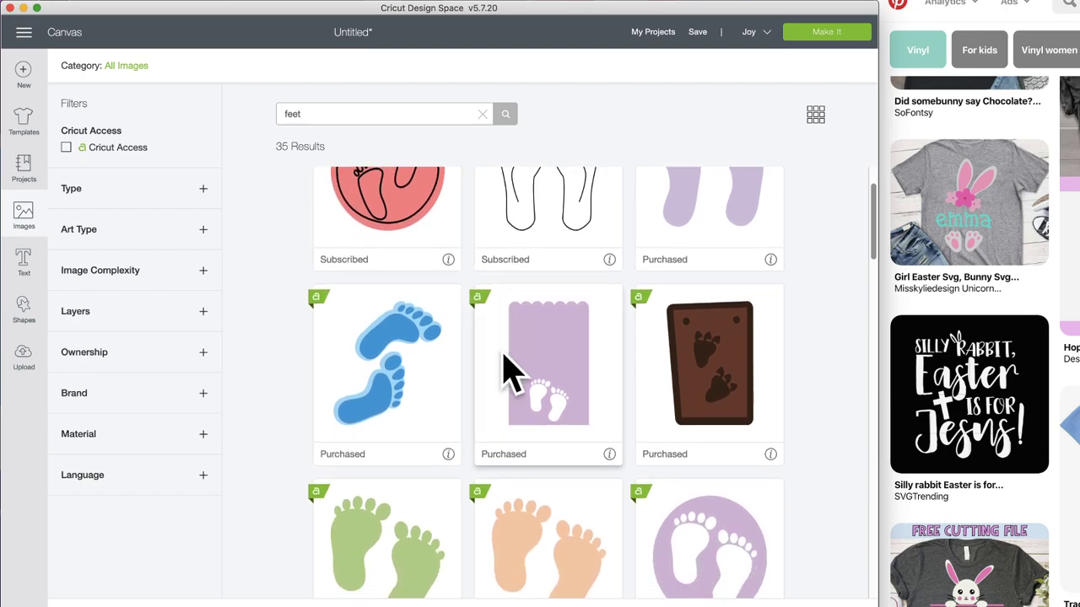
scroll(510, 371, down, 10)
scroll(511, 371, down, 15)
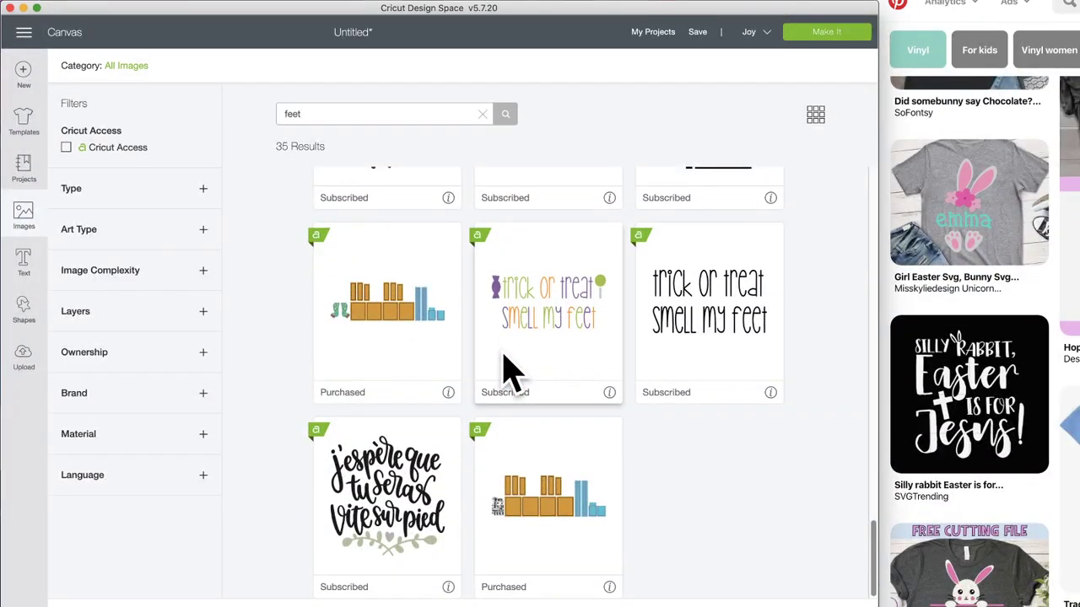
scroll(510, 372, up, 20)
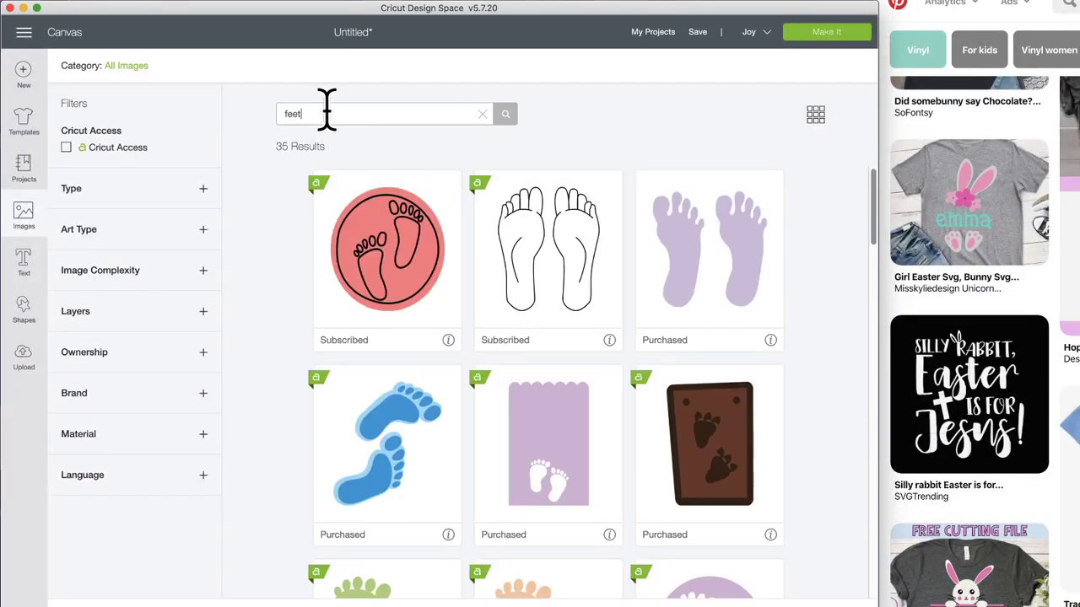
- Search the image library for "paw" and select the two-tone orange paw print with four toes and an oval pad
drag(279, 106, 233, 122)
text(paw)
key(Return)
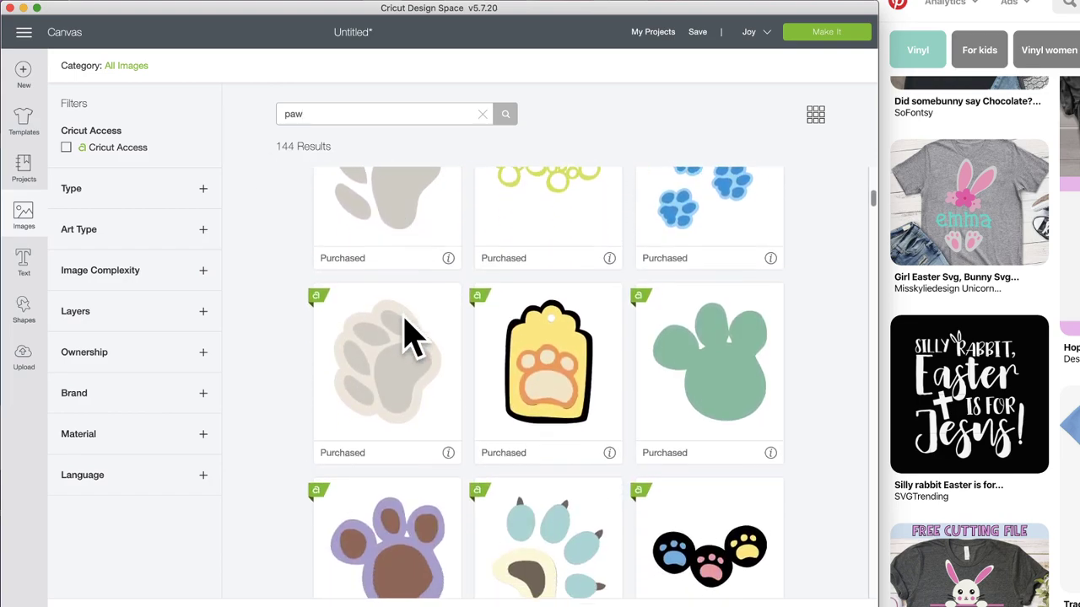
scroll(409, 337, down, 15)
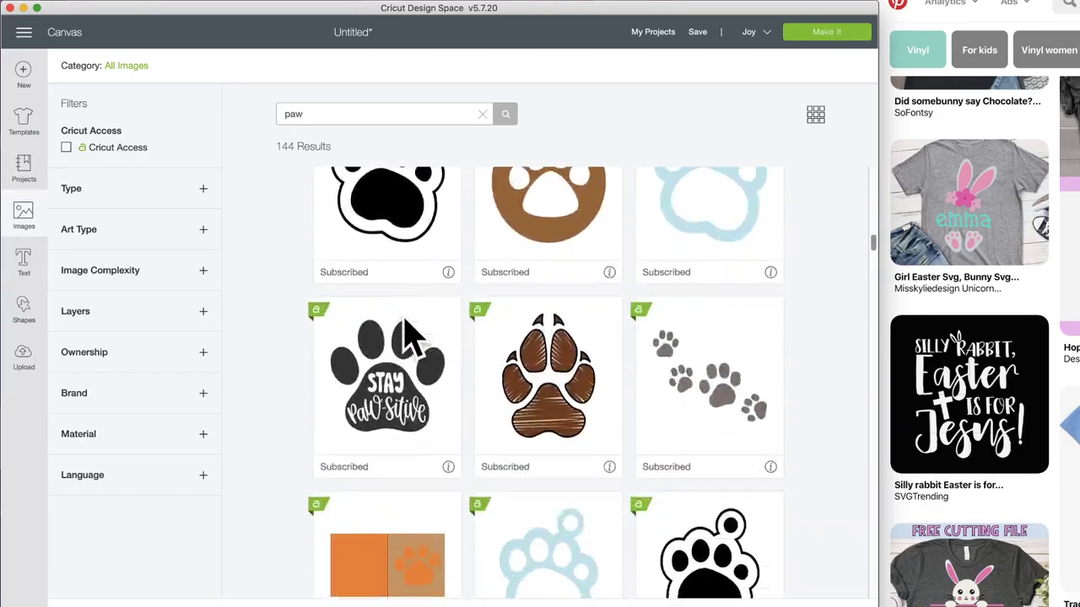
scroll(409, 338, down, 1)
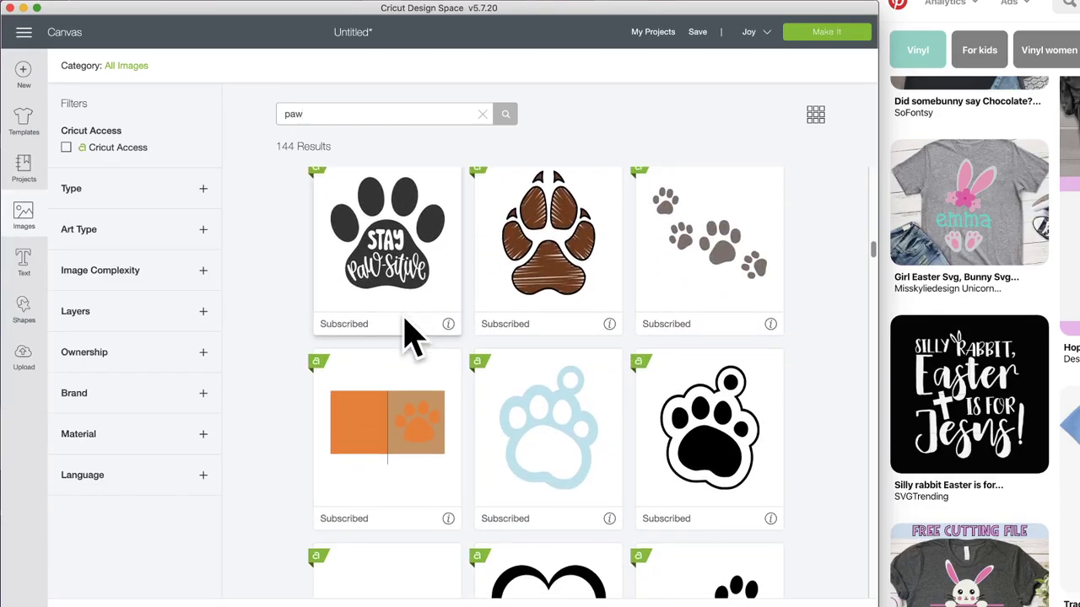
scroll(409, 337, down, 6)
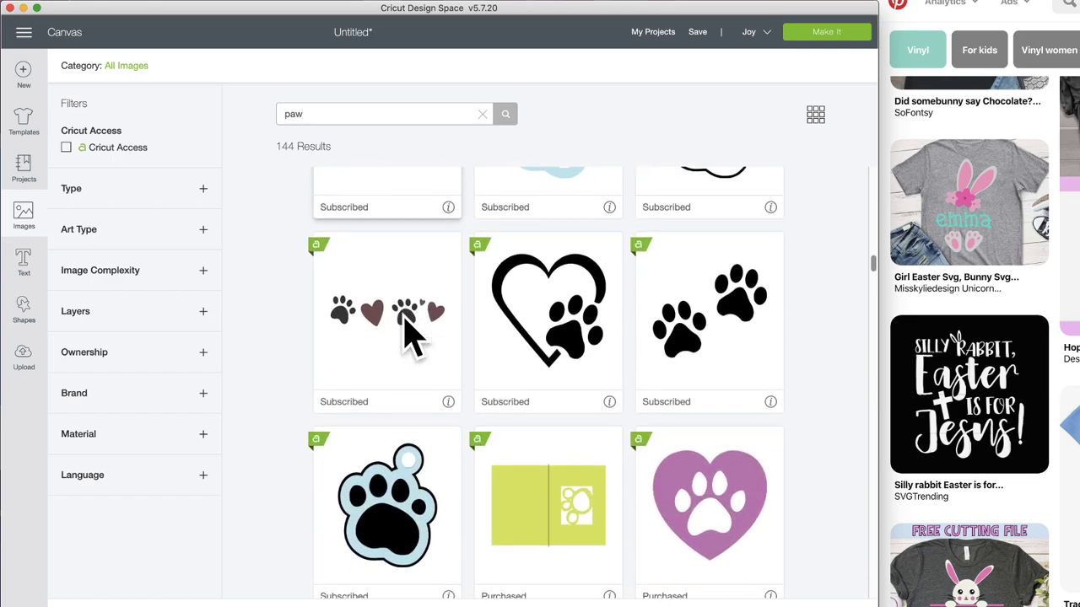
scroll(409, 337, down, 12)
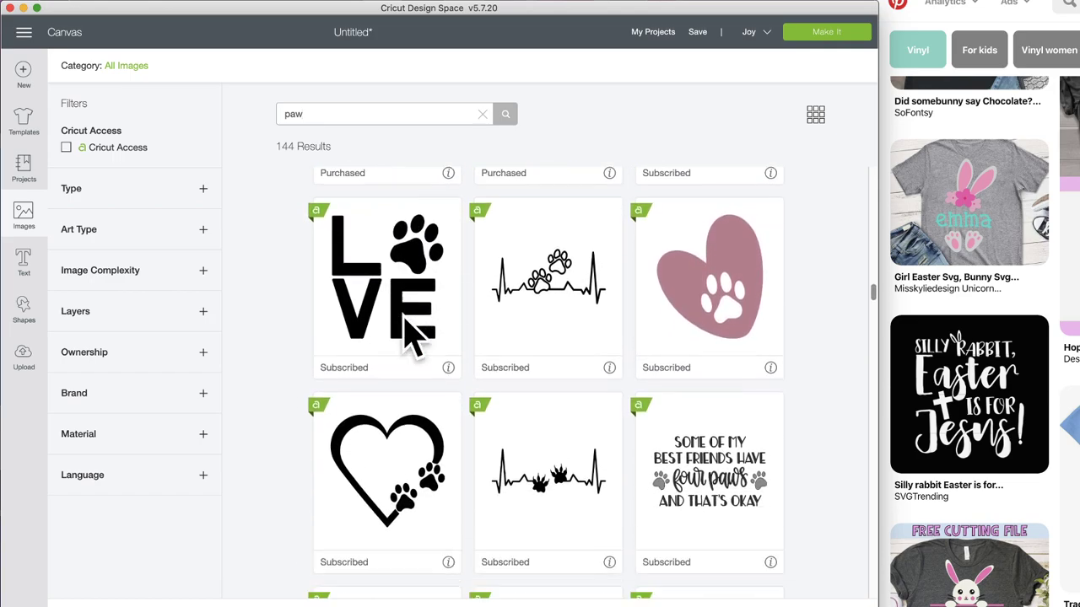
scroll(409, 338, down, 10)
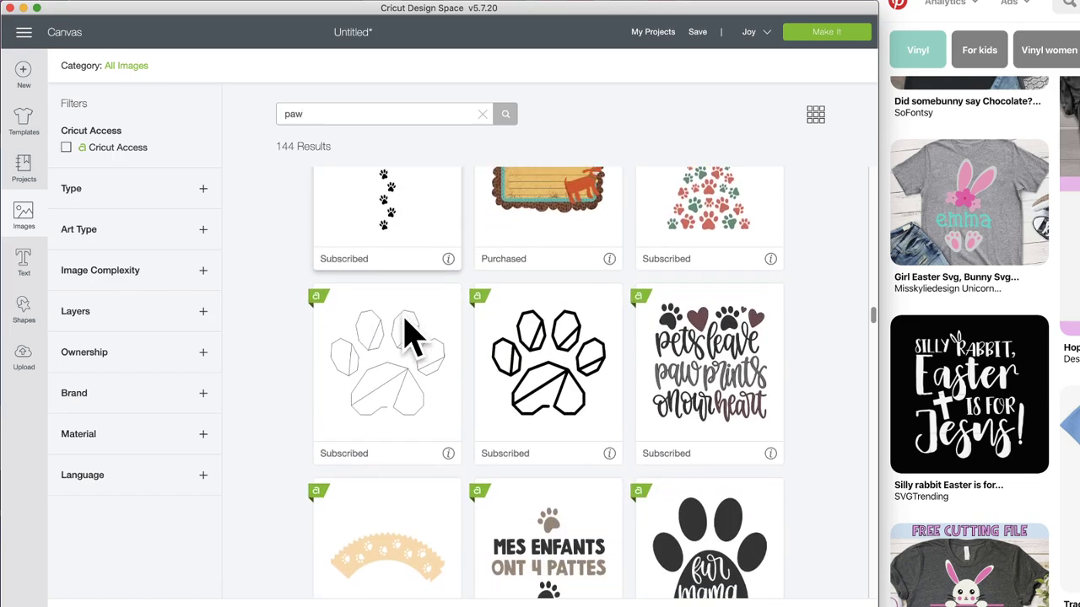
scroll(409, 338, down, 13)
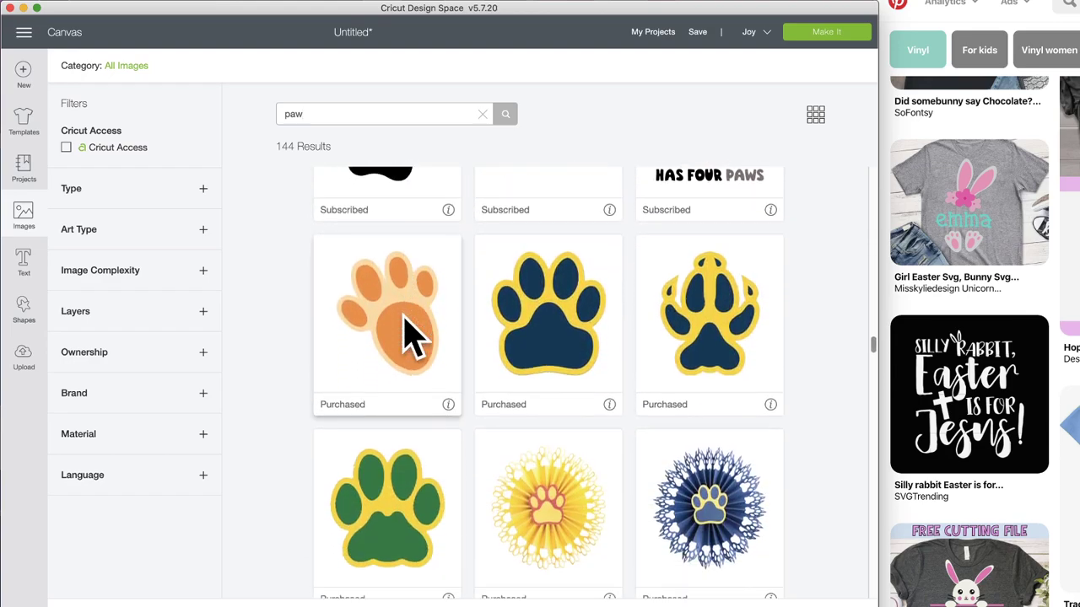
scroll(409, 338, down, 1)
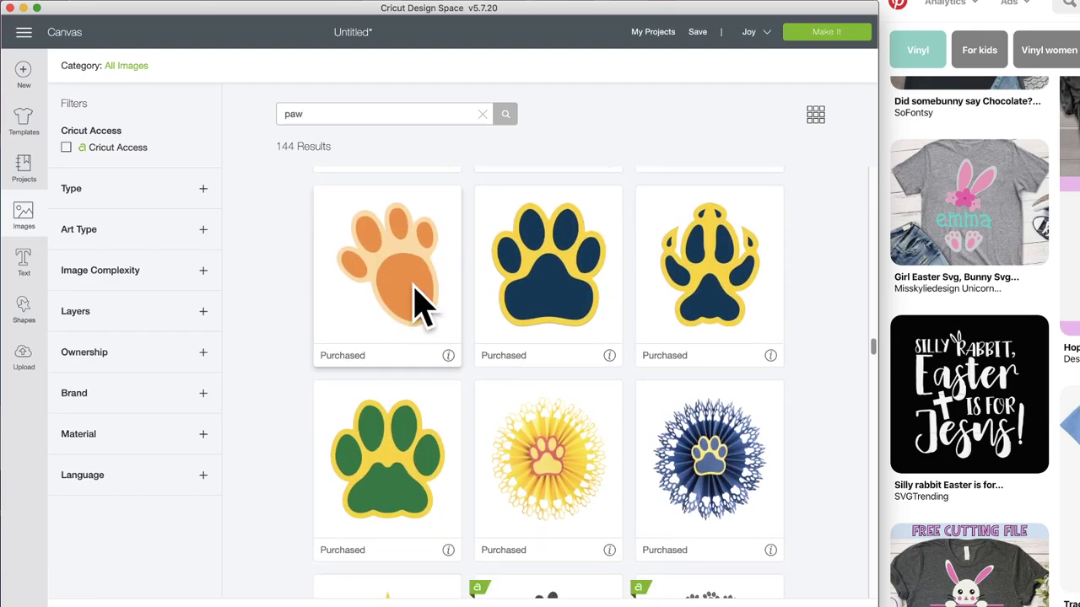
click(414, 286)
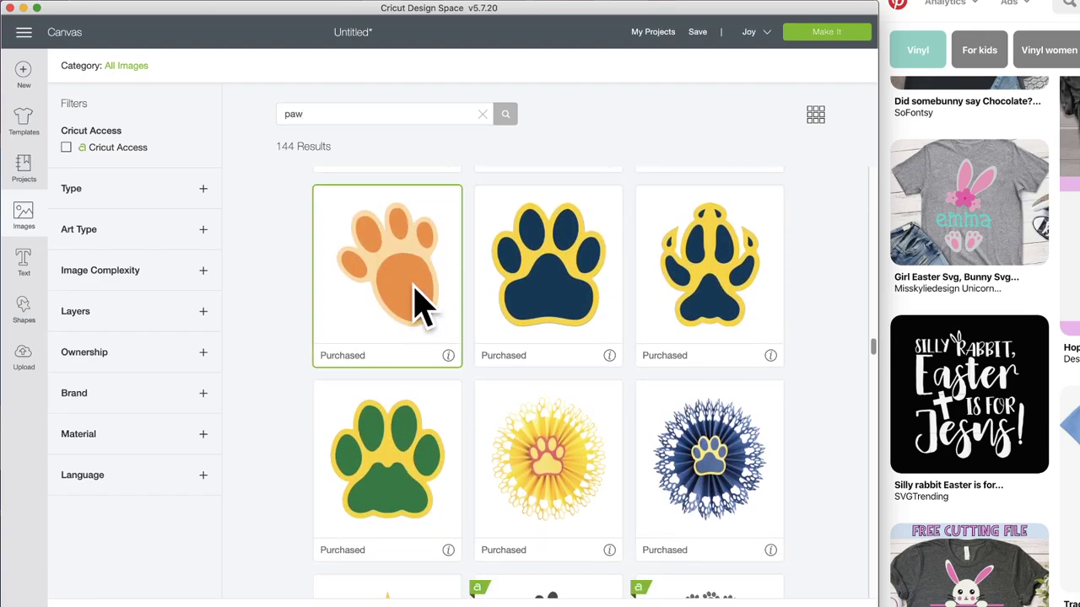
- Check the name and image number of the selected orange paw print
click(448, 355)
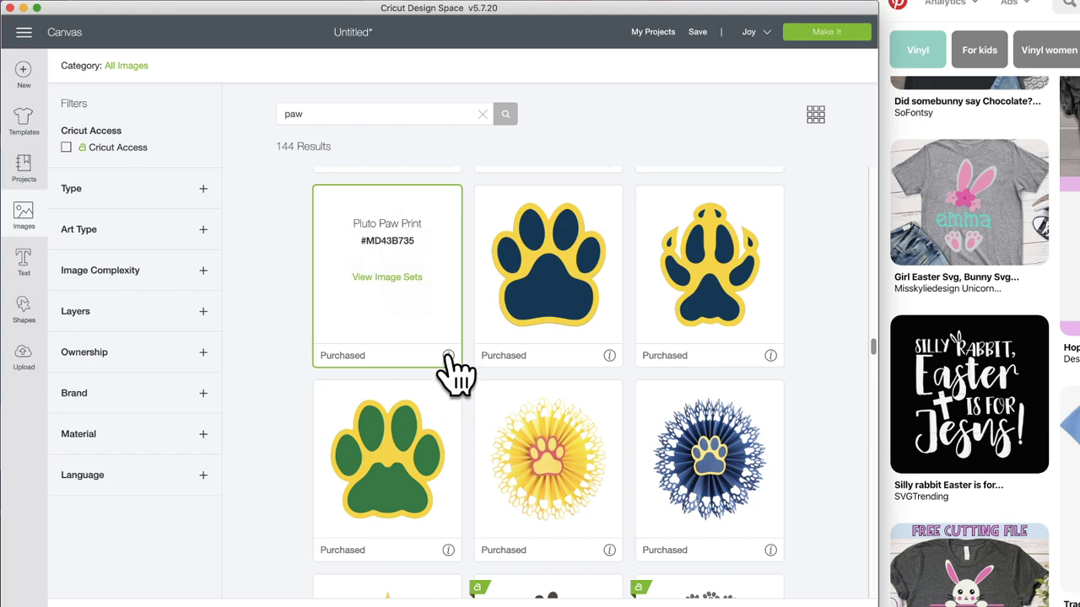
click(448, 355)
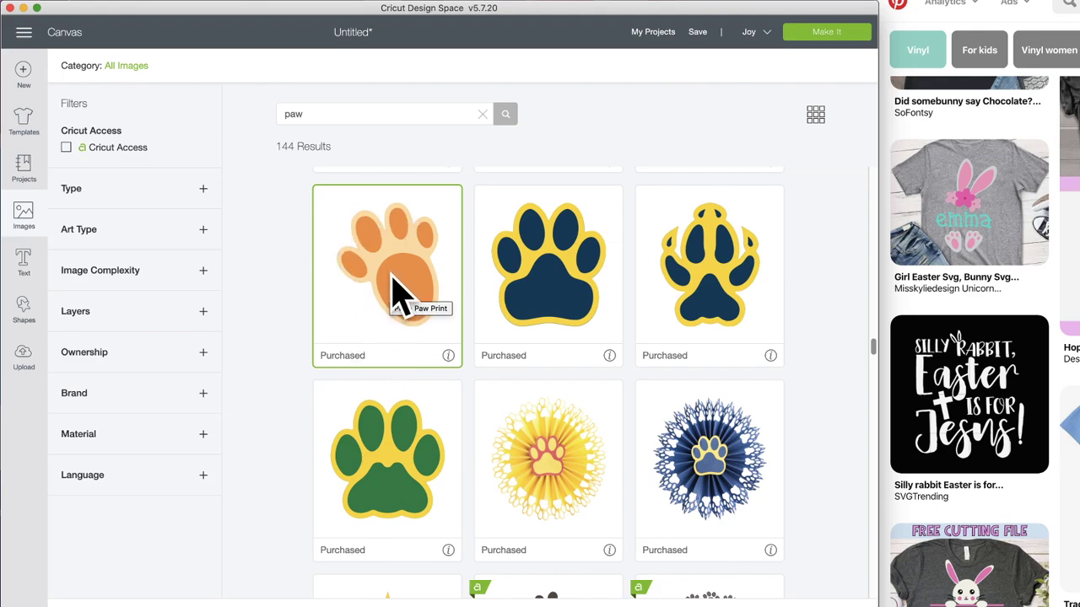
click(448, 355)
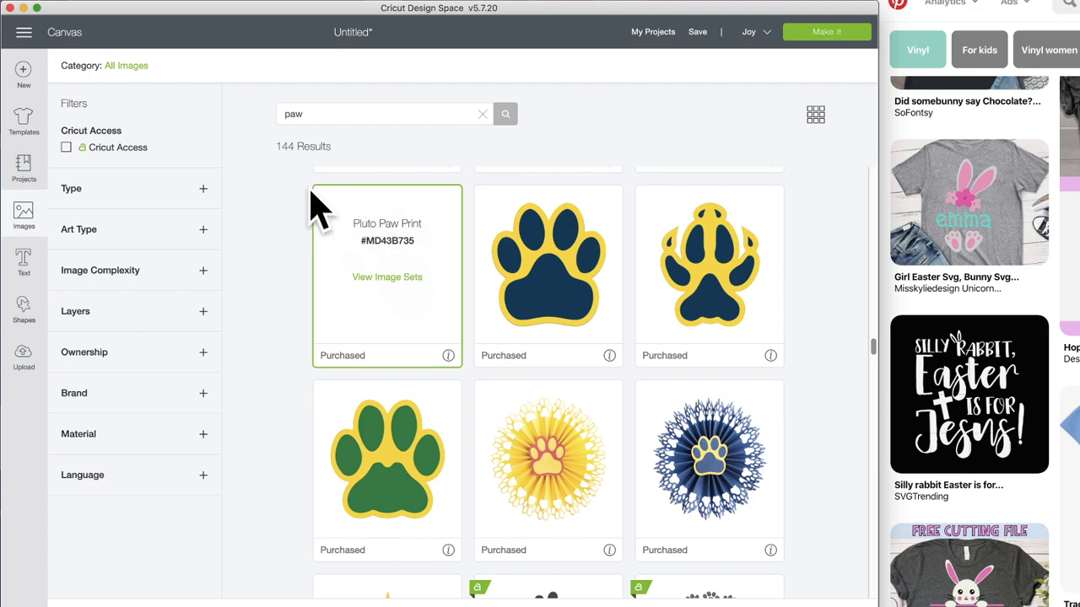
click(447, 355)
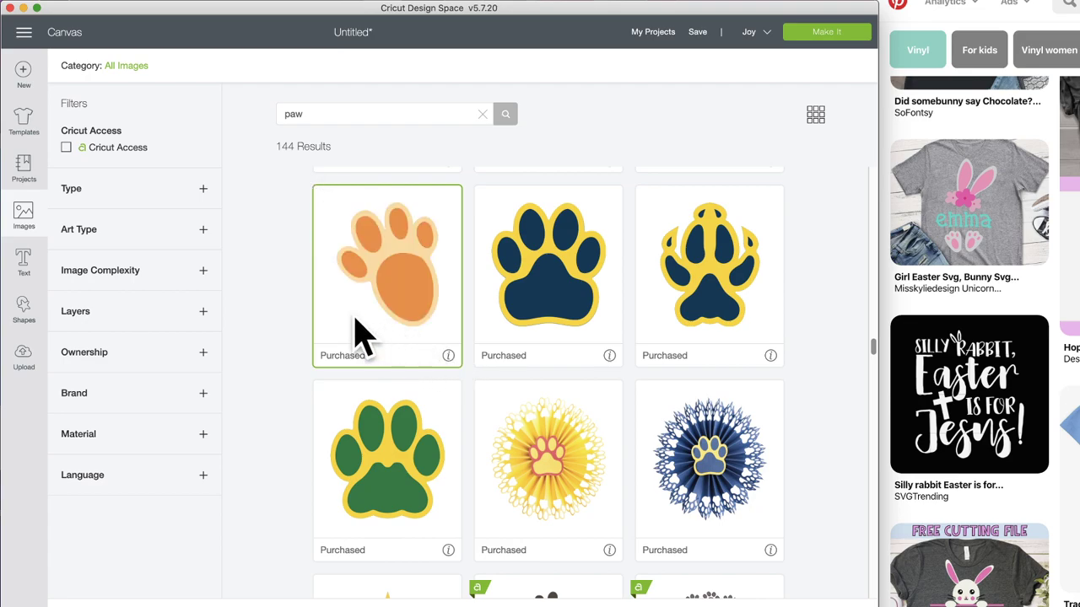
- Limit the "paw" search results to Cricut Access images and look through them
scroll(433, 355, down, 5)
scroll(438, 358, down, 5)
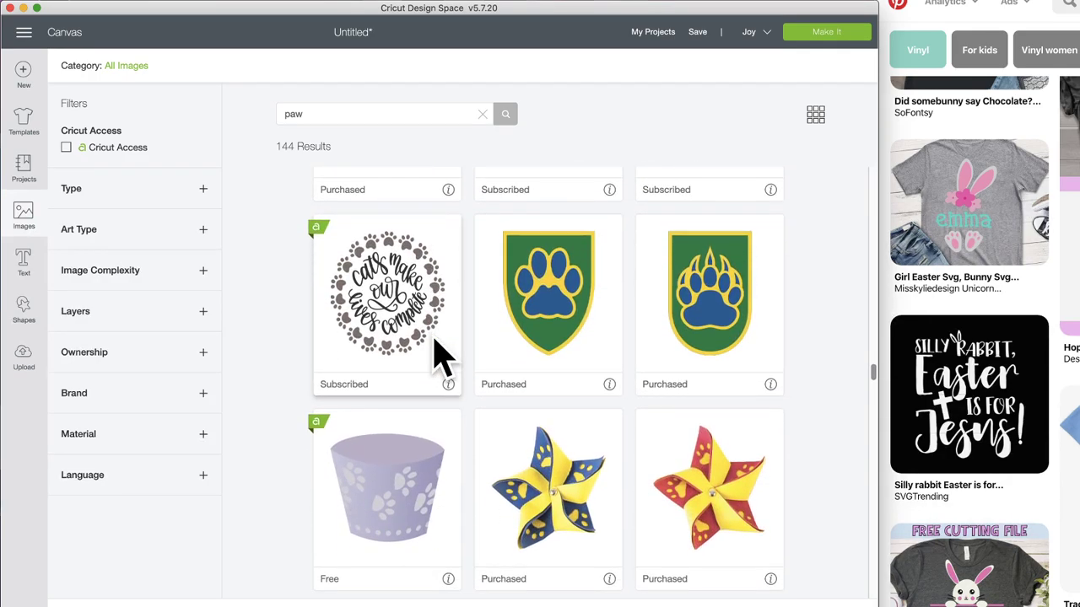
click(66, 147)
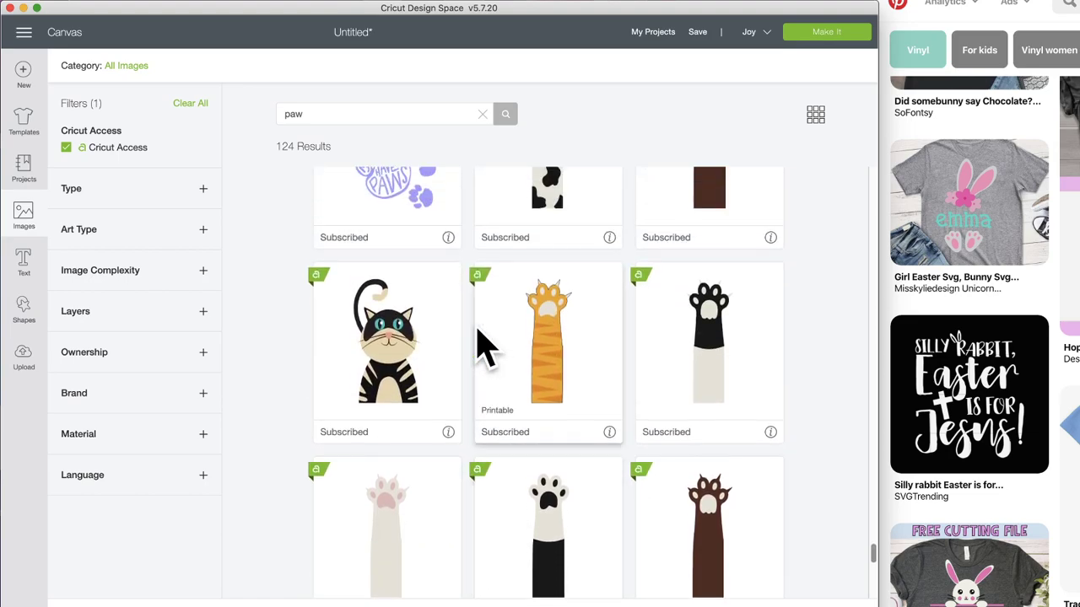
scroll(485, 345, down, 8)
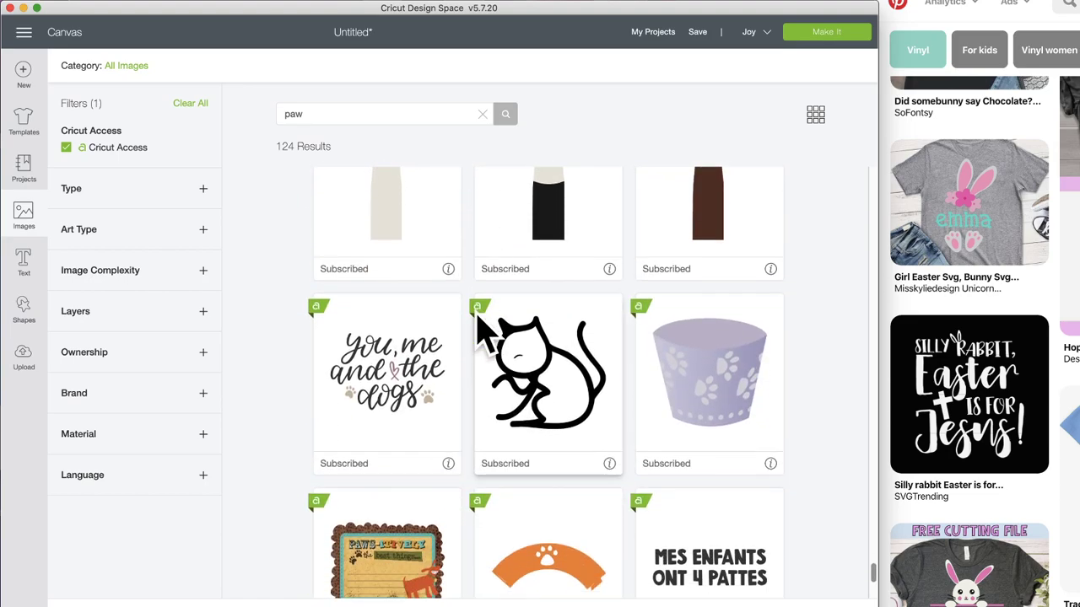
scroll(452, 280, up, 3)
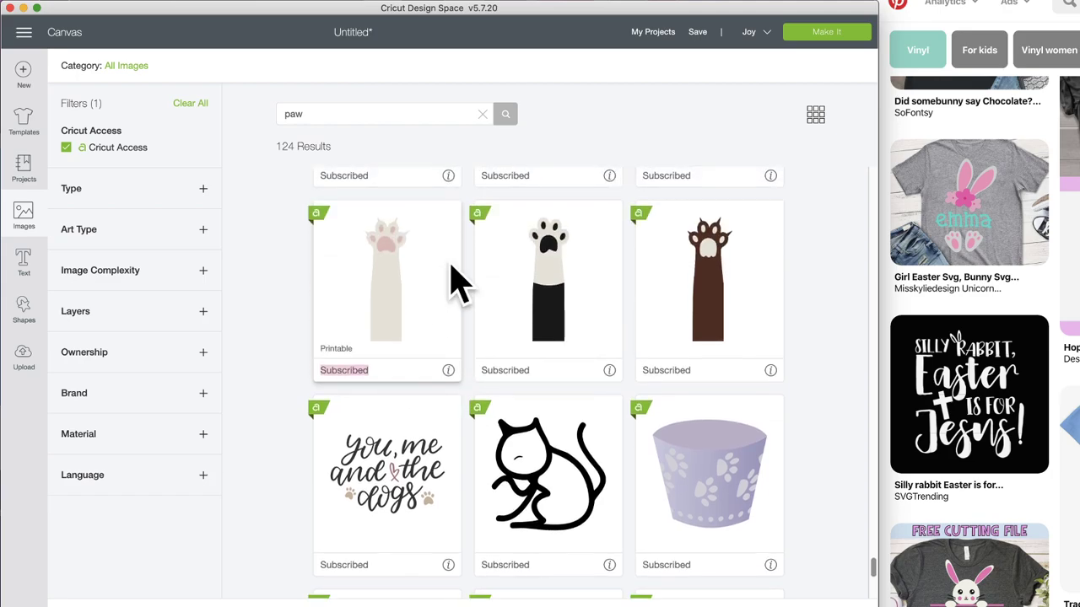
- Check the name and image number of the white cat paw with pink pads, look through the remaining paw results and return to the canvas
click(448, 372)
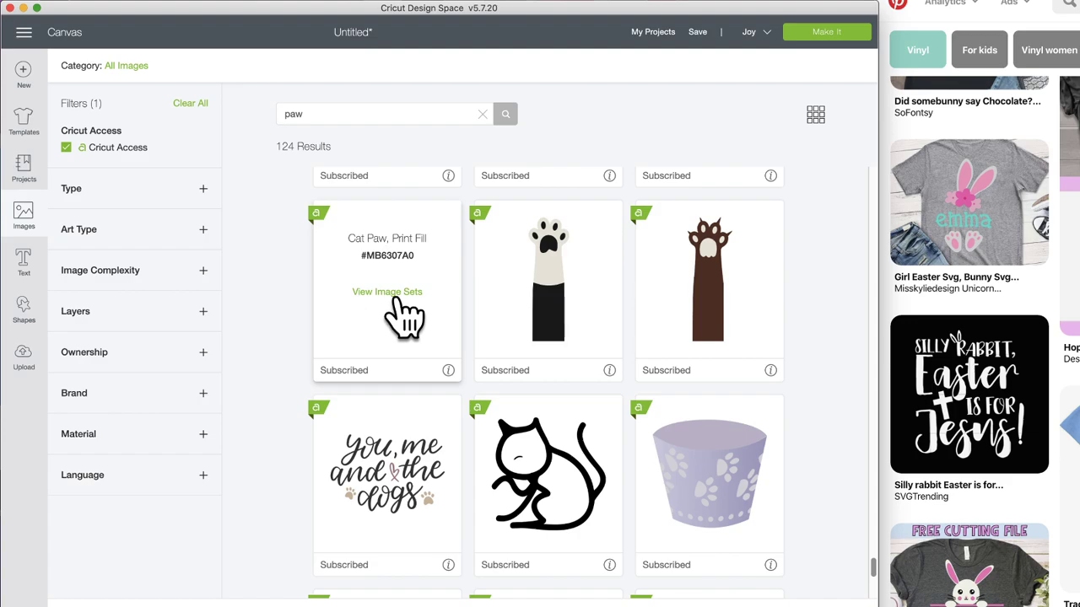
click(447, 371)
scroll(481, 333, down, 1)
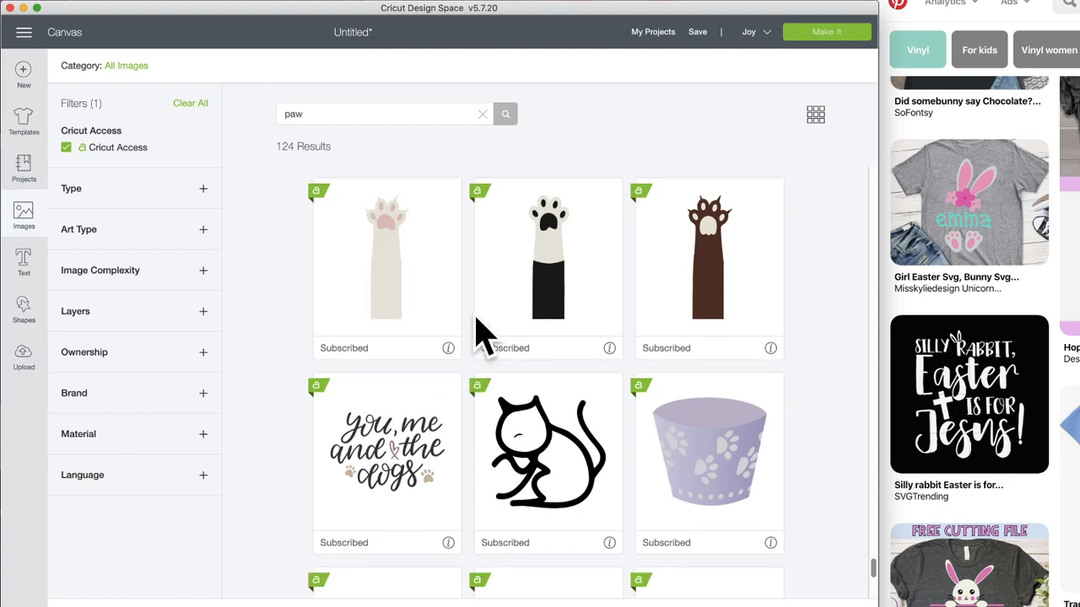
scroll(485, 333, down, 10)
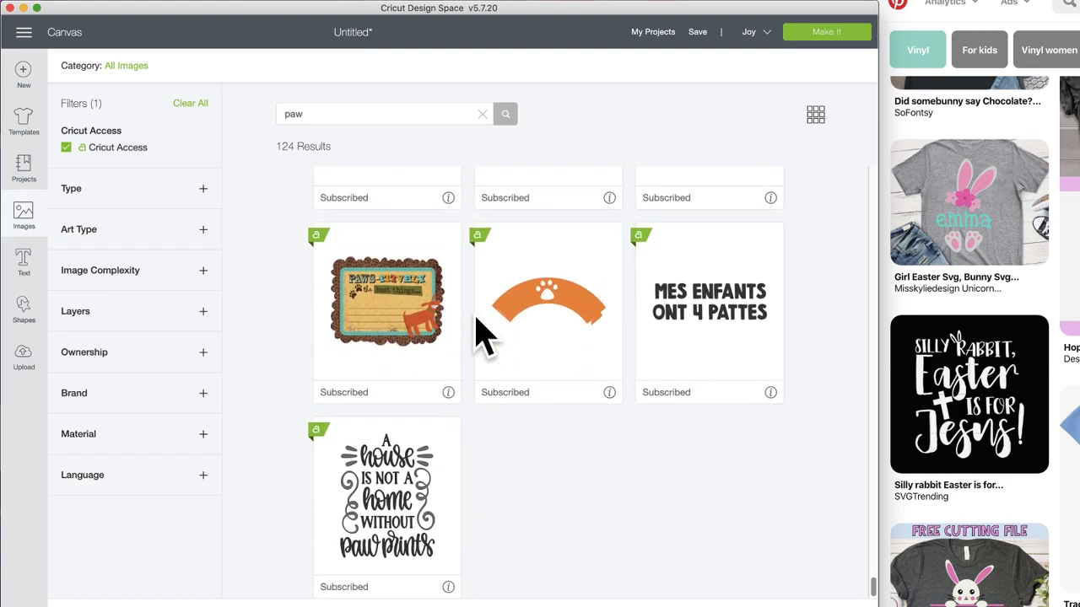
scroll(481, 333, up, 10)
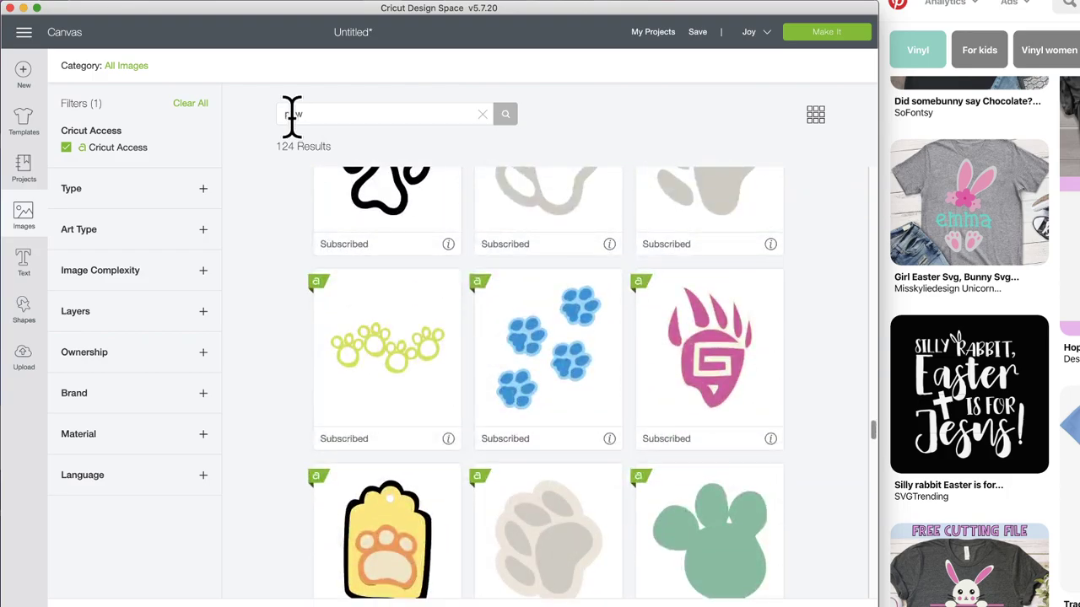
double_click(294, 114)
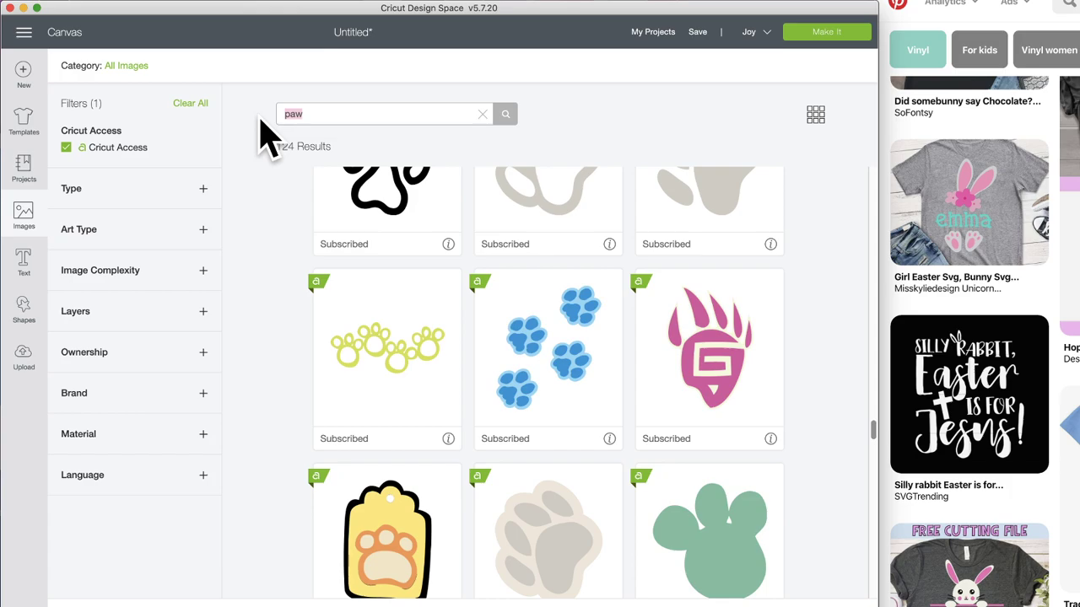
click(25, 213)
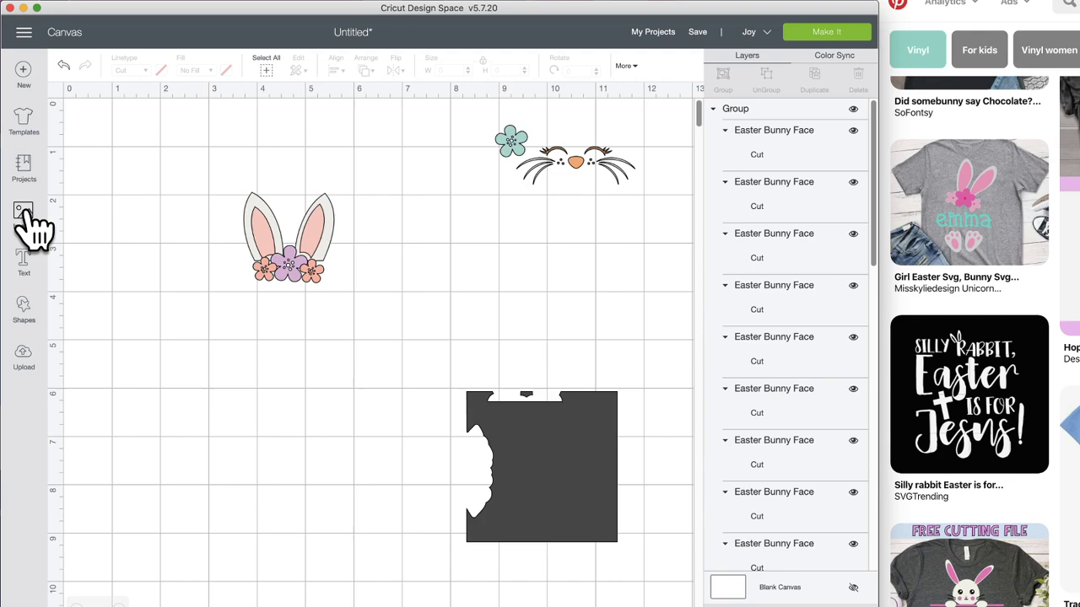
- Add a circle to the canvas and move it below the bunny ears, to about X 4.17, Y 4.47 inches
click(23, 306)
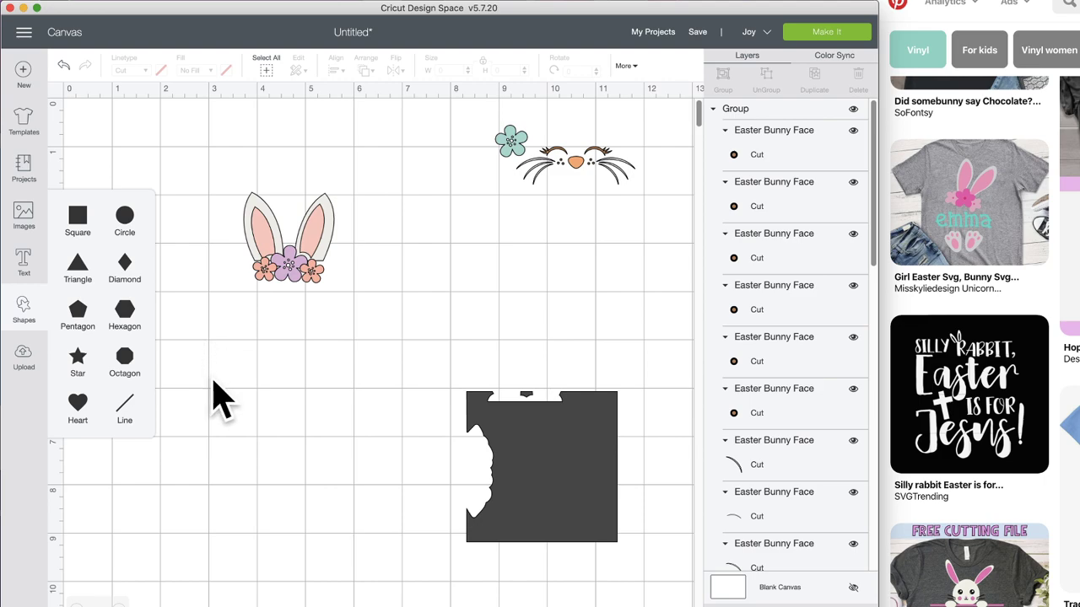
click(125, 218)
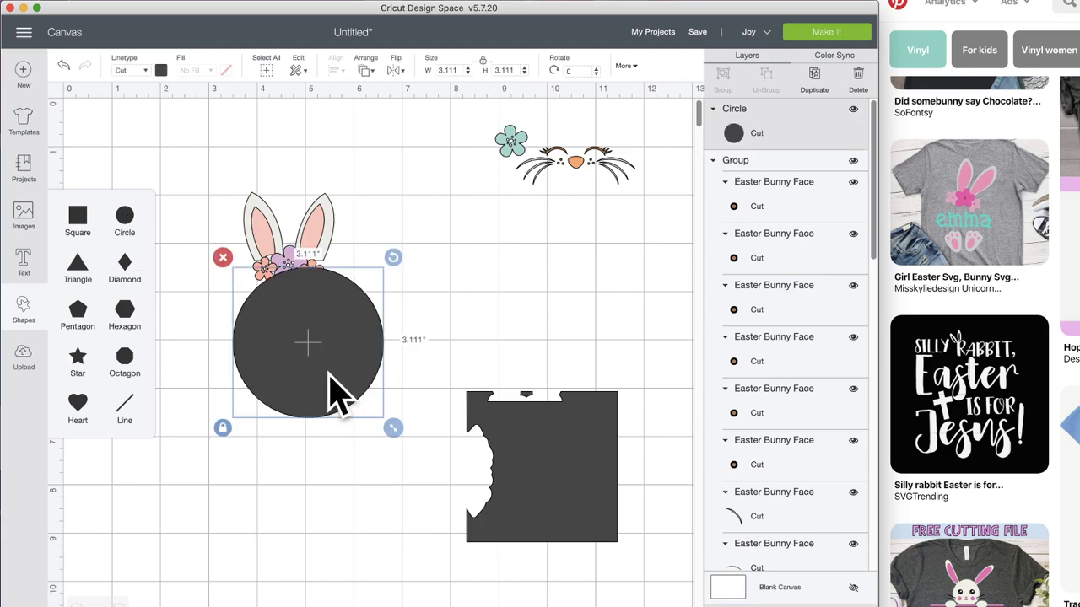
drag(330, 386, 370, 431)
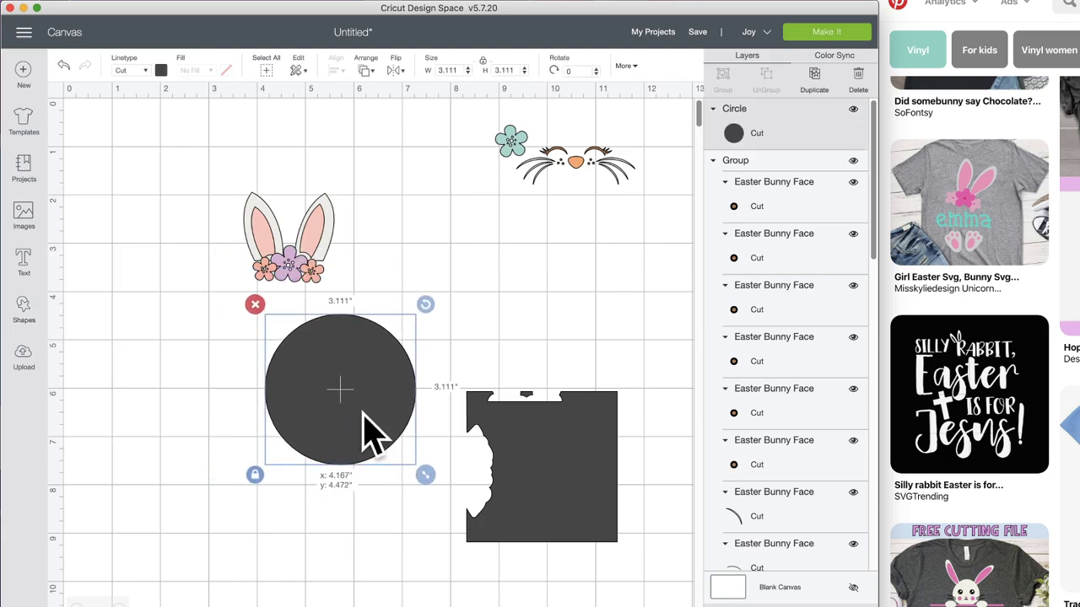
- Search the image library for "easter feet"
click(24, 212)
double_click(321, 113)
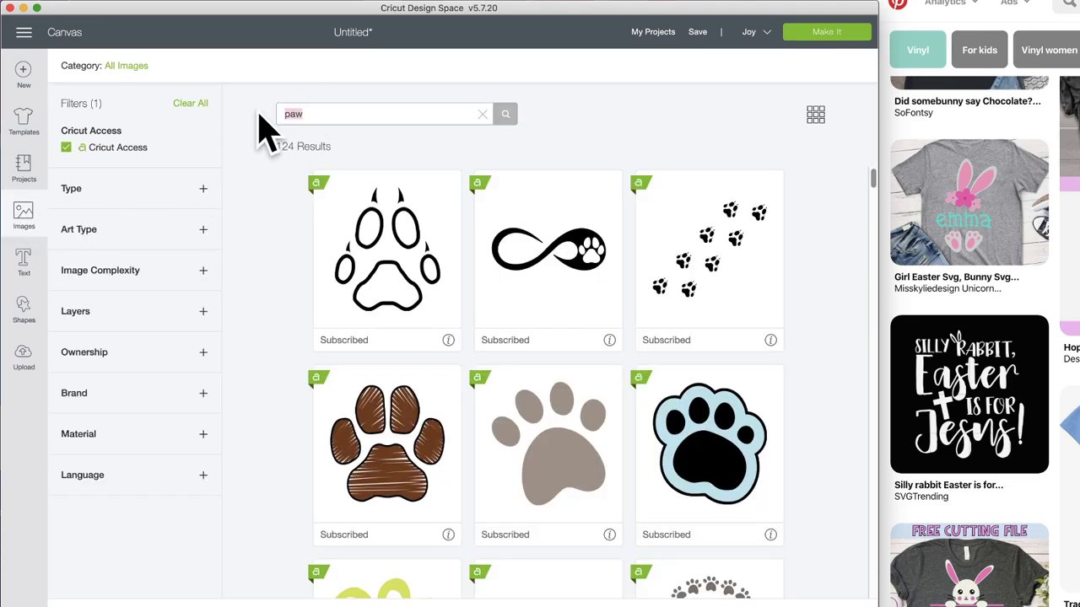
text(easter feet)
key(Return)
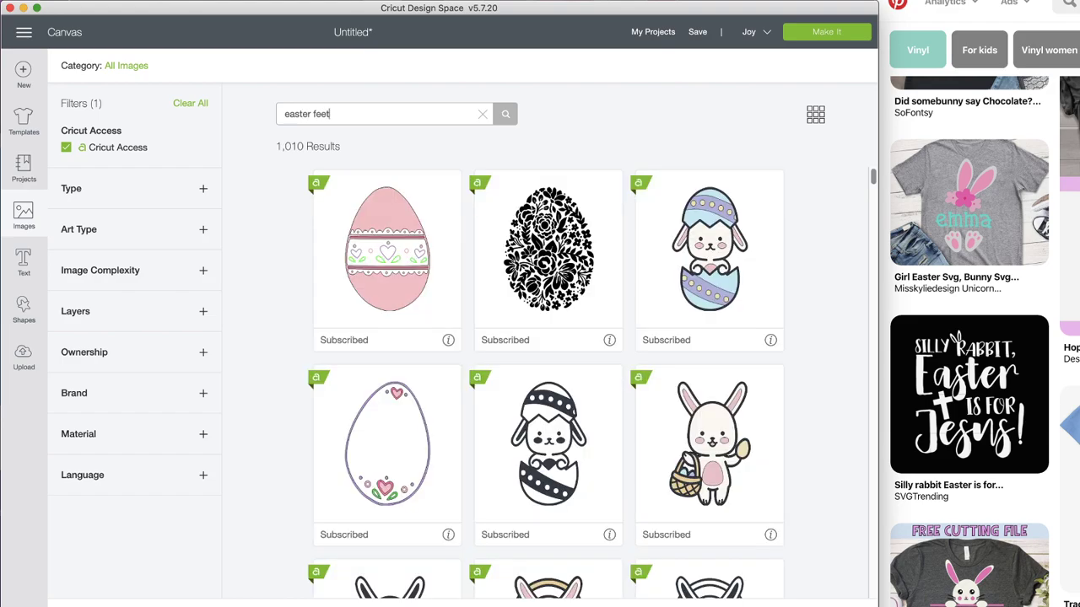
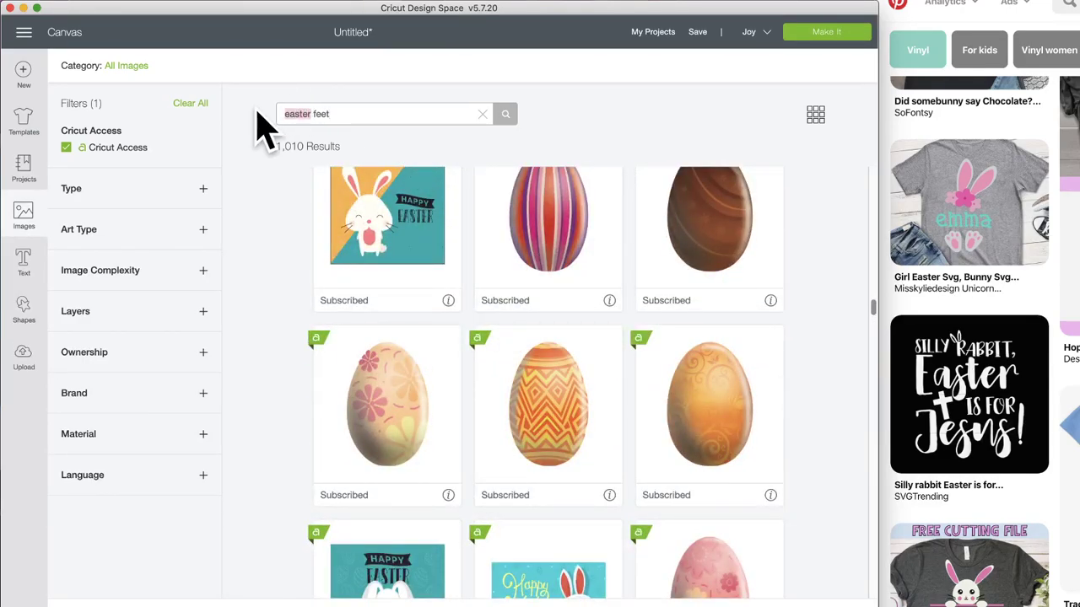
- Search the image library for "bunny feet" and look through the results for separate feet
text(bunny)
key(Return)
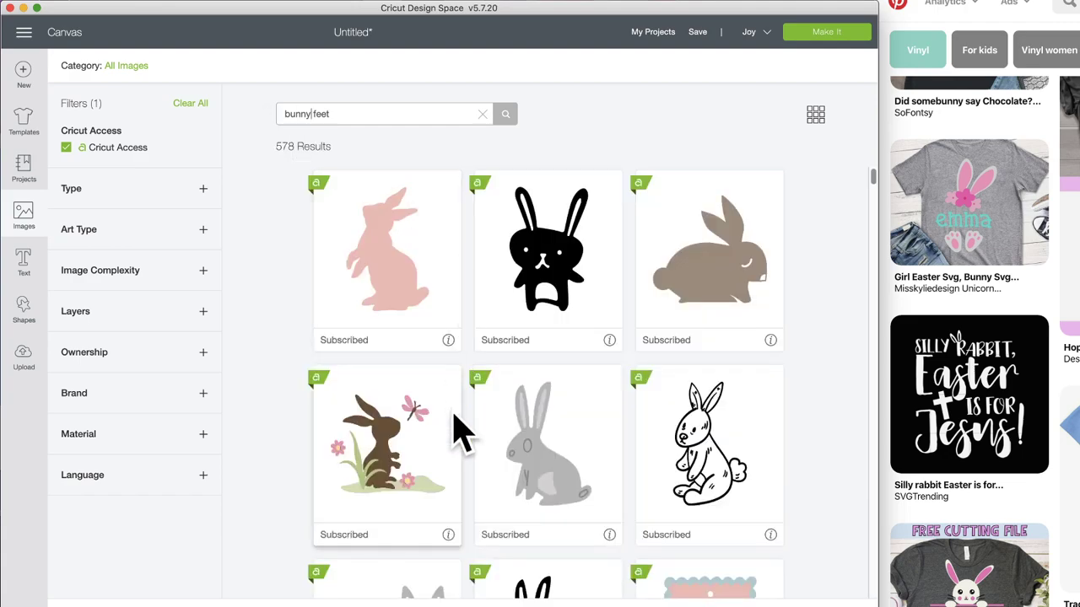
scroll(455, 430, down, 10)
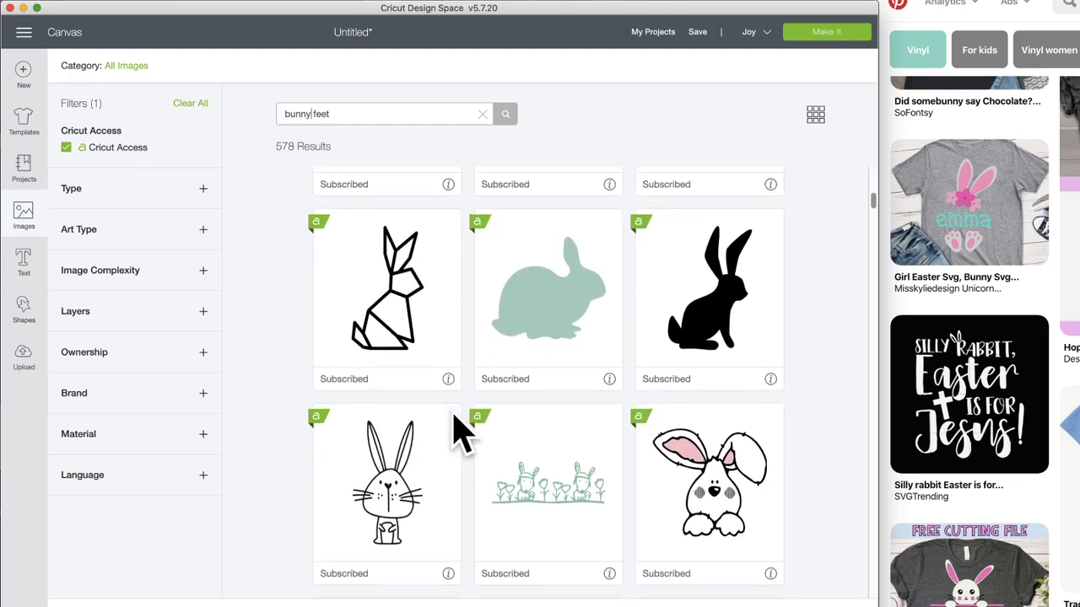
scroll(456, 431, down, 10)
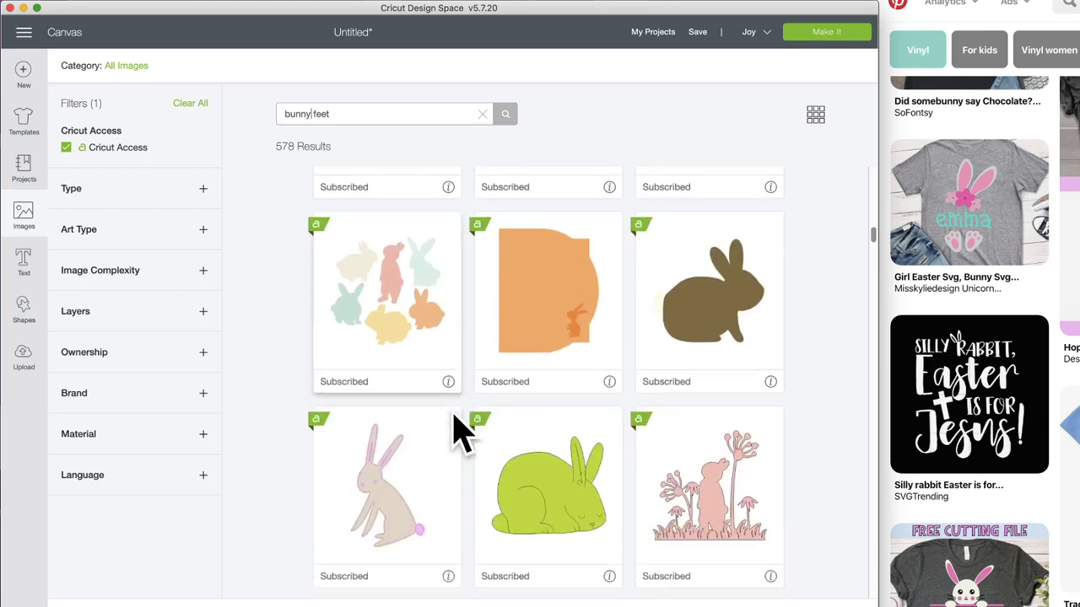
scroll(456, 430, down, 10)
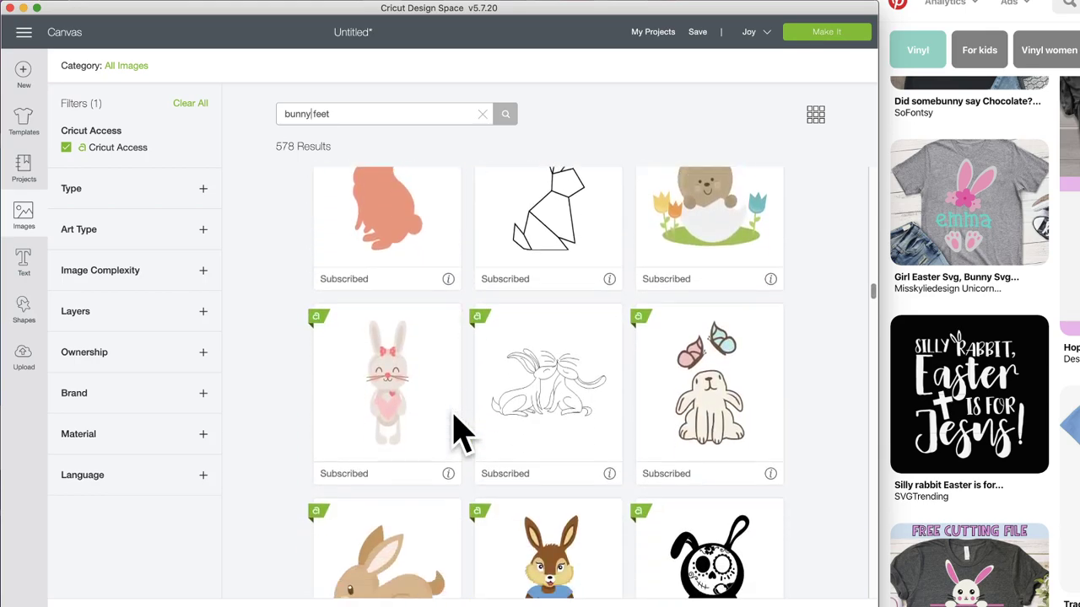
scroll(453, 433, down, 8)
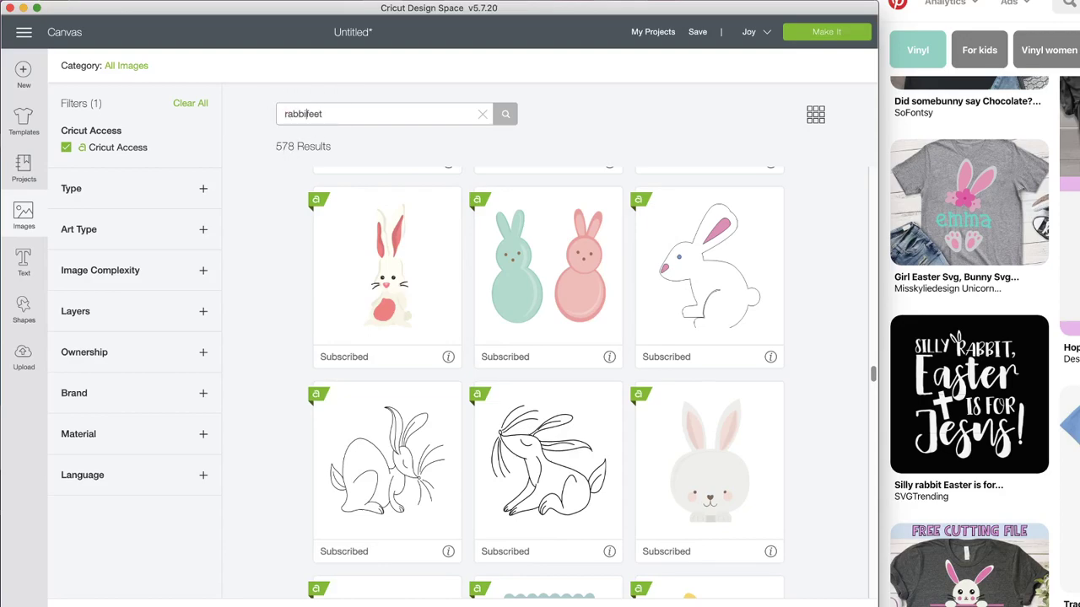
- Search the image library for "rabbit feet" and look through the results for a usable pair of feet
key(Return)
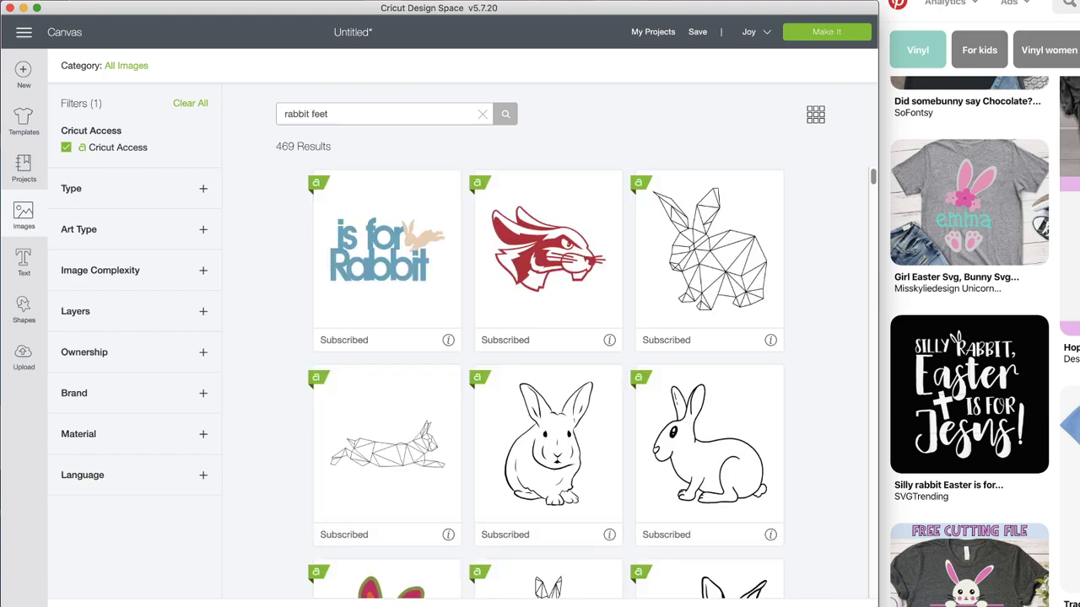
scroll(462, 342, down, 8)
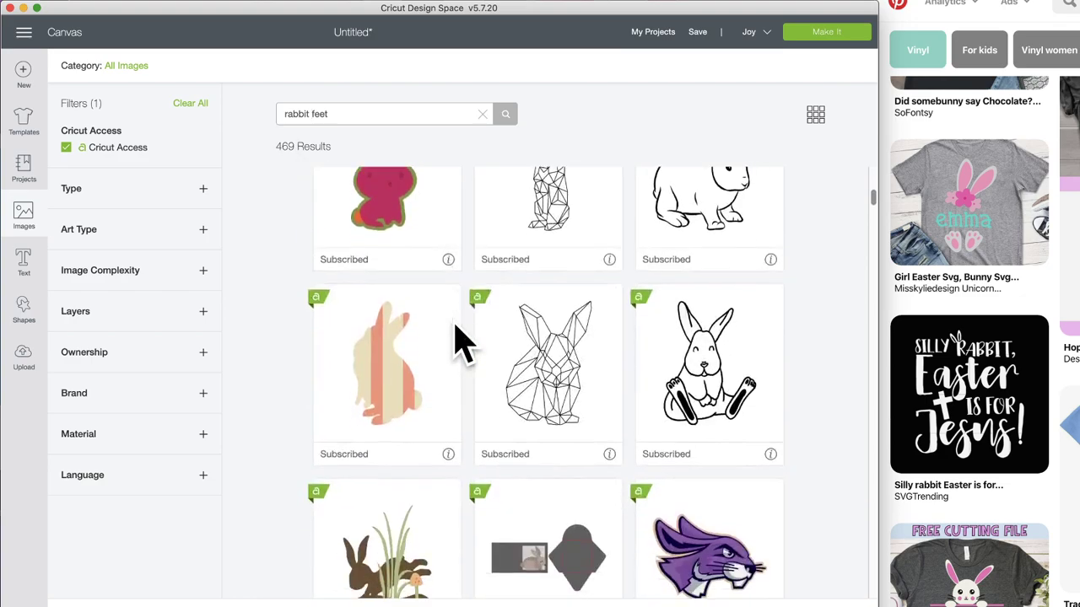
scroll(456, 375, up, 3)
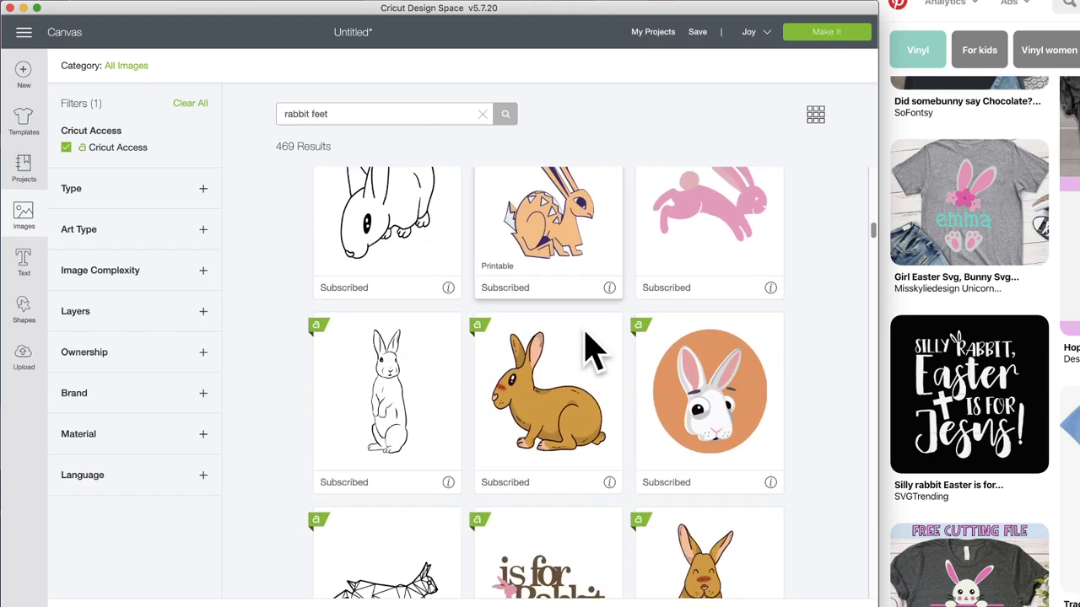
scroll(593, 350, down, 4)
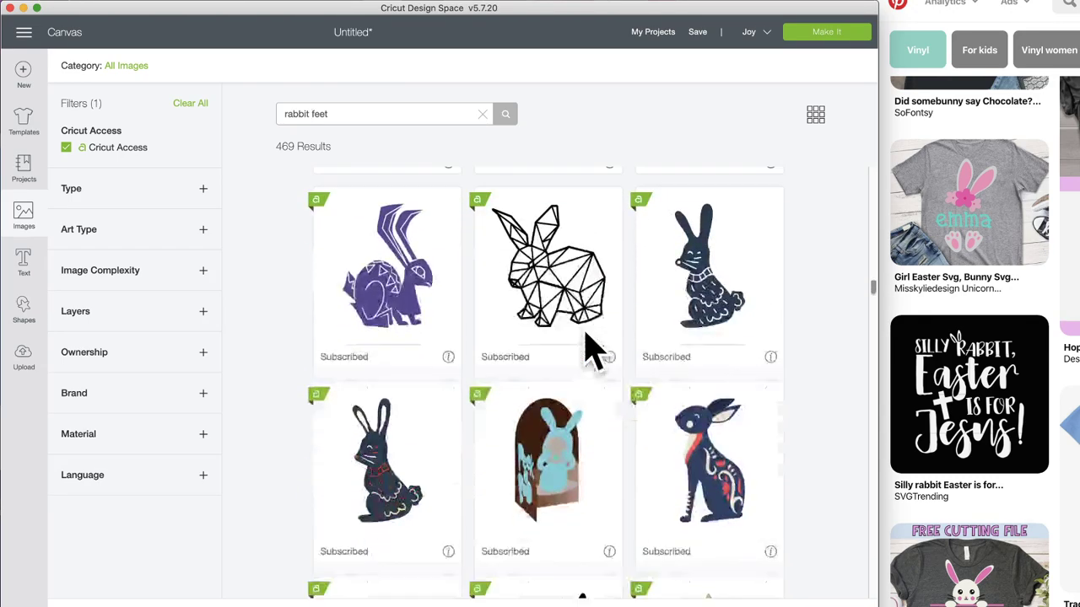
scroll(593, 350, down, 10)
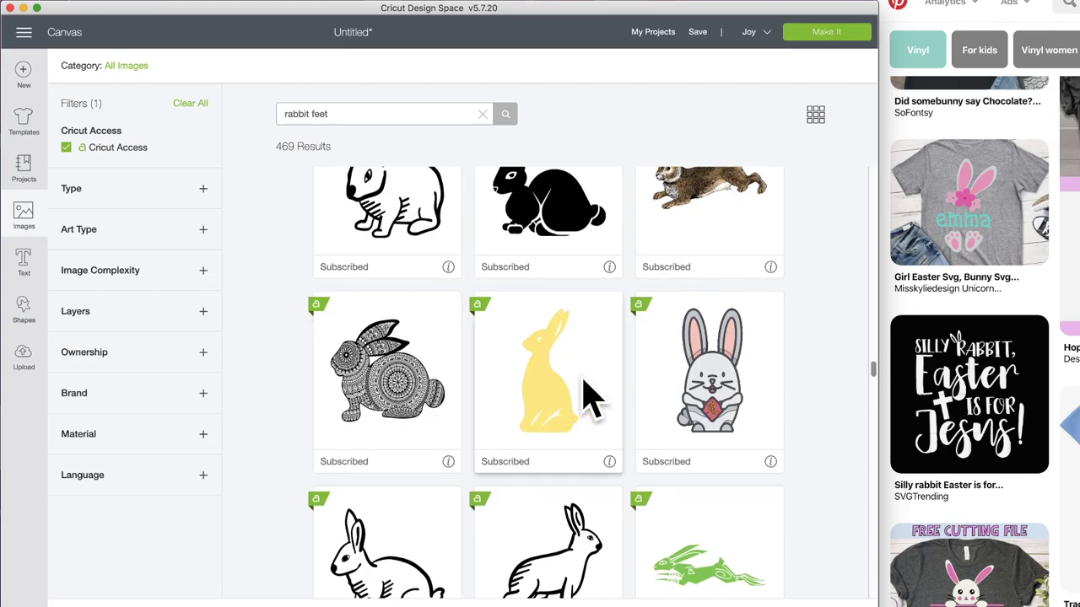
scroll(594, 397, down, 12)
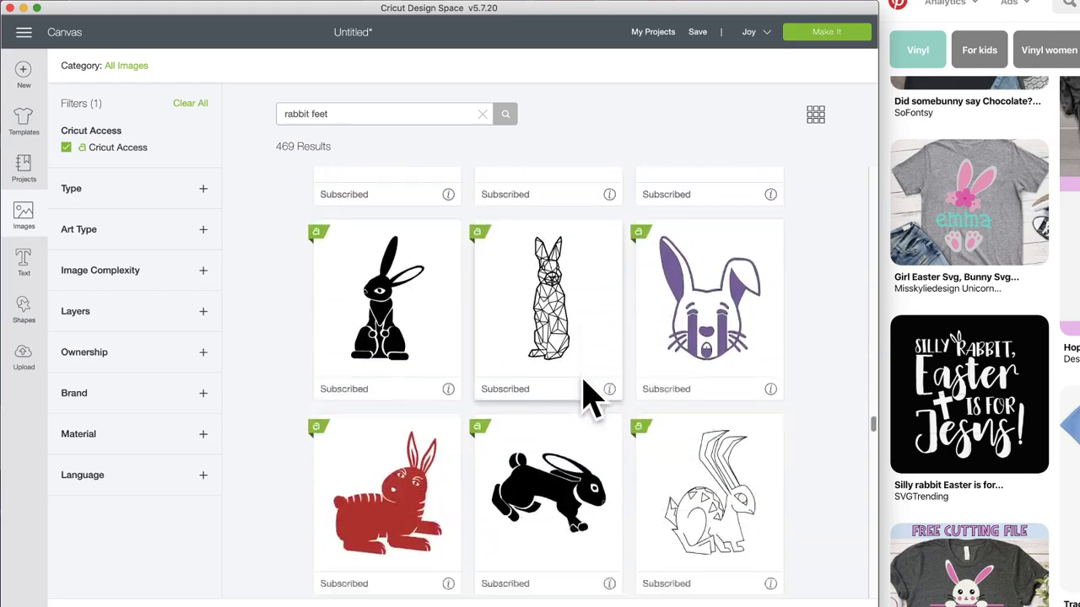
scroll(593, 396, down, 15)
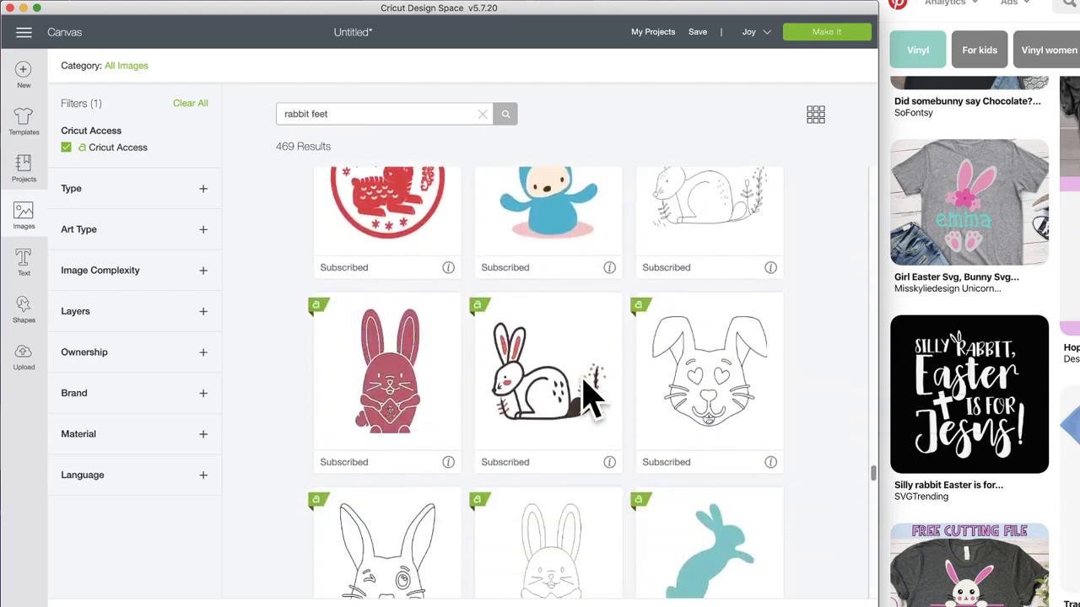
scroll(593, 396, down, 5)
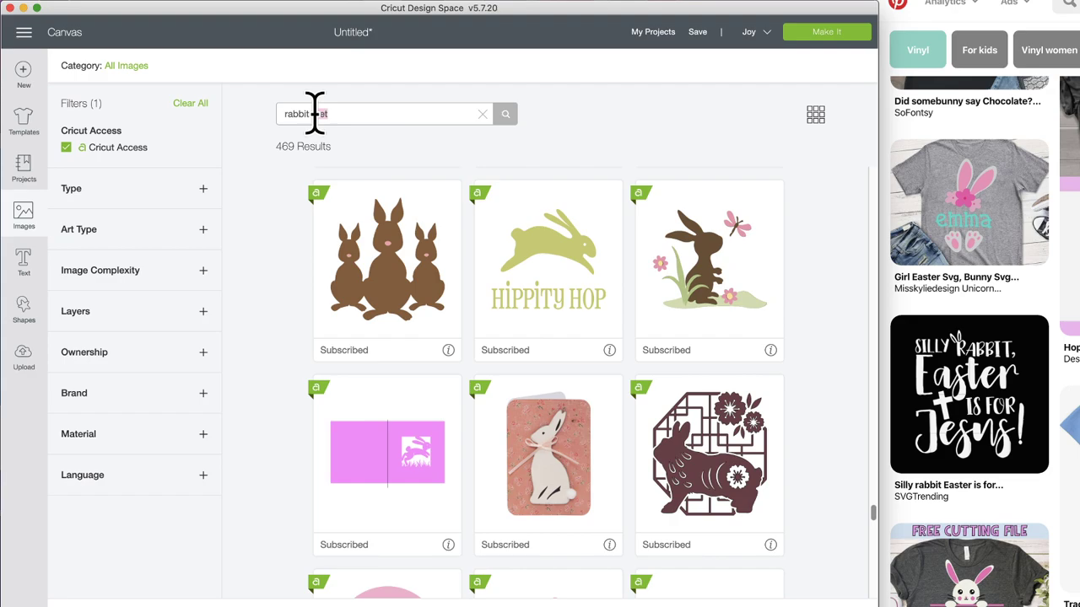
- Search the image library for "rabbit paw" and look through the results for a usable paw shape
key(Return)
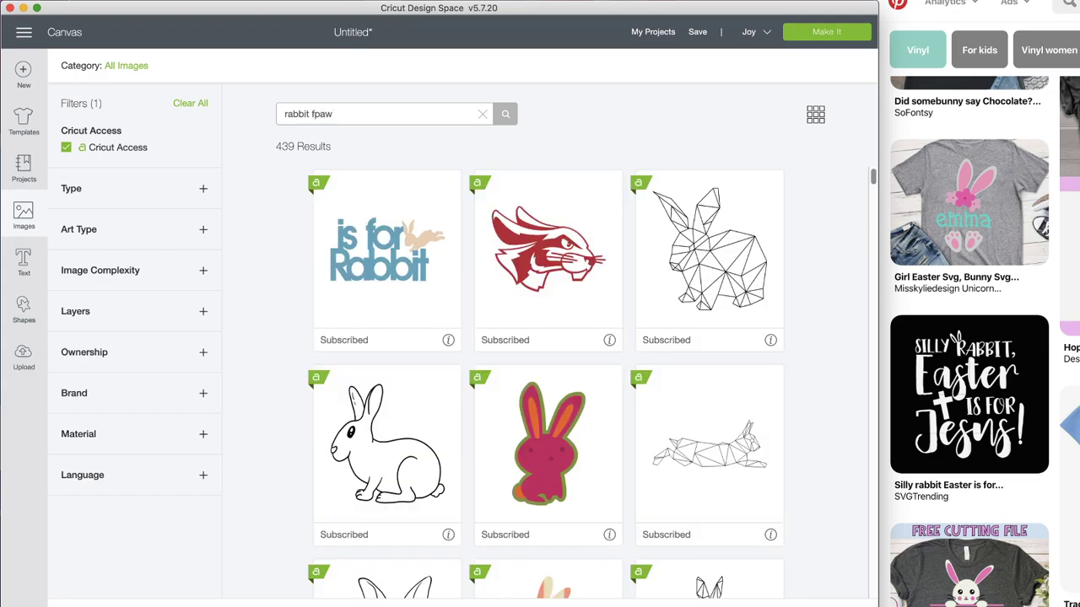
key(Return)
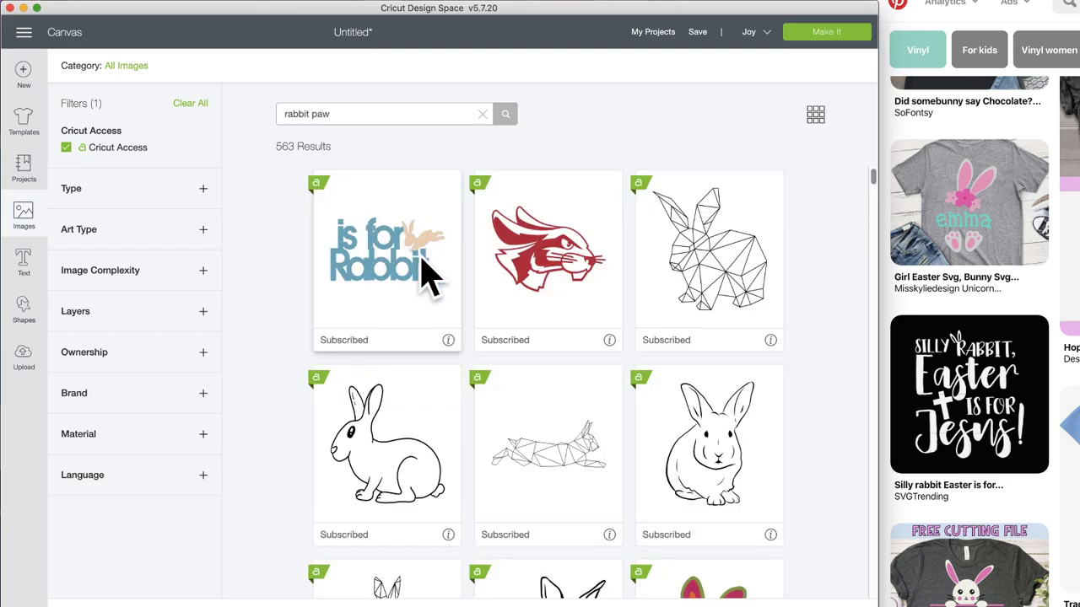
scroll(426, 274, down, 10)
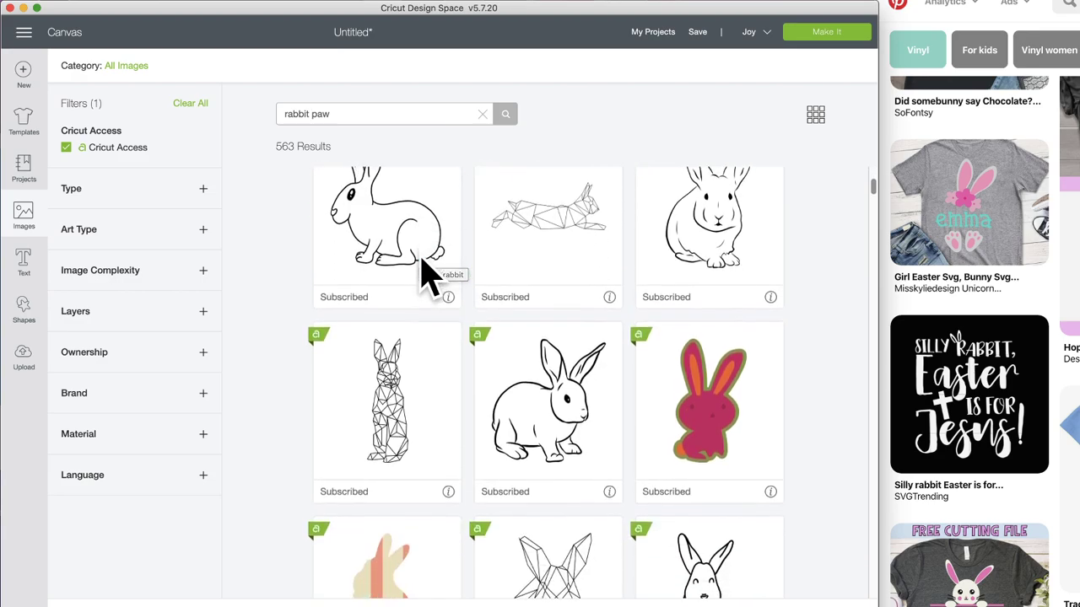
scroll(426, 274, down, 4)
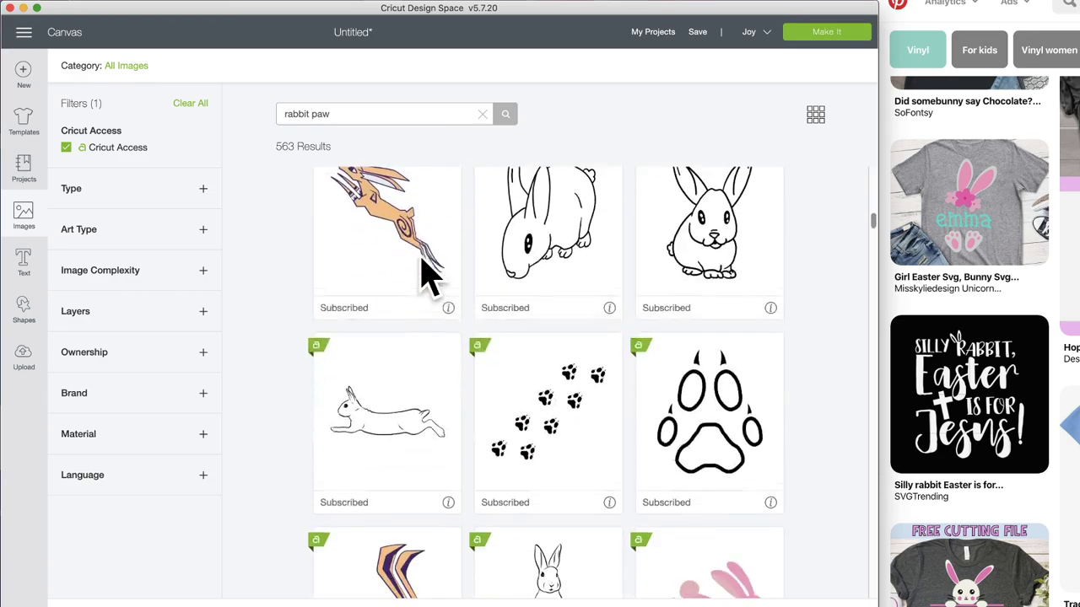
scroll(426, 274, down, 2)
scroll(426, 275, down, 8)
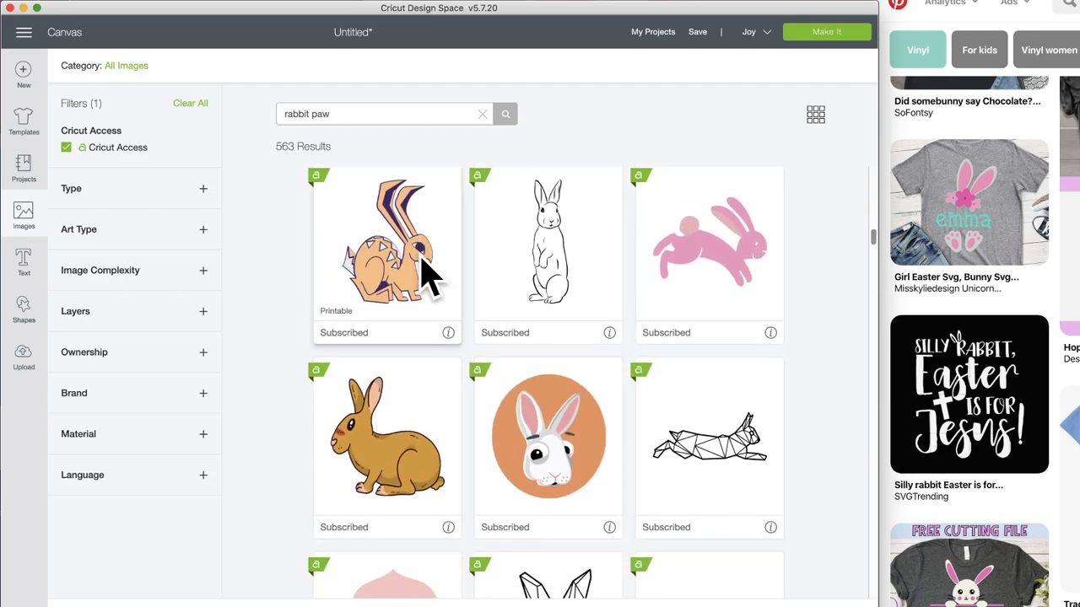
scroll(426, 274, down, 3)
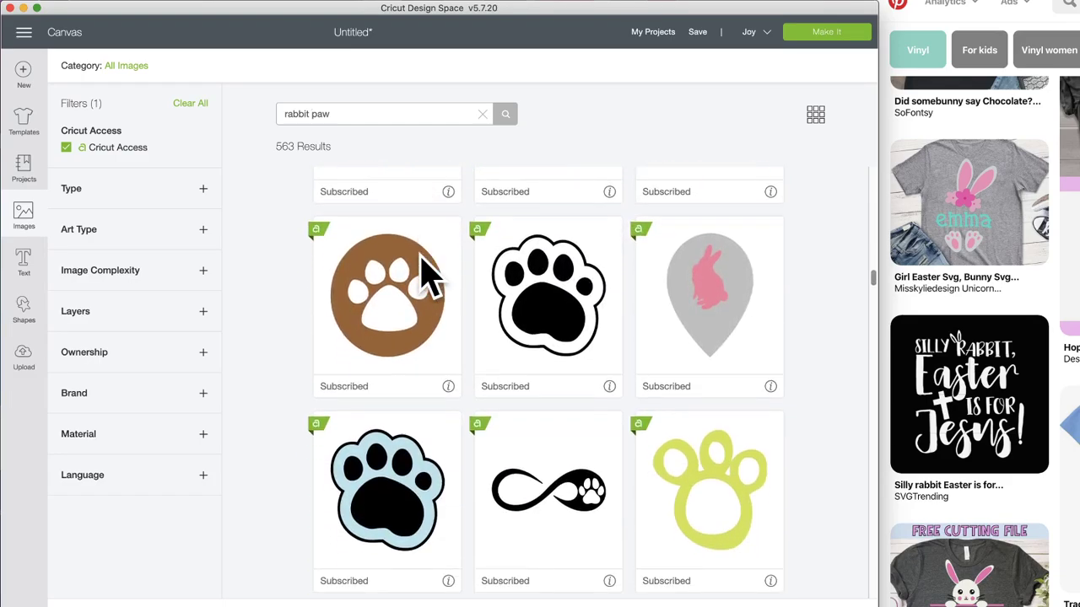
scroll(426, 274, up, 3)
scroll(426, 274, down, 1)
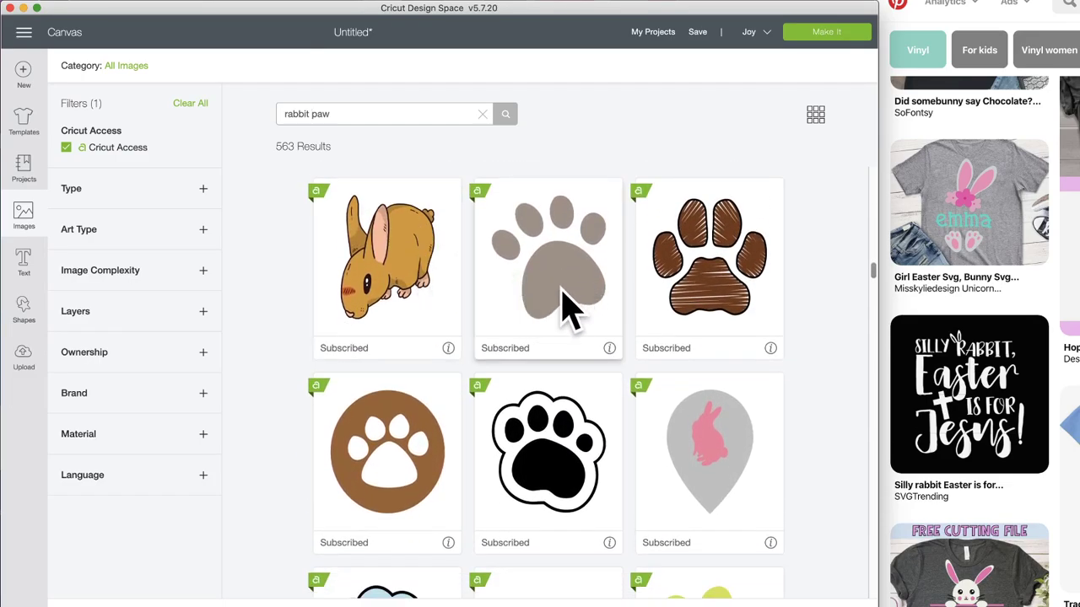
- Insert the solid grey-brown paw print, place it beside the circle and stretch it unproportionally to about 1.43 by 2.33 inches
click(544, 311)
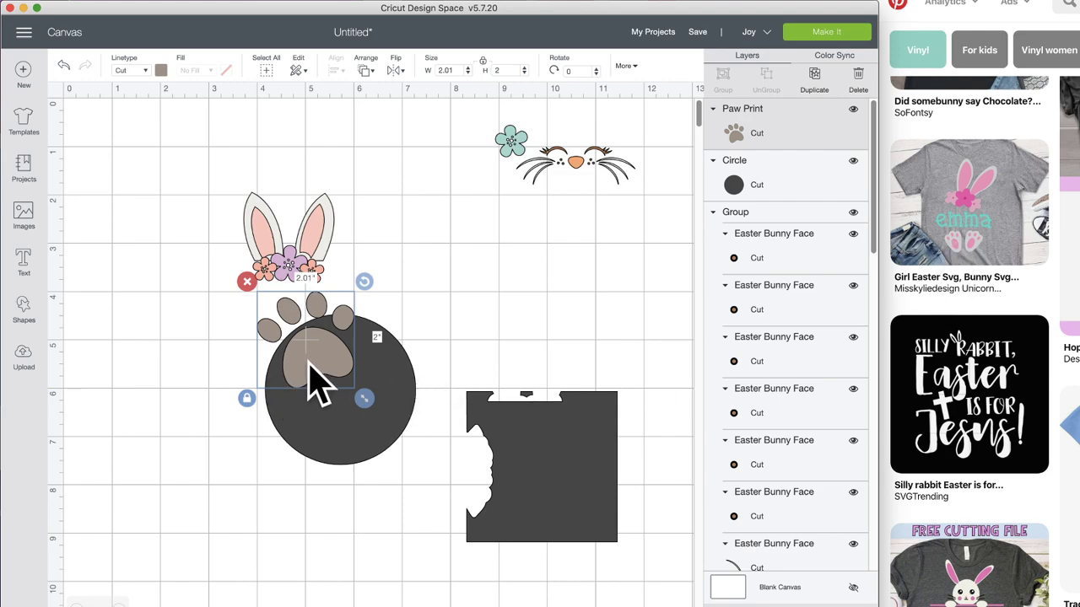
drag(310, 397, 229, 435)
click(136, 416)
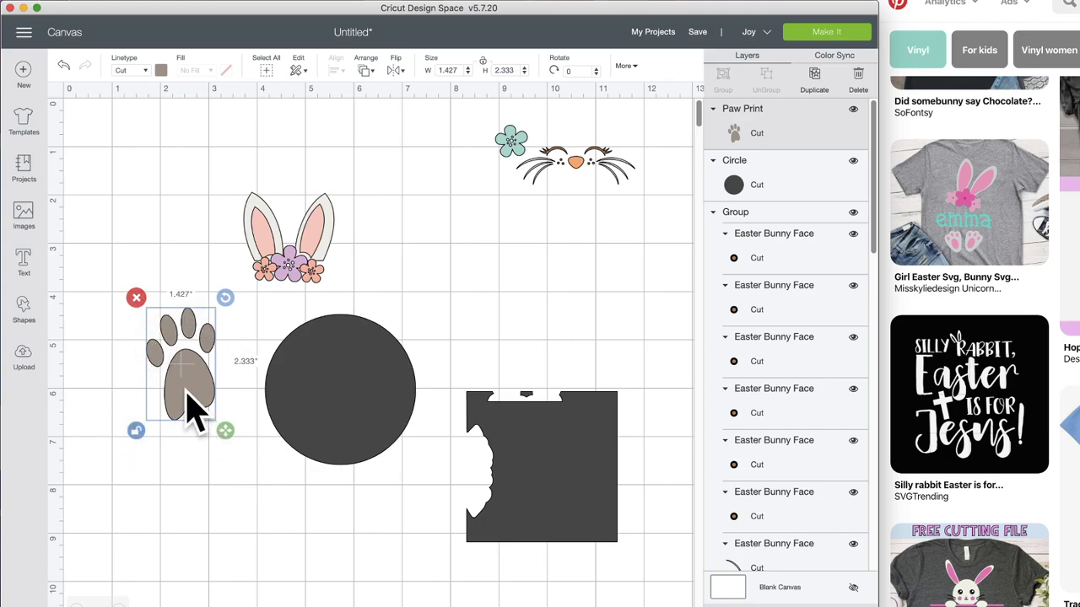
- Reshape the circle unproportionally into a tall oval about 1.61 by 2.99 inches and move it lower beneath the bunny ears
click(305, 417)
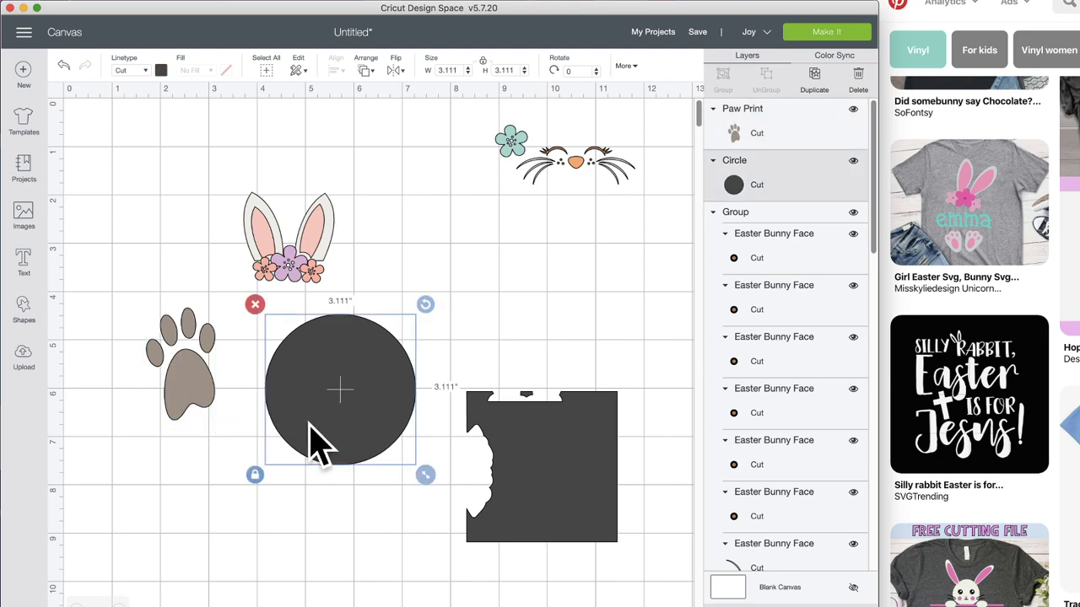
click(254, 475)
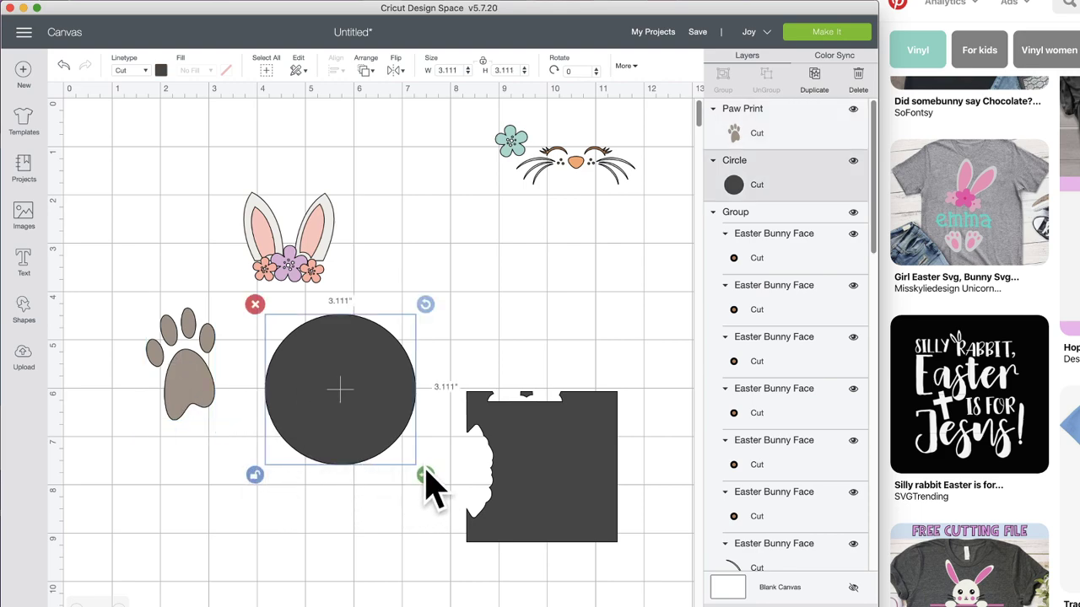
drag(425, 475, 352, 472)
drag(321, 386, 315, 453)
- Duplicate the oval, shrink the copy to about 0.91 by 1.69 inches and tilt it to about 341.98° as the foot's first toe
click(814, 83)
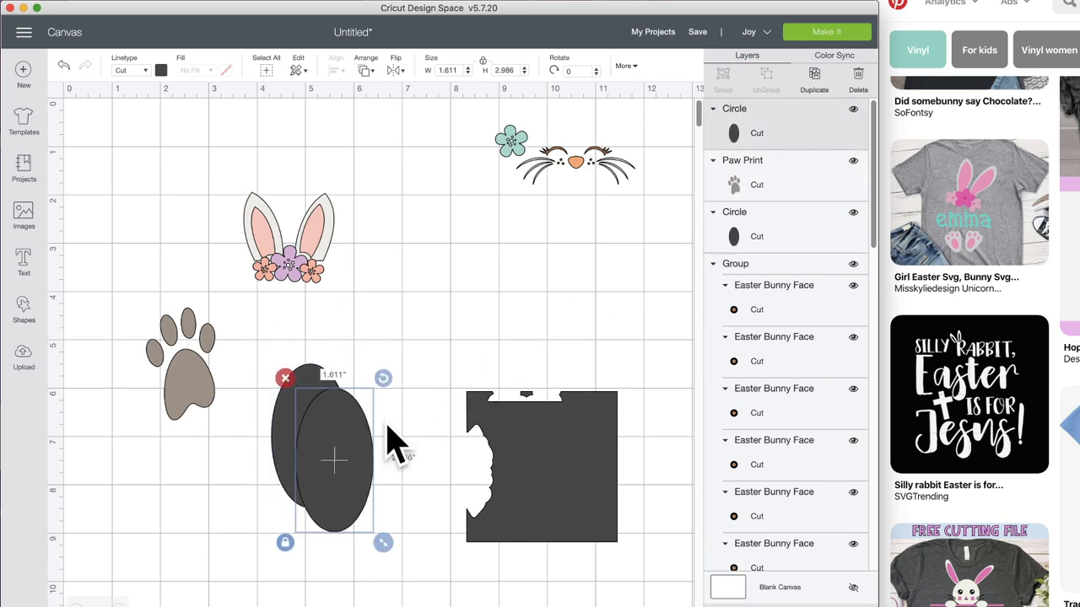
drag(383, 542, 354, 480)
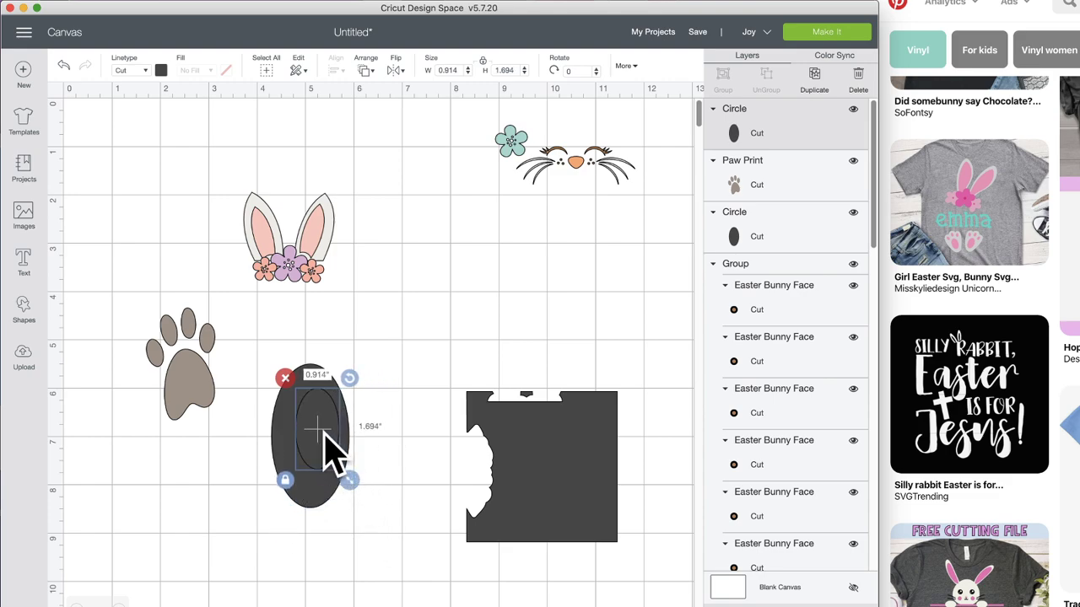
drag(330, 446, 285, 375)
mouse_move(318, 327)
mouse_down()
mouse_move(309, 316)
mouse_move(302, 328)
mouse_up()
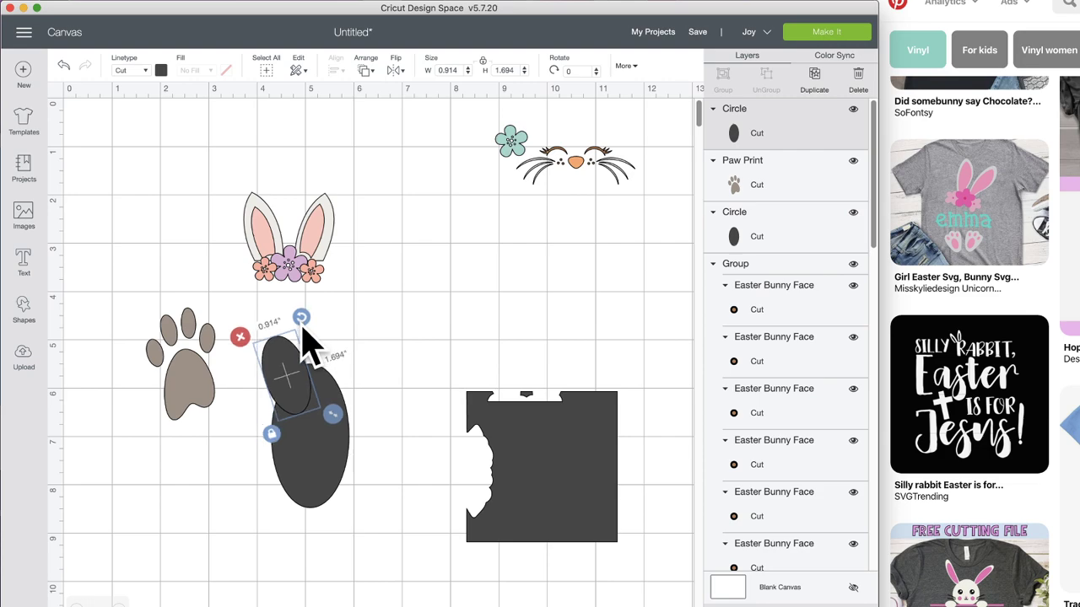
drag(303, 327, 303, 328)
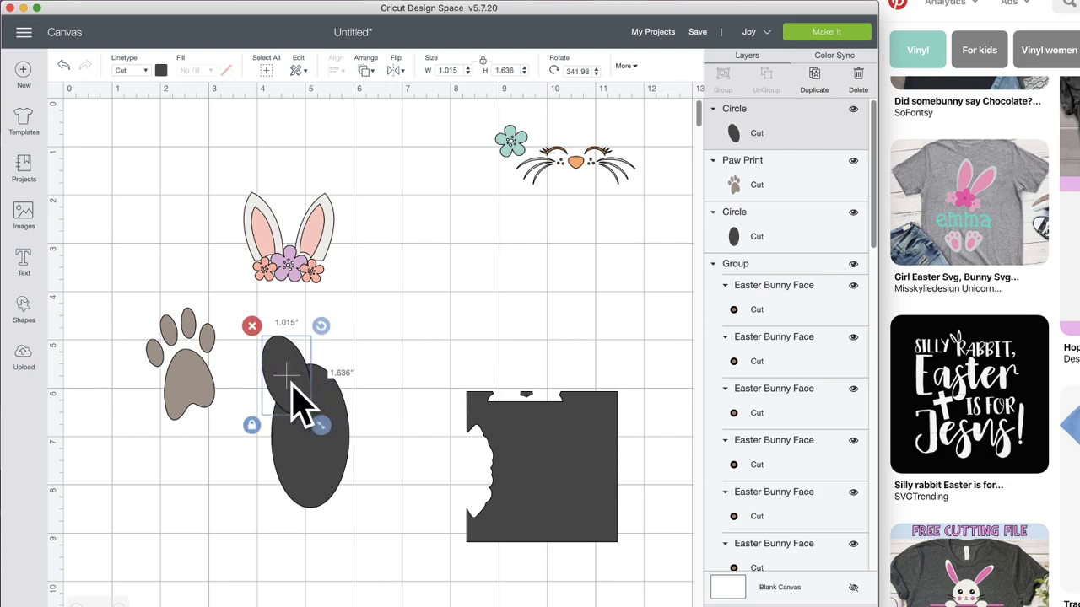
mouse_move(295, 392)
mouse_down()
mouse_move(298, 407)
mouse_move(291, 388)
mouse_up()
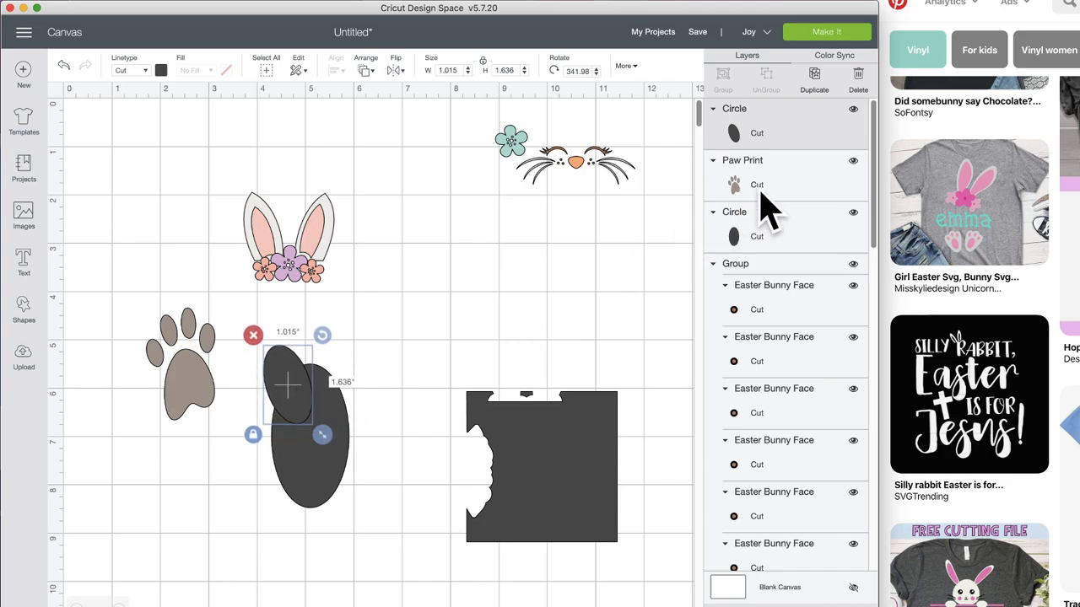
- Duplicate the toe oval three times and move two of the copies away from the foot, near the dark square
click(815, 84)
click(815, 84)
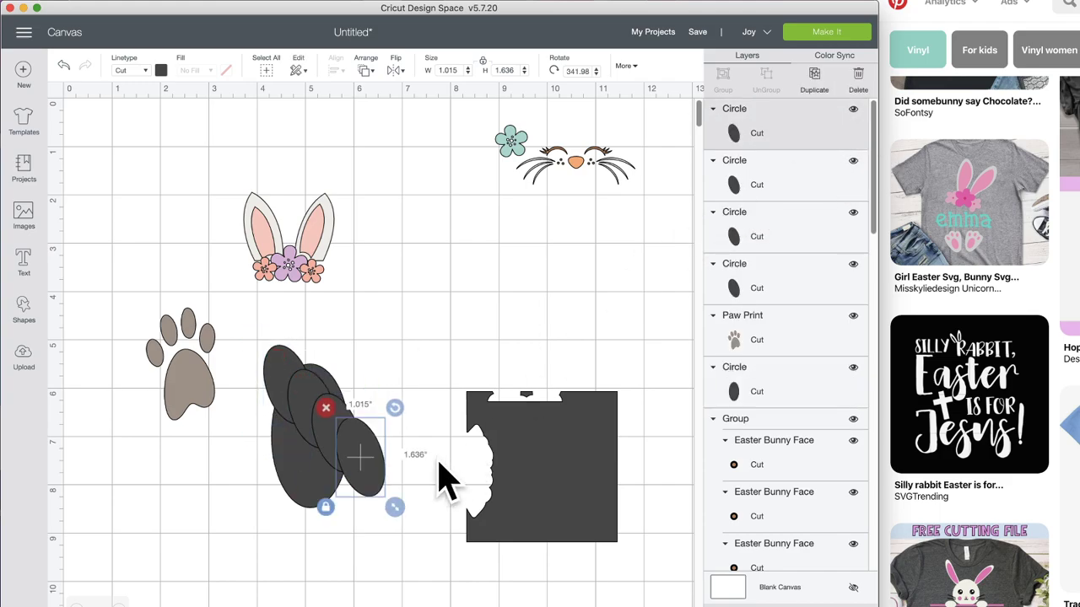
drag(362, 451, 531, 346)
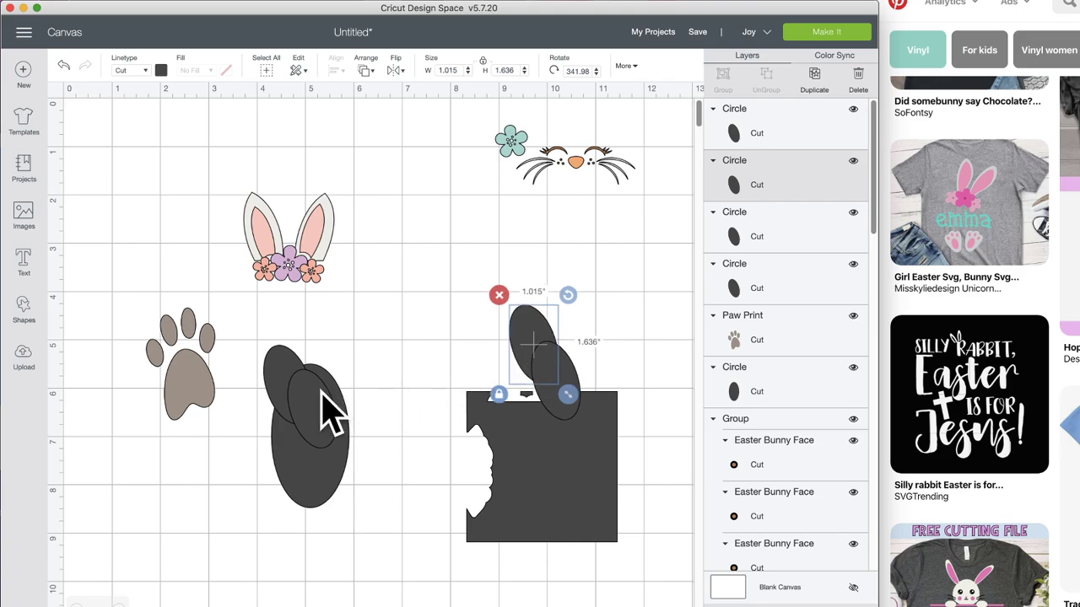
- Place a nearly upright middle toe on the foot and add a third toe rotated to about 25.2° opposite the first
drag(330, 414, 330, 377)
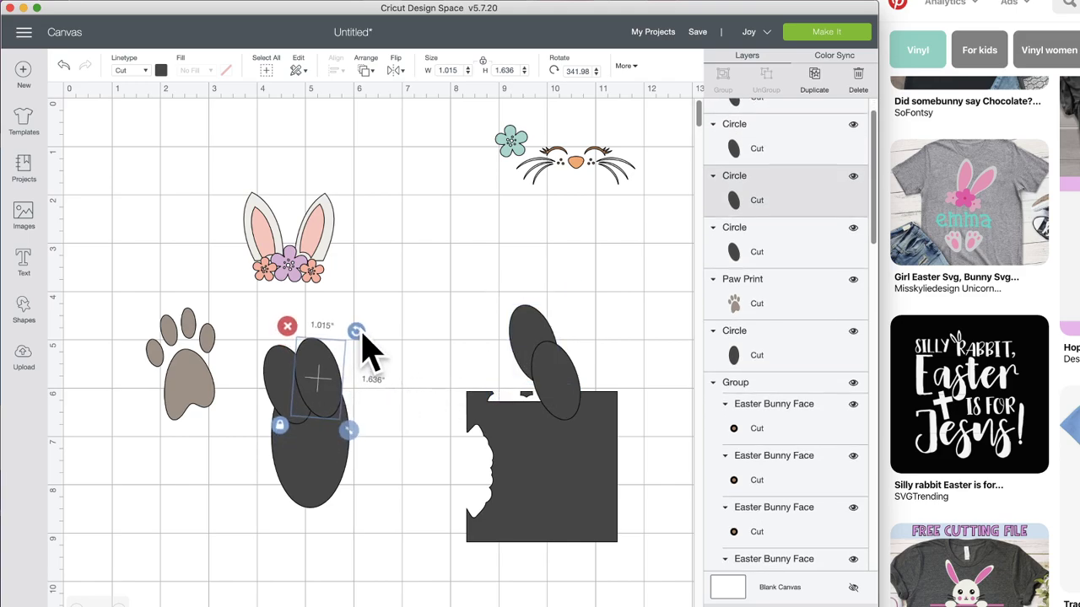
drag(518, 339, 447, 349)
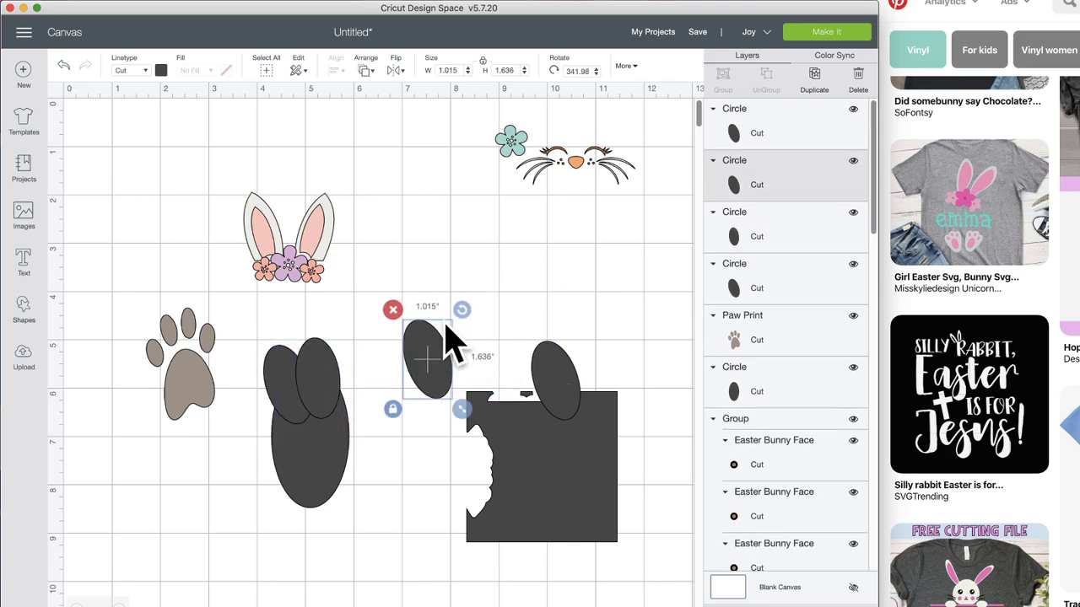
drag(465, 311, 488, 384)
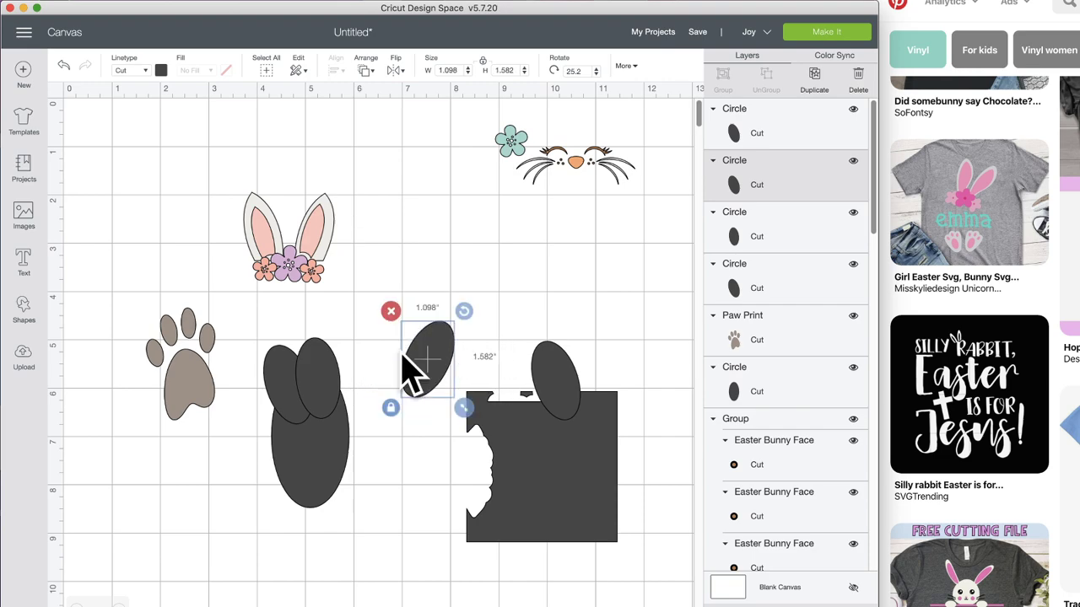
drag(427, 354, 331, 392)
- Widen the foot's base oval to about 1.82 inches and weld it with the three toe ovals into one foot shape
shift+click(302, 504)
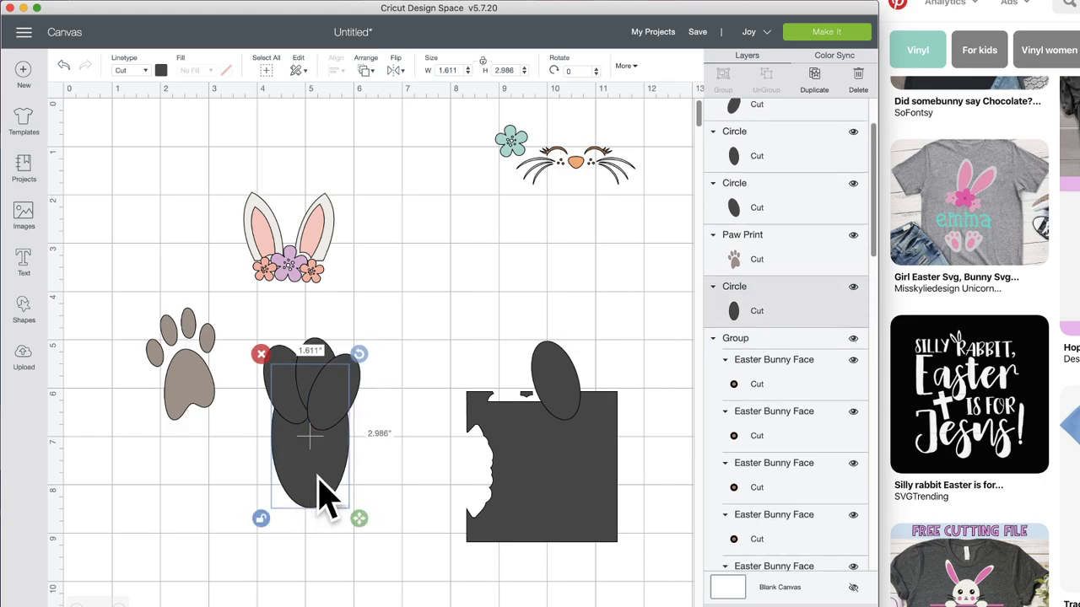
drag(356, 516, 329, 469)
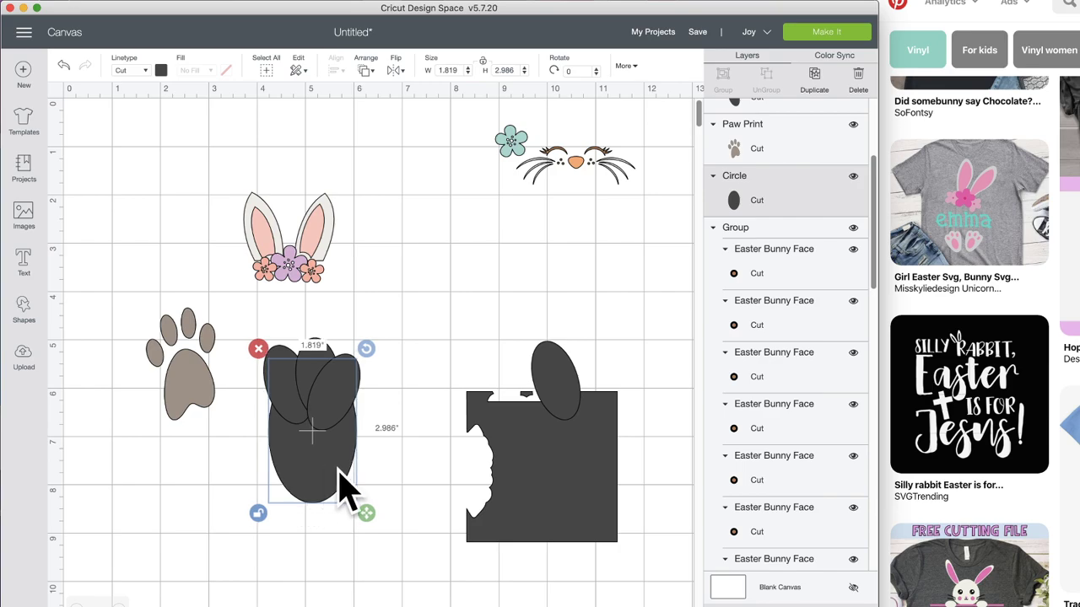
click(412, 435)
drag(381, 331, 294, 458)
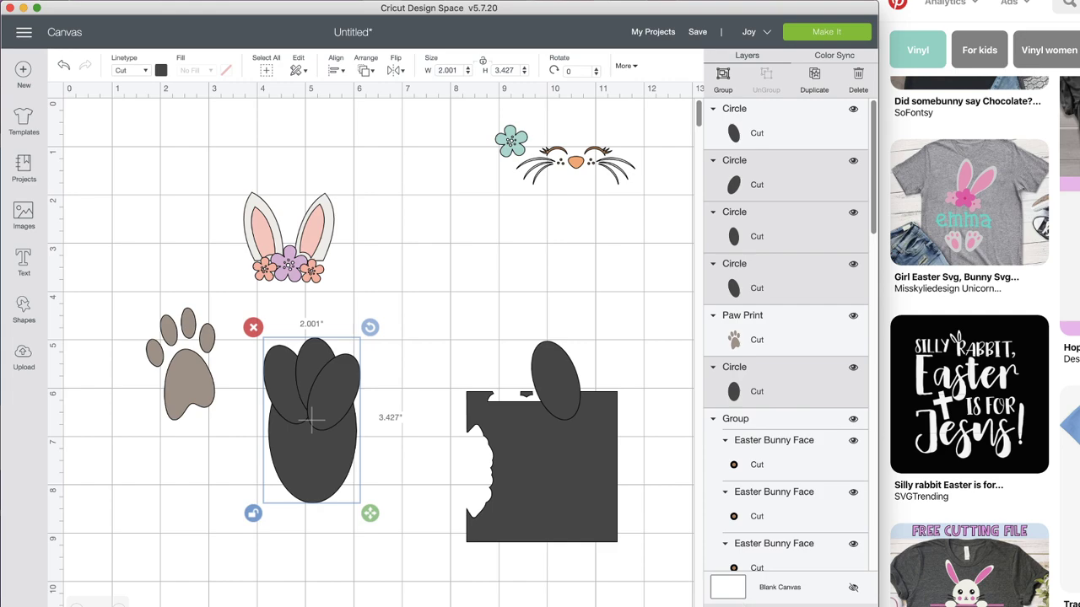
click(756, 606)
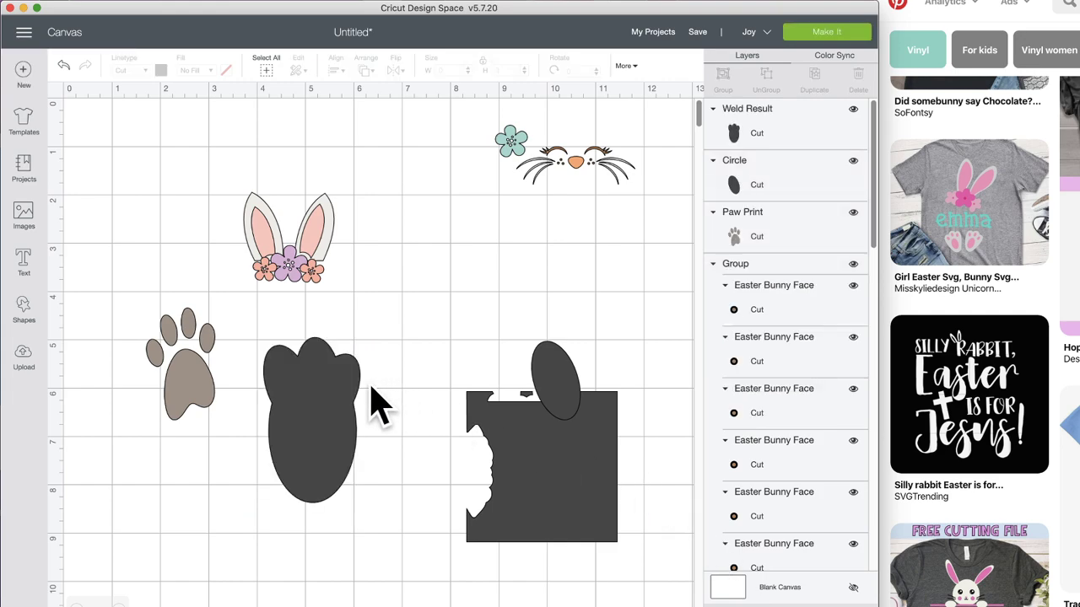
- Move the spare oval clear of the dark square and recolor the welded foot to the ears' off-white material color
click(329, 423)
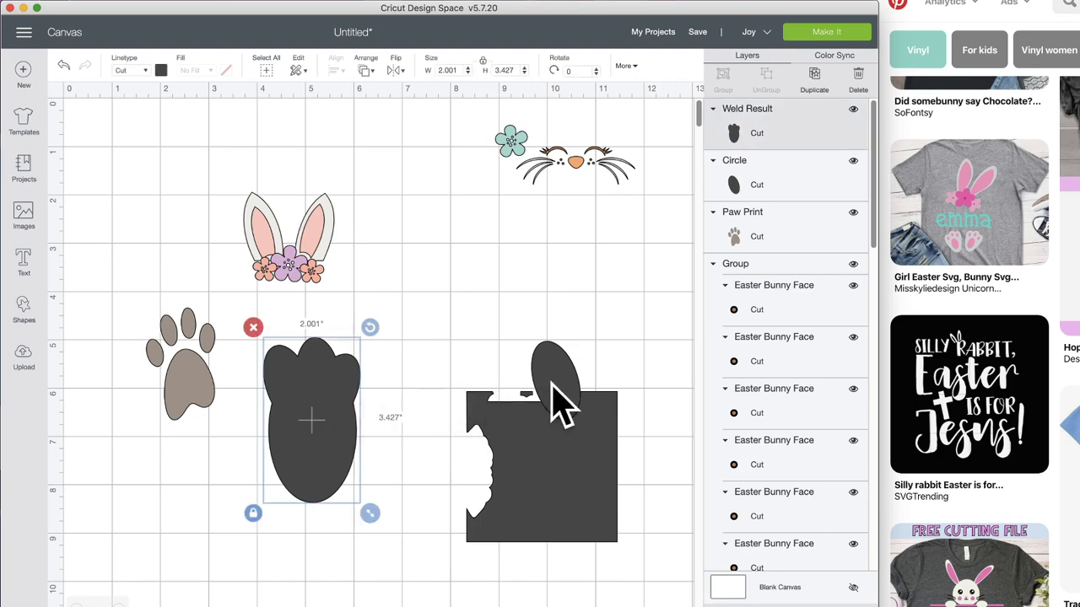
click(557, 392)
drag(523, 375, 472, 357)
click(325, 410)
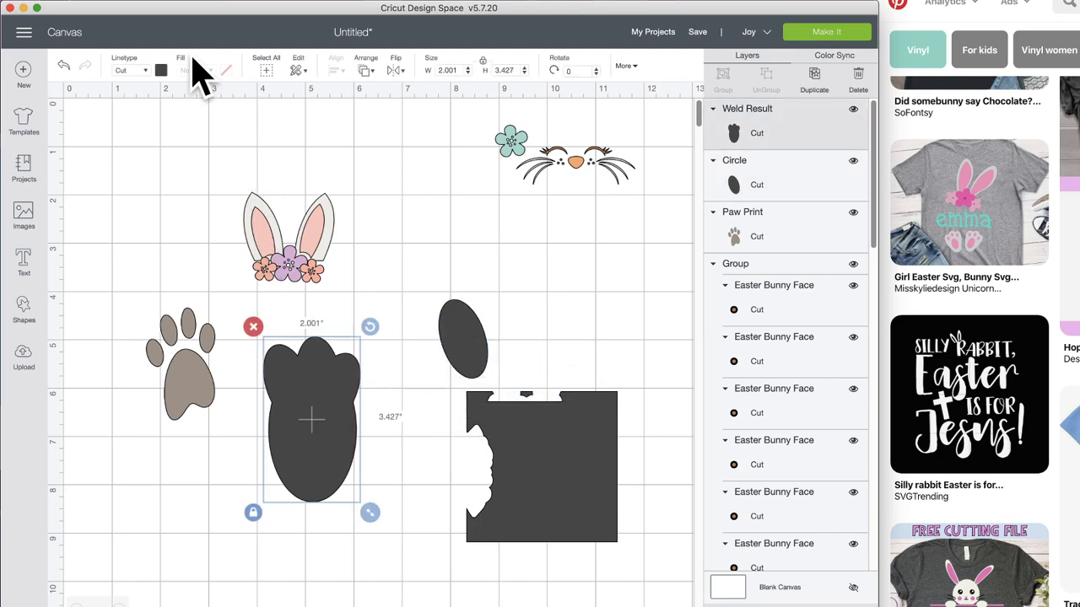
click(162, 71)
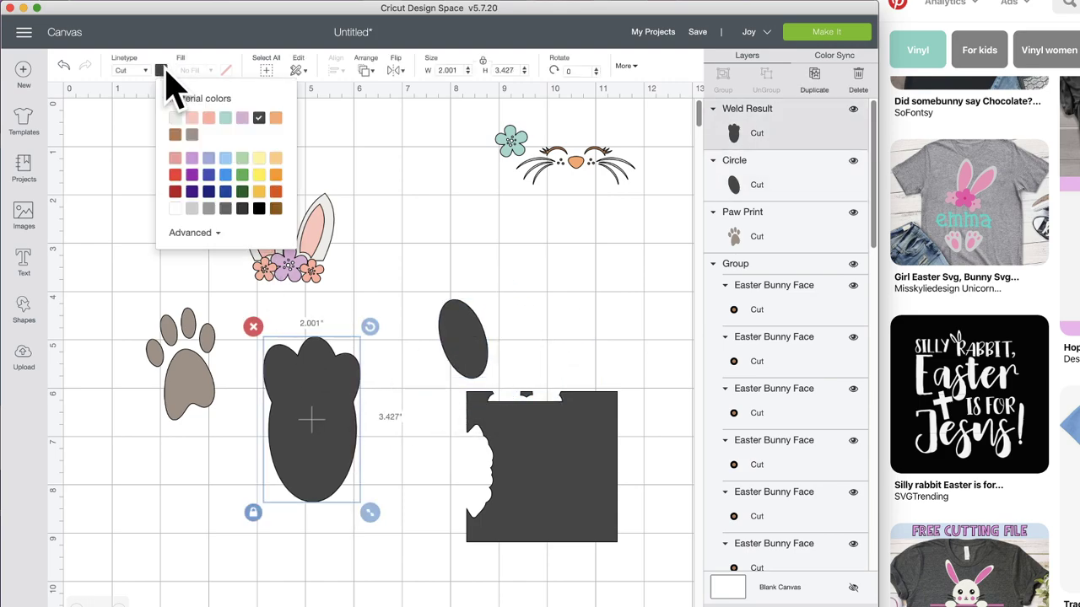
click(174, 118)
- Recolor the spare oval to the light pink material color used inside the bunny ears
click(464, 348)
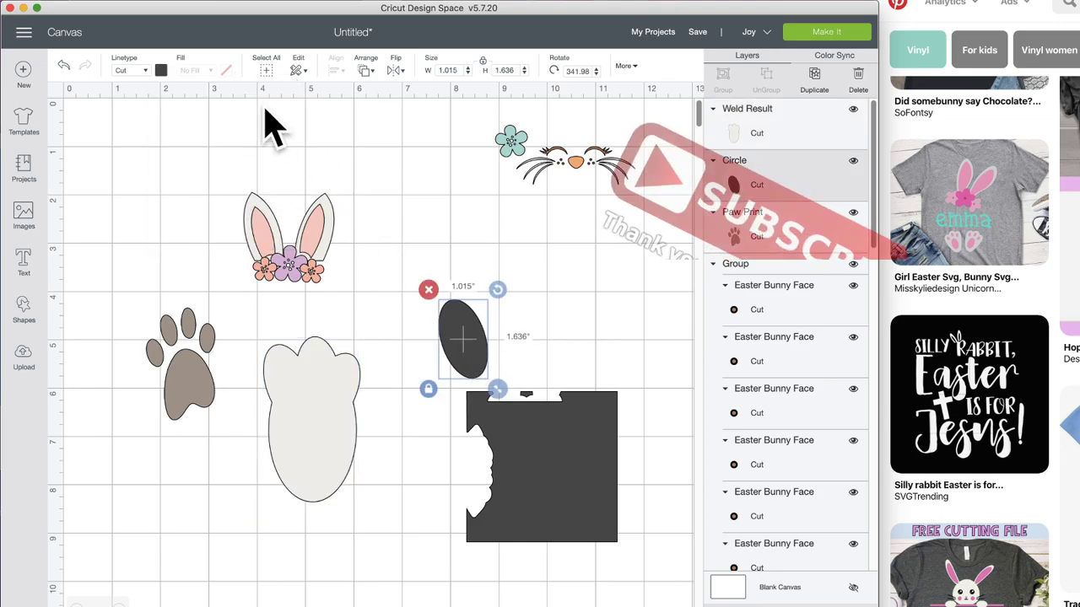
click(161, 71)
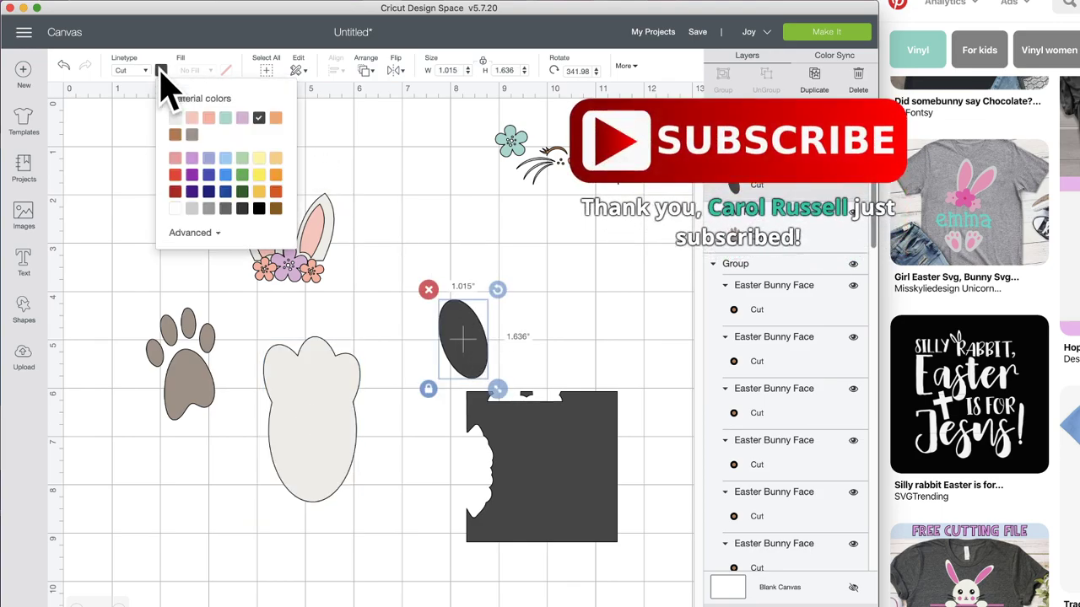
click(209, 119)
click(191, 119)
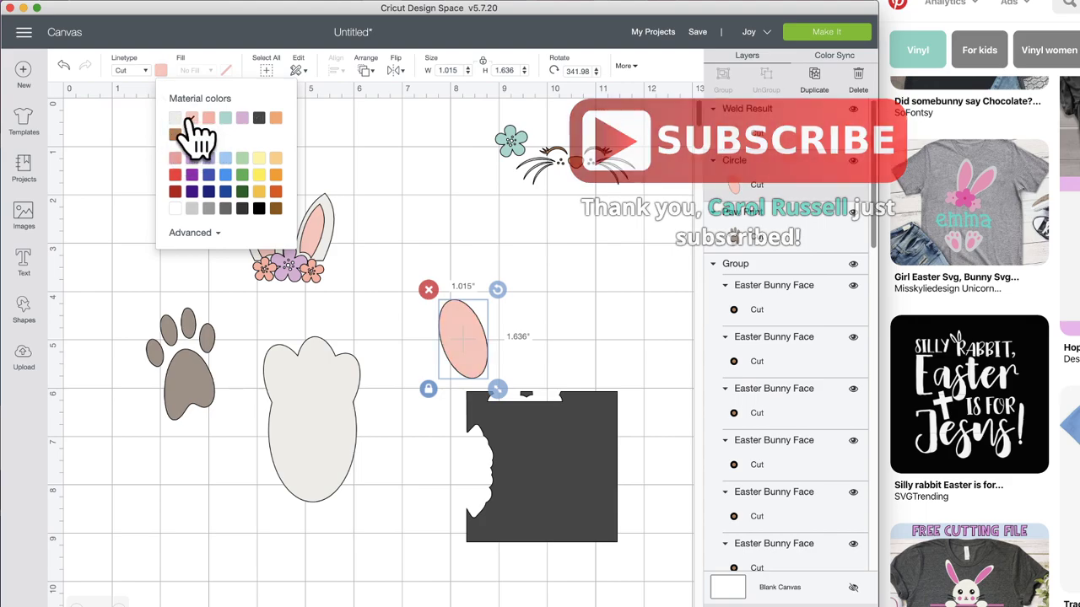
- Position the pink oval over the foot's lower half and send the off-white foot to the back
drag(469, 349, 314, 435)
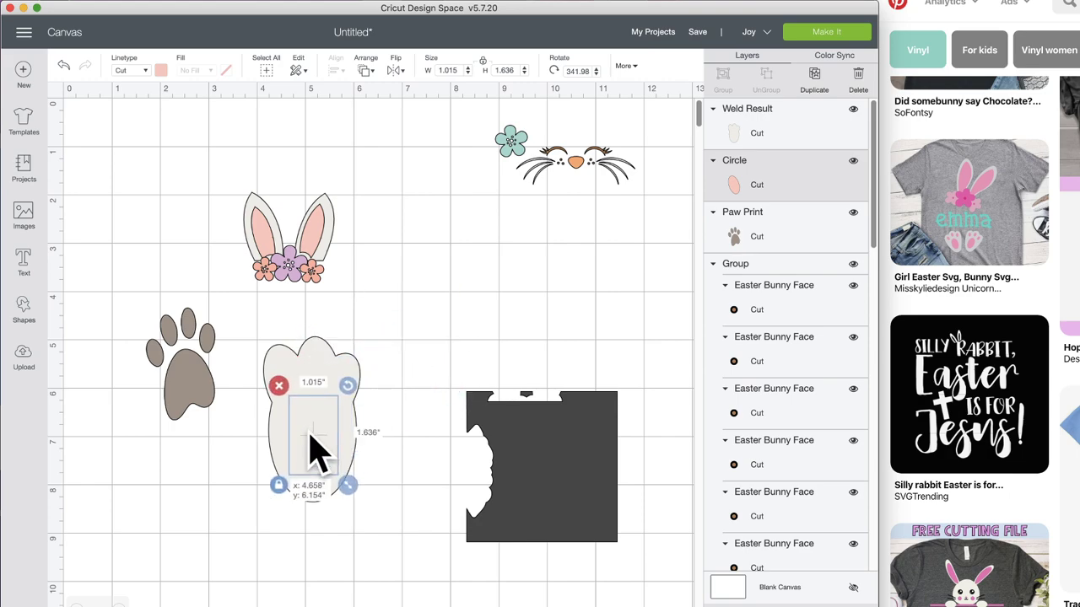
click(320, 363)
right_click(320, 361)
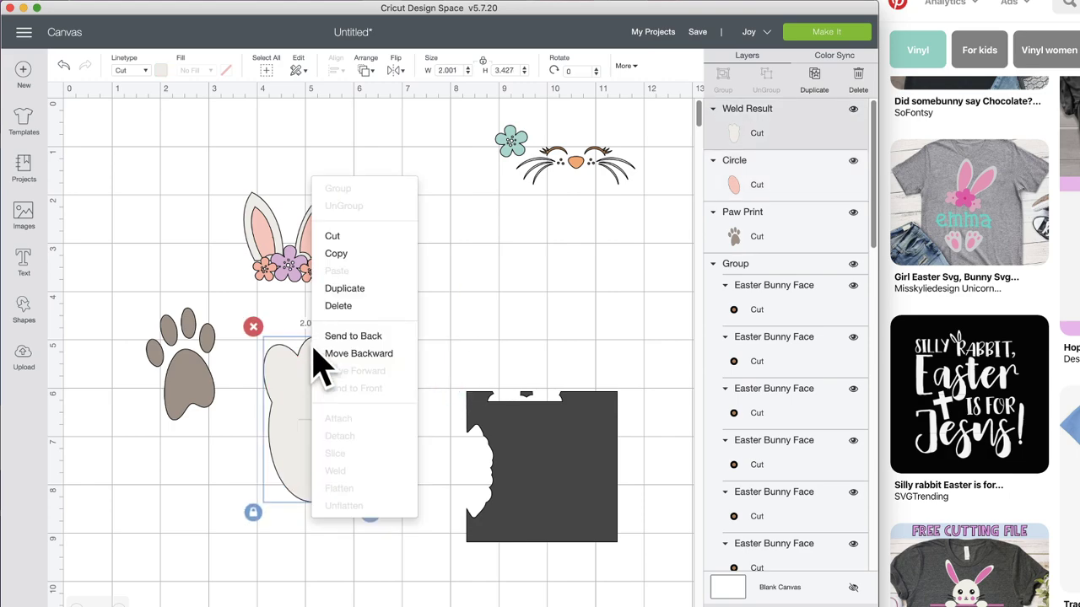
click(384, 337)
- Rotate the pink oval to about 358.84° so it stands nearly upright as the foot's pad
click(369, 443)
click(325, 443)
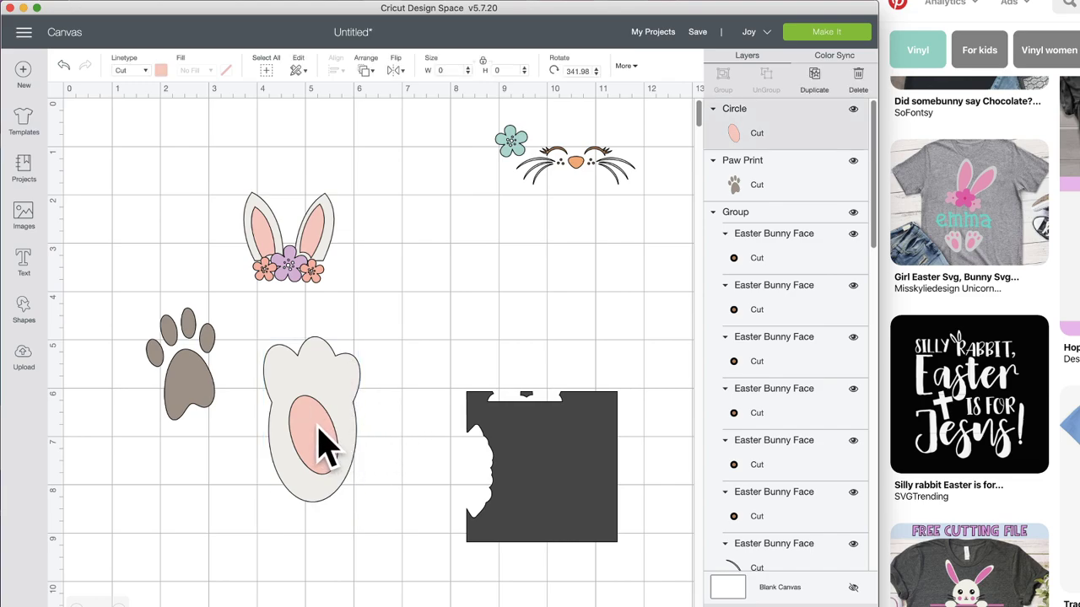
mouse_move(354, 383)
mouse_down()
mouse_move(369, 400)
mouse_move(346, 390)
mouse_up()
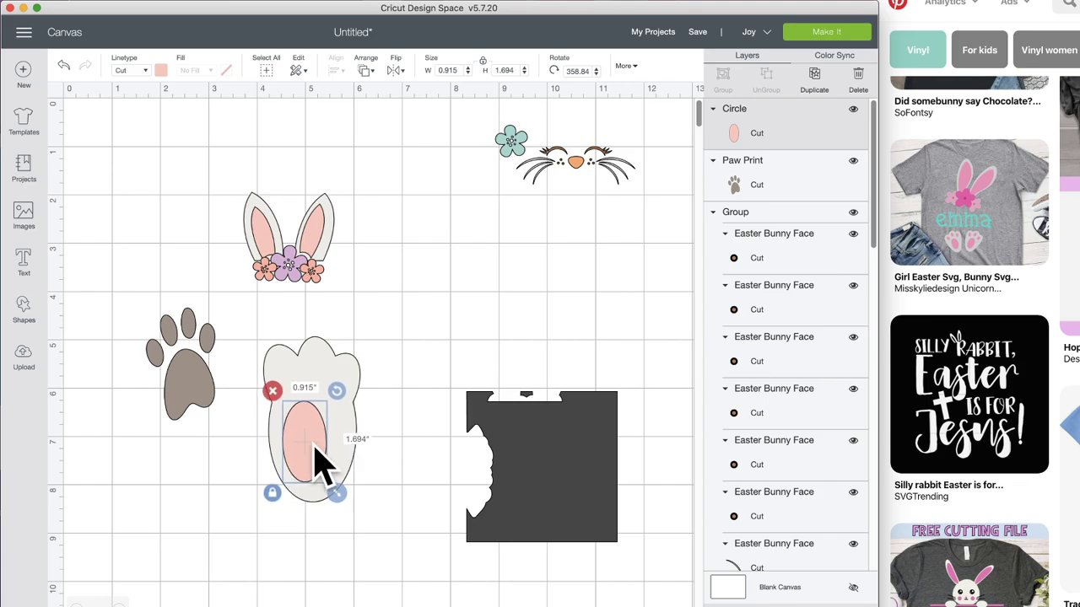
- Resize the foot's pink pad to about 1.197 × 1.819 in and fit a smaller duplicate into the left toe, rotated to about 333.79°
drag(337, 494, 354, 501)
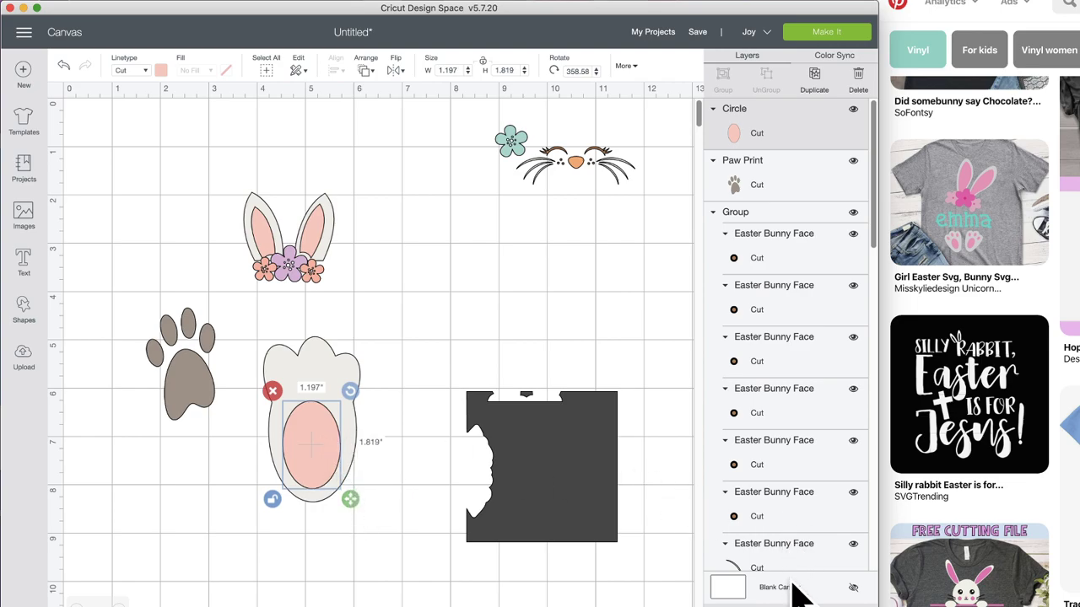
click(823, 82)
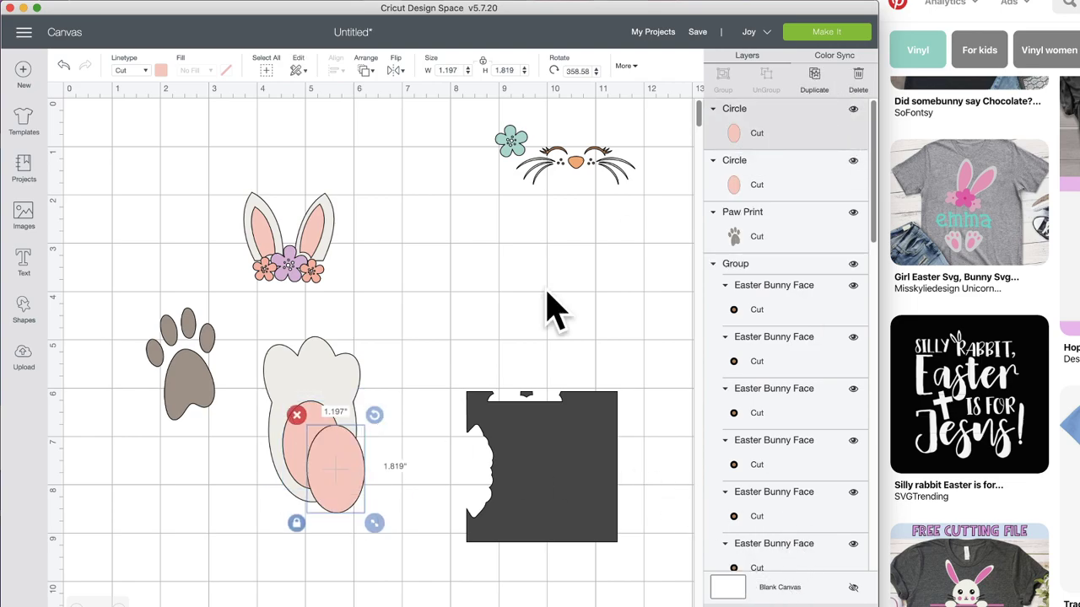
drag(328, 470, 352, 412)
drag(403, 474, 309, 393)
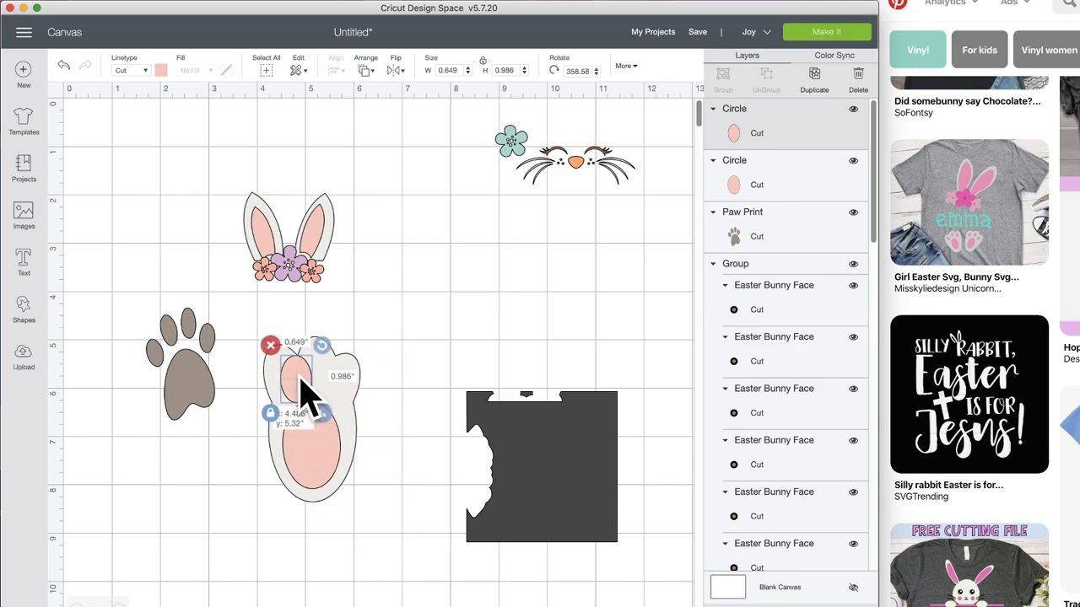
drag(318, 347, 315, 406)
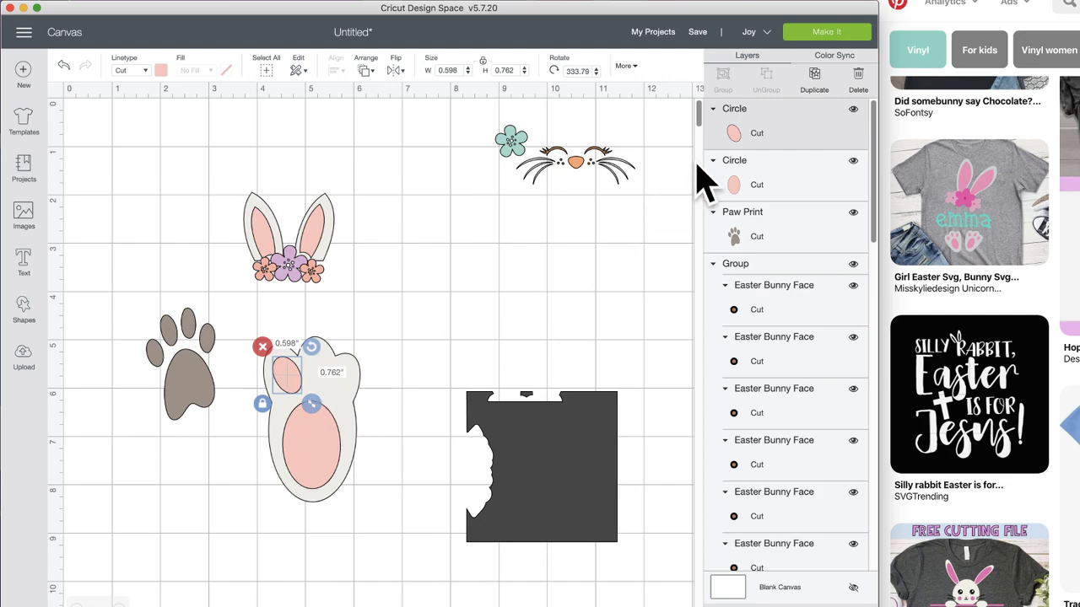
- Duplicate the toe pad twice and fit one copy in the right toe at about 20.41° and one in the middle toe at about 356.99°
click(817, 86)
click(817, 86)
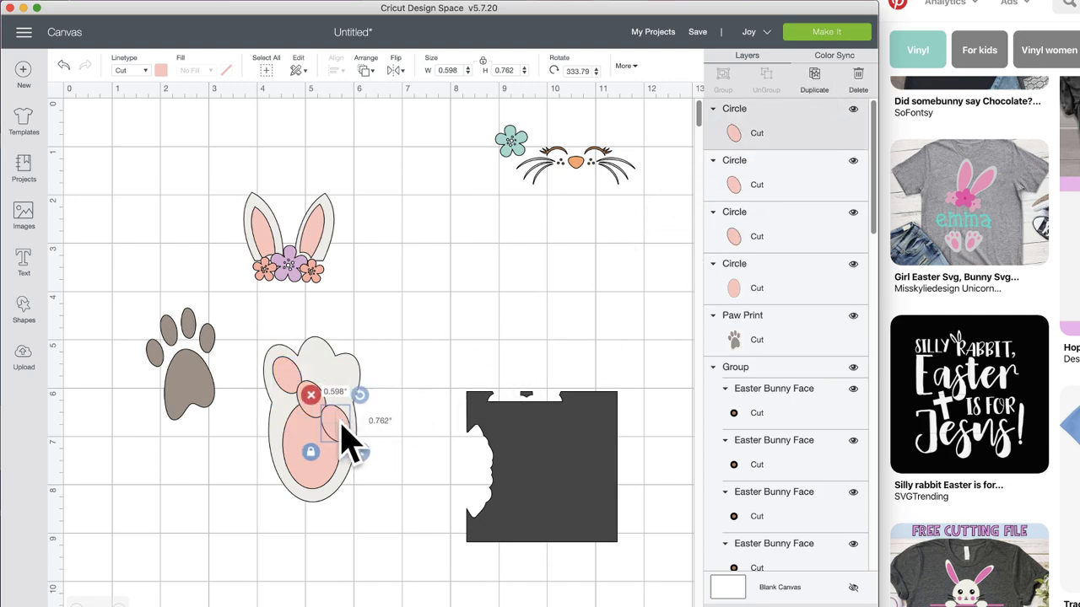
drag(349, 441, 349, 397)
drag(364, 355, 377, 369)
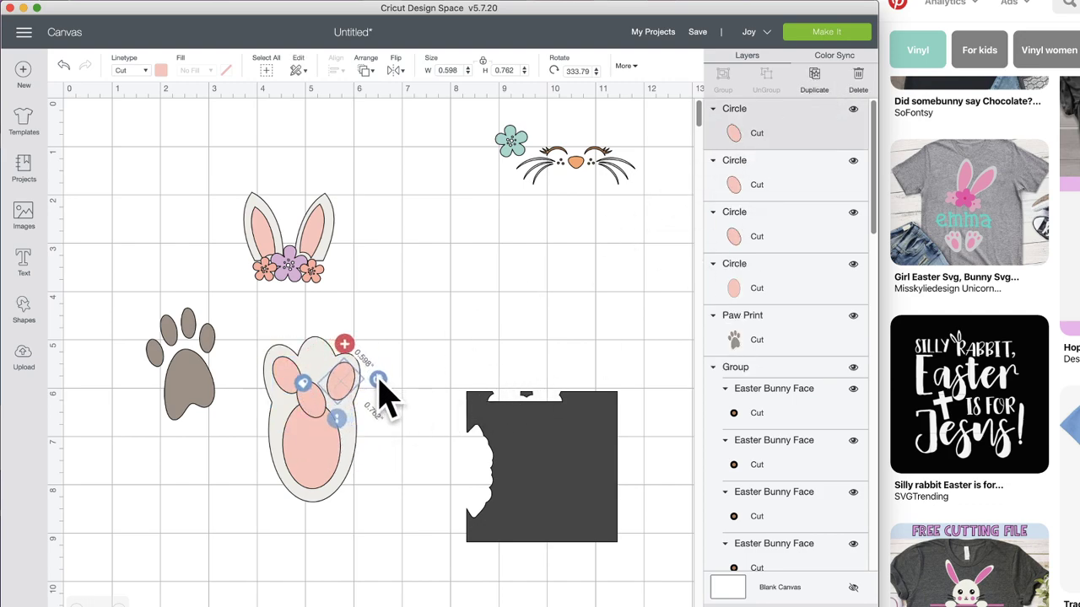
click(390, 442)
click(321, 357)
drag(319, 352, 339, 334)
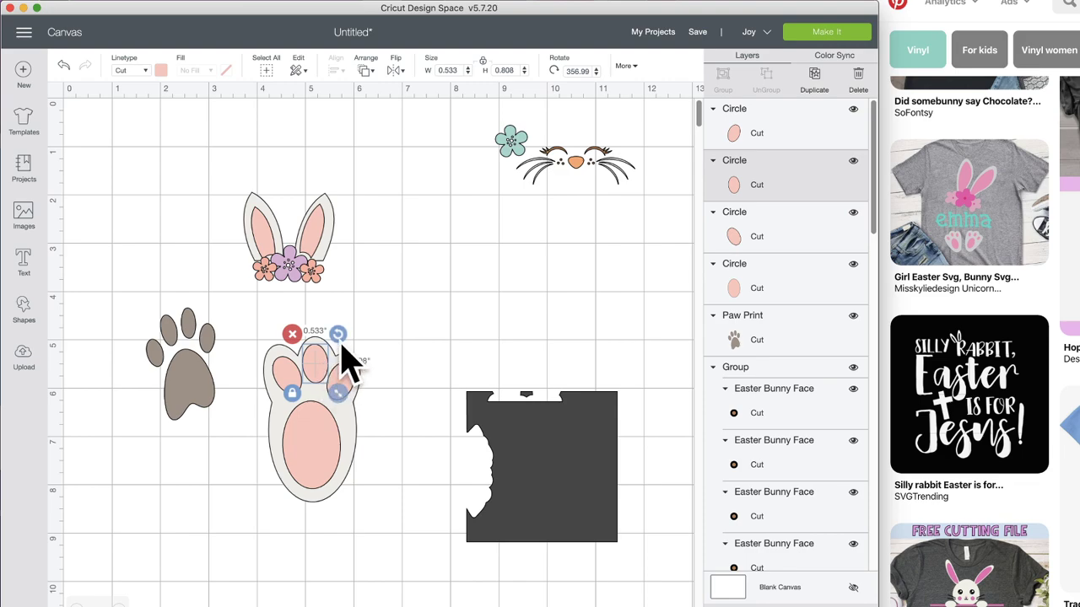
- Refine the toe pads: right to about 0.551 × 0.754 in, left to about 339.46°, middle to about 0.515 × 0.781 in
click(358, 396)
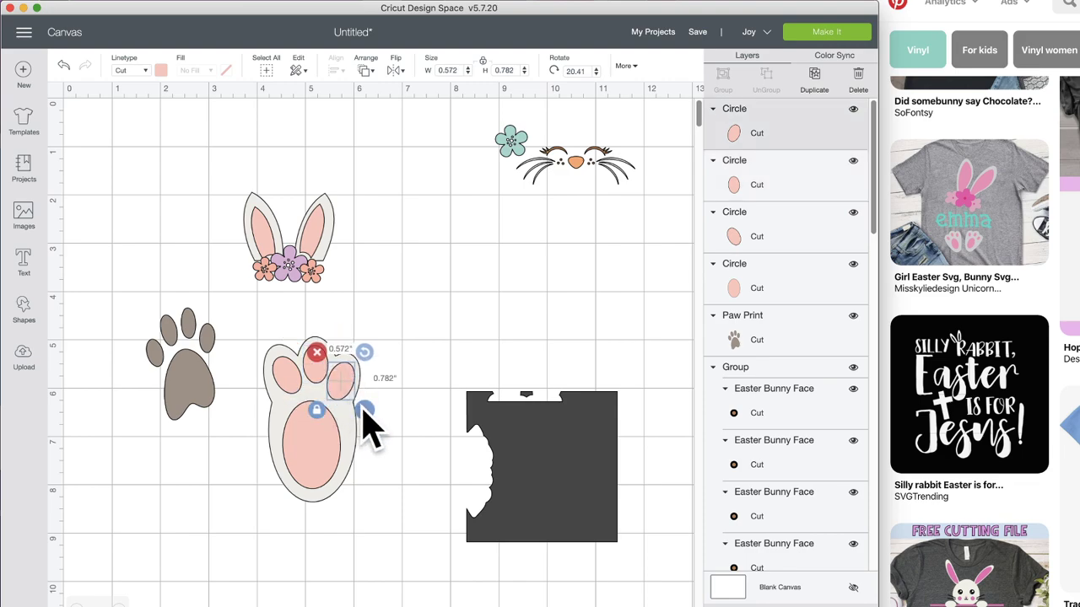
drag(351, 402, 352, 404)
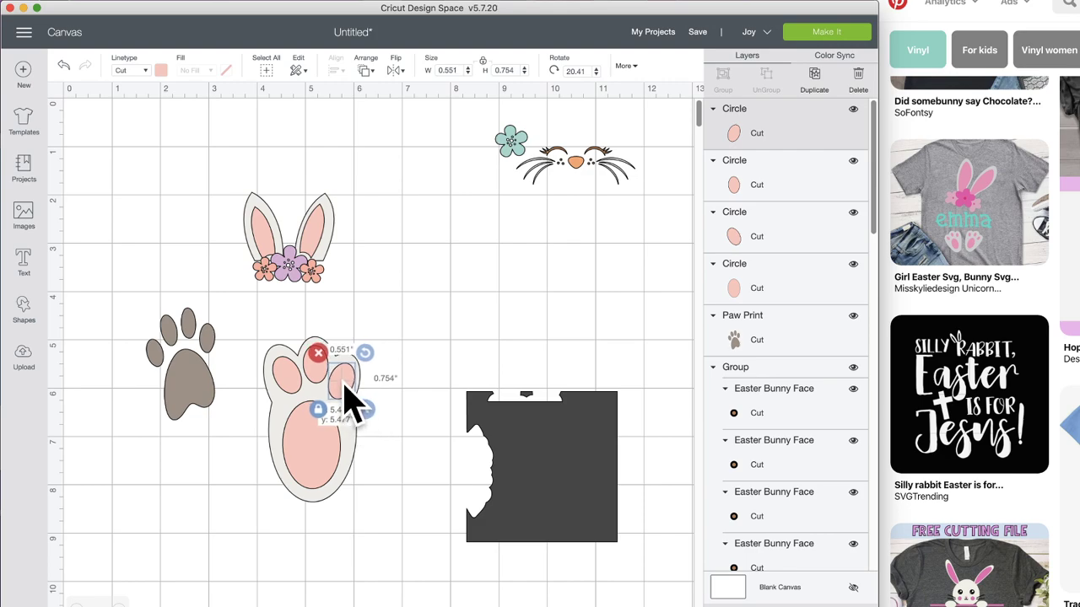
click(296, 378)
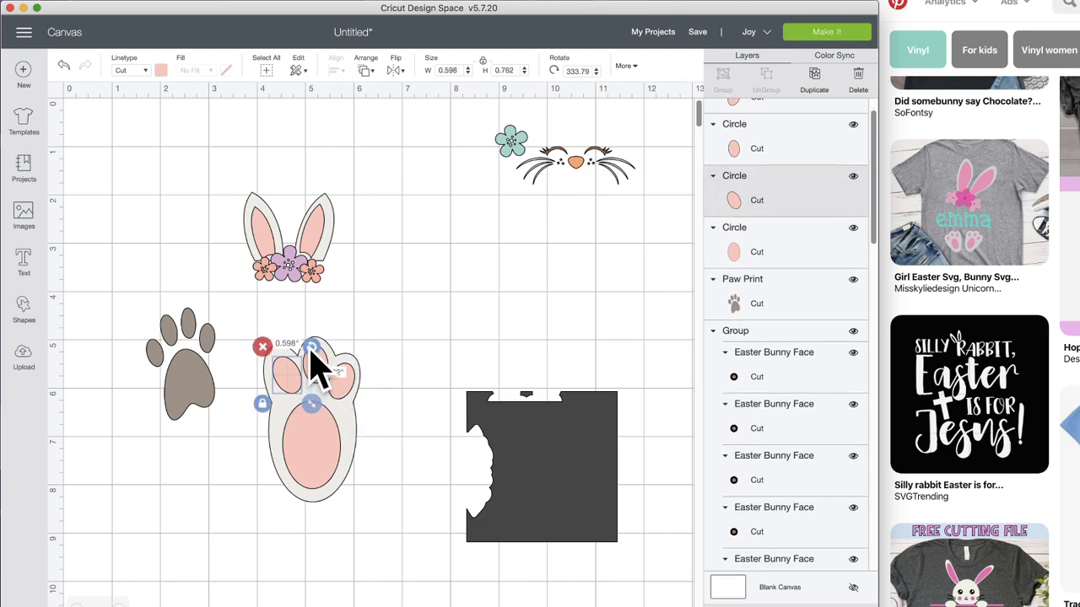
drag(291, 376, 288, 378)
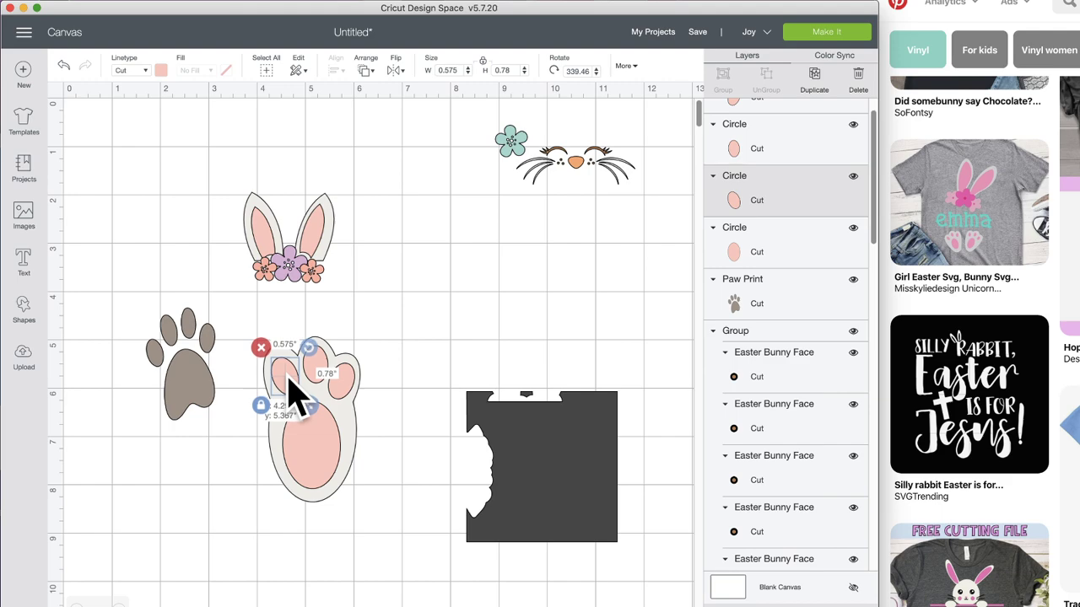
click(420, 371)
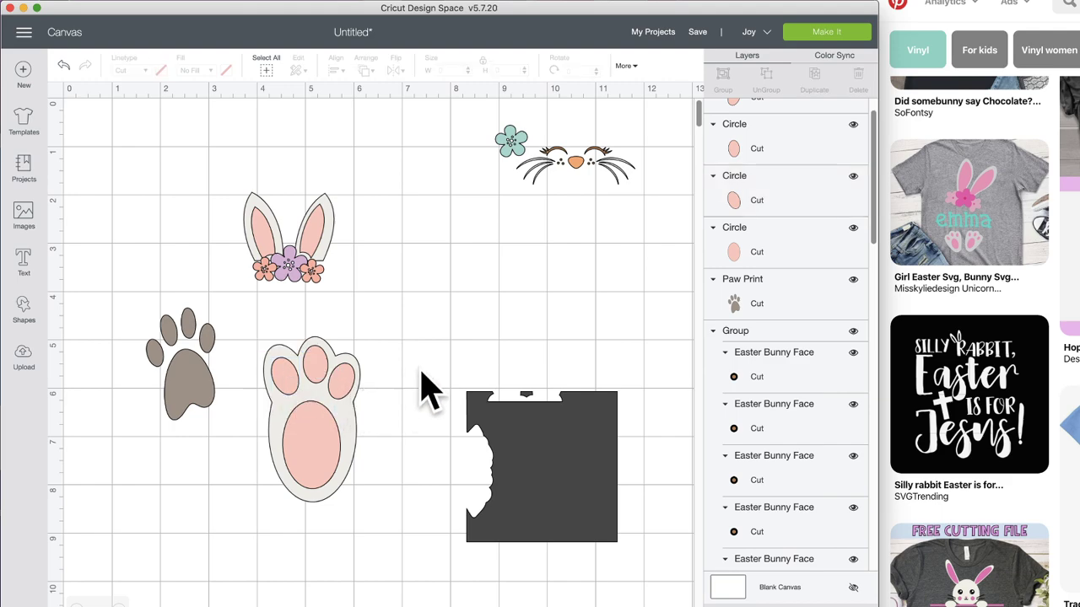
click(325, 377)
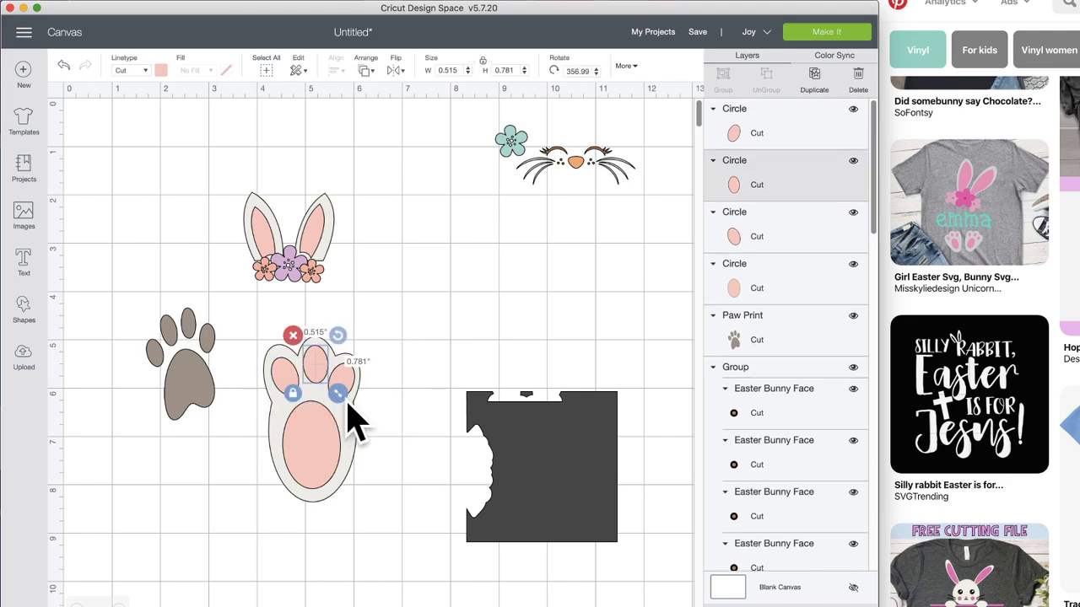
click(413, 395)
- Widen the large pink pad on the foot's lower half so it is rounder
click(333, 460)
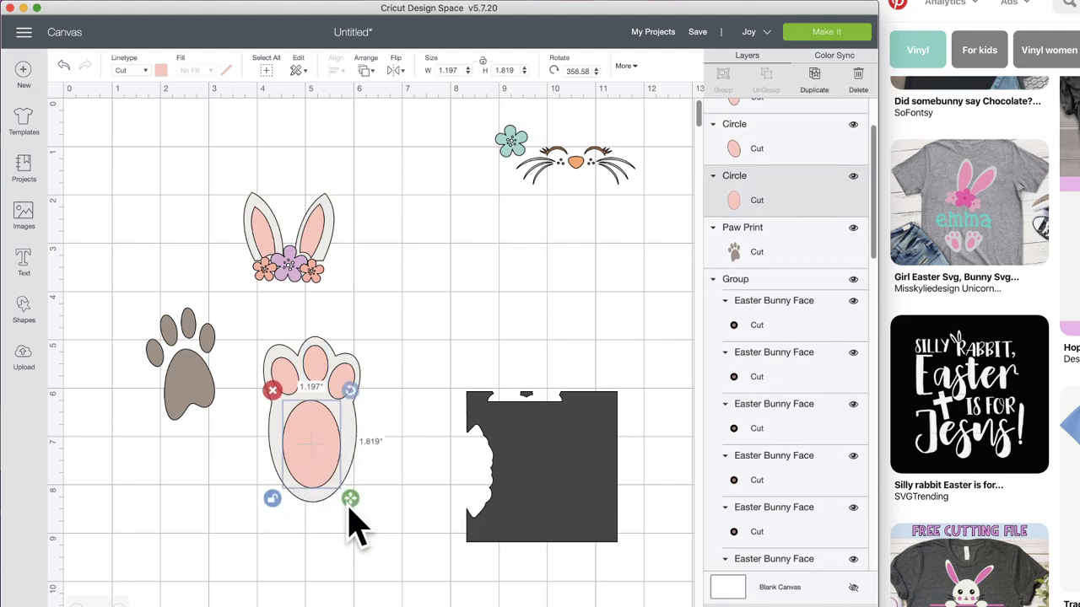
drag(354, 502, 361, 501)
click(386, 458)
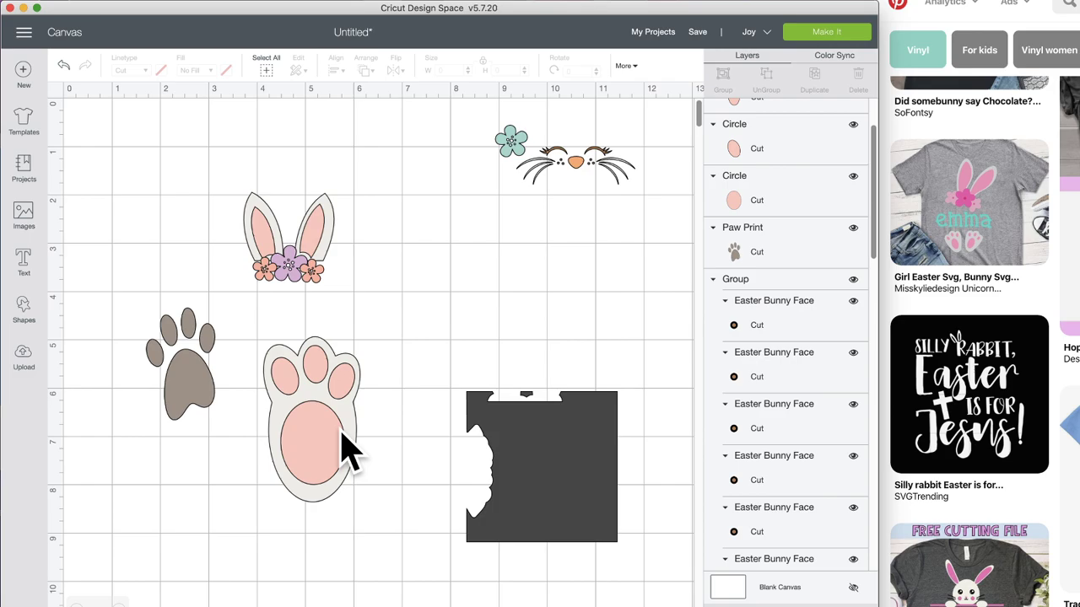
- Move the brown paw print away from the foot, and group the off-white foot with its four pink pads
drag(168, 362, 567, 342)
drag(233, 336, 397, 511)
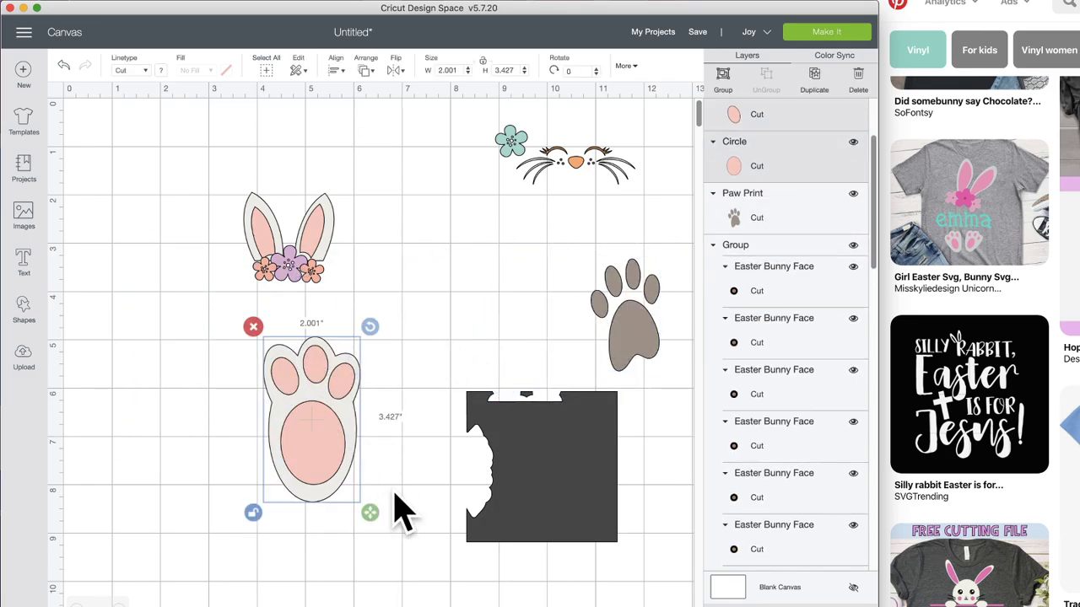
click(723, 80)
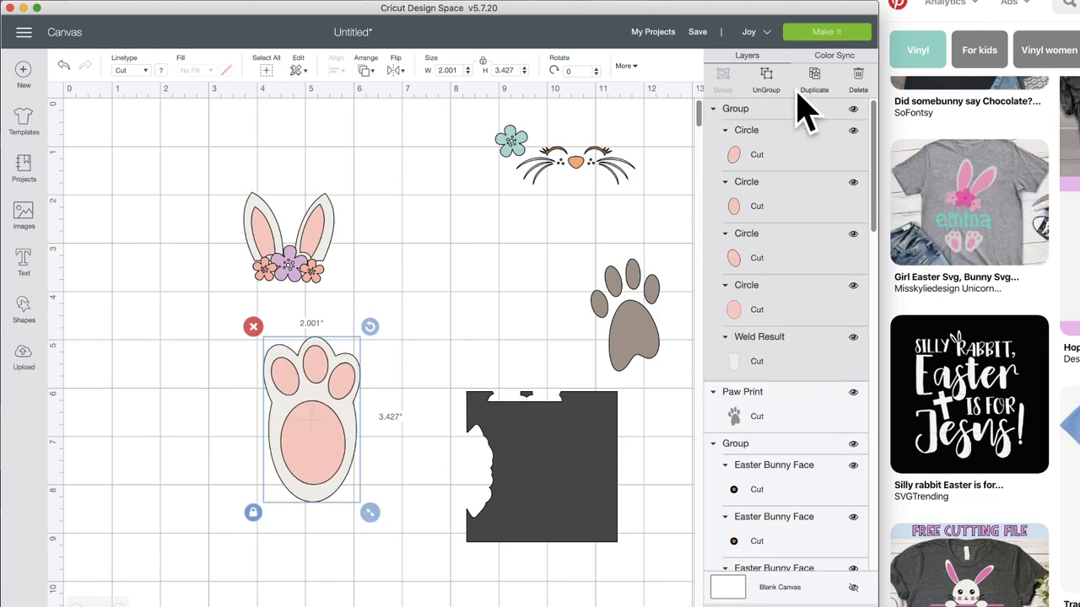
- Duplicate the grouped foot and tilt the pair outward, the left one to about 341.43° and the right one to about 14.58°
click(814, 78)
drag(355, 463, 385, 430)
click(314, 435)
drag(369, 329, 397, 363)
click(396, 363)
drag(432, 311, 445, 336)
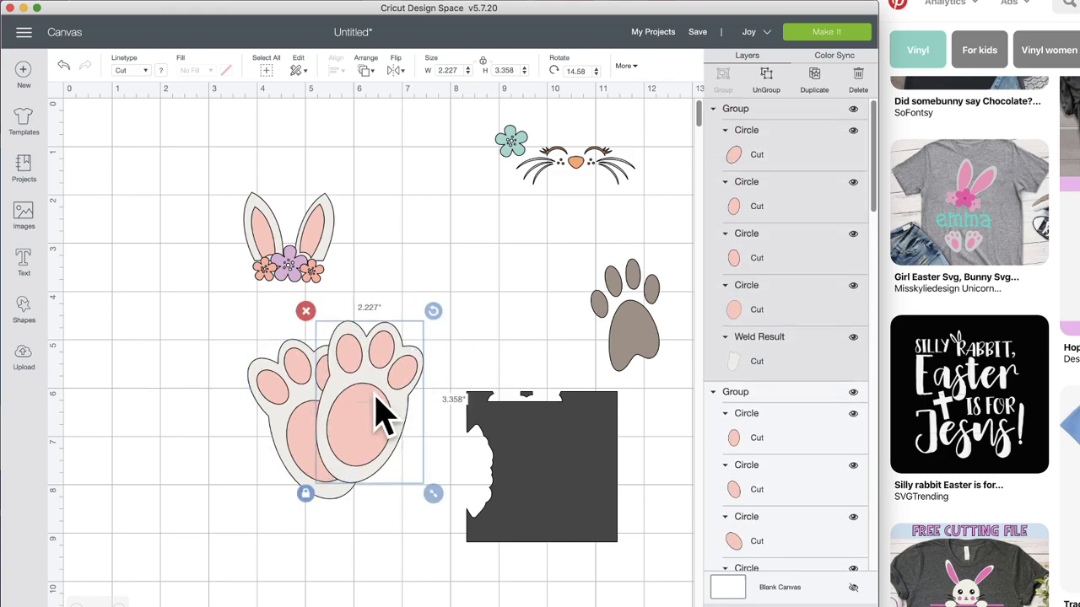
- Separate the two feet beneath the ears and shrink the left to about 0.876 × 1.211 in and the right to about 0.827 × 1.247 in
drag(295, 413, 221, 359)
drag(307, 477, 255, 407)
click(369, 448)
drag(423, 479, 349, 407)
click(217, 371)
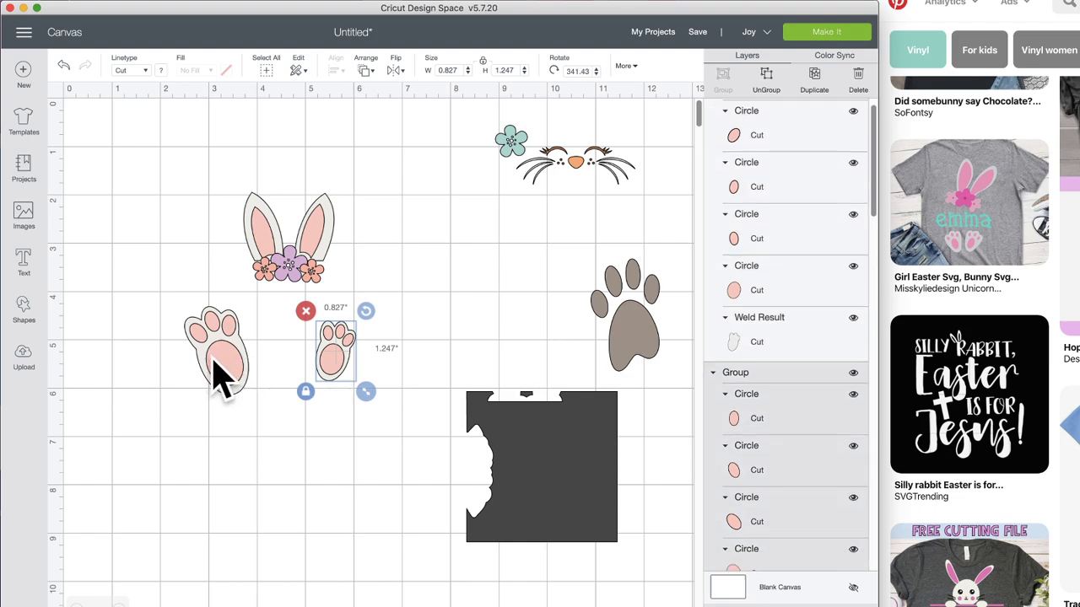
drag(261, 405, 281, 374)
click(335, 363)
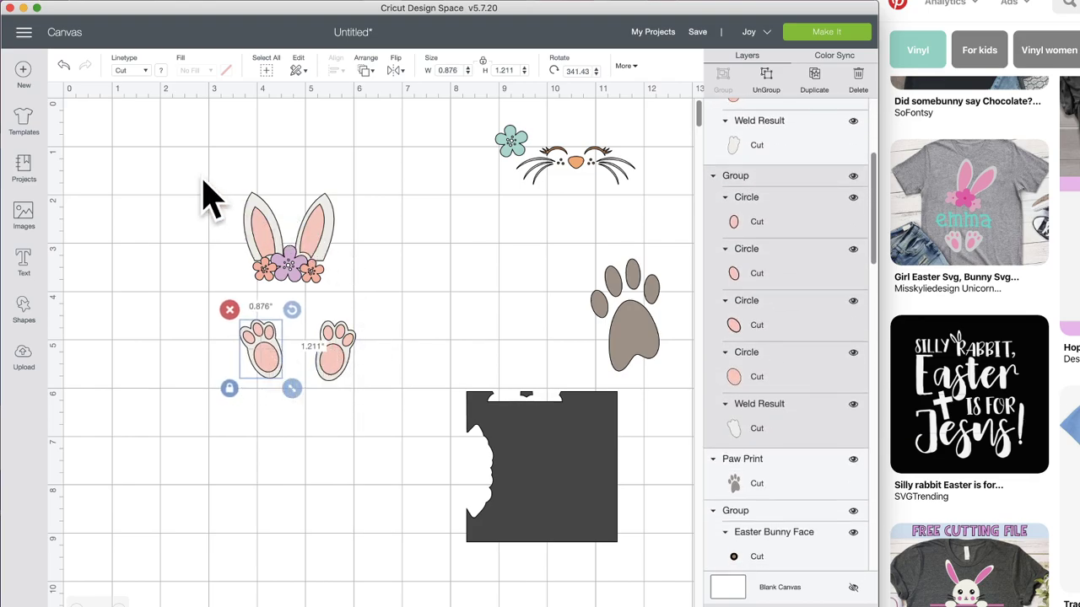
- Enlarge the bunny ears and flowers together to about 3.964 × 3.993 in and place them above the feet
drag(201, 179, 341, 284)
drag(340, 284, 498, 409)
drag(410, 325, 349, 257)
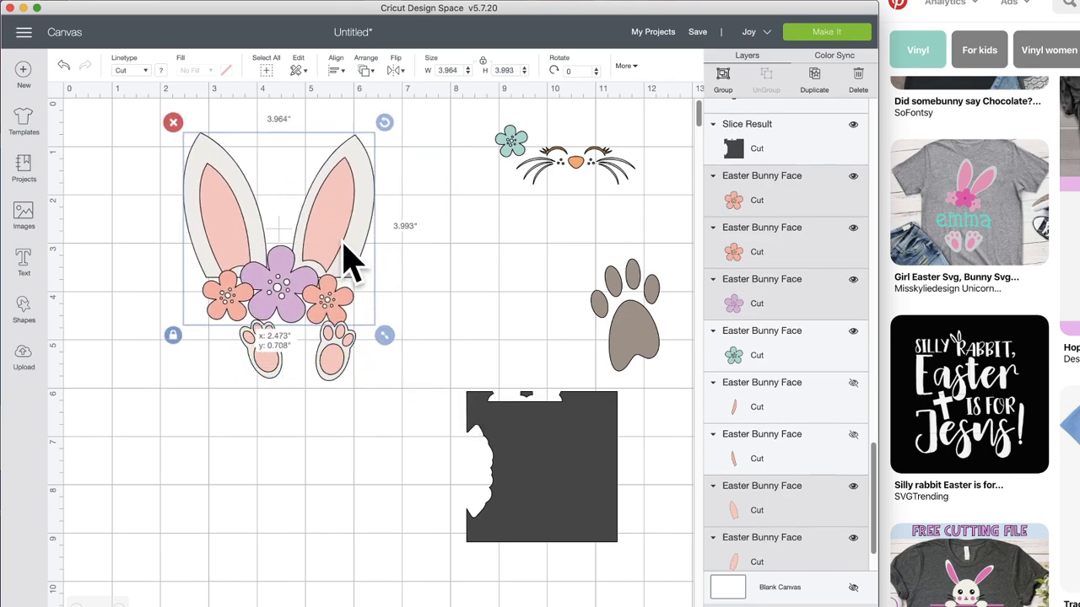
- Move the right foot well below the flowers and enlarge it to about 1.37 × 2.066 in
drag(333, 378, 313, 453)
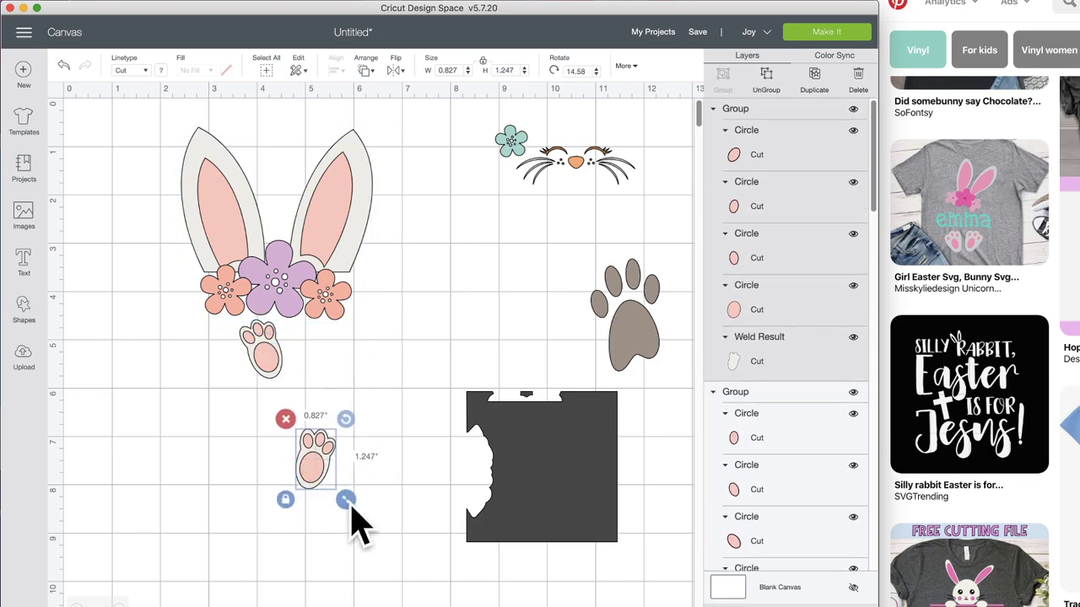
drag(347, 500, 388, 547)
drag(330, 494, 332, 497)
- Delete the small left foot, and duplicate the enlarged right foot and flip the copy horizontally
click(268, 364)
click(222, 314)
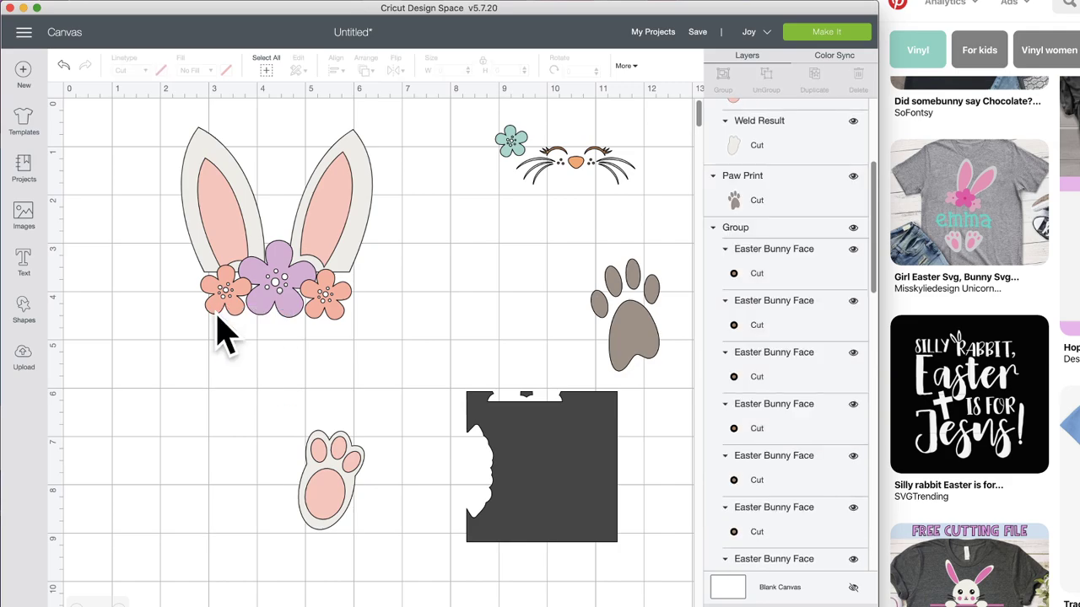
click(327, 490)
click(817, 84)
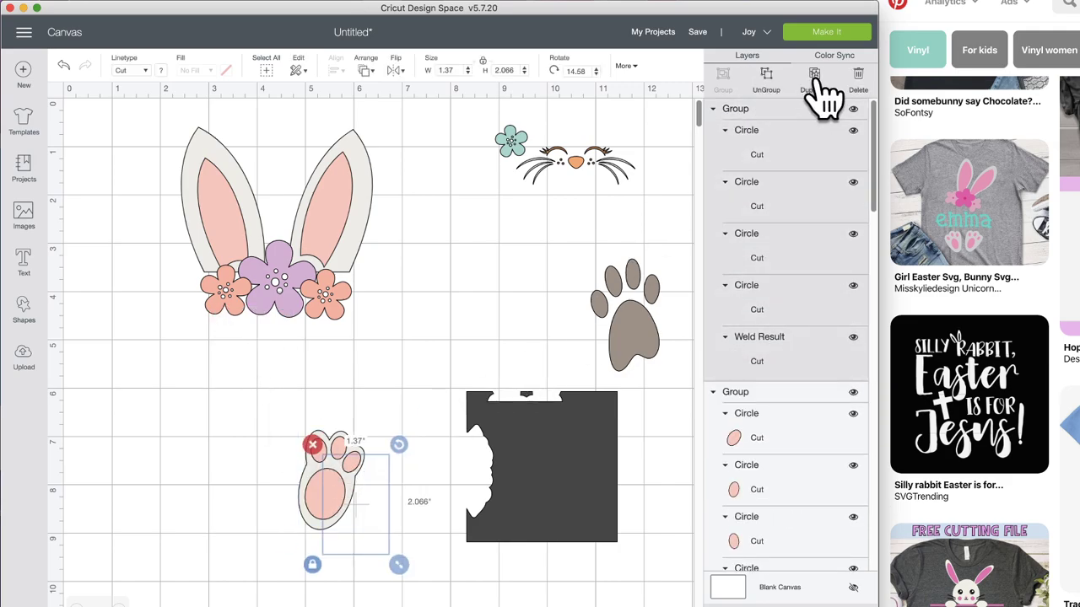
click(394, 72)
click(407, 94)
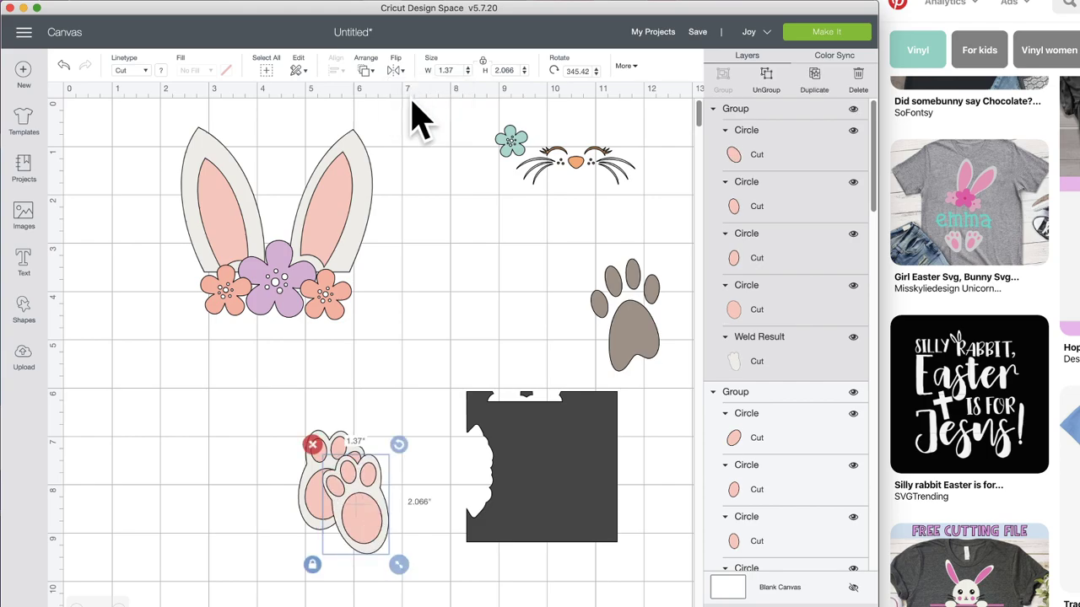
- Arrange the mirrored feet side by side, level with each other and centered beneath the ears and flowers
drag(358, 527, 233, 494)
drag(338, 499, 332, 489)
drag(232, 470, 237, 470)
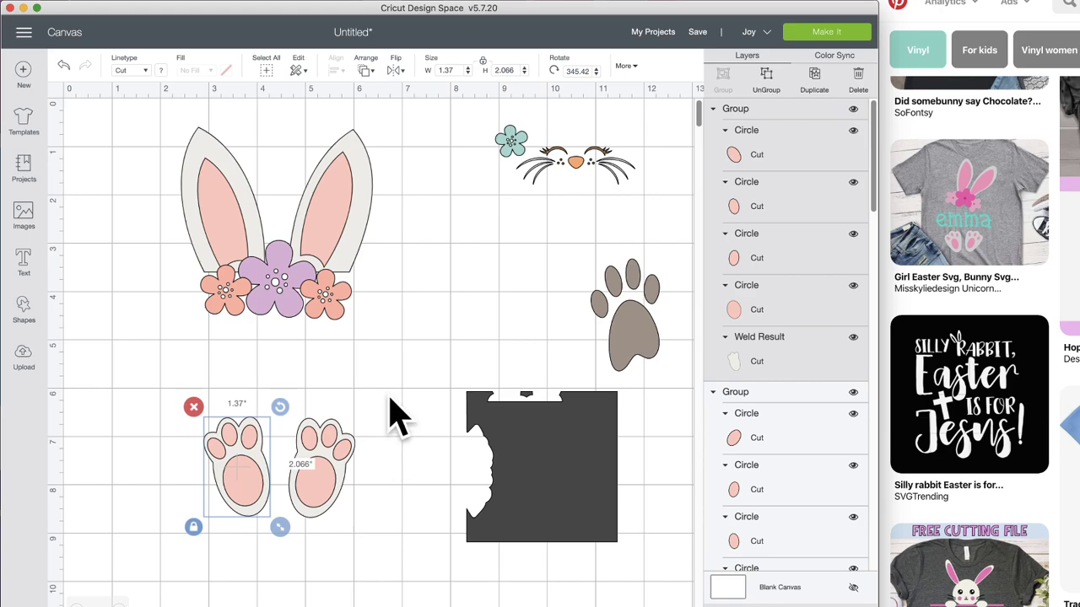
click(409, 376)
drag(337, 470, 337, 447)
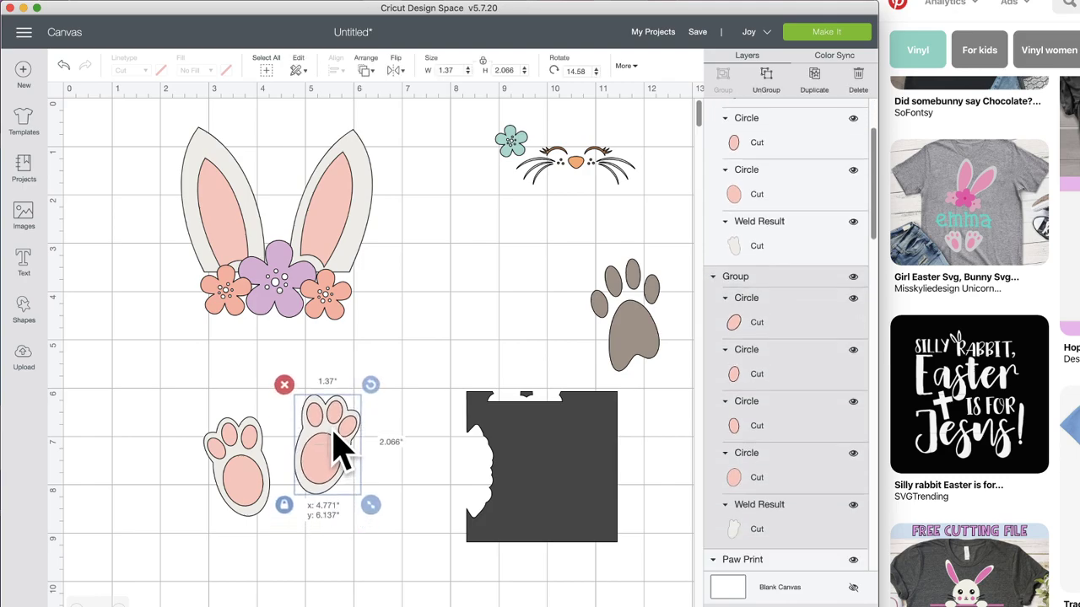
drag(242, 469, 253, 447)
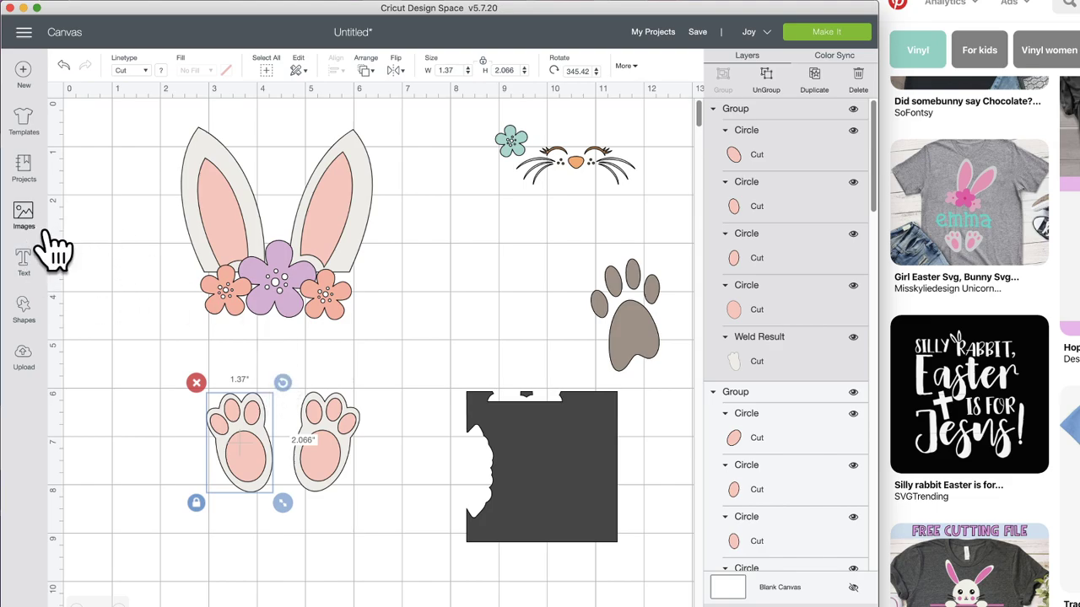
- Nudge the pink inner ears within the off-white ears, and shift the right coral flower and the purple flower slightly down and right
click(25, 266)
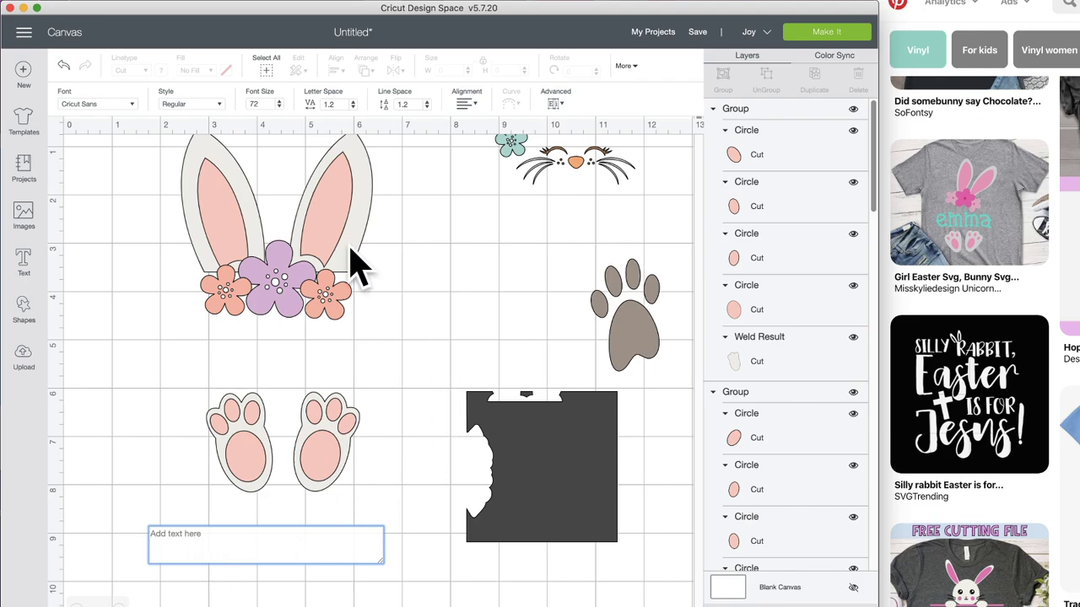
click(329, 212)
drag(331, 200, 337, 217)
drag(327, 310, 334, 318)
drag(266, 297, 277, 316)
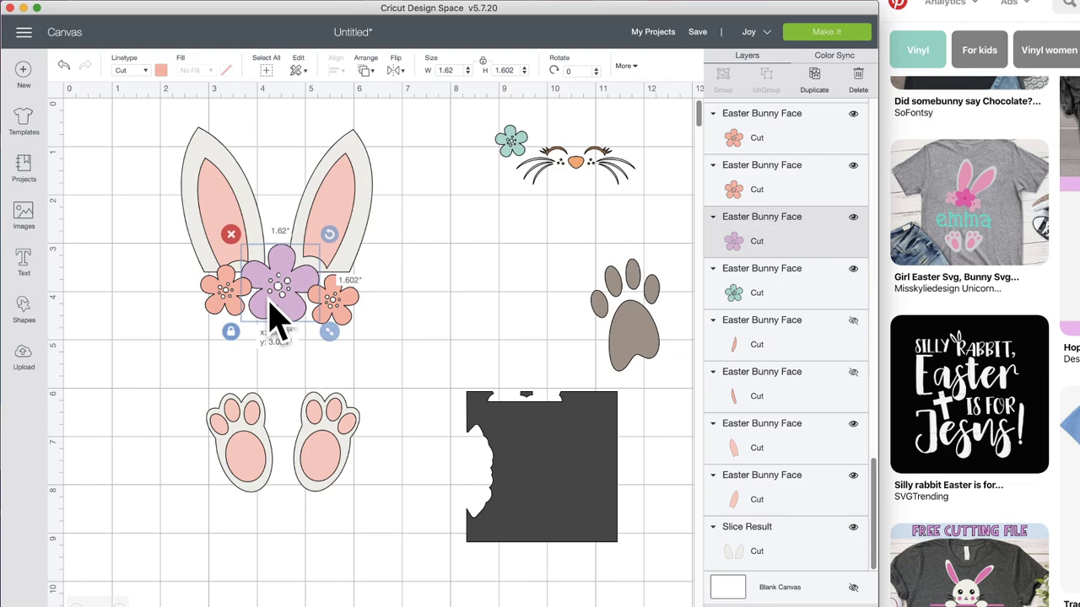
drag(215, 202, 217, 201)
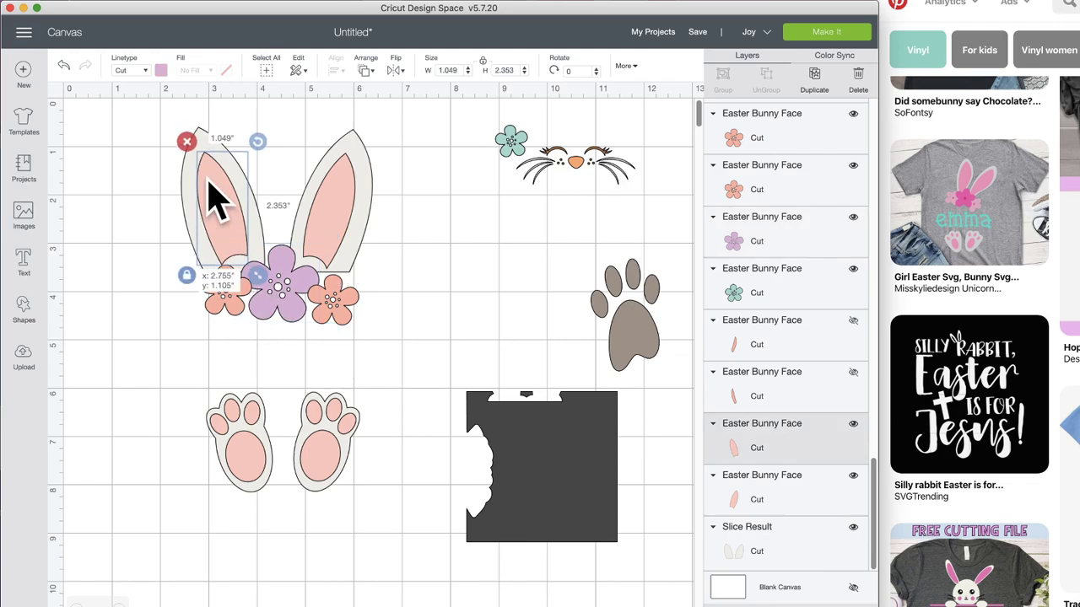
- Enlarge the purple flower to about 1.814 × 1.794 in and set the coral flowers close against its sides
drag(226, 310, 202, 305)
click(285, 302)
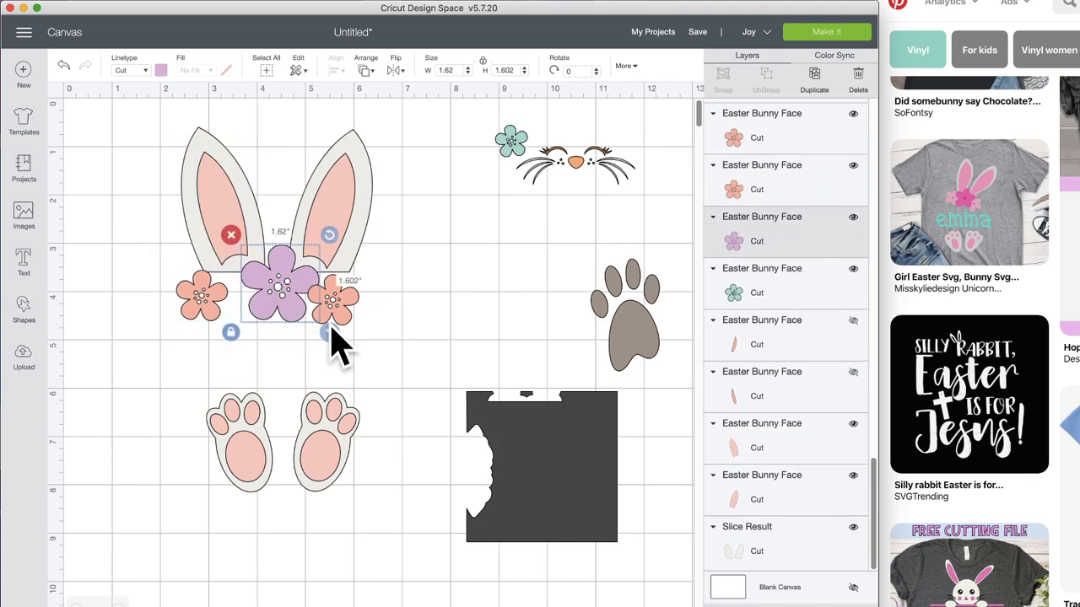
drag(285, 306, 273, 306)
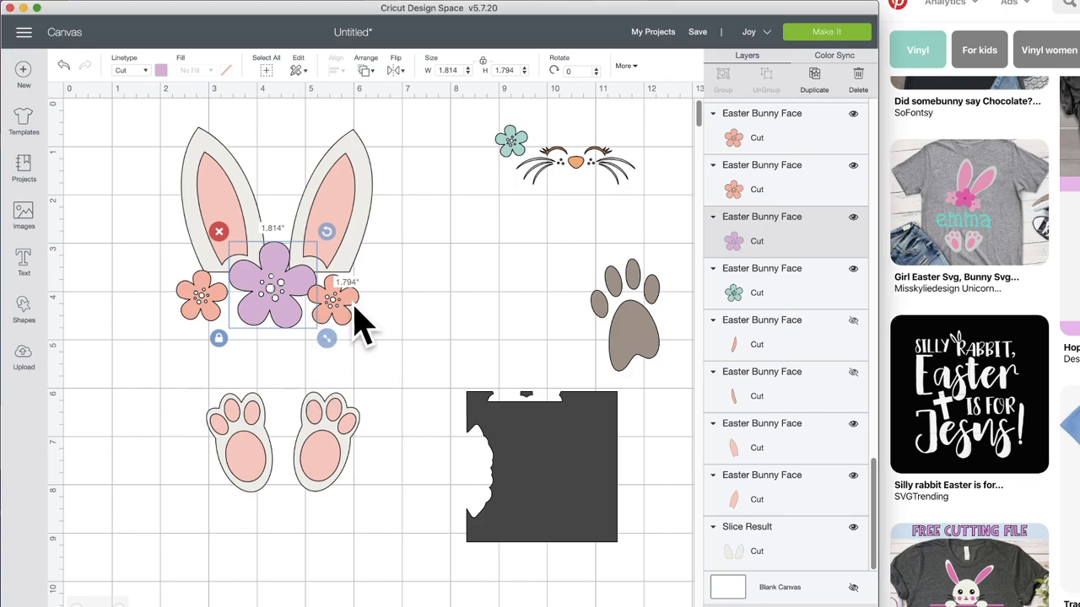
drag(357, 309, 241, 295)
- Bring the purple flower to the front of the coral flowers and center it between them
click(294, 325)
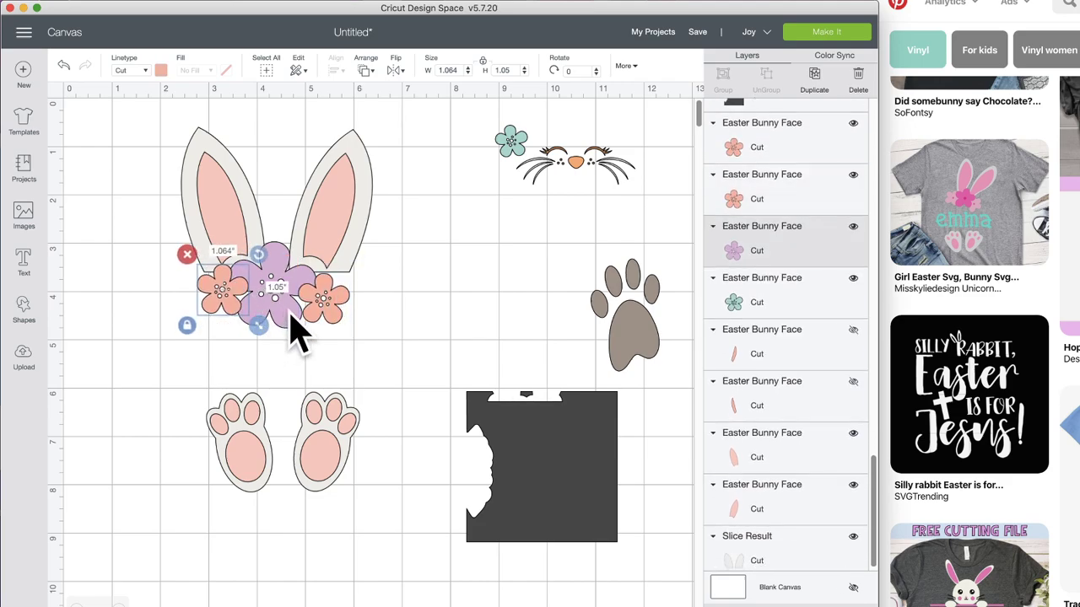
click(366, 72)
click(391, 150)
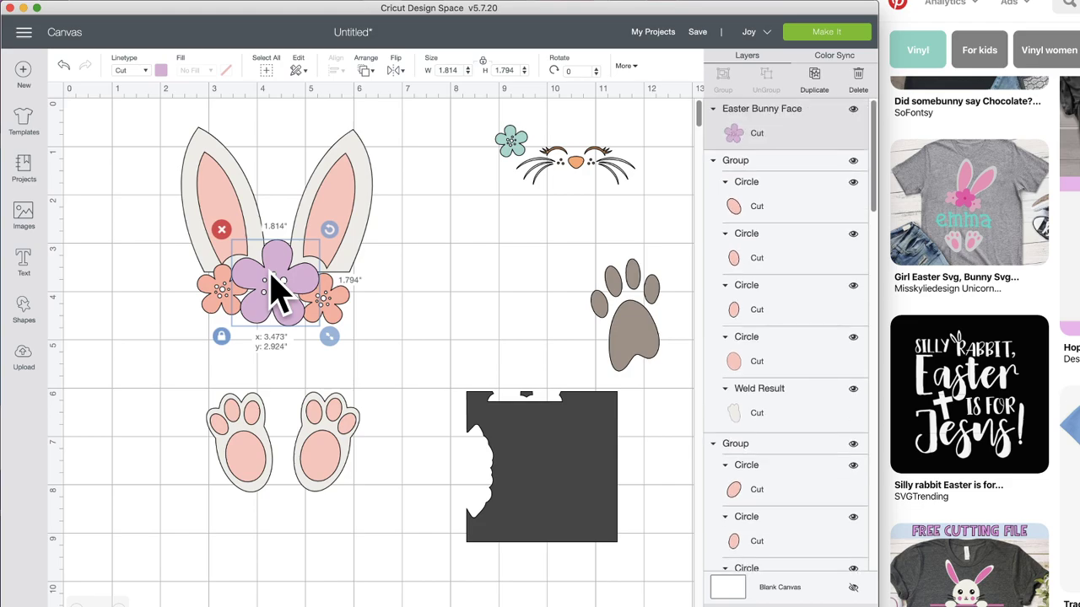
- Add the first name in capital letters as a text object and place it between the flowers and the bunny feet
click(426, 312)
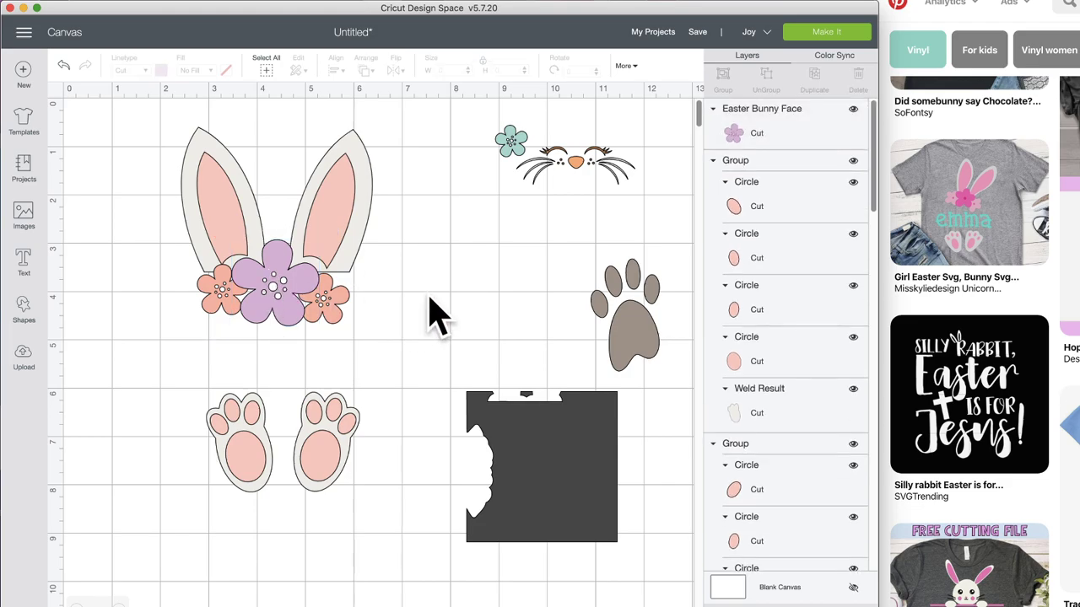
click(35, 313)
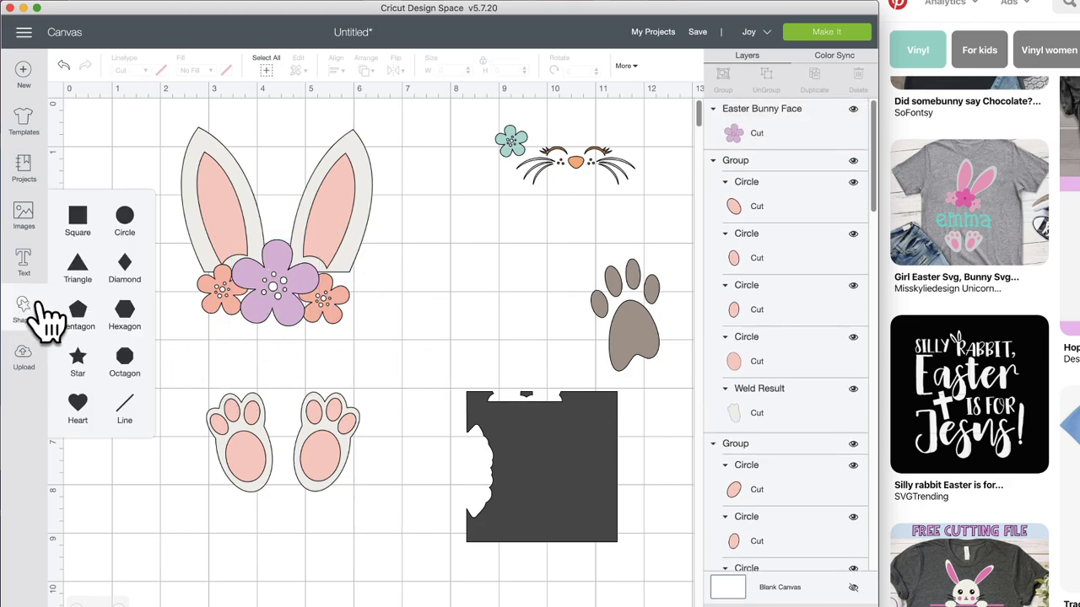
click(23, 254)
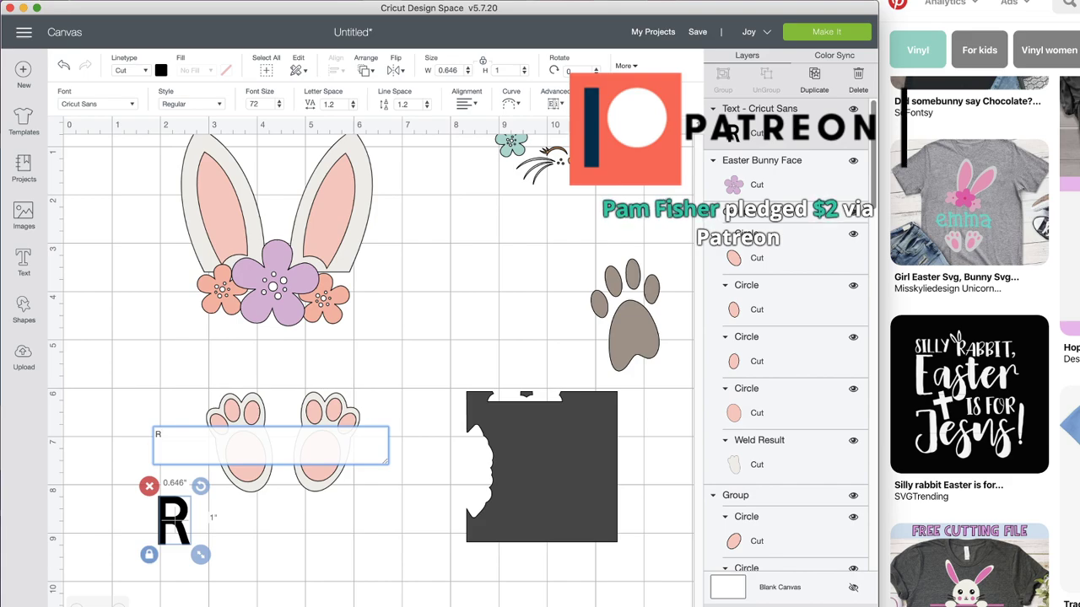
text(EI)
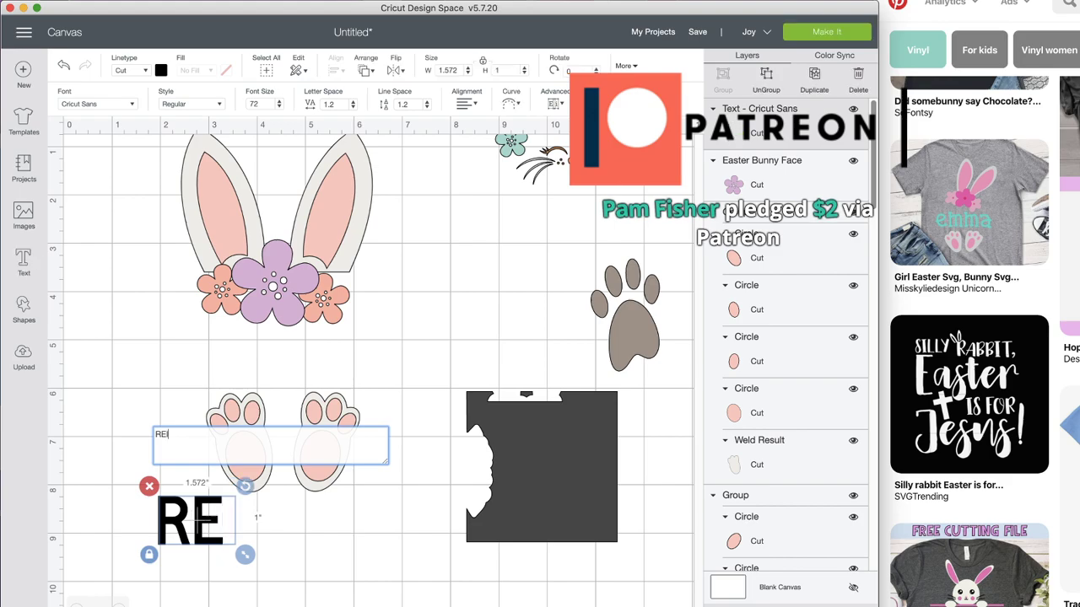
text(LL)
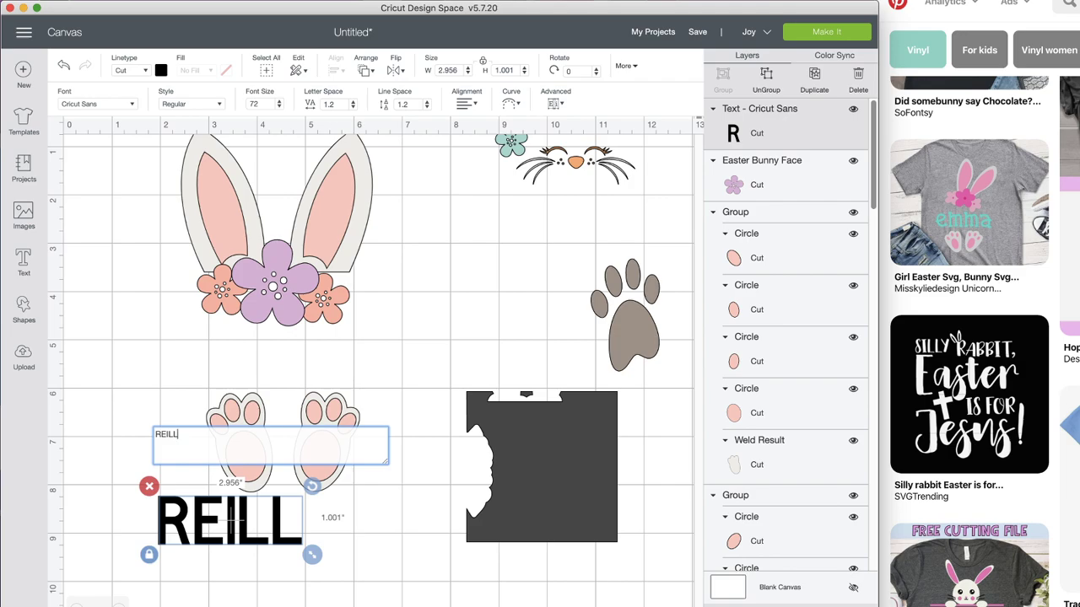
text(Y)
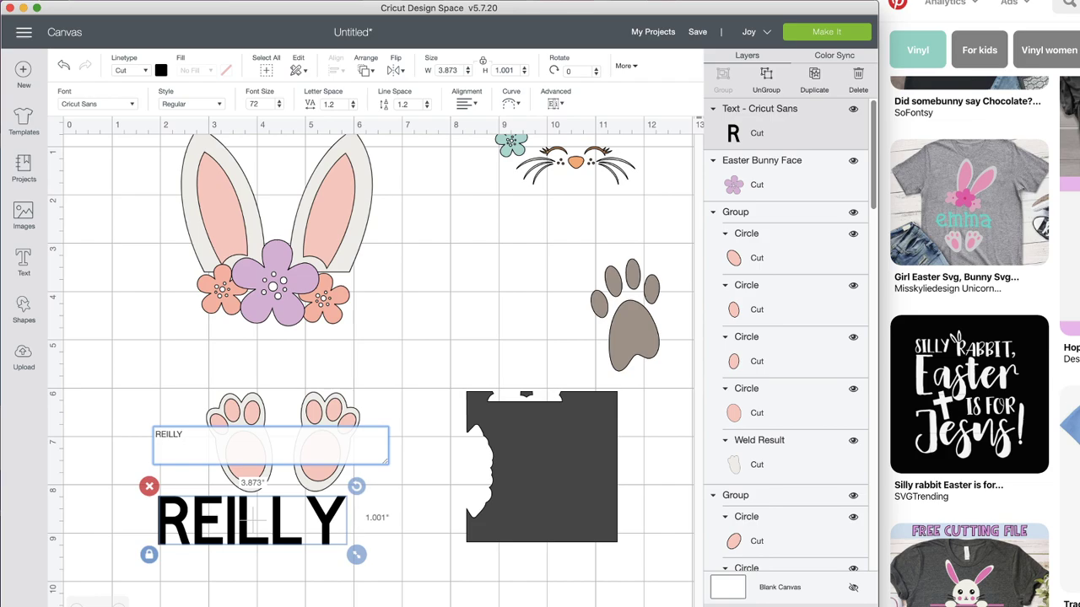
click(242, 549)
drag(254, 546, 284, 385)
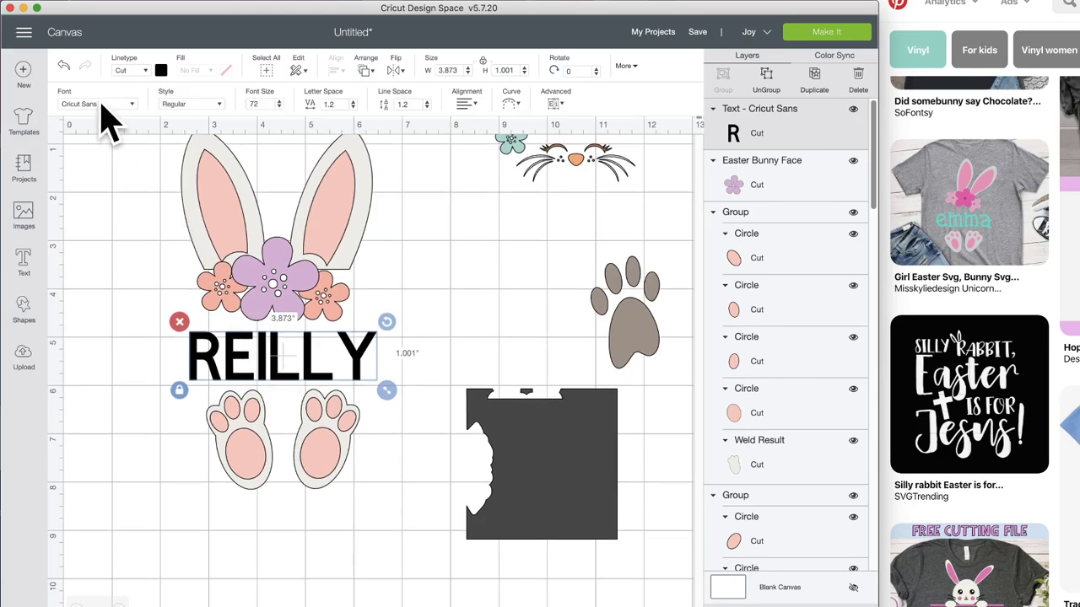
- Try the Anytime font on the name text
click(107, 112)
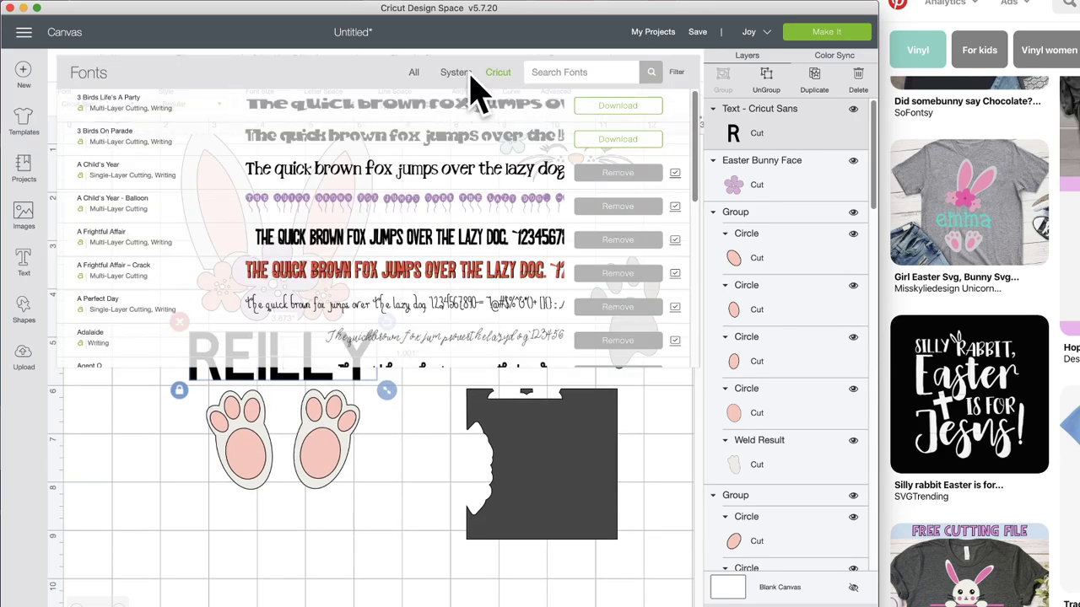
scroll(371, 266, down, 2)
scroll(371, 266, down, 10)
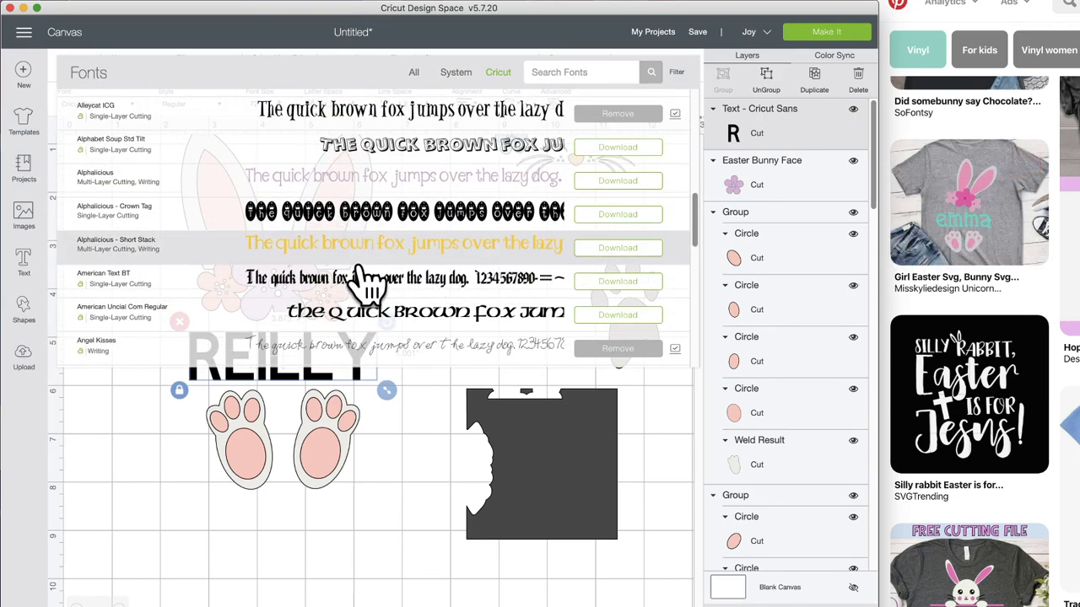
scroll(363, 282, down, 8)
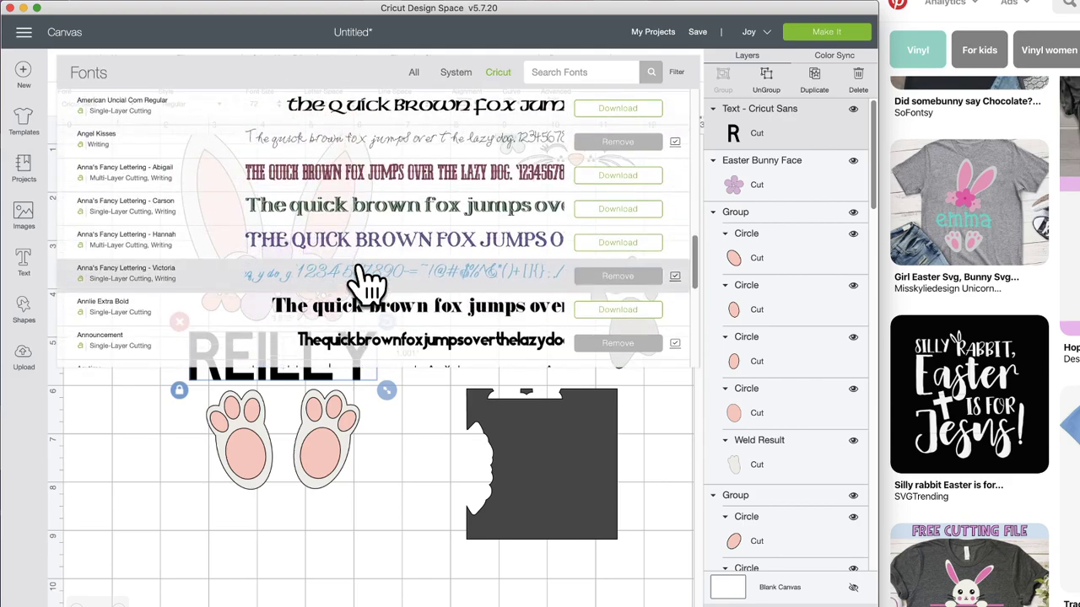
scroll(367, 284, down, 5)
scroll(367, 284, down, 1)
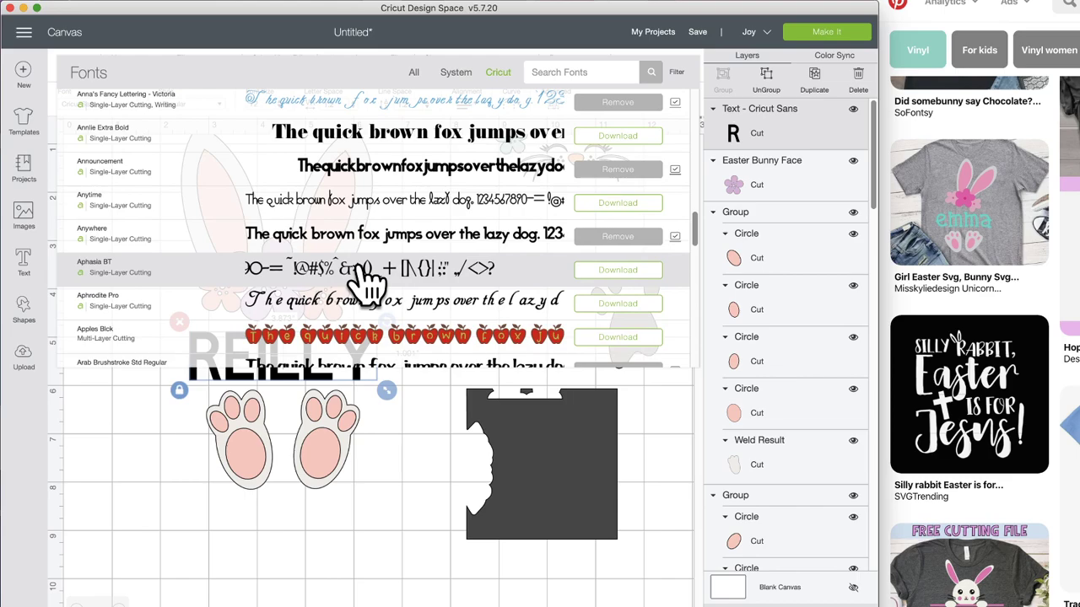
click(371, 207)
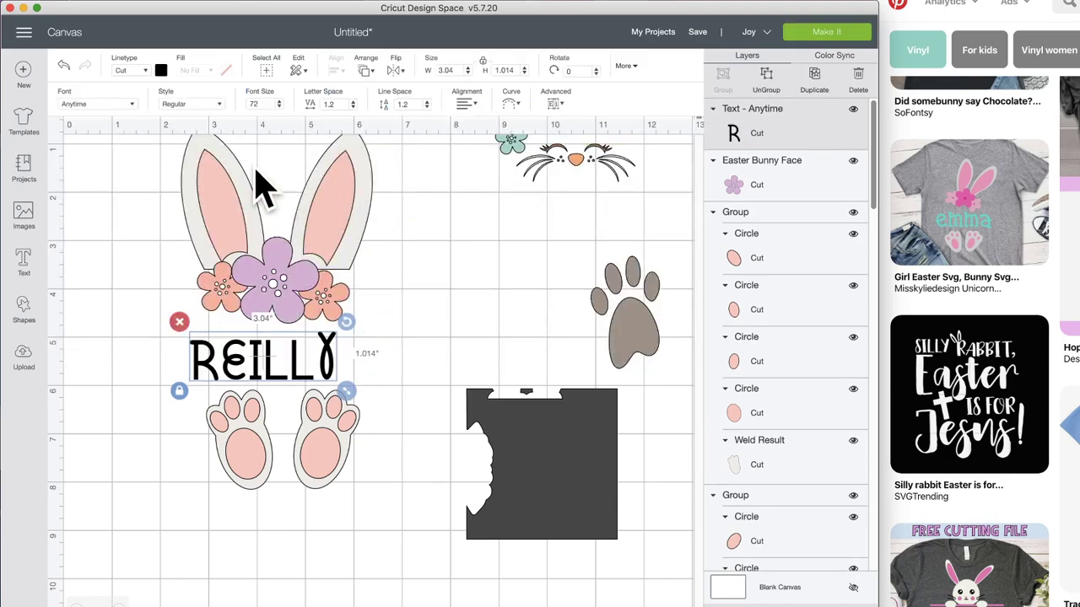
- Try the Anywhere font on the name text
click(116, 108)
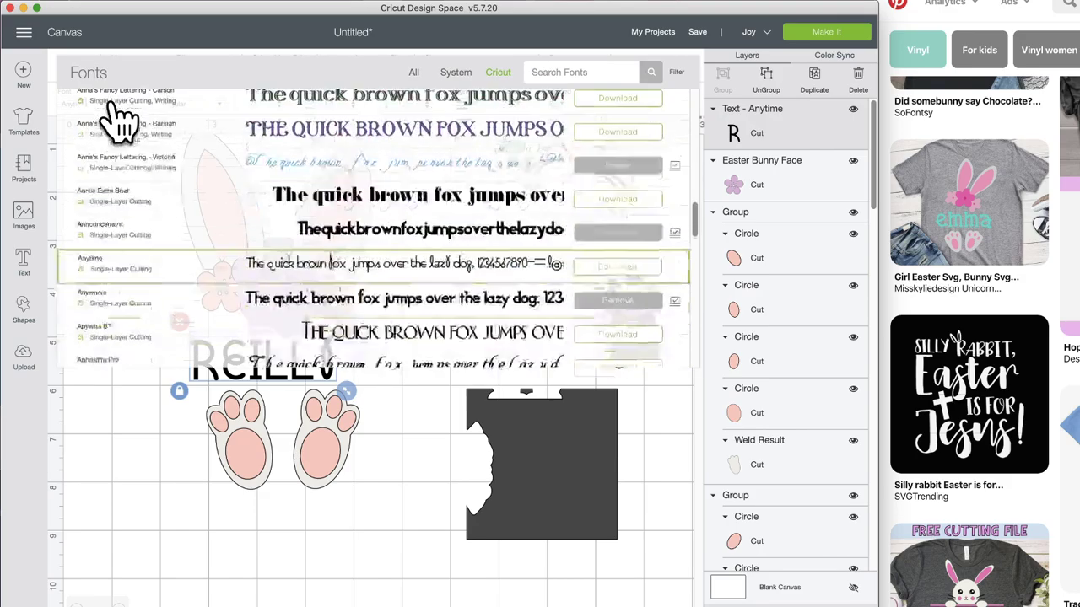
scroll(268, 282, down, 2)
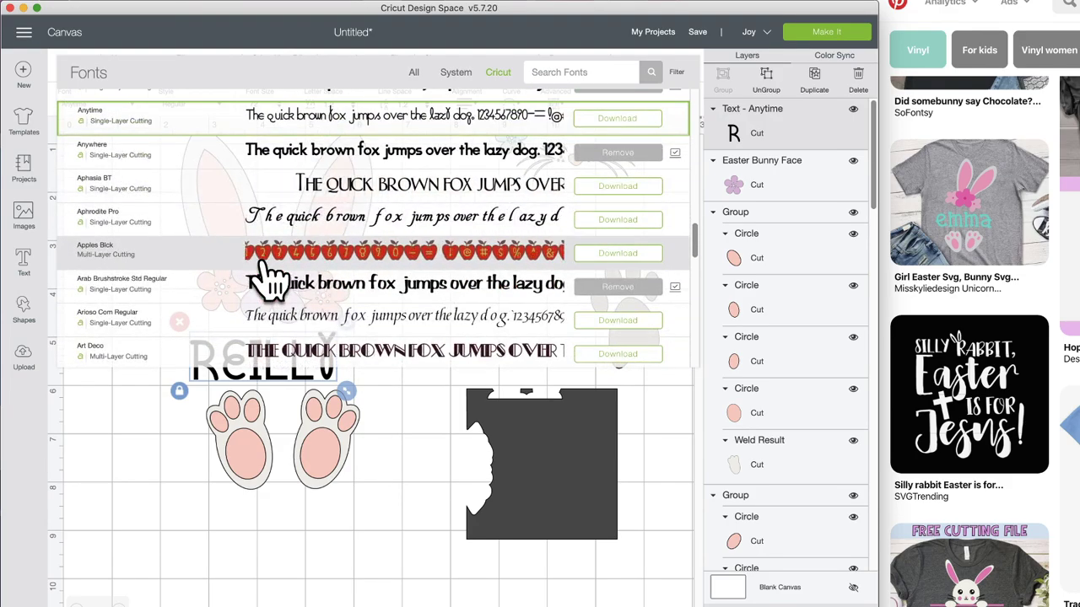
click(291, 152)
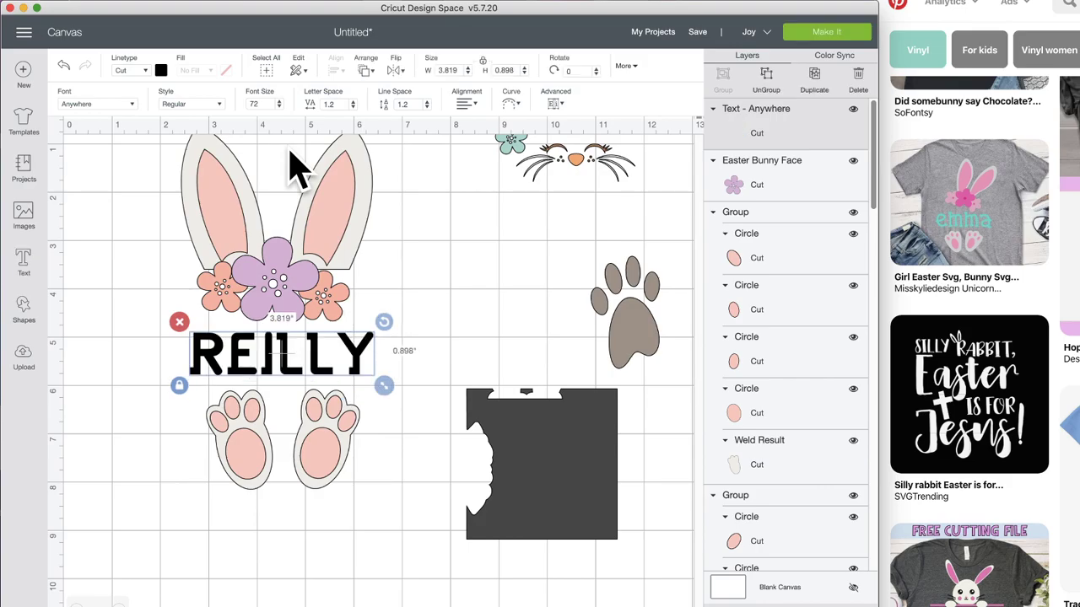
- Set the name text's font to Baylac and center it between the flowers and the feet
click(110, 105)
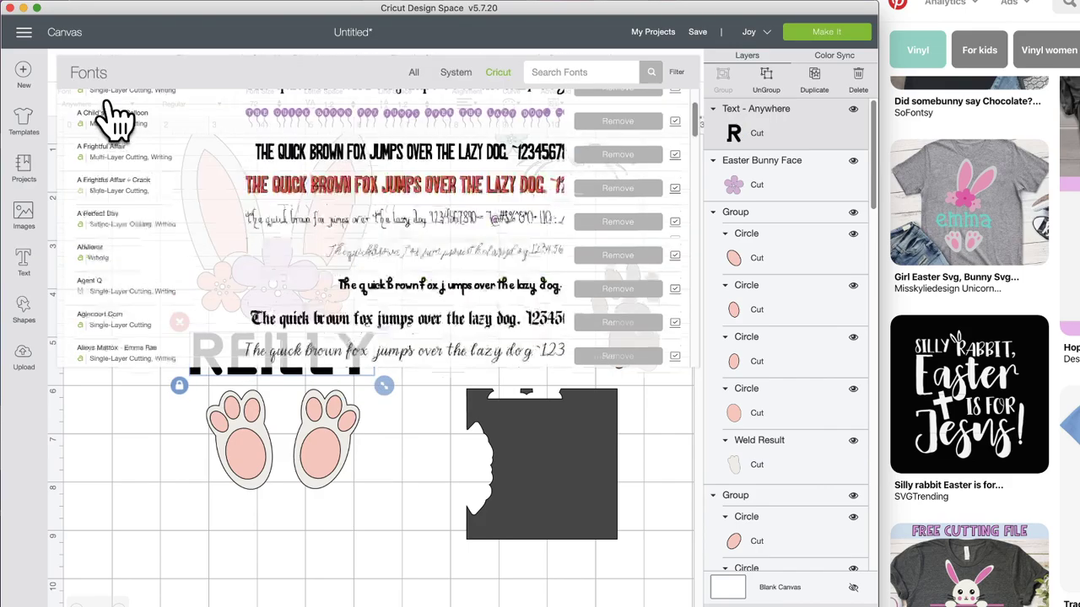
scroll(240, 346, down, 15)
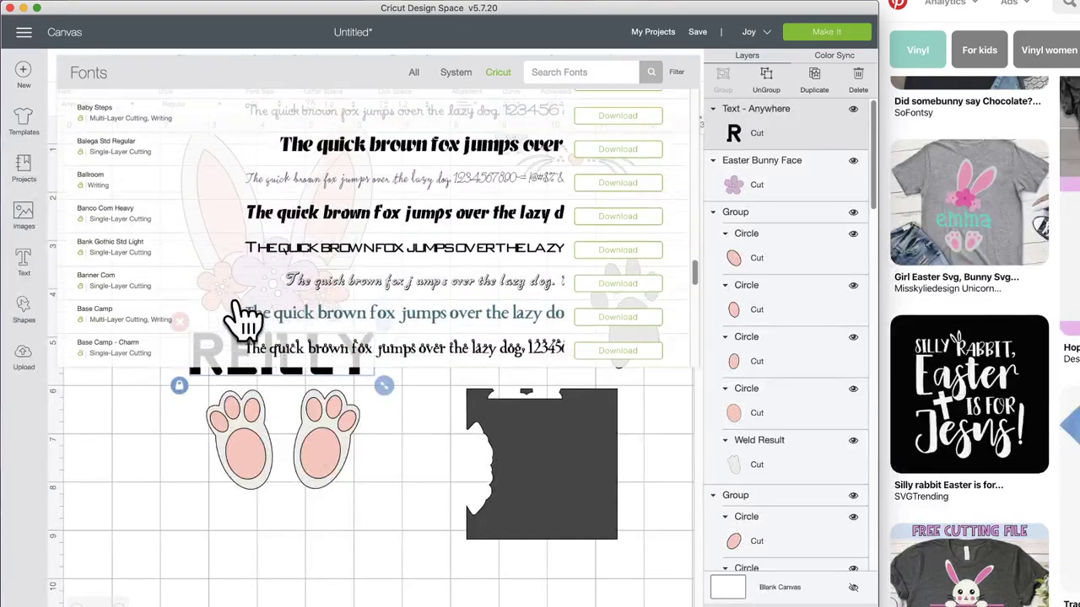
scroll(240, 316, down, 10)
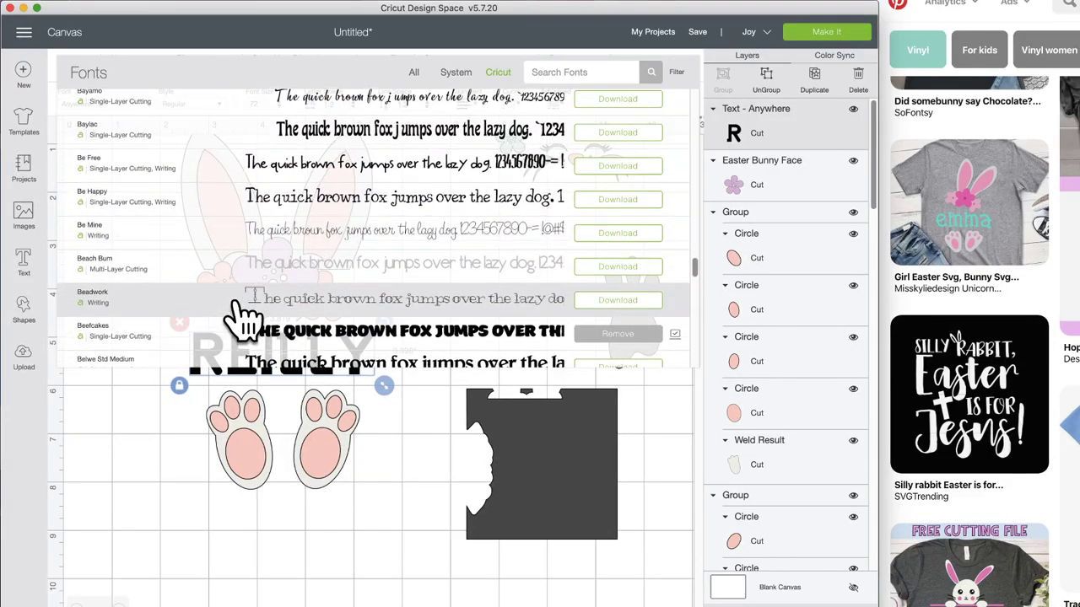
click(358, 138)
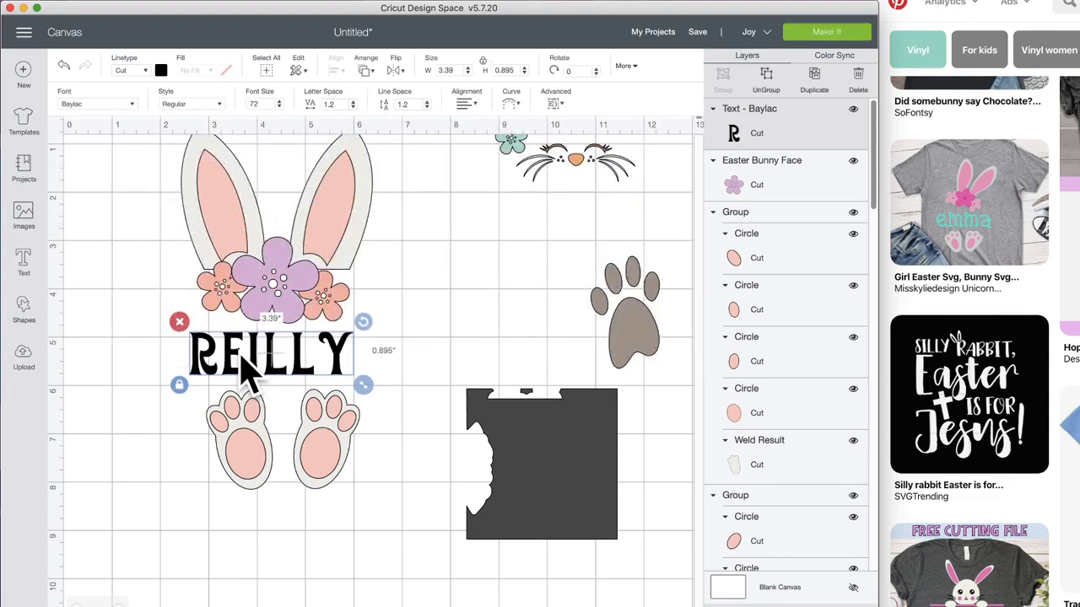
drag(273, 359, 283, 363)
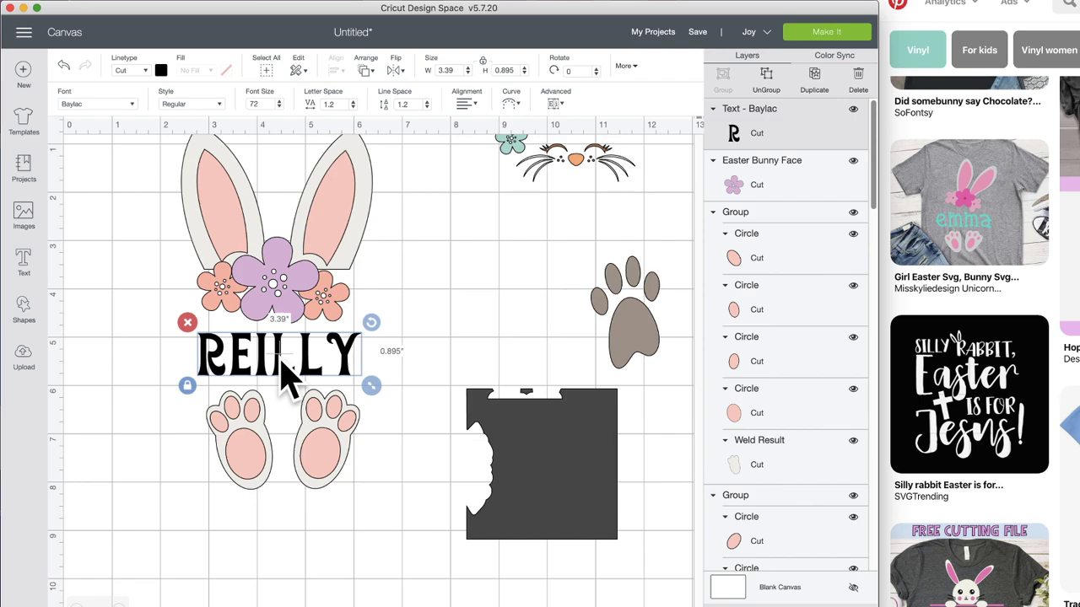
- Recolor the right inner ear to a soft pink, #efb3c9
click(334, 229)
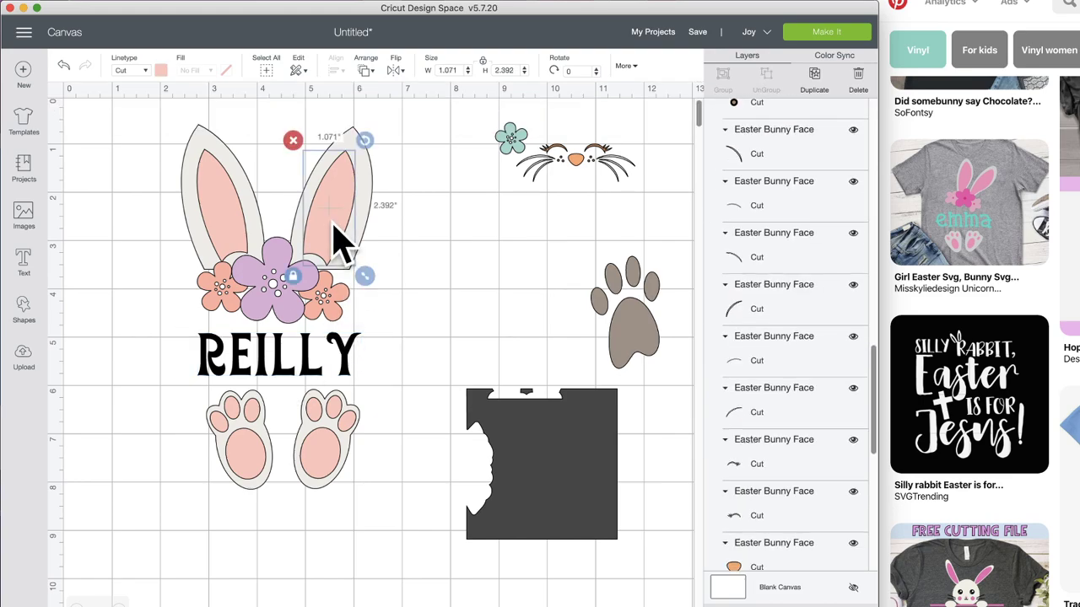
click(160, 71)
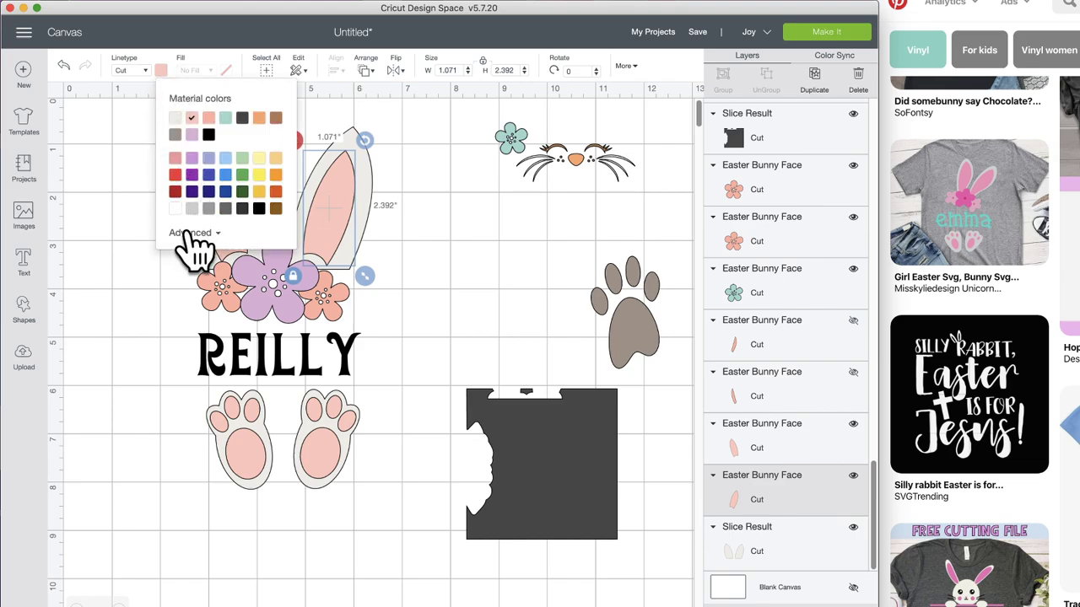
click(174, 159)
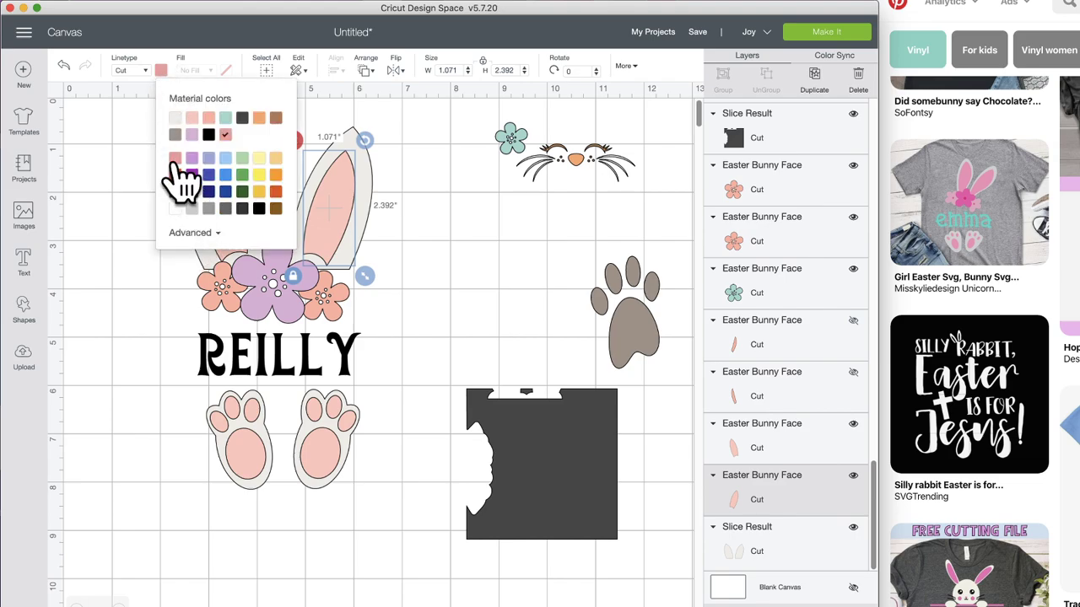
click(187, 232)
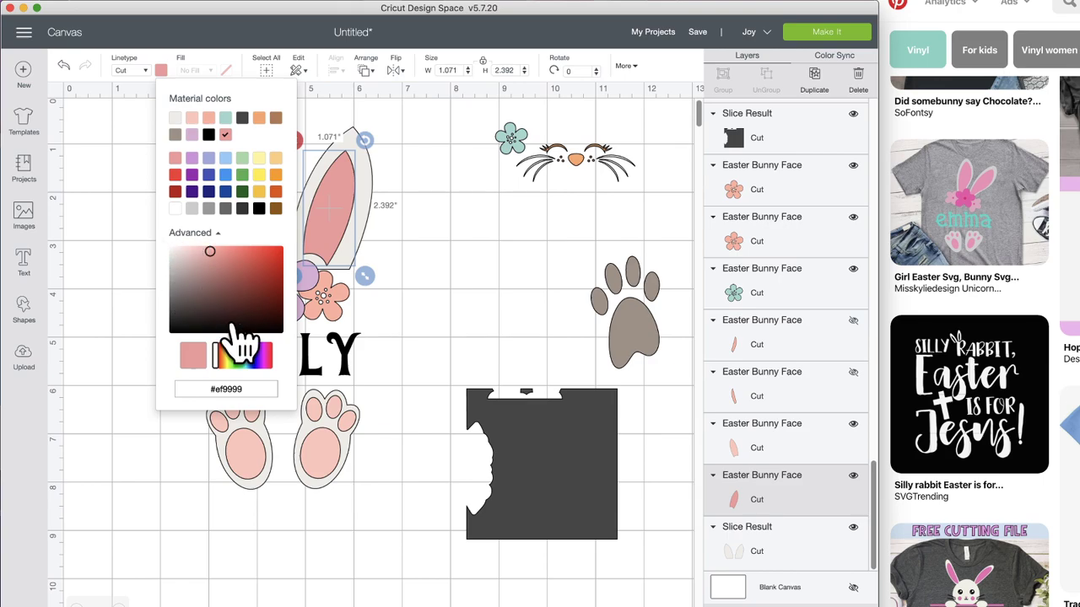
click(268, 355)
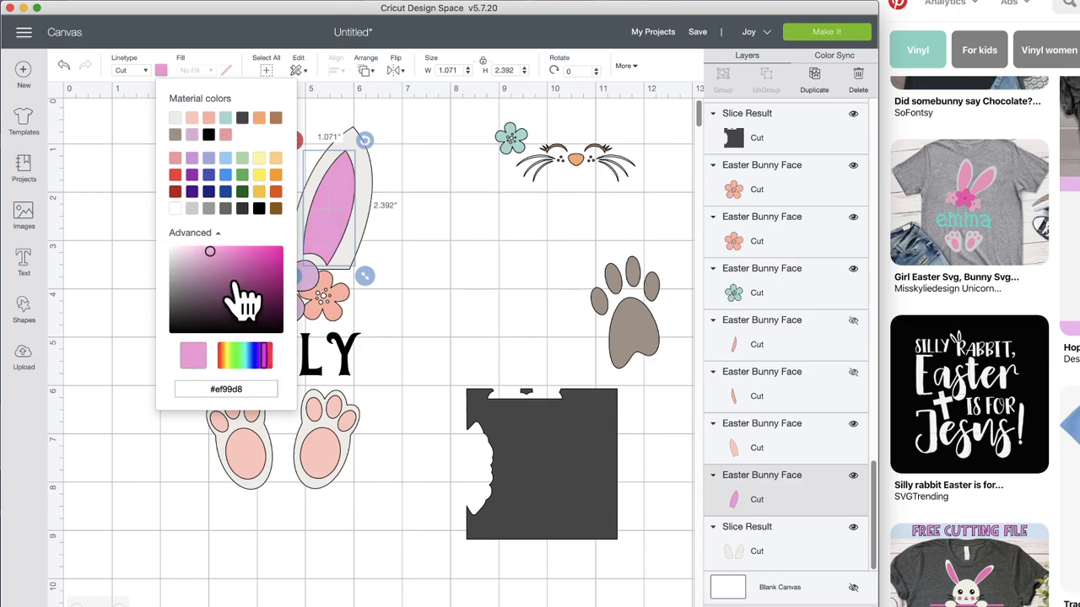
click(198, 252)
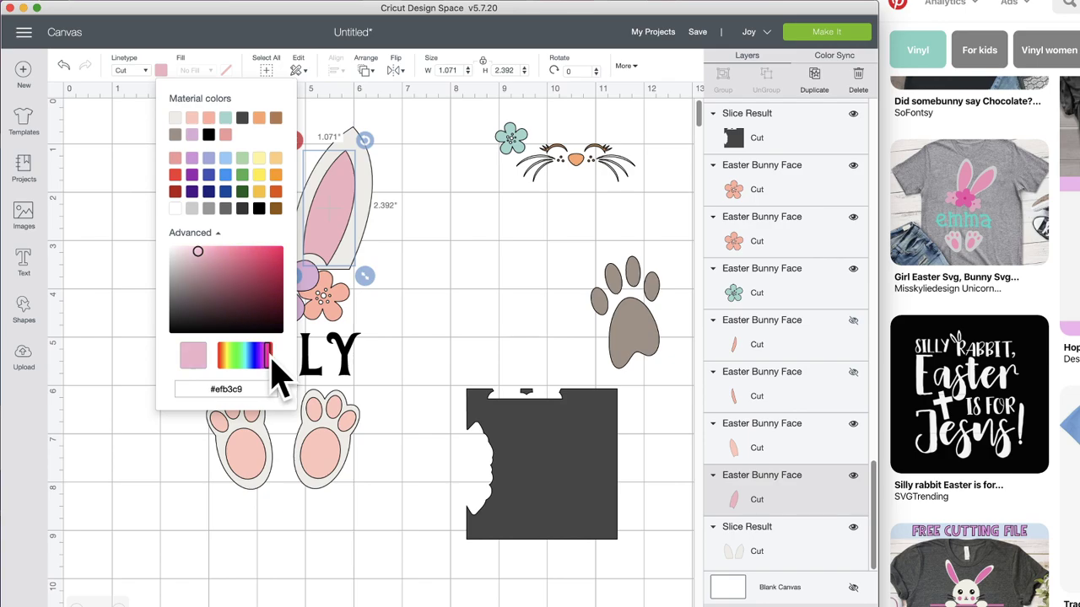
click(424, 277)
- Group the leftover bunny face pieces with the teal flower and hide the group
click(847, 63)
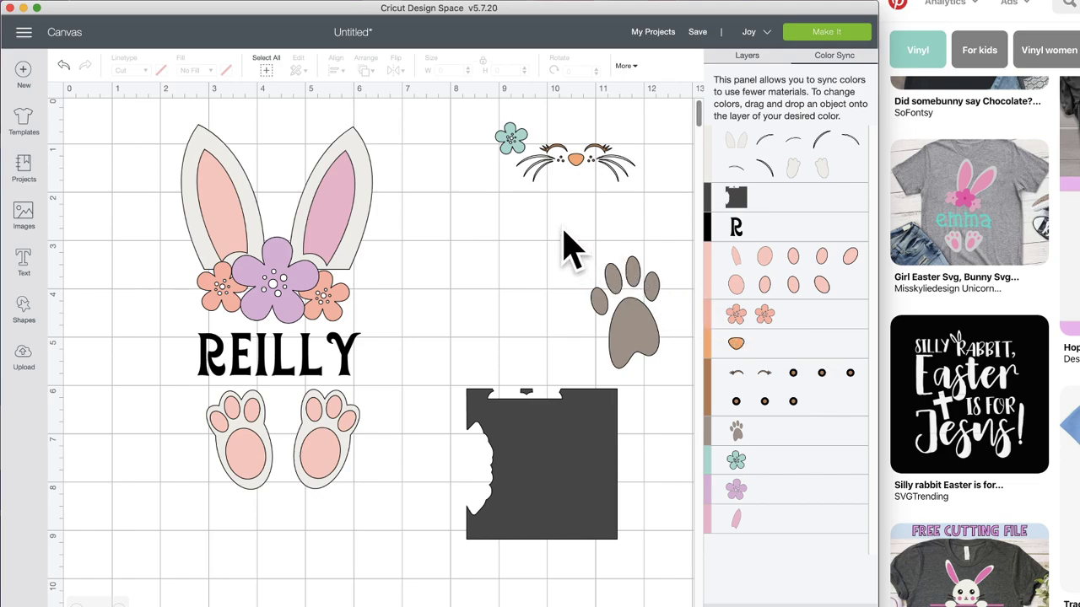
drag(634, 183, 472, 110)
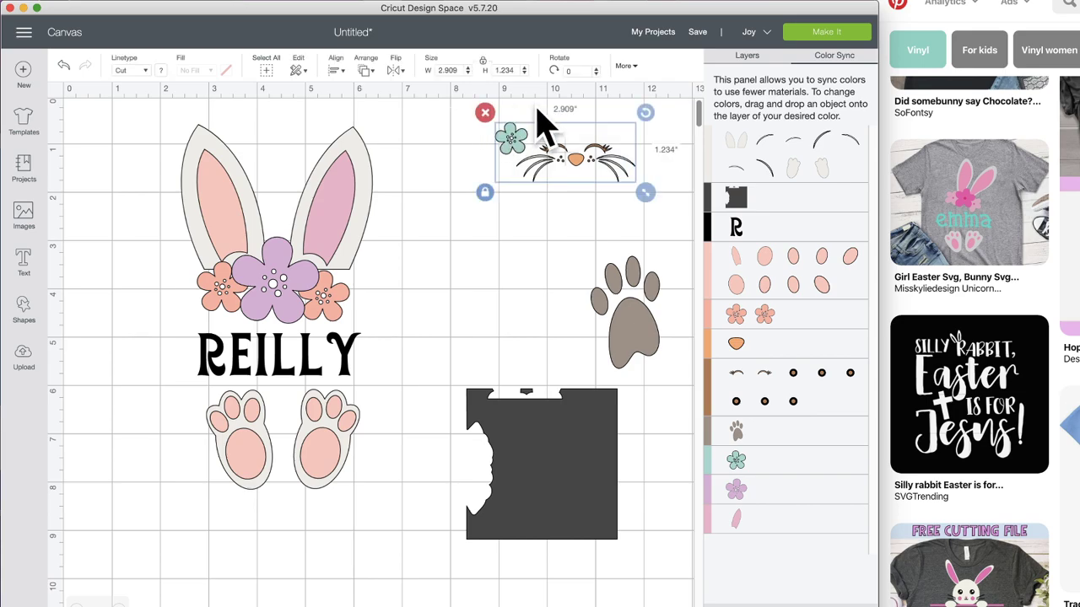
click(747, 55)
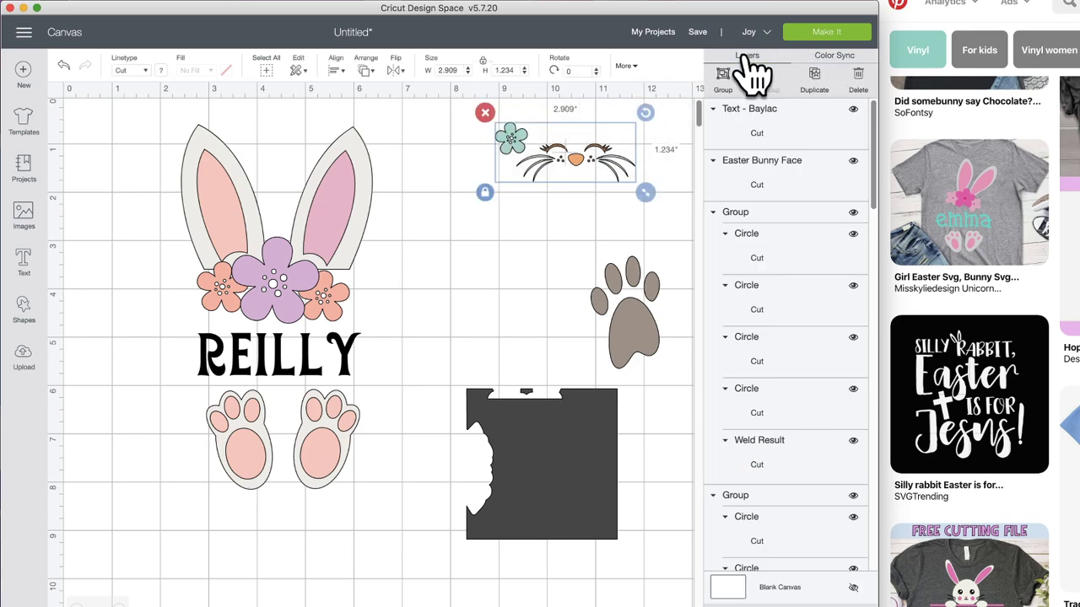
click(723, 74)
click(580, 145)
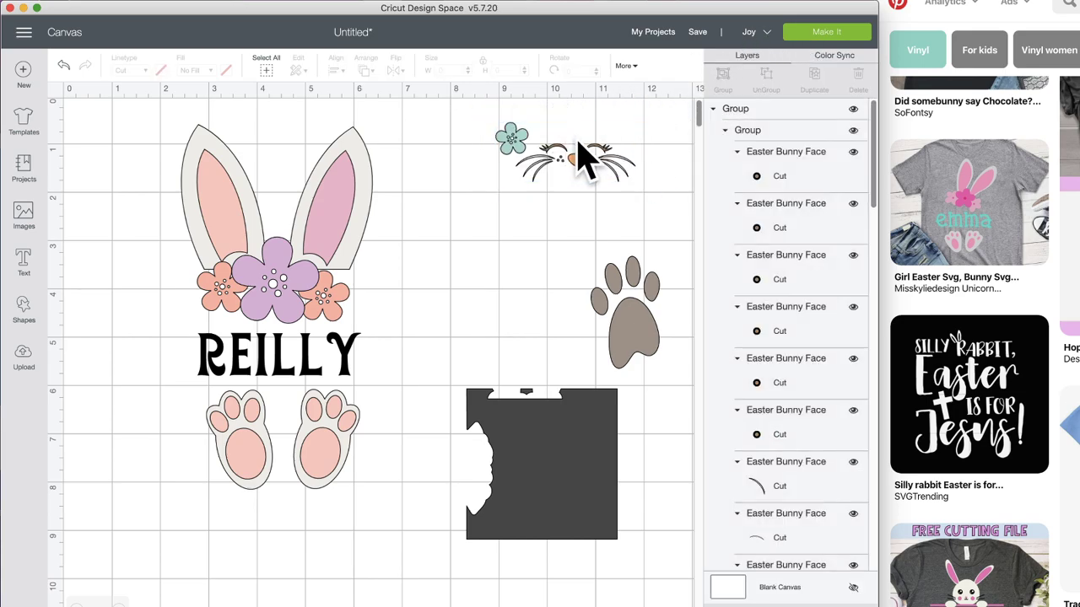
click(854, 111)
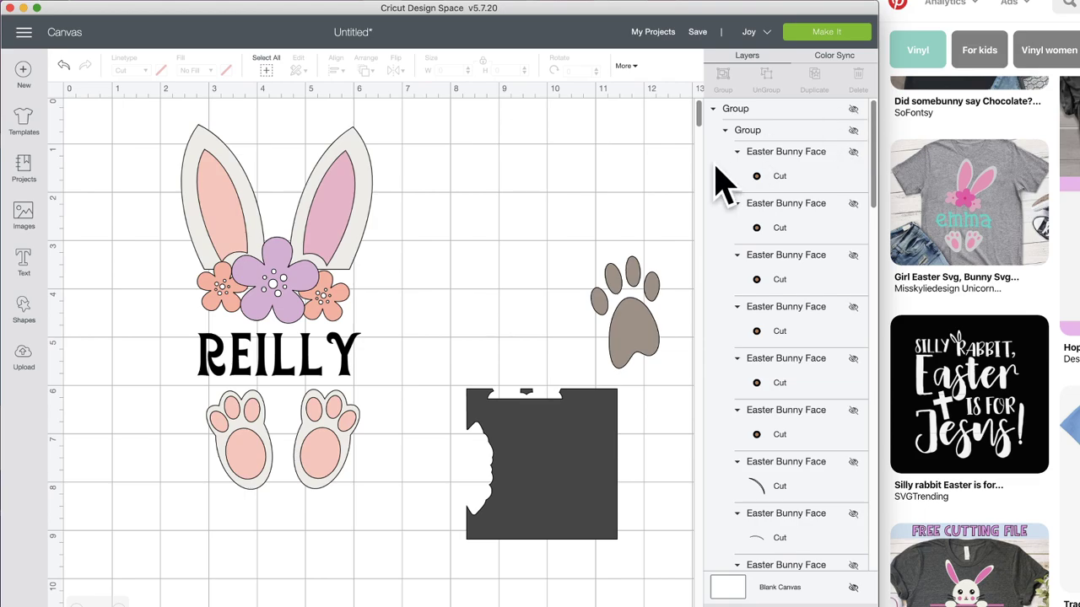
- Delete the brown paw print and the dark leftover slice piece
click(614, 359)
click(580, 245)
click(566, 434)
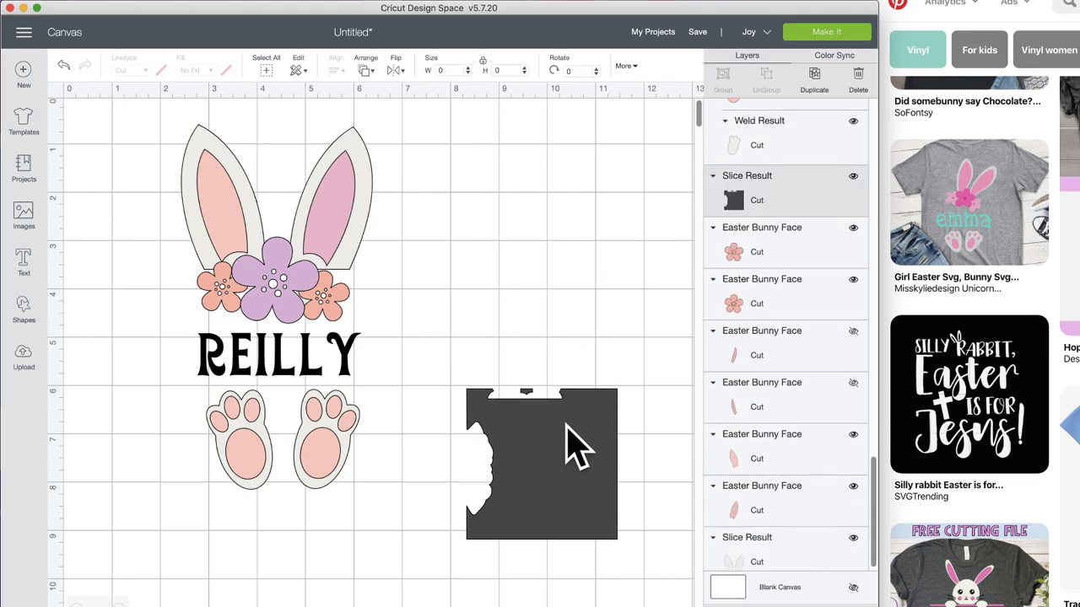
click(458, 378)
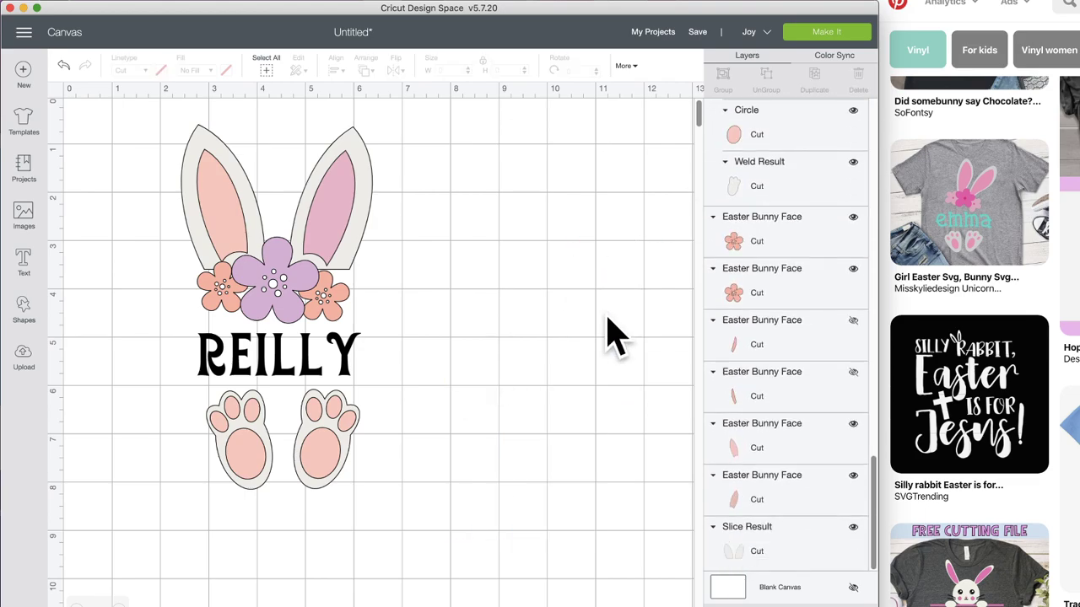
- Sync the peach inner ear and all the peach foot pads to the right inner ear's soft pink color
click(838, 57)
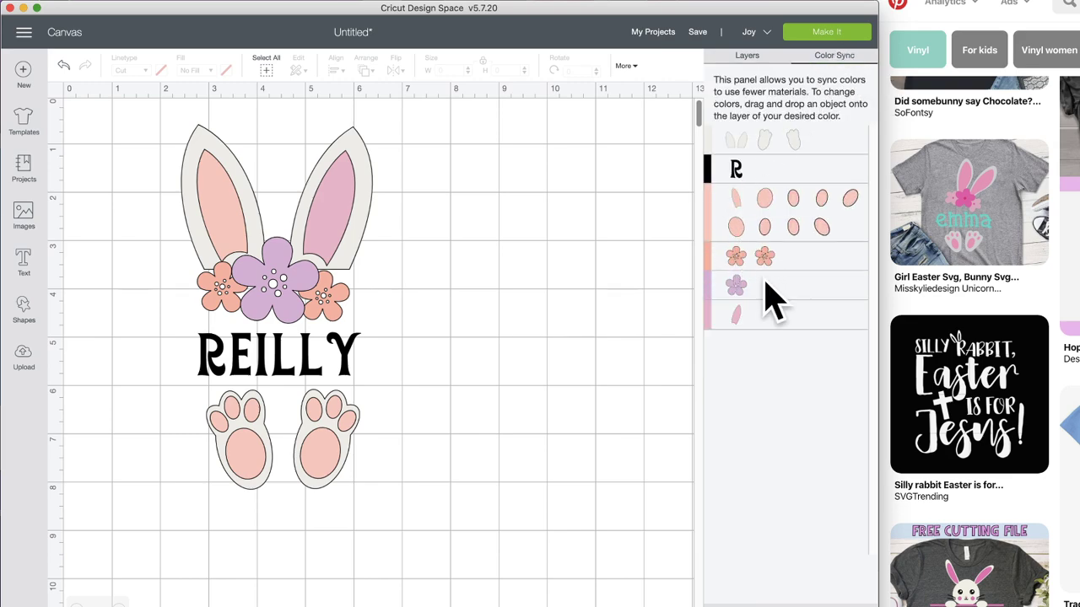
mouse_move(743, 285)
mouse_down()
mouse_move(727, 297)
mouse_move(724, 325)
mouse_move(724, 253)
mouse_move(748, 301)
mouse_up()
drag(709, 217, 717, 318)
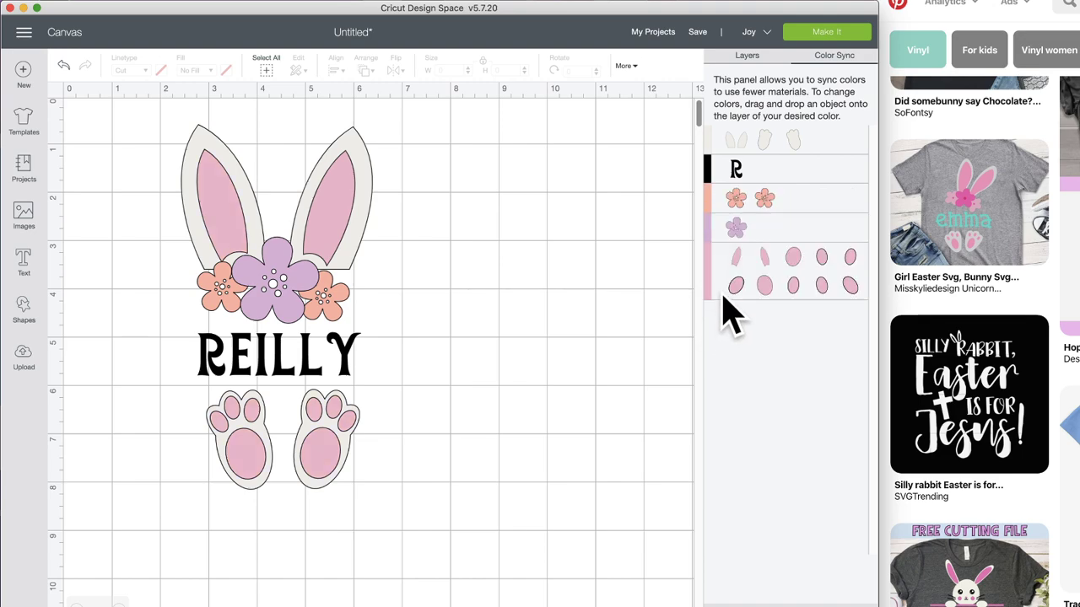
- Recolor the personalized name text to a bright light blue, starting from the blue swatch and shifting its hue toward cyan
click(305, 289)
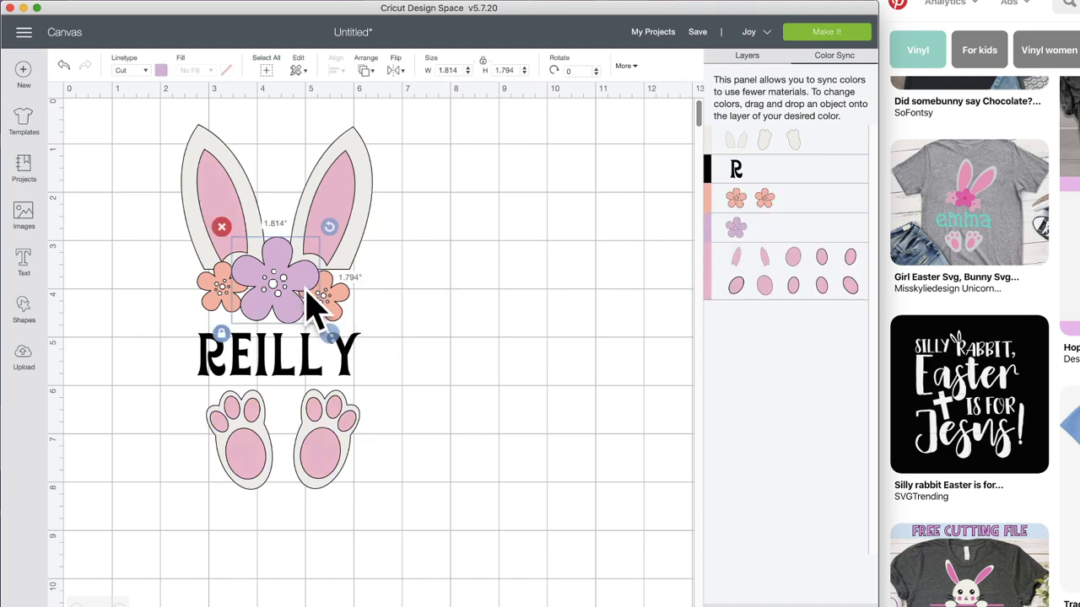
click(283, 358)
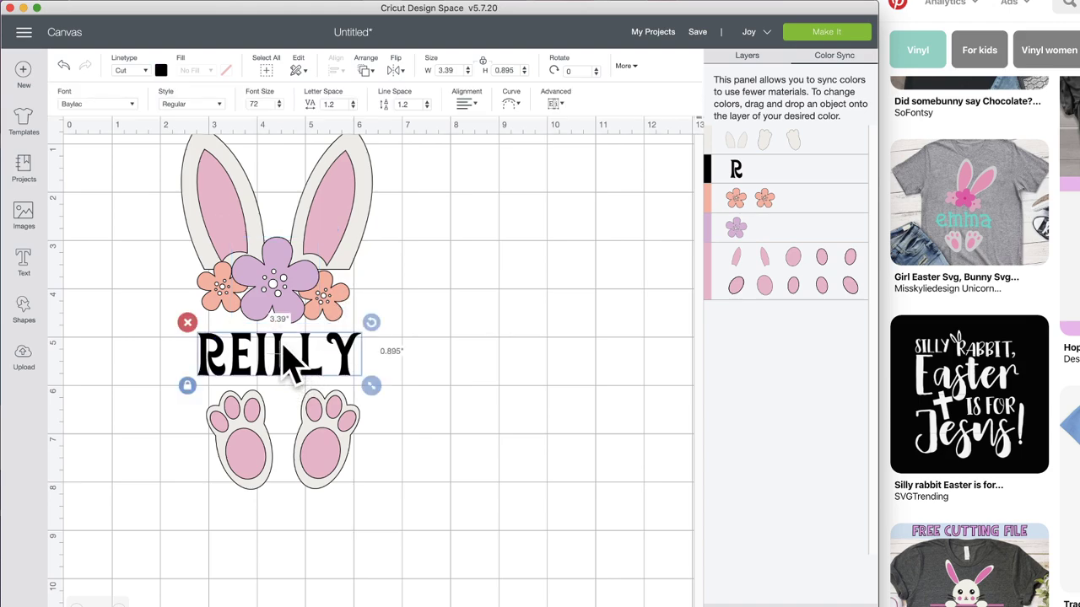
click(161, 71)
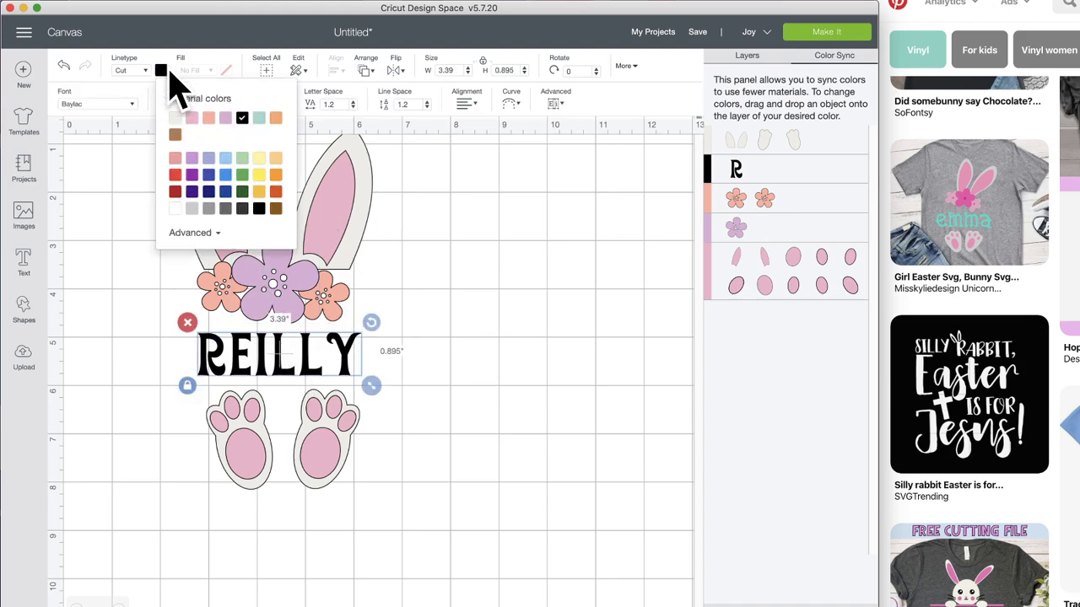
click(225, 175)
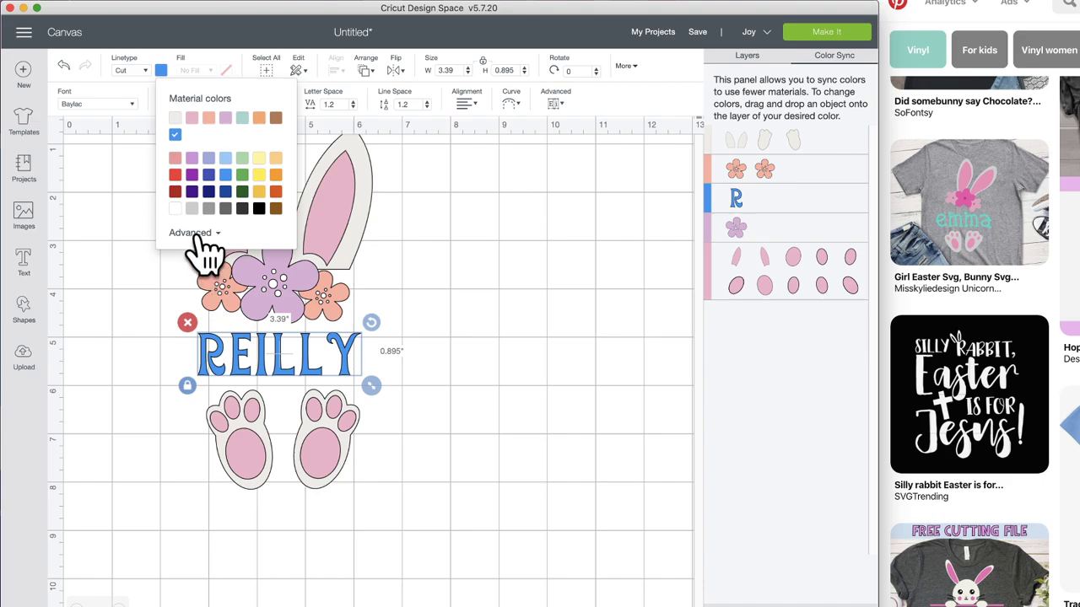
click(201, 235)
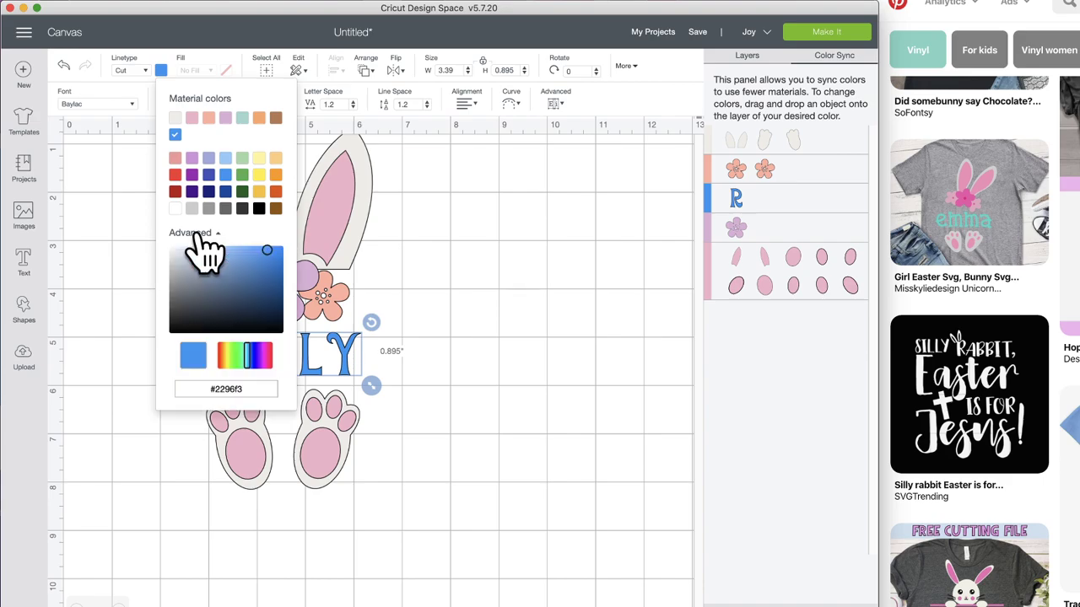
click(249, 357)
click(426, 271)
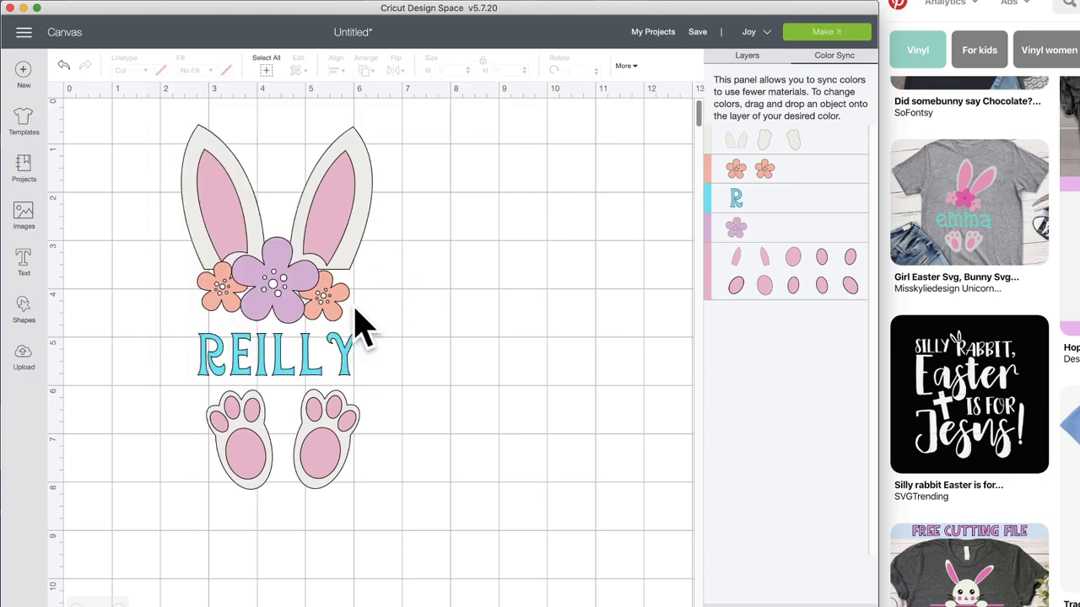
- Recolor the large center flower to a brighter purple, #cd64e4
click(295, 283)
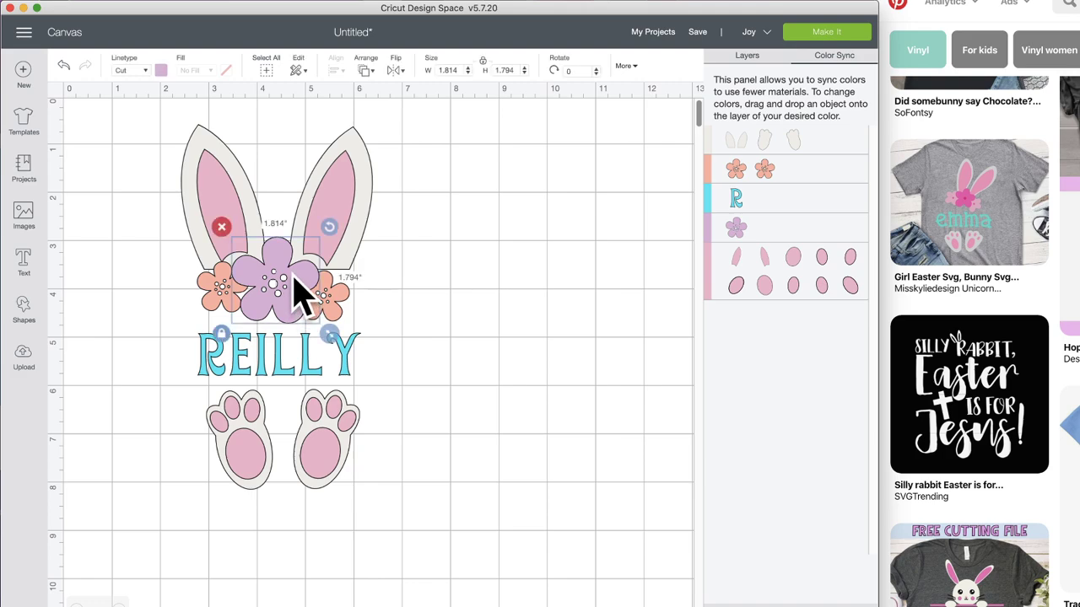
click(161, 70)
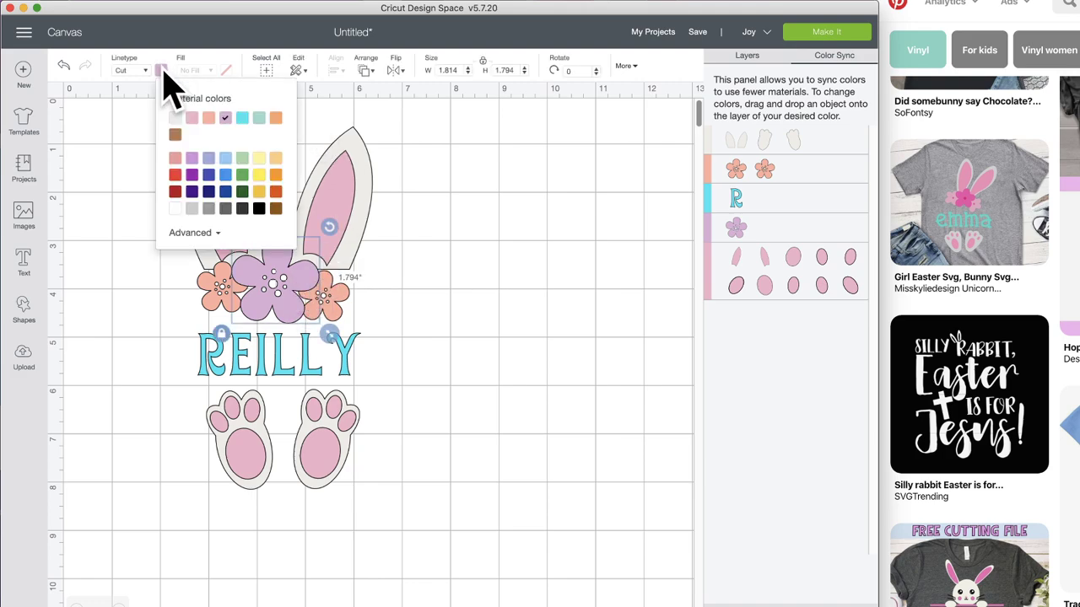
click(193, 177)
click(210, 234)
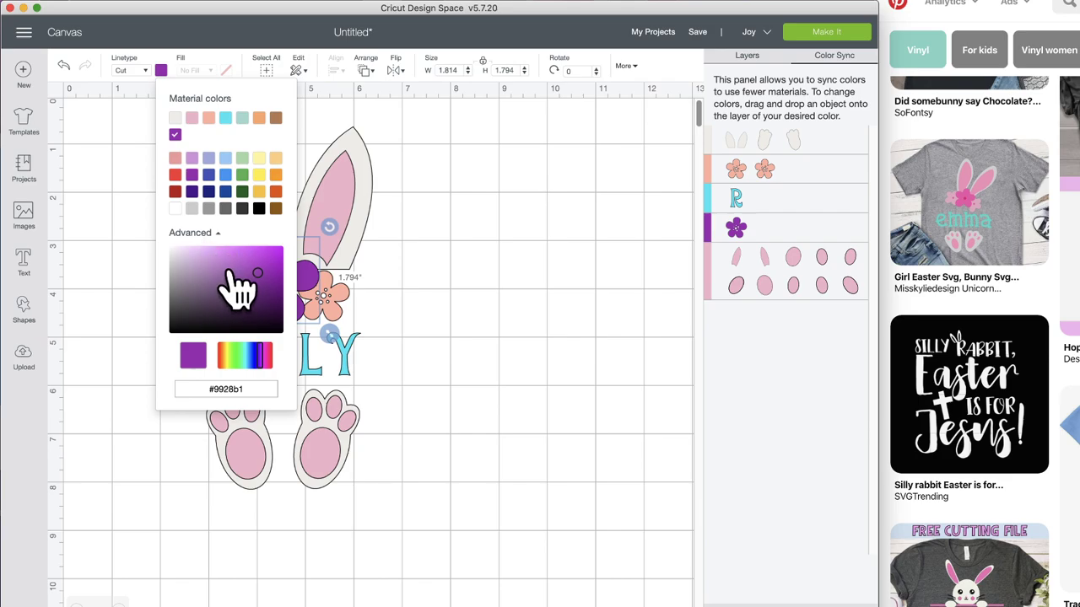
click(235, 258)
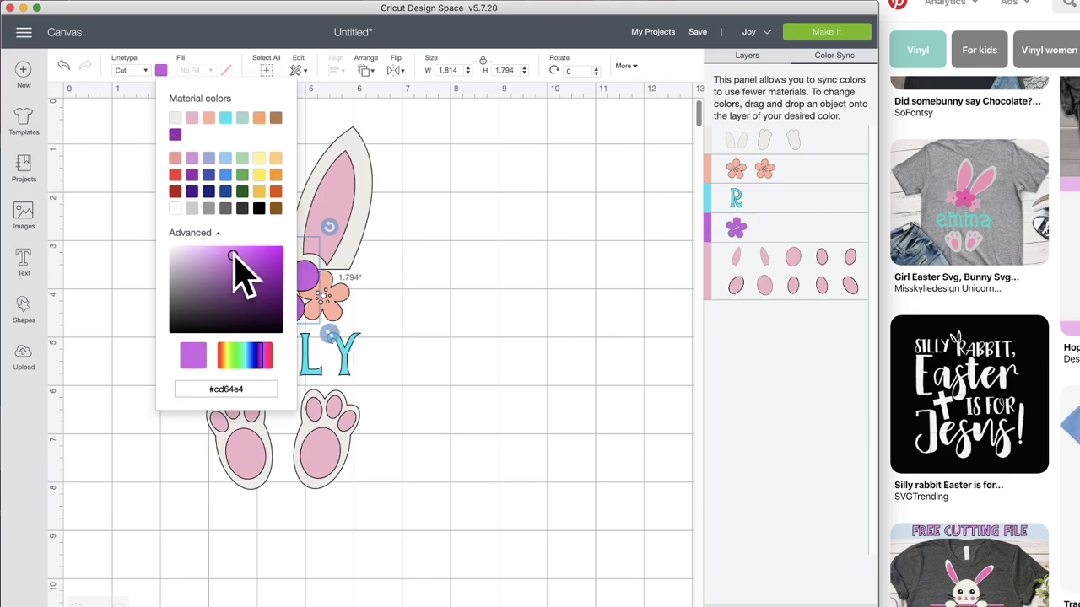
click(517, 248)
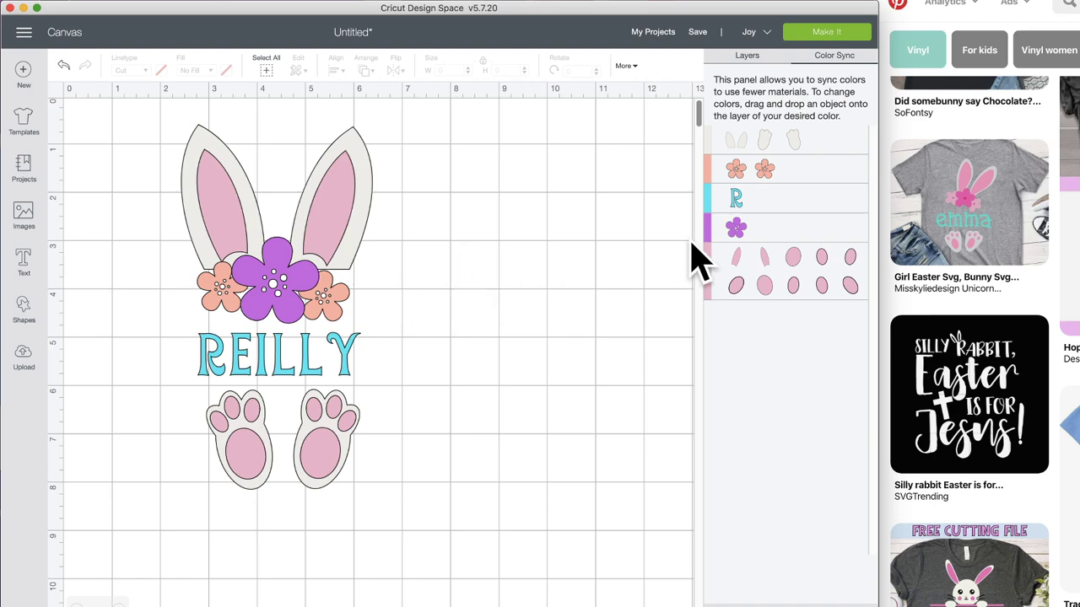
- Preview the cut layout with all materials loaded On Mat, check the pink pieces' mat, and return to the canvas
click(746, 56)
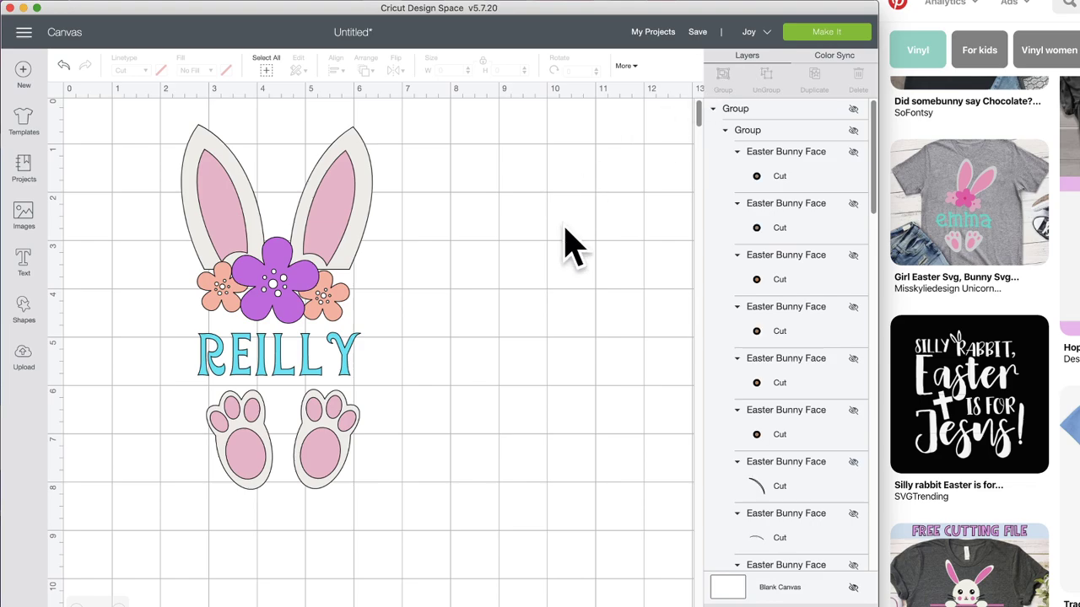
click(843, 35)
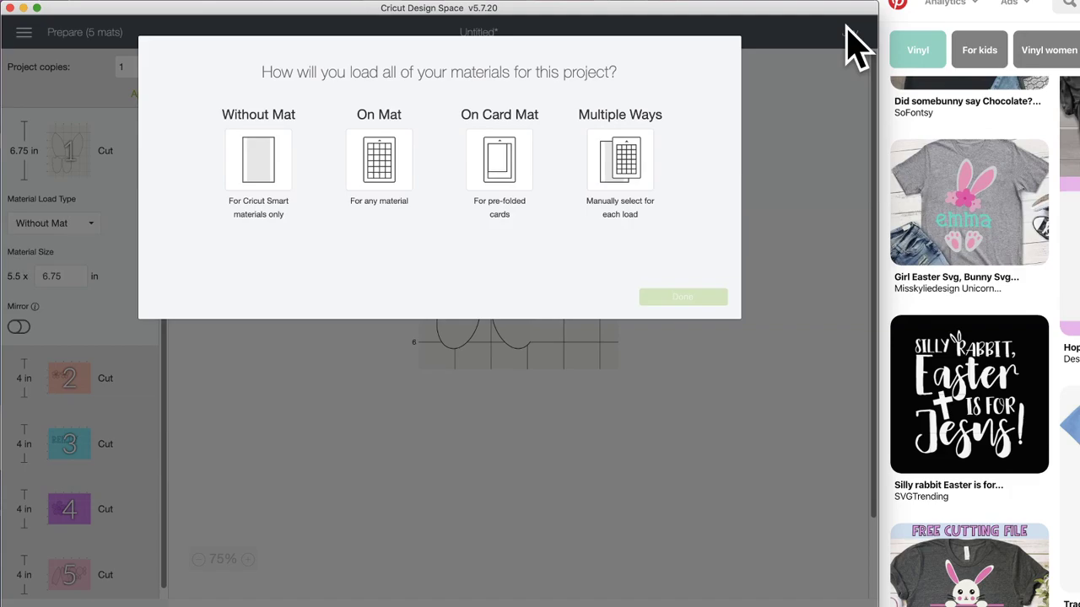
click(387, 172)
click(669, 300)
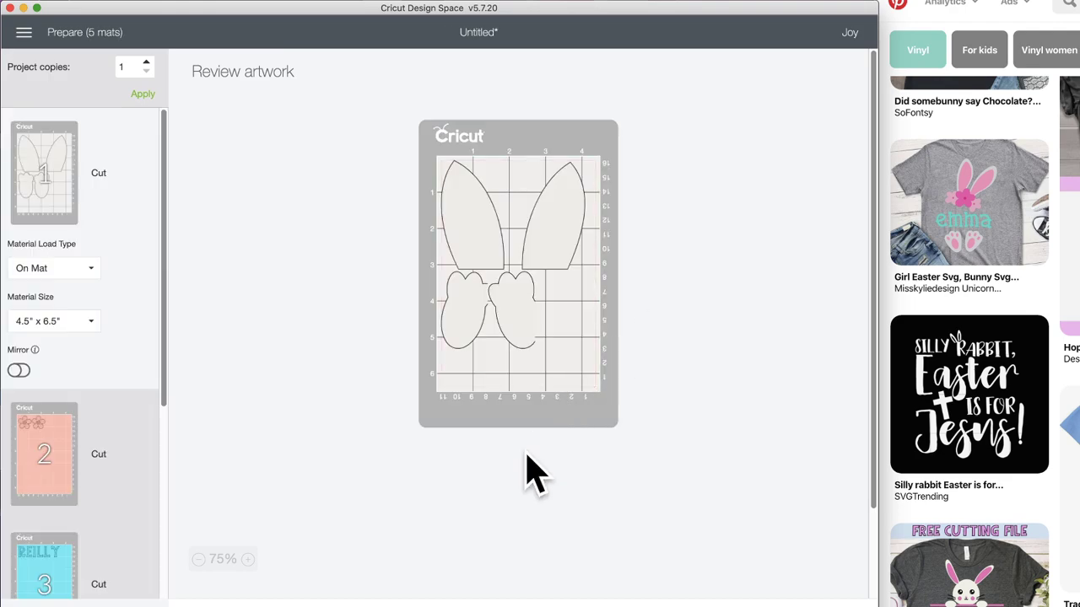
scroll(72, 504, down, 5)
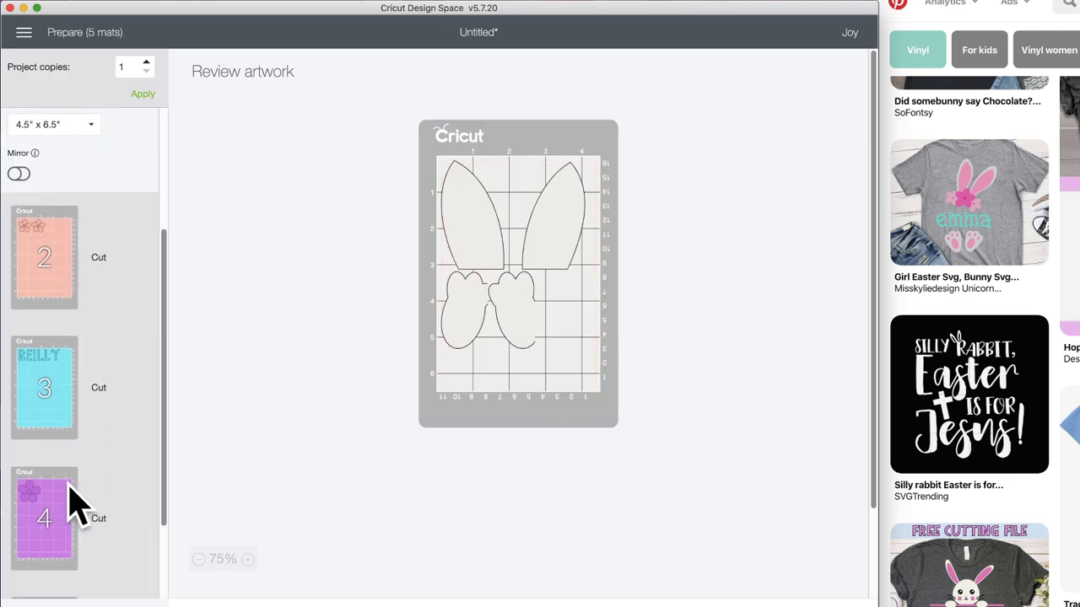
scroll(72, 505, down, 3)
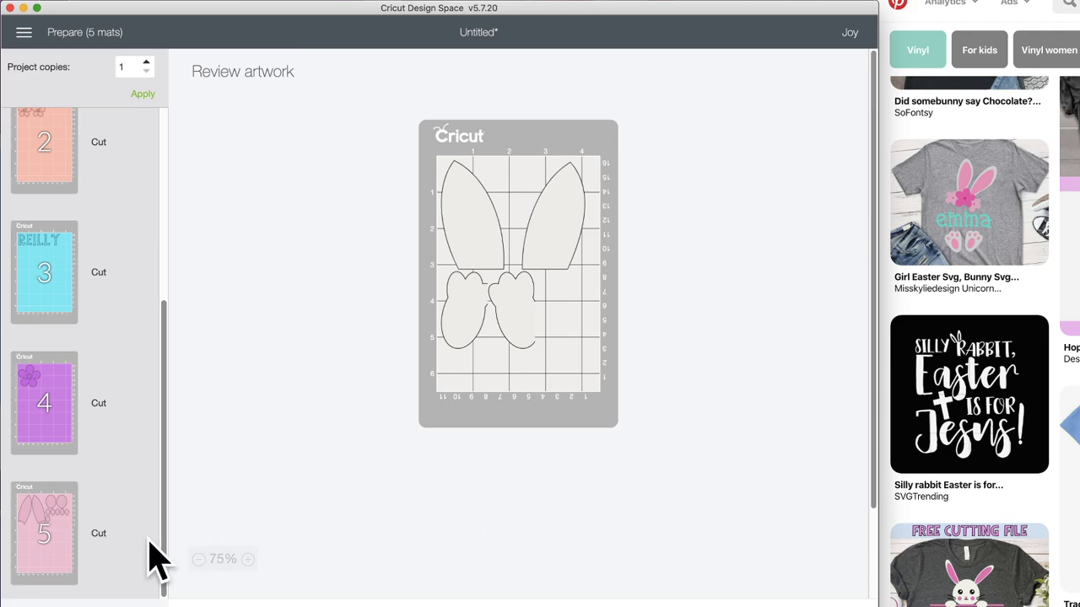
click(69, 513)
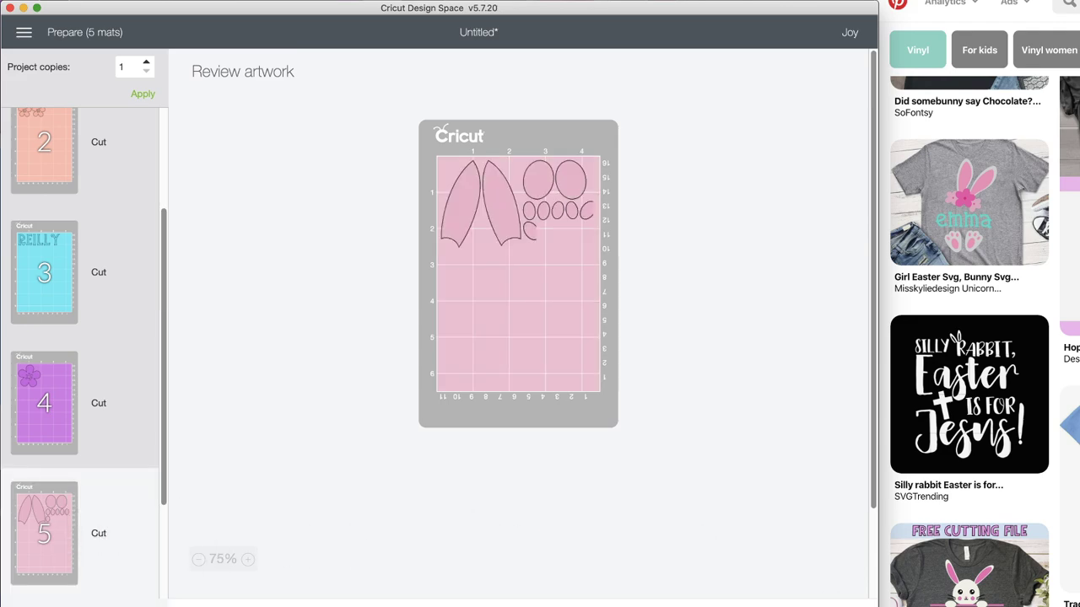
click(807, 571)
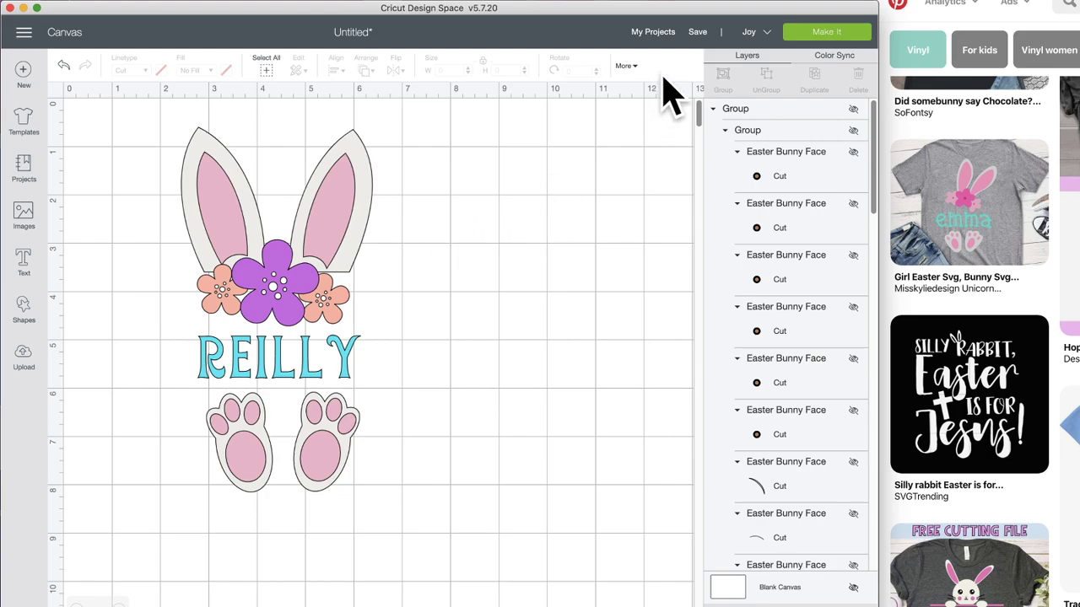
click(343, 199)
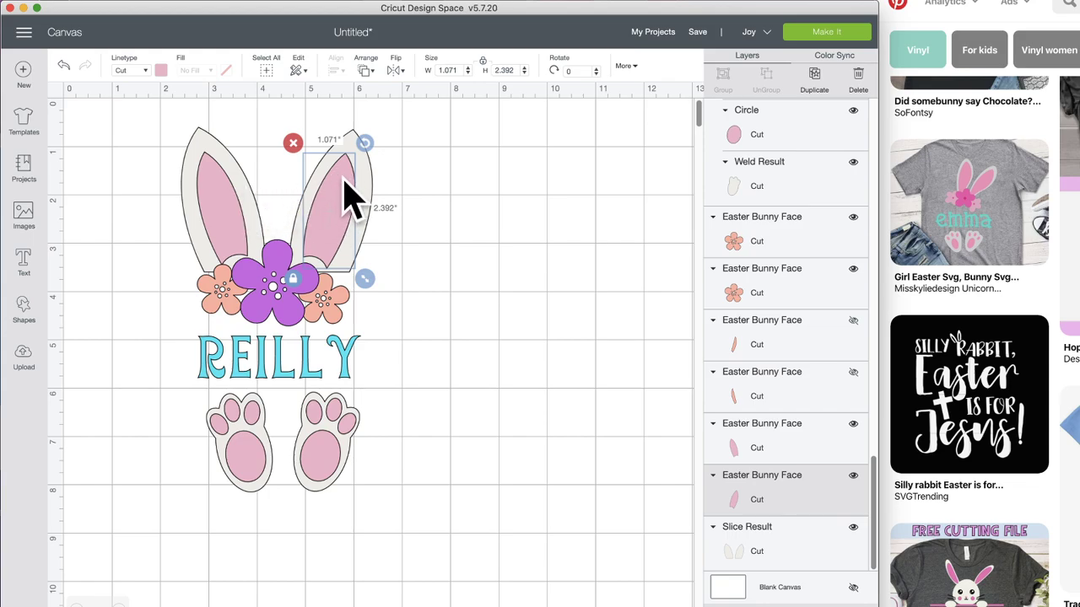
shift+click(218, 202)
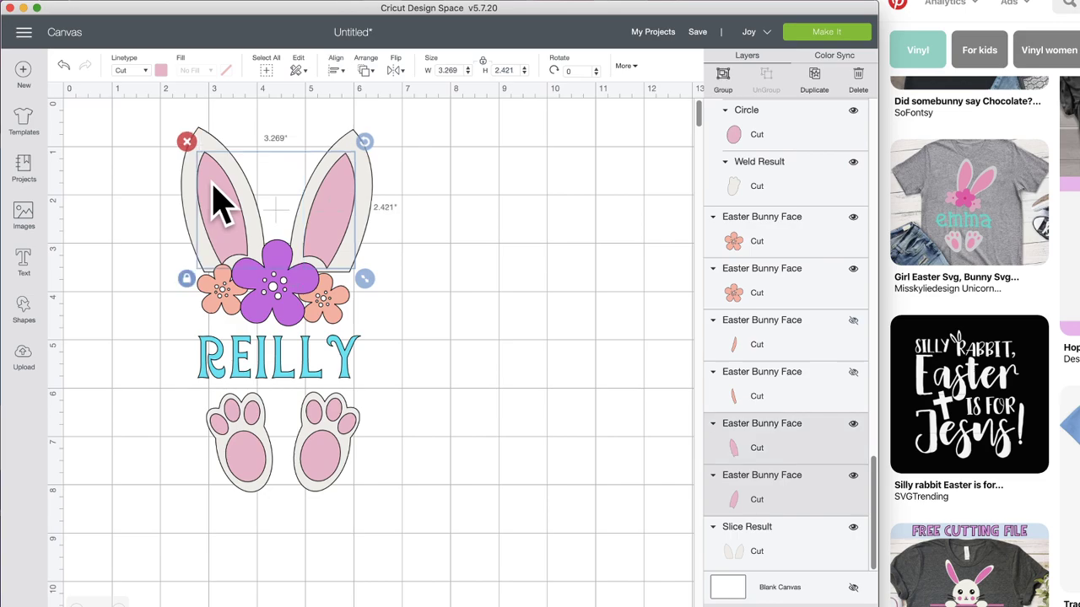
shift+click(251, 483)
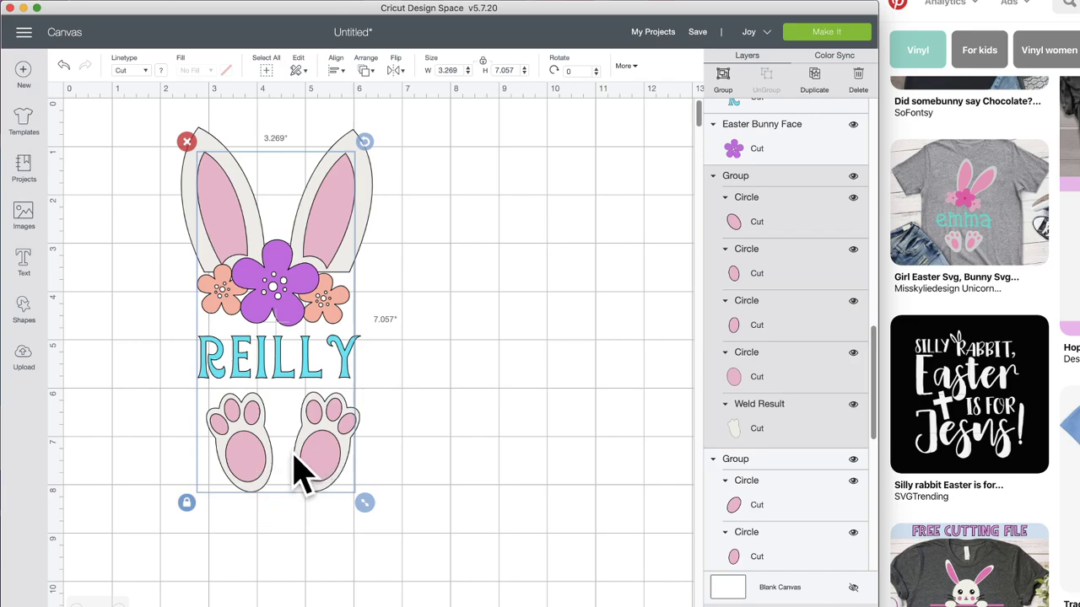
click(481, 450)
click(350, 459)
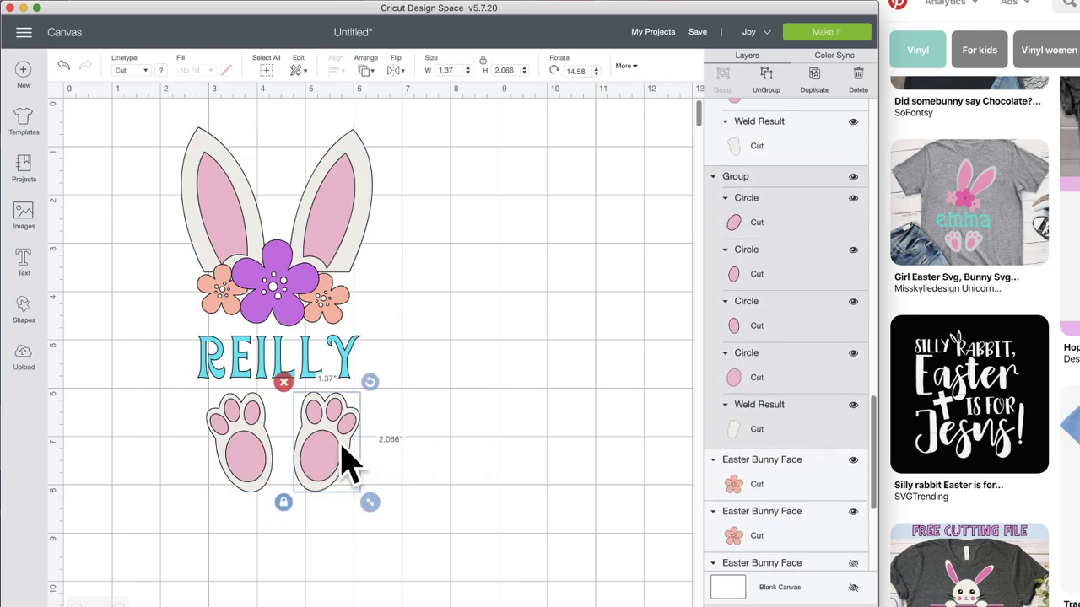
shift+click(258, 464)
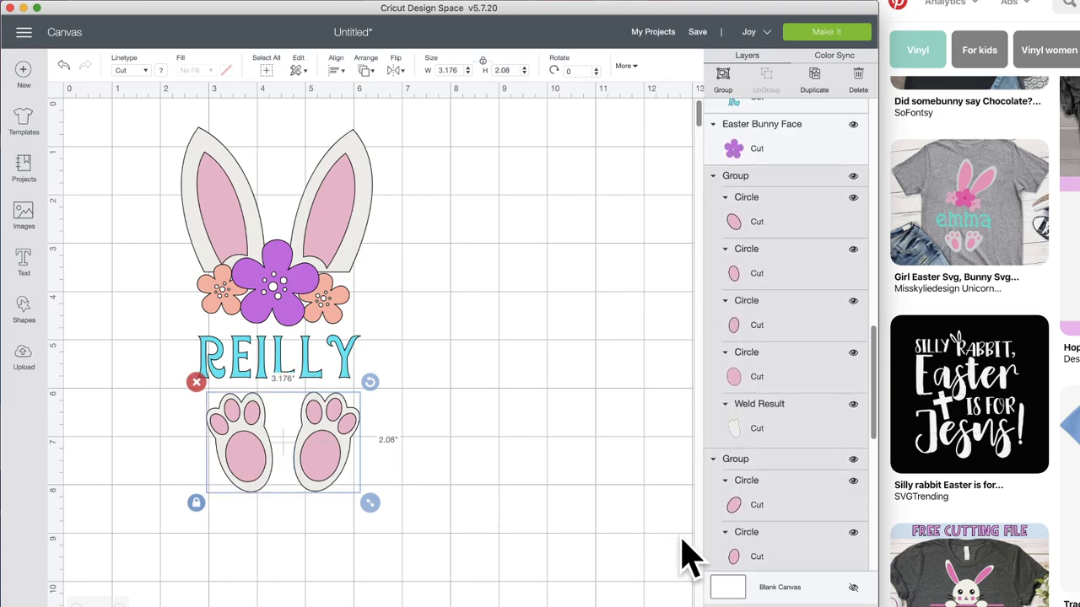
click(643, 550)
- Ungroup both bunny feet so their pink pads are separate from the foot outlines
click(345, 465)
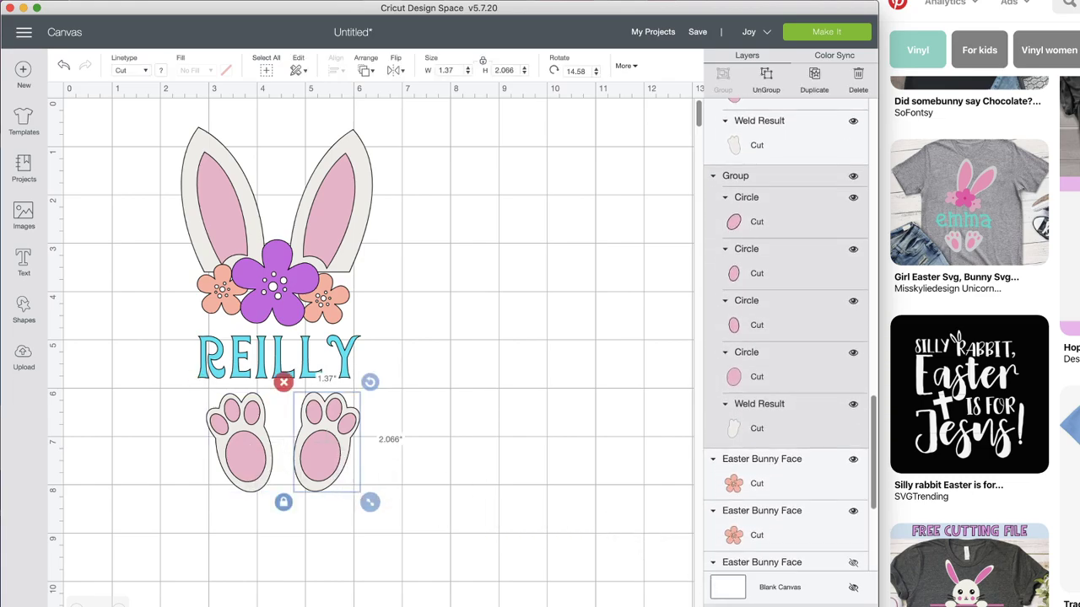
click(769, 74)
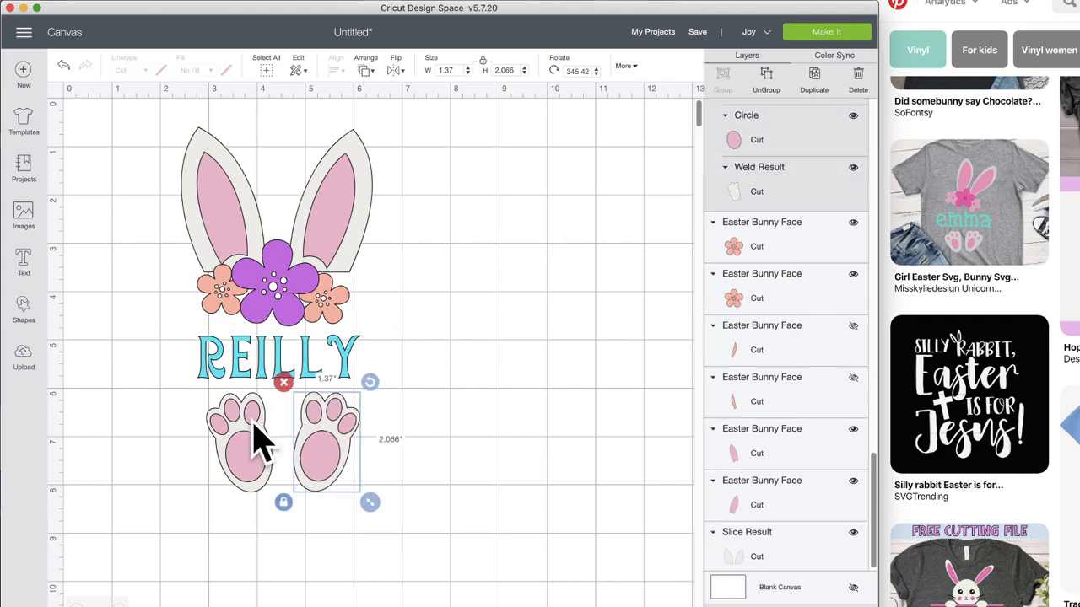
click(773, 82)
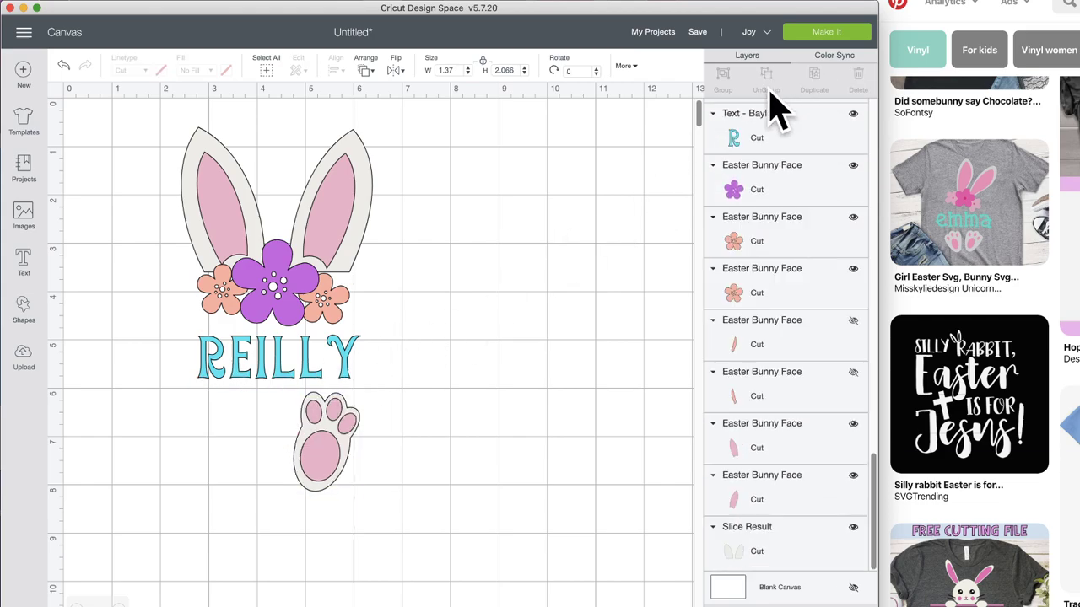
- Select all the pink toe and foot pads on both bunny feet and attach them together
click(336, 460)
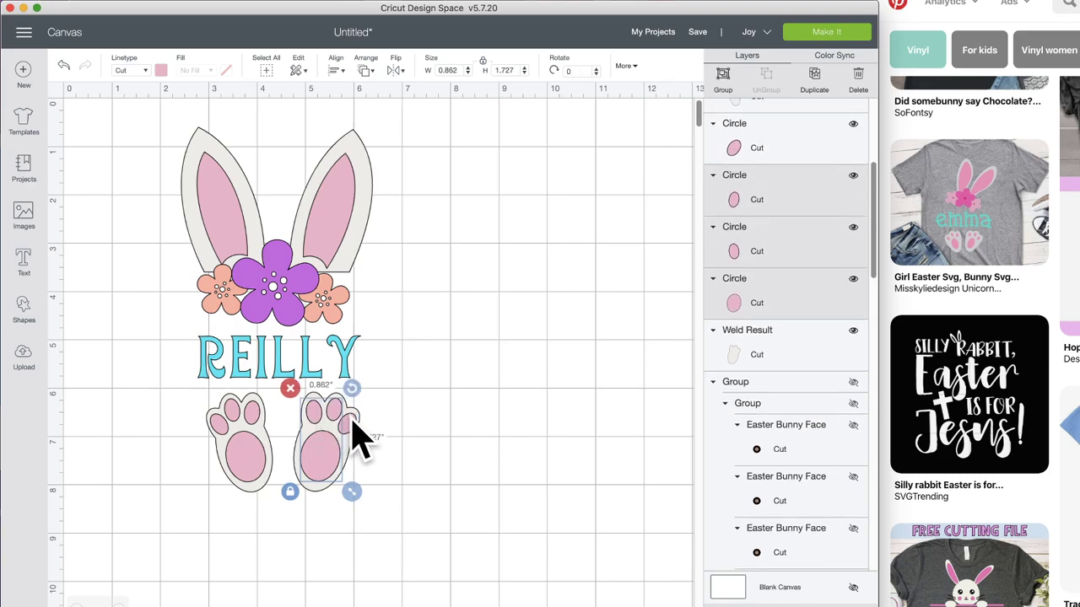
shift+click(357, 439)
shift+click(245, 430)
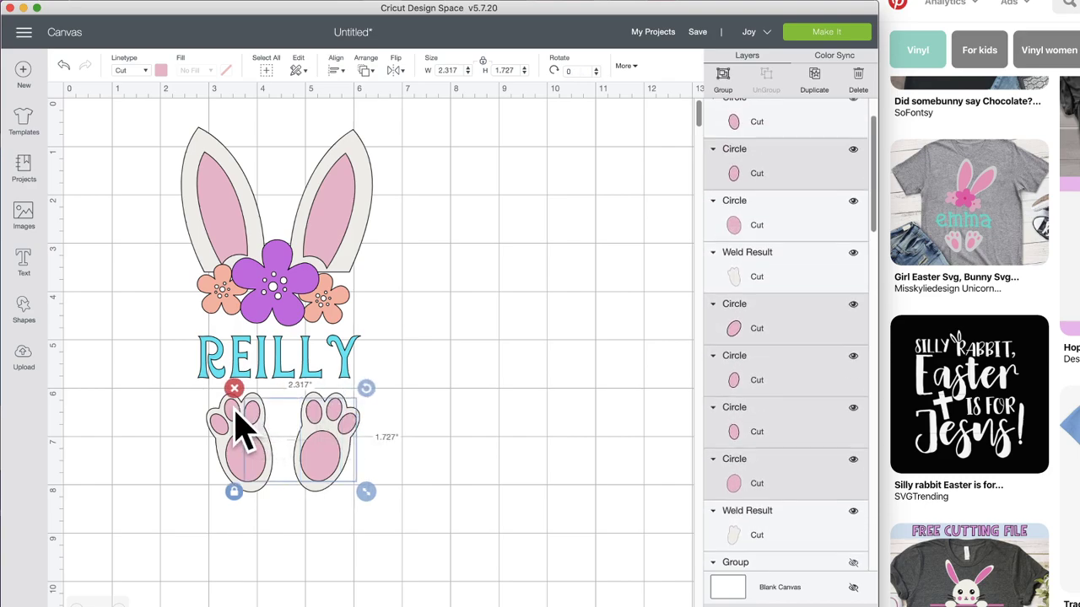
shift+click(221, 443)
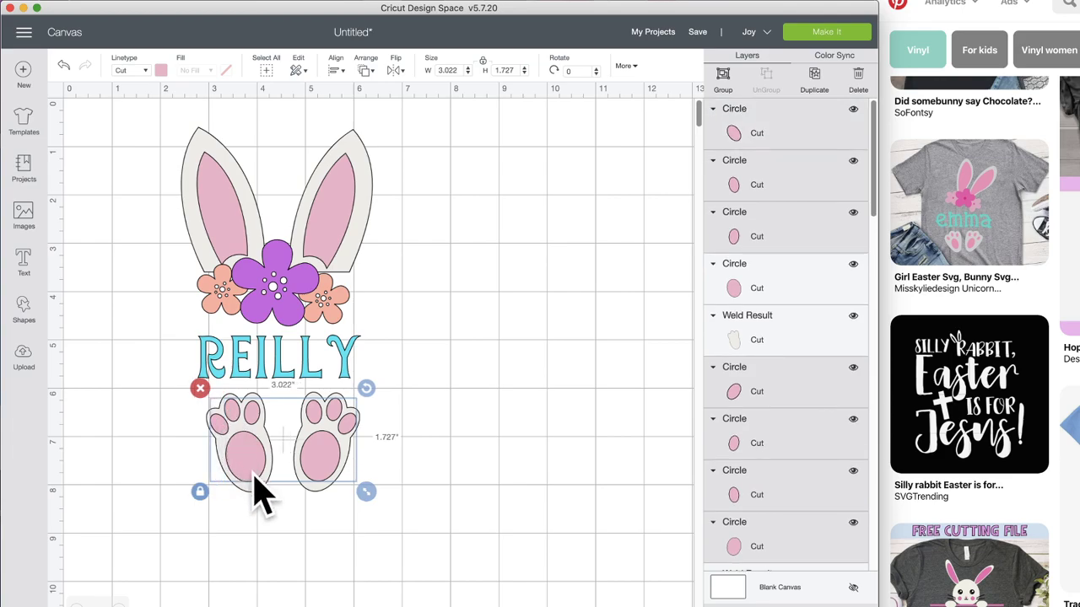
shift+click(257, 492)
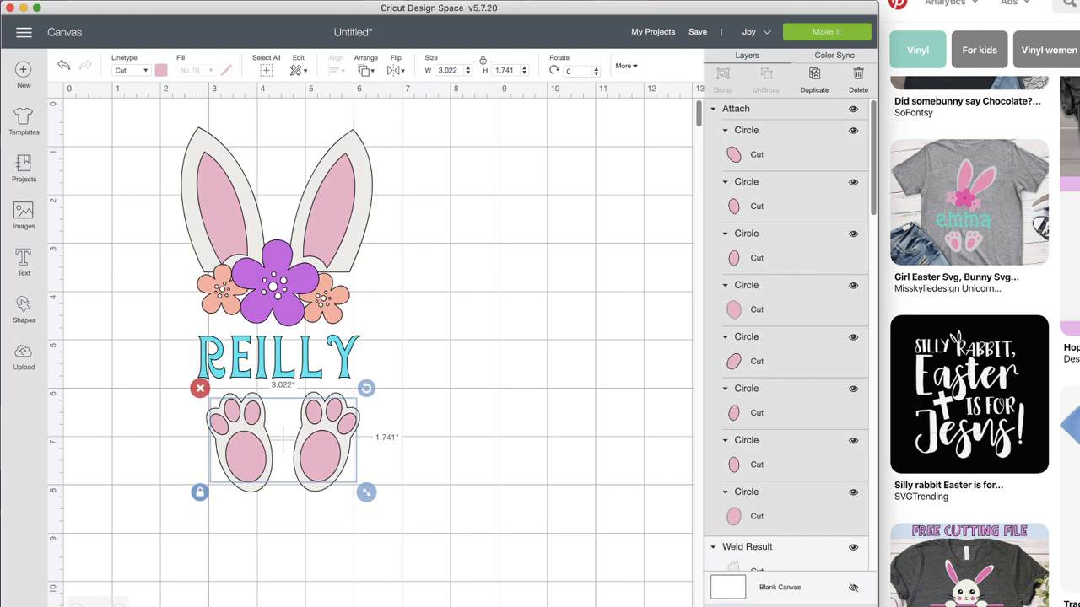
- Attach the right and left pink inner ears to the attached foot pads, leaving out the outer ears
shift+click(347, 215)
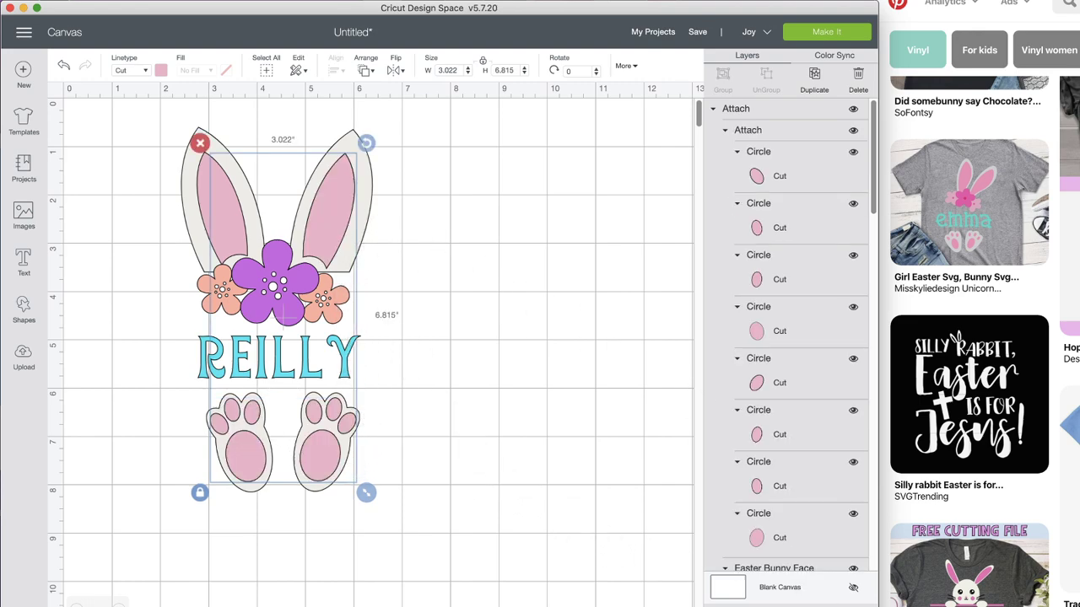
shift+click(196, 175)
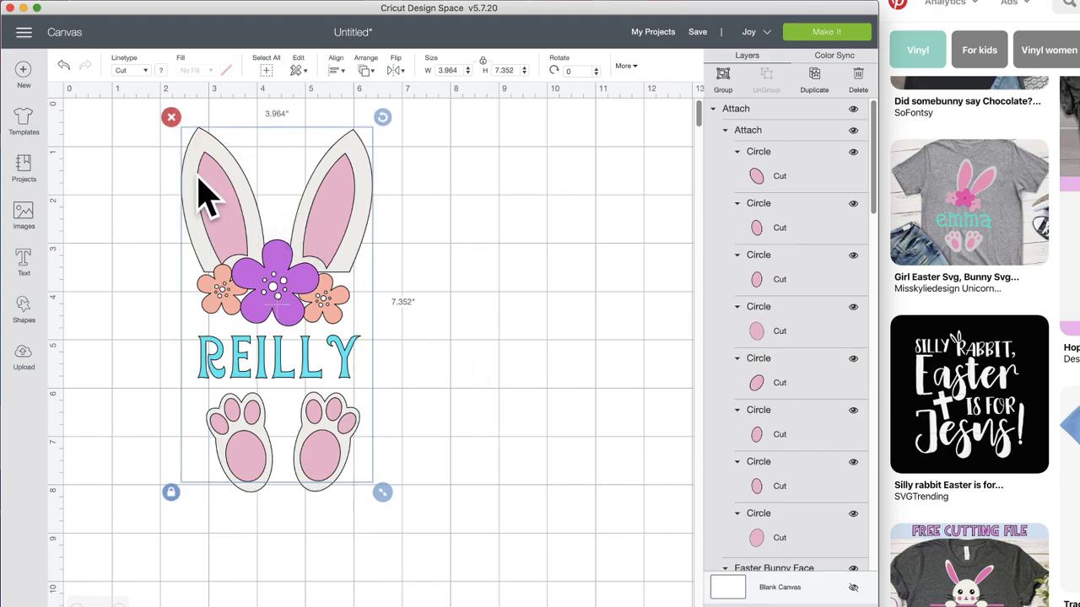
click(421, 221)
click(341, 211)
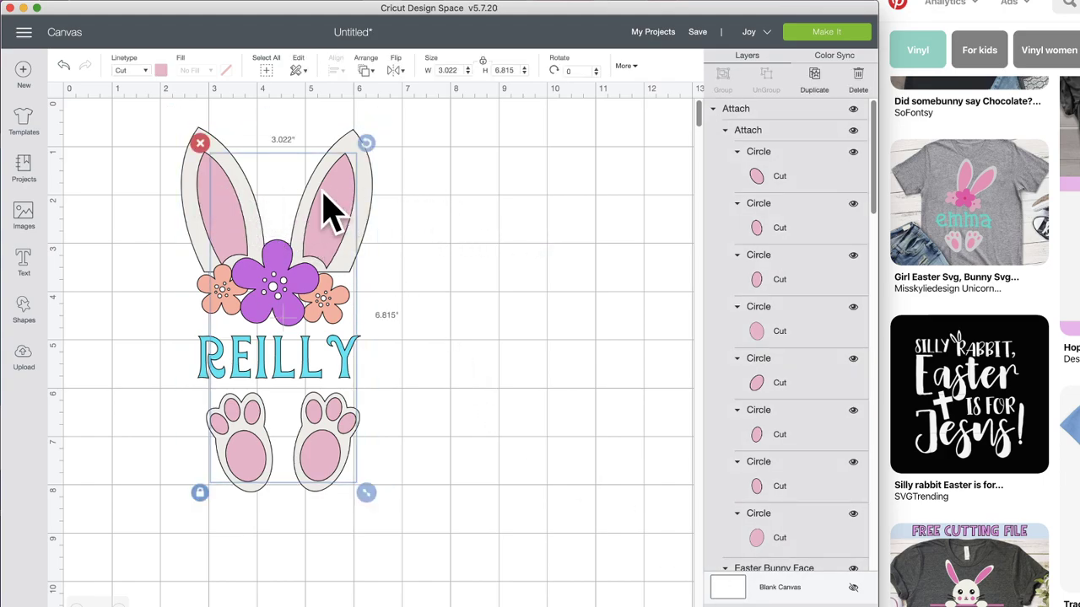
shift+click(206, 175)
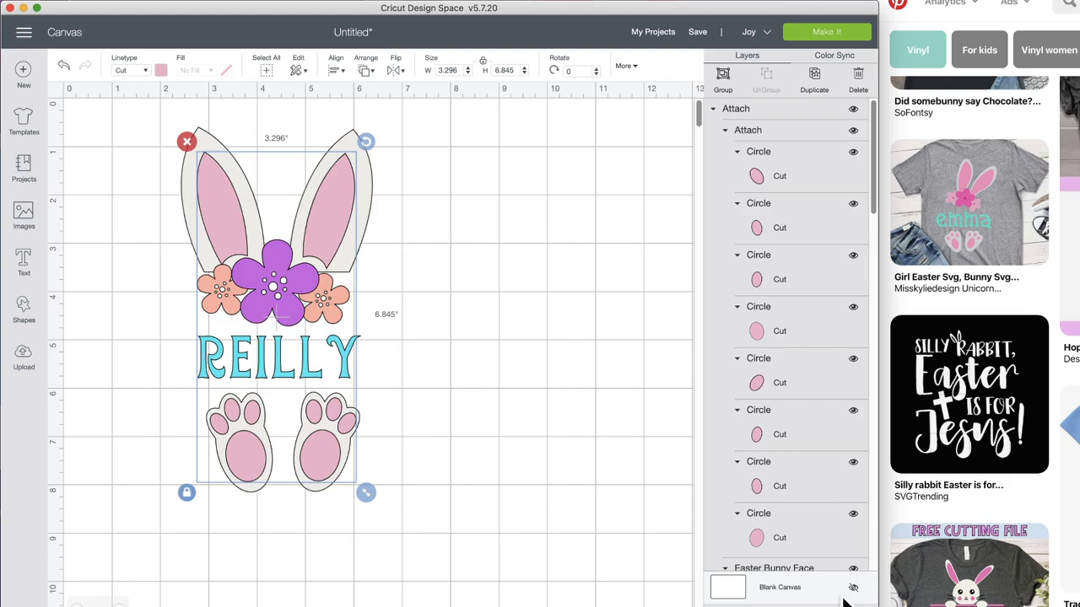
click(787, 606)
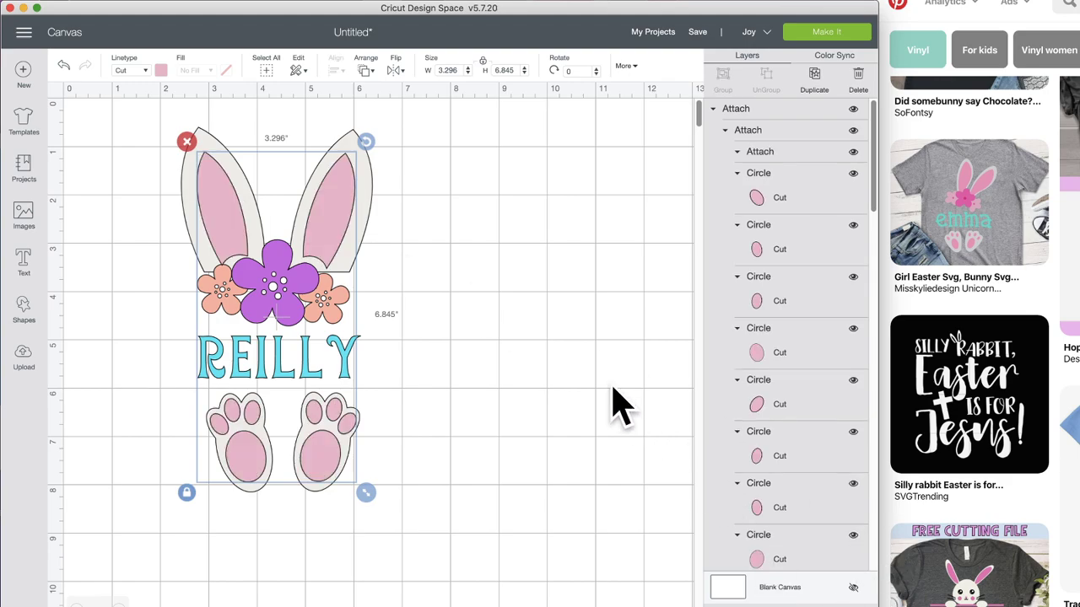
- Select the two small peach flowers beside the purple one and attach them together
click(521, 344)
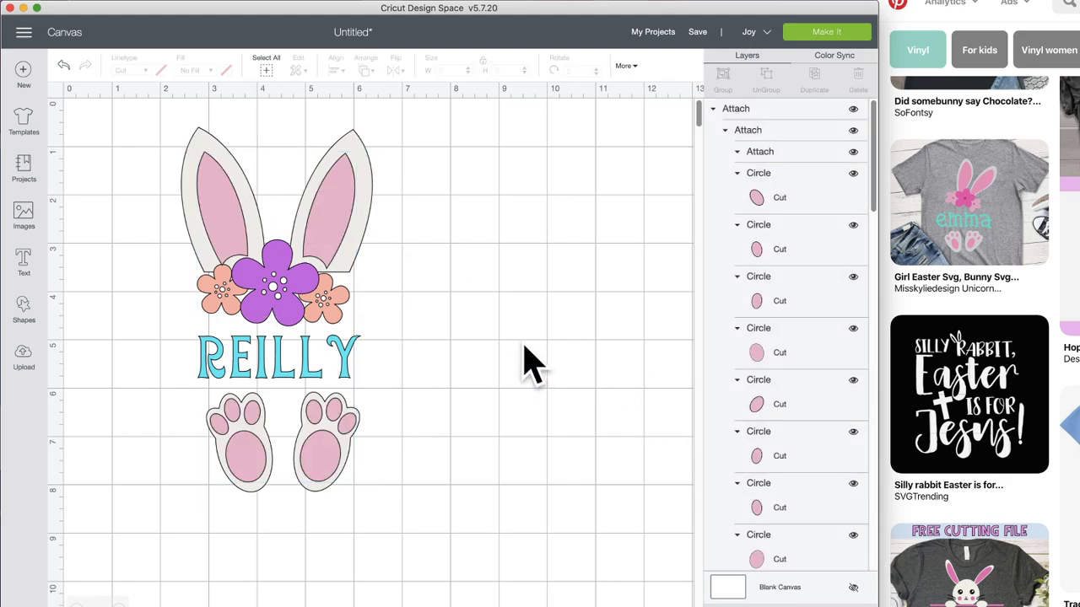
click(339, 301)
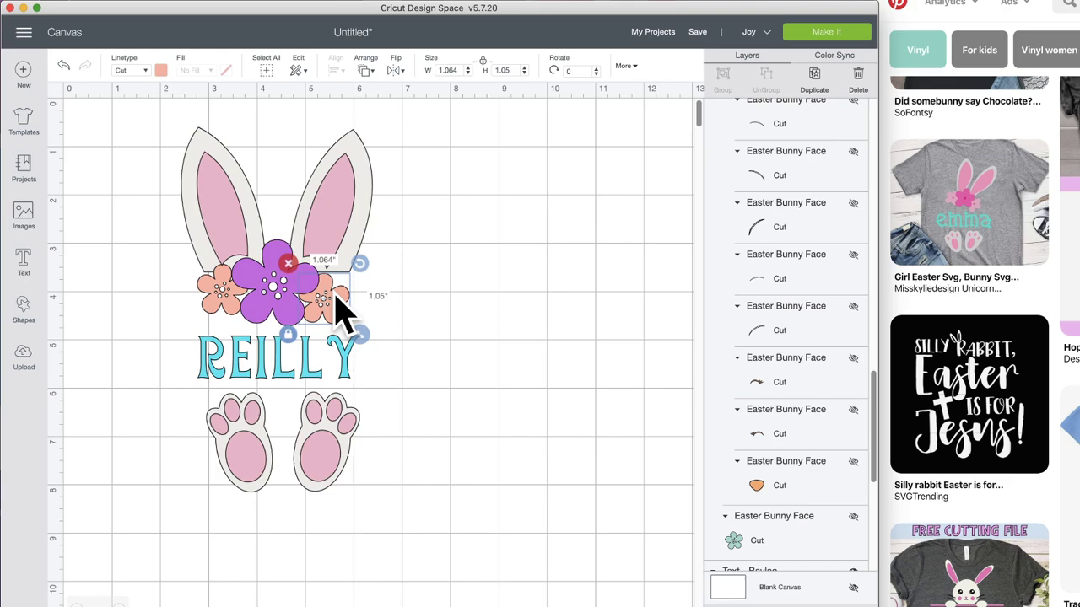
shift+click(234, 301)
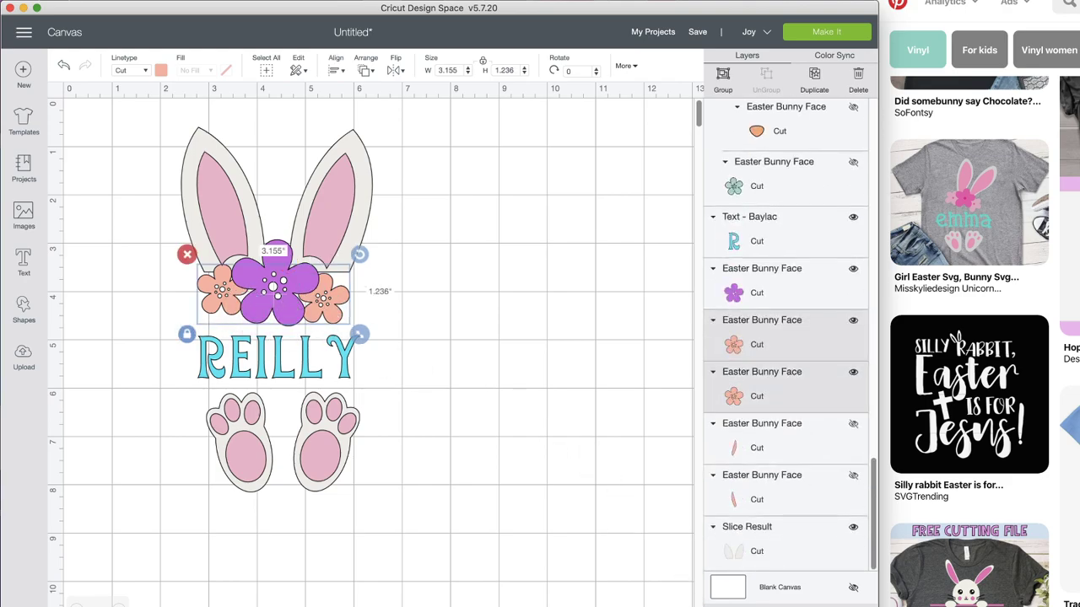
key(super+shift+Up)
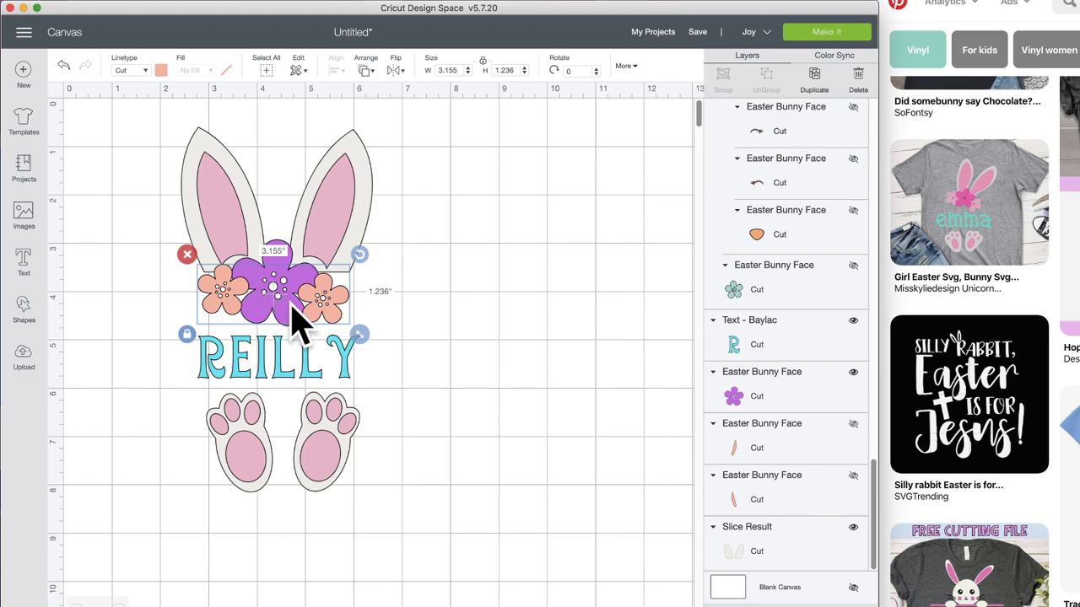
click(437, 410)
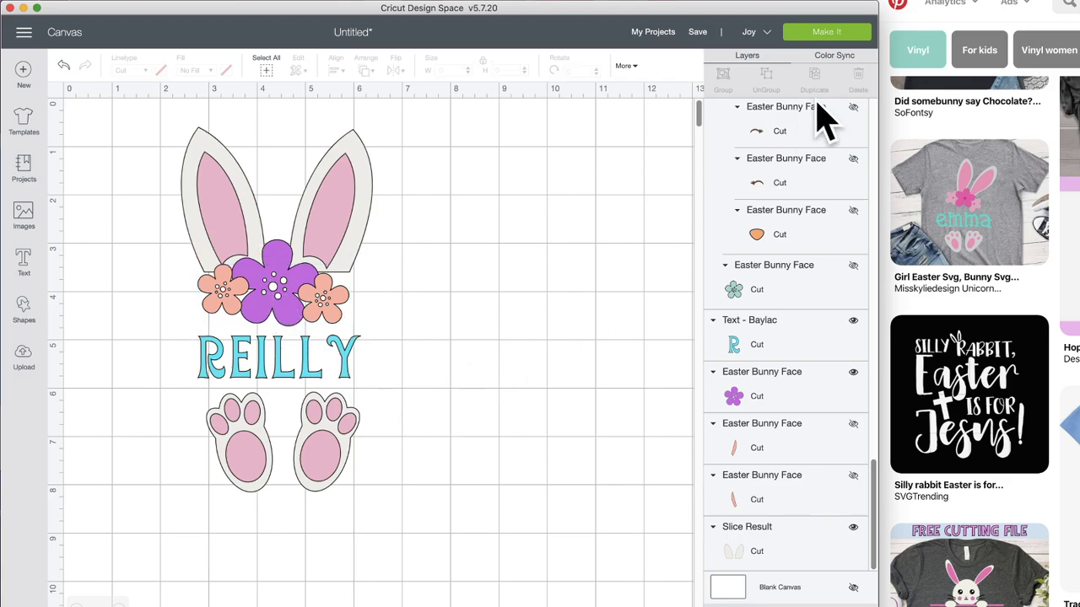
- Preview the cut layout with all materials loaded On Mat, check the peach and pink mats, and return to the canvas
click(827, 34)
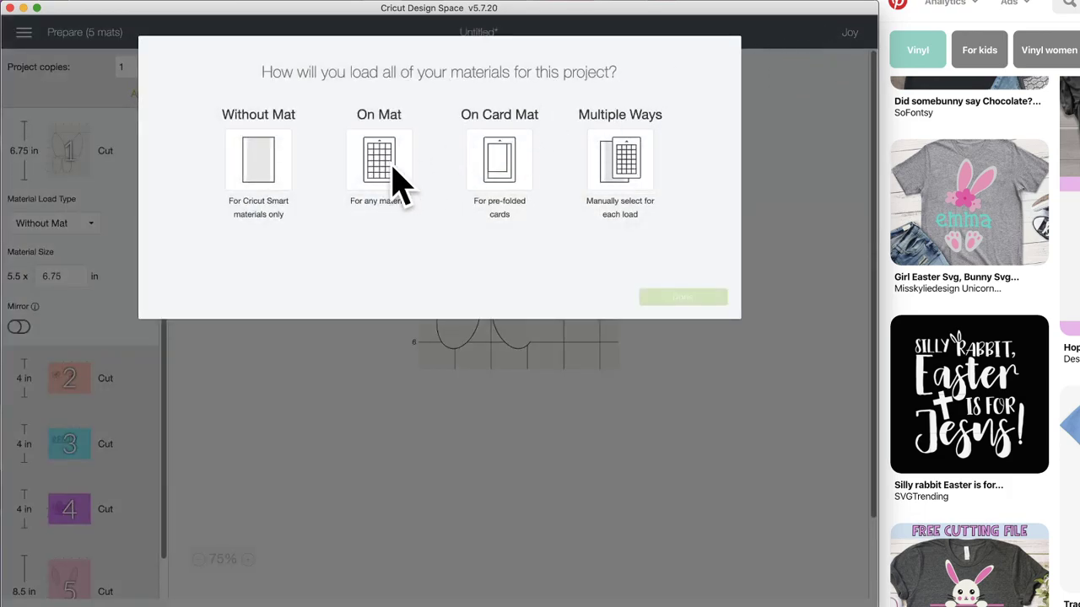
click(393, 177)
click(654, 299)
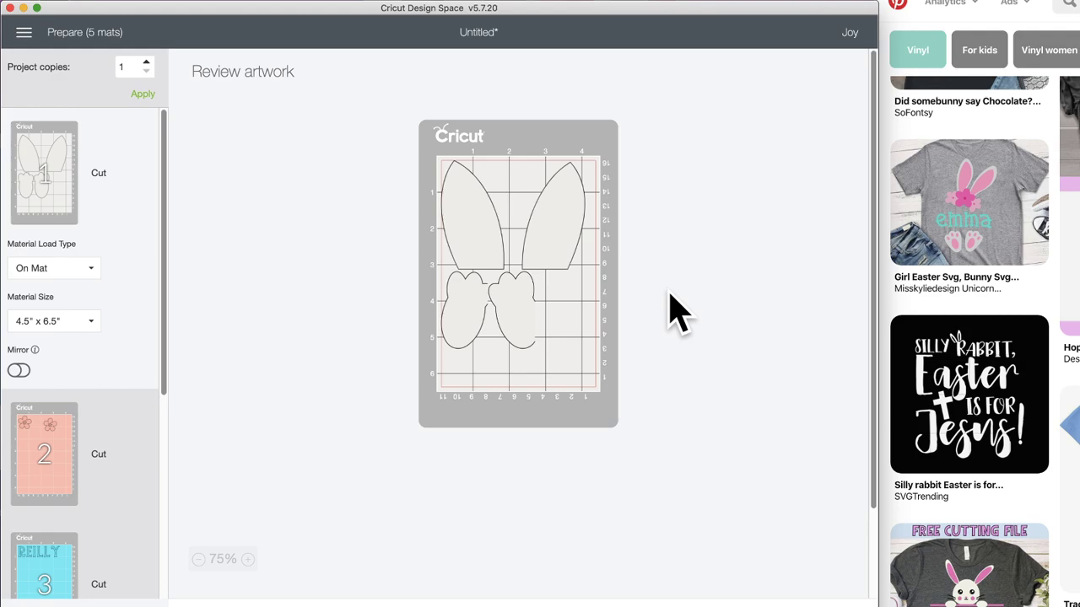
click(47, 485)
scroll(42, 498, down, 10)
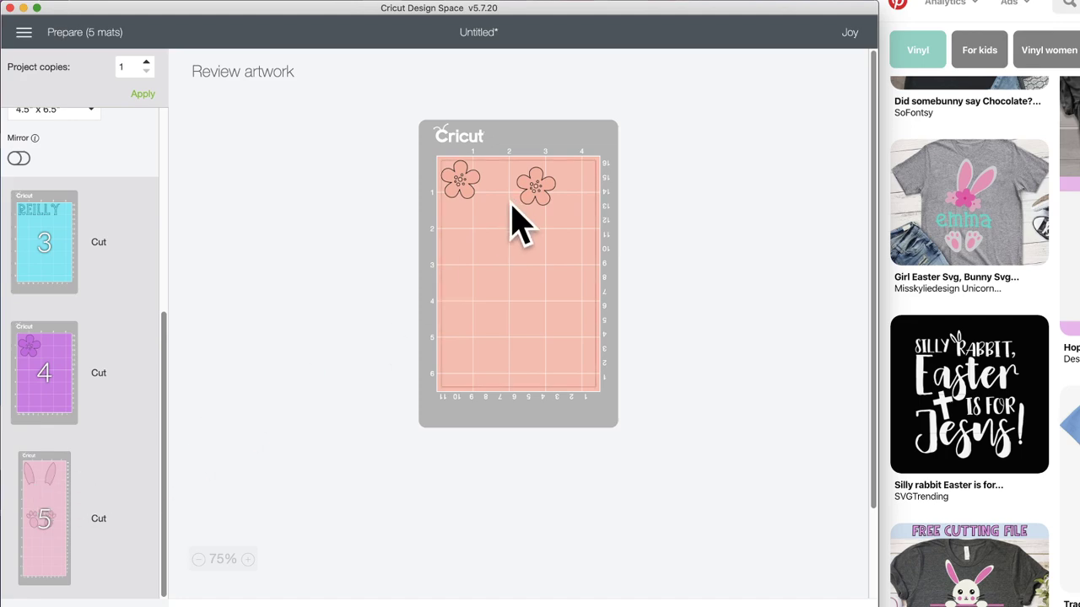
click(41, 505)
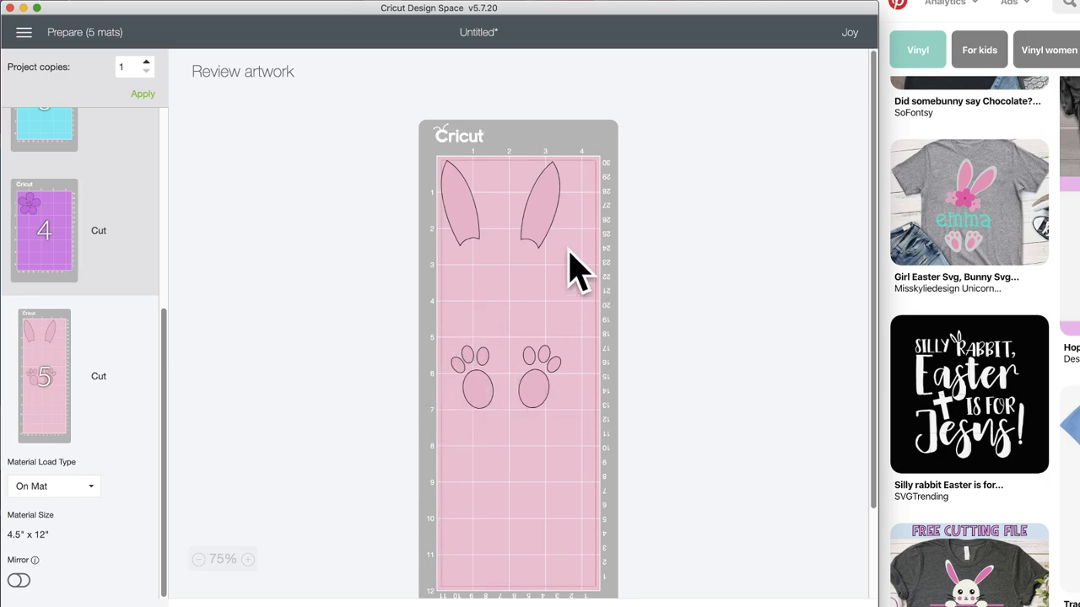
click(729, 605)
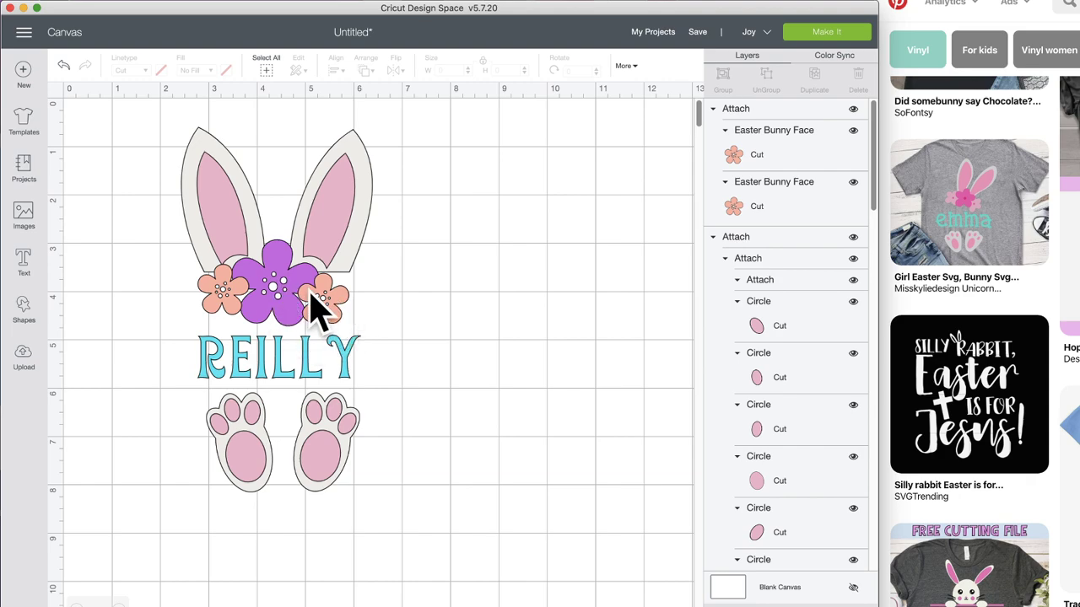
- Select the white outlines of both bunny feet together, leaving out the pink pads
click(348, 459)
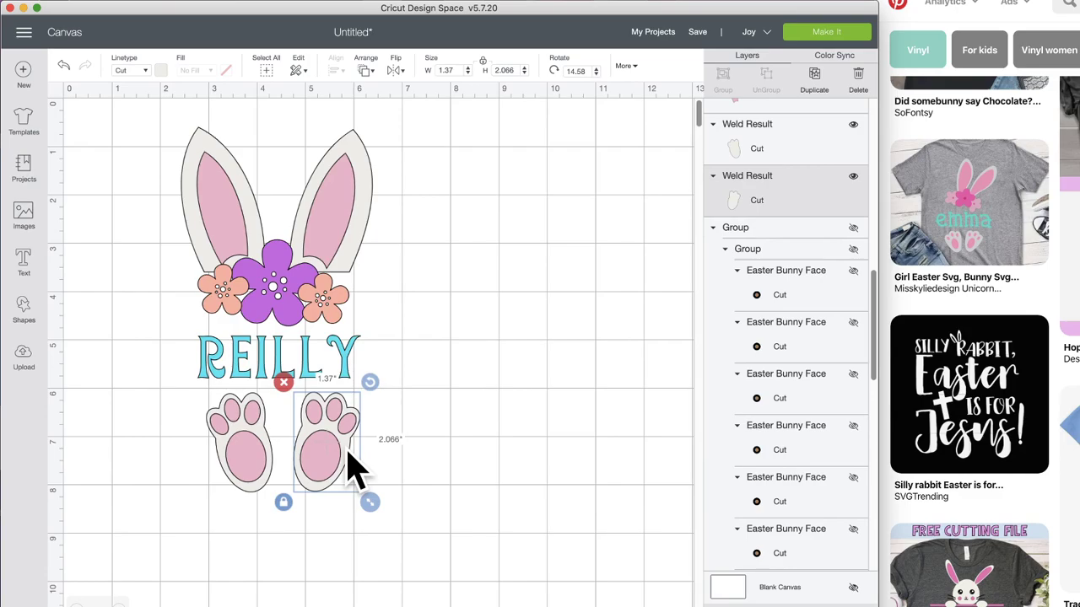
shift+click(750, 128)
scroll(760, 147, up, 3)
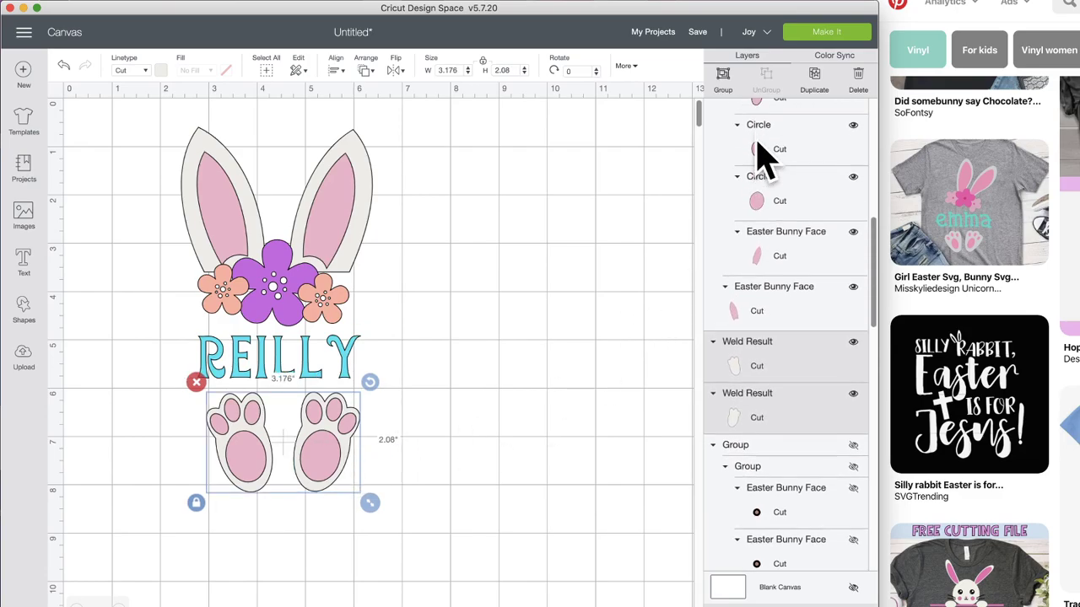
scroll(759, 157, up, 5)
scroll(762, 144, down, 3)
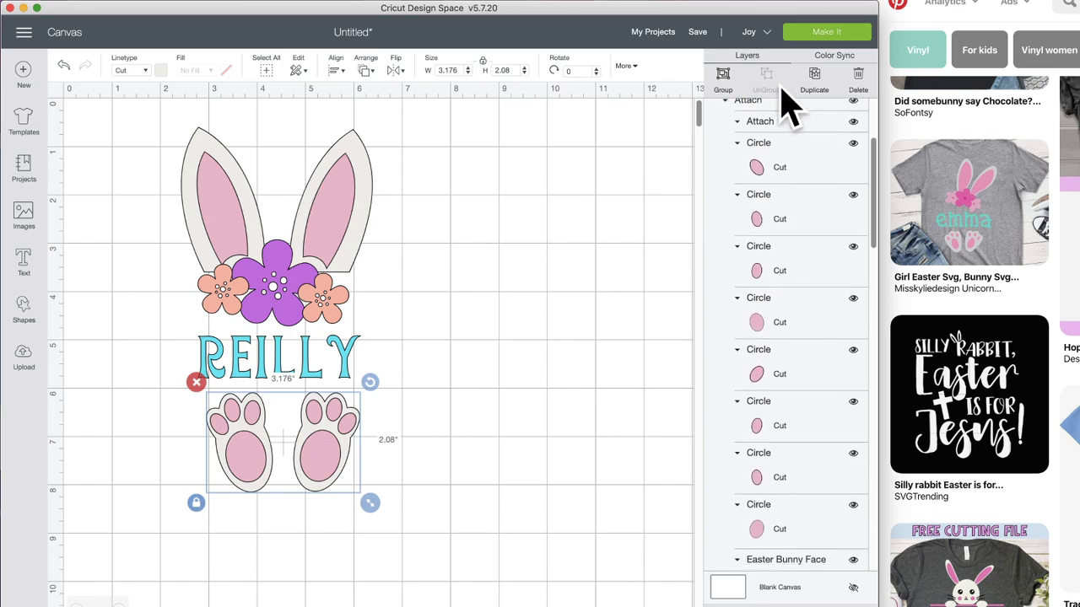
- Attach the white bunny ears layer to the two white paw shapes
scroll(793, 421, down, 5)
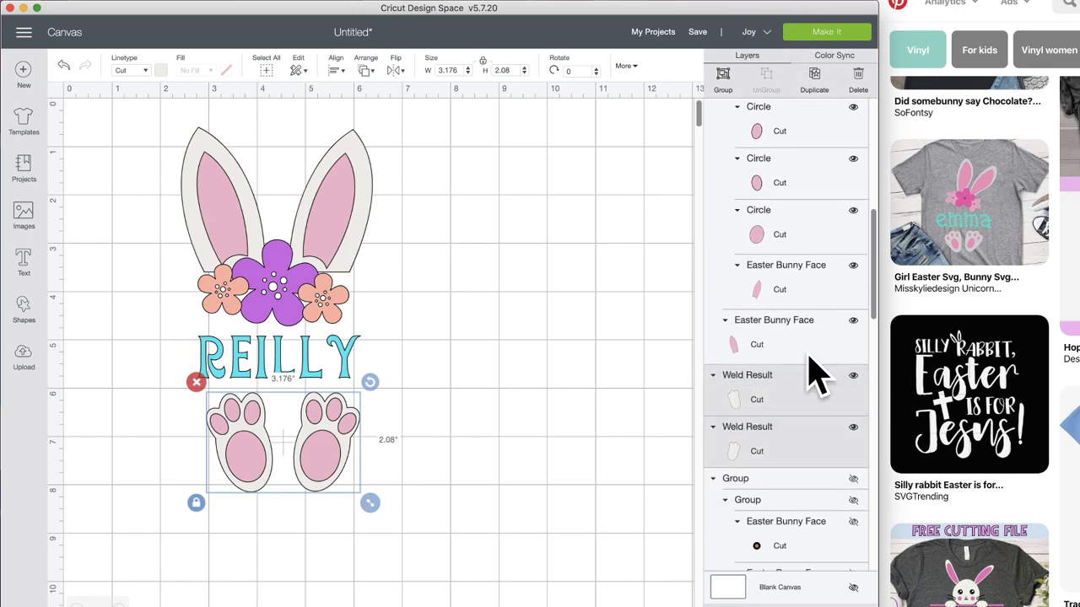
scroll(816, 377, down, 10)
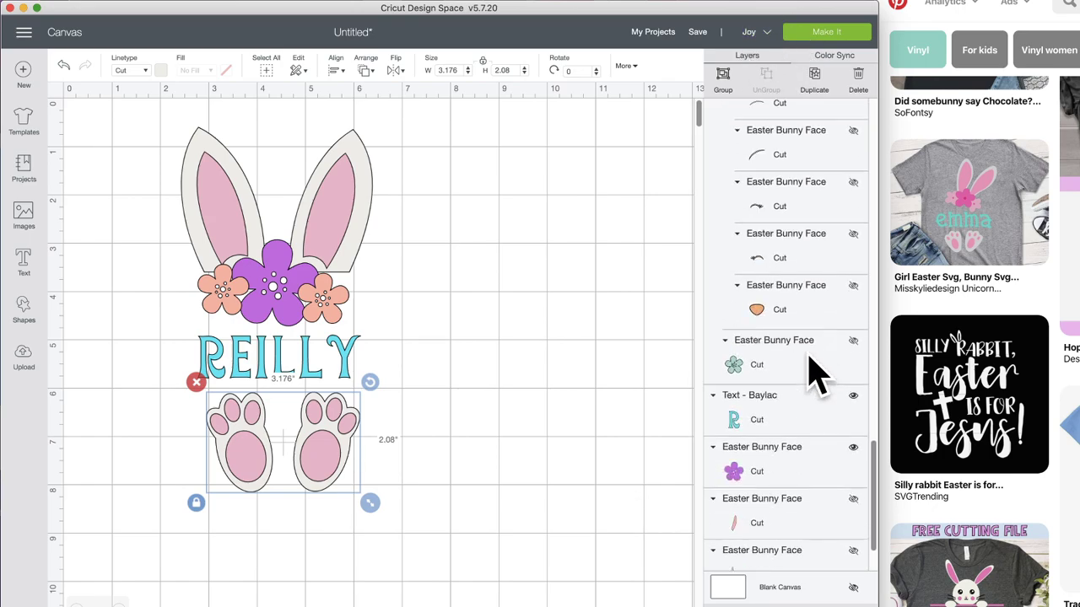
scroll(817, 377, down, 2)
click(769, 554)
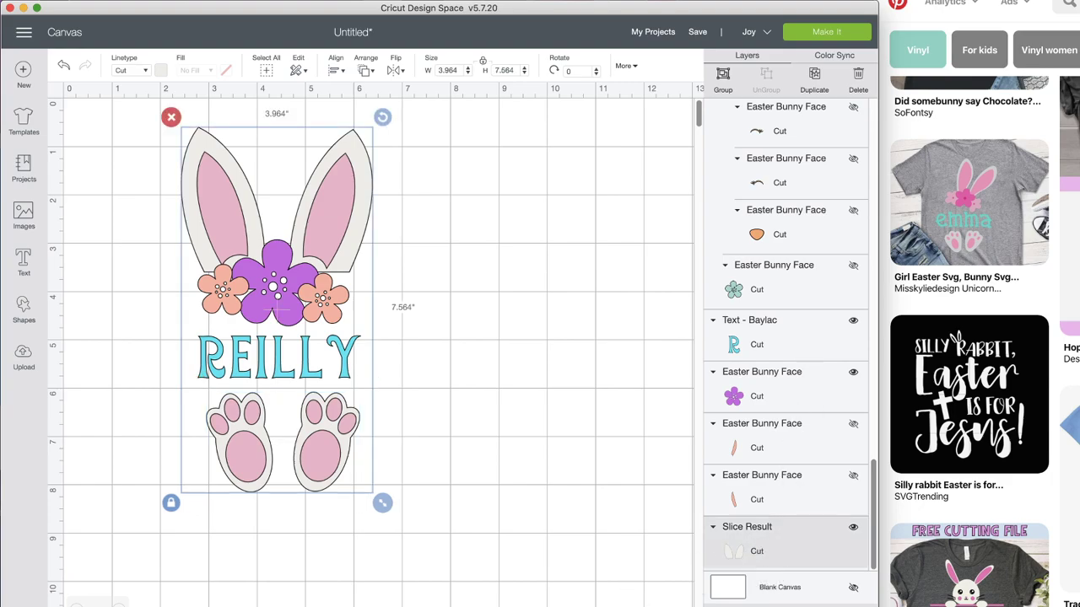
key(Delete)
- Send the attached white ears and paws behind the rest of the design
click(335, 179)
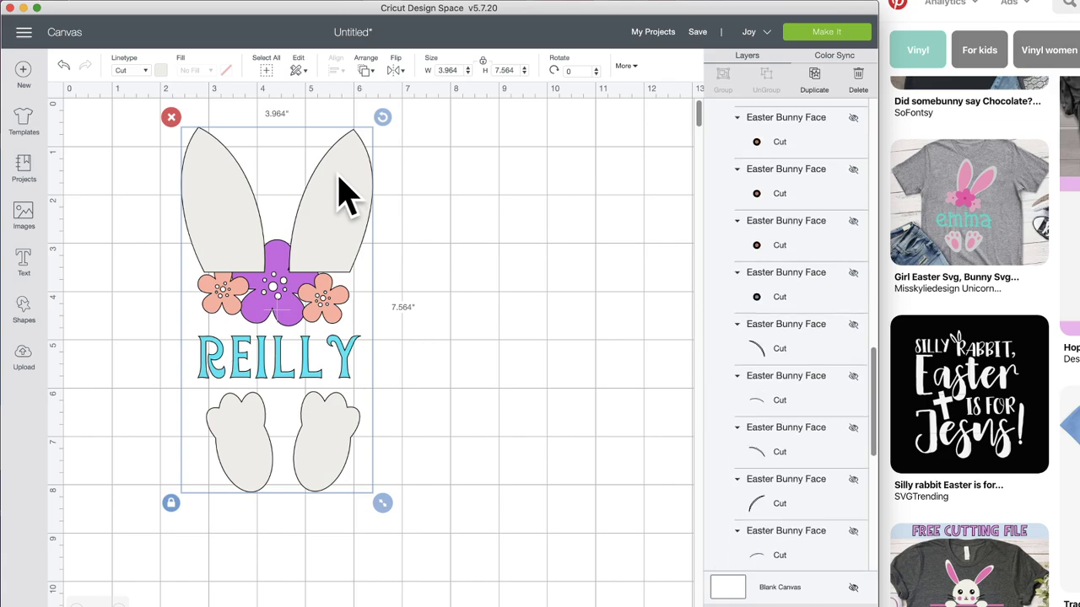
click(367, 71)
click(384, 94)
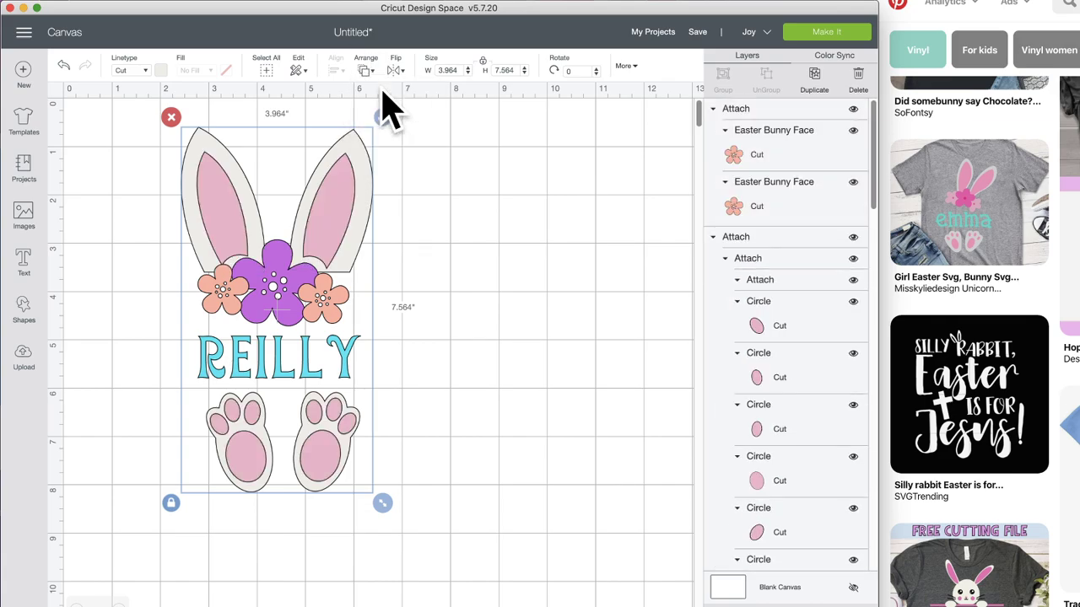
- Open the cut preview for Cricut Joy with all materials loaded on a mat
click(831, 32)
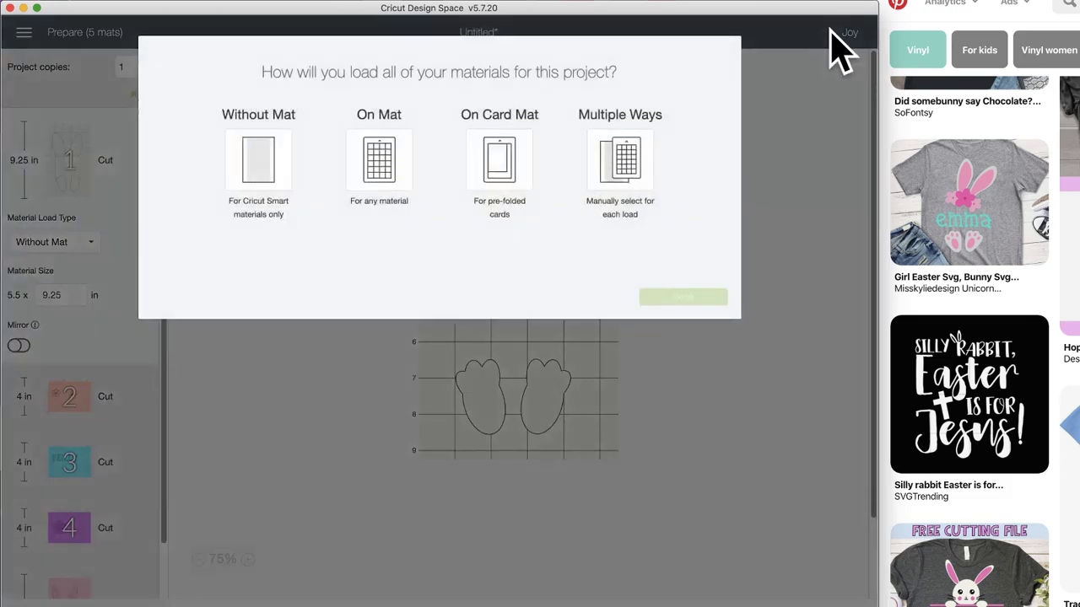
click(388, 165)
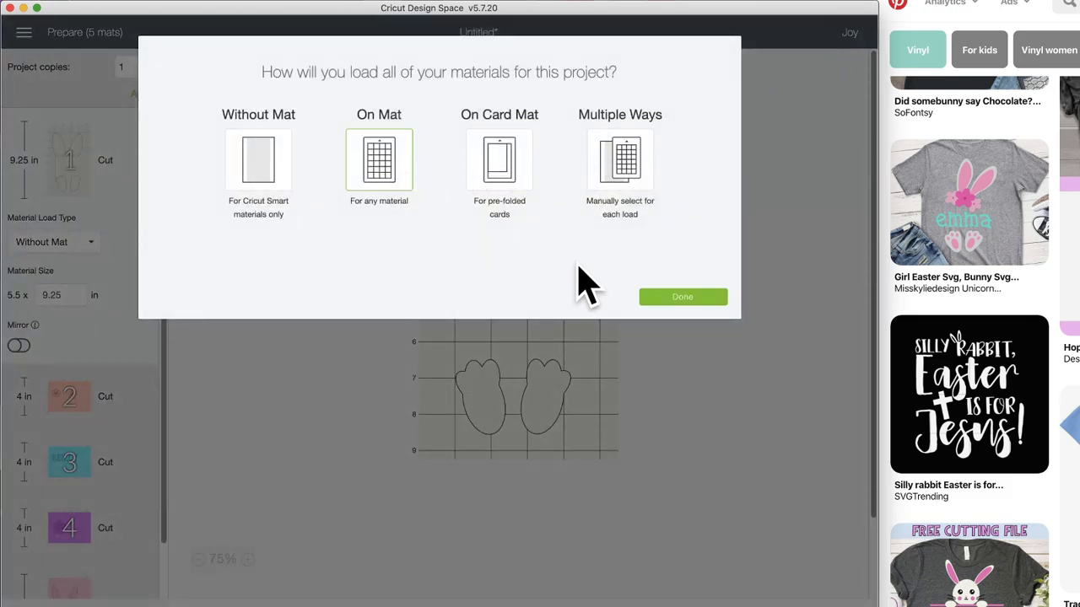
click(679, 299)
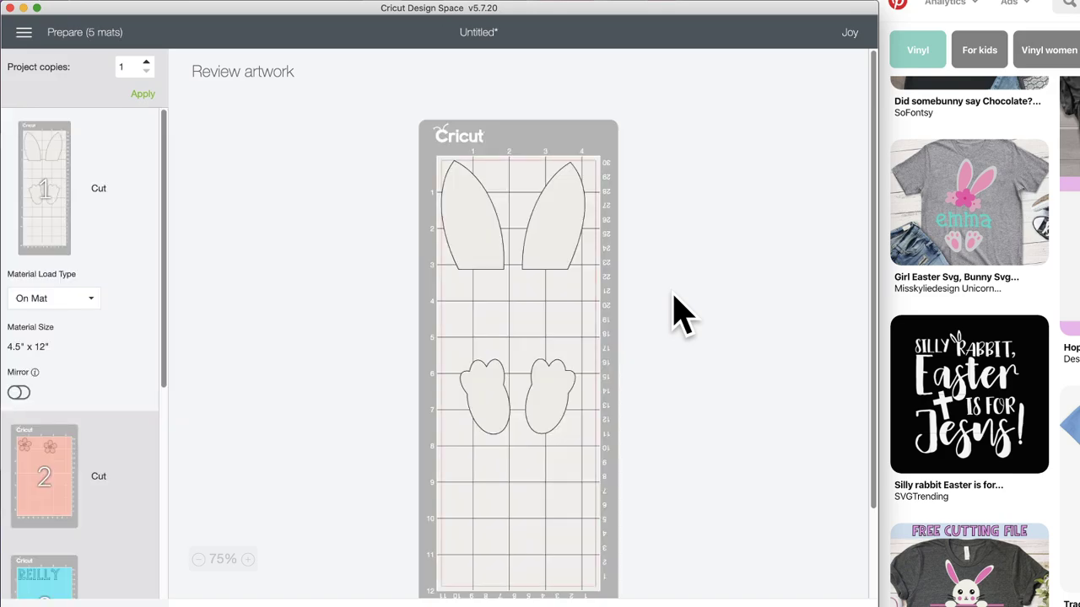
- Review the artwork on the peach flower mat and the turquoise name mat, and return to the canvas
click(38, 482)
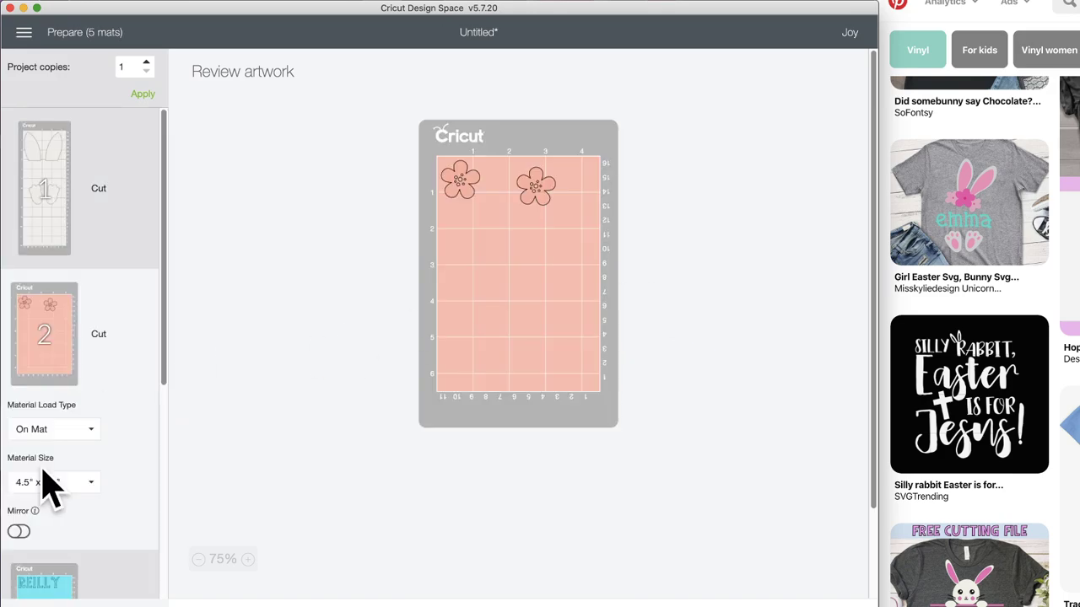
scroll(47, 488, down, 3)
click(45, 430)
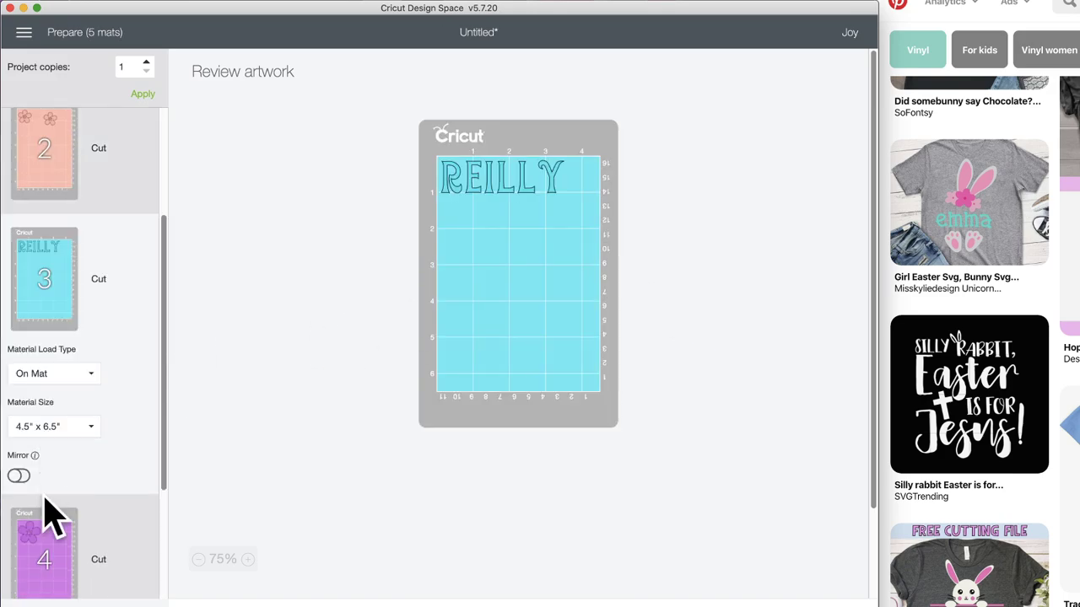
click(47, 561)
click(58, 270)
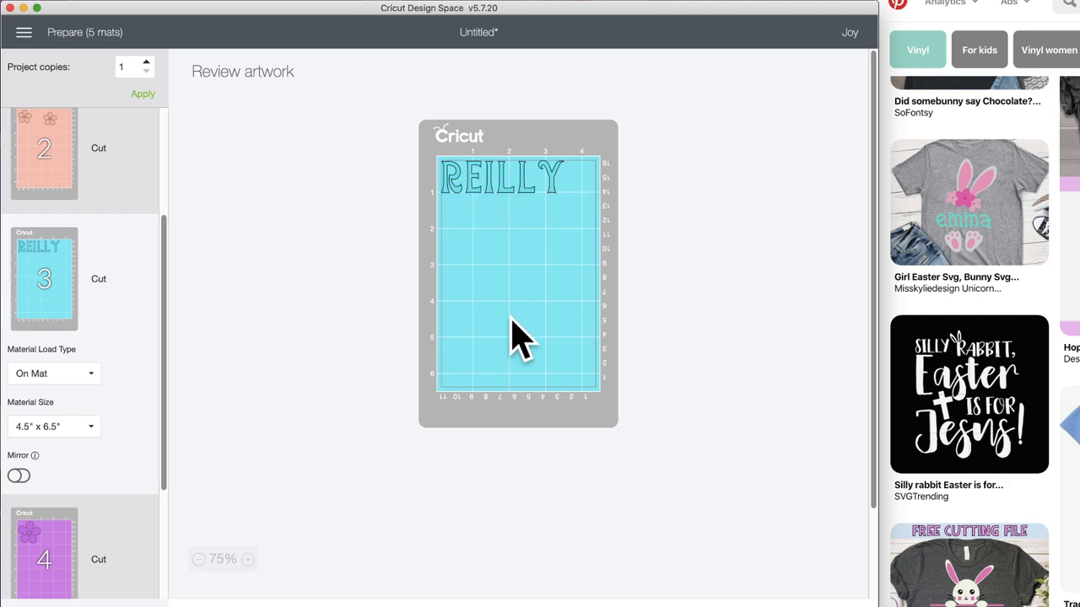
click(745, 604)
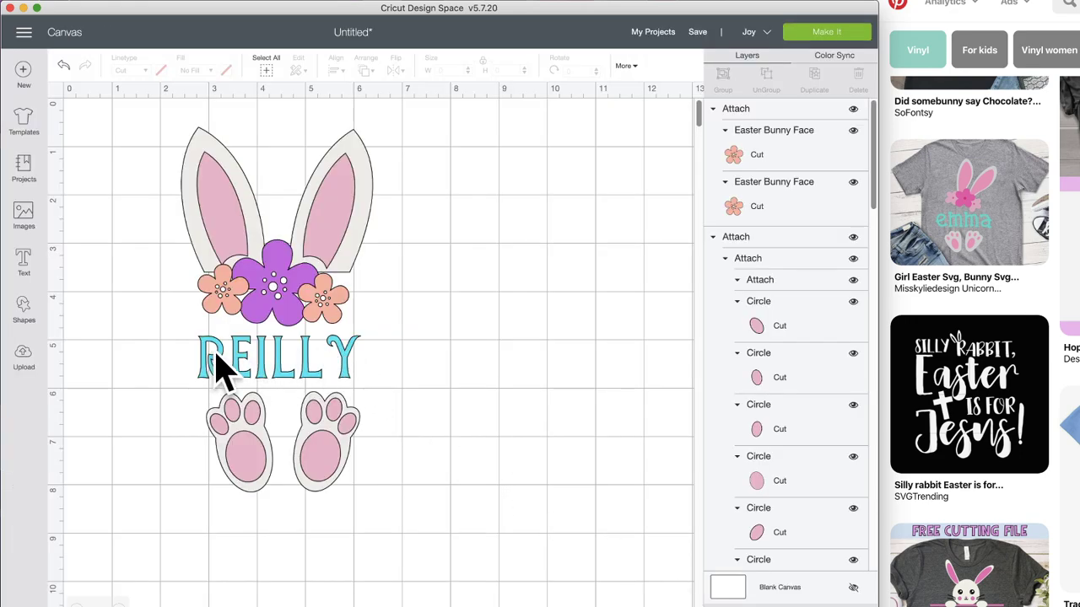
- Open the turquoise name text below the flowers for editing, and close it
click(241, 358)
double_click(240, 359)
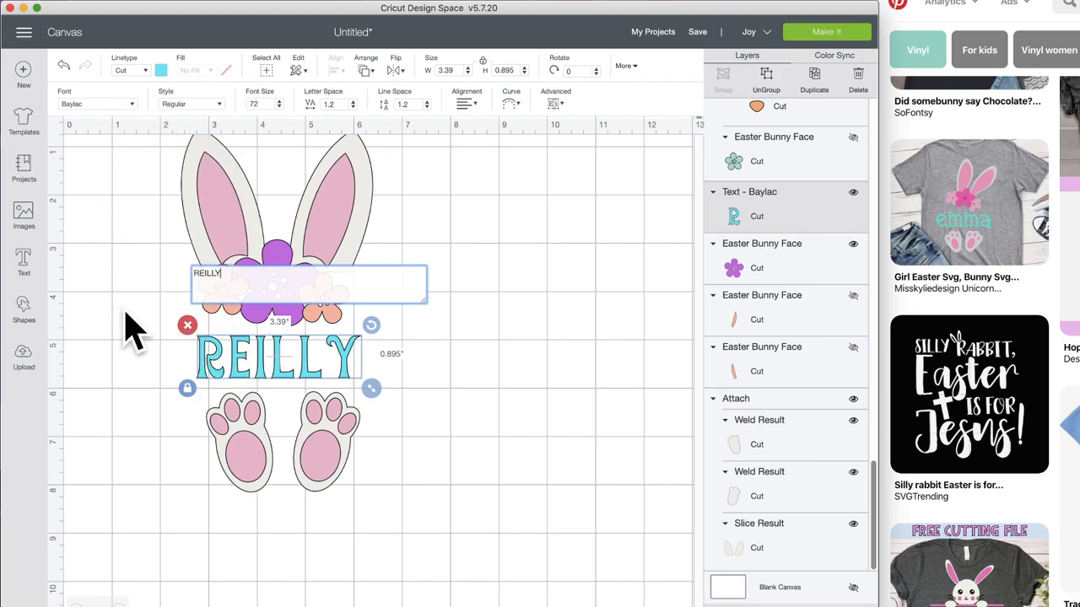
click(532, 359)
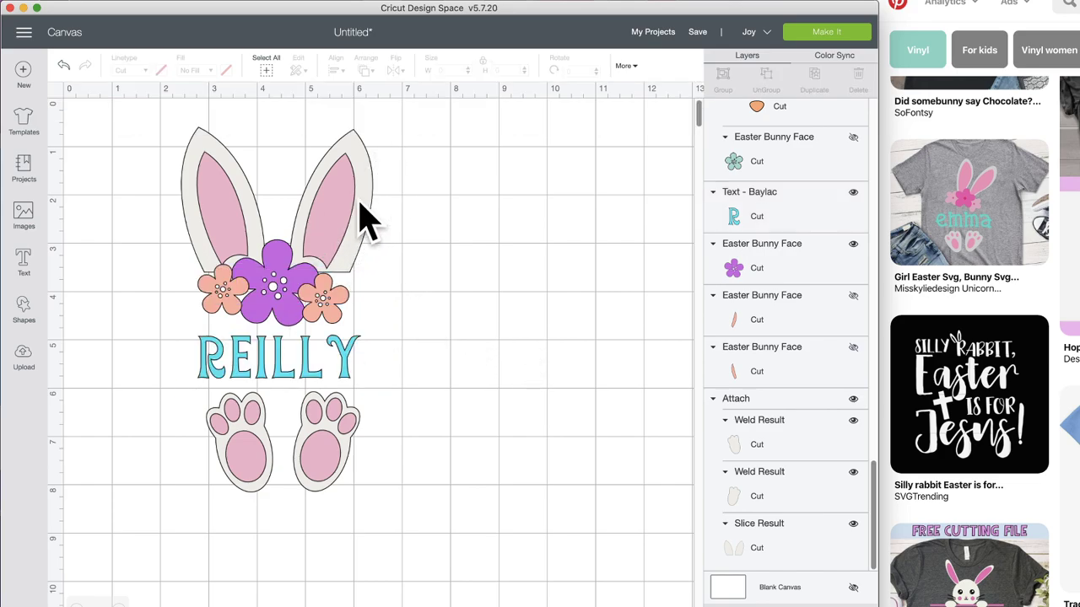
- Switch the machine to Cricut Maker and open the cut preview
click(754, 32)
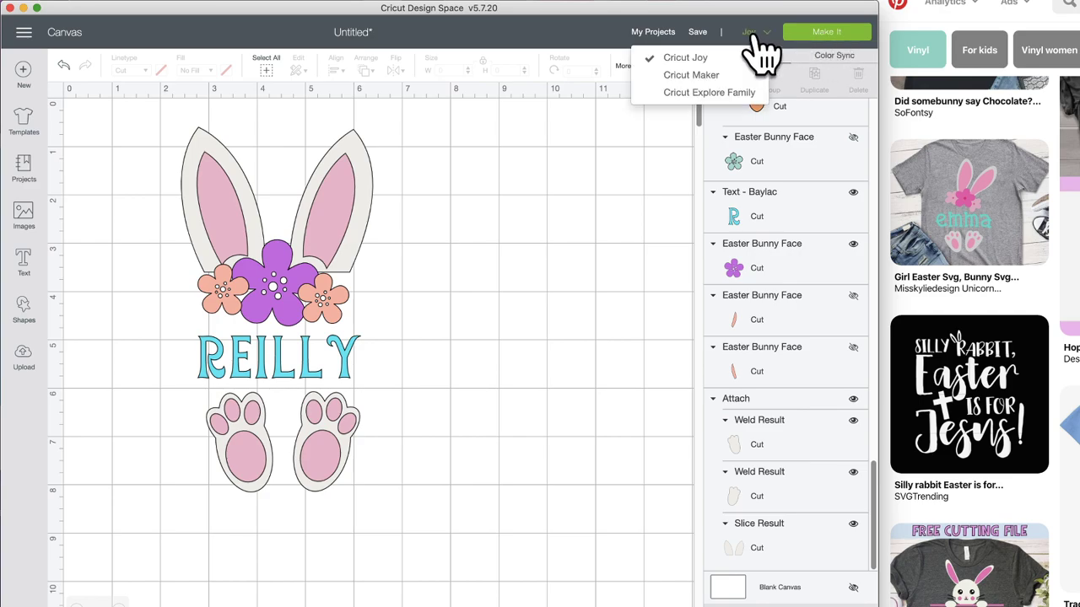
click(713, 76)
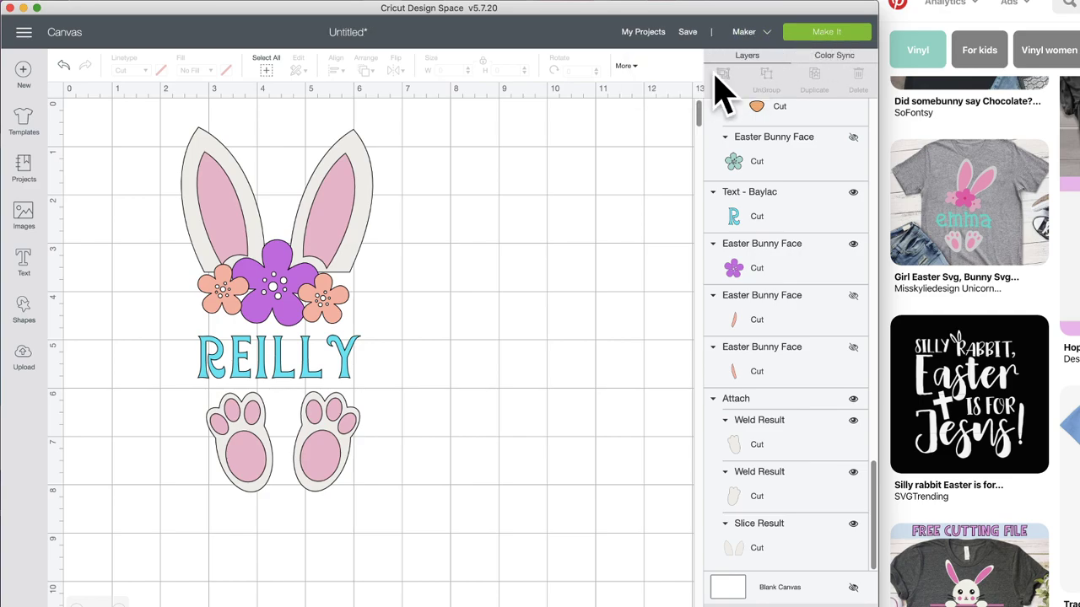
click(820, 34)
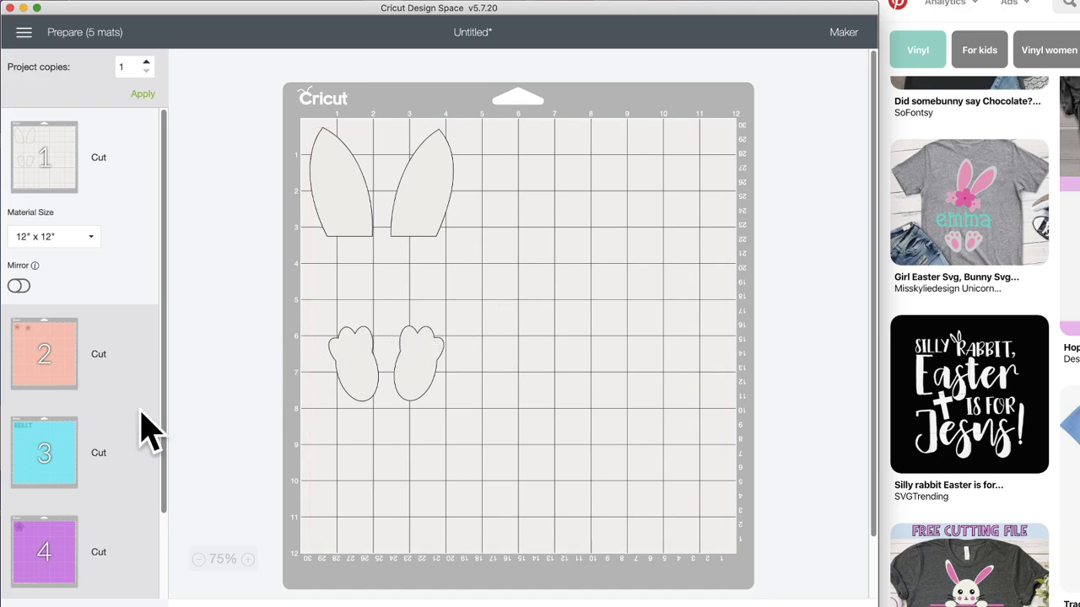
- Review the artwork layout on each coloured mat, and return to the canvas
click(42, 453)
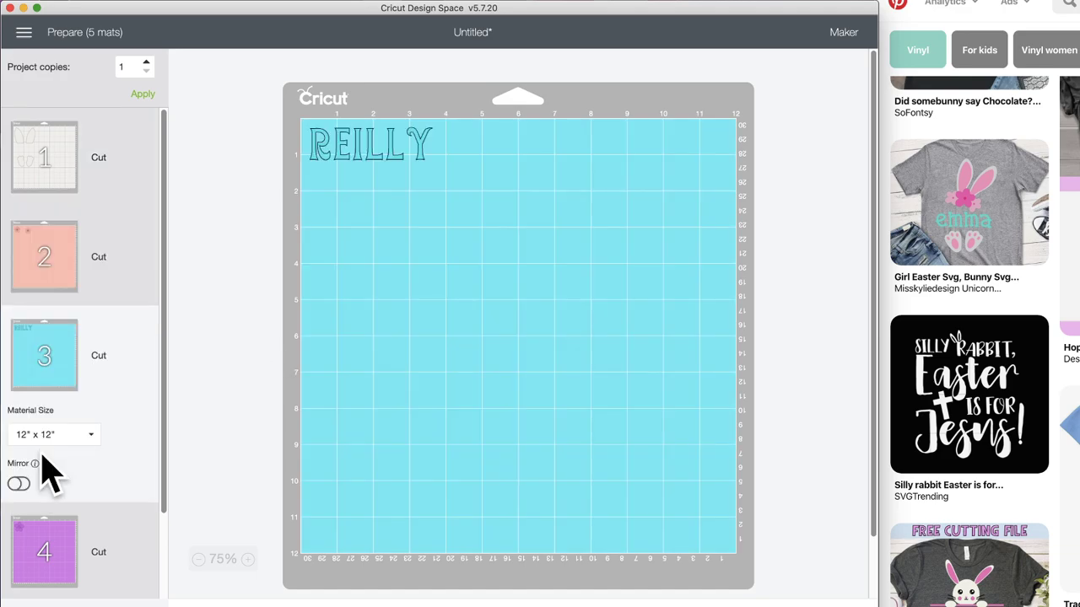
click(44, 157)
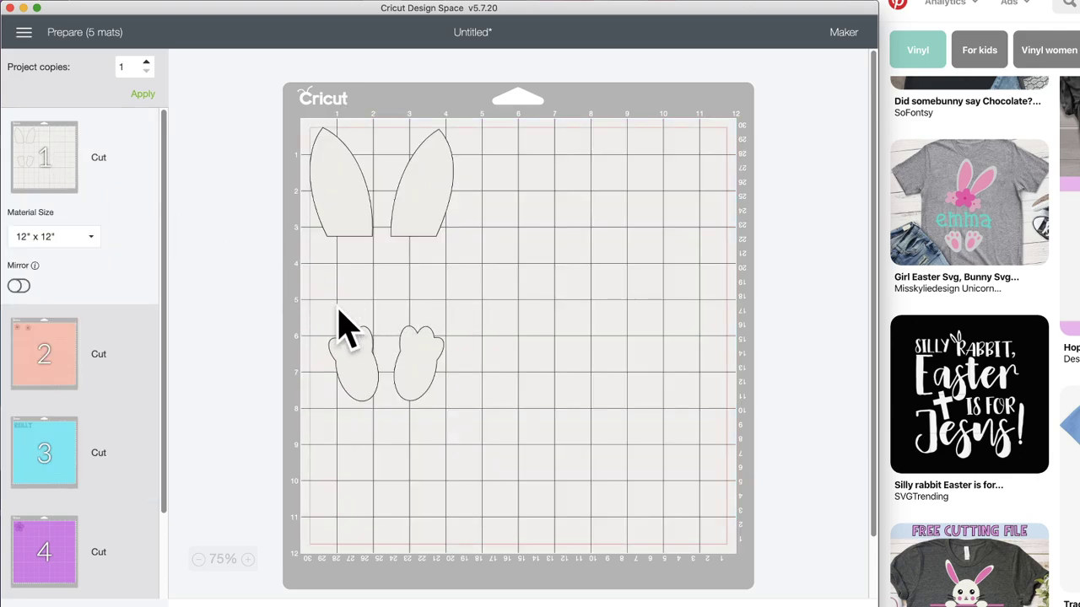
click(32, 353)
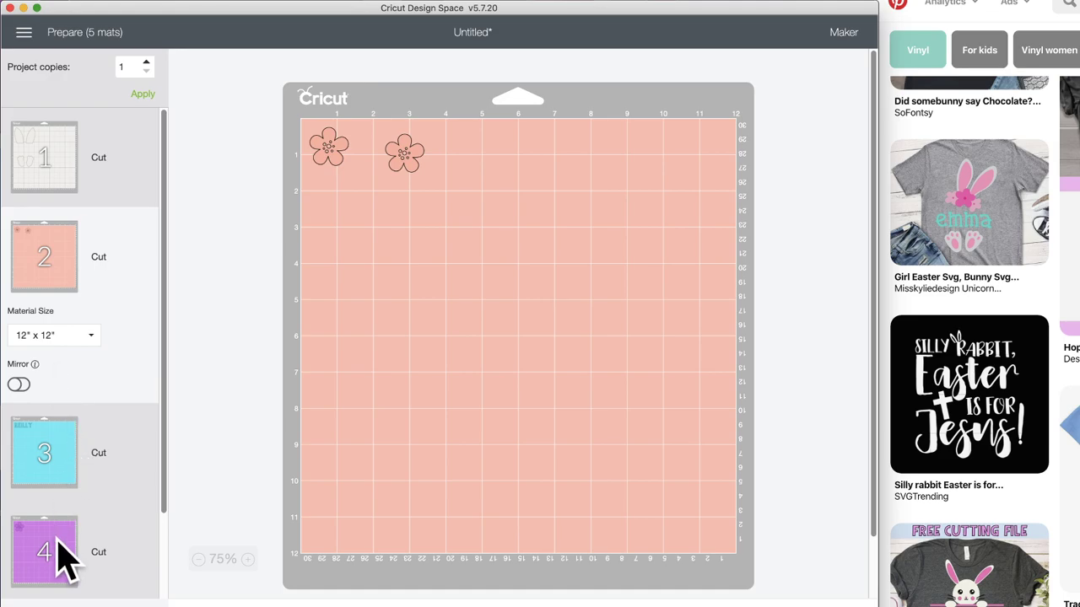
click(65, 557)
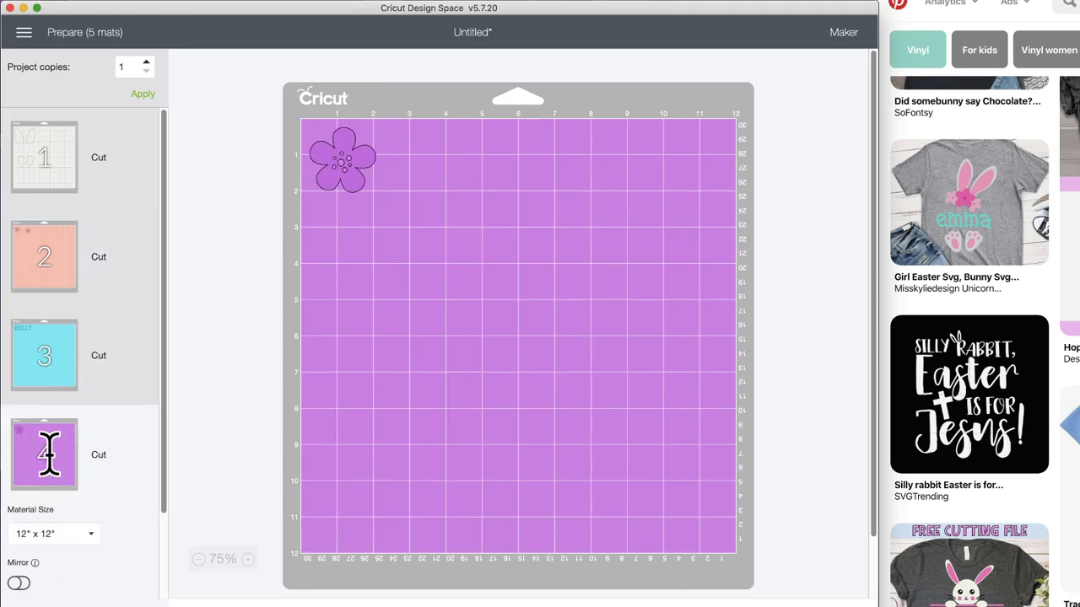
scroll(48, 454, down, 3)
click(65, 549)
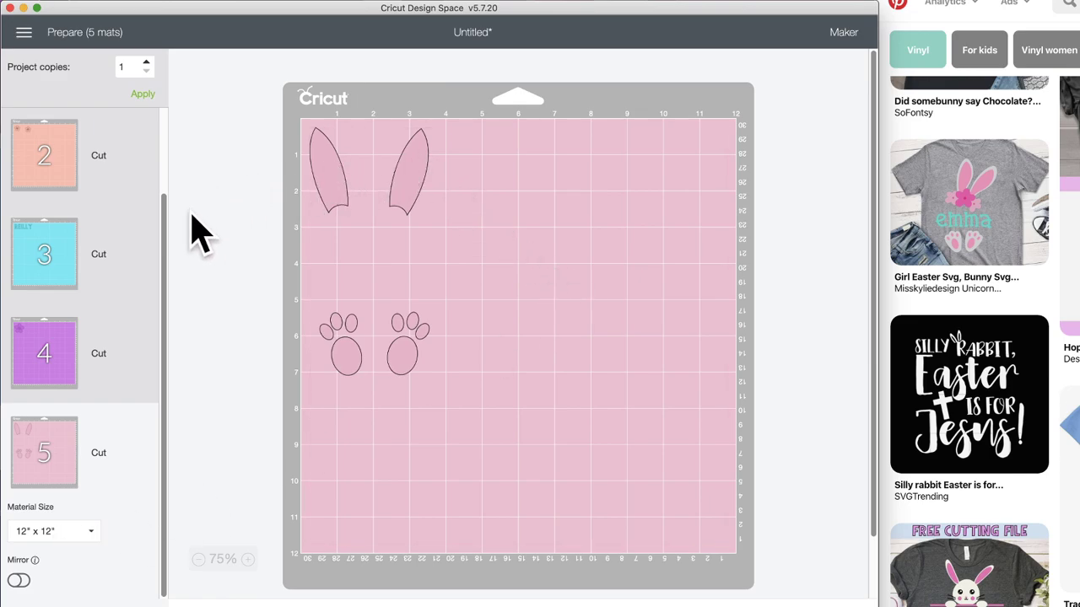
click(749, 605)
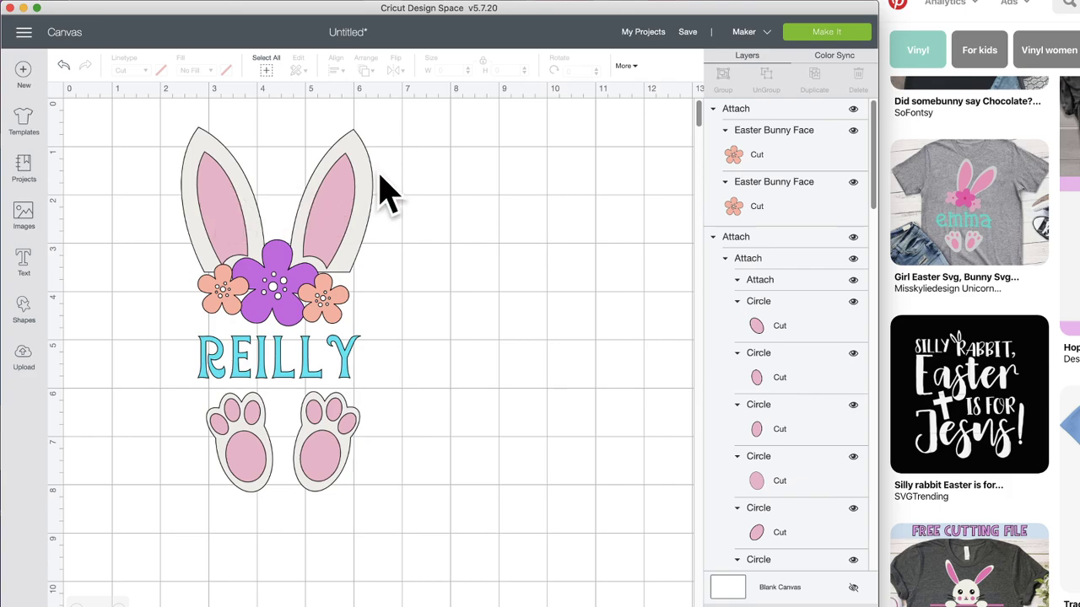
- Move the pink and white ear and paw pieces away from the flowers and name, keeping the pink pieces aligned over the white ones
click(338, 202)
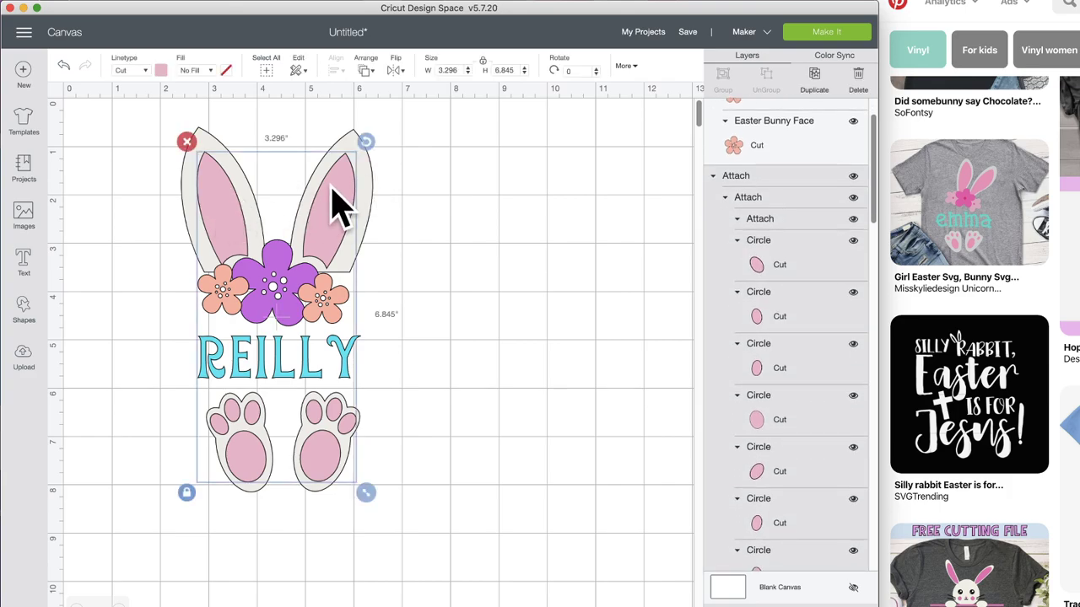
drag(337, 203, 535, 212)
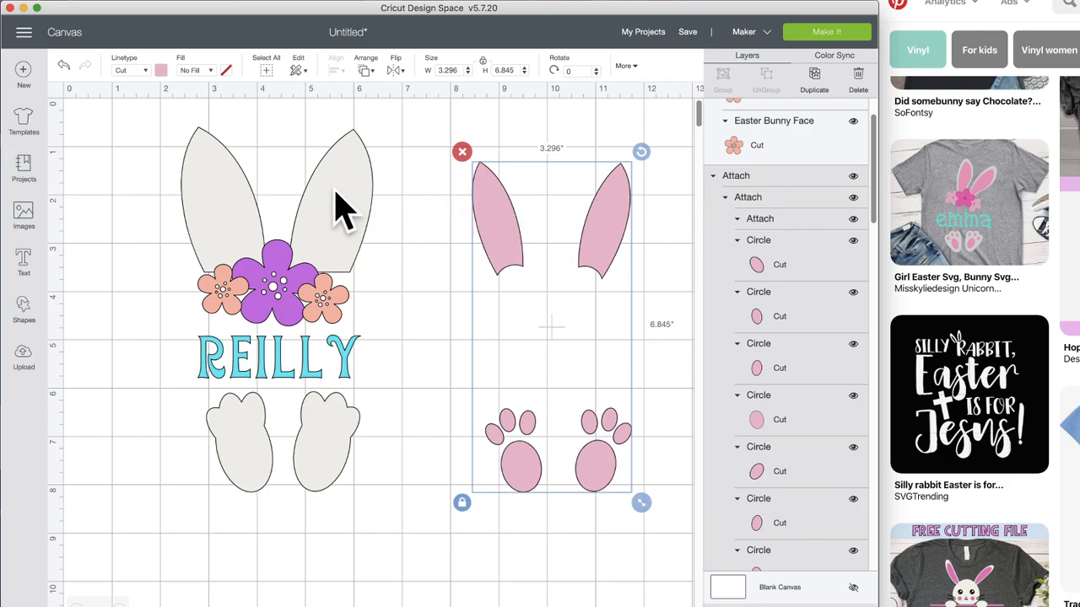
drag(337, 206, 619, 217)
click(388, 198)
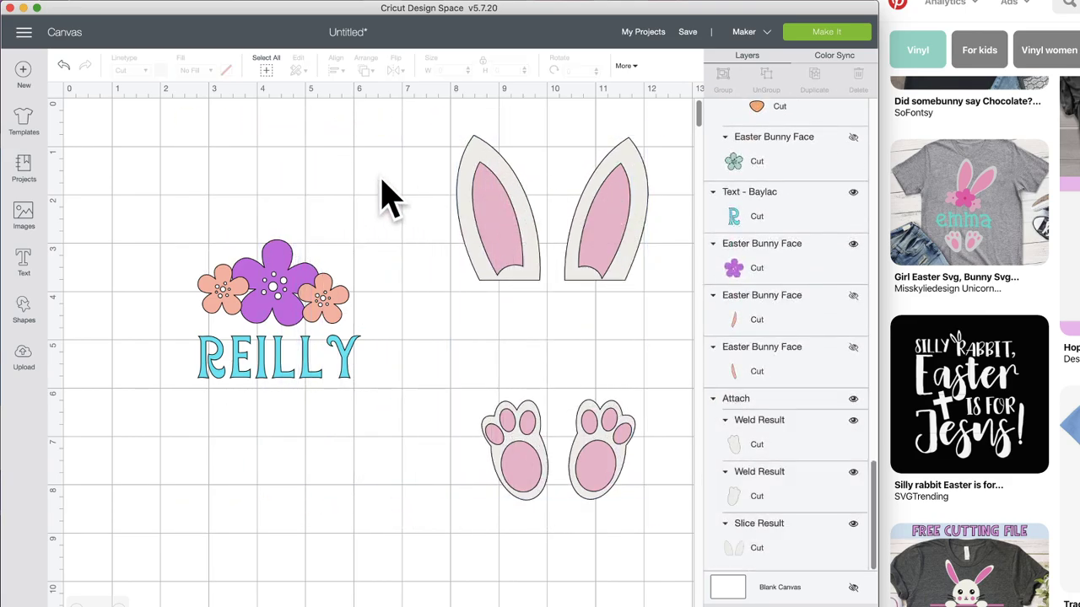
- Group the ears and paws, duplicate the group, and hide the duplicate
drag(383, 157, 663, 337)
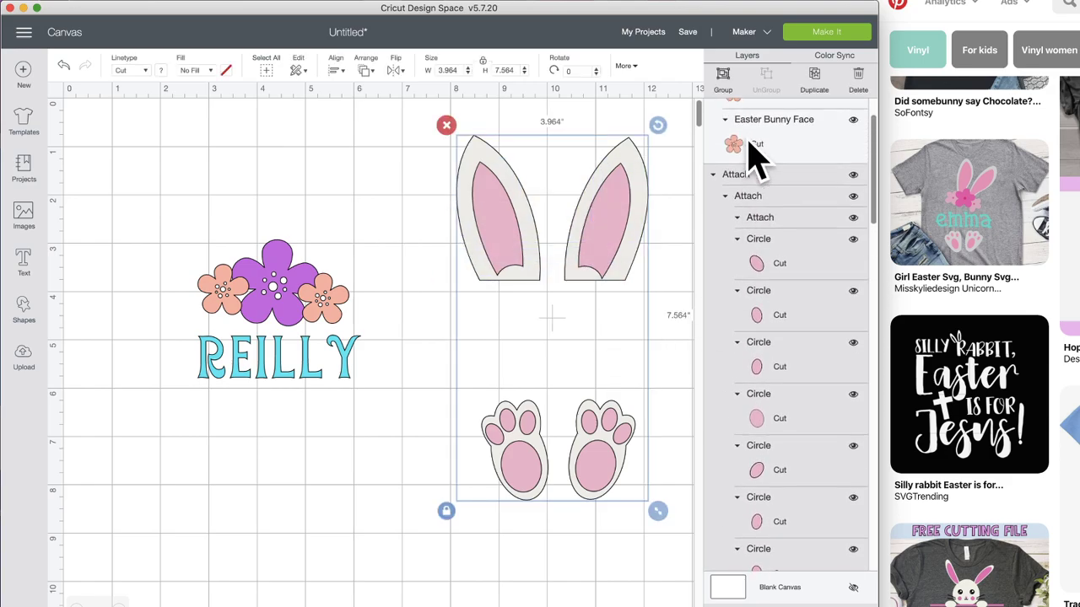
click(727, 84)
click(817, 94)
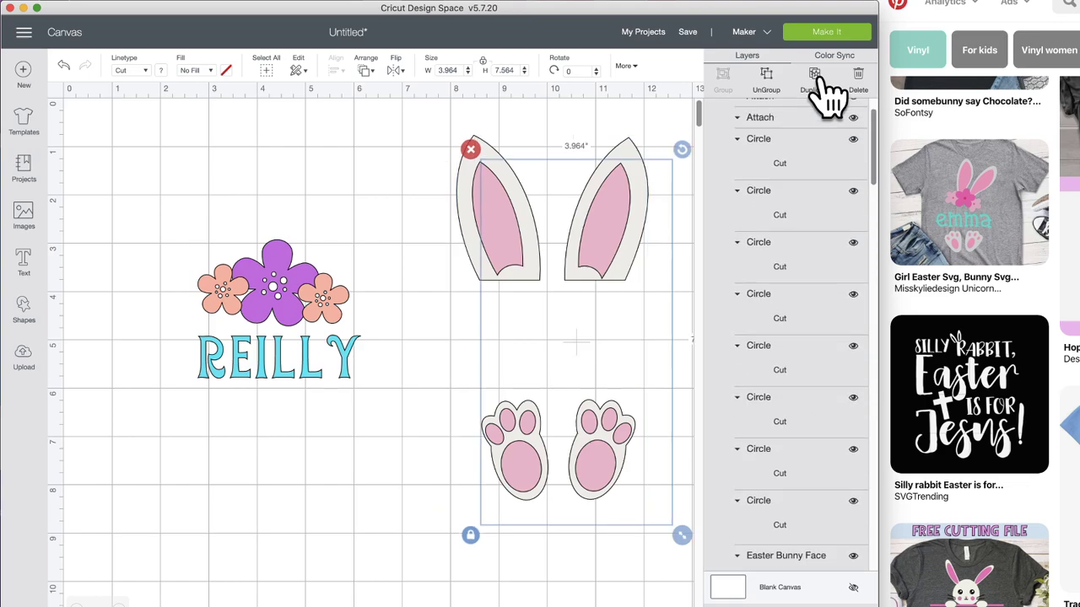
click(854, 109)
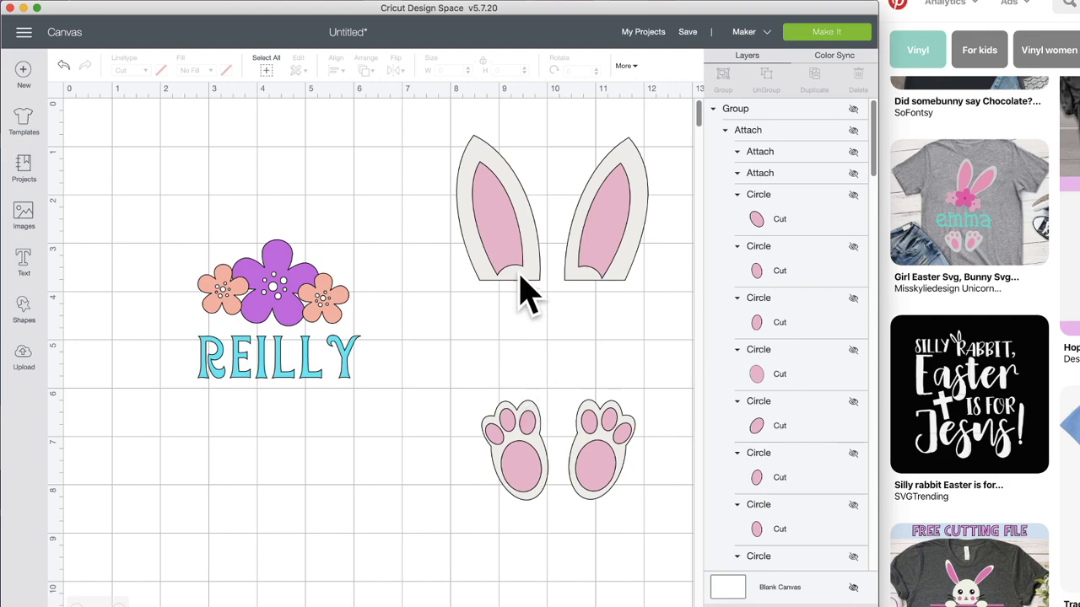
- Ungroup the visible ears and paws into their pink and white attached sets
drag(397, 204, 704, 282)
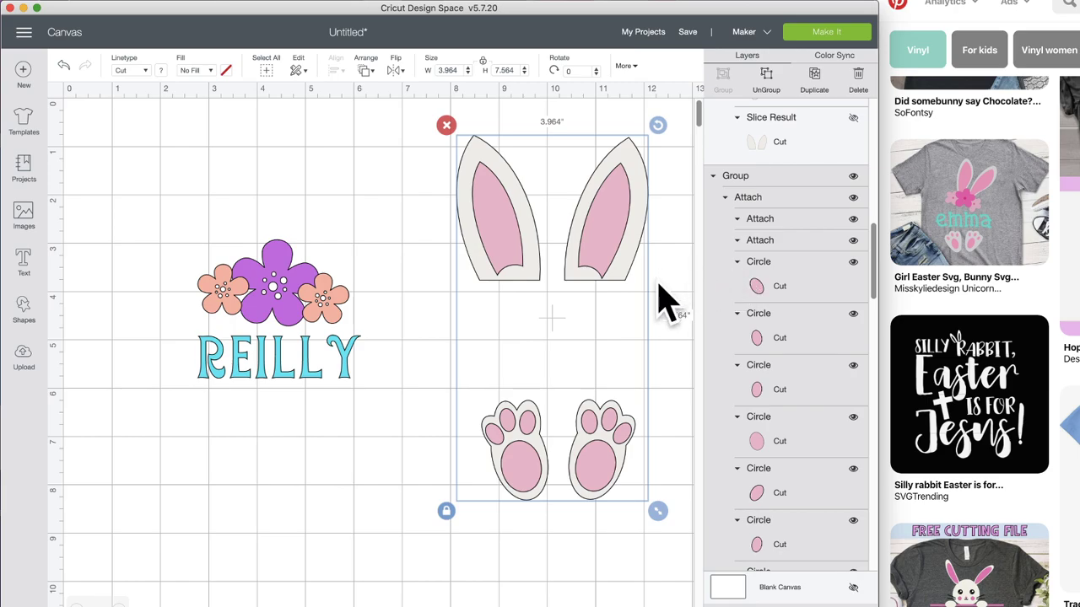
click(470, 475)
click(530, 475)
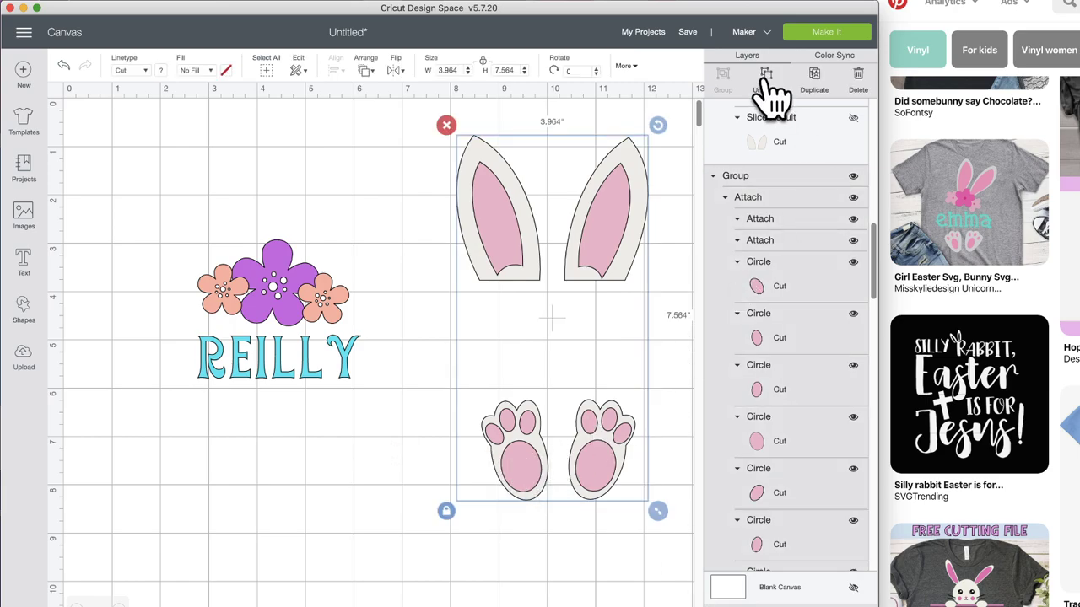
key(Delete)
key(super+z)
- Weld the pink ear and paw pieces into one layer, and weld the white ears and paws into another
click(512, 477)
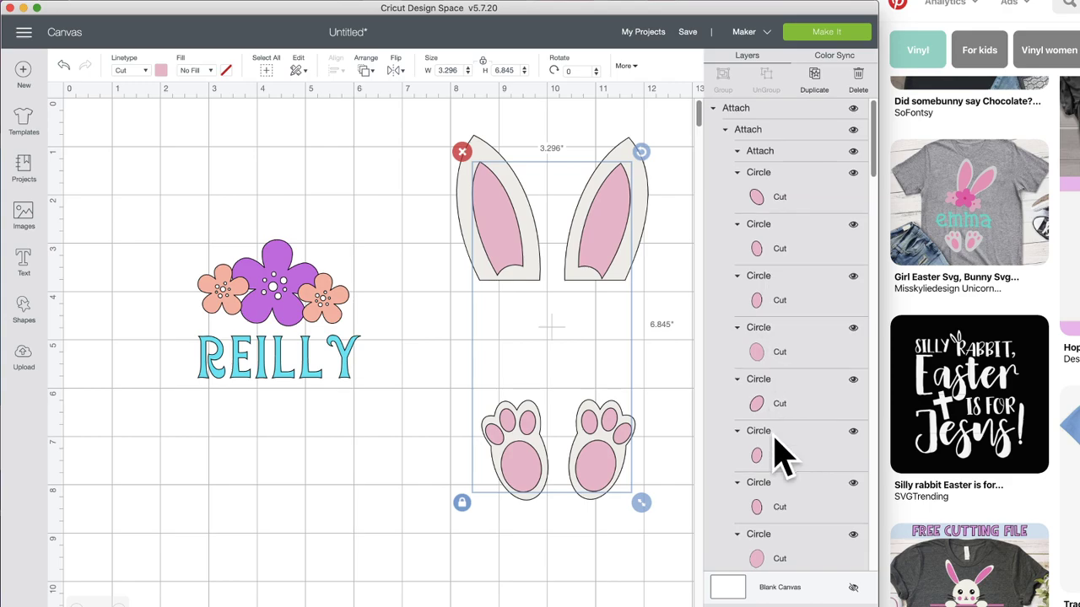
scroll(780, 456, down, 5)
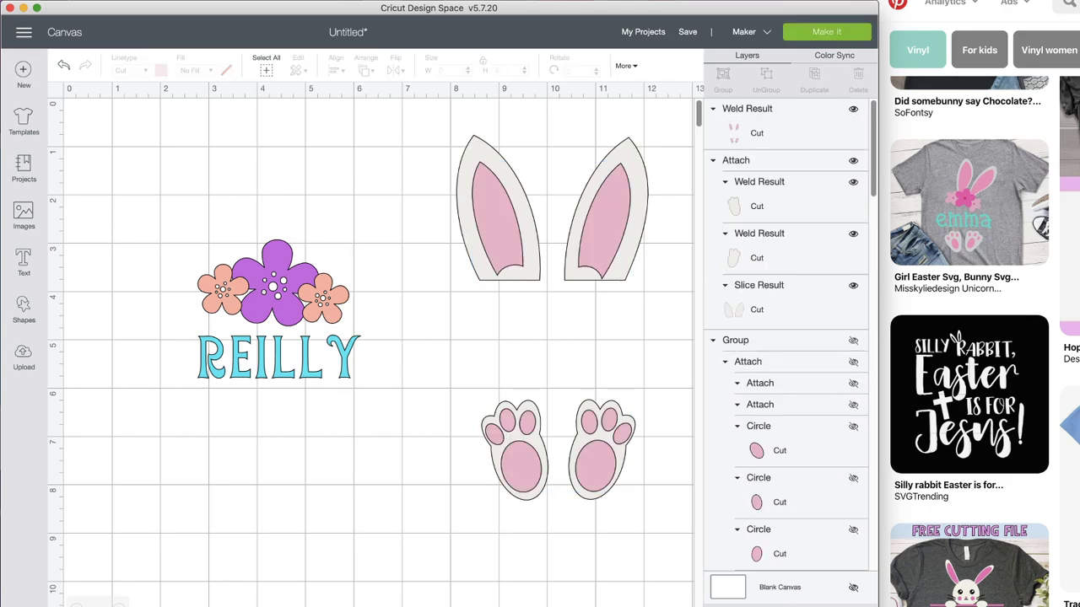
click(591, 478)
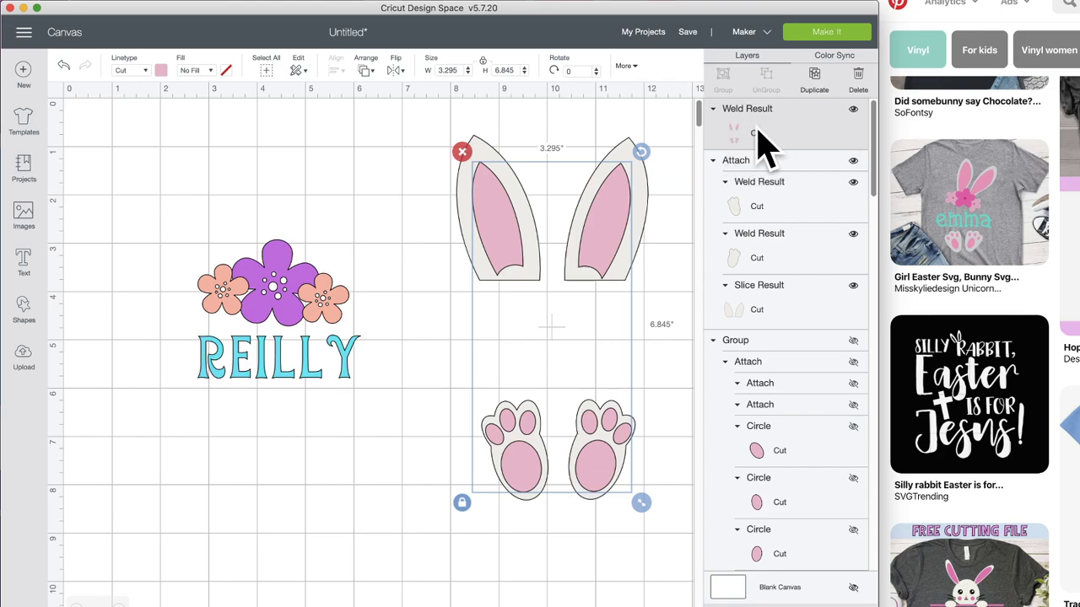
shift+click(632, 164)
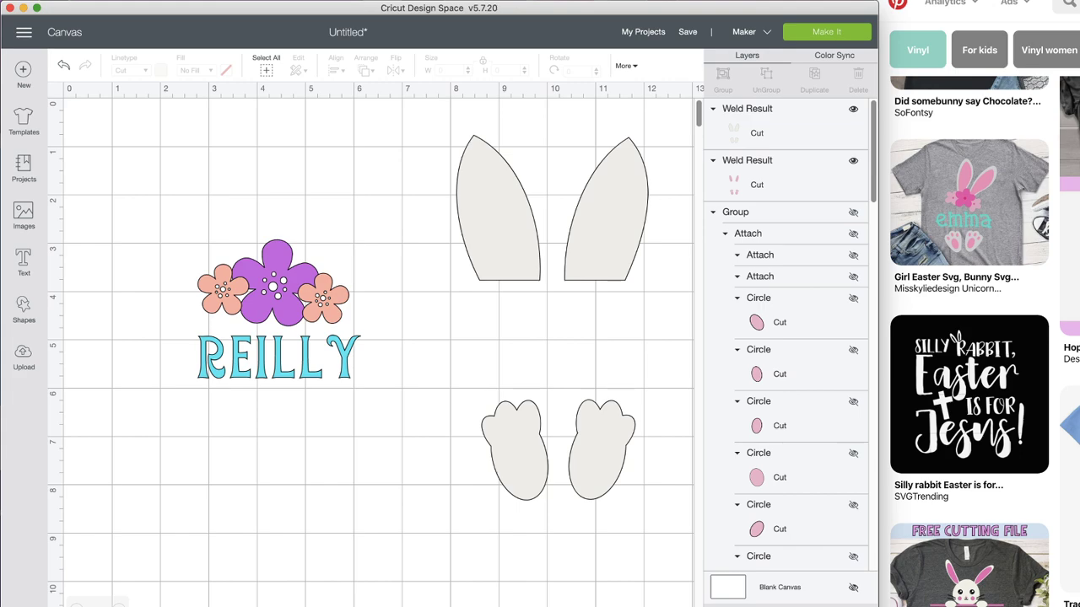
- Send the welded white ears and paws to the back so they sit behind the pink pieces
click(617, 229)
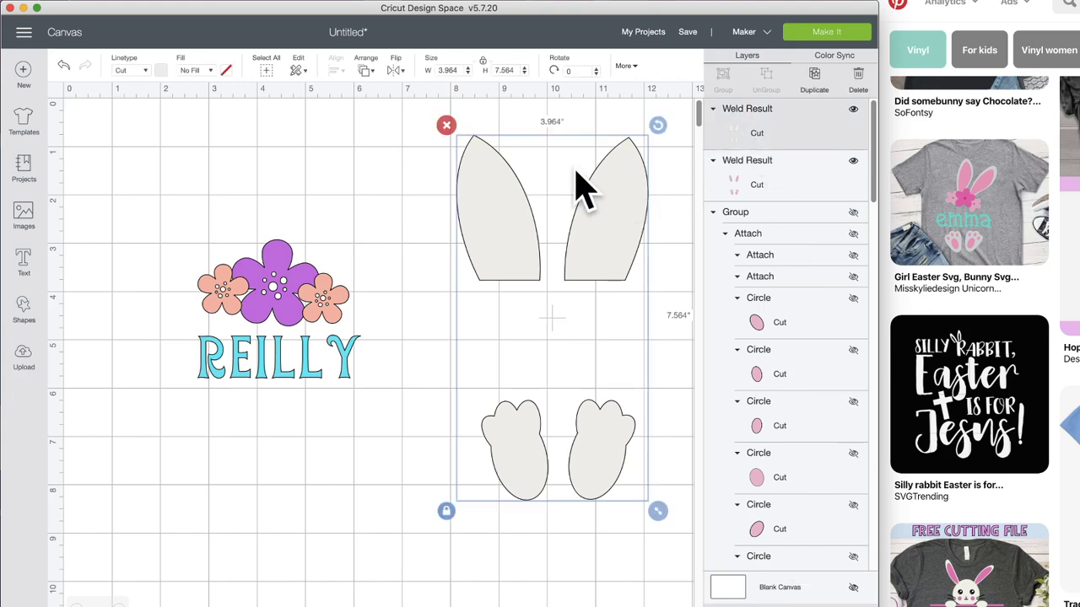
click(365, 70)
click(372, 95)
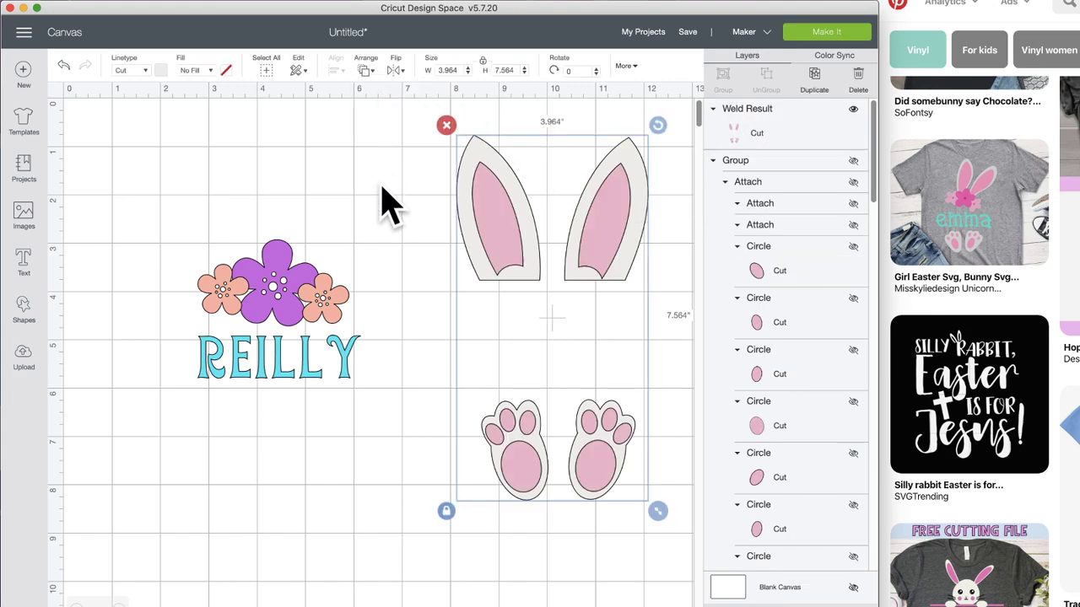
- Slice the welded pink ear and paw layer out of the welded white ear and paw layer
click(388, 202)
click(746, 118)
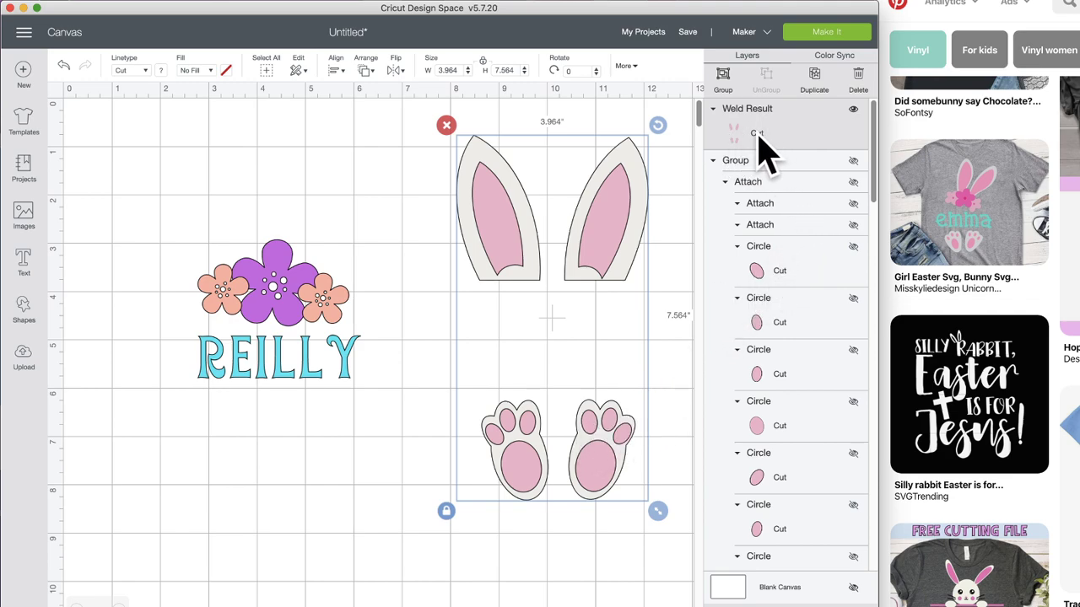
scroll(755, 380, down, 1)
scroll(756, 380, down, 10)
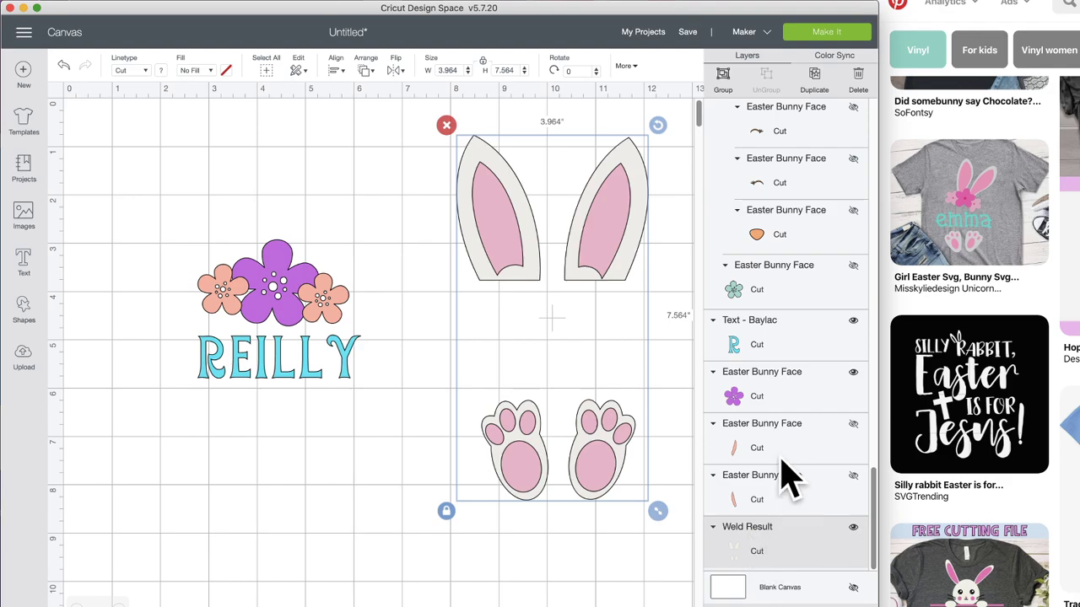
scroll(805, 431, up, 3)
scroll(806, 430, up, 15)
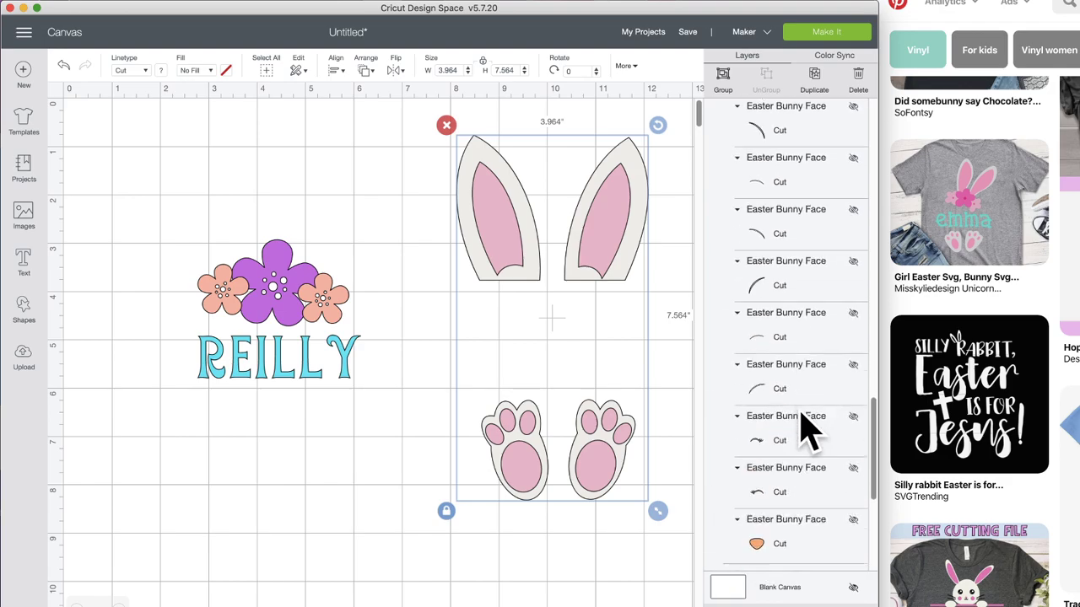
scroll(806, 431, up, 3)
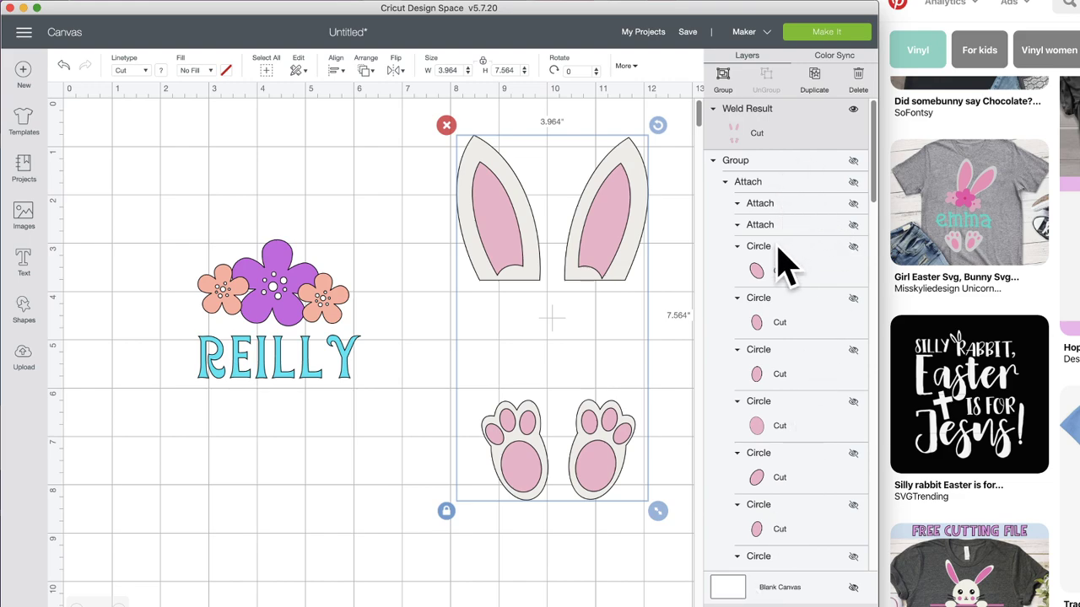
scroll(784, 266, down, 5)
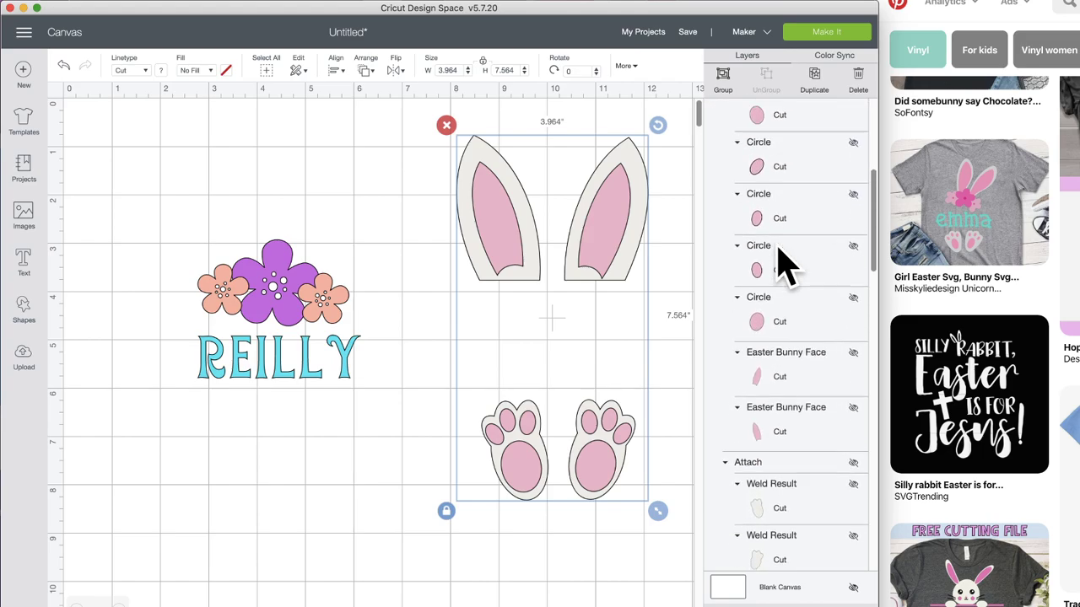
scroll(784, 262, down, 5)
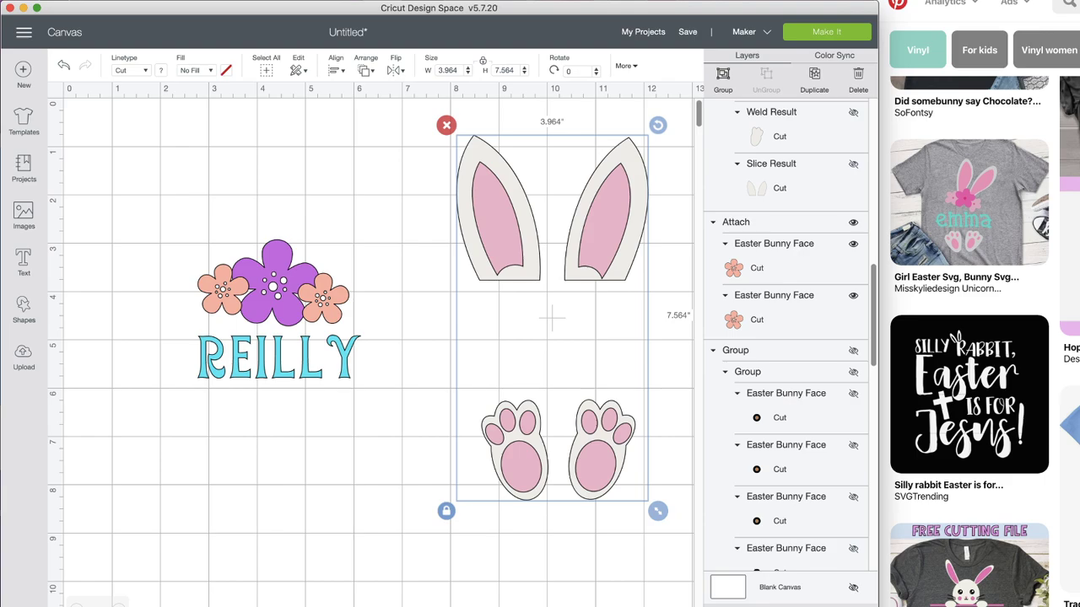
key(super+z)
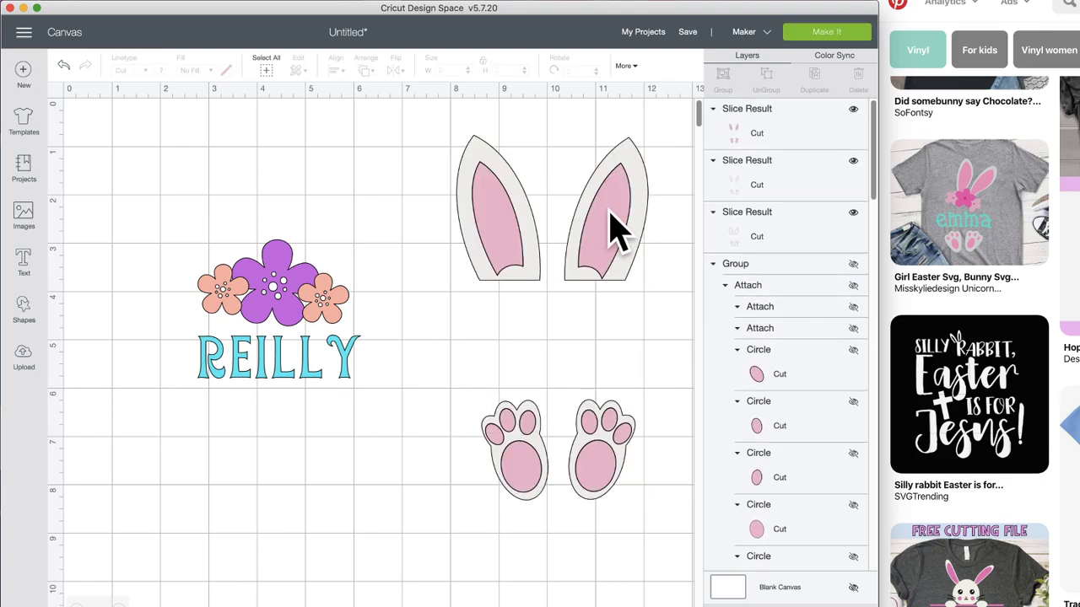
- Separate the slice results, delete the leftover white inner pieces, and keep the pink pieces and the white outlines
drag(613, 231, 421, 374)
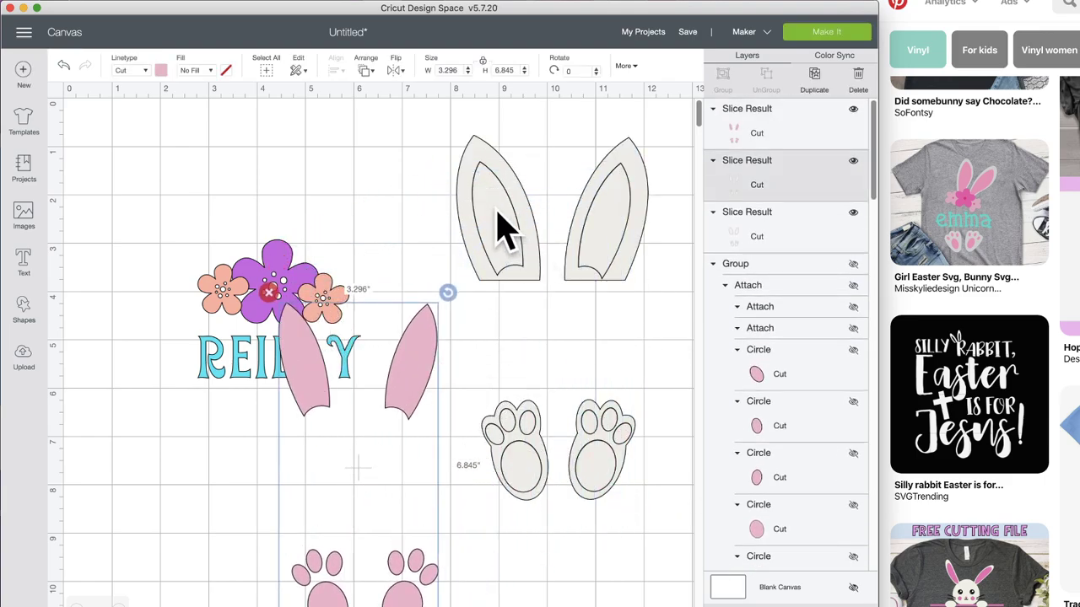
drag(504, 228, 329, 414)
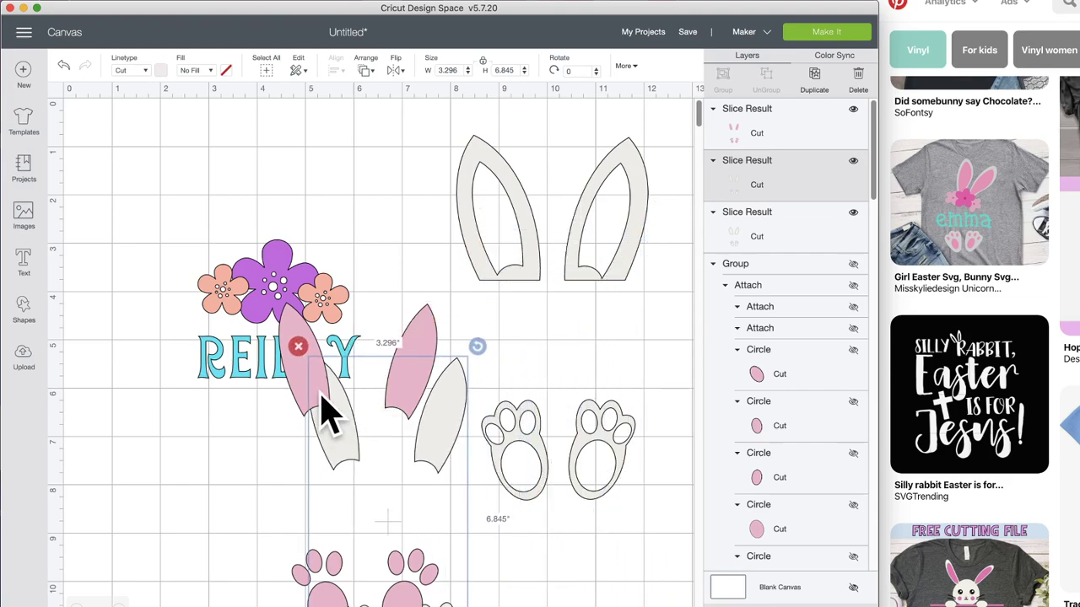
key(Delete)
click(308, 374)
drag(396, 348, 435, 376)
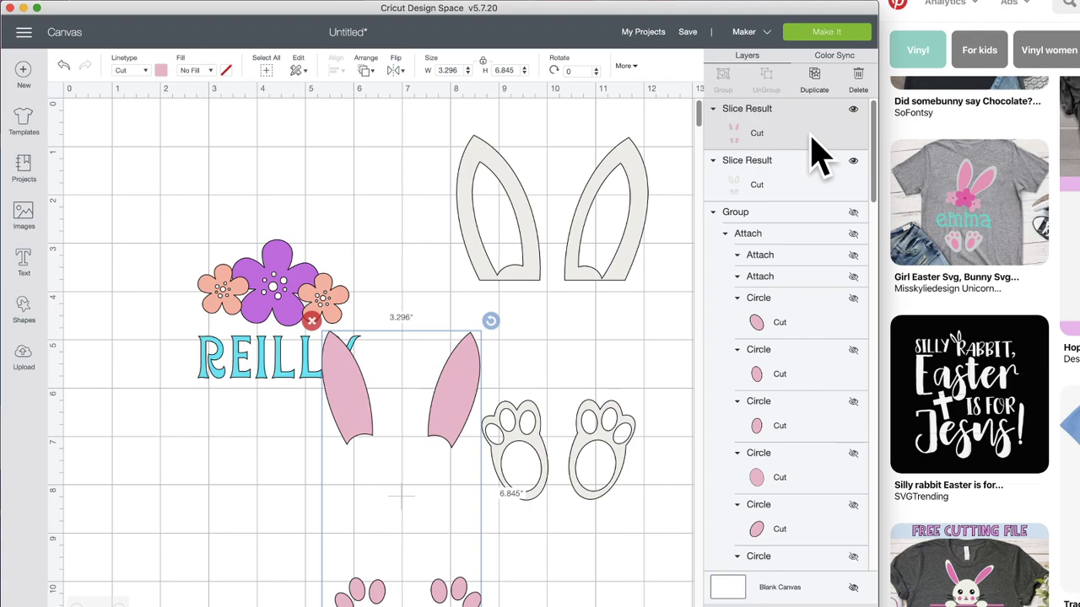
click(853, 109)
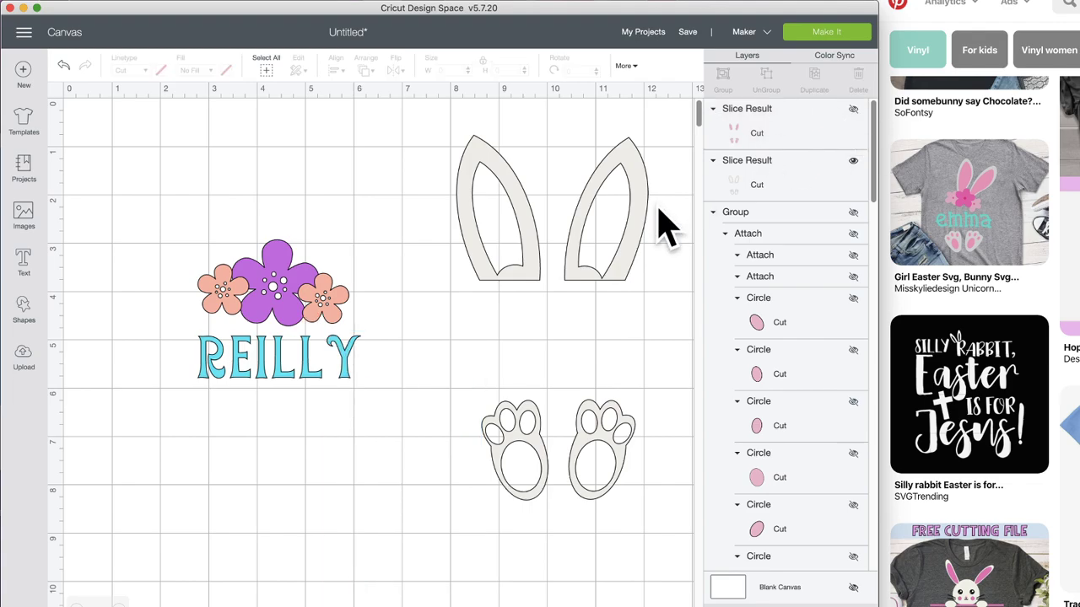
click(853, 109)
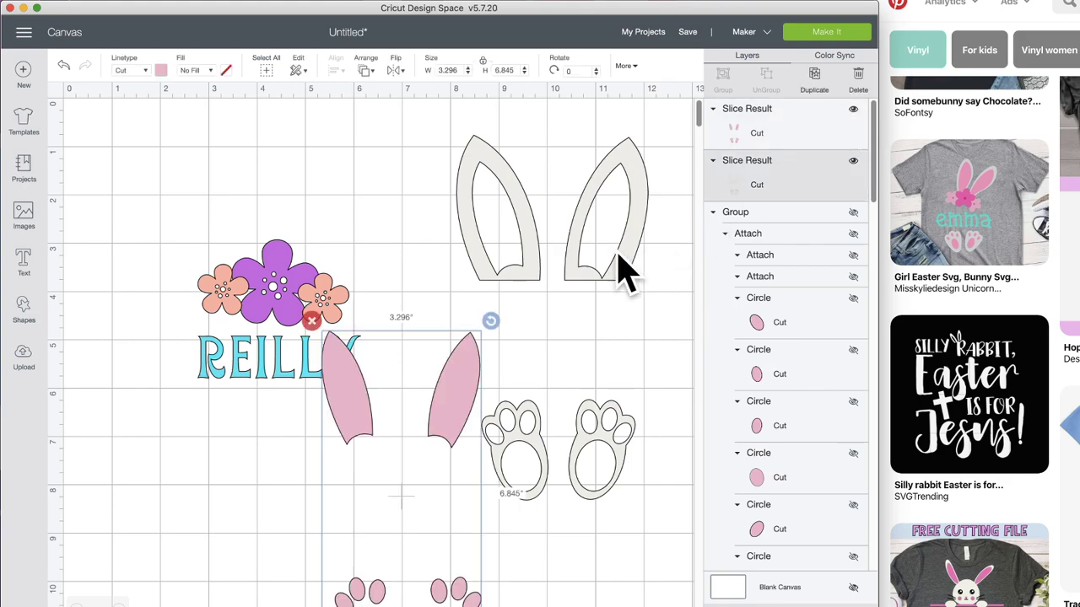
- Place the cut-out white ears and paws behind the flowers around the name, and fit the pink pieces into their openings
drag(622, 270, 341, 266)
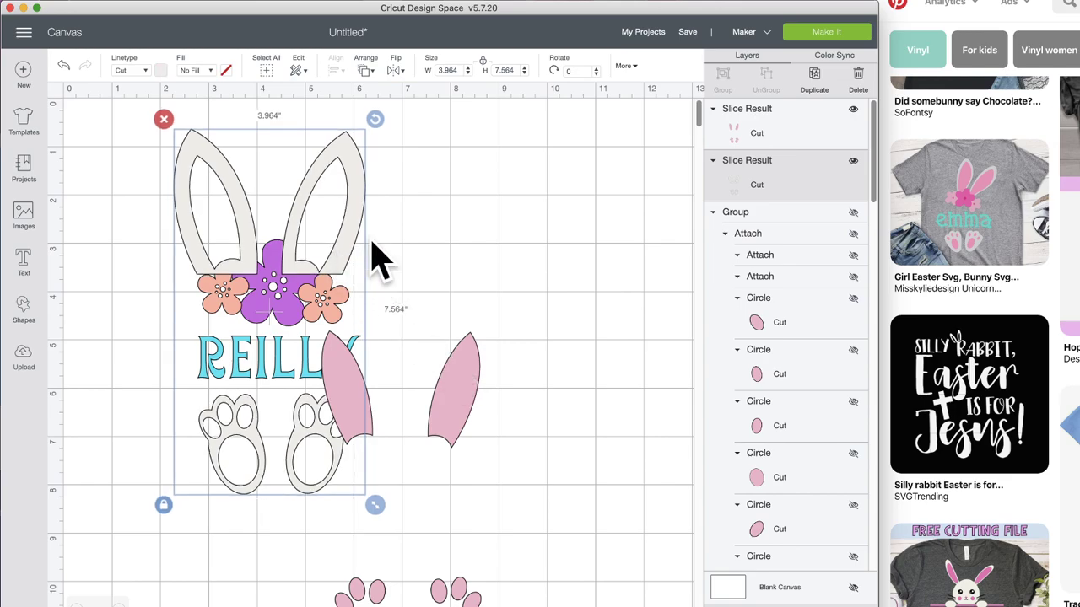
click(364, 74)
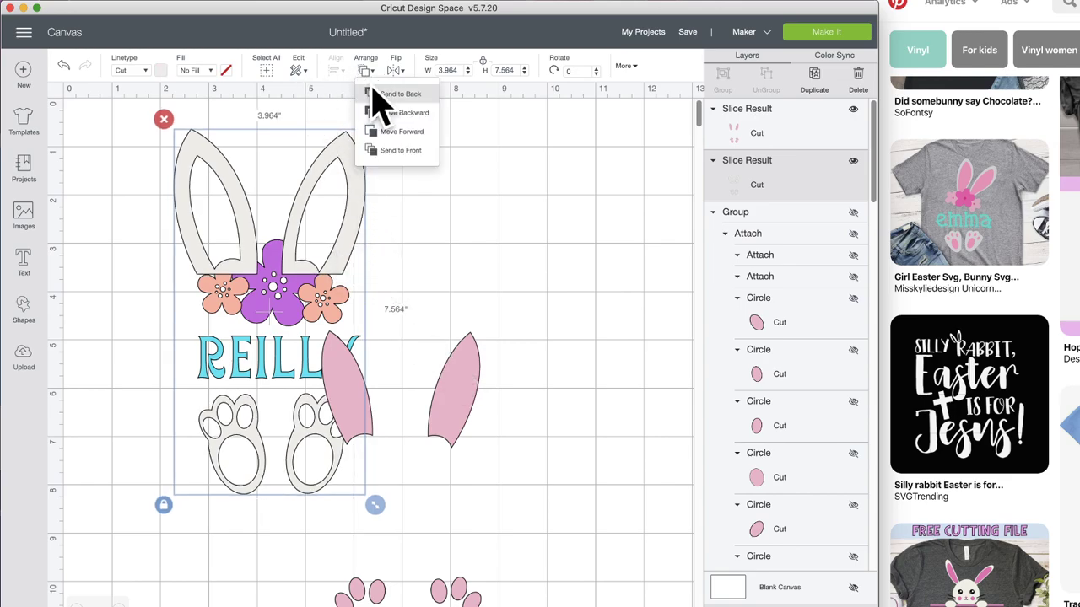
click(374, 95)
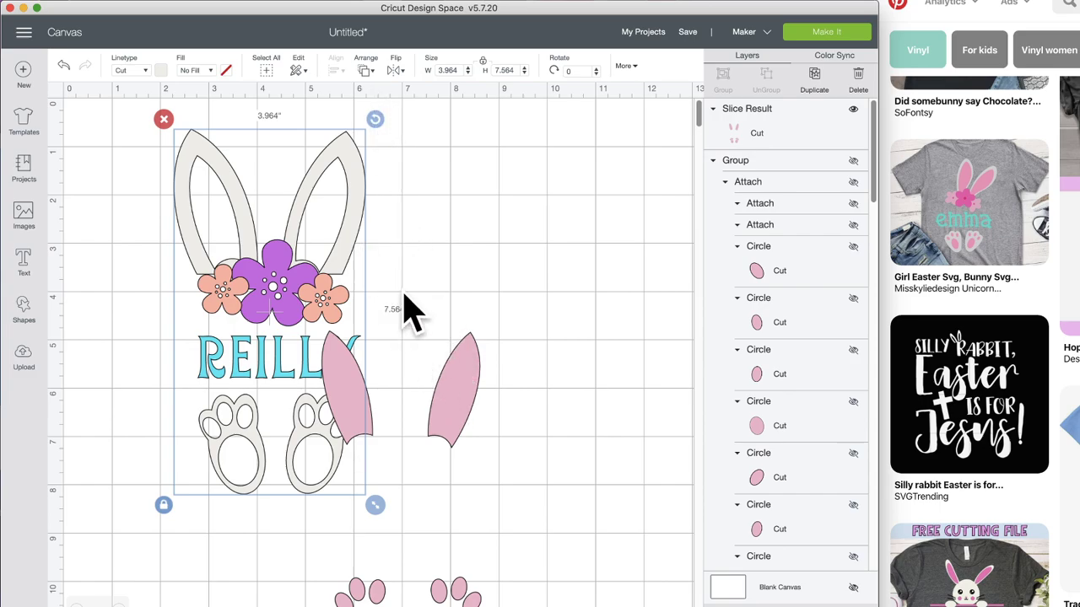
drag(463, 399, 328, 212)
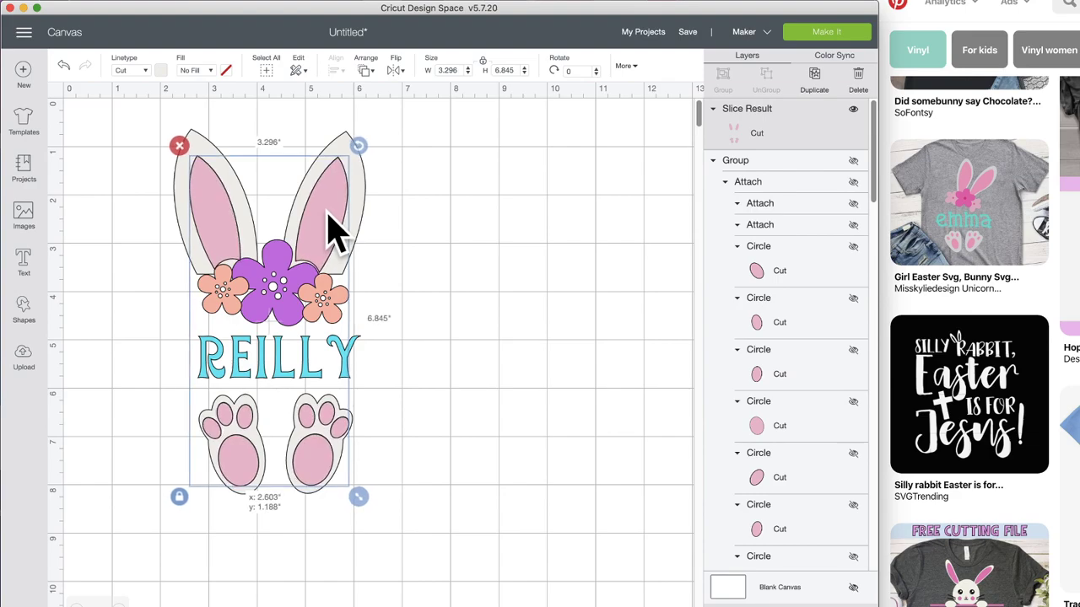
click(495, 340)
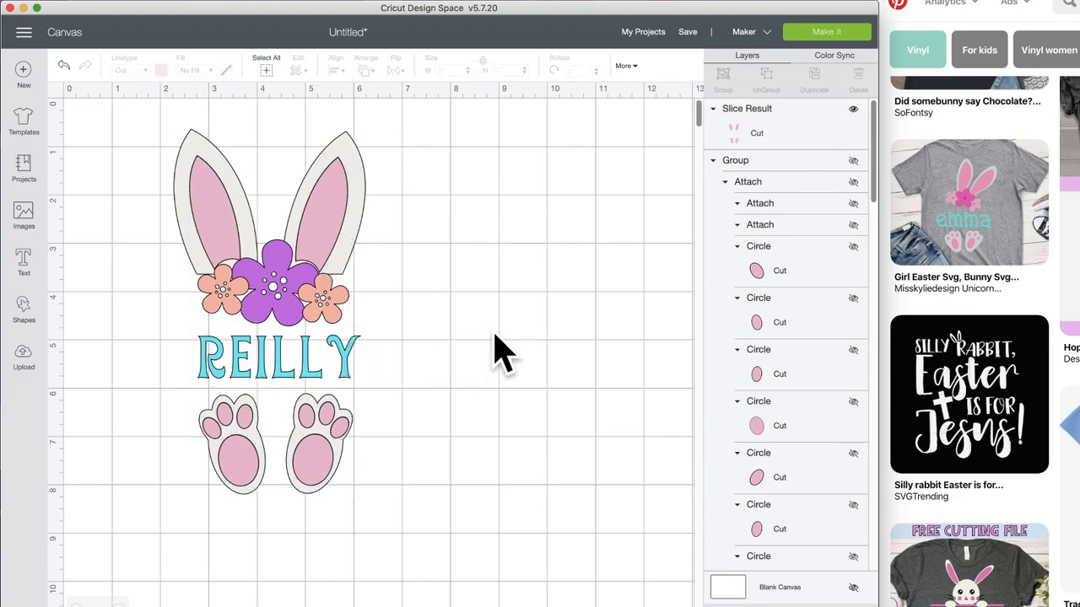
- Move the pink ear and paw pieces aside so that the flowers can be selected
click(284, 285)
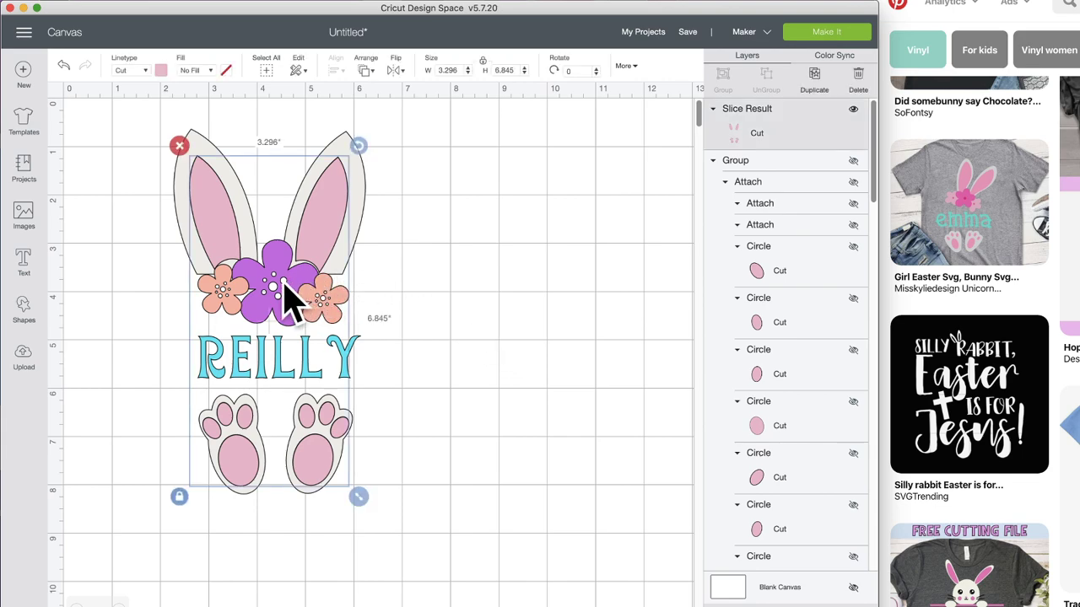
click(442, 305)
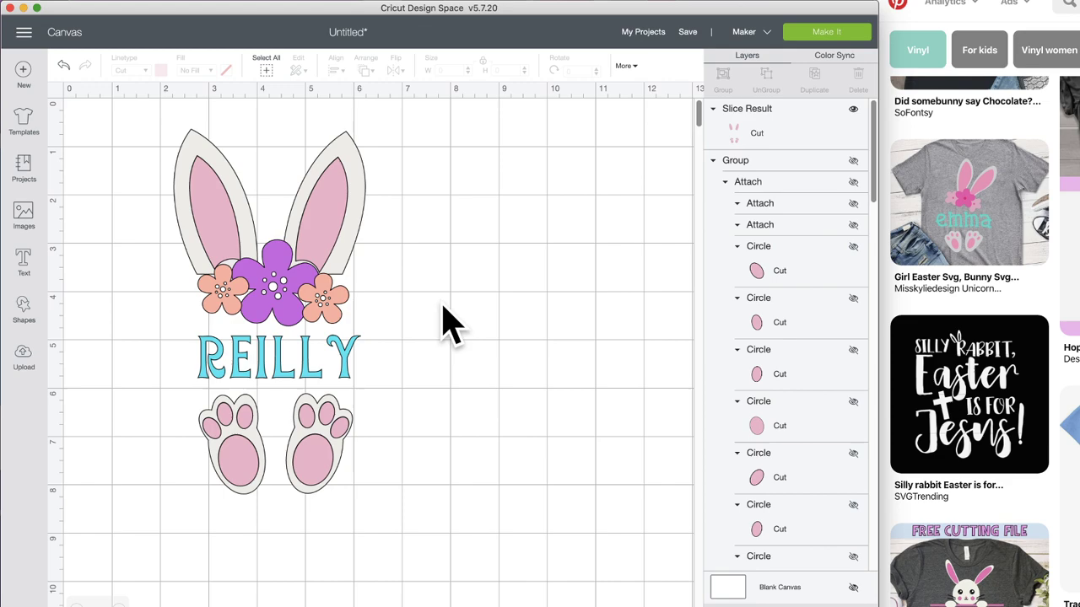
click(331, 307)
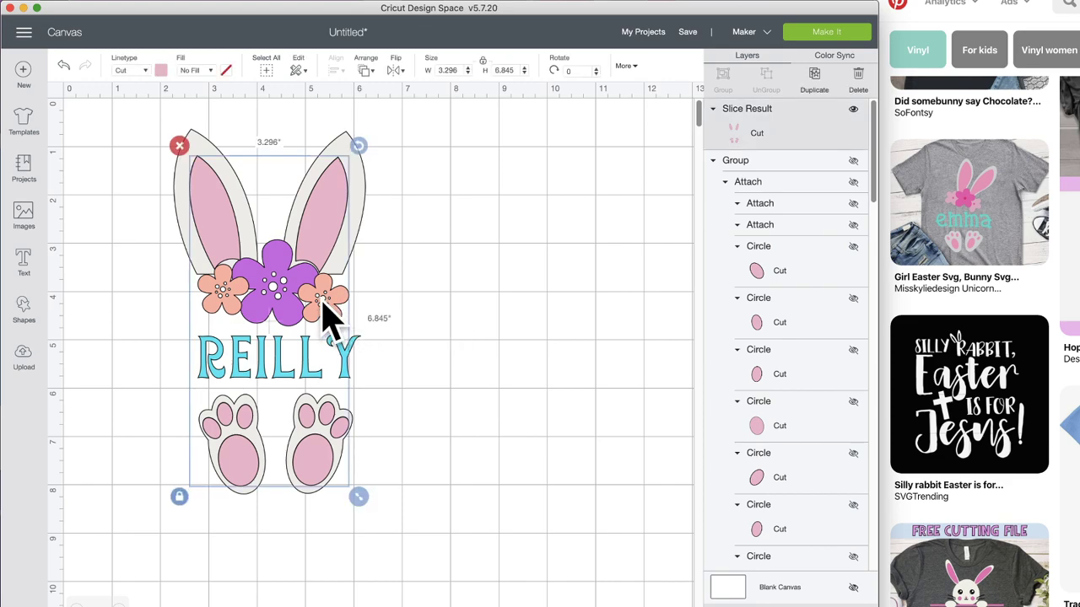
click(436, 309)
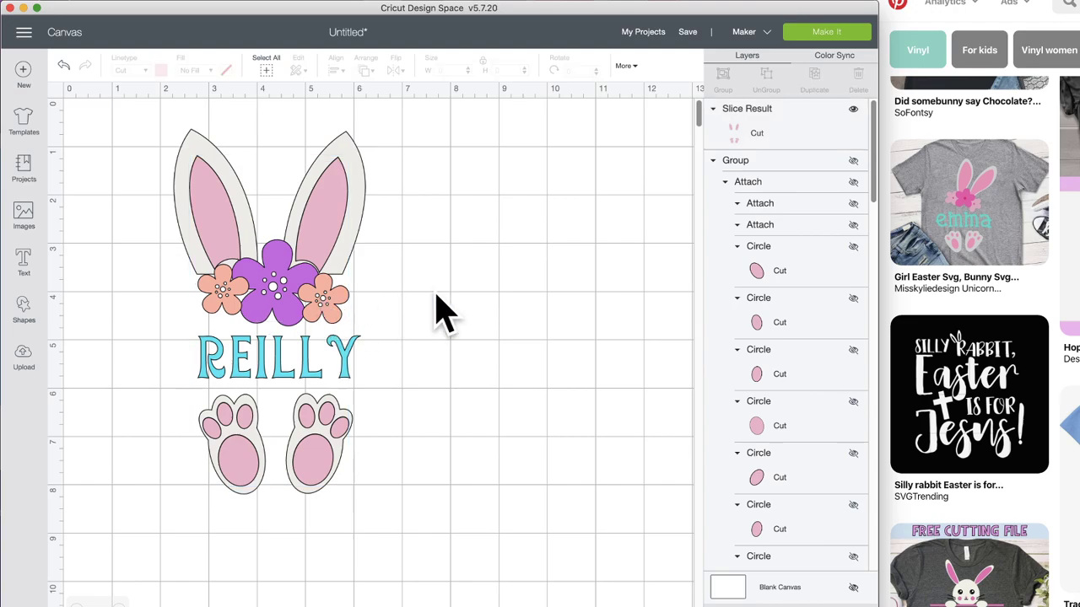
click(320, 301)
drag(357, 306, 403, 291)
- Nudge the peach flowers and the purple flower slightly within the cluster, and refit the pink pieces into the white outlines
click(290, 301)
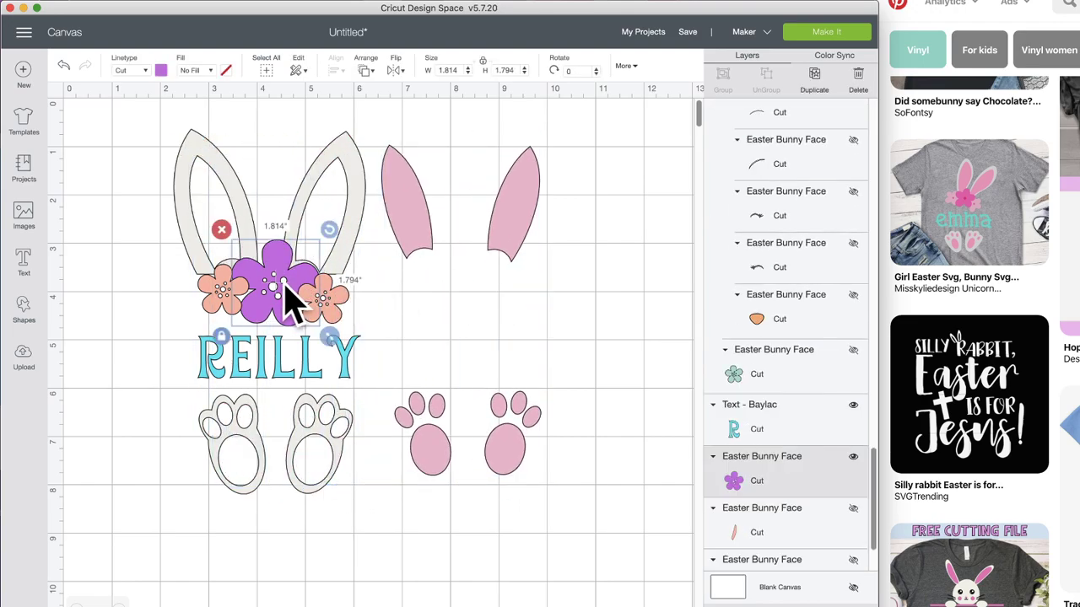
click(239, 308)
drag(226, 291, 340, 299)
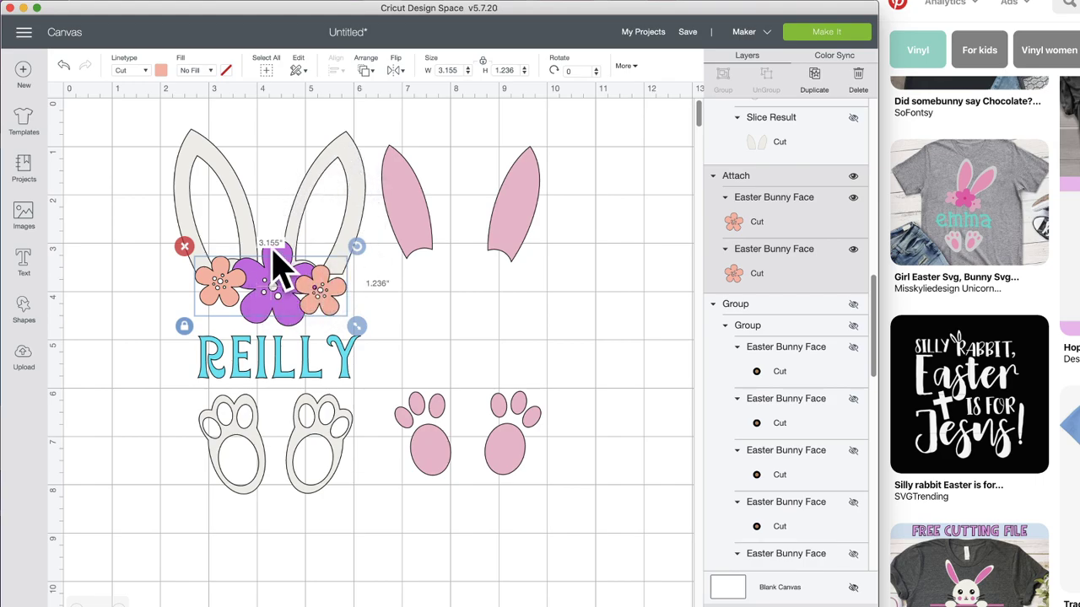
drag(285, 313, 274, 303)
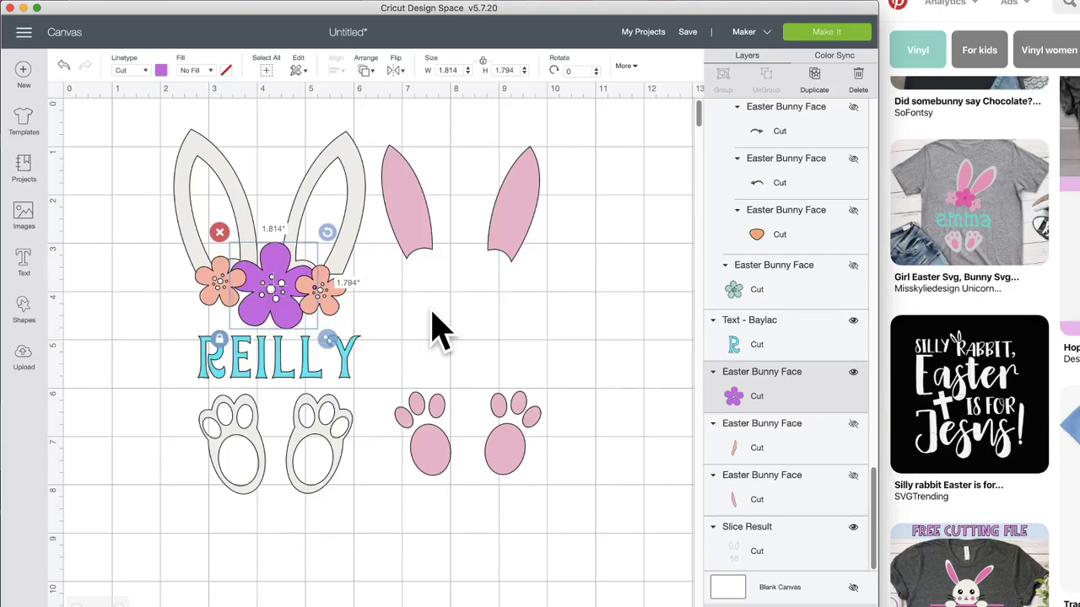
drag(496, 249, 322, 249)
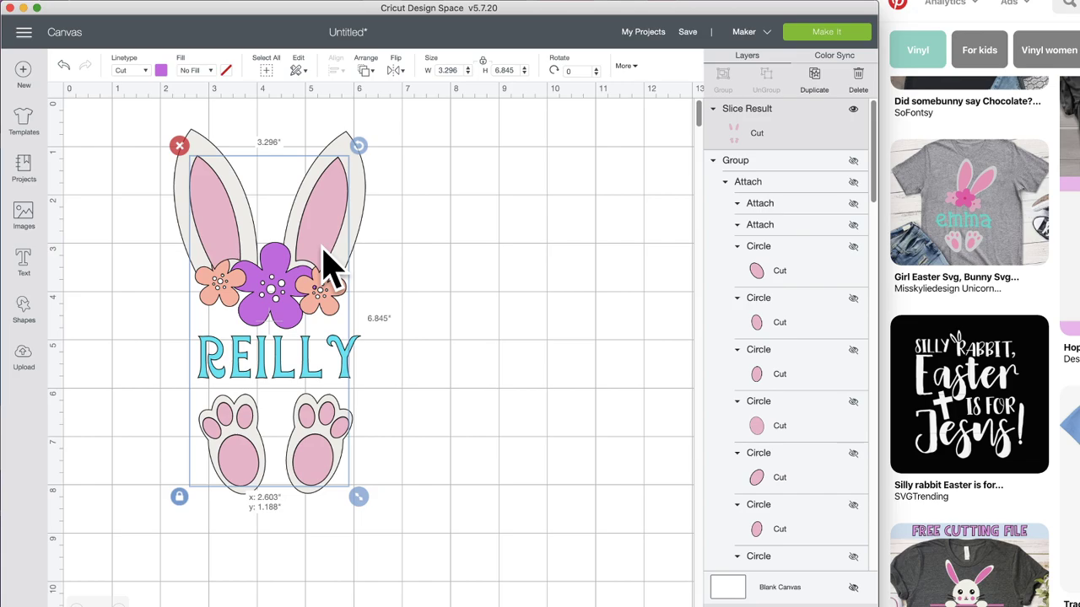
click(413, 251)
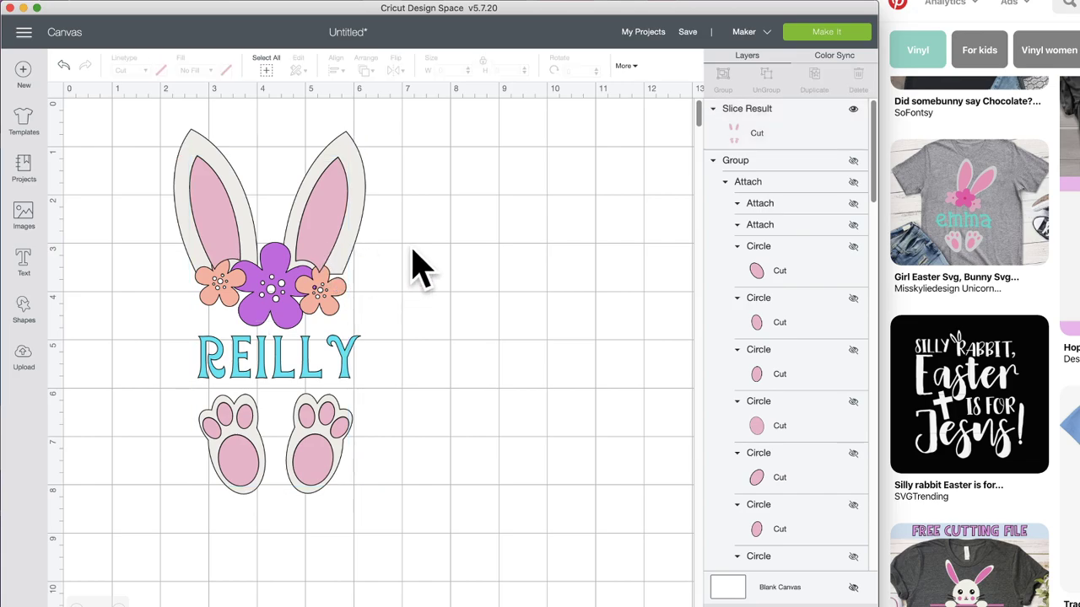
- Save the project under the name BUNNY EARS NAME
click(688, 34)
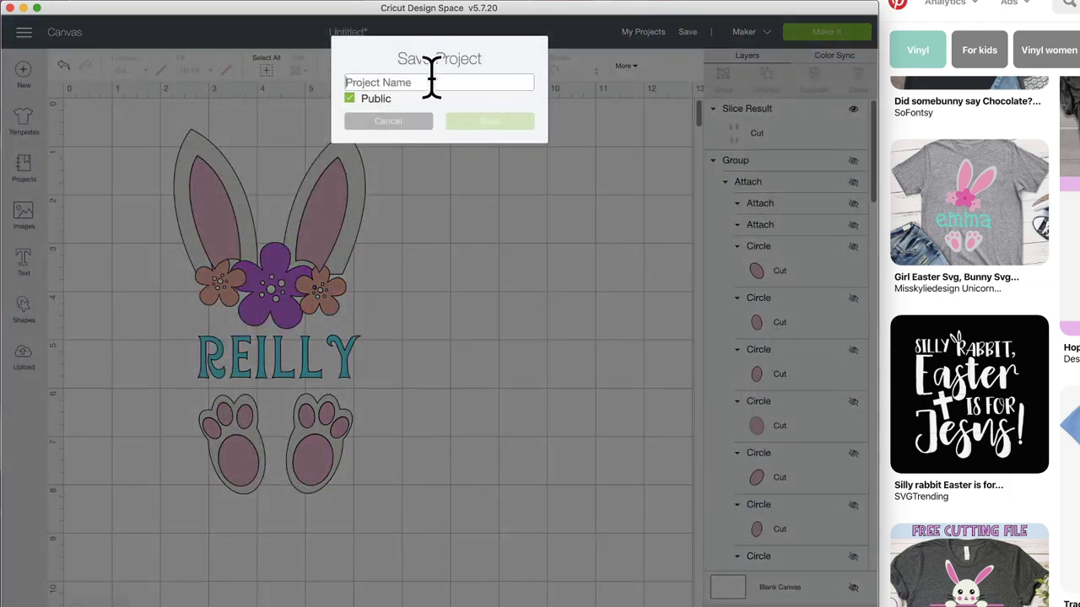
click(346, 85)
text(BUNNY )
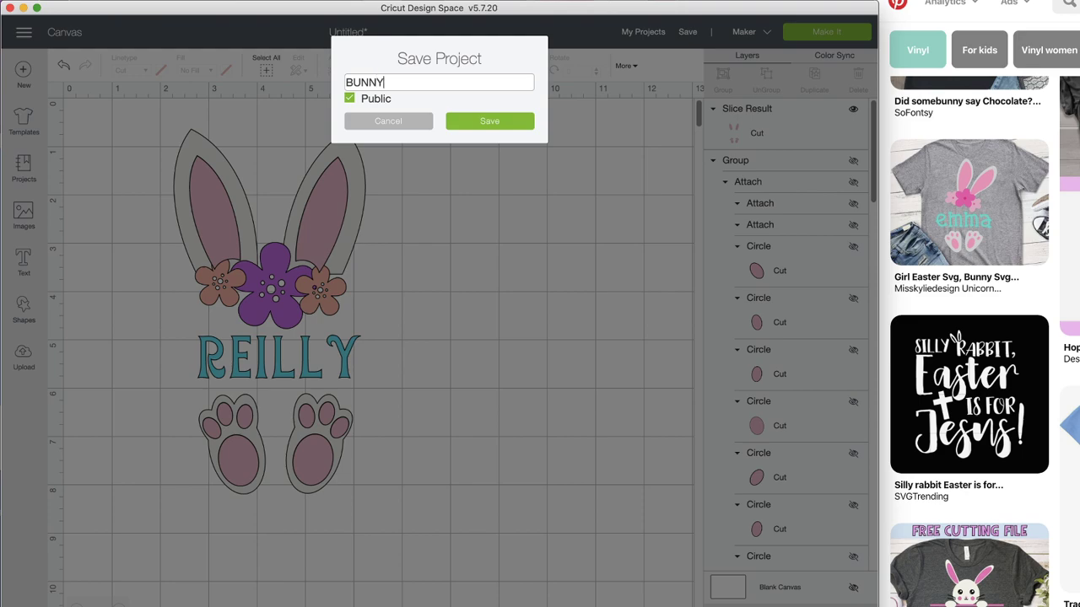
text(EARS NAME)
click(490, 123)
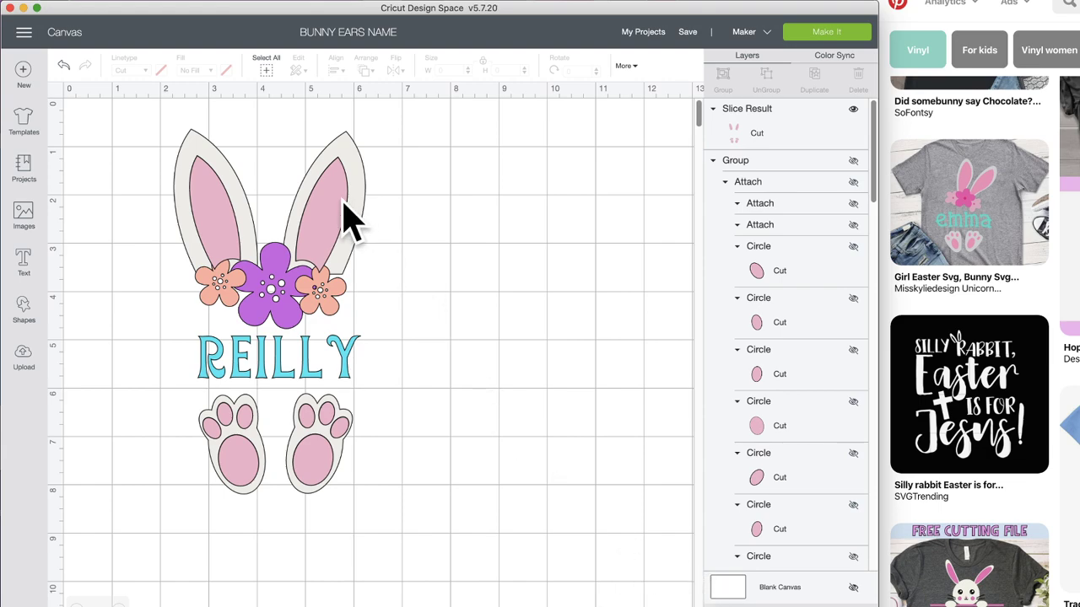
- Move the pink pieces out of the white outlines and back into their openings, and save the project again
drag(350, 219, 384, 216)
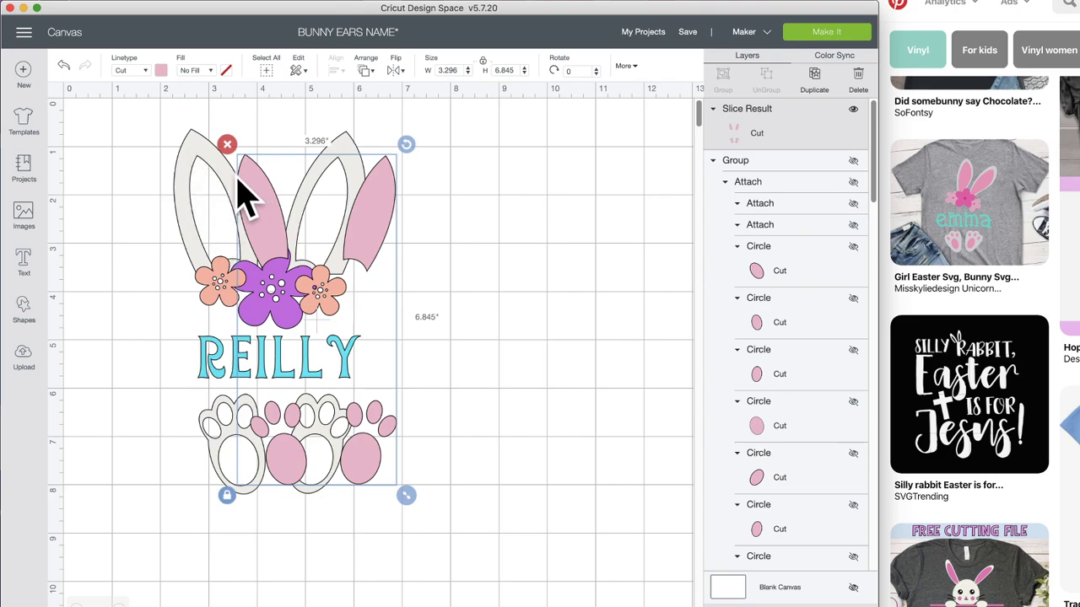
drag(239, 180, 202, 184)
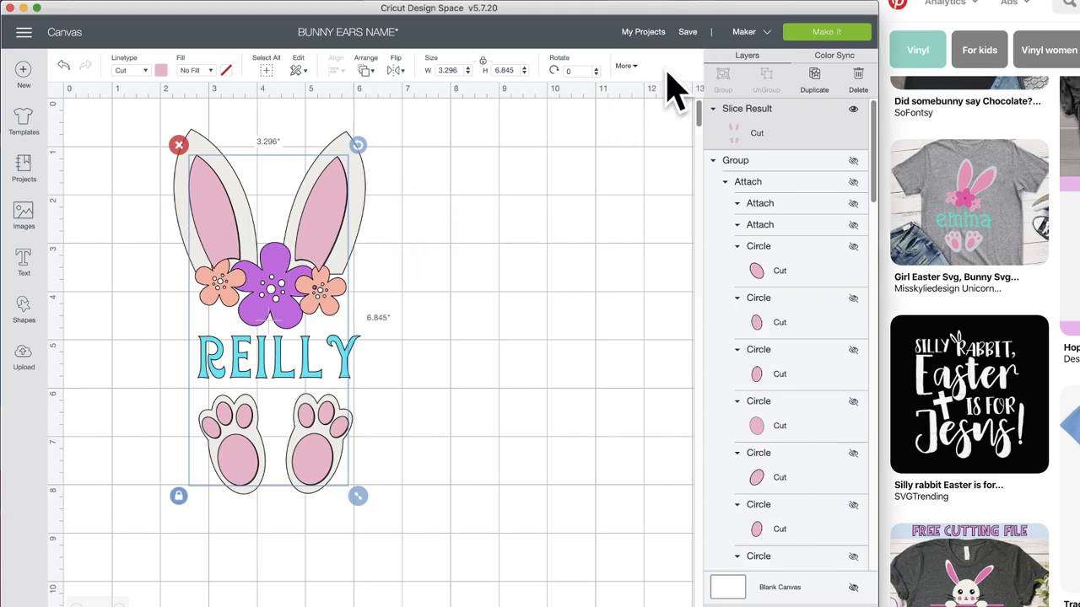
click(687, 34)
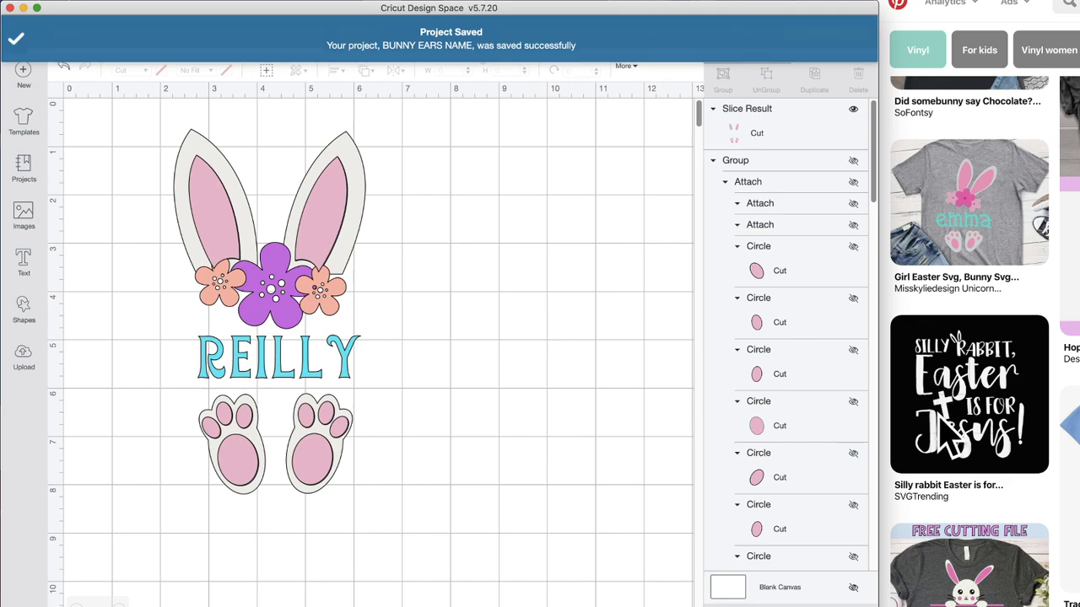
scroll(954, 434, down, 3)
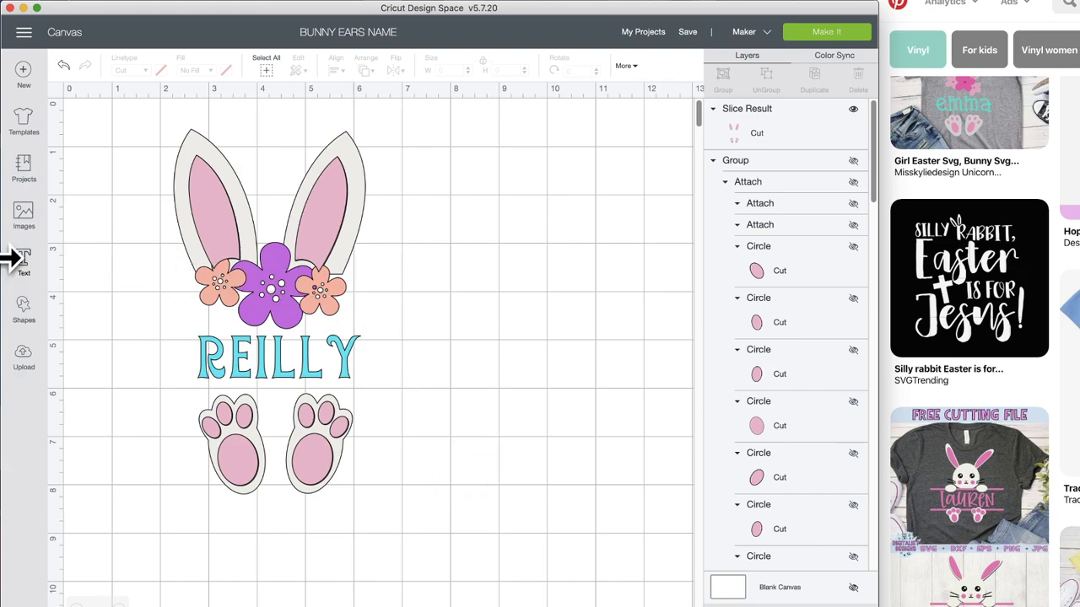
- Search the image library for BUNNY
click(34, 221)
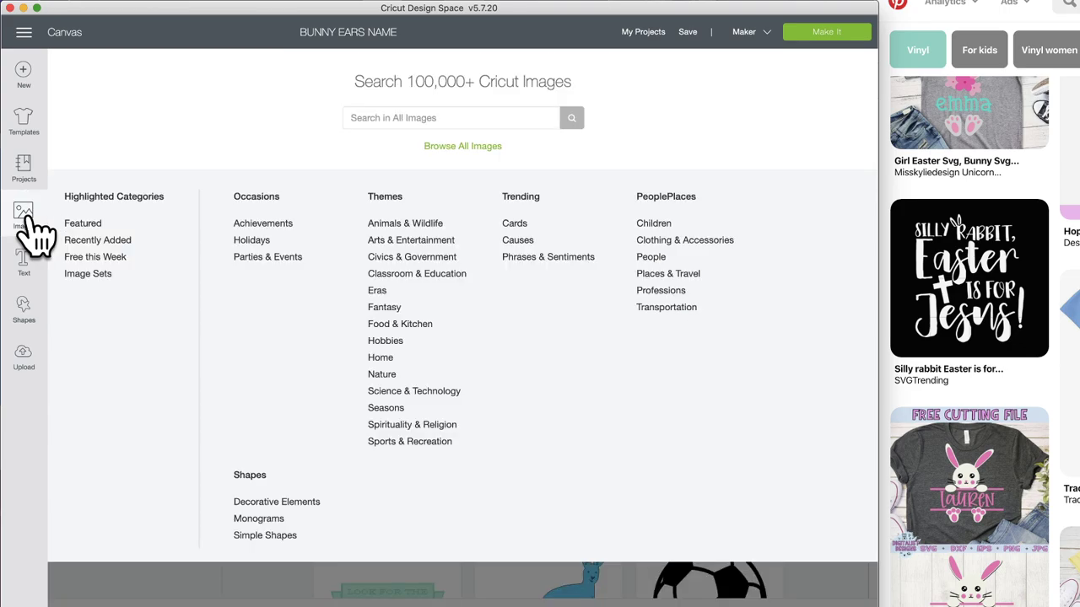
click(394, 118)
text(BUNNY)
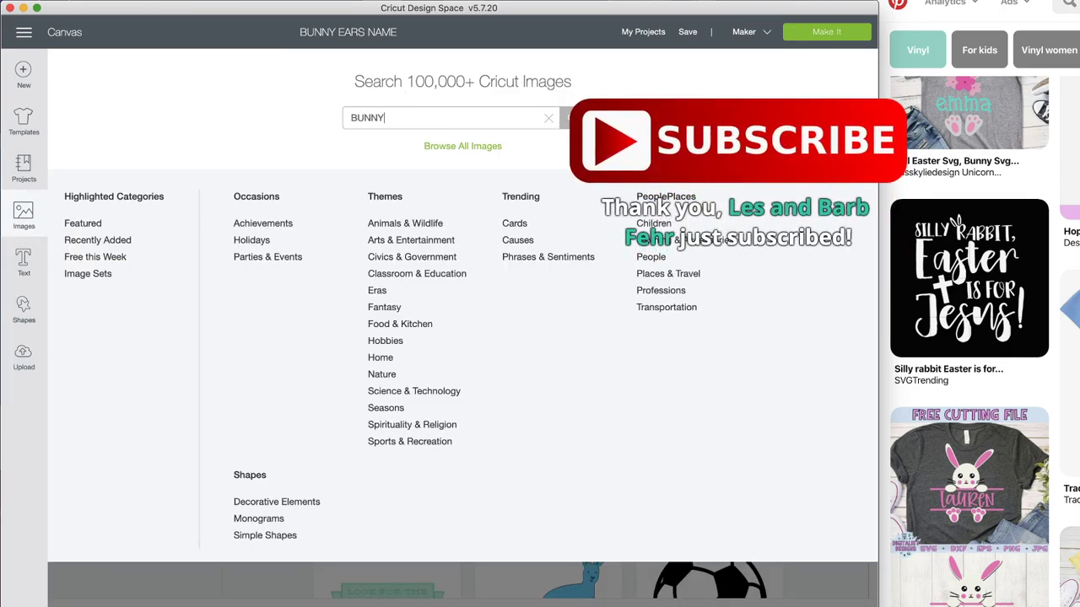
key(Return)
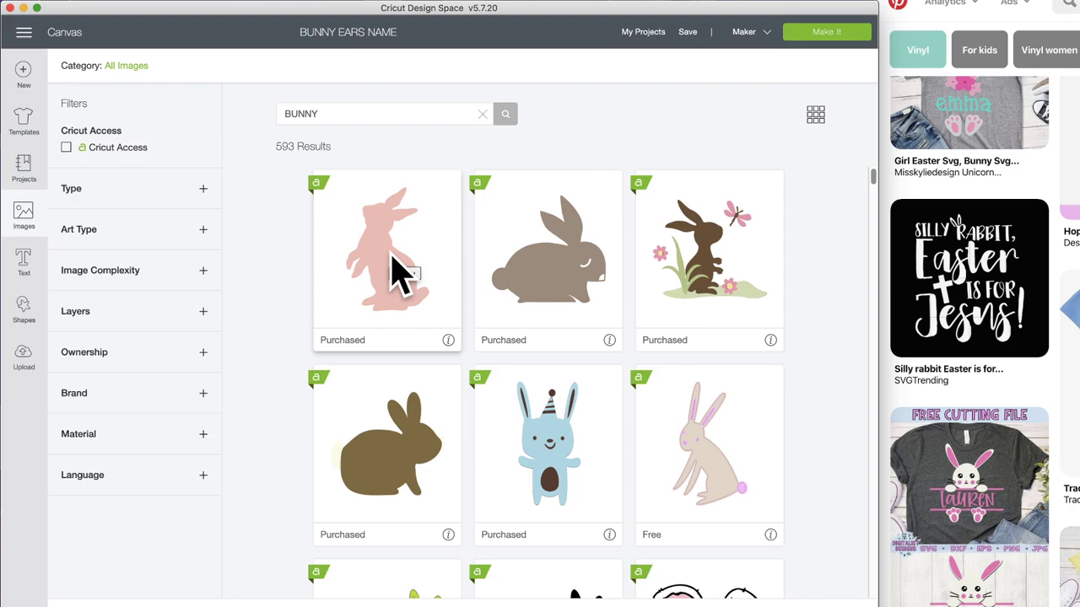
- Look through the bunny images for a peeking face with paws, and return to the design canvas without inserting one
scroll(401, 274, down, 3)
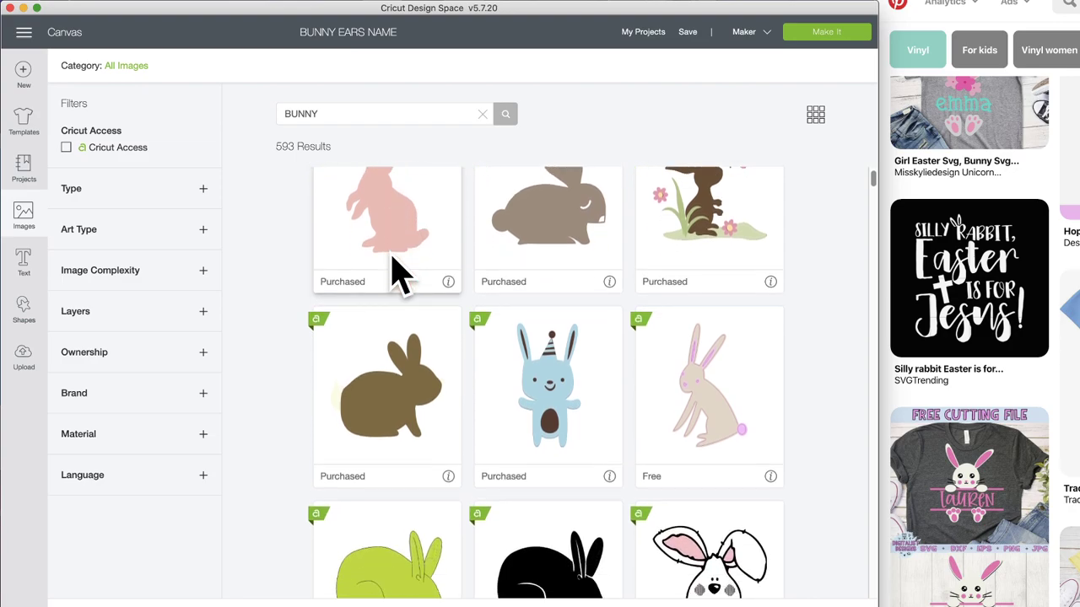
scroll(401, 274, down, 5)
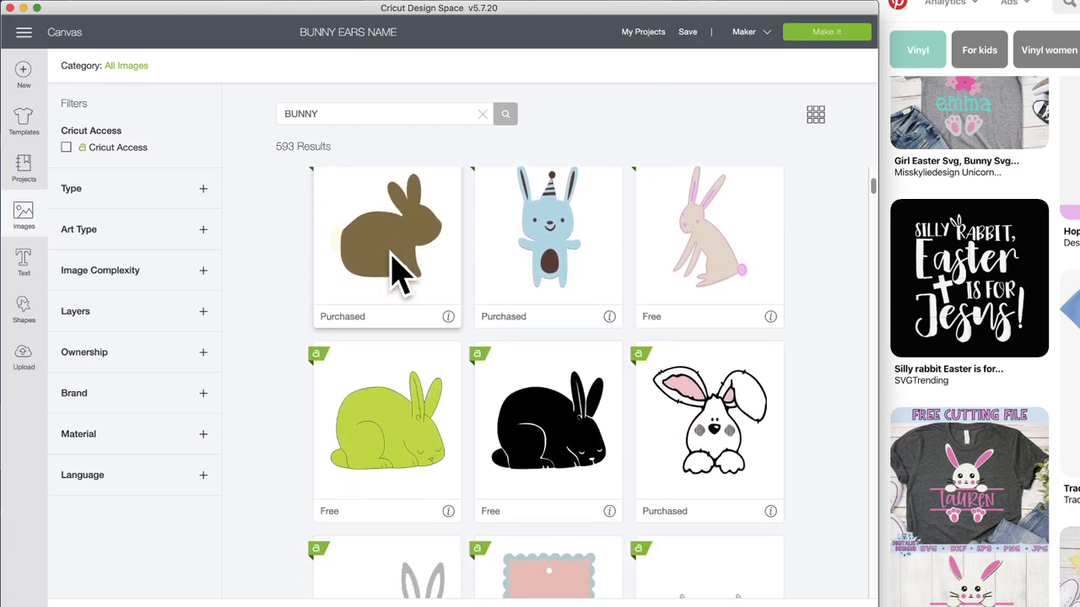
scroll(401, 274, down, 1)
scroll(401, 274, up, 7)
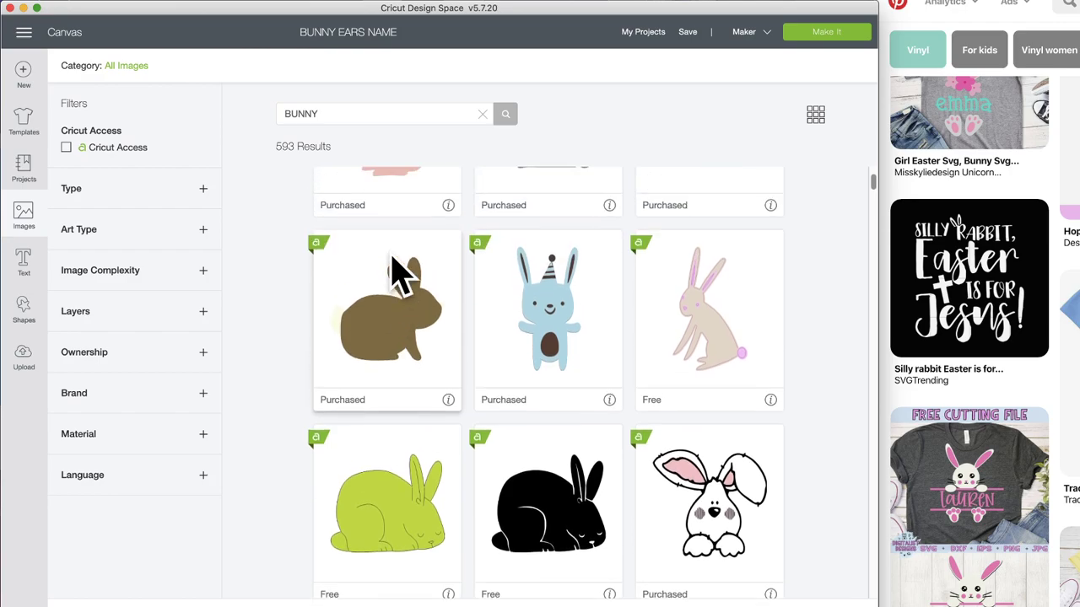
scroll(401, 274, down, 12)
scroll(391, 258, down, 7)
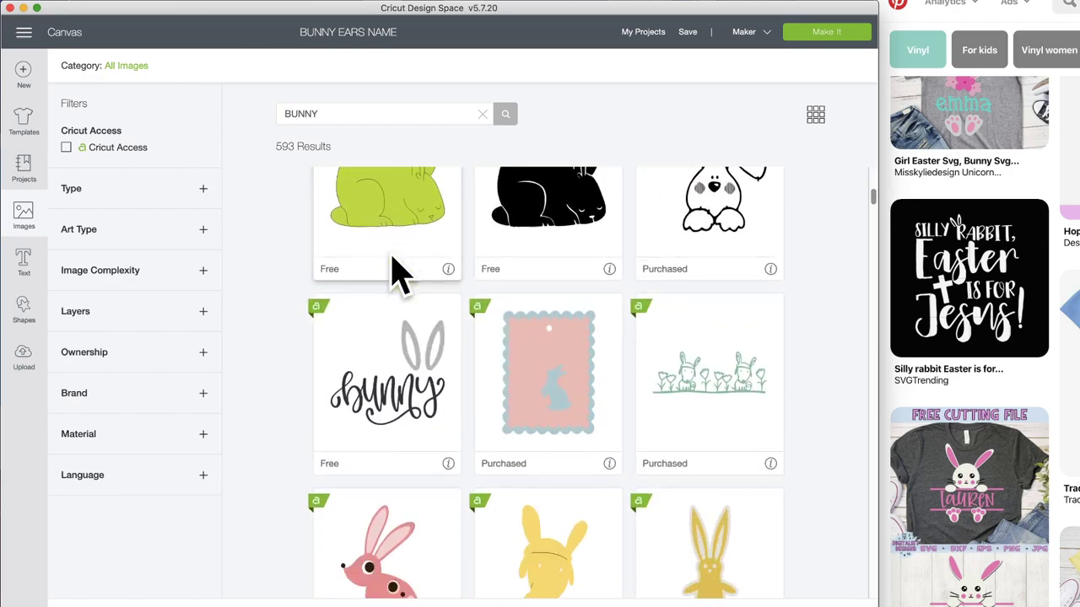
scroll(392, 265, up, 10)
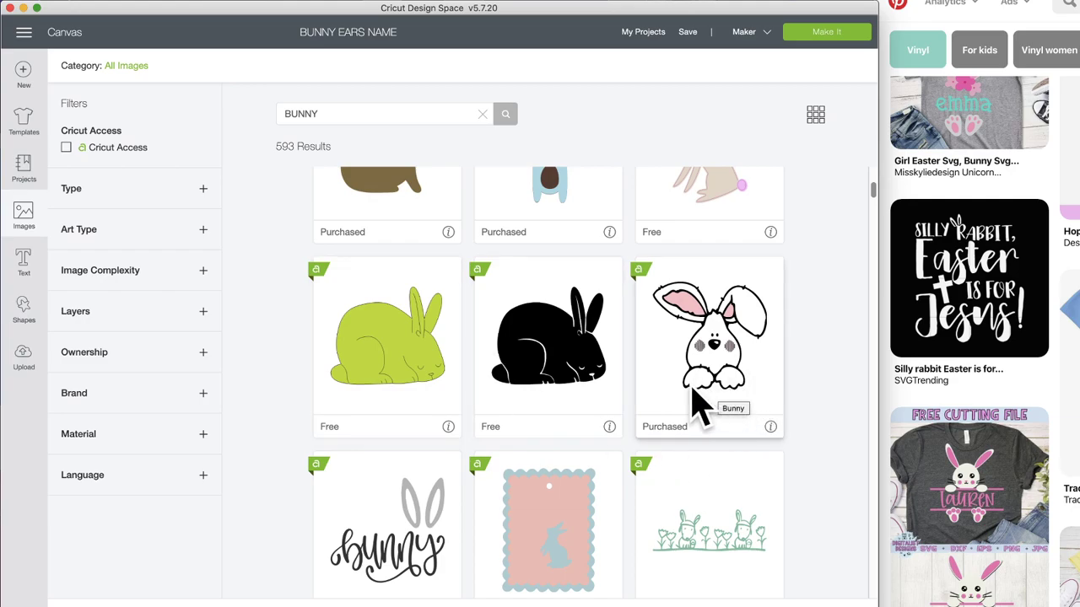
scroll(481, 422, down, 1)
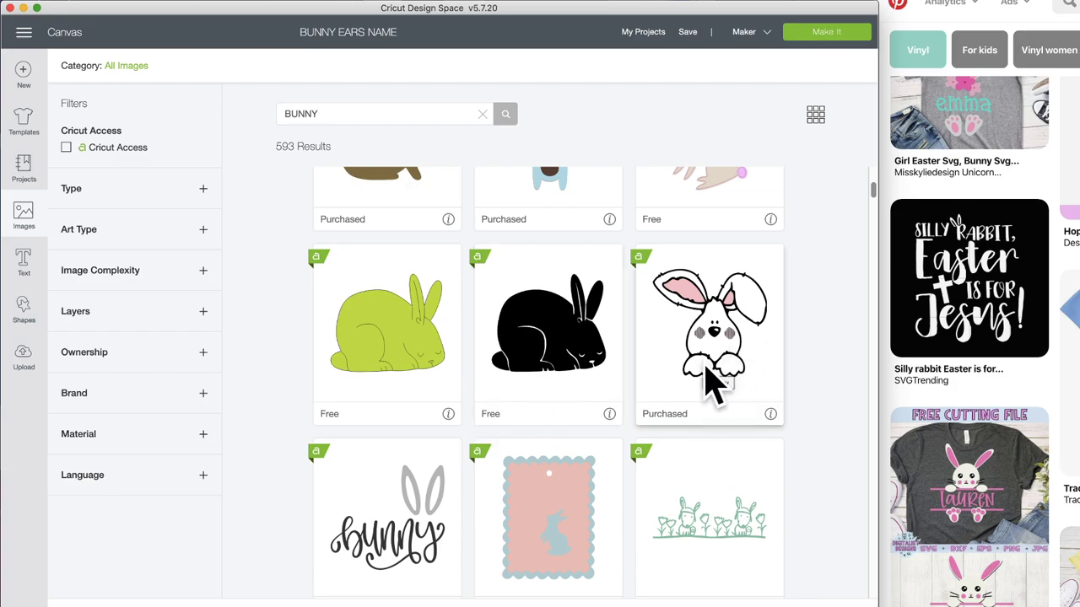
scroll(713, 384, down, 6)
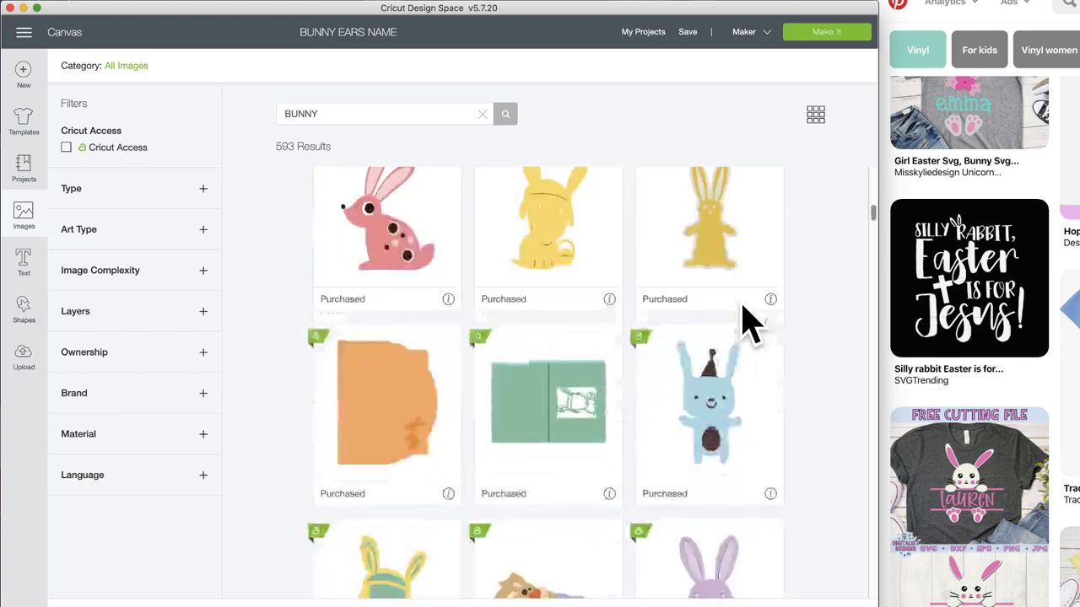
scroll(750, 324, down, 5)
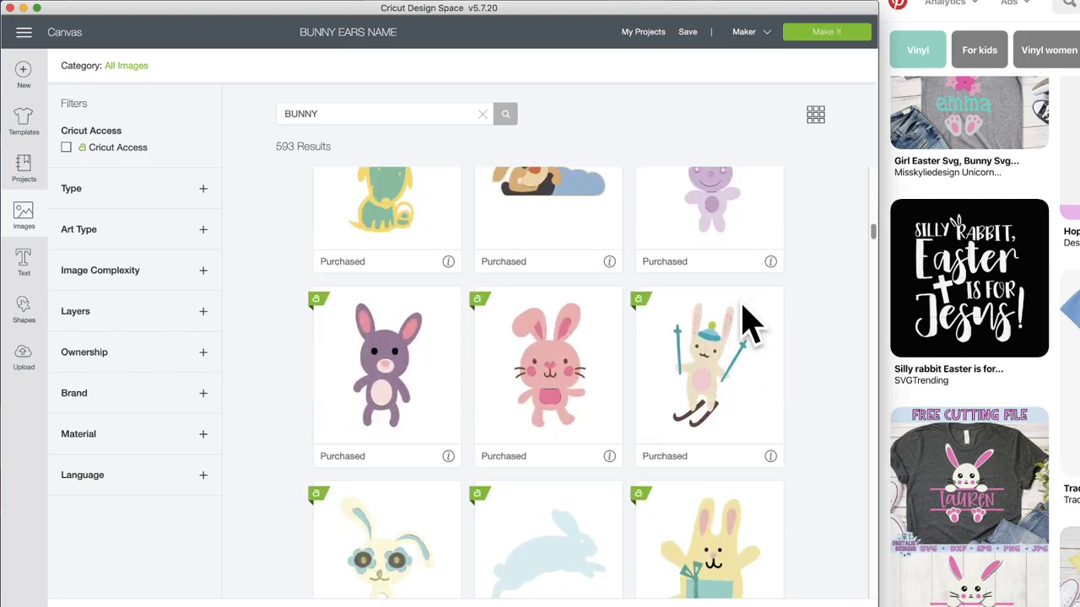
scroll(751, 325, down, 1)
scroll(749, 321, down, 20)
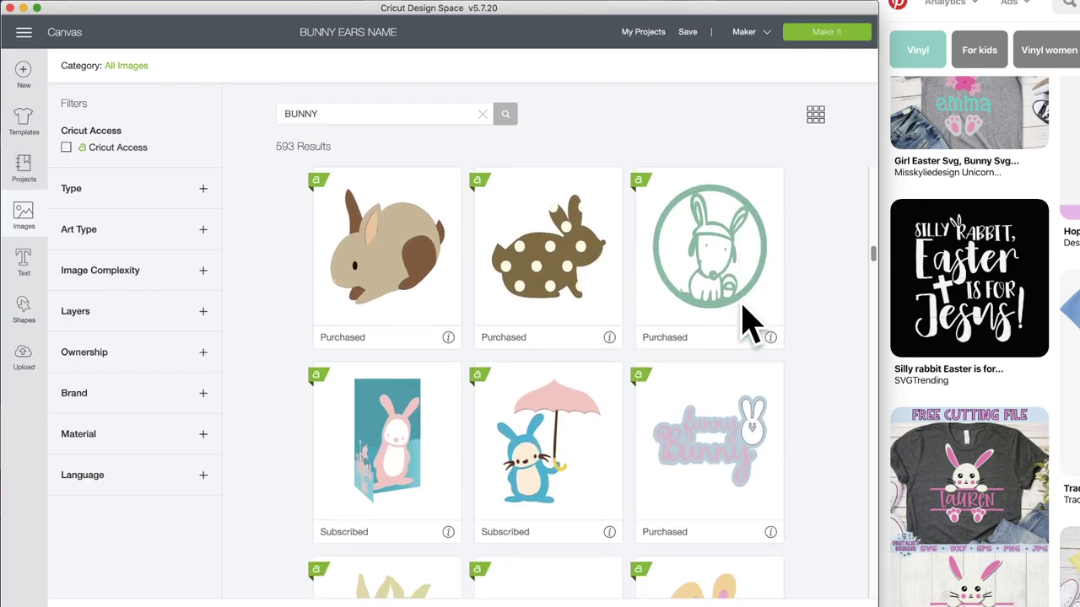
scroll(748, 321, up, 3)
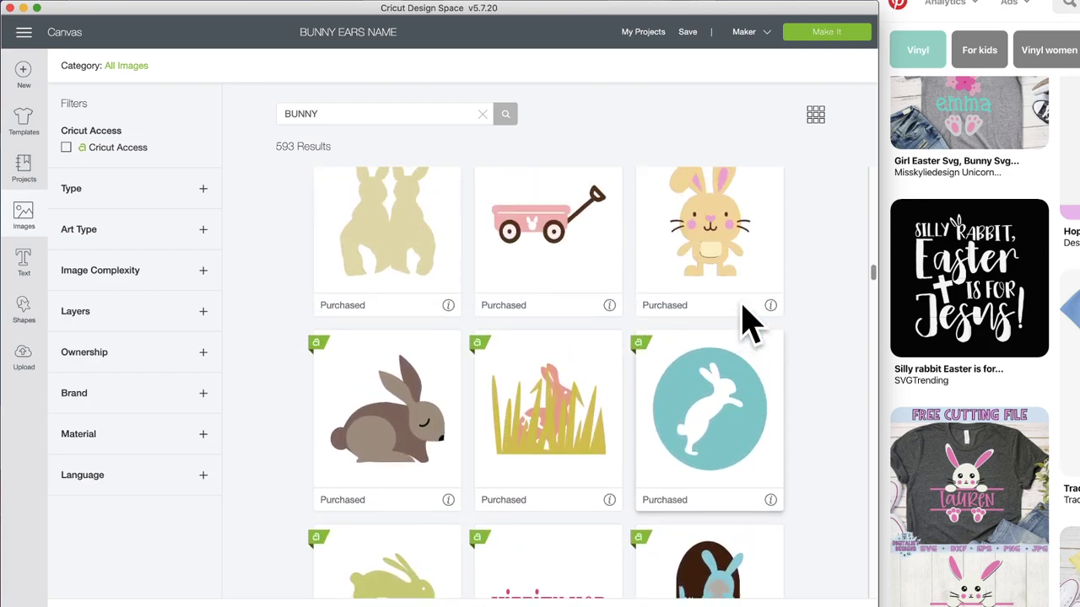
scroll(749, 320, down, 1)
scroll(748, 321, down, 6)
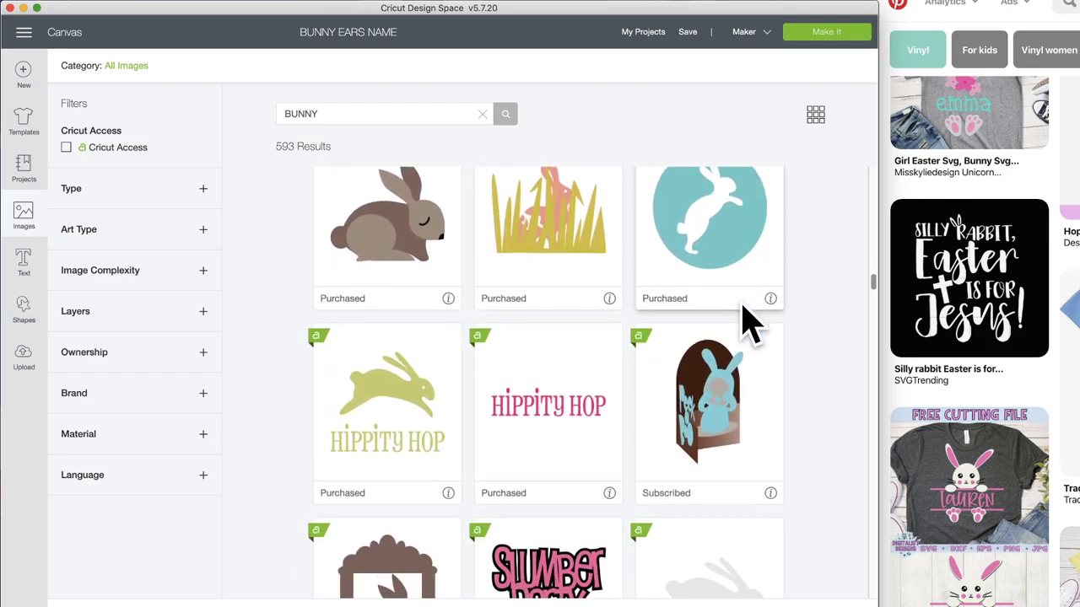
scroll(749, 321, down, 1)
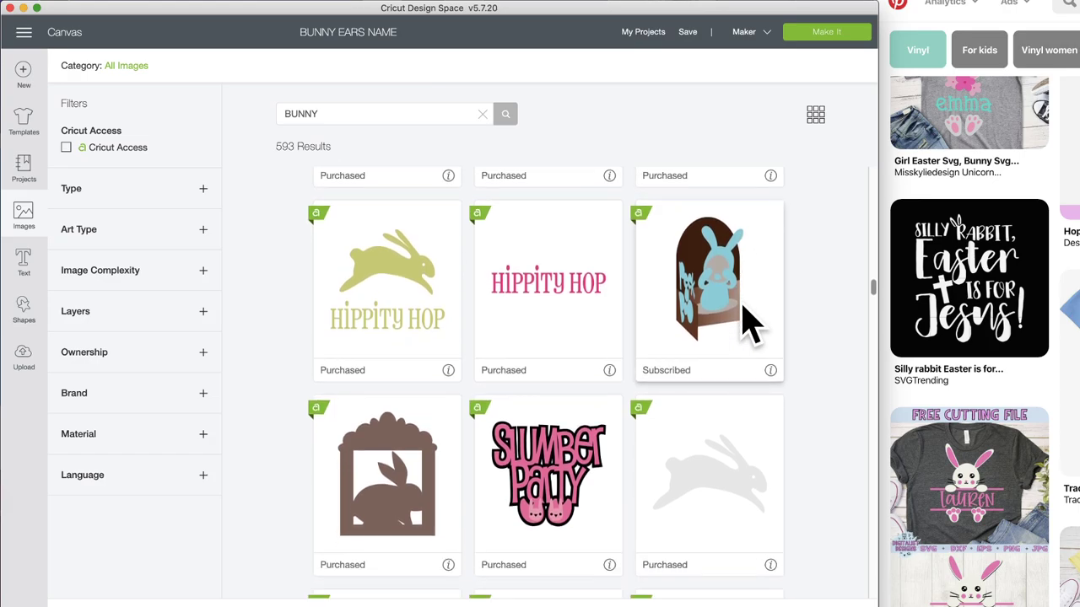
click(21, 218)
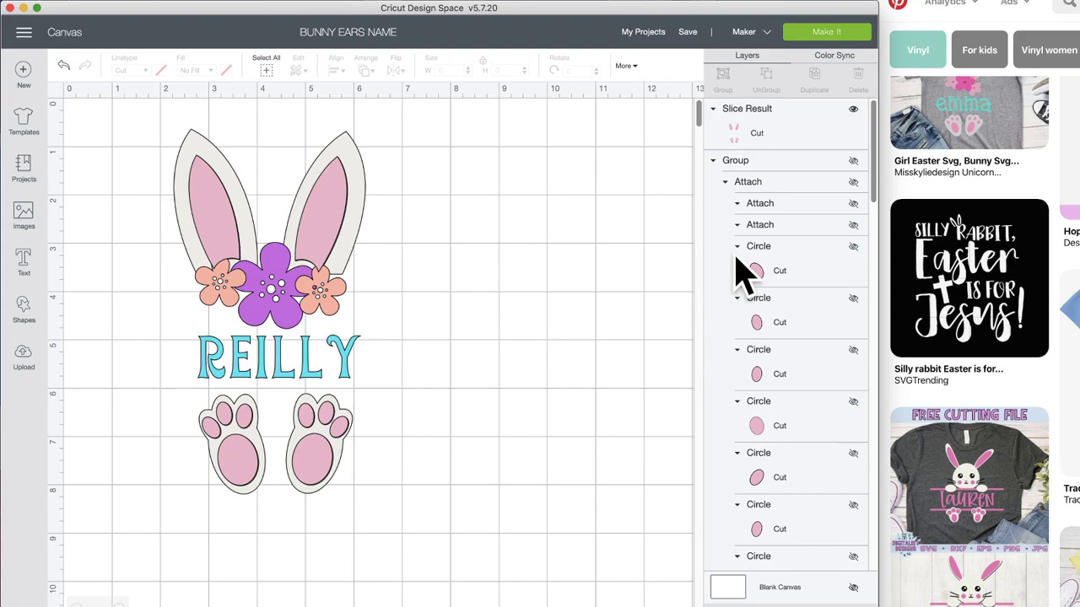
- Unhide the group holding the bunny's eyelashes, nose, whiskers and green flower, and nudge it slightly beside the ears design
scroll(738, 270, down, 20)
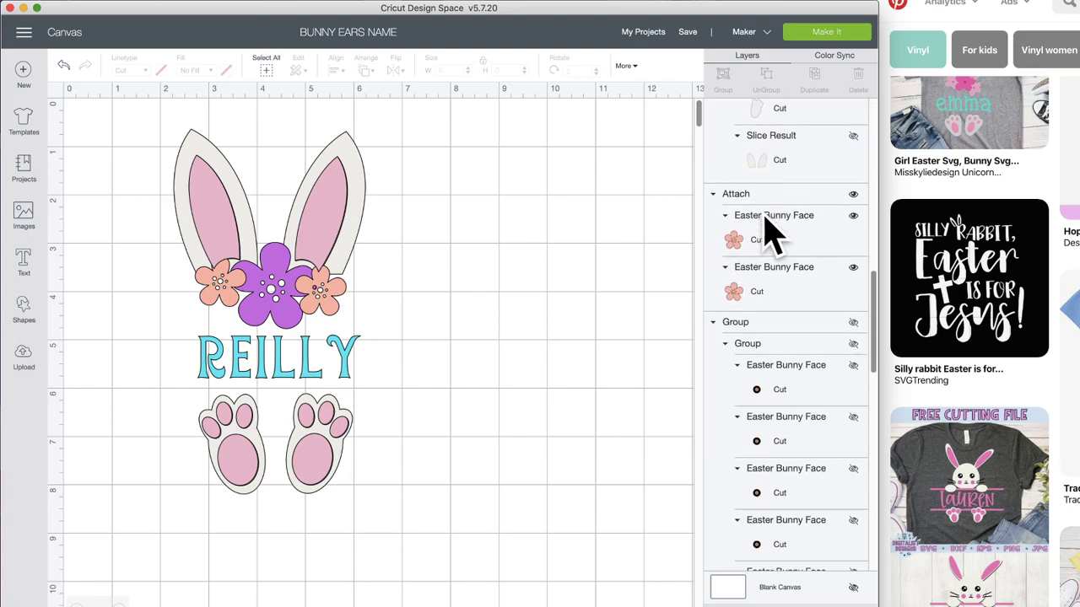
scroll(771, 236, down, 15)
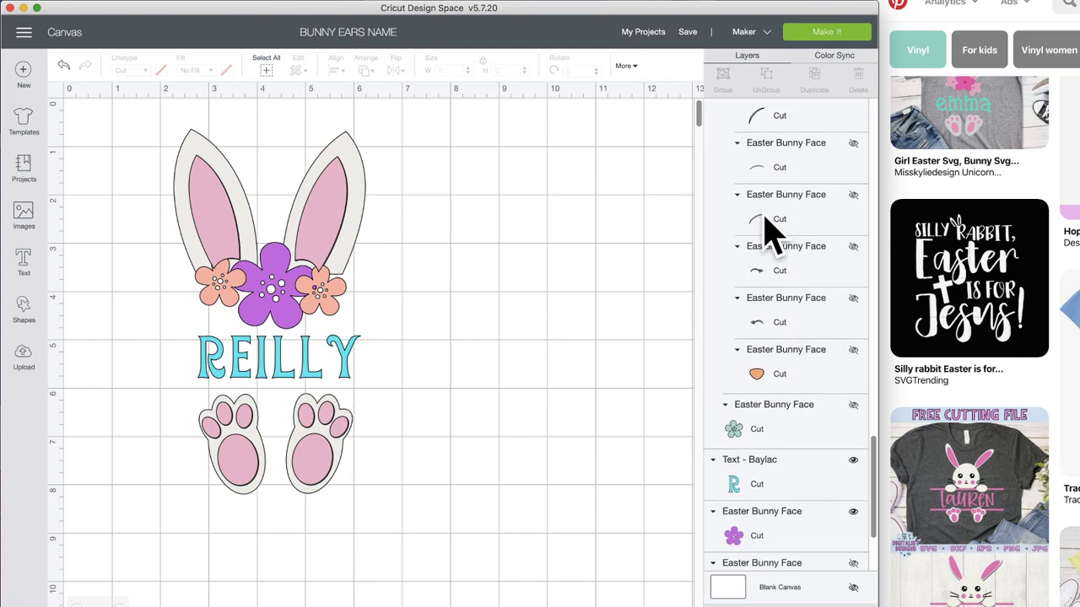
scroll(772, 236, up, 8)
click(800, 243)
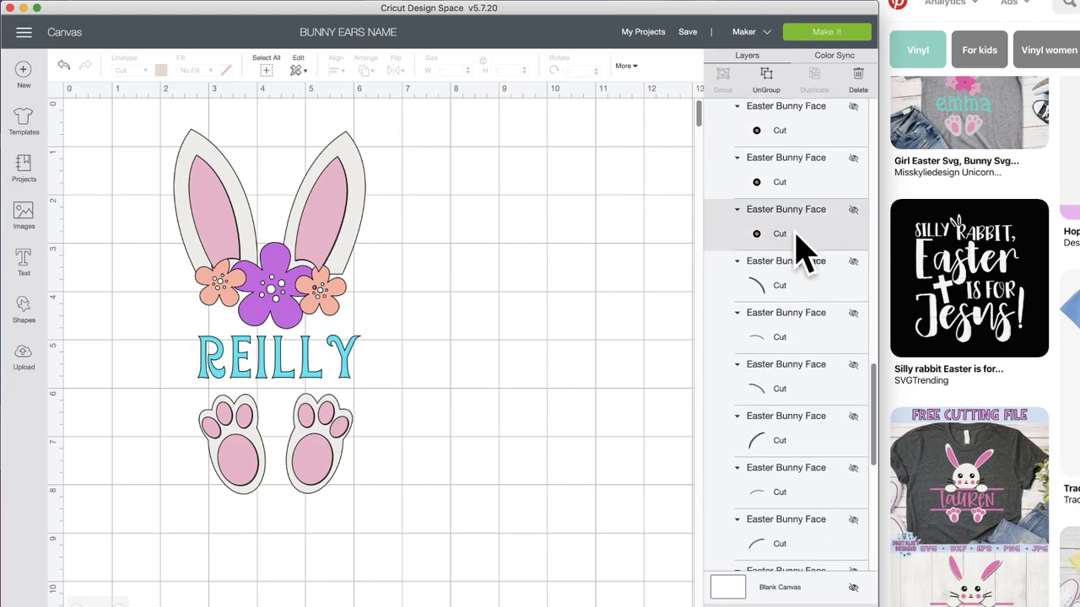
scroll(759, 287, up, 8)
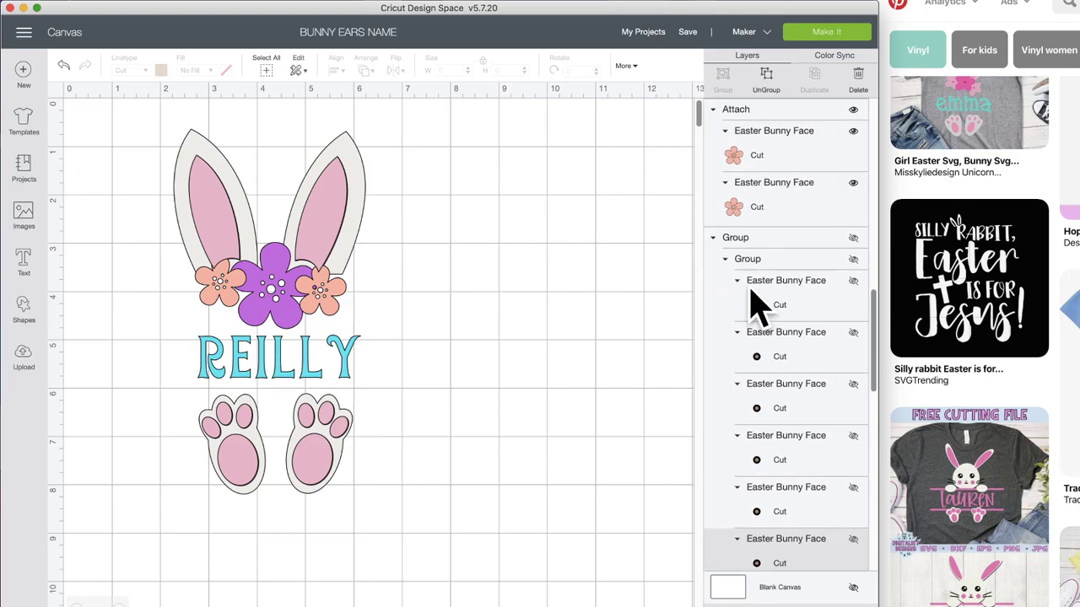
click(852, 238)
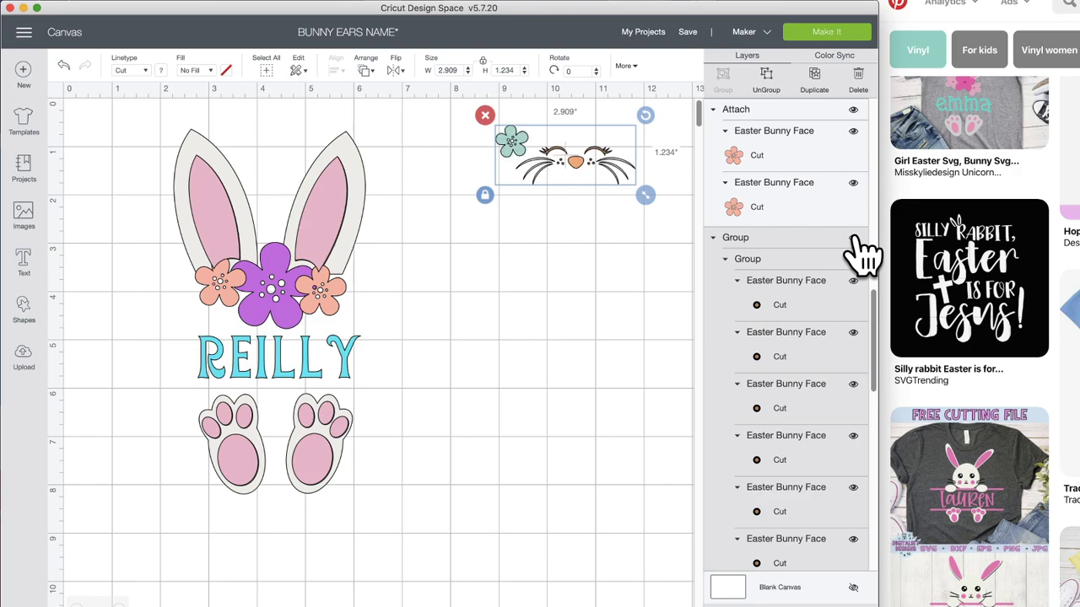
drag(582, 173, 573, 179)
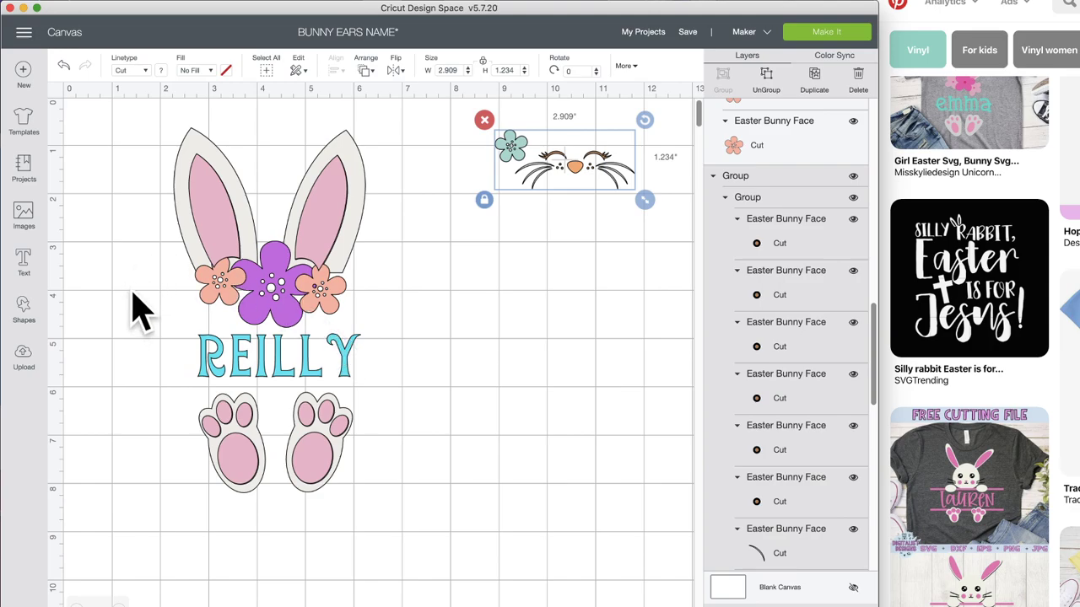
- Add a circle, place it below the bunny face details, and recolour it to the off-white material colour of the ears
click(25, 305)
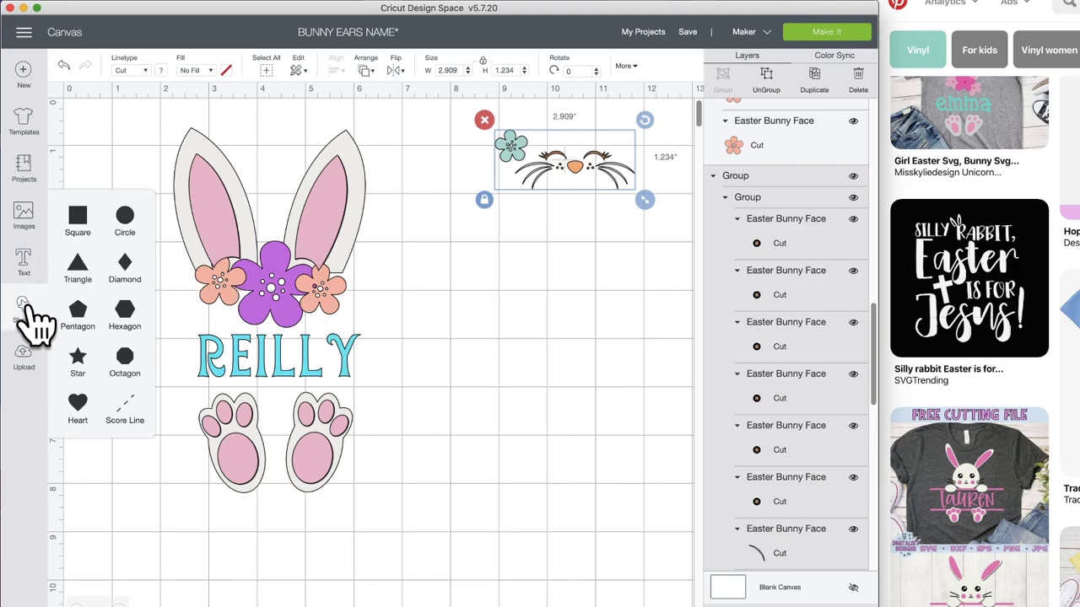
click(127, 221)
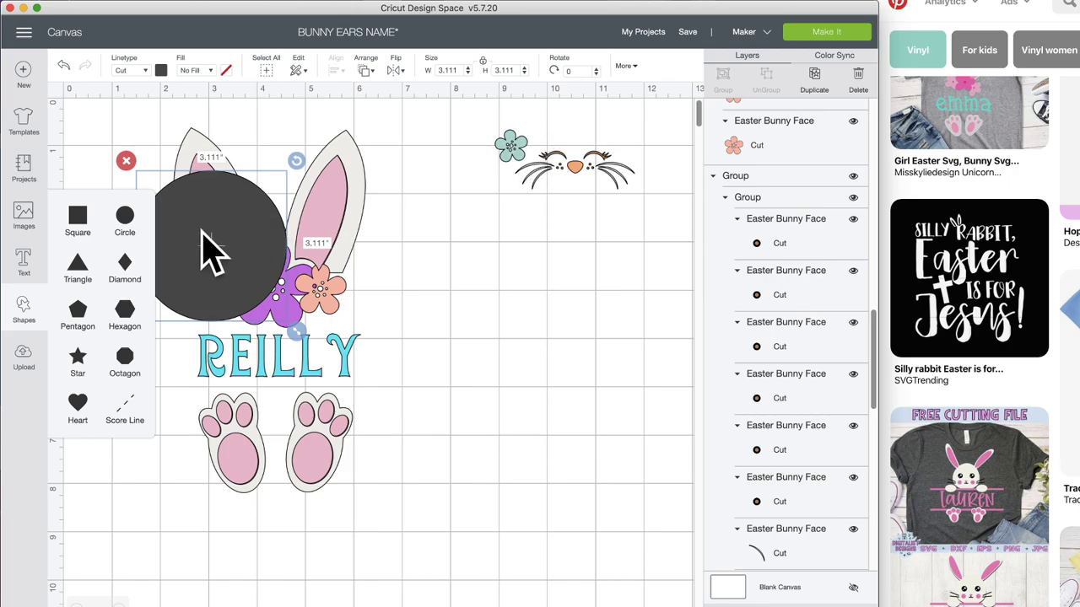
drag(204, 236, 527, 306)
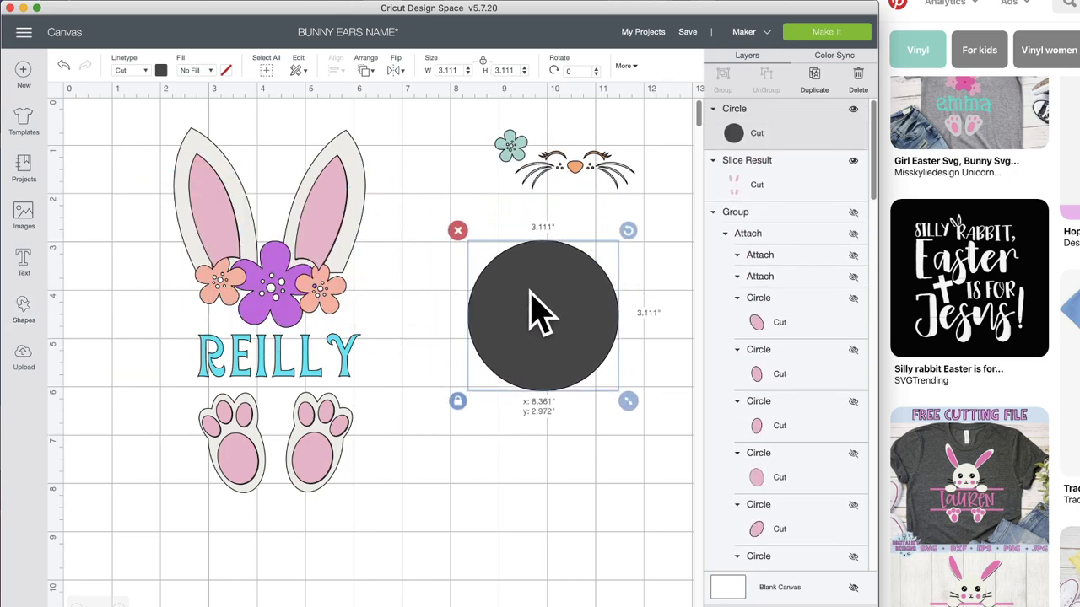
click(160, 70)
click(175, 117)
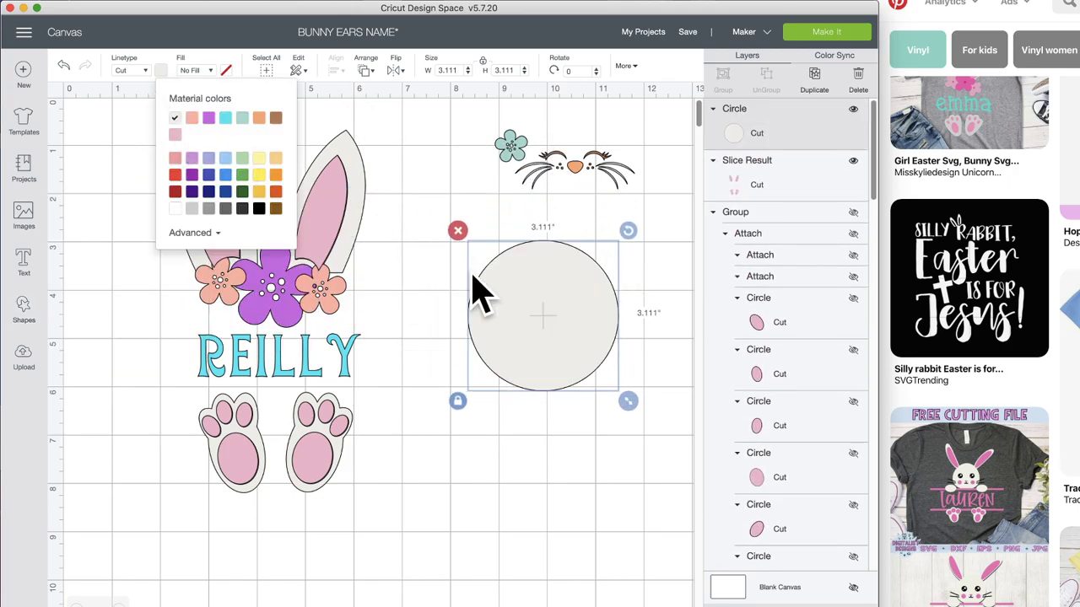
- Move the bunny face group onto the off-white circle, send the circle to the back, and shift the face across it
click(579, 186)
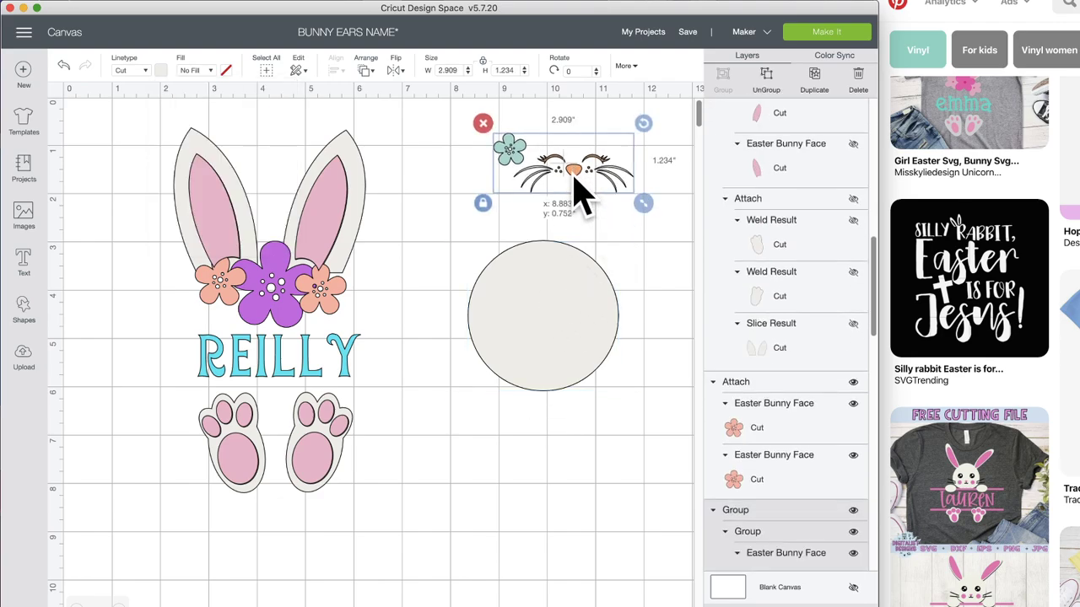
drag(578, 187, 567, 329)
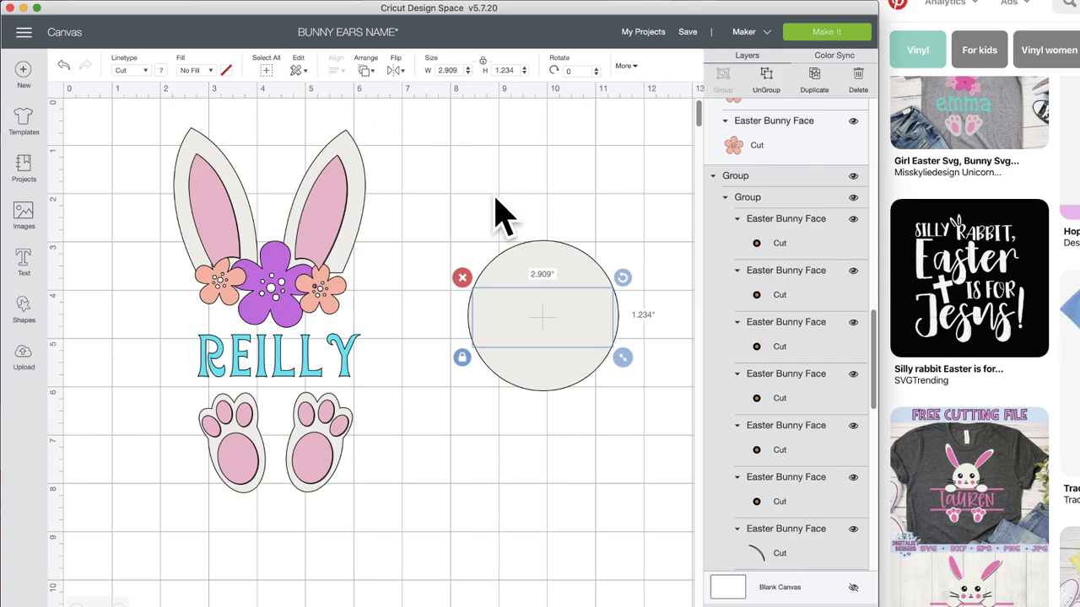
click(566, 259)
click(369, 71)
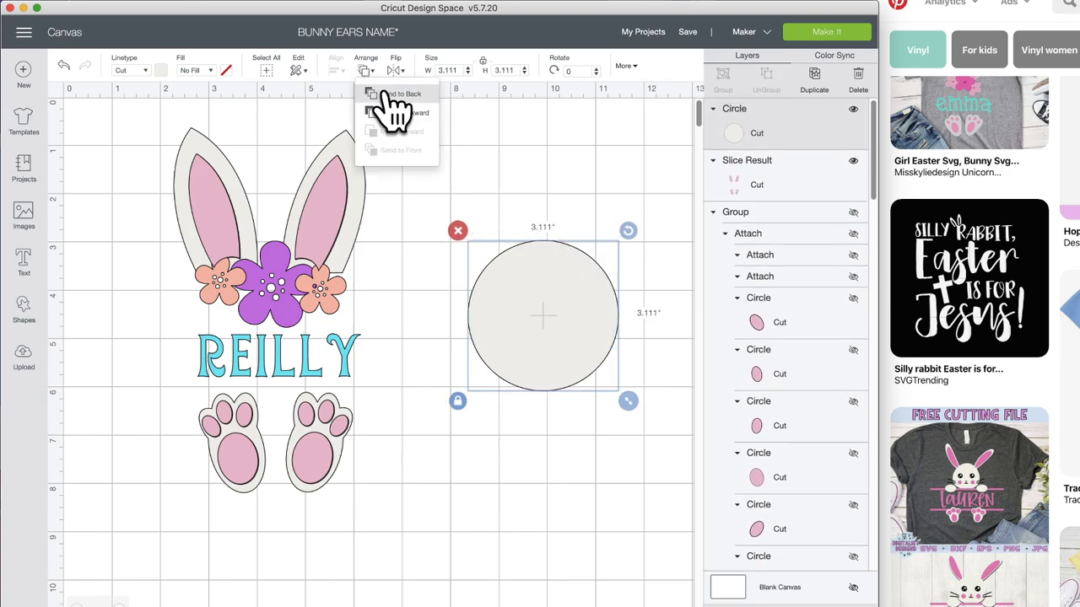
click(386, 93)
click(560, 183)
drag(571, 322, 544, 342)
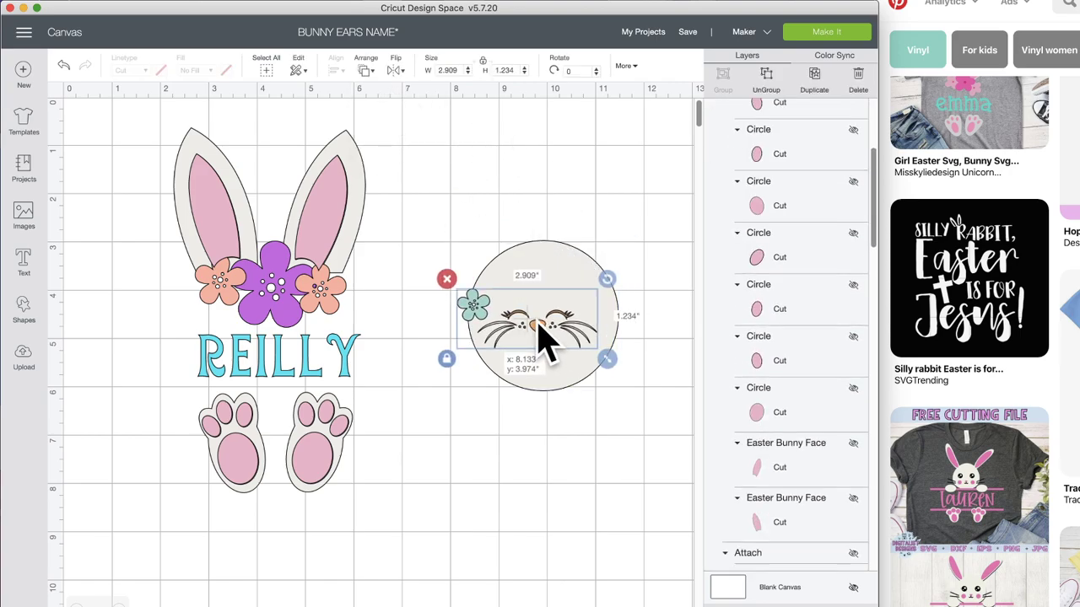
- Unlock the circle's proportions, shrink it to an oval about 1.86 by 2.17 inches, and centre it behind the face
click(566, 283)
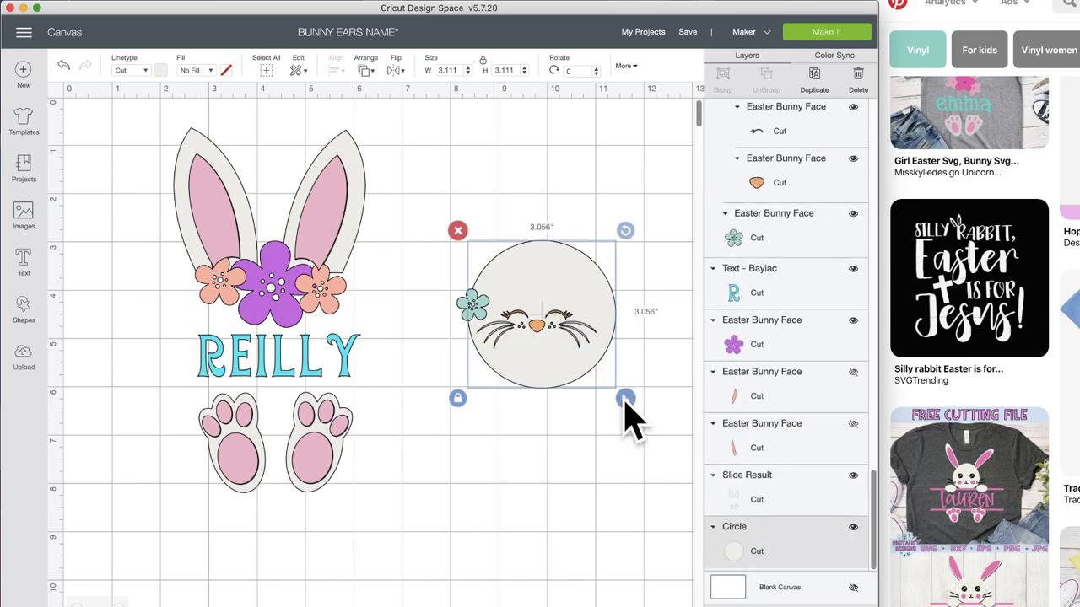
drag(625, 402, 596, 395)
click(456, 379)
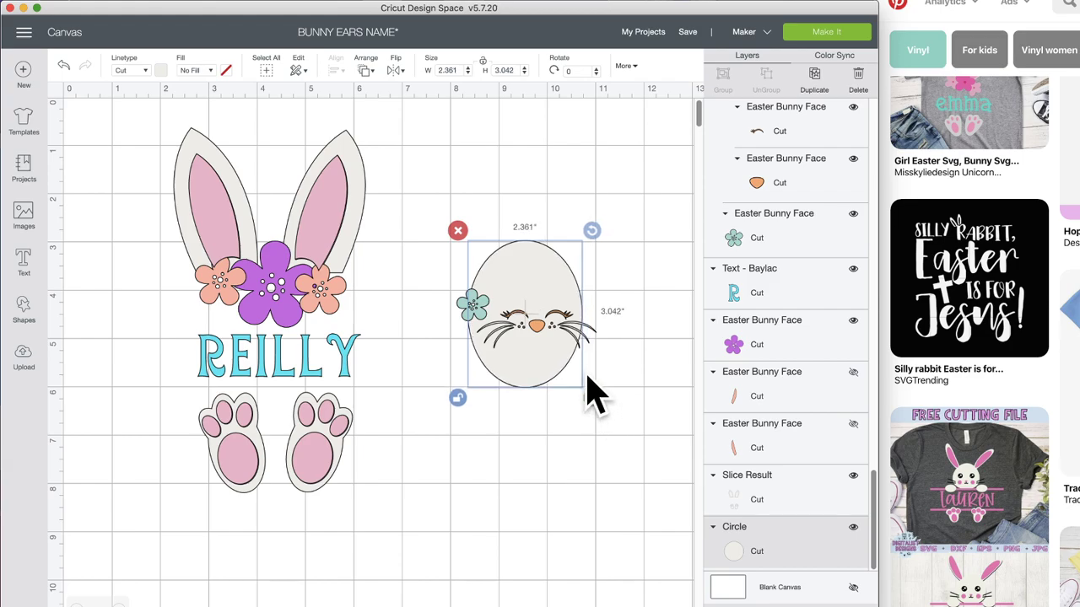
drag(539, 357, 550, 364)
drag(602, 402, 579, 361)
mouse_move(534, 289)
mouse_down()
mouse_move(552, 313)
mouse_move(541, 301)
mouse_up()
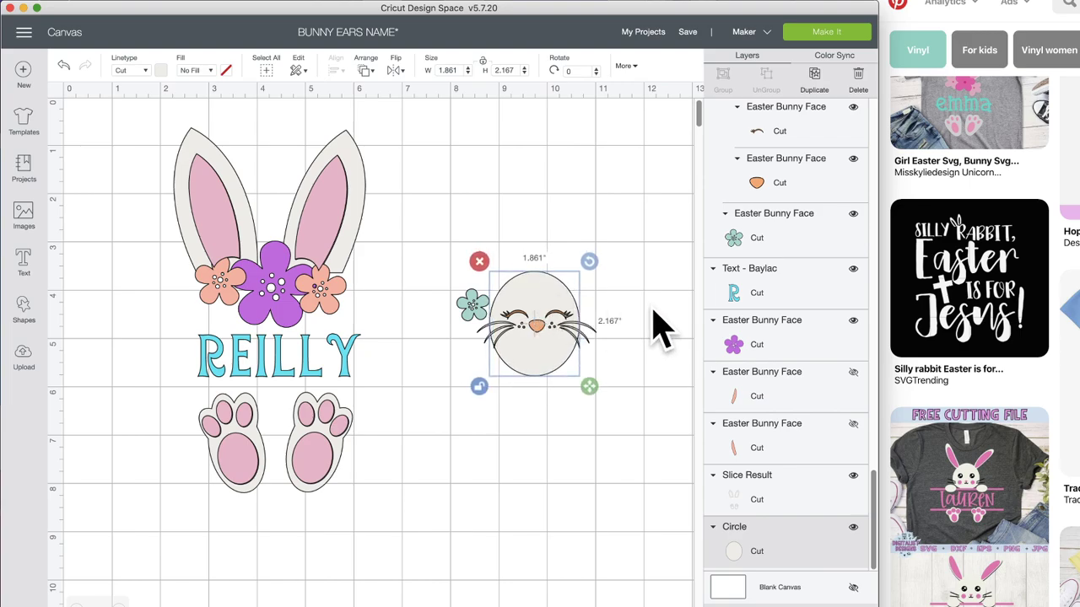
- Nudge the oval head behind the face and shorten it to about 1.99 inches high, keeping it about 1.86 inches wide
drag(544, 358, 547, 355)
drag(588, 385, 589, 375)
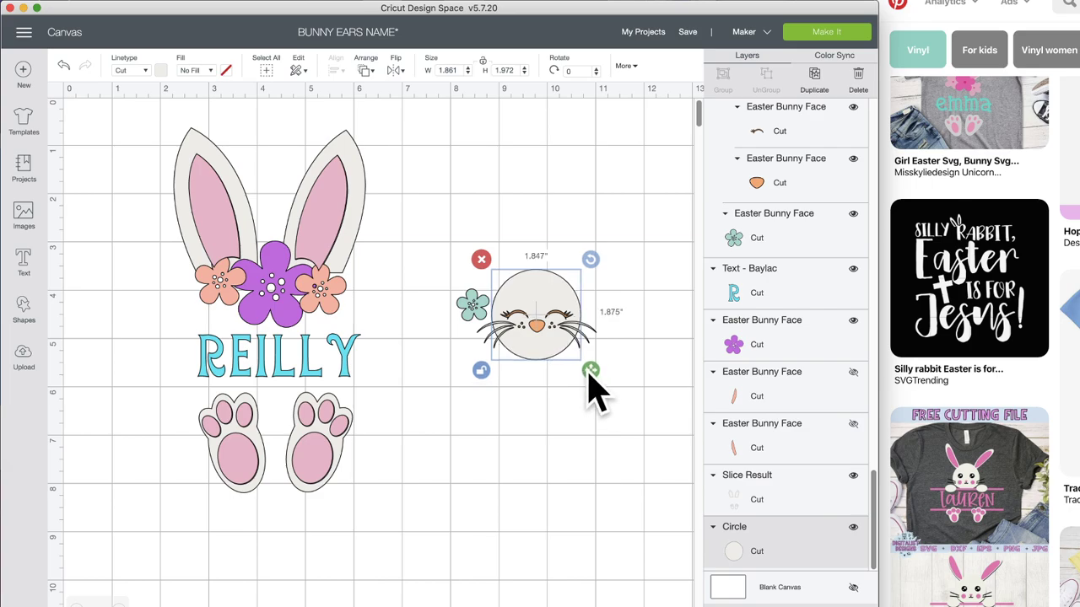
drag(588, 377, 589, 379)
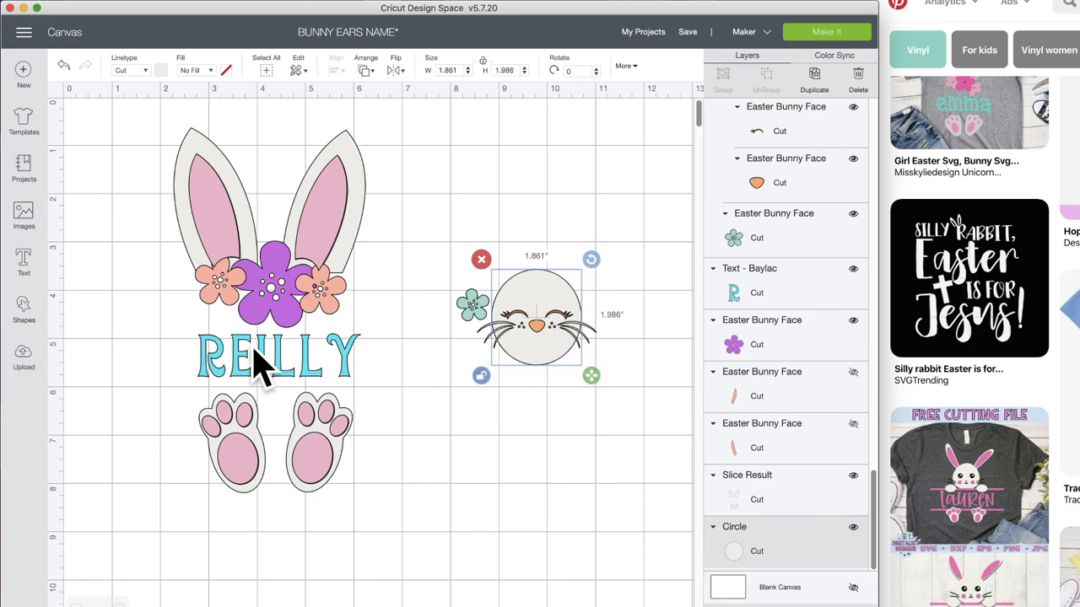
- Search the image library for EGG
click(26, 313)
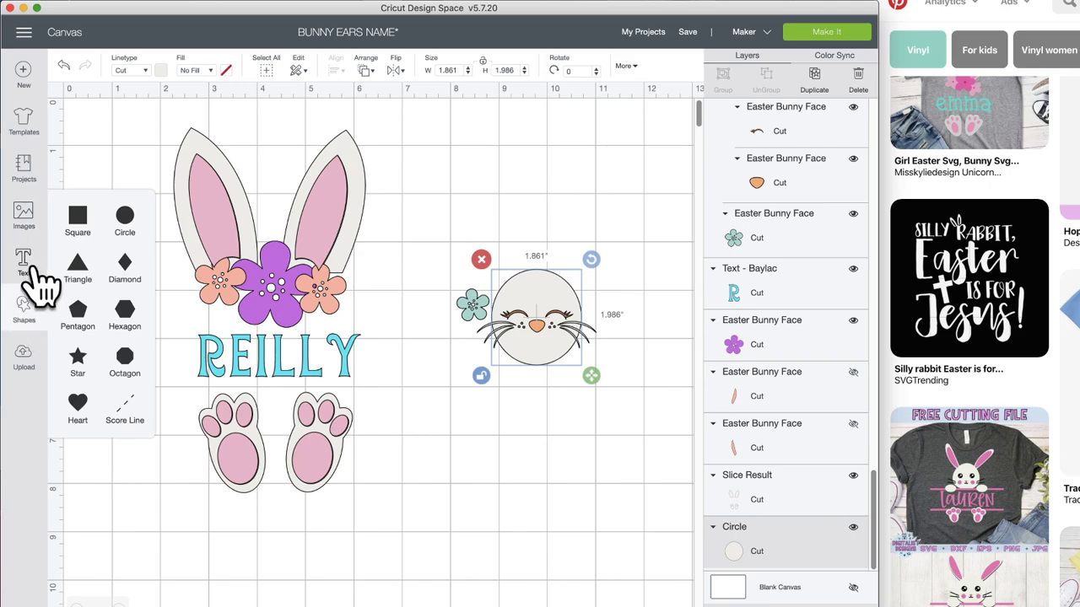
click(24, 215)
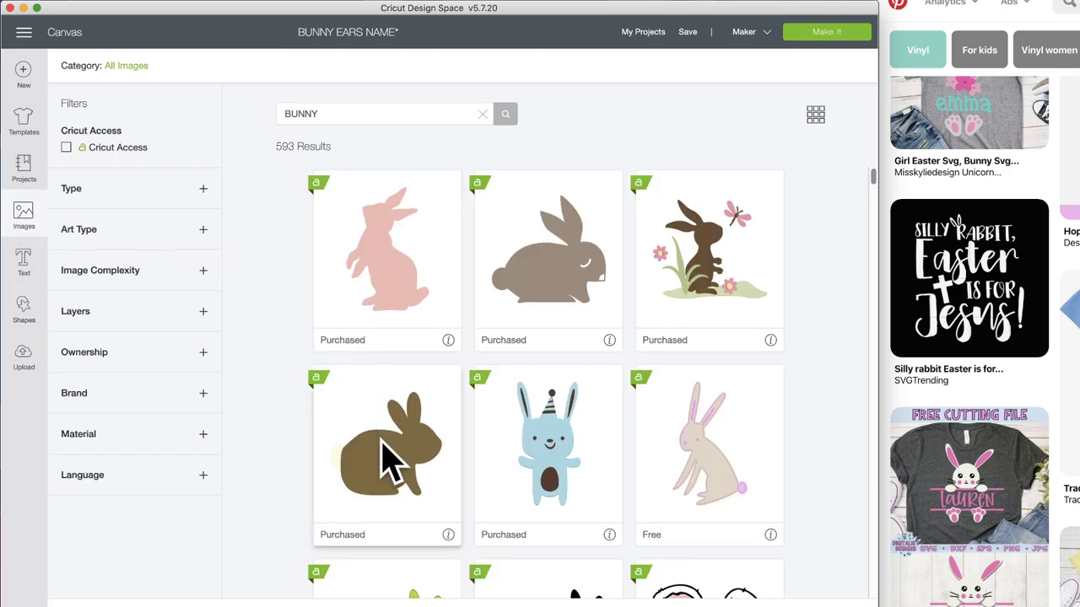
scroll(429, 482, down, 5)
scroll(429, 485, down, 10)
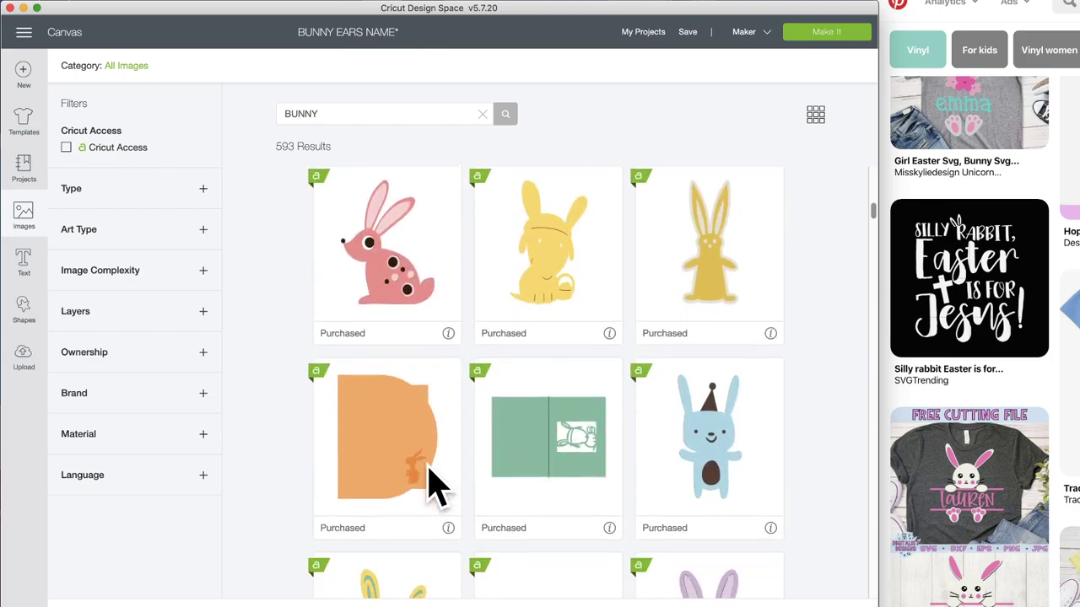
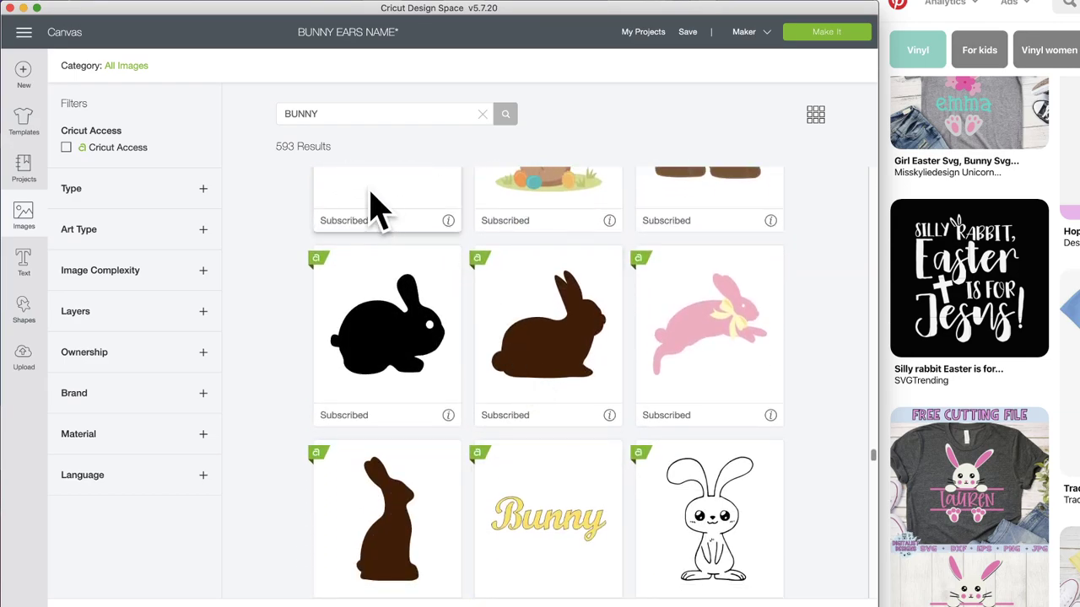
drag(335, 114, 221, 126)
text(EGG)
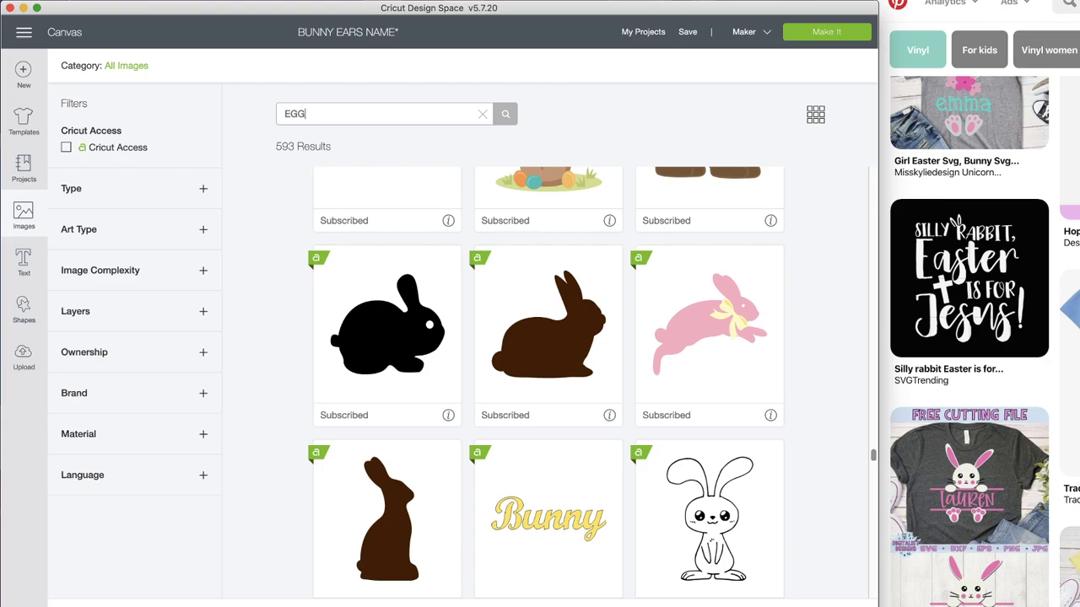
key(Return)
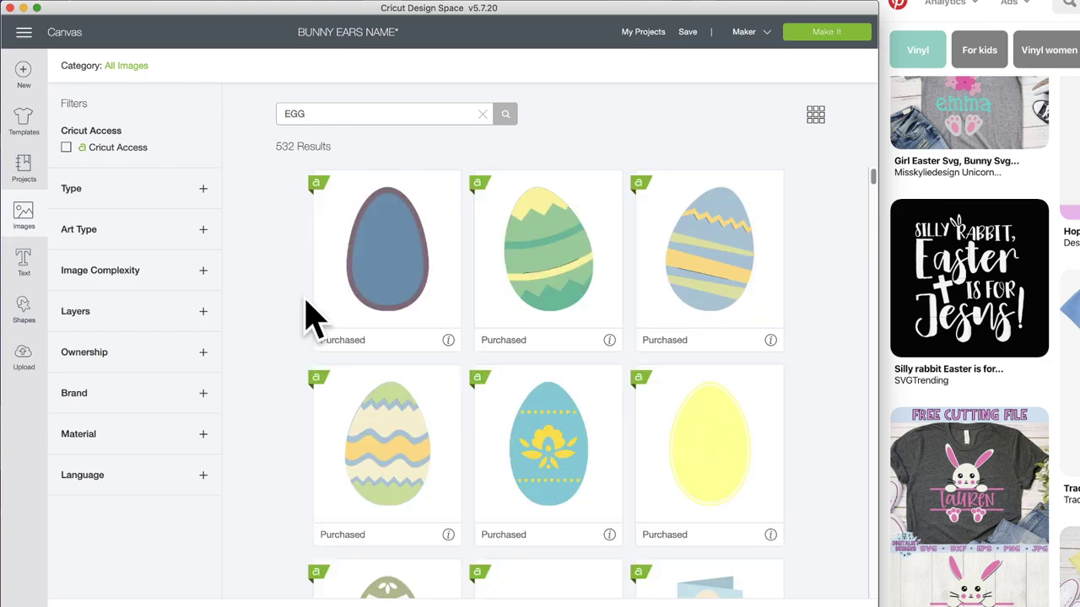
- Insert the plain red egg image from the search results into the design
scroll(472, 422, down, 1)
scroll(473, 421, down, 15)
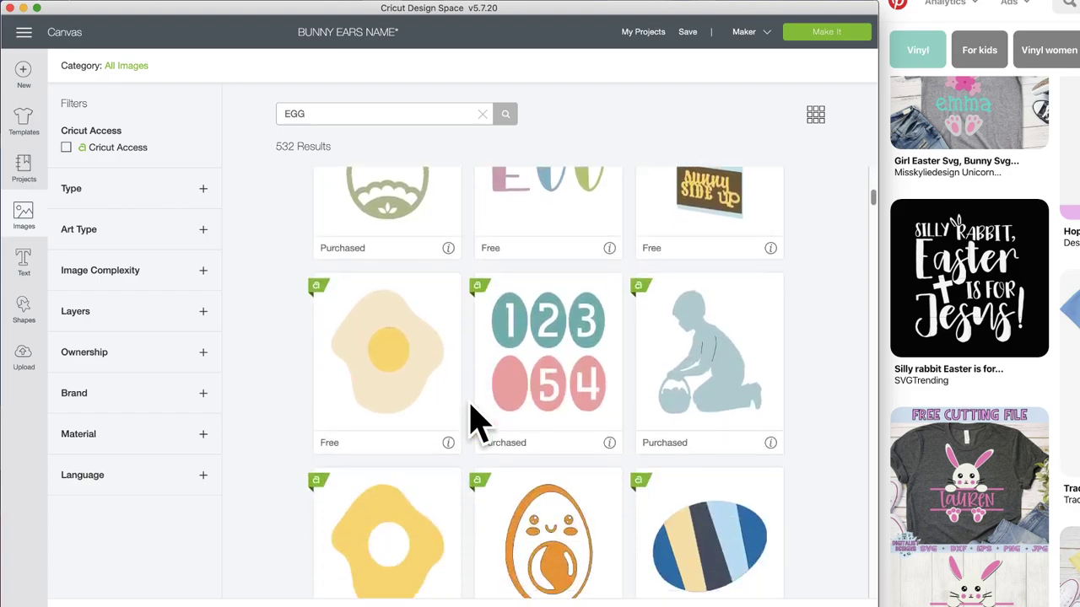
scroll(473, 421, down, 8)
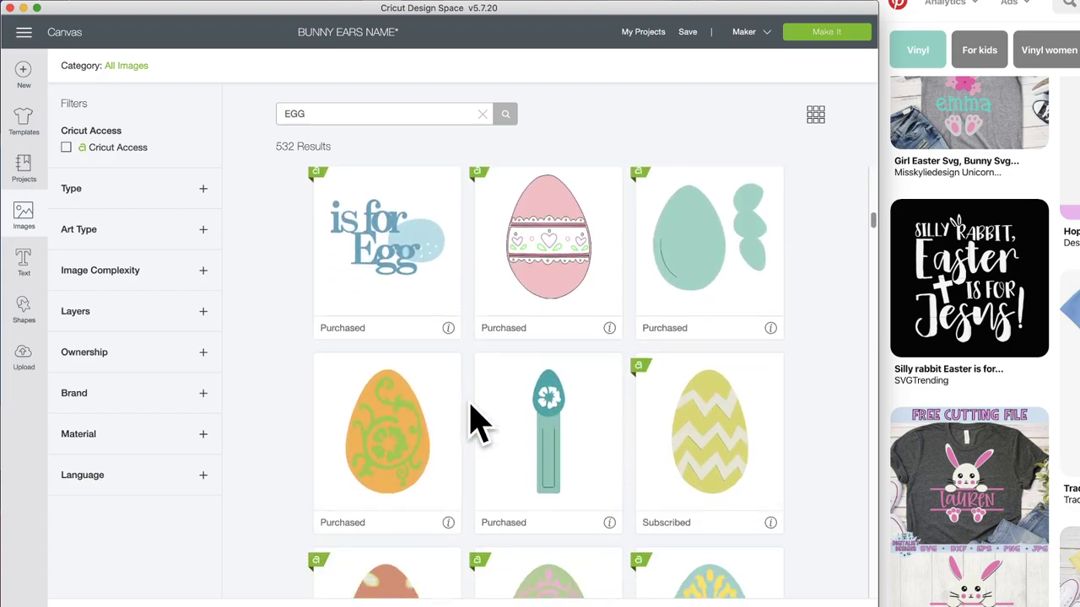
scroll(473, 422, down, 4)
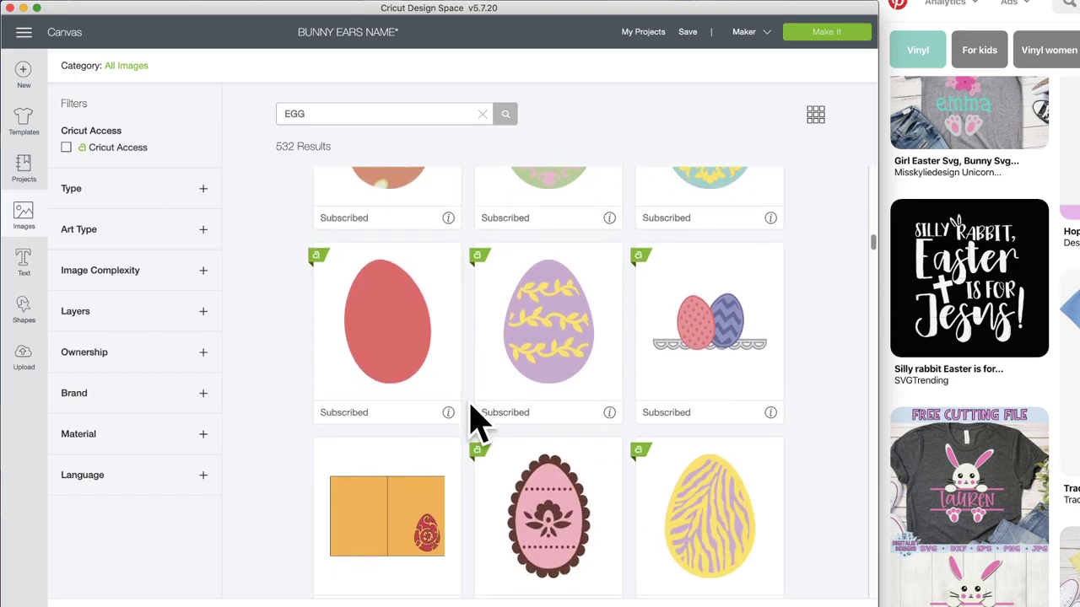
click(384, 337)
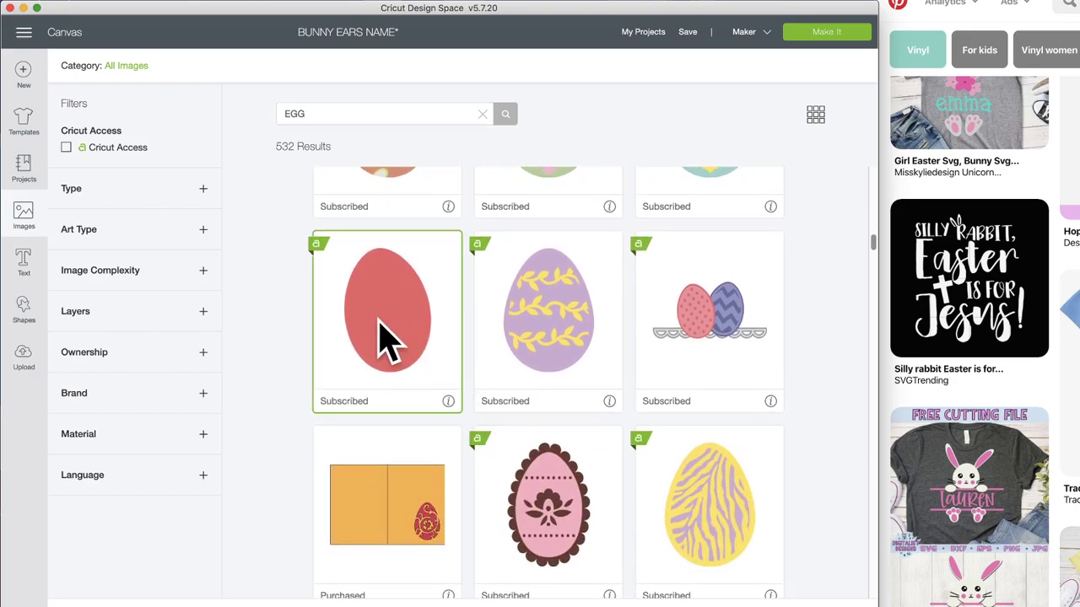
click(447, 402)
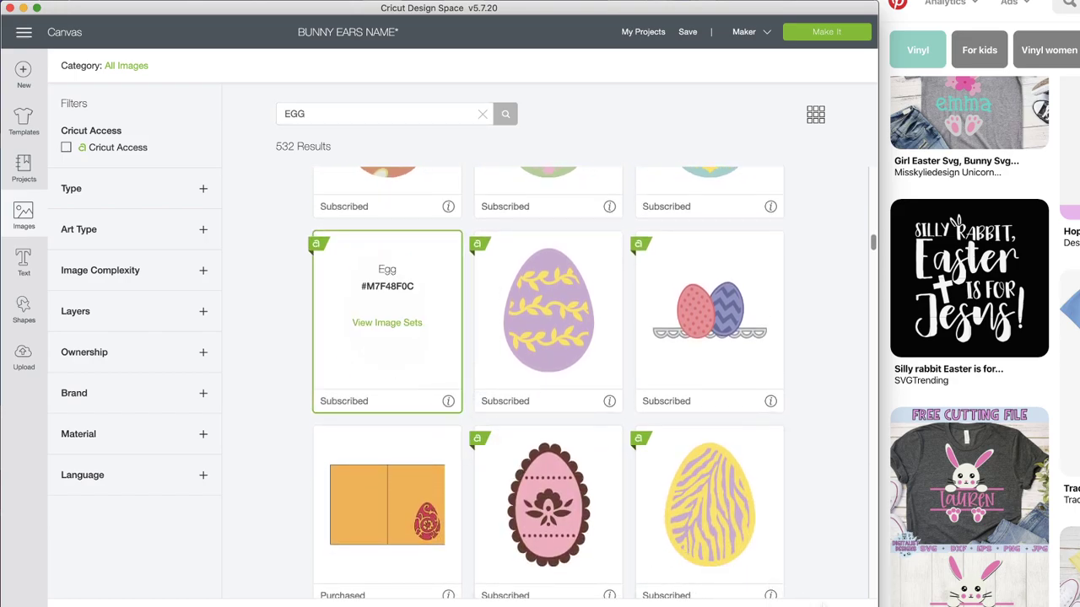
click(810, 606)
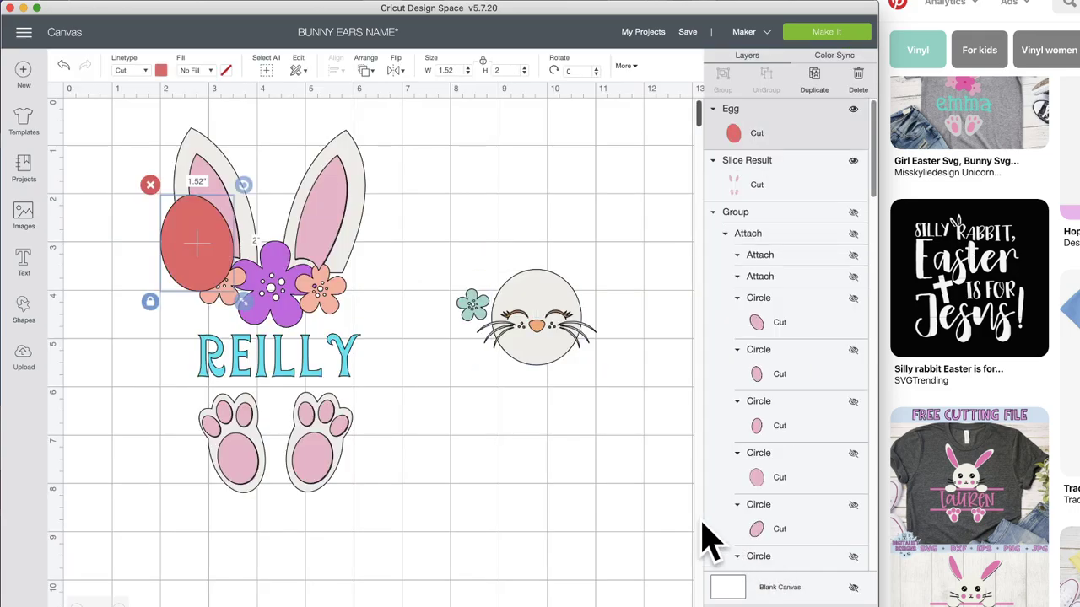
- Unlock the egg's proportions, size it to about 1.76 by 2.01 inches, rotate it 12.25 degrees upright, and place it below the off-white circle
drag(205, 258, 227, 263)
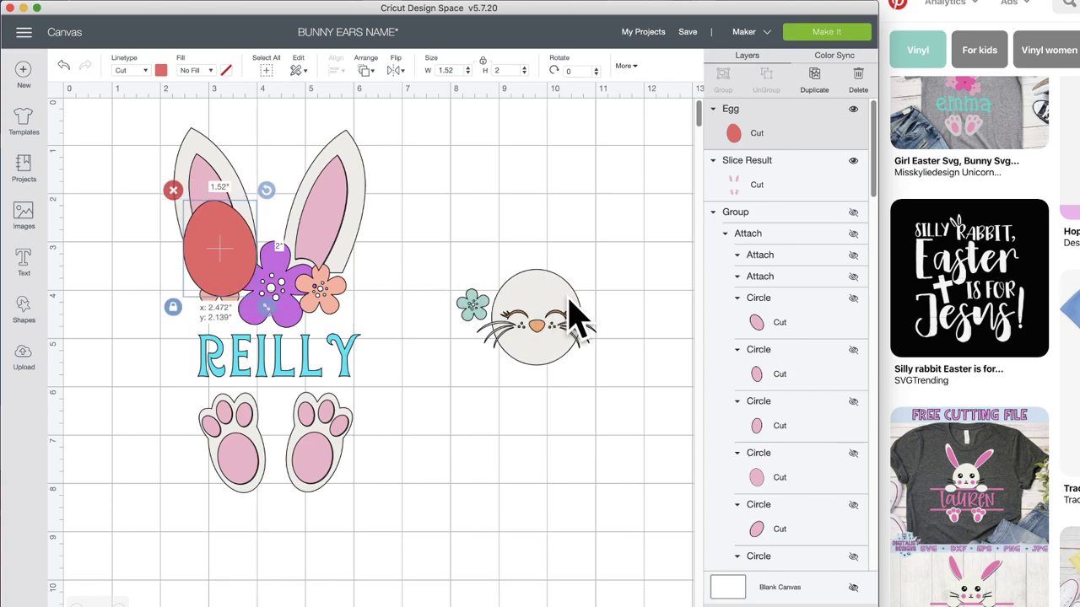
drag(344, 301, 520, 234)
mouse_move(573, 279)
mouse_down()
mouse_move(612, 312)
mouse_move(580, 276)
mouse_up()
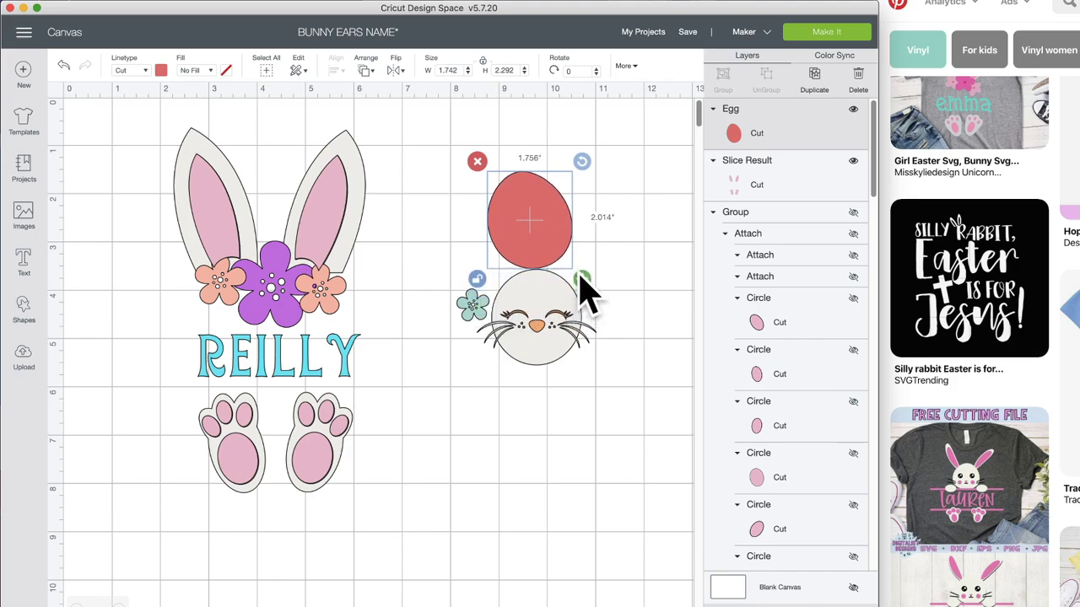
drag(582, 161, 595, 170)
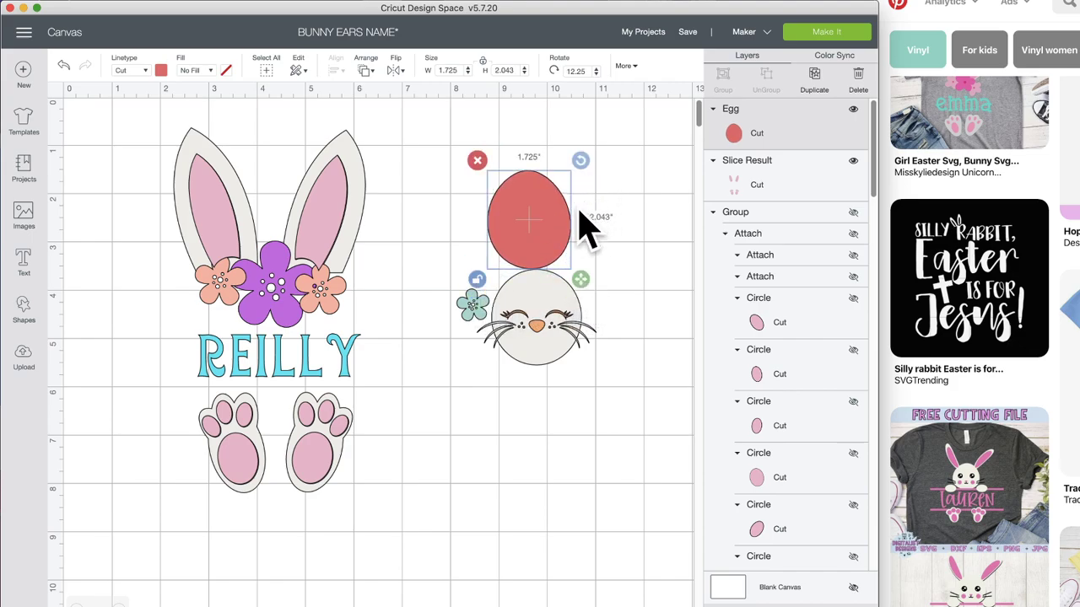
drag(580, 213, 512, 442)
- Move the bunny face group onto the red egg, send it to the front, and centre it across the egg
click(537, 330)
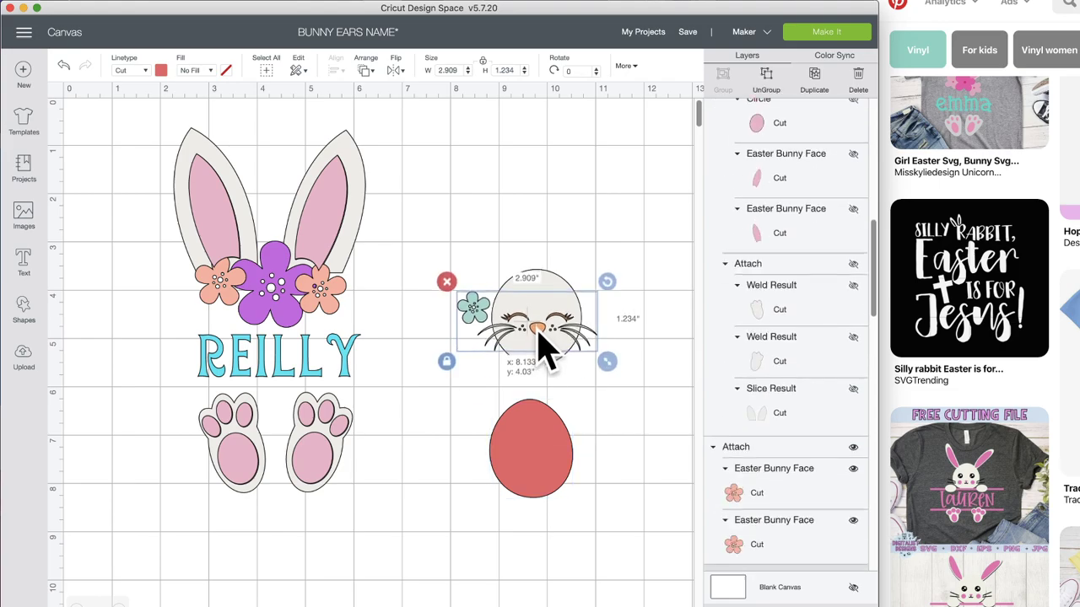
drag(538, 331, 536, 428)
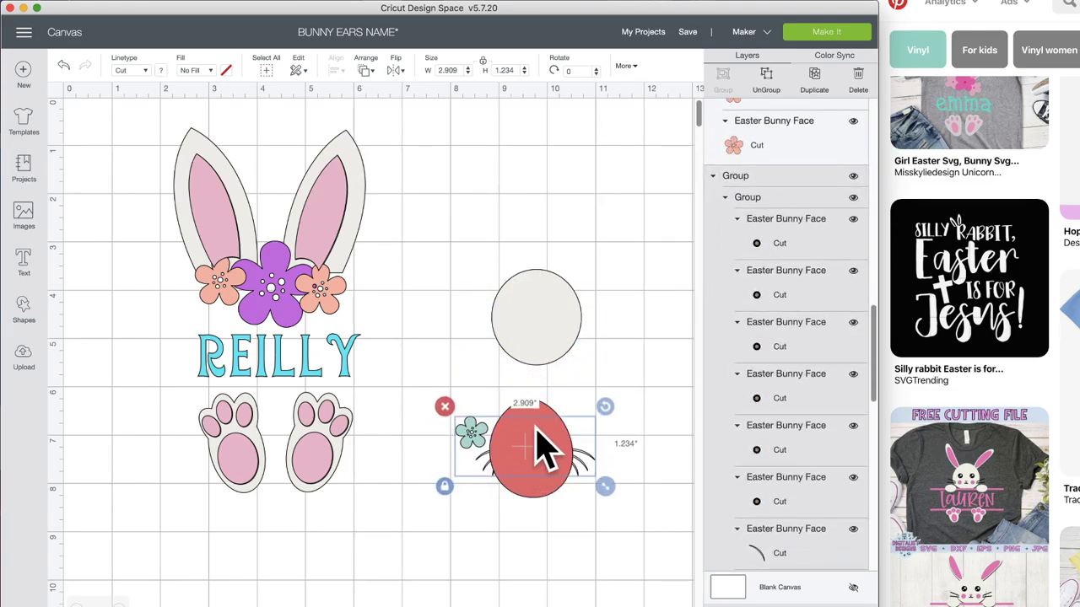
click(368, 70)
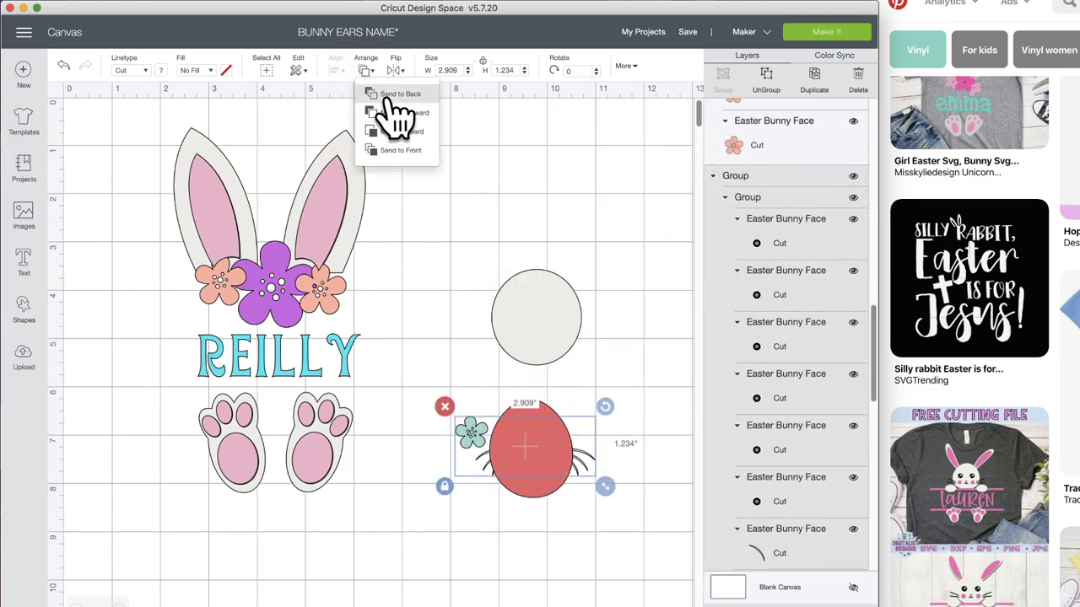
click(399, 150)
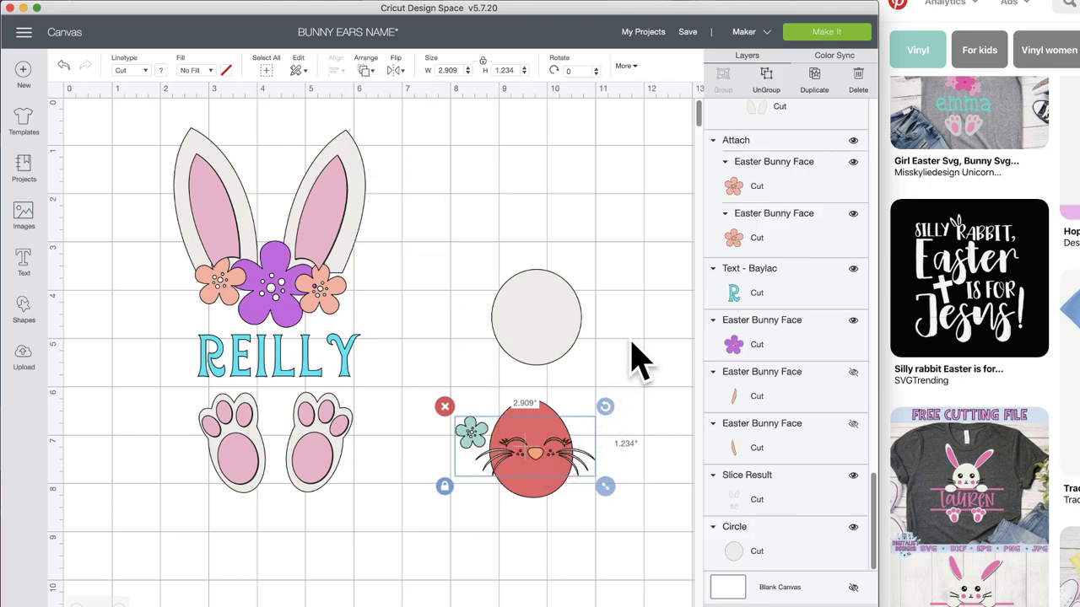
mouse_move(540, 446)
mouse_down()
mouse_move(535, 463)
mouse_move(535, 448)
mouse_up()
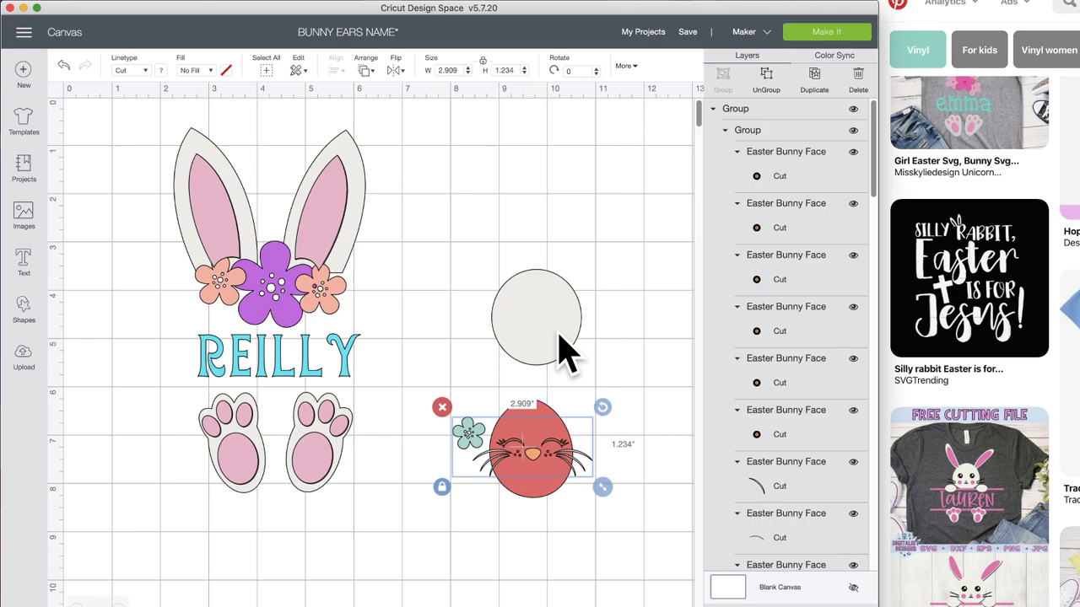
- Recolour the red egg behind the bunny face to the off-white material colour of the ears
click(523, 435)
click(160, 70)
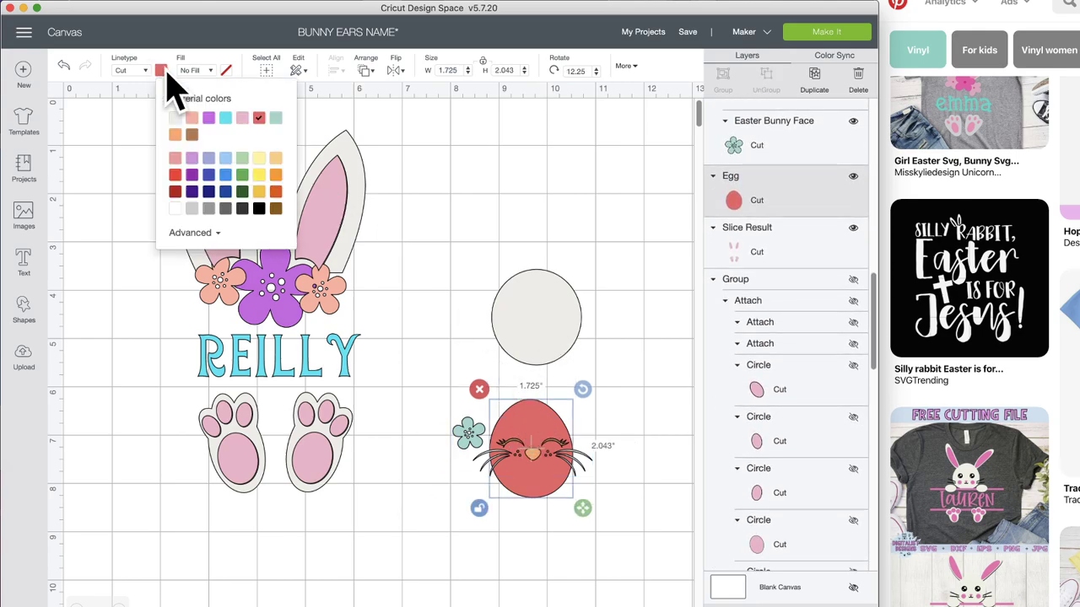
click(176, 118)
click(524, 165)
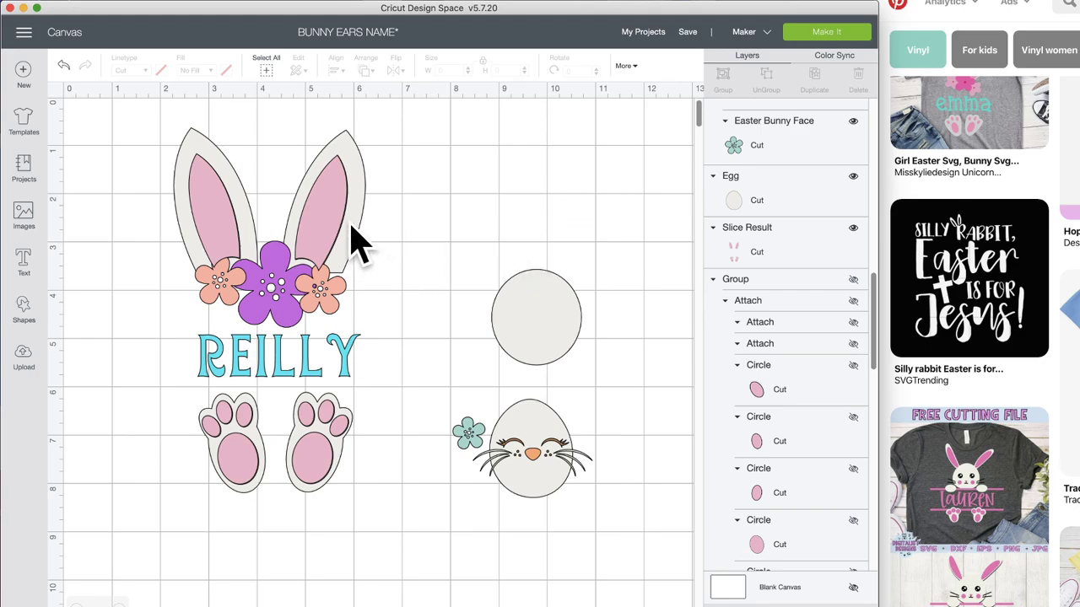
- Try the off-white ears and paws layer around the egg head, and move it back to the name design
drag(354, 234, 617, 380)
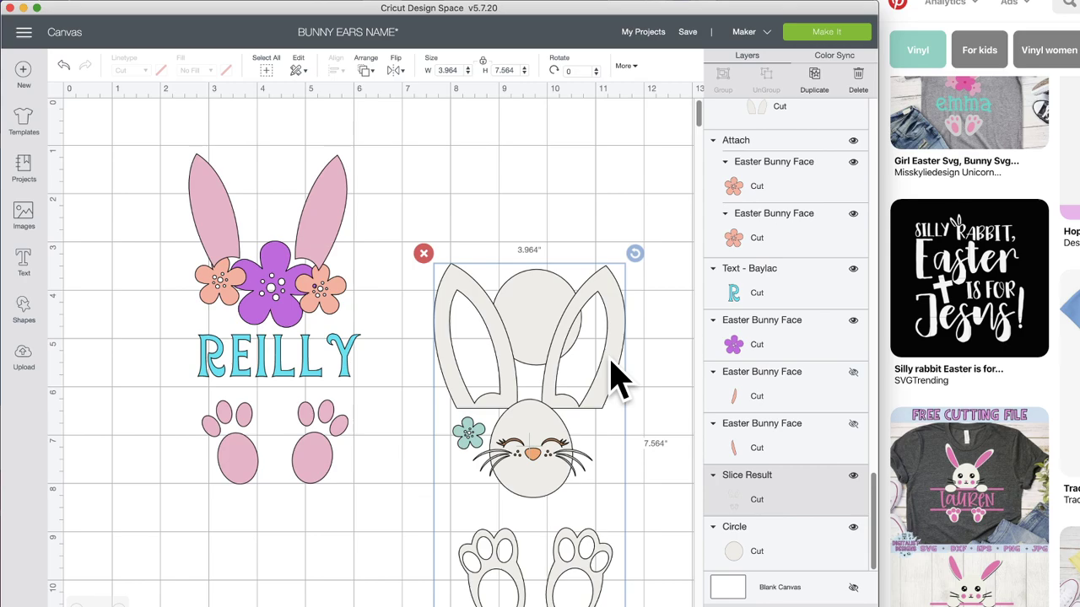
drag(617, 380, 349, 241)
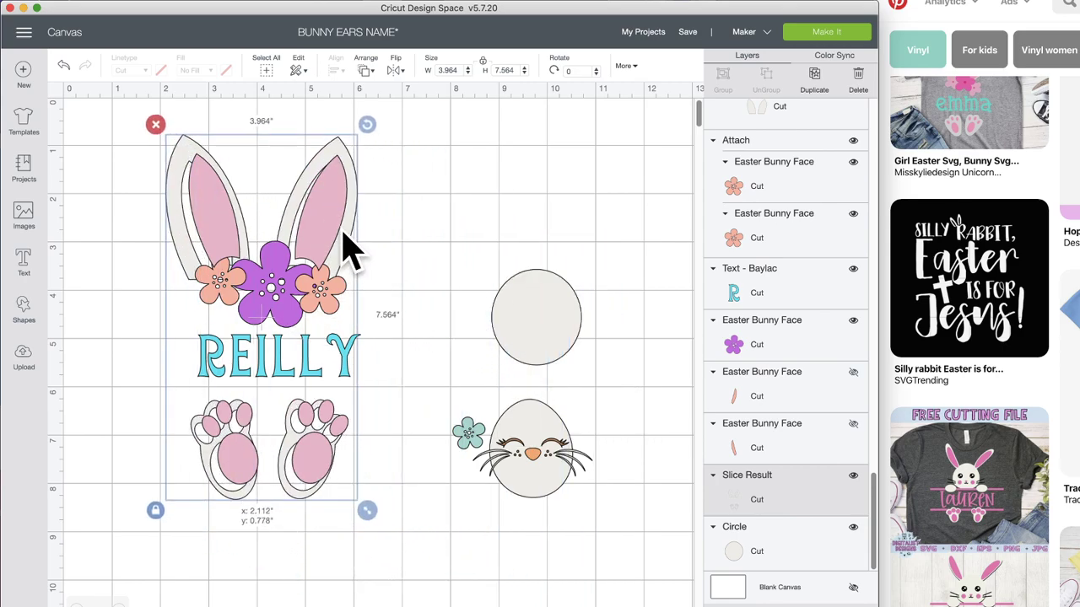
- Search the image library for BUNNY EARS and insert the pink ears image with one floppy ear
click(24, 215)
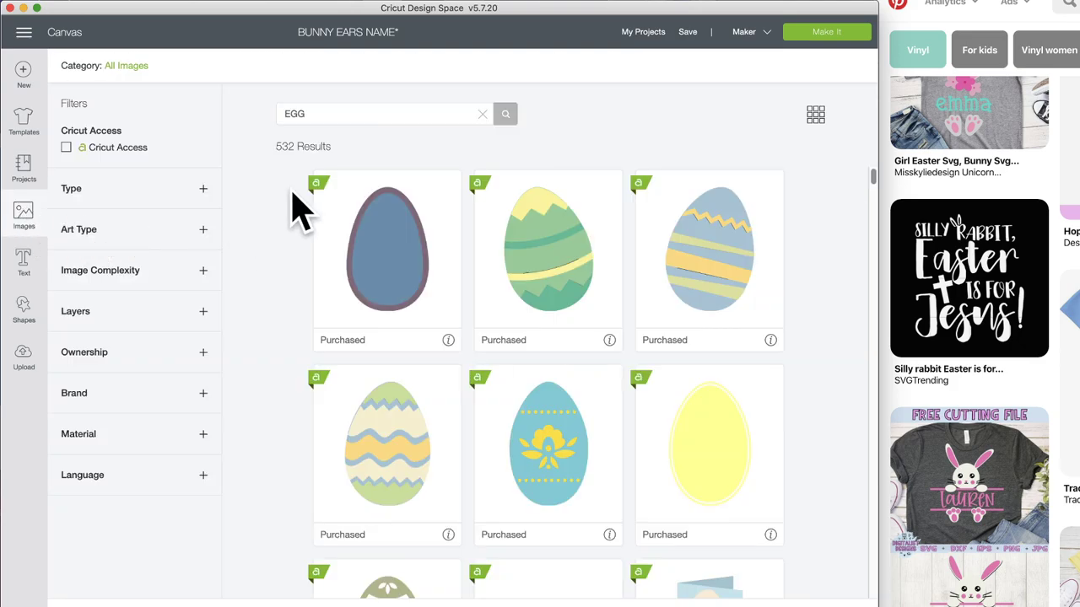
drag(312, 116, 249, 114)
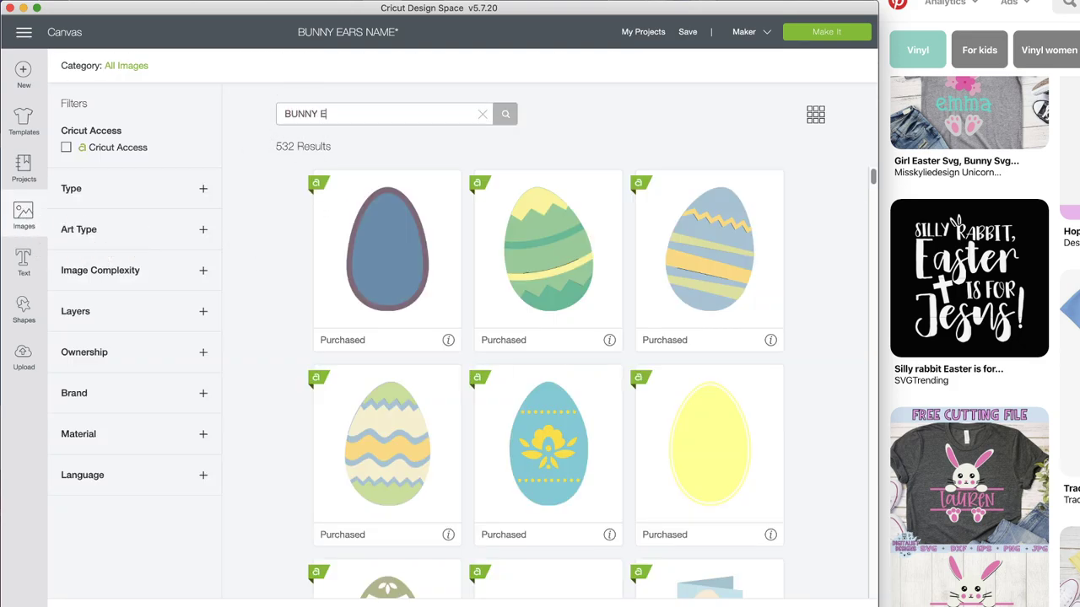
key(Return)
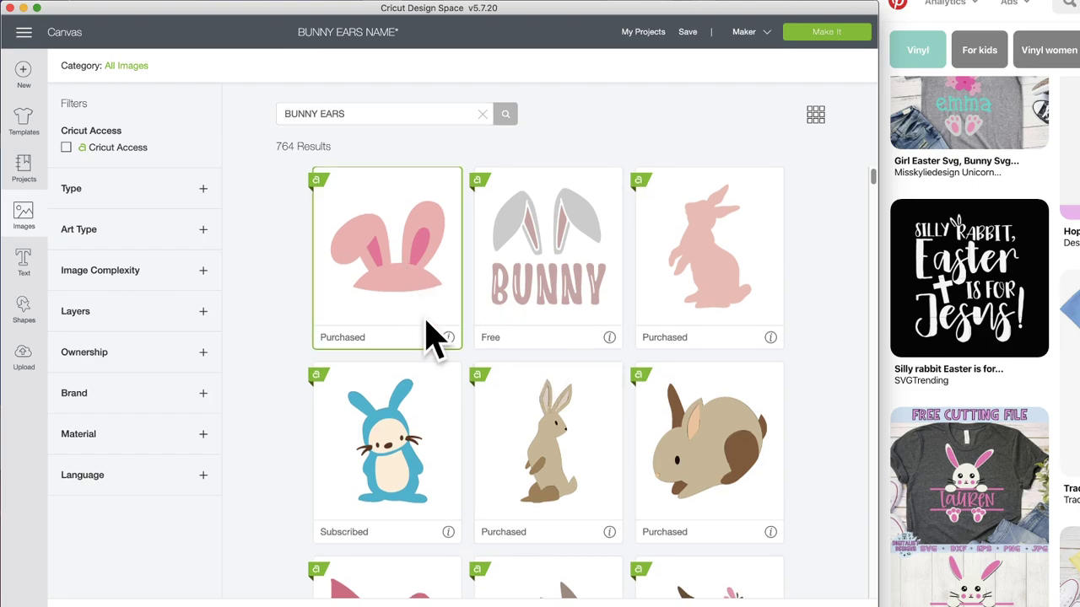
mouse_move(448, 339)
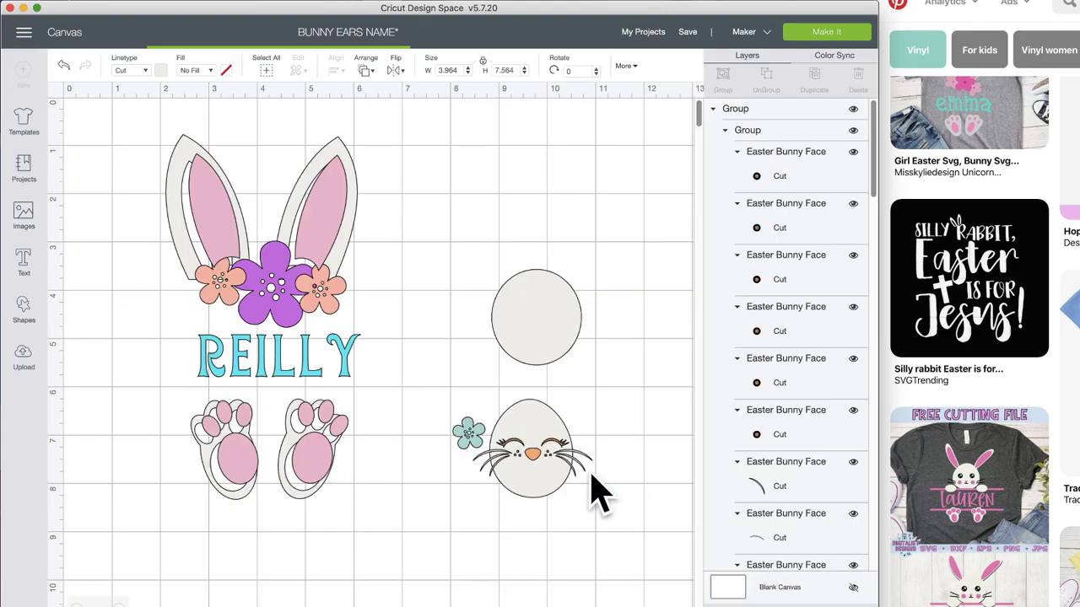
- Move the spare off-white circle away from the bunny head and place the pink bunny ears just above the egg head
drag(579, 321, 689, 205)
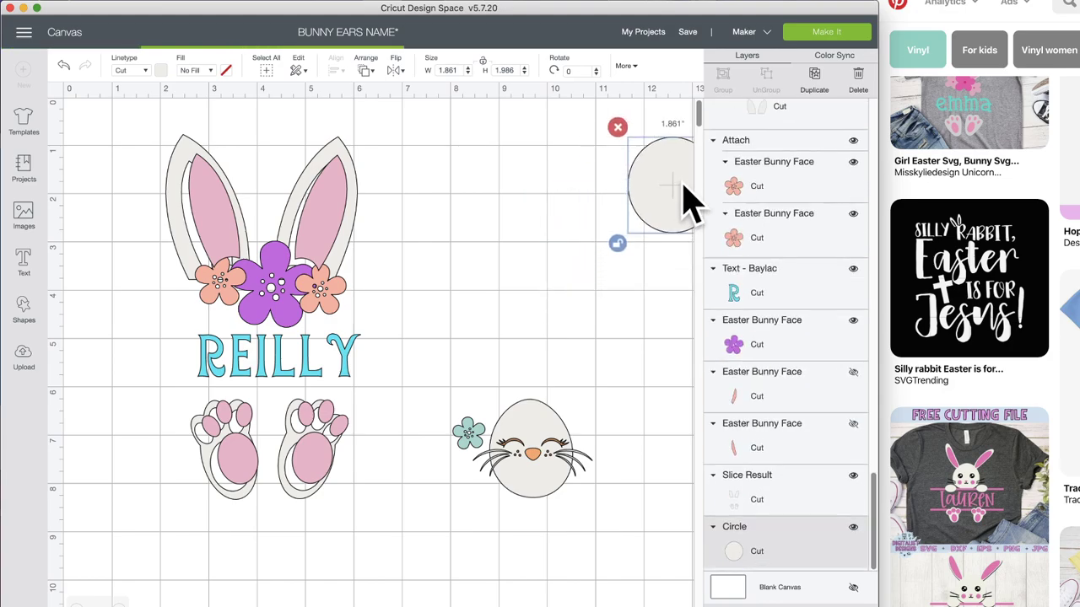
drag(284, 289, 564, 413)
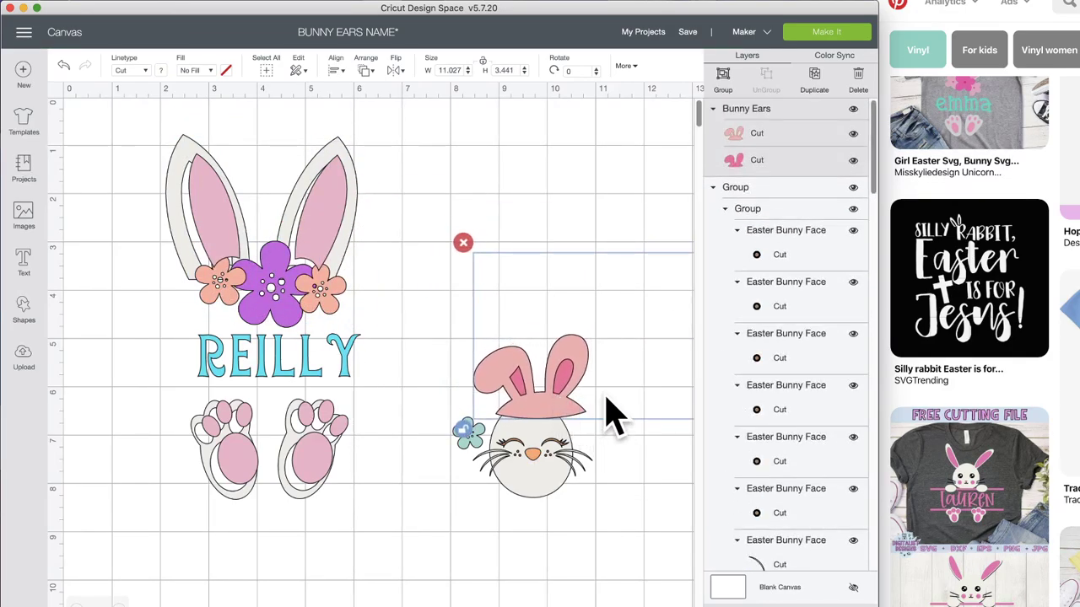
click(557, 270)
click(570, 388)
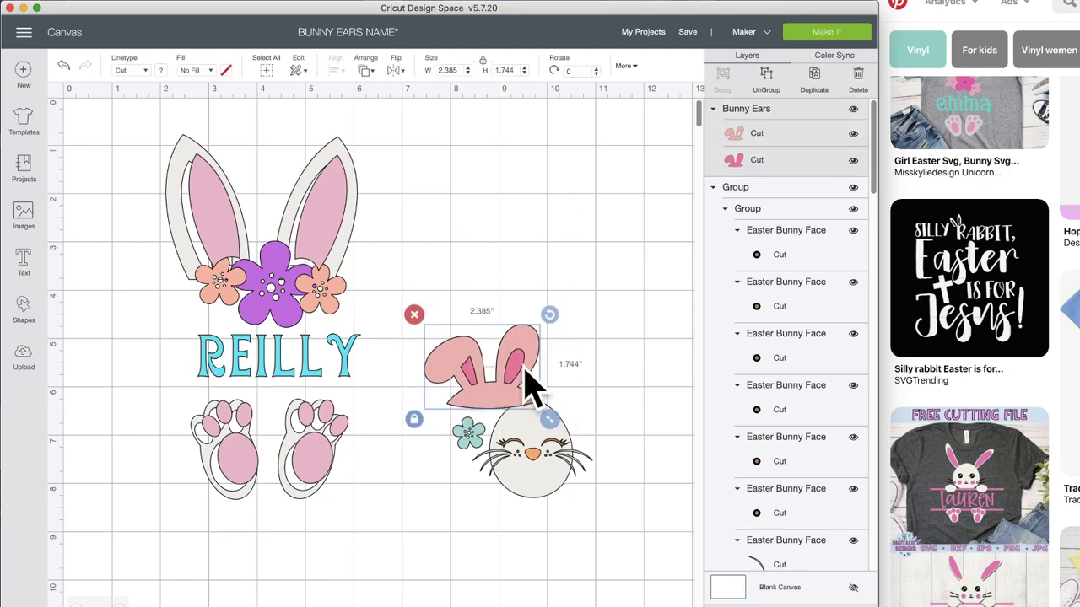
- Reposition the spare off-white circle at about X 10.64 and Y 1.01 inches, above the egg head
scroll(569, 376, right, 10)
drag(519, 308, 173, 196)
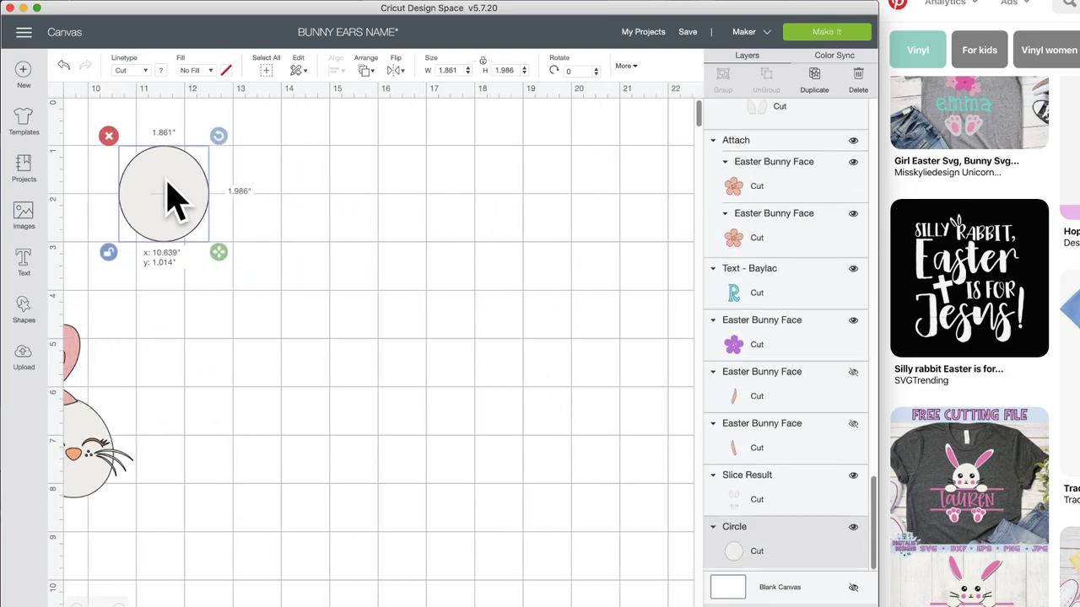
scroll(277, 258, left, 10)
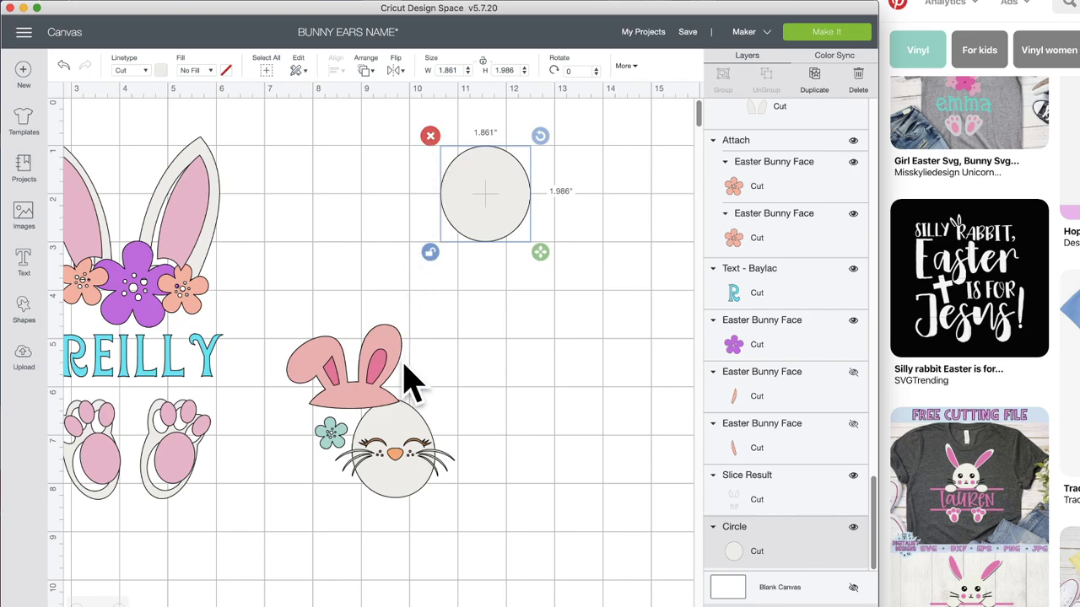
- Unlock the pink ears' proportions, resize them to about 1.73 by 1.88 inches, and fit them onto the top of the egg head
drag(386, 407, 408, 433)
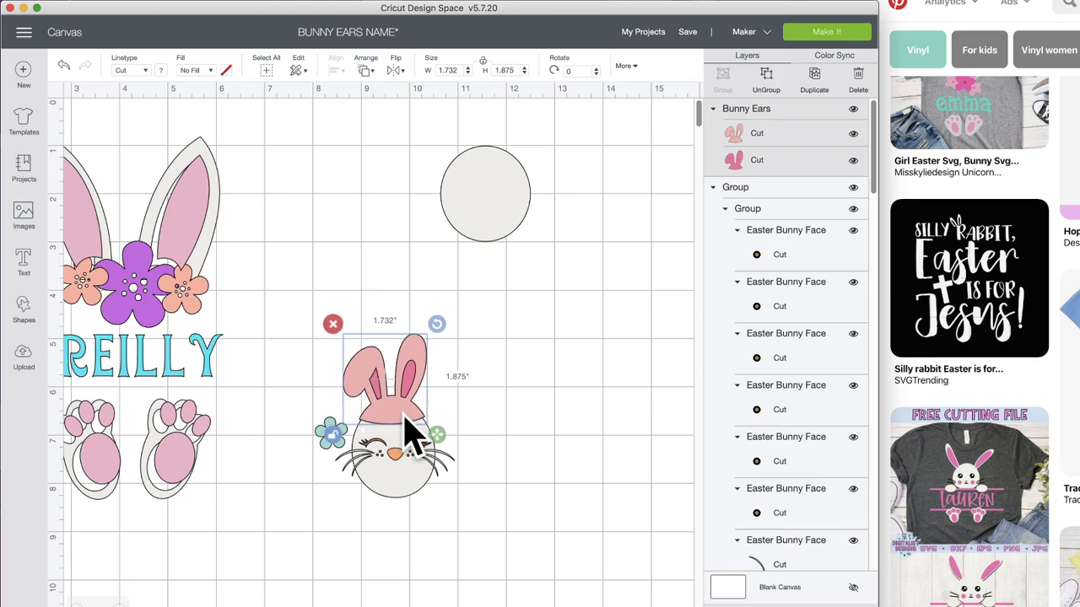
scroll(485, 409, down, 3)
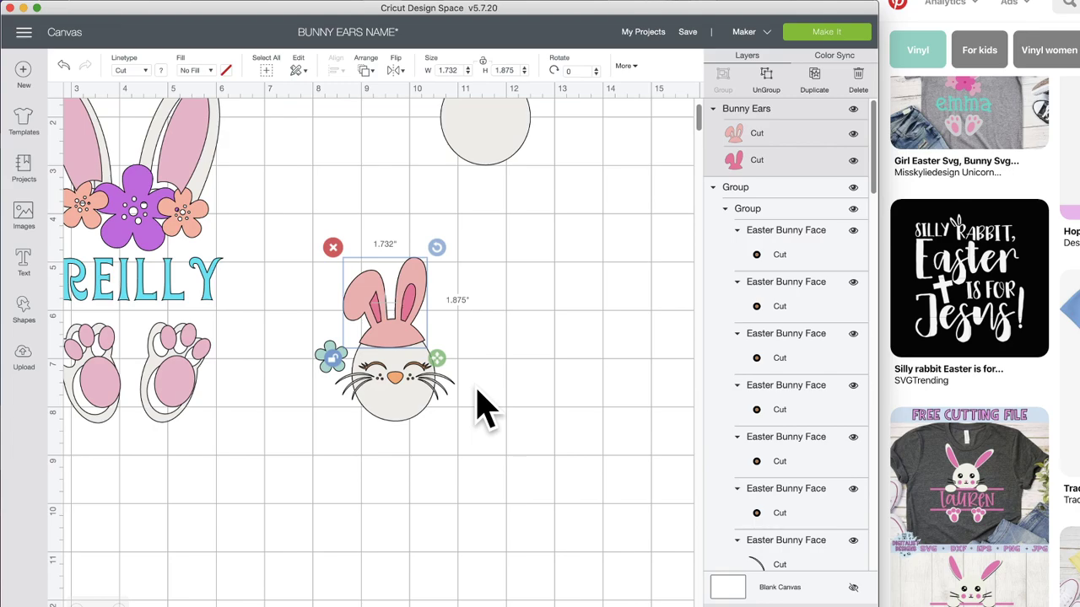
- Resize the pink ears to about 1.649 by 1.903 inches so their base fits the top of the egg head
drag(439, 363, 397, 343)
click(492, 359)
drag(475, 330, 420, 341)
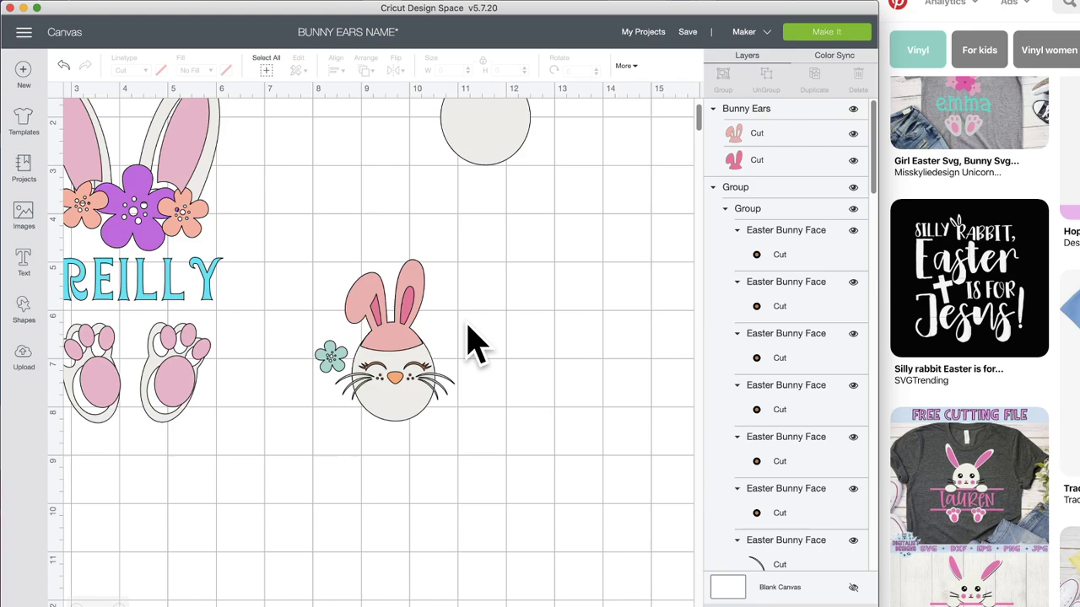
- Ungroup the pink bunny ears so the light and dark pink layers are separate
click(419, 314)
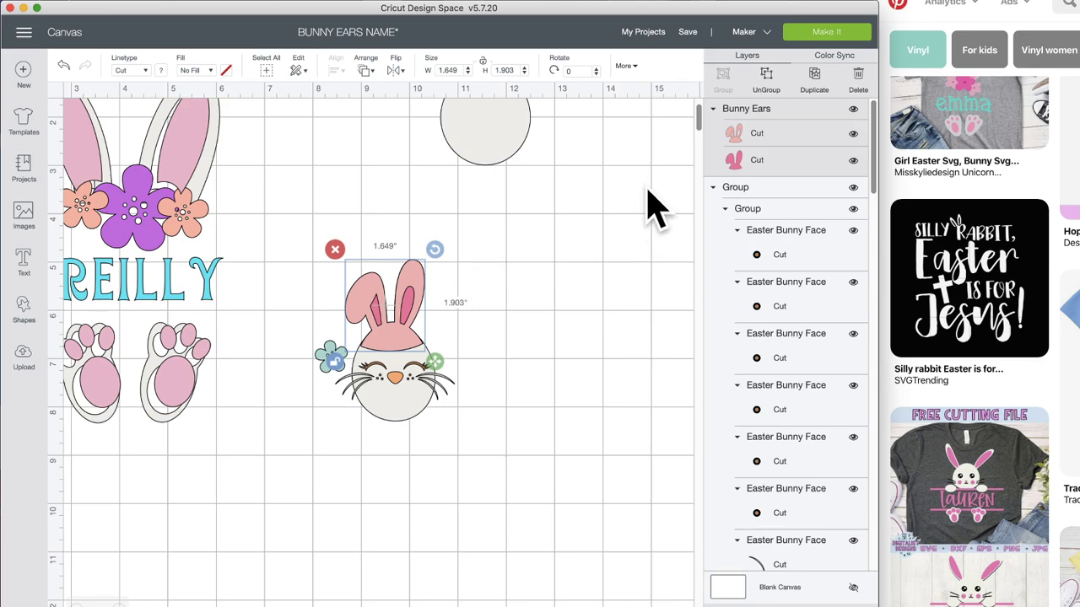
click(853, 134)
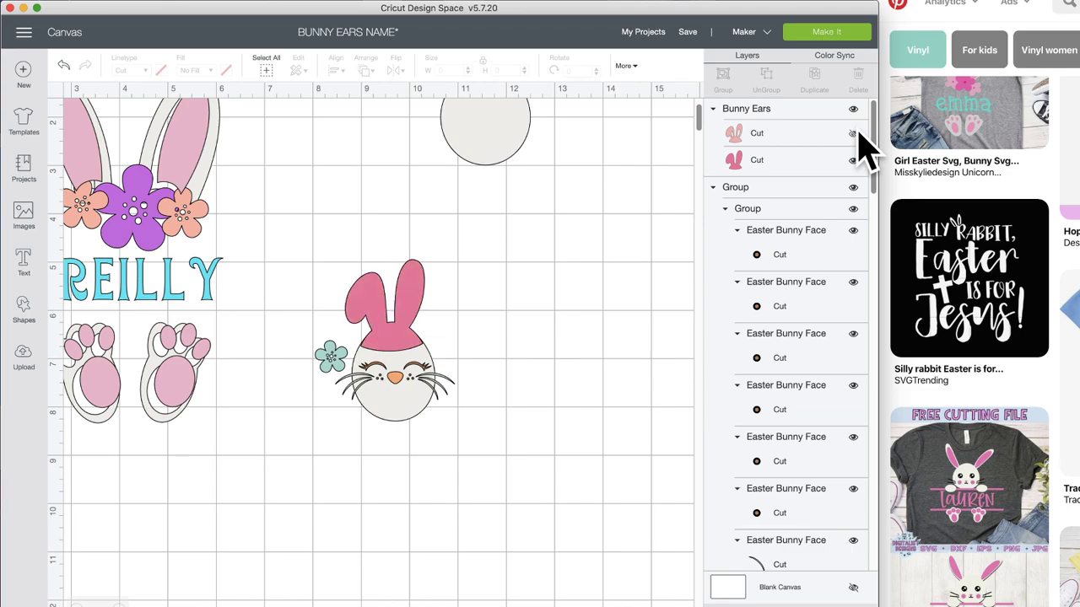
click(857, 133)
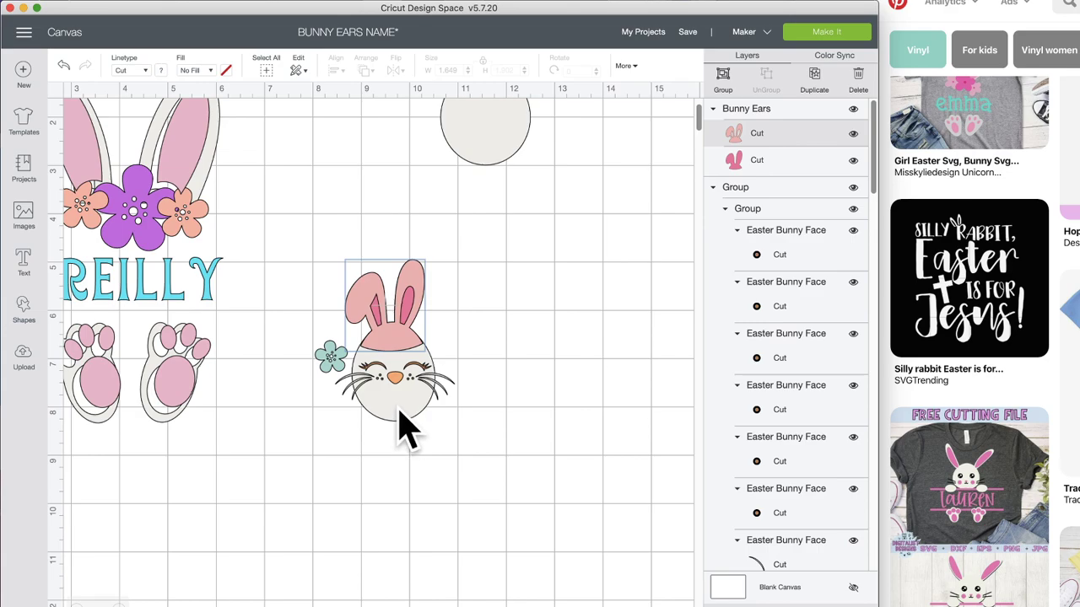
click(780, 119)
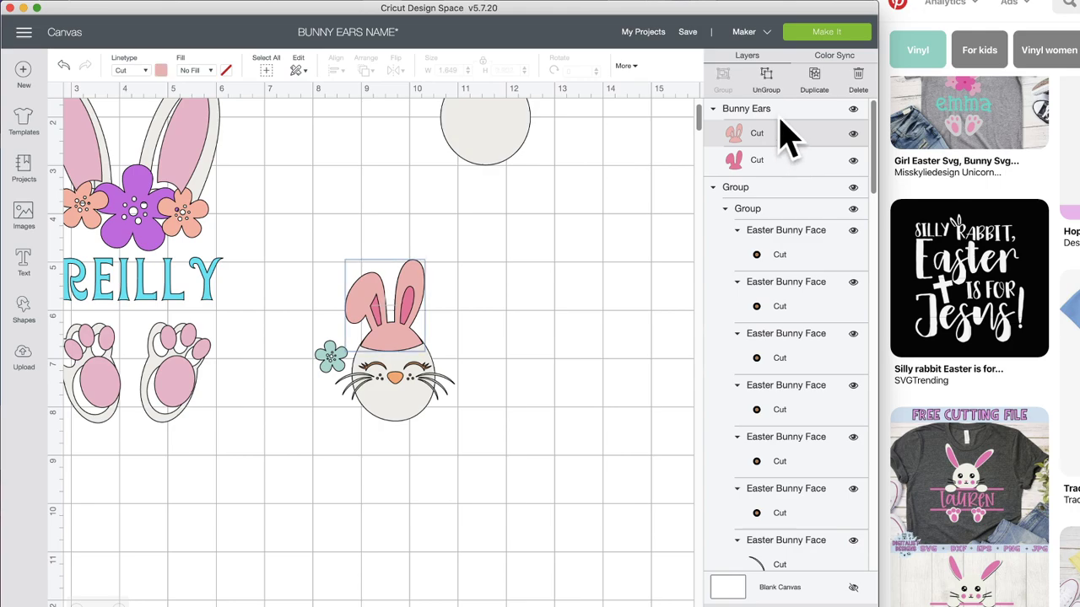
click(768, 78)
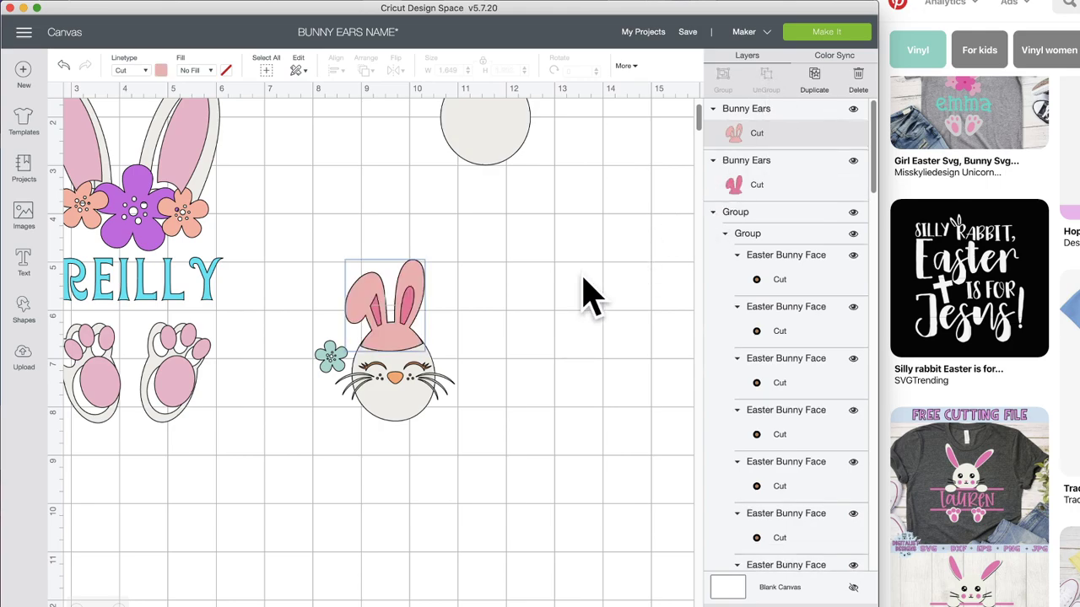
- Weld the light pink outer ears to the off-white egg head
click(759, 130)
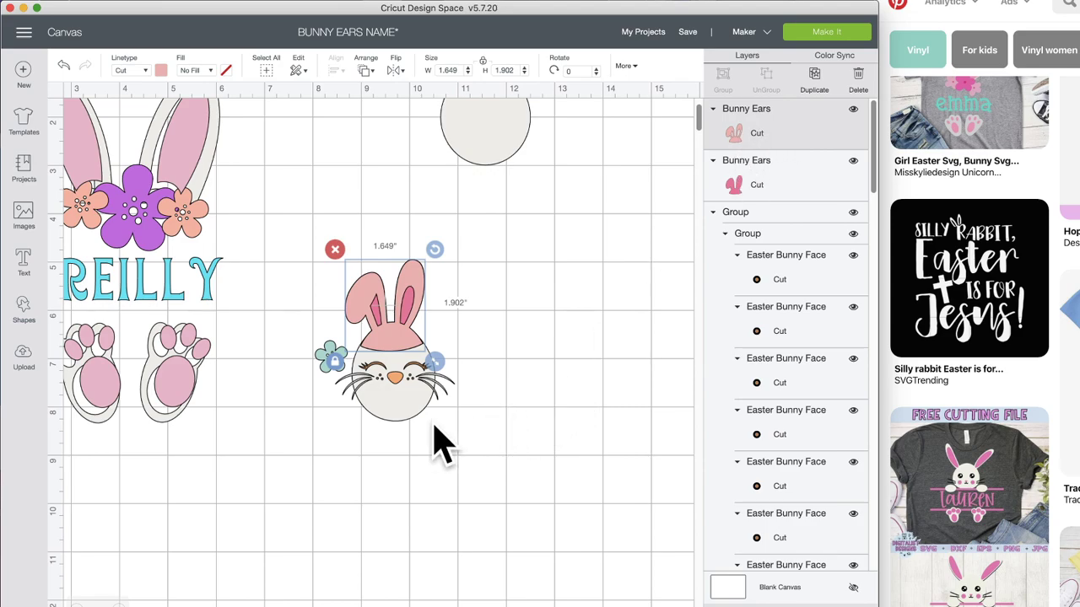
shift+click(403, 421)
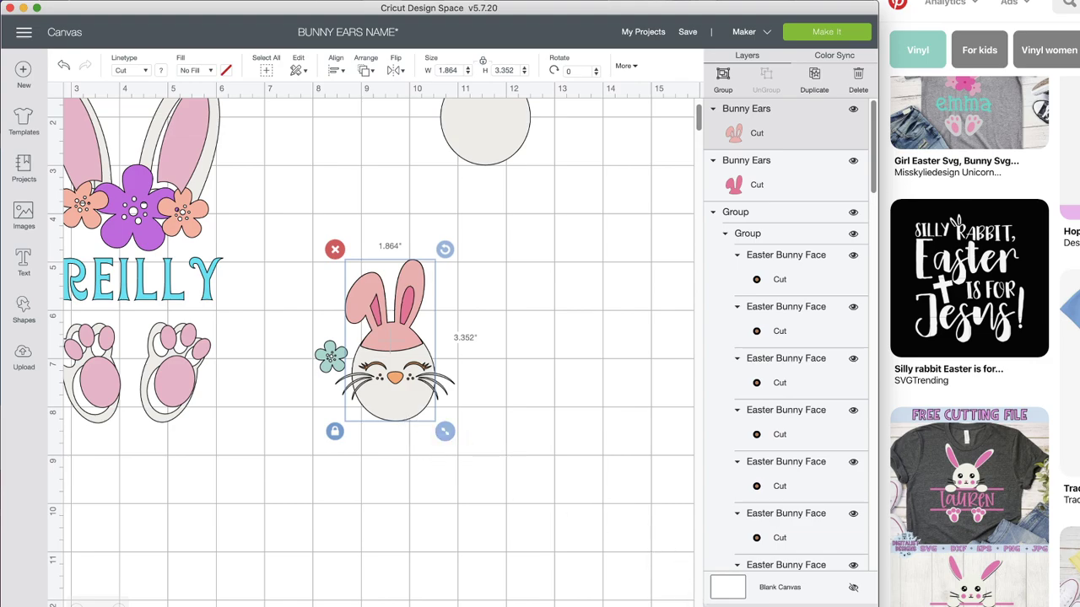
click(756, 606)
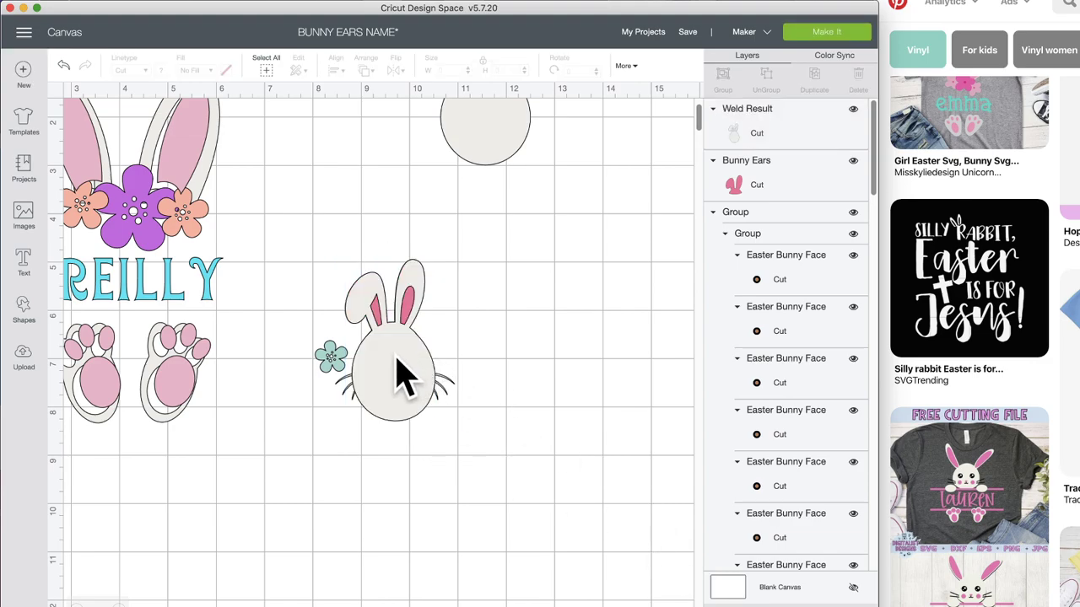
- Send the welded bunny head to the back, and send the dark pink ears layer behind it
click(403, 377)
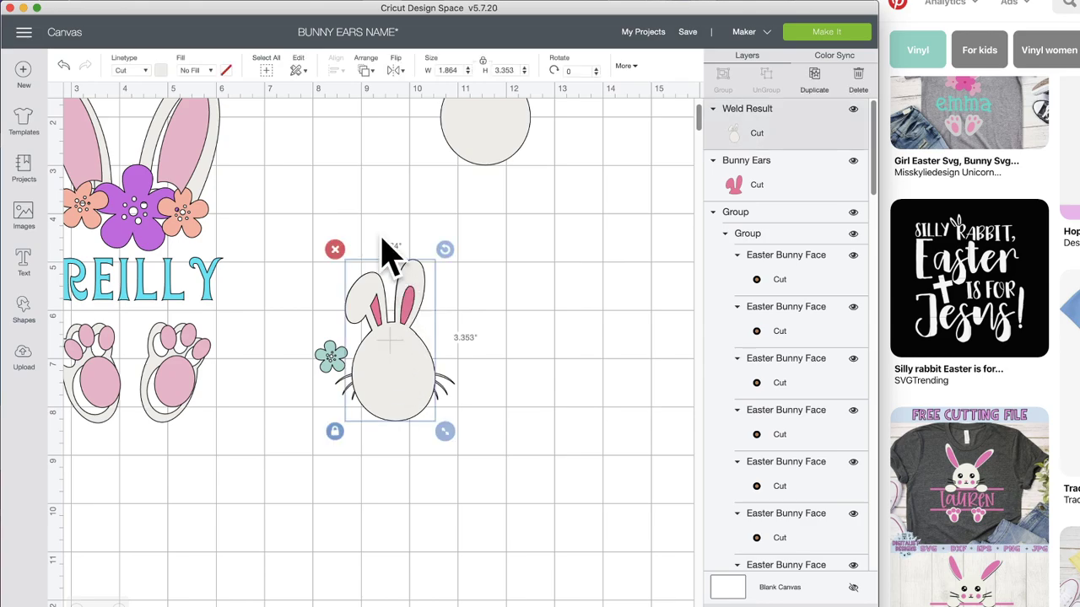
click(371, 74)
click(393, 106)
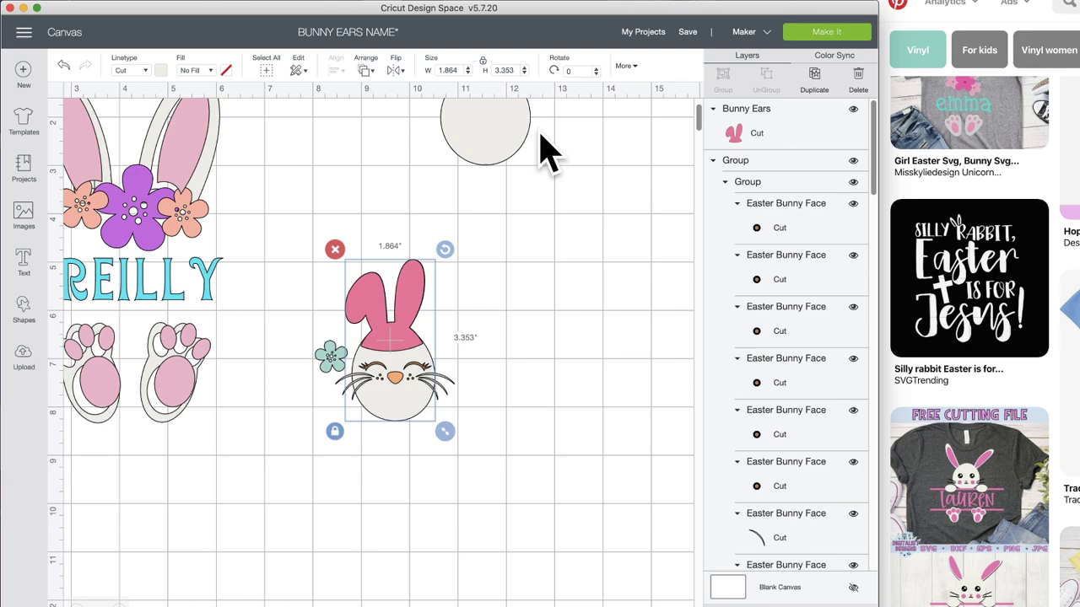
click(744, 129)
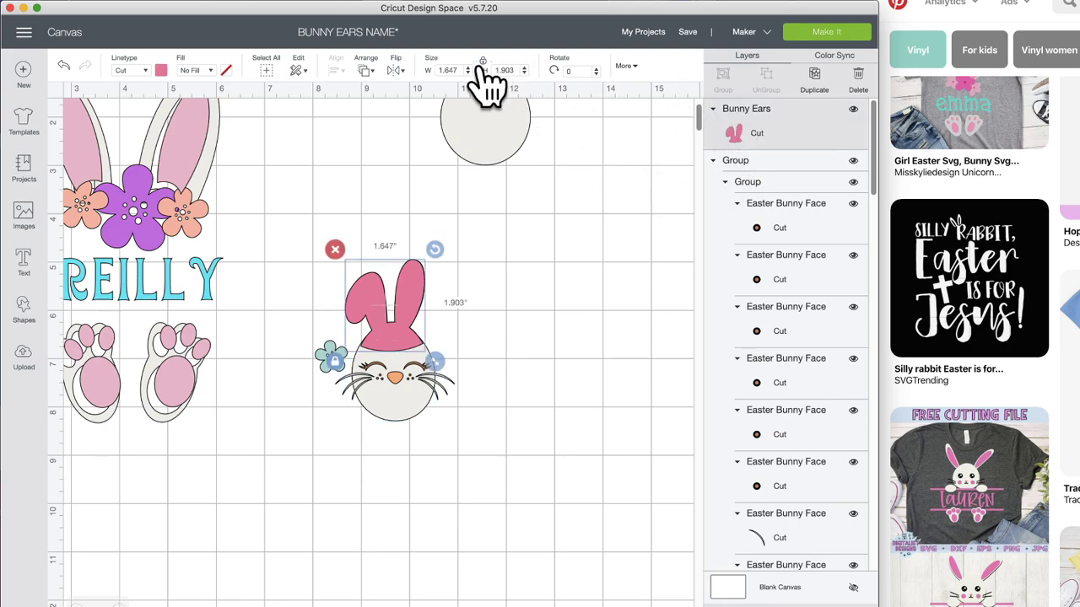
click(369, 71)
click(390, 94)
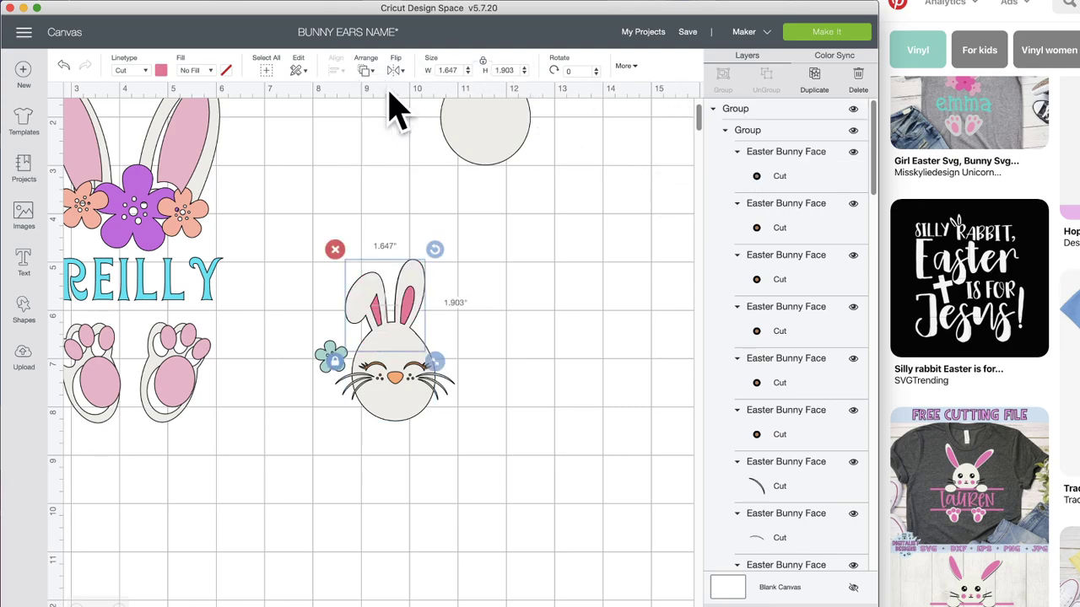
click(518, 379)
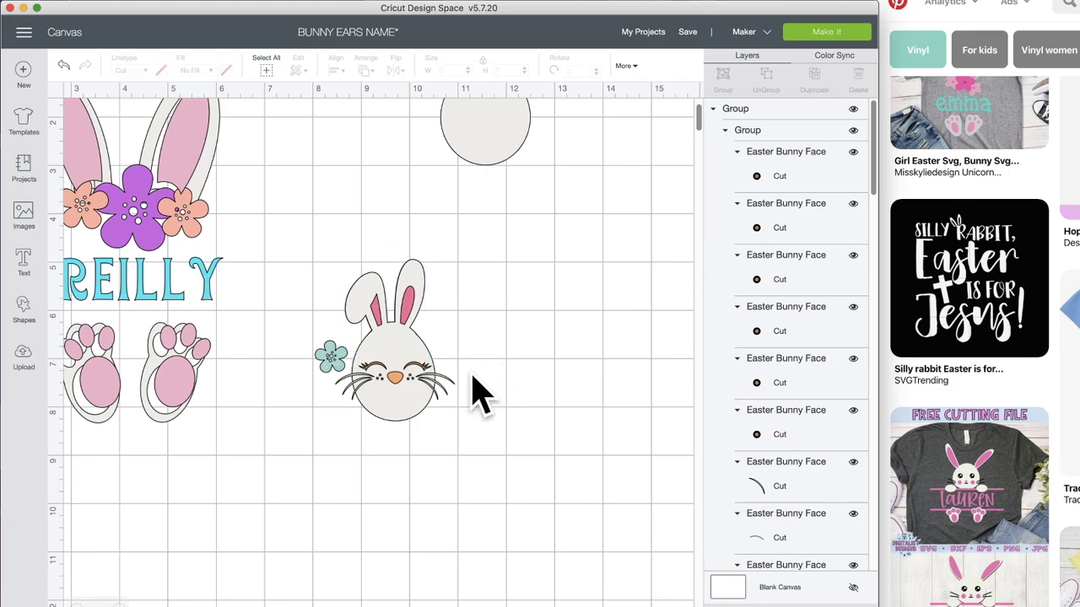
- Ungroup the teal flower from the bunny face and place it at the base of the upright ear
drag(341, 380, 328, 362)
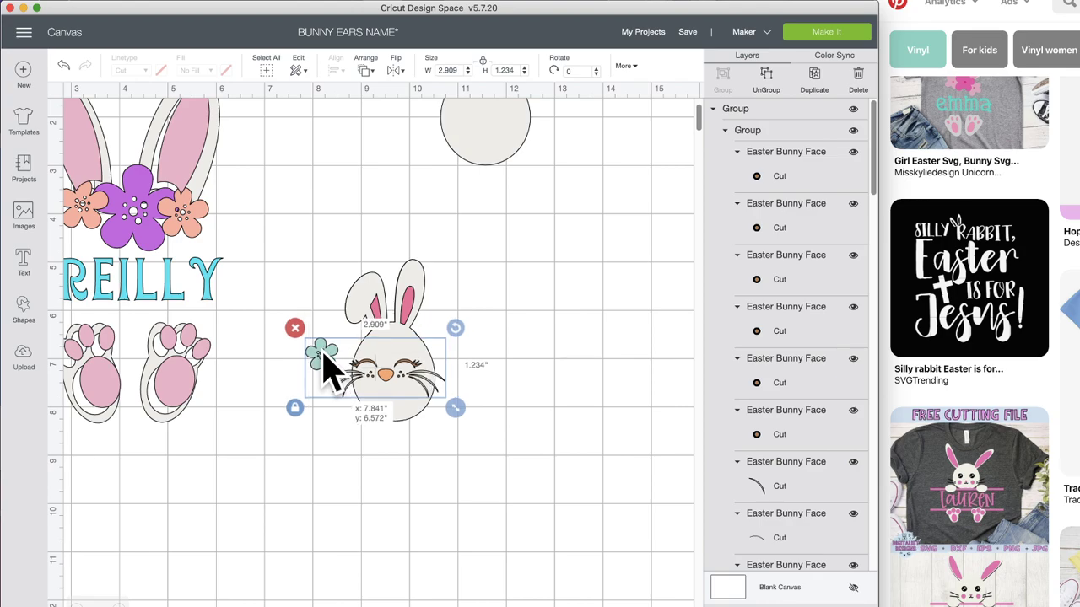
click(768, 80)
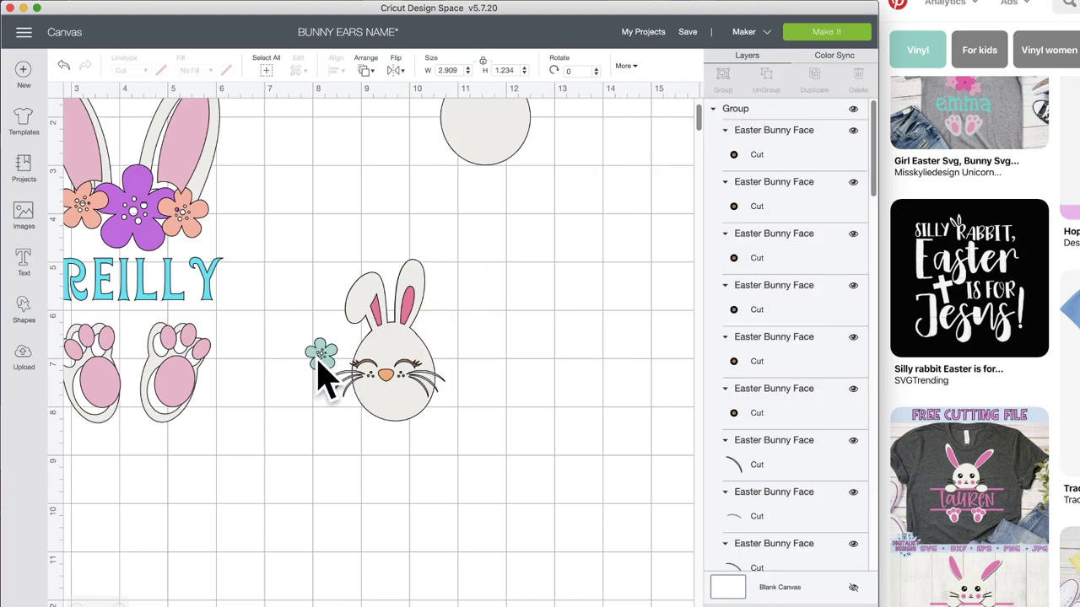
drag(319, 356, 410, 325)
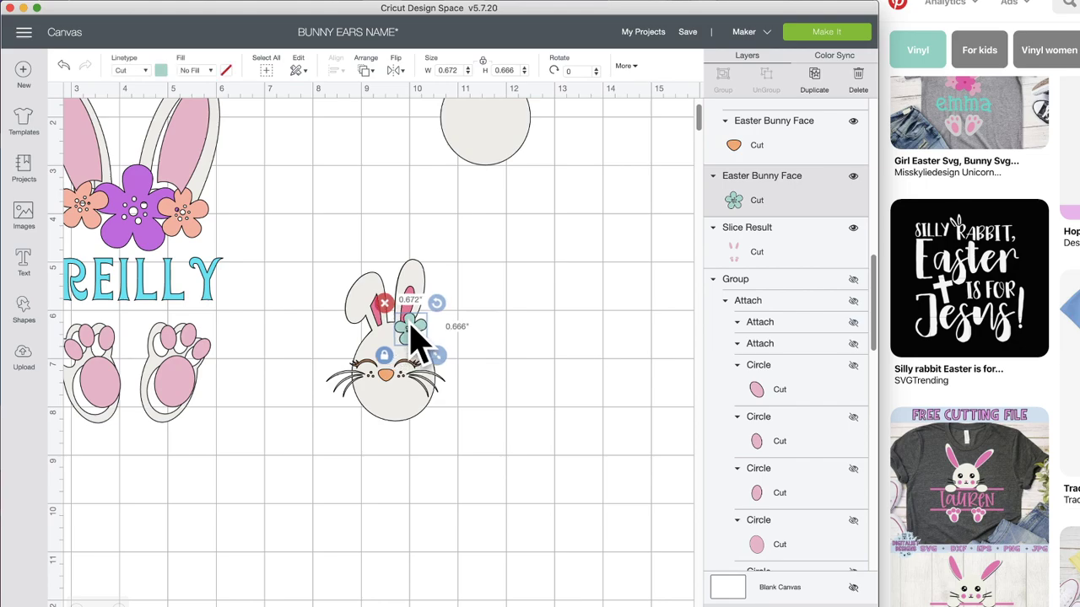
click(492, 338)
- Reposition the face details so the eyes, nose and whiskers sit centred on the egg head
click(418, 335)
click(395, 388)
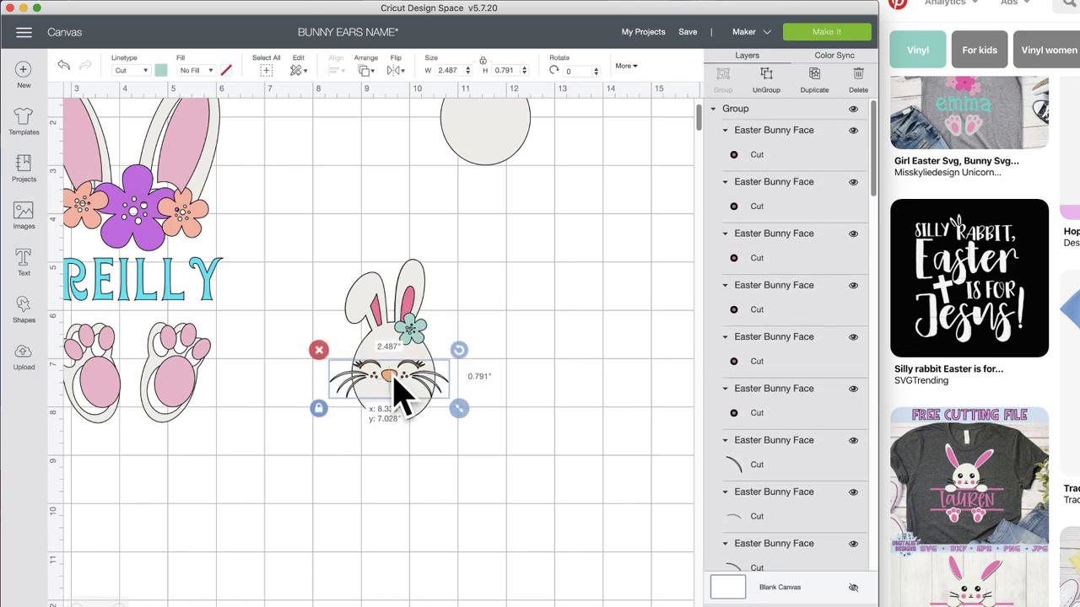
drag(394, 377, 405, 393)
click(521, 369)
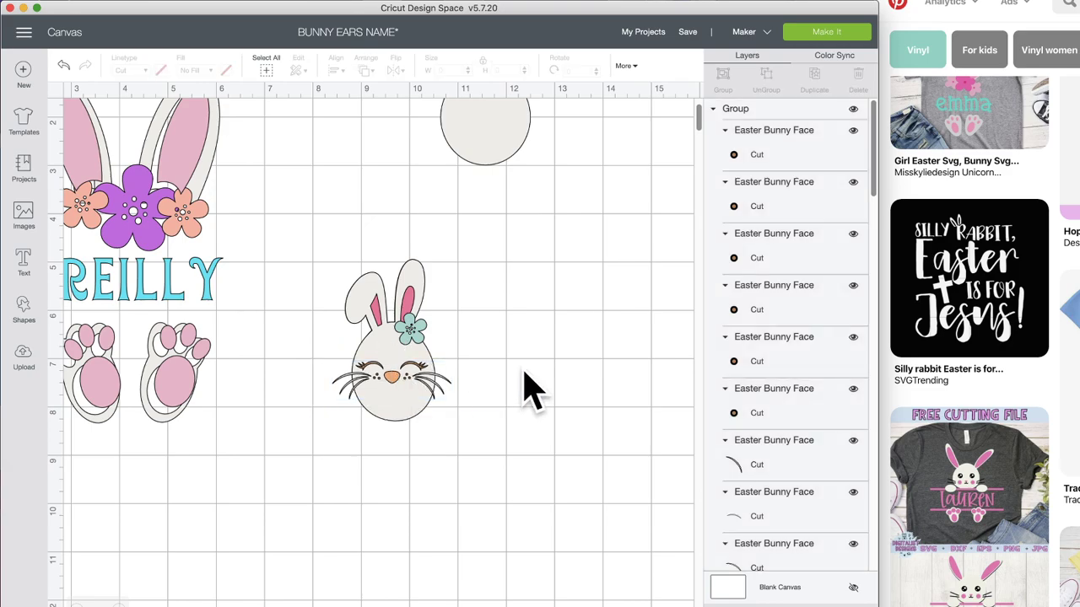
- Shrink the spare off-white circle to about 0.847 by 0.653 inches, duplicate it, and place one oval at each side of the chin as paws
drag(494, 162, 374, 451)
click(456, 428)
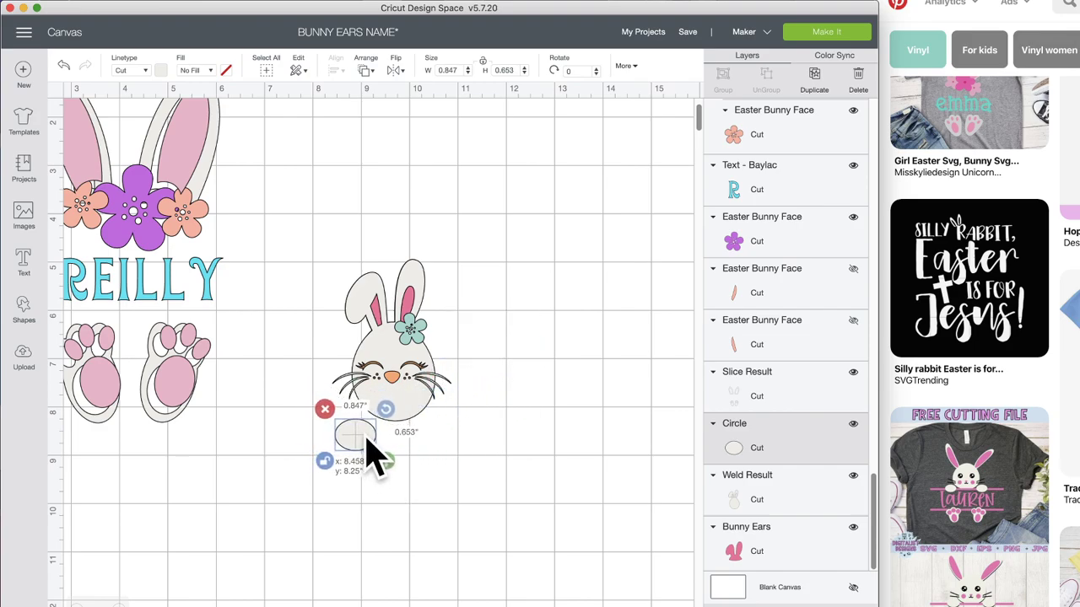
click(816, 83)
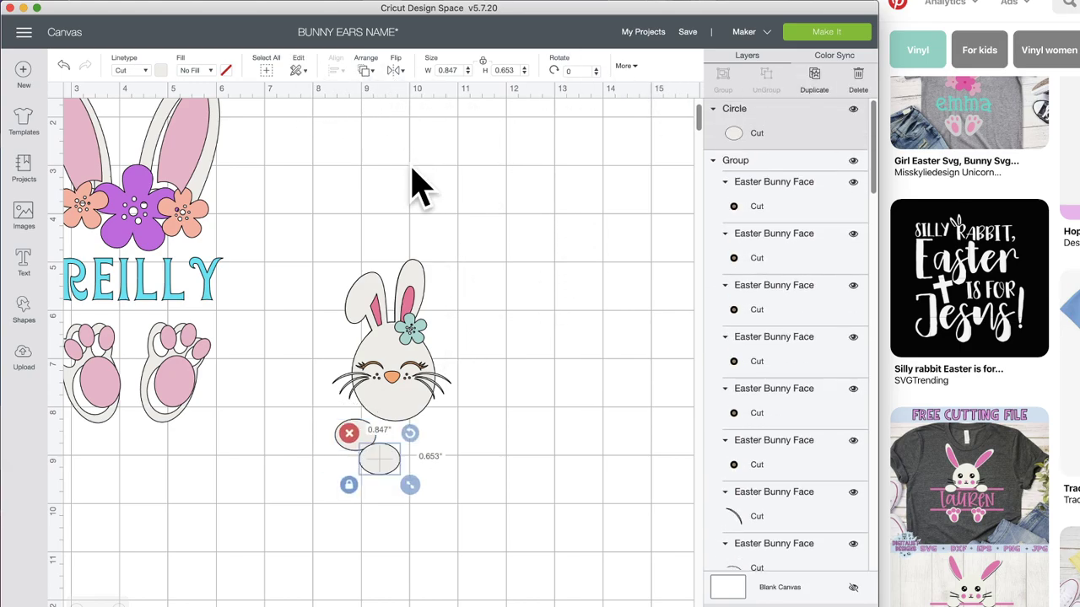
drag(384, 456, 451, 428)
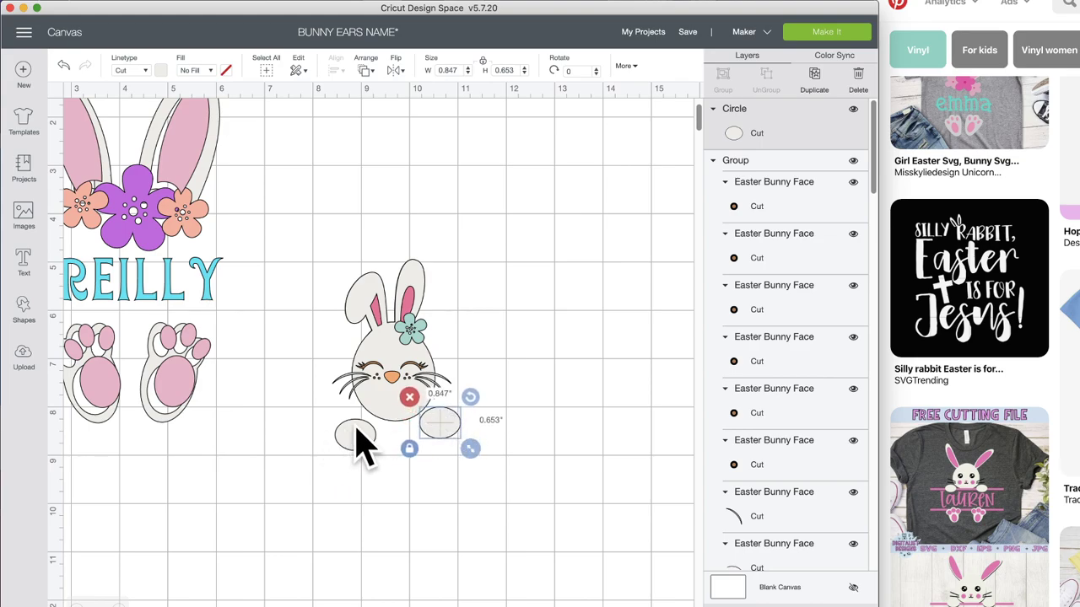
drag(358, 442, 357, 429)
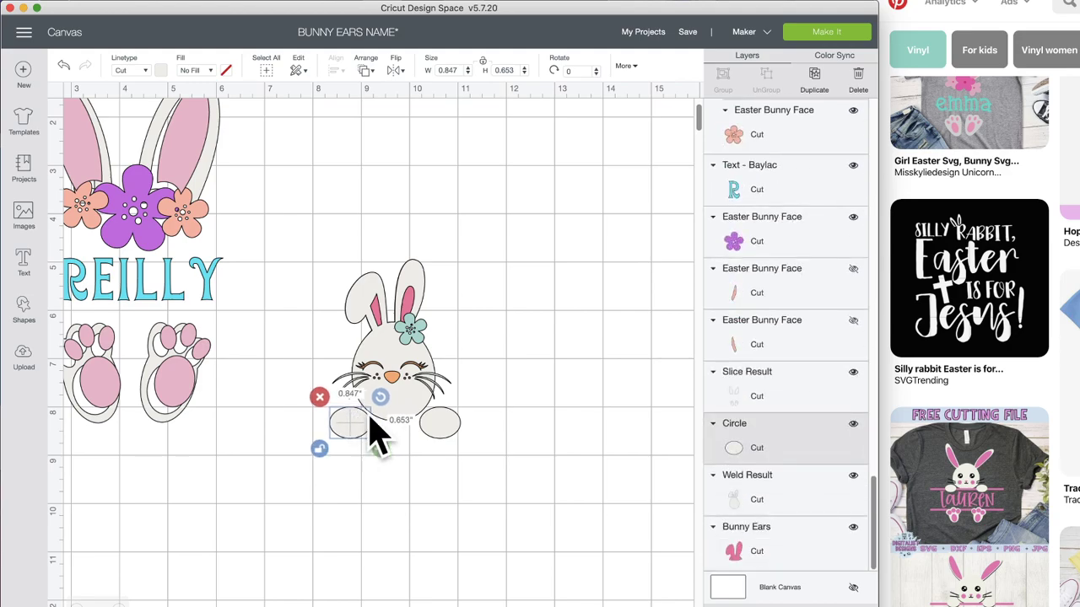
click(573, 436)
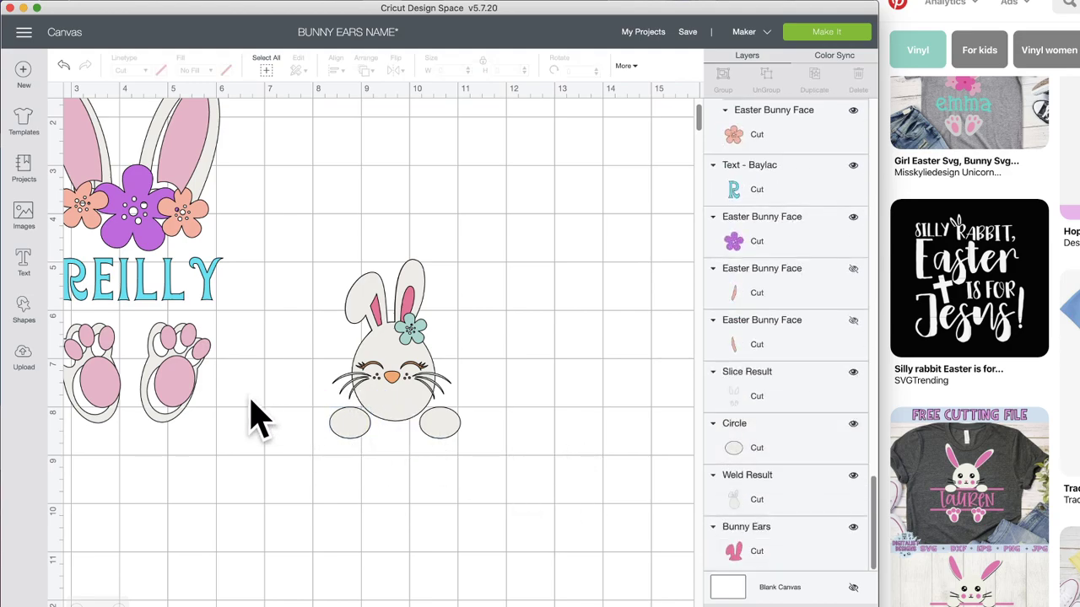
- Align the pink ear-and-feet layer over its off-white layer, duplicate both, and place the copies in the empty area beside the egg-head bunny
drag(177, 376, 177, 397)
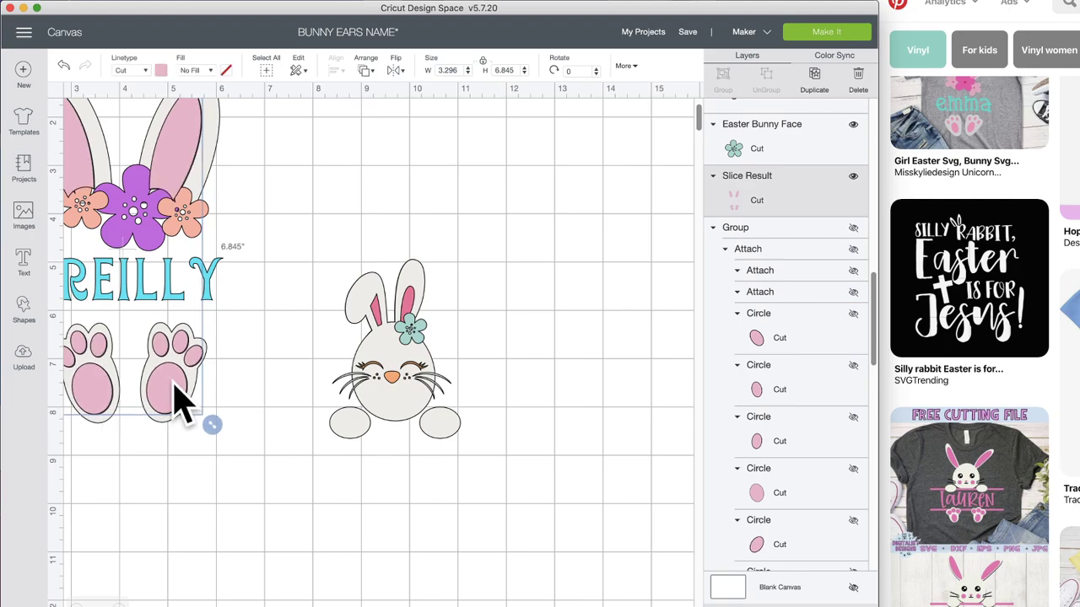
click(164, 438)
click(180, 414)
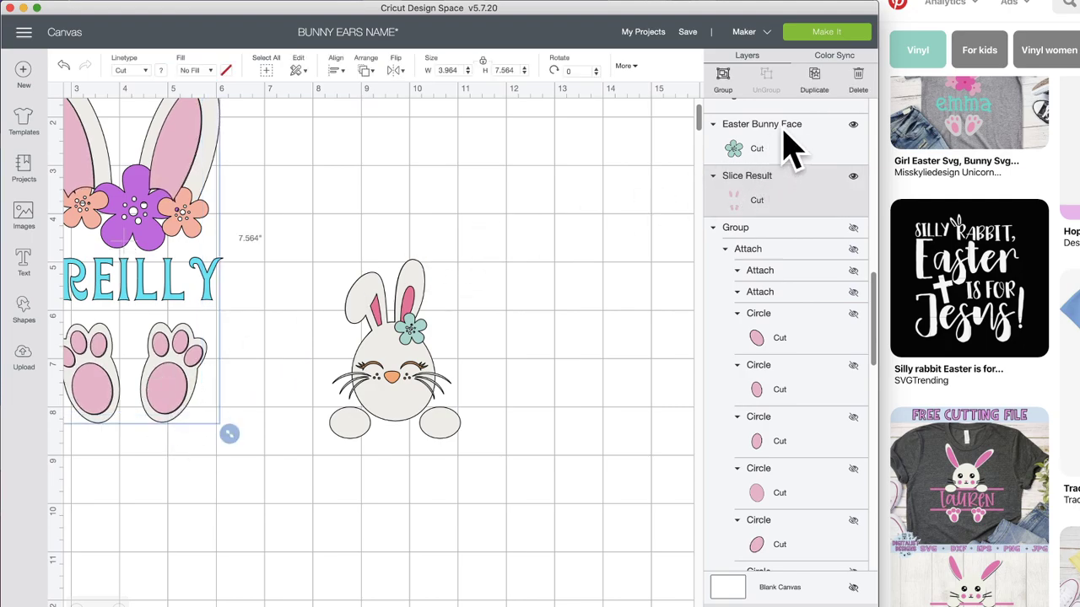
click(814, 84)
drag(234, 448, 620, 539)
scroll(619, 540, right, 5)
click(600, 516)
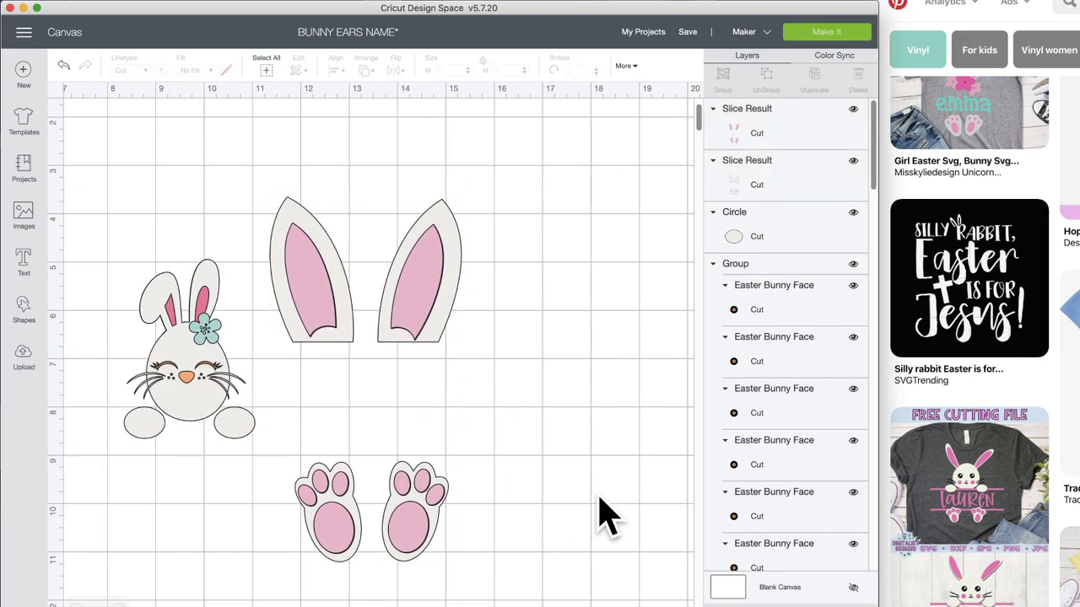
- Move the copied pink pieces off the off-white shapes and hide both ear contours, keeping only the pink foot pads
click(414, 544)
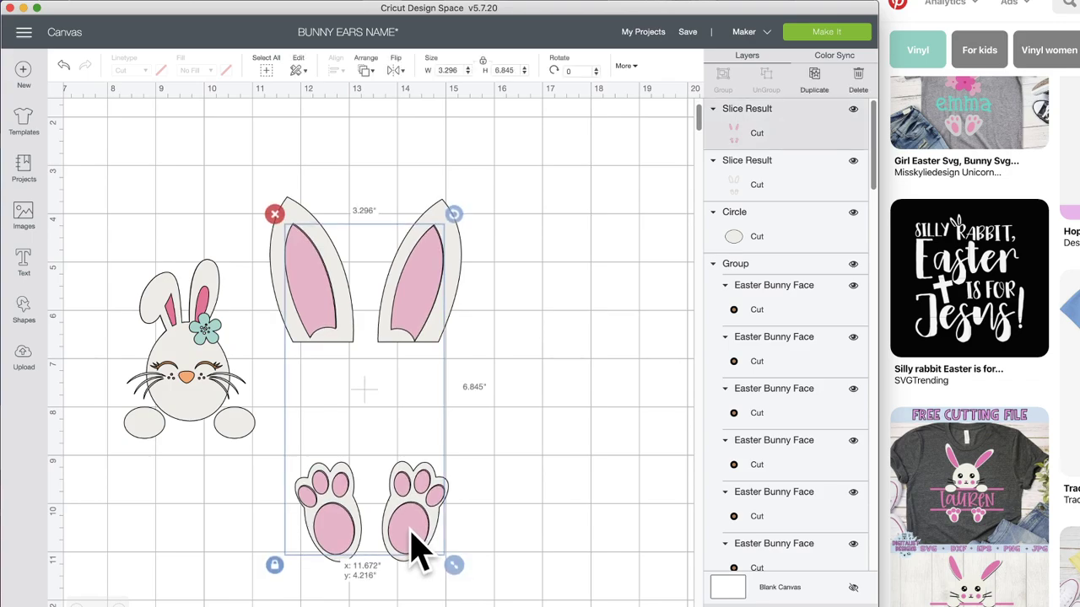
drag(414, 544, 623, 524)
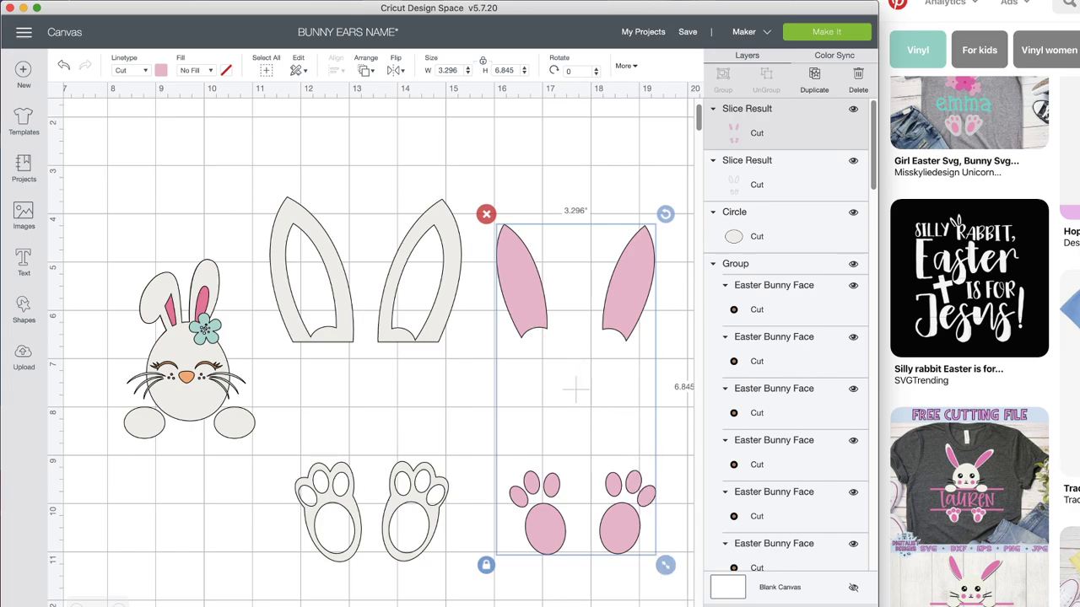
click(854, 606)
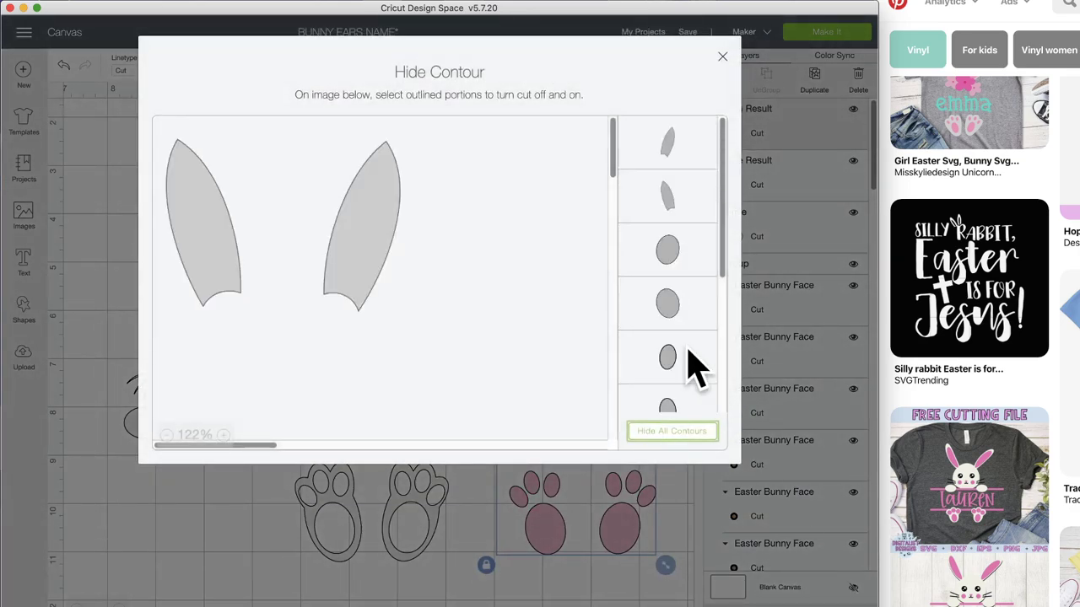
click(374, 258)
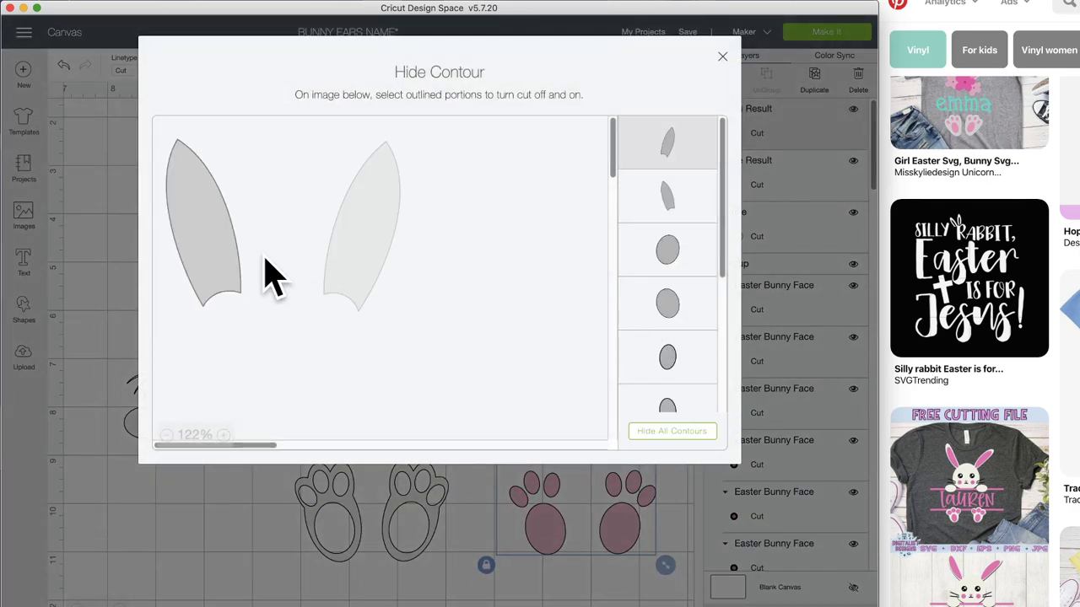
click(223, 271)
click(299, 564)
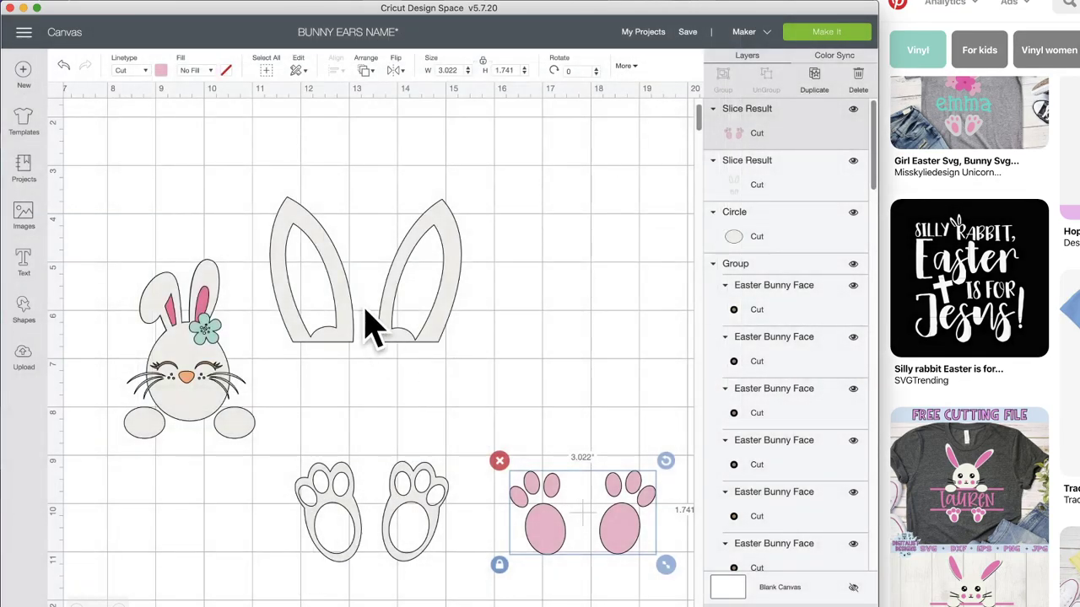
- Hide both outer and inner ear contours of the copied off-white shapes, keeping only the two feet
click(363, 314)
click(854, 606)
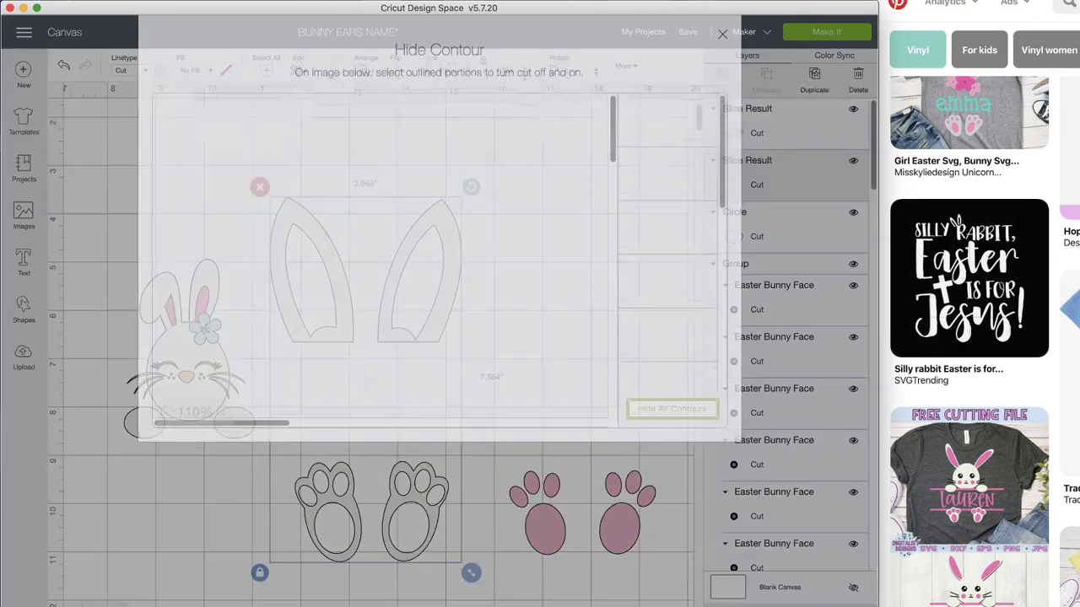
click(377, 202)
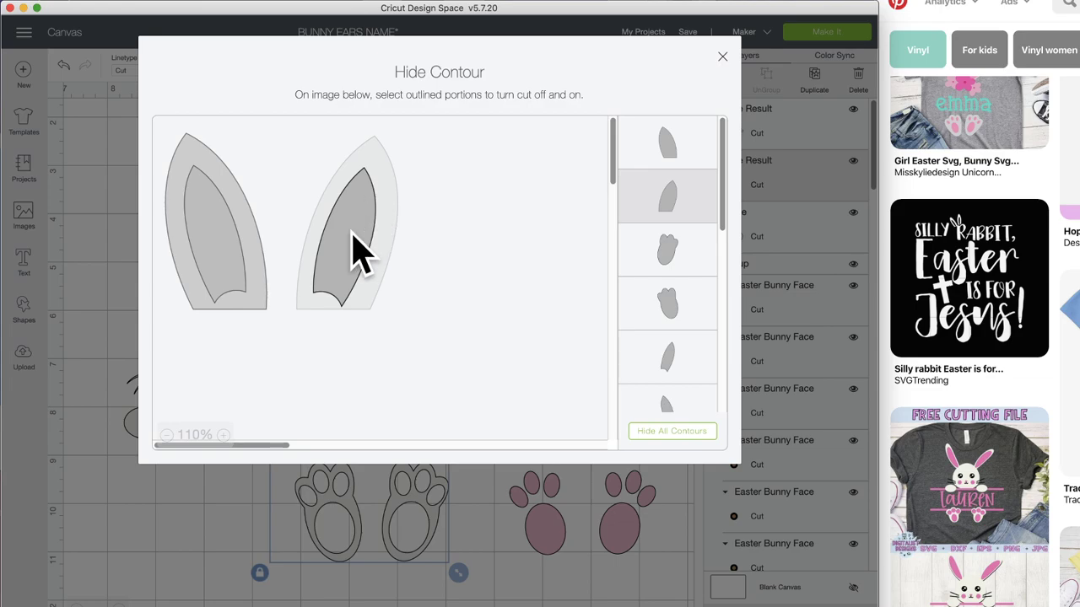
click(356, 248)
click(198, 202)
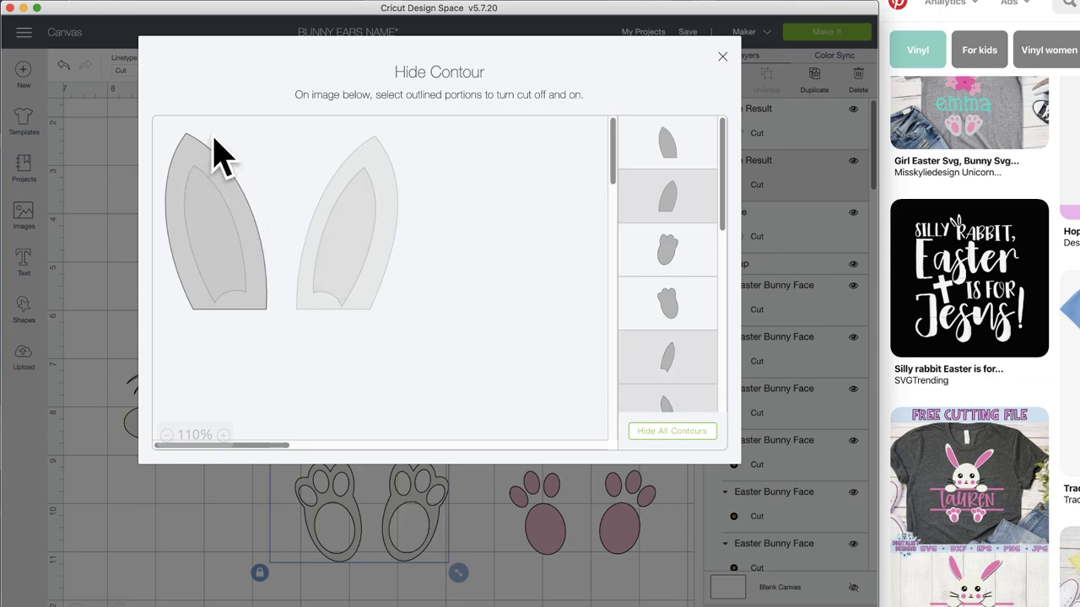
click(190, 304)
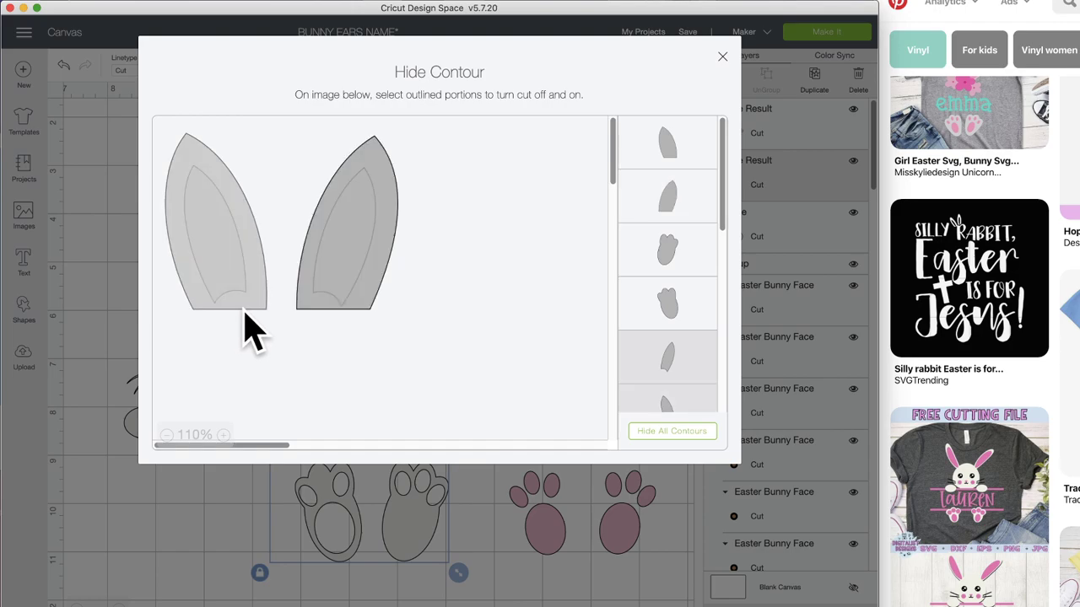
click(692, 212)
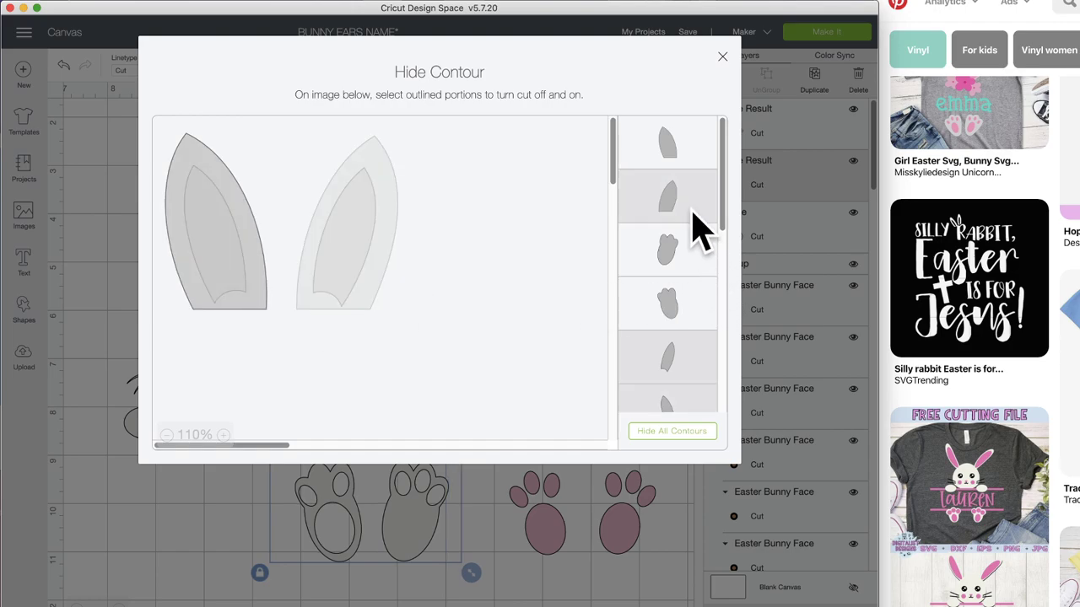
click(691, 148)
click(163, 525)
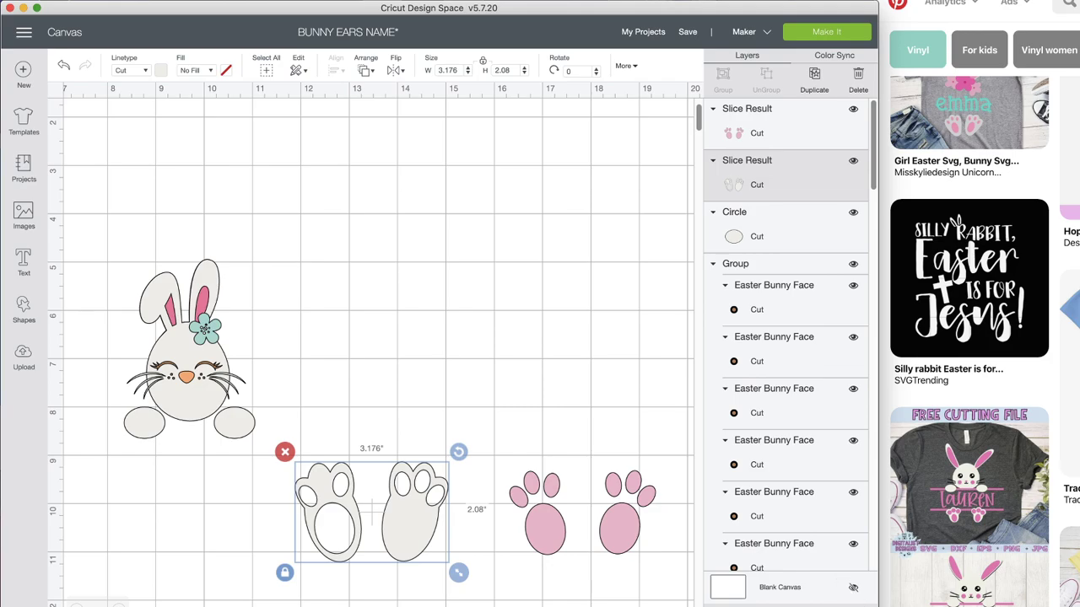
- Turn the hidden large pad contour and toe contour of the off-white feet back on
click(847, 605)
scroll(422, 397, down, 3)
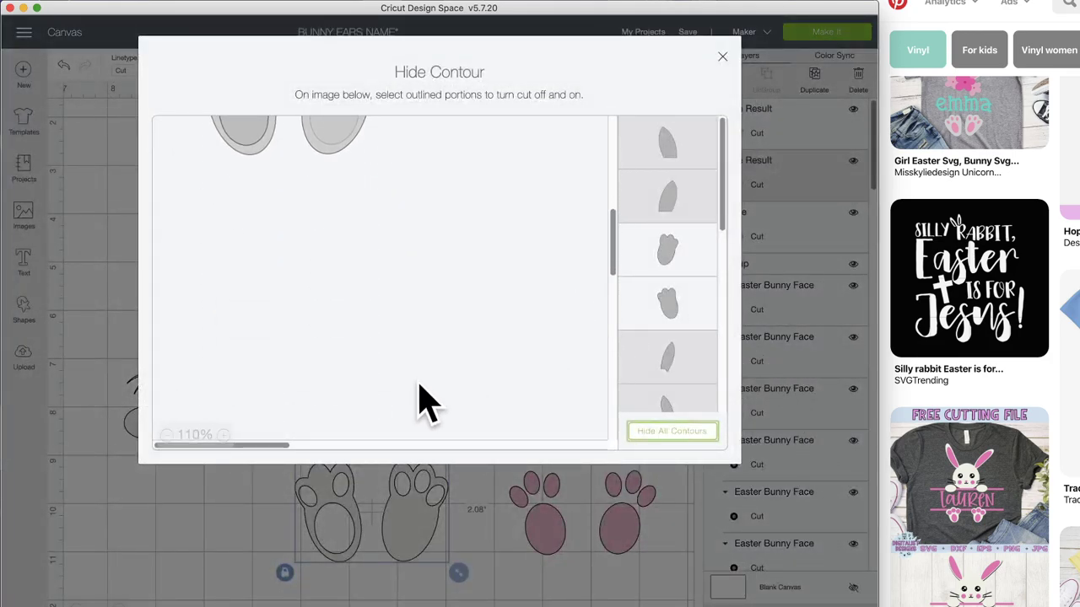
scroll(326, 241, up, 3)
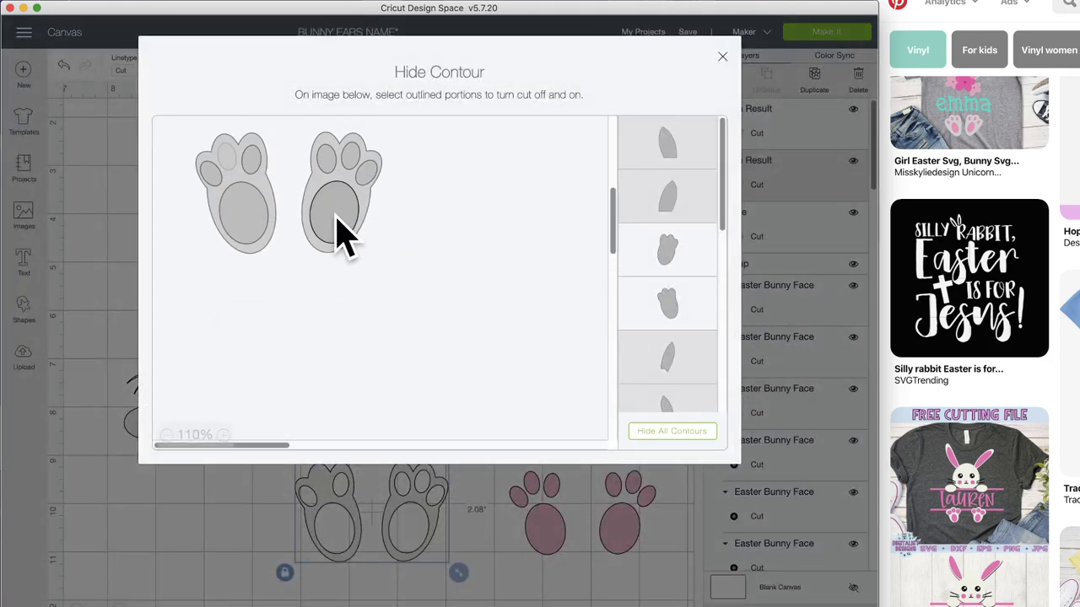
click(218, 512)
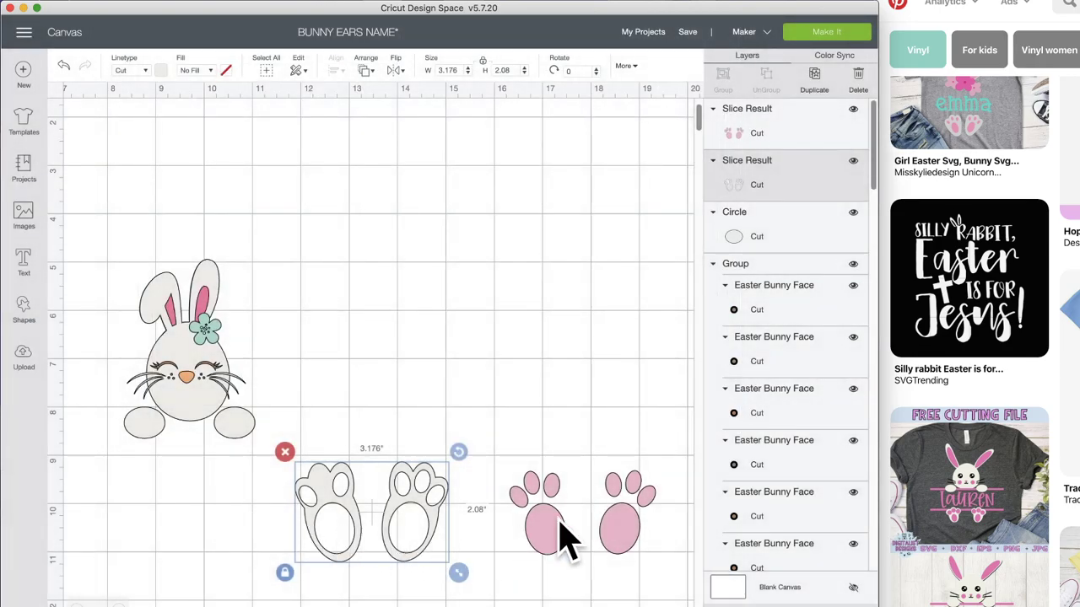
drag(565, 535, 362, 535)
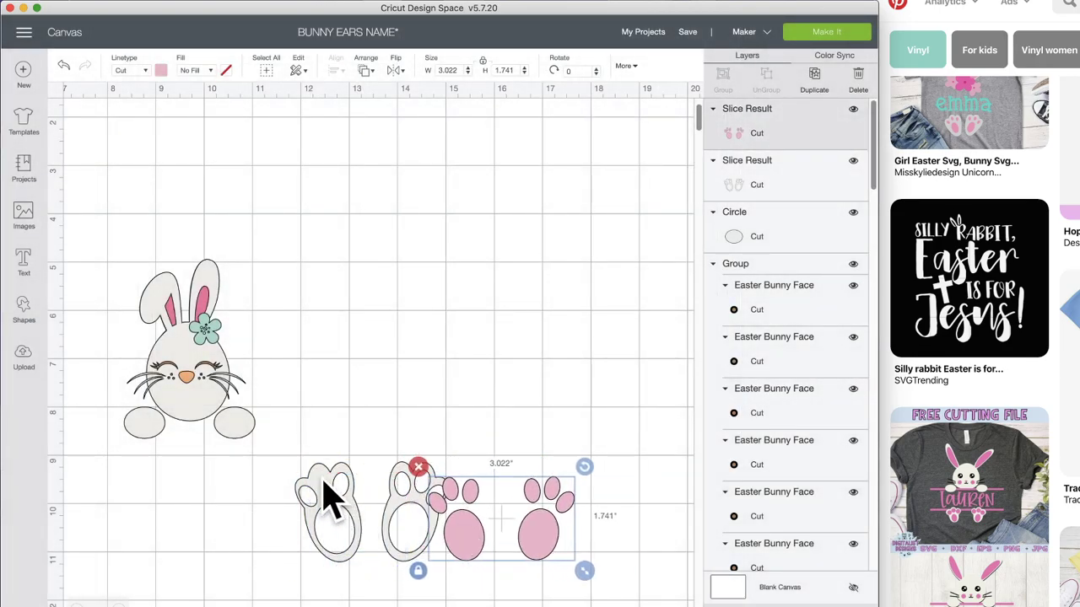
click(330, 493)
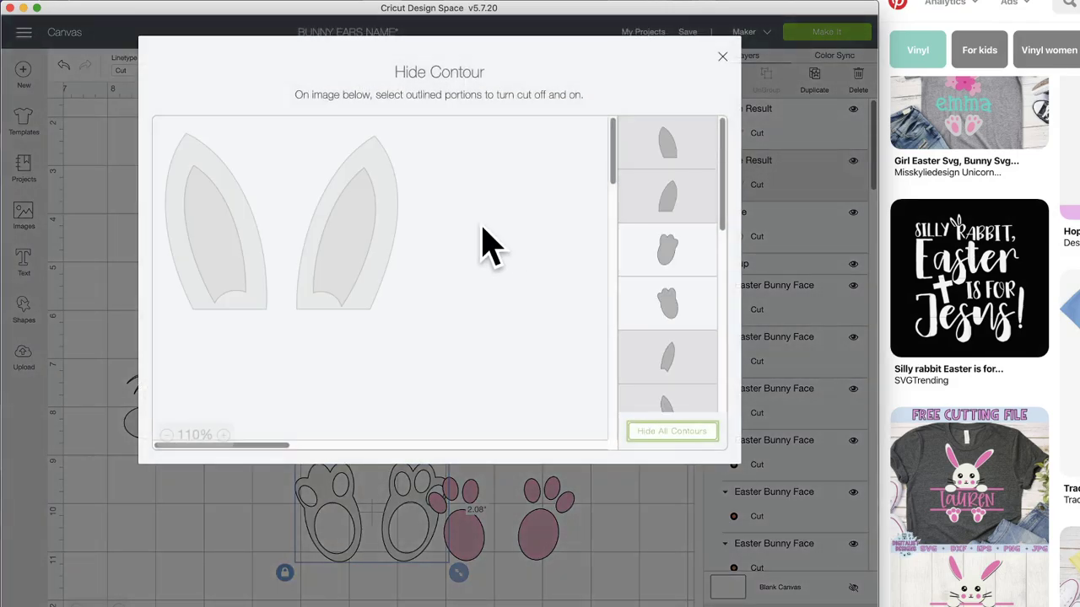
scroll(278, 296, down, 1)
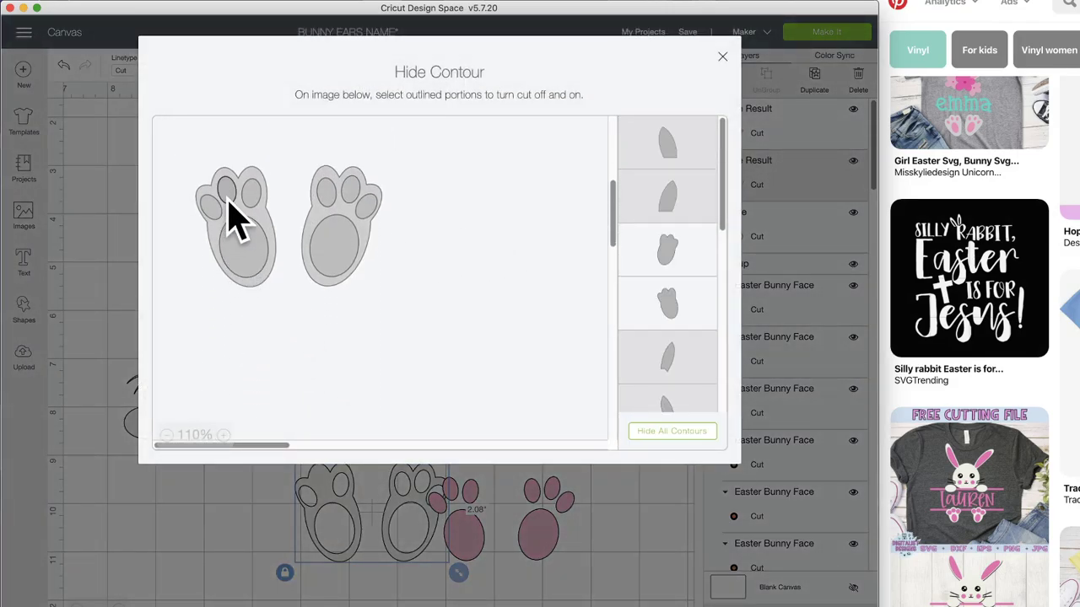
click(234, 513)
- Fit the pink pads into the openings of the off-white feet and group the two layers
drag(549, 535, 413, 516)
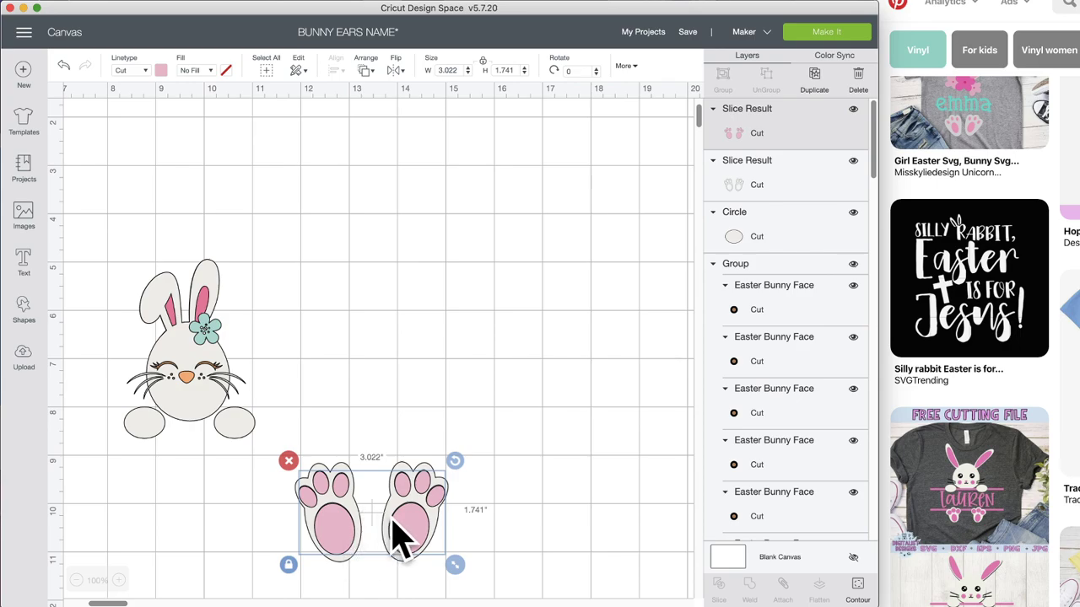
drag(391, 517, 390, 516)
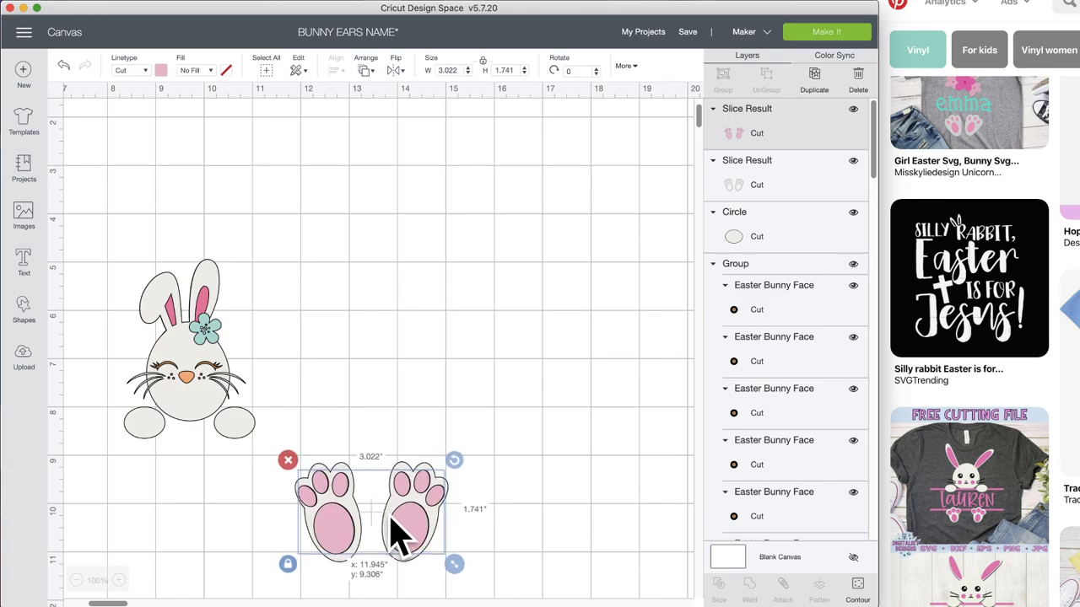
click(514, 500)
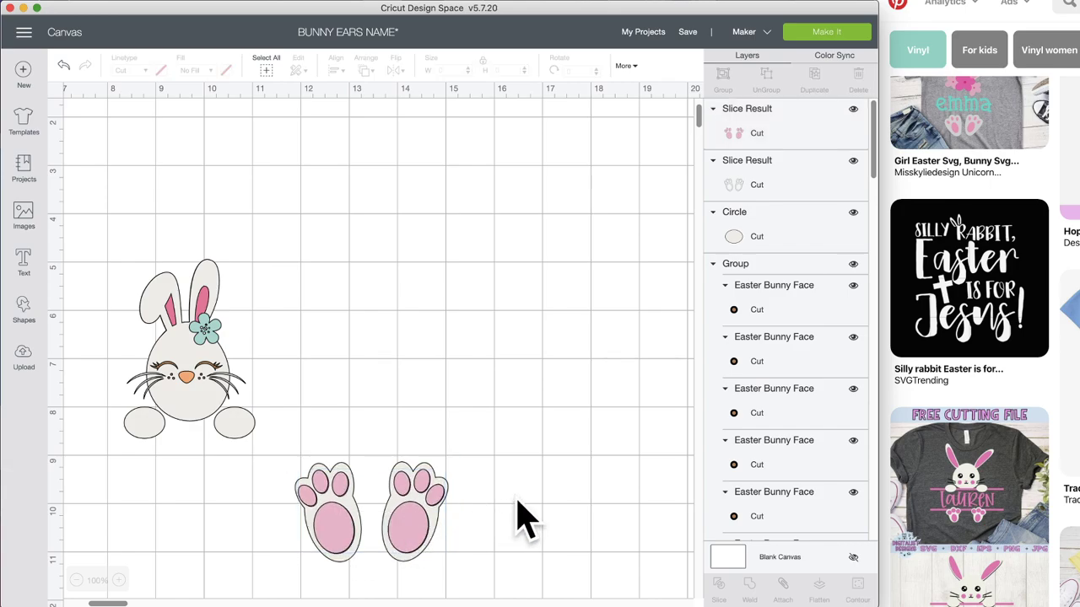
click(275, 517)
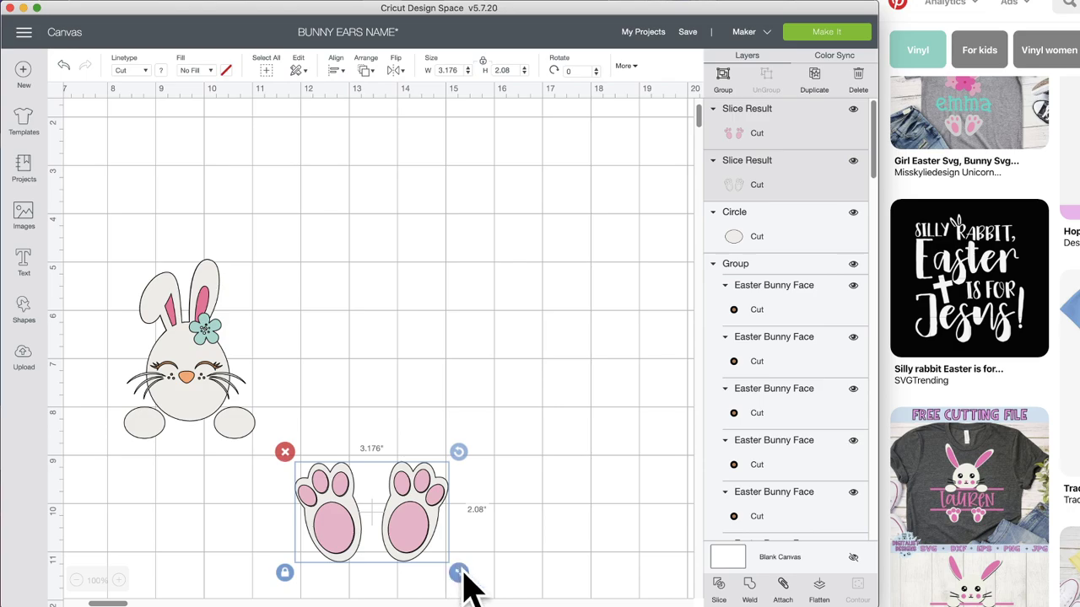
click(724, 77)
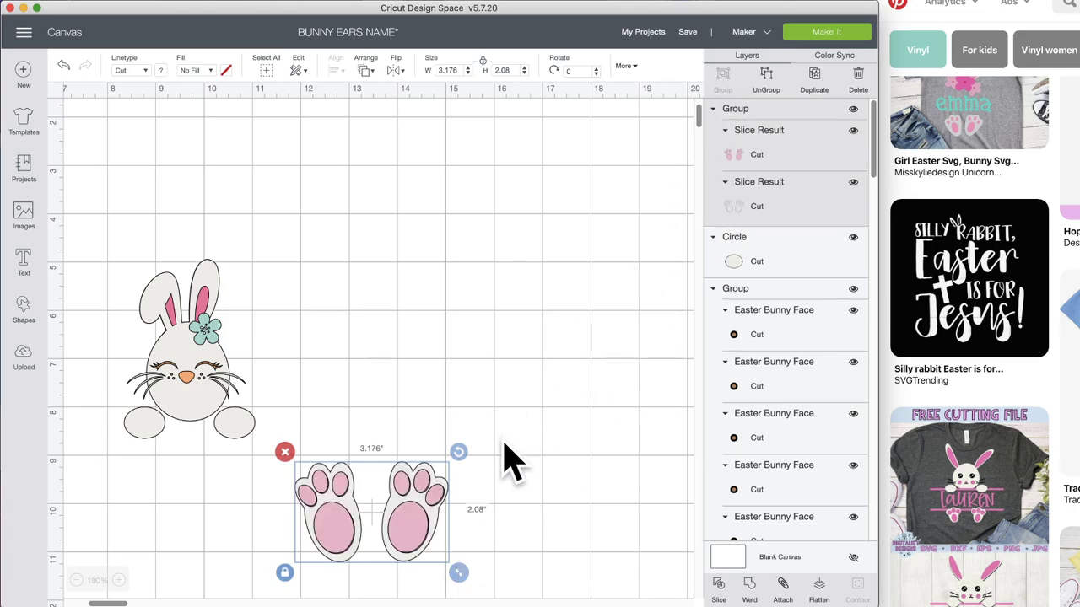
- Move the feet group below the egg-head bunny and shrink it to about 2.273 by 1.489 inches
scroll(428, 533, down, 5)
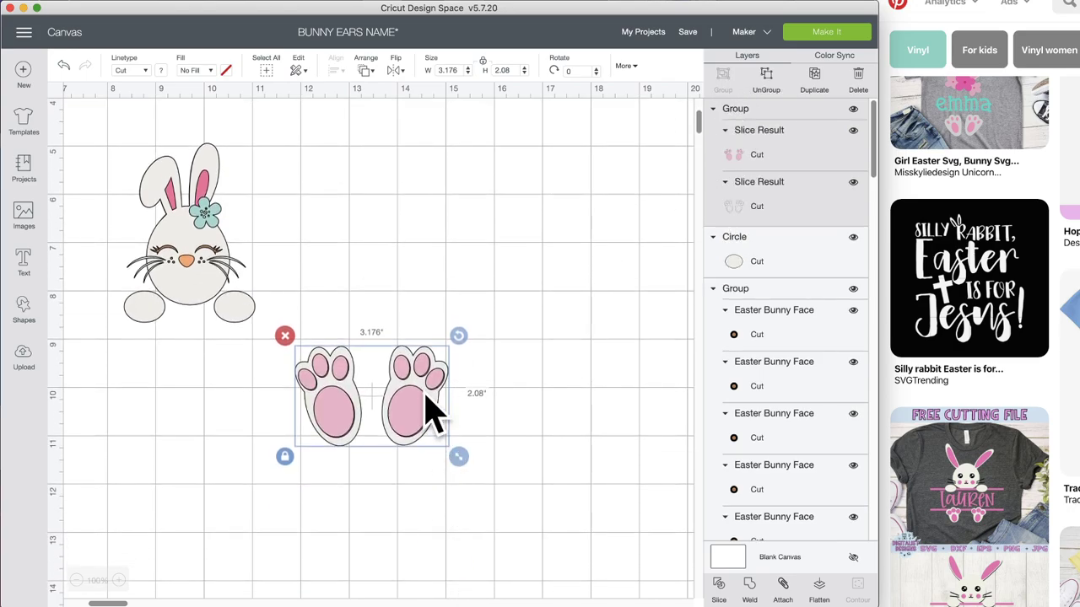
drag(439, 405, 234, 437)
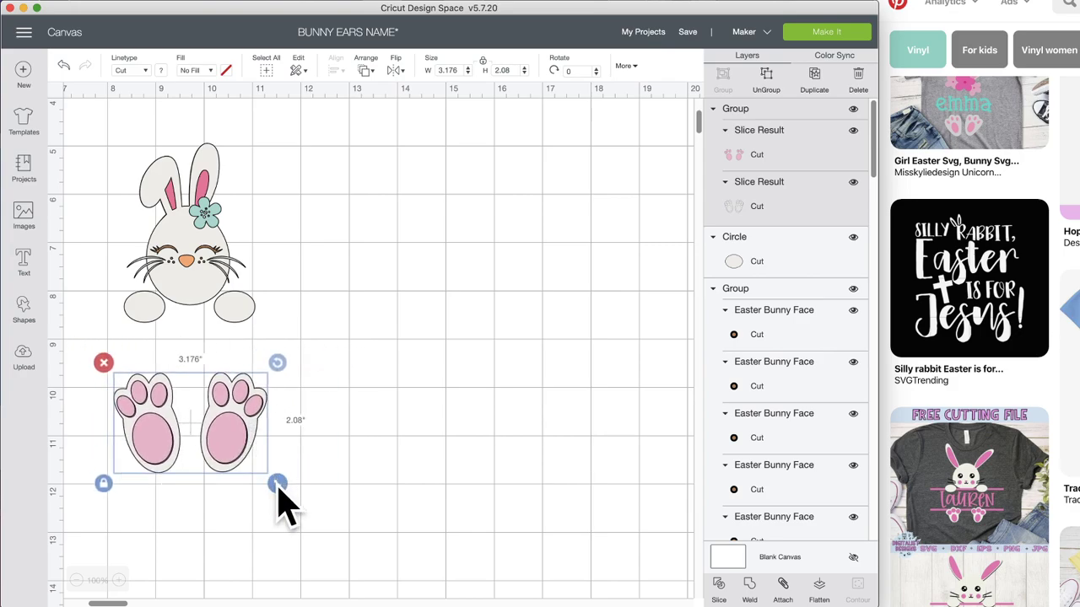
drag(279, 485, 221, 442)
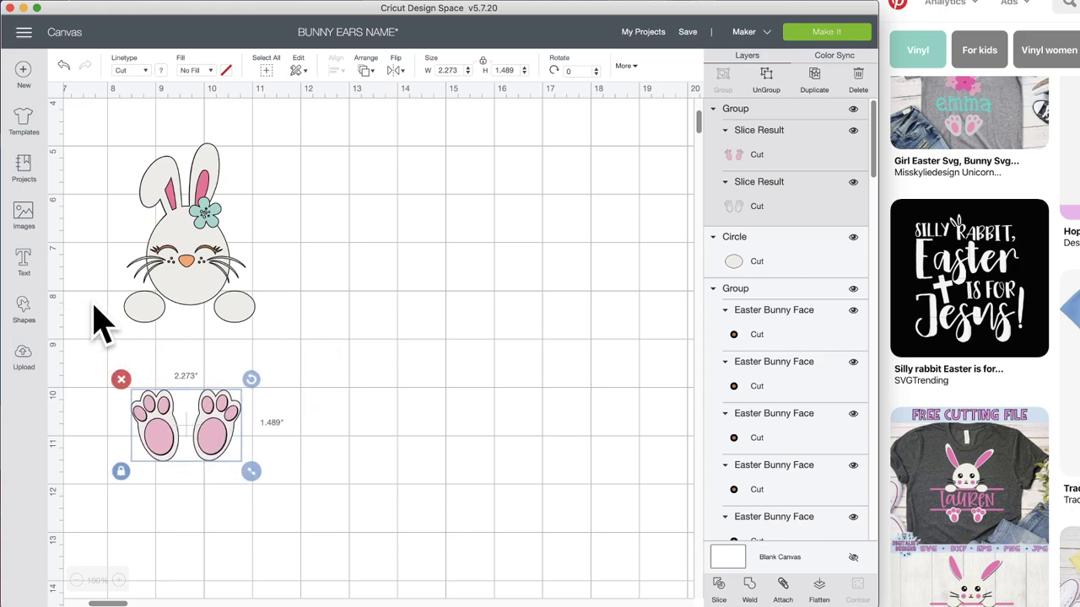
- Duplicate the blue name text from the bunny-ears design and place the copy between the egg-head bunny's paws and feet
scroll(84, 325, left, 10)
scroll(84, 325, up, 5)
click(223, 354)
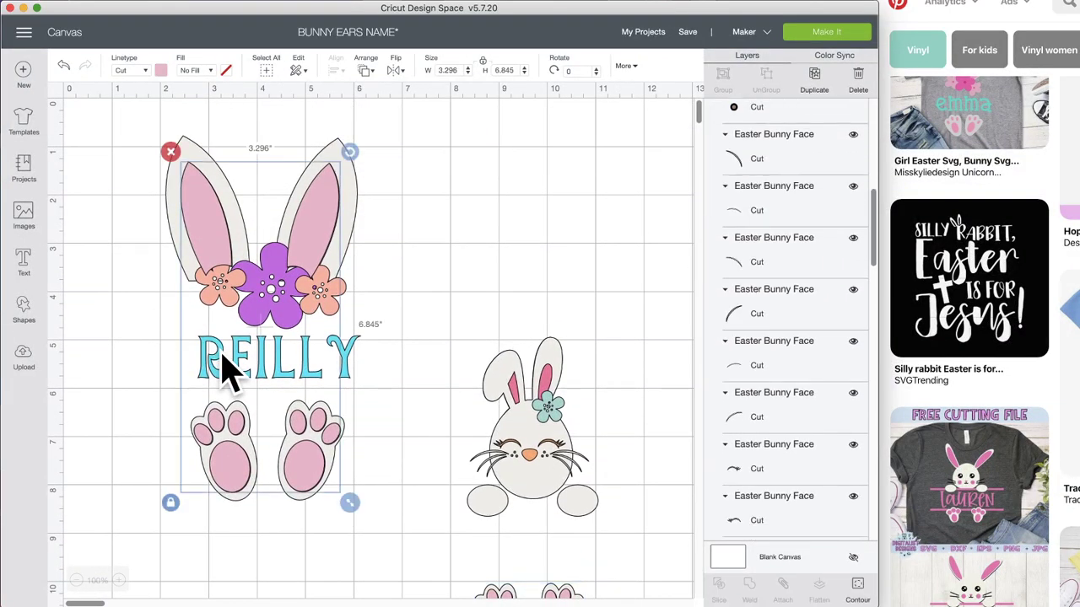
click(353, 343)
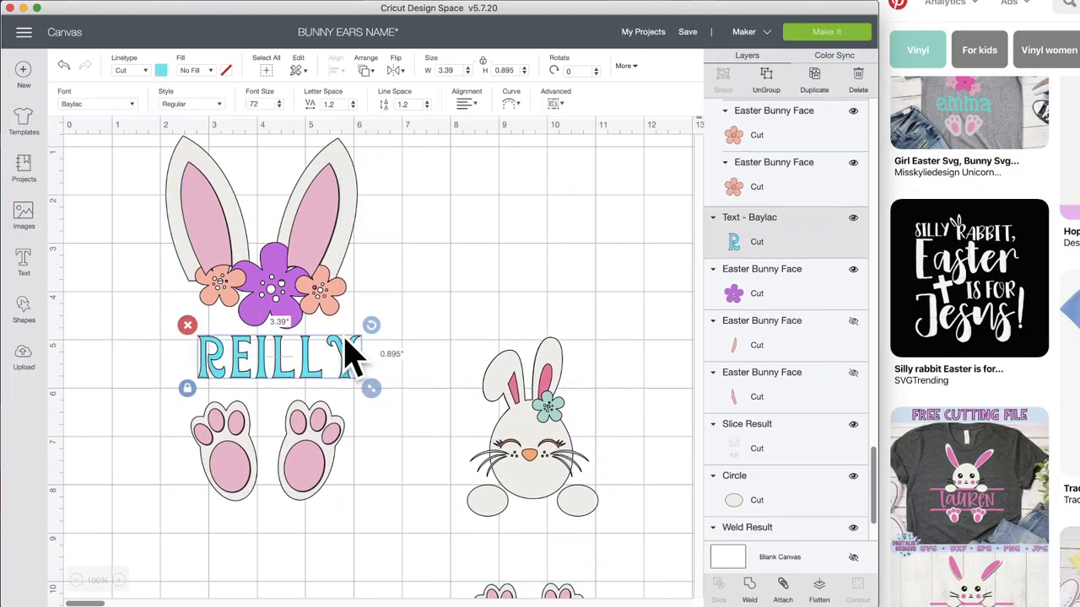
click(814, 80)
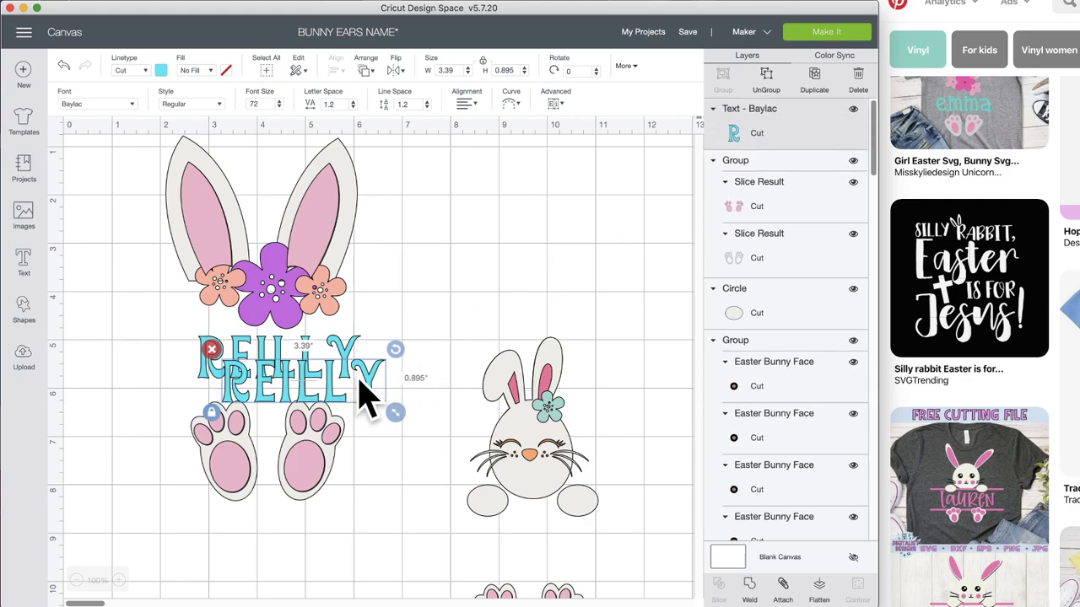
drag(371, 396, 602, 584)
scroll(601, 584, down, 5)
scroll(600, 584, right, 4)
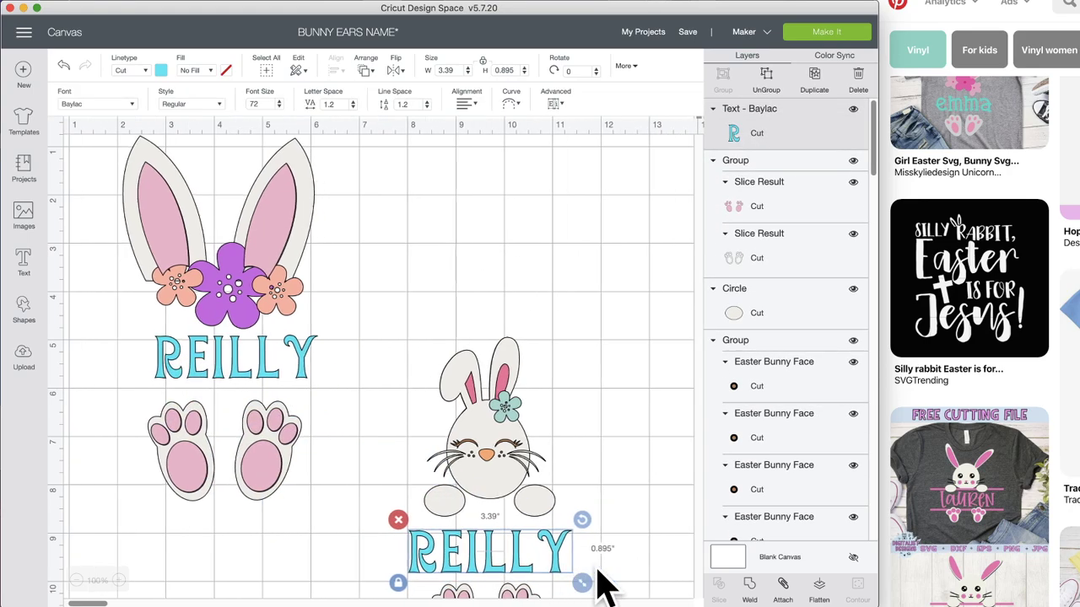
scroll(600, 584, down, 1)
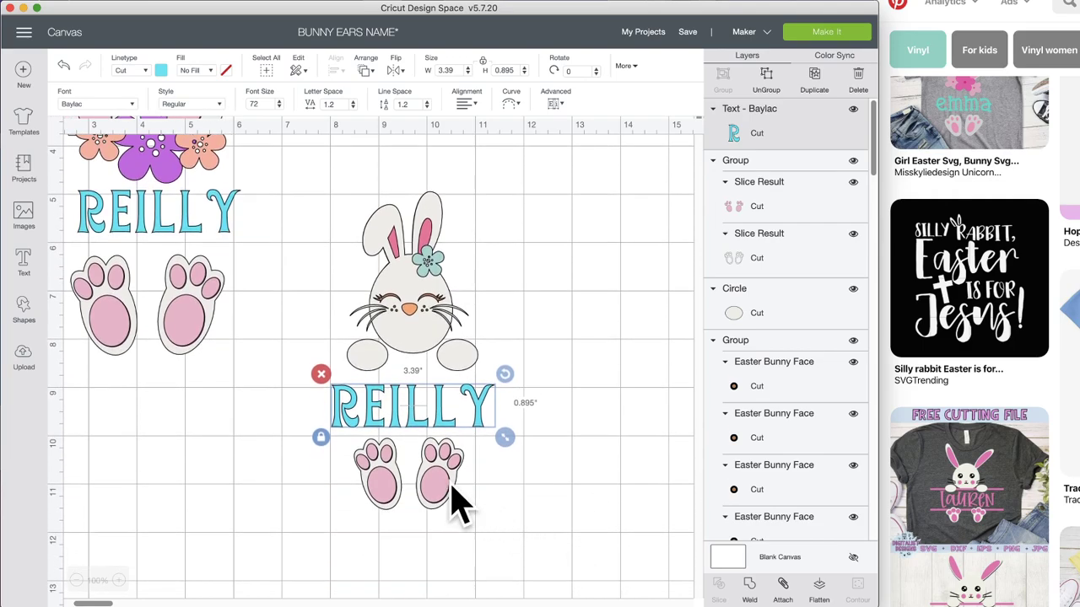
- Add a square, reshape it with unlocked proportions into a bar about 3.778 by 0.153 inches, and lay it across the lower paws
click(27, 305)
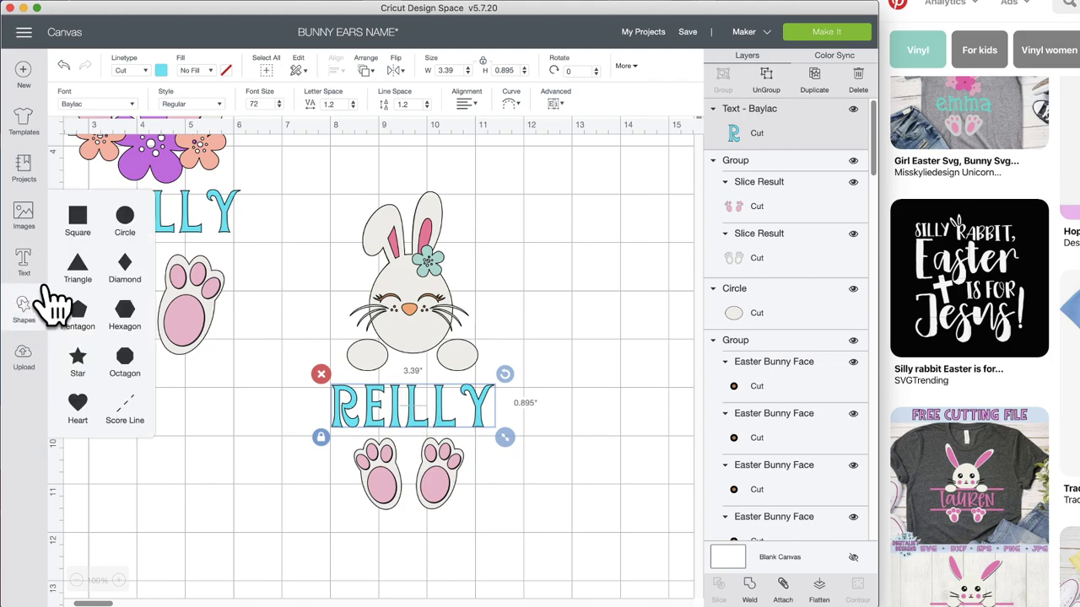
click(77, 219)
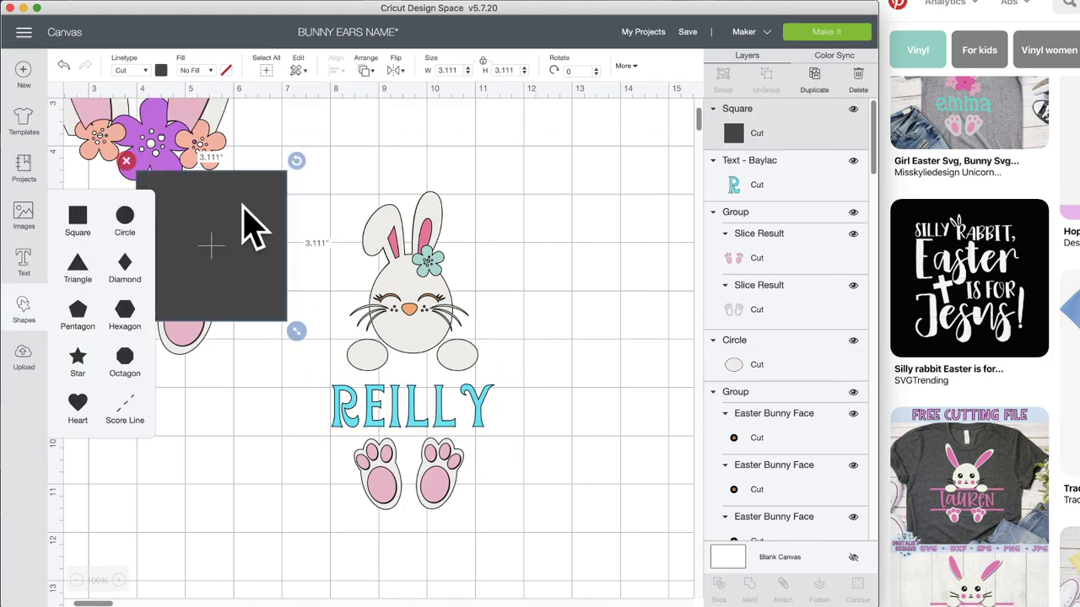
drag(253, 228, 245, 356)
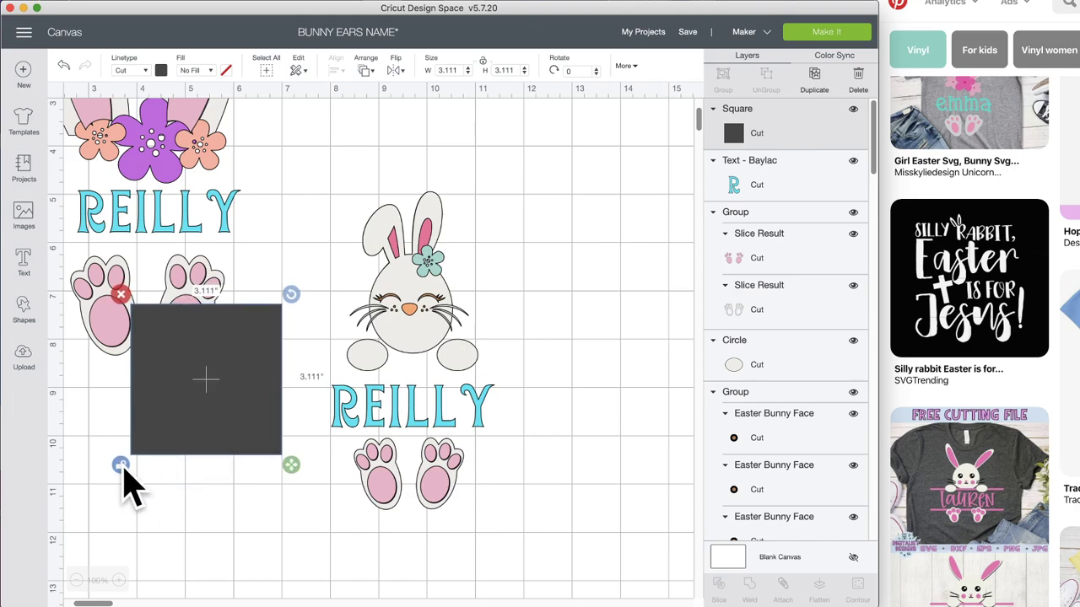
drag(291, 465, 480, 369)
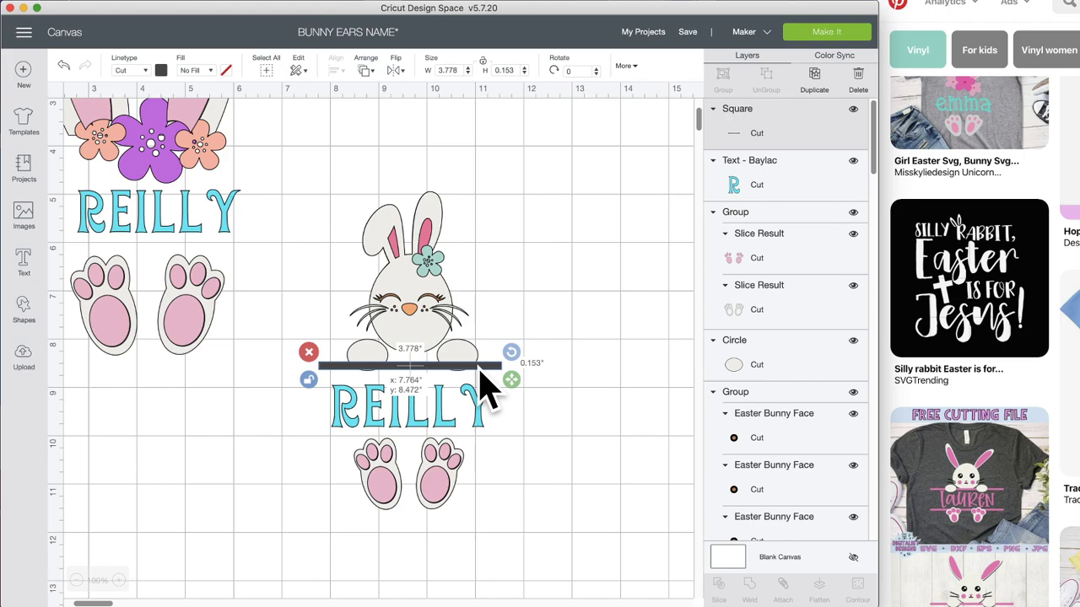
drag(487, 390, 481, 369)
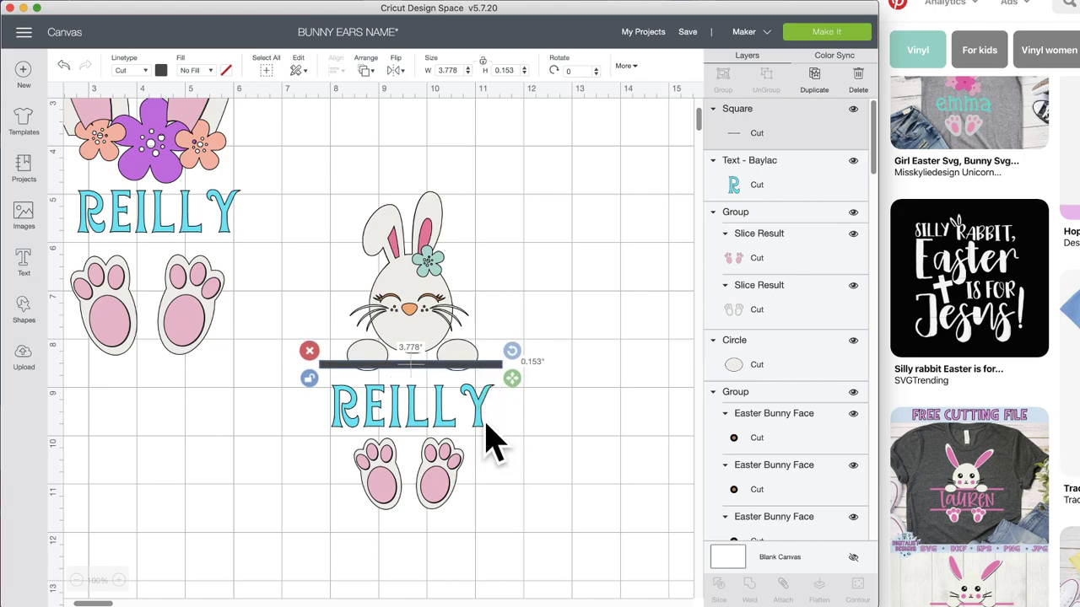
- Raise the name text to just under the bar and place a duplicate of the bar between the name and the feet
click(483, 418)
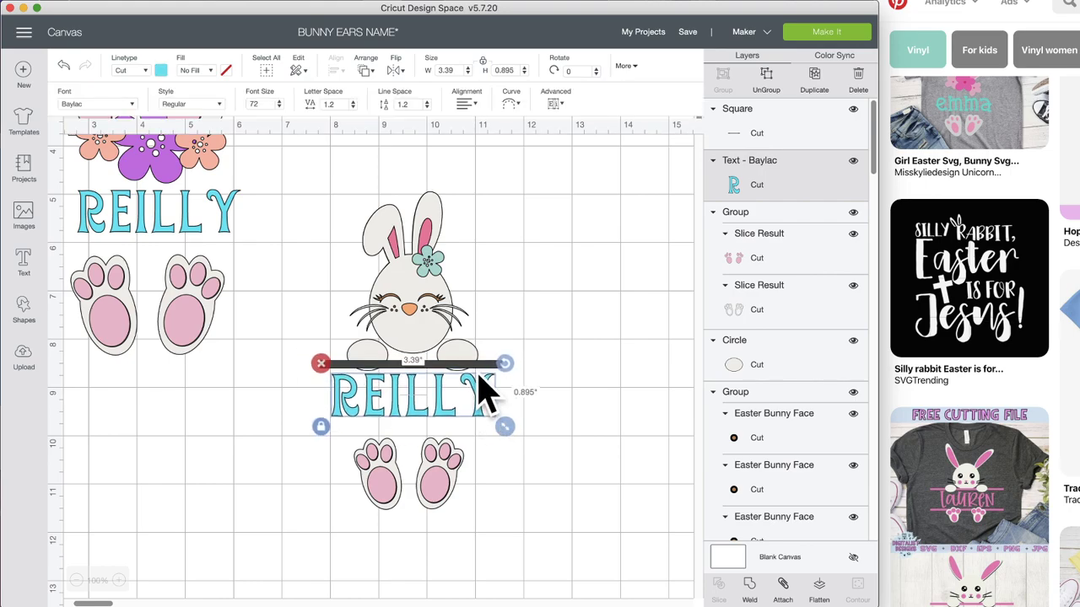
click(480, 365)
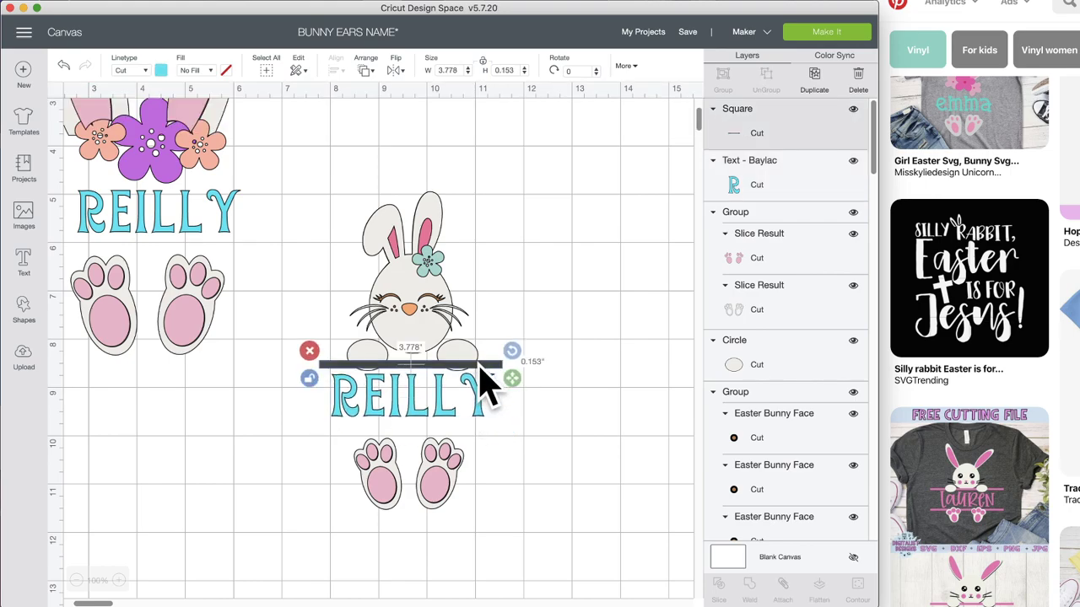
click(814, 80)
drag(480, 398, 440, 428)
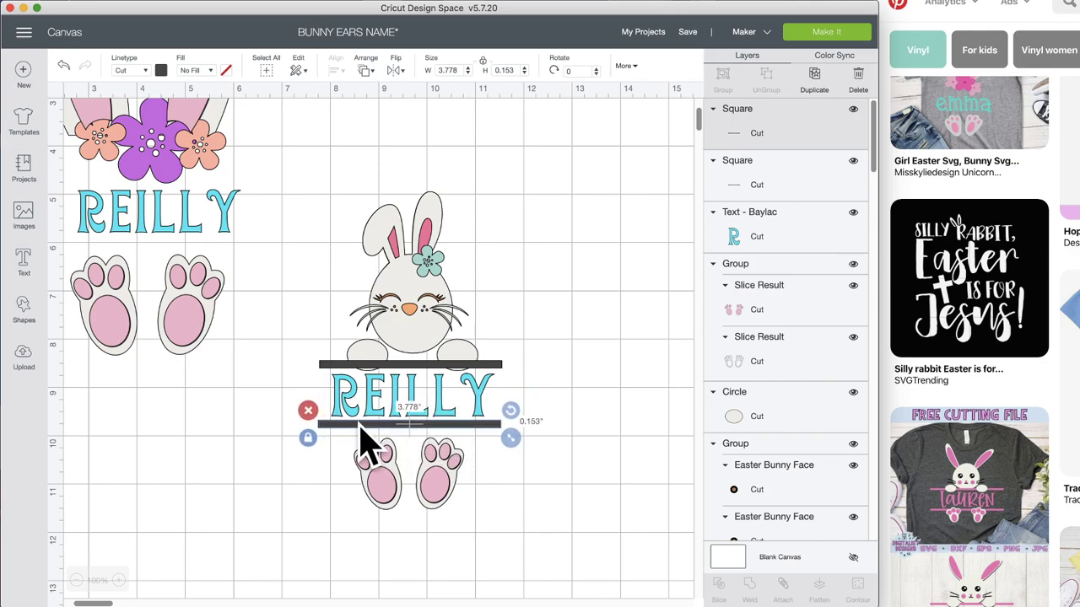
click(334, 359)
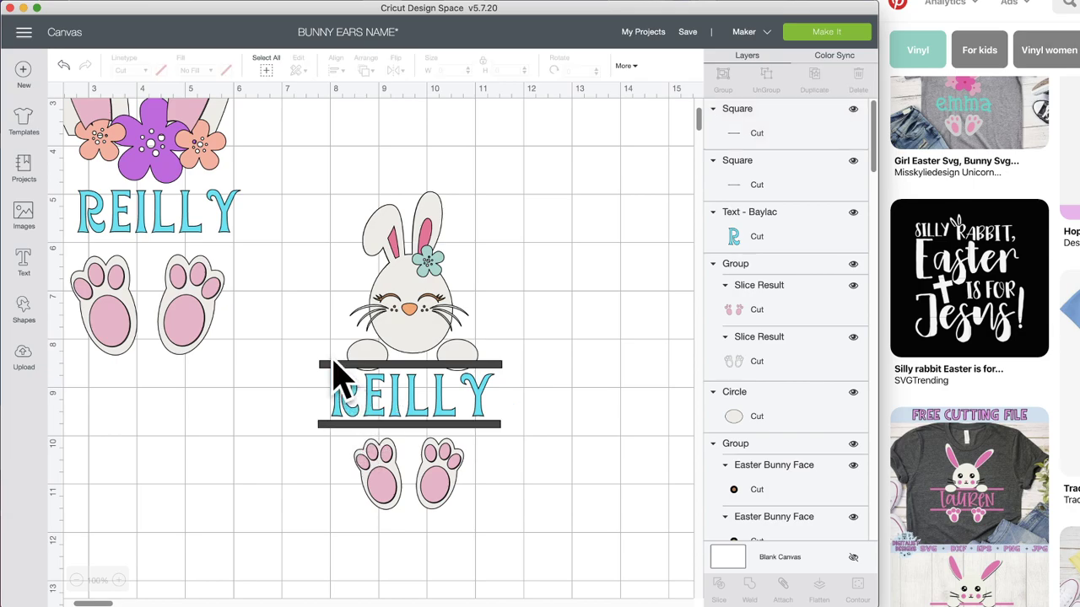
click(334, 366)
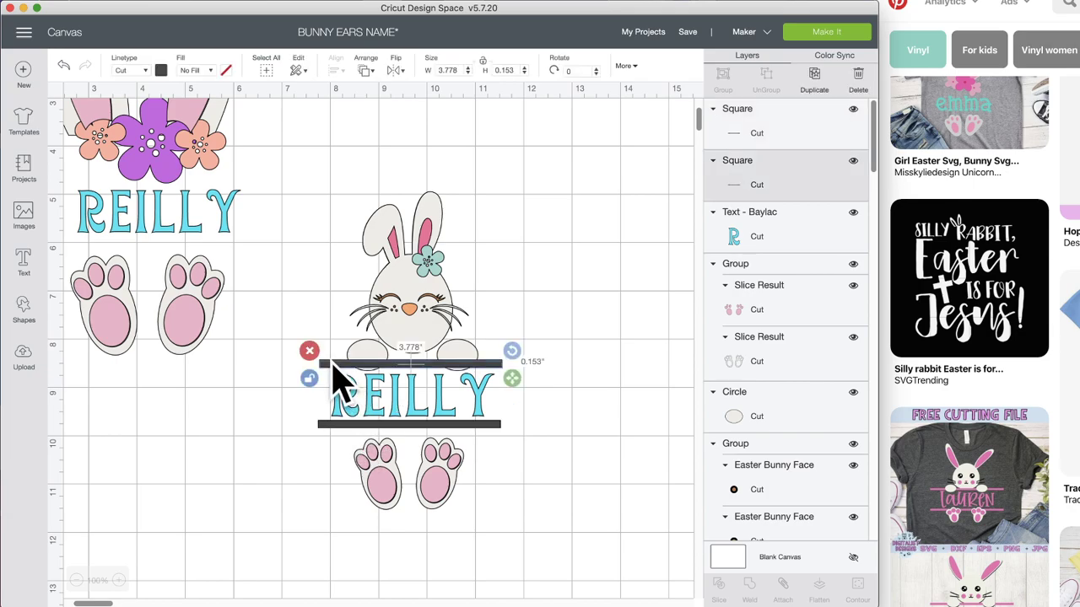
- Align the two name bars at their right edges and attach them to each other
shift+click(328, 425)
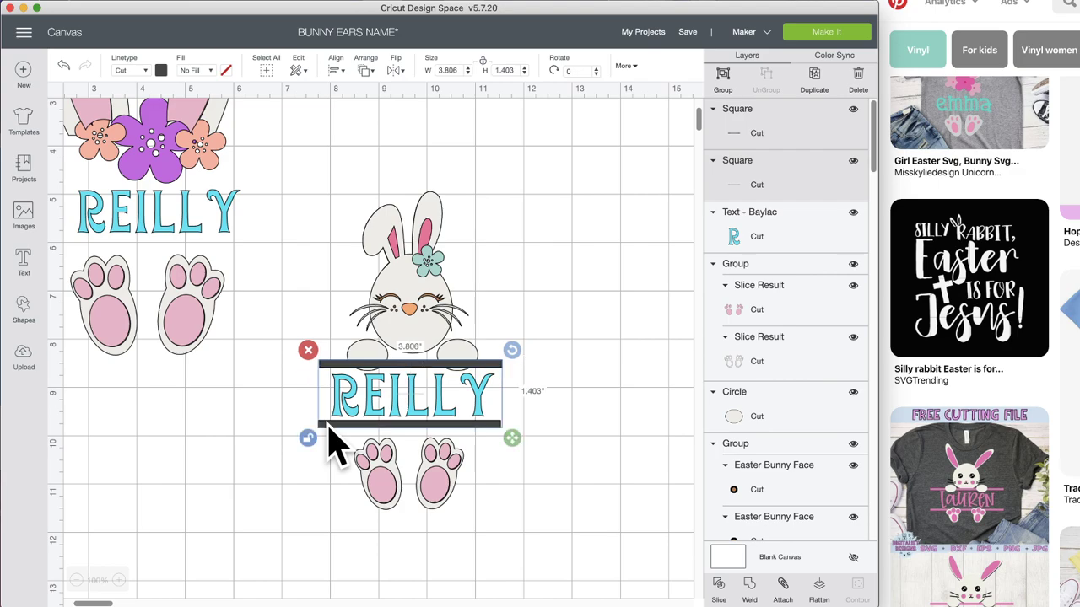
click(336, 71)
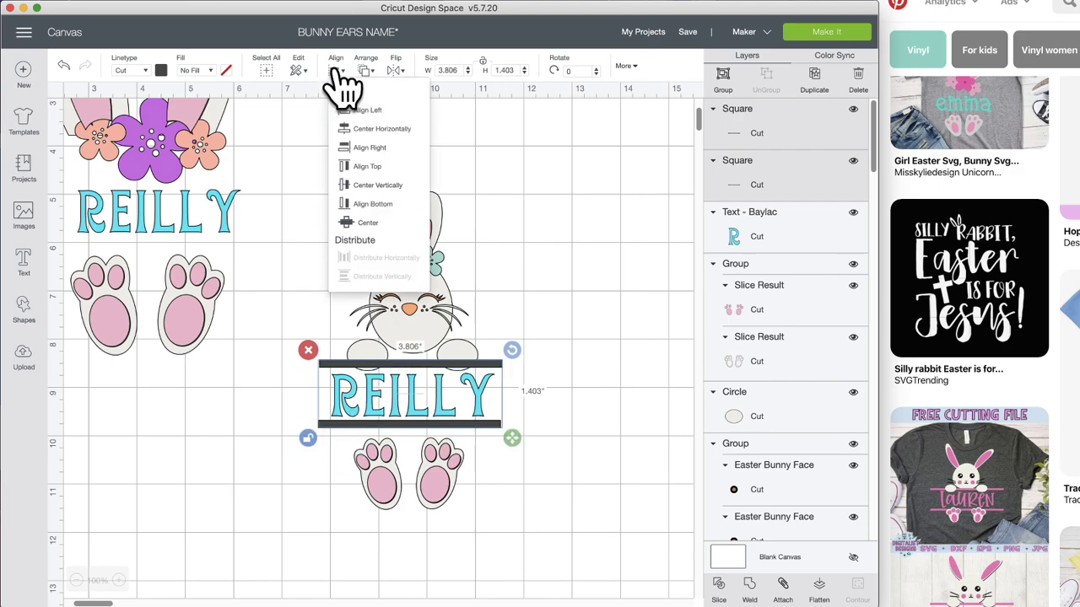
click(372, 148)
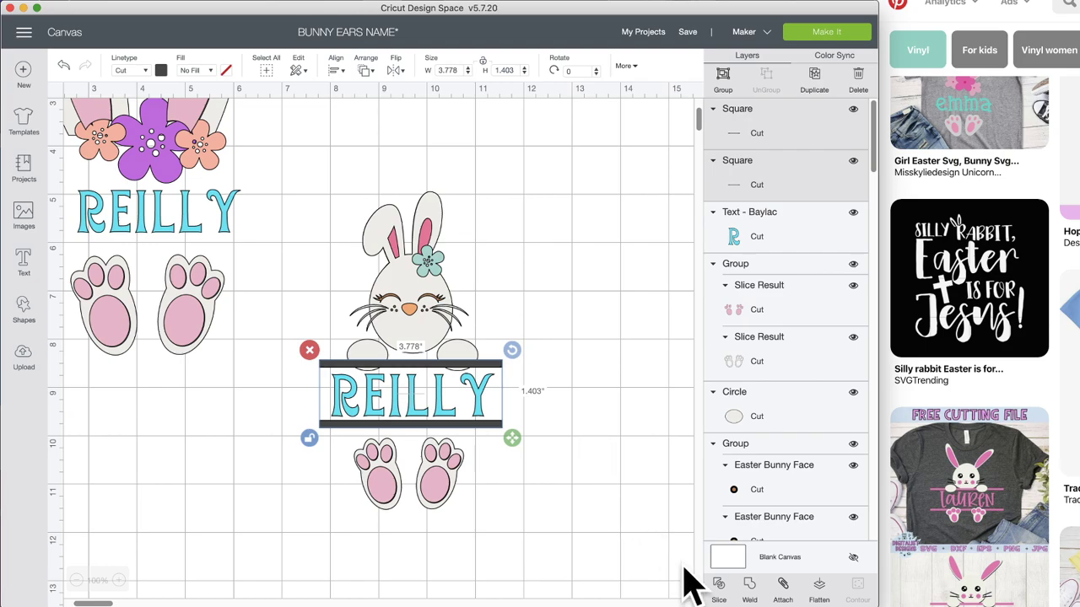
click(783, 586)
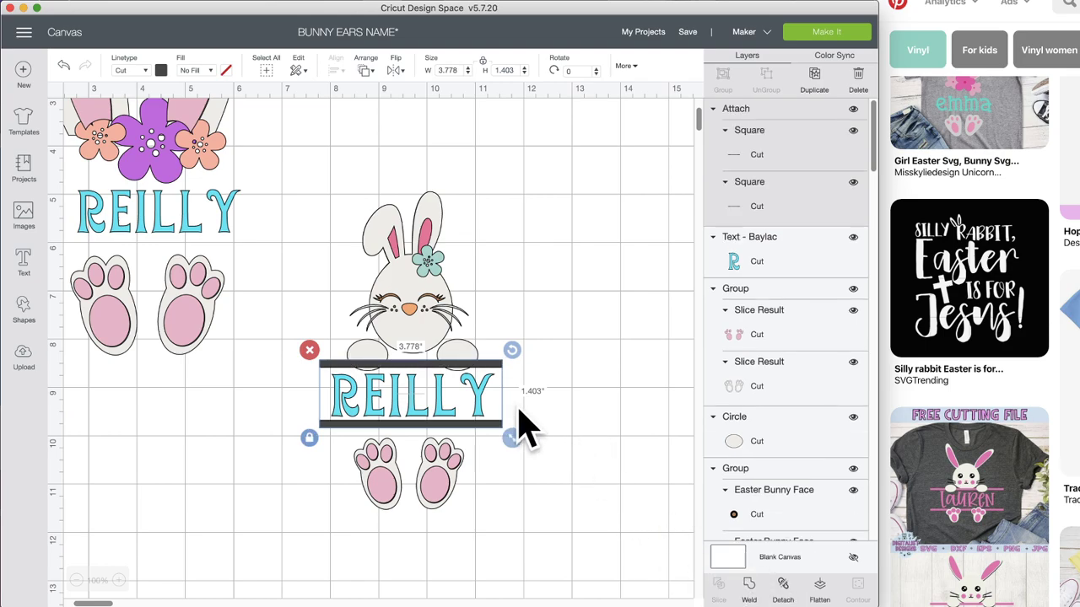
drag(465, 364, 463, 366)
- Raise the feet group over the lower bar, in front of it, and shrink it to about 1.801 by 1.18 inches
drag(439, 498, 439, 473)
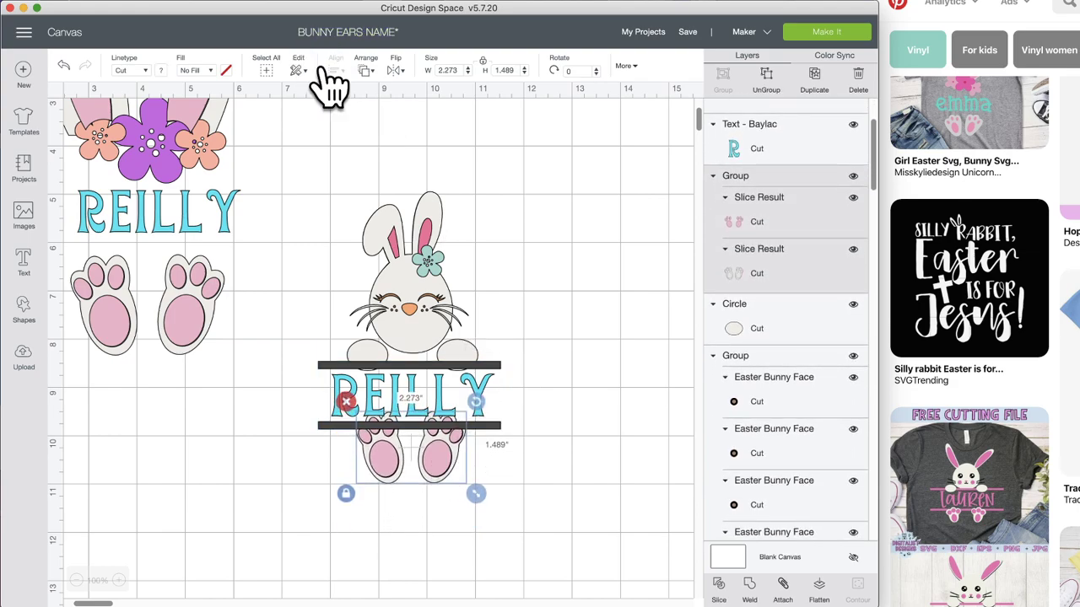
click(365, 71)
click(378, 132)
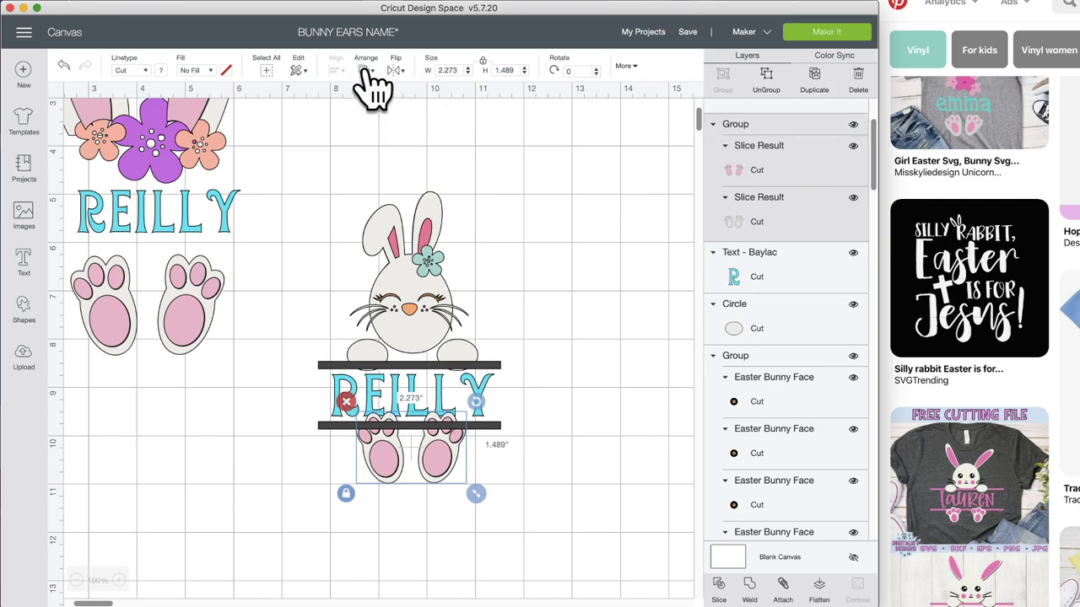
click(366, 72)
click(390, 152)
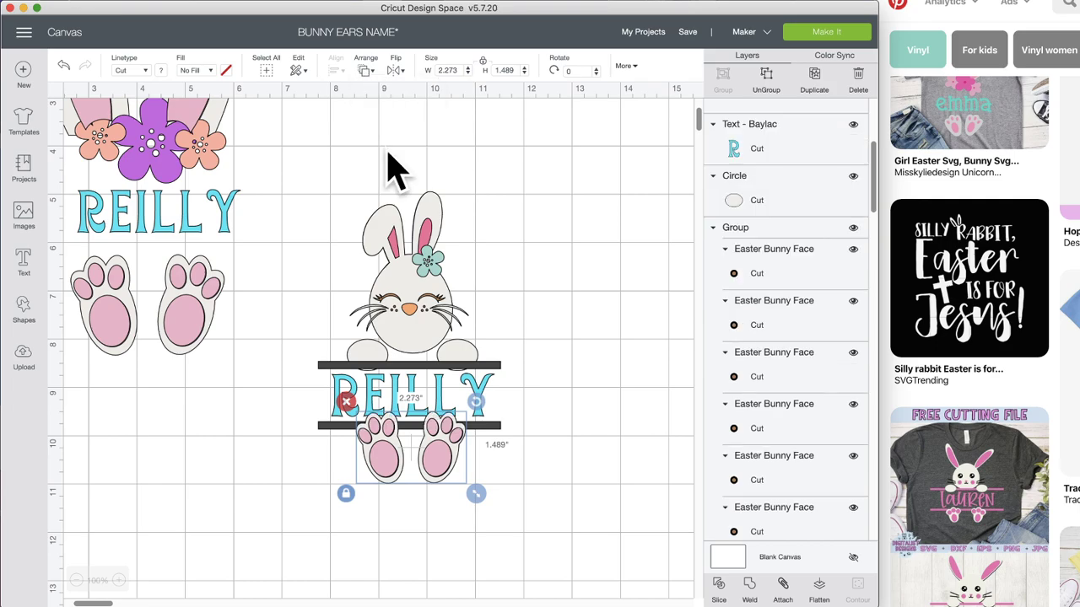
click(560, 446)
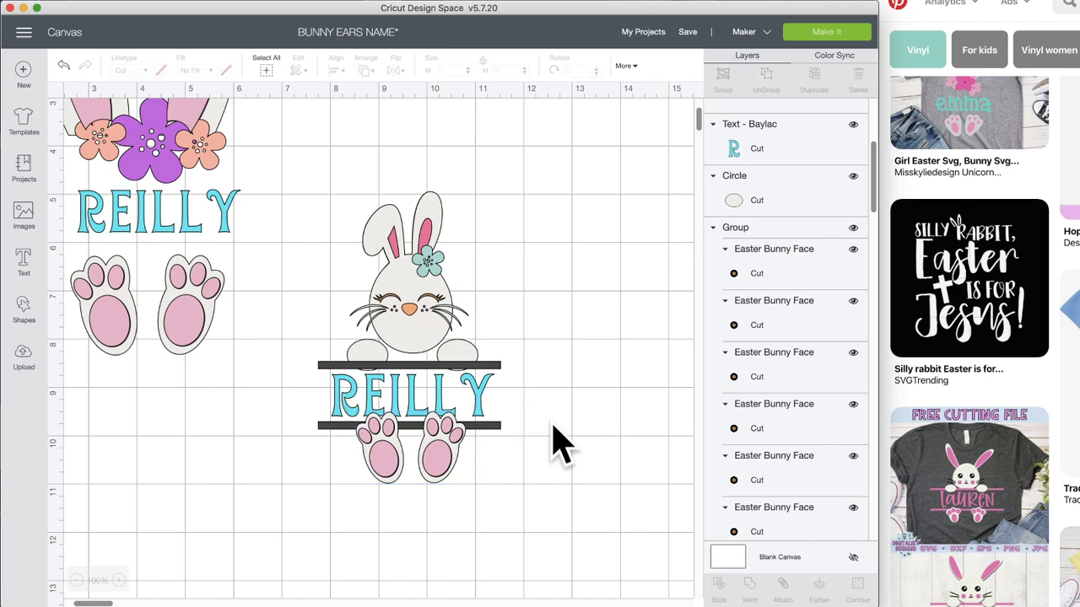
click(446, 482)
drag(475, 491, 446, 473)
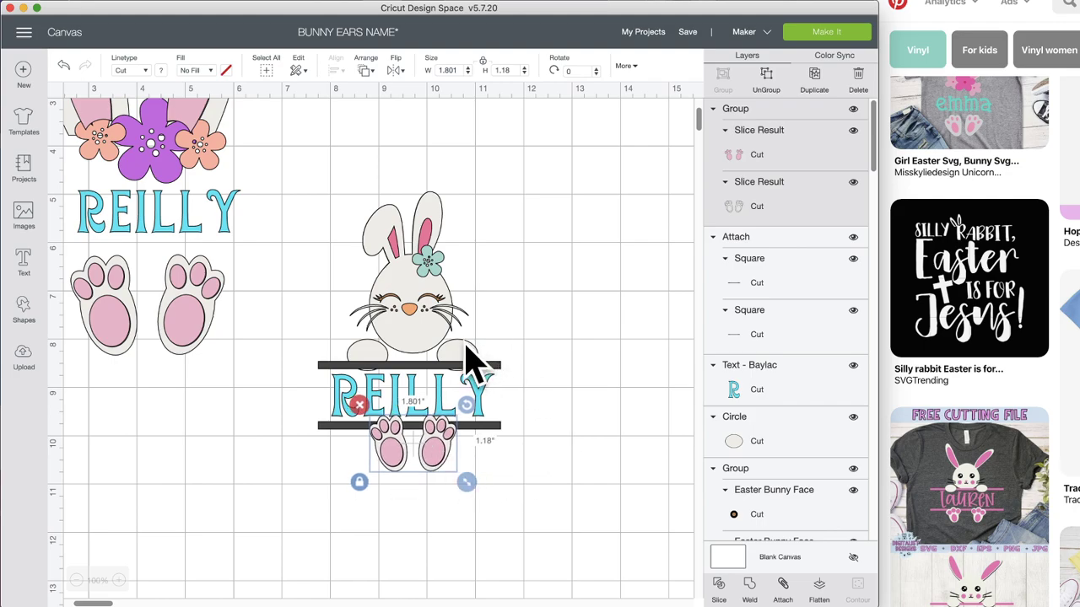
- Send the attached bars to the back so the paws and feet overlap them
click(469, 353)
click(504, 387)
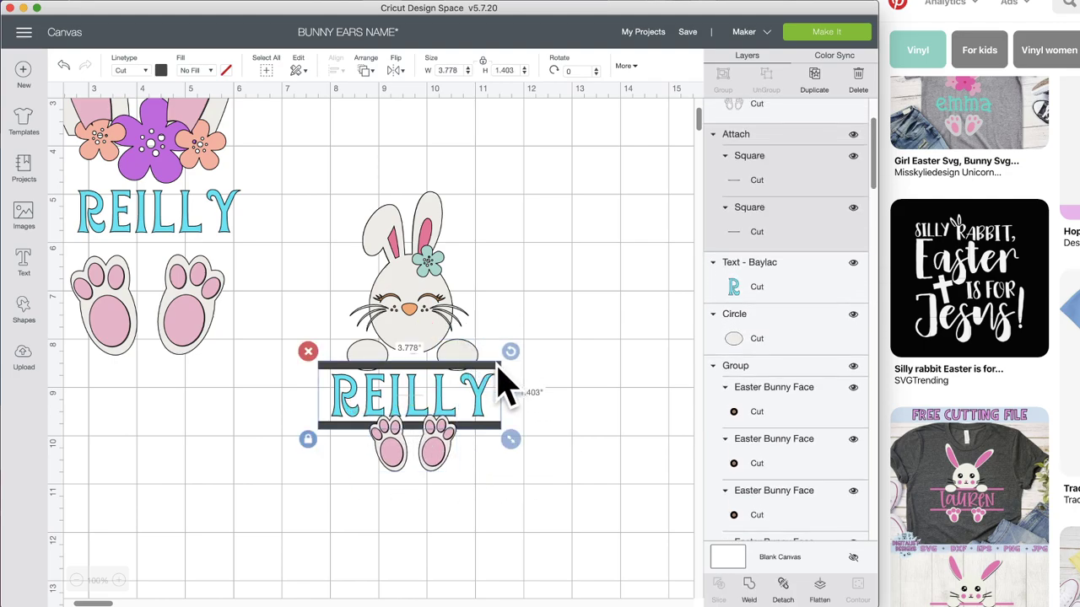
click(367, 72)
click(386, 95)
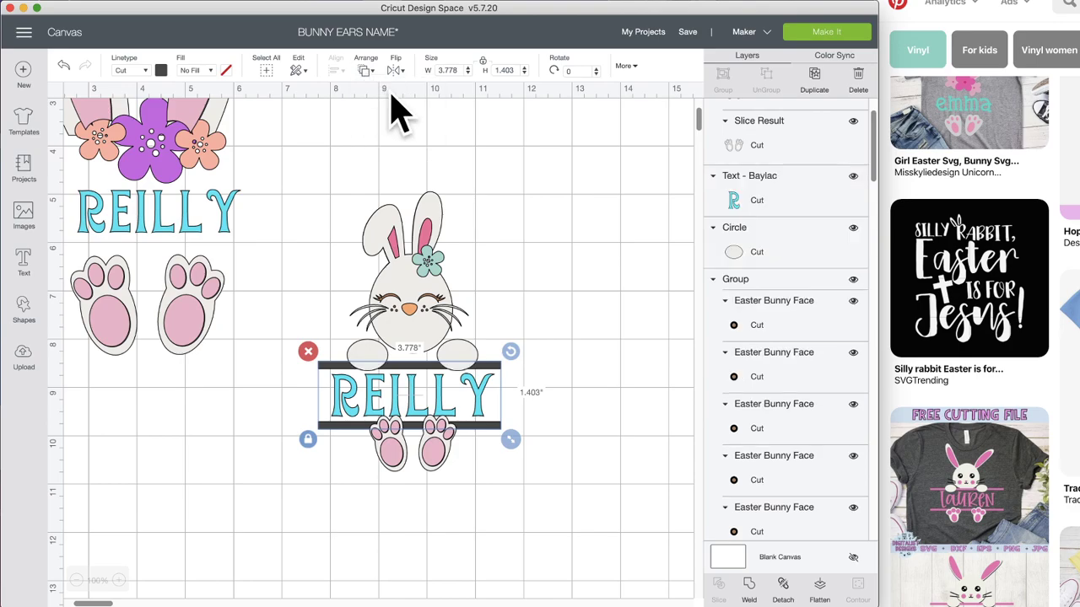
click(571, 289)
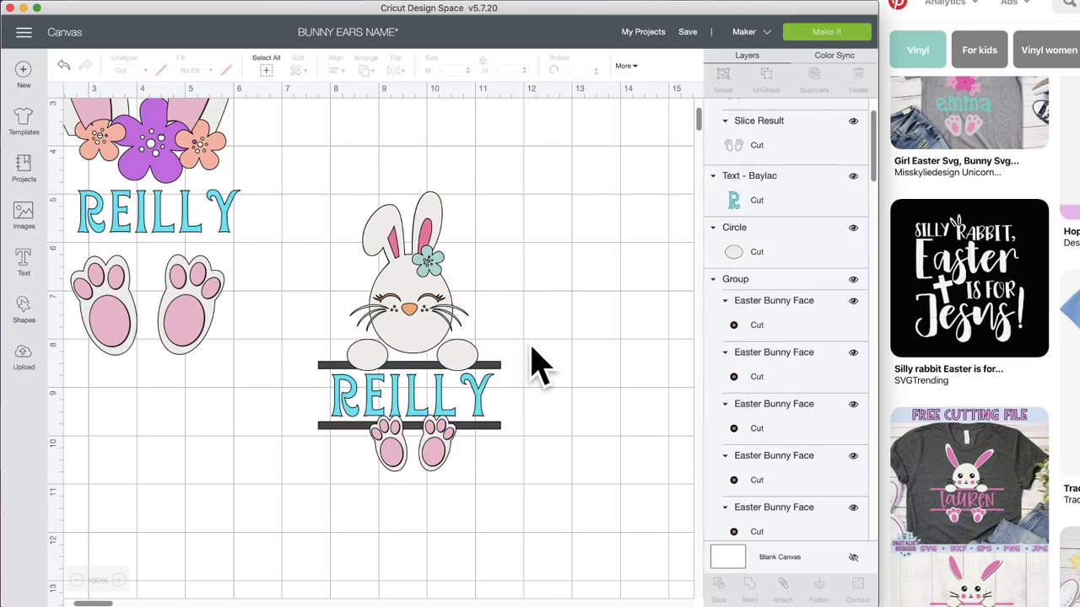
- Attach the two oval paws on the upper bar to each other
click(376, 364)
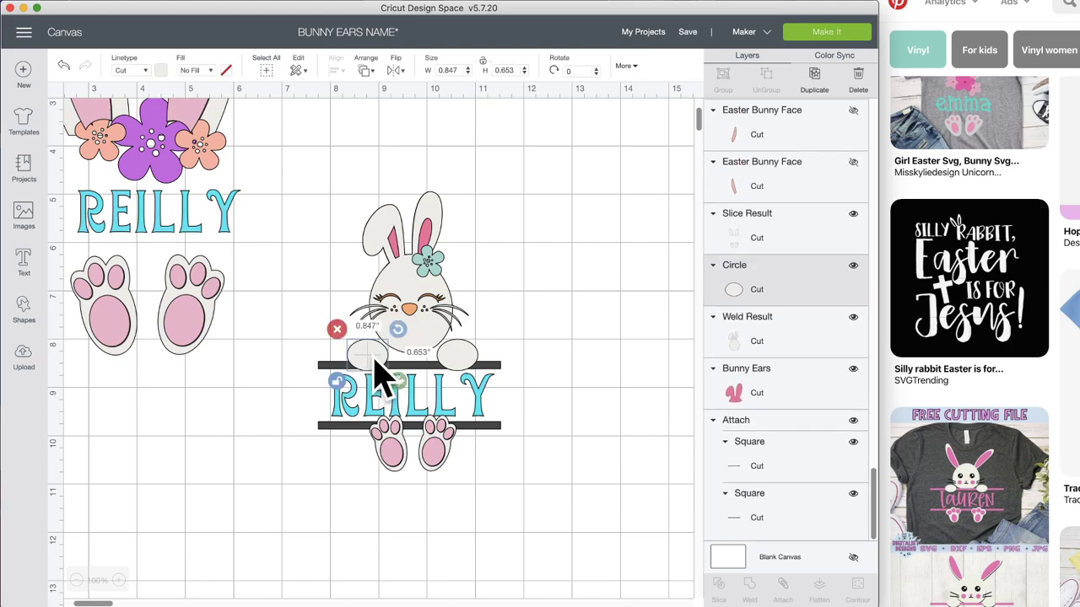
shift+click(464, 366)
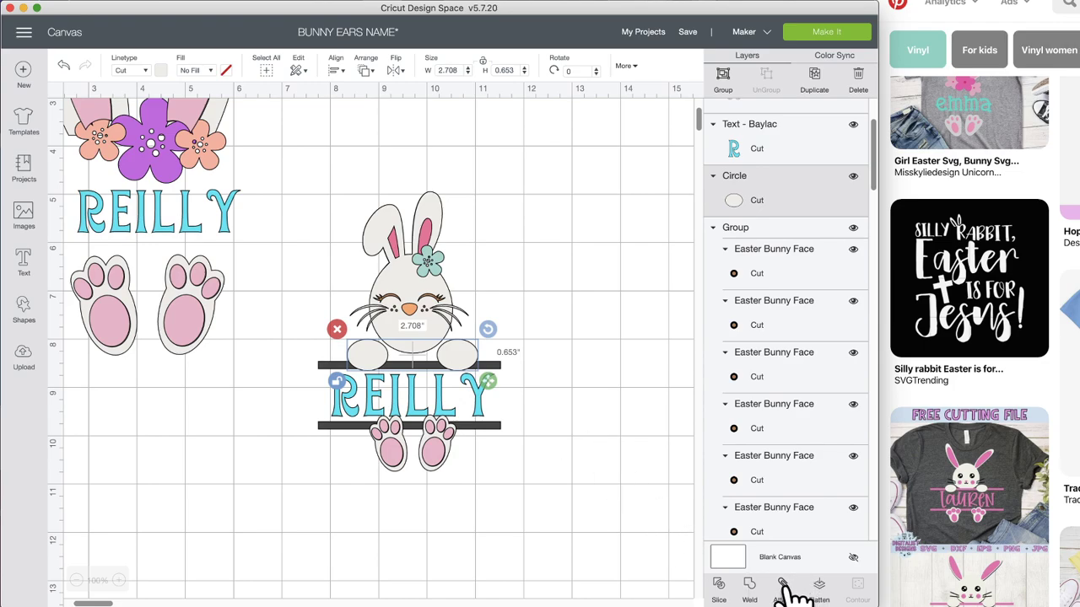
click(785, 590)
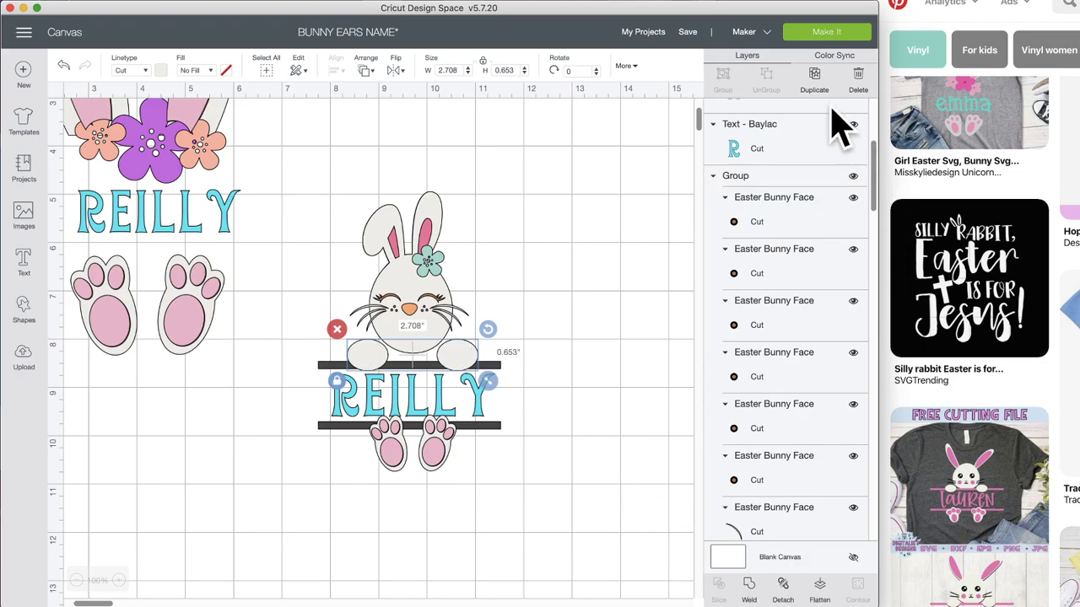
- Duplicate the attached paws, weld the copy, and lay it exactly over the original paws
click(818, 80)
drag(494, 396, 634, 295)
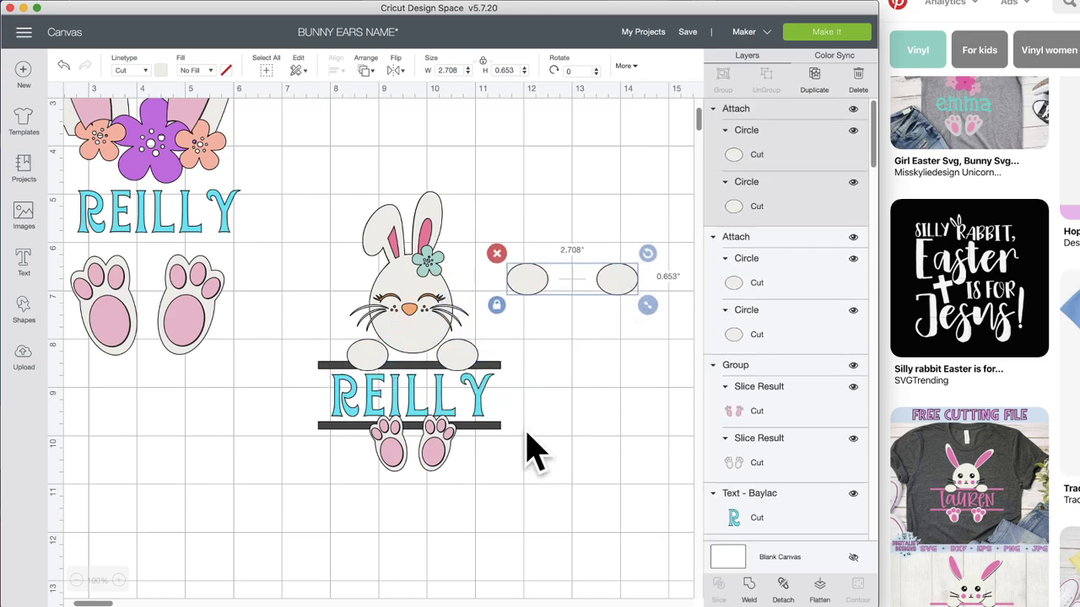
click(758, 590)
drag(633, 290, 472, 370)
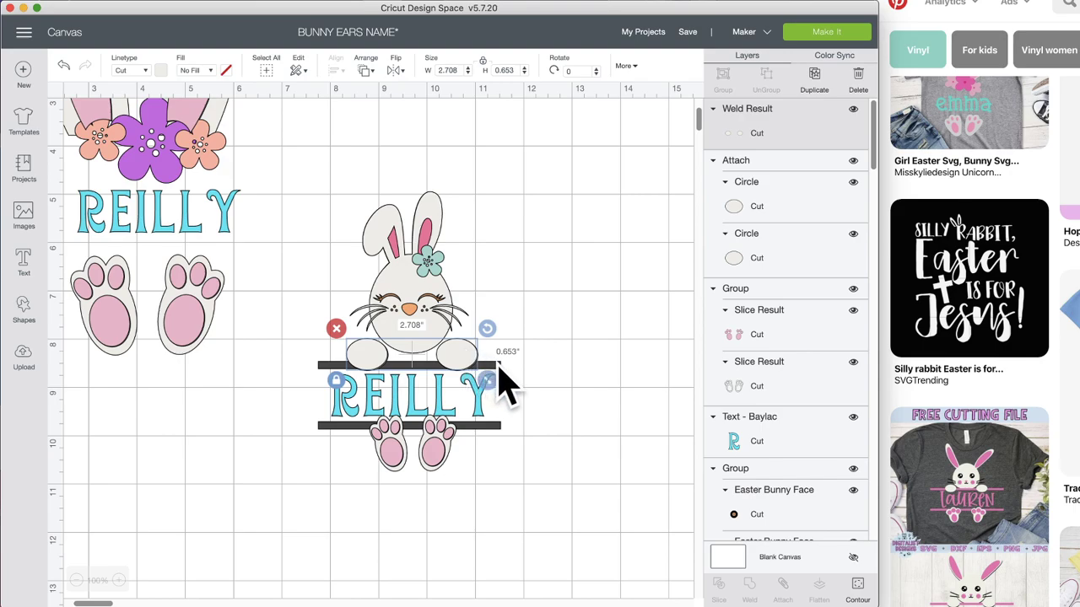
- Duplicate the attached bars and park the copy in the empty area below the feet
shift+click(500, 368)
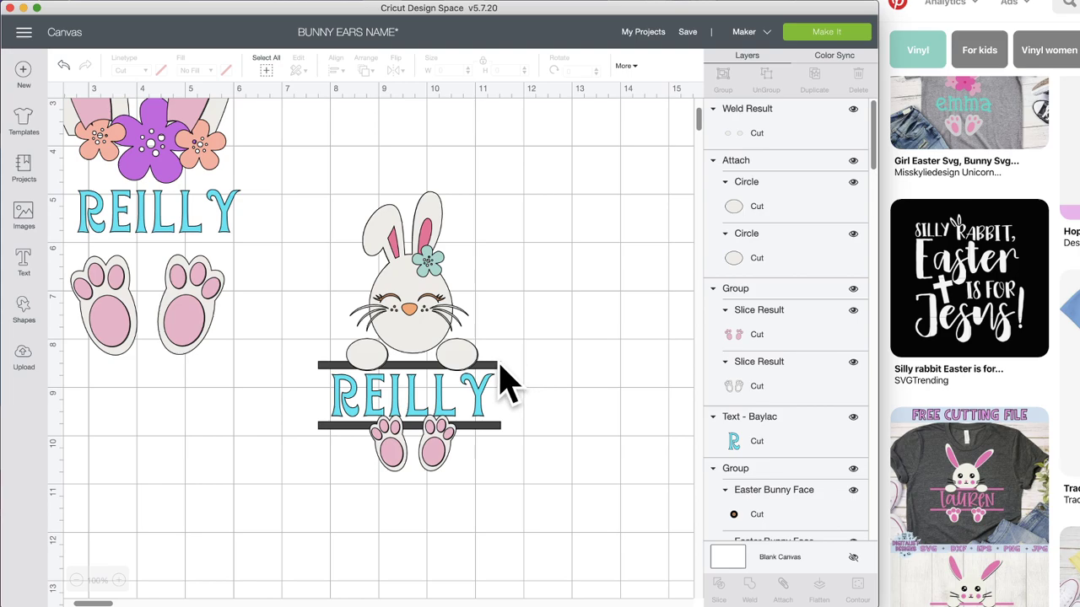
click(497, 366)
click(814, 95)
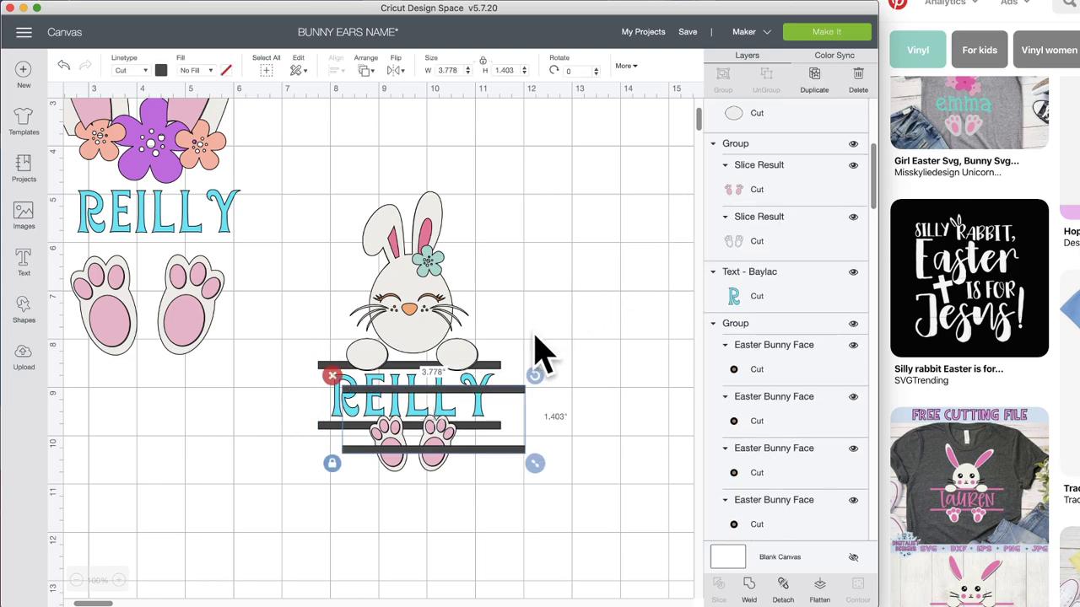
drag(523, 405, 609, 559)
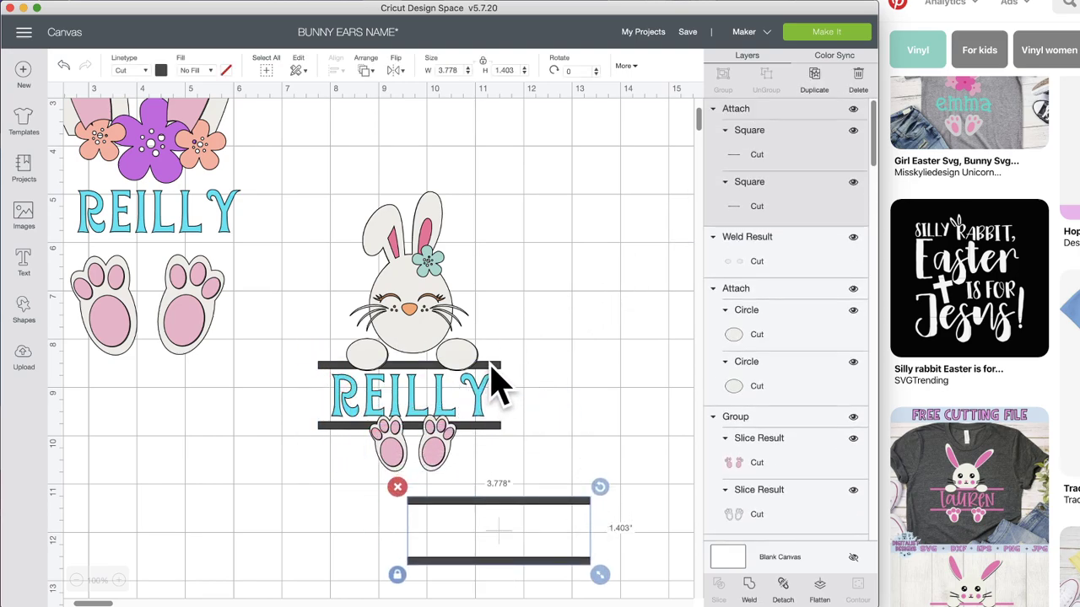
- Weld the attached bars around the name into a single shape so they can be sliced
click(469, 372)
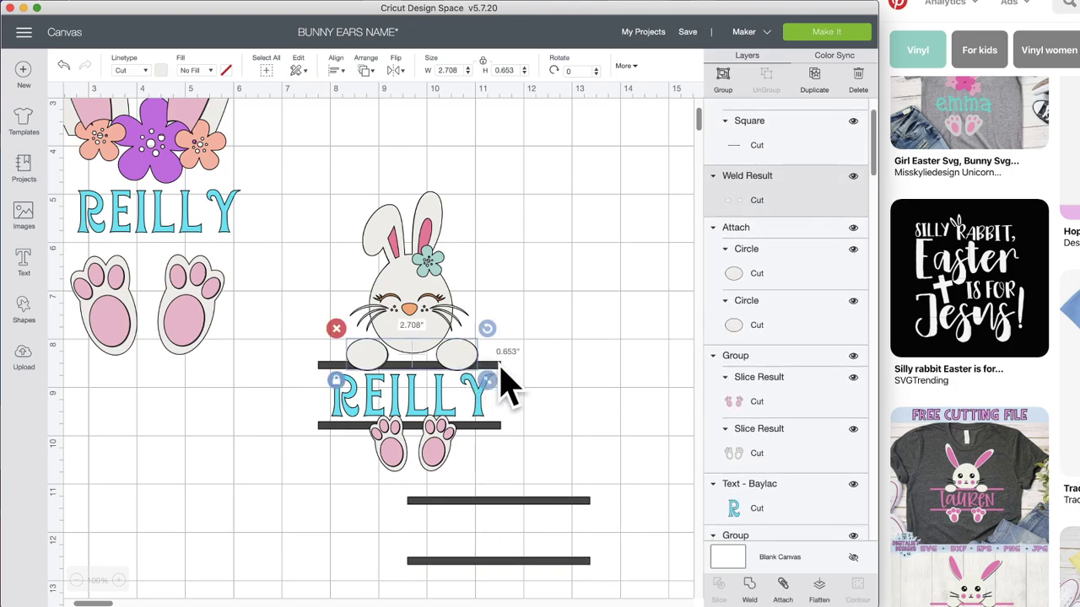
shift+click(497, 371)
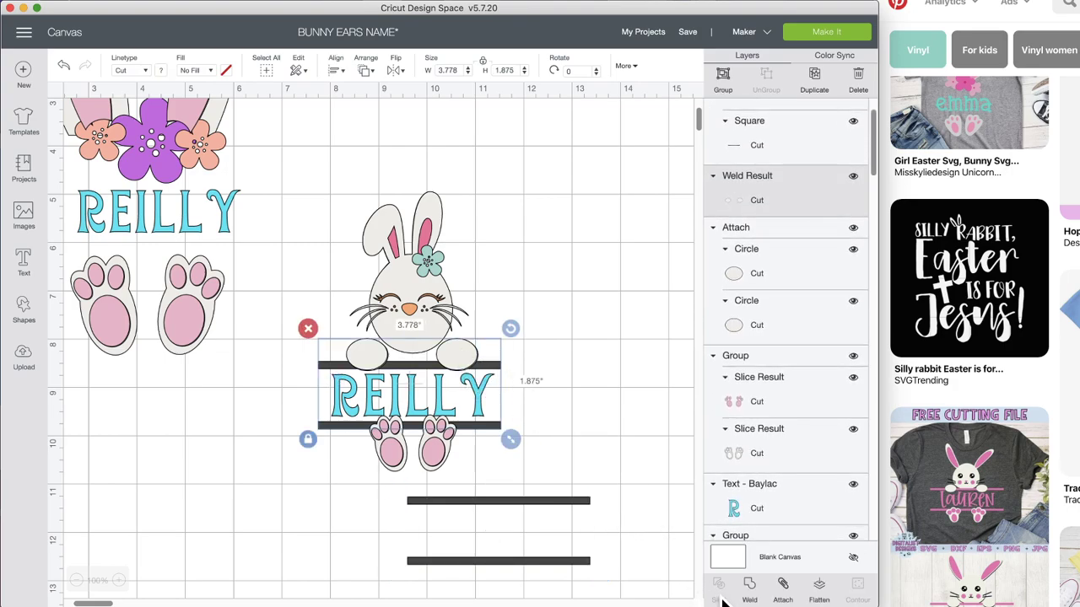
click(497, 427)
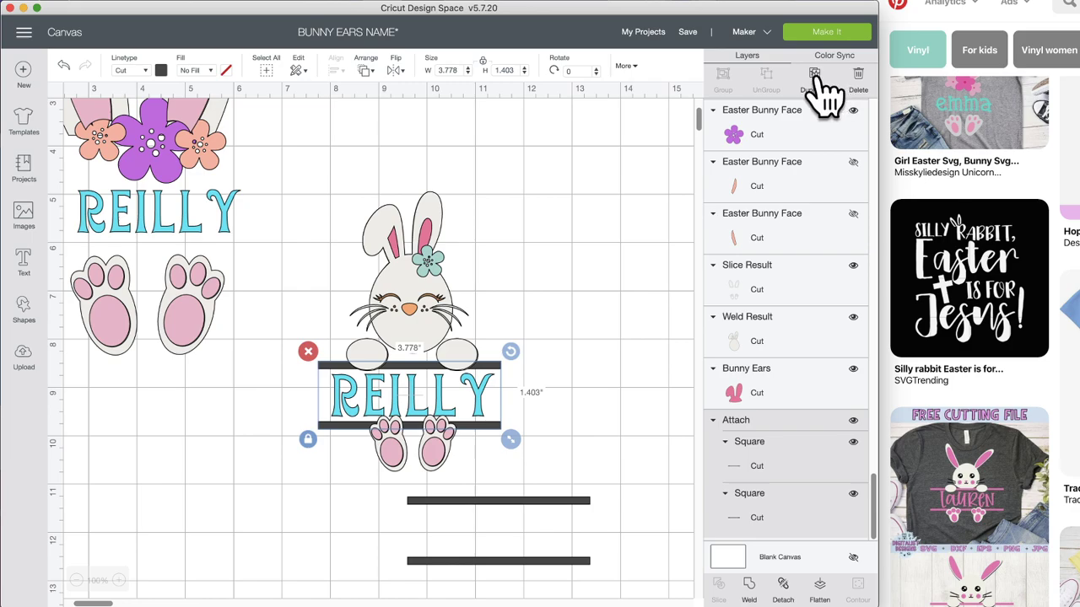
click(544, 504)
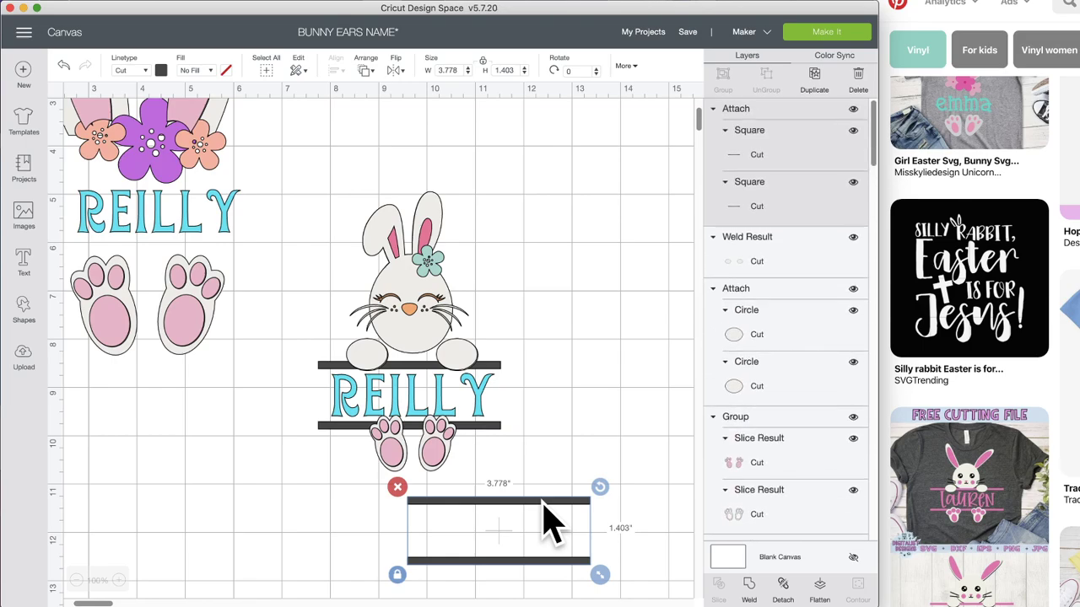
click(504, 384)
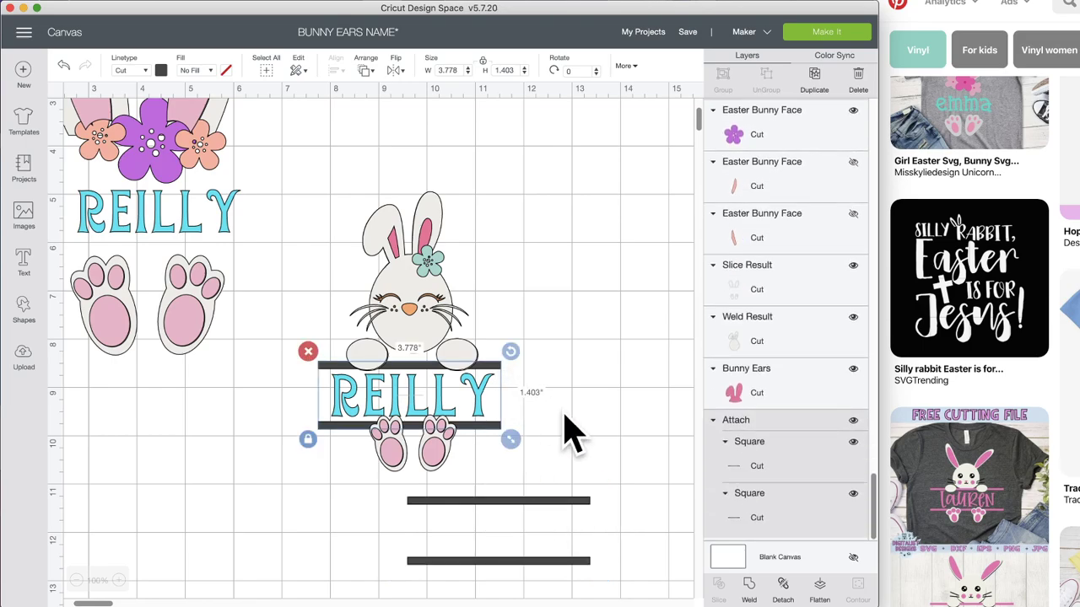
click(750, 591)
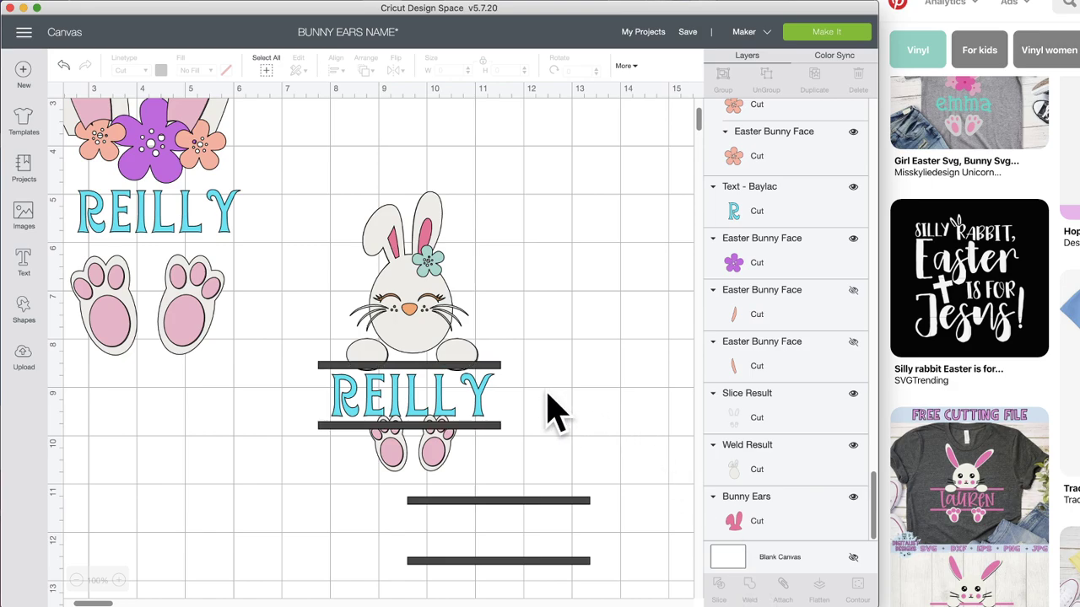
- Send the welded bars to the back and slice them with the welded paws copy
click(498, 381)
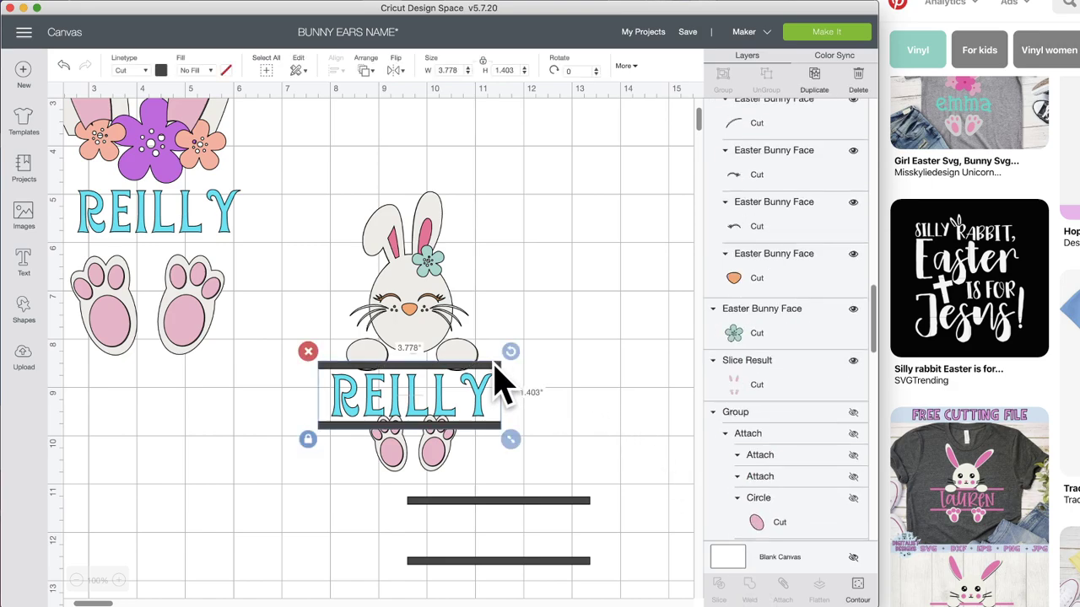
click(365, 70)
click(365, 93)
click(463, 357)
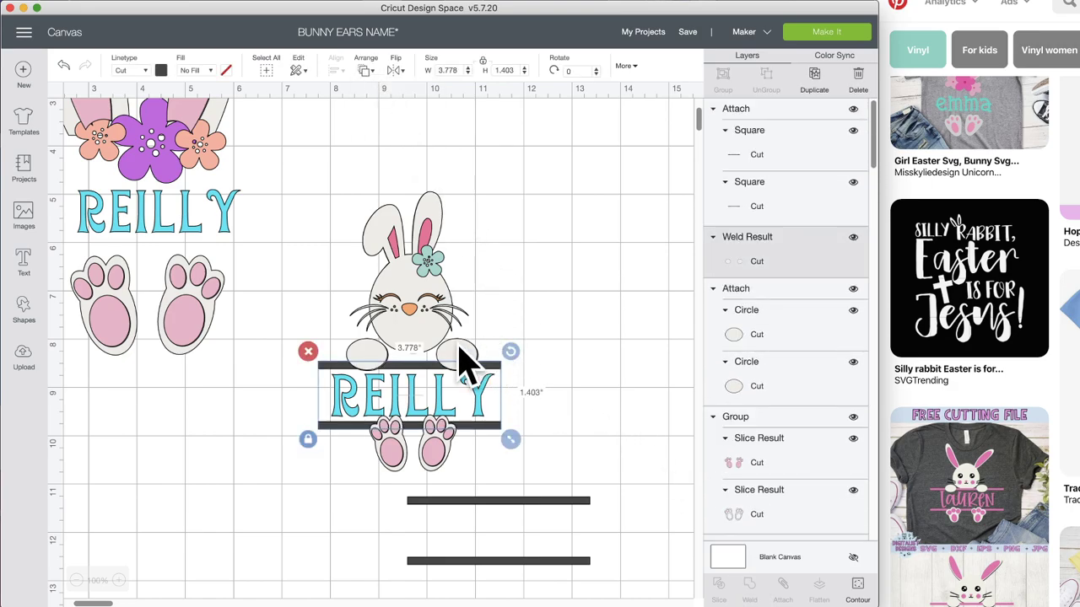
shift+click(499, 376)
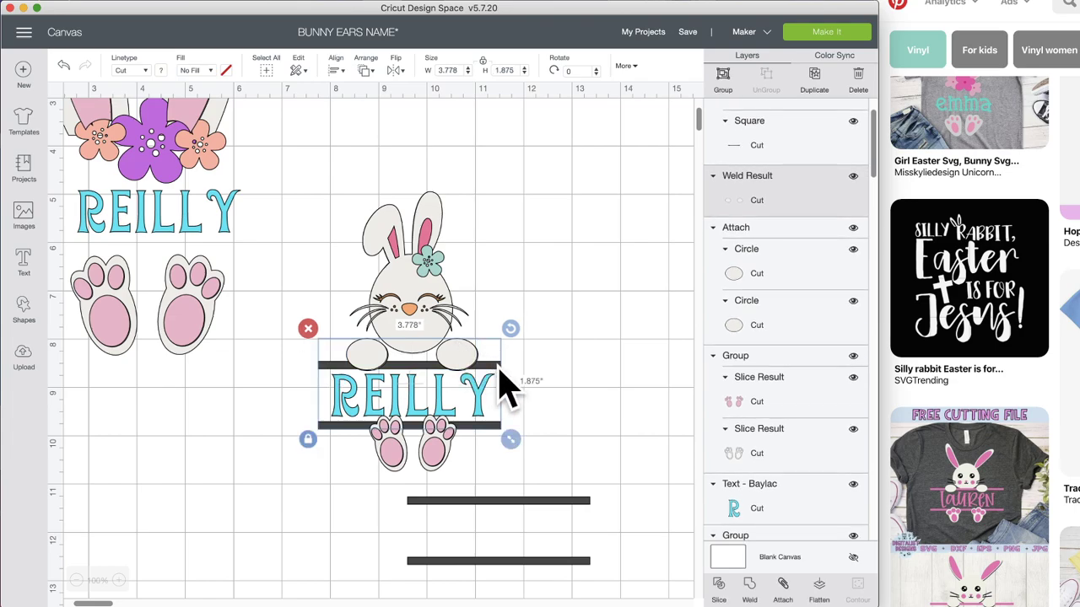
click(719, 586)
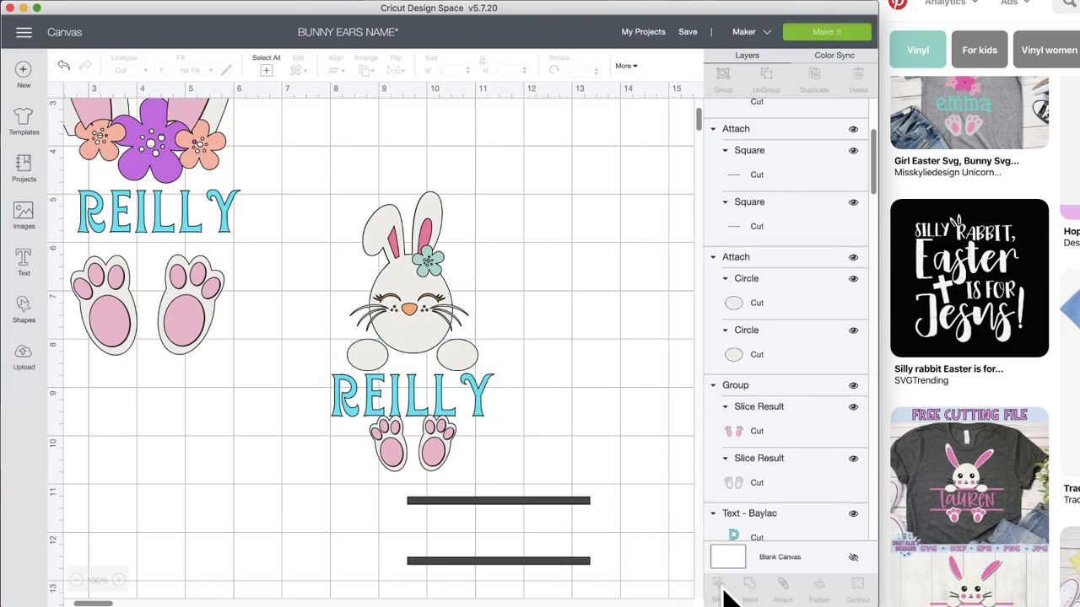
- Duplicate the small feet group, move the copy to the empty area beside the bunny's ears, and weld it
click(439, 464)
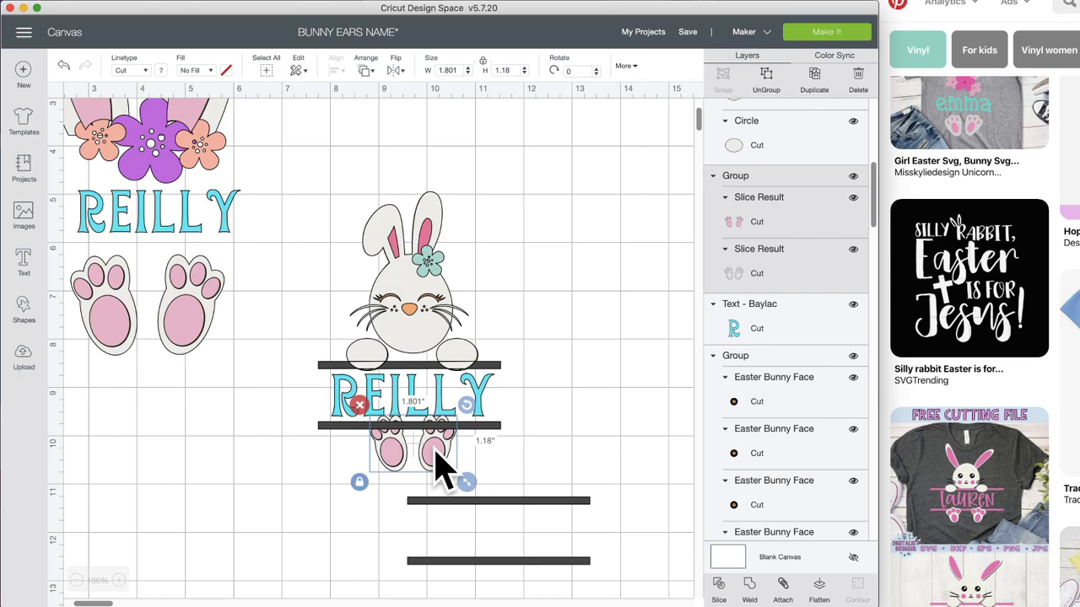
click(813, 83)
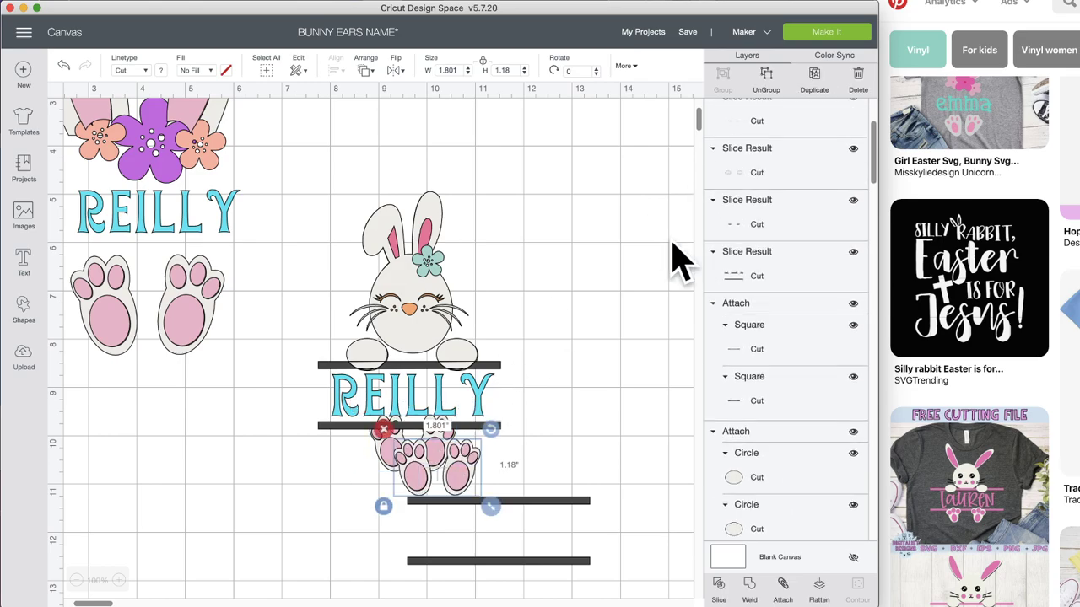
drag(460, 477, 609, 193)
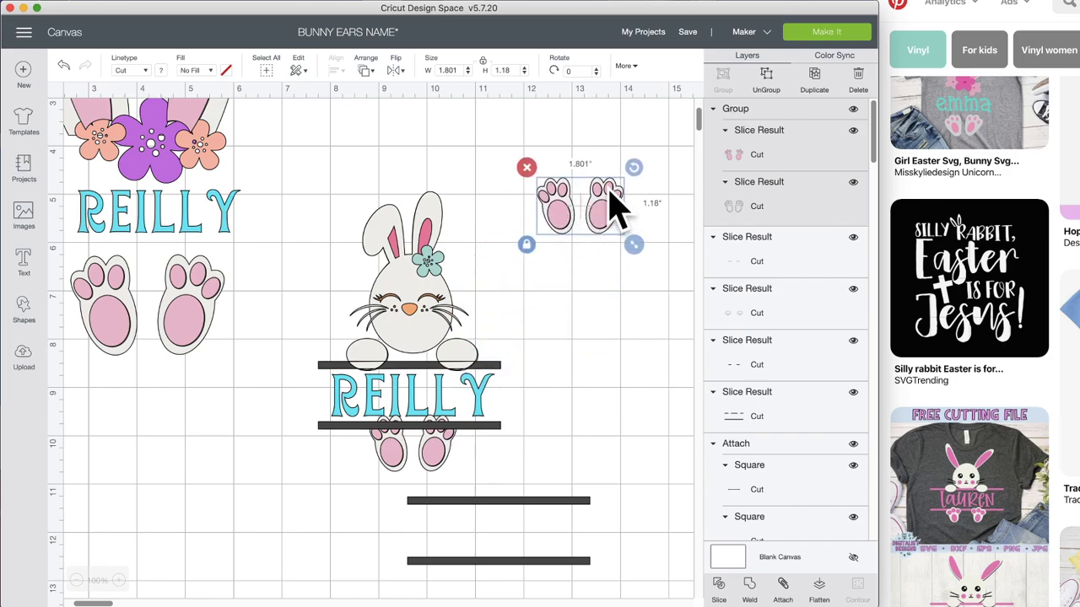
click(754, 589)
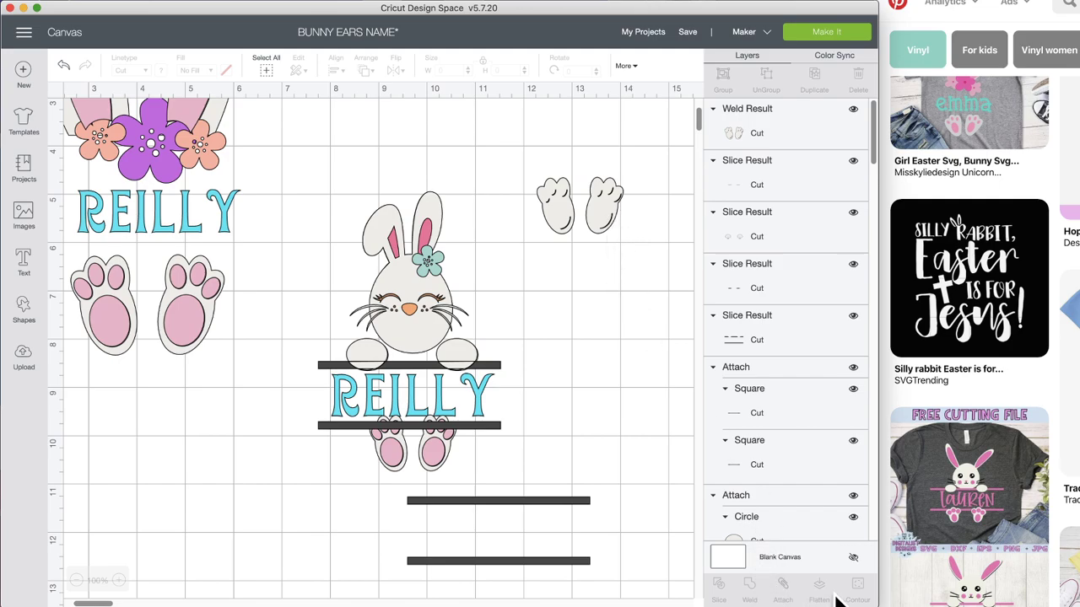
- Hide all inner contours of the welded feet copy, keeping only the two solid foot outlines
click(620, 215)
click(858, 587)
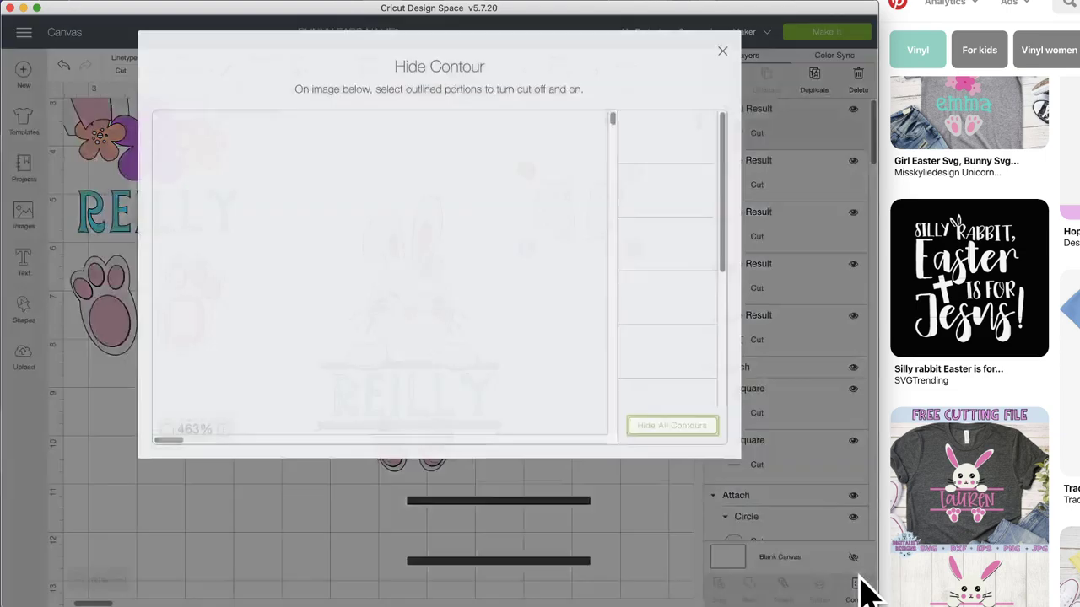
click(687, 434)
click(660, 498)
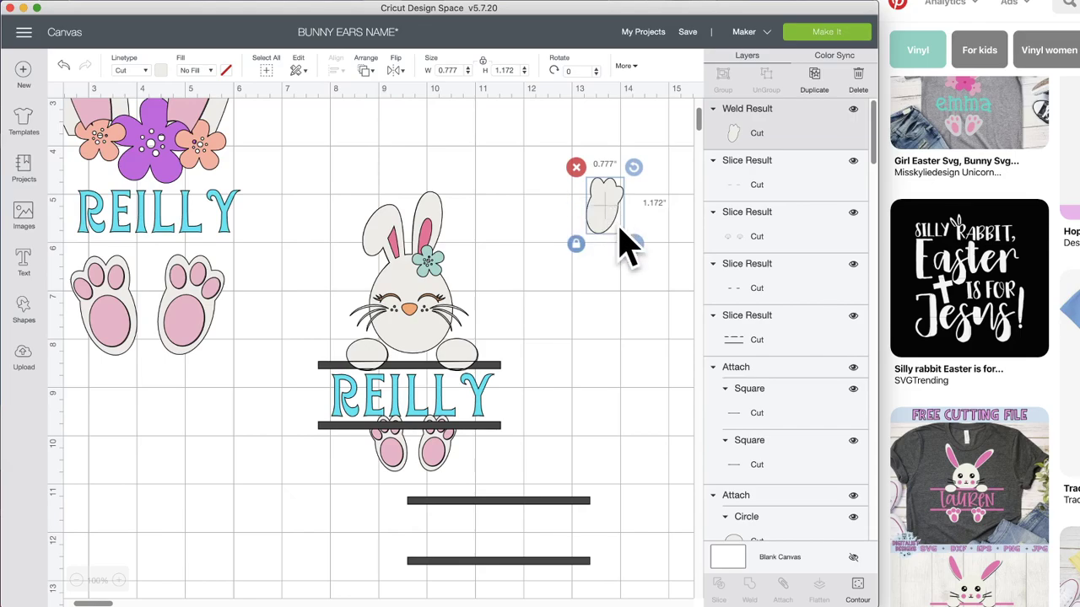
click(864, 591)
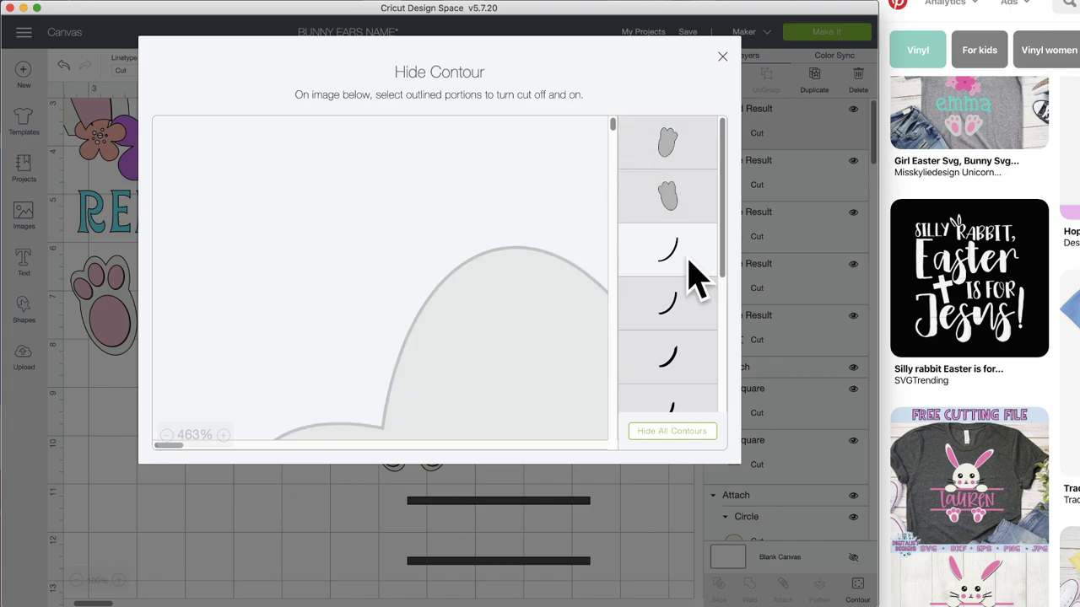
click(660, 202)
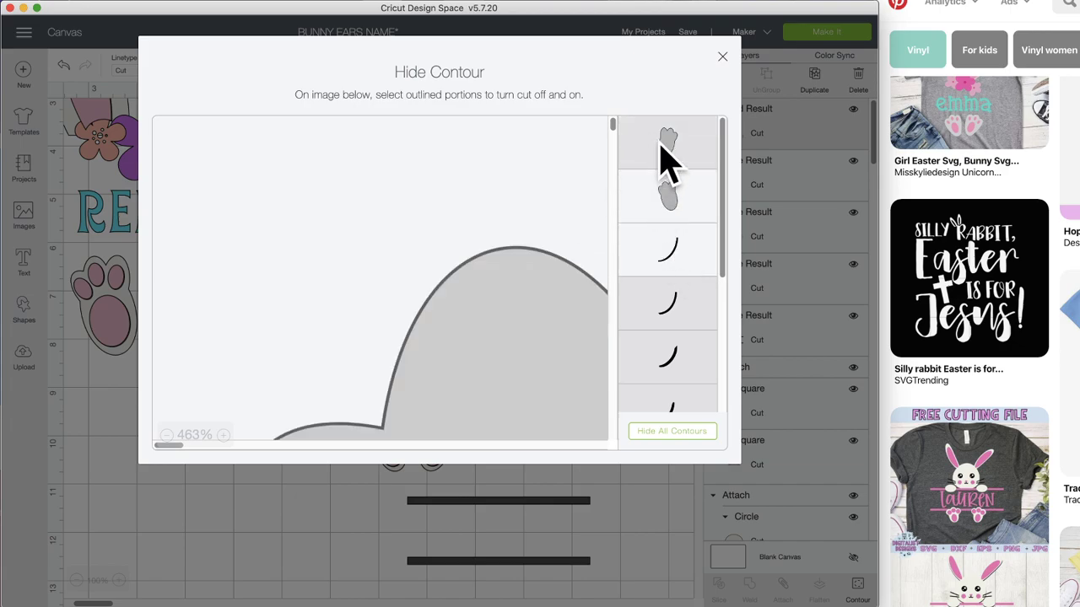
click(658, 156)
click(661, 269)
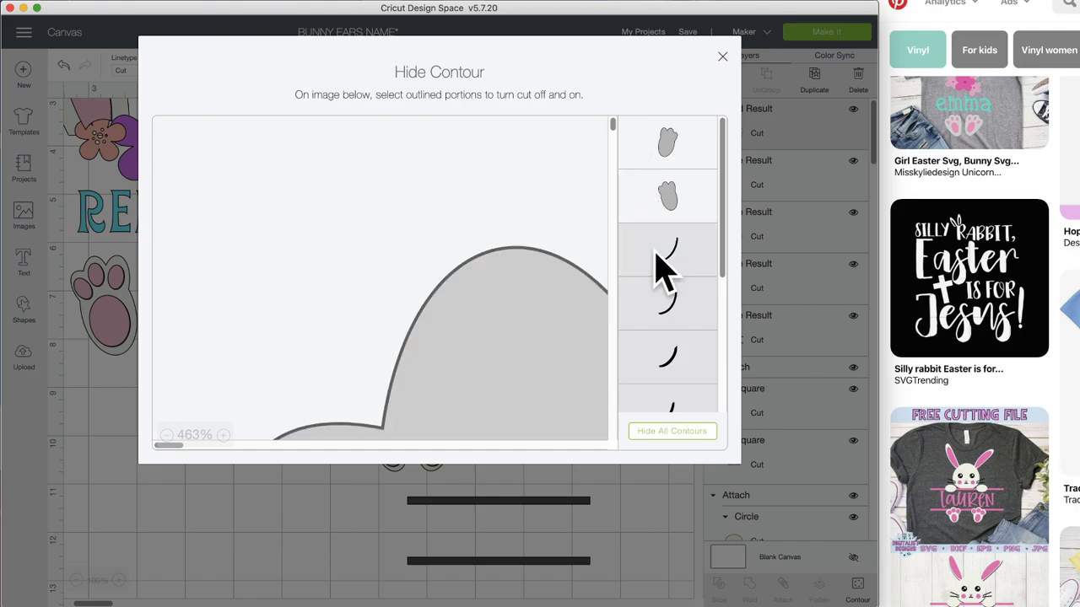
click(532, 560)
- Place the solid feet copy exactly over the bunny's feet and slice it with the bars
drag(609, 222, 437, 445)
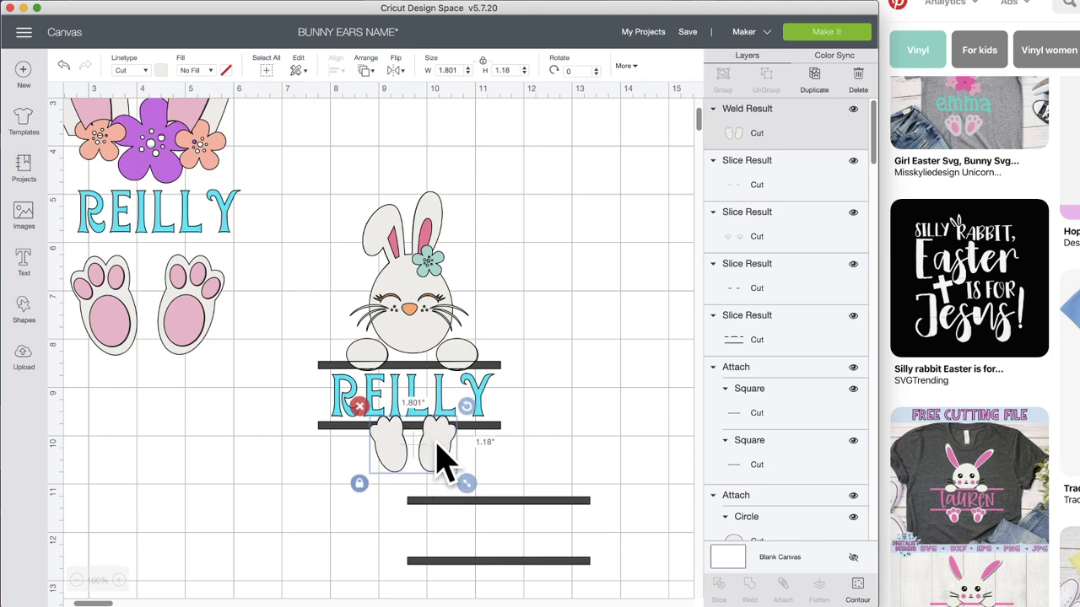
shift+click(485, 426)
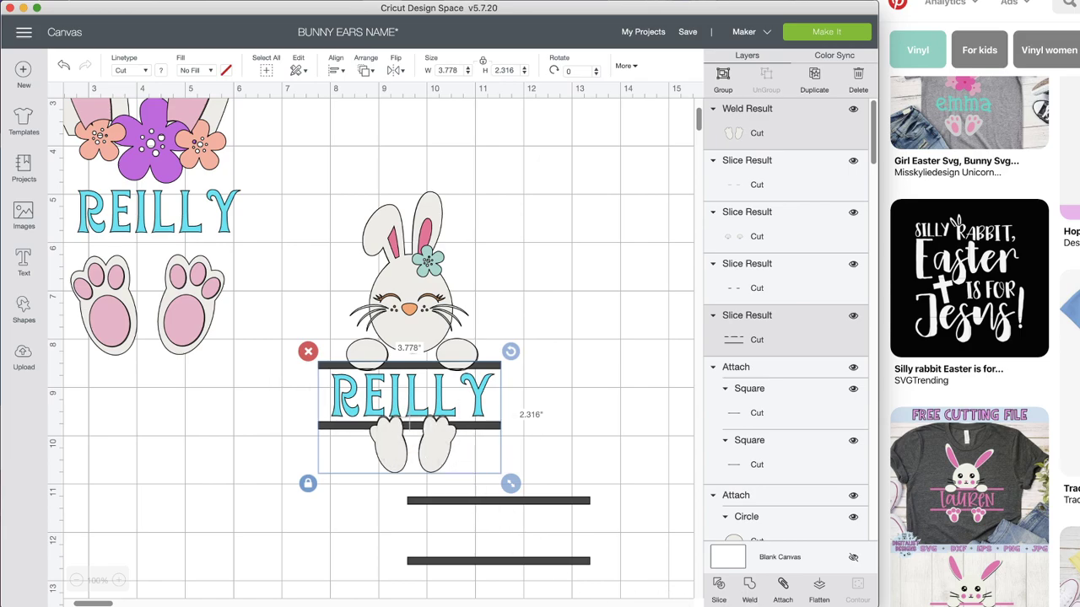
click(721, 589)
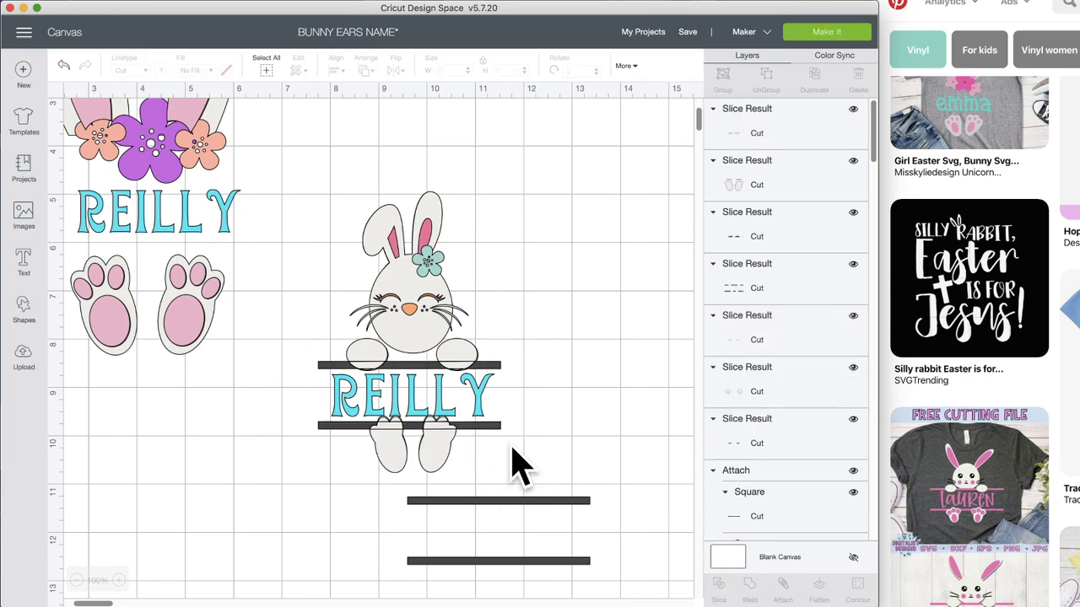
- Move the sliced bars, the cut paw shapes and their leftover bar pieces to the empty area beside the bunny
drag(485, 434, 663, 294)
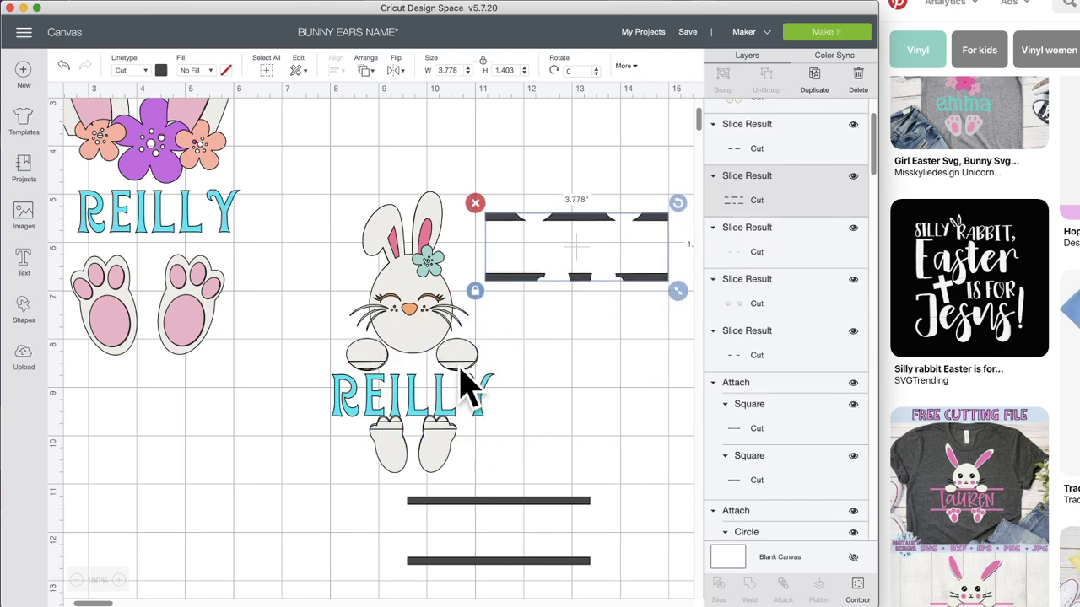
drag(469, 386, 616, 388)
click(509, 368)
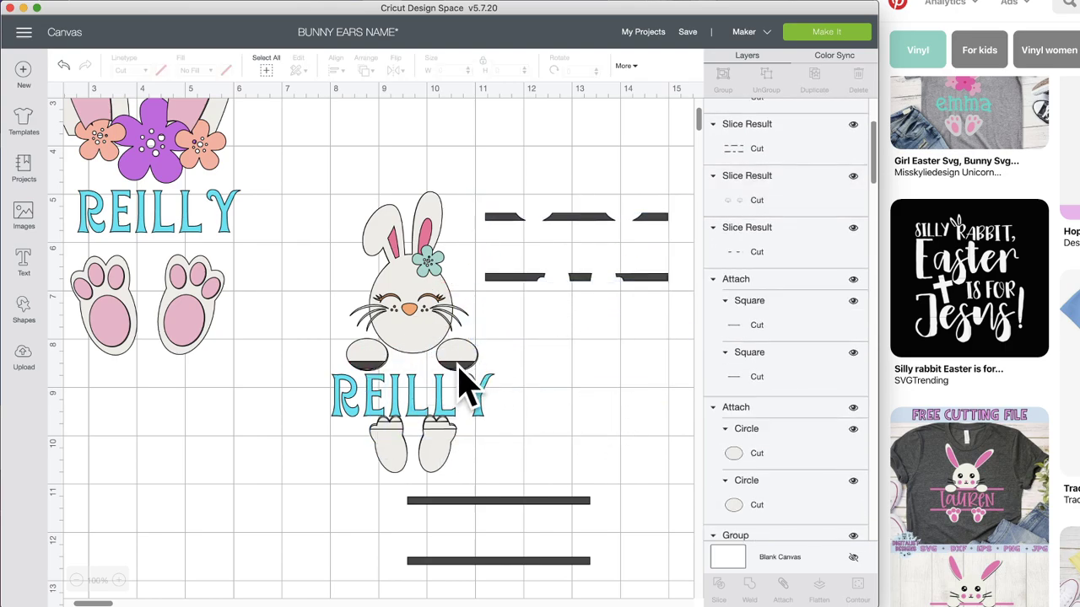
click(426, 380)
drag(464, 386, 658, 385)
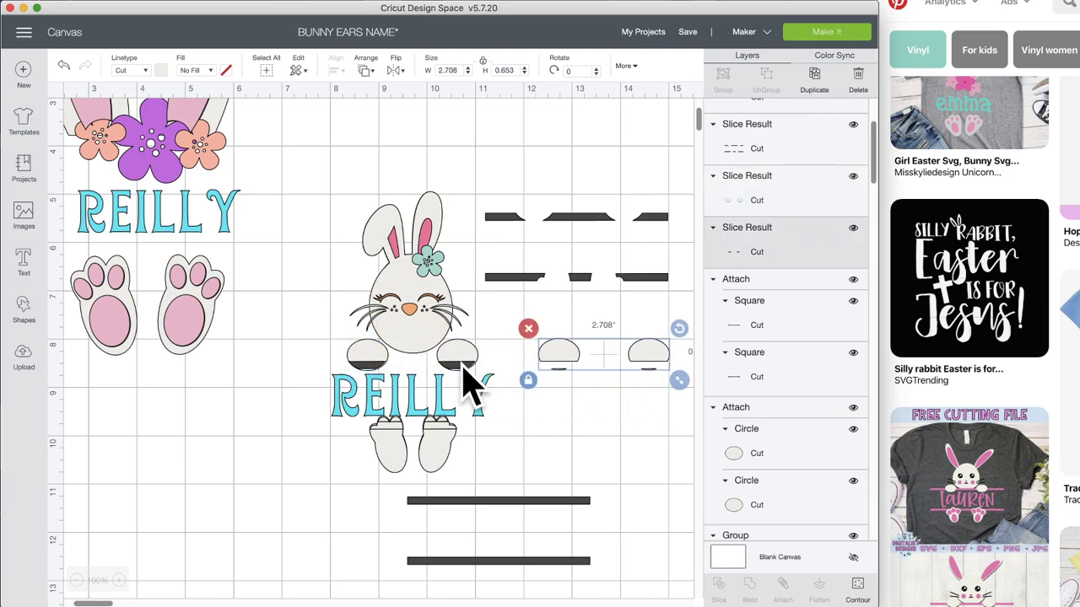
drag(460, 364, 639, 436)
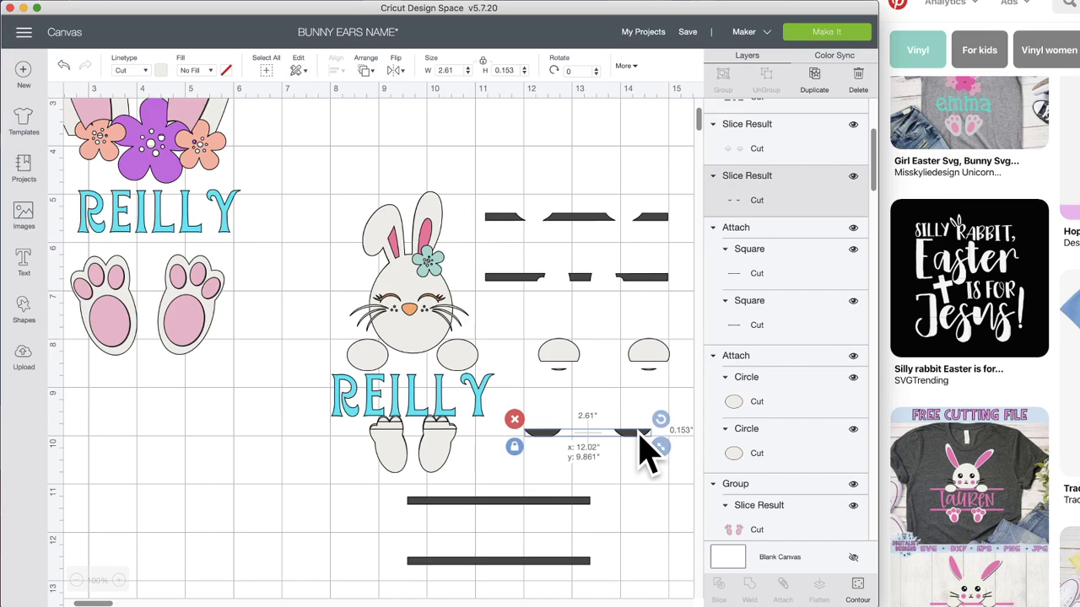
drag(639, 437, 658, 436)
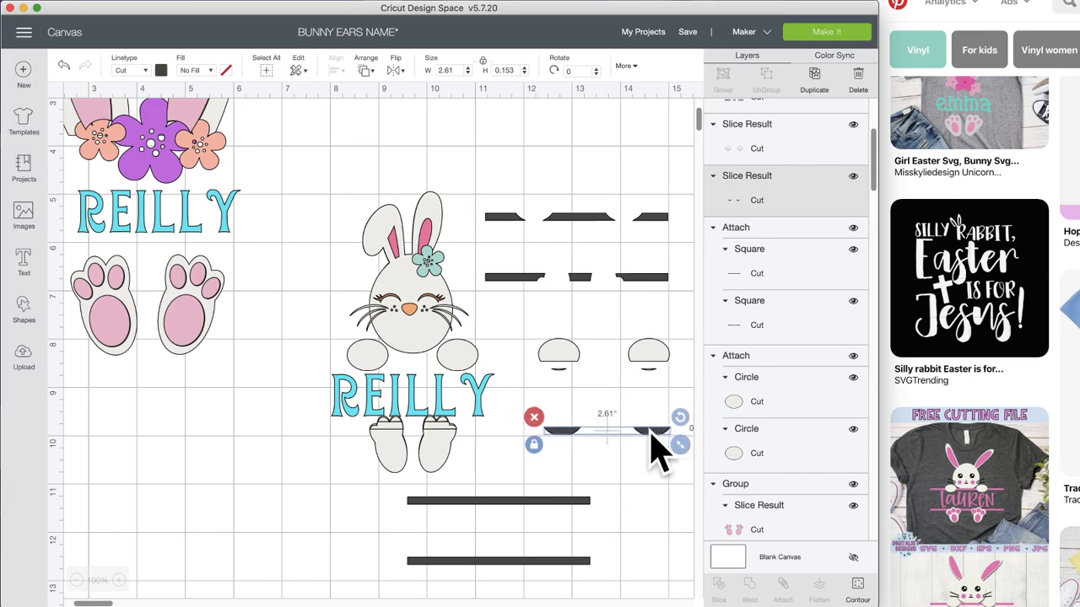
- Move the cut feet shapes and their leftover slice pieces off the bunny's feet to the empty area beside them
drag(437, 428, 542, 447)
drag(446, 458, 633, 456)
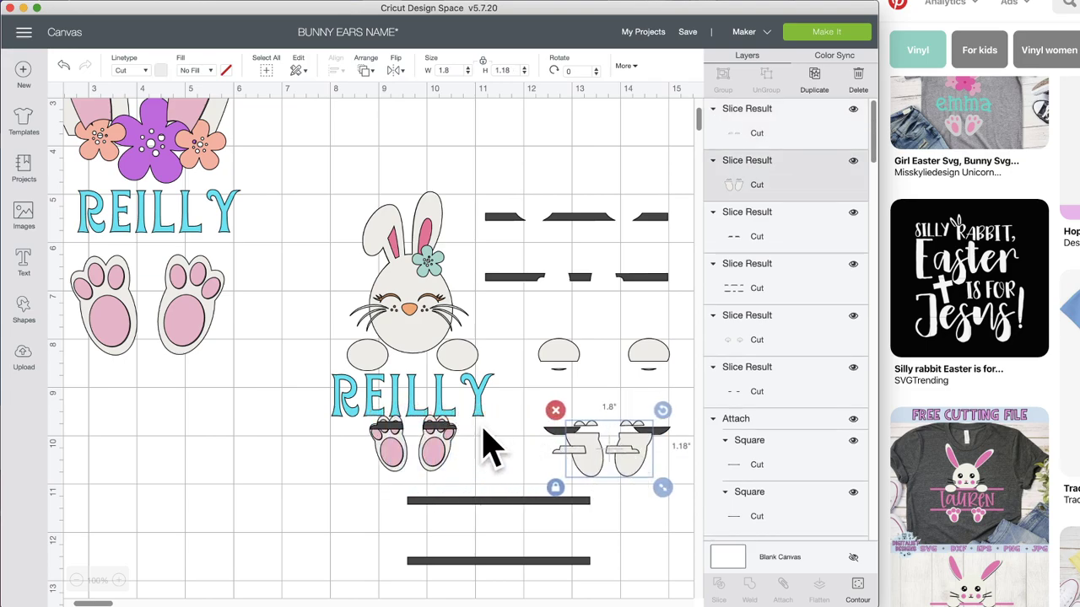
drag(446, 434, 639, 433)
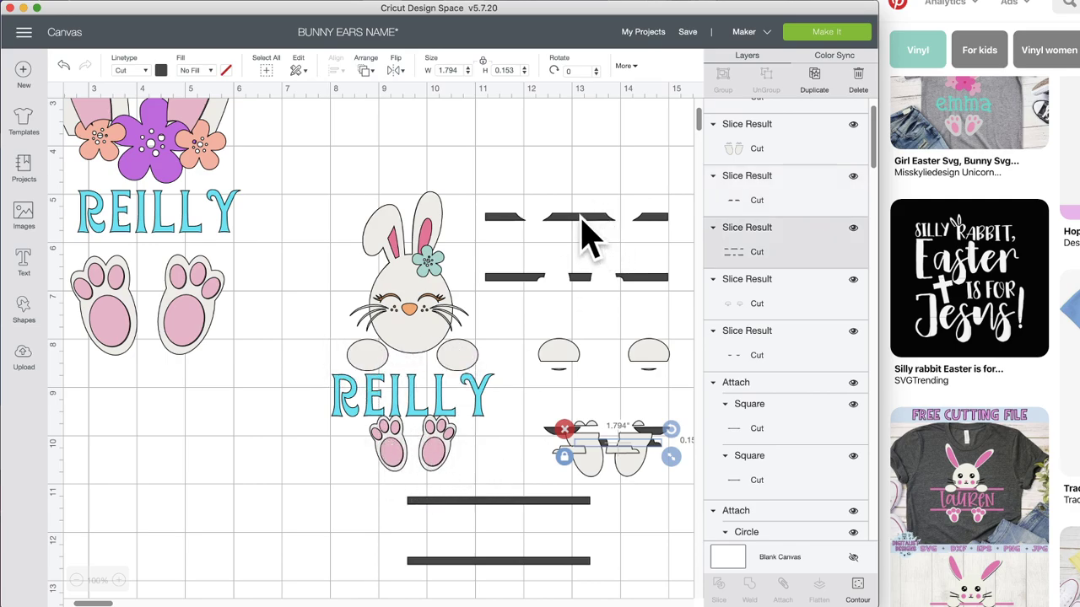
- Move the sliced bars back into place around the name, fitting the gaps to the paws and feet
drag(591, 235, 419, 385)
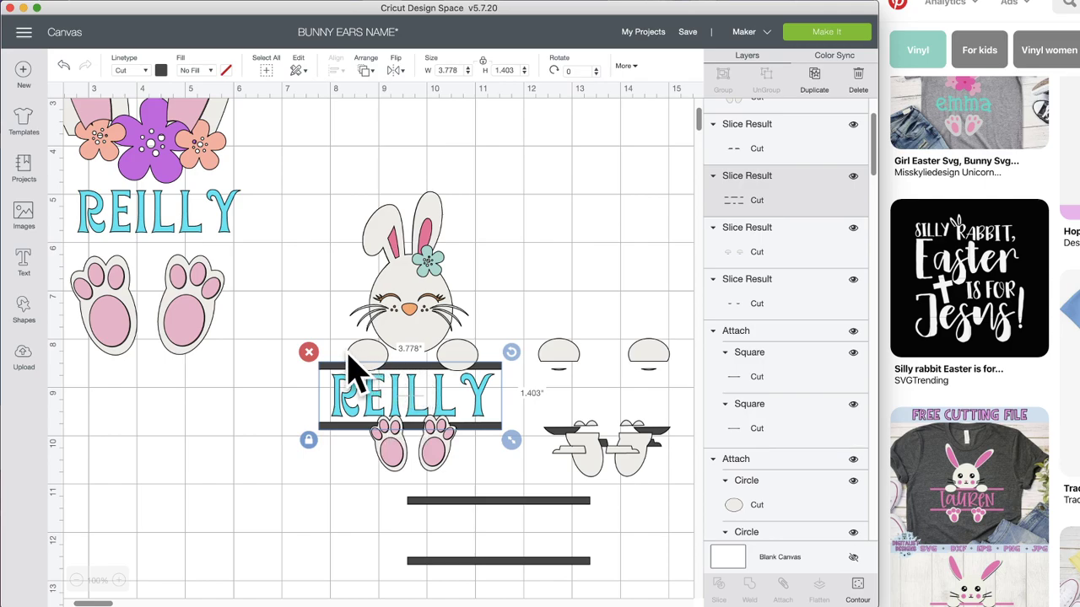
click(473, 476)
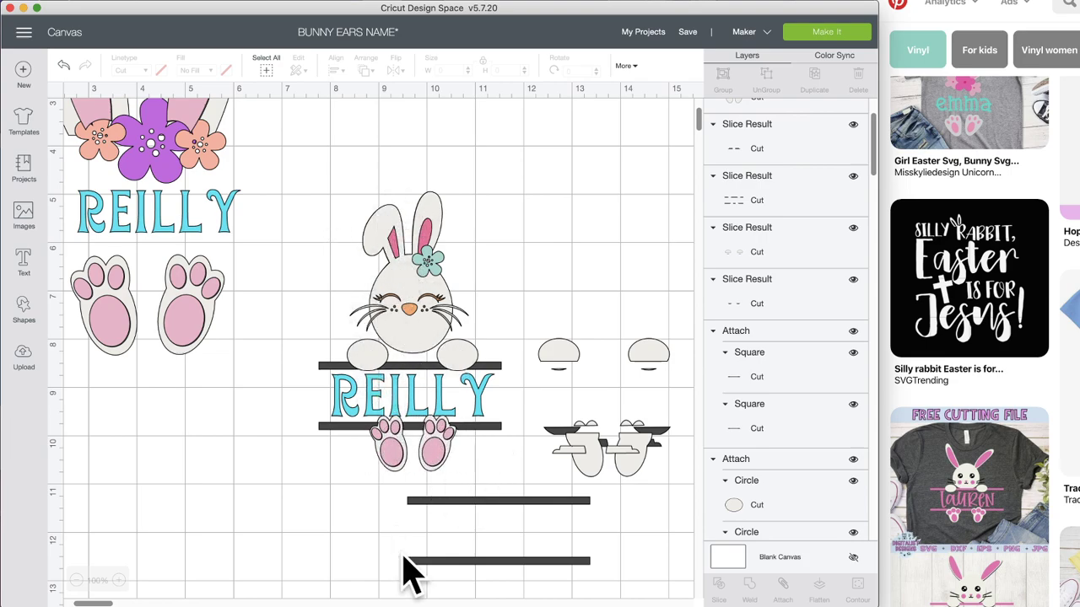
- Move the spare attached bars below the bunny's feet and hide them
click(496, 560)
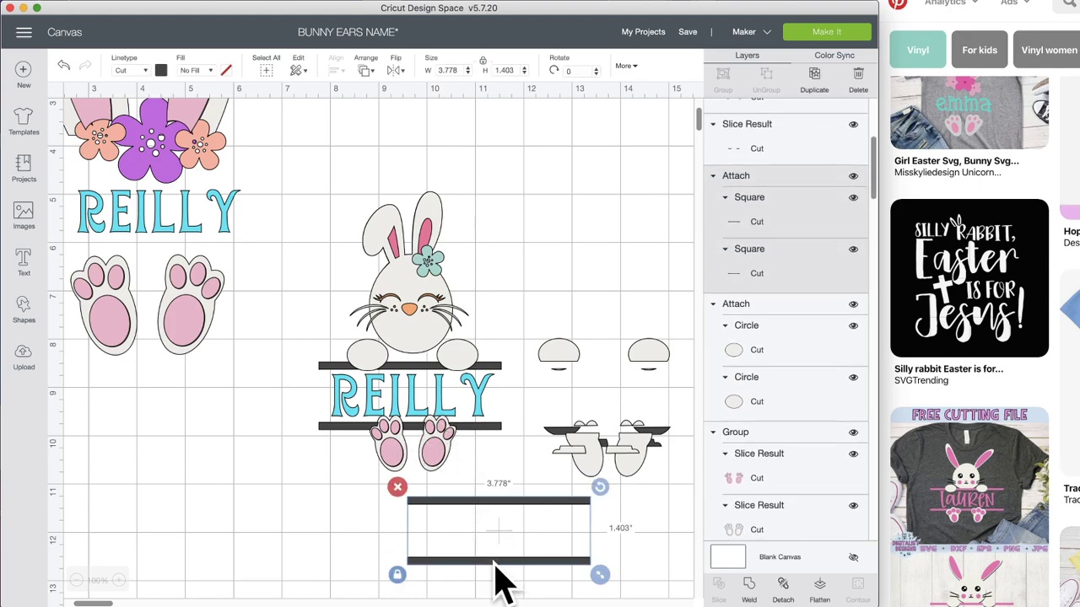
drag(496, 579, 362, 579)
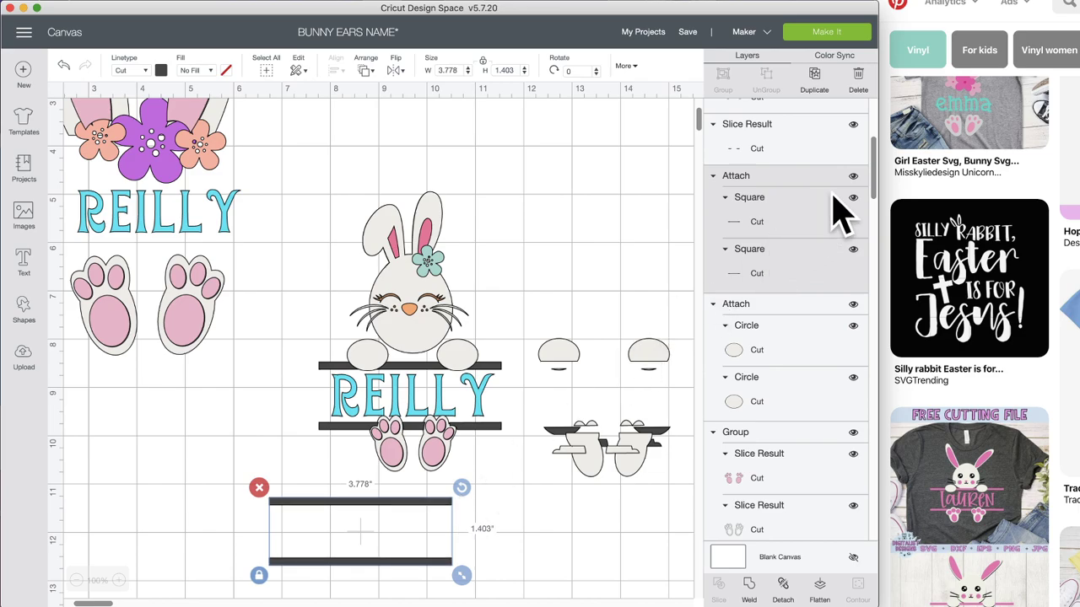
click(853, 177)
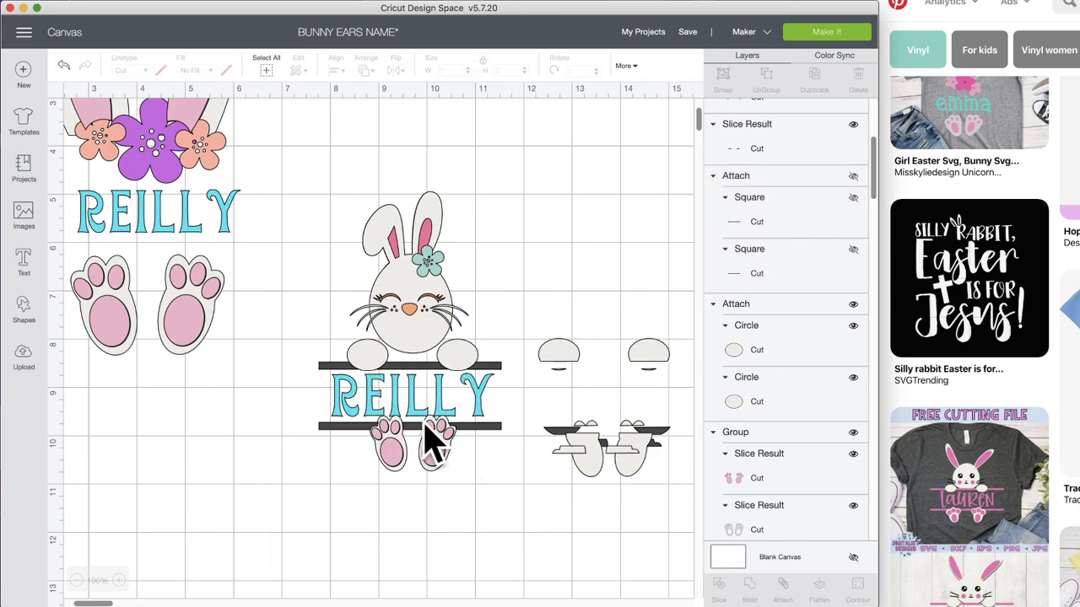
- Sync the color of the dark bars and the small teal ear flower to the blue of the name
click(470, 430)
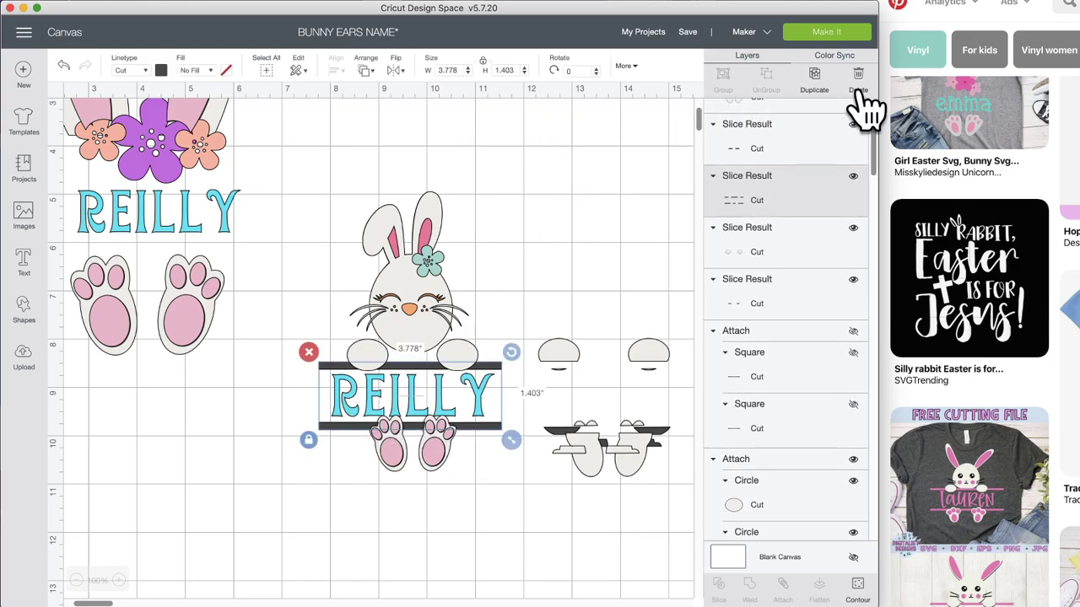
click(835, 57)
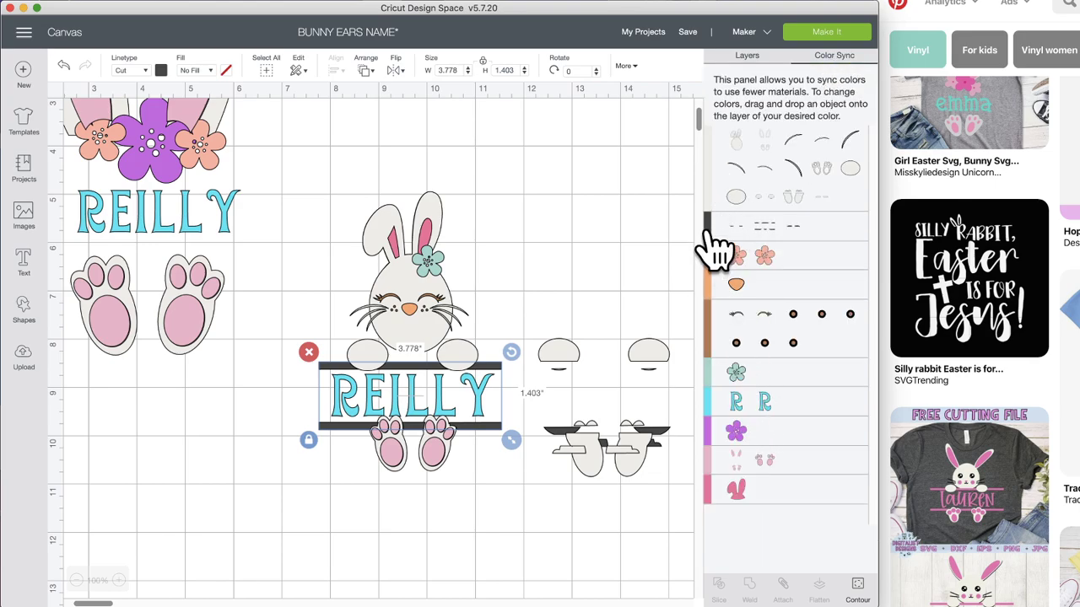
drag(717, 240, 723, 414)
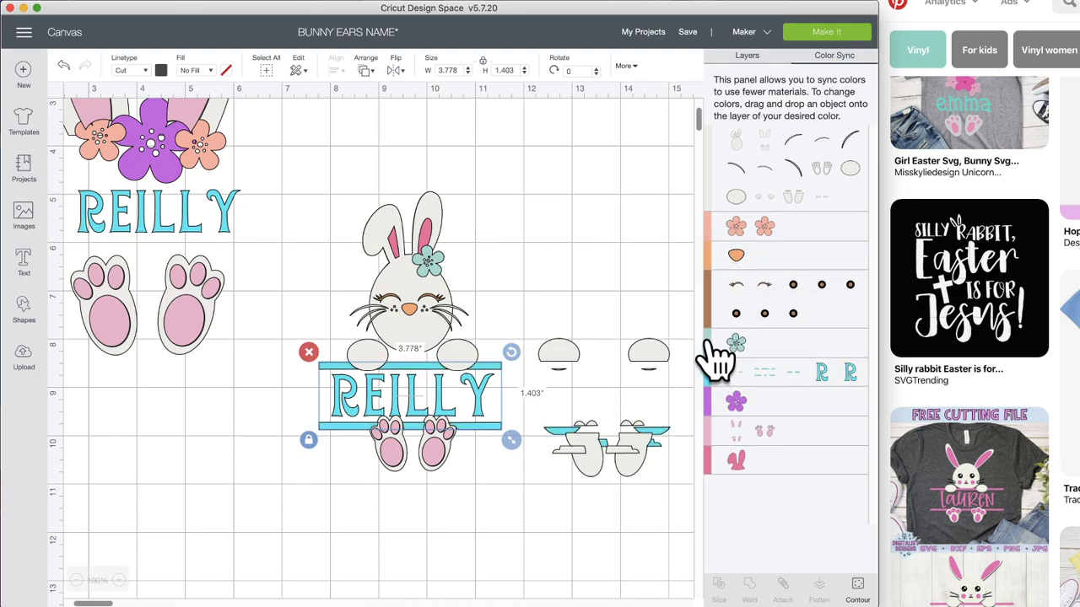
drag(716, 358, 727, 384)
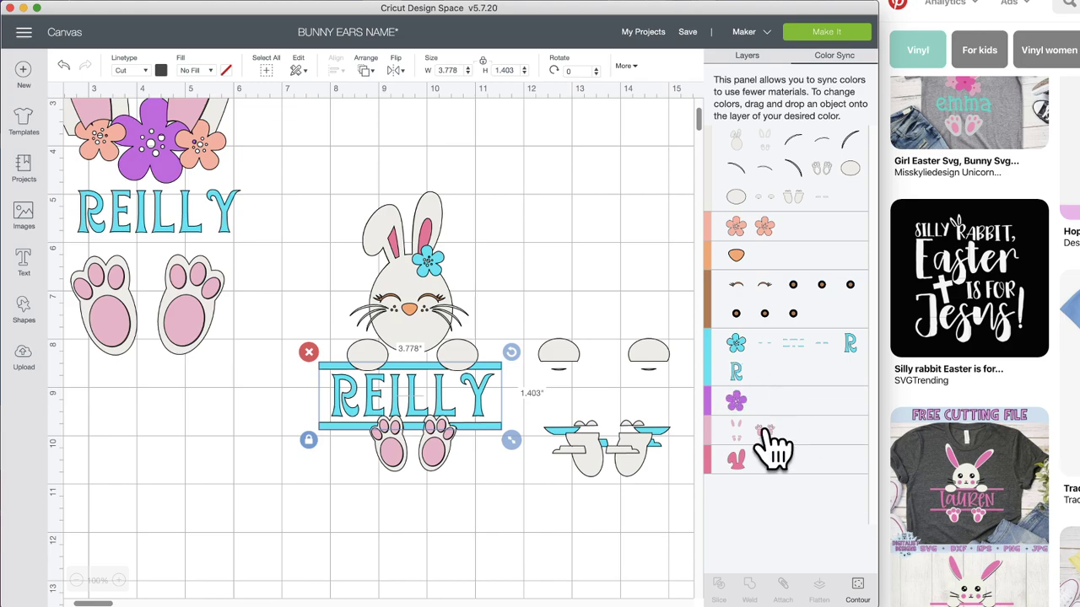
- Sync the small feet's pink pads to the darker pink of the bunny's inner ears
click(443, 453)
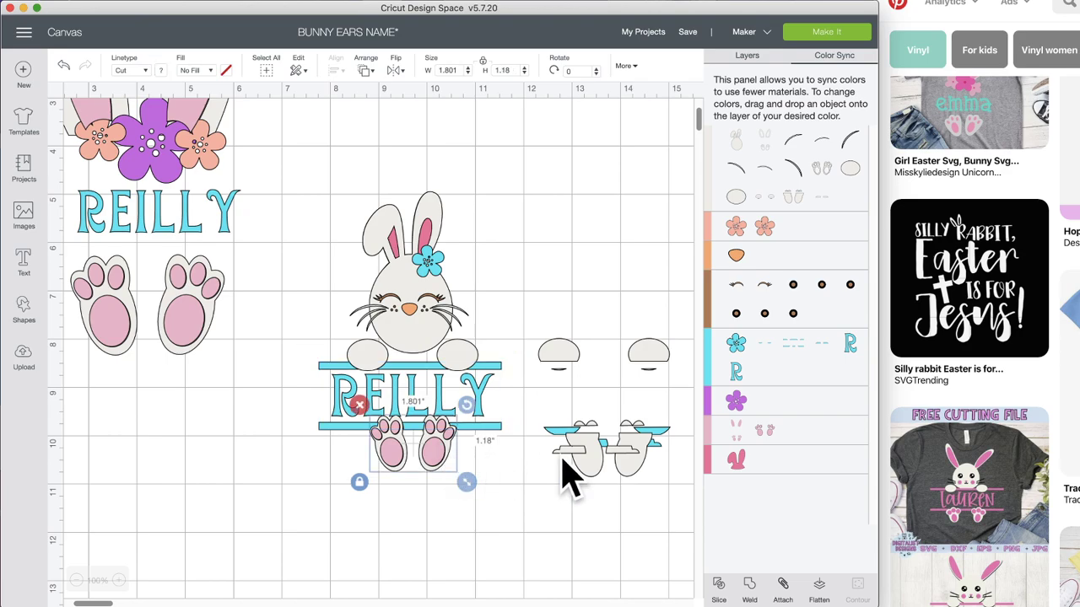
drag(769, 430, 769, 459)
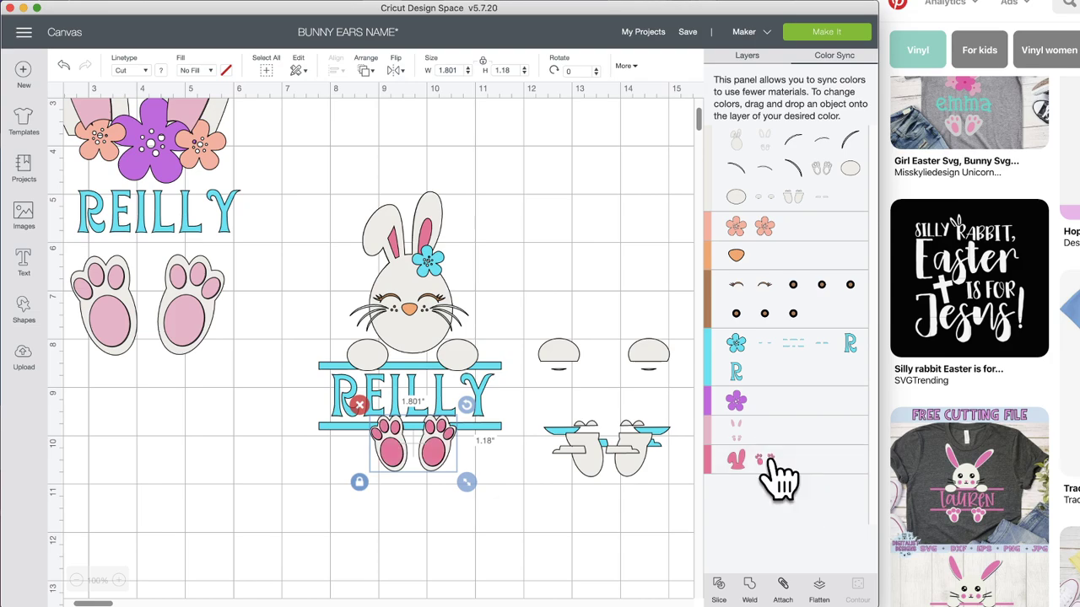
click(552, 563)
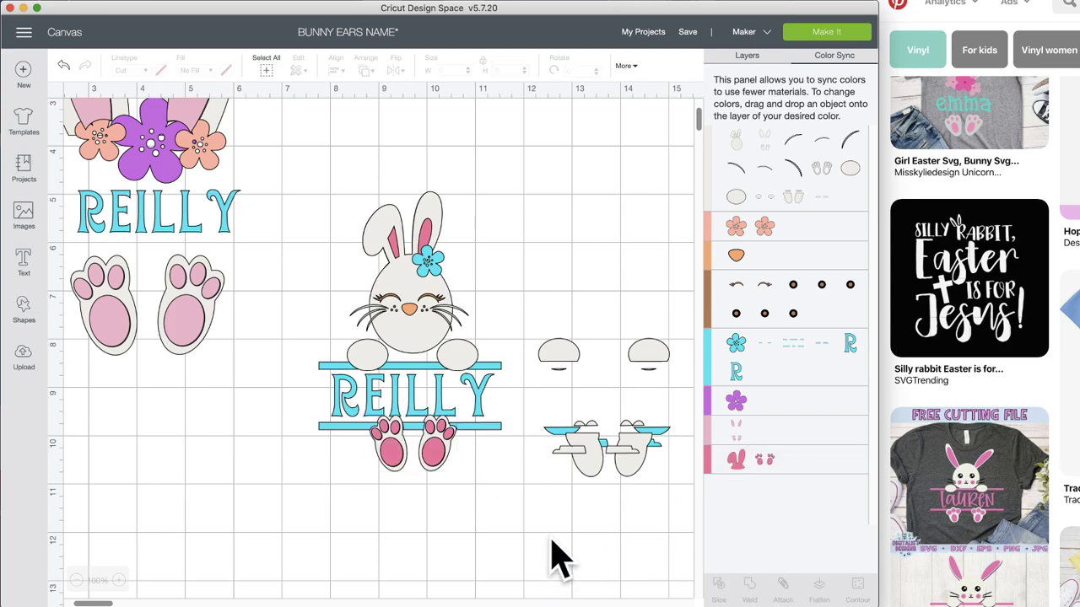
- Separate the cut paw and feet shapes from the other leftover slice pieces and hide both shapes
click(429, 352)
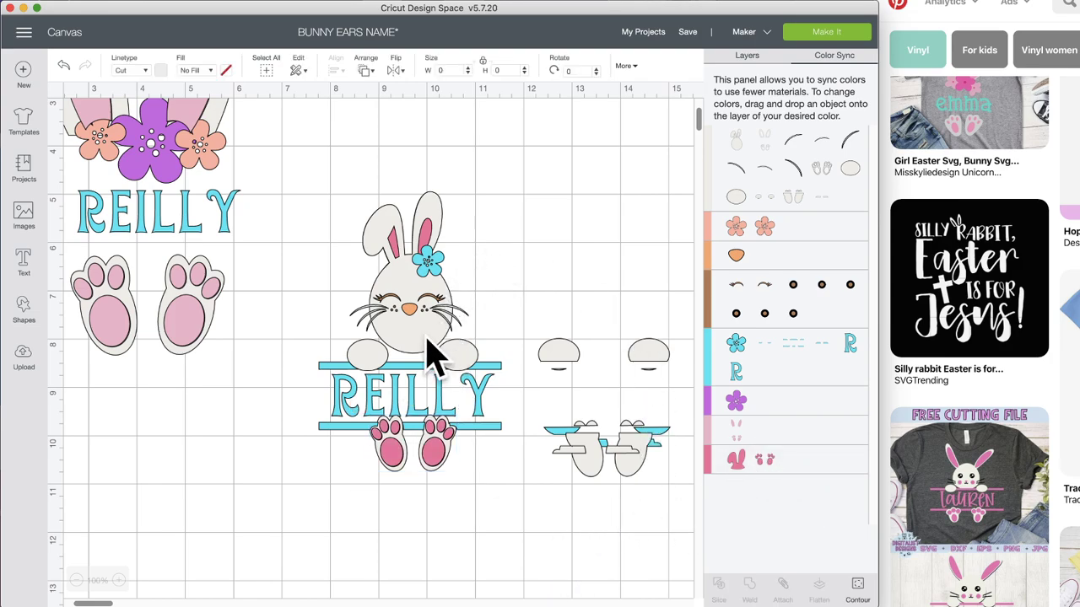
click(558, 345)
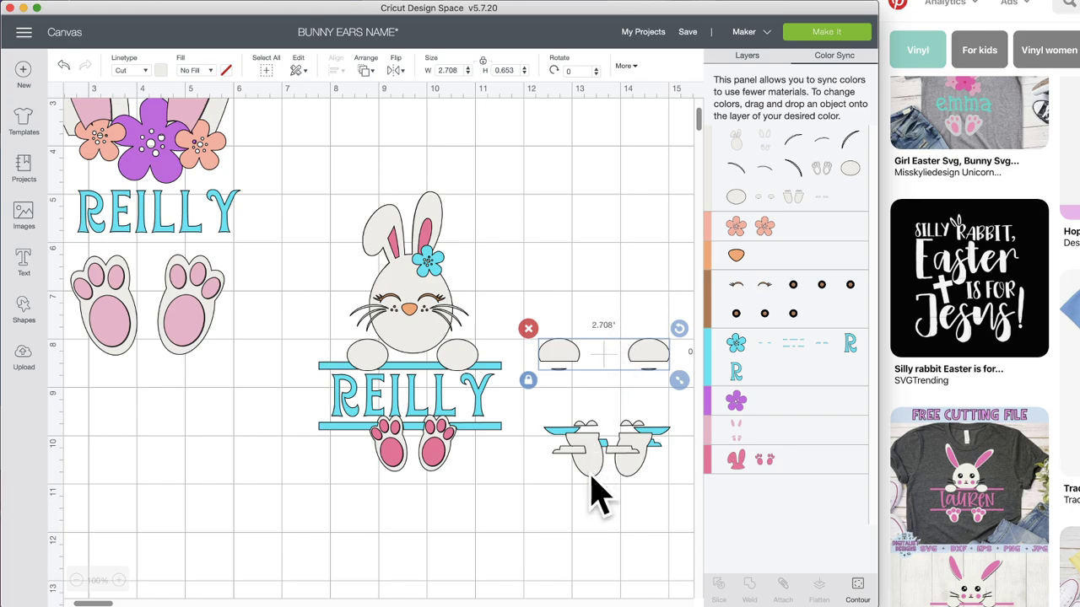
drag(582, 479, 563, 548)
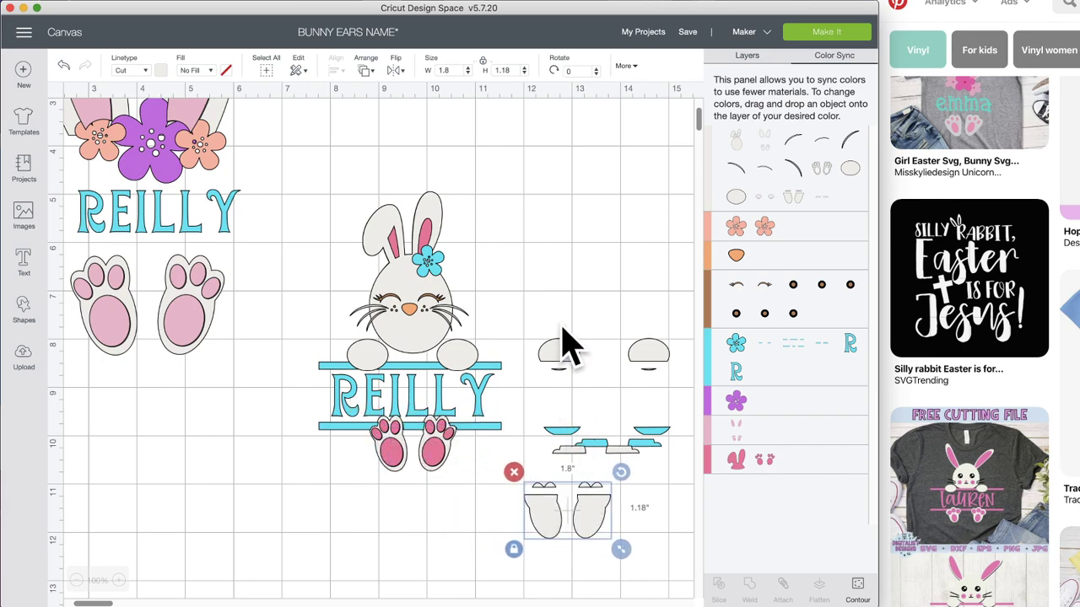
drag(566, 369, 545, 378)
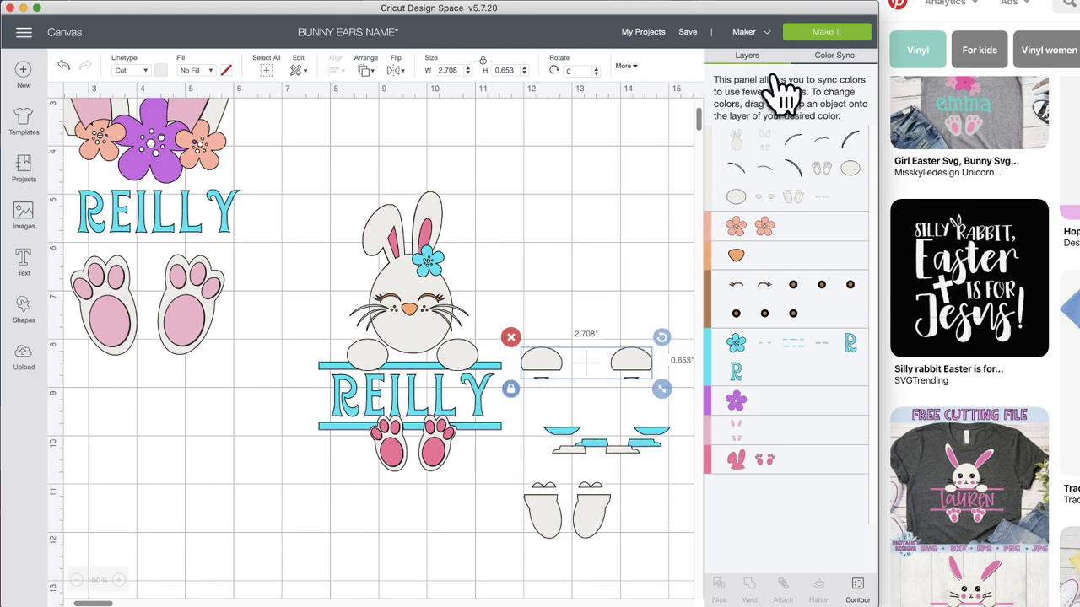
click(748, 57)
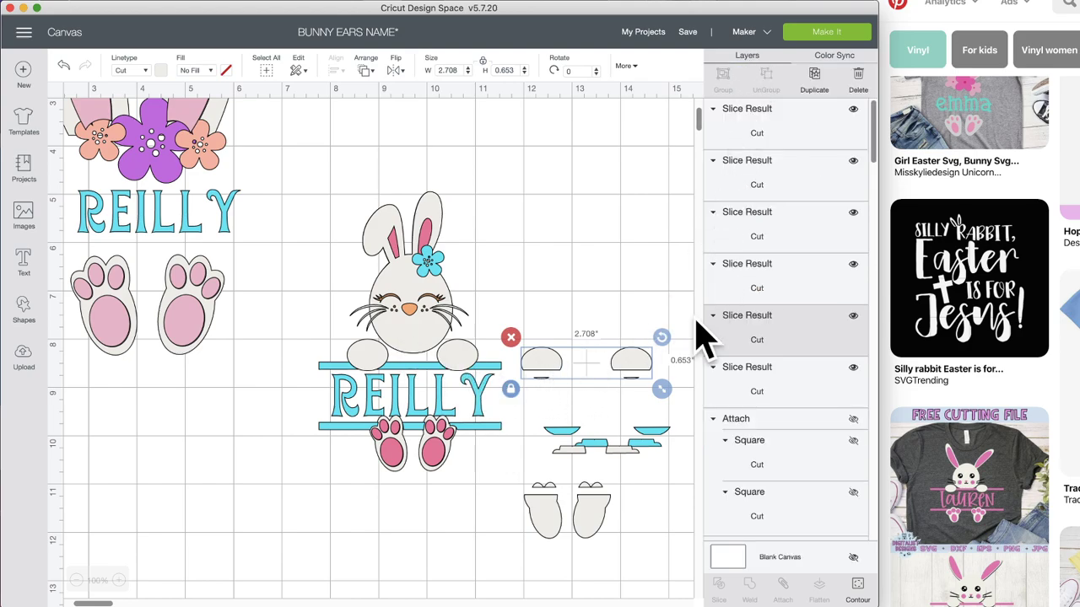
click(853, 316)
click(590, 516)
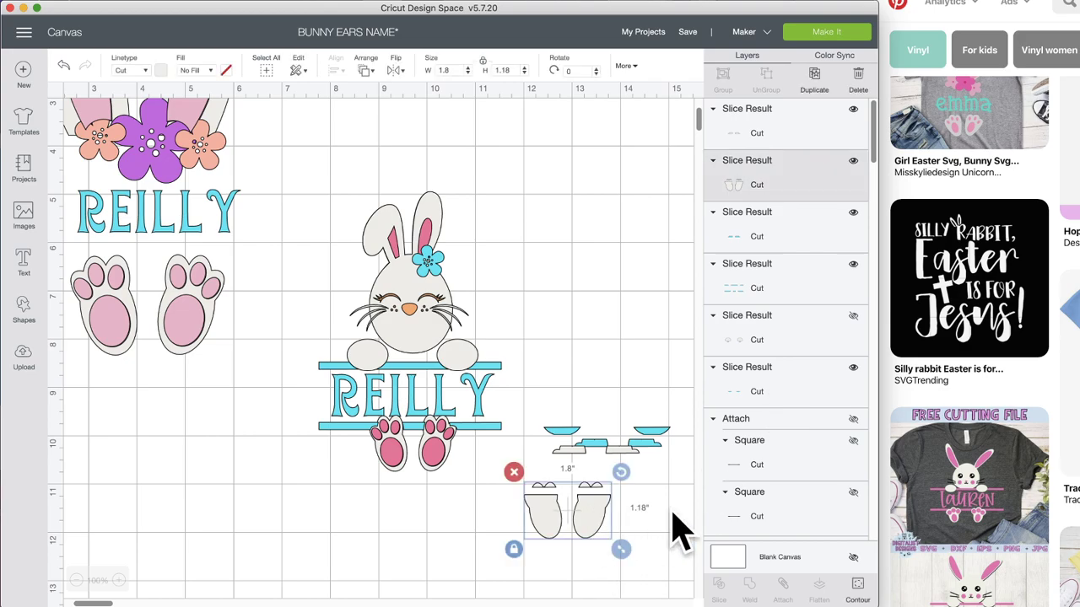
click(852, 160)
- Delete all the remaining leftover slice pieces beside the bunny's feet
drag(566, 398, 642, 506)
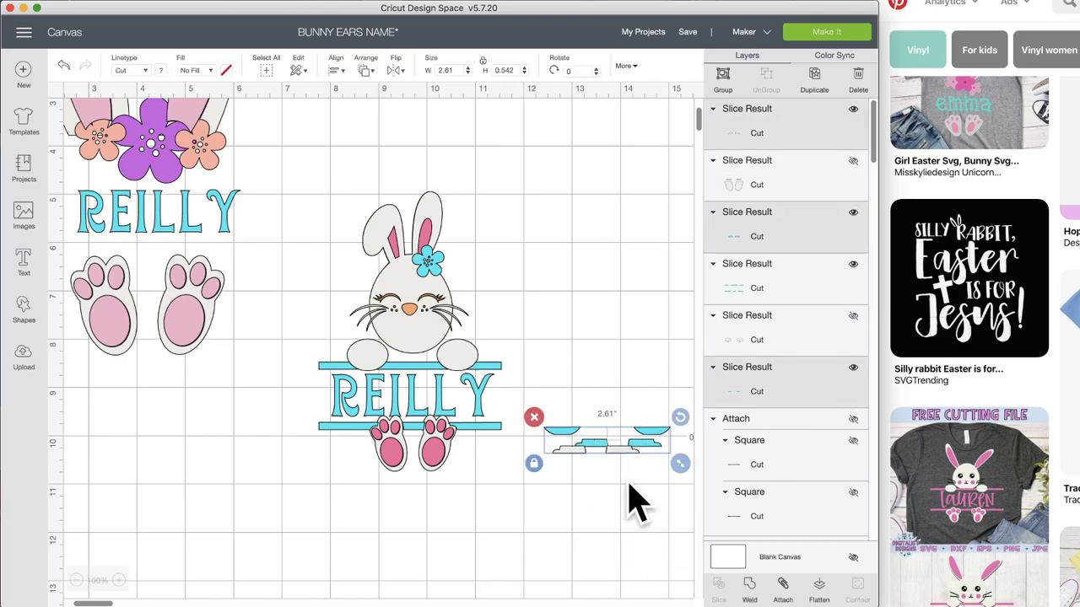
click(535, 418)
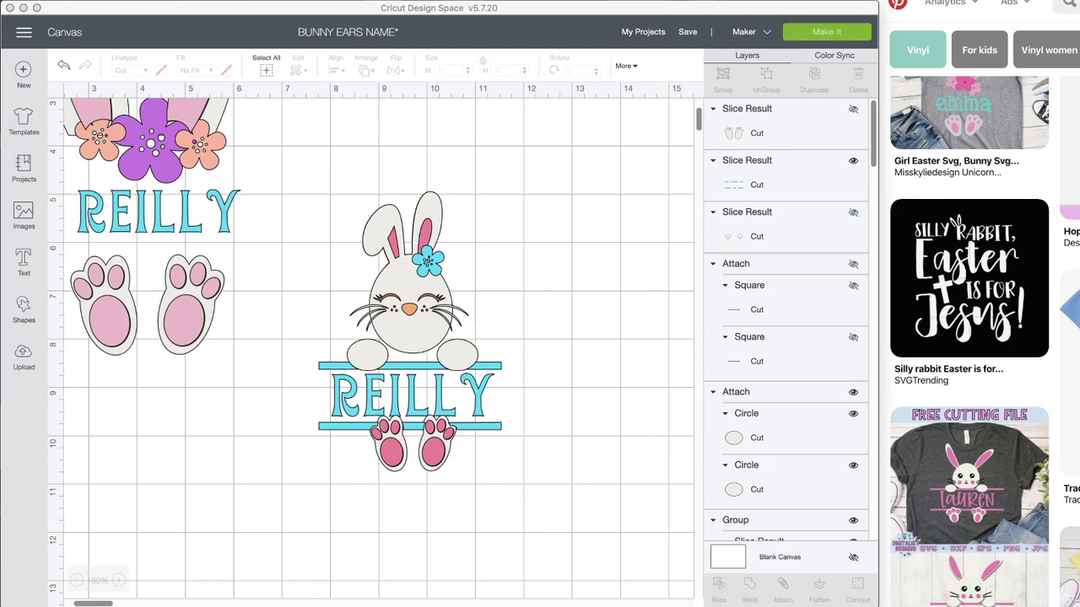
- Group all parts of the bunny design with the bar-framed name, paws and small feet
click(614, 200)
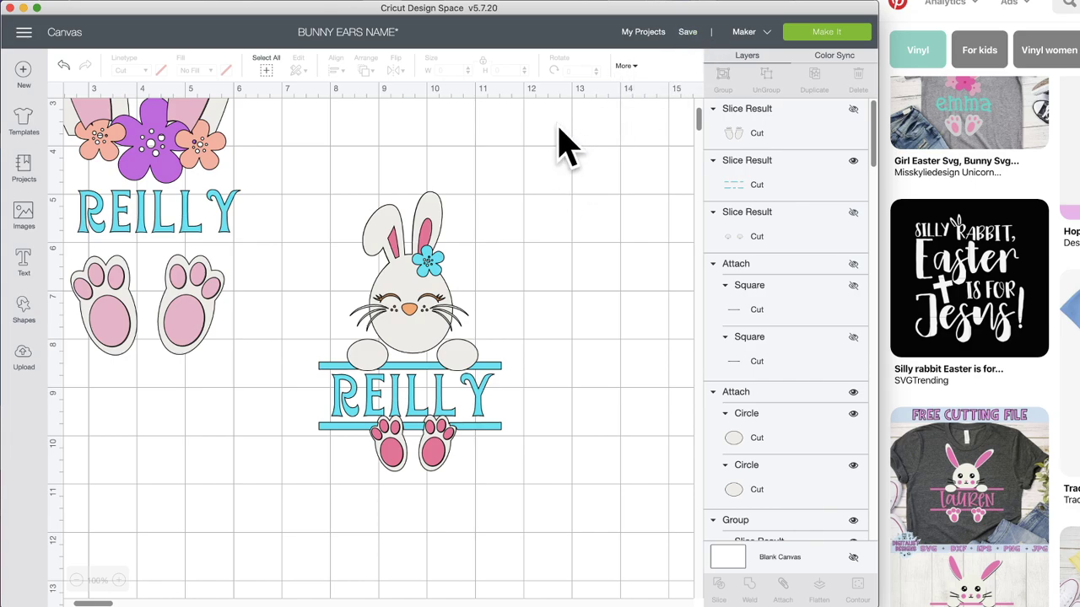
scroll(485, 174, up, 4)
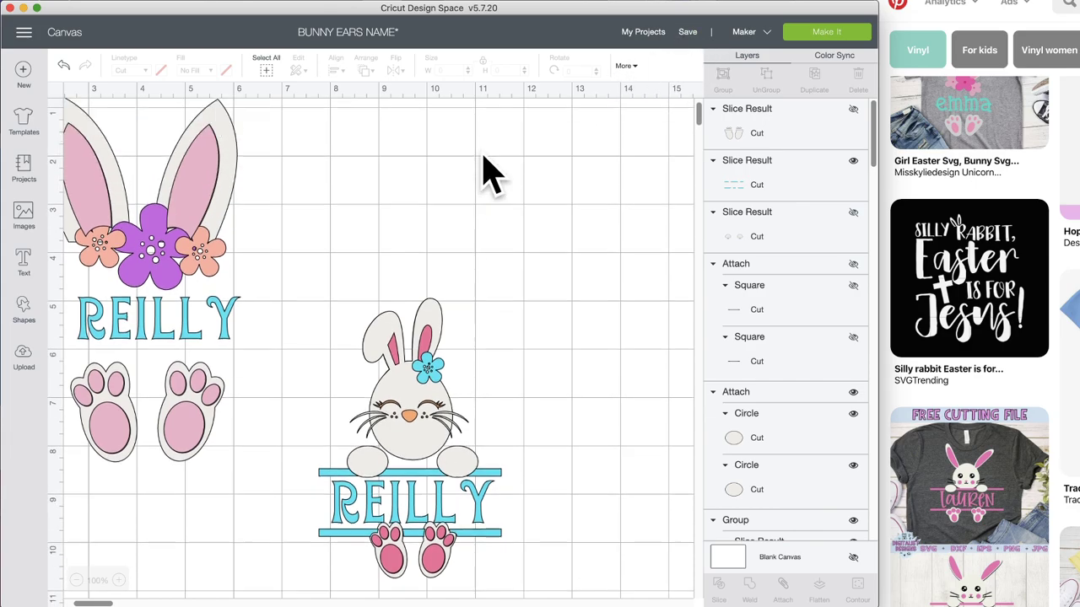
scroll(485, 174, down, 2)
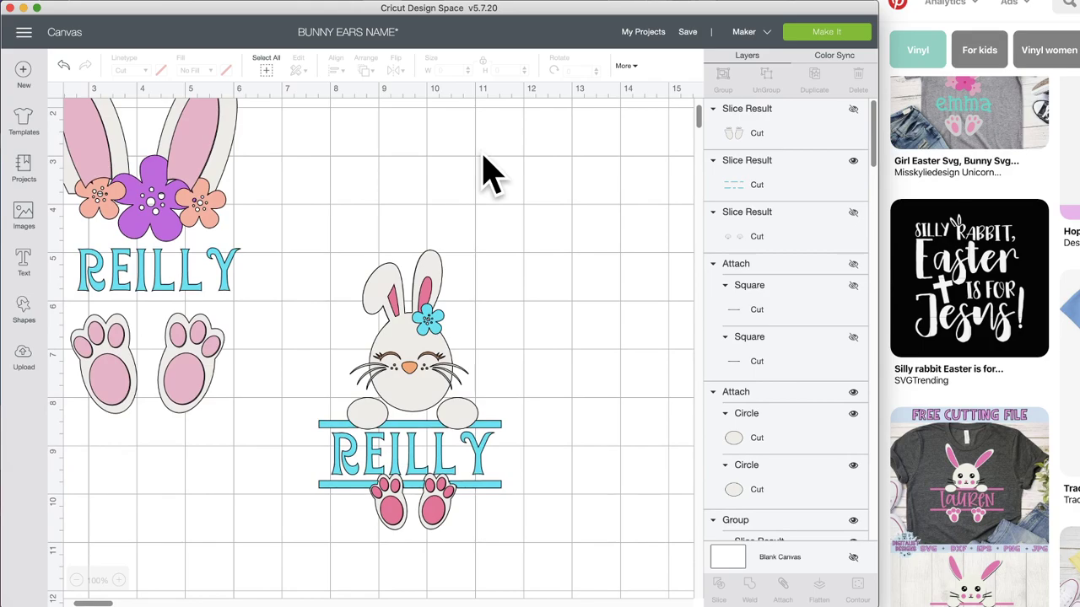
drag(329, 206, 523, 595)
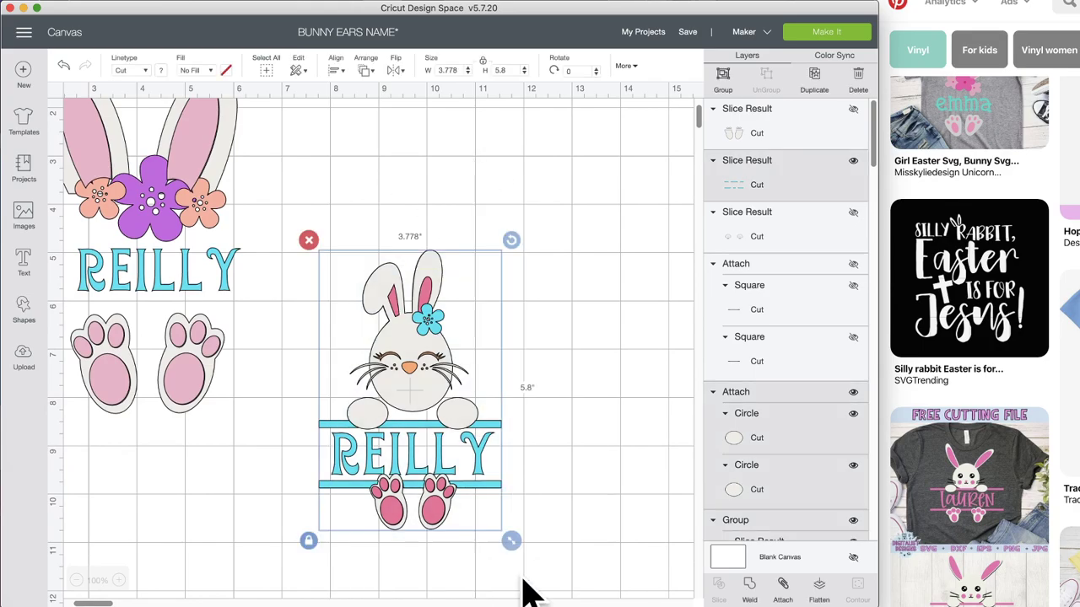
click(723, 77)
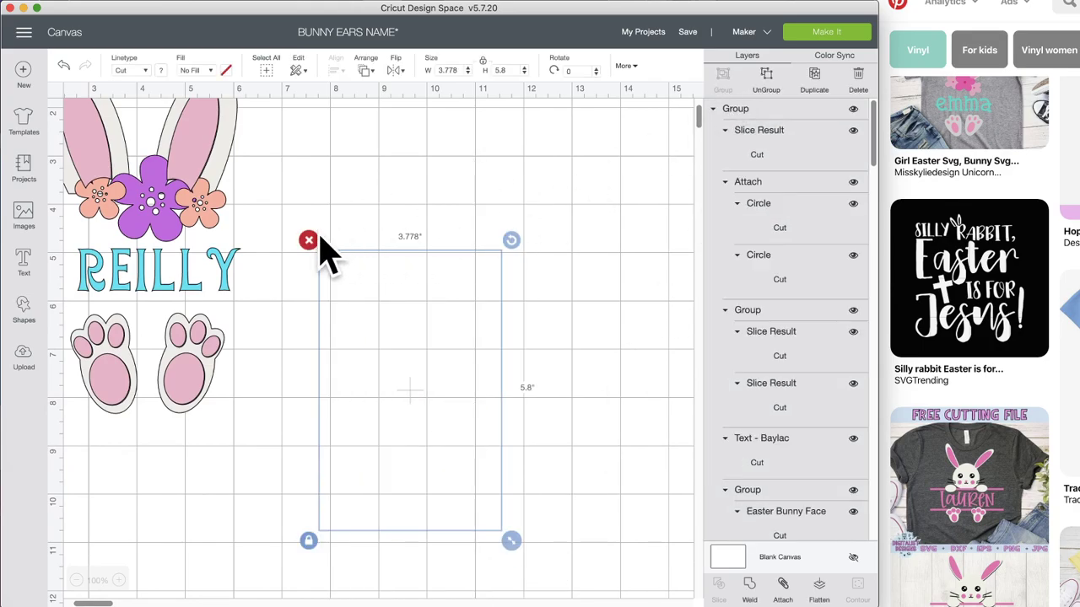
- Group all parts of the large ears design with its flowers, name and feet
scroll(333, 249, left, 3)
drag(401, 450, 125, 145)
scroll(755, 169, down, 10)
click(724, 78)
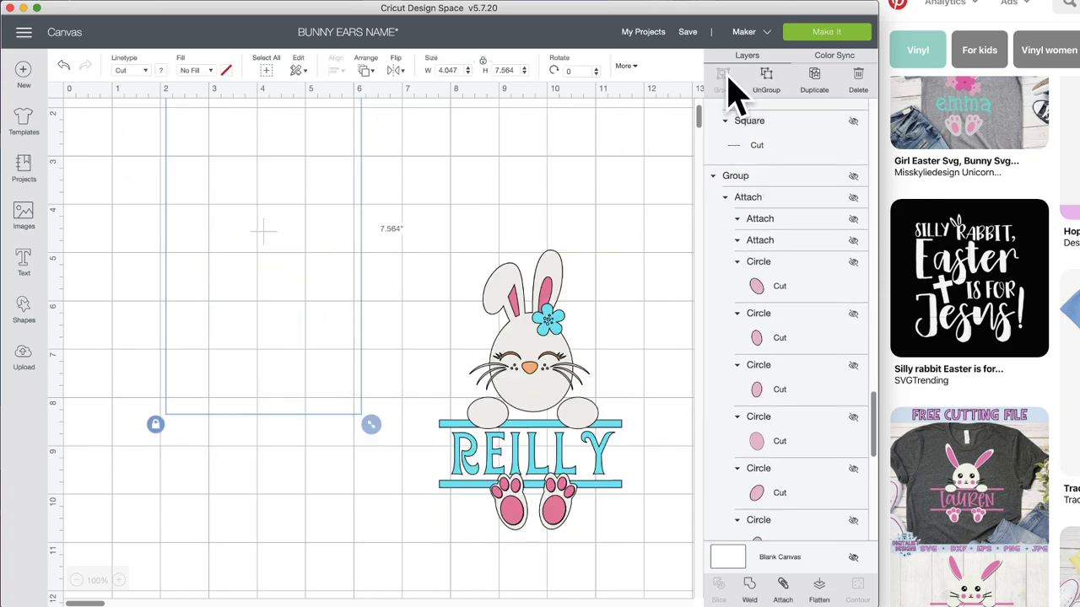
click(623, 194)
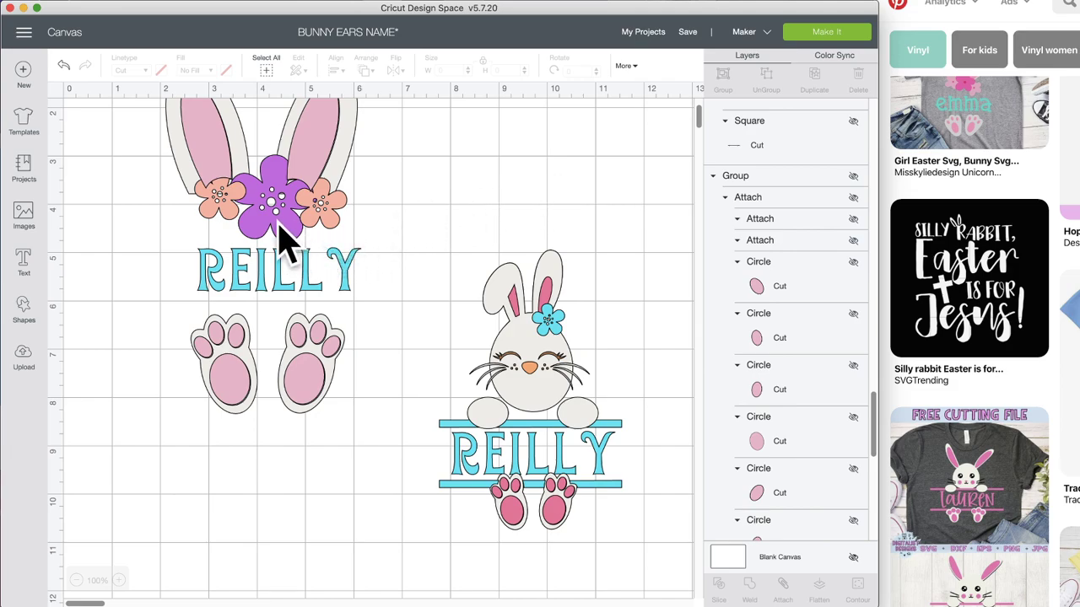
- Ungroup the large ears design and send its pink inner ears and foot pads to the back
scroll(295, 245, up, 1)
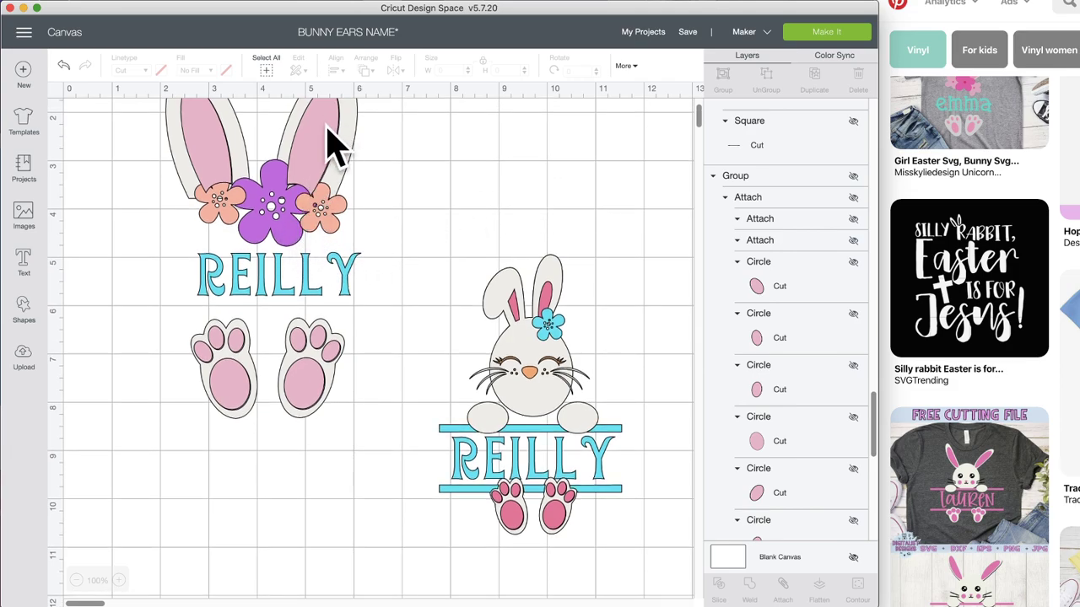
click(265, 236)
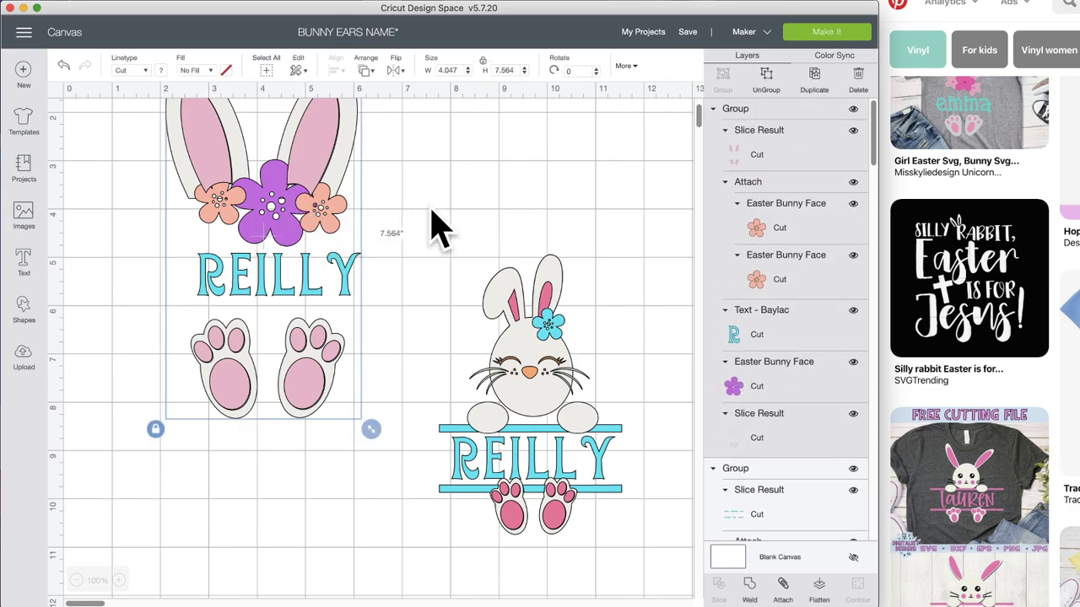
click(768, 76)
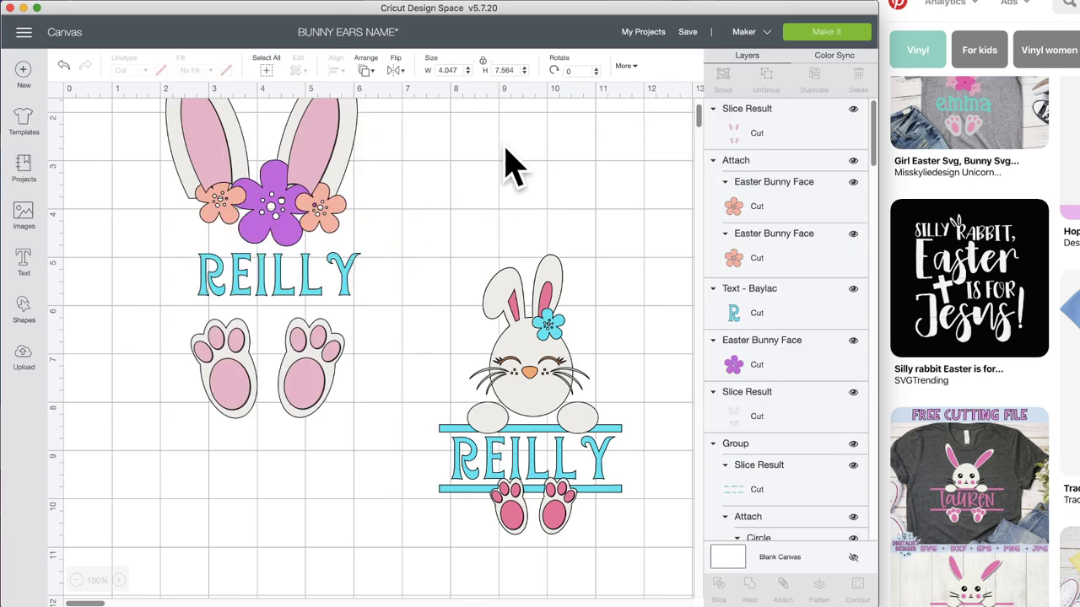
click(253, 226)
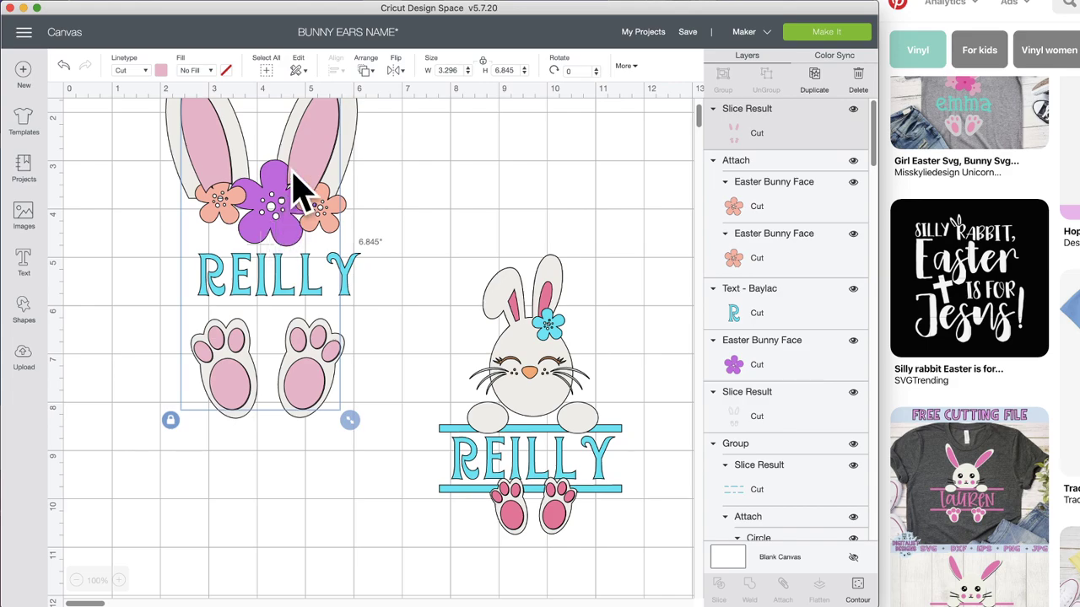
click(368, 71)
click(389, 95)
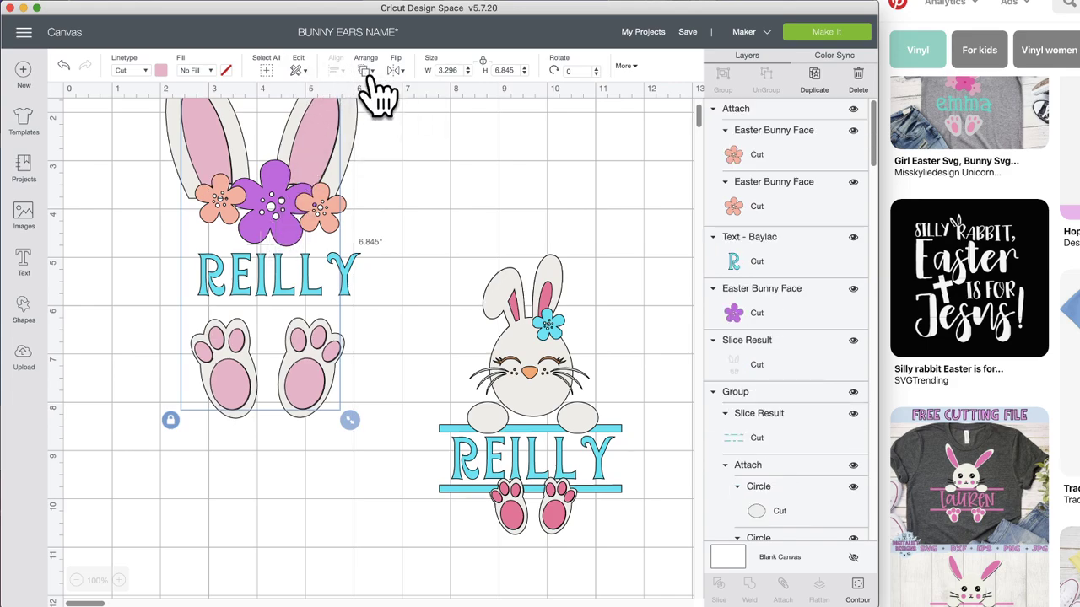
click(366, 73)
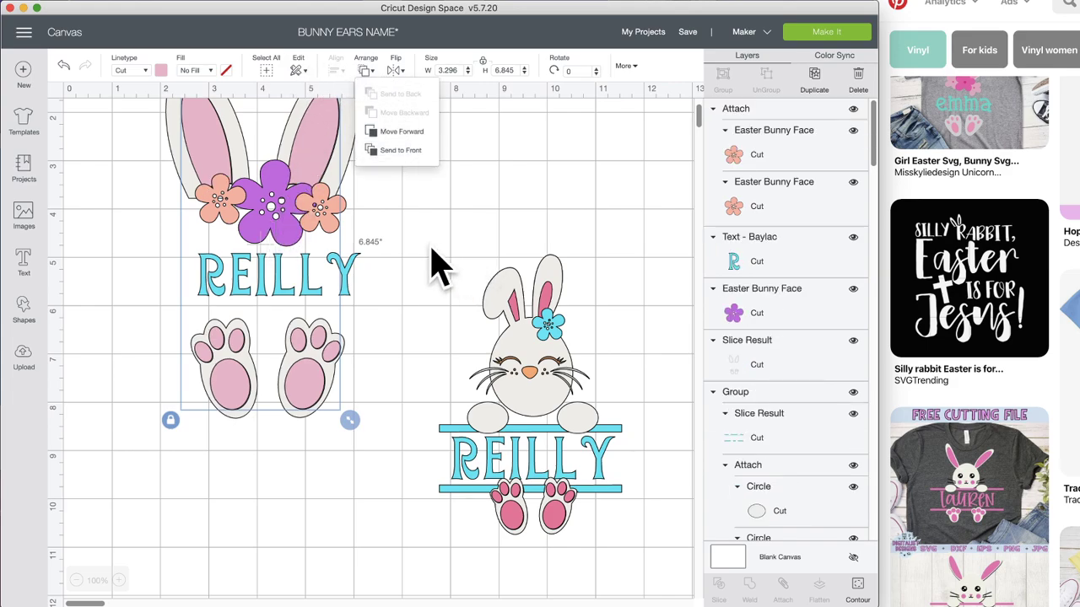
- Nudge the purple flower to about x 3.38, y 2.94, shift the two peach flowers to match, and save the project
click(334, 221)
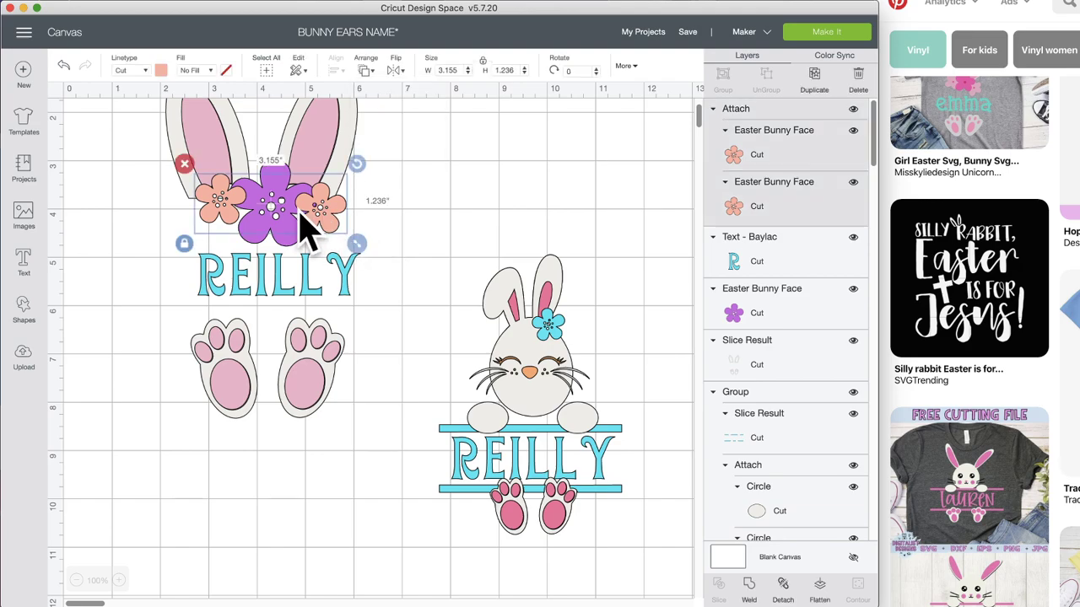
click(286, 219)
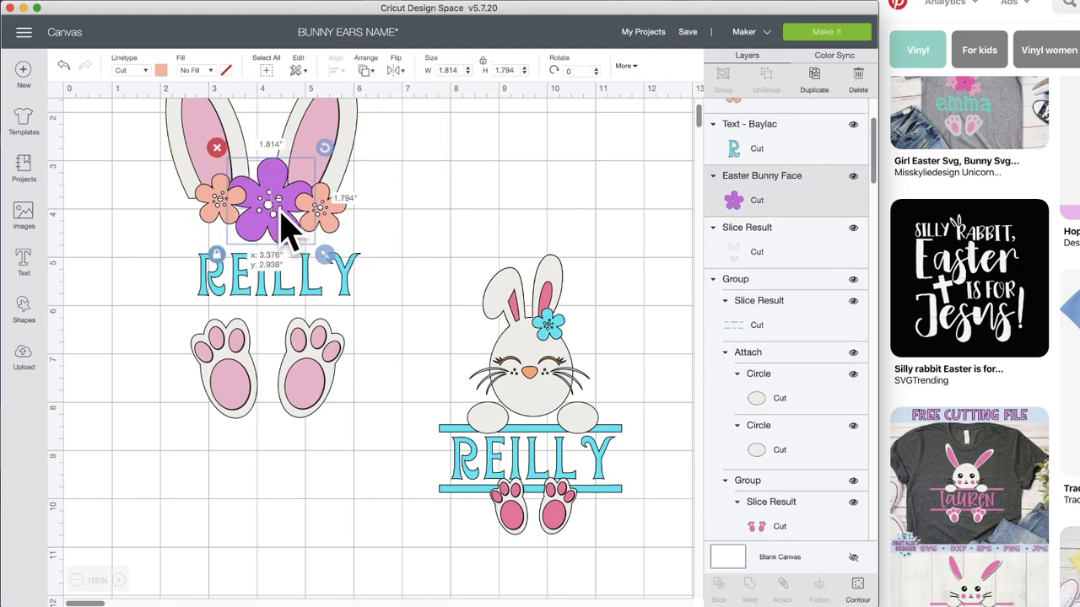
drag(320, 228, 326, 238)
click(414, 226)
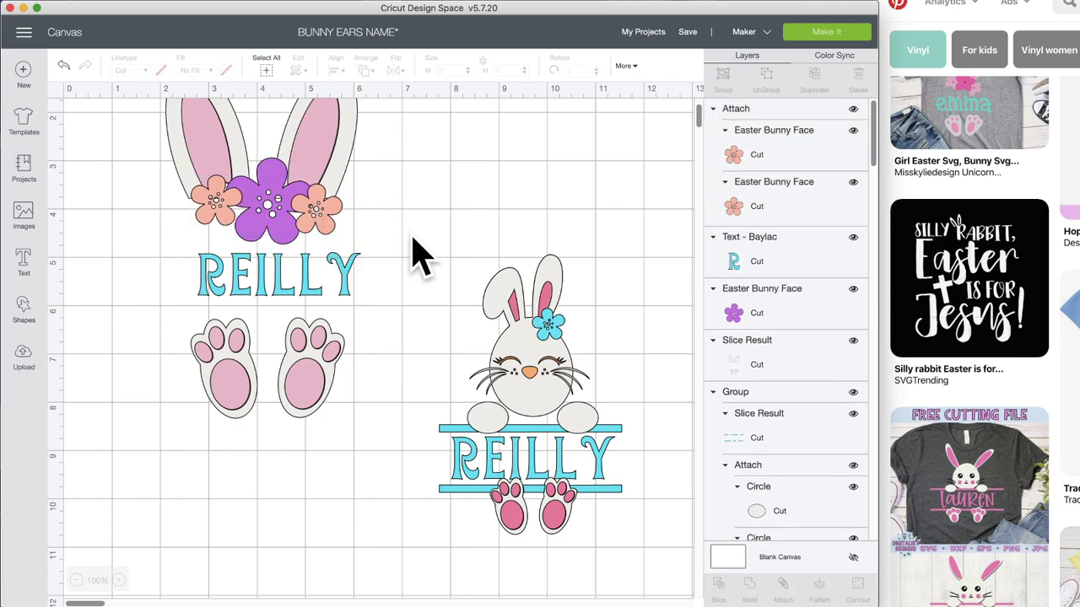
scroll(422, 253, up, 2)
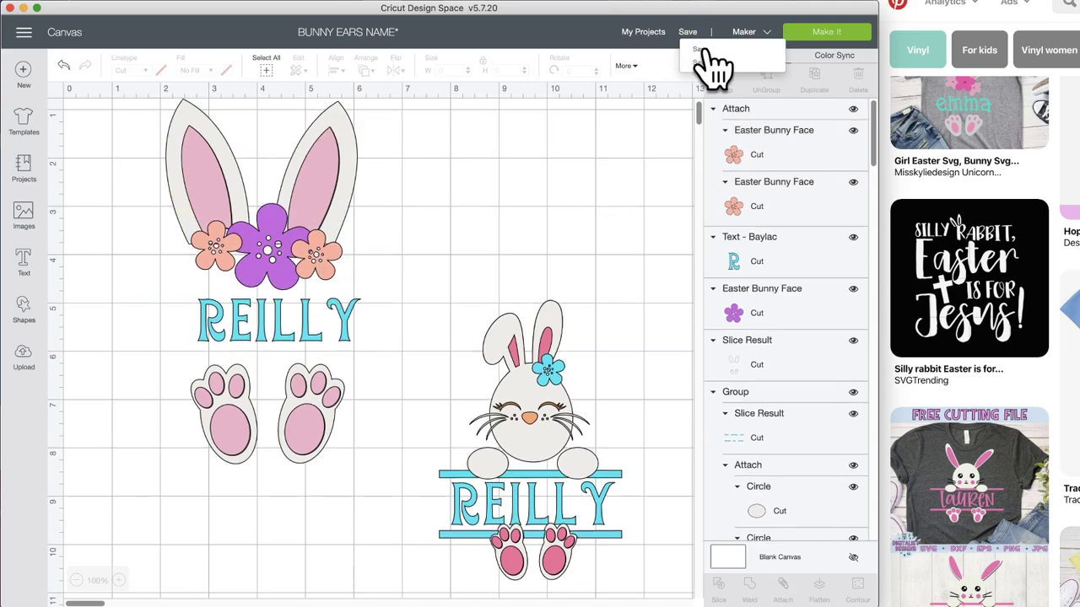
click(687, 37)
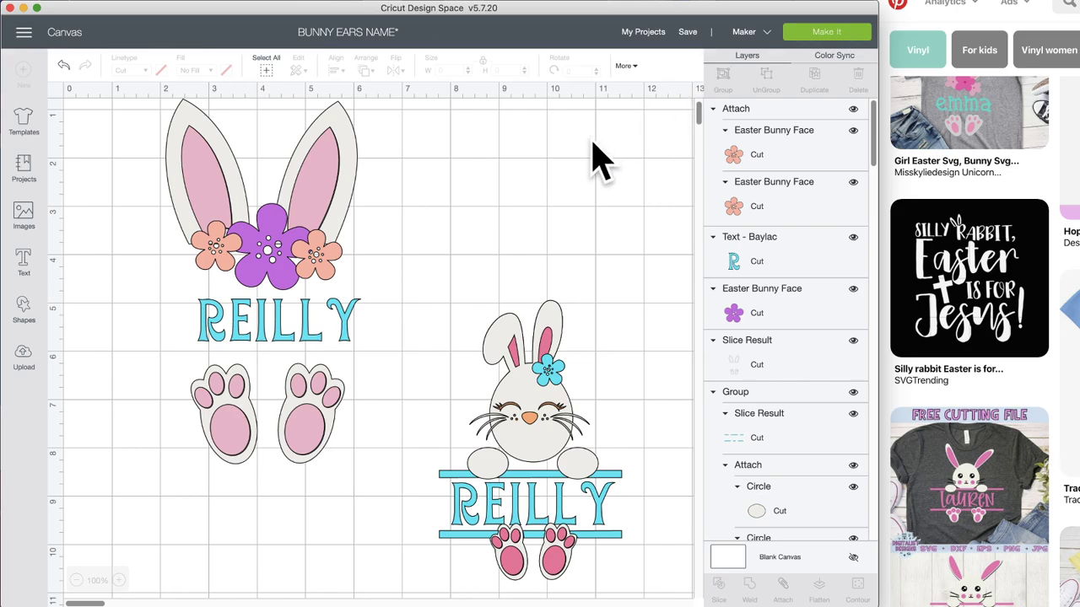
- Regroup the large ears, flowers, name and big feet into one design
drag(131, 112, 371, 426)
click(722, 84)
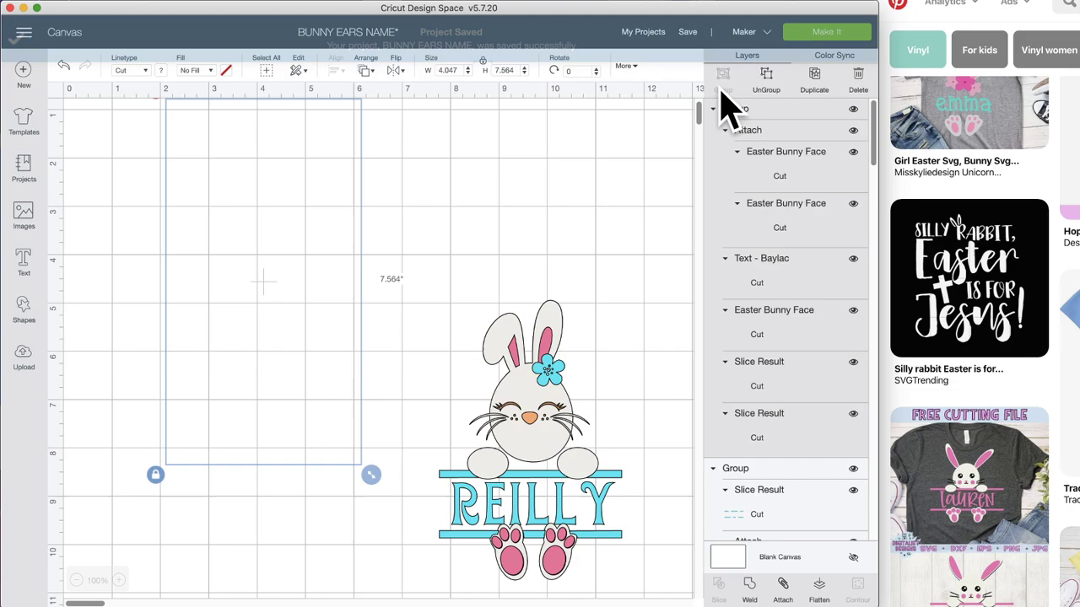
click(470, 278)
- Hide and show again the bunny group, then do the same with the large ears group
click(613, 576)
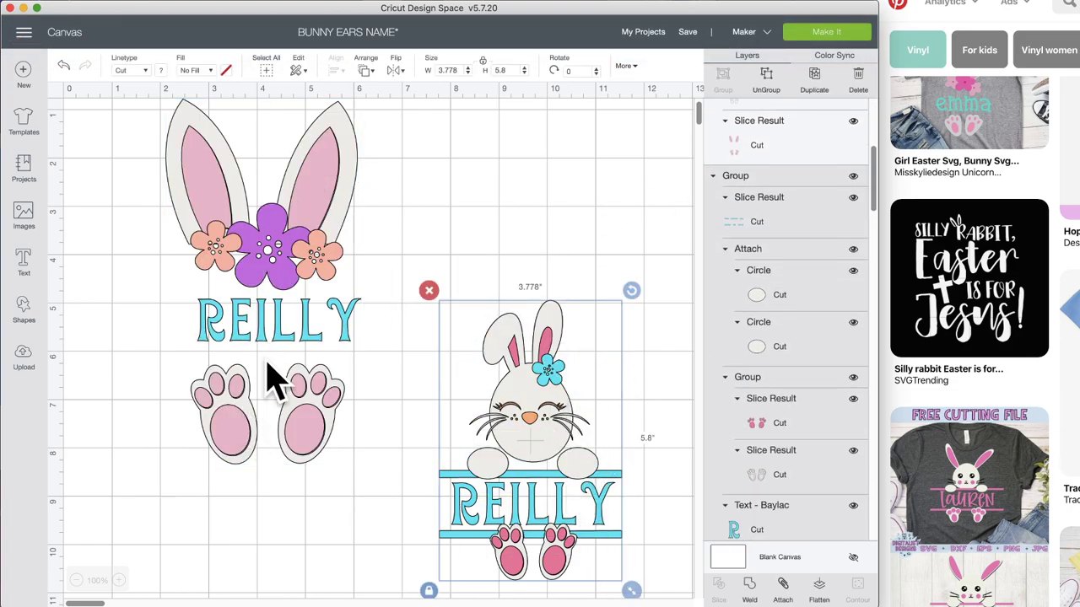
click(853, 178)
click(854, 177)
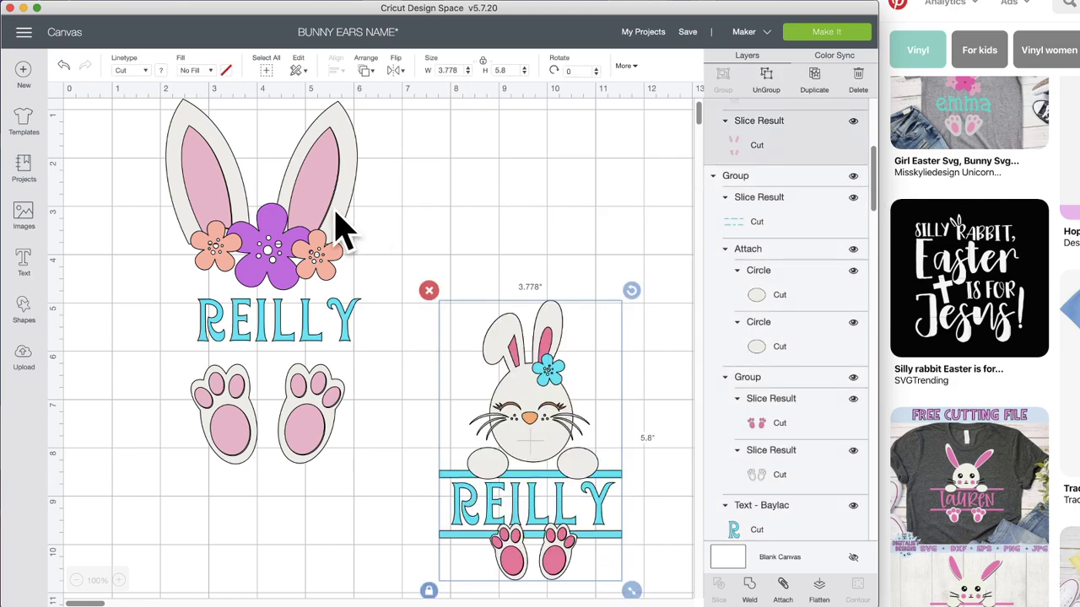
click(337, 229)
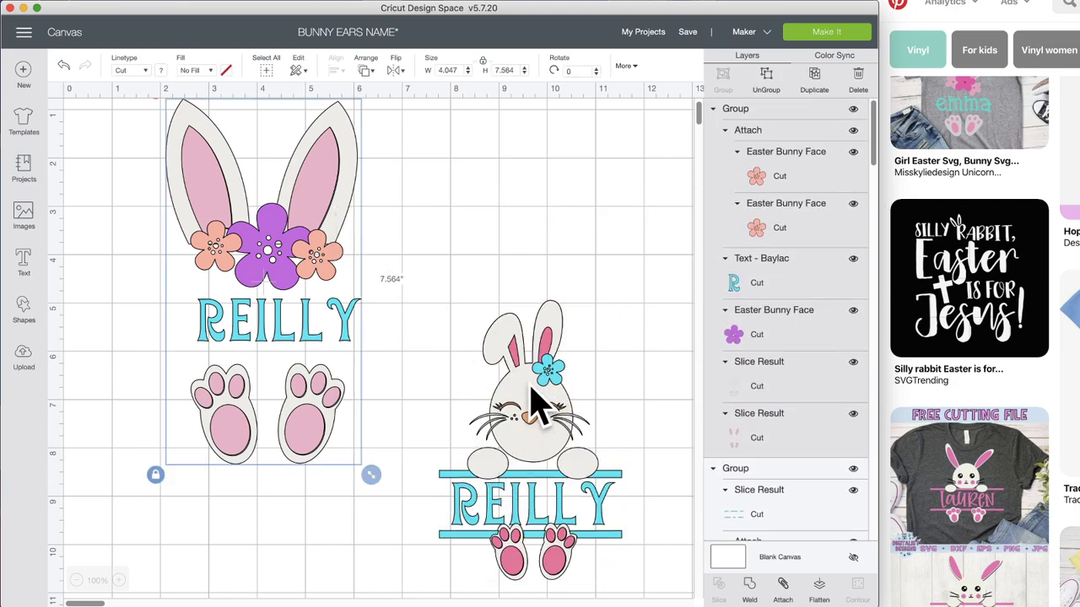
click(853, 110)
click(853, 109)
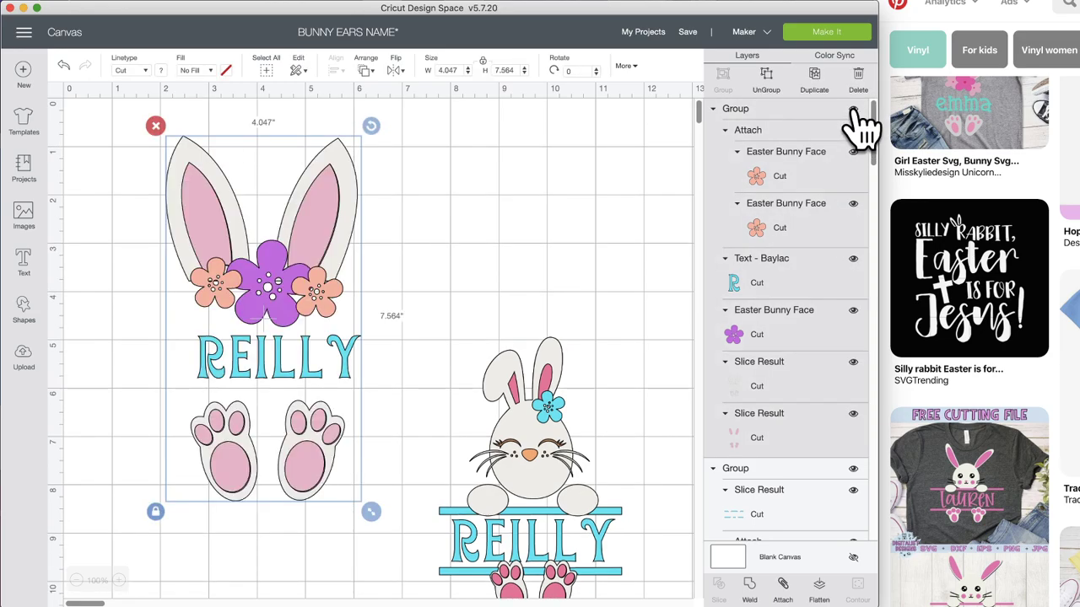
click(530, 218)
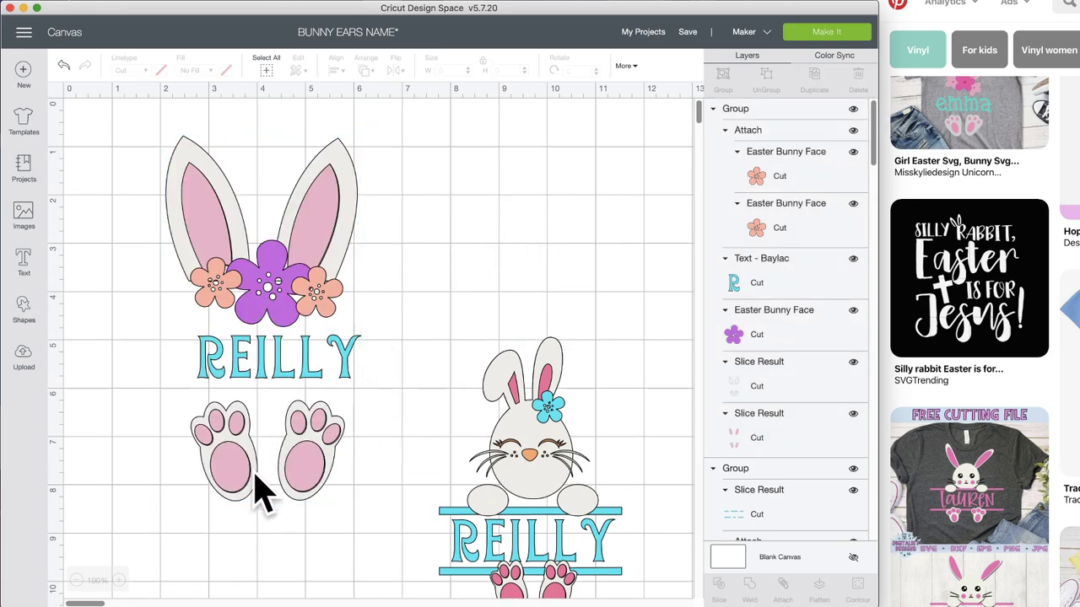
- Ungroup the large ears design and enlarge its name so it extends slightly past both feet
click(312, 488)
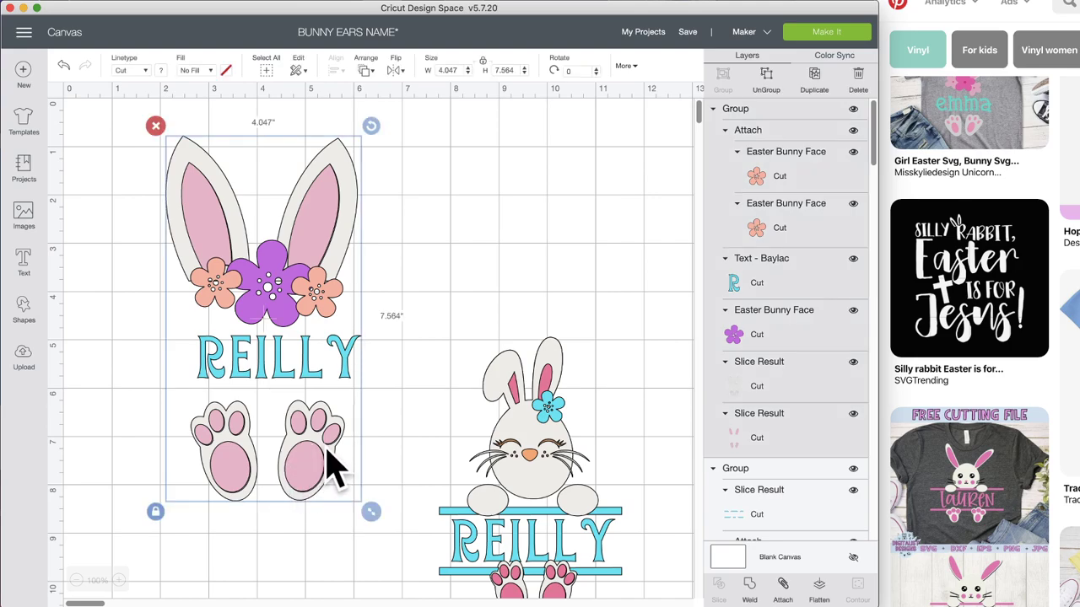
click(401, 307)
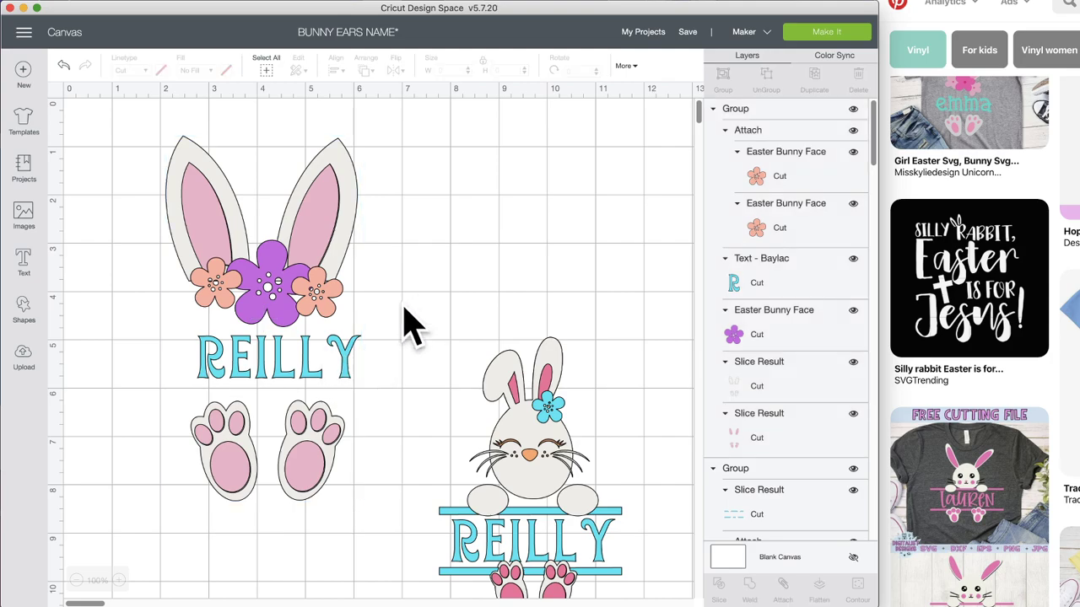
click(346, 371)
click(393, 355)
click(352, 237)
click(766, 77)
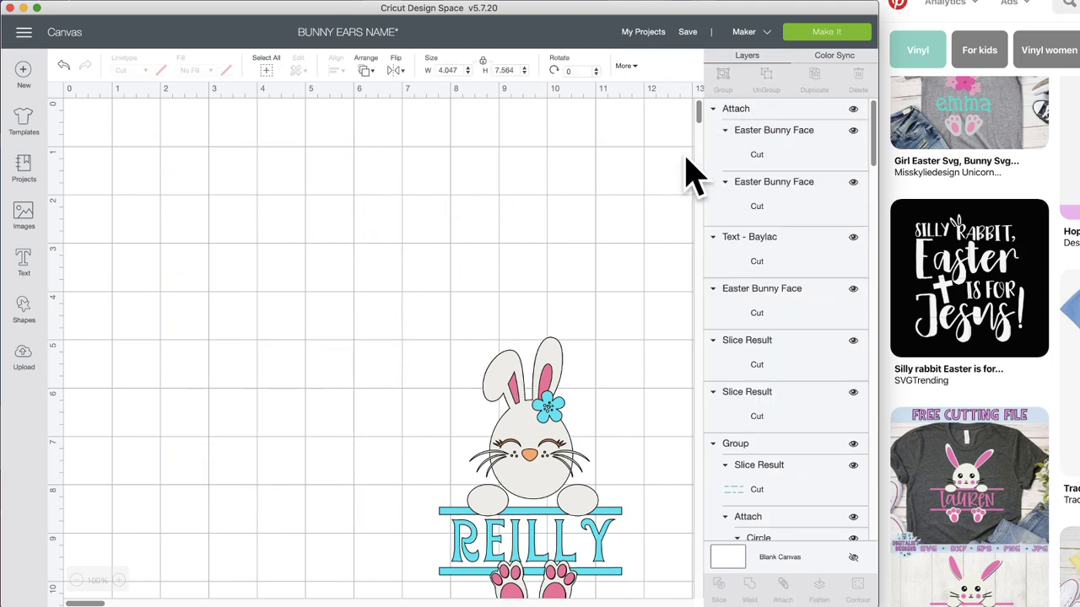
mouse_move(349, 366)
mouse_down()
mouse_move(329, 364)
mouse_move(384, 412)
mouse_move(357, 357)
mouse_up()
click(368, 437)
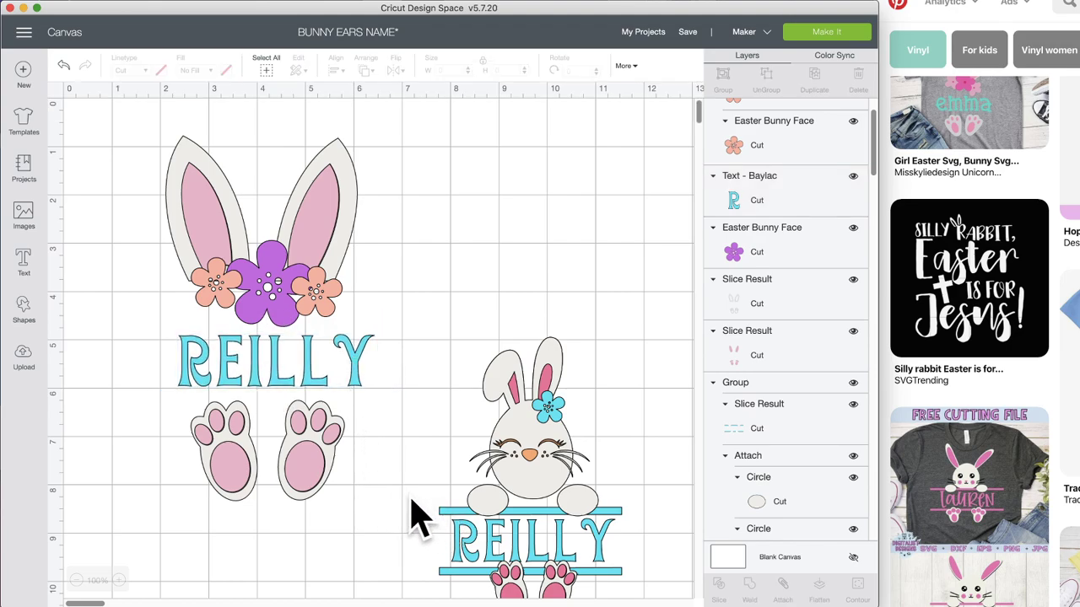
- Save the project with the enlarged name
scroll(413, 514, down, 2)
scroll(414, 513, up, 2)
click(694, 44)
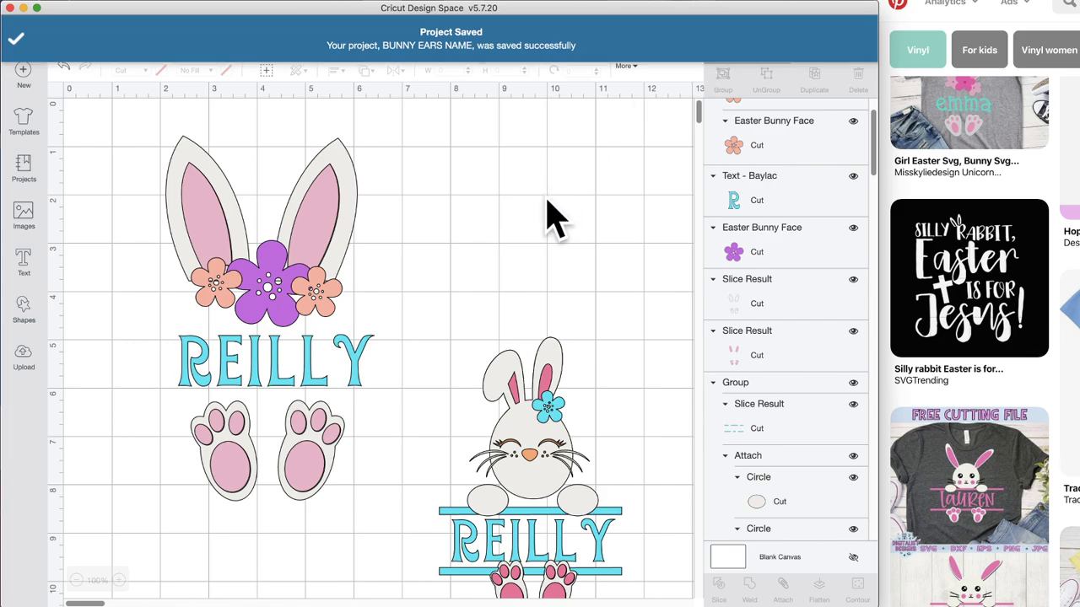
- Sync the bunny's orange nose to the darker pink of its inner ears and save the project
scroll(530, 217, down, 8)
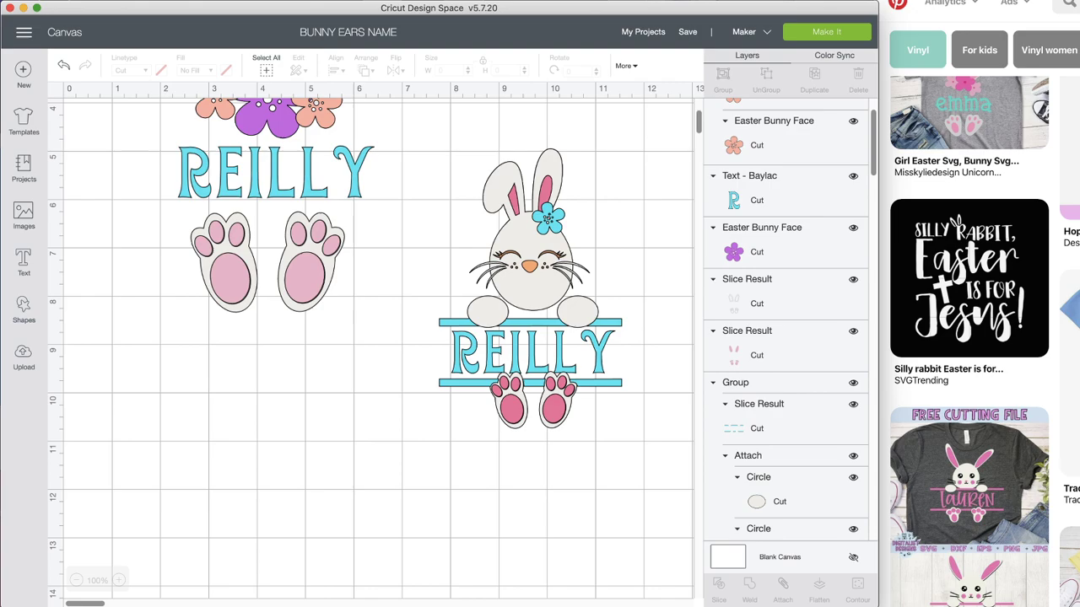
click(549, 277)
scroll(772, 409, down, 1)
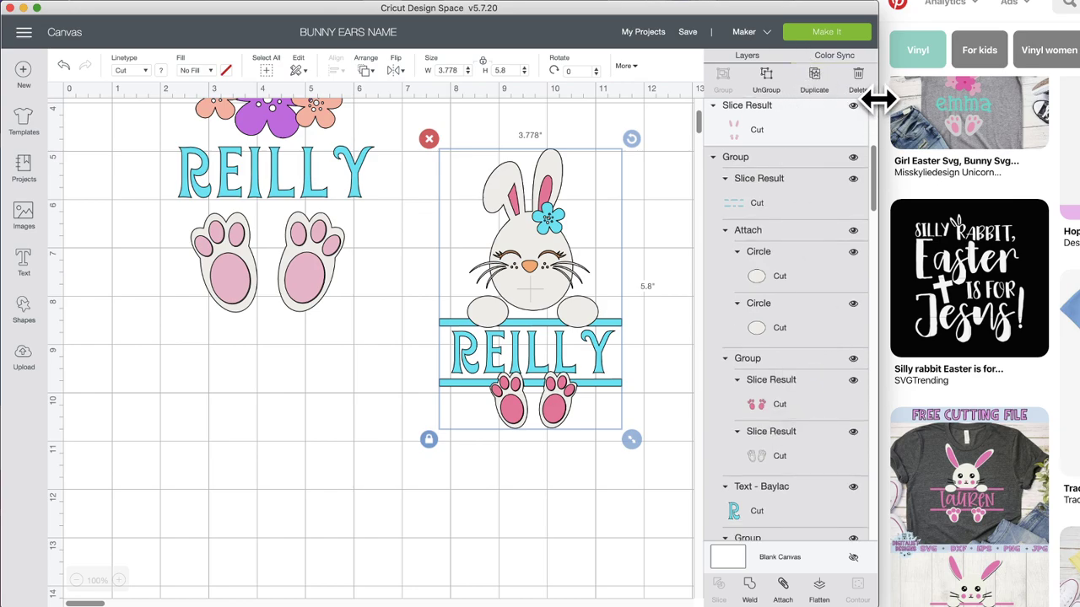
click(843, 59)
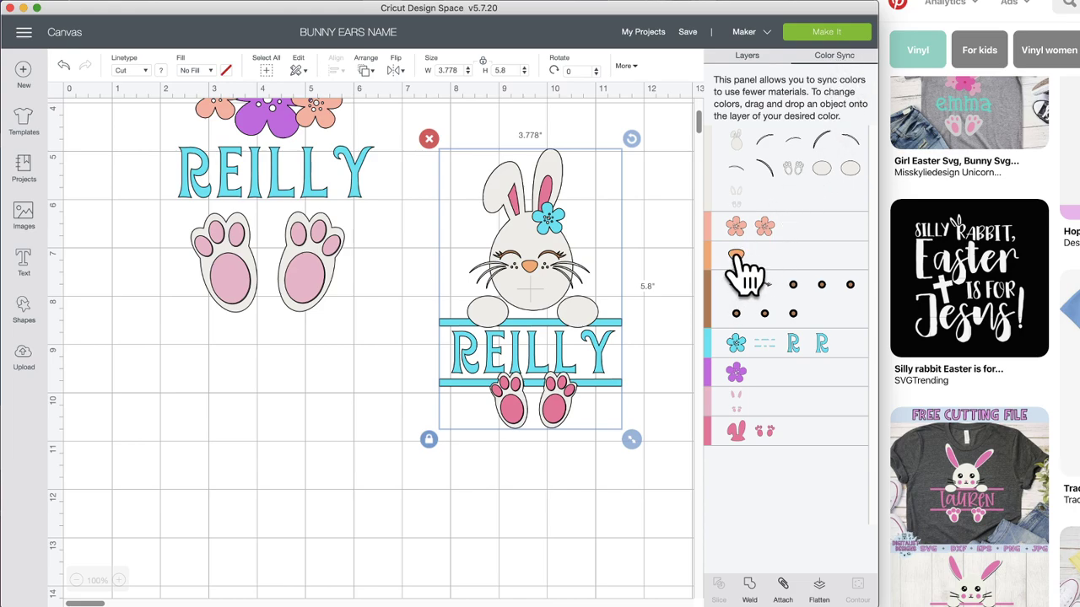
drag(736, 257, 762, 437)
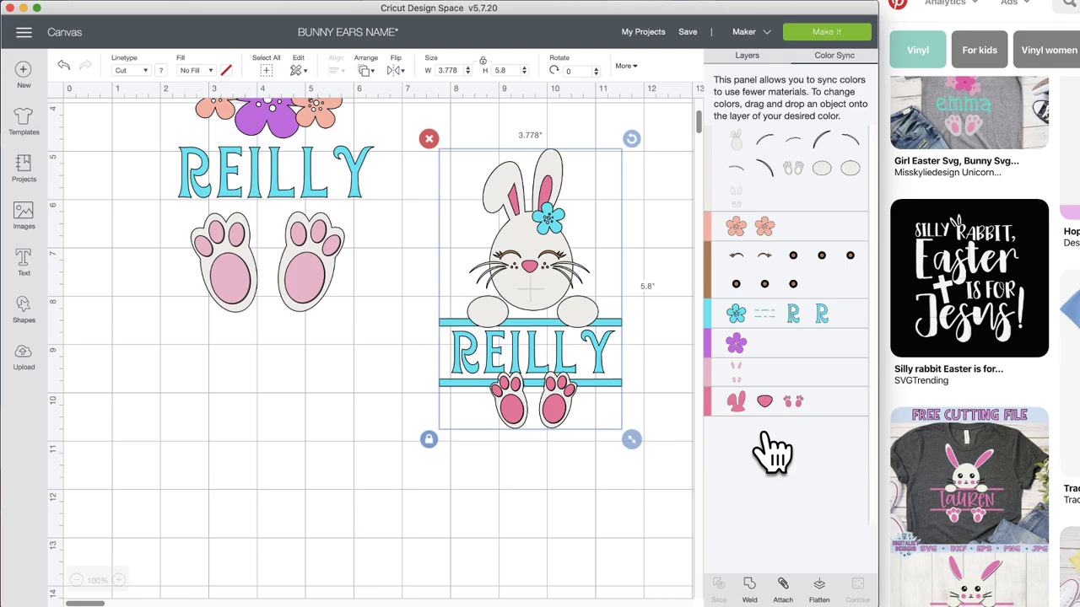
click(295, 422)
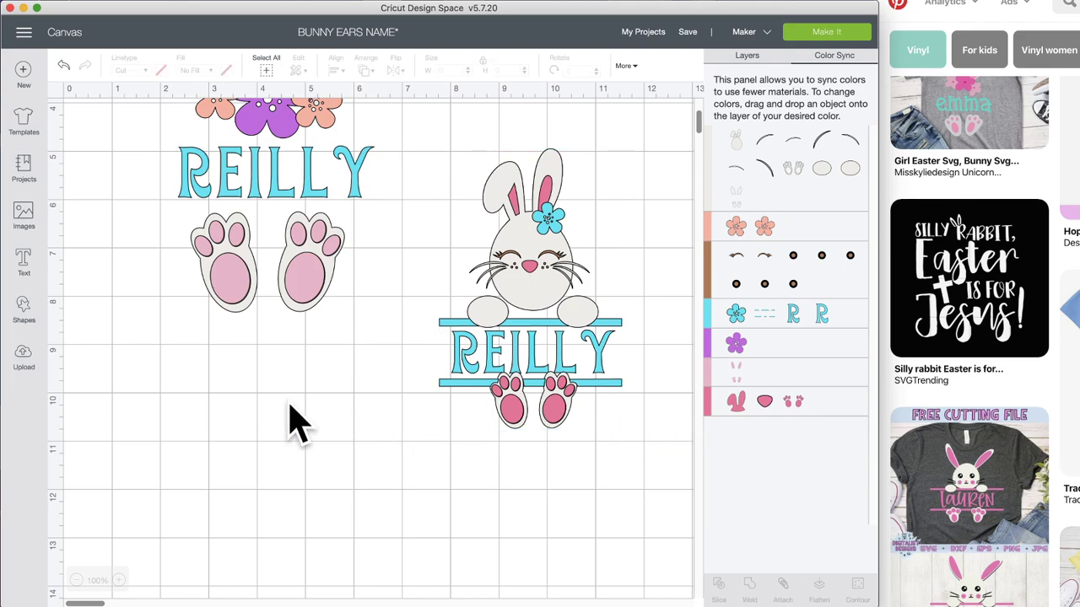
mouse_move(689, 33)
click(707, 50)
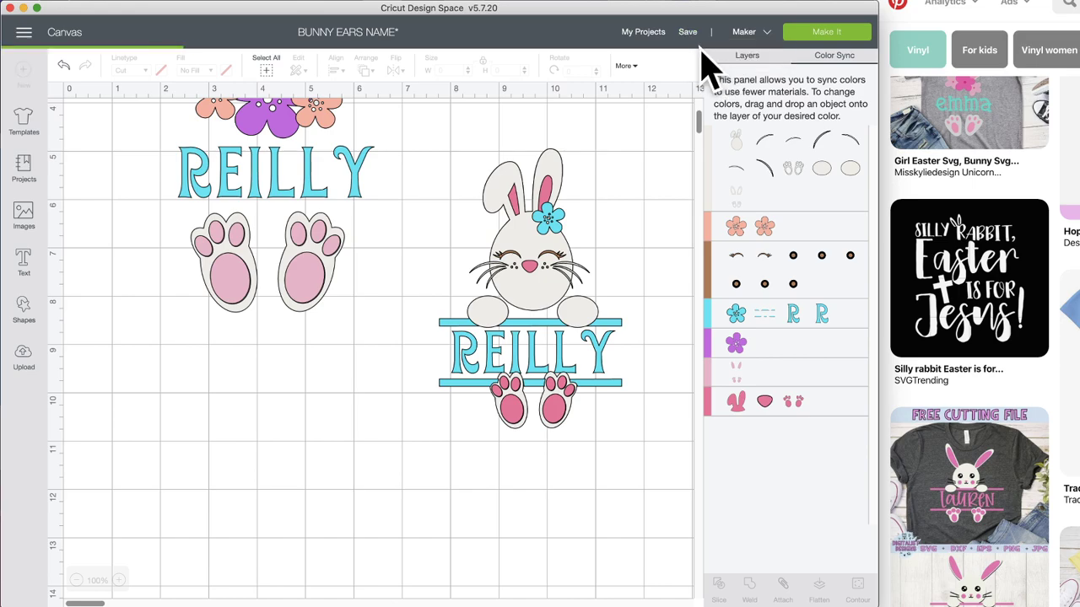
click(749, 56)
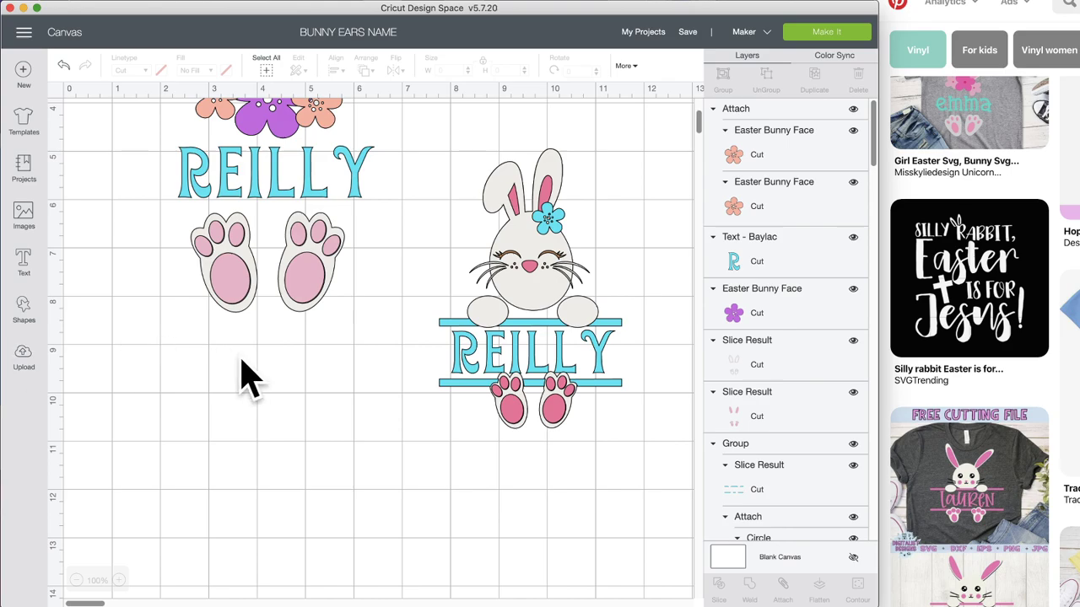
scroll(279, 384, up, 5)
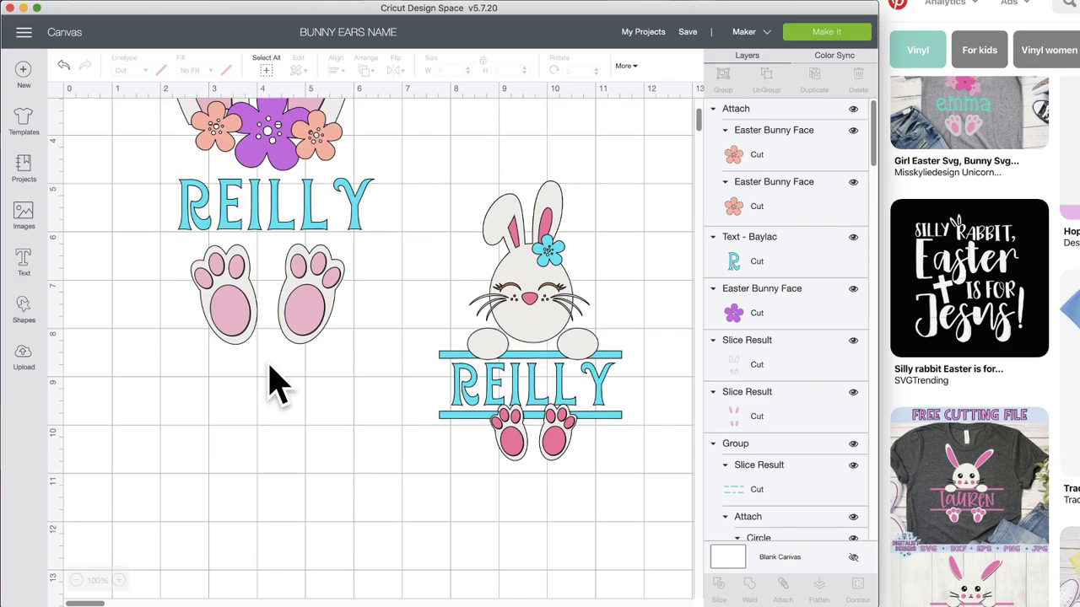